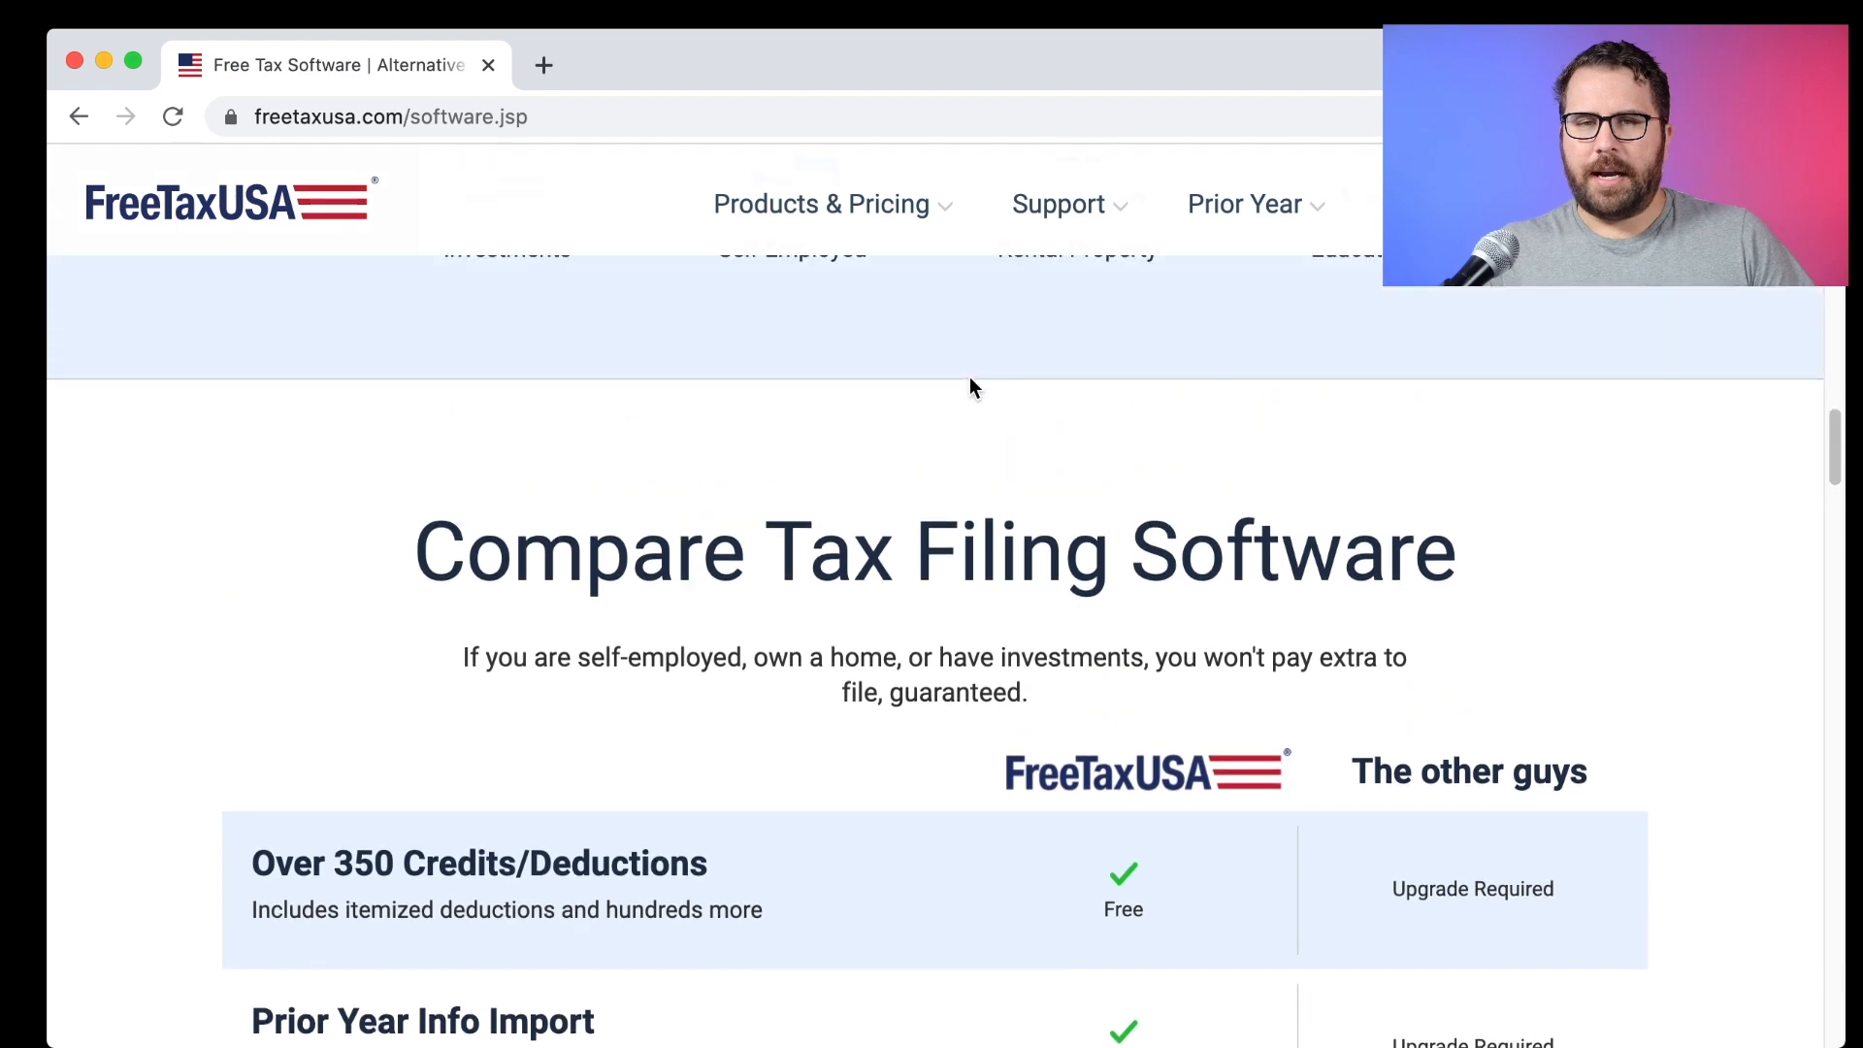
Browse the Deluxe Edition page, highlighting its Audit Assist heading.
{"action": "mouse_move", "coordinate": [865, 207]}
{"action": "left_click", "coordinate": [802, 359]}
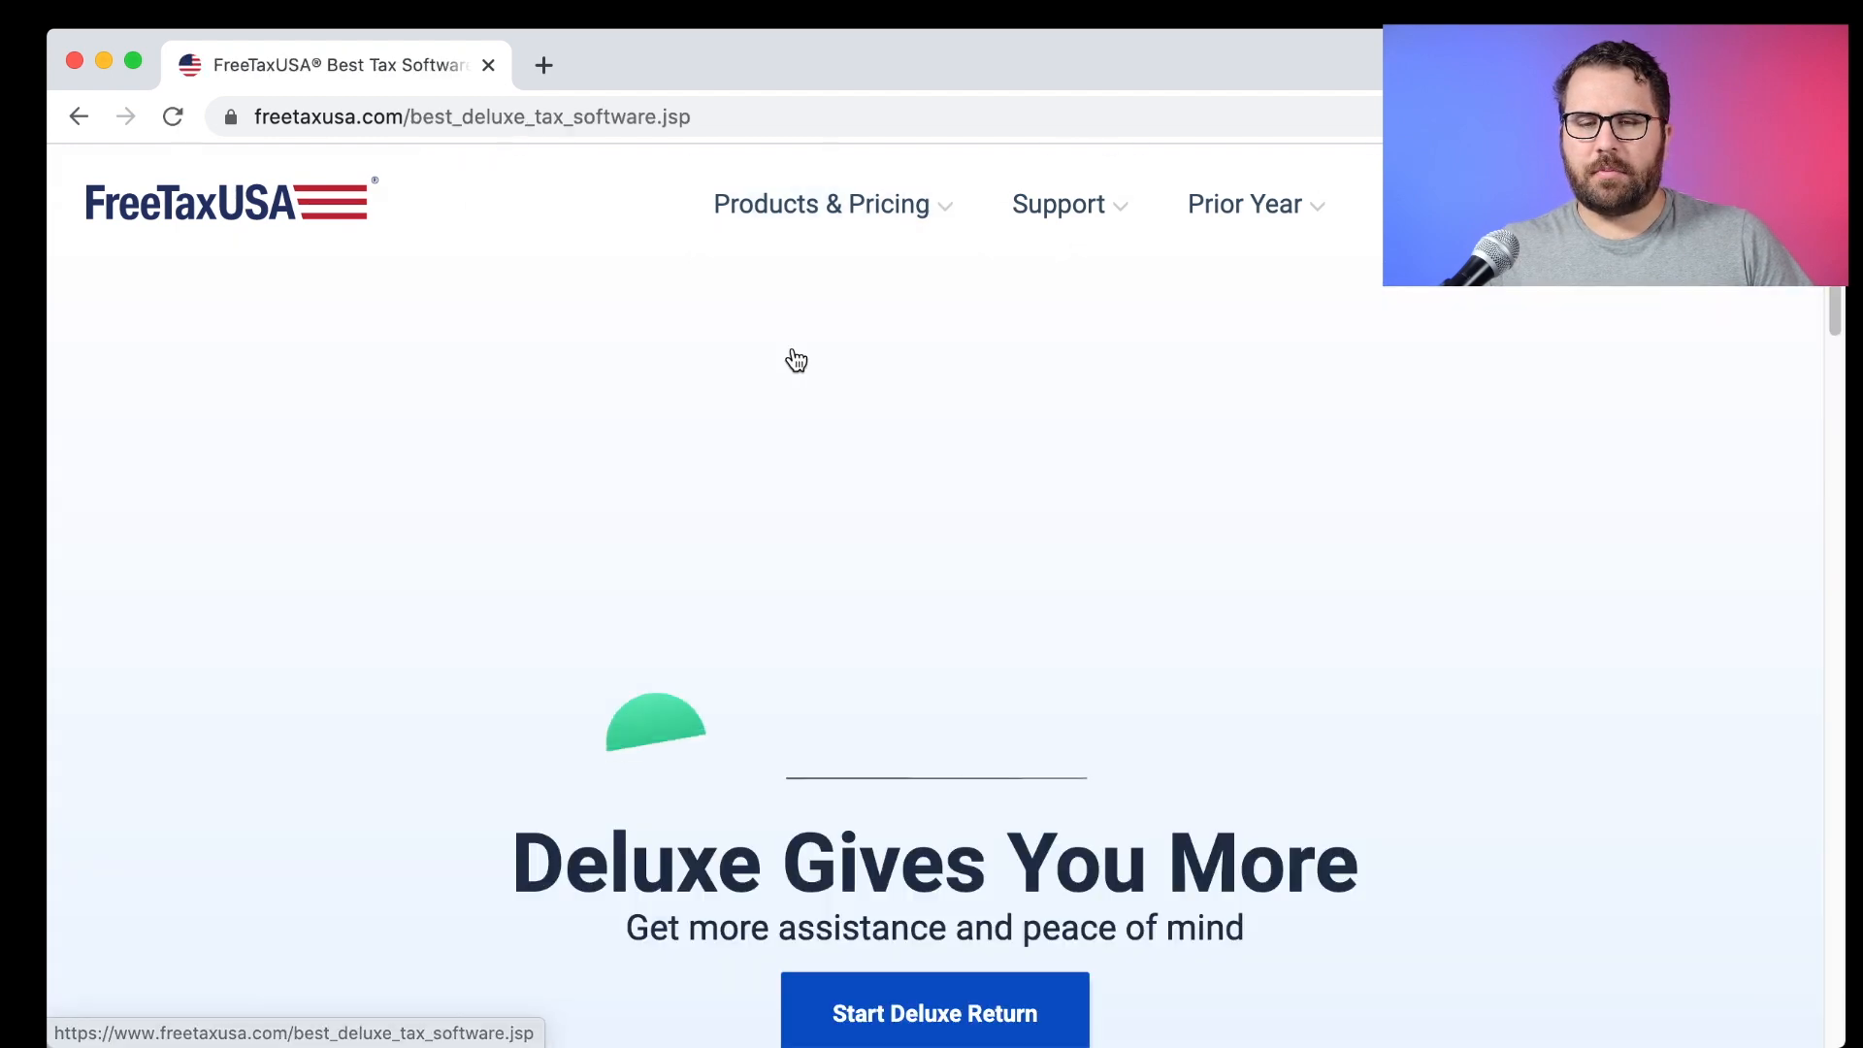
{"action": "scroll", "coordinate": [853, 595], "scroll_direction": "down", "scroll_amount": 10}
{"action": "left_click_drag", "start_coordinate": [740, 478], "coordinate": [1365, 483]}
{"action": "scroll", "coordinate": [989, 524], "scroll_direction": "down", "scroll_amount": 3}
{"action": "left_click_drag", "start_coordinate": [1021, 529], "coordinate": [350, 507]}
{"action": "scroll", "coordinate": [1092, 584], "scroll_direction": "down", "scroll_amount": 3}
{"action": "left_click_drag", "start_coordinate": [1063, 431], "coordinate": [764, 435]}
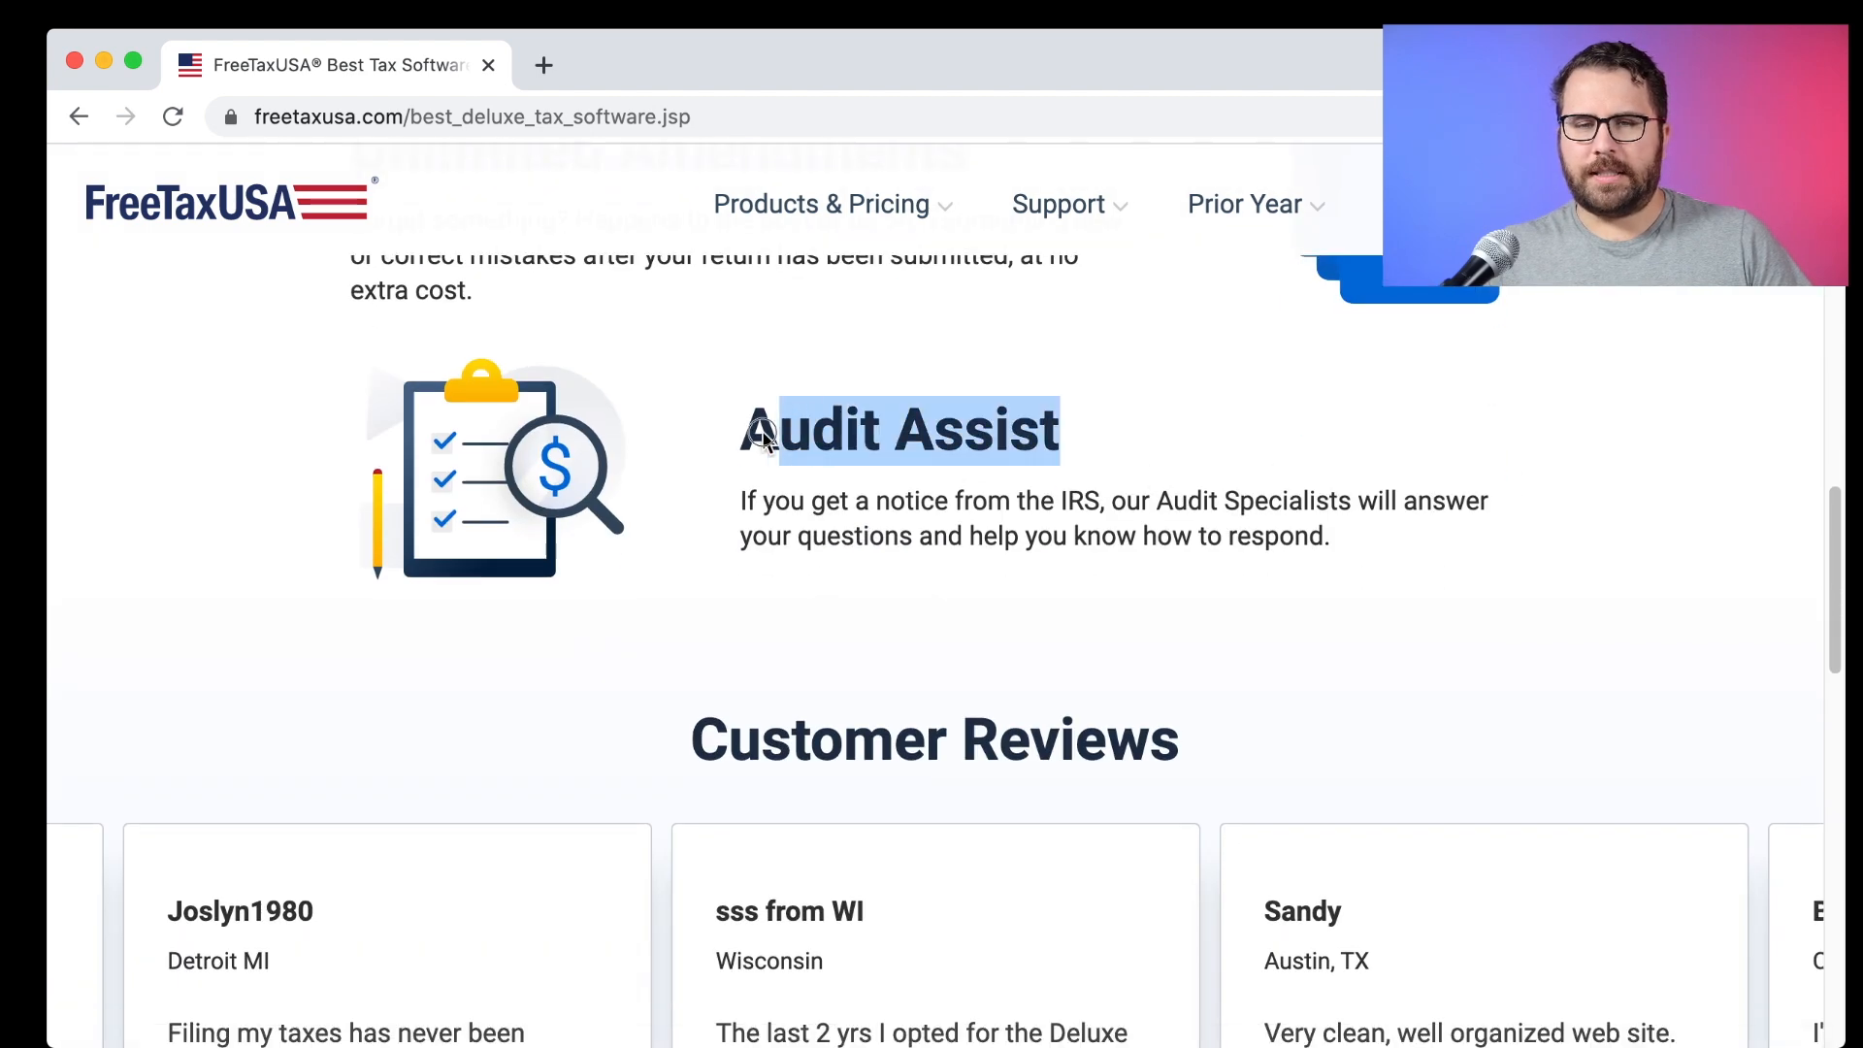
{"action": "scroll", "coordinate": [791, 500], "scroll_direction": "down", "scroll_amount": 3}
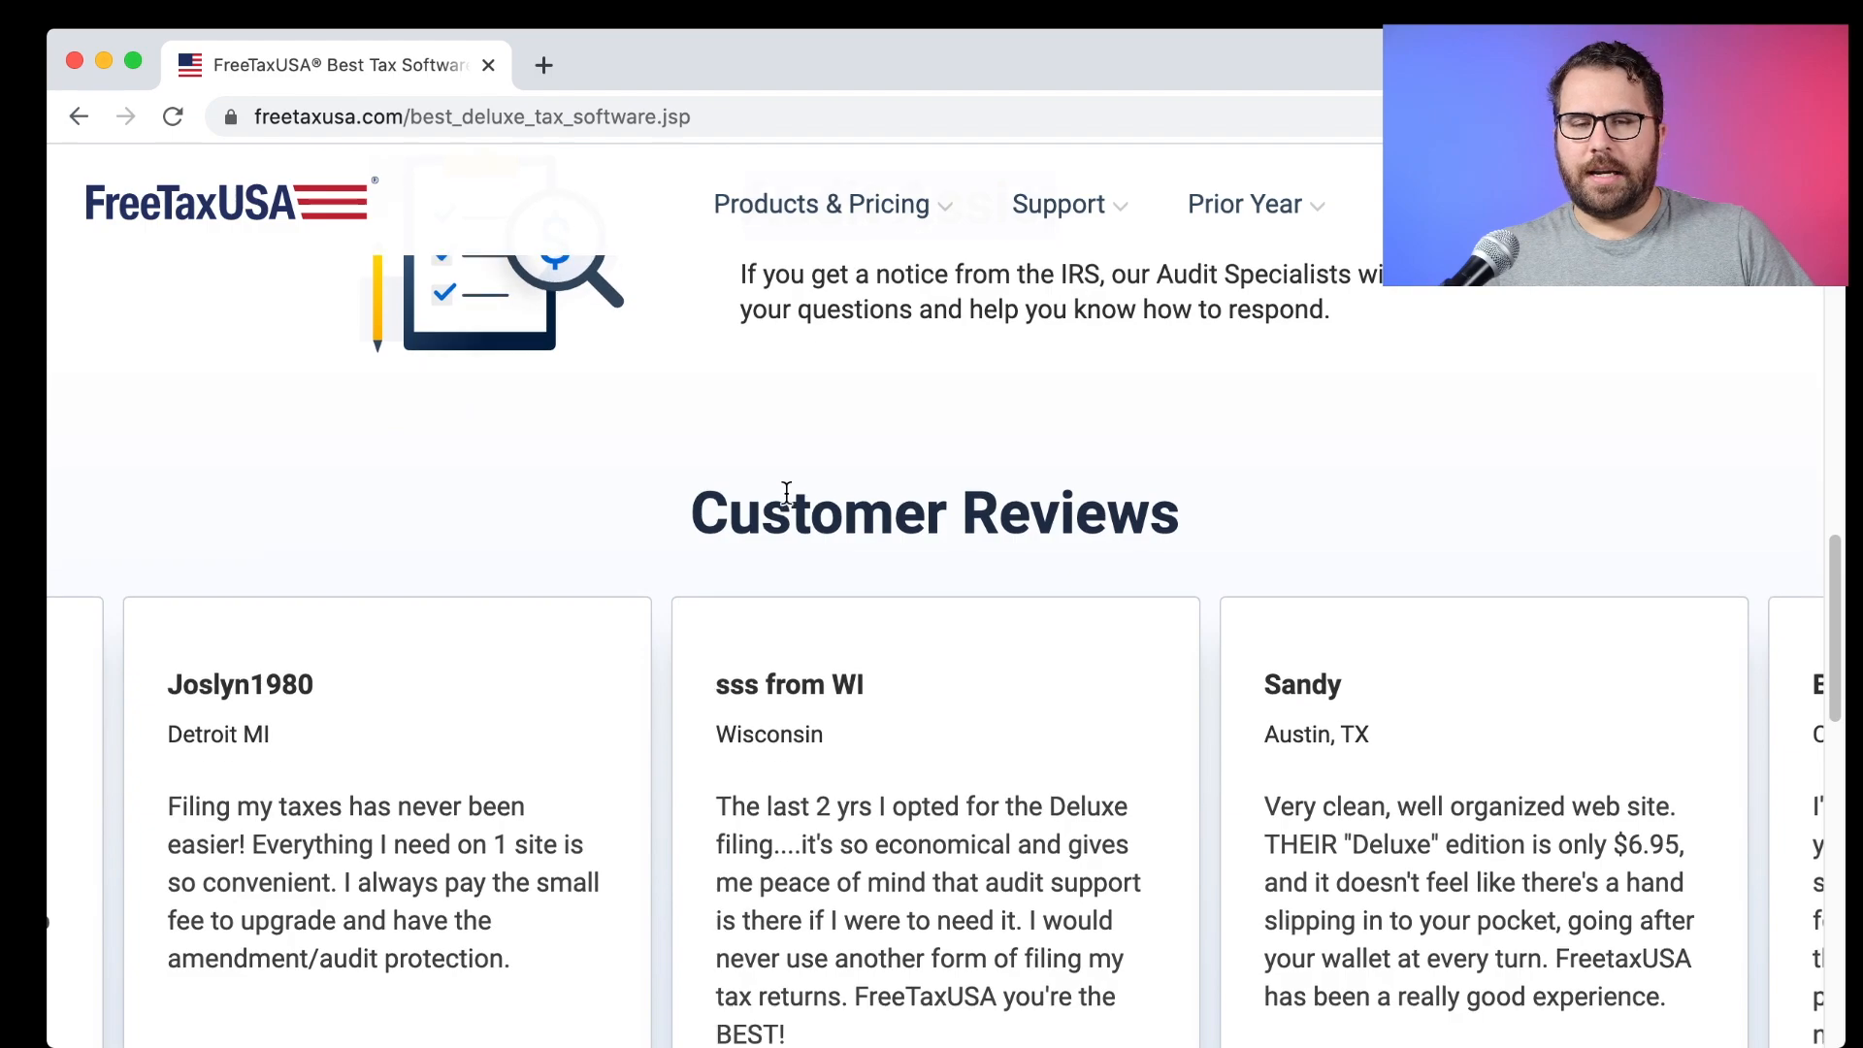
{"action": "scroll", "coordinate": [817, 412], "scroll_direction": "down", "scroll_amount": 15}
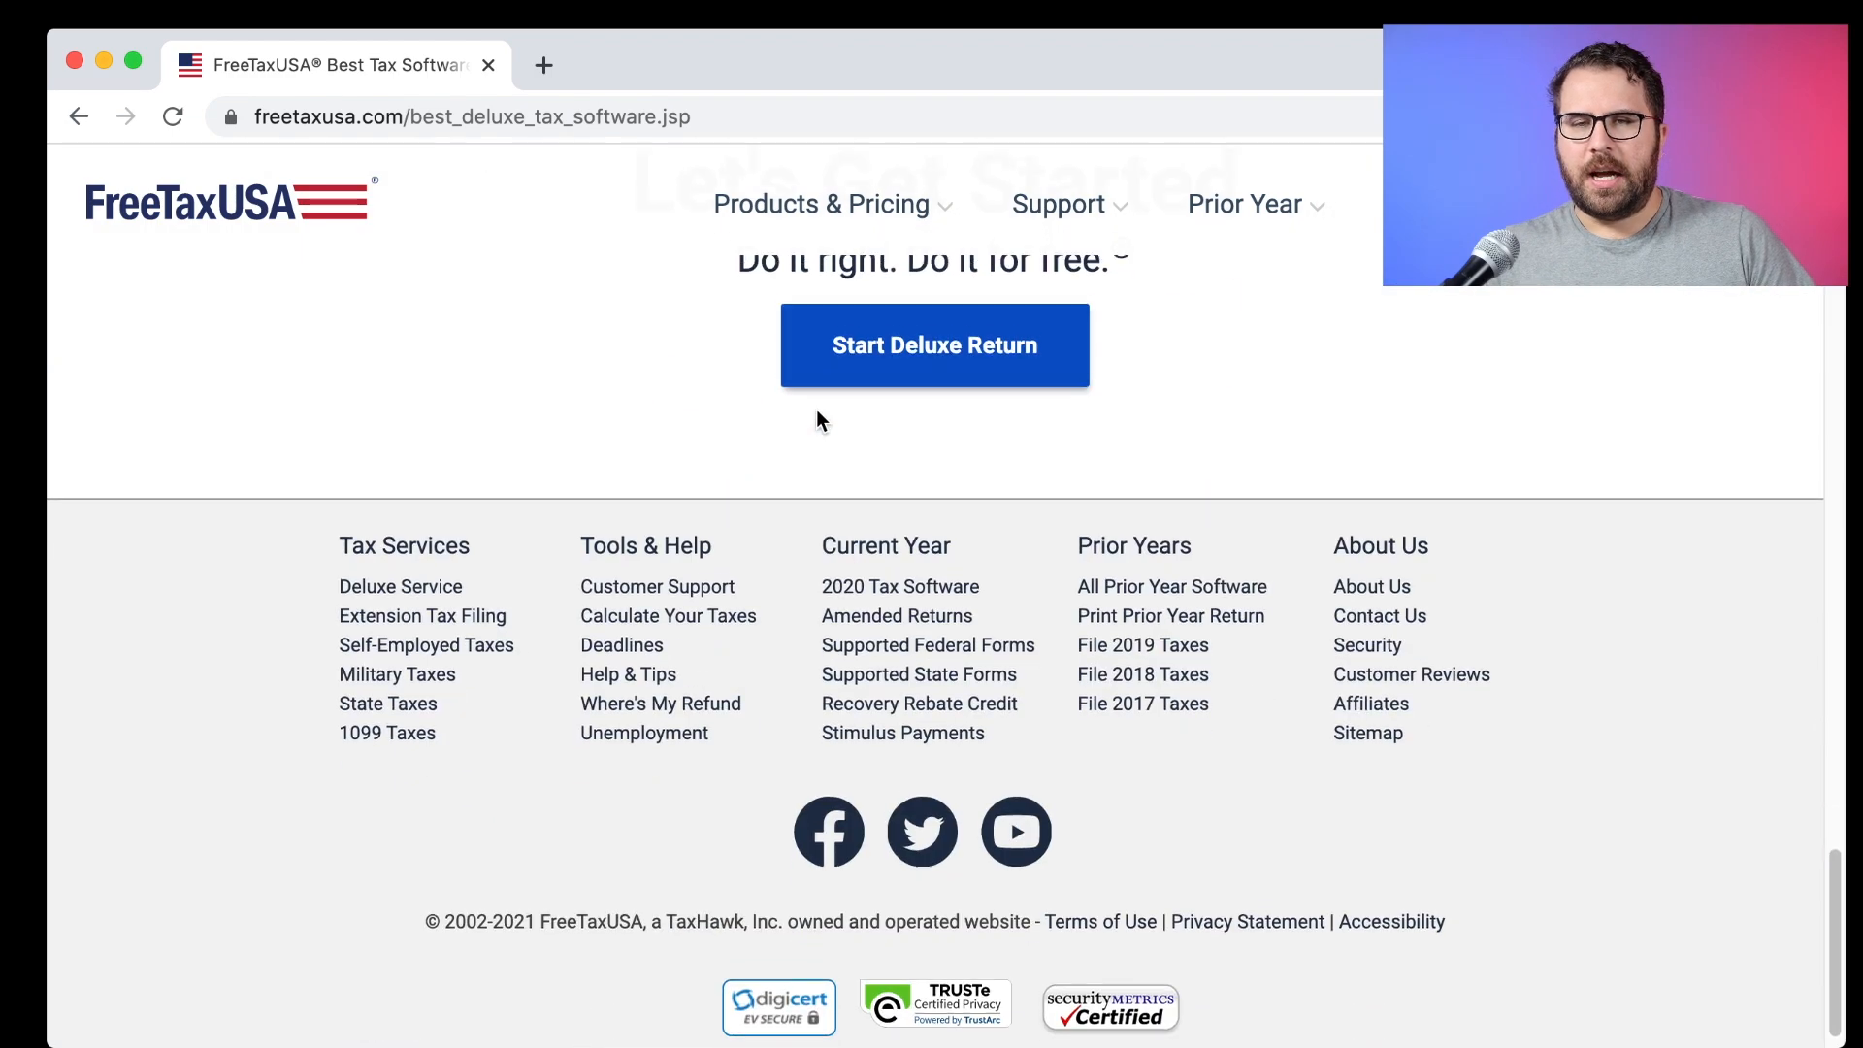
{"action": "scroll", "coordinate": [817, 412], "scroll_direction": "up", "scroll_amount": 12}
{"action": "scroll", "coordinate": [597, 351], "scroll_direction": "up", "scroll_amount": 20}
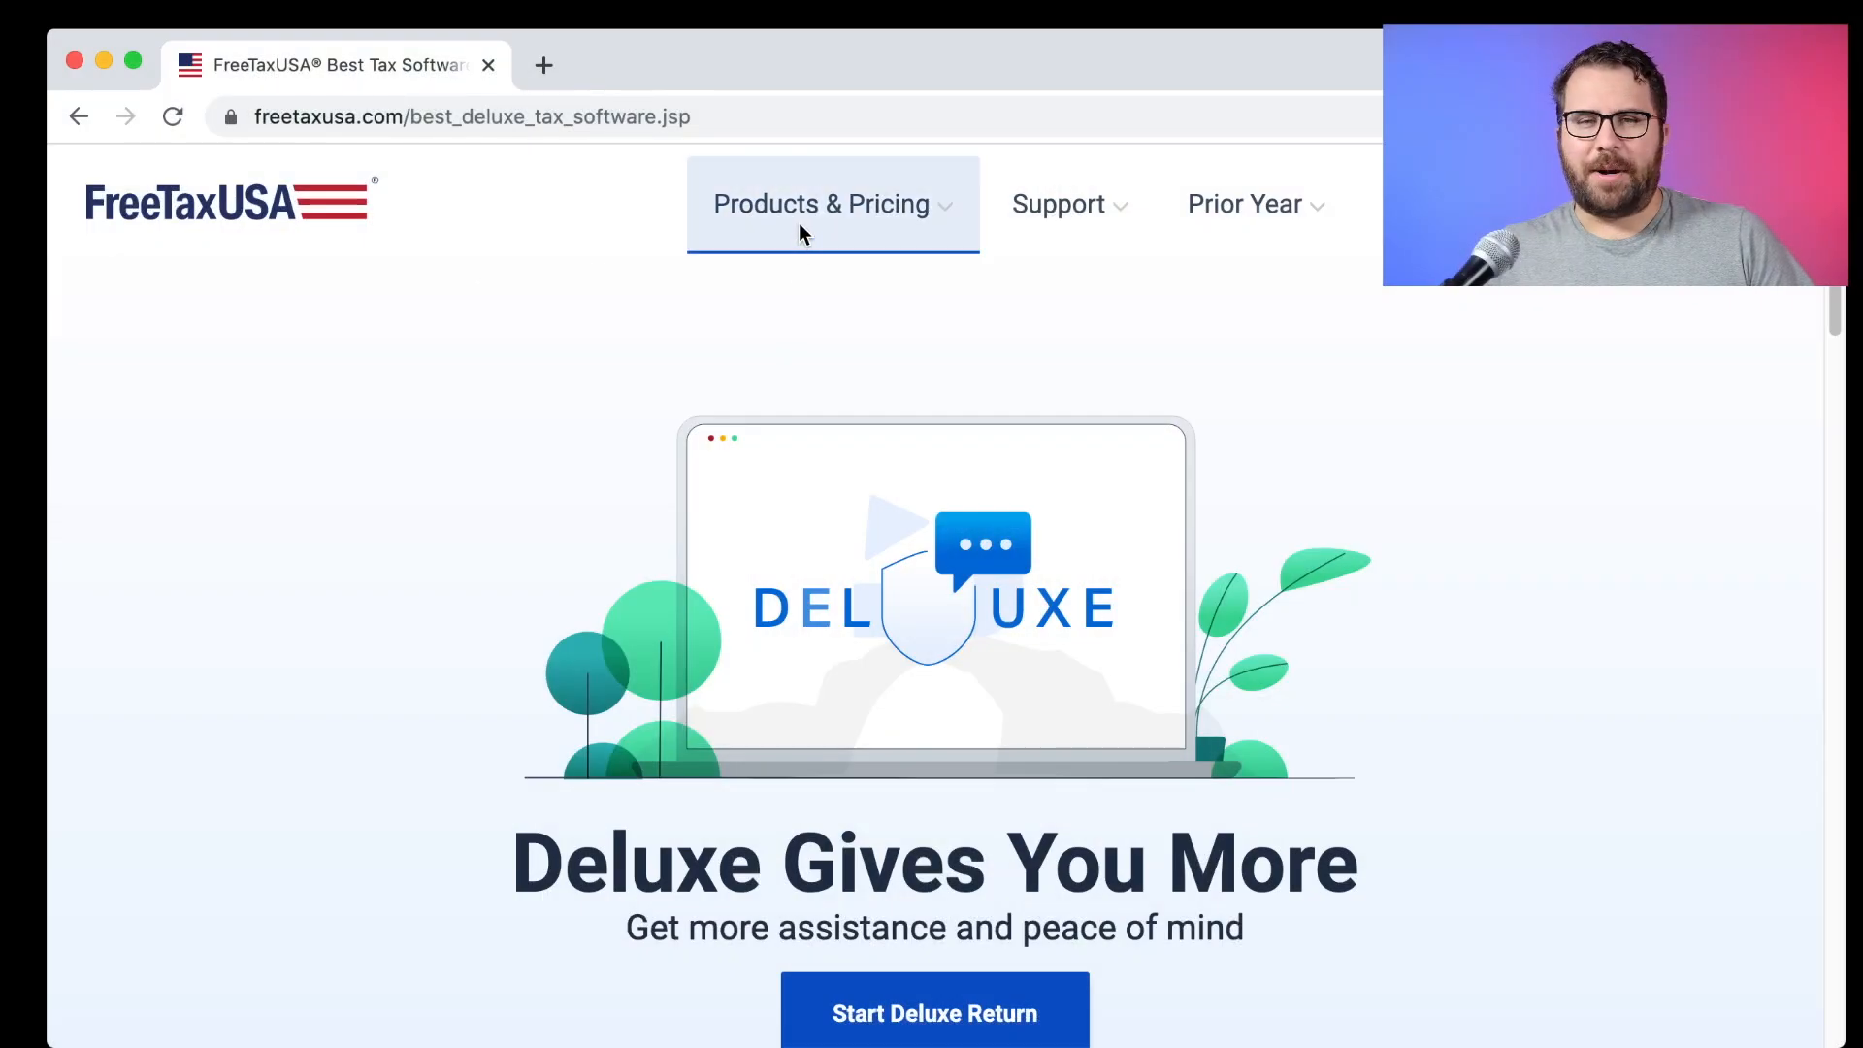
Open the Free Edition page, note the $14.99 state return price, and start a free return.
{"action": "left_click", "coordinate": [803, 233]}
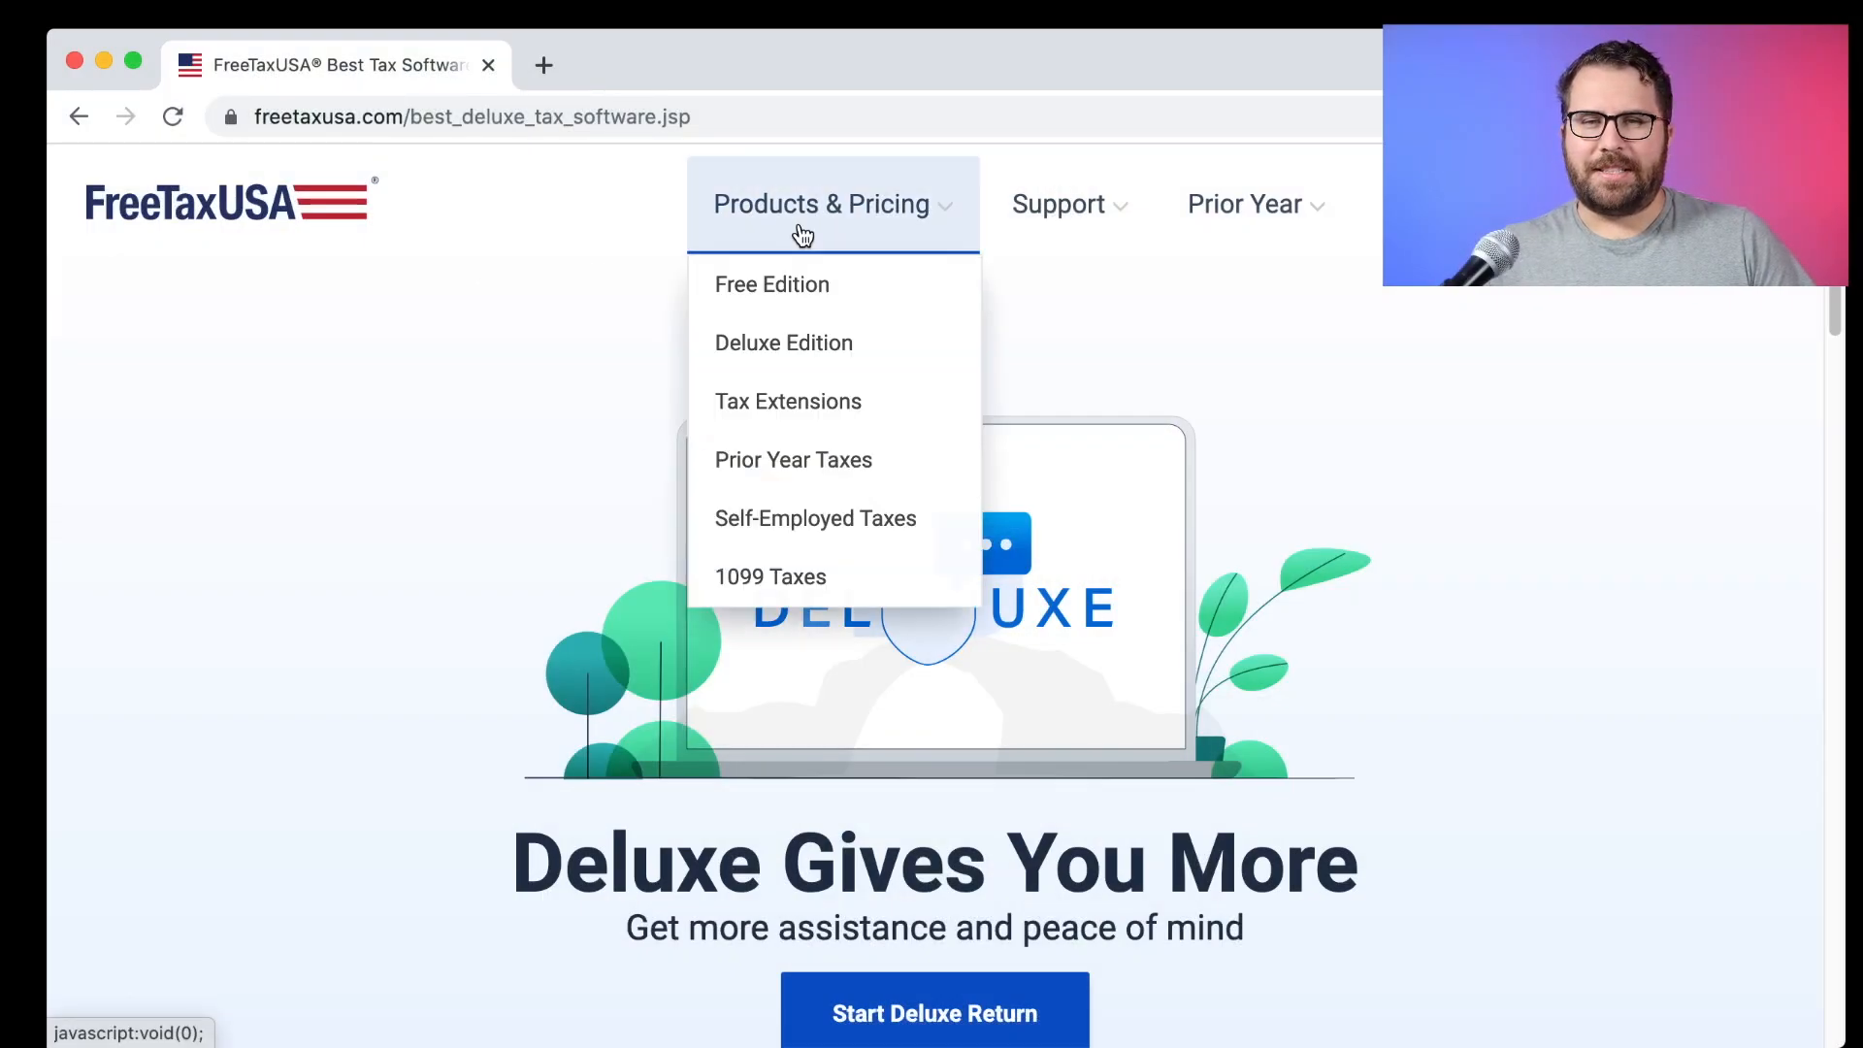
{"action": "left_click", "coordinate": [802, 286]}
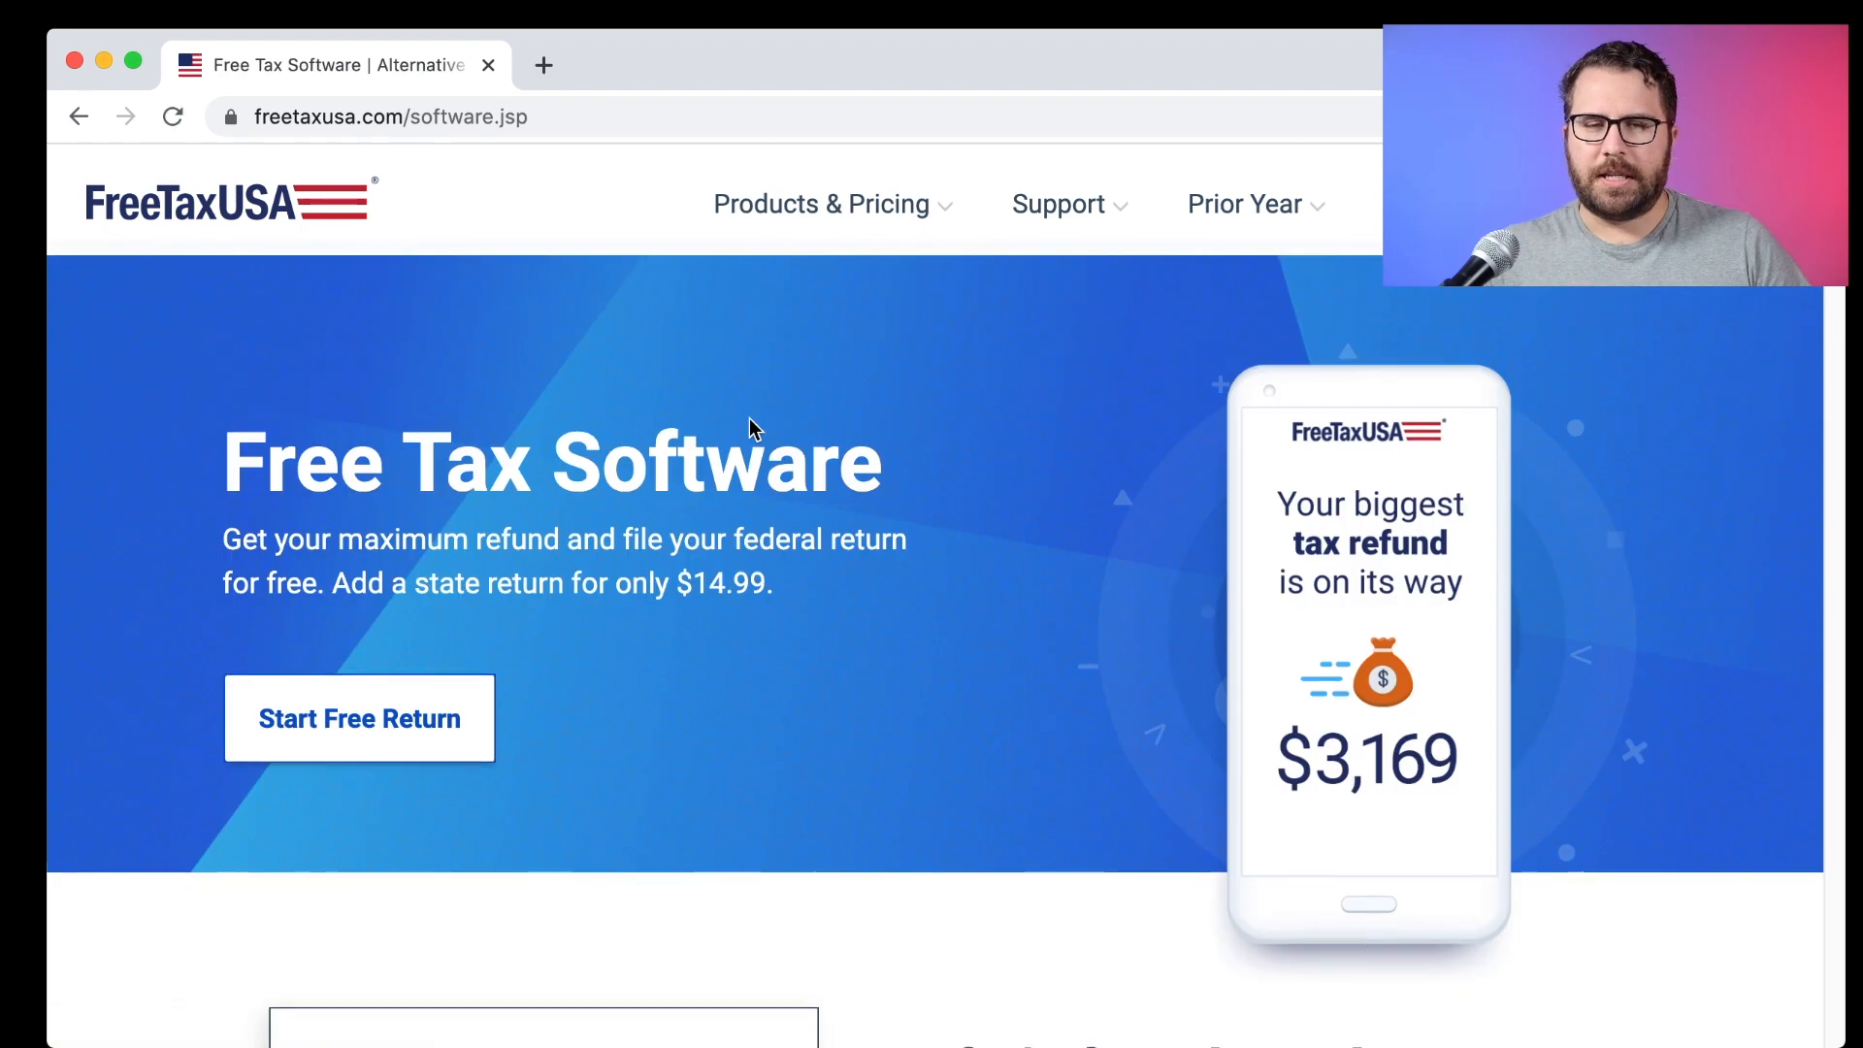
{"action": "left_click_drag", "start_coordinate": [784, 587], "coordinate": [335, 609]}
{"action": "left_click", "coordinate": [517, 643]}
{"action": "left_click", "coordinate": [403, 732]}
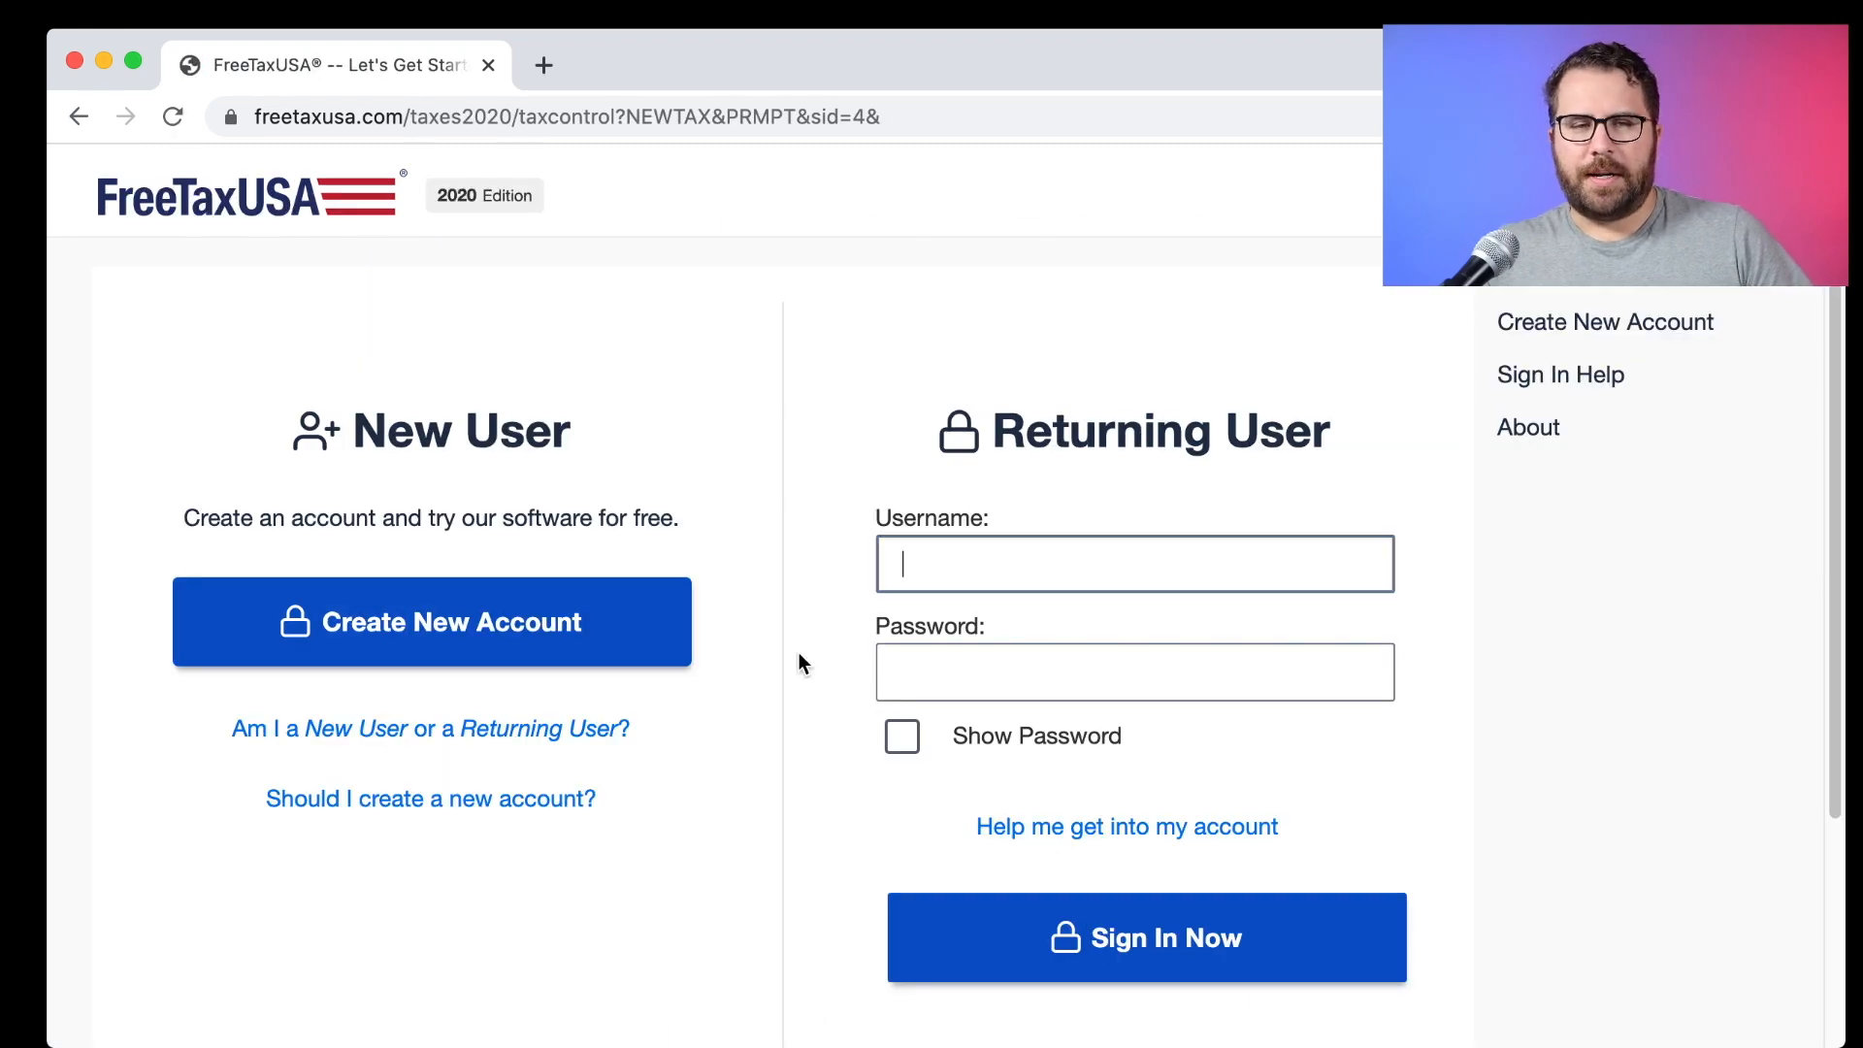
Begin a new account, entering and confirming the e-mail address and choosing a username.
{"action": "left_click", "coordinate": [638, 634]}
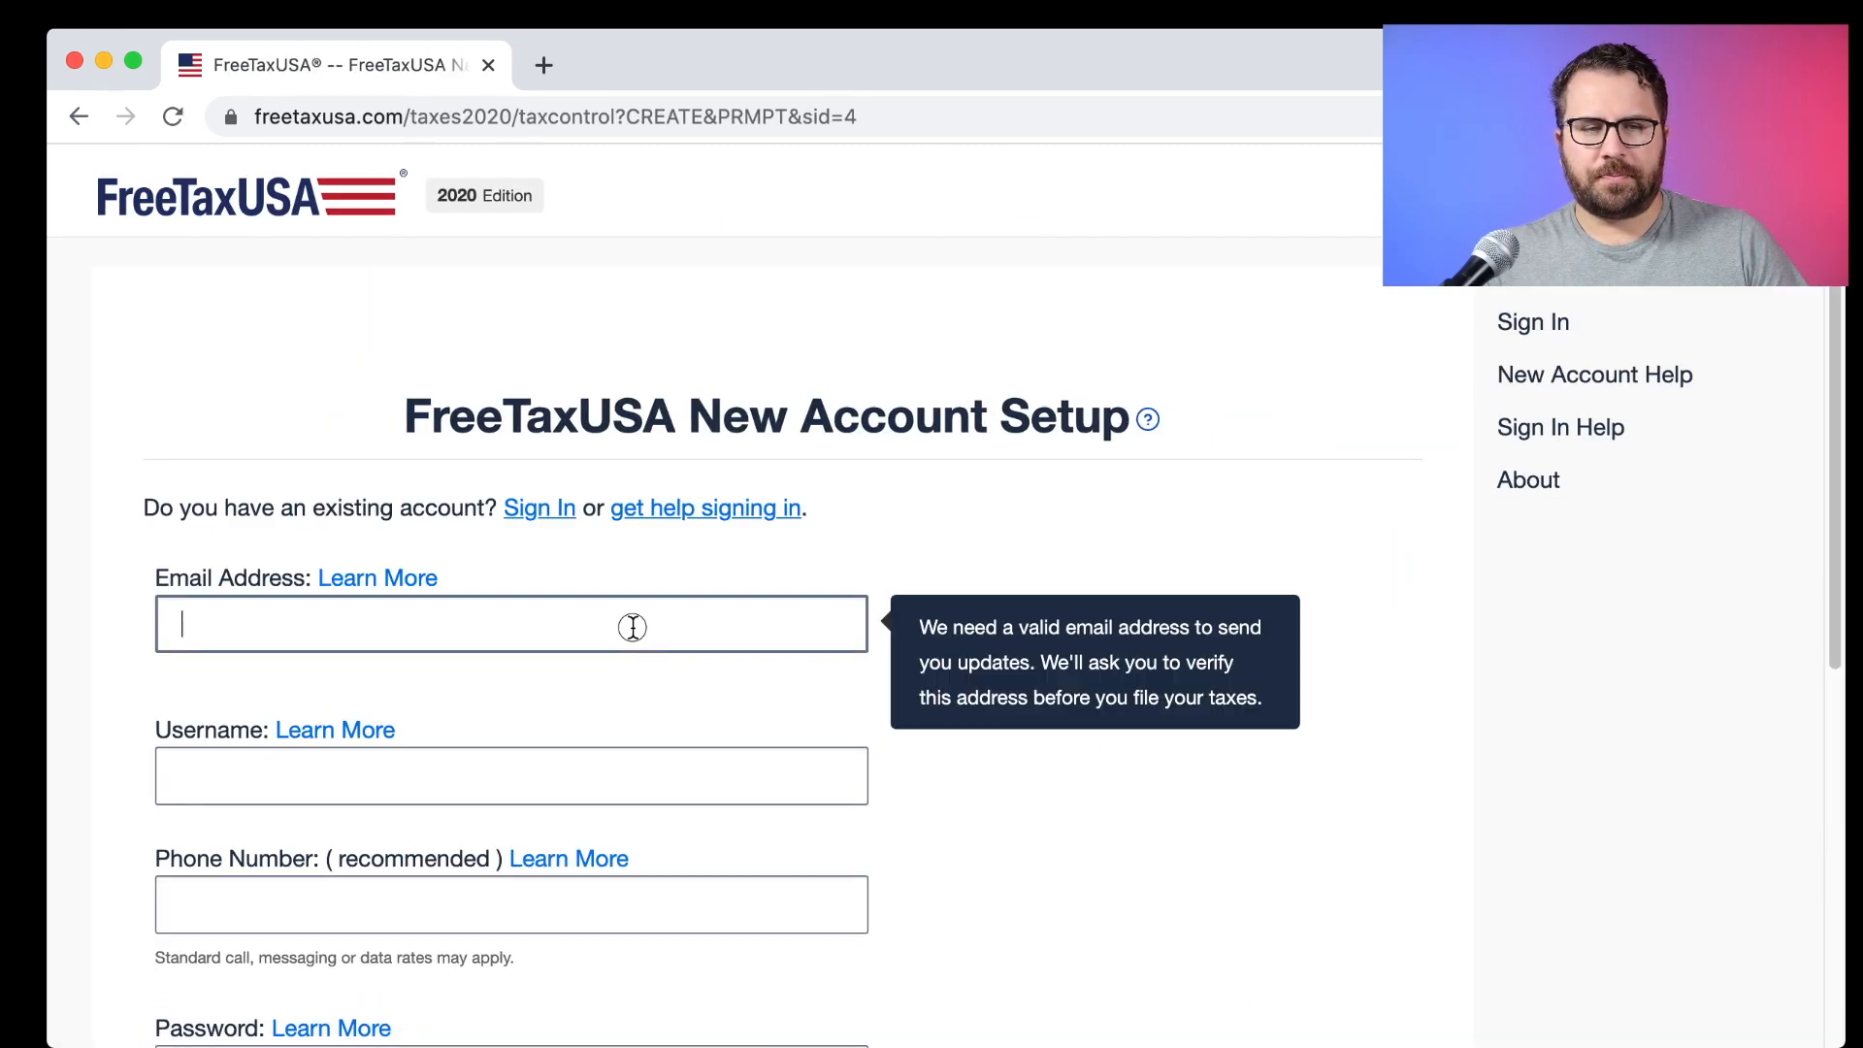
{"action": "scroll", "coordinate": [1297, 595], "scroll_direction": "down", "scroll_amount": 3}
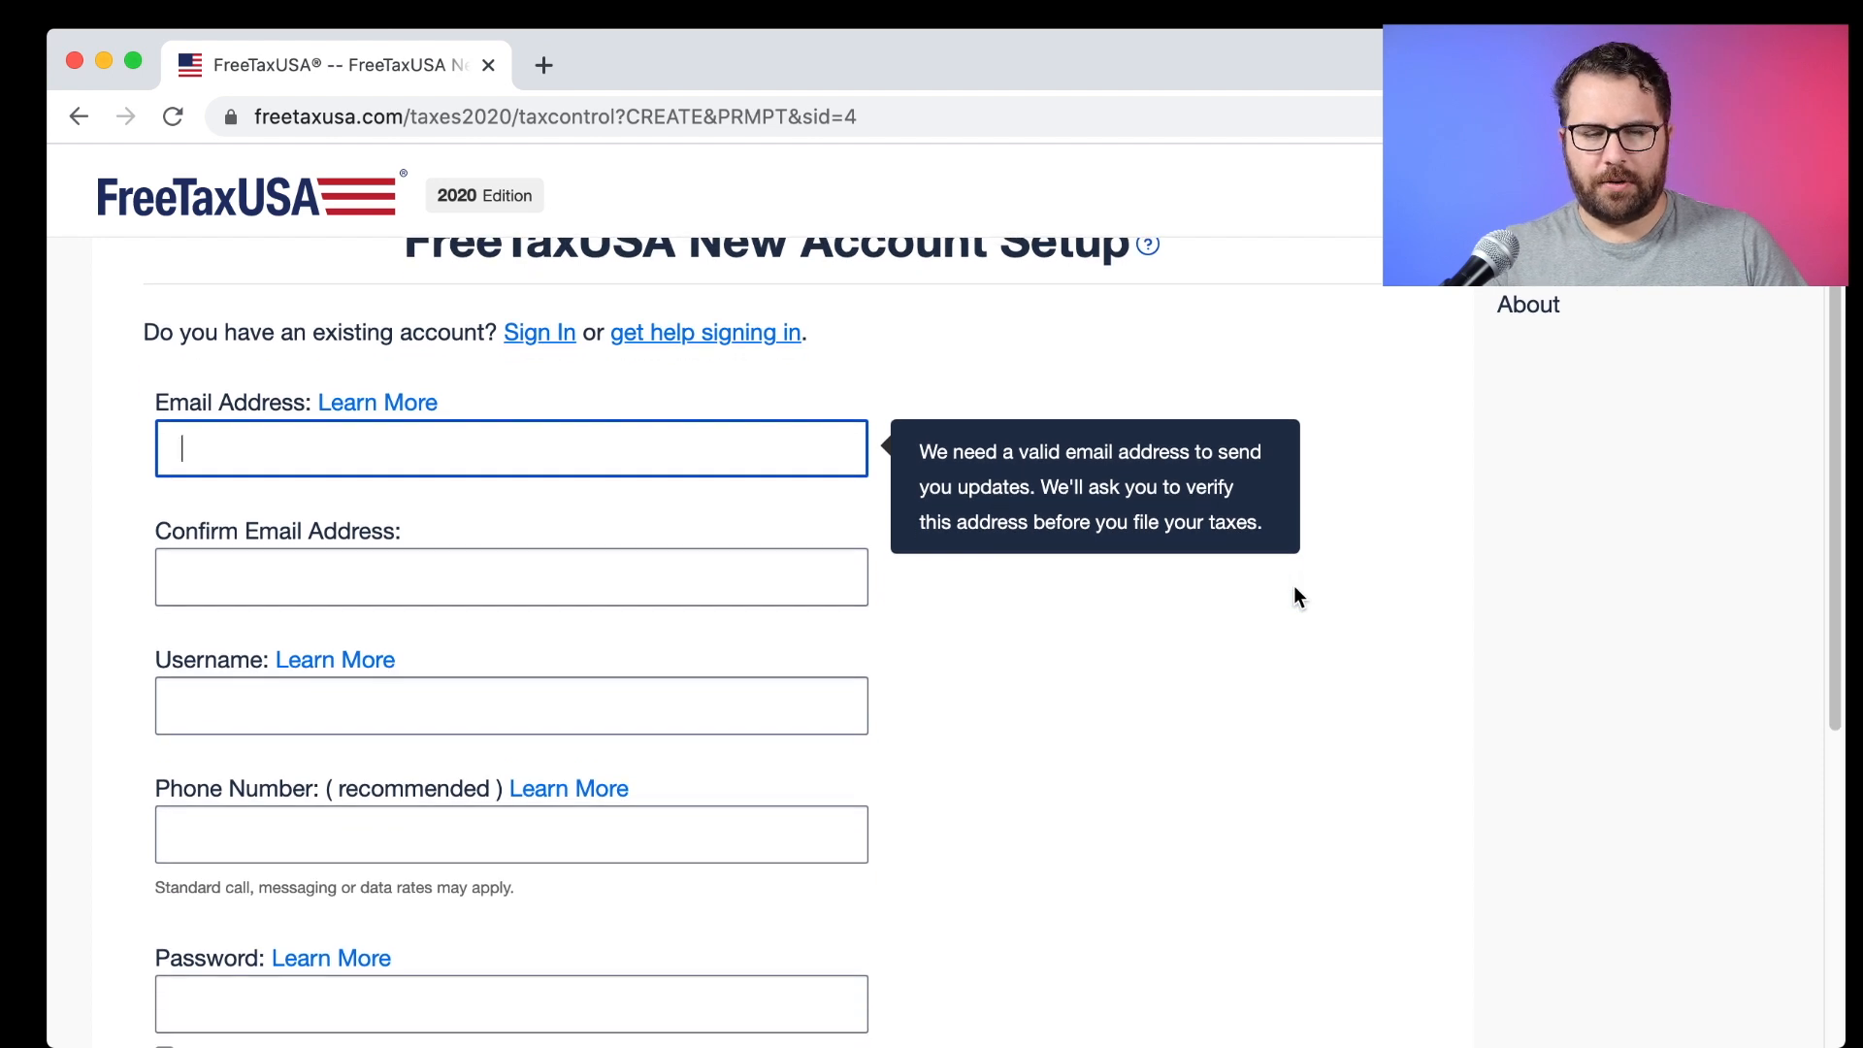
{"action": "scroll", "coordinate": [1298, 588], "scroll_direction": "down", "scroll_amount": 3}
{"action": "scroll", "coordinate": [1297, 589], "scroll_direction": "up", "scroll_amount": 2}
{"action": "scroll", "coordinate": [1298, 589], "scroll_direction": "down", "scroll_amount": 2}
{"action": "scroll", "coordinate": [1296, 595], "scroll_direction": "up", "scroll_amount": 1}
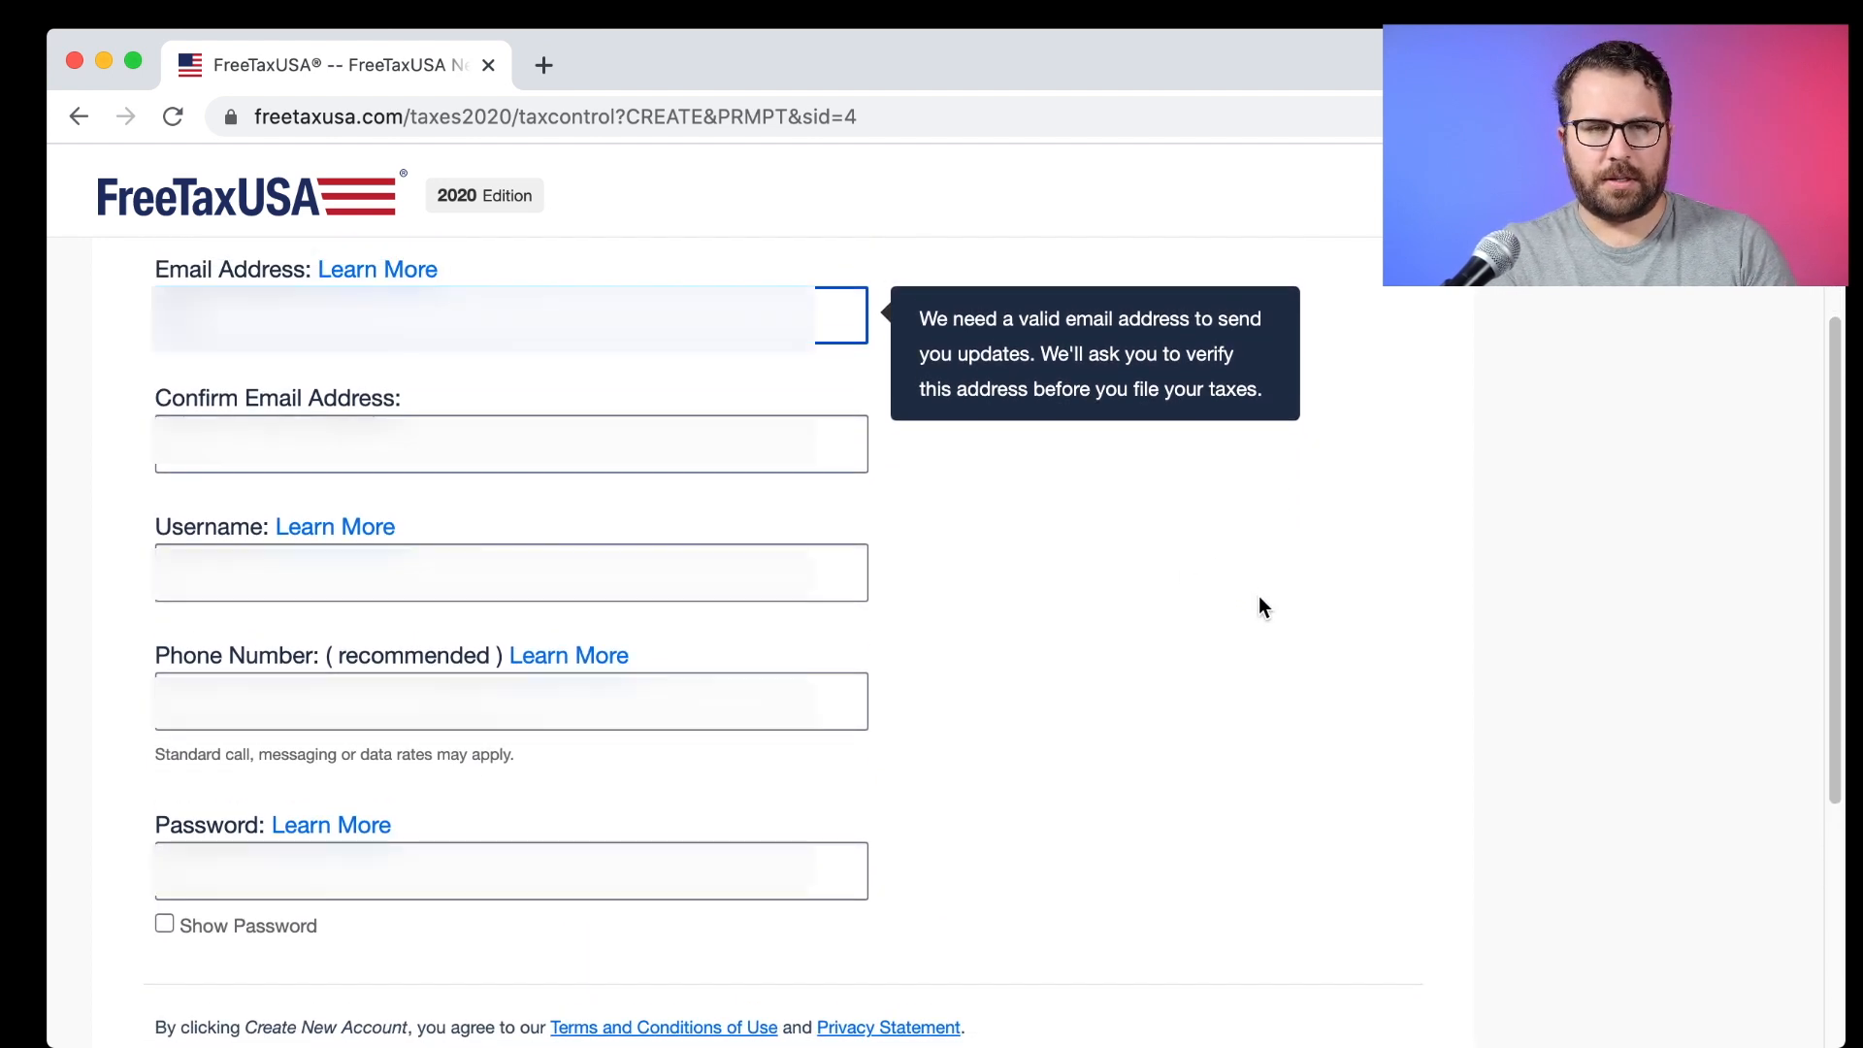
{"action": "type", "text": "[blurred]"}
{"action": "key", "text": "Tab"}
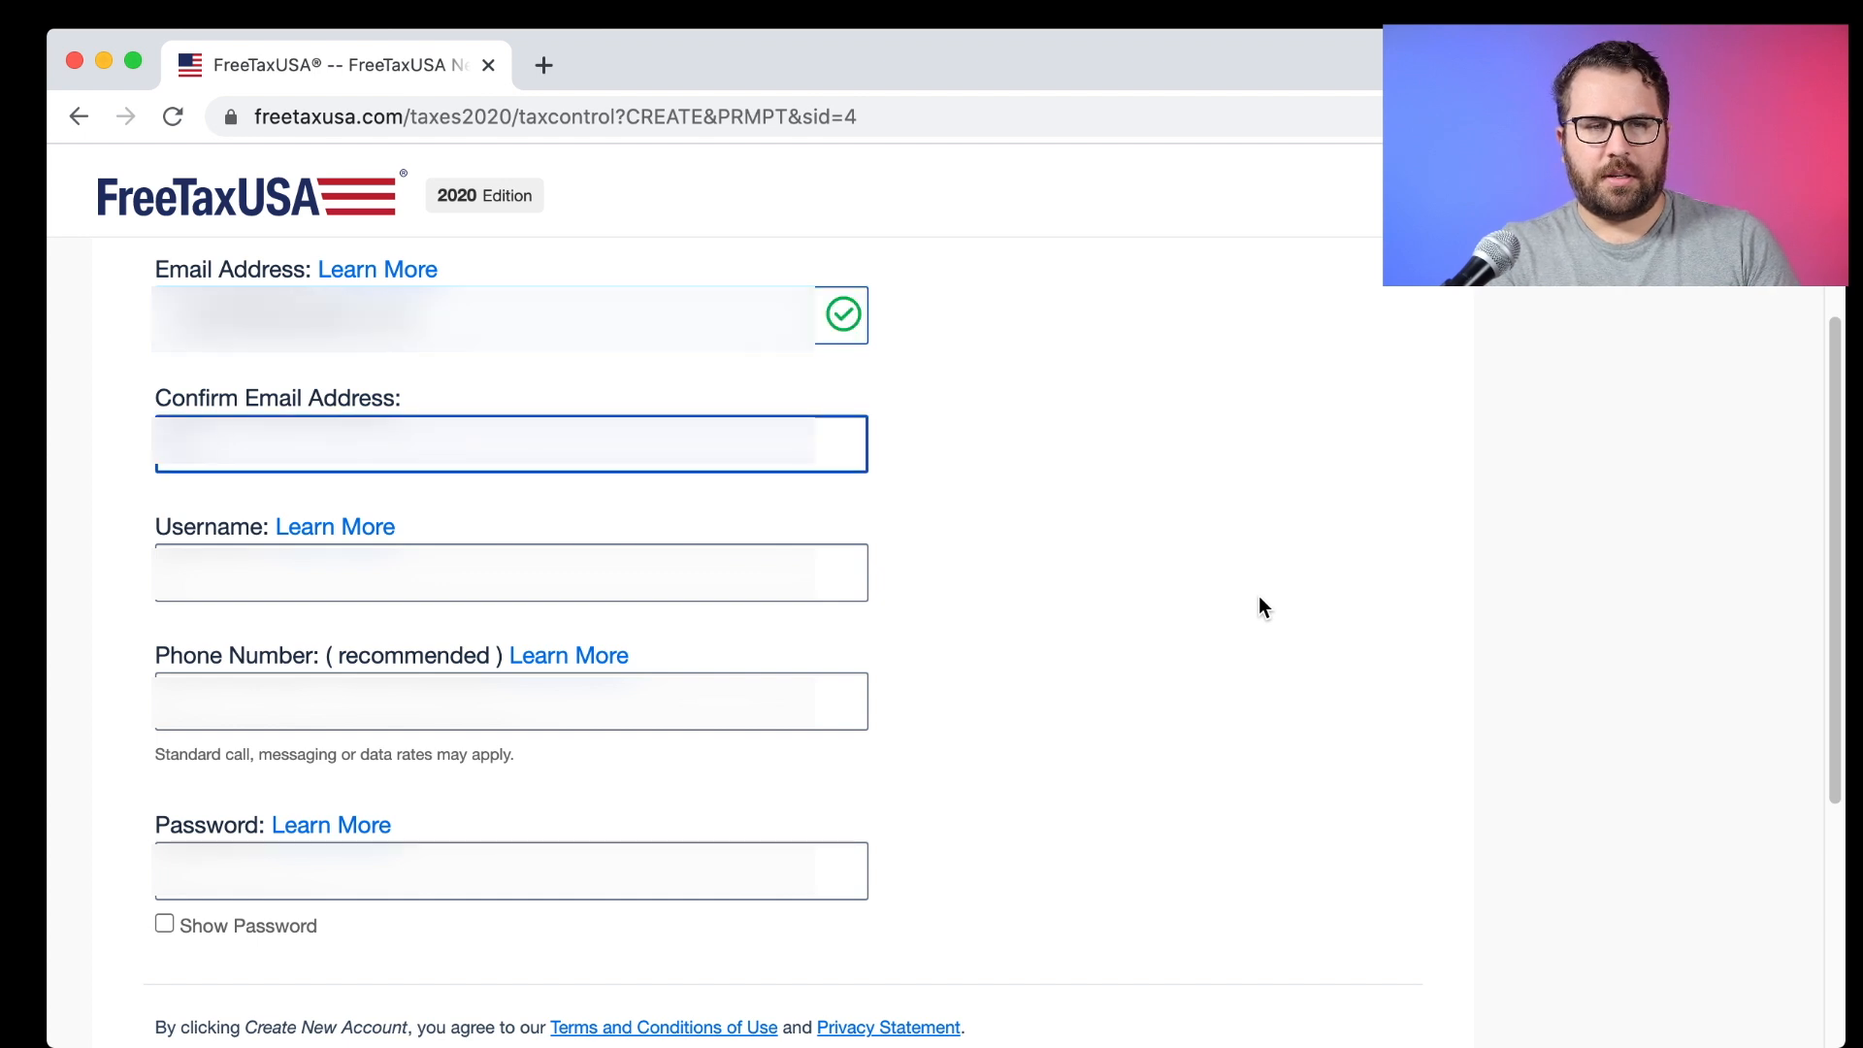
{"action": "type", "text": "[blurred]"}
{"action": "key", "text": "Tab"}
{"action": "type", "text": "[blurred]"}
Leave the phone number empty, accept the browser's suggested strong password, and create the account.
{"action": "key", "text": "Tab"}
{"action": "type", "text": "[blurred]"}
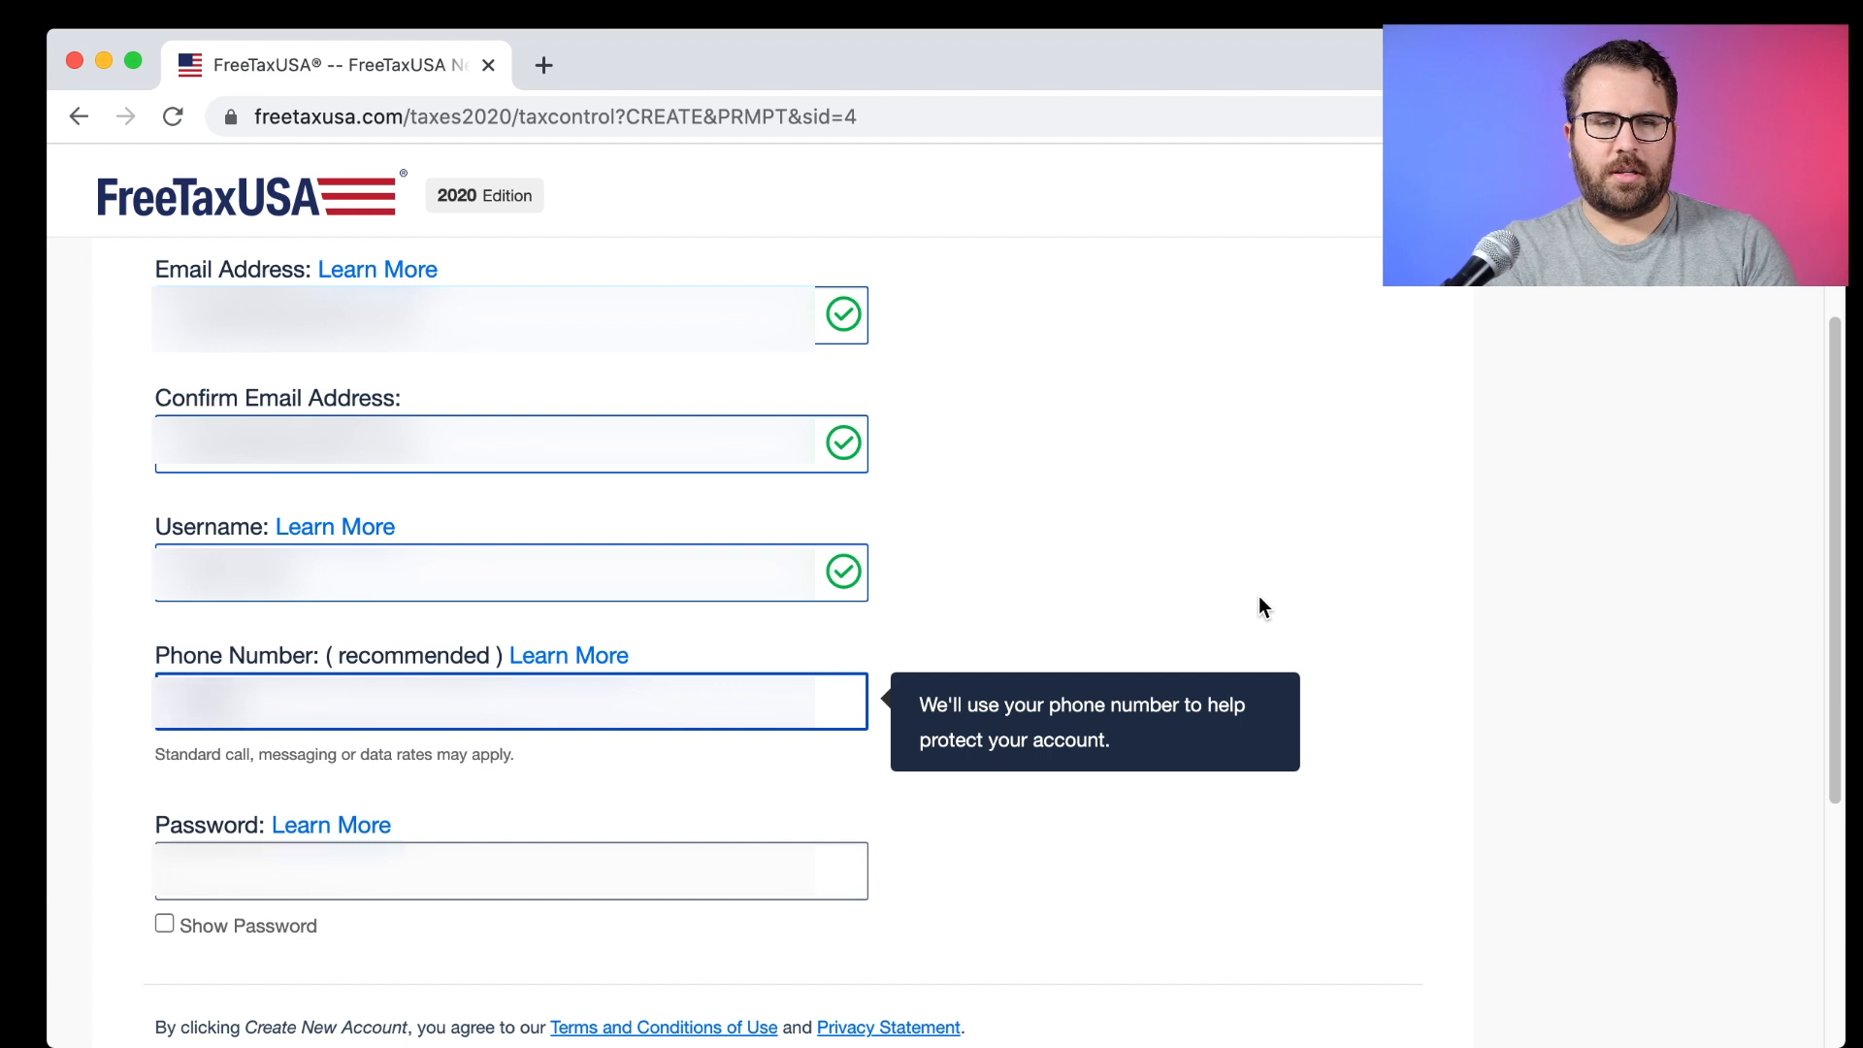
{"action": "type", "text": "[blurred]"}
{"action": "key", "text": "super+a"}
{"action": "key", "text": "BackSpace"}
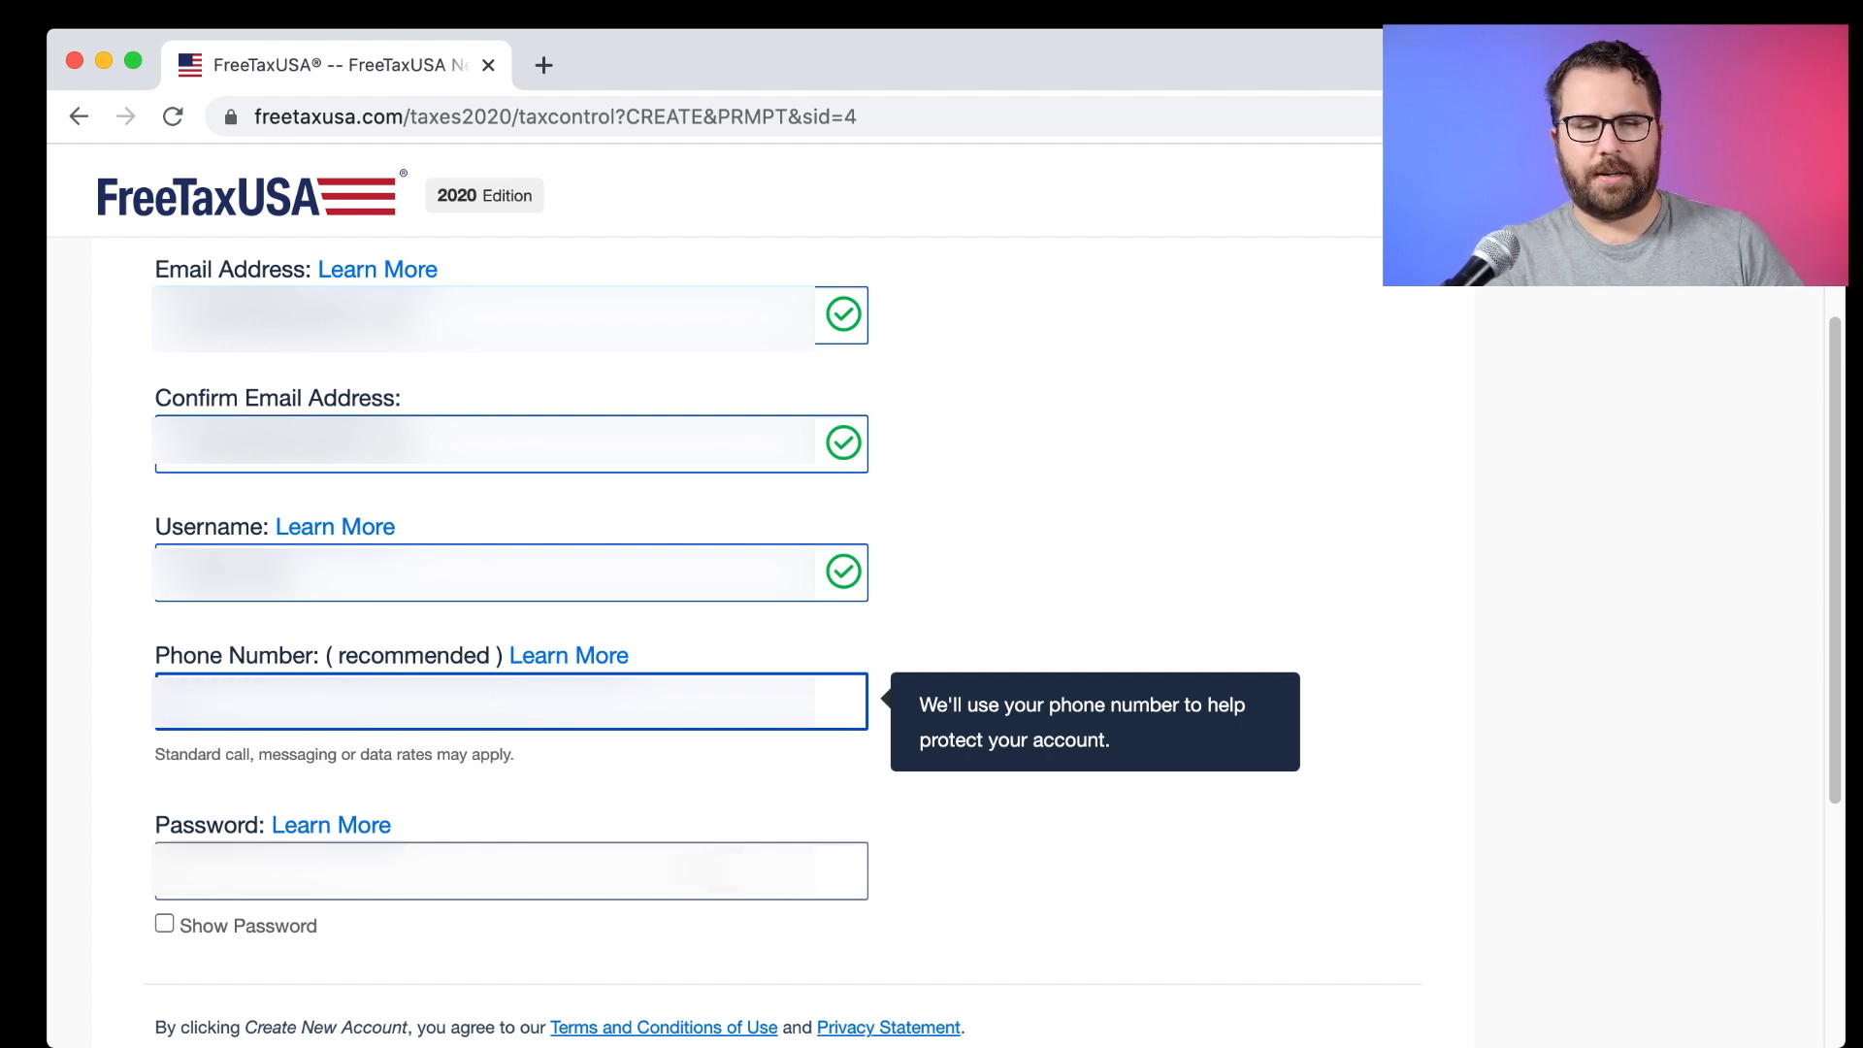
{"action": "left_click", "coordinate": [714, 870]}
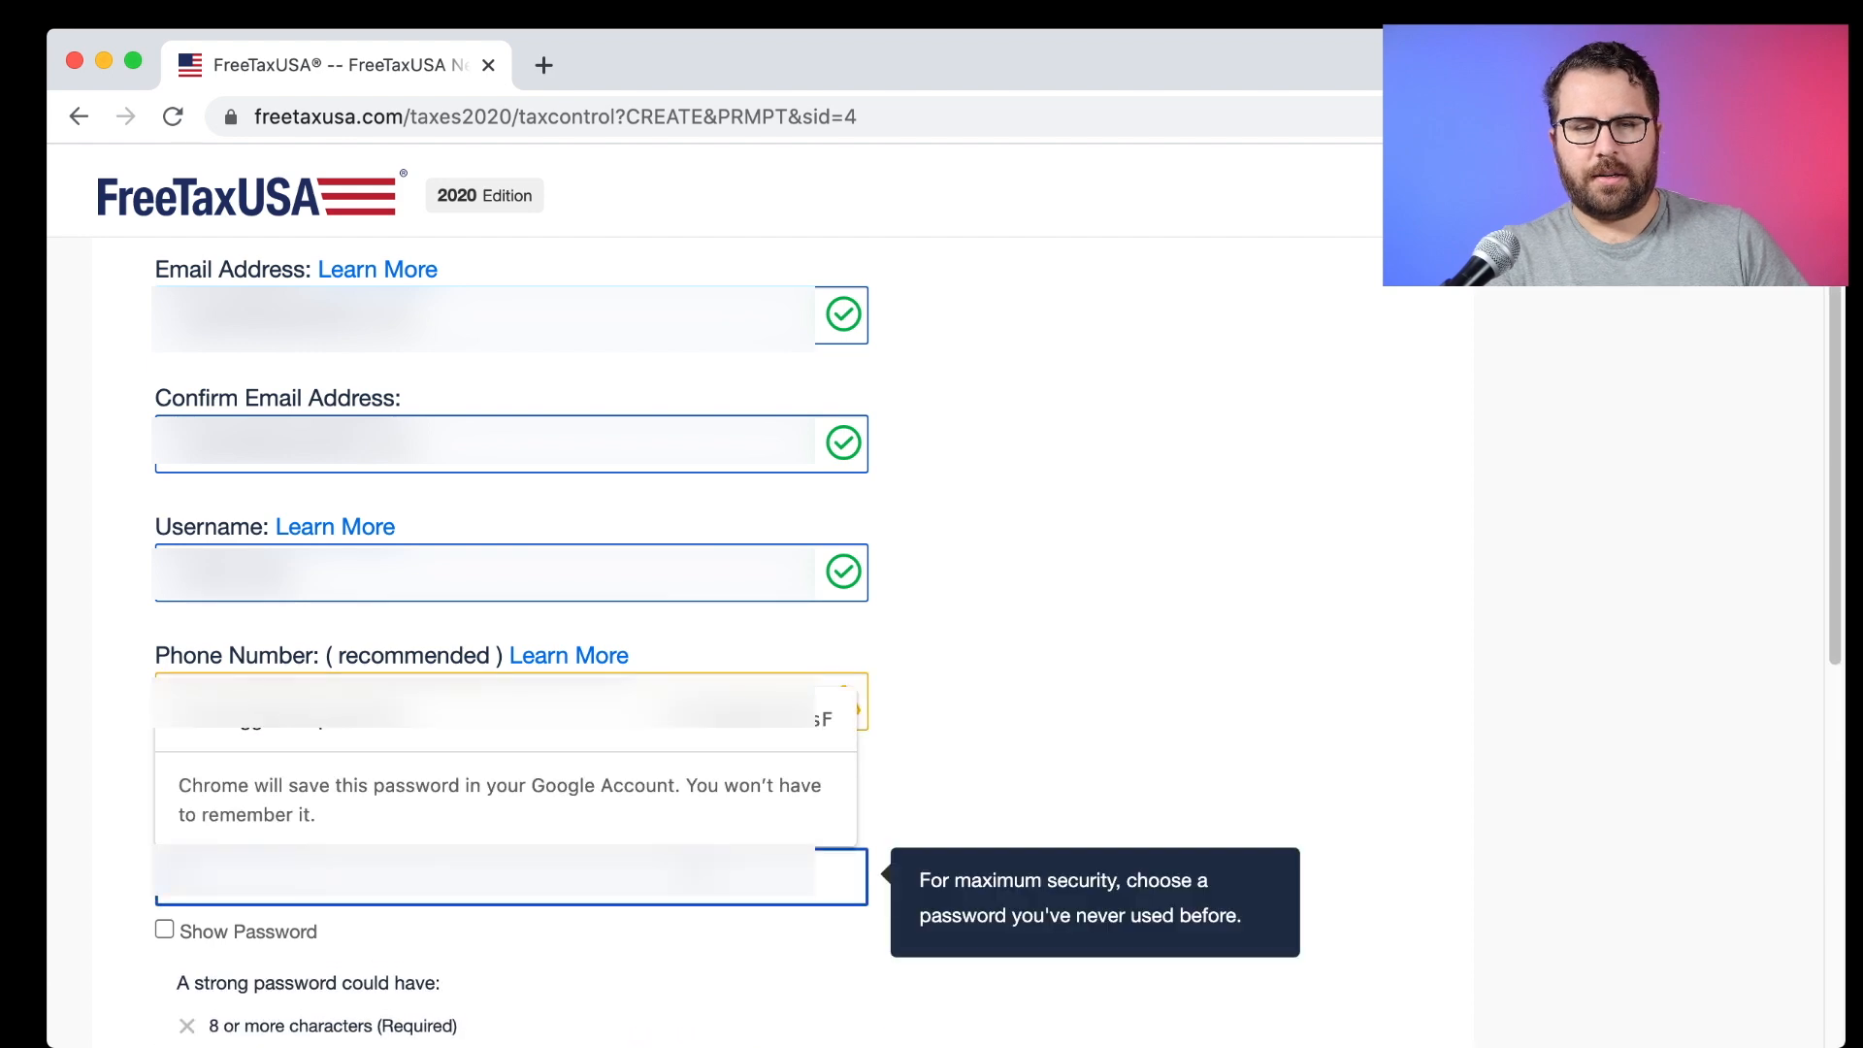
{"action": "left_click", "coordinate": [712, 725]}
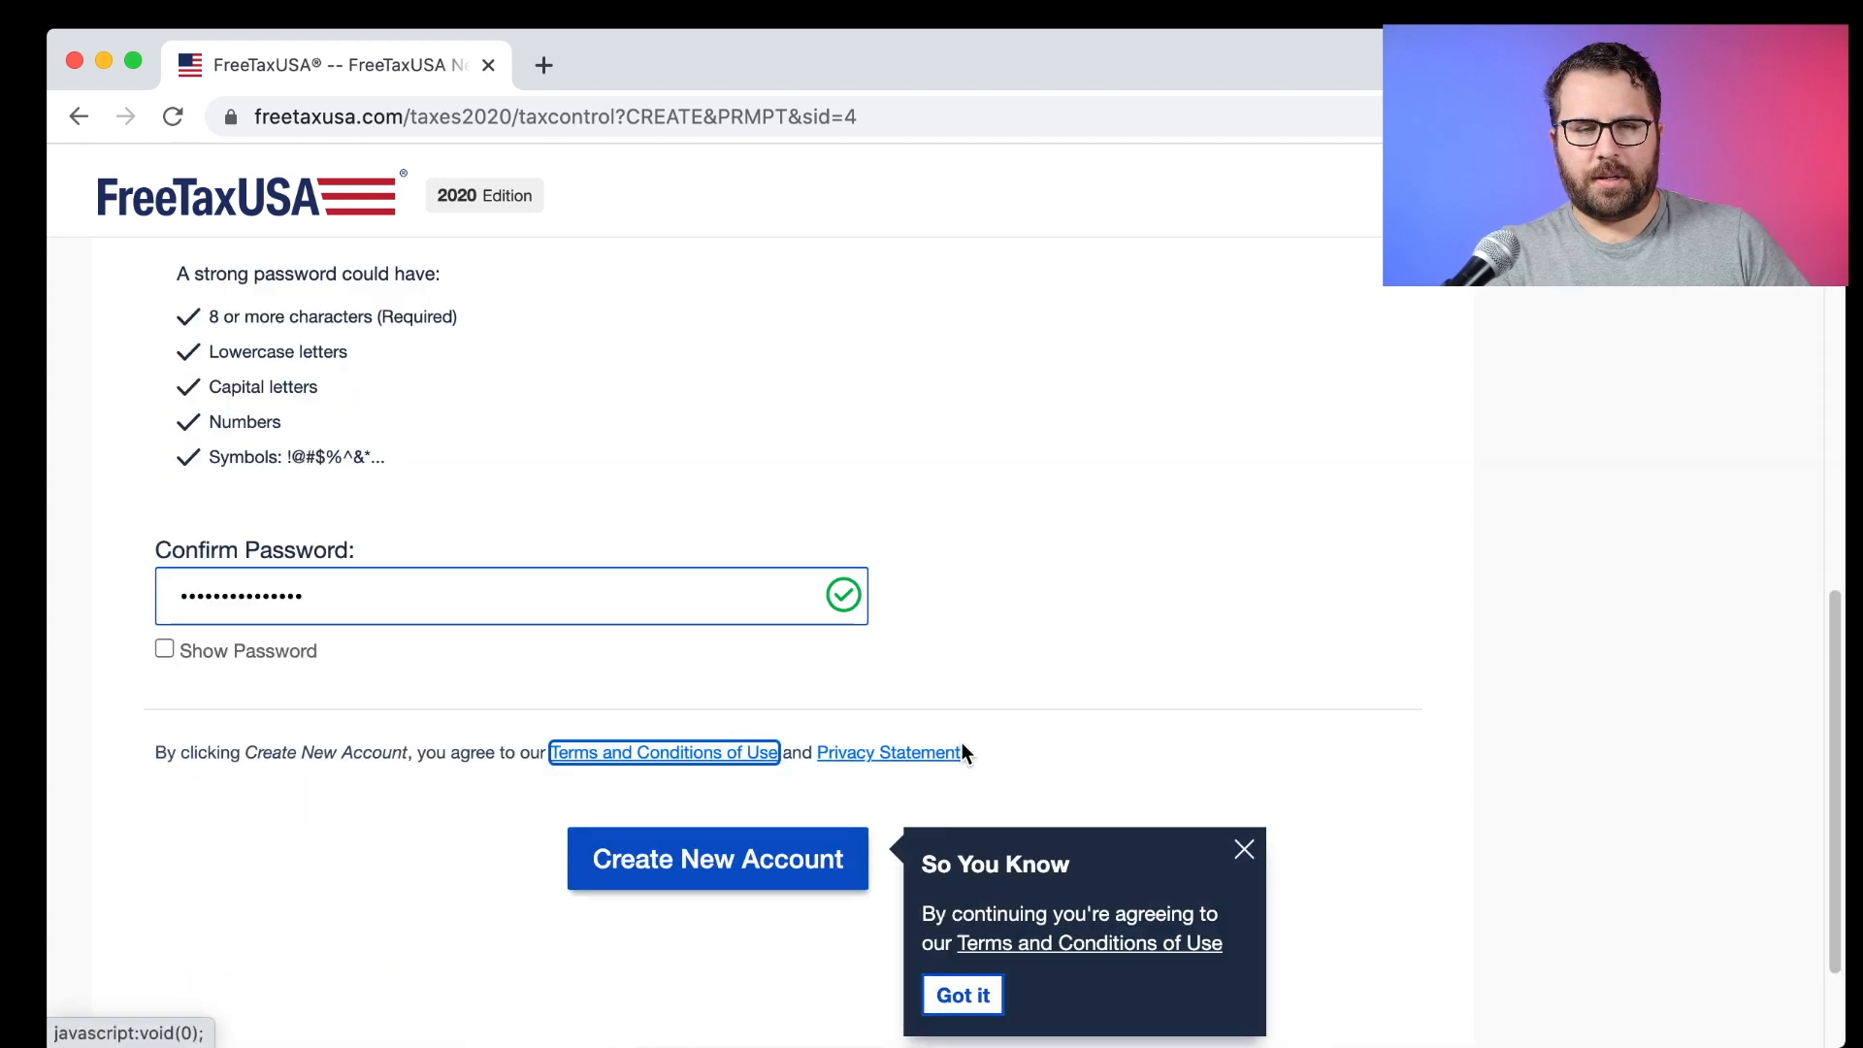
{"action": "left_click", "coordinate": [682, 885]}
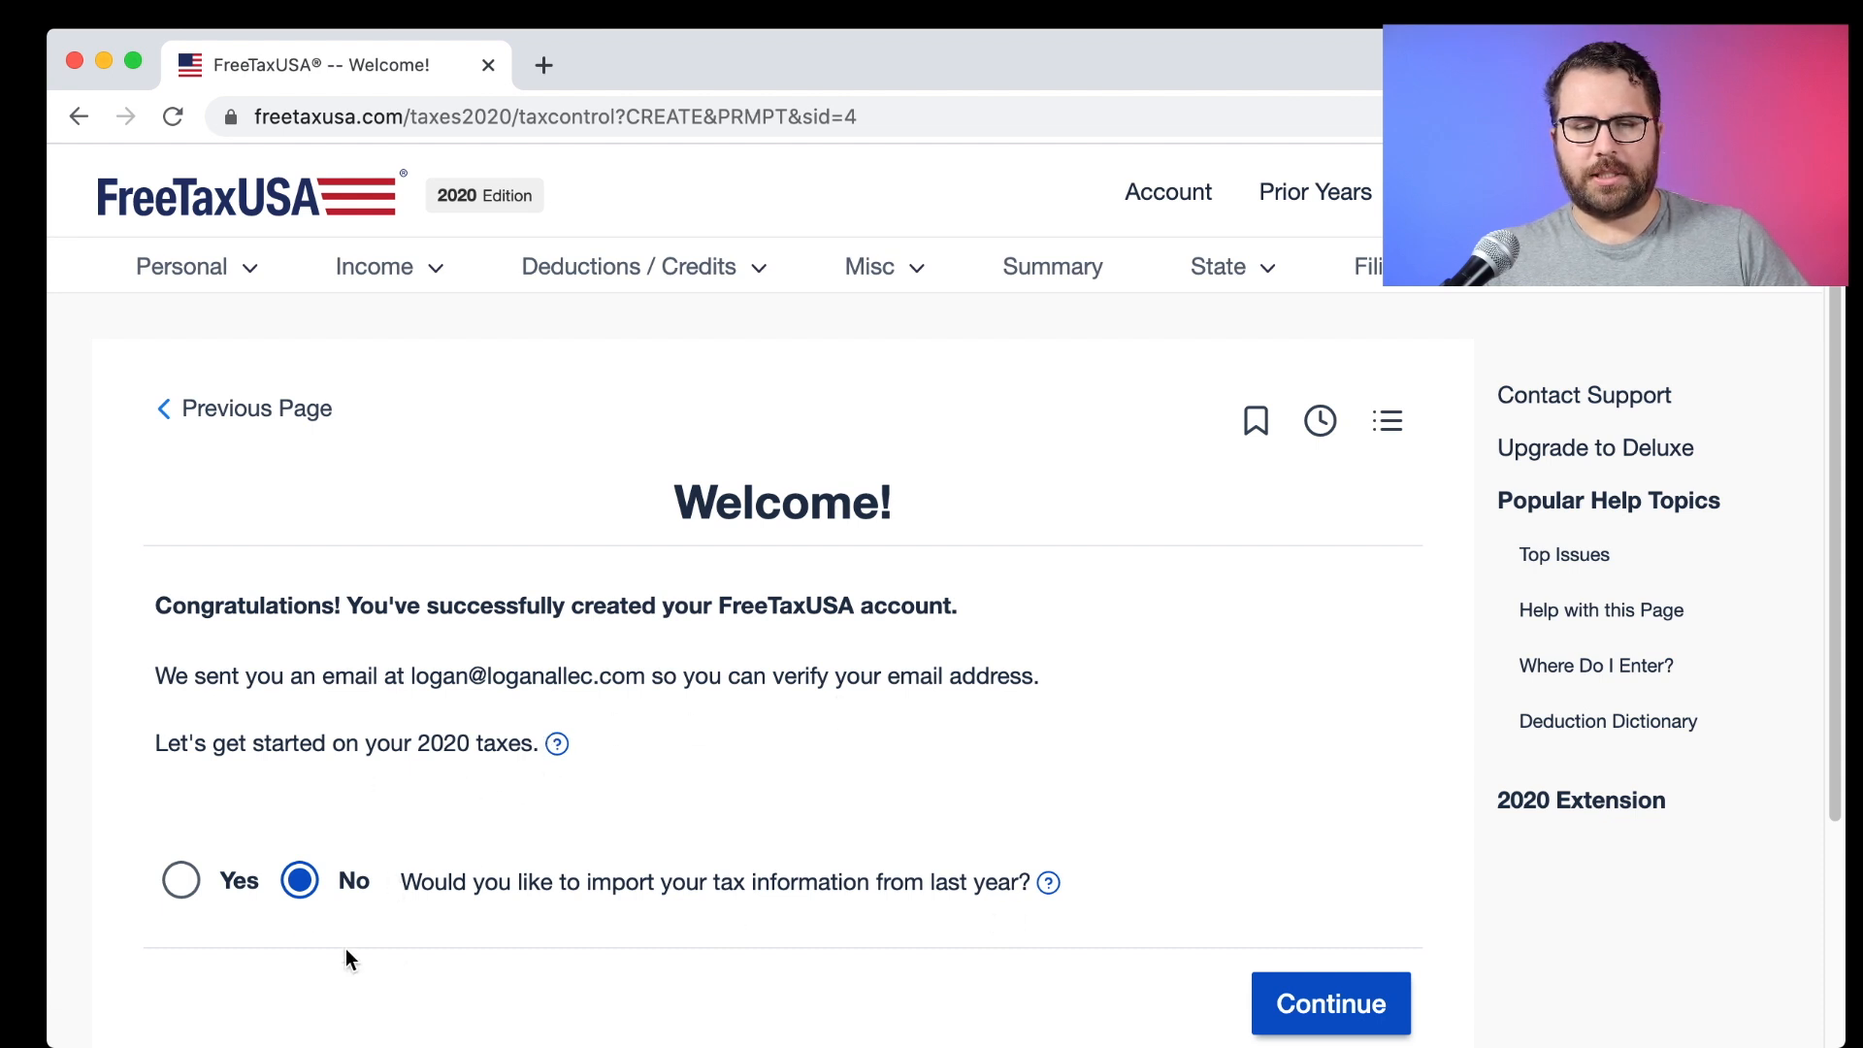
Skip importing last year's data, read the Did You Know? tips, and expand the Personal section.
{"action": "left_click", "coordinate": [1358, 1007]}
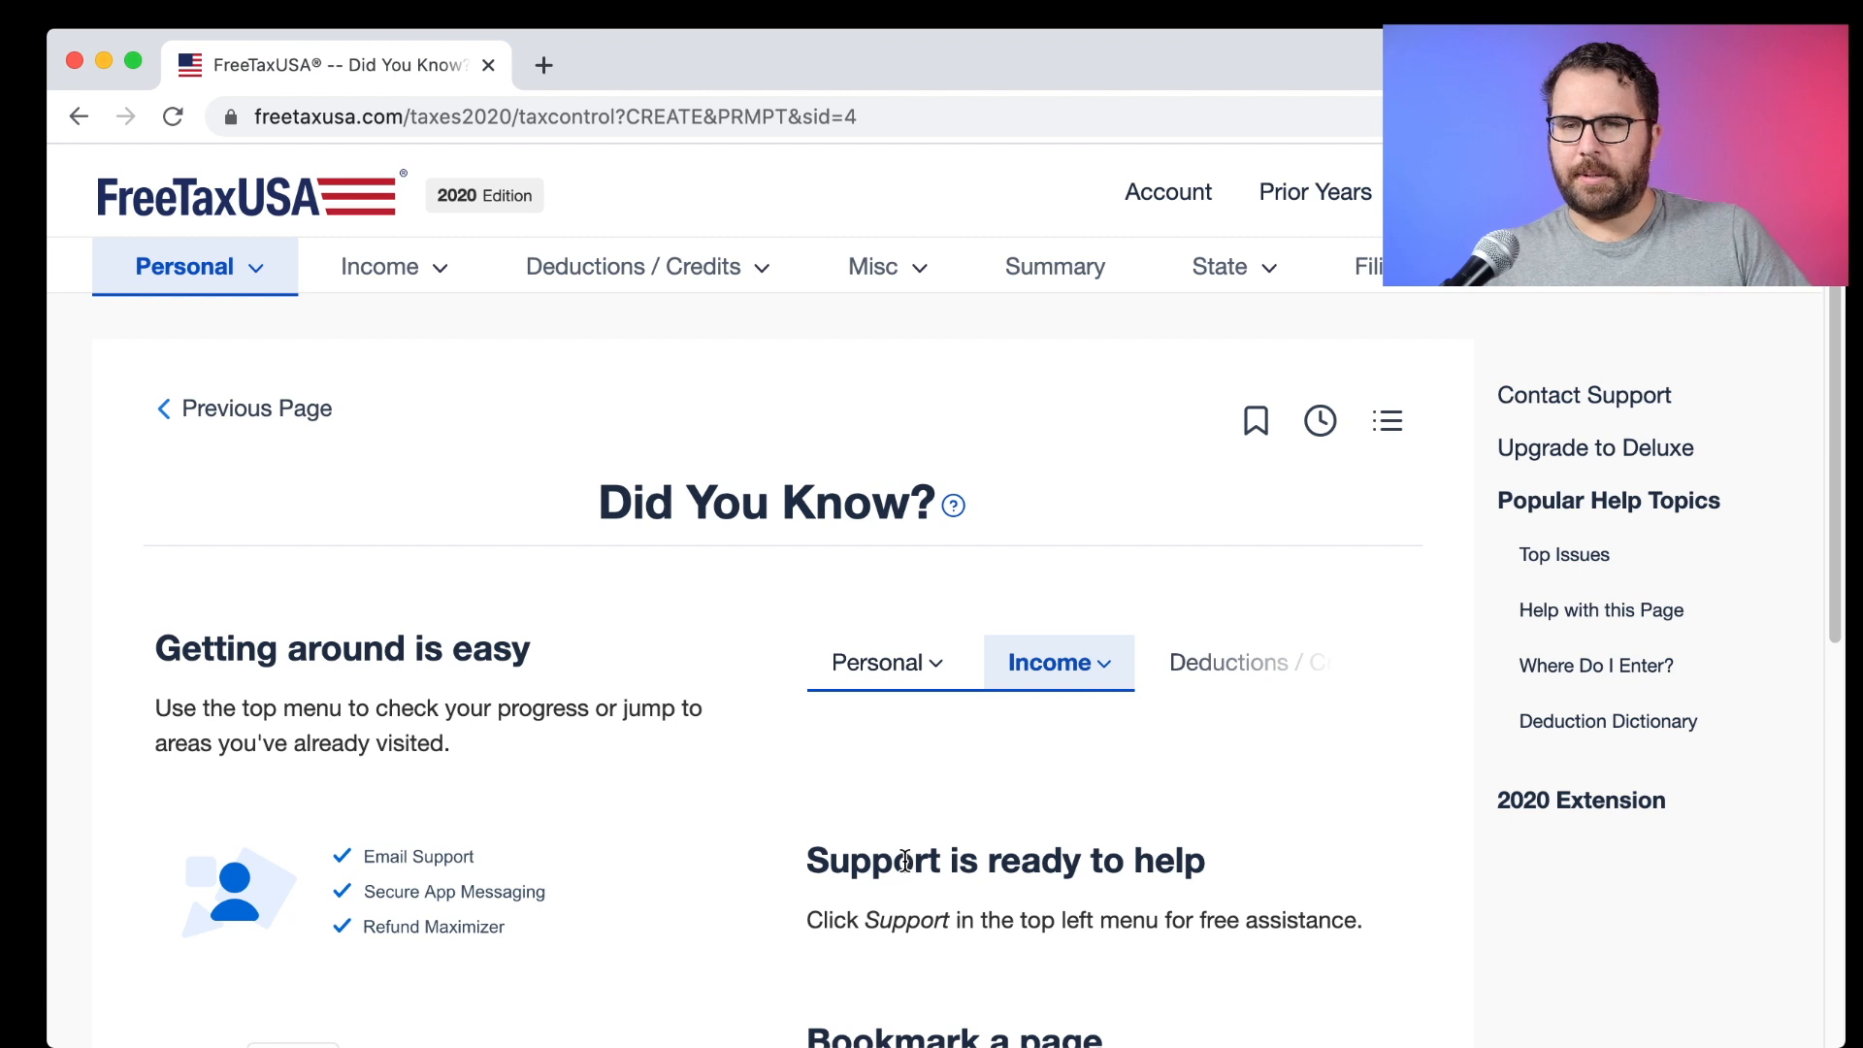
{"action": "scroll", "coordinate": [904, 860], "scroll_direction": "down", "scroll_amount": 2}
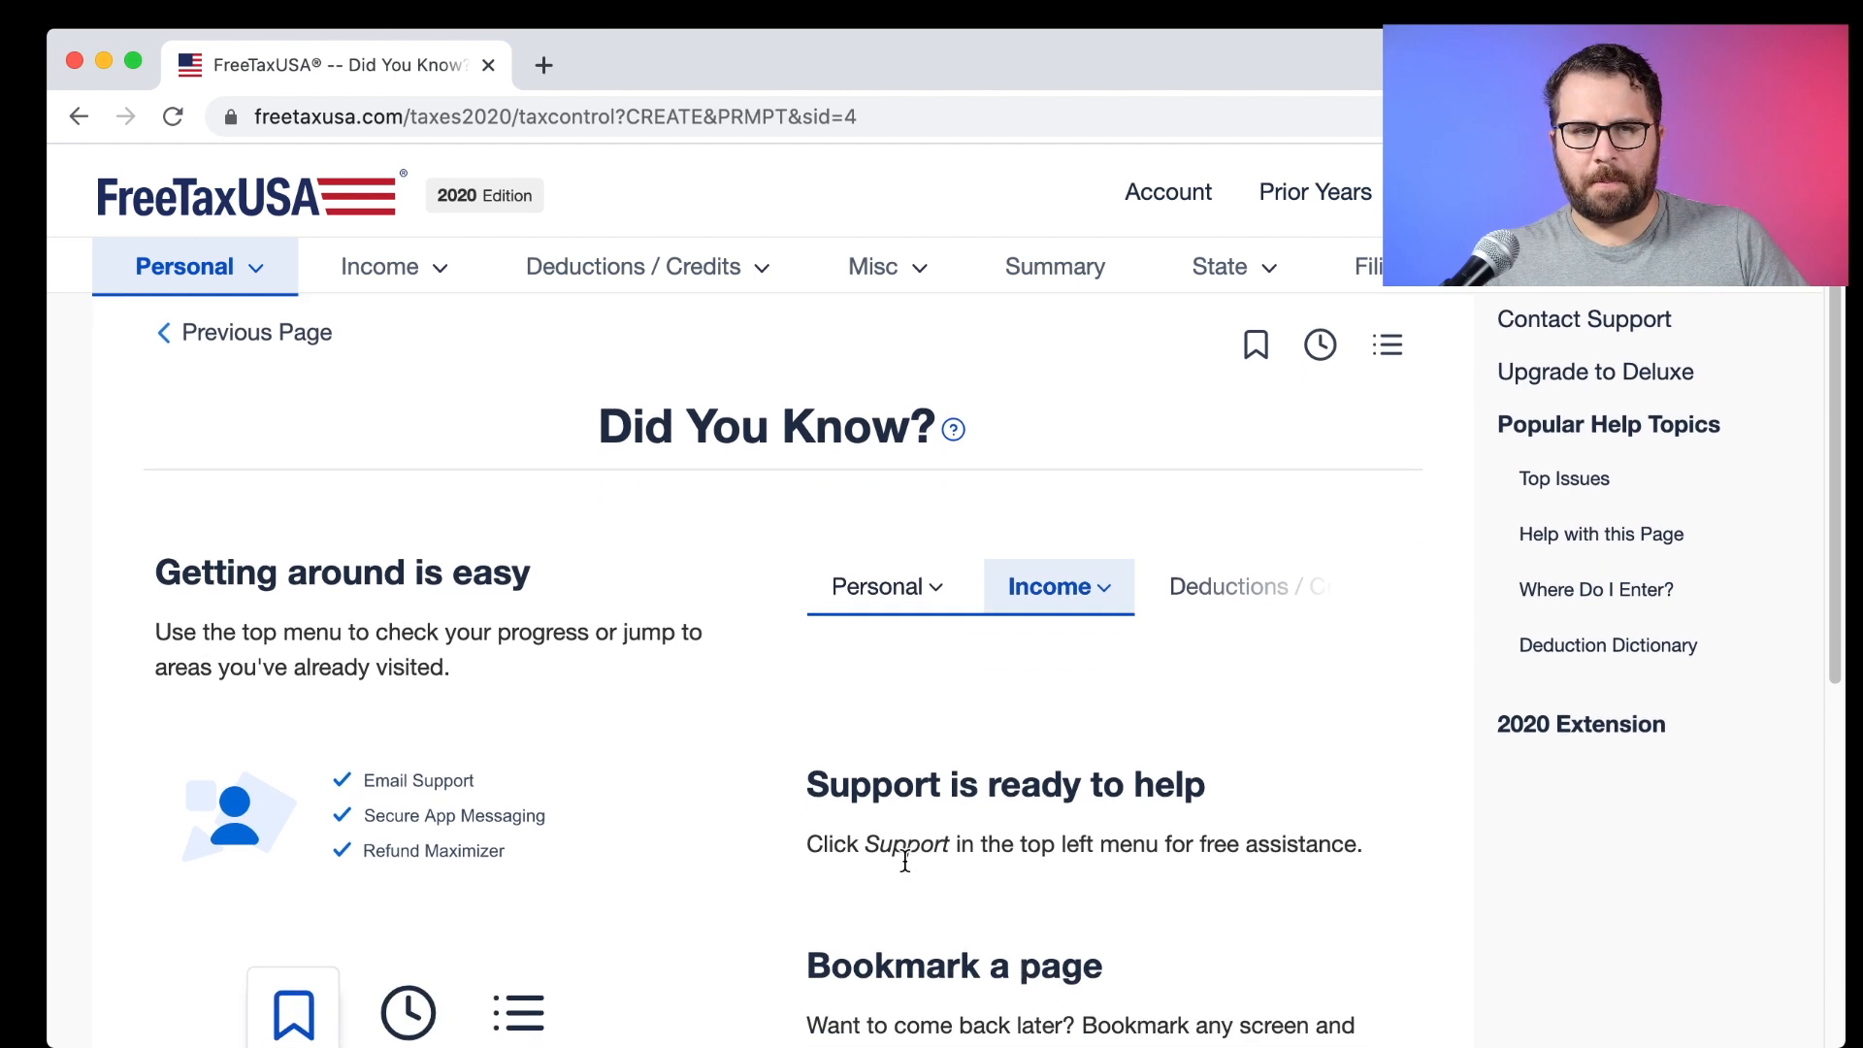
{"action": "scroll", "coordinate": [904, 860], "scroll_direction": "up", "scroll_amount": 2}
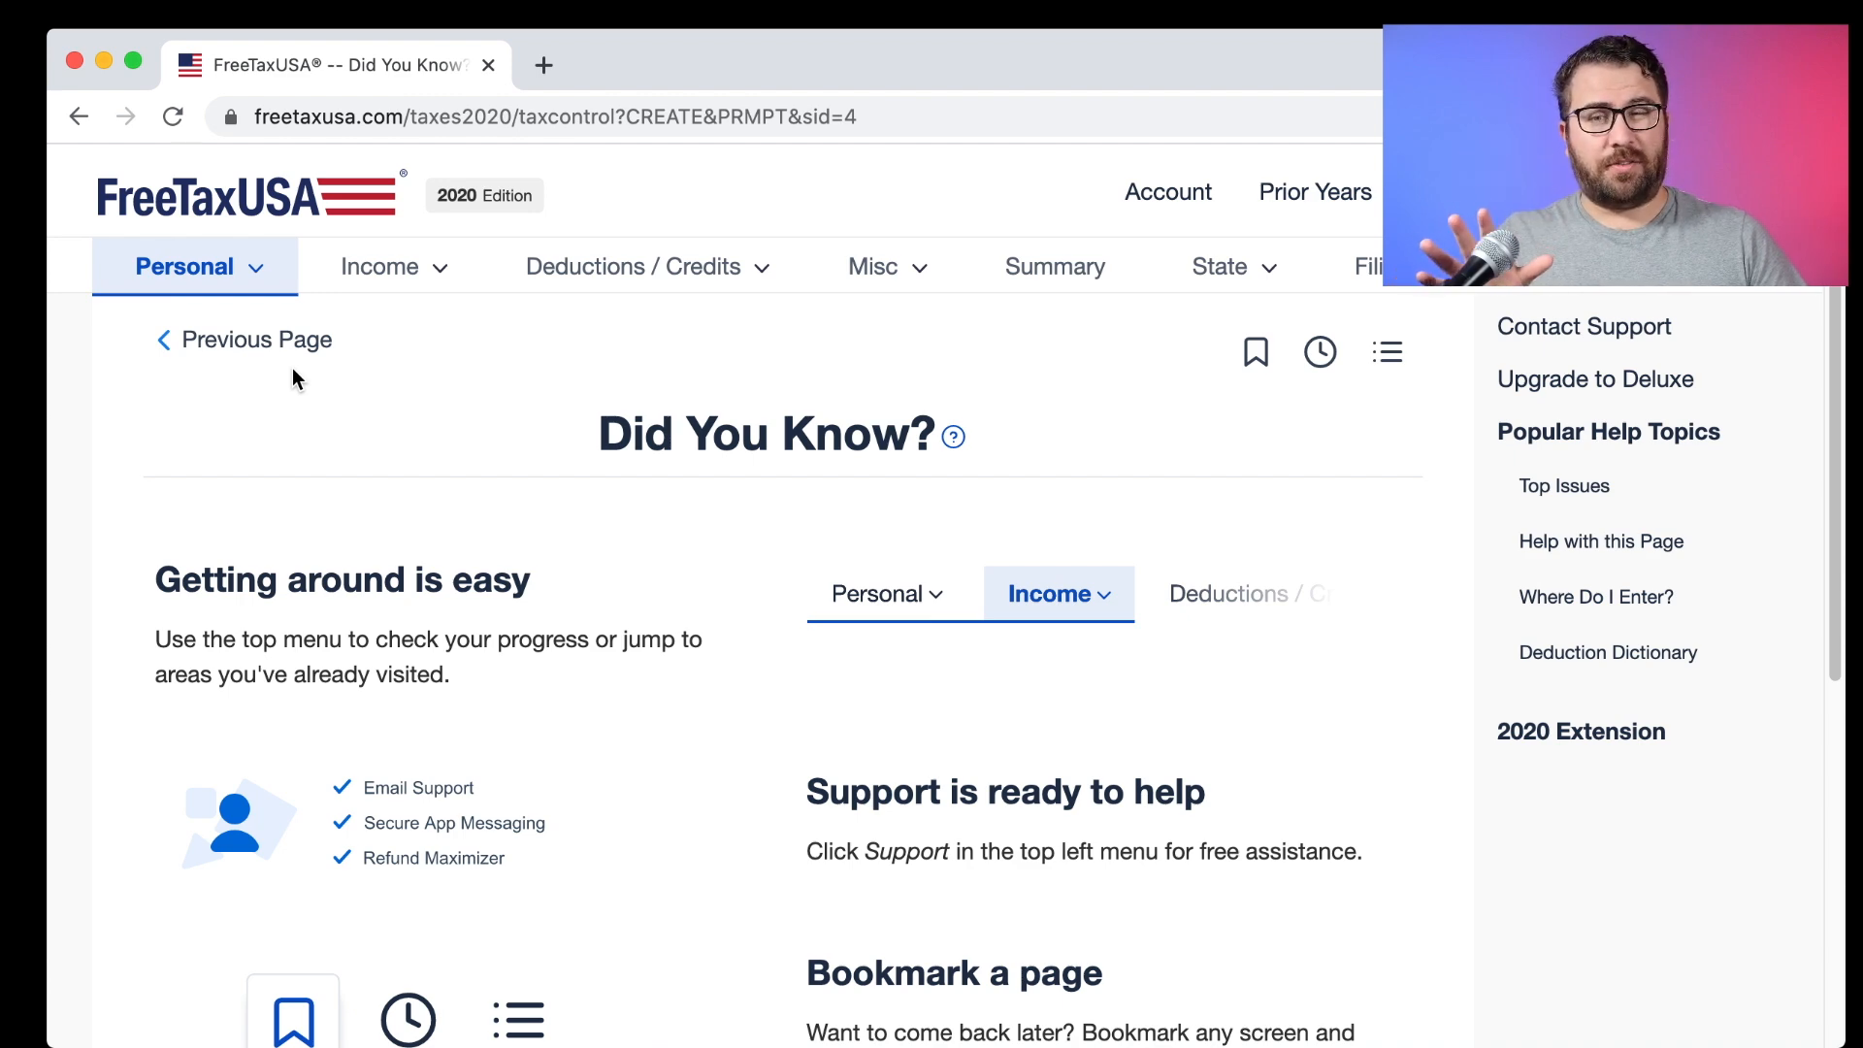
{"action": "scroll", "coordinate": [352, 466], "scroll_direction": "down", "scroll_amount": 5}
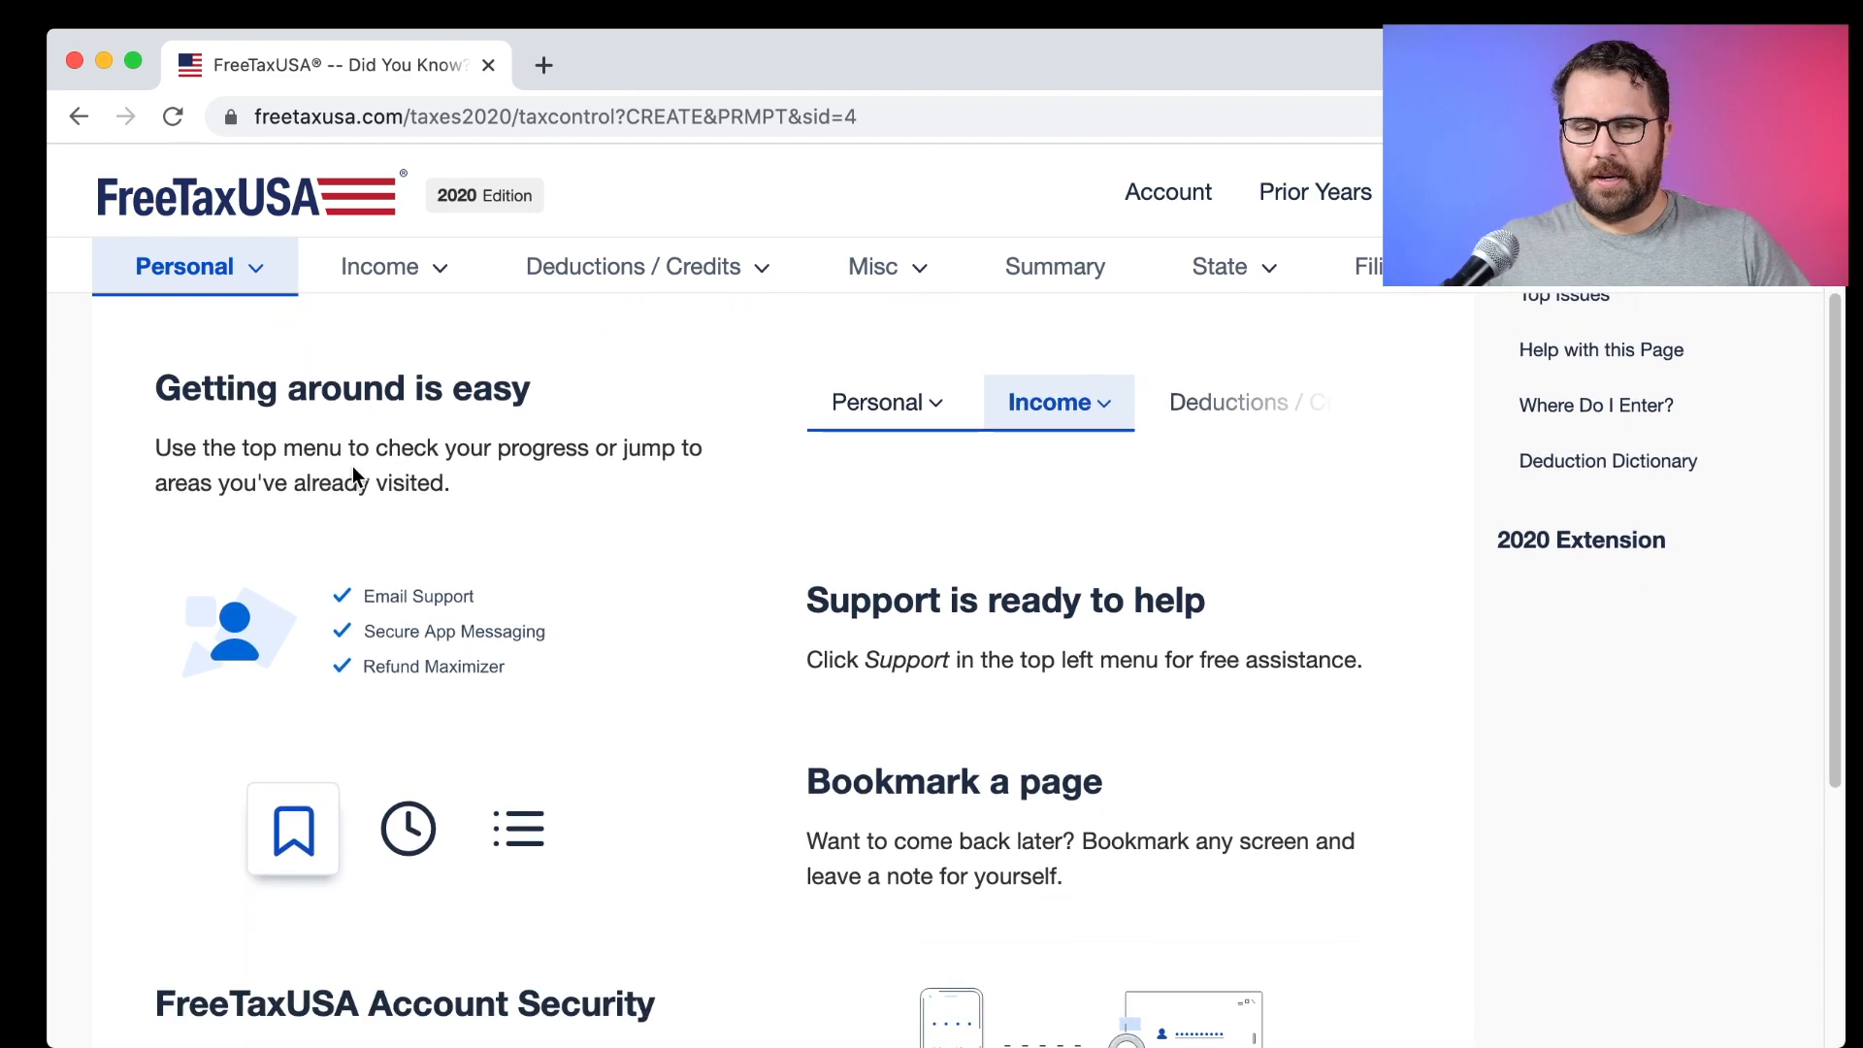
{"action": "scroll", "coordinate": [352, 465], "scroll_direction": "up", "scroll_amount": 5}
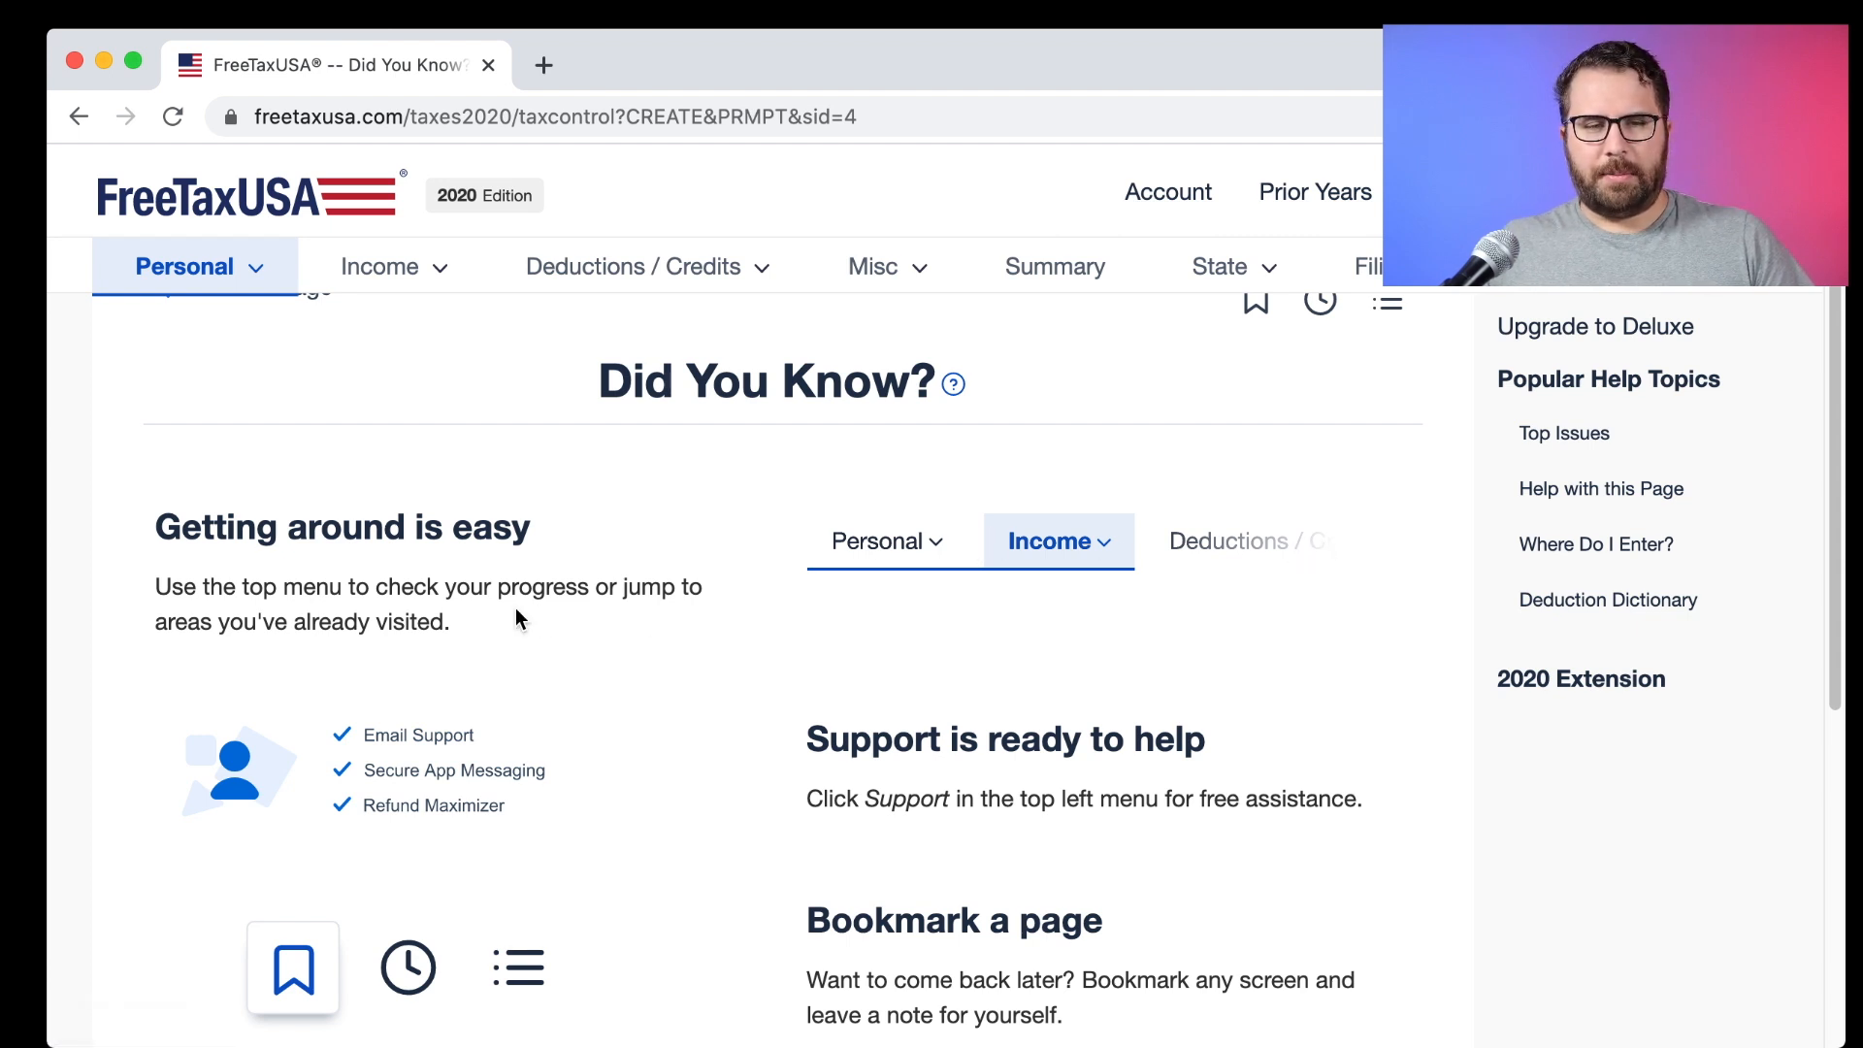
{"action": "scroll", "coordinate": [515, 611], "scroll_direction": "down", "scroll_amount": 2}
{"action": "scroll", "coordinate": [515, 617], "scroll_direction": "down", "scroll_amount": 1}
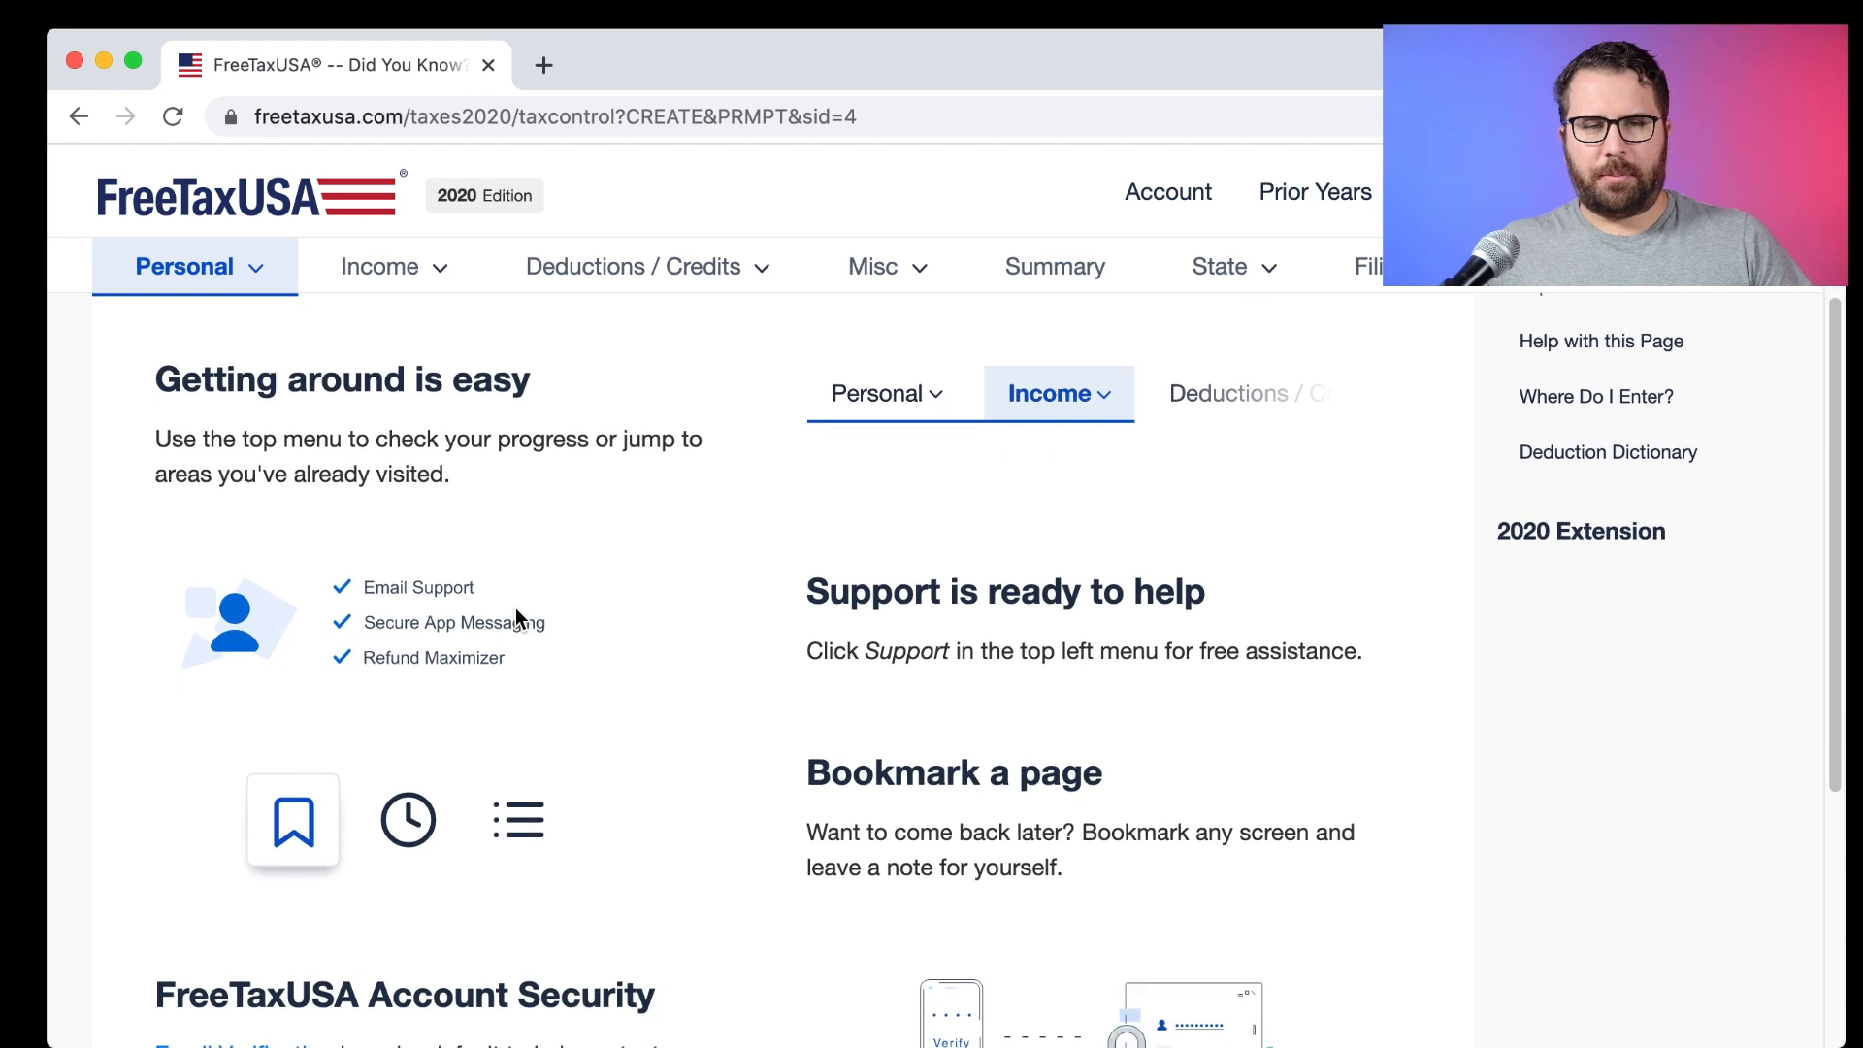
{"action": "scroll", "coordinate": [515, 617], "scroll_direction": "down", "scroll_amount": 5}
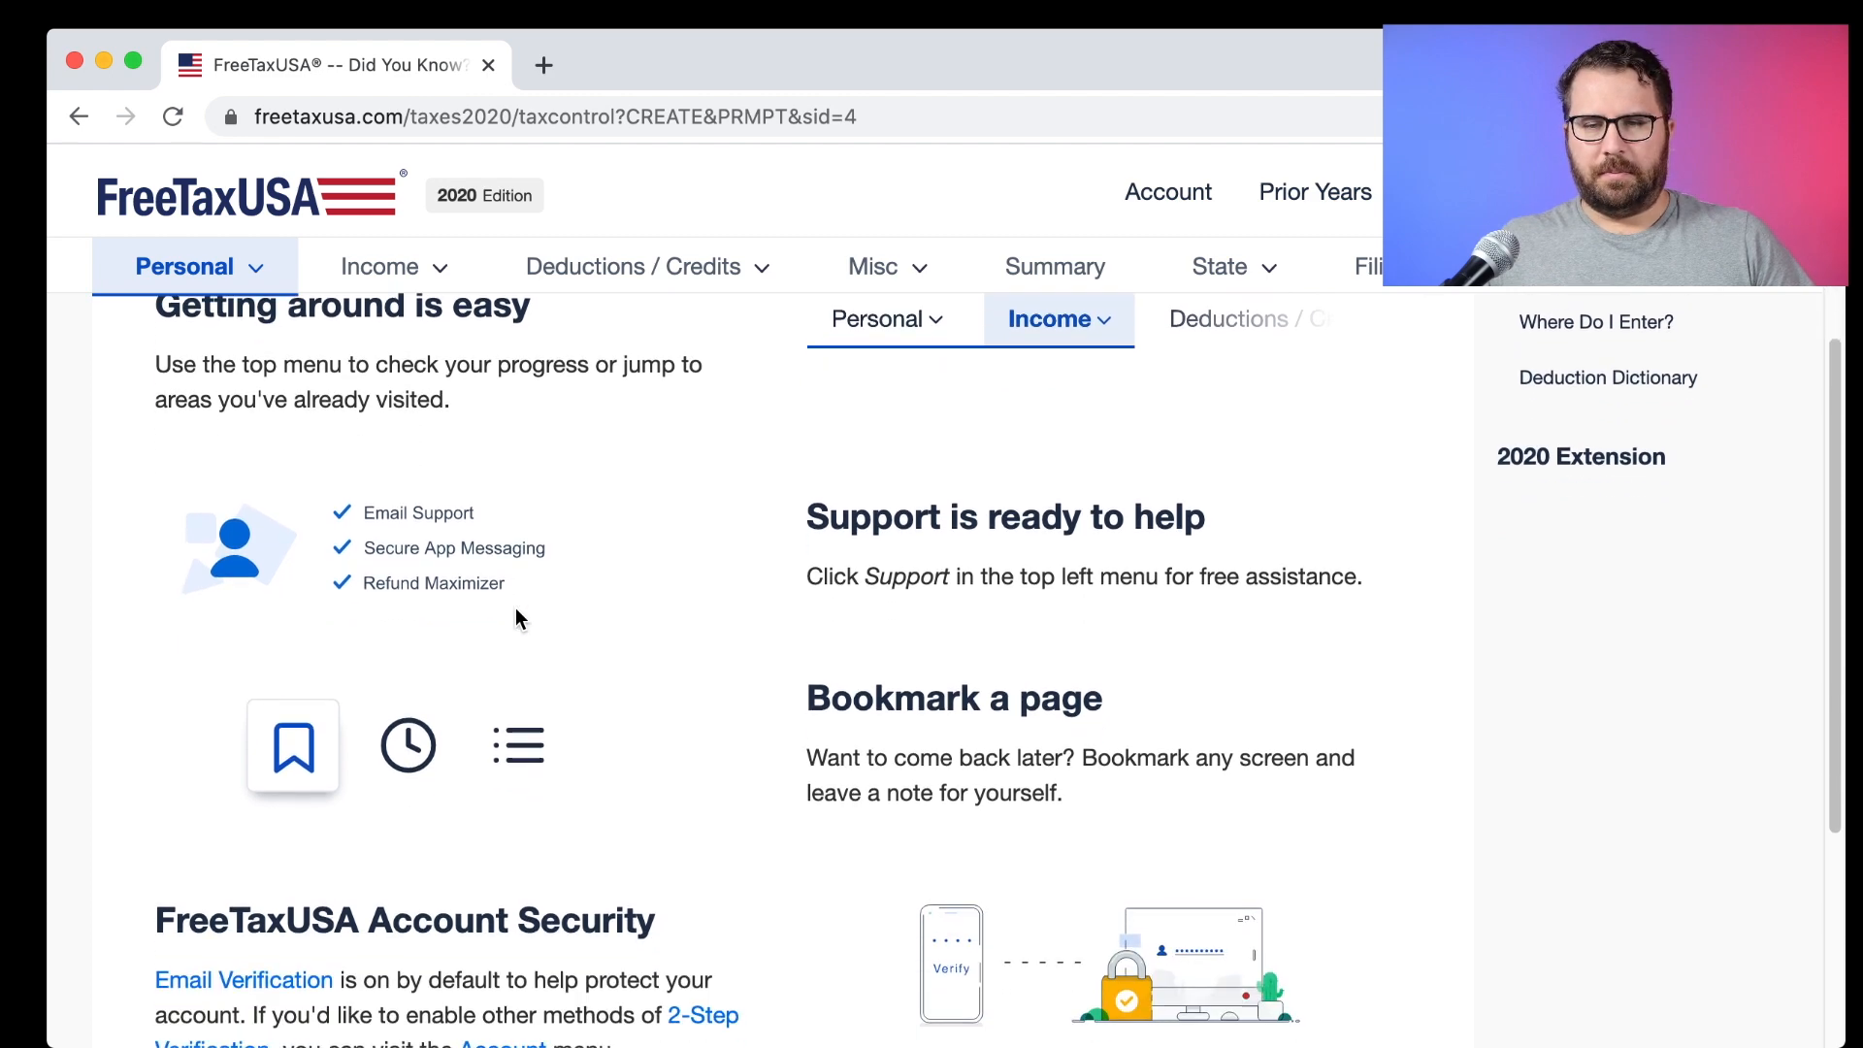
{"action": "scroll", "coordinate": [515, 611], "scroll_direction": "up", "scroll_amount": 10}
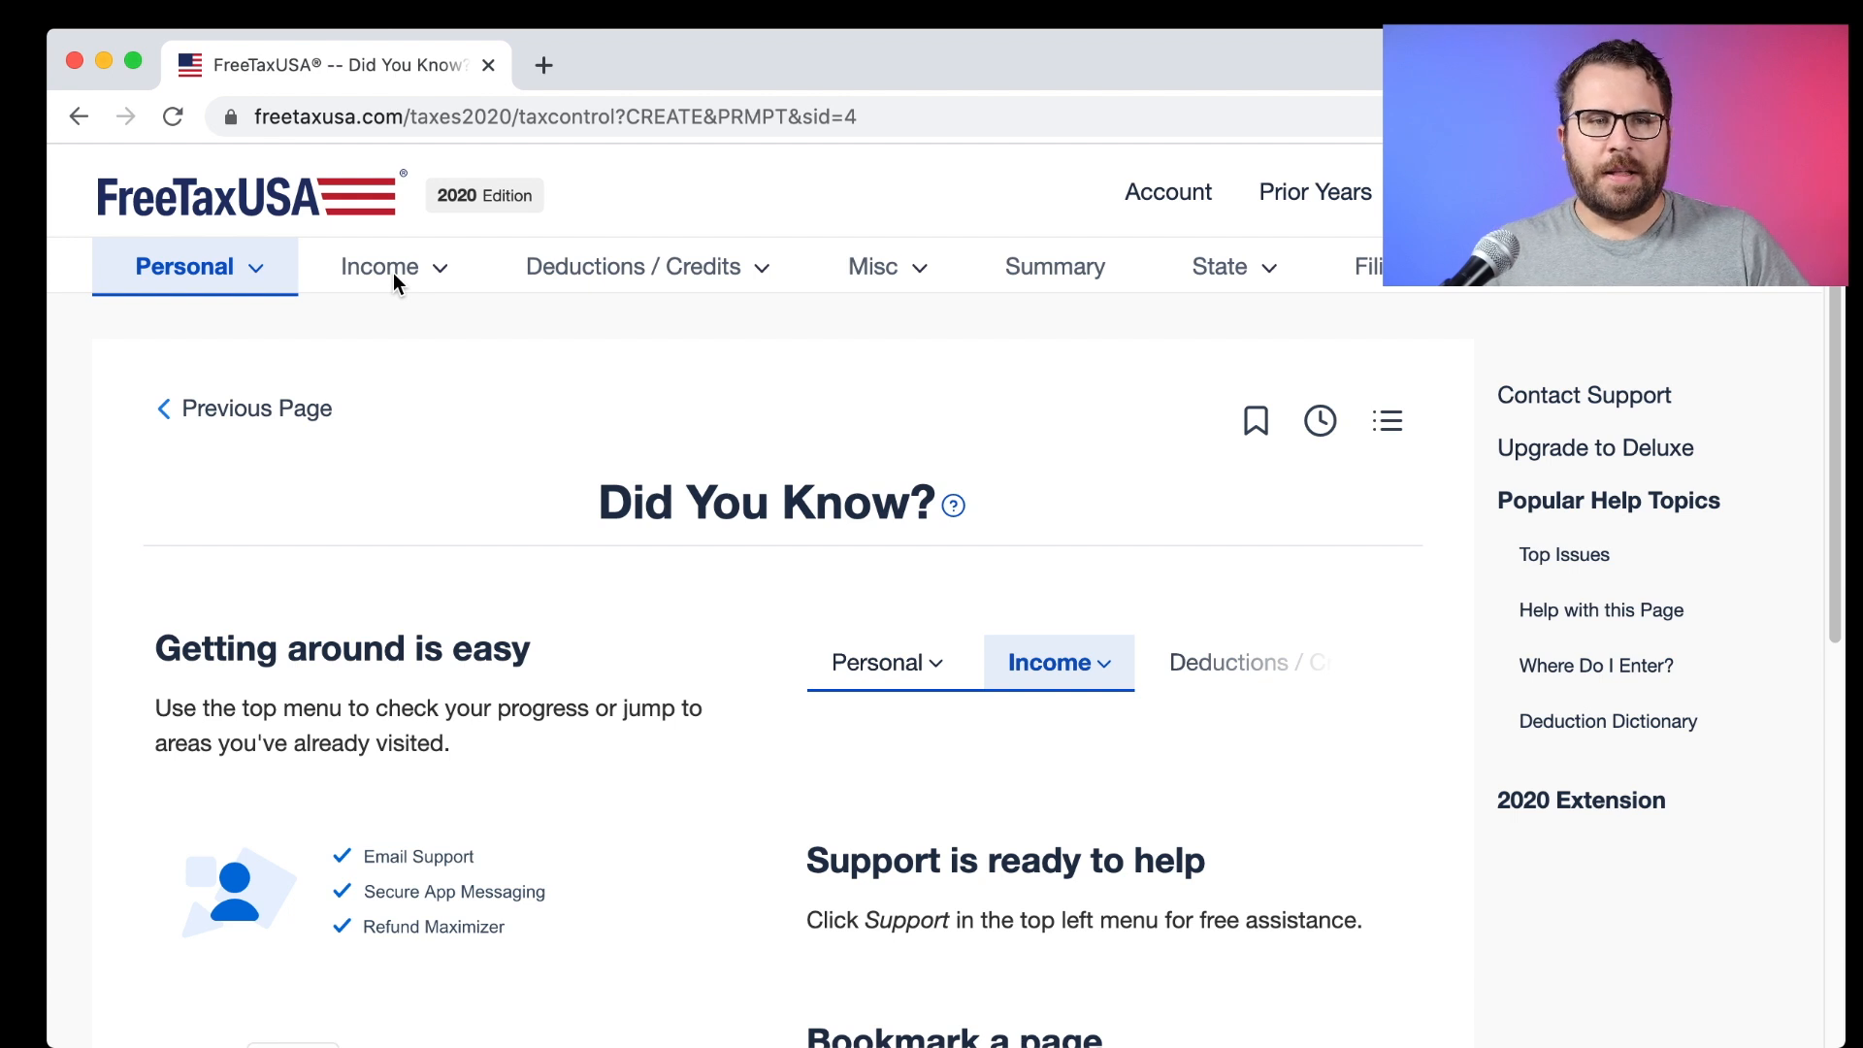
{"action": "left_click", "coordinate": [260, 269]}
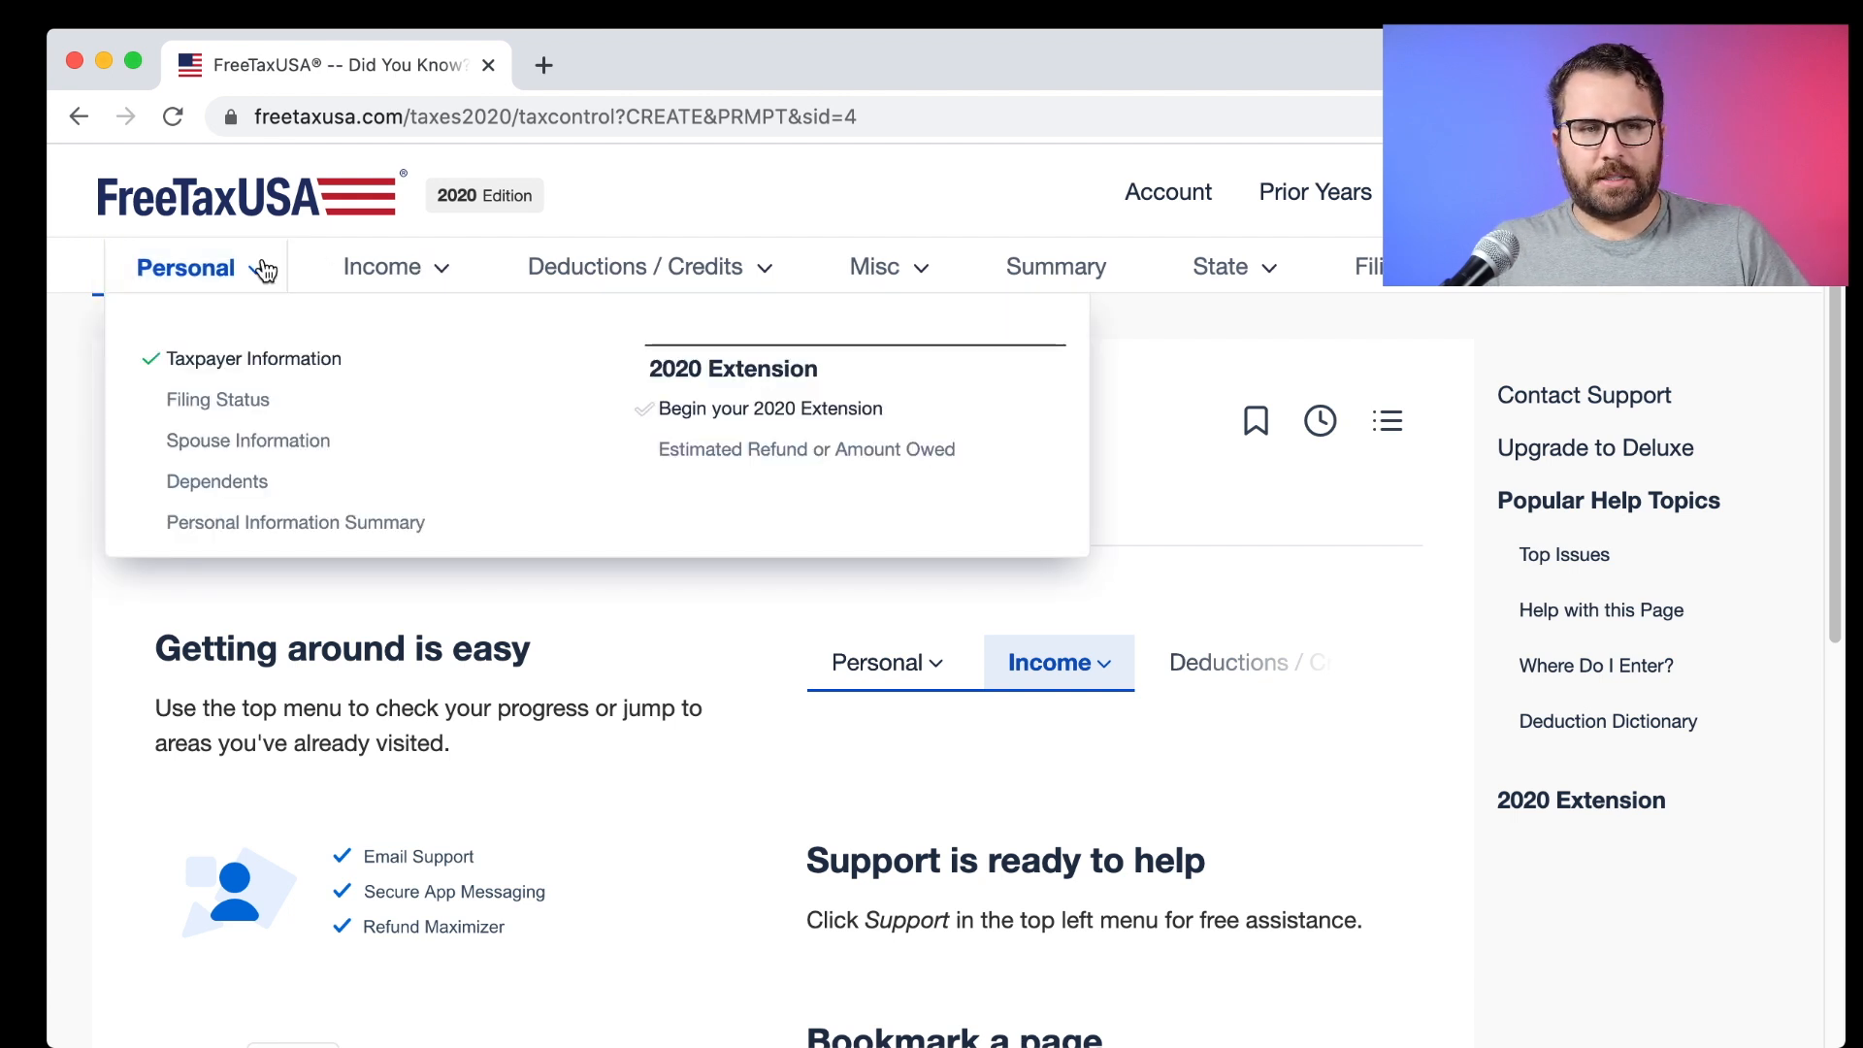
Open the blank Taxpayer Information form from the Personal section and scroll through its fields.
{"action": "left_click", "coordinate": [272, 359]}
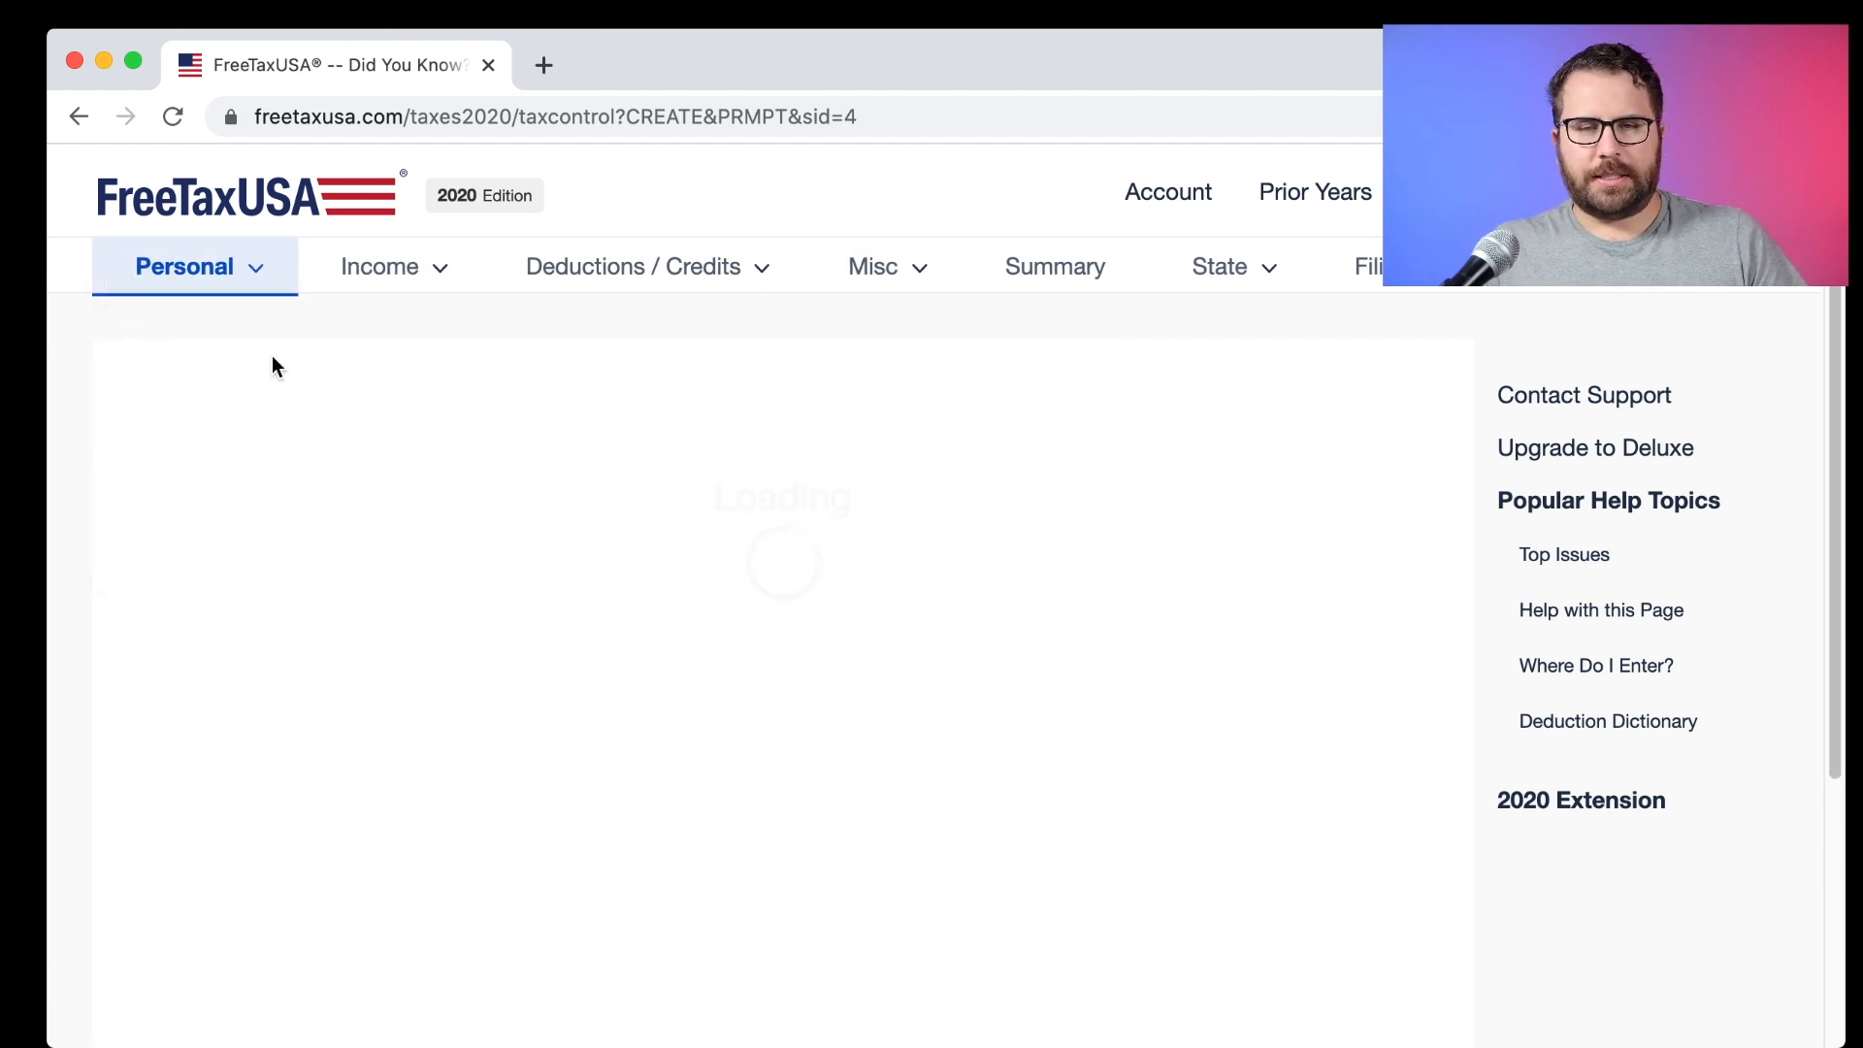
{"action": "scroll", "coordinate": [448, 546], "scroll_direction": "down", "scroll_amount": 3}
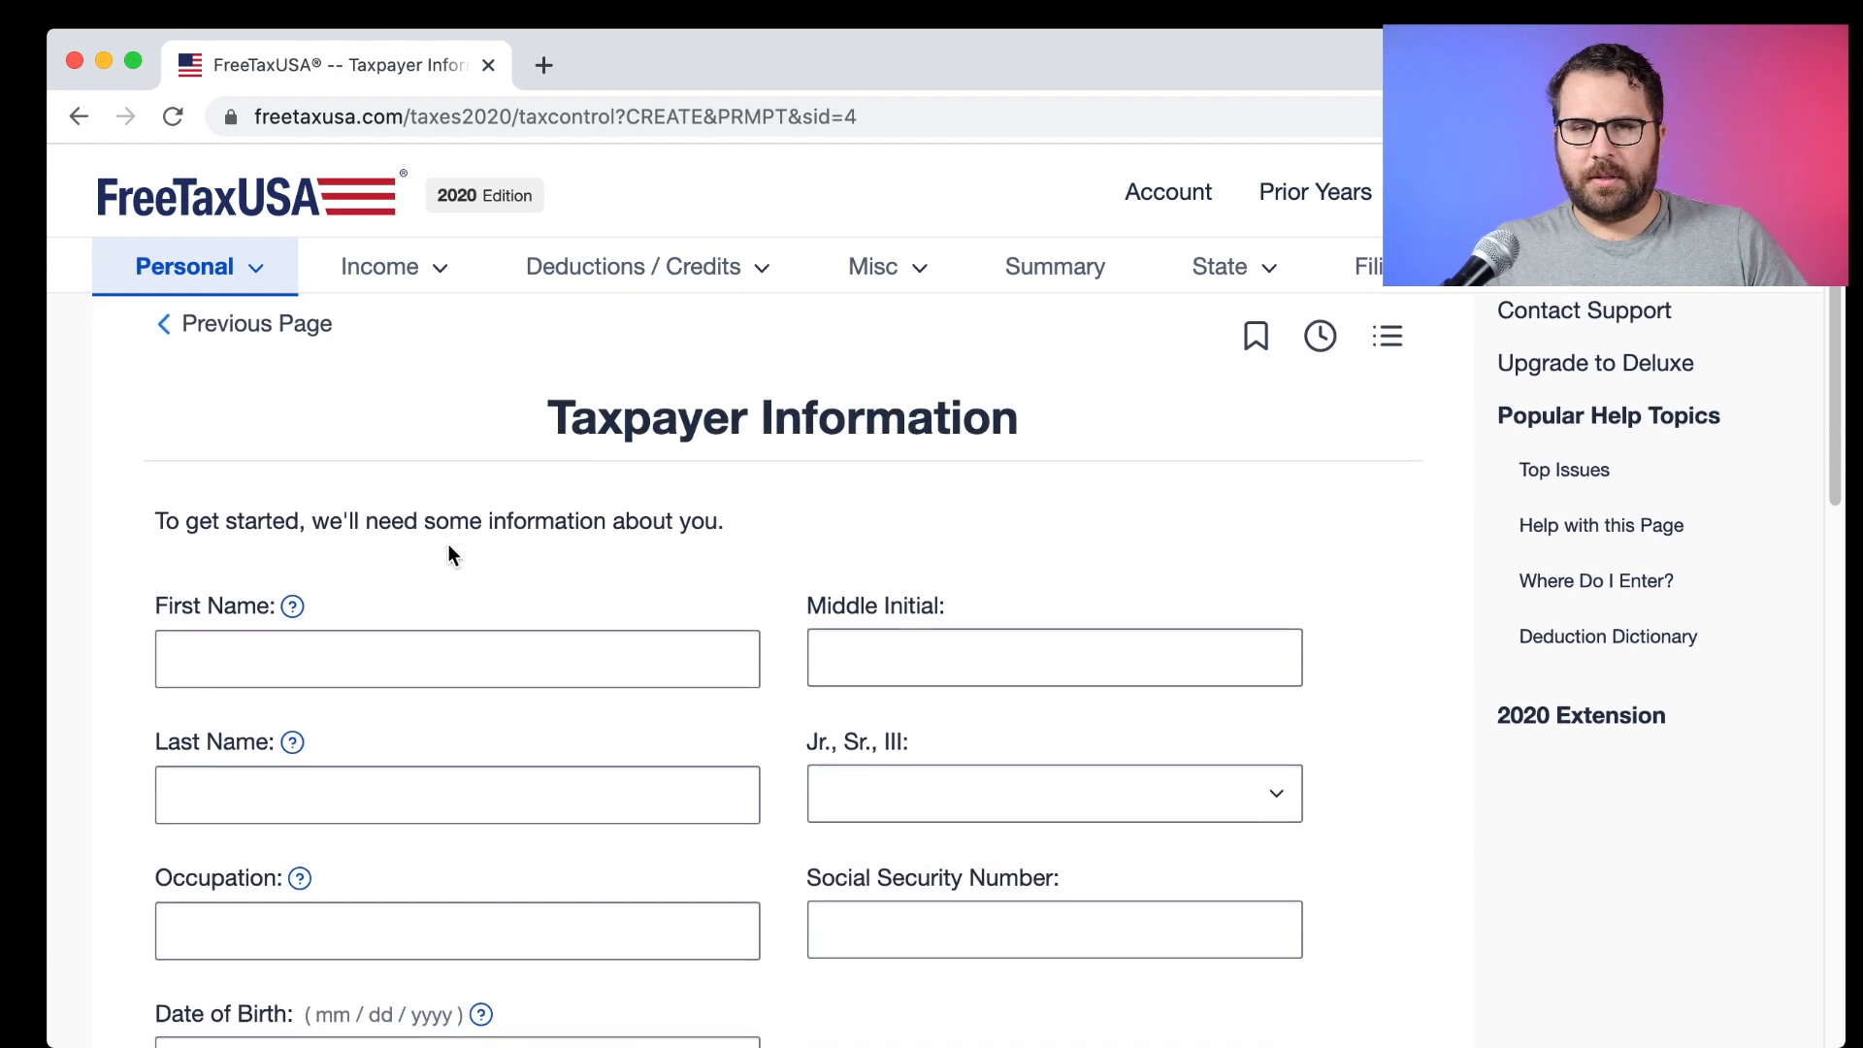
{"action": "scroll", "coordinate": [449, 548], "scroll_direction": "down", "scroll_amount": 1}
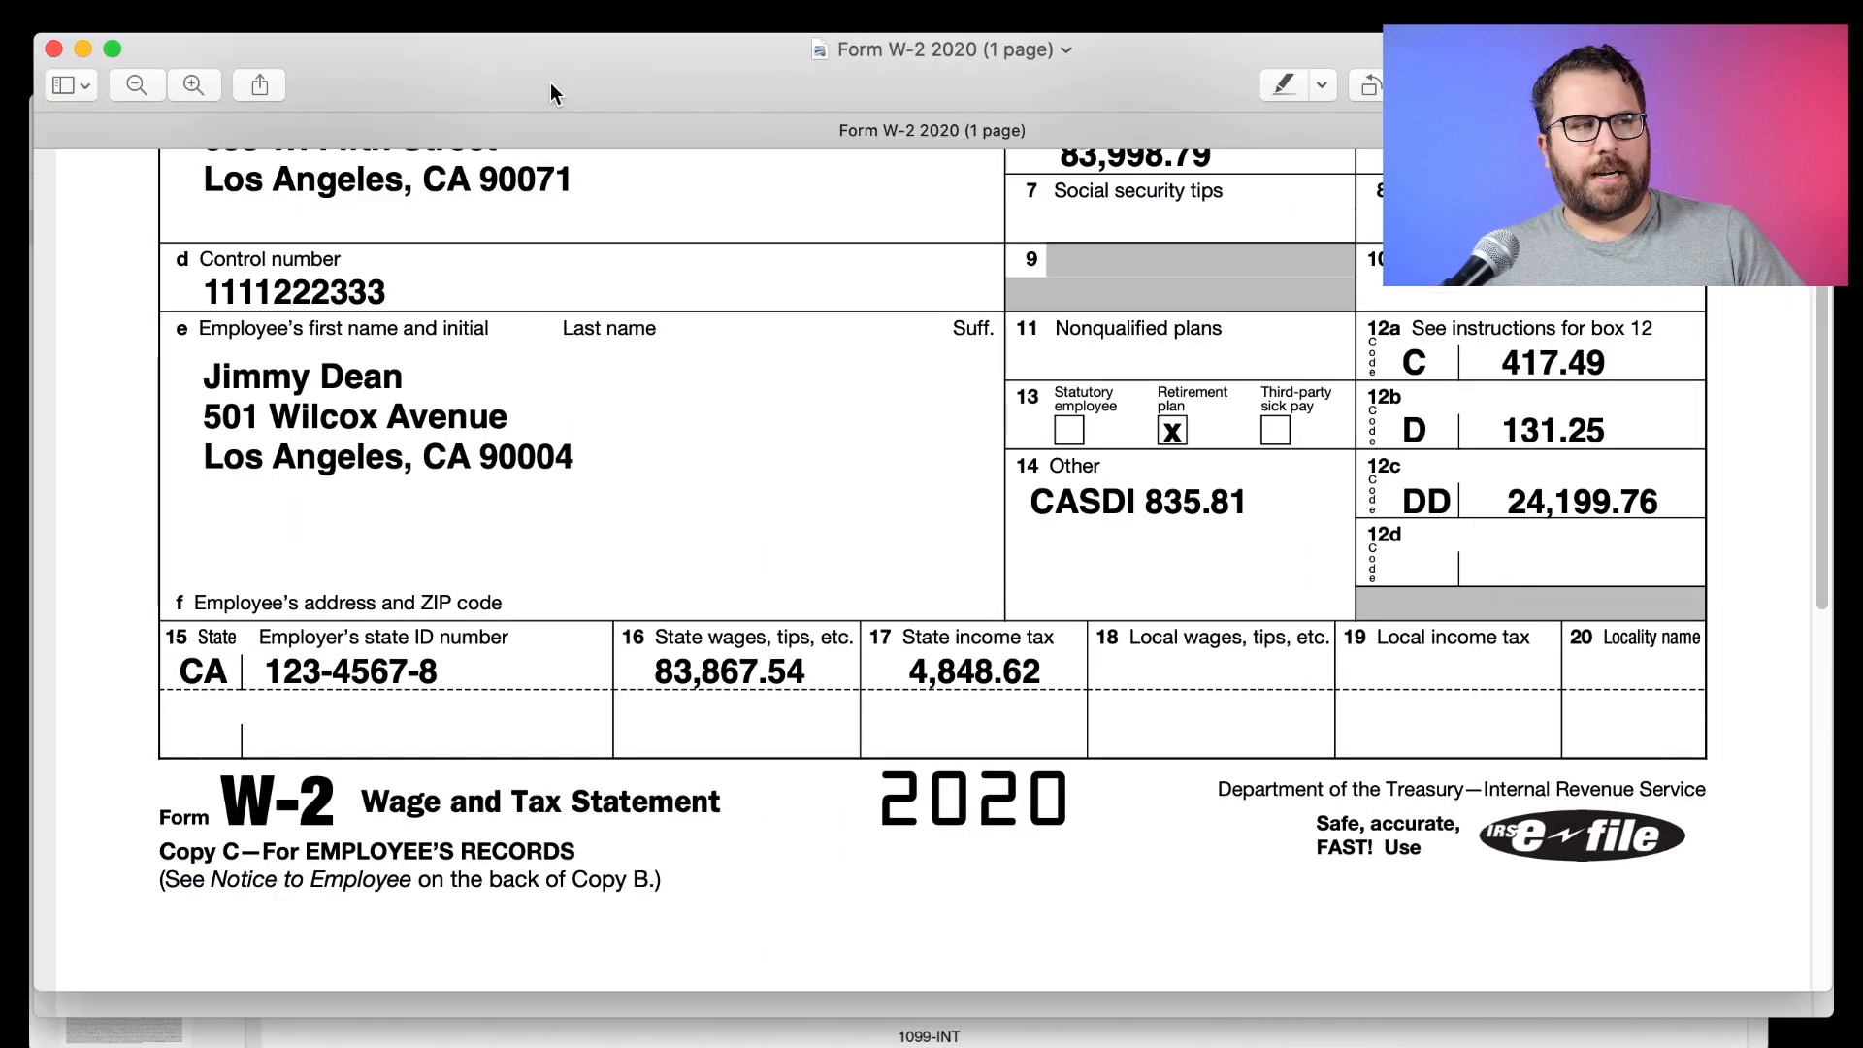
{"action": "scroll", "coordinate": [579, 378], "scroll_direction": "up", "scroll_amount": 5}
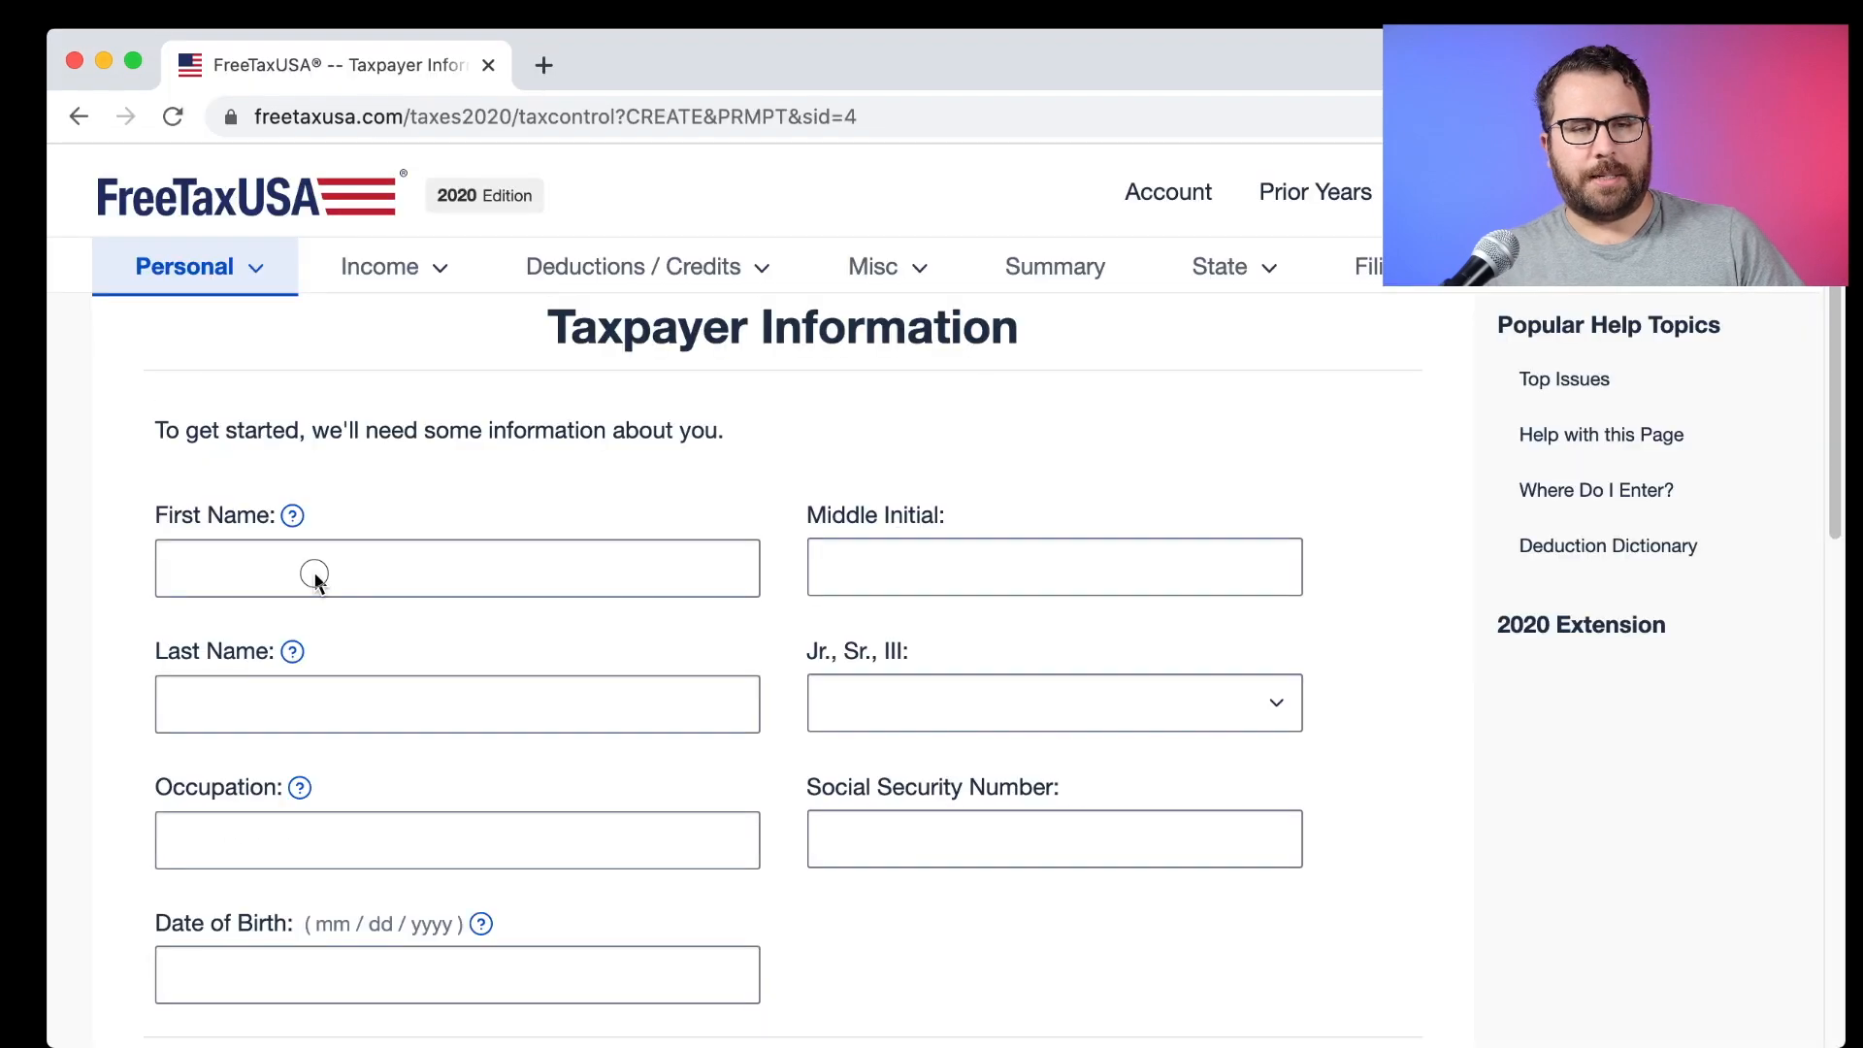
Enter the taxpayer's first and last name as shown on the W-2.
{"action": "left_click", "coordinate": [316, 570]}
{"action": "type", "text": "Jimmy"}
{"action": "key", "text": "Tab"}
{"action": "type", "text": "Dean"}
{"action": "key", "text": "Tab"}
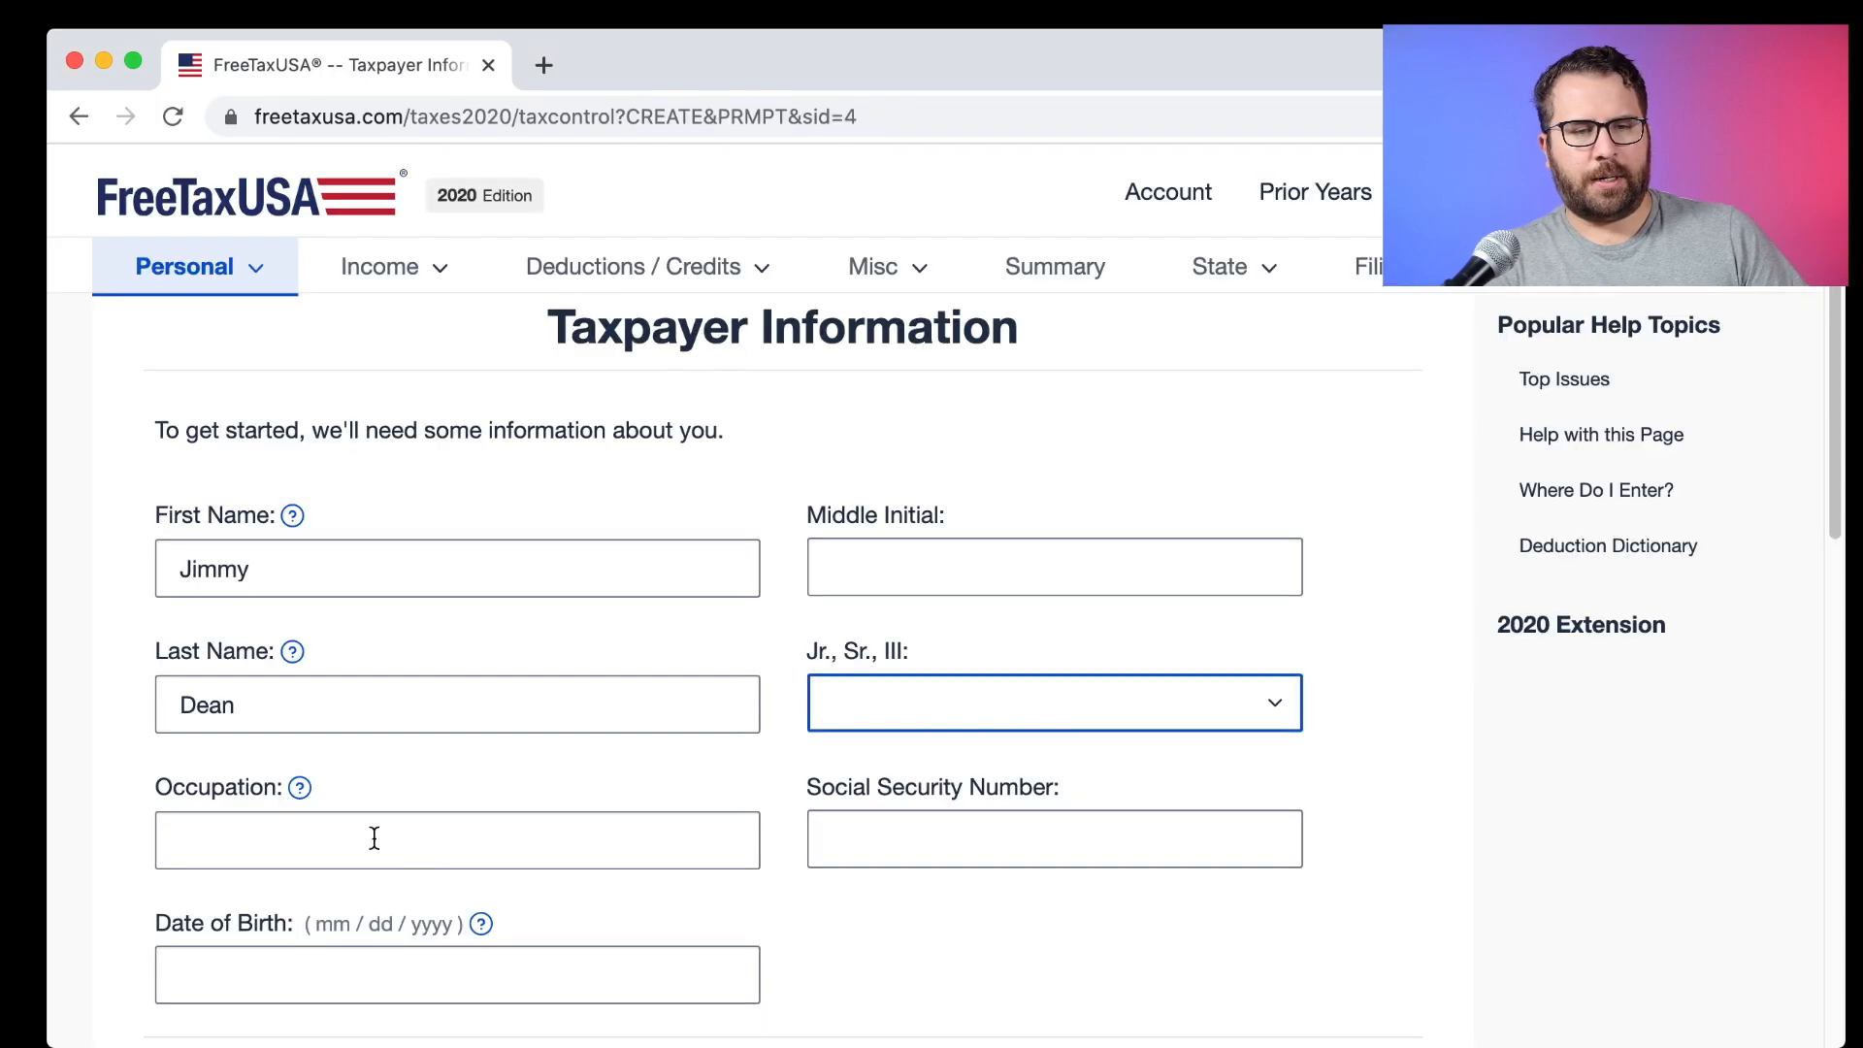
{"action": "left_click", "coordinate": [374, 835]}
Enter occupation Sausage Maker, birth date 01/01/1976 and the taxpayer's Social Security number.
{"action": "type", "text": "Sa"}
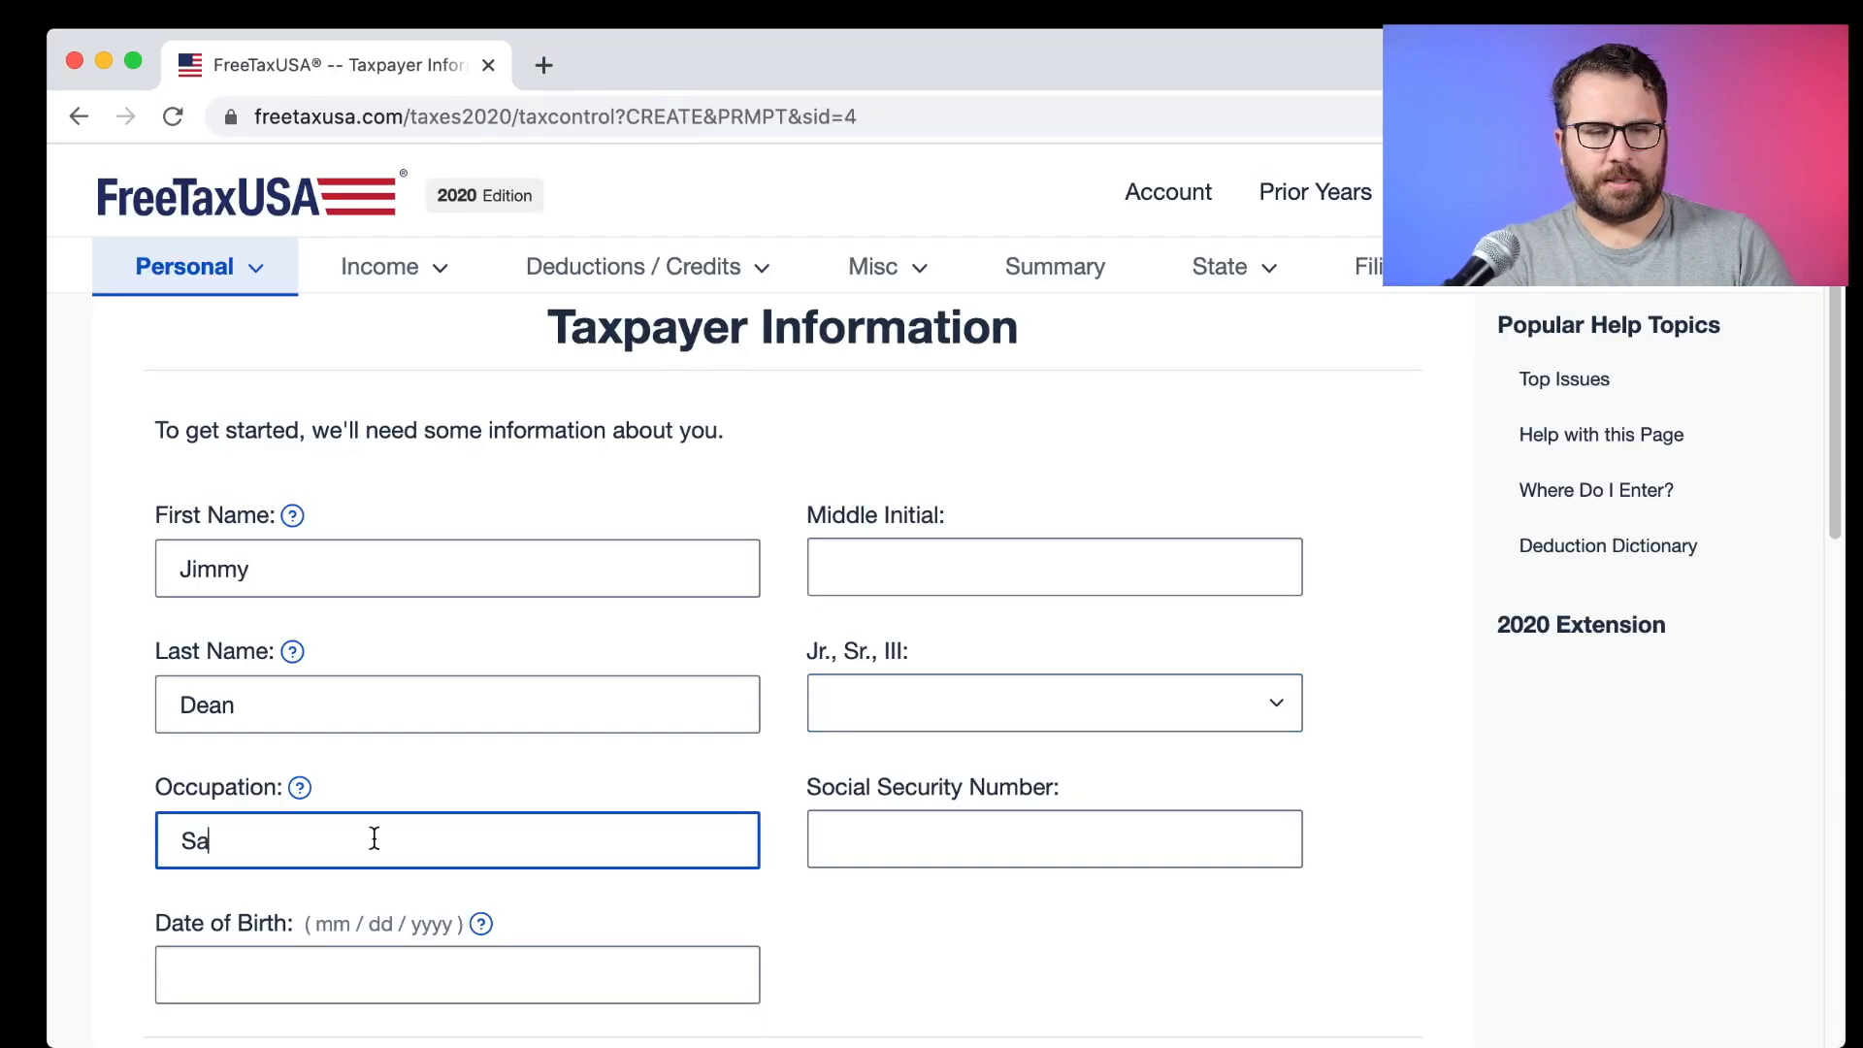
{"action": "type", "text": "usage Maker"}
{"action": "key", "text": "Tab"}
{"action": "key", "text": "Tab"}
{"action": "type", "text": "01/01/1976"}
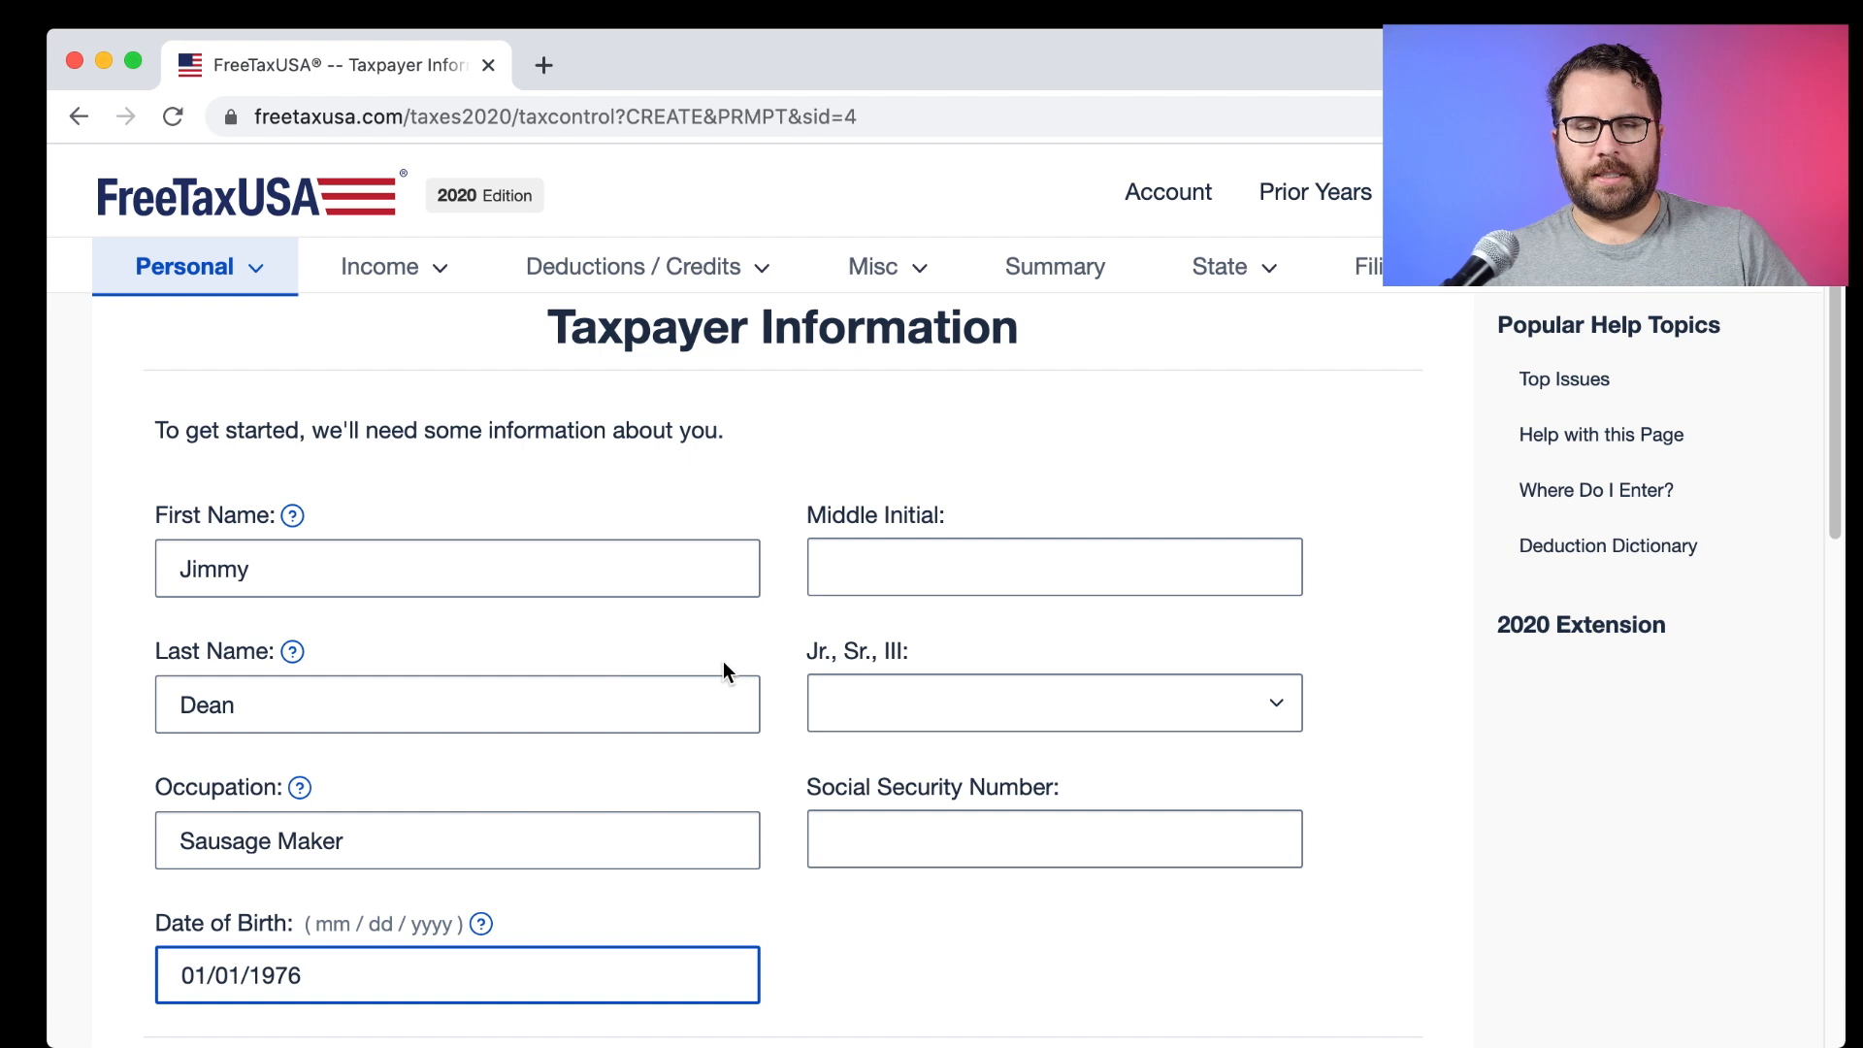
{"action": "scroll", "coordinate": [720, 659], "scroll_direction": "down", "scroll_amount": 1}
{"action": "left_click", "coordinate": [892, 825]}
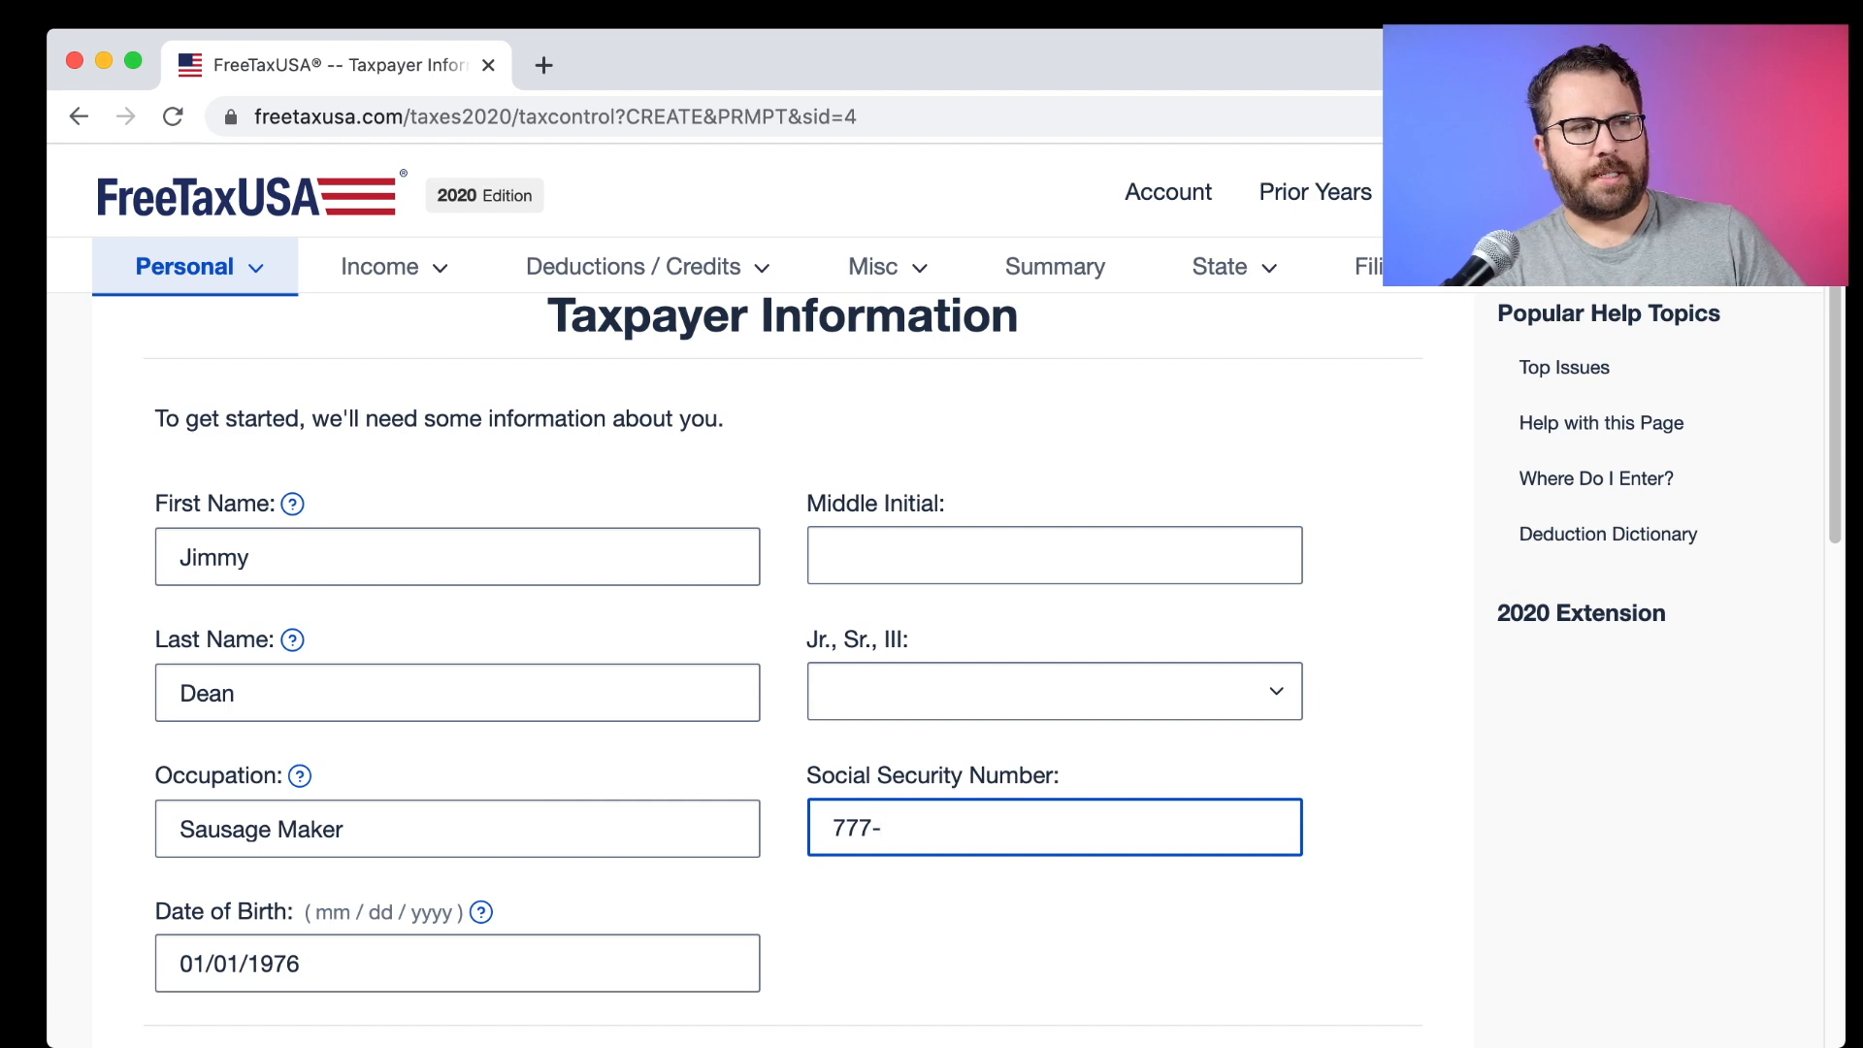
Enter the home street address with city Los Angeles and state California.
{"action": "scroll", "coordinate": [1421, 830], "scroll_direction": "down", "scroll_amount": 7}
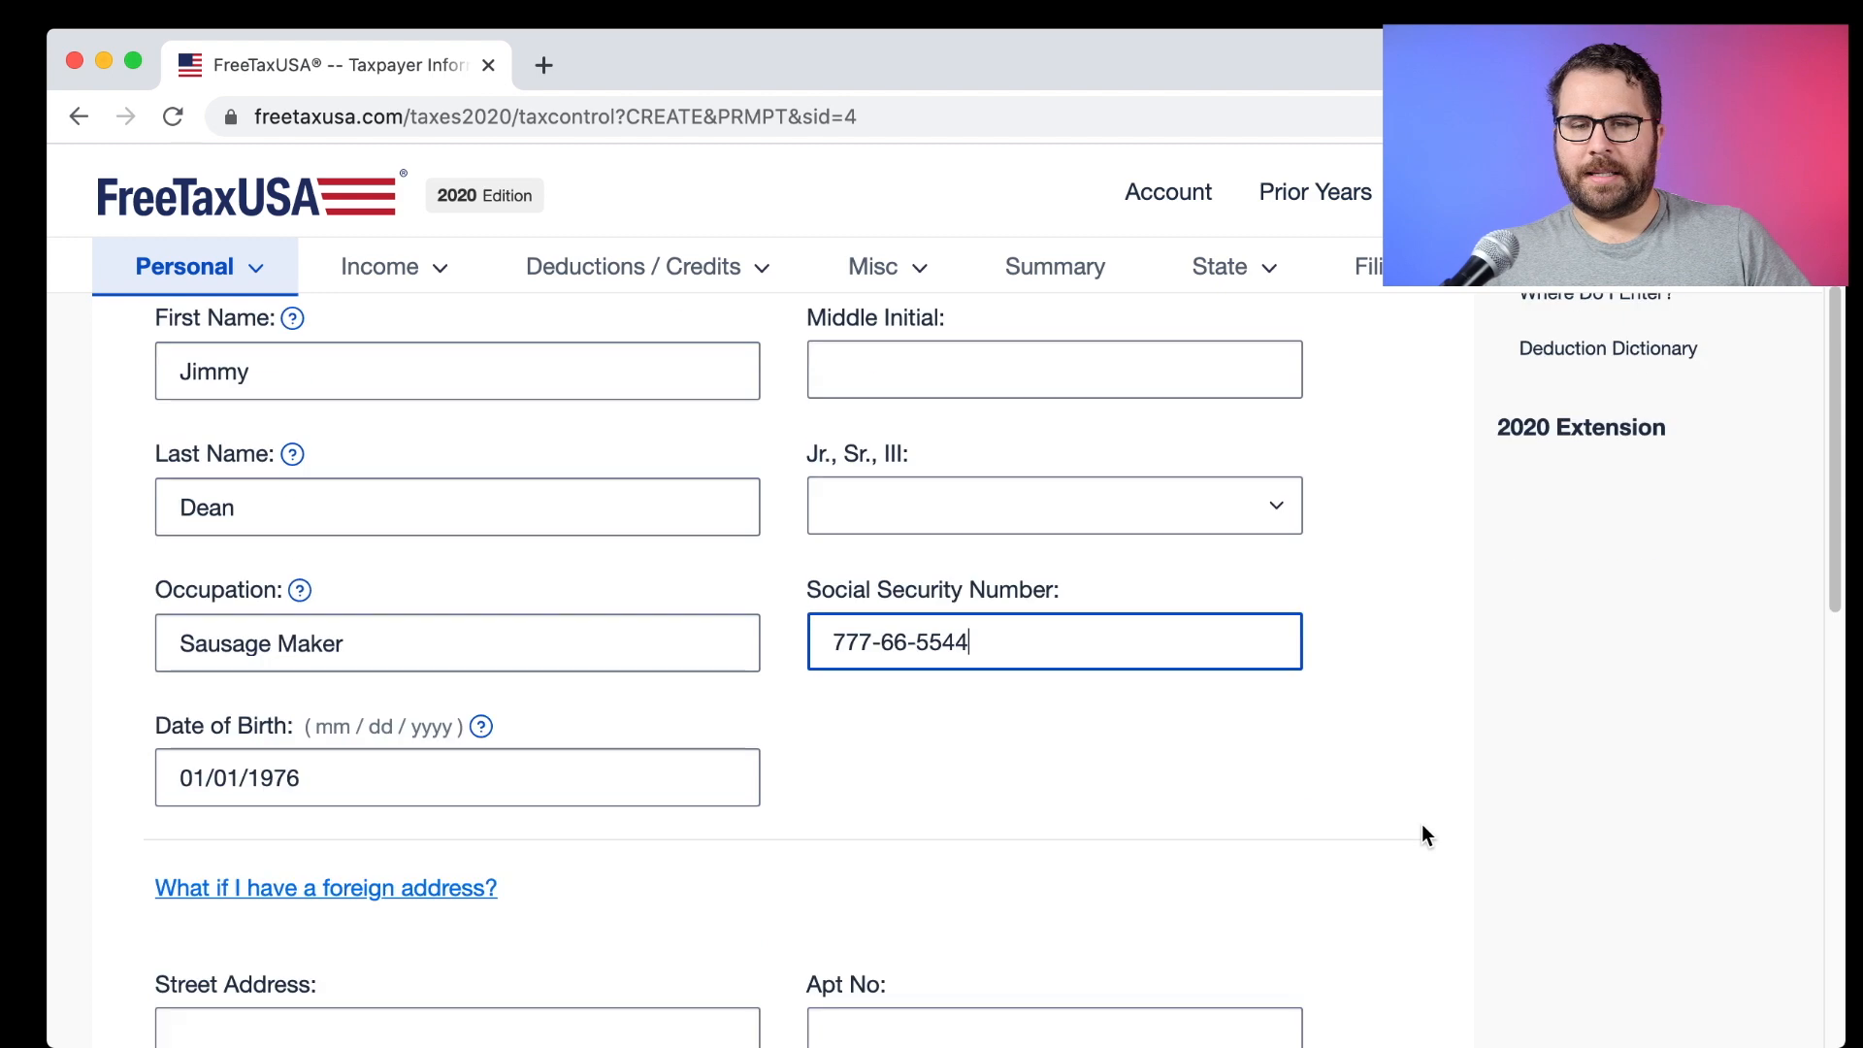
{"action": "scroll", "coordinate": [1422, 826], "scroll_direction": "down", "scroll_amount": 2}
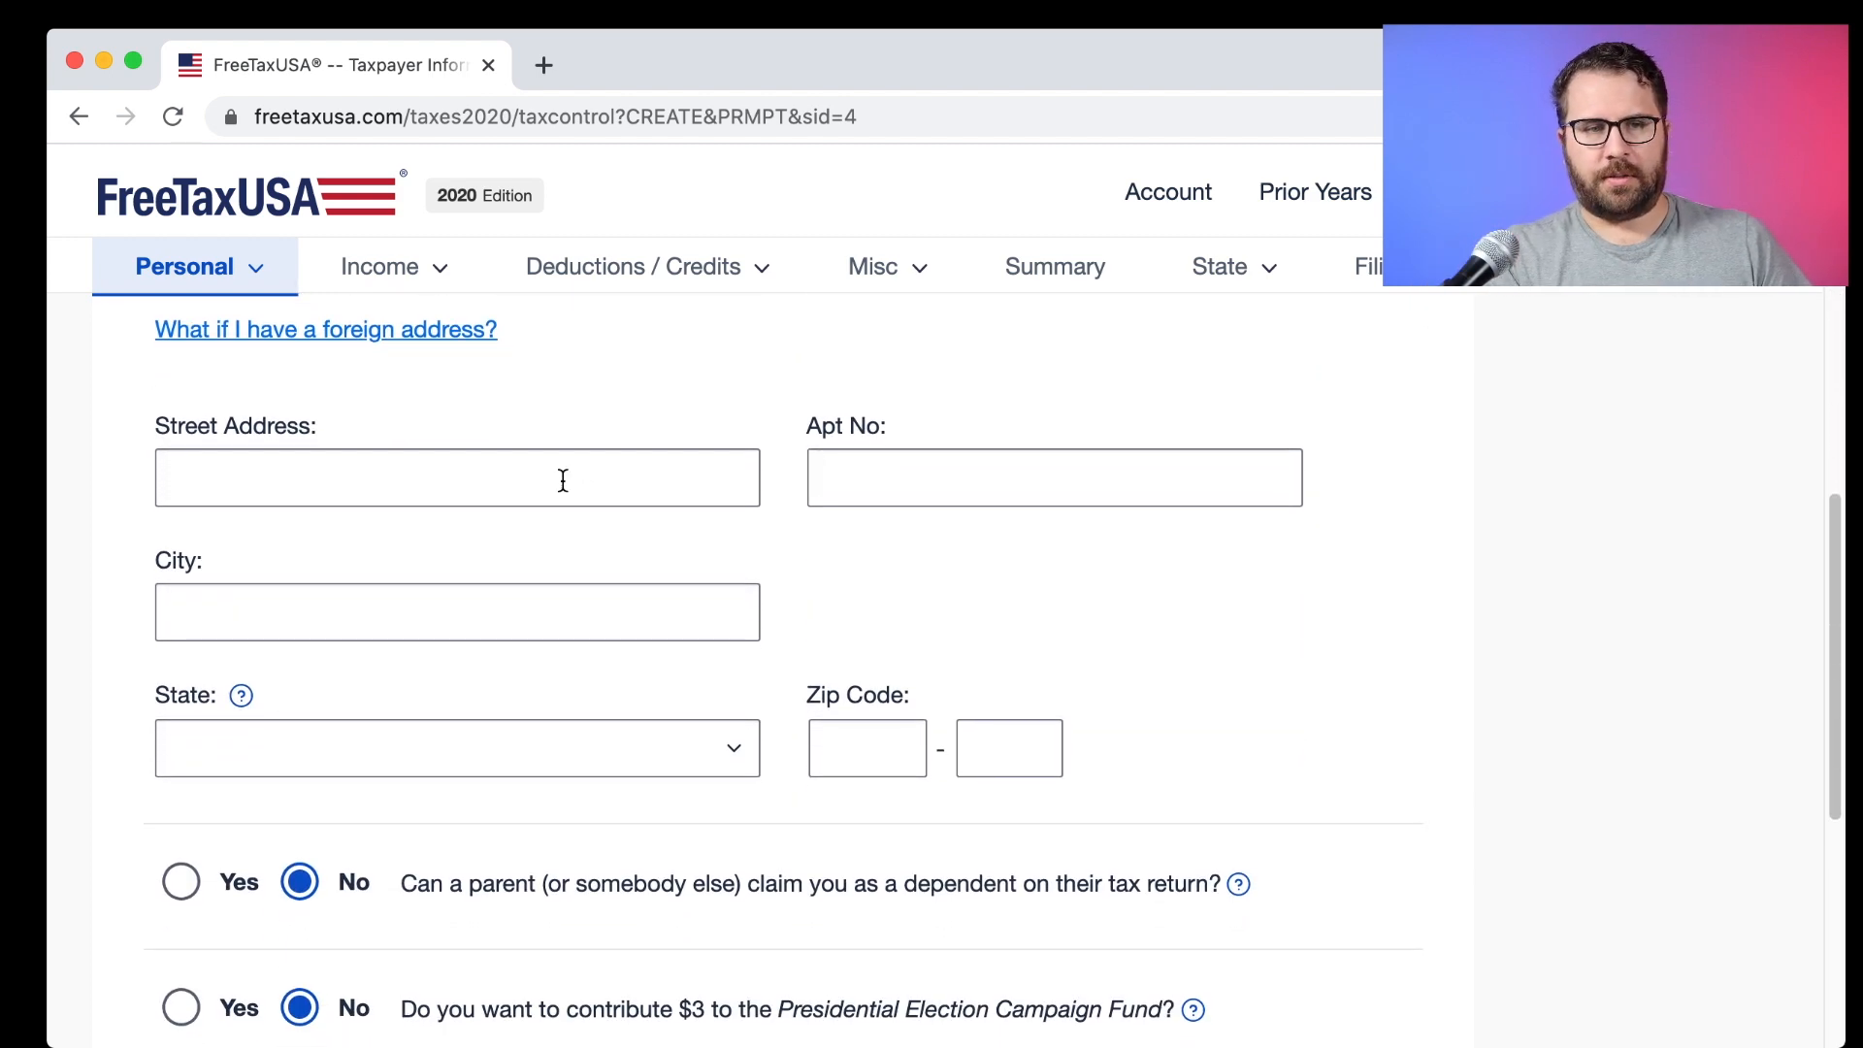
{"action": "left_click", "coordinate": [563, 480]}
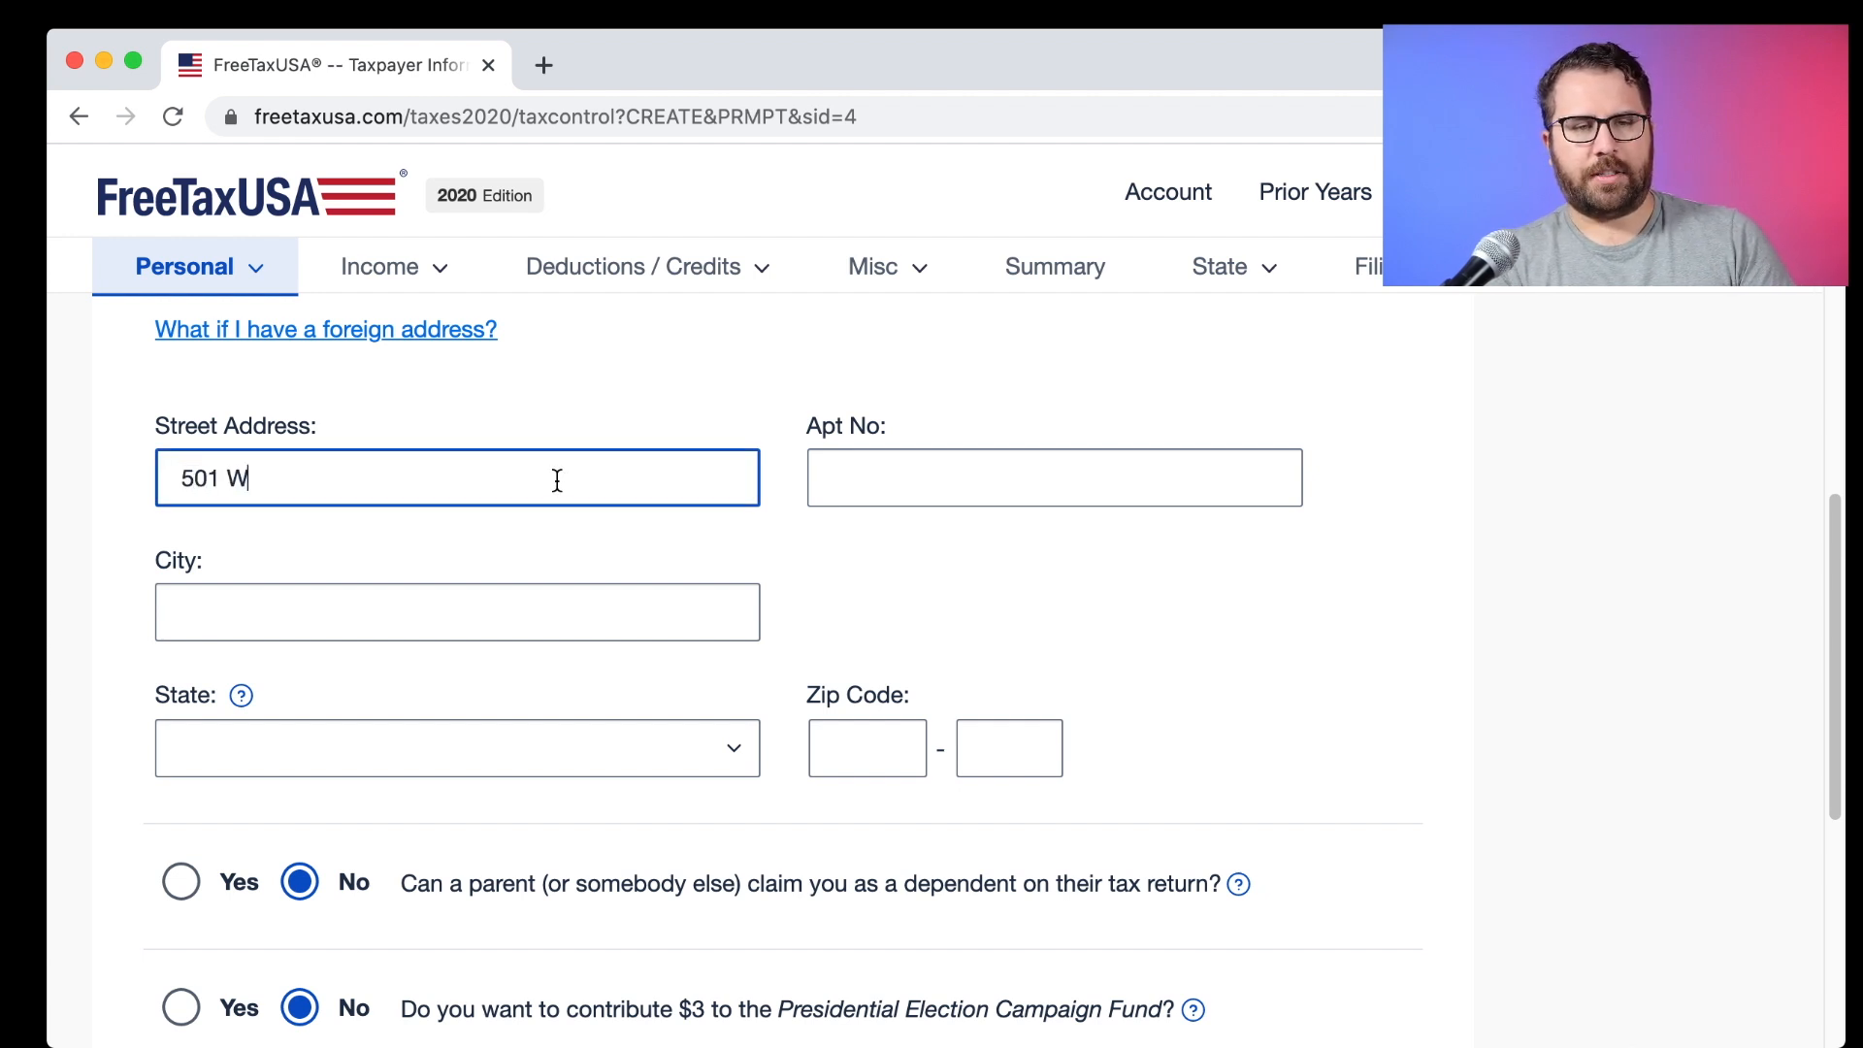
{"action": "key", "text": "Tab"}
{"action": "key", "text": "Tab"}
{"action": "type", "text": "Los Angeles"}
{"action": "key", "text": "Tab"}
{"action": "key", "text": "c"}
{"action": "key", "text": "Tab"}
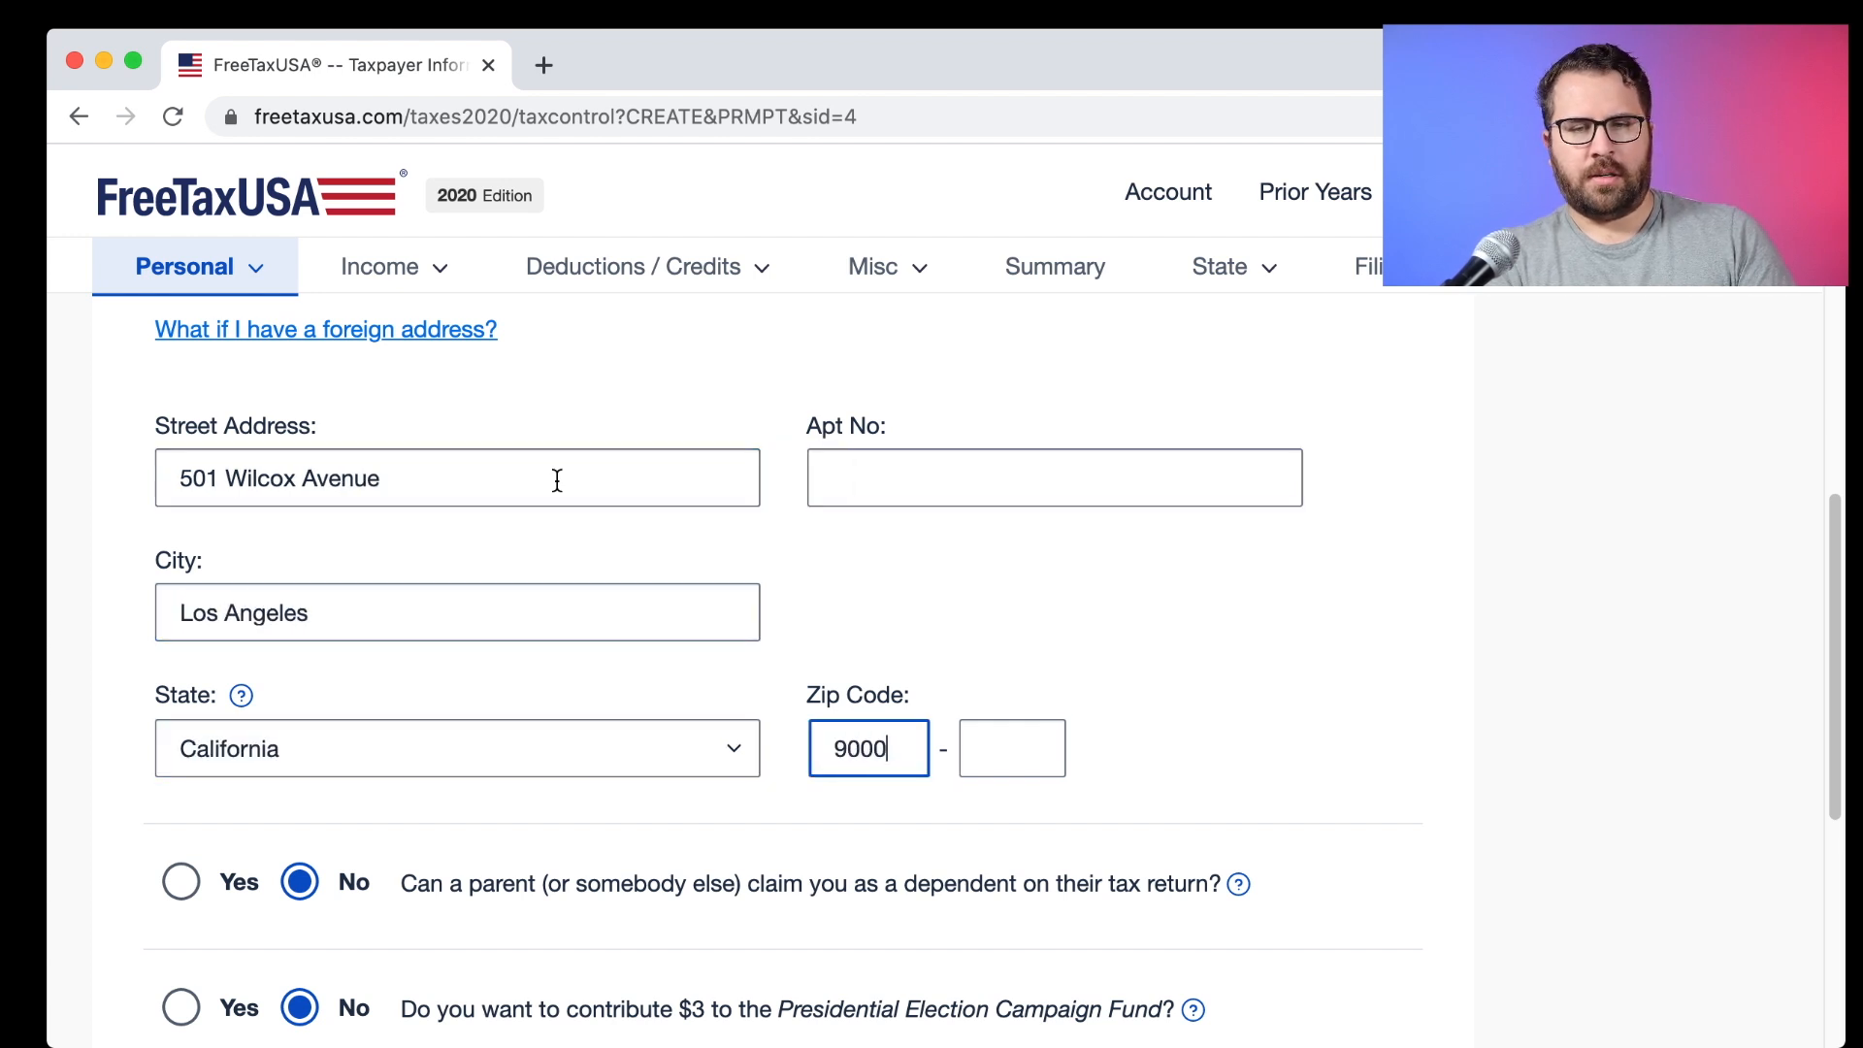
{"action": "scroll", "coordinate": [779, 701], "scroll_direction": "down", "scroll_amount": 5}
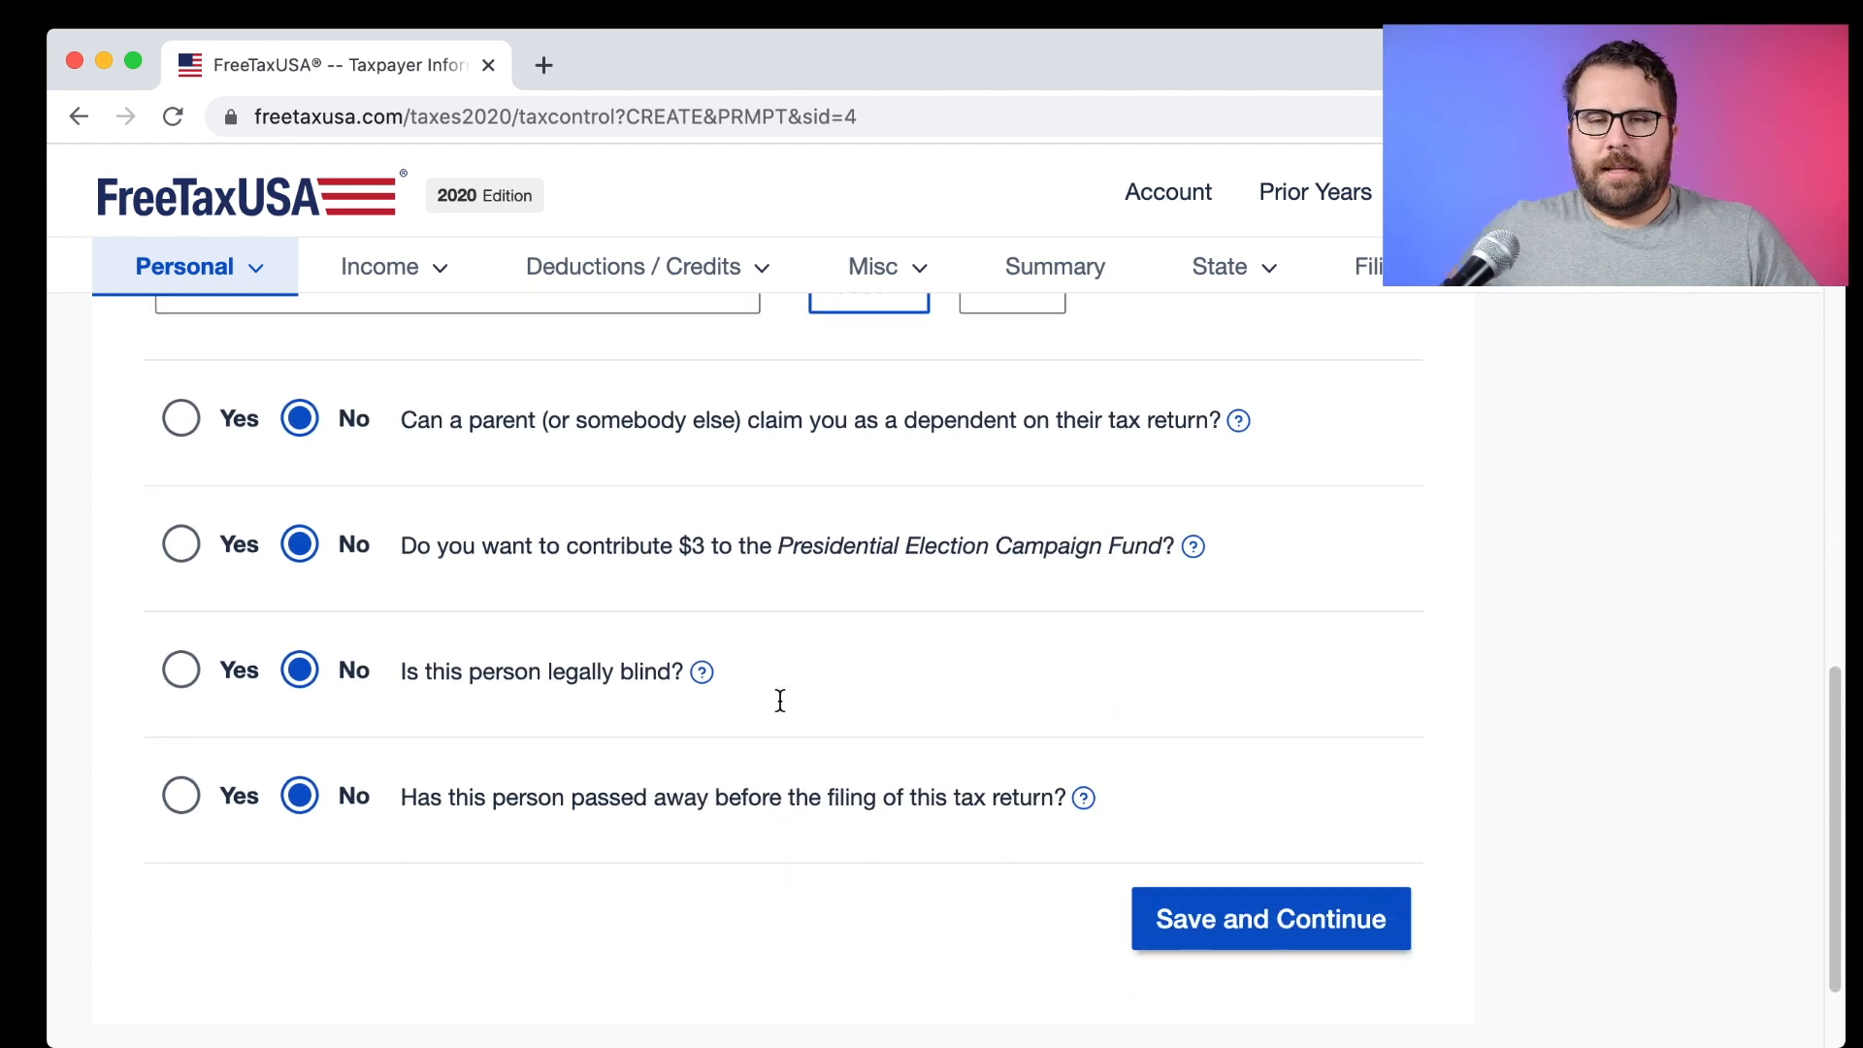
{"action": "scroll", "coordinate": [753, 441], "scroll_direction": "down", "scroll_amount": 1}
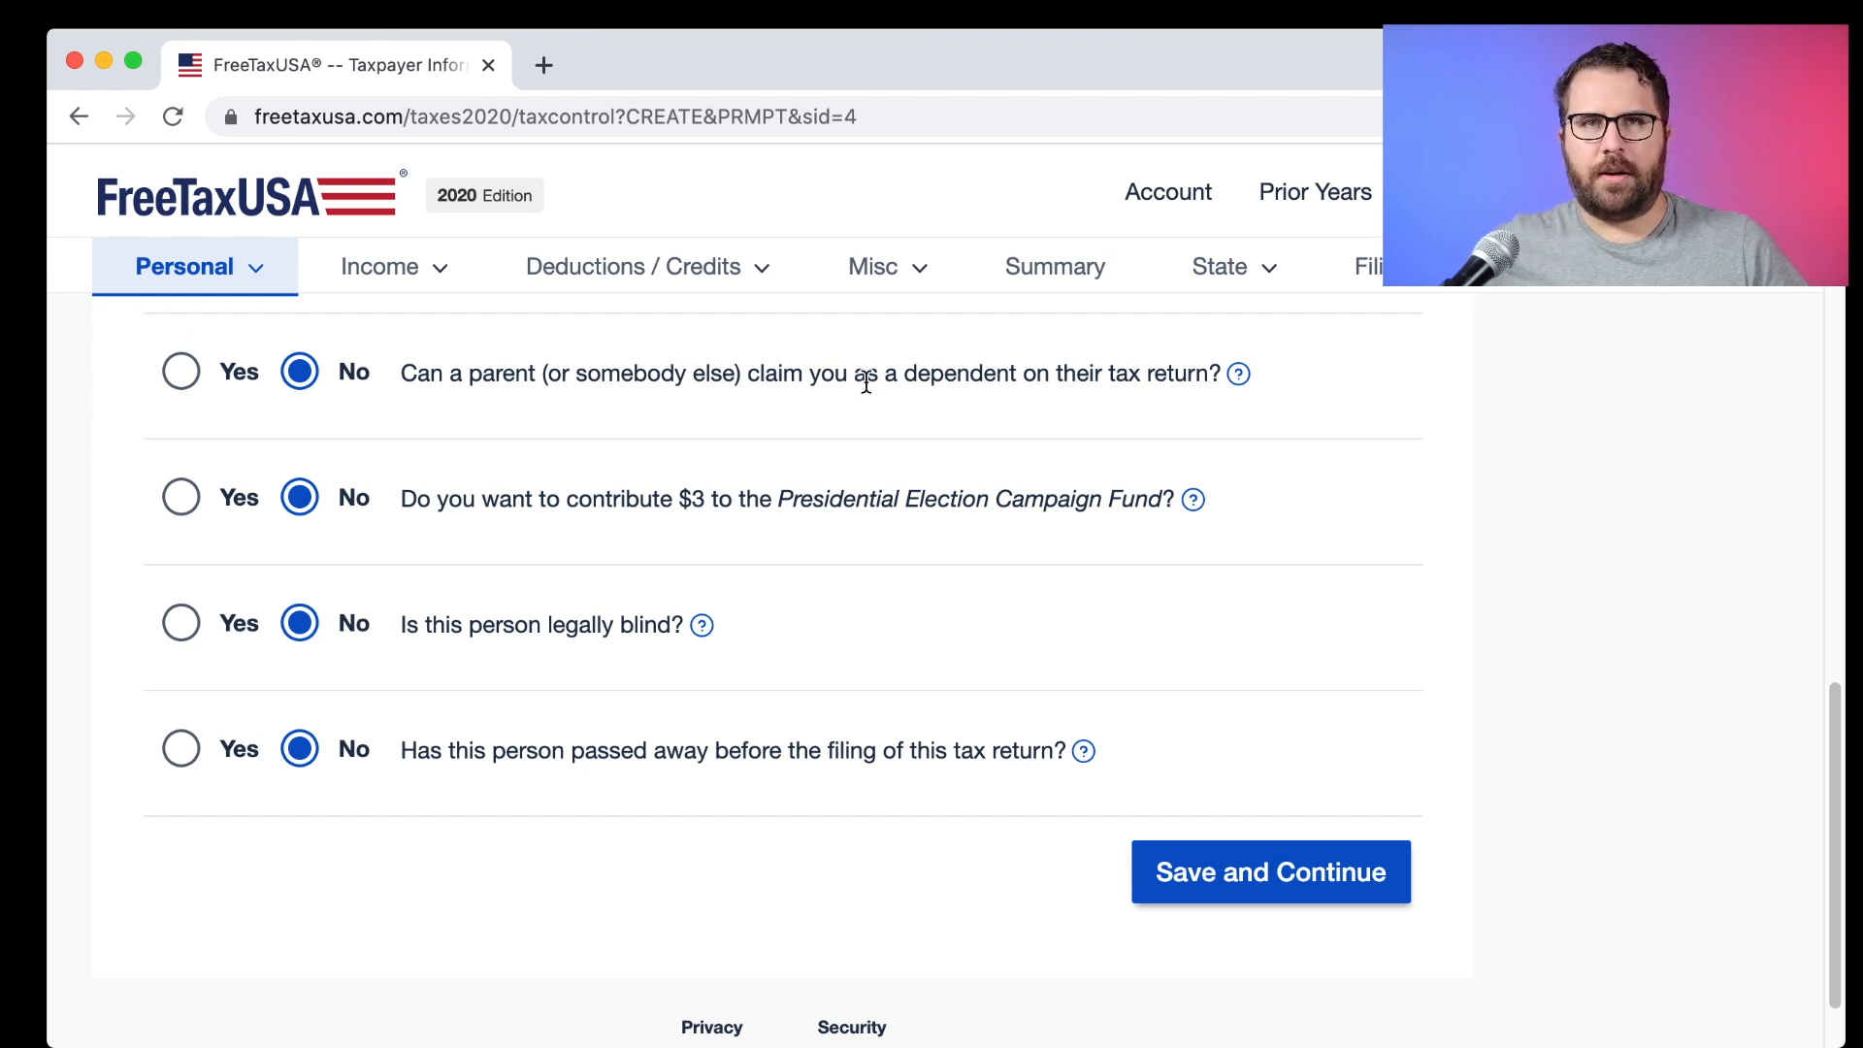
{"action": "left_click", "coordinate": [181, 371]}
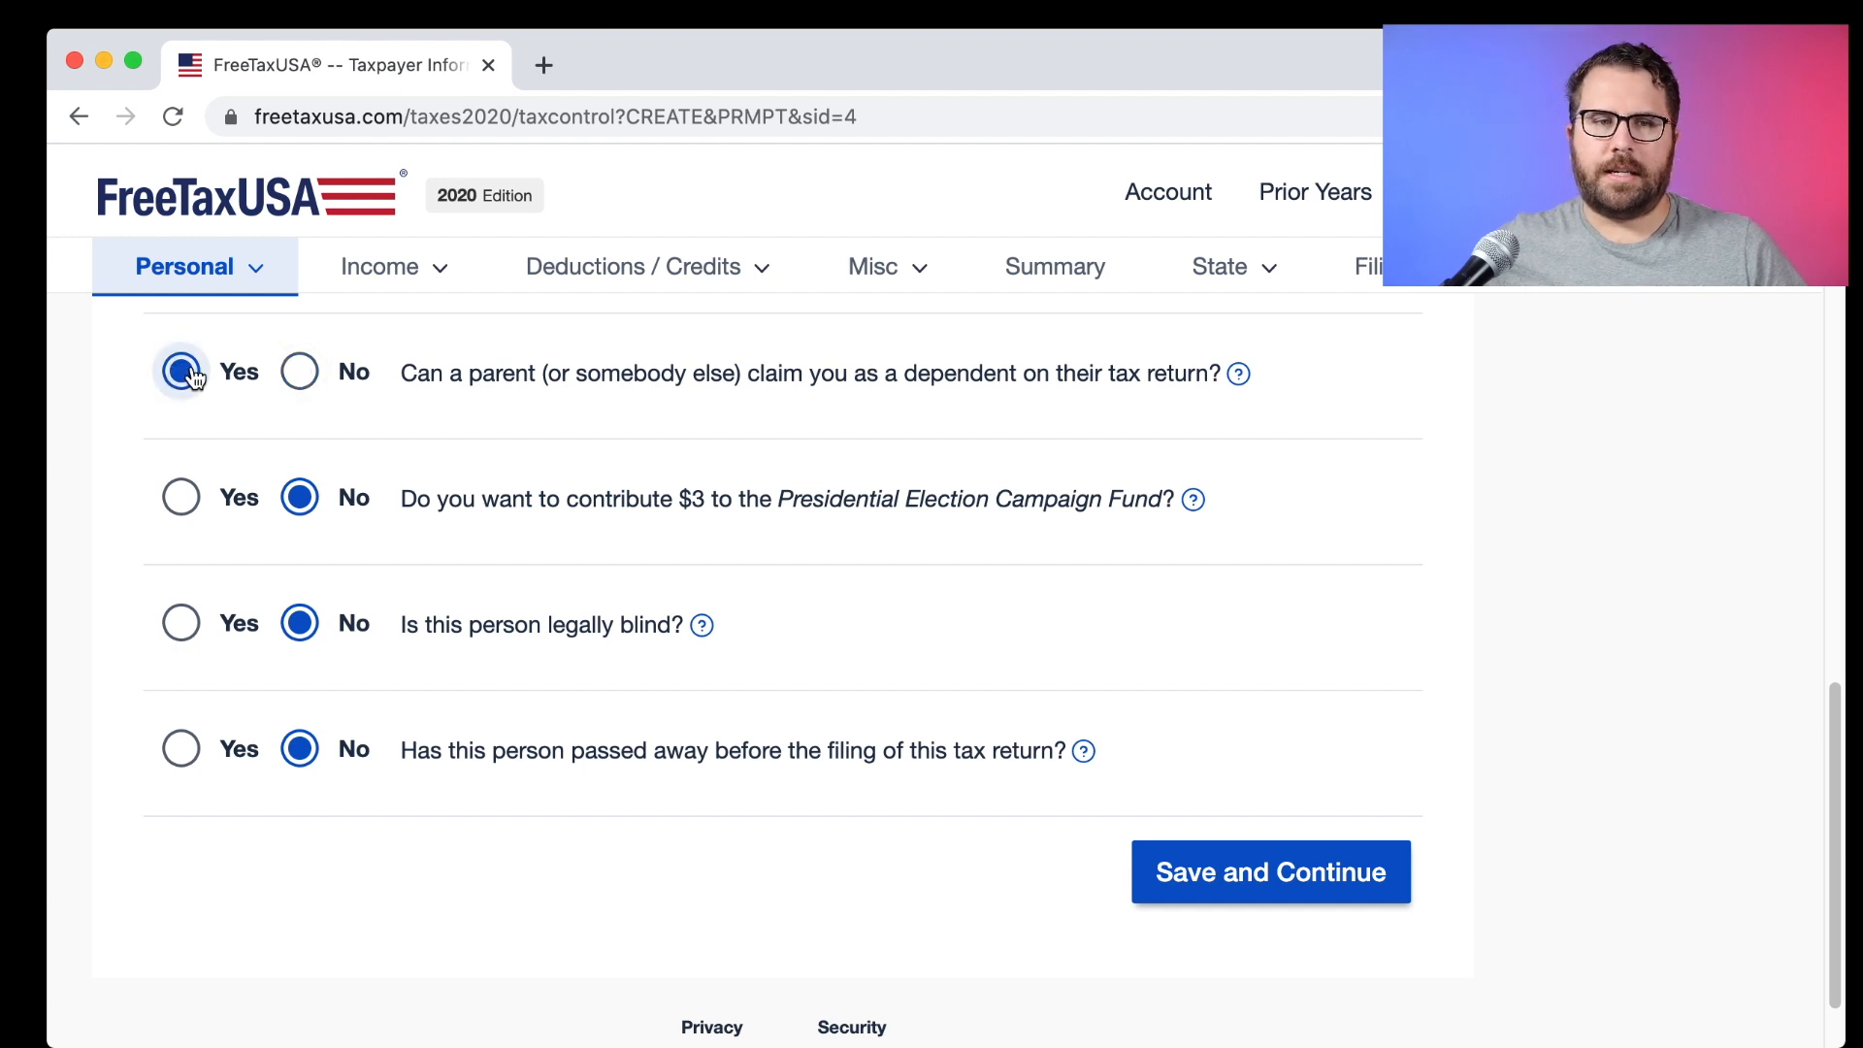
{"action": "left_click", "coordinate": [301, 372]}
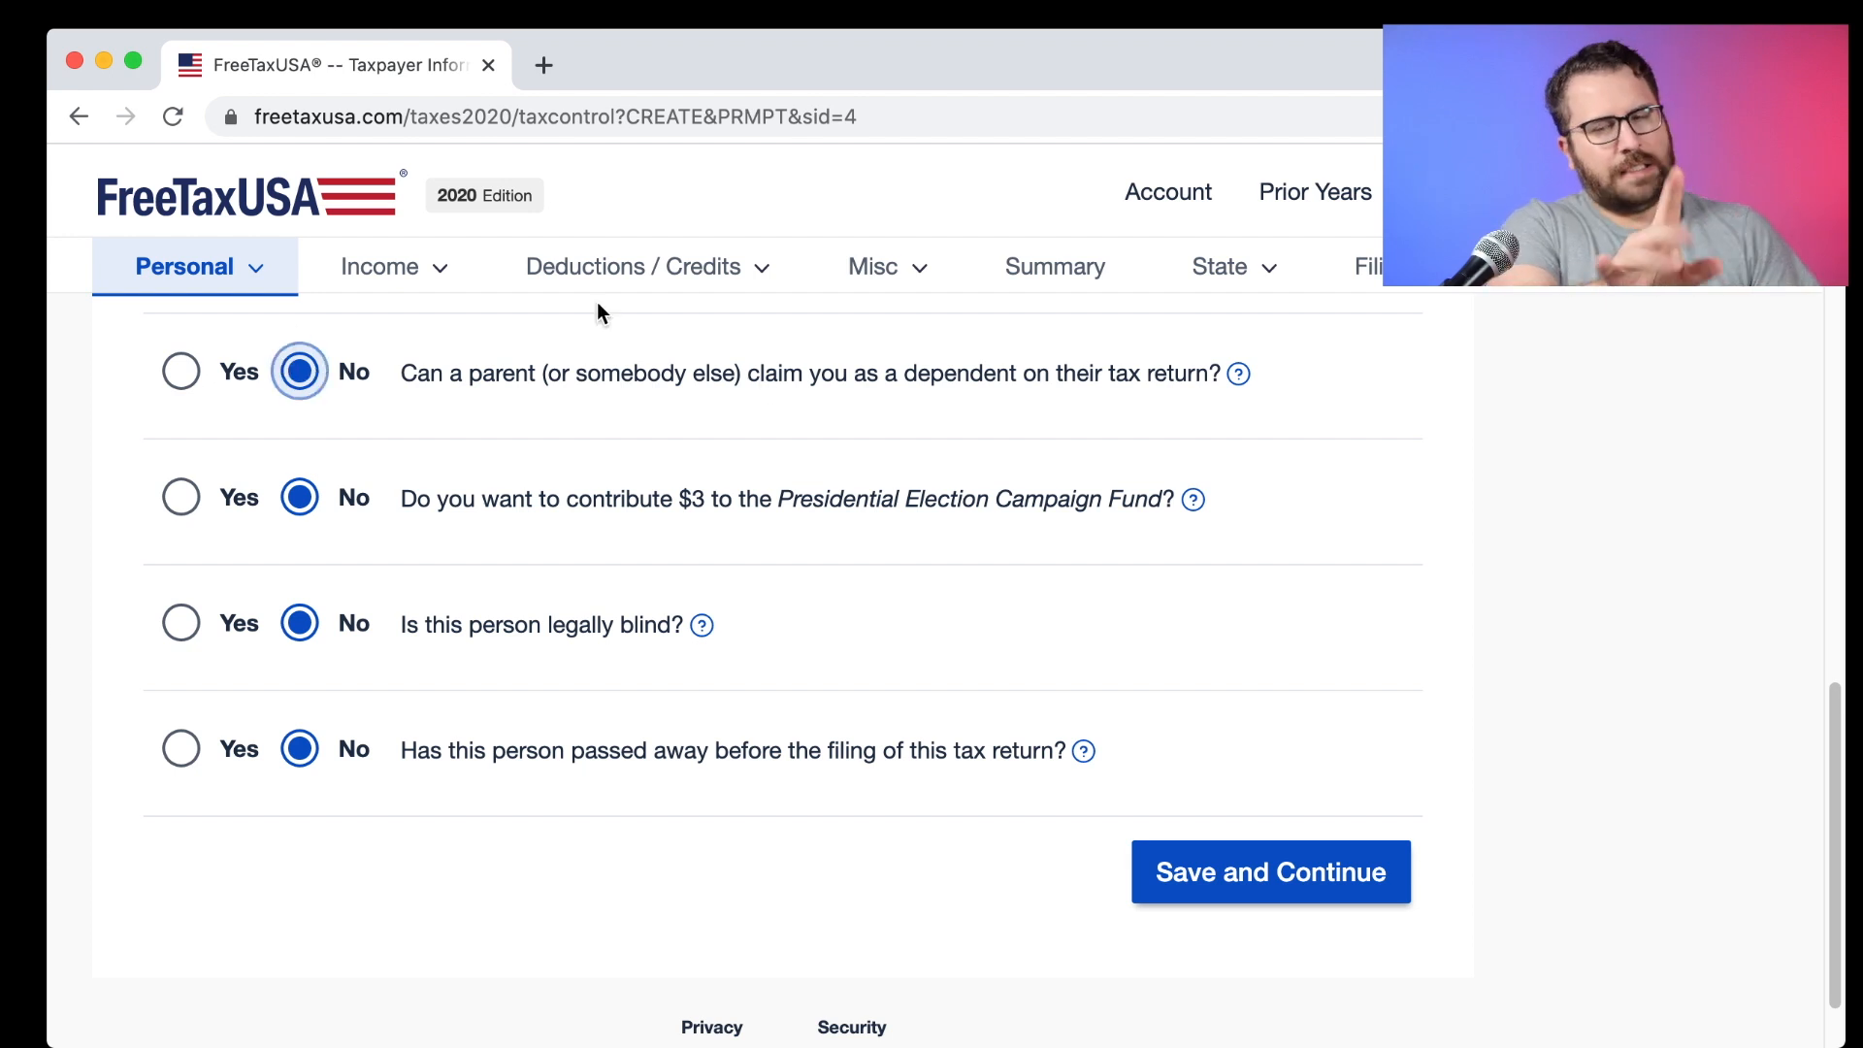
Save the Taxpayer Information page and view the Filing Status options.
{"action": "left_click", "coordinate": [1294, 844]}
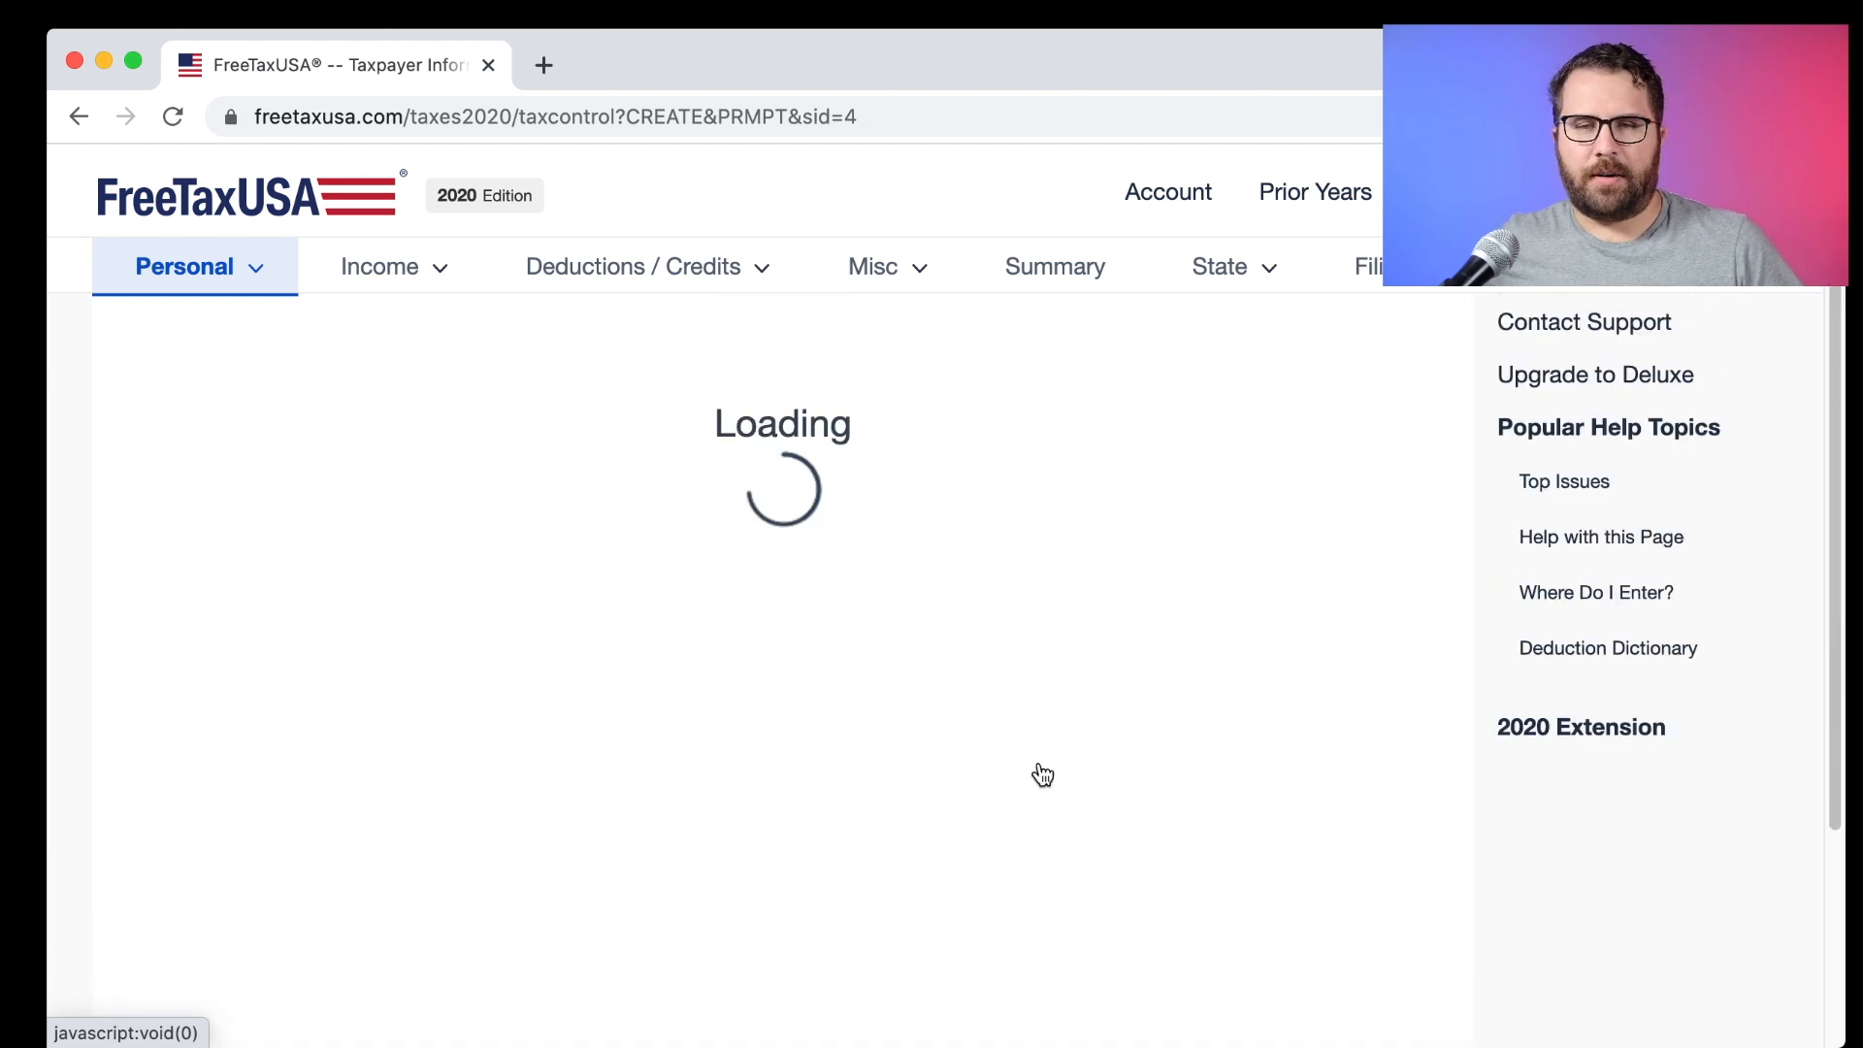
{"action": "scroll", "coordinate": [1042, 759], "scroll_direction": "down", "scroll_amount": 3}
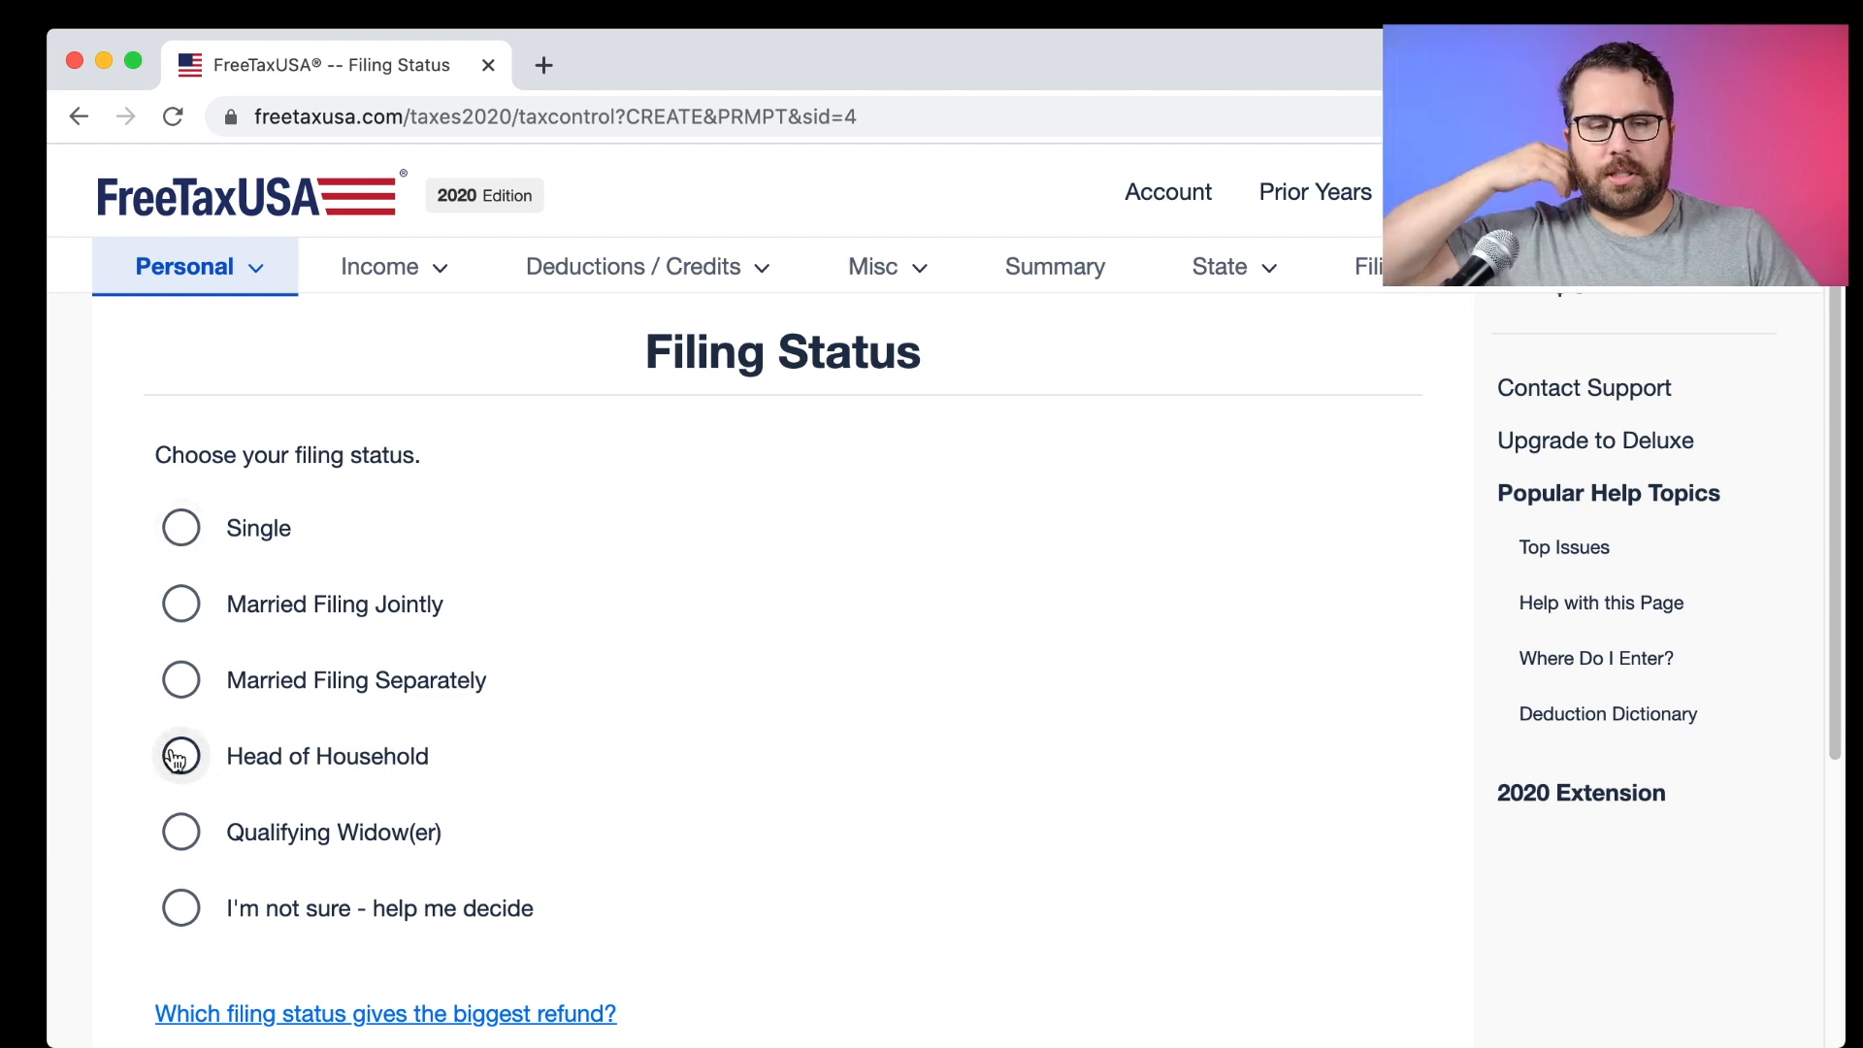
Choose 'I'm not sure - help me decide' and mark the taxpayer as Divorced on December 31, 2020.
{"action": "left_click", "coordinate": [180, 908]}
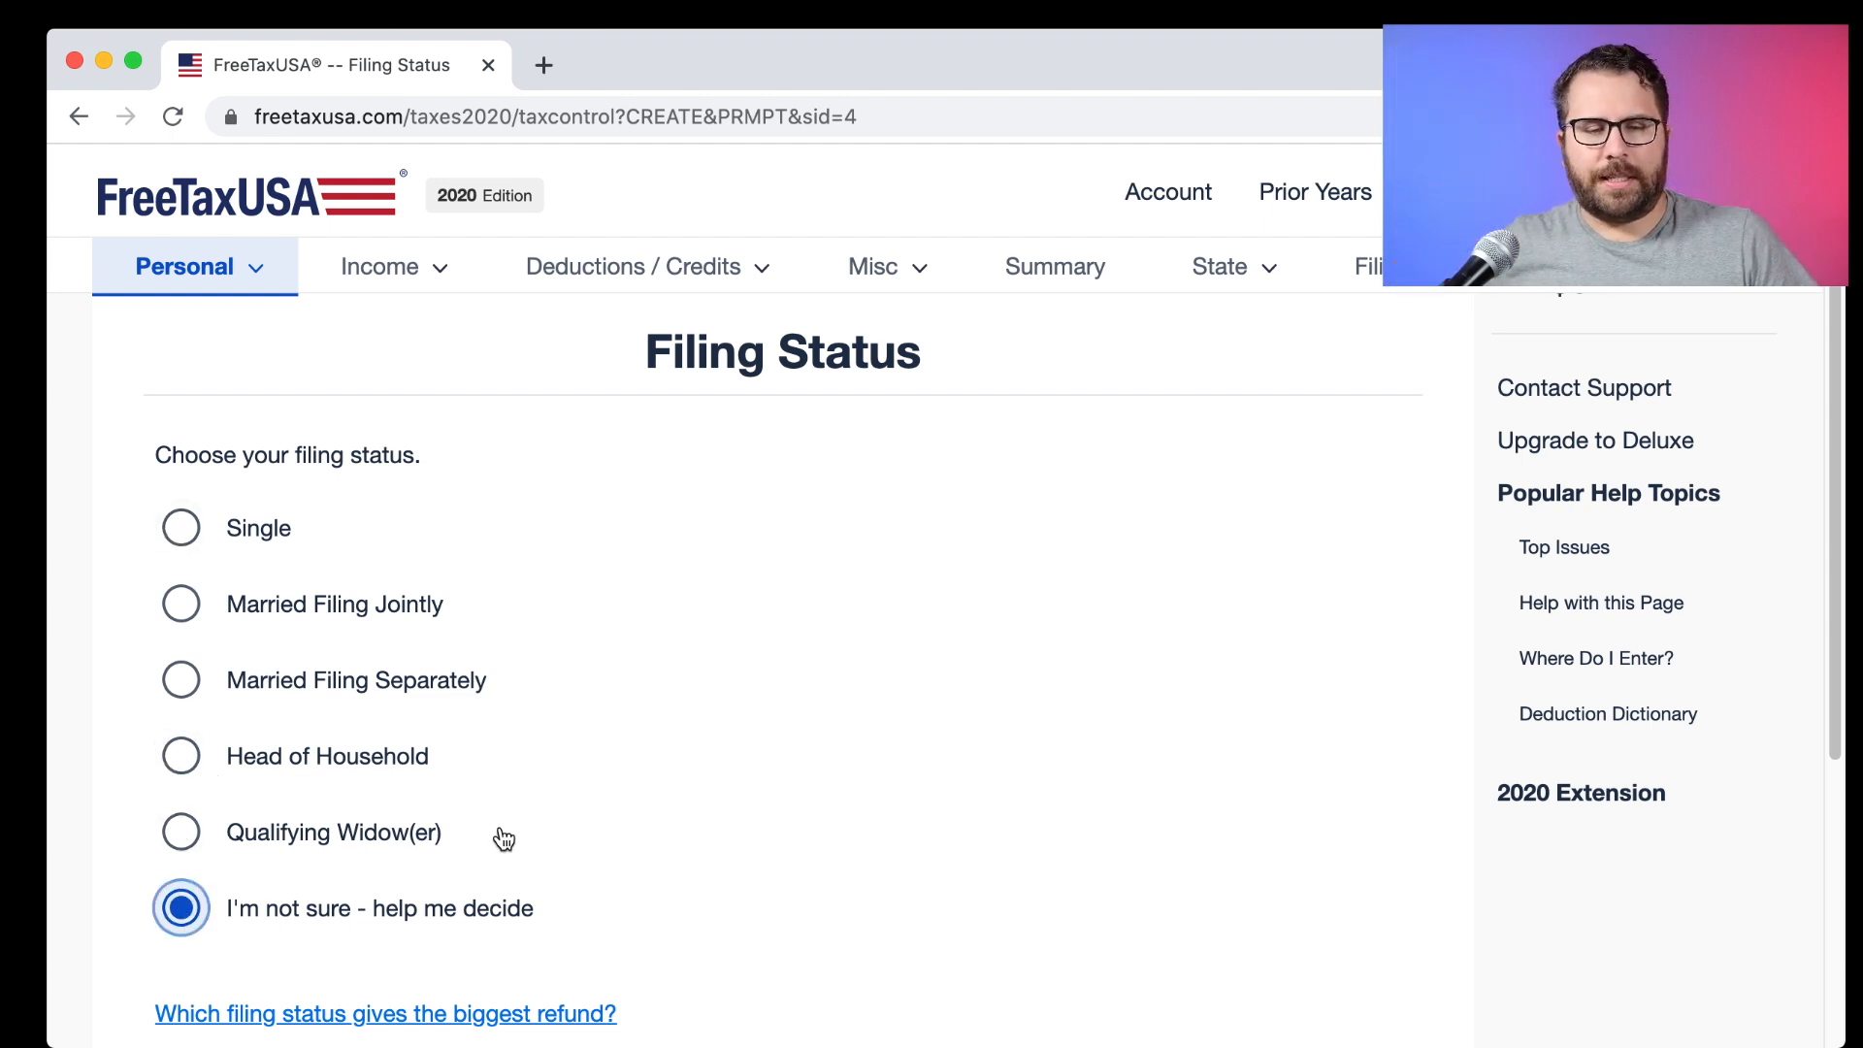
{"action": "scroll", "coordinate": [499, 824], "scroll_direction": "down", "scroll_amount": 5}
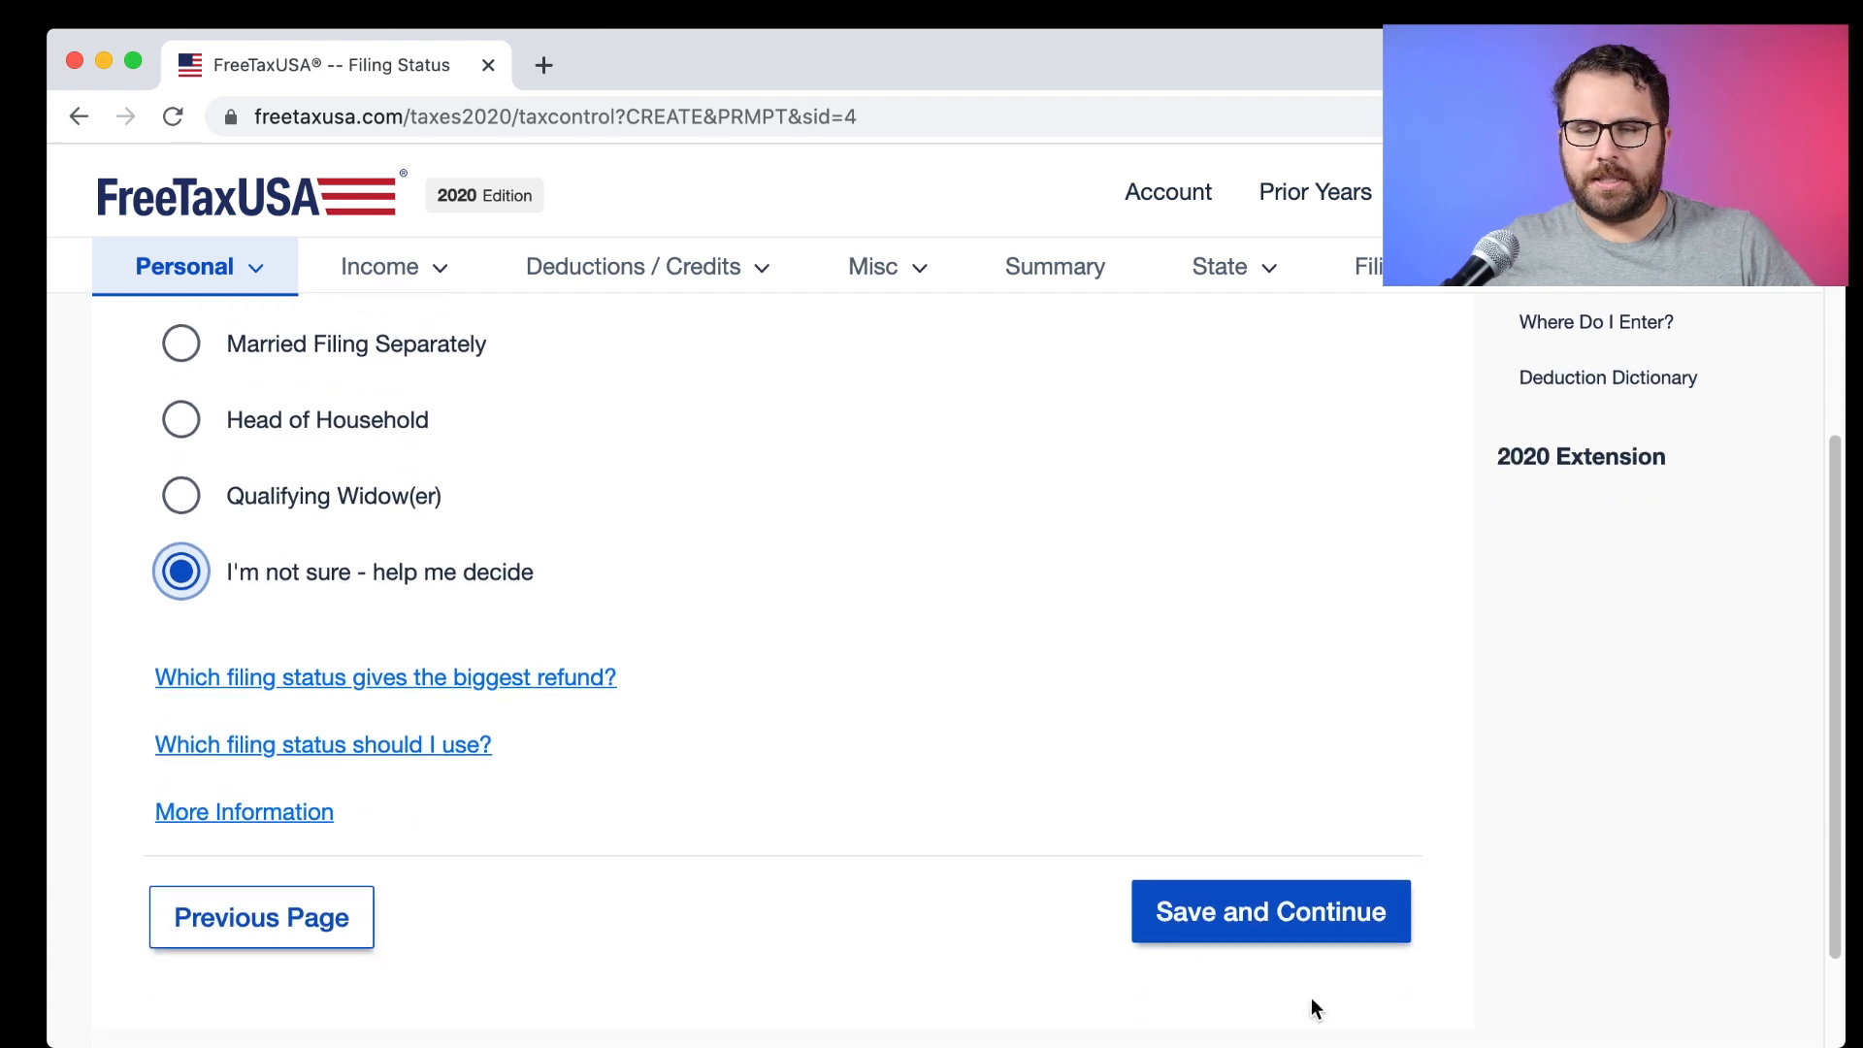
{"action": "left_click", "coordinate": [1256, 930]}
{"action": "scroll", "coordinate": [743, 786], "scroll_direction": "down", "scroll_amount": 2}
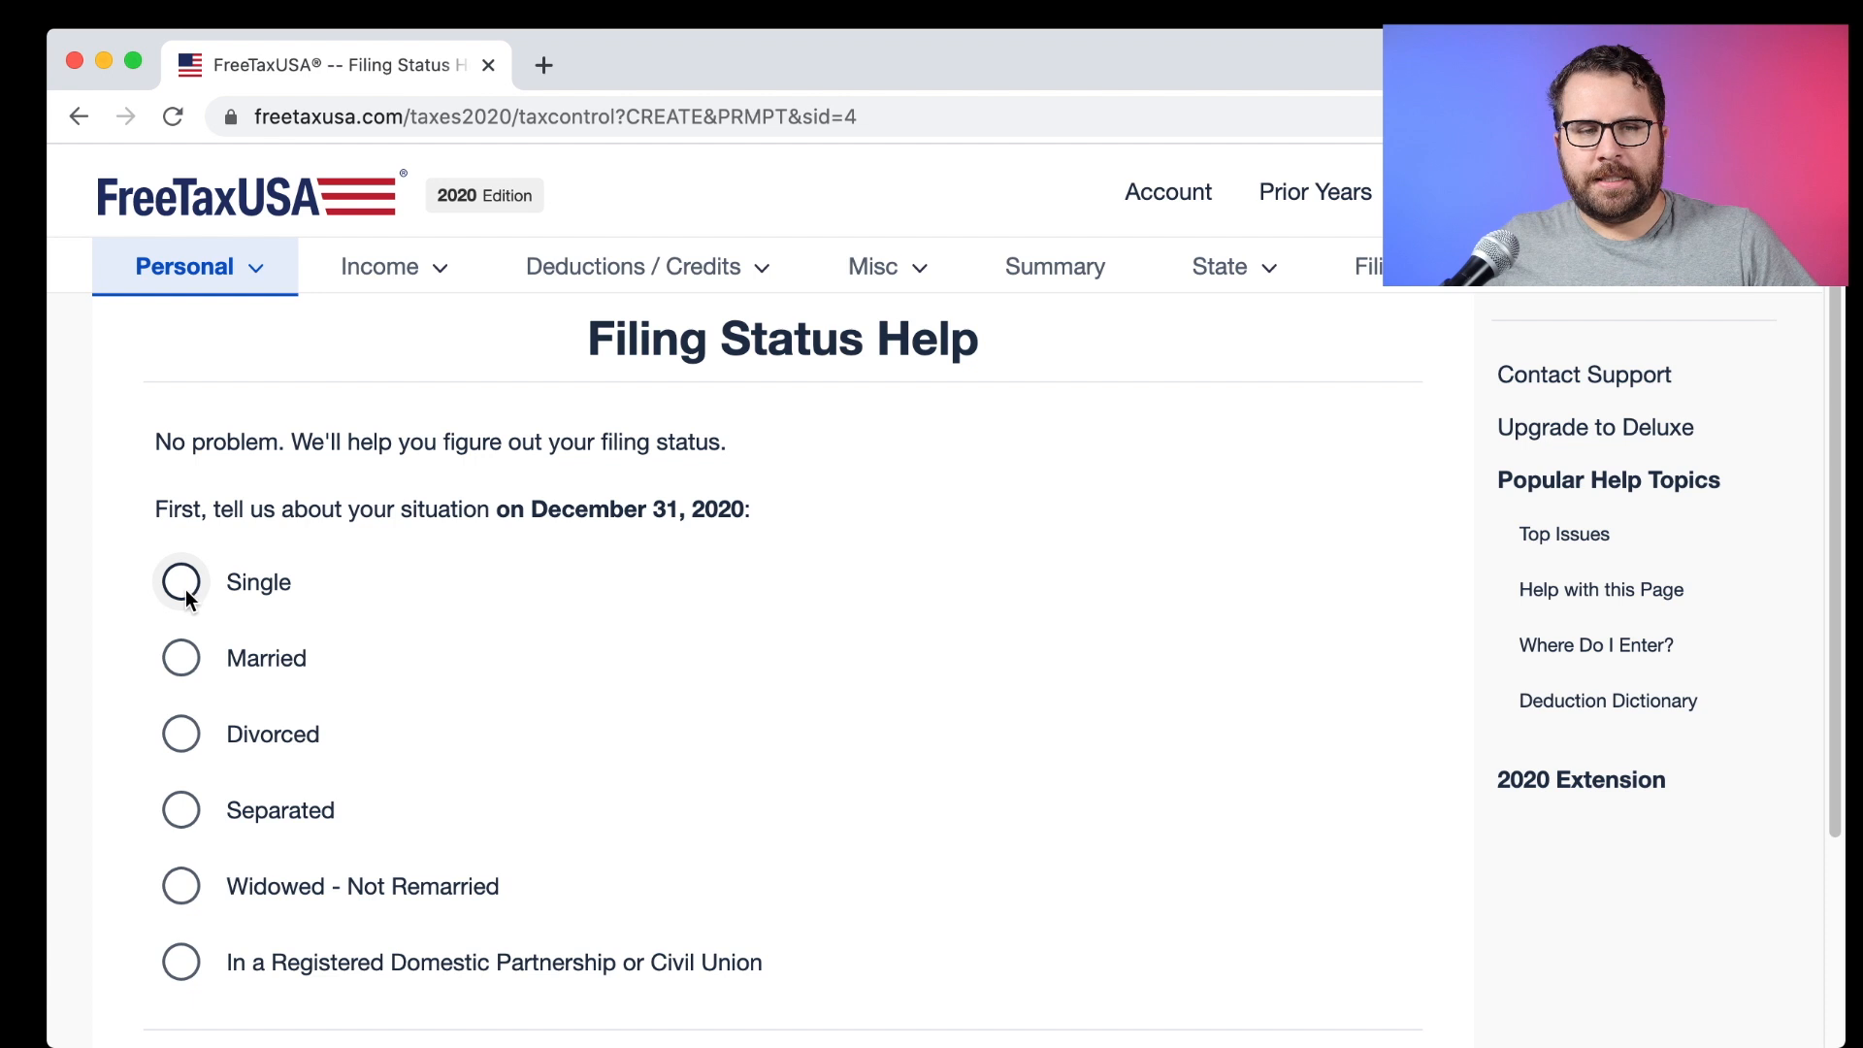
{"action": "left_click", "coordinate": [181, 733]}
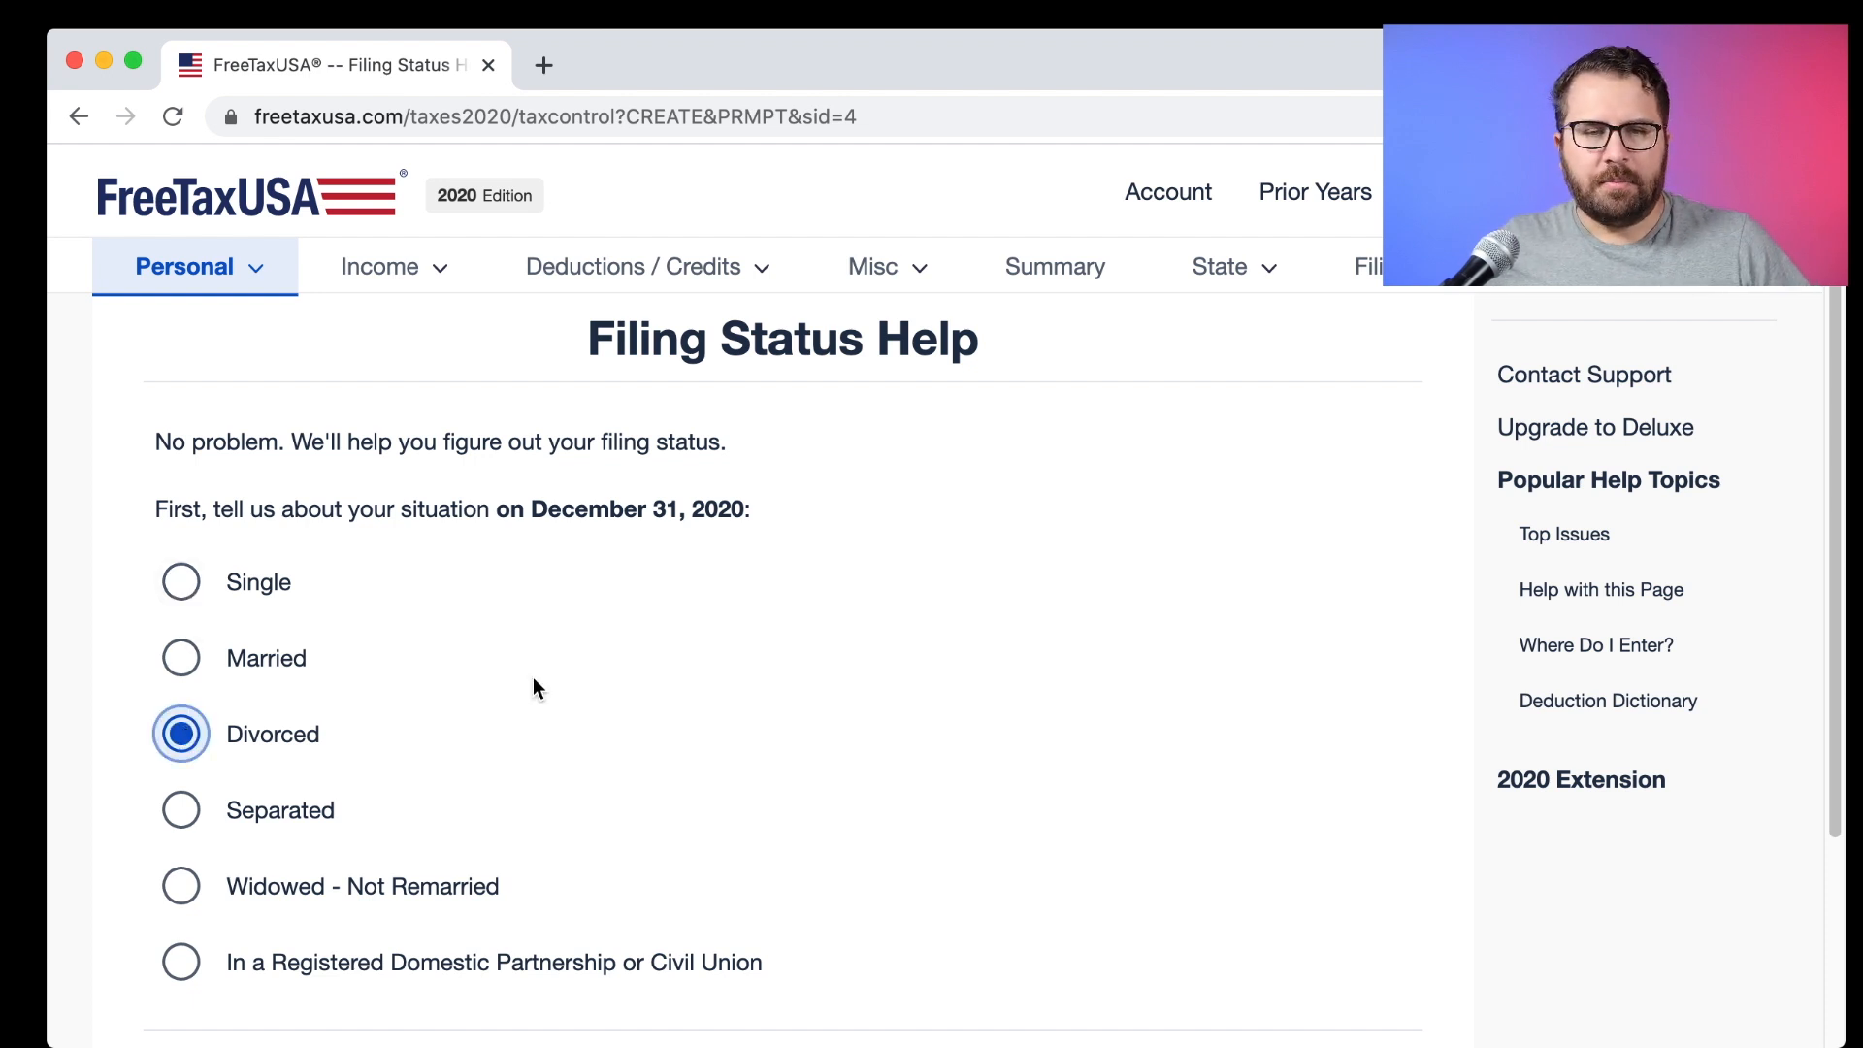
{"action": "scroll", "coordinate": [533, 679], "scroll_direction": "down", "scroll_amount": 3}
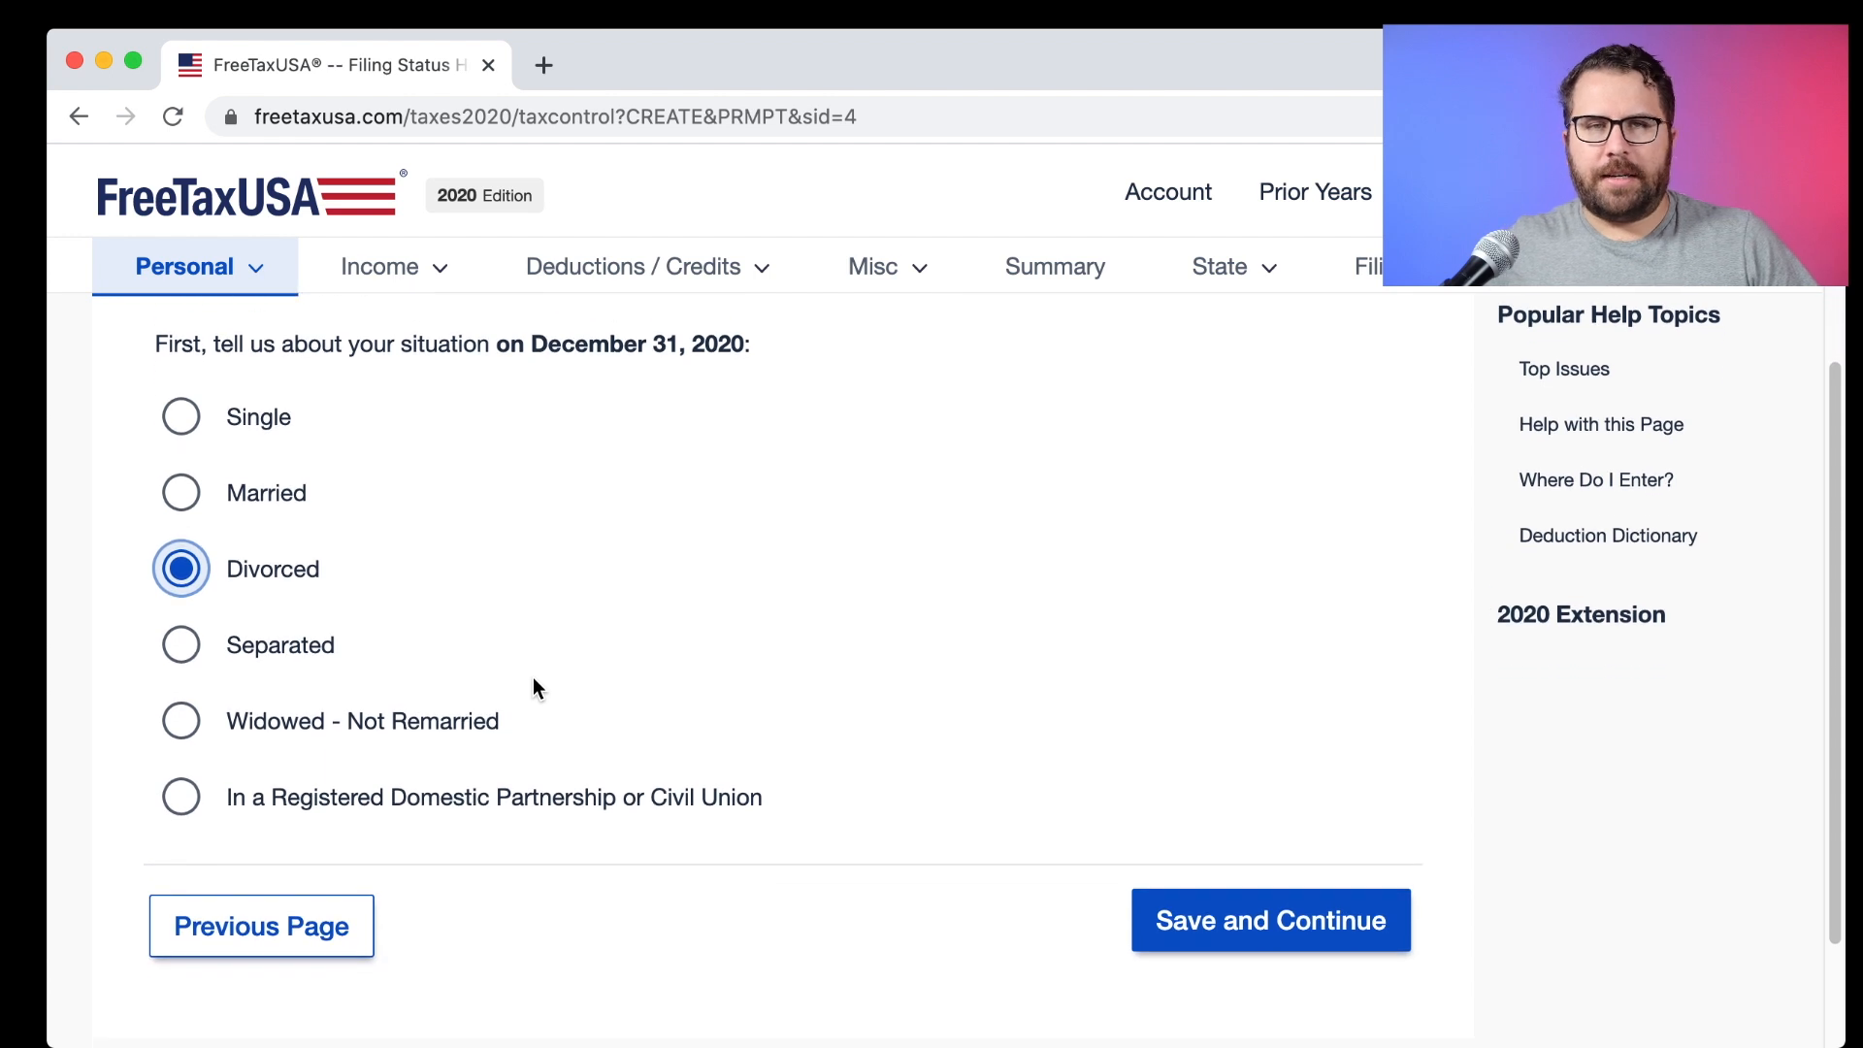
{"action": "scroll", "coordinate": [539, 691], "scroll_direction": "down", "scroll_amount": 2}
Save the Divorced filing status and answer Yes to having dependents.
{"action": "left_click", "coordinate": [1219, 847]}
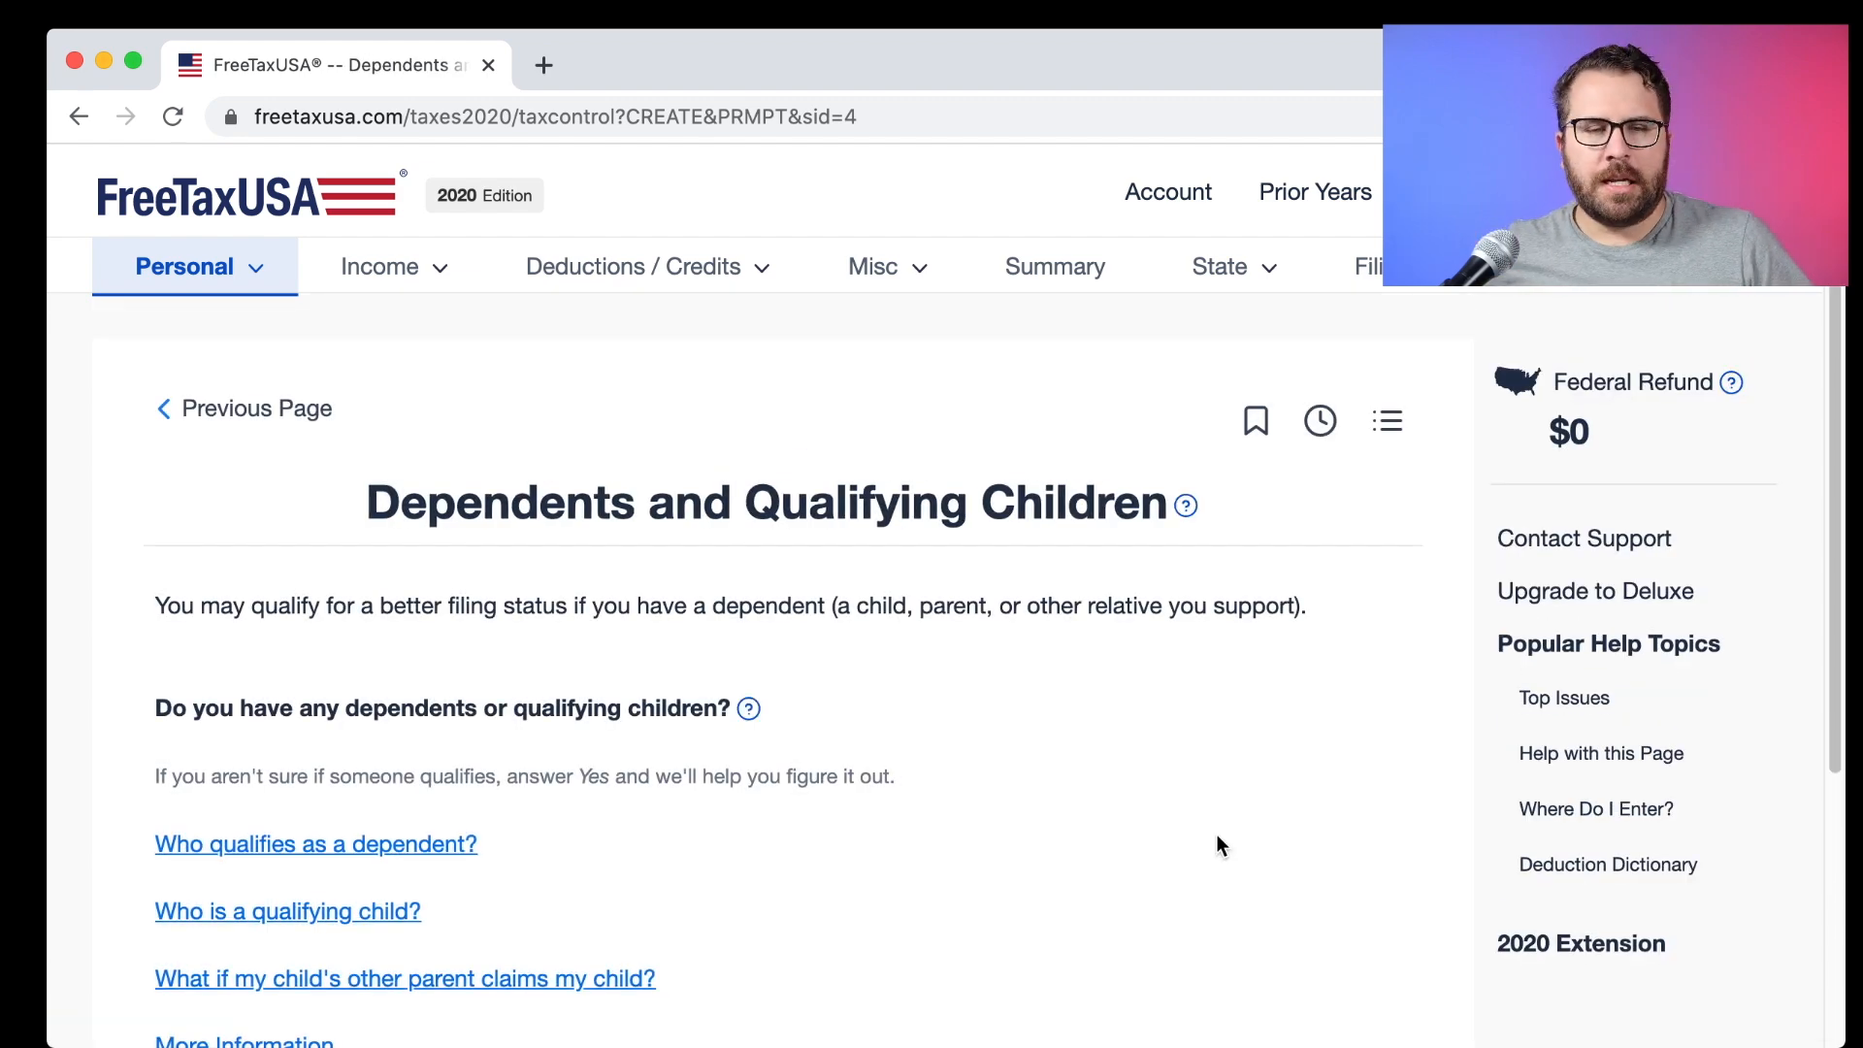
{"action": "scroll", "coordinate": [1150, 830], "scroll_direction": "down", "scroll_amount": 3}
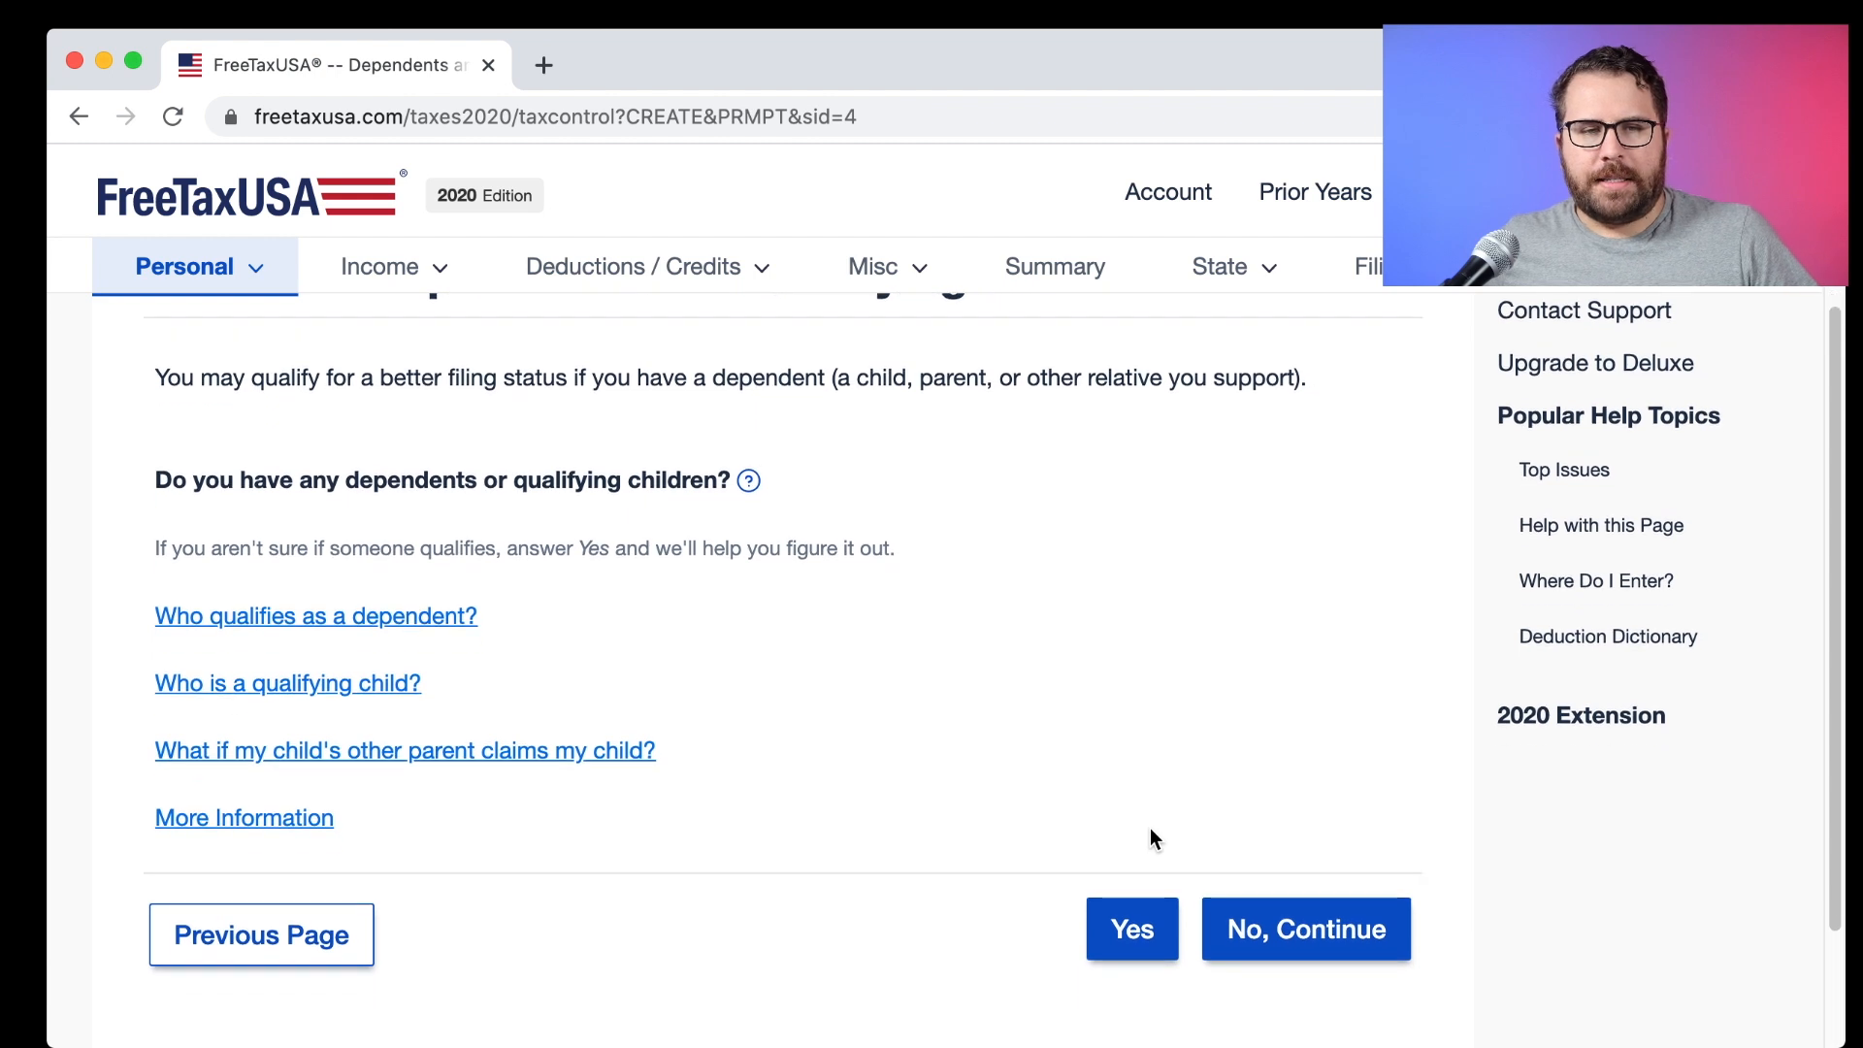
{"action": "scroll", "coordinate": [660, 690], "scroll_direction": "up", "scroll_amount": 2}
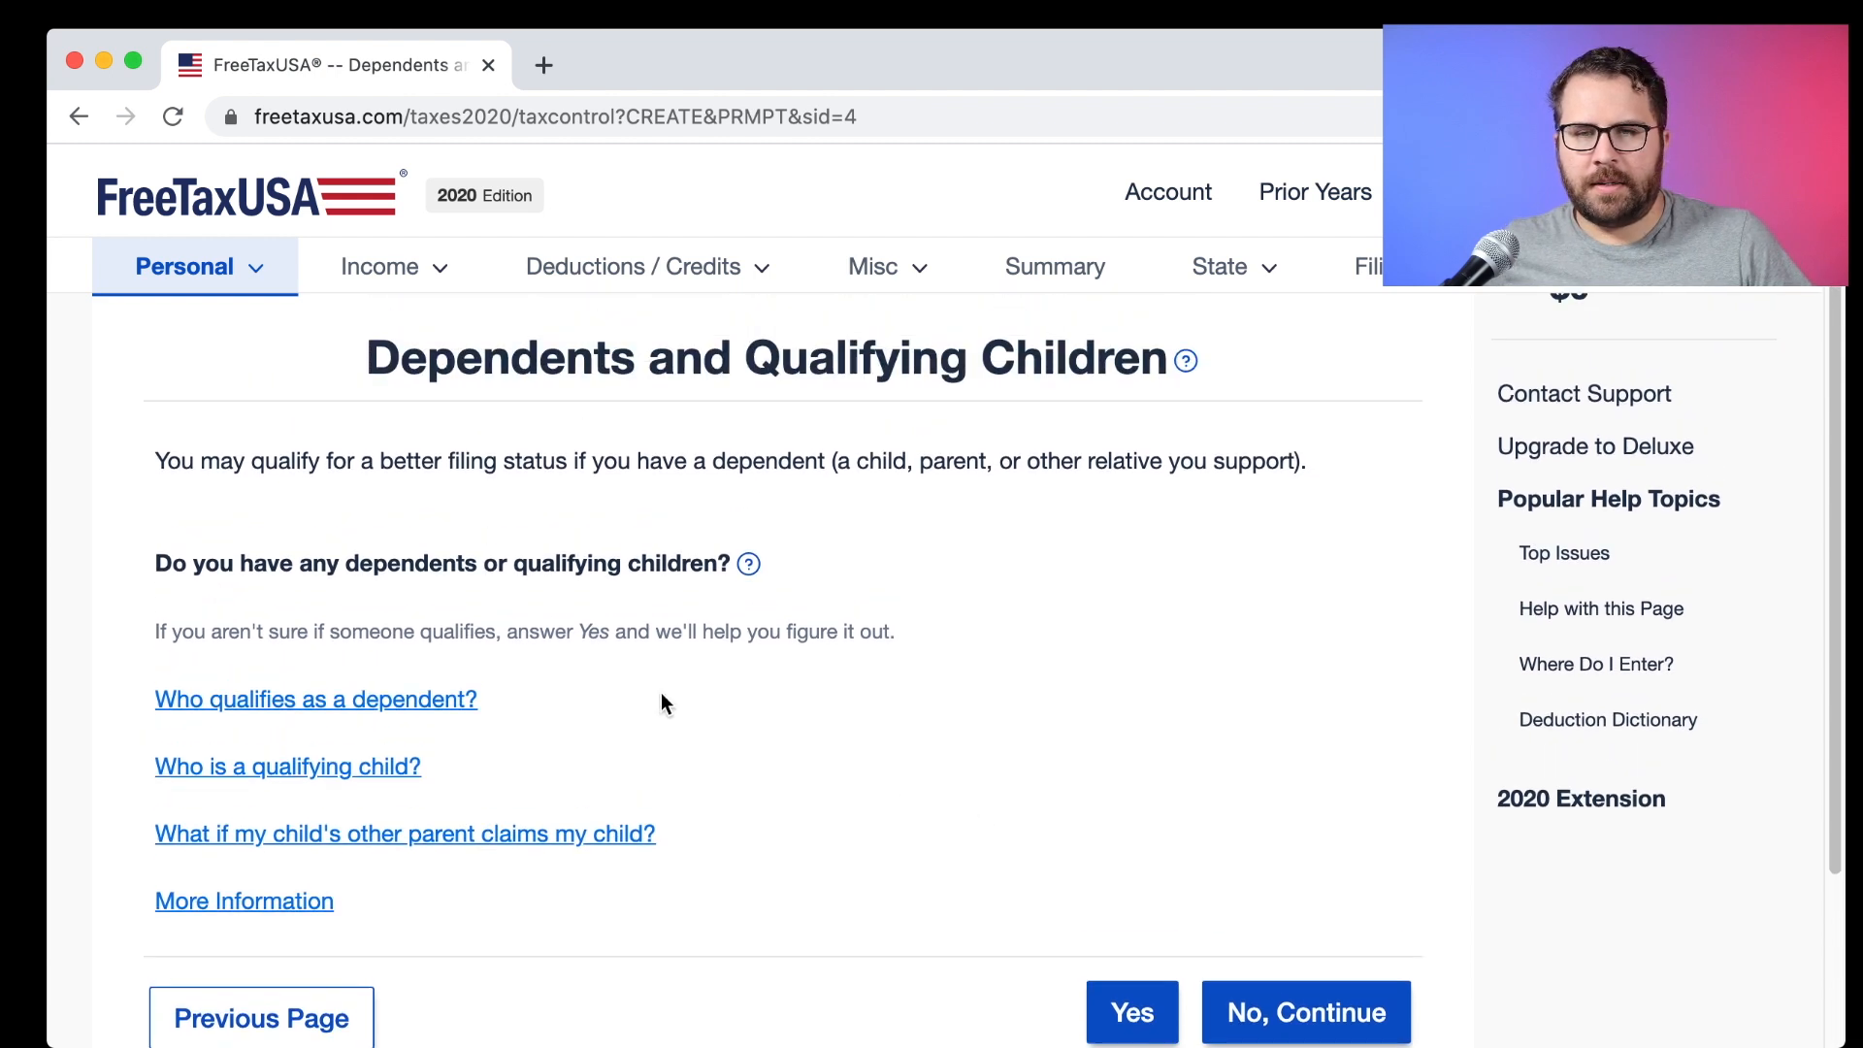
{"action": "left_click_drag", "start_coordinate": [338, 524], "coordinate": [732, 529]}
{"action": "left_click", "coordinate": [815, 612]}
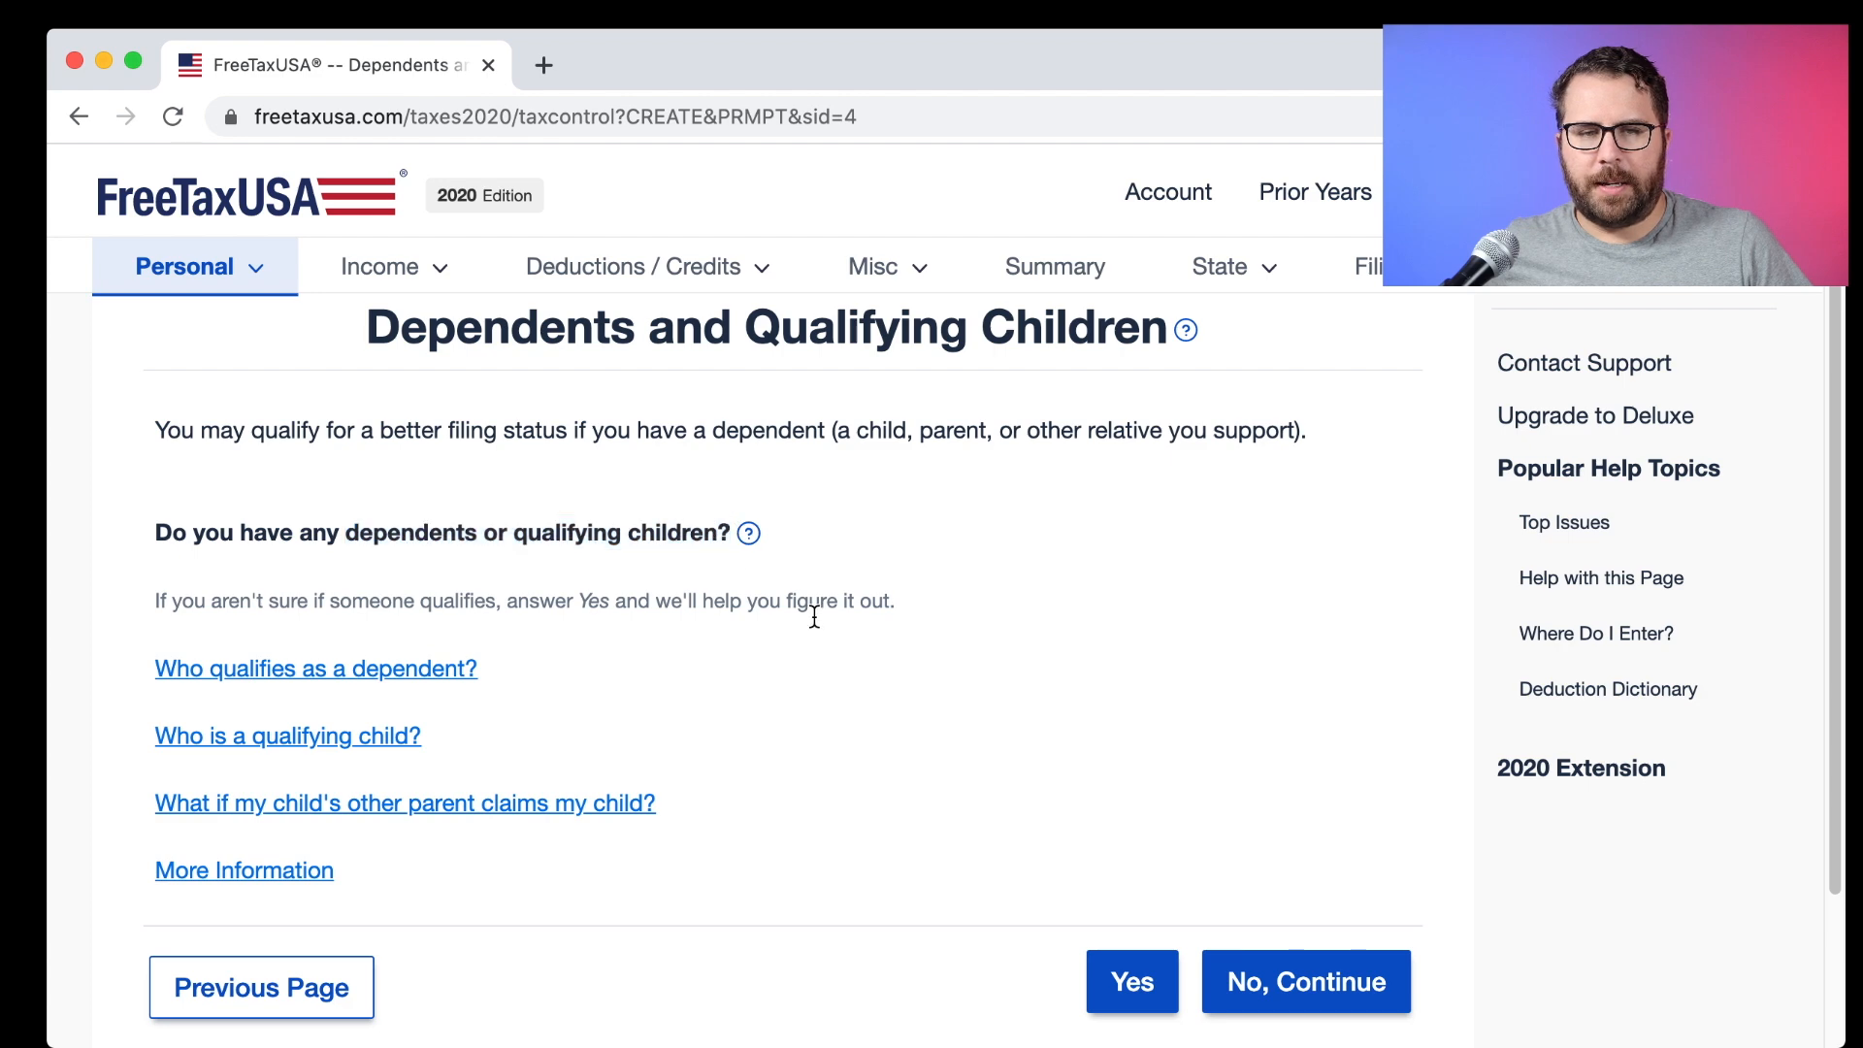
{"action": "left_click", "coordinate": [1136, 978]}
{"action": "scroll", "coordinate": [789, 691], "scroll_direction": "down", "scroll_amount": 3}
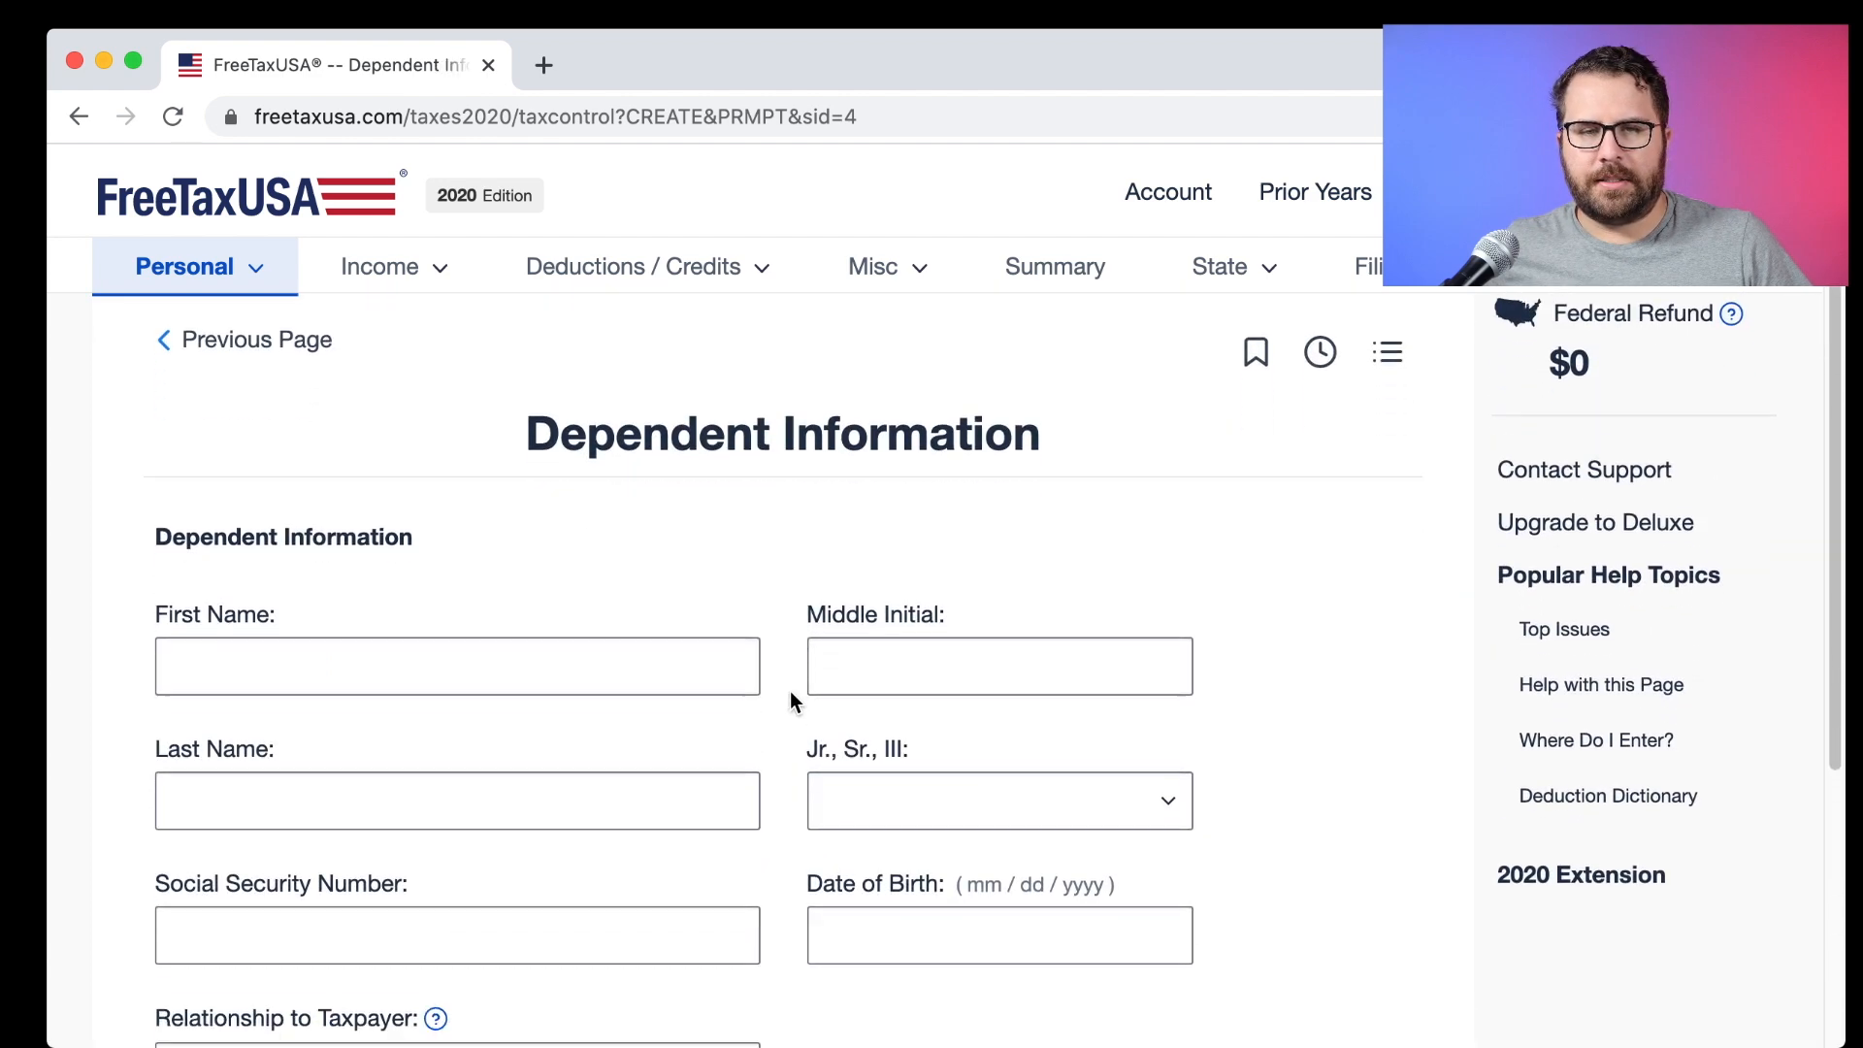
Enter the dependent's name, Social Security number, birth date 01/01/2011 and relationship DAUGHTER.
{"action": "left_click", "coordinate": [475, 586]}
{"action": "key", "text": "Tab"}
{"action": "key", "text": "Tab"}
{"action": "key", "text": "Tab"}
{"action": "key", "text": "Tab"}
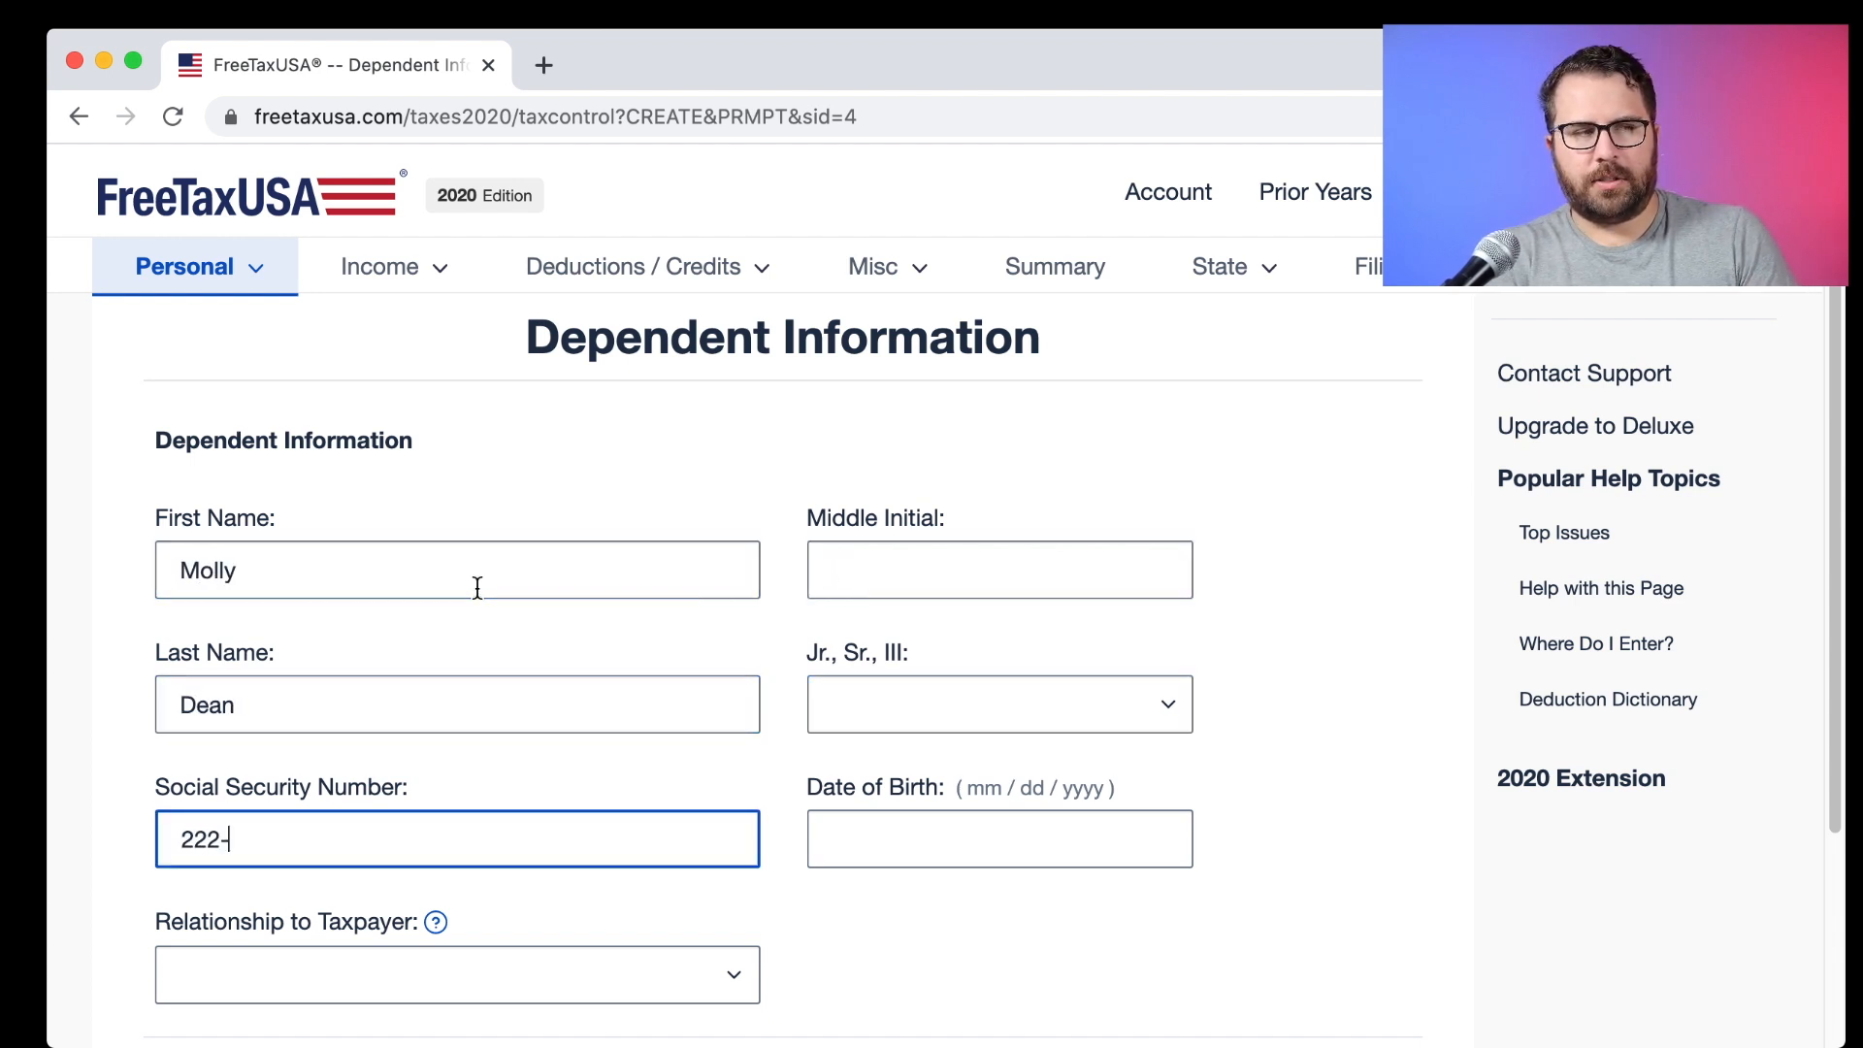
{"action": "key", "text": "Tab"}
{"action": "type", "text": "01/"}
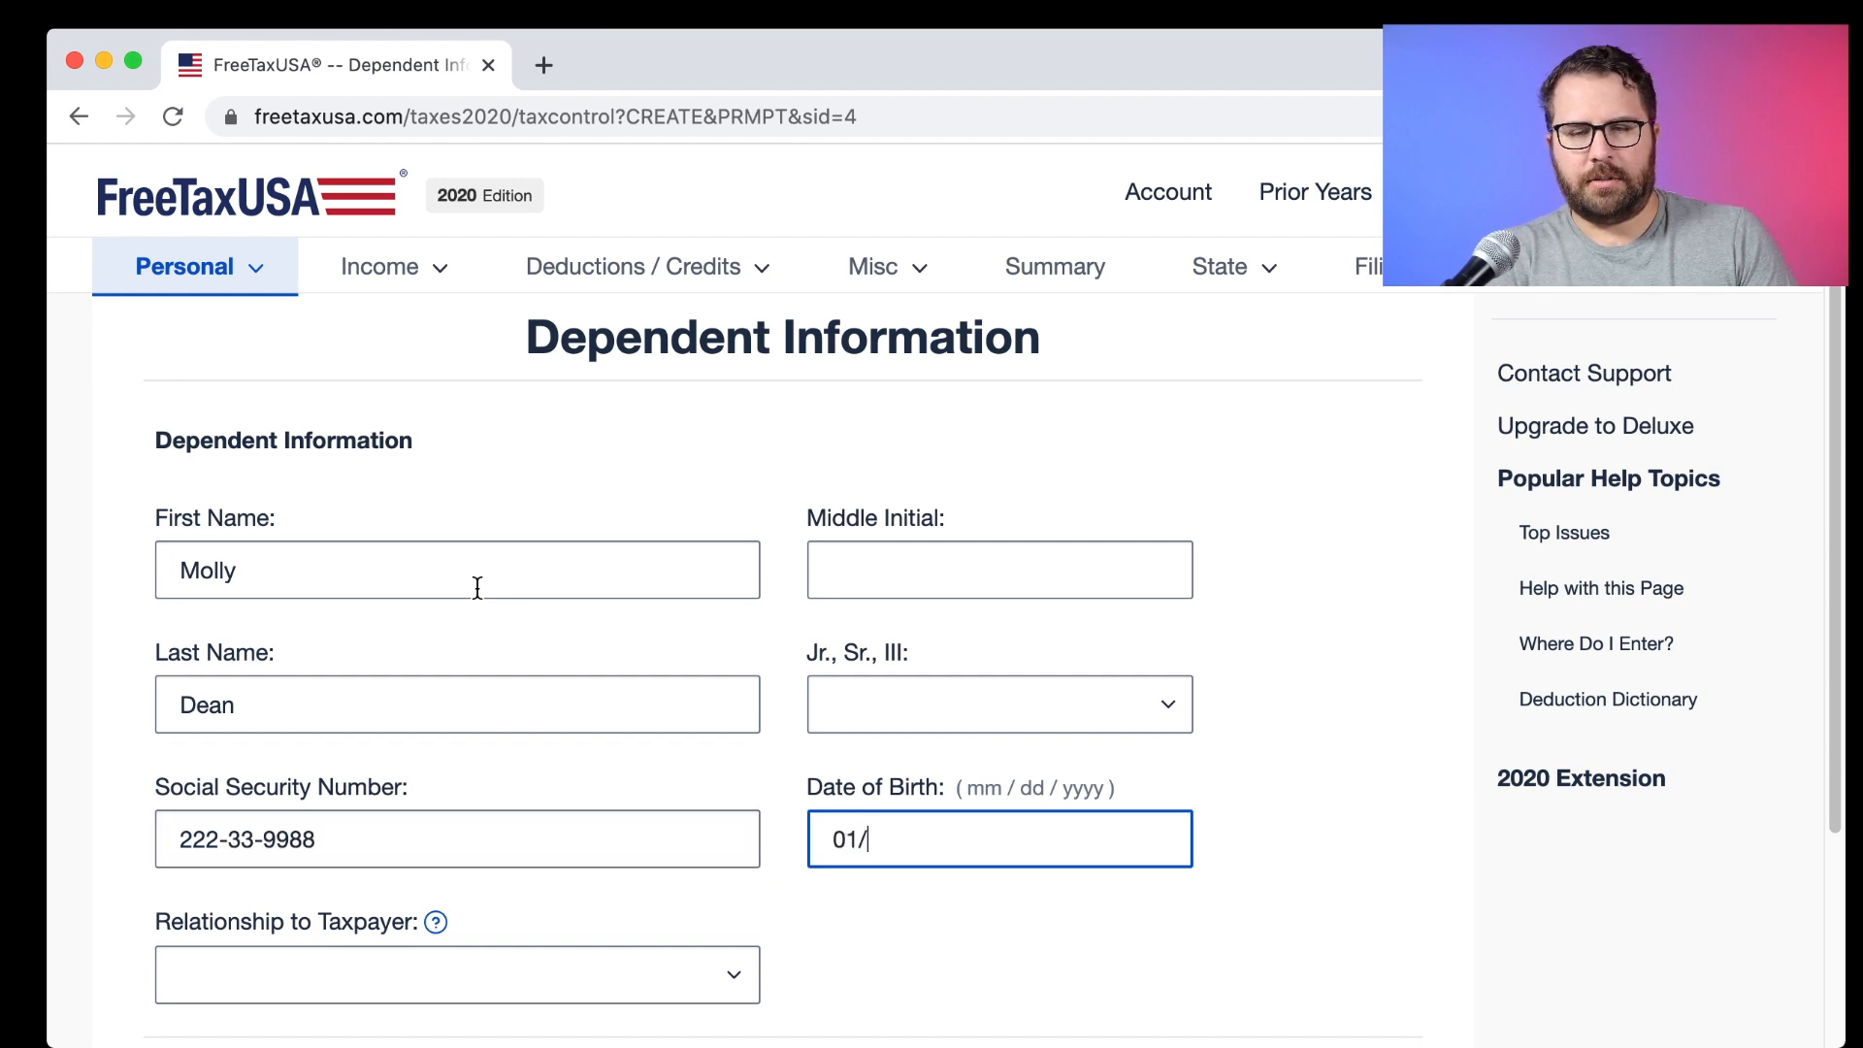
{"action": "type", "text": "01/"}
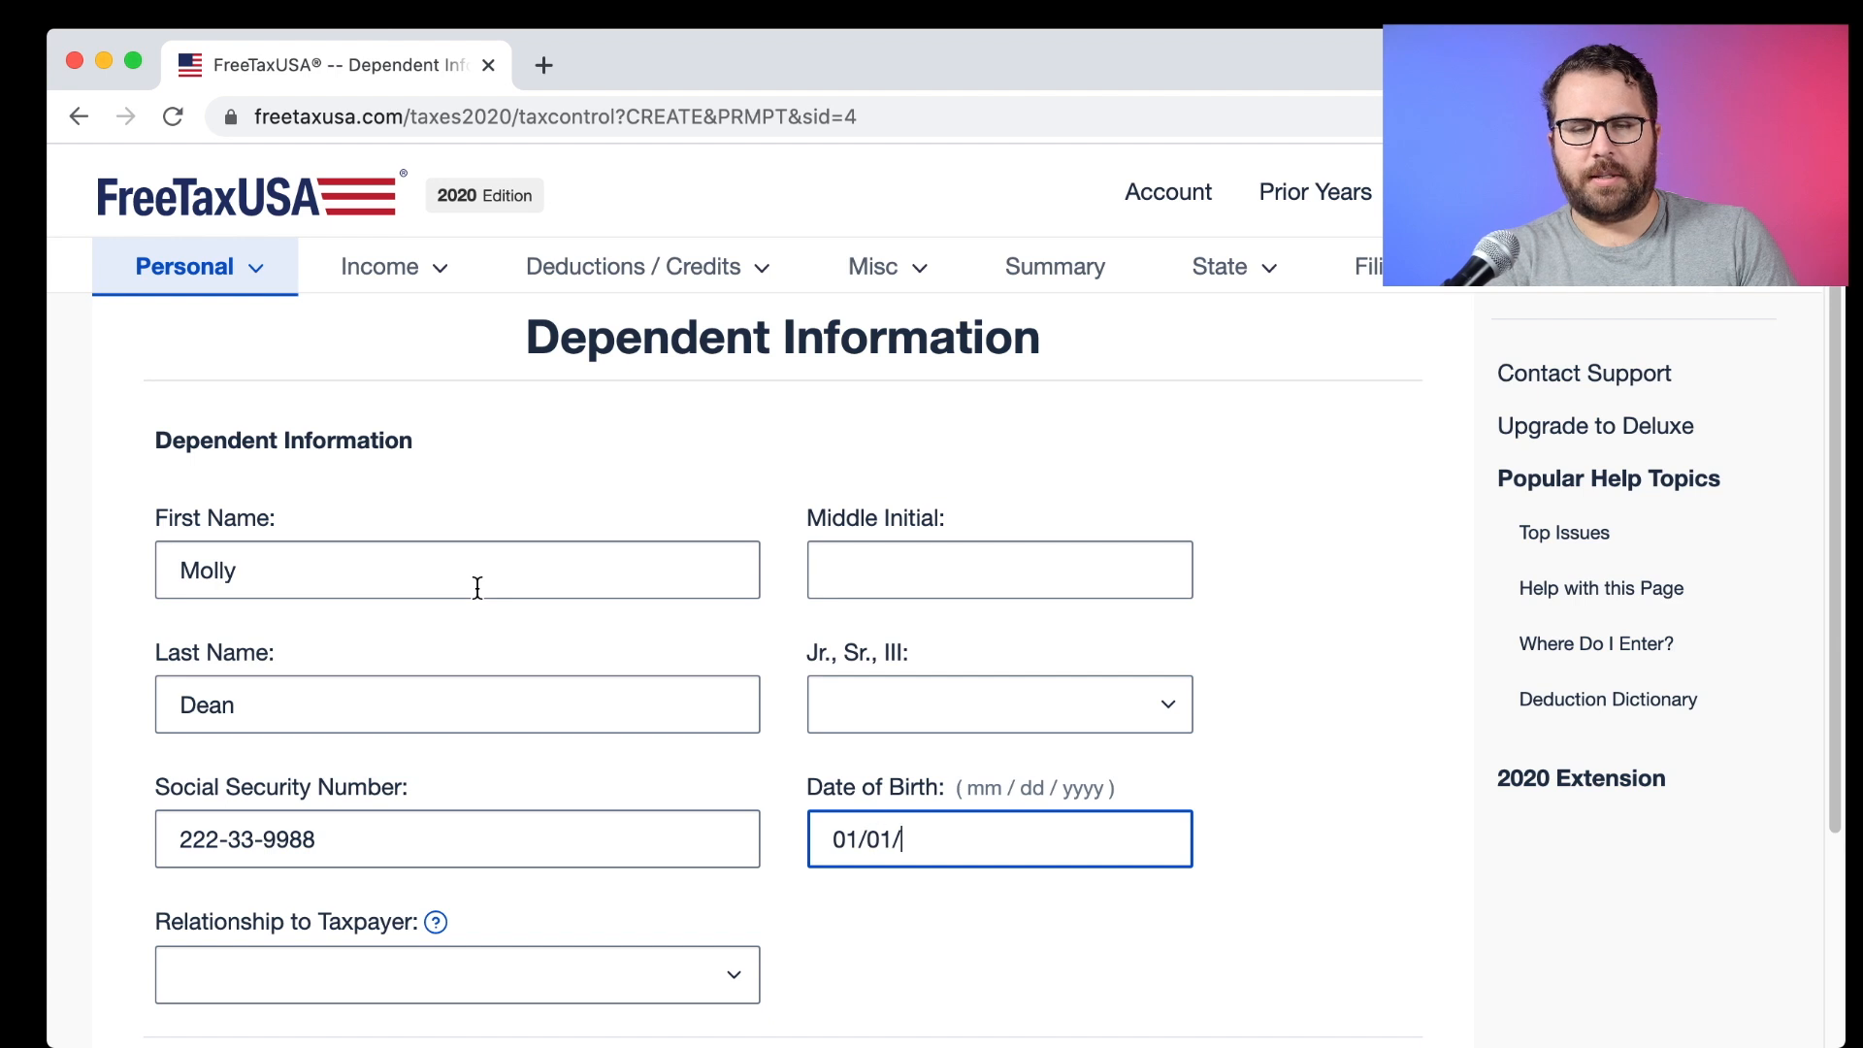
{"action": "type", "text": "2011"}
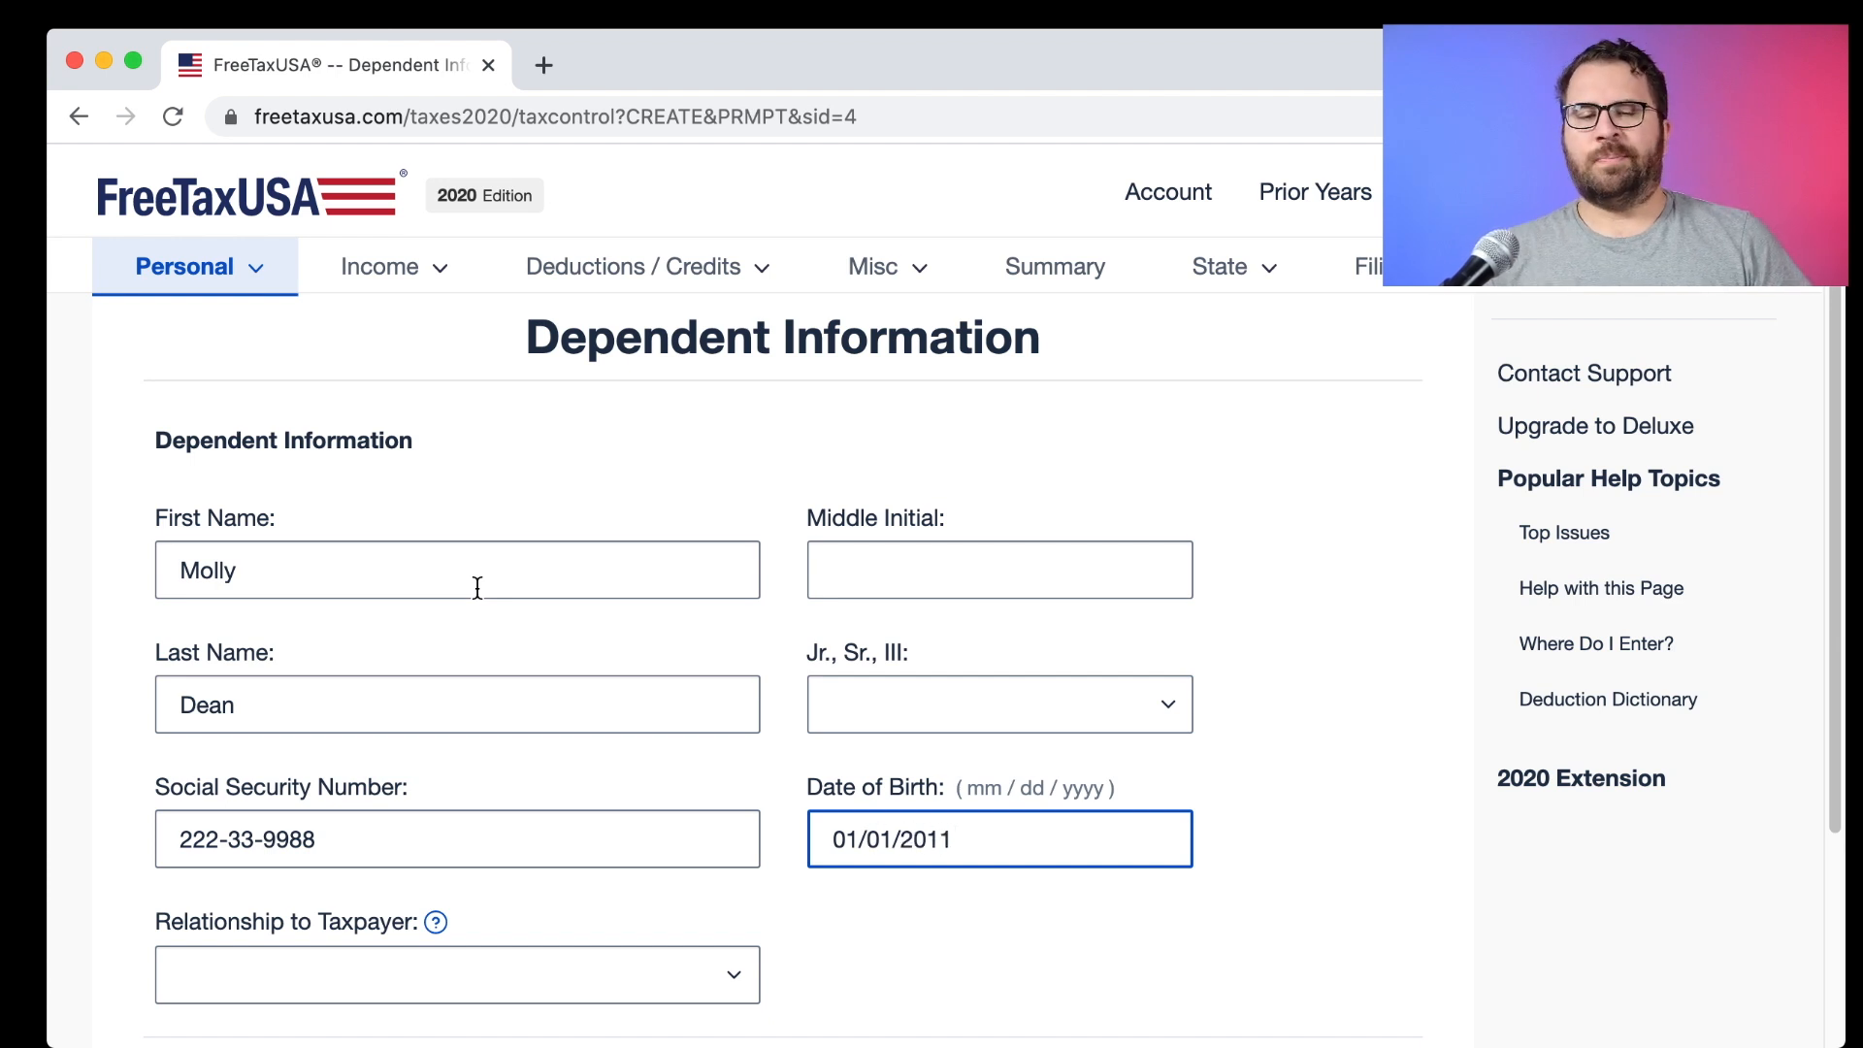
{"action": "scroll", "coordinate": [470, 679], "scroll_direction": "down", "scroll_amount": 2}
{"action": "left_click", "coordinate": [467, 767]}
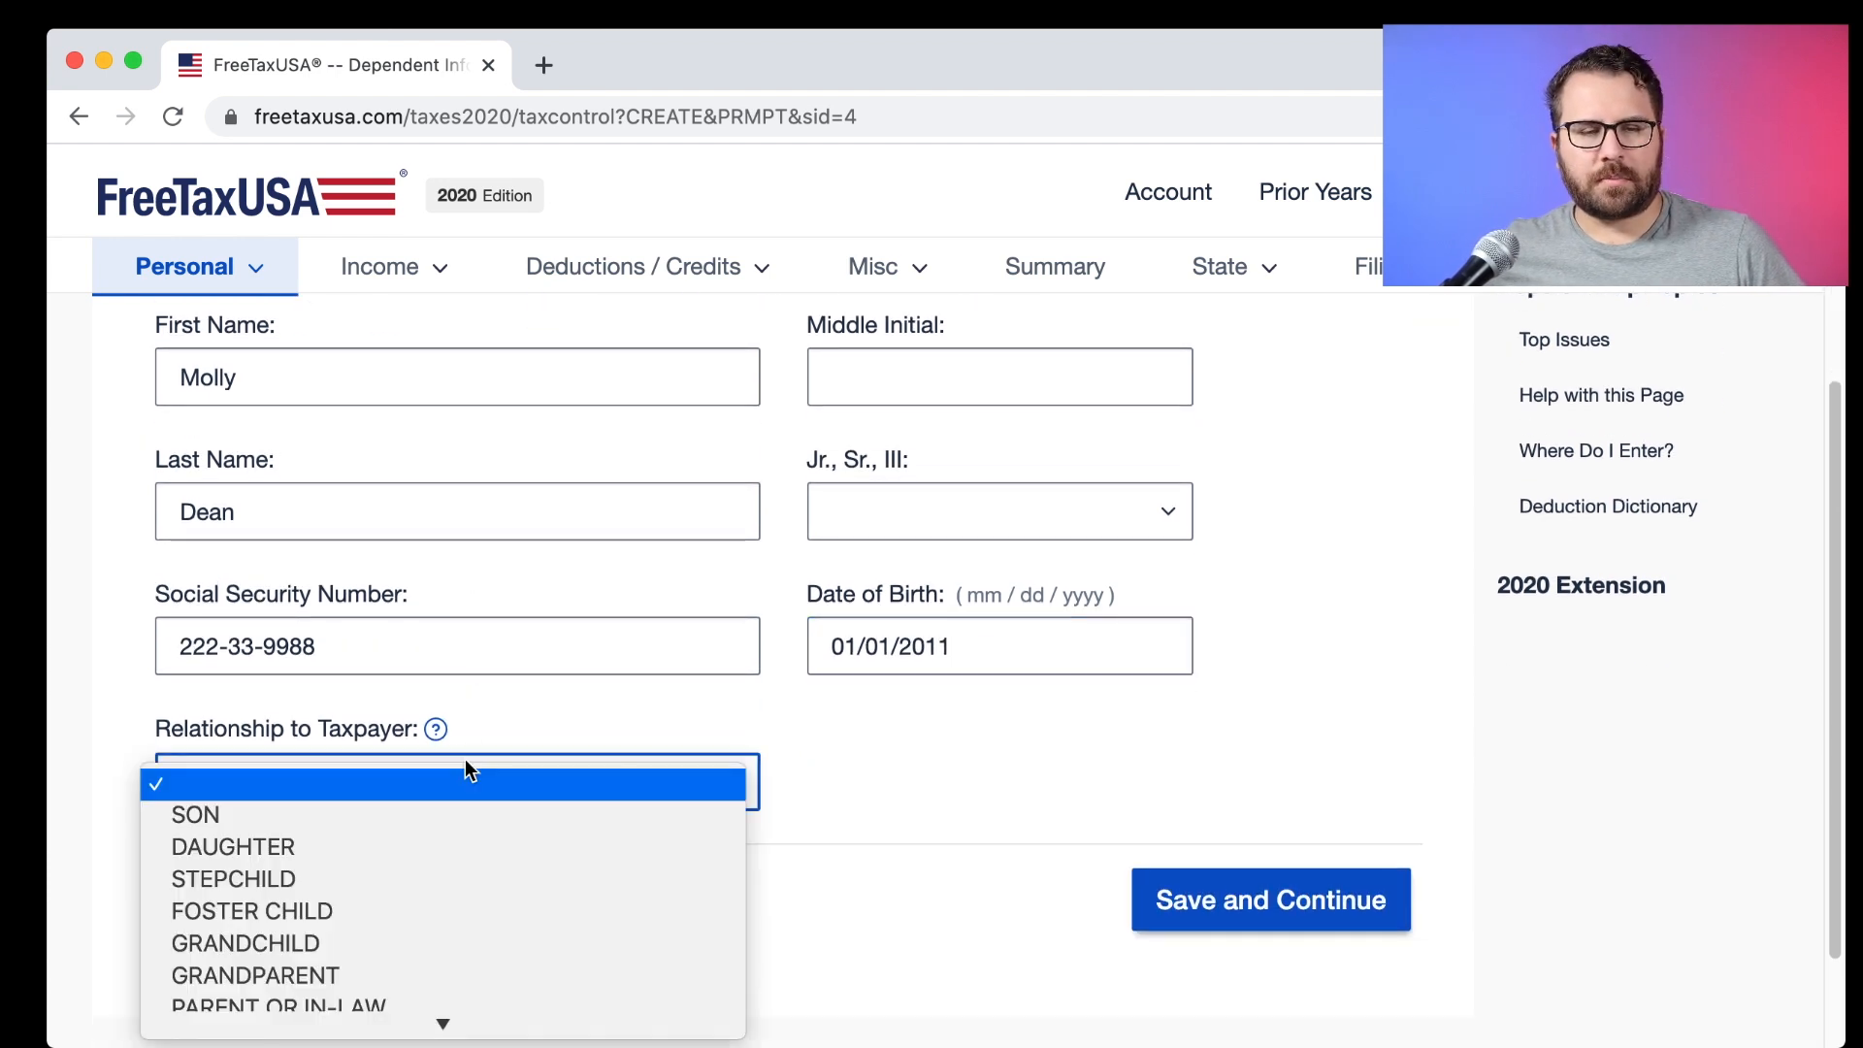
{"action": "left_click", "coordinate": [376, 836]}
Save the dependent details and the residency and citizenship answers.
{"action": "left_click", "coordinate": [1150, 883]}
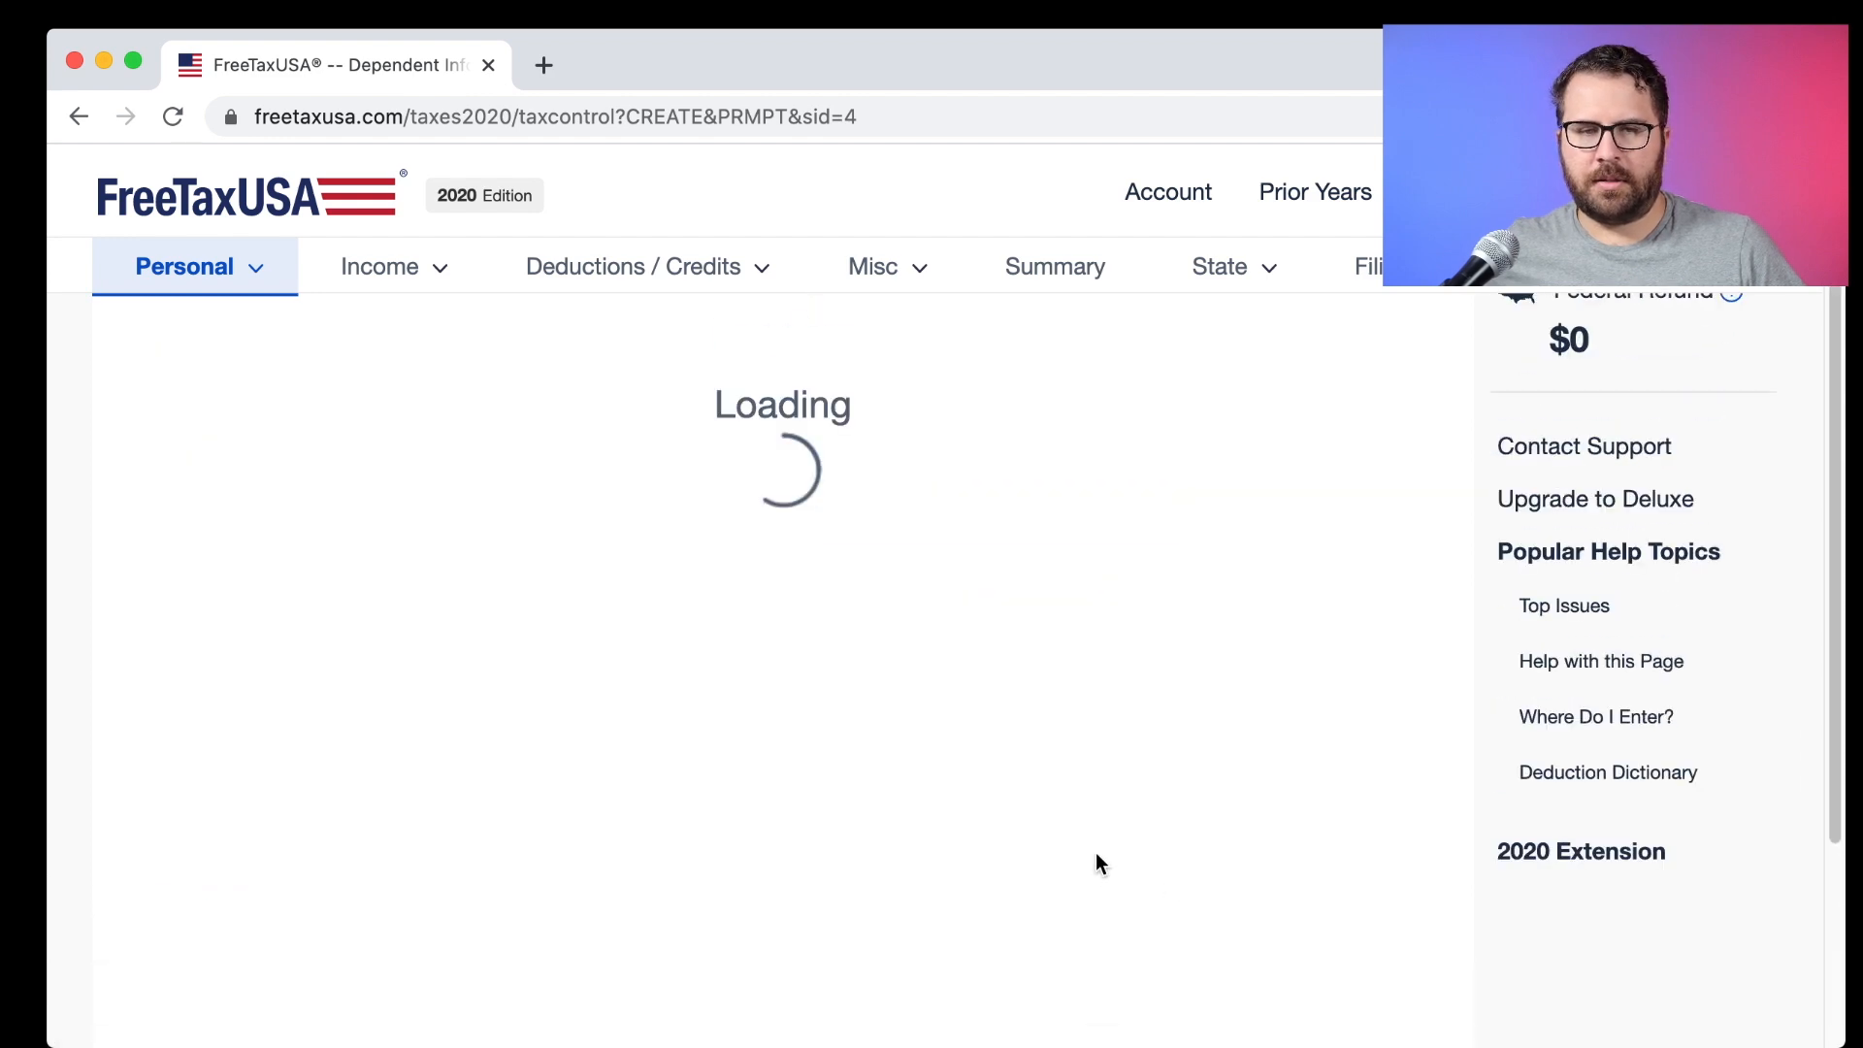
{"action": "scroll", "coordinate": [792, 718], "scroll_direction": "down", "scroll_amount": 1}
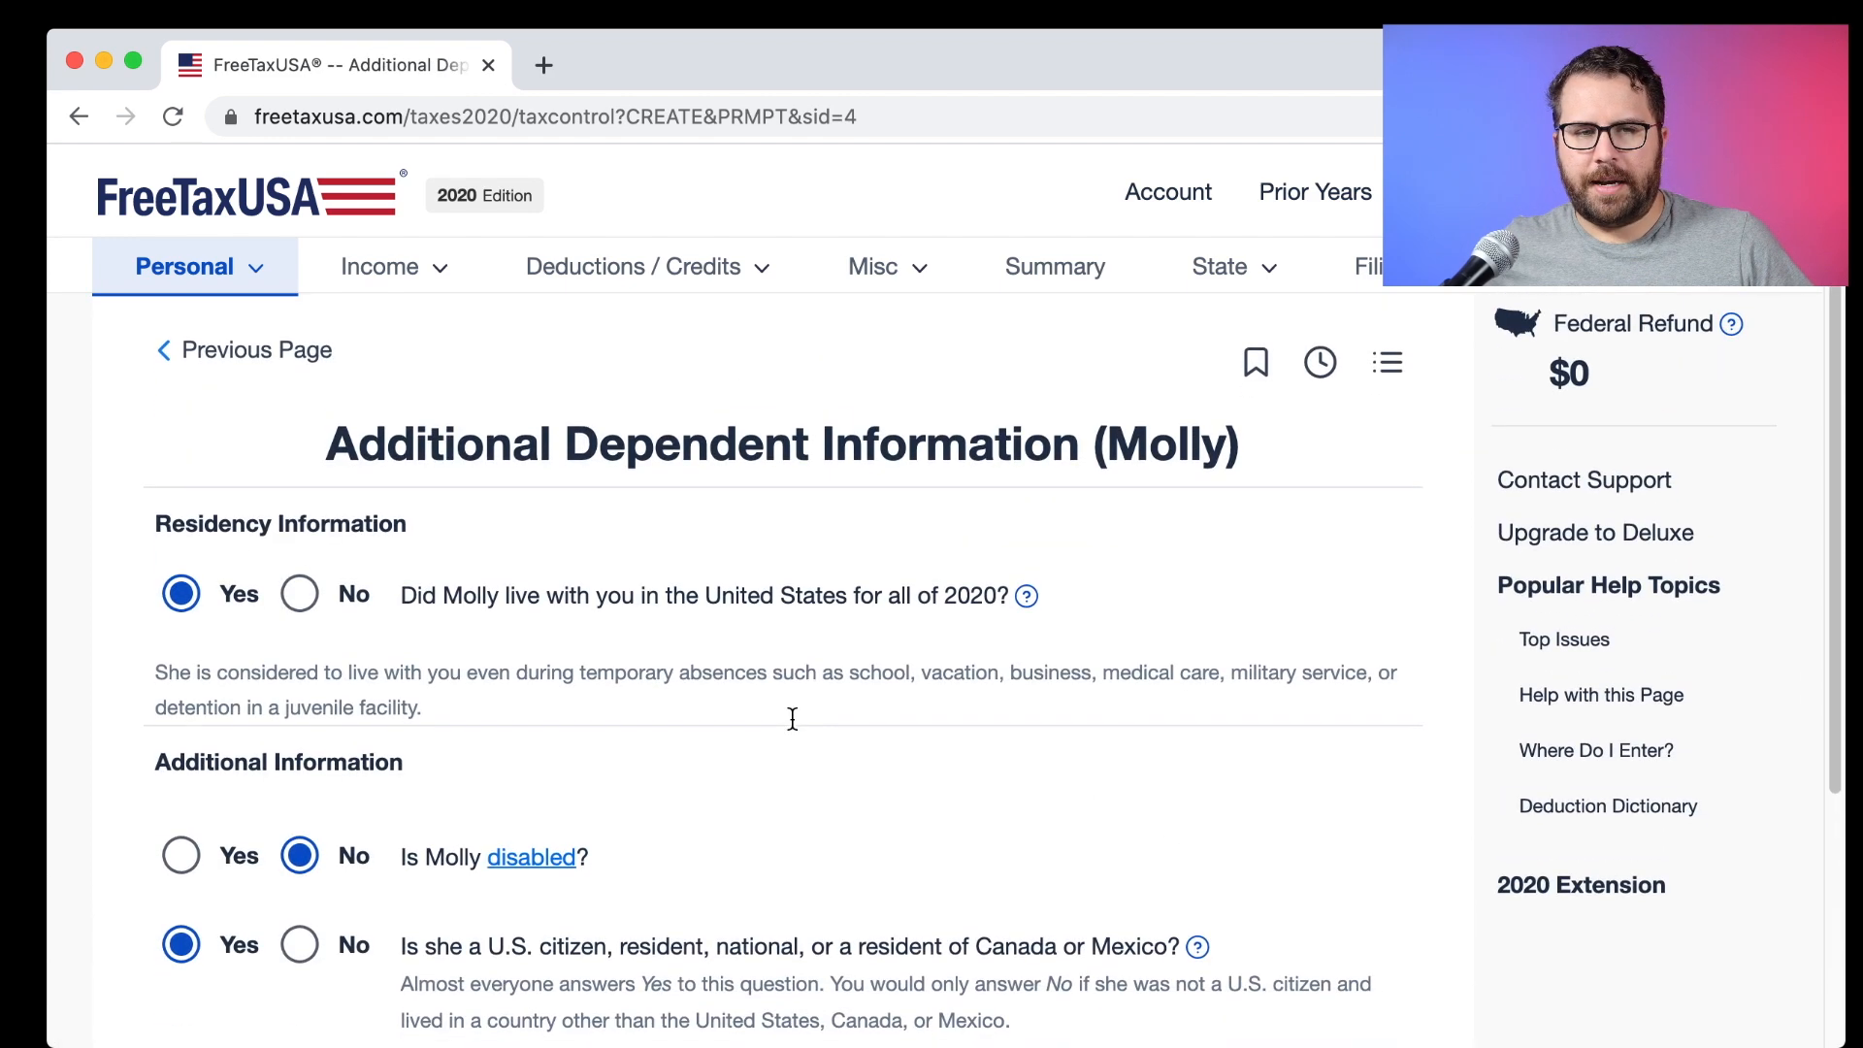
{"action": "scroll", "coordinate": [792, 718], "scroll_direction": "down", "scroll_amount": 2}
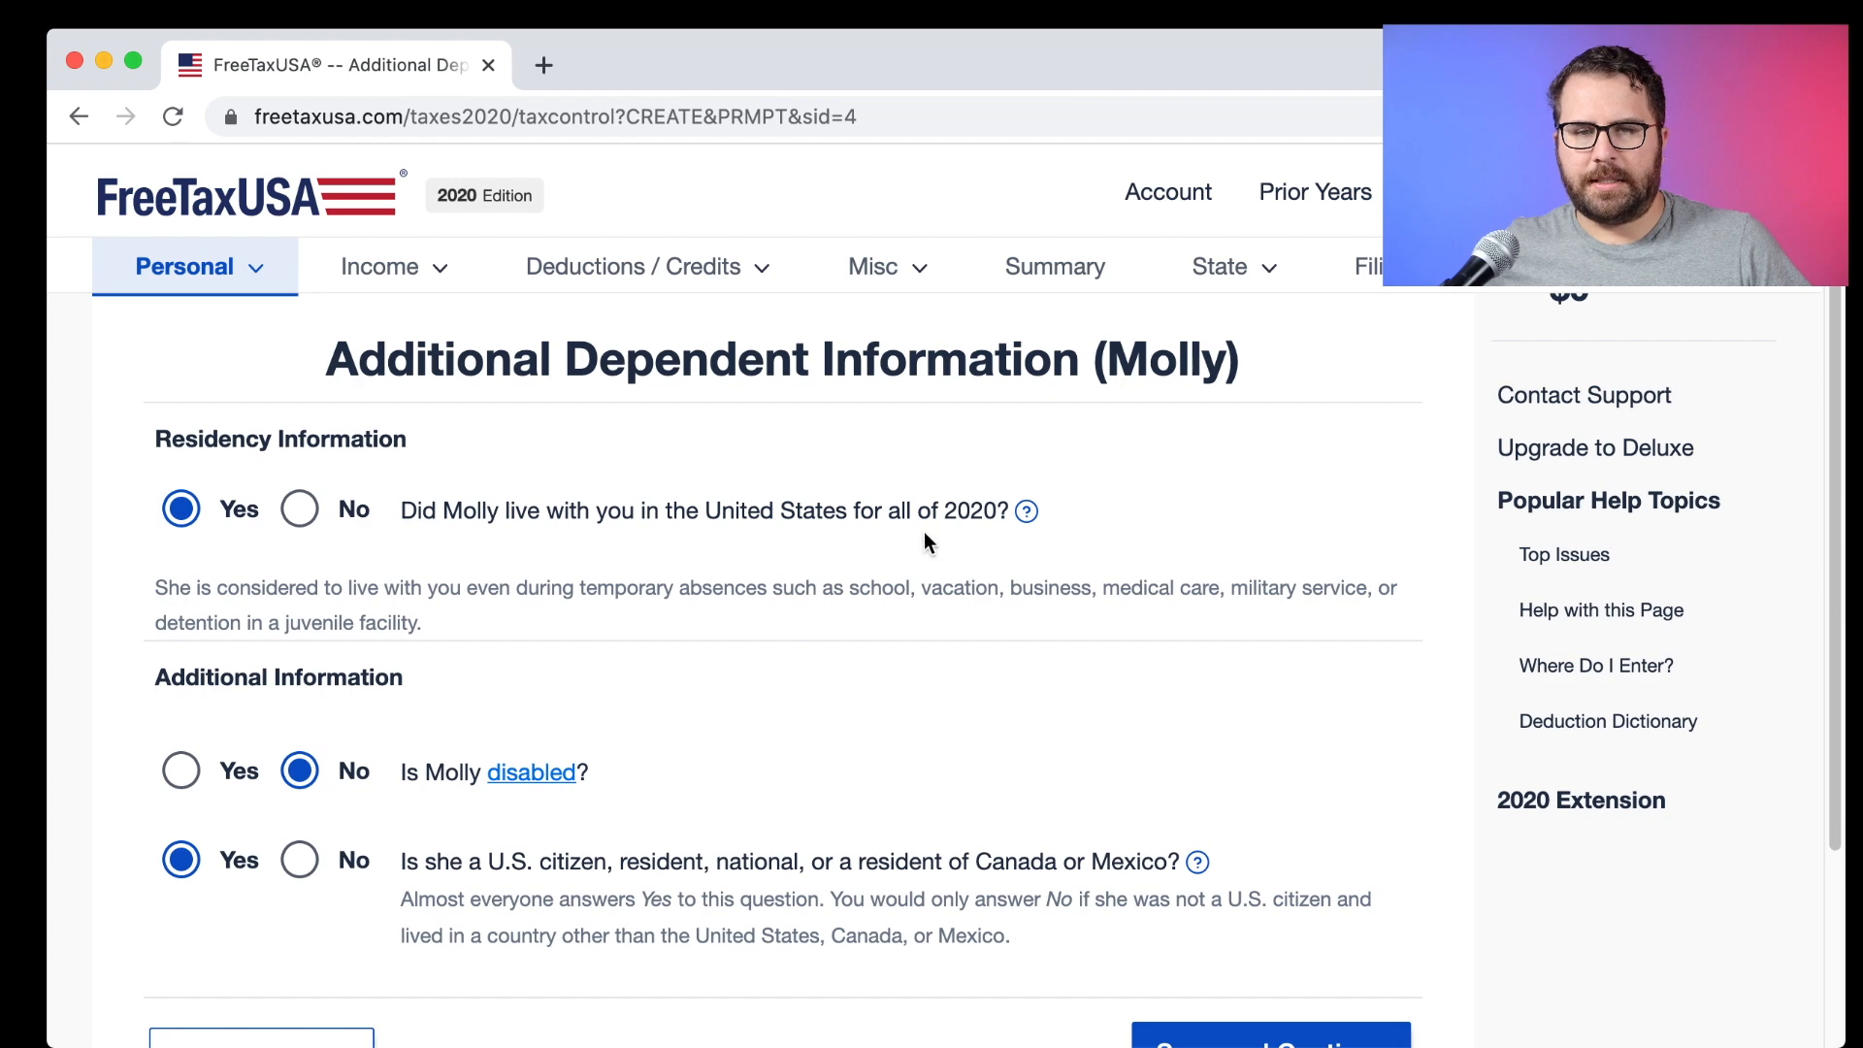
{"action": "left_click", "coordinate": [176, 520]}
{"action": "scroll", "coordinate": [203, 532], "scroll_direction": "down", "scroll_amount": 3}
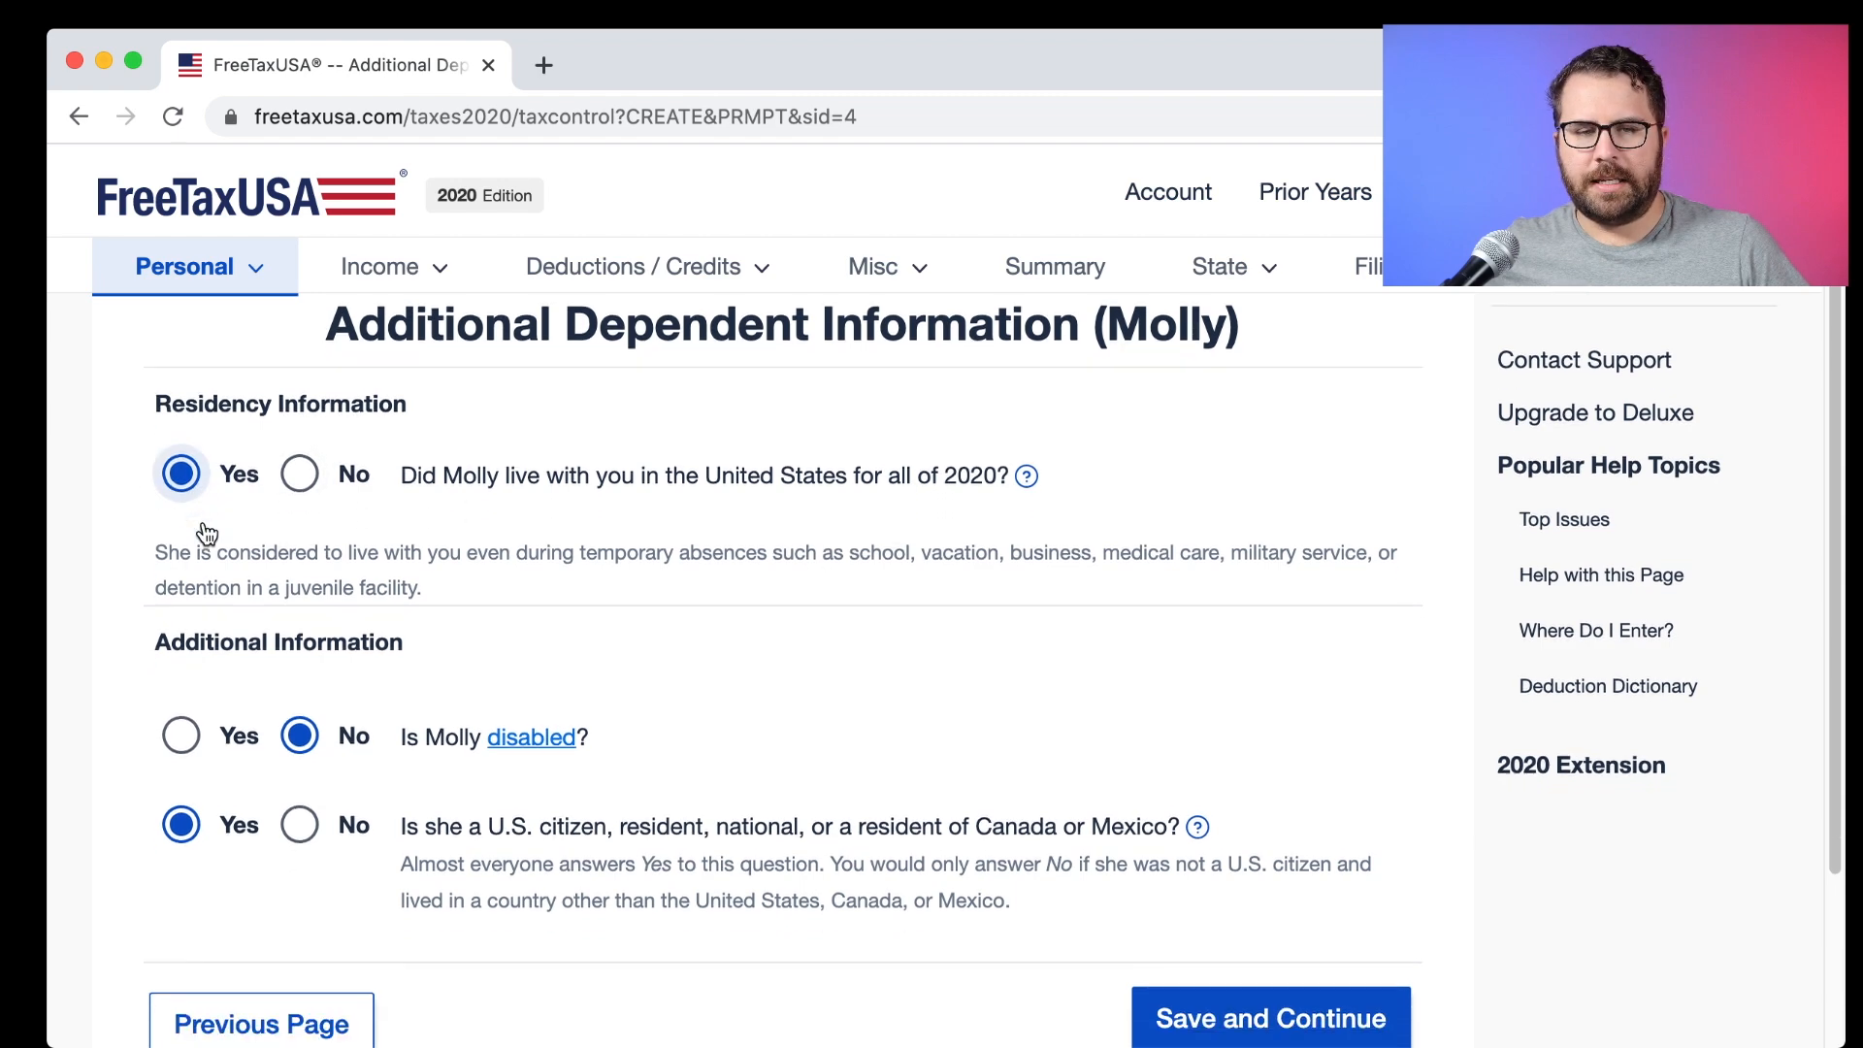
{"action": "scroll", "coordinate": [237, 536], "scroll_direction": "down", "scroll_amount": 1}
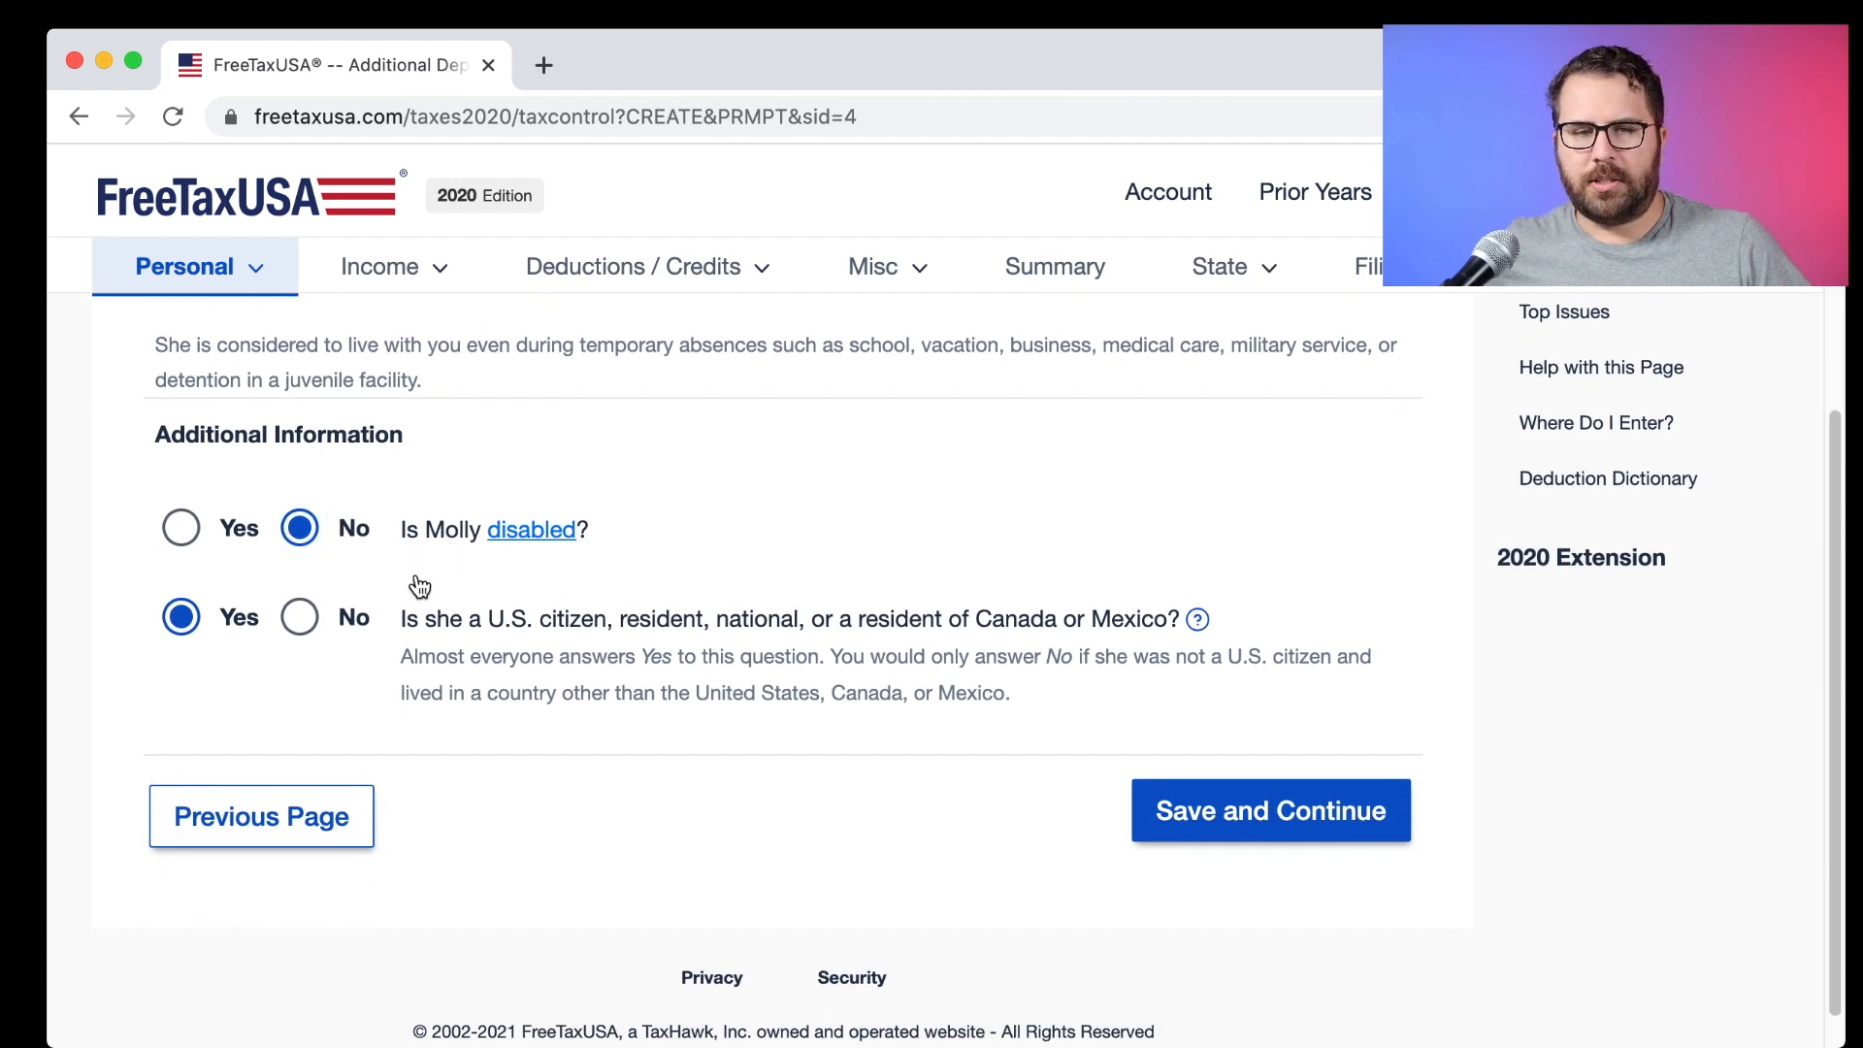
{"action": "left_click", "coordinate": [1193, 813]}
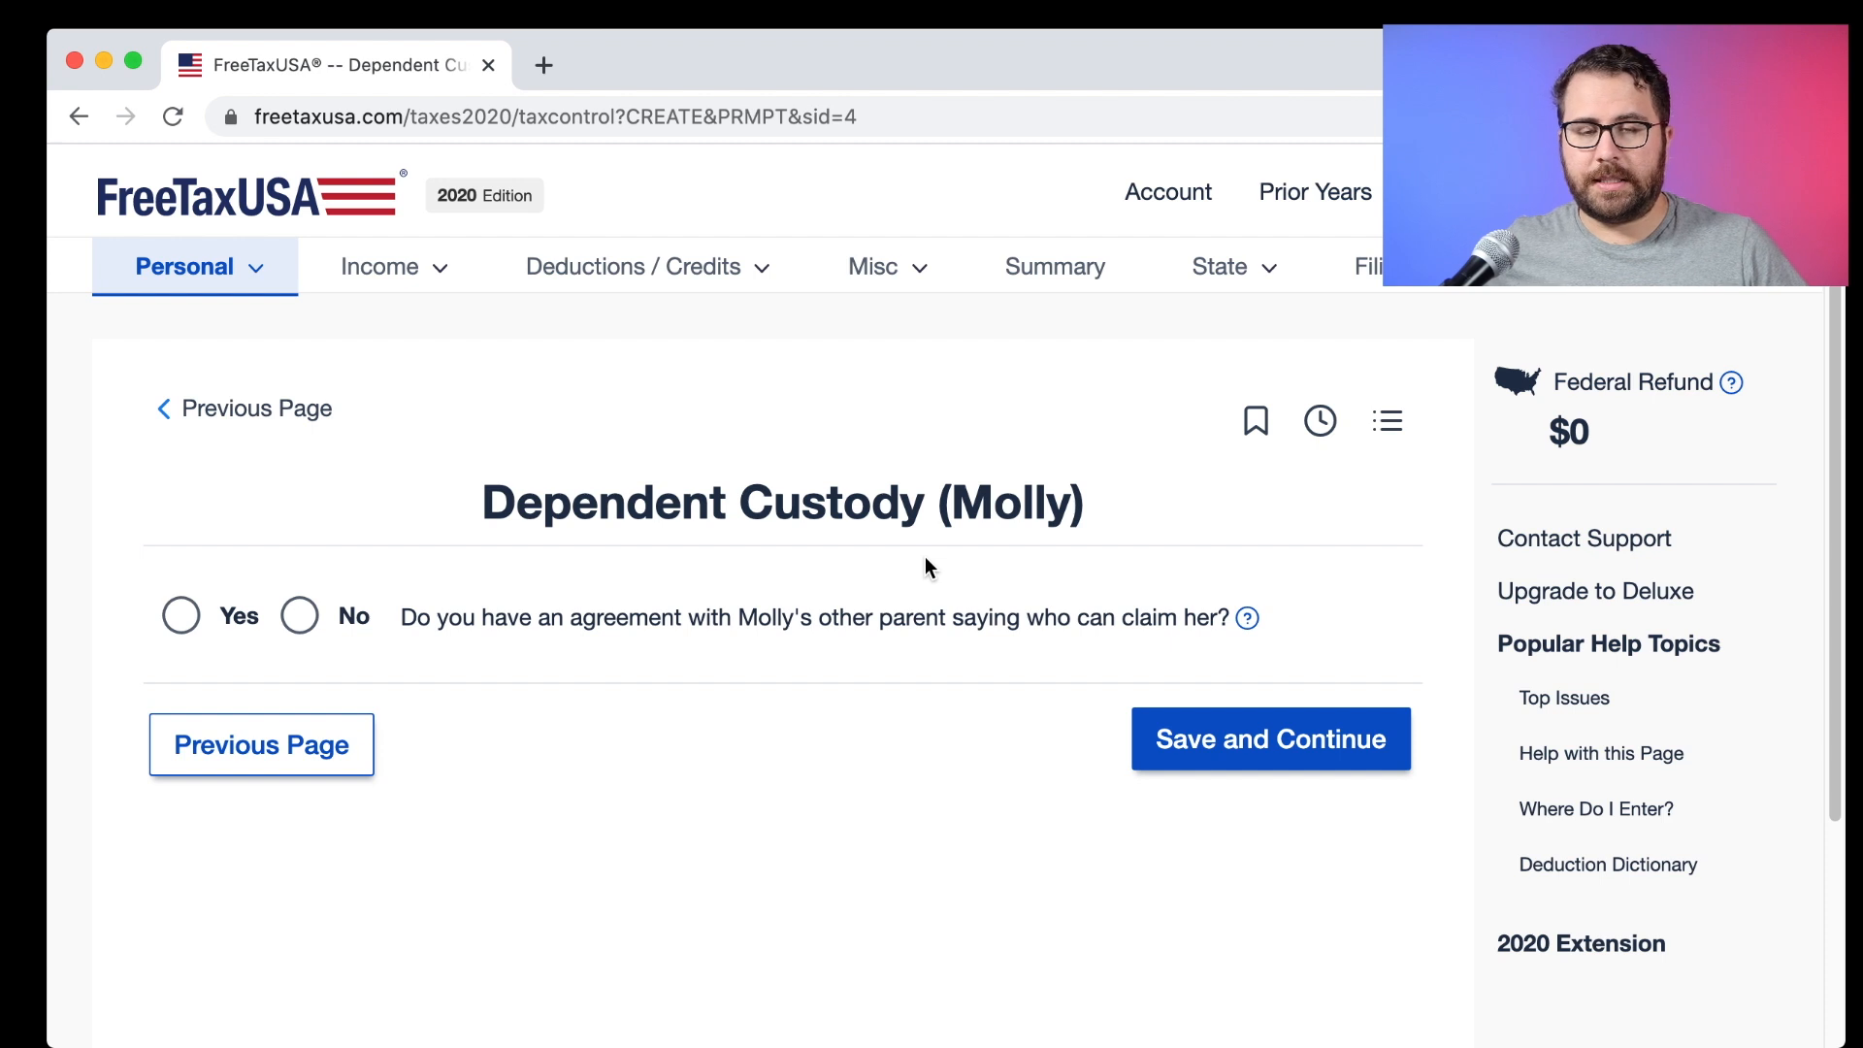
Answer no custody agreement, lived with you most nights, keep the claim, and no other relative.
{"action": "scroll", "coordinate": [923, 556], "scroll_direction": "down", "scroll_amount": 1}
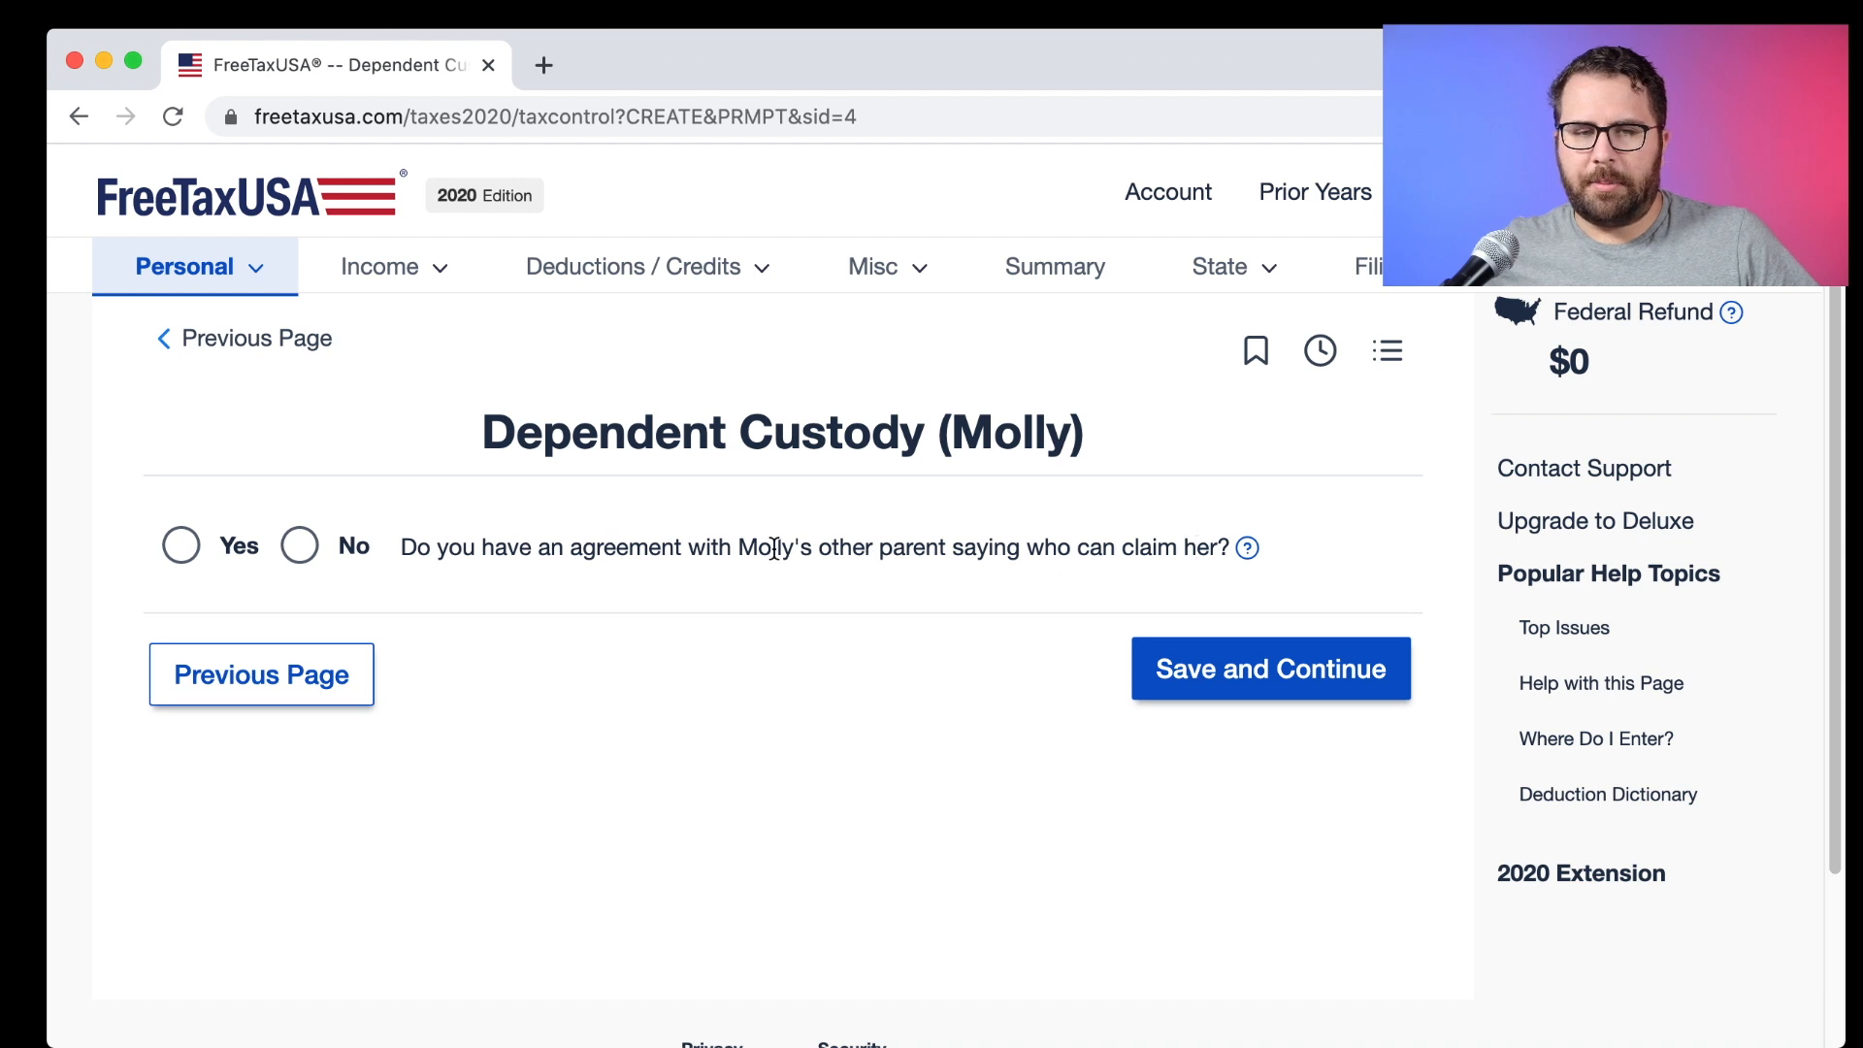
{"action": "left_click", "coordinate": [300, 545]}
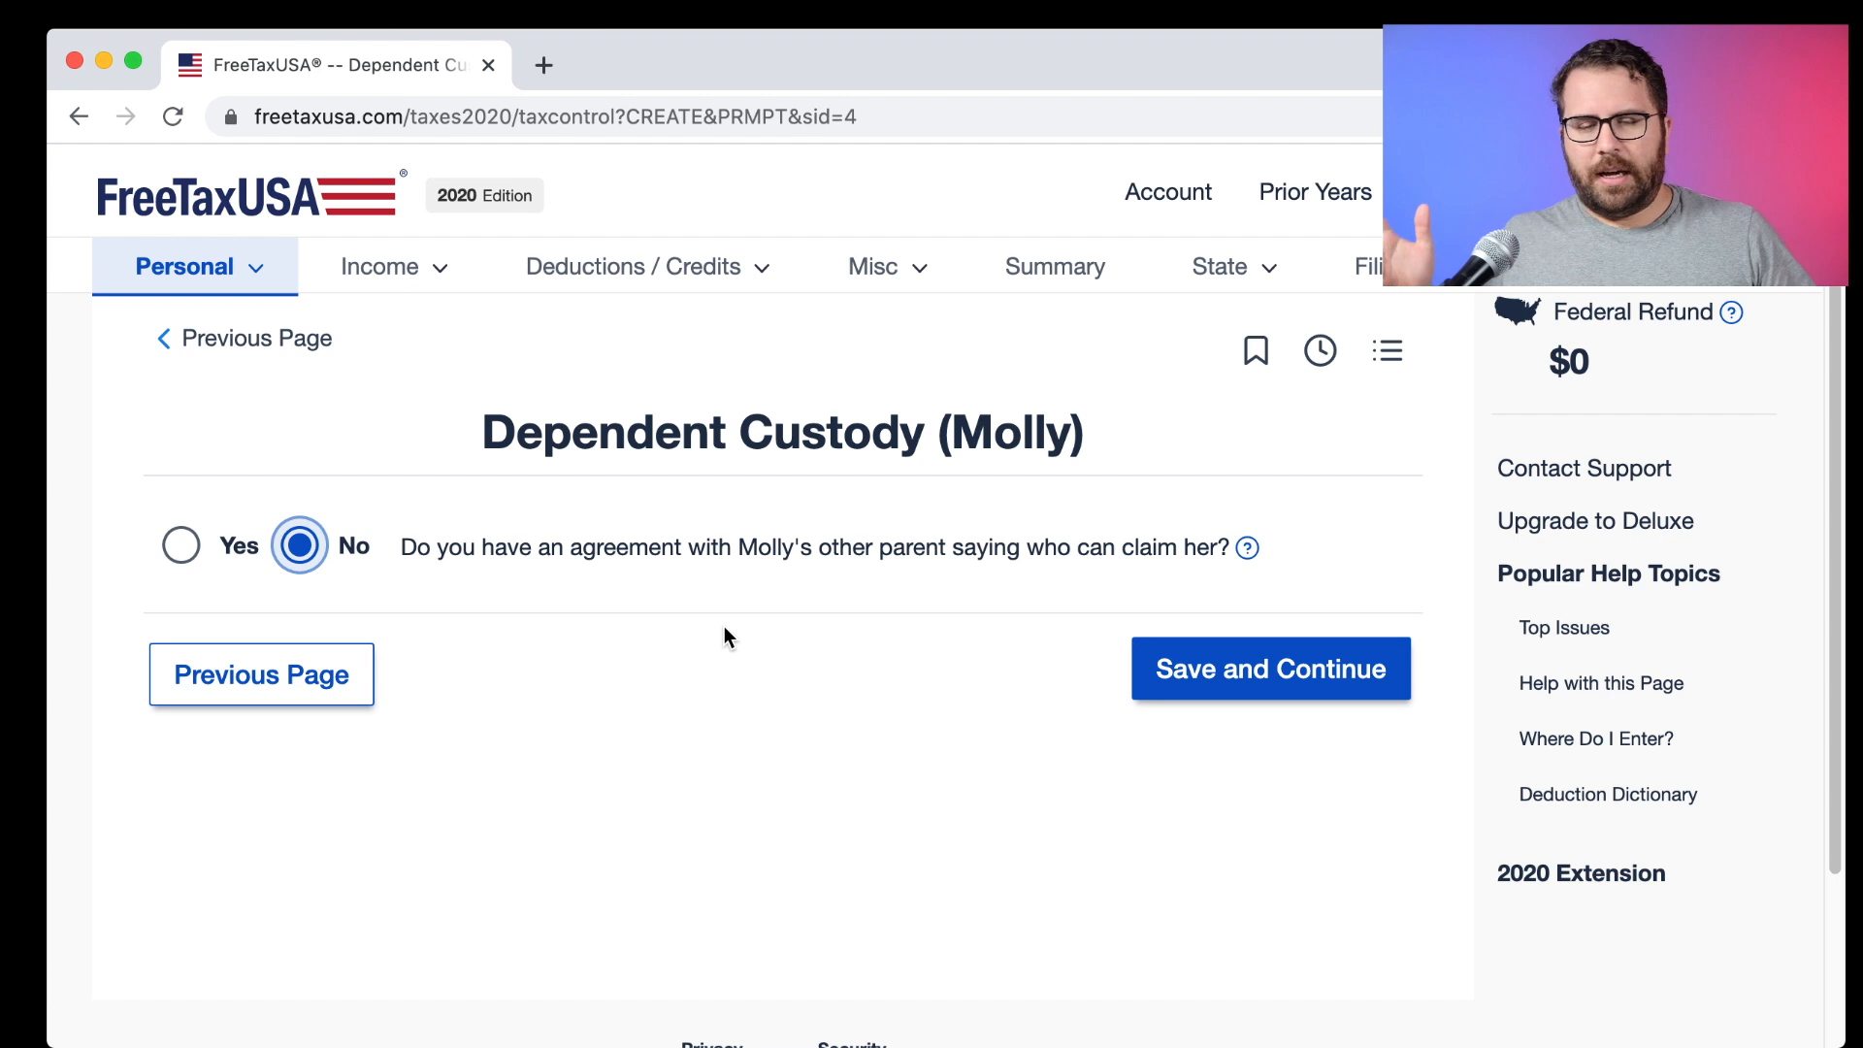
{"action": "left_click", "coordinate": [1196, 655]}
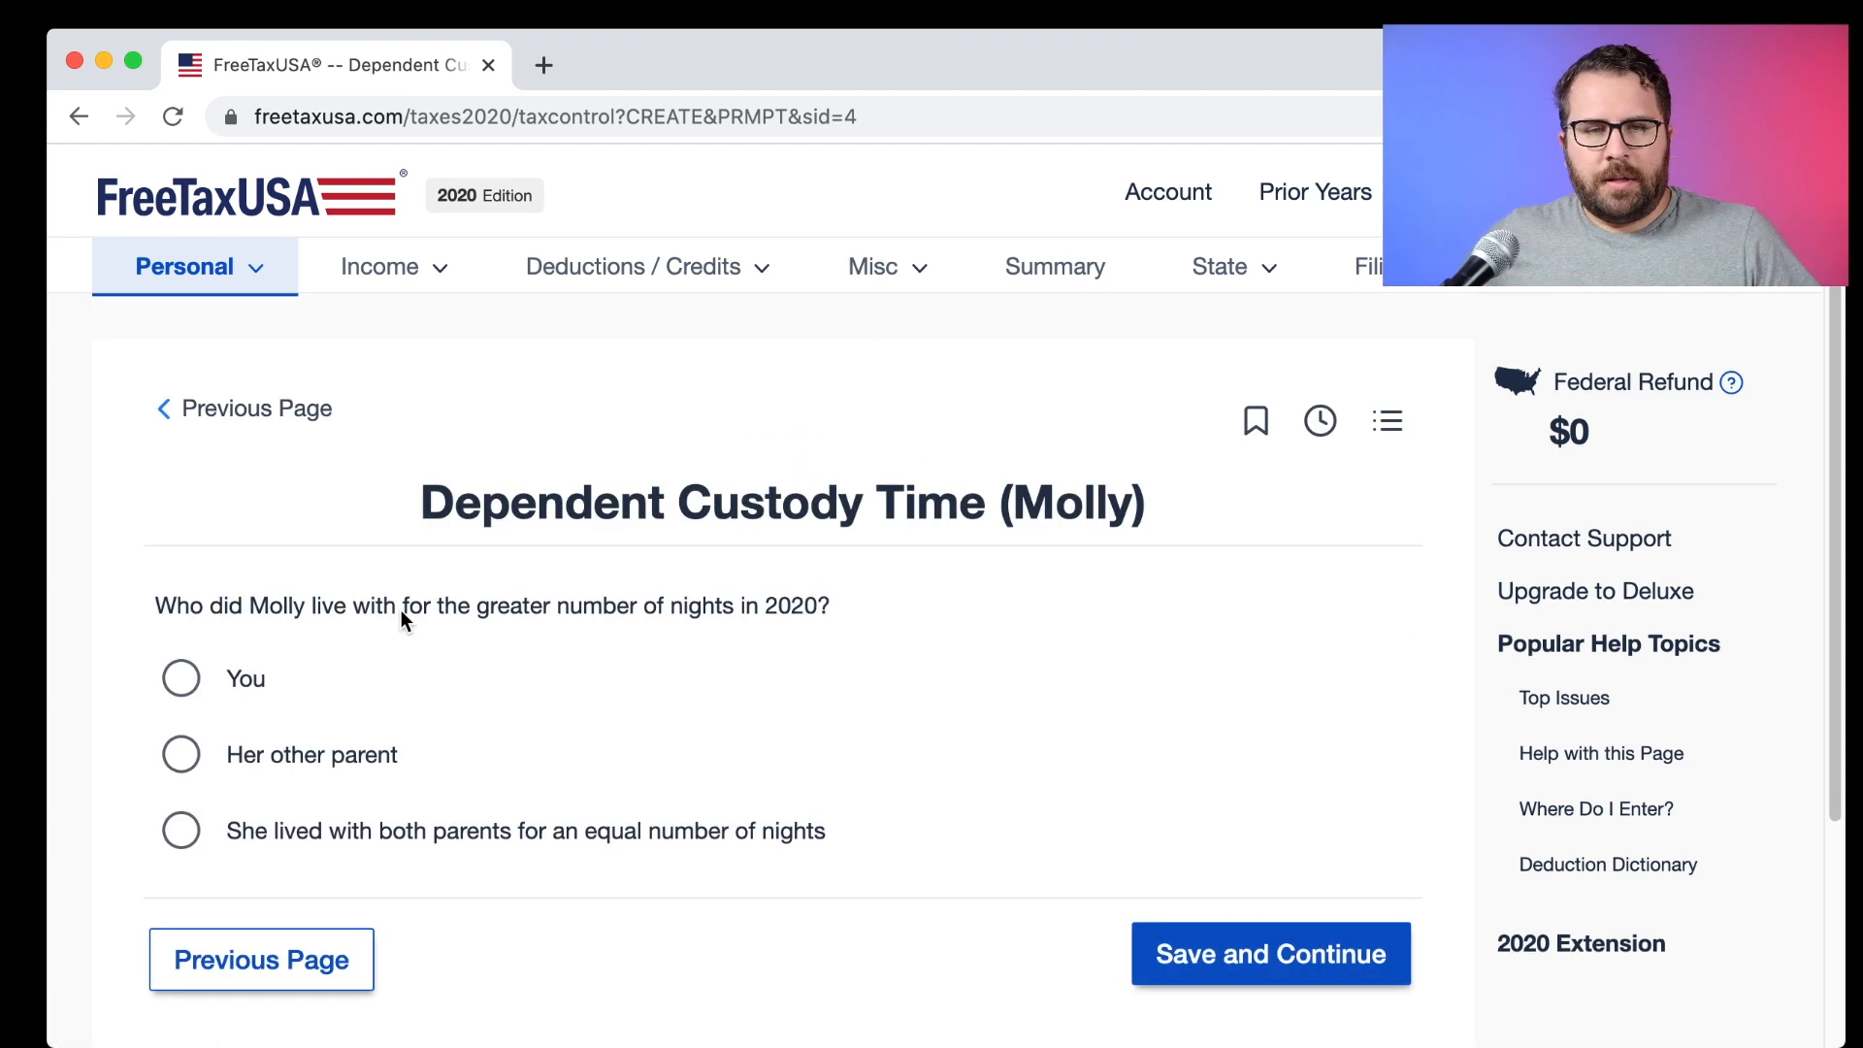
{"action": "scroll", "coordinate": [402, 613], "scroll_direction": "down", "scroll_amount": 3}
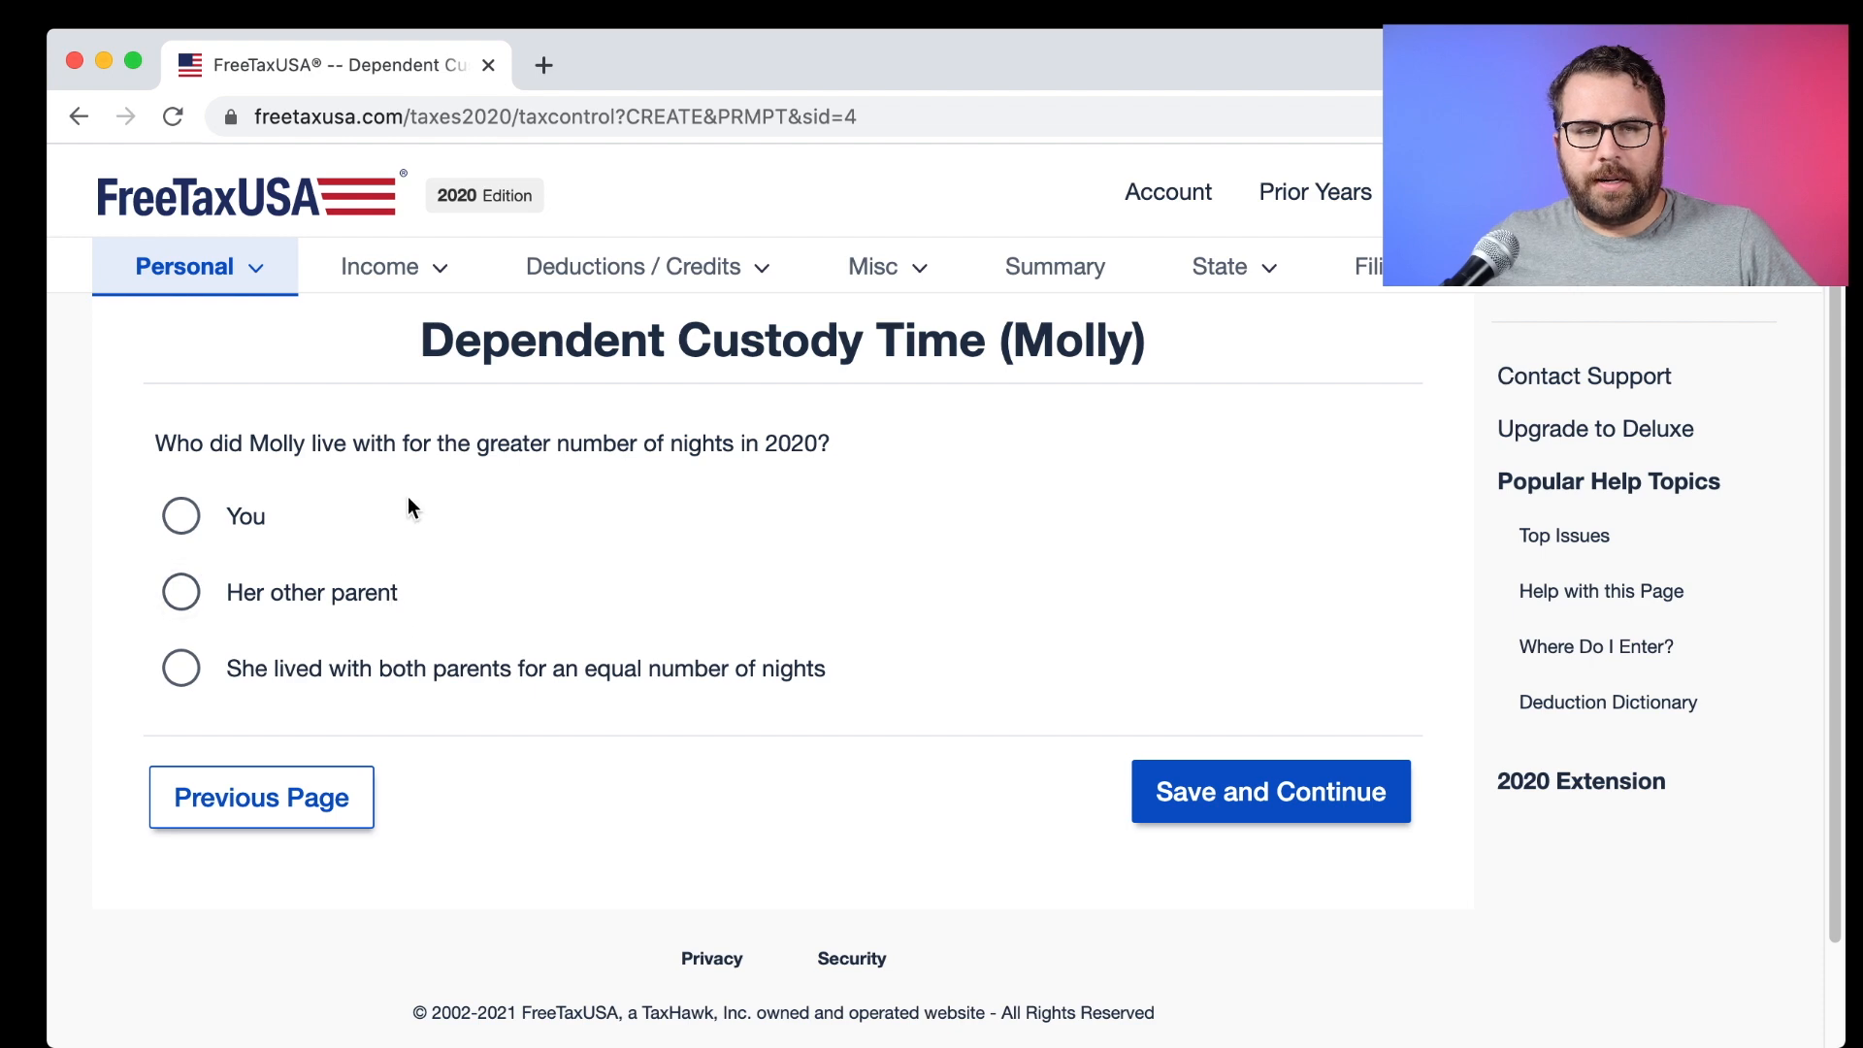
{"action": "left_click", "coordinate": [193, 525]}
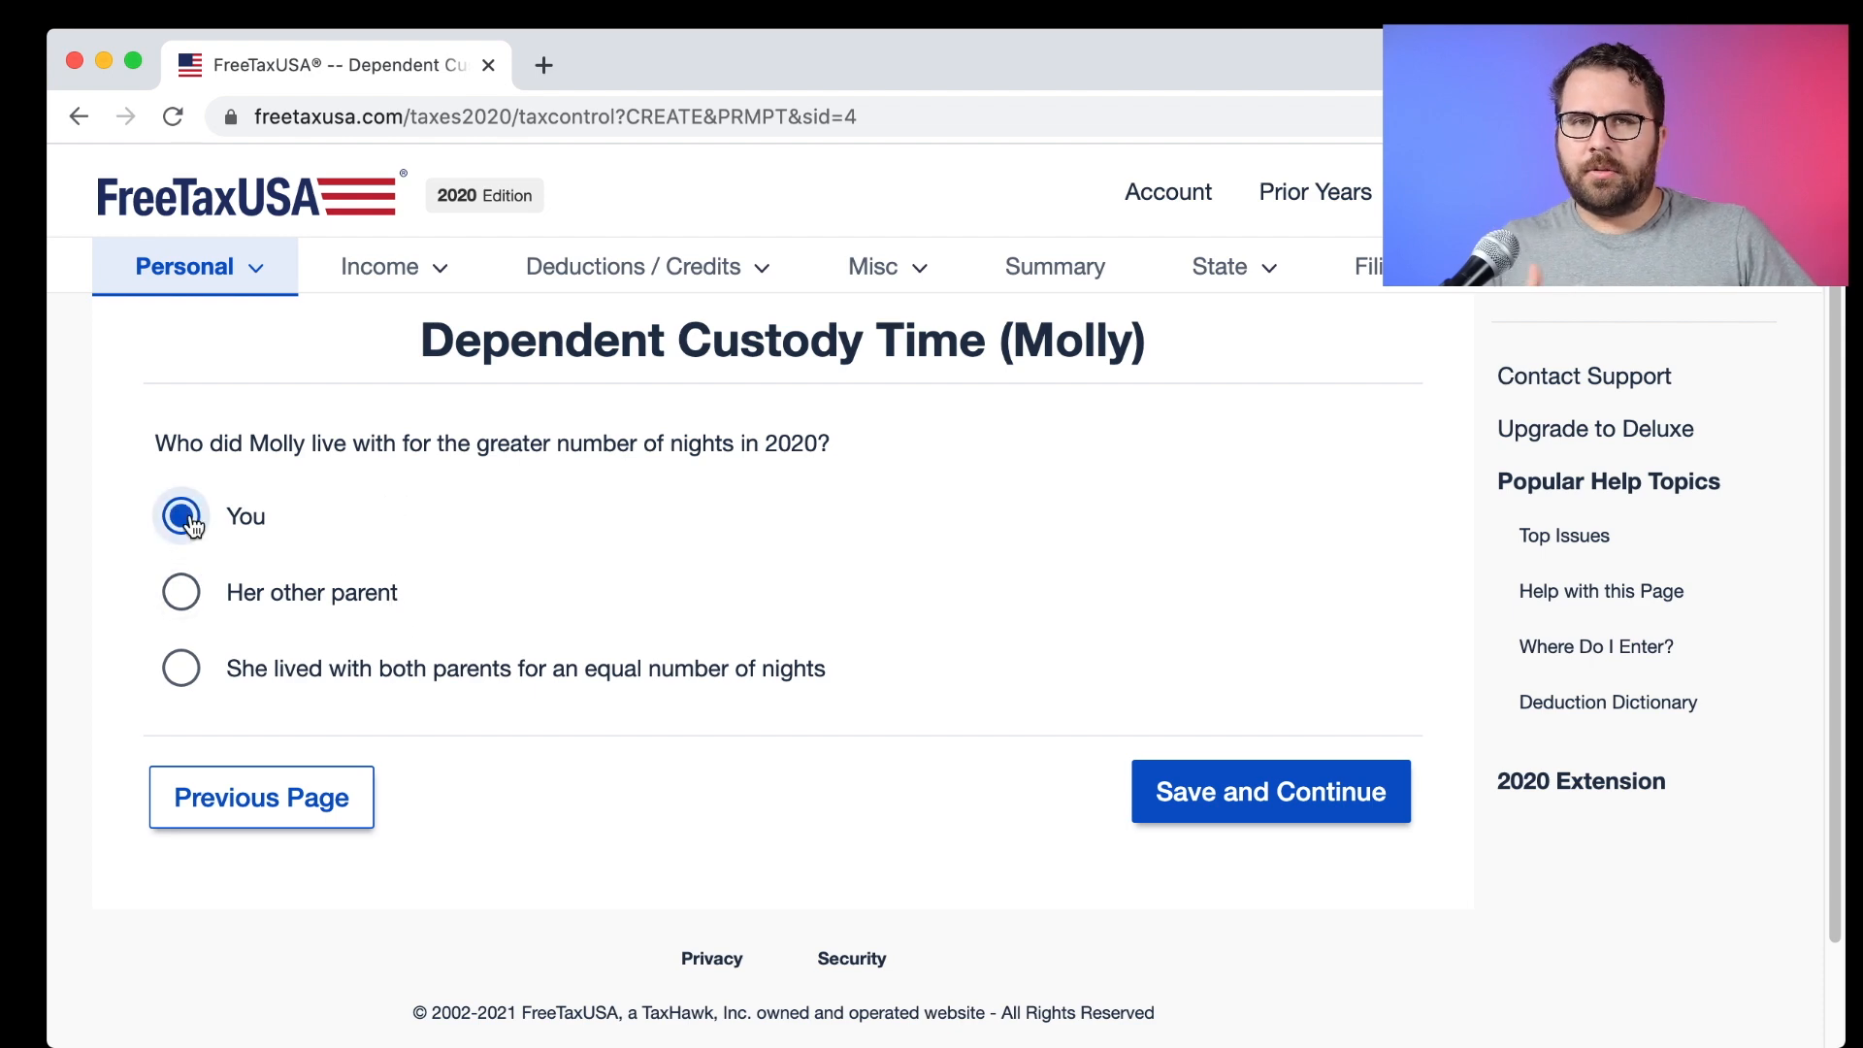
{"action": "left_click", "coordinate": [1246, 791]}
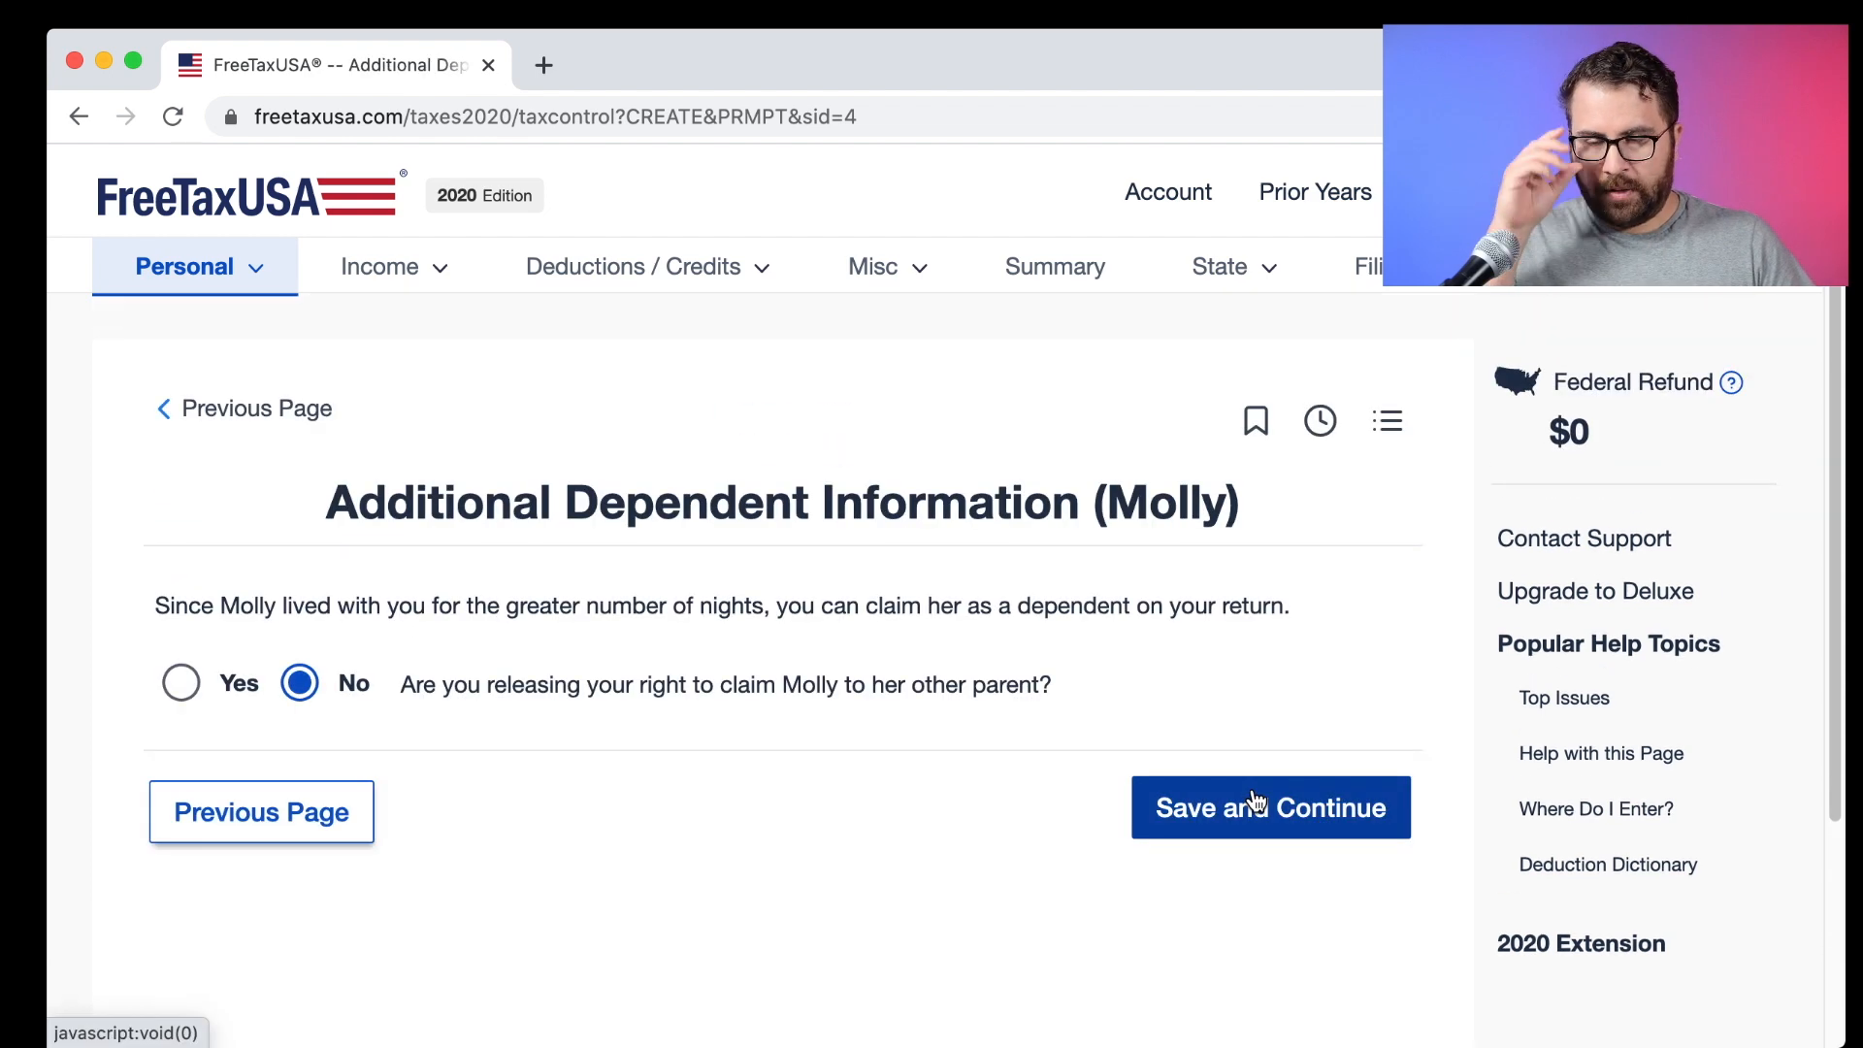
{"action": "scroll", "coordinate": [1161, 793], "scroll_direction": "down", "scroll_amount": 3}
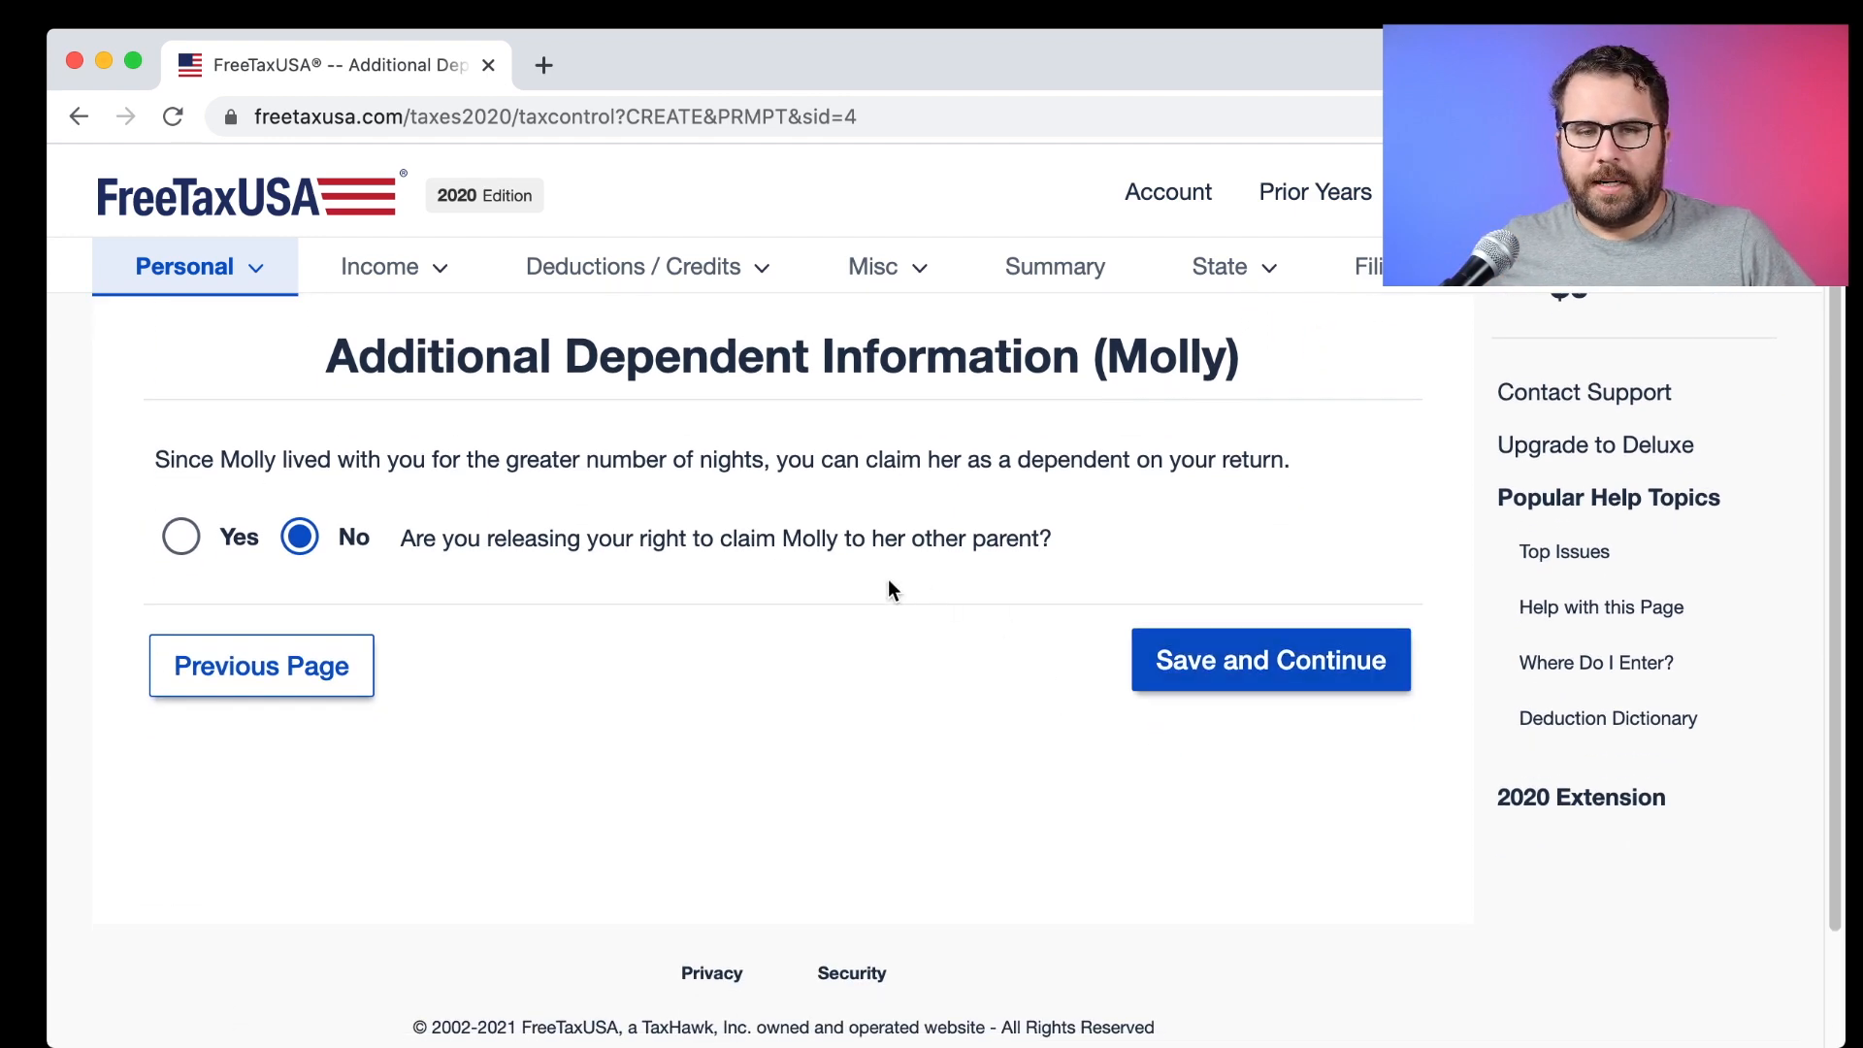
{"action": "left_click", "coordinate": [1248, 644]}
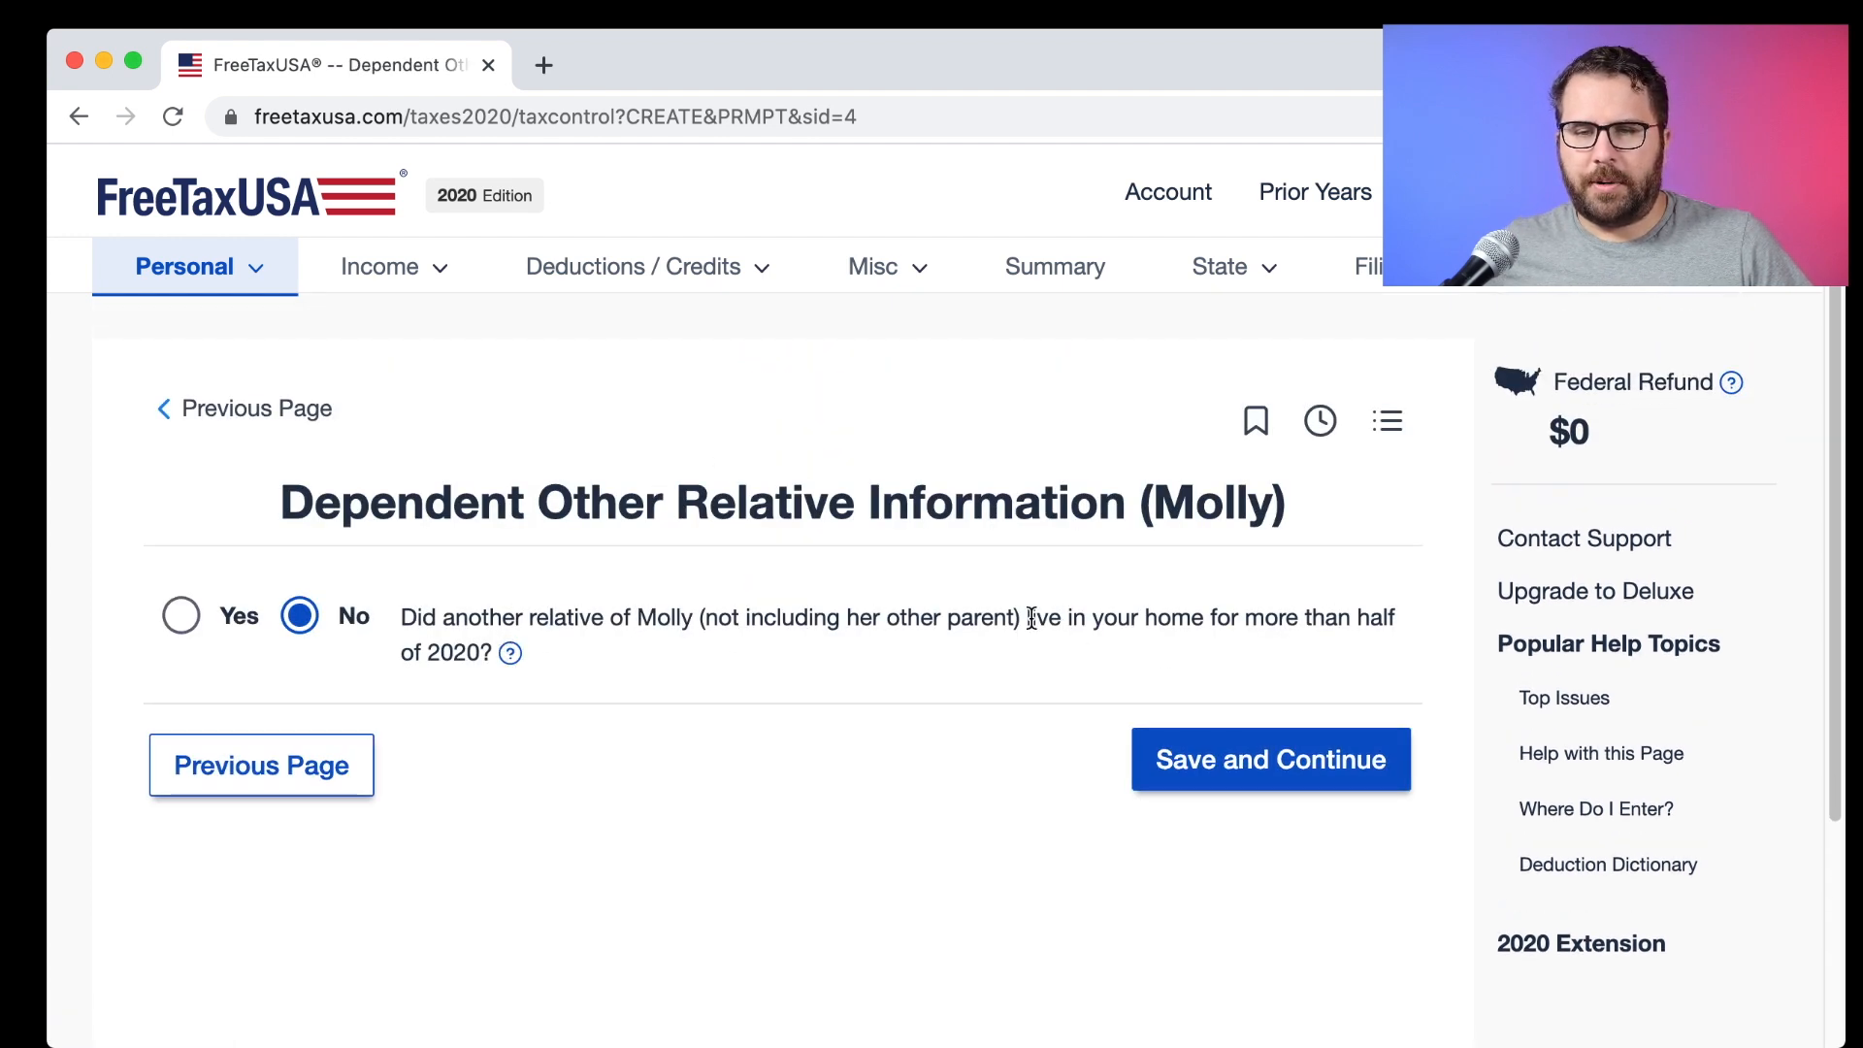
{"action": "left_click", "coordinate": [1213, 761]}
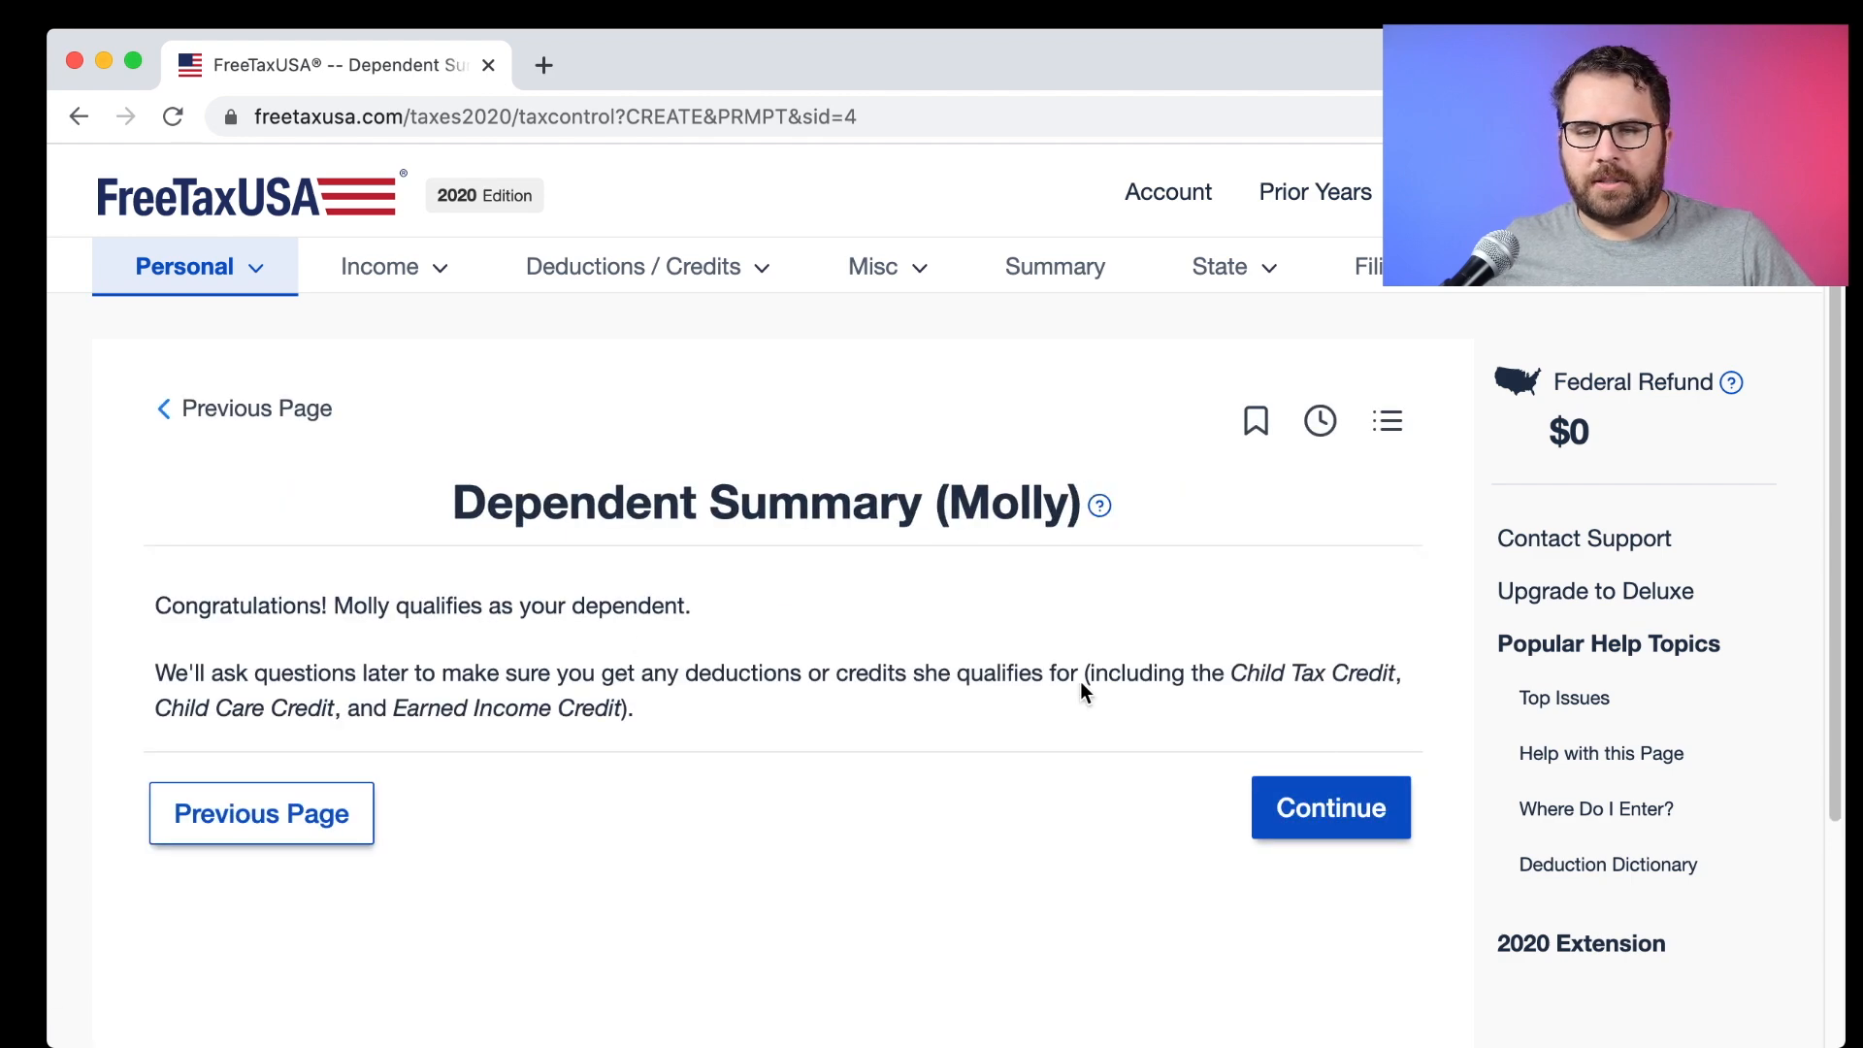
{"action": "left_click", "coordinate": [1337, 810]}
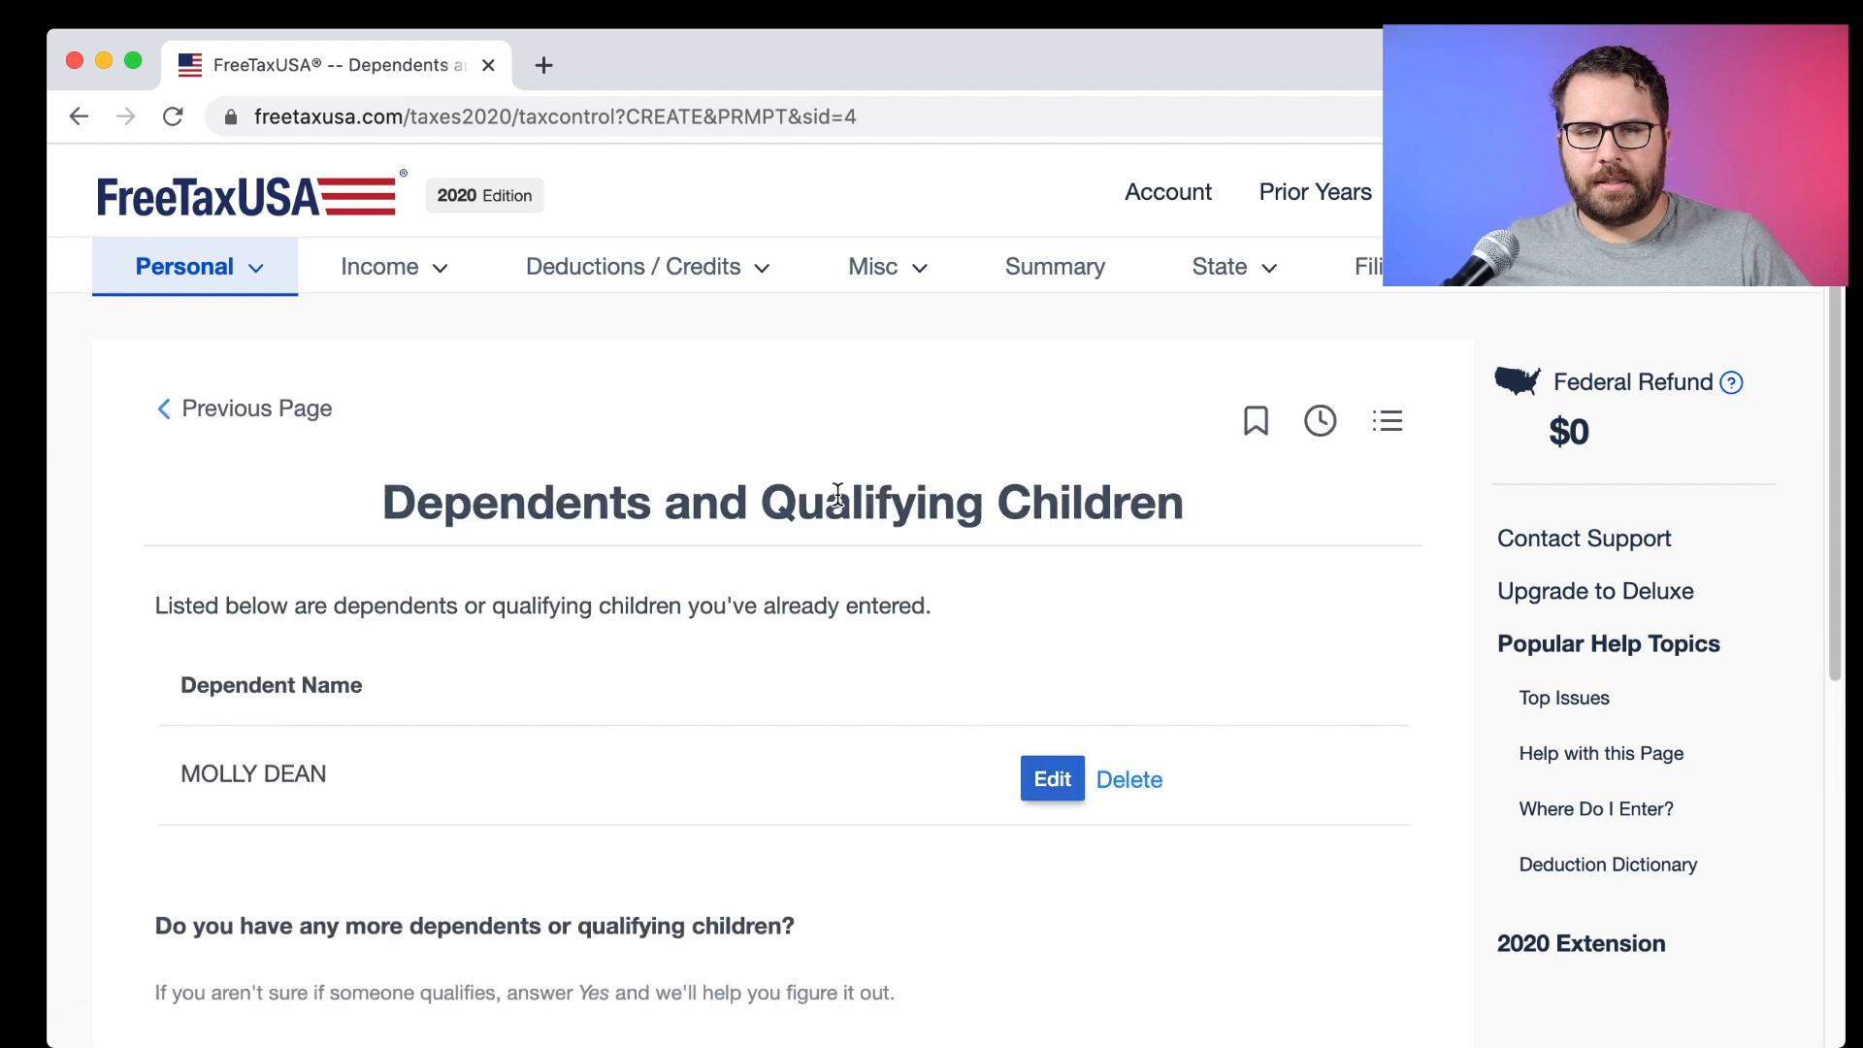
Answer No to adding any more dependents.
{"action": "scroll", "coordinate": [854, 499], "scroll_direction": "down", "scroll_amount": 3}
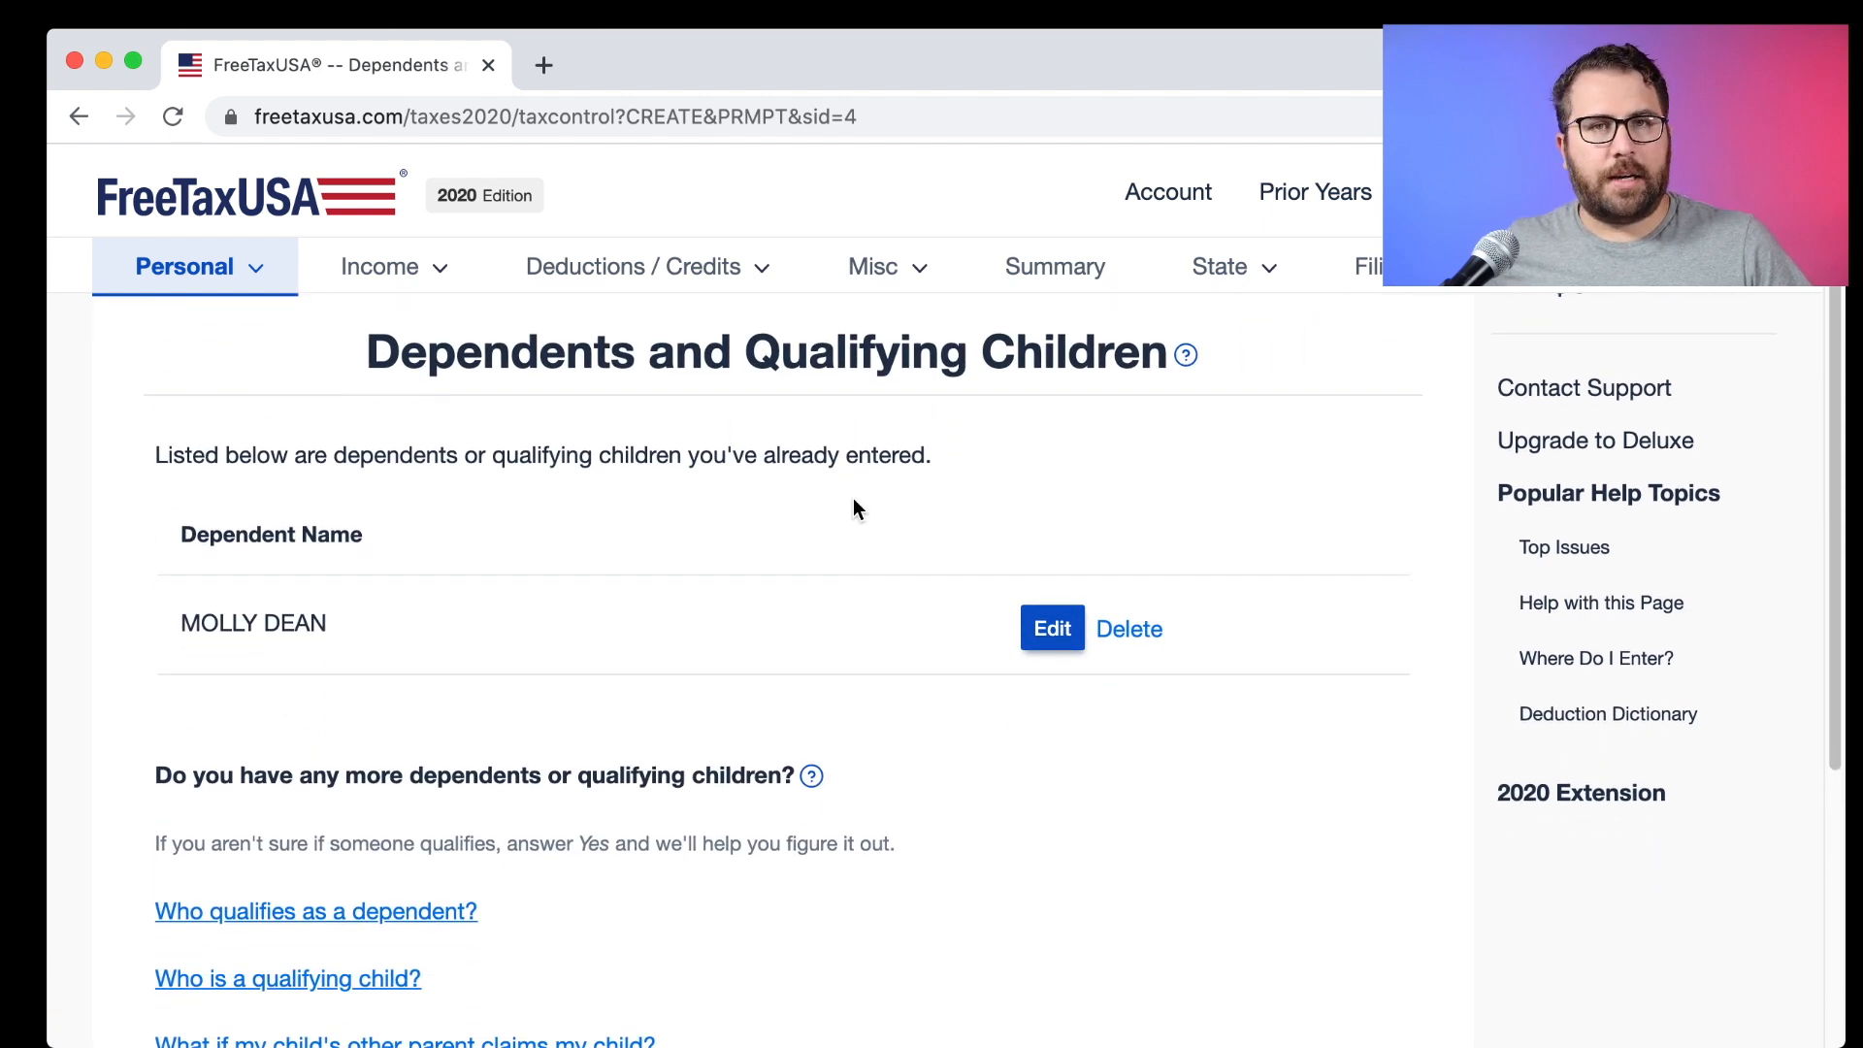
{"action": "scroll", "coordinate": [852, 498], "scroll_direction": "down", "scroll_amount": 1}
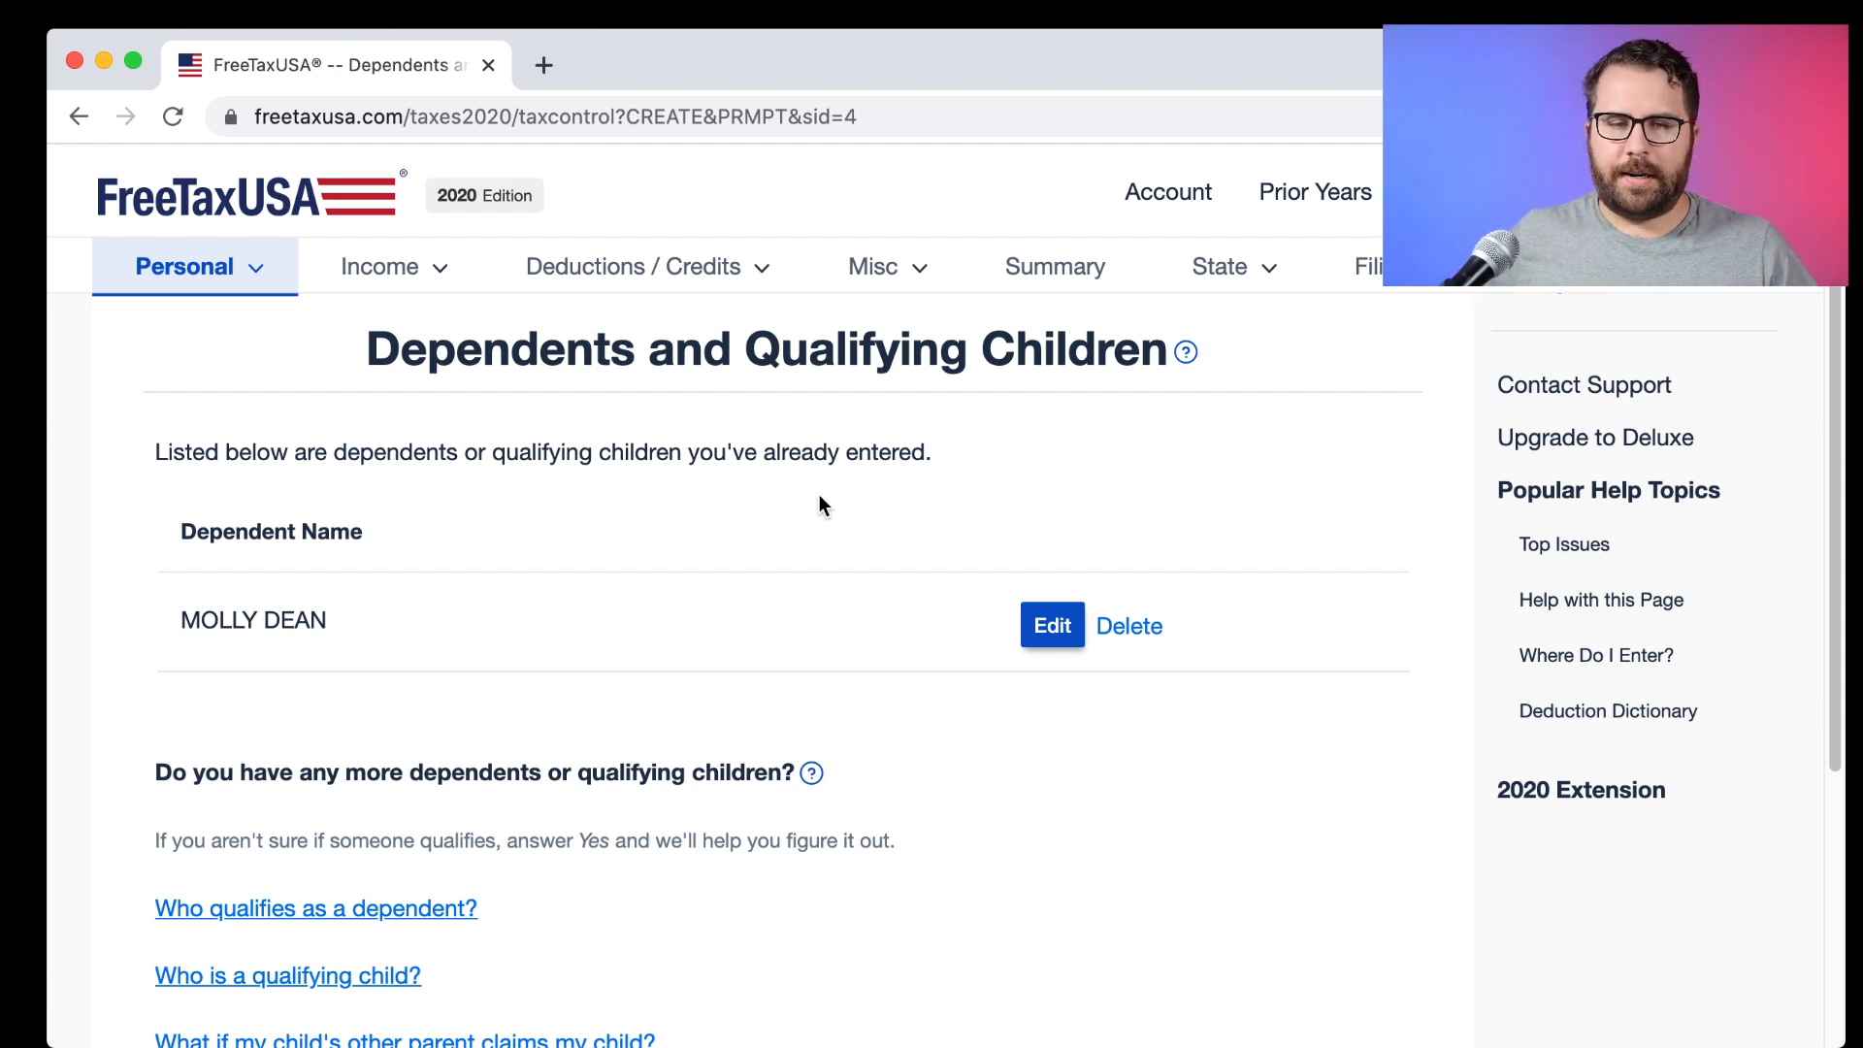
{"action": "scroll", "coordinate": [819, 493], "scroll_direction": "down", "scroll_amount": 3}
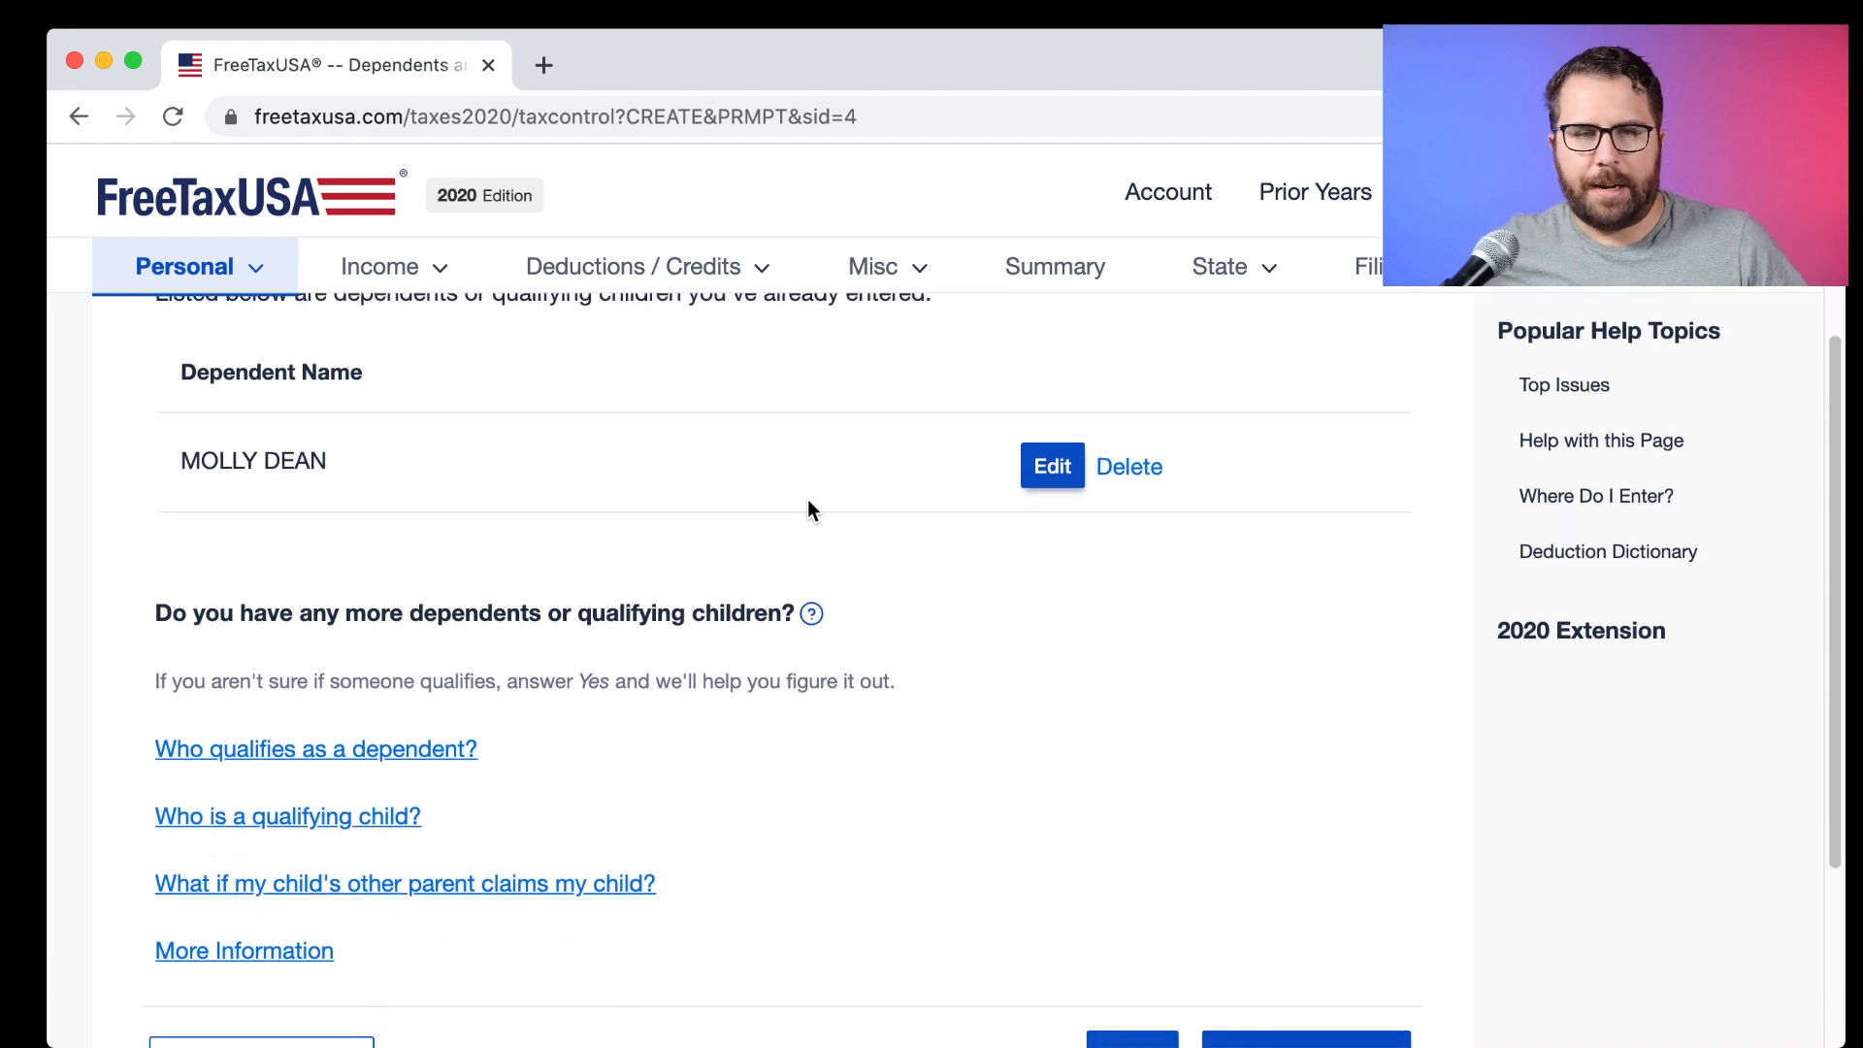
{"action": "scroll", "coordinate": [807, 499], "scroll_direction": "up", "scroll_amount": 3}
{"action": "scroll", "coordinate": [807, 499], "scroll_direction": "down", "scroll_amount": 5}
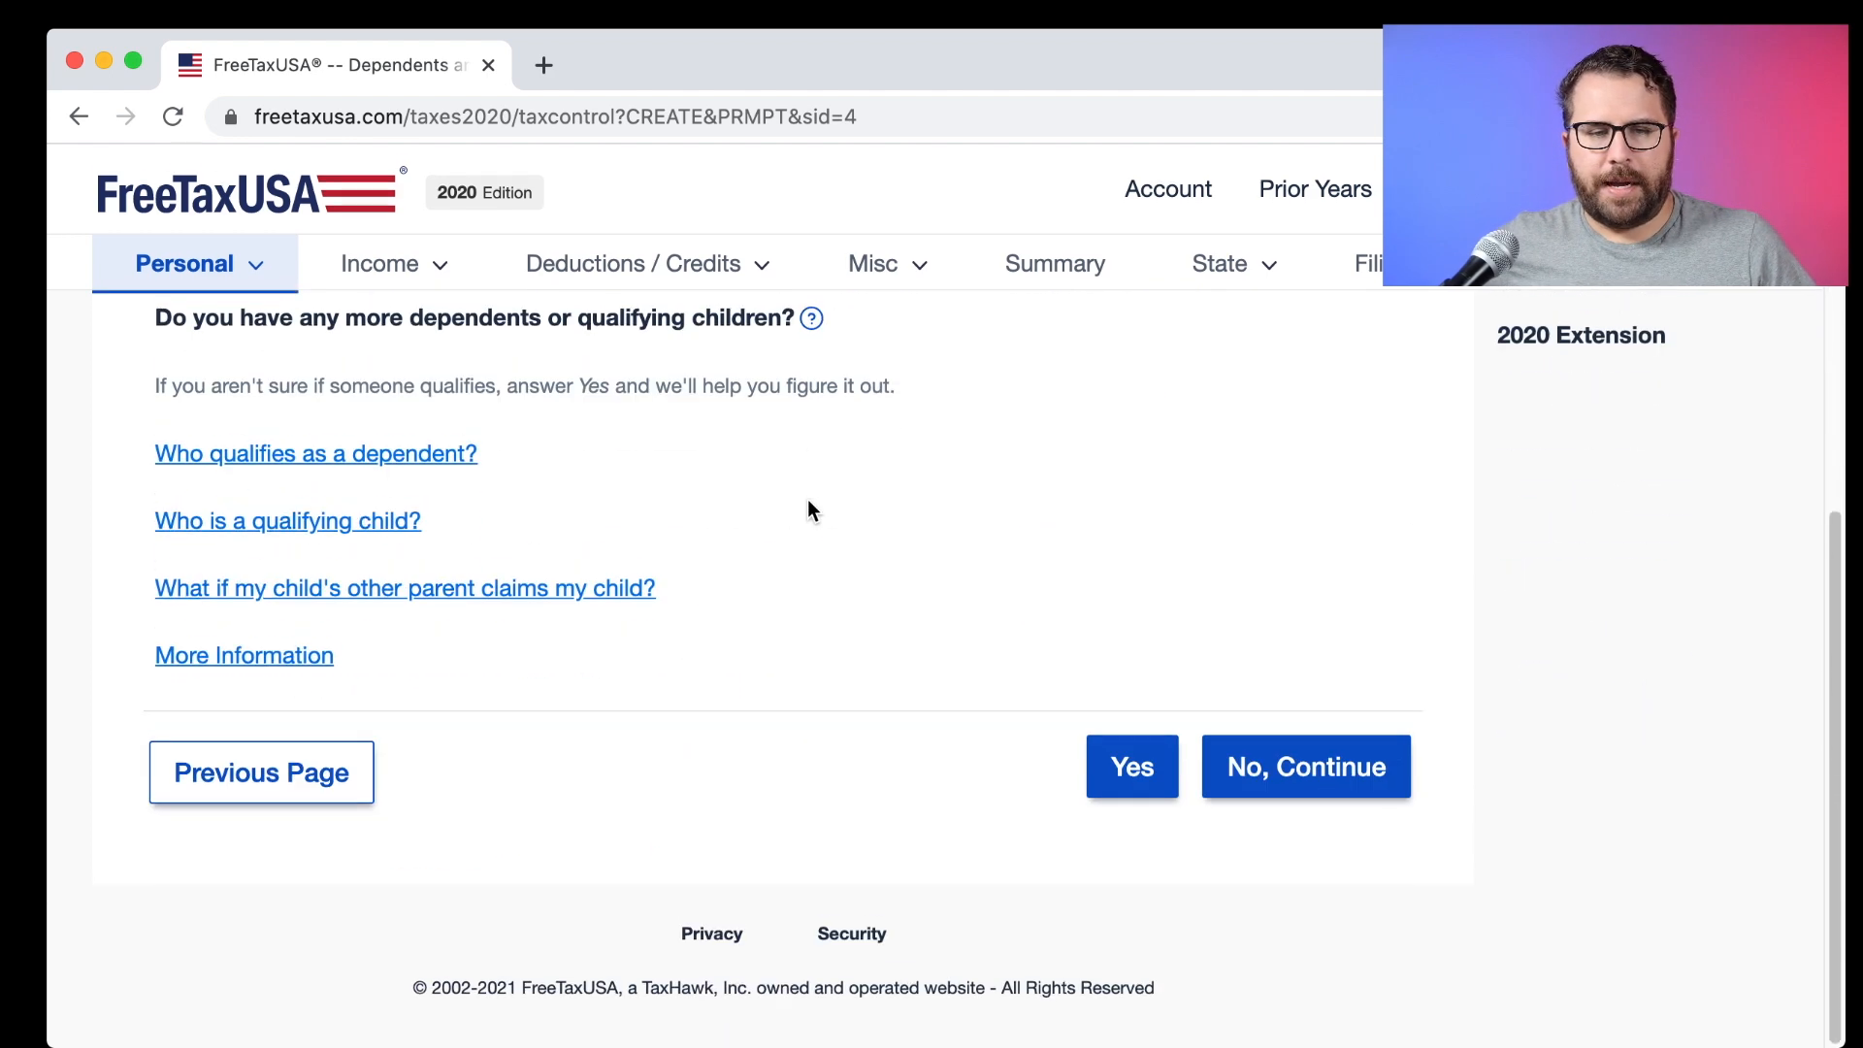
{"action": "scroll", "coordinate": [871, 738], "scroll_direction": "up", "scroll_amount": 1}
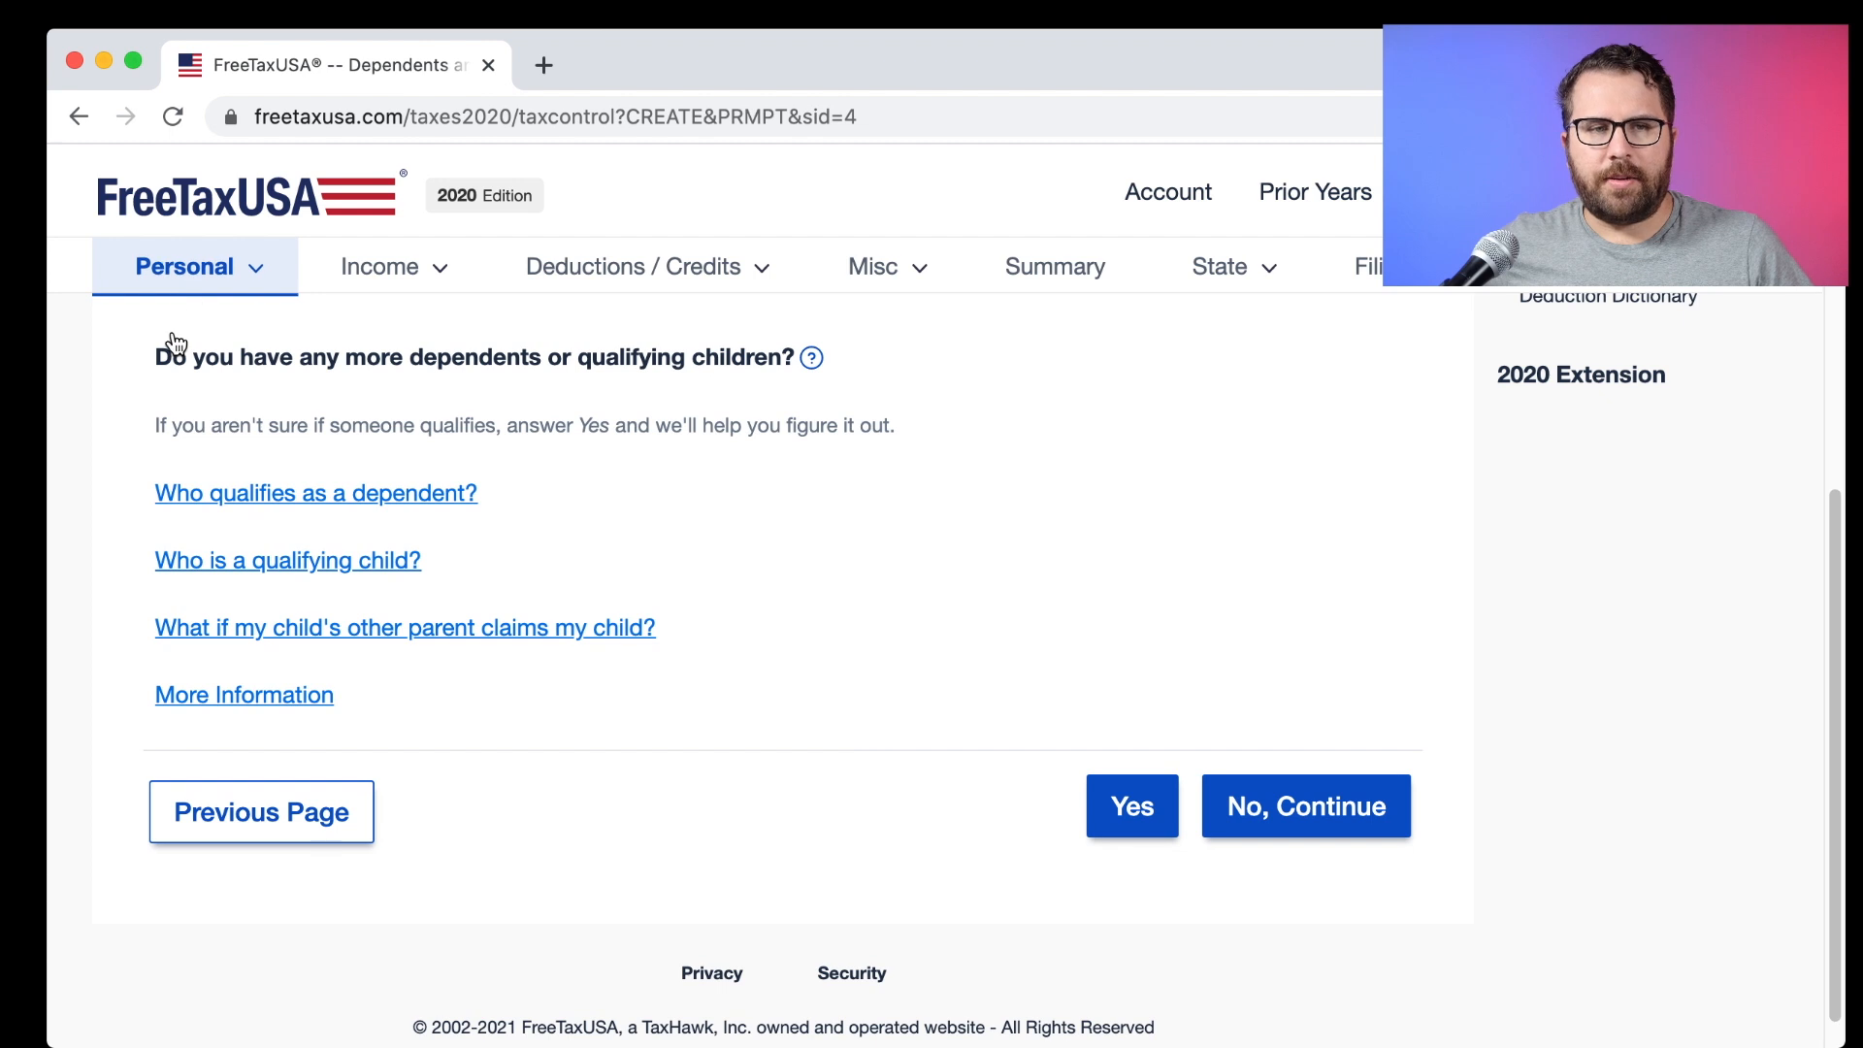
{"action": "left_click_drag", "start_coordinate": [153, 357], "coordinate": [784, 355]}
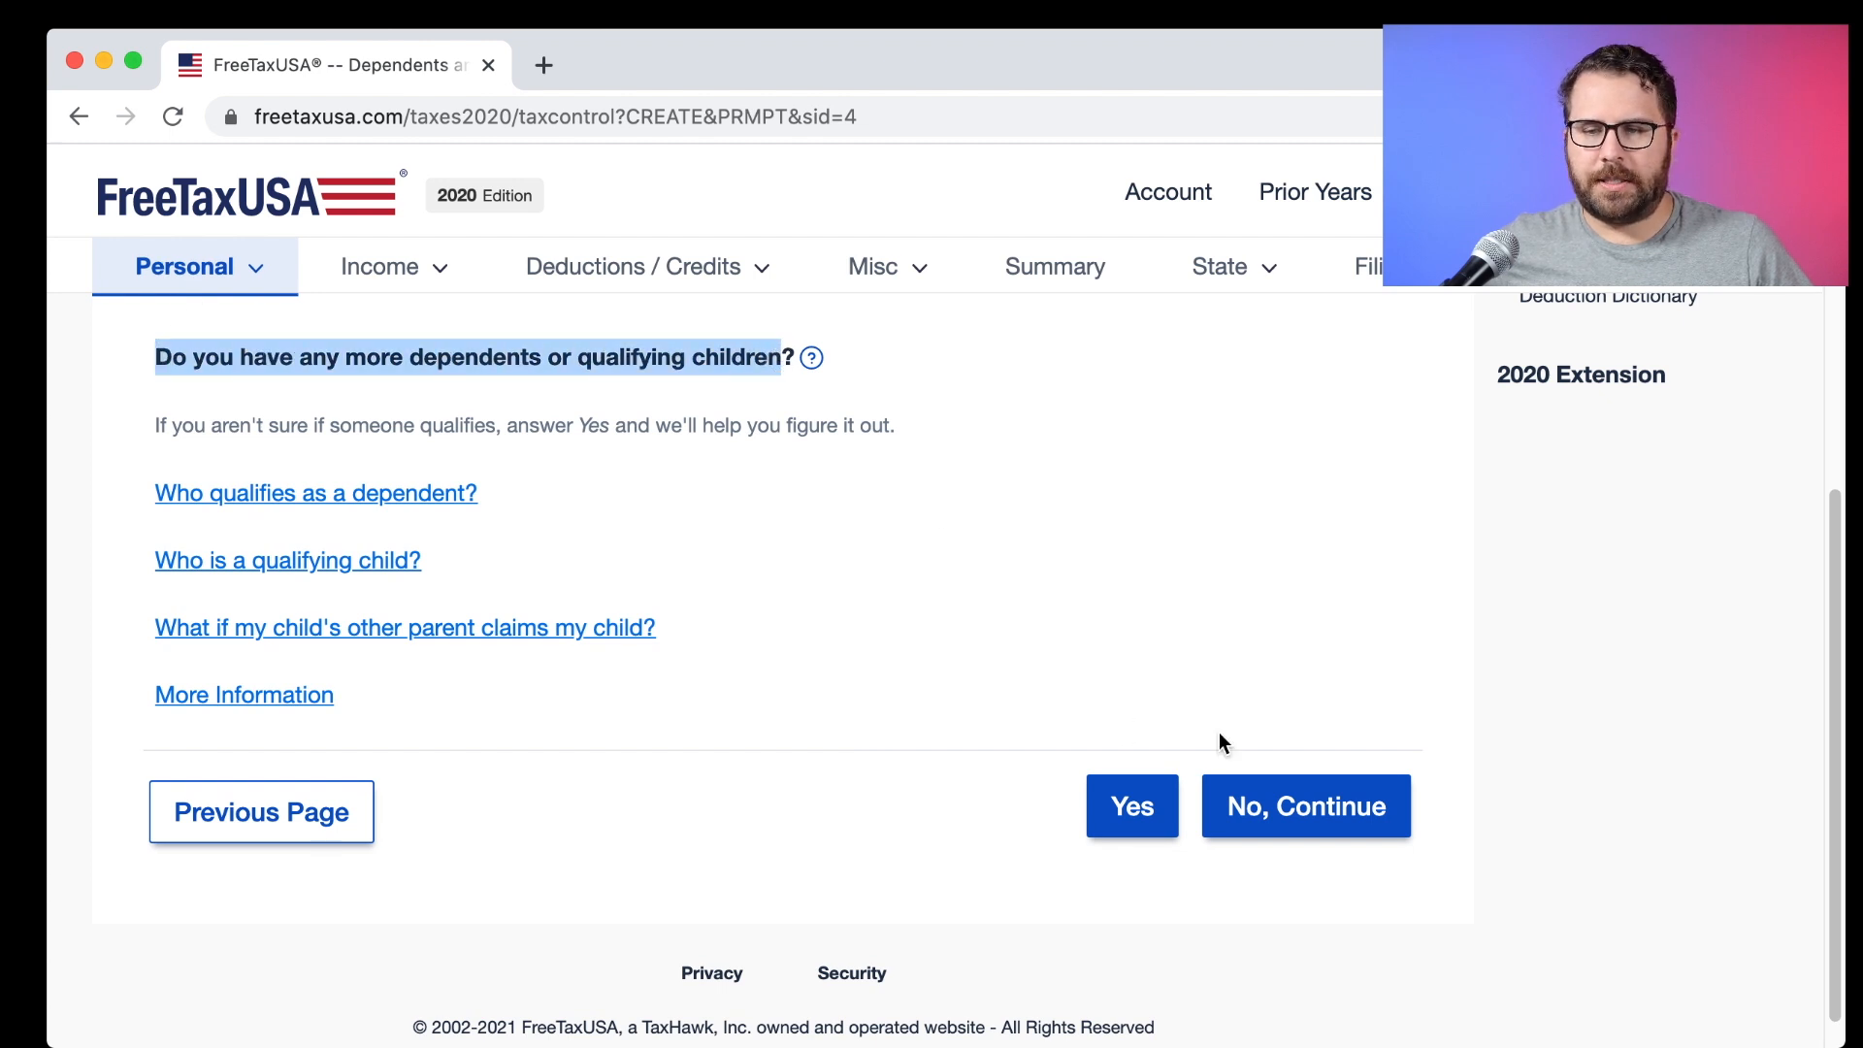
{"action": "left_click", "coordinate": [1265, 798]}
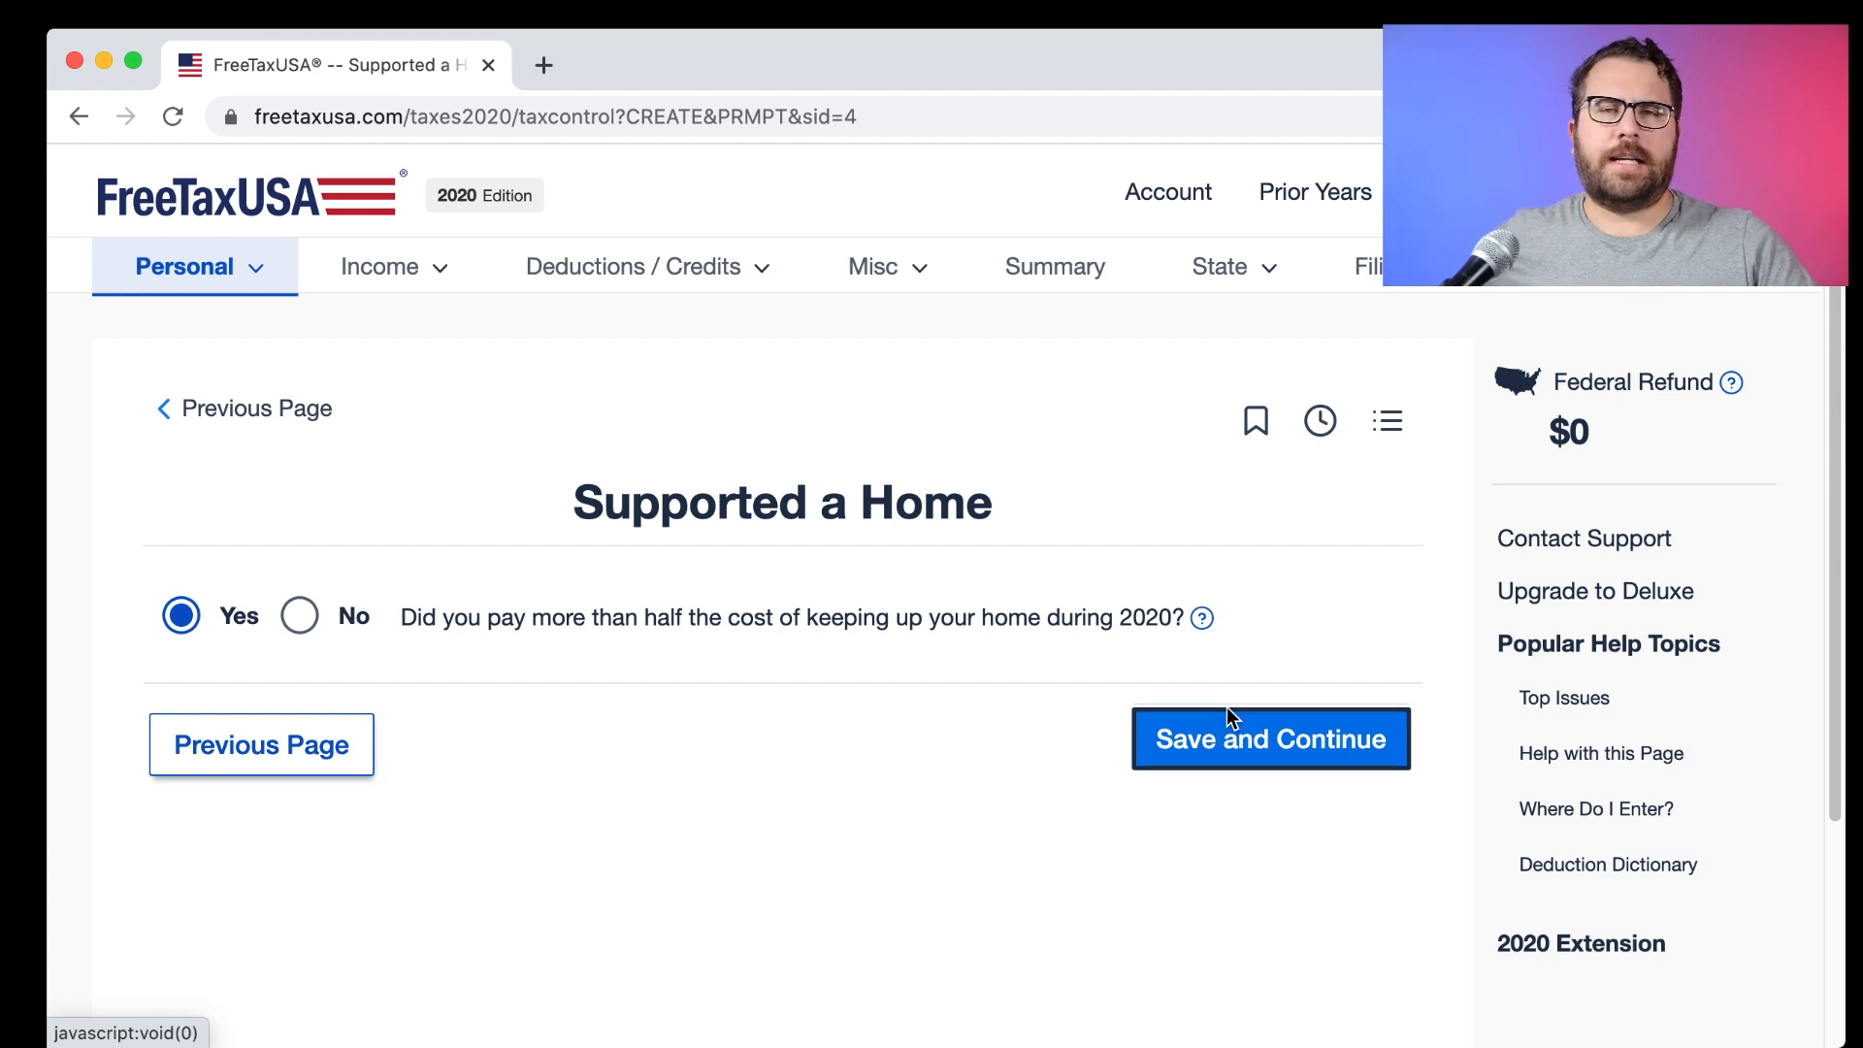
Answer Yes to paying over half the home's upkeep and accept Head of Household filing status.
{"action": "left_click", "coordinate": [1222, 720]}
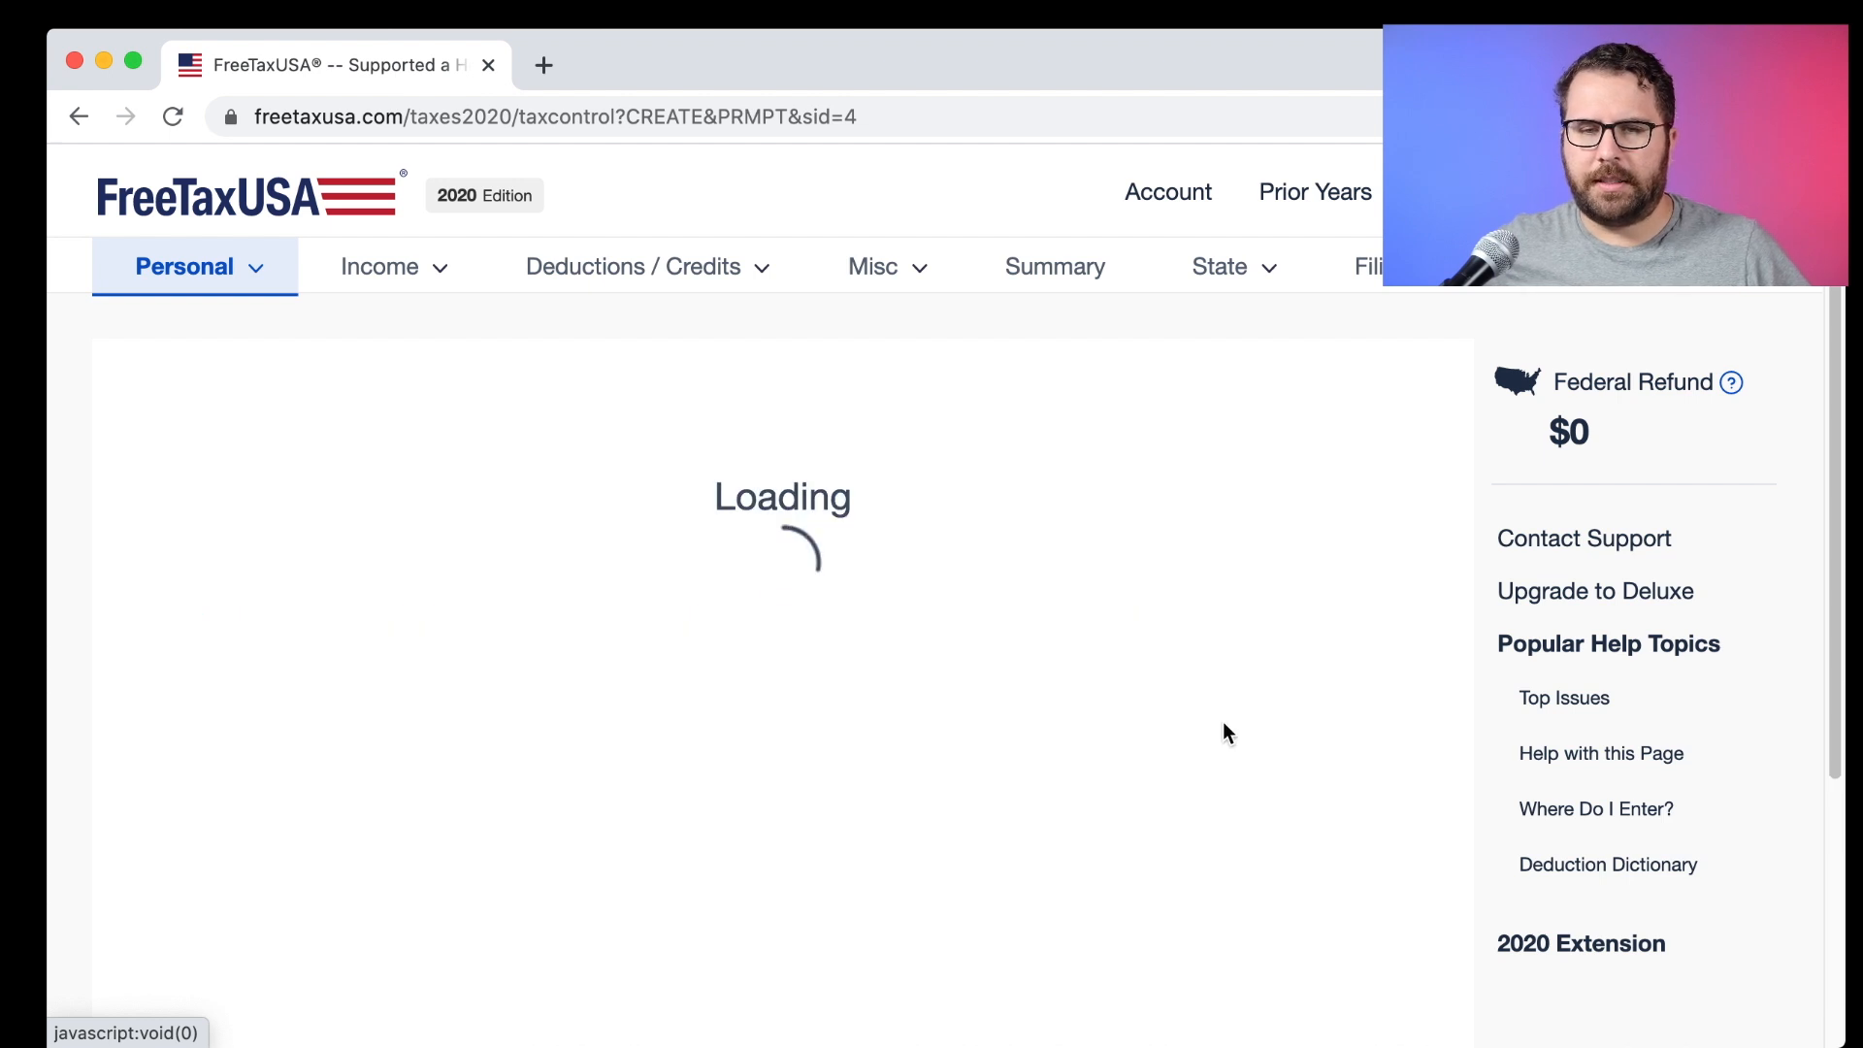
{"action": "scroll", "coordinate": [866, 602], "scroll_direction": "down", "scroll_amount": 1}
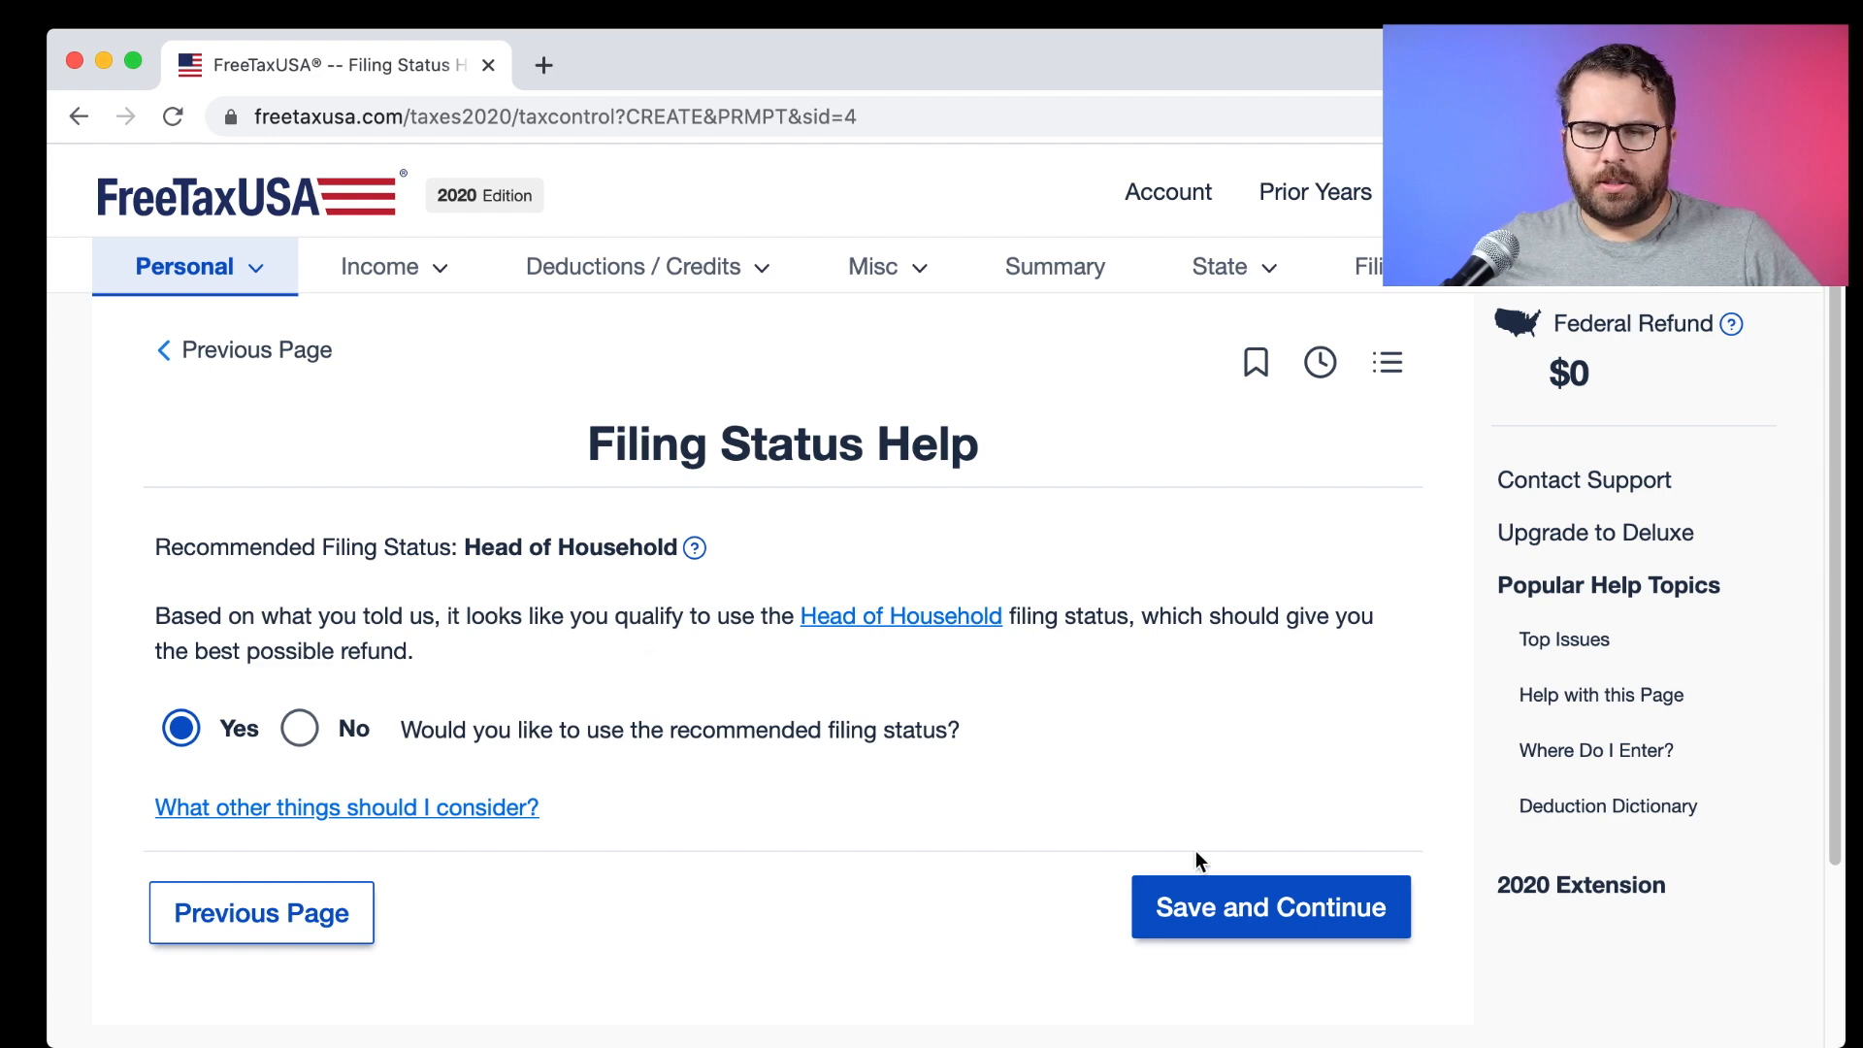
{"action": "left_click", "coordinate": [1271, 907]}
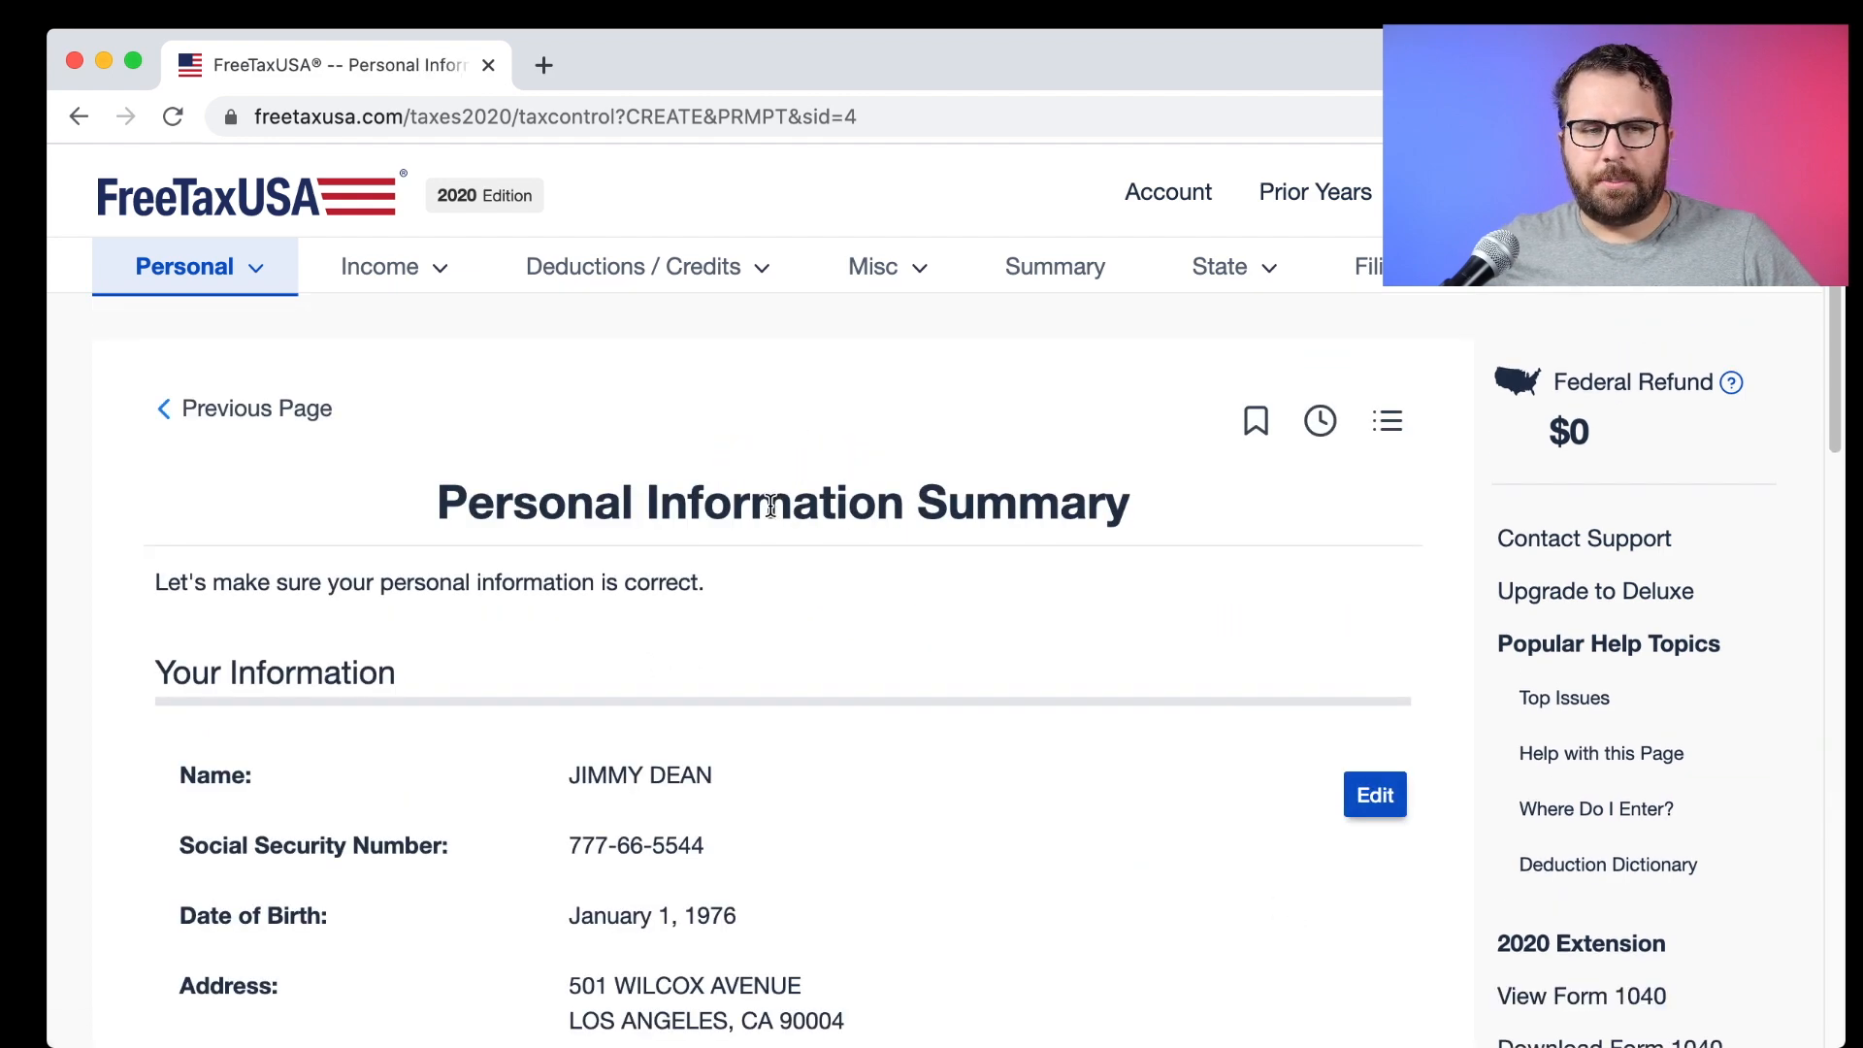
{"action": "scroll", "coordinate": [770, 505], "scroll_direction": "down", "scroll_amount": 2}
{"action": "scroll", "coordinate": [770, 506], "scroll_direction": "down", "scroll_amount": 2}
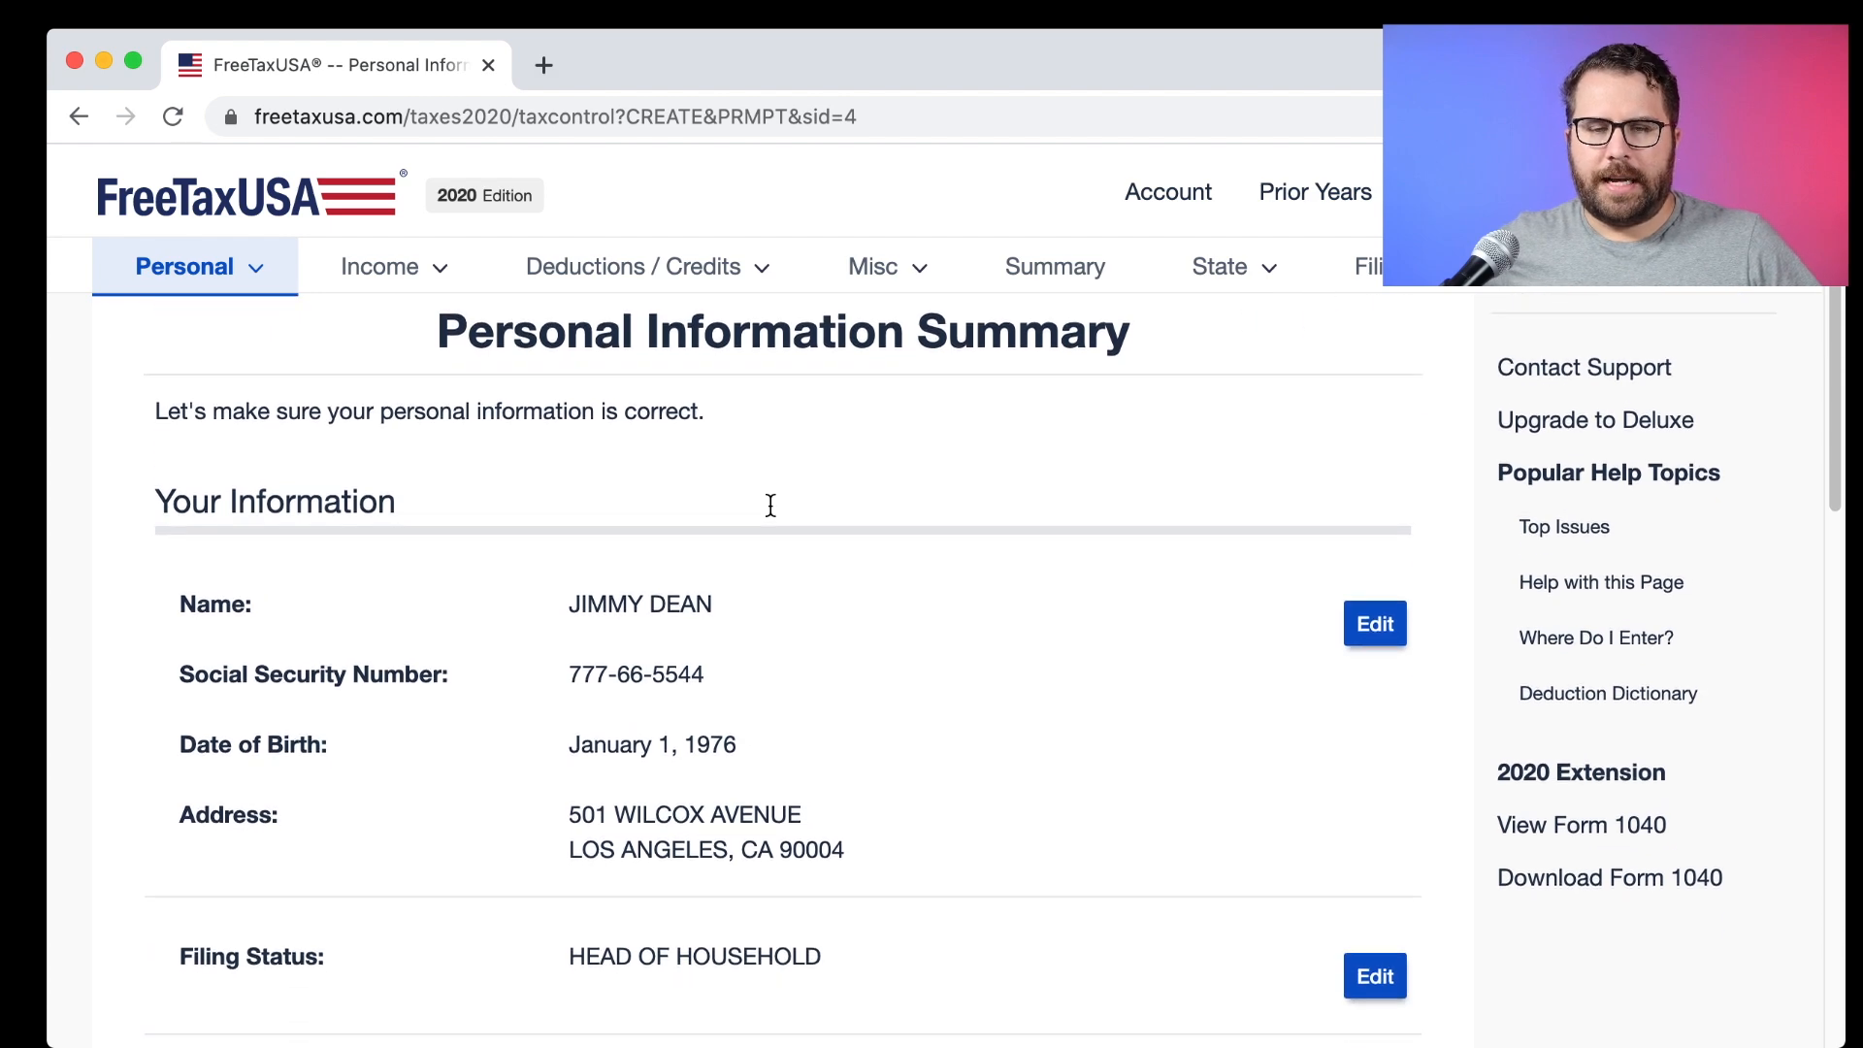
{"action": "scroll", "coordinate": [770, 506], "scroll_direction": "down", "scroll_amount": 10}
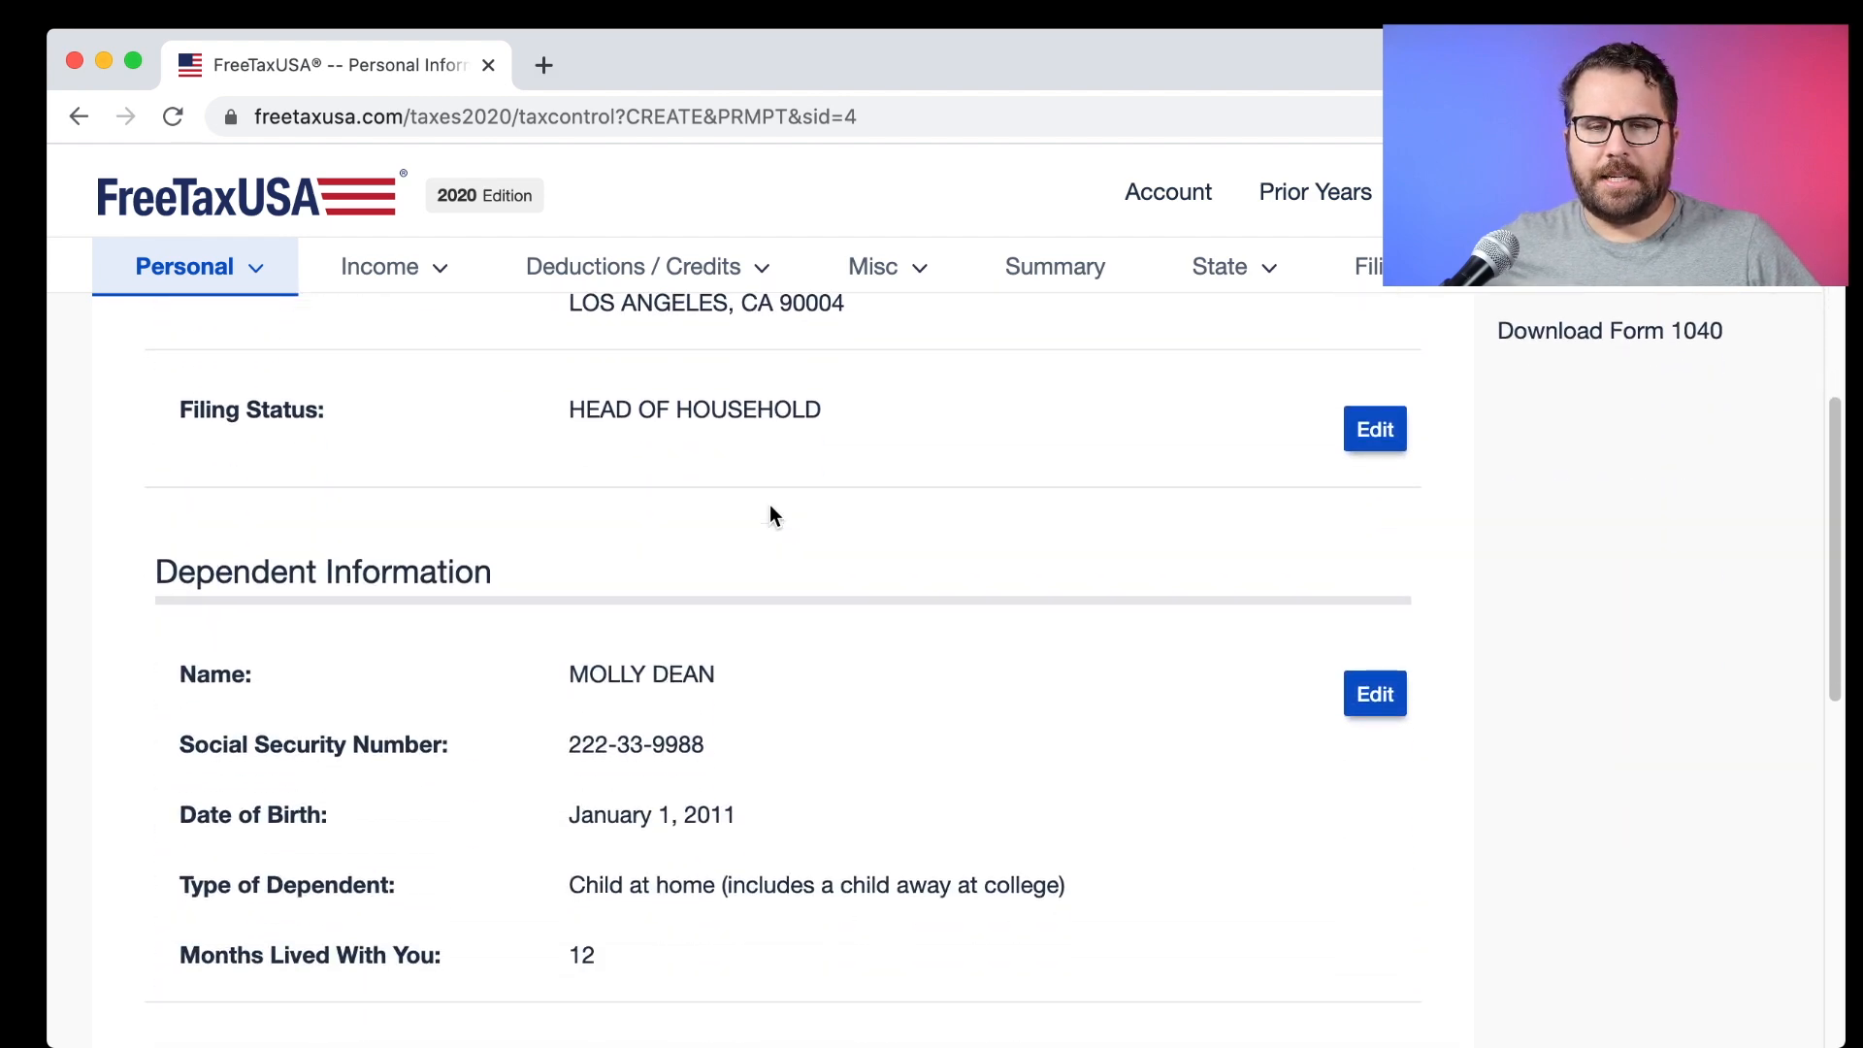
{"action": "scroll", "coordinate": [770, 505], "scroll_direction": "down", "scroll_amount": 4}
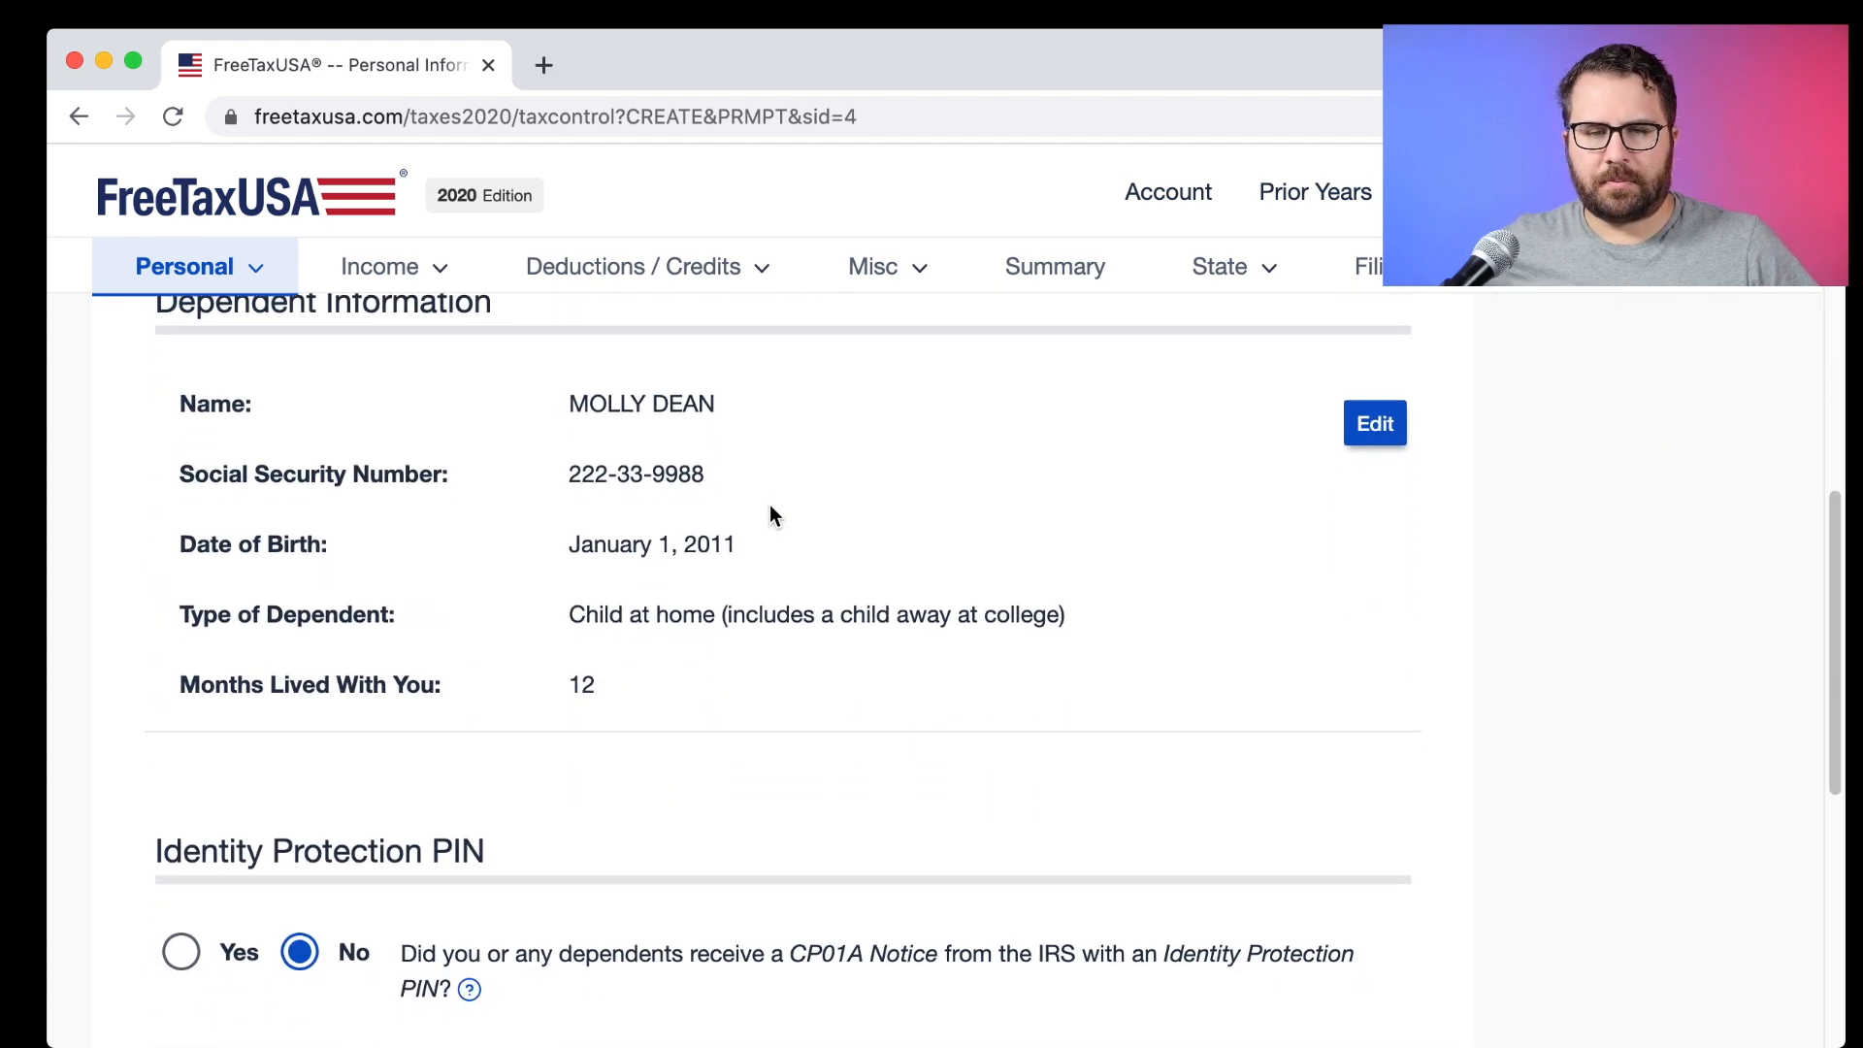
{"action": "scroll", "coordinate": [770, 506], "scroll_direction": "down", "scroll_amount": 5}
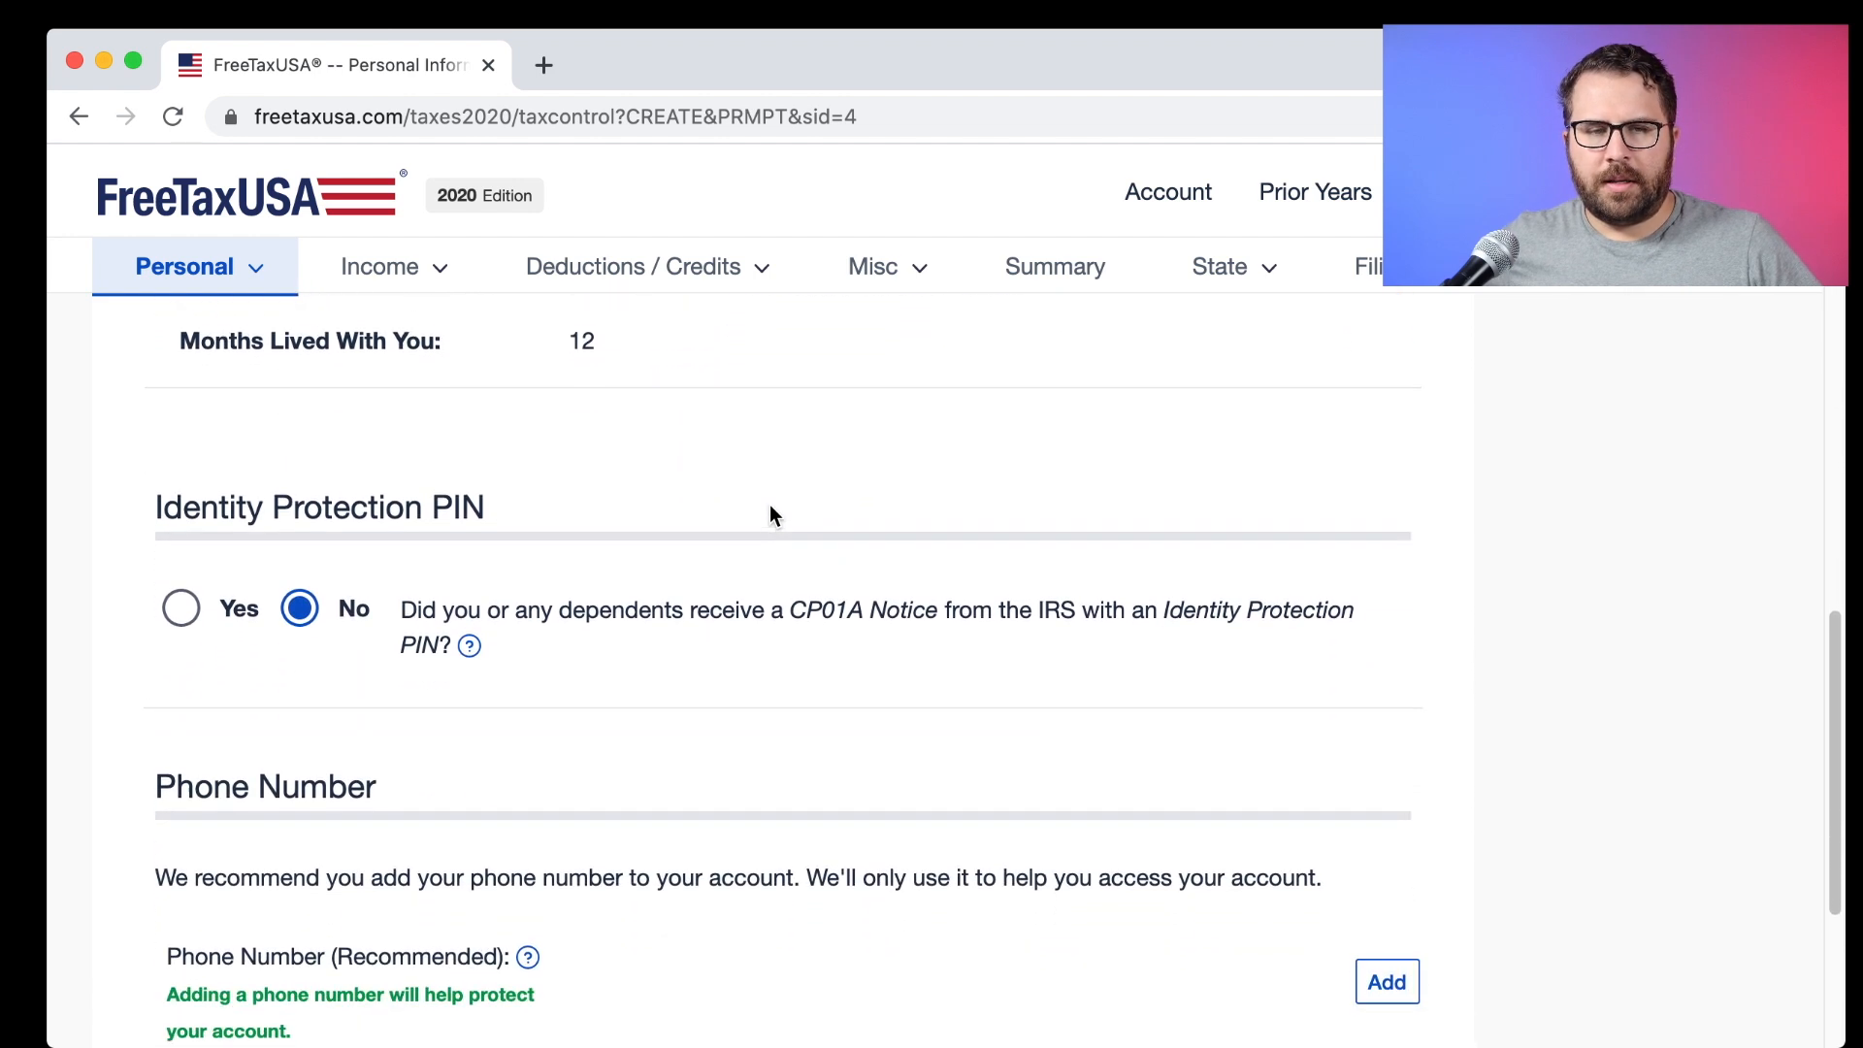
{"action": "scroll", "coordinate": [771, 505], "scroll_direction": "down", "scroll_amount": 1}
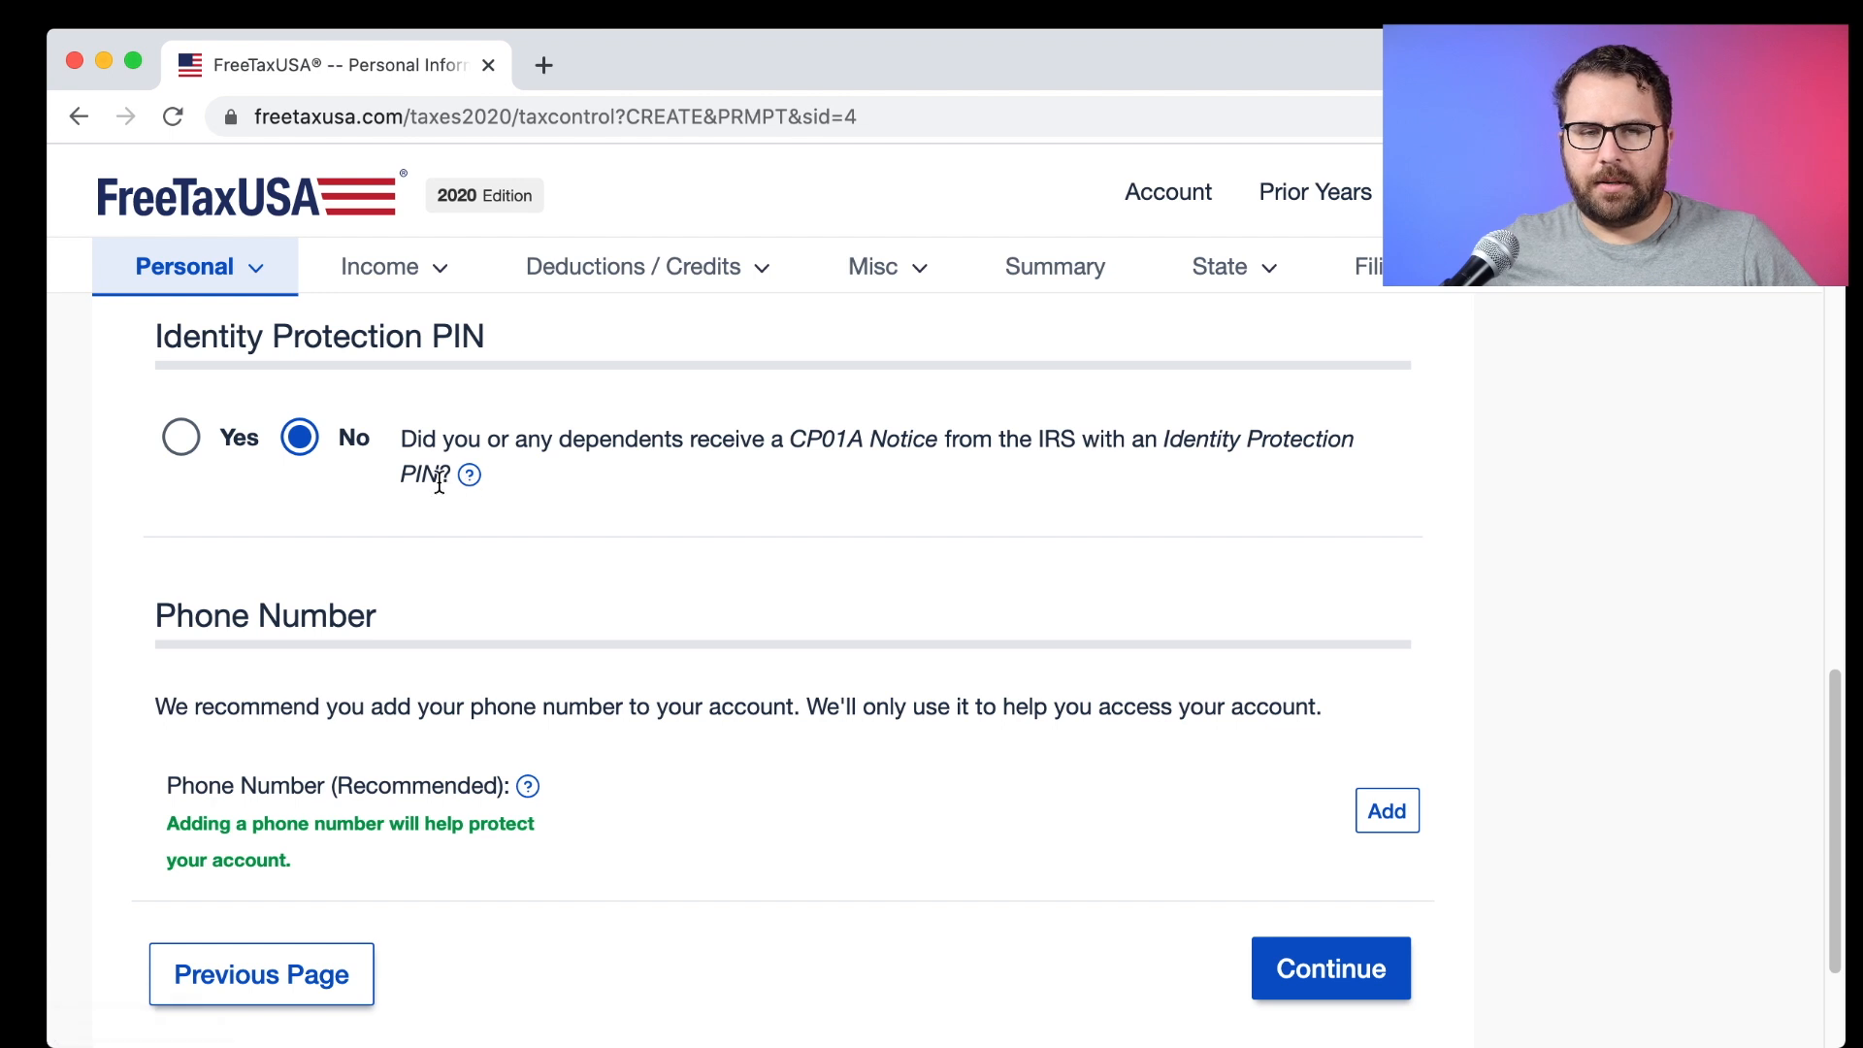
{"action": "left_click_drag", "start_coordinate": [449, 482], "coordinate": [403, 438]}
{"action": "left_click", "coordinate": [600, 461]}
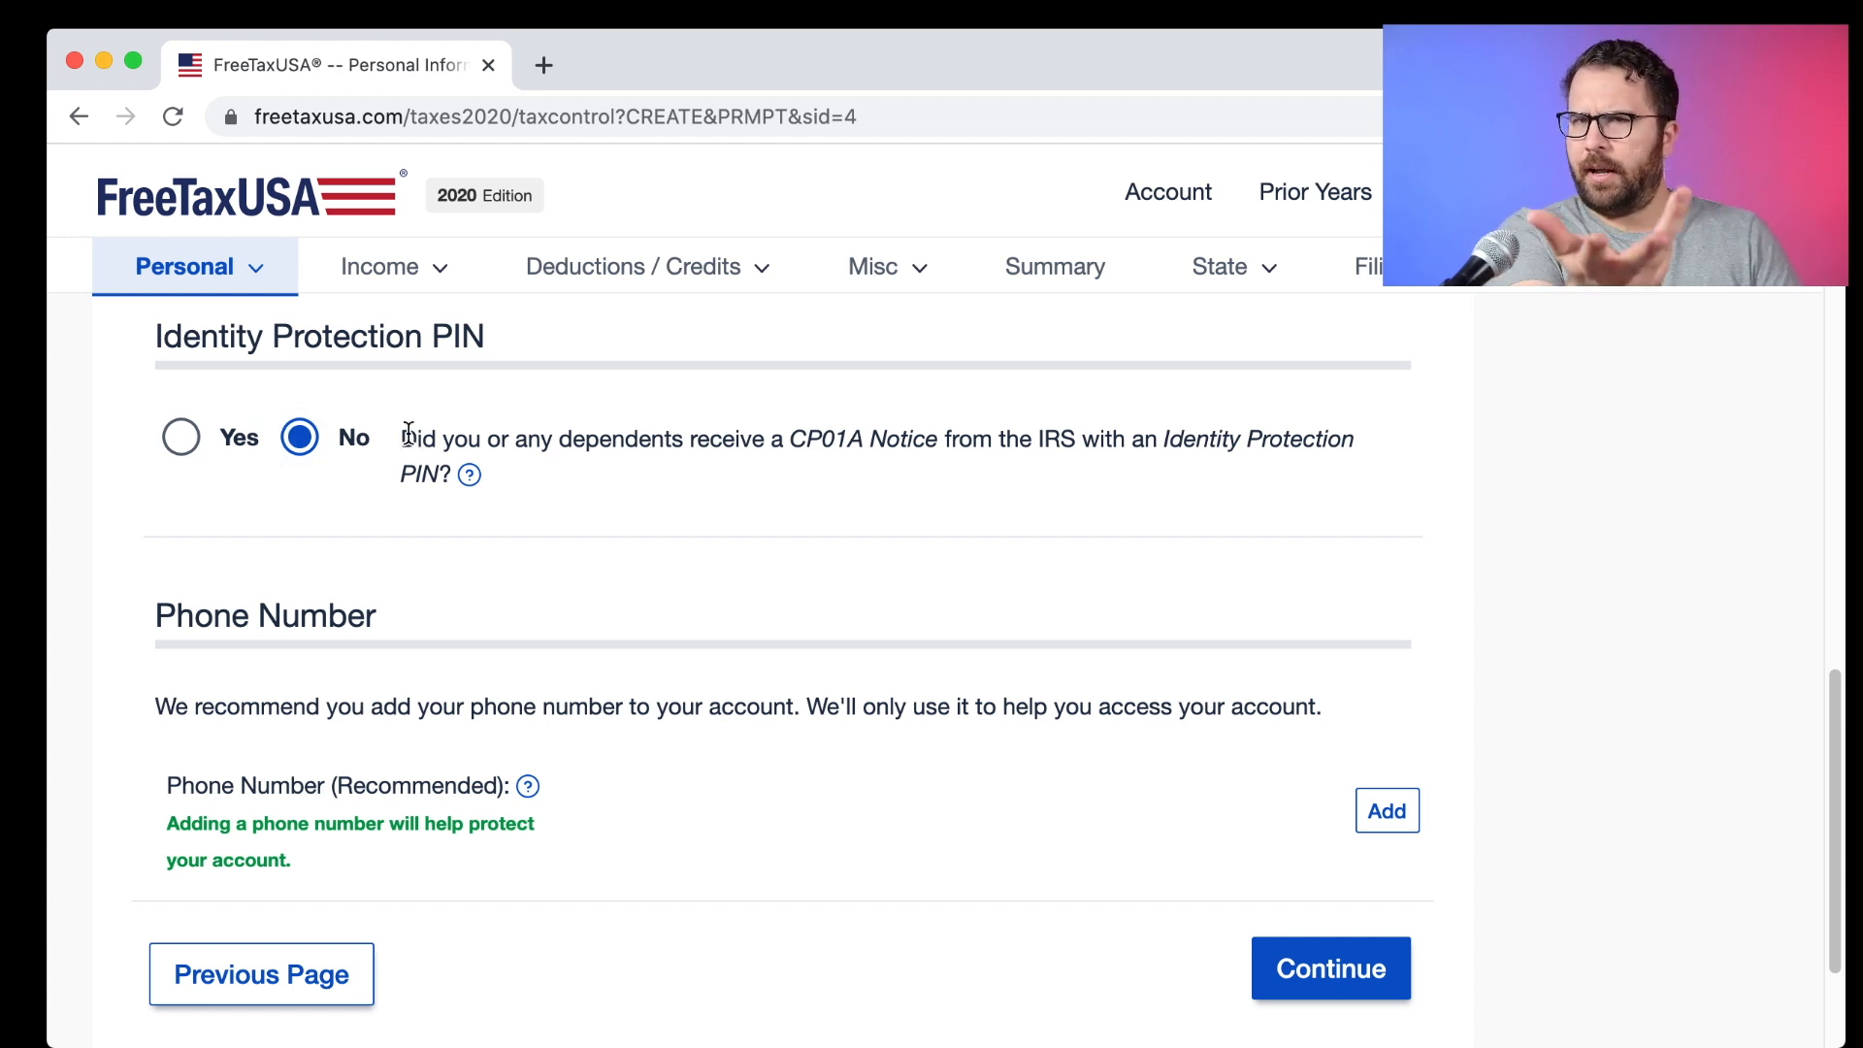
{"action": "scroll", "coordinate": [587, 648], "scroll_direction": "down", "scroll_amount": 3}
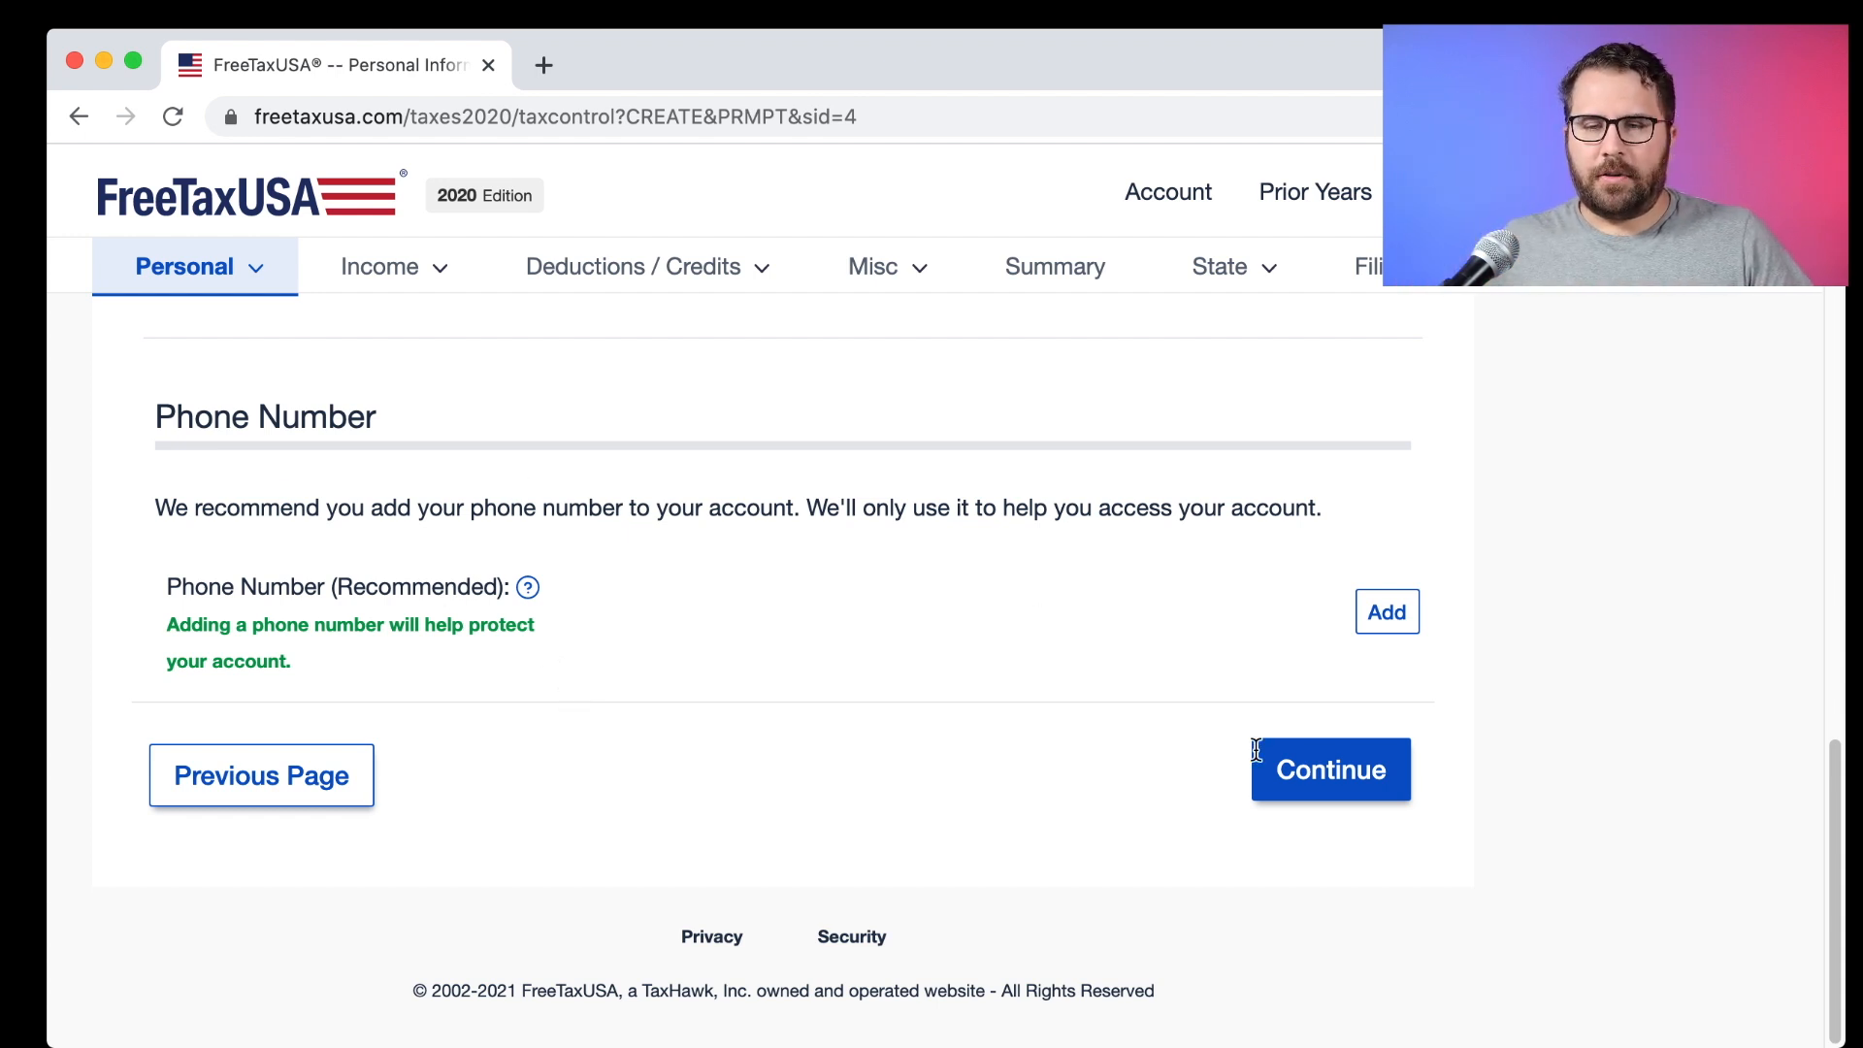
Continue past the personal information summary and read the Deluxe Support upgrade pitch.
{"action": "left_click", "coordinate": [1368, 797]}
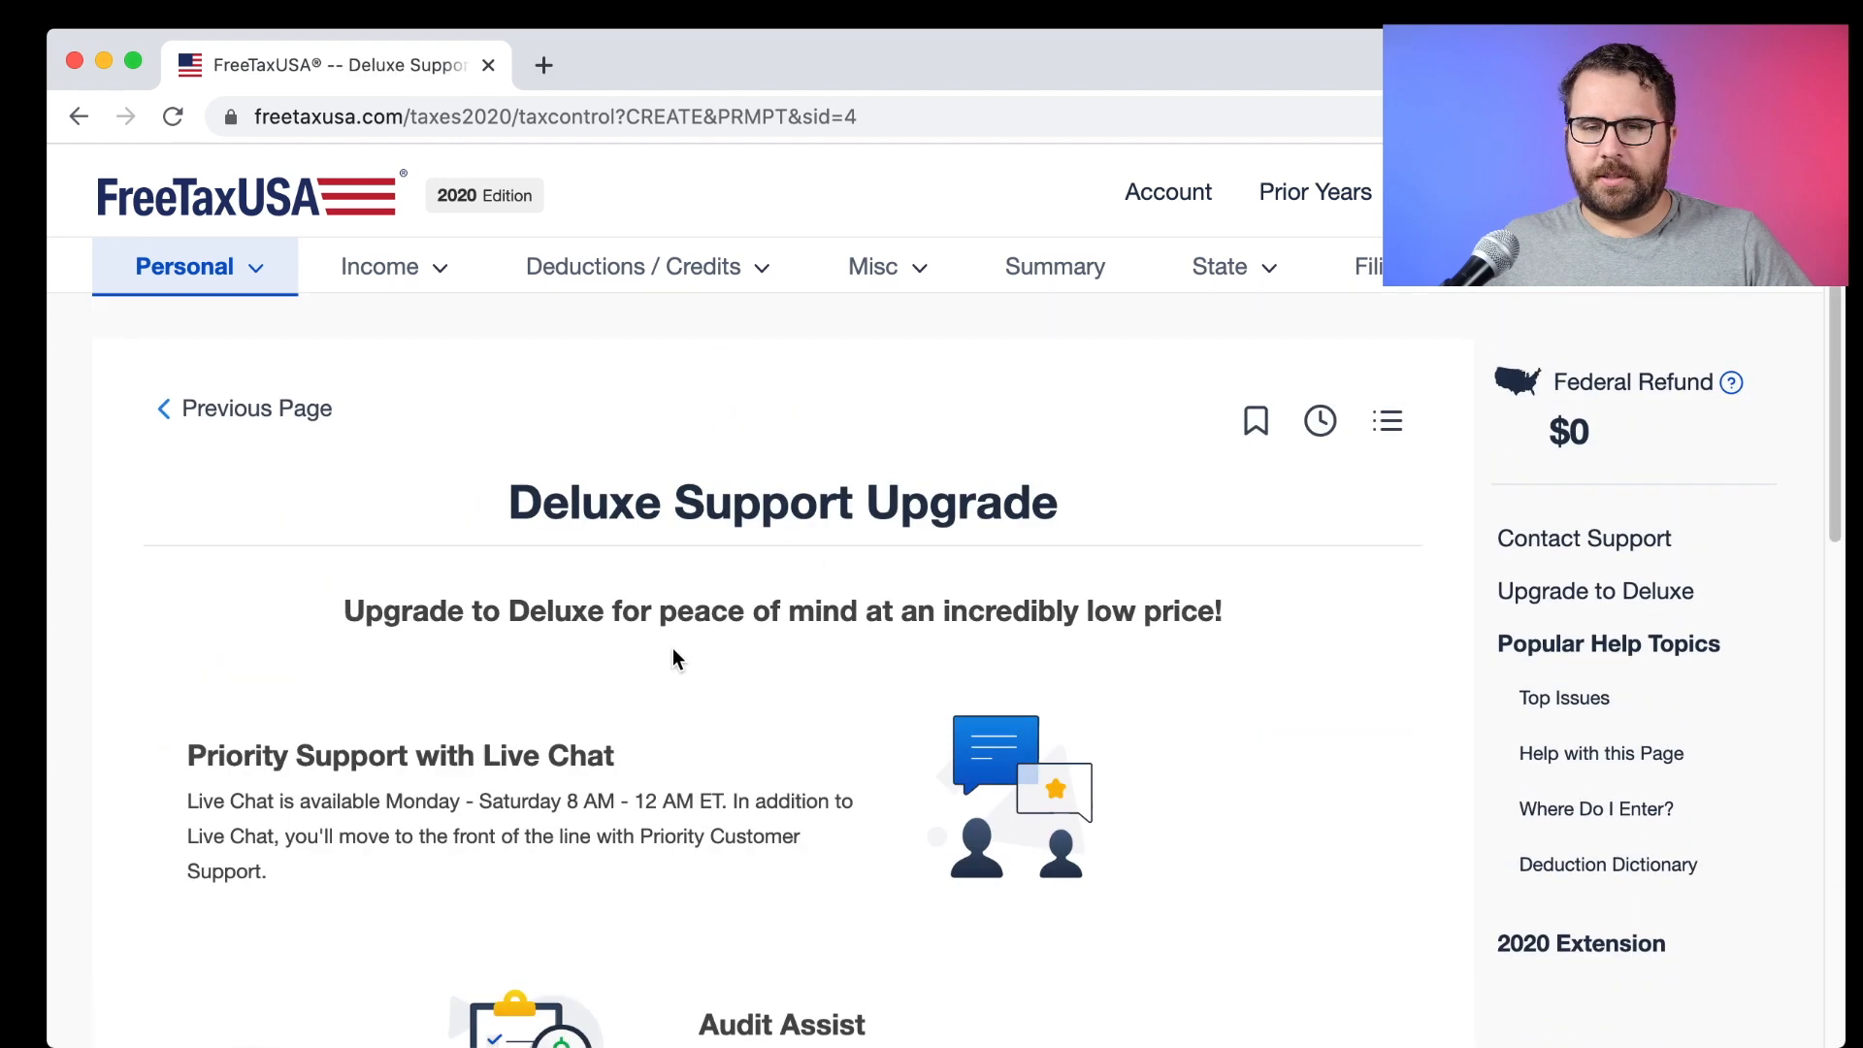
{"action": "scroll", "coordinate": [676, 655], "scroll_direction": "down", "scroll_amount": 3}
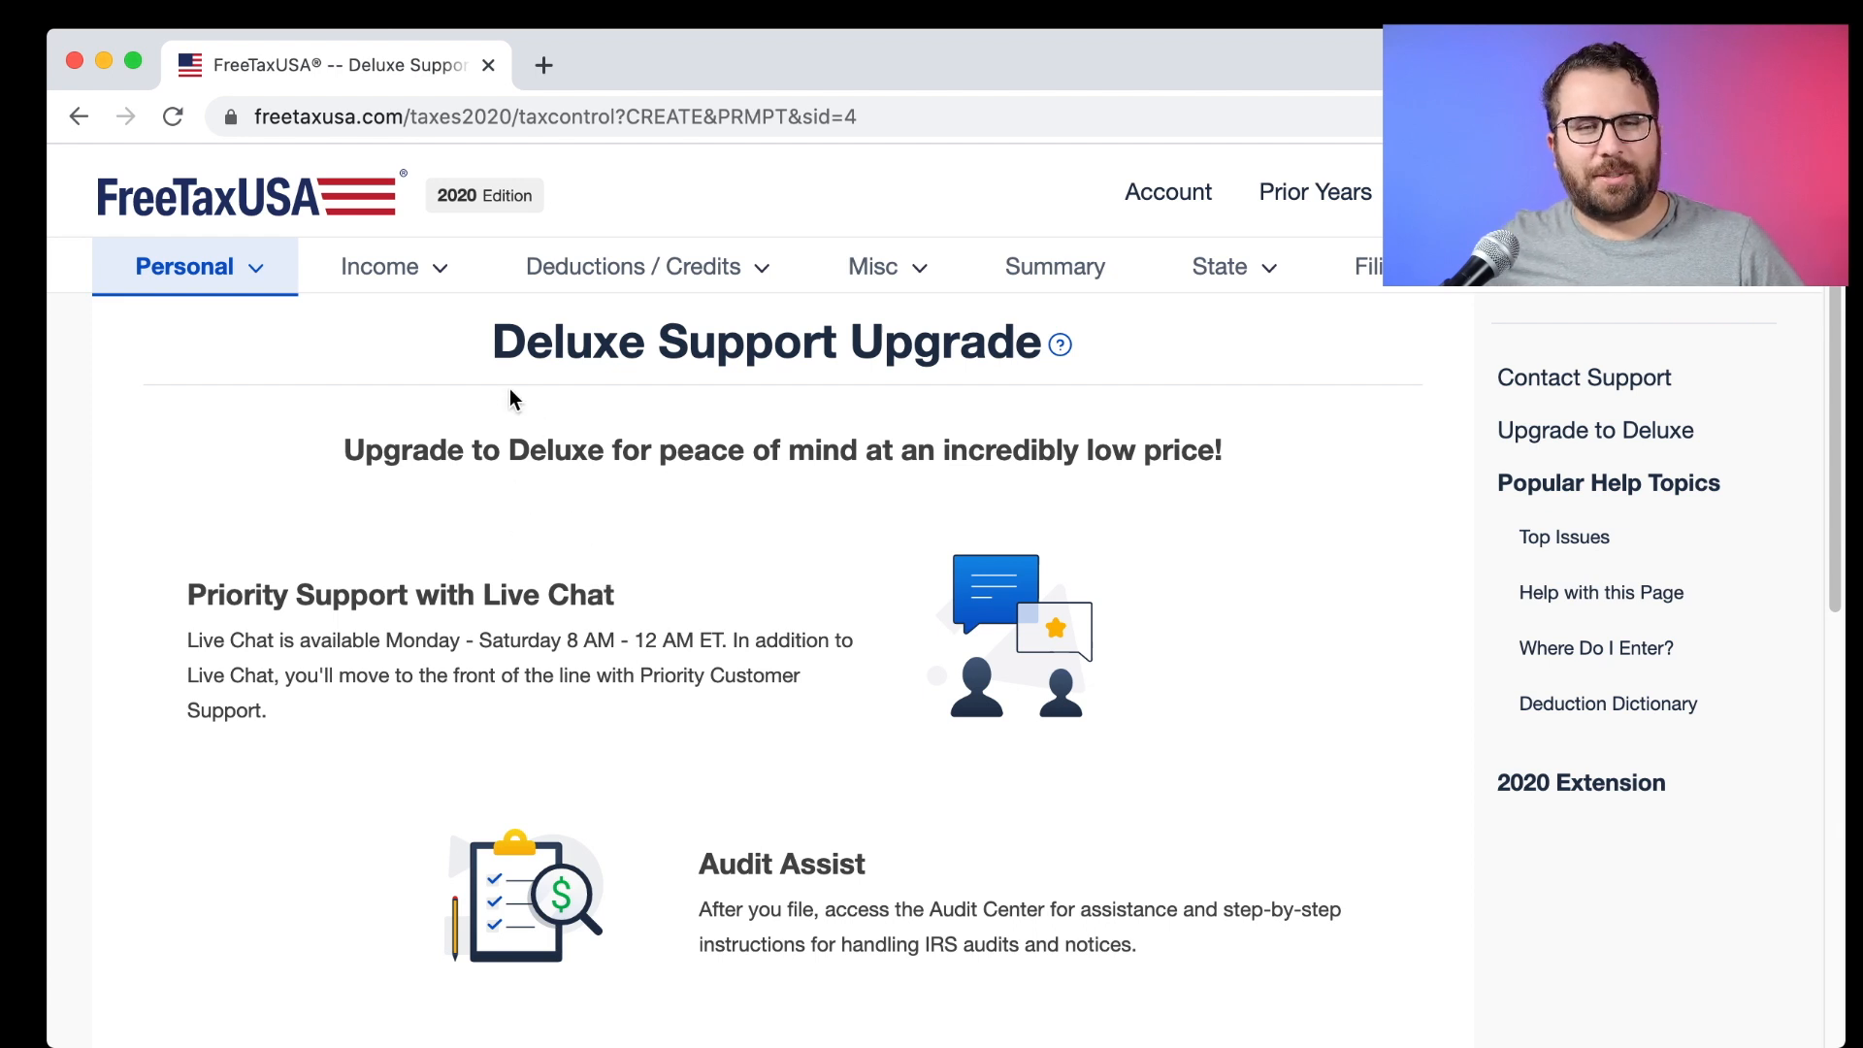
{"action": "left_click_drag", "start_coordinate": [324, 444], "coordinate": [1225, 469]}
{"action": "left_click", "coordinate": [1273, 458]}
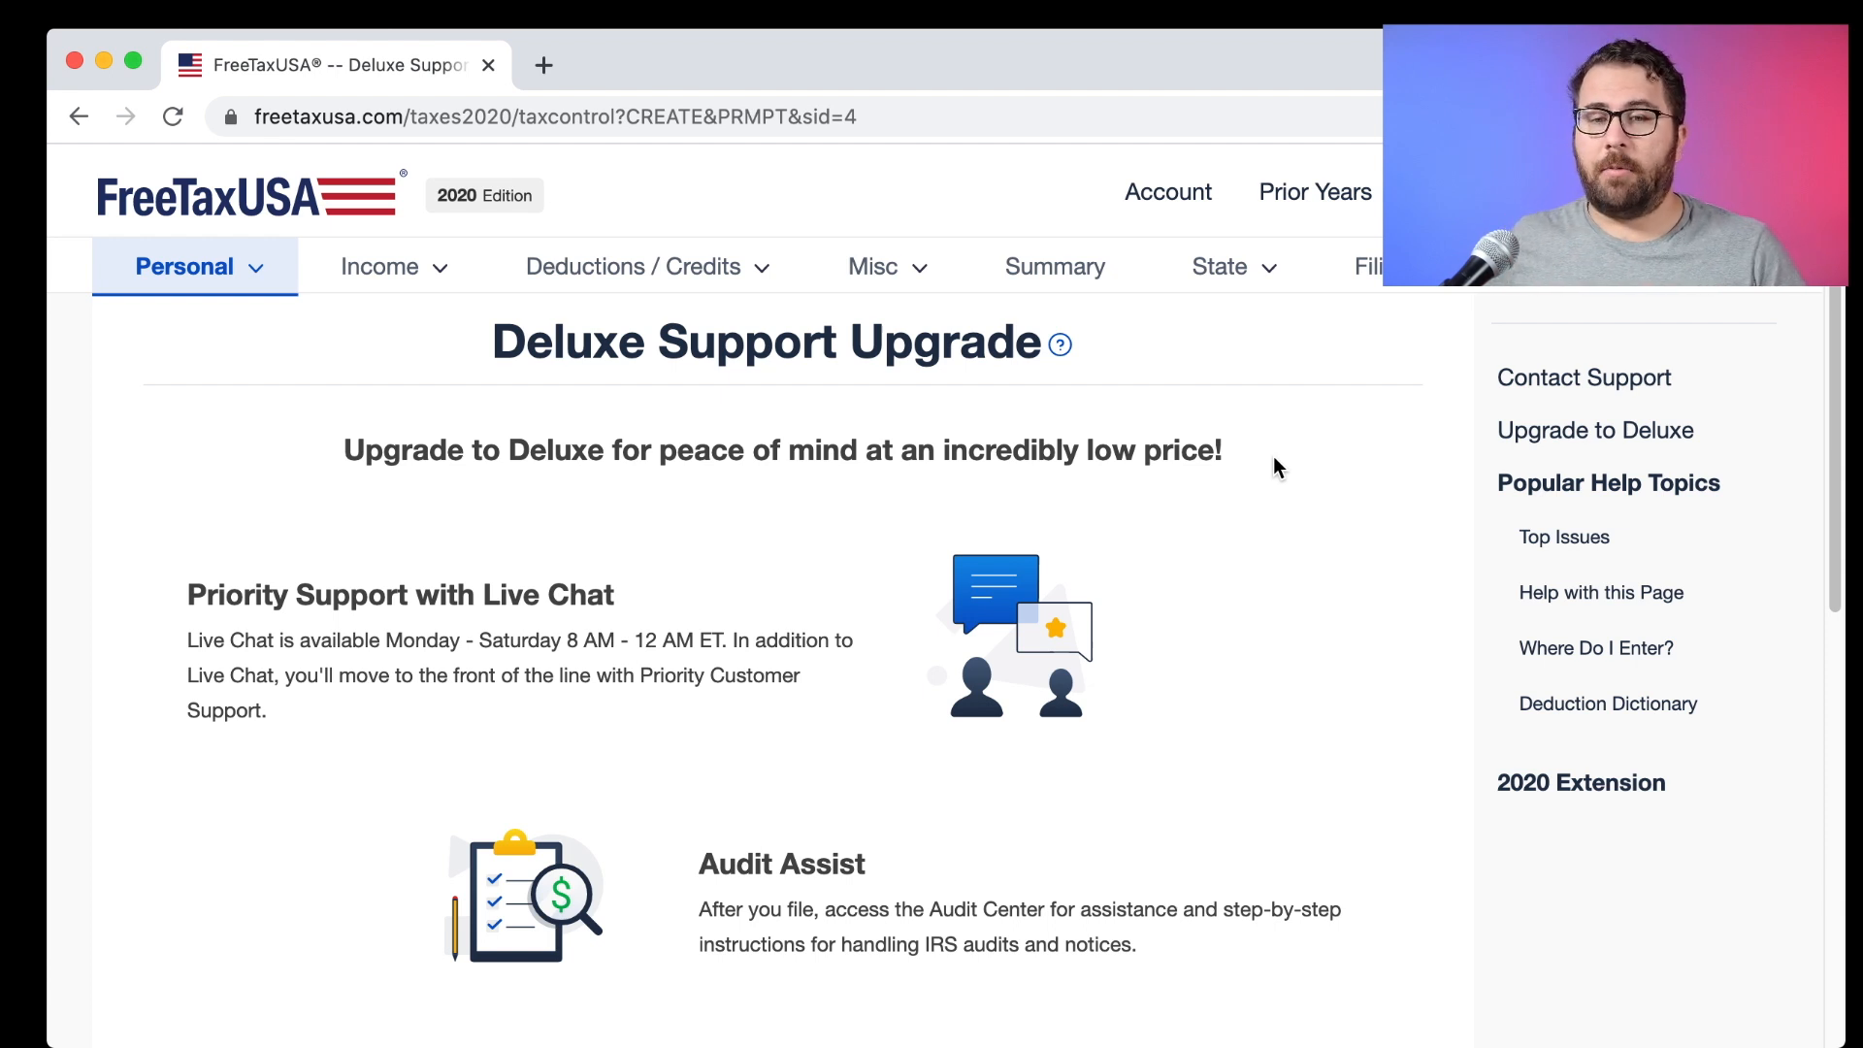
{"action": "scroll", "coordinate": [1048, 473], "scroll_direction": "down", "scroll_amount": 5}
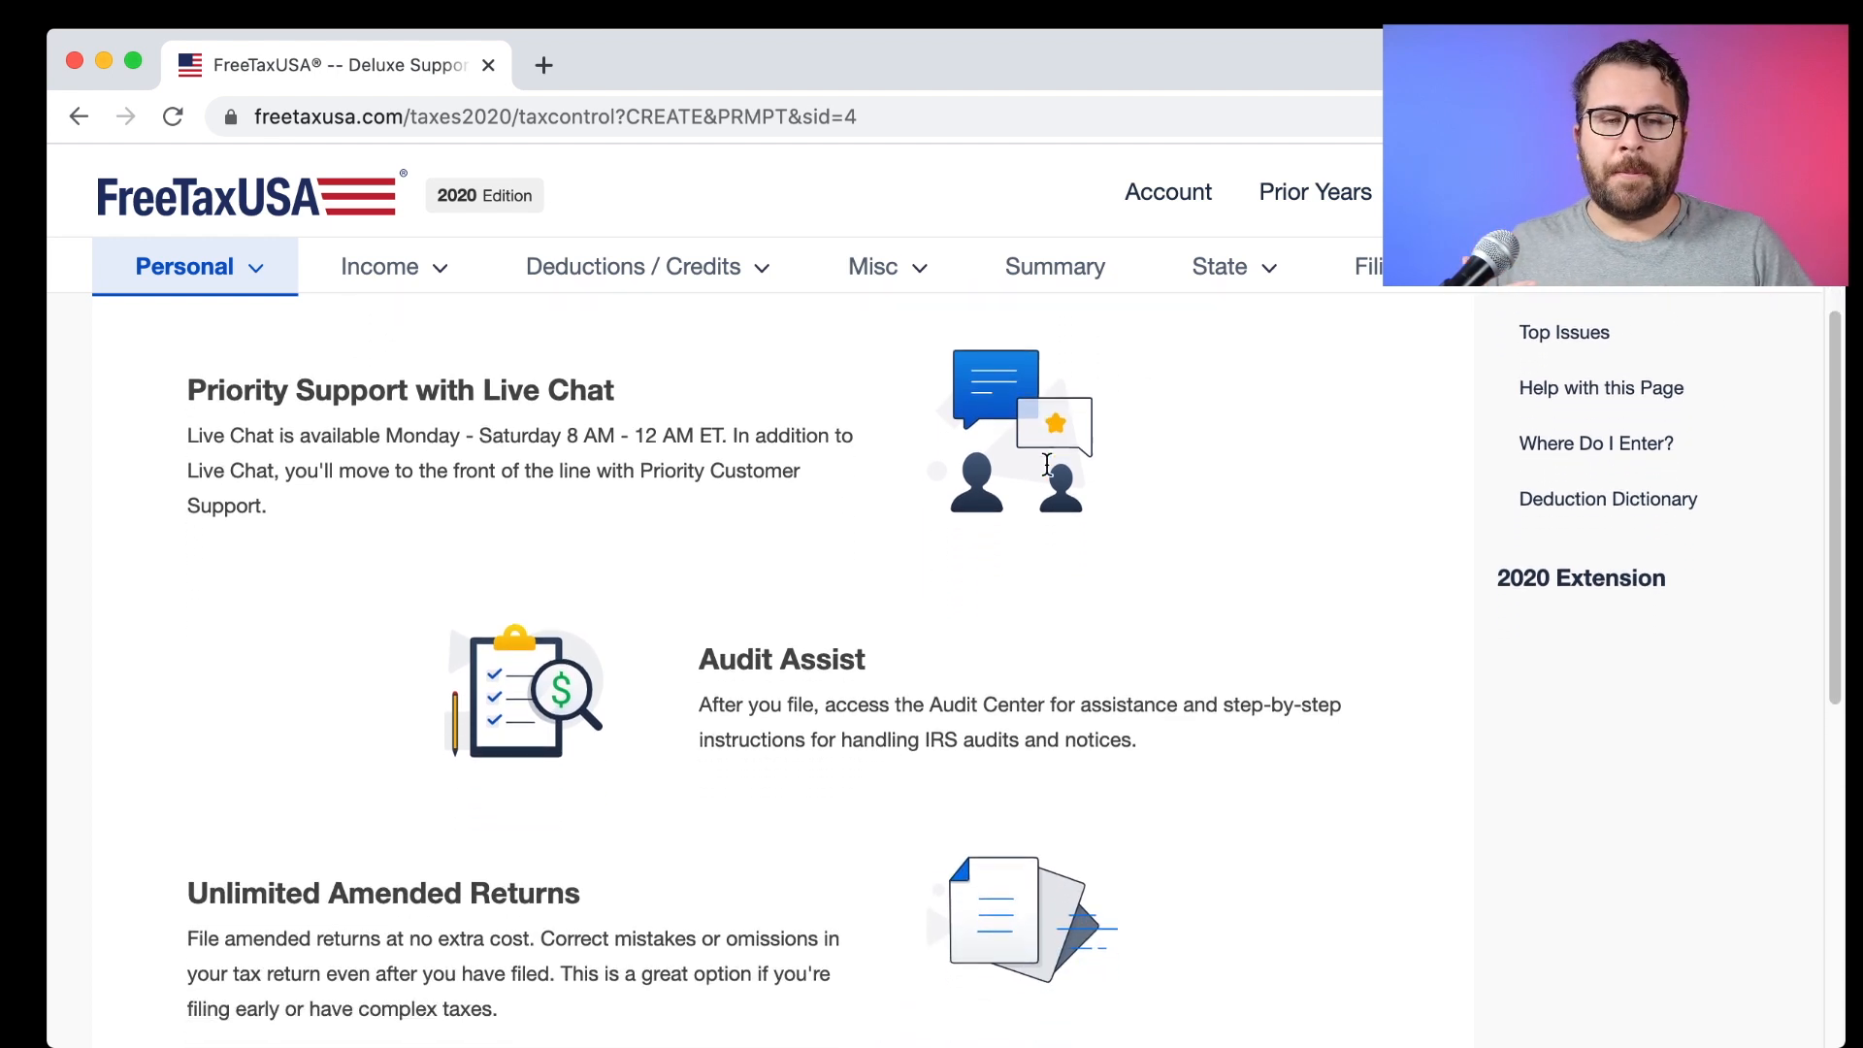
{"action": "scroll", "coordinate": [1047, 466], "scroll_direction": "down", "scroll_amount": 4}
{"action": "scroll", "coordinate": [1048, 474], "scroll_direction": "down", "scroll_amount": 4}
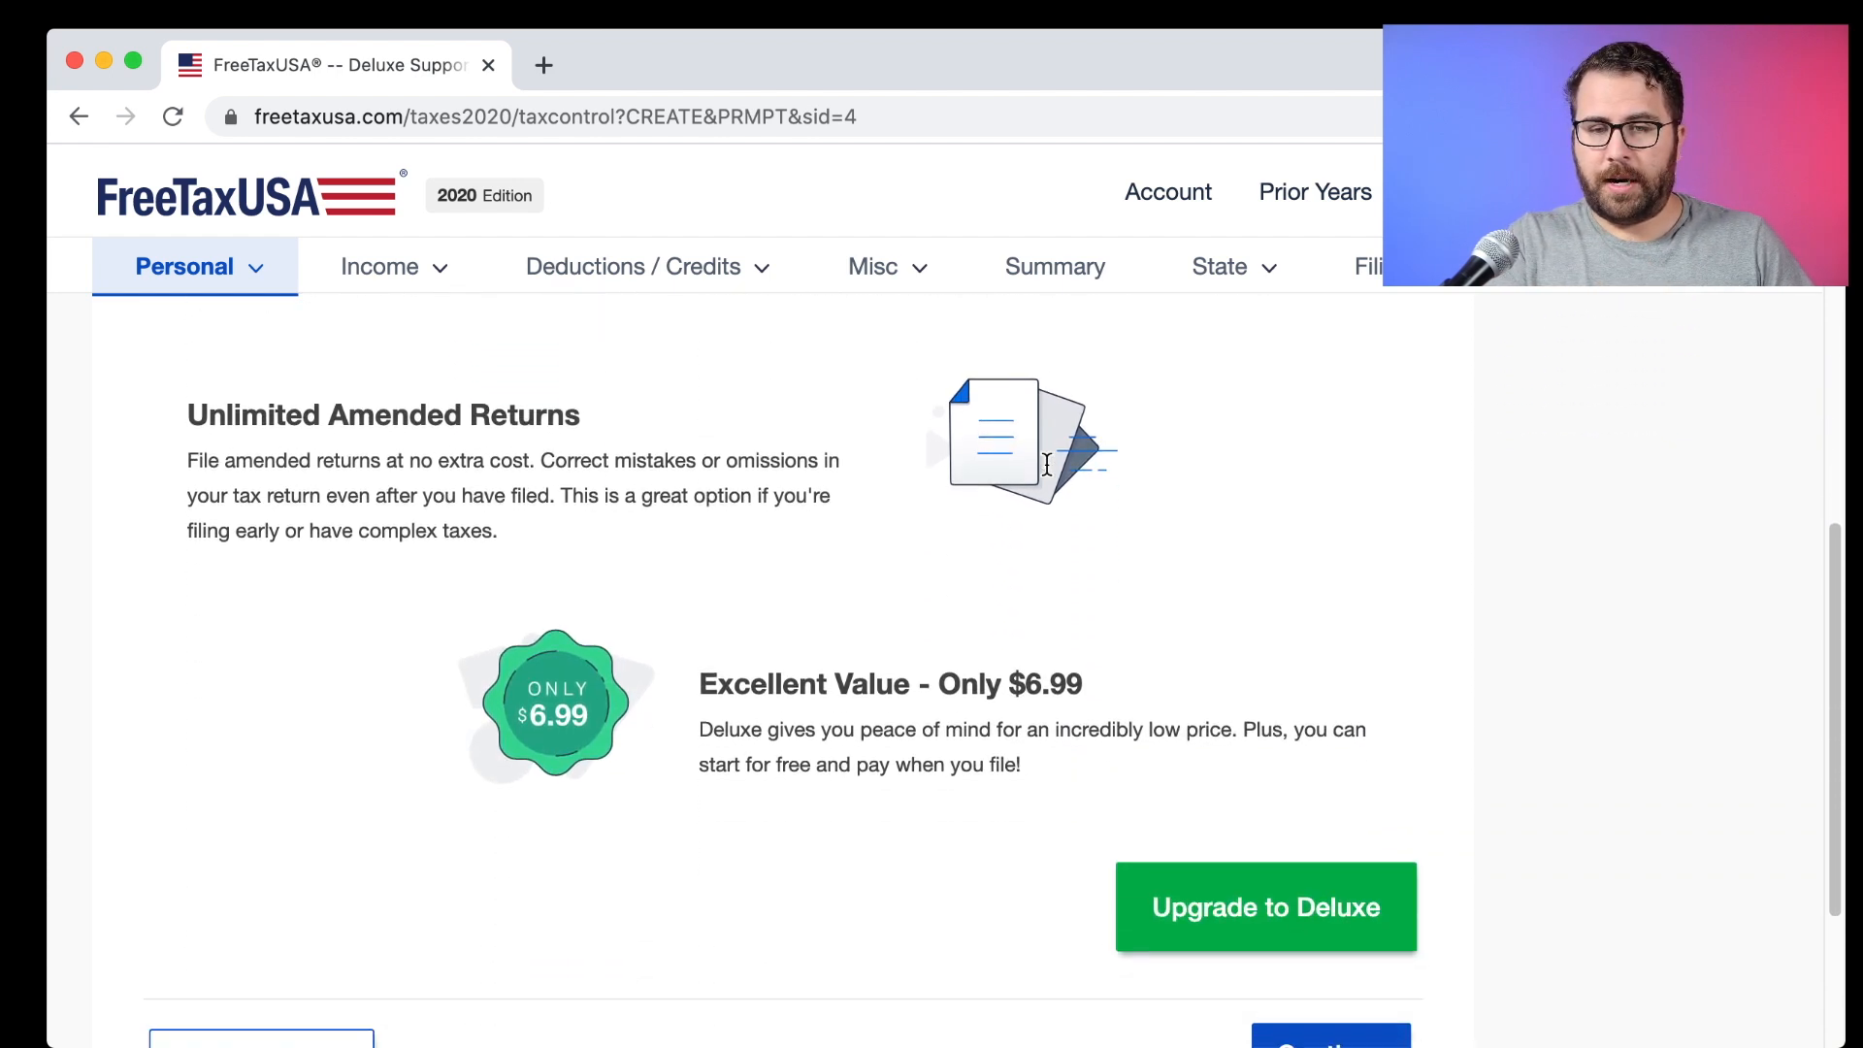
Review the Only $6.99 Deluxe offer, then continue without upgrading.
{"action": "left_click_drag", "start_coordinate": [1057, 686], "coordinate": [708, 682]}
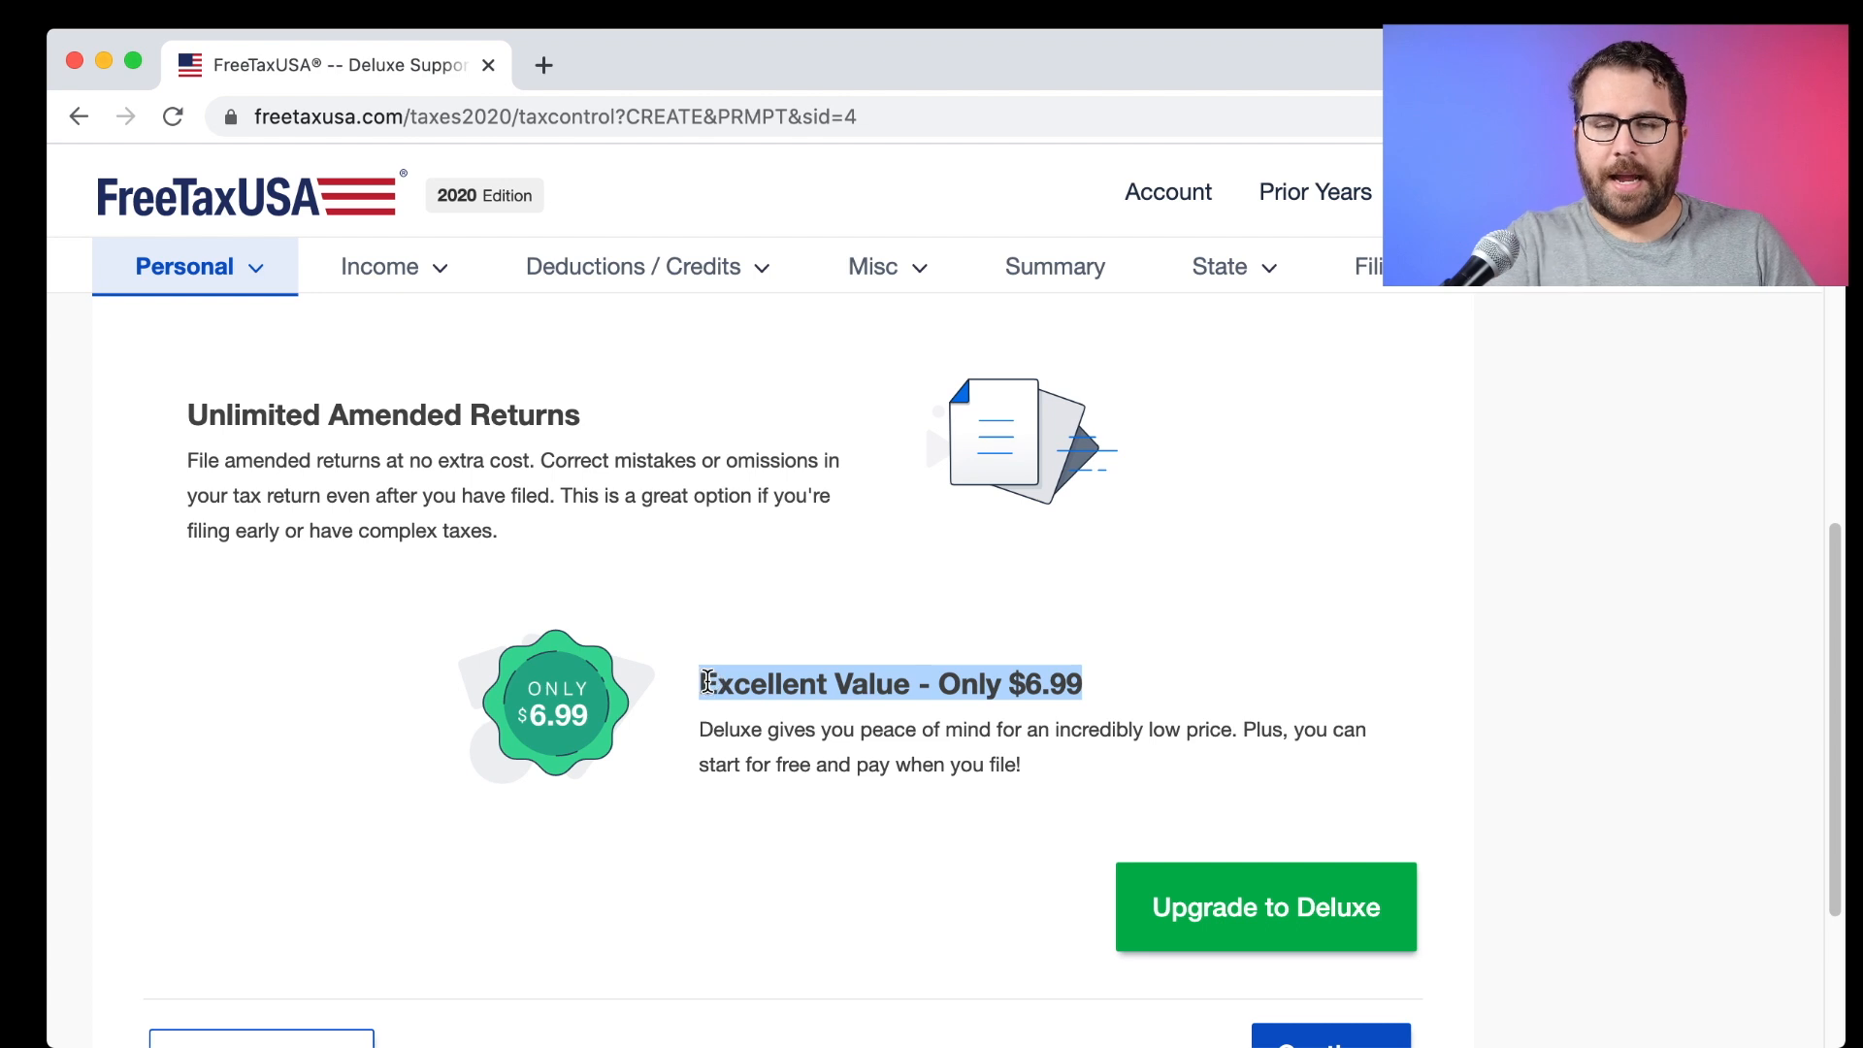
{"action": "scroll", "coordinate": [707, 682], "scroll_direction": "down", "scroll_amount": 1}
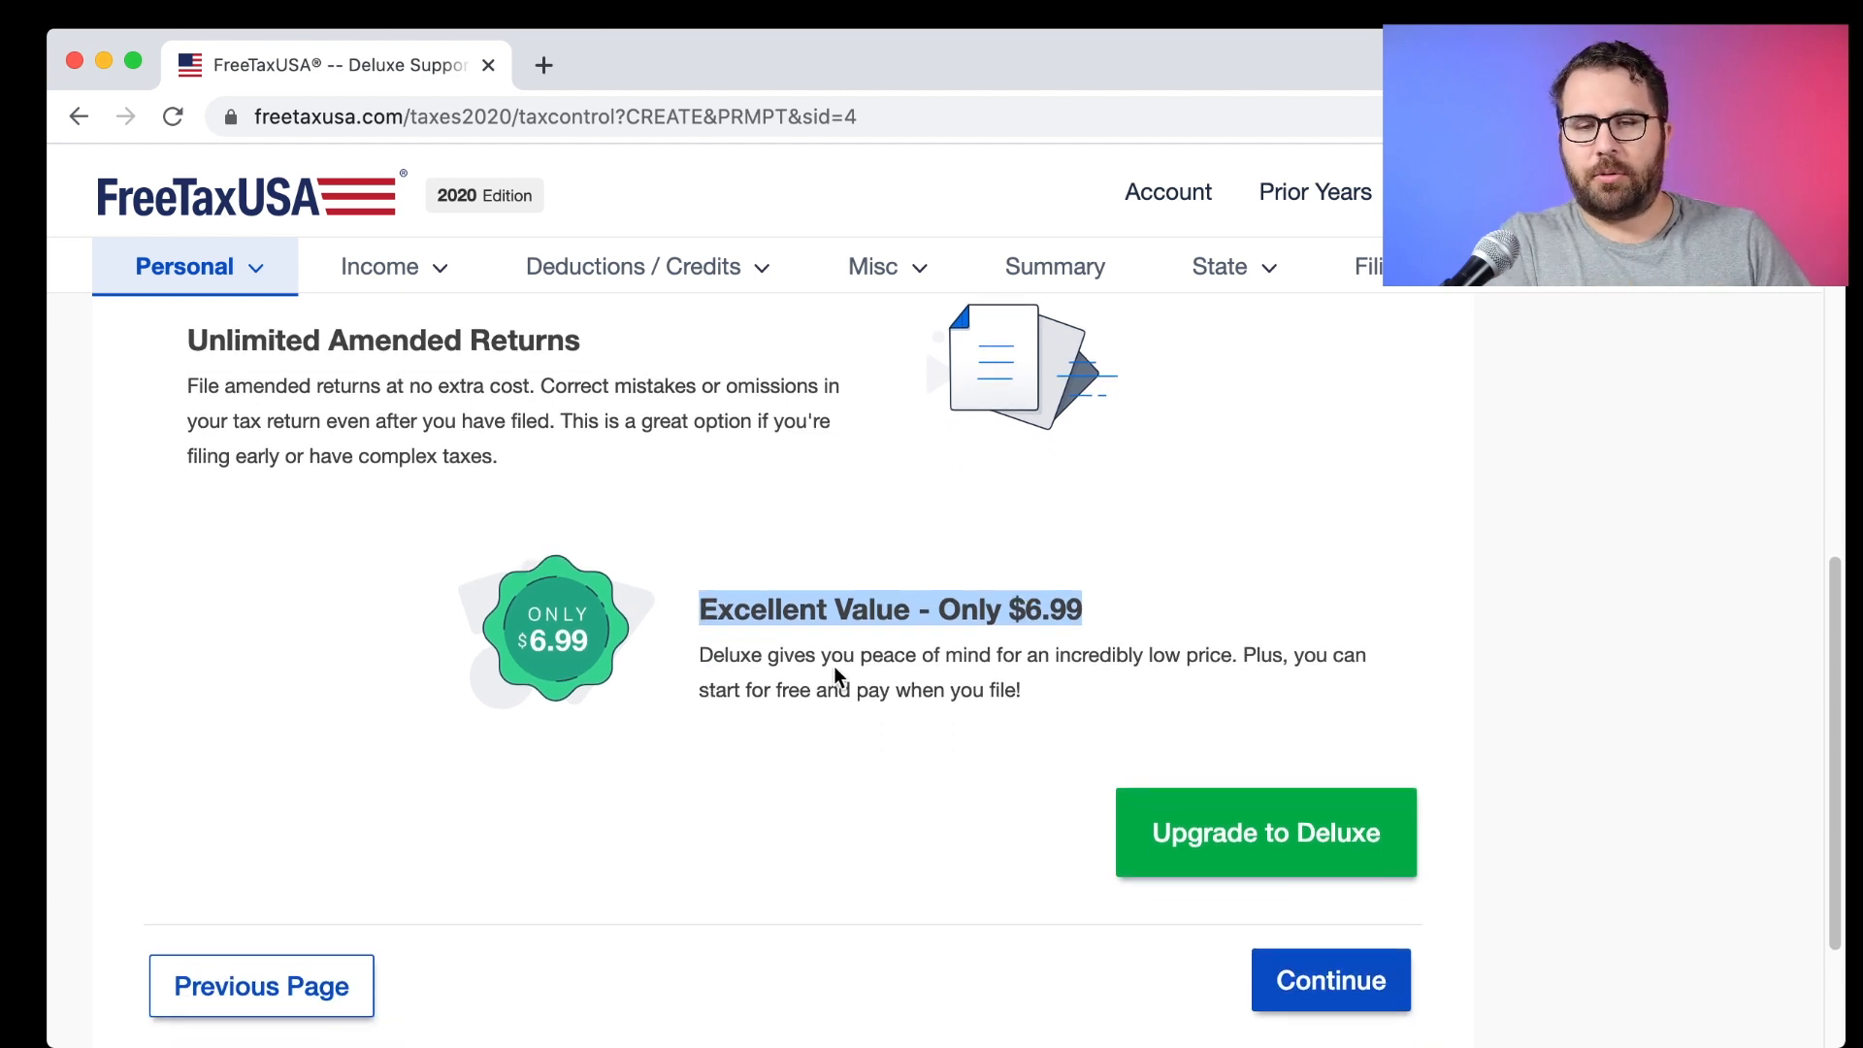
{"action": "left_click_drag", "start_coordinate": [862, 657], "coordinate": [989, 663]}
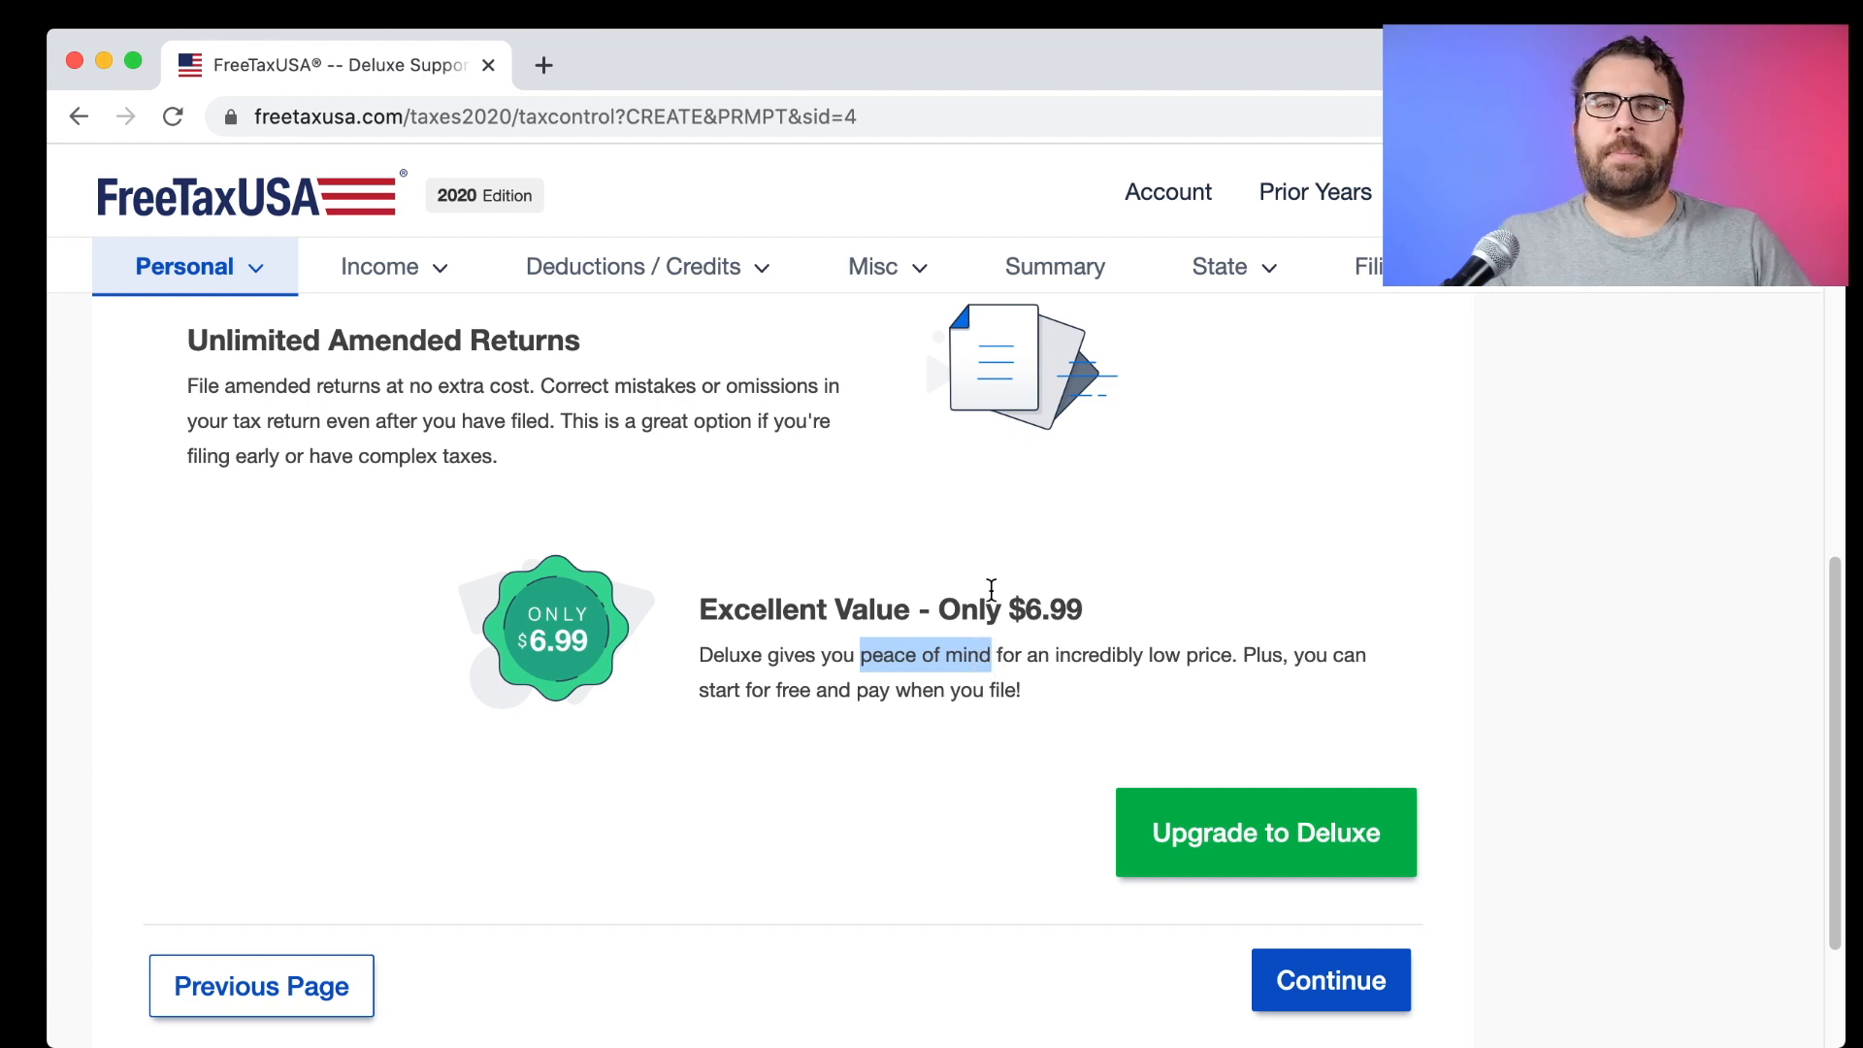
{"action": "scroll", "coordinate": [943, 574], "scroll_direction": "up", "scroll_amount": 5}
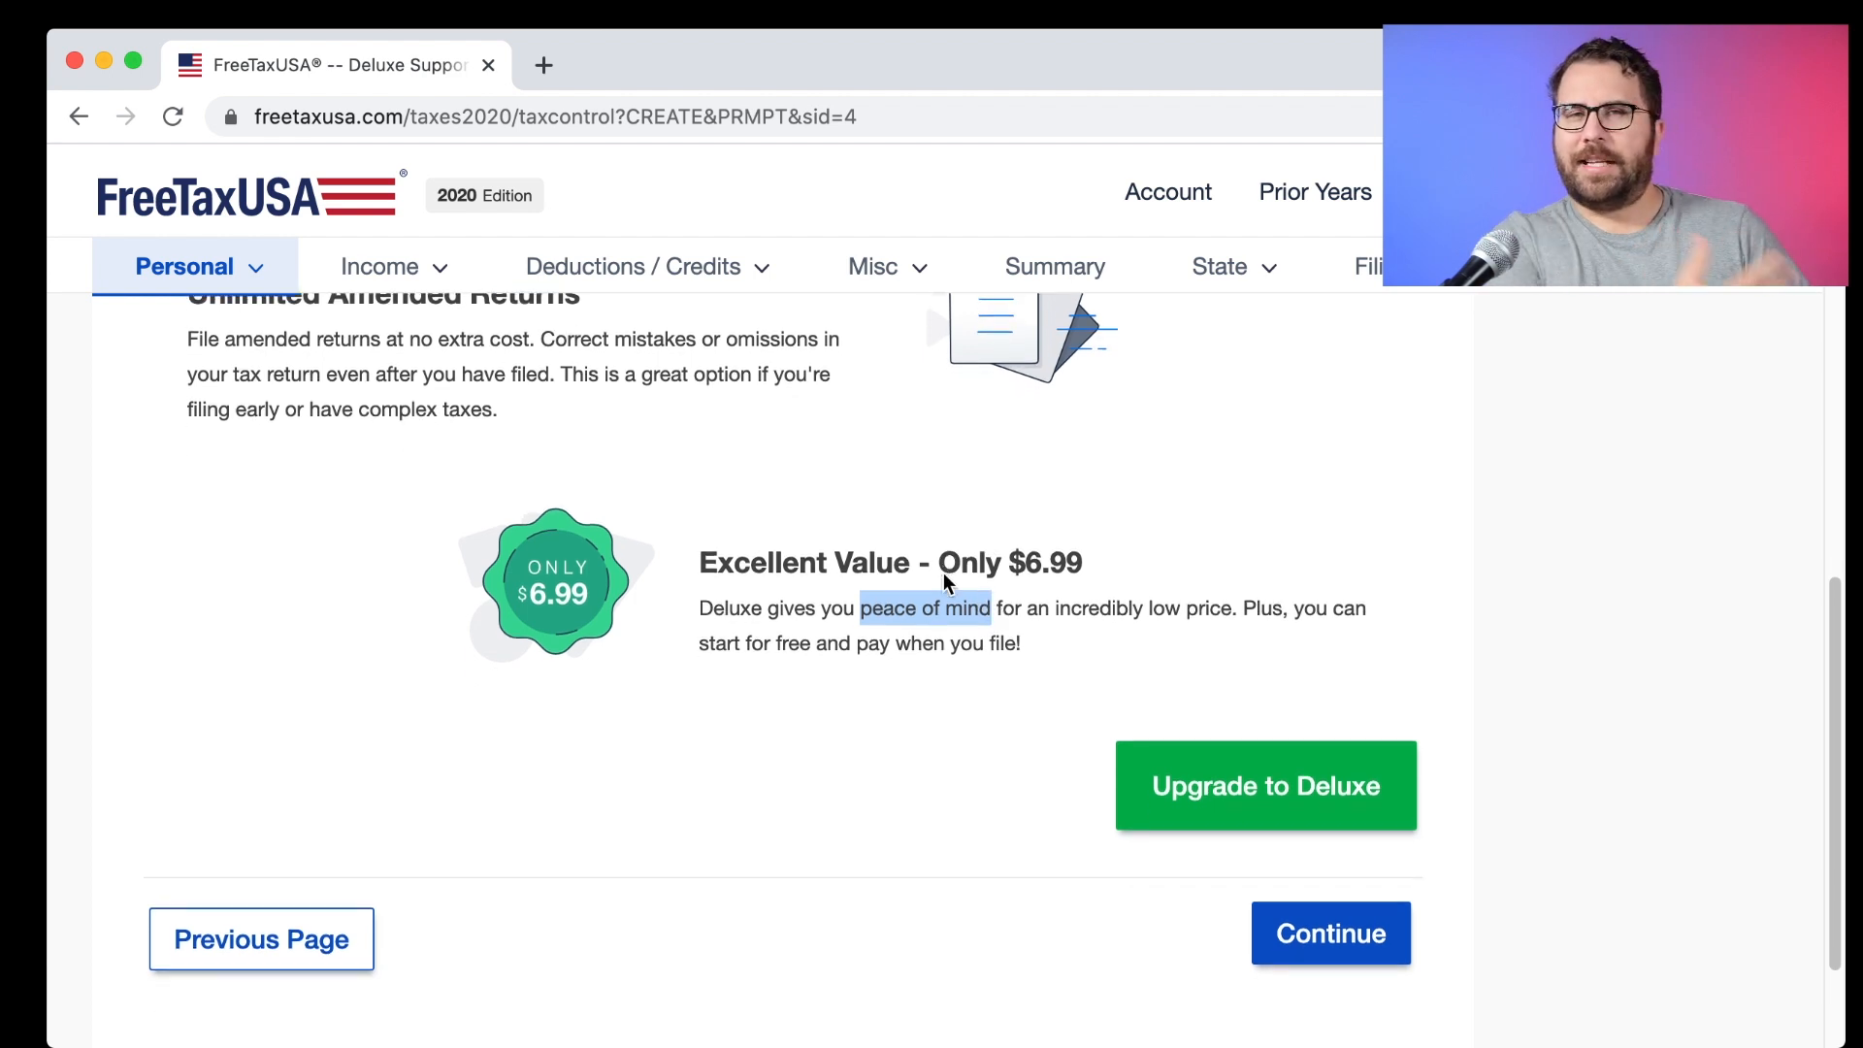
{"action": "scroll", "coordinate": [925, 566], "scroll_direction": "up", "scroll_amount": 2}
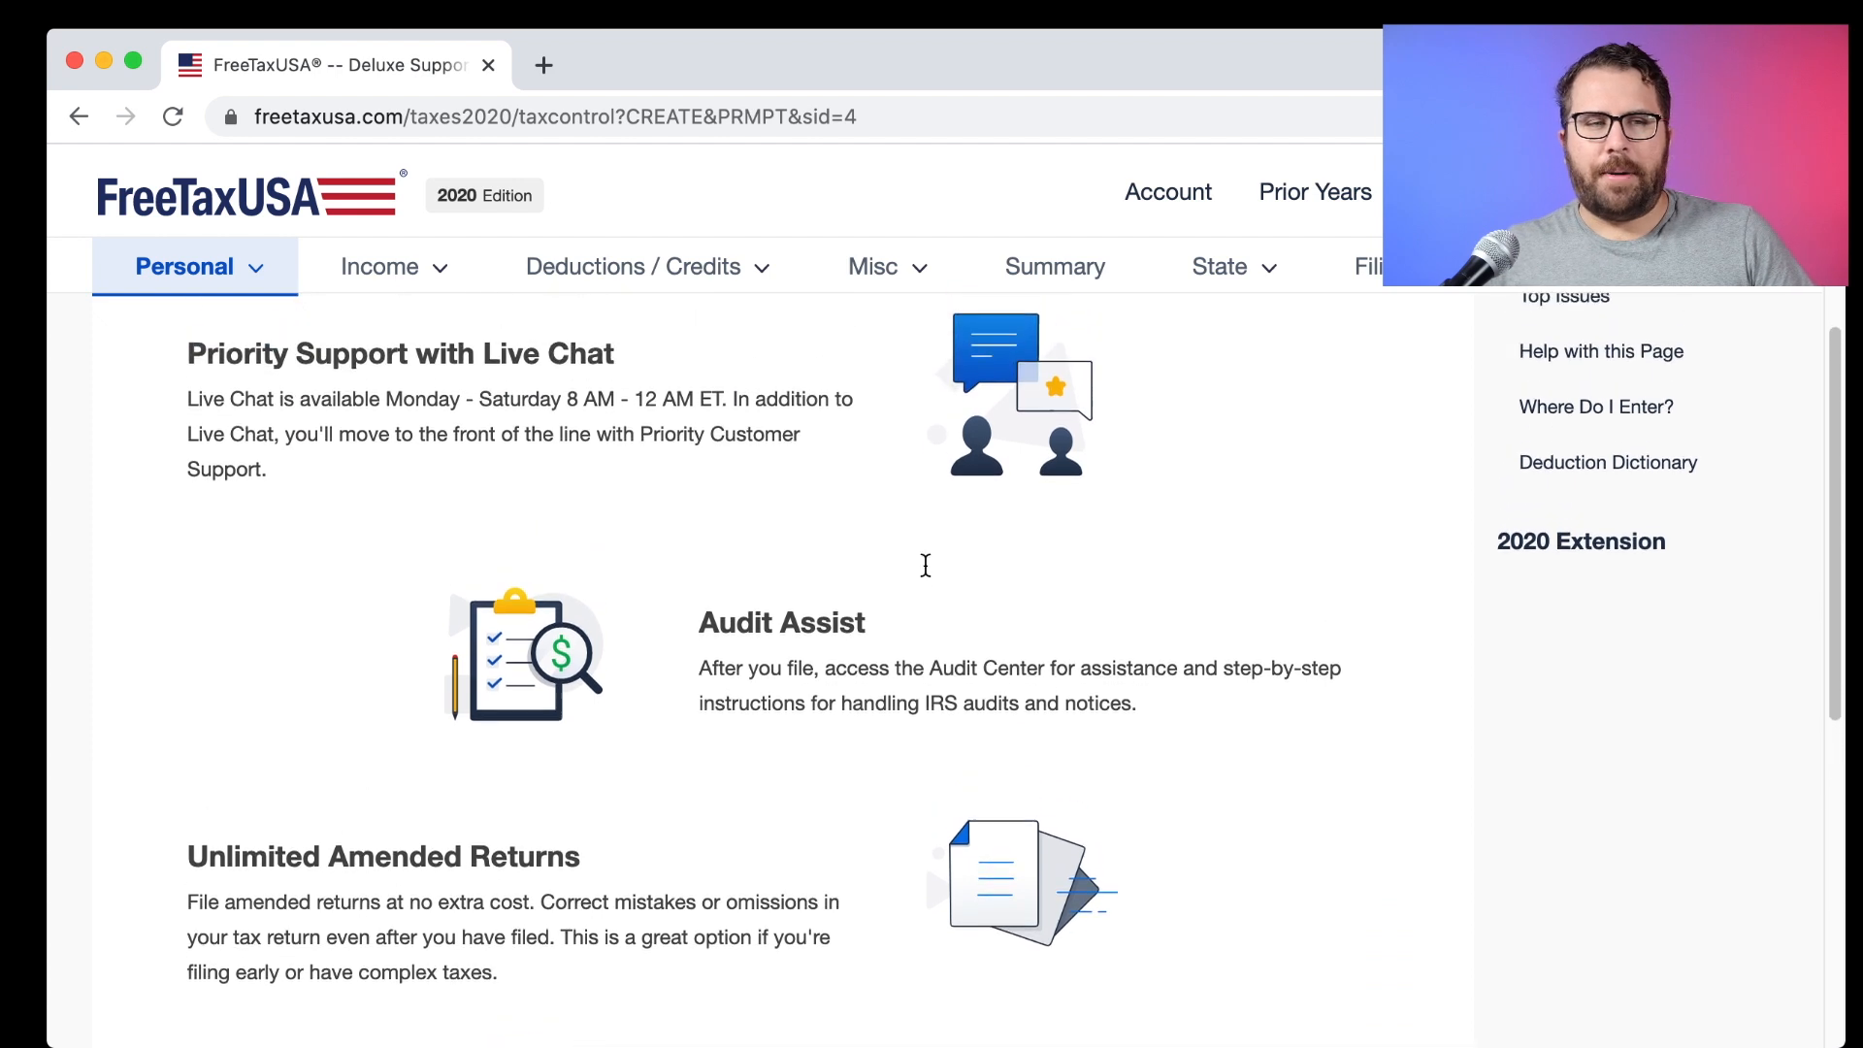
{"action": "scroll", "coordinate": [926, 566], "scroll_direction": "down", "scroll_amount": 1}
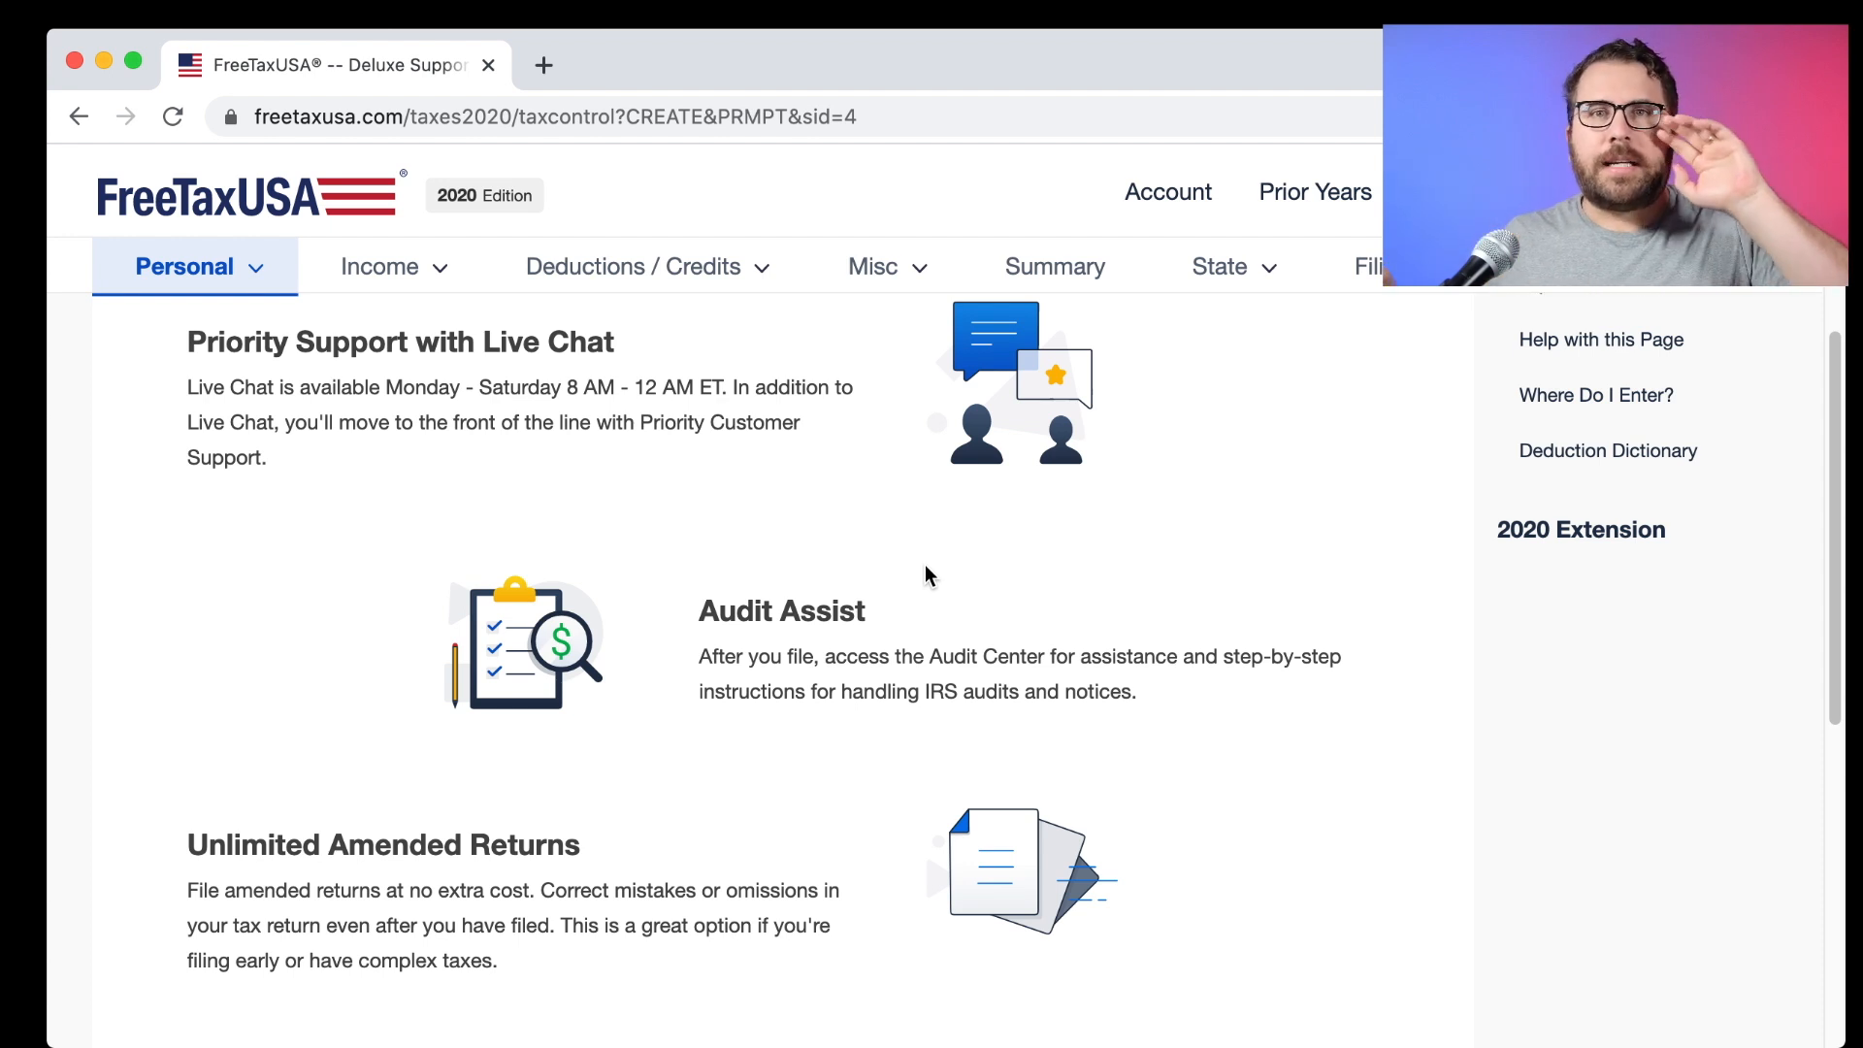
{"action": "scroll", "coordinate": [864, 602], "scroll_direction": "down", "scroll_amount": 6}
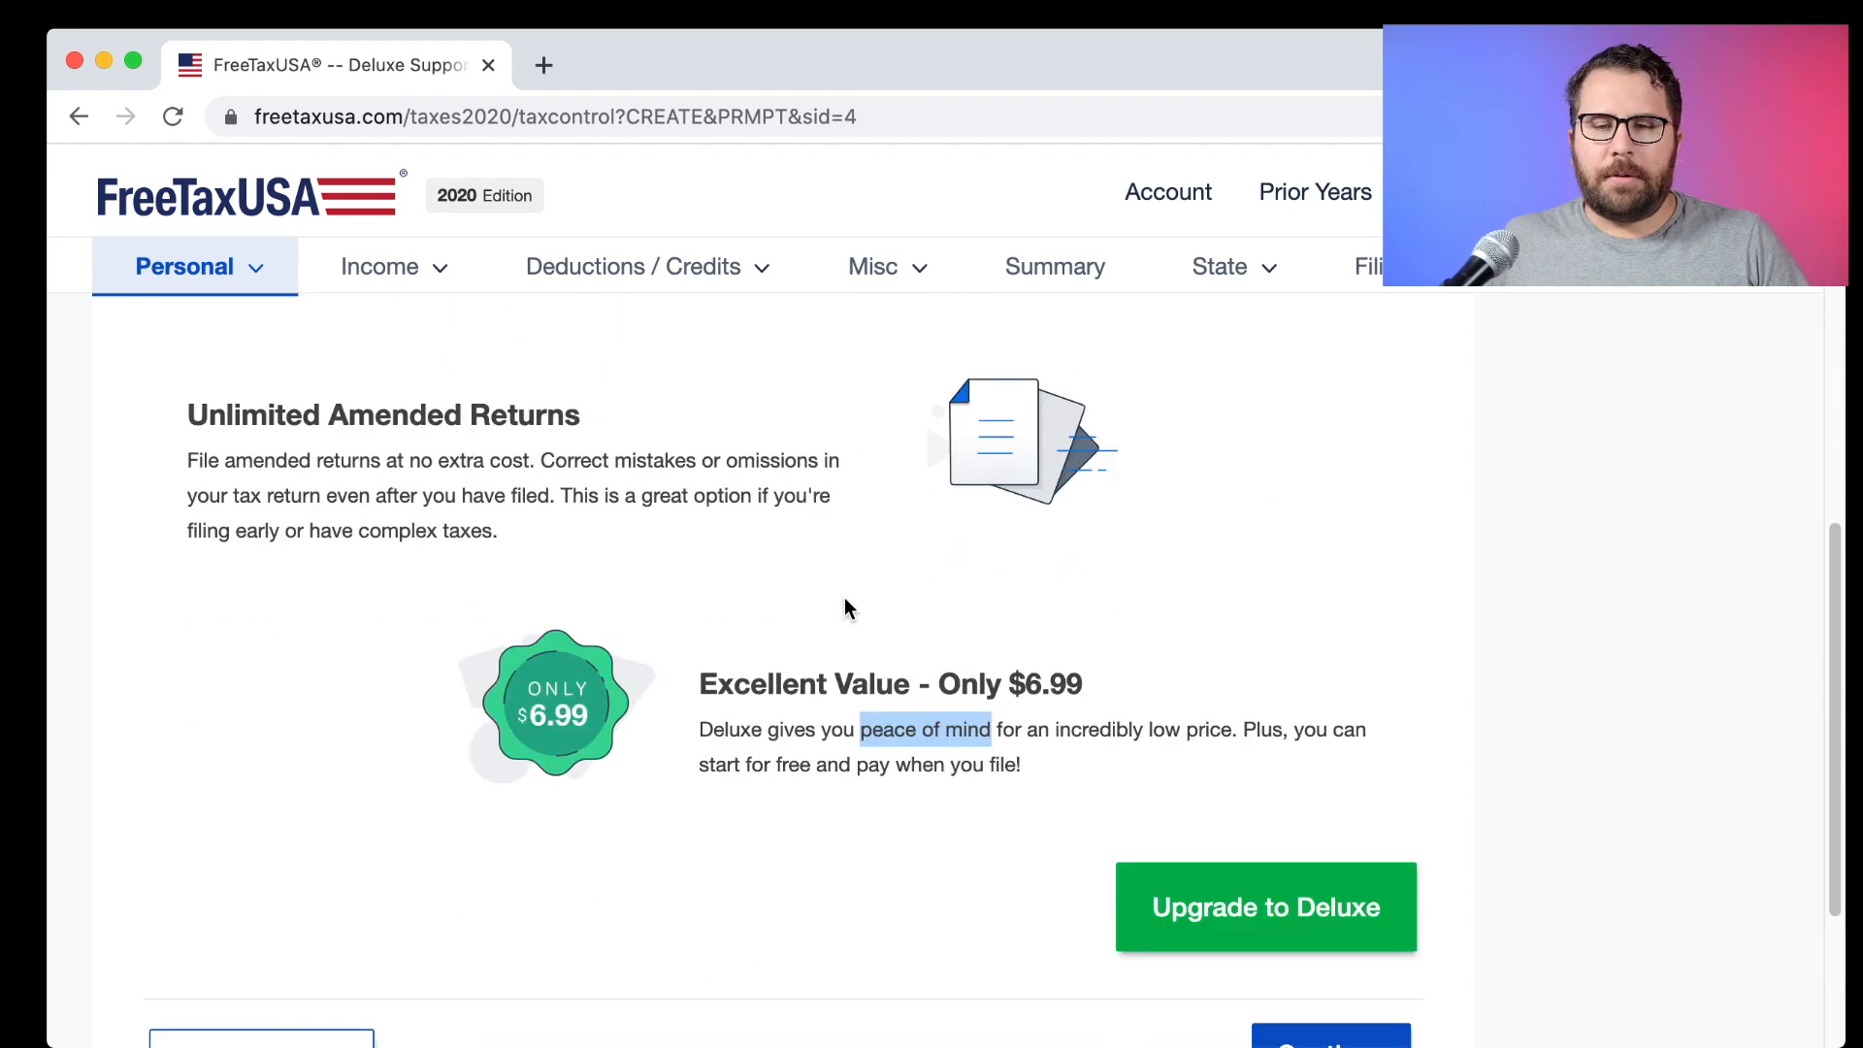
{"action": "left_click_drag", "start_coordinate": [1081, 550], "coordinate": [935, 545]}
{"action": "left_click", "coordinate": [996, 595]}
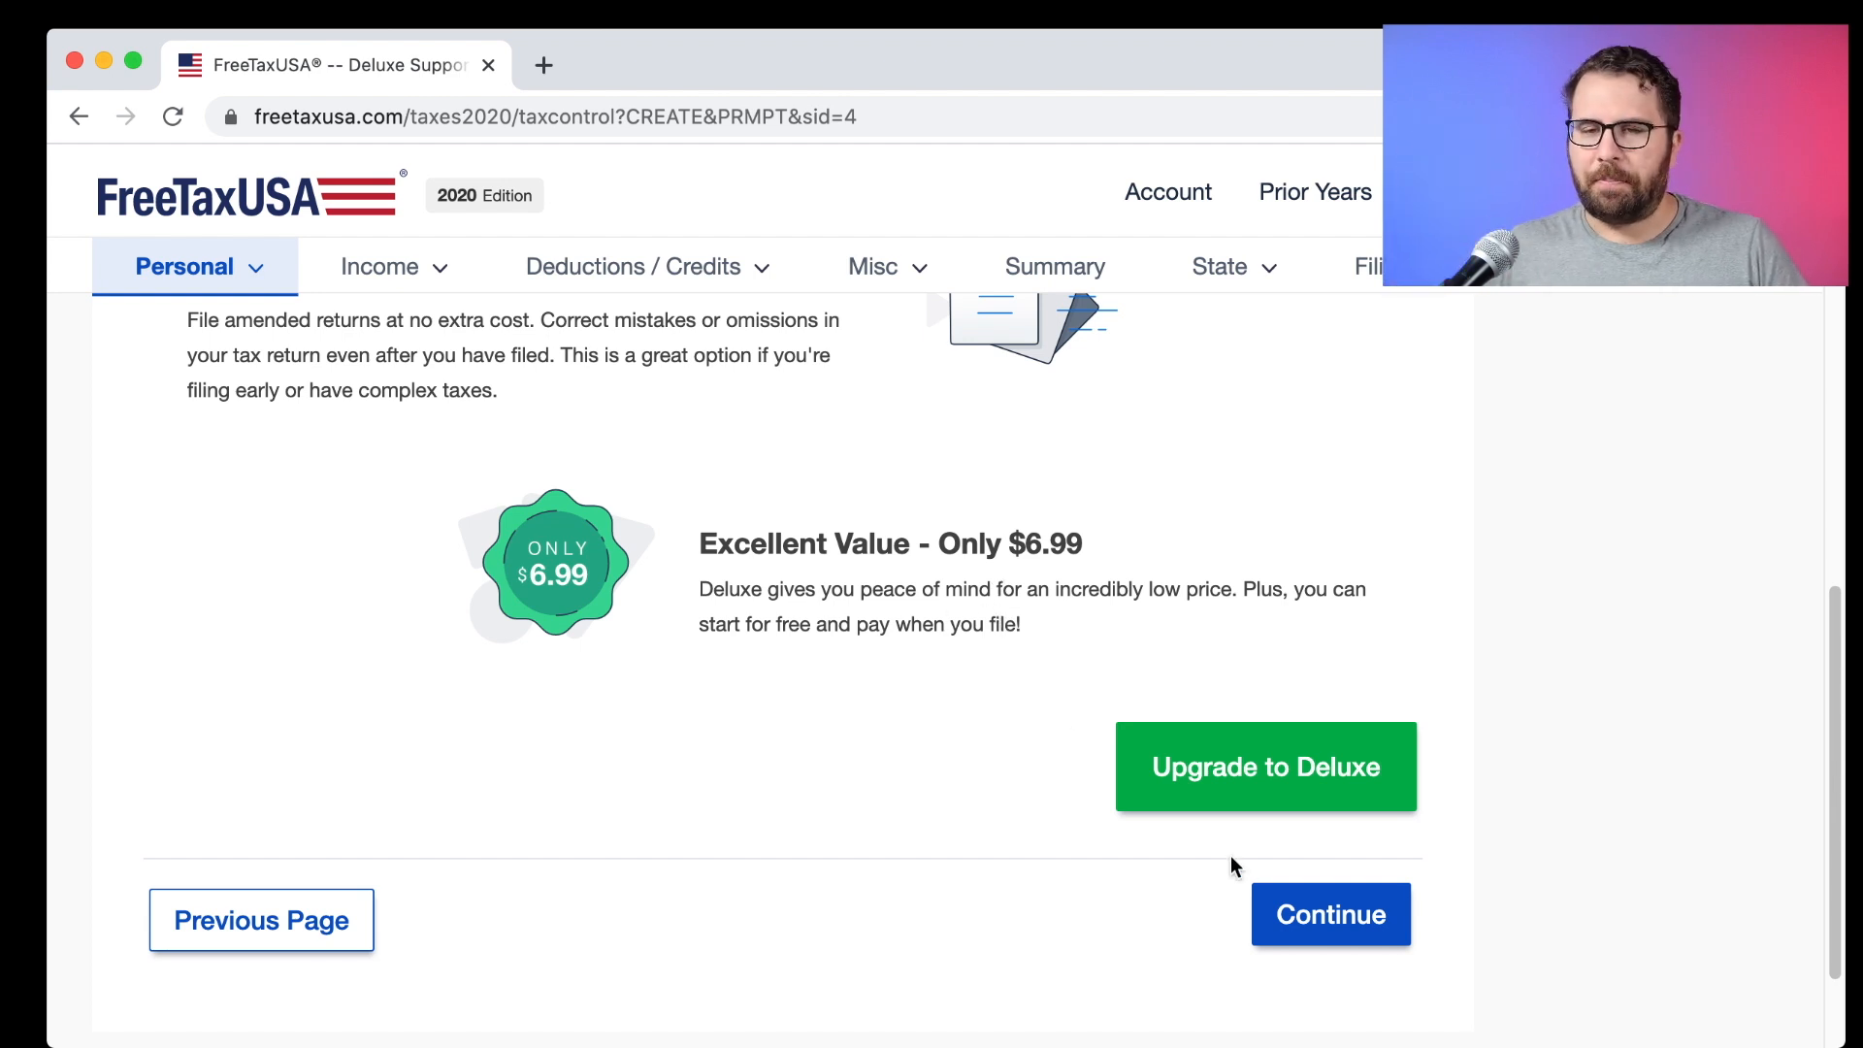
{"action": "left_click", "coordinate": [1320, 931]}
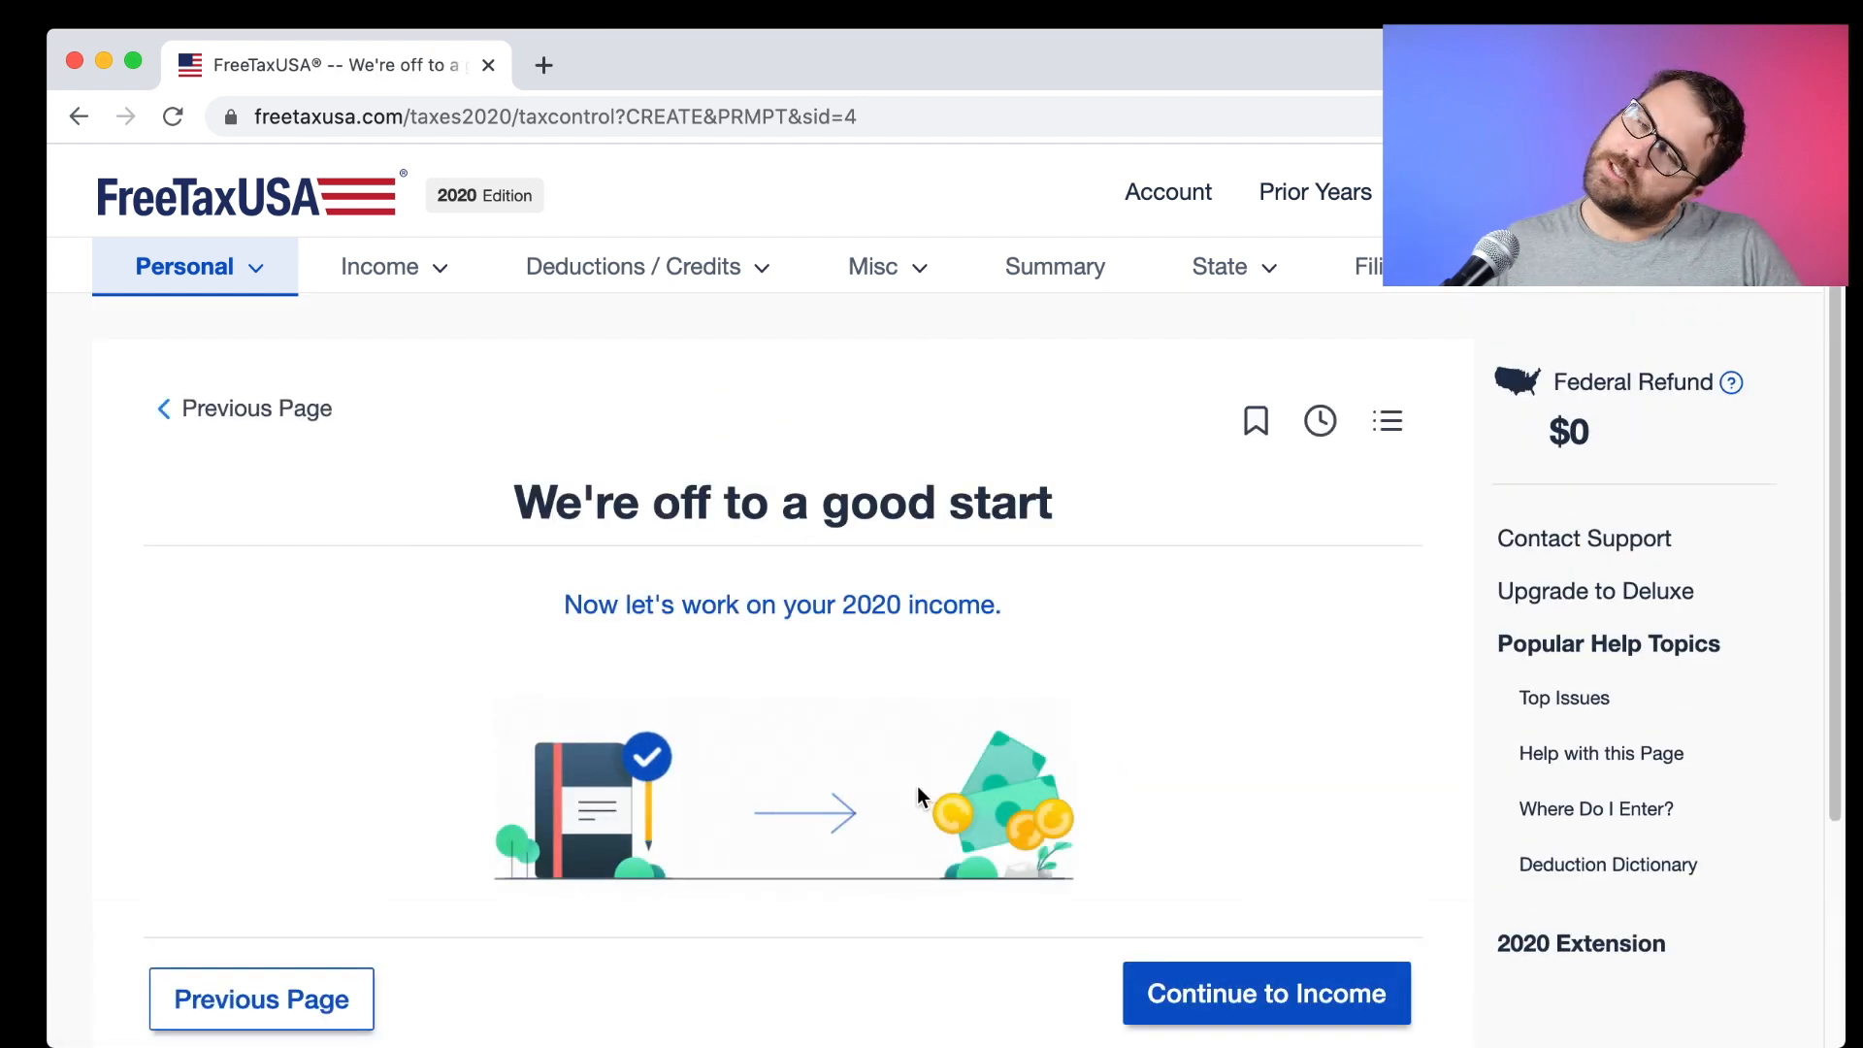
Start the 2020 income section and choose to enter a W-2 now.
{"action": "scroll", "coordinate": [916, 791], "scroll_direction": "down", "scroll_amount": 1}
{"action": "left_click", "coordinate": [1191, 922]}
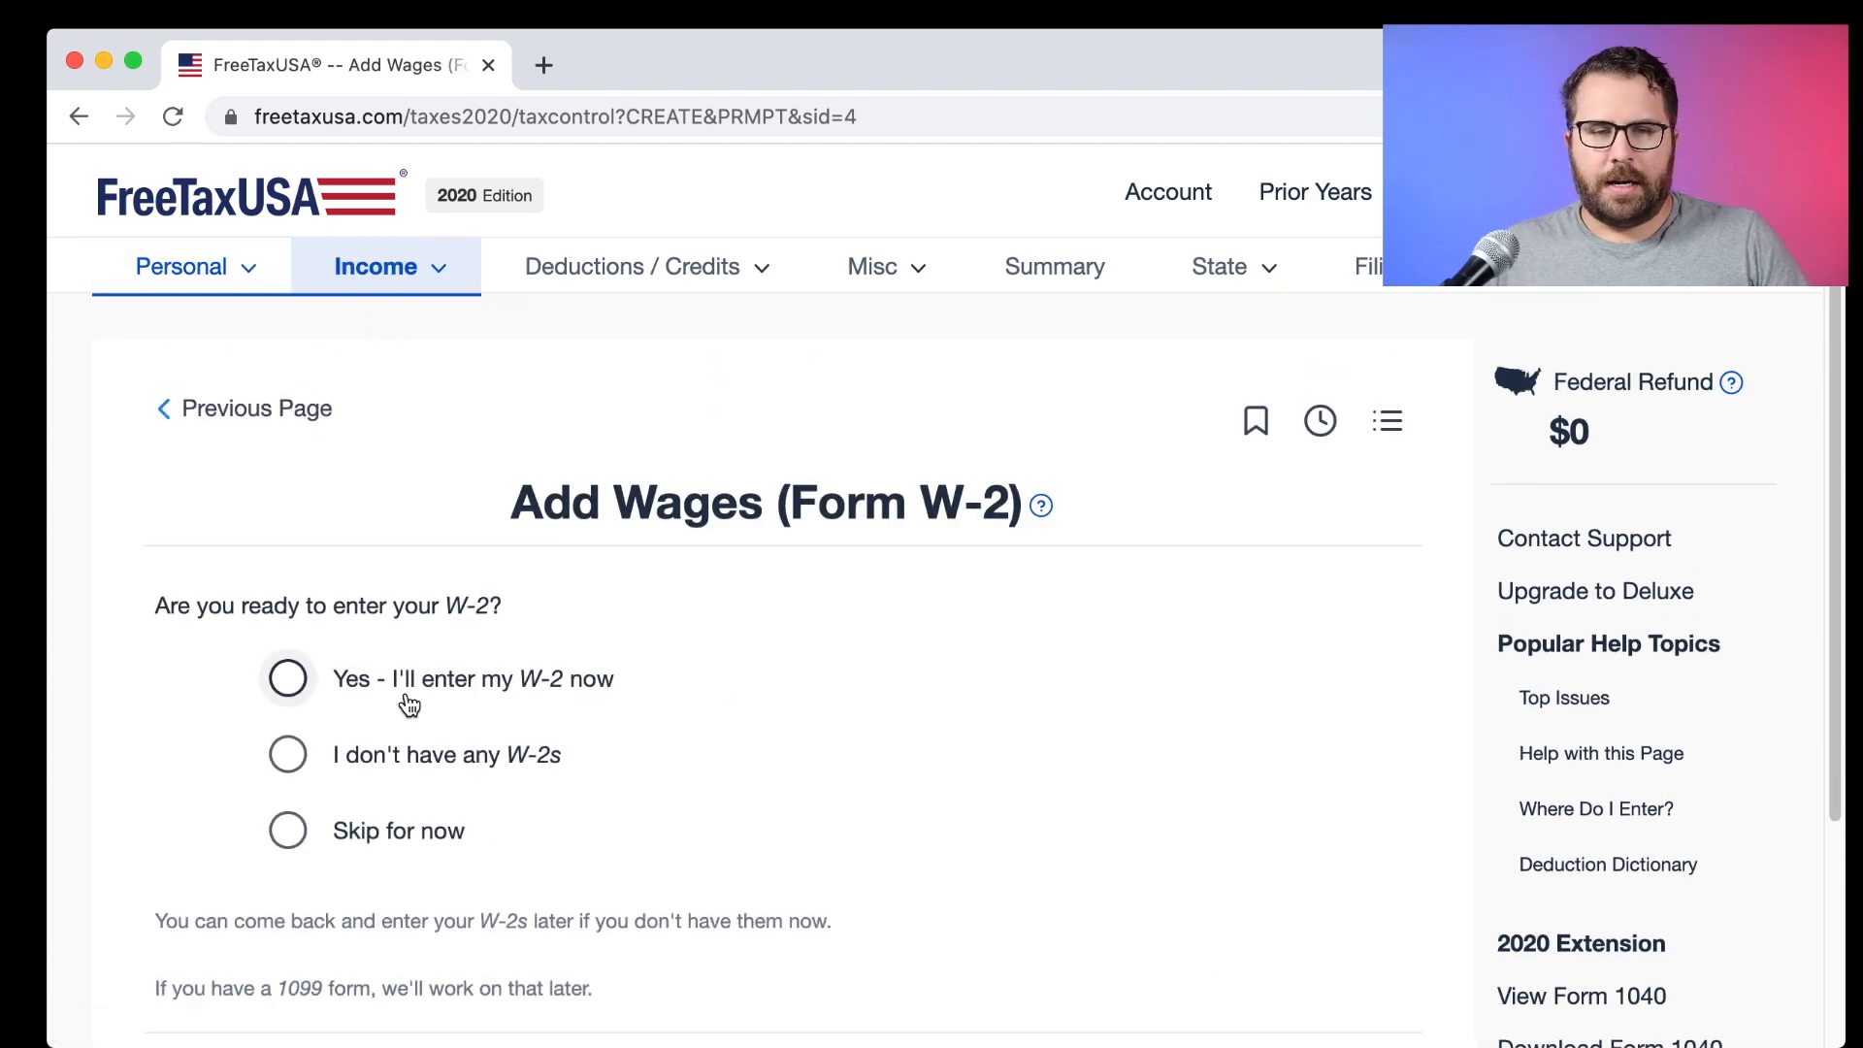
{"action": "left_click", "coordinate": [294, 683]}
{"action": "scroll", "coordinate": [1067, 776], "scroll_direction": "down", "scroll_amount": 5}
{"action": "left_click", "coordinate": [1333, 796]}
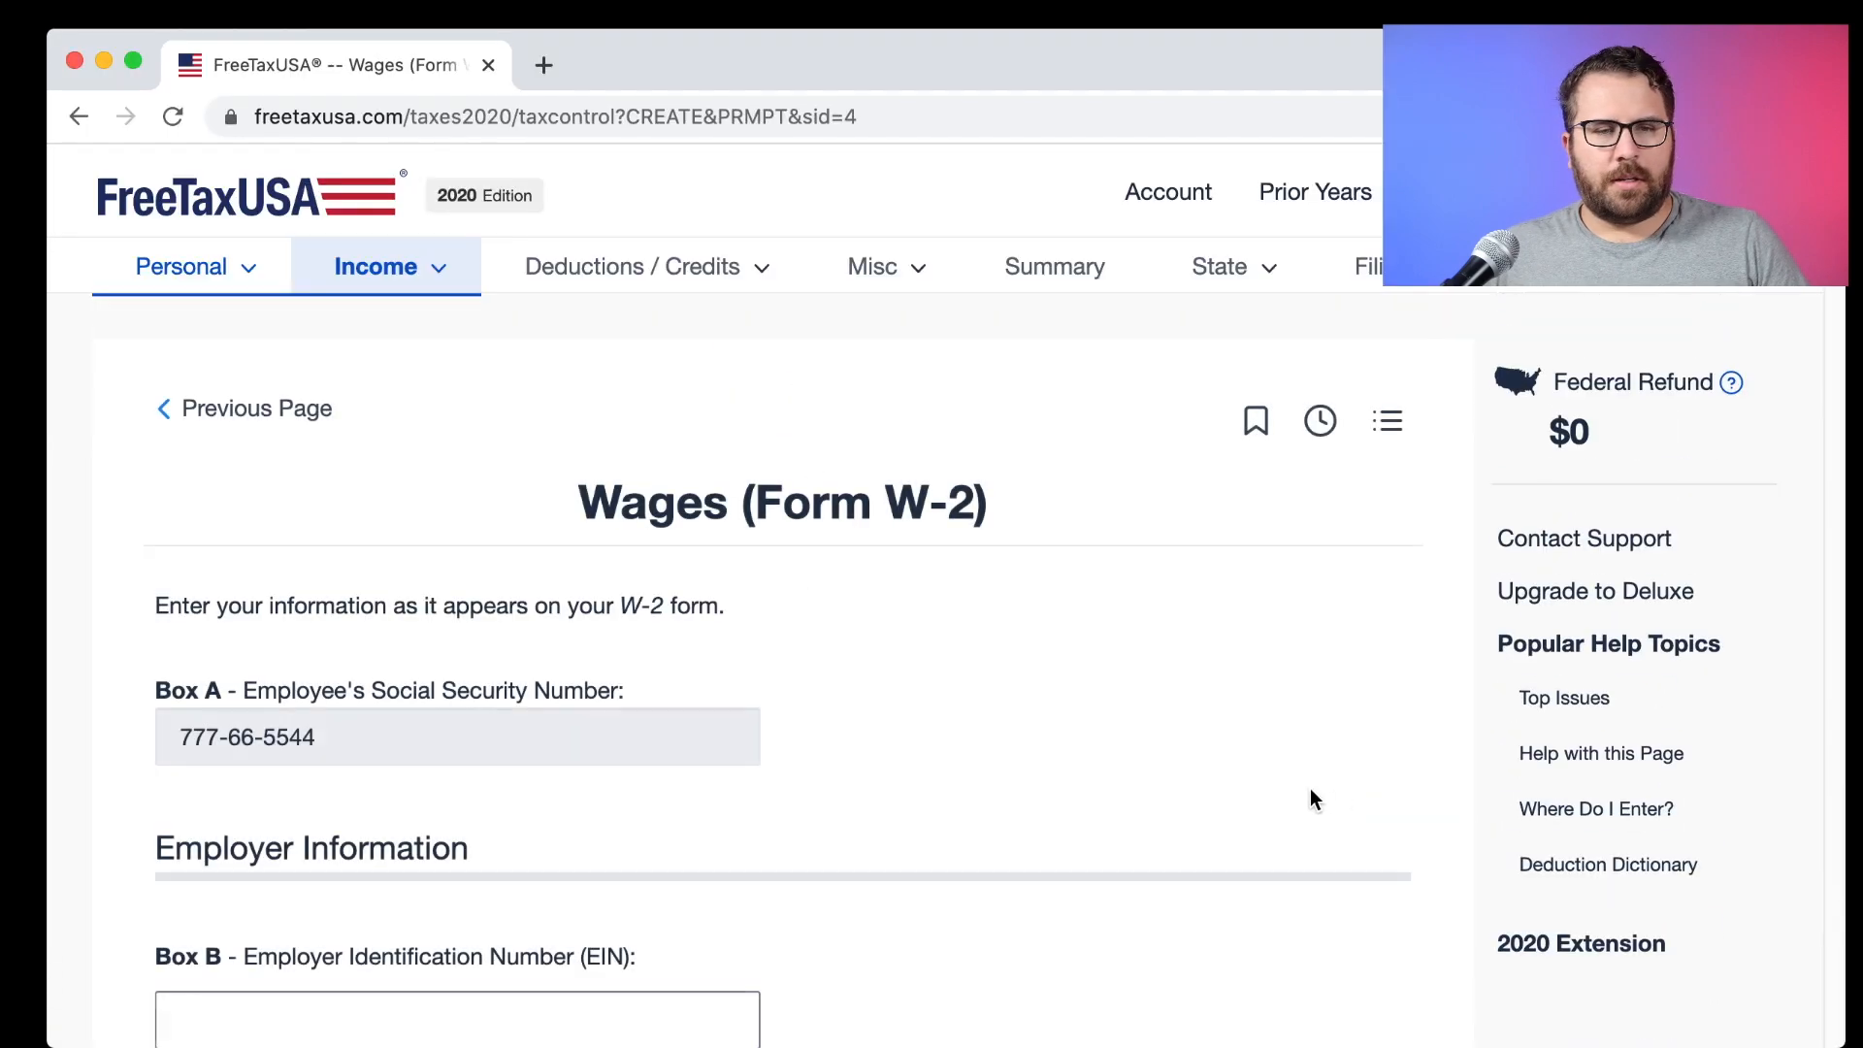
Enter the employer's EIN and the employer name Big Company on the W-2 form.
{"action": "scroll", "coordinate": [1304, 797], "scroll_direction": "down", "scroll_amount": 3}
{"action": "scroll", "coordinate": [1306, 791], "scroll_direction": "down", "scroll_amount": 4}
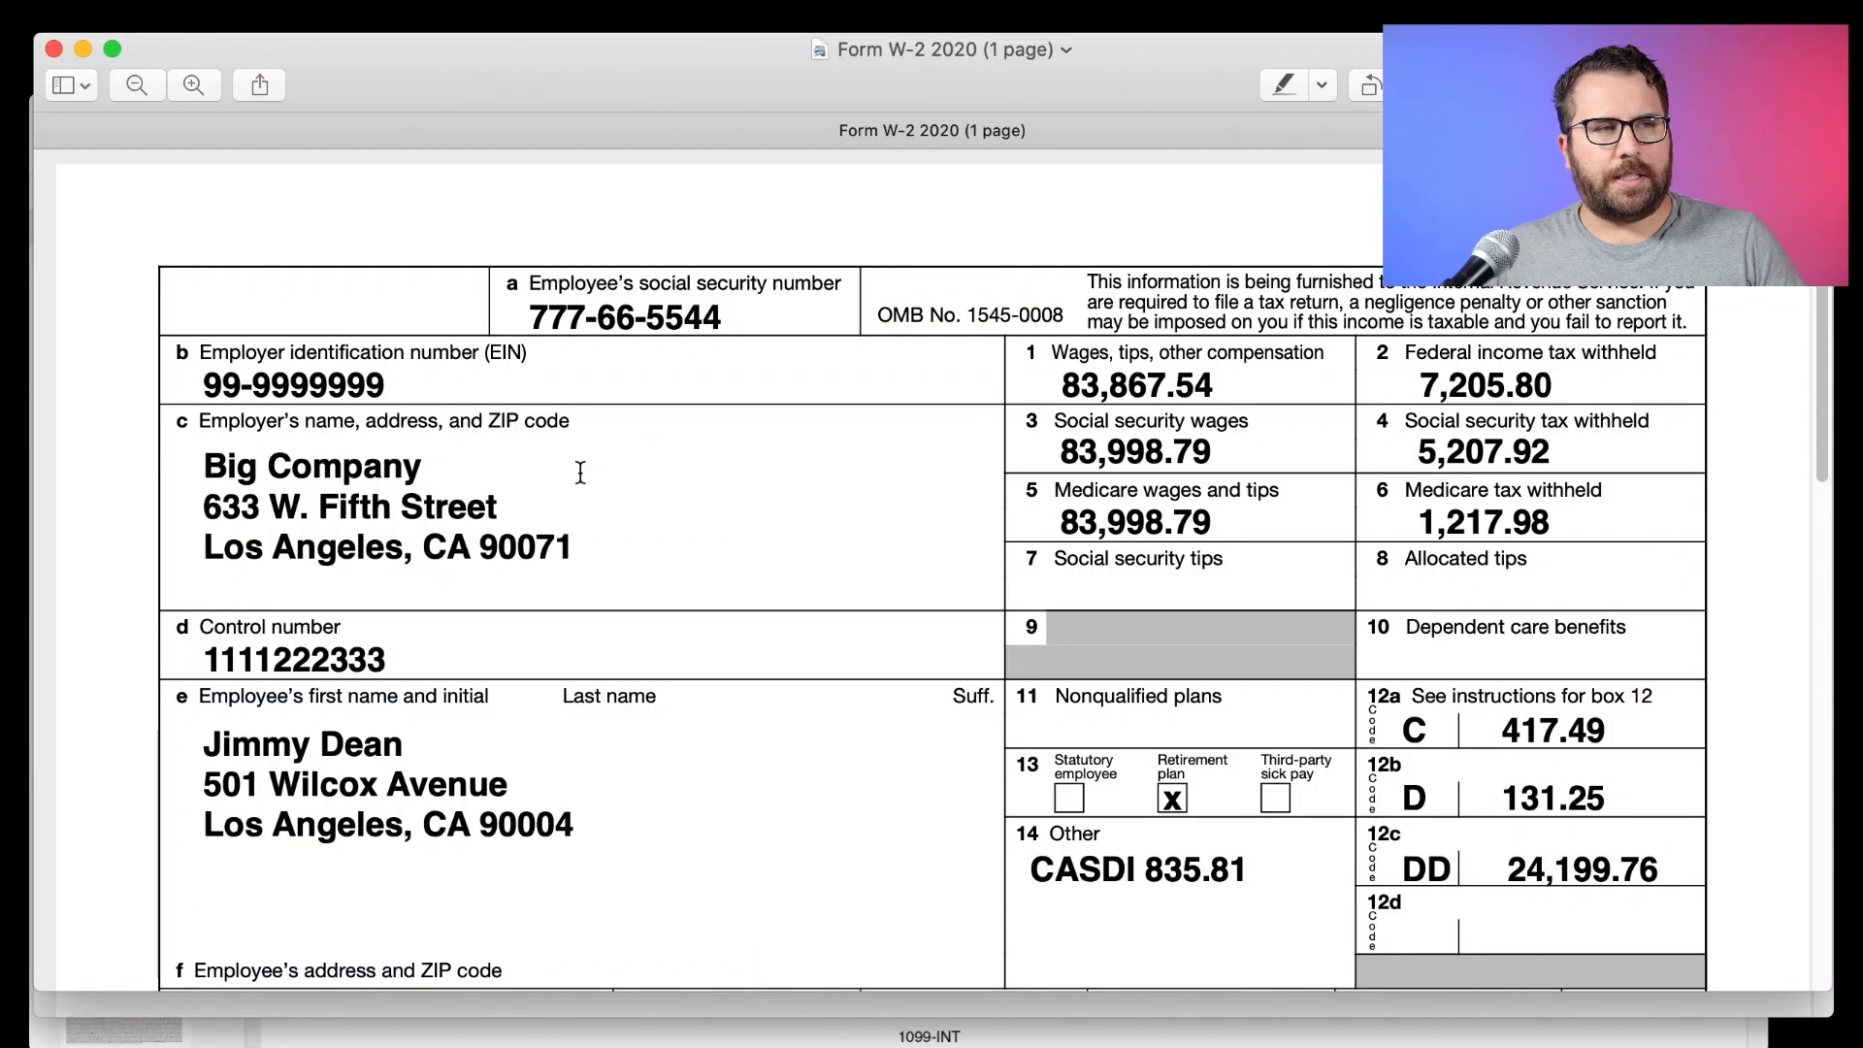
{"action": "left_click_drag", "start_coordinate": [202, 466], "coordinate": [548, 540]}
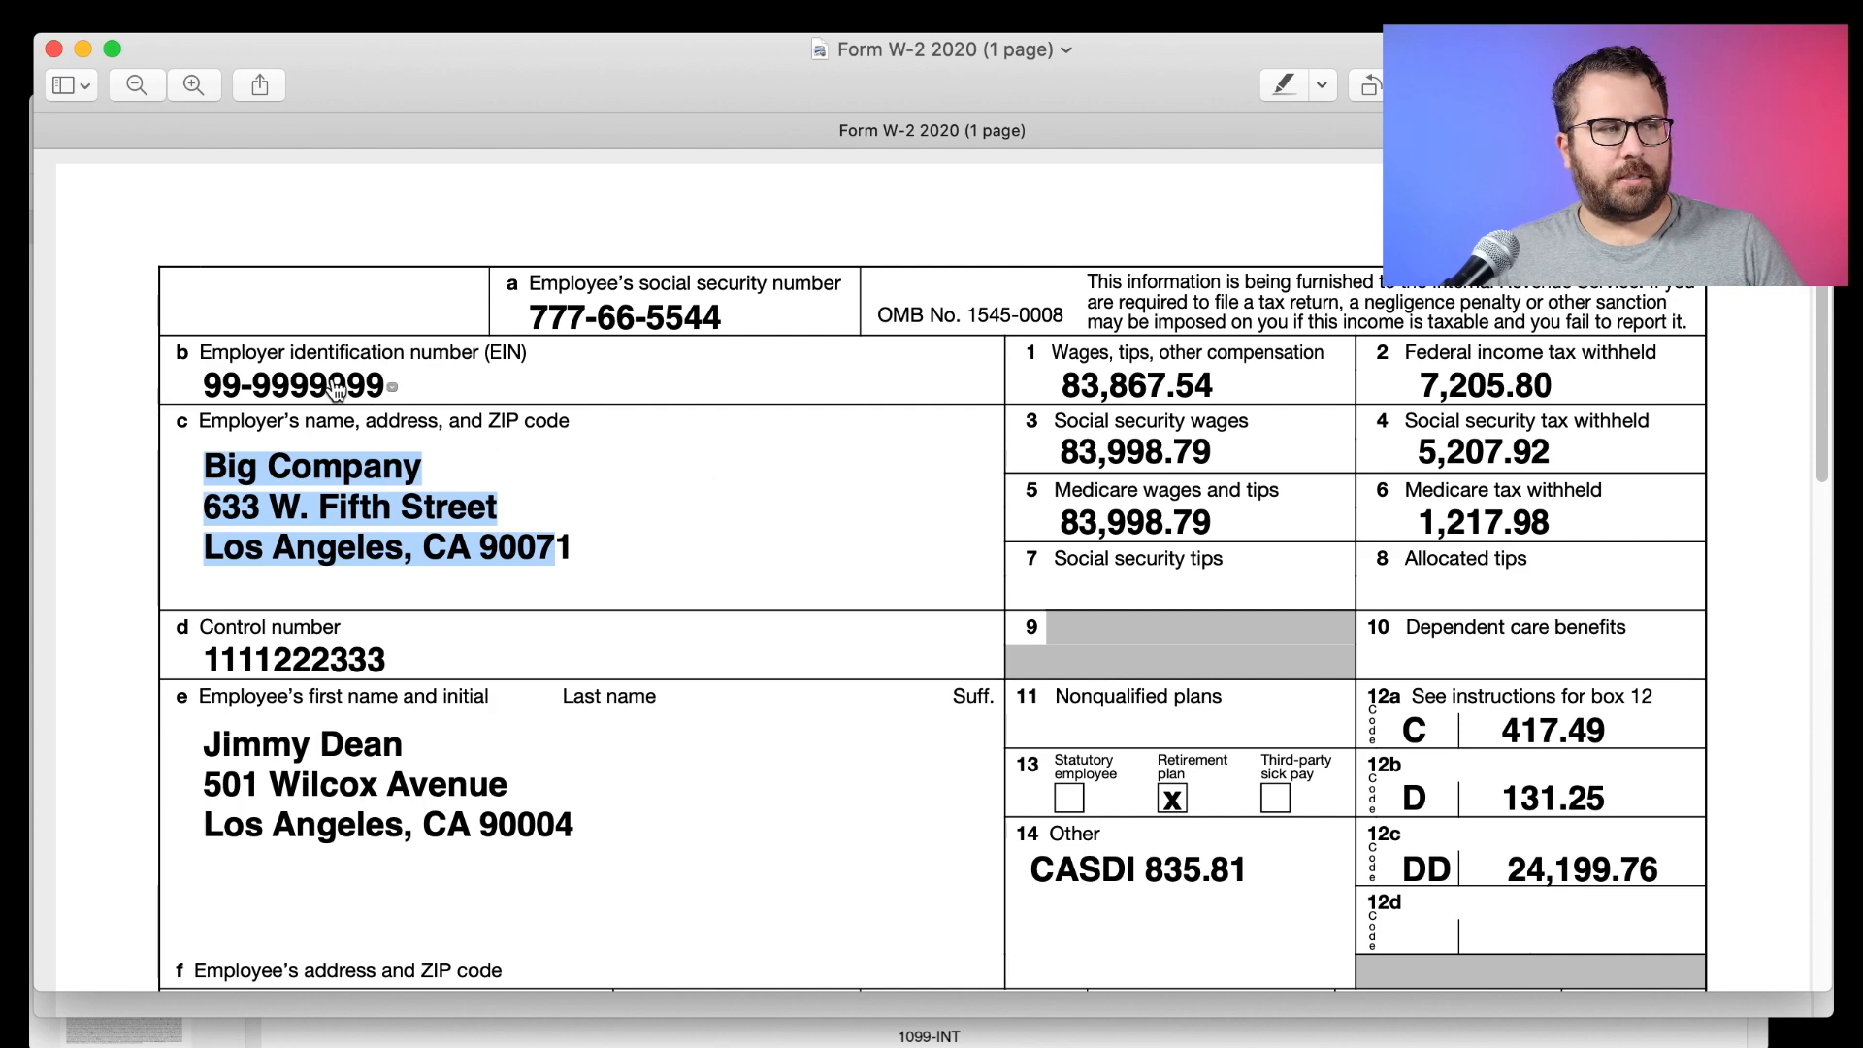
{"action": "key", "text": "super+Tab"}
{"action": "left_click", "coordinate": [230, 510]}
{"action": "type", "text": "99-"}
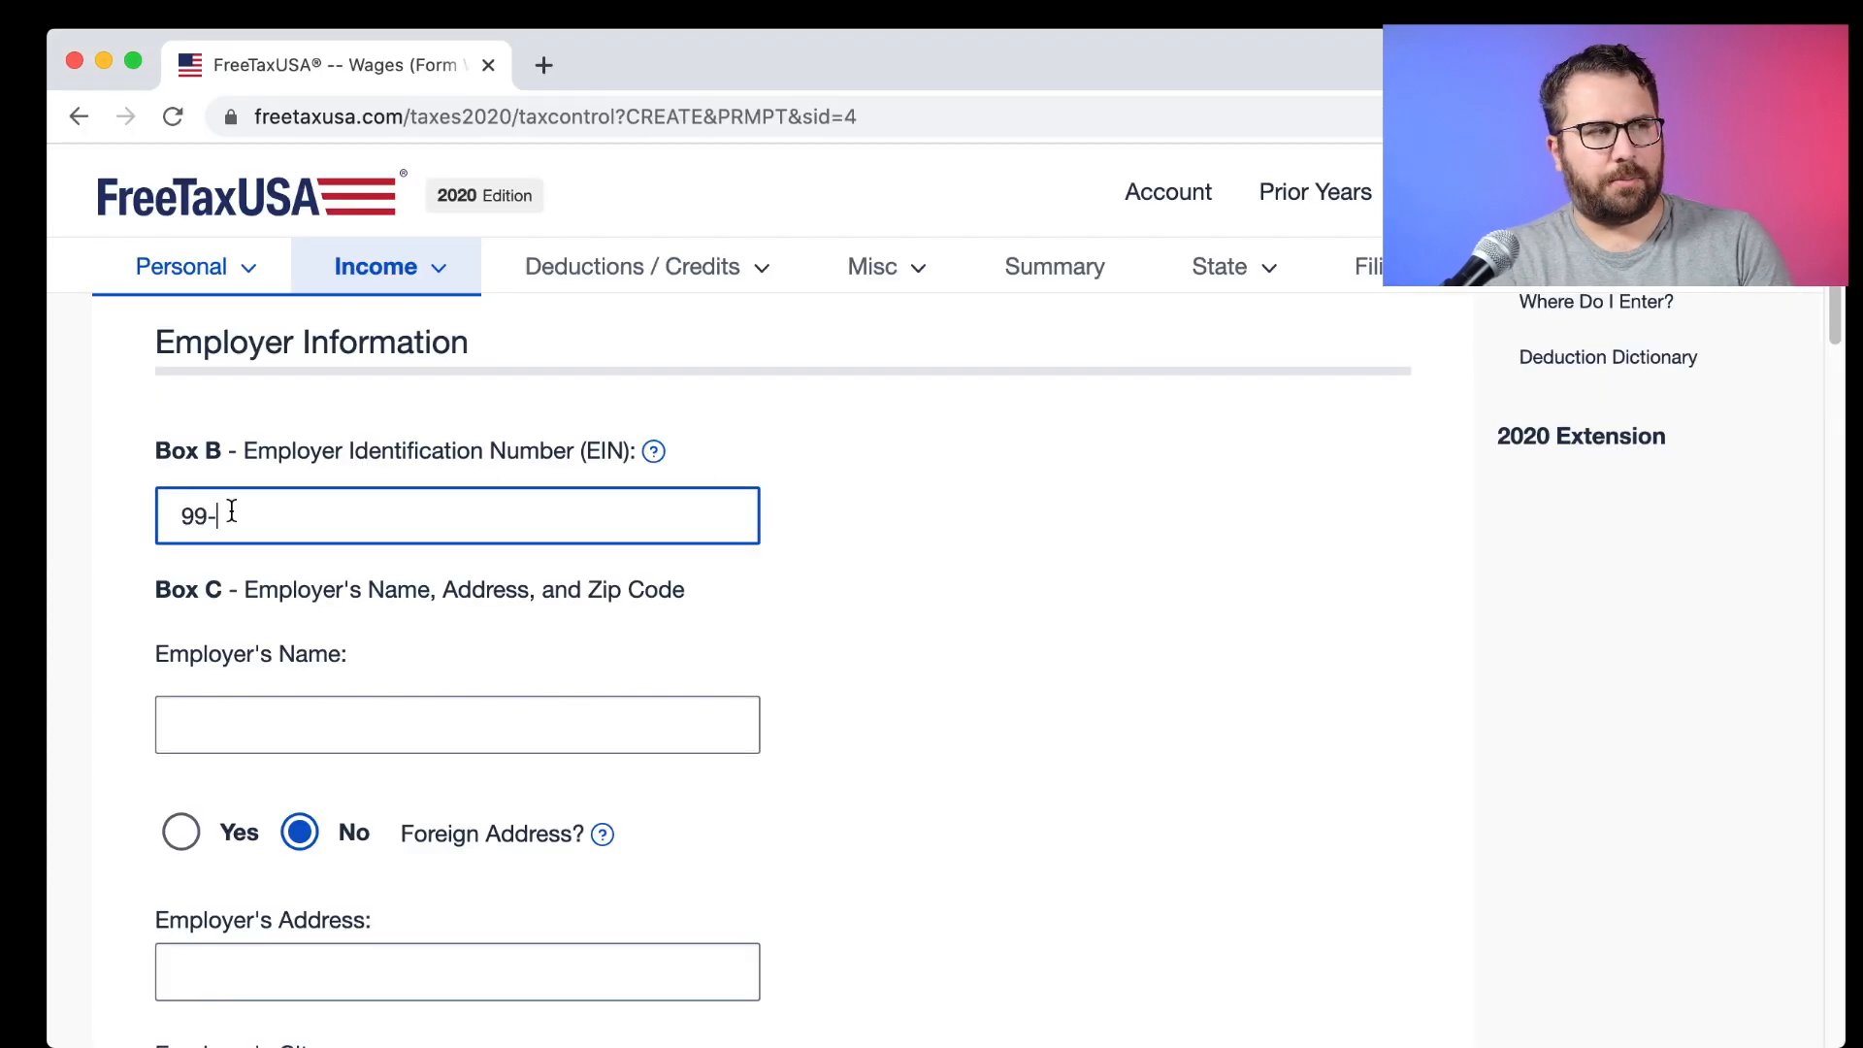
{"action": "type", "text": "9999999"}
{"action": "key", "text": "Tab"}
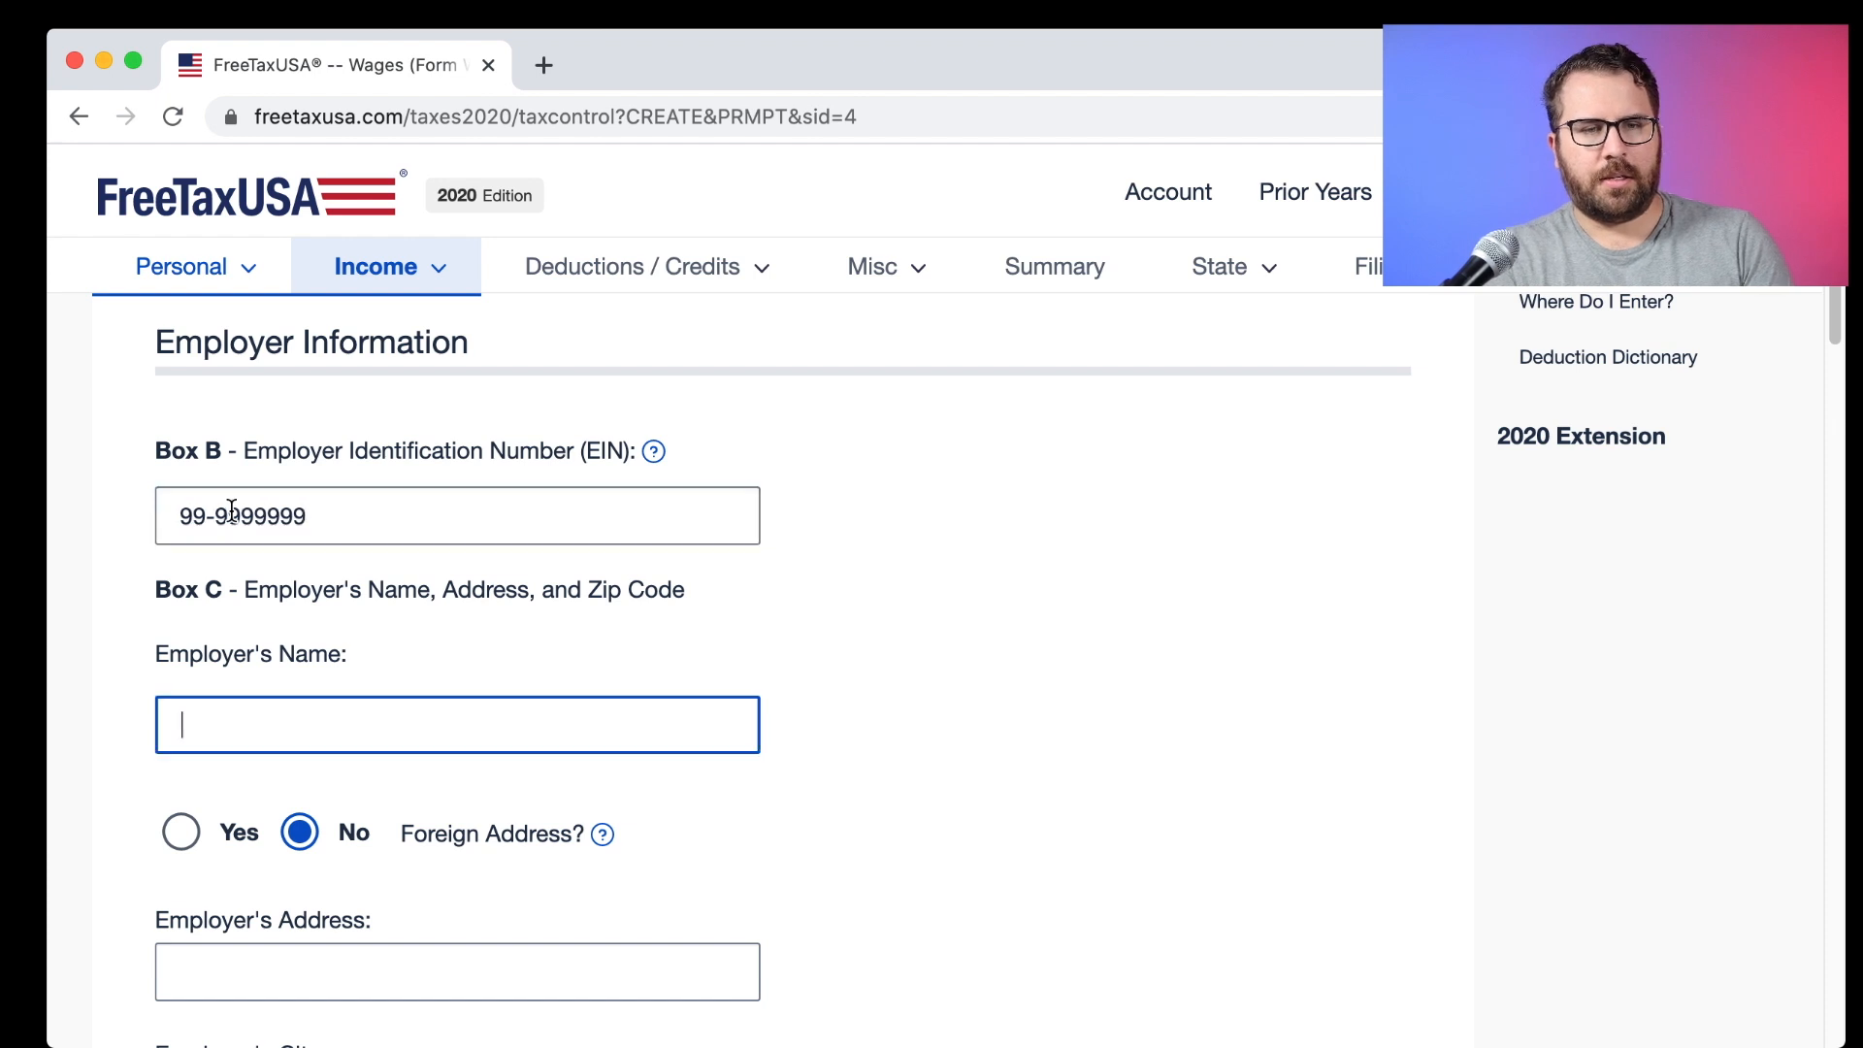
{"action": "type", "text": "Big Company"}
{"action": "key", "text": "Tab"}
Fill in Big Company's street address, city Los Angeles, state CA and ZIP code.
{"action": "scroll", "coordinate": [231, 509], "scroll_direction": "down", "scroll_amount": 5}
{"action": "type", "text": "633 W. Fifth Street"}
{"action": "key", "text": "Tab"}
{"action": "type", "text": "Los Angeles"}
{"action": "key", "text": "Tab"}
{"action": "type", "text": "ca"}
{"action": "key", "text": "Tab"}
{"action": "type", "text": "90071"}
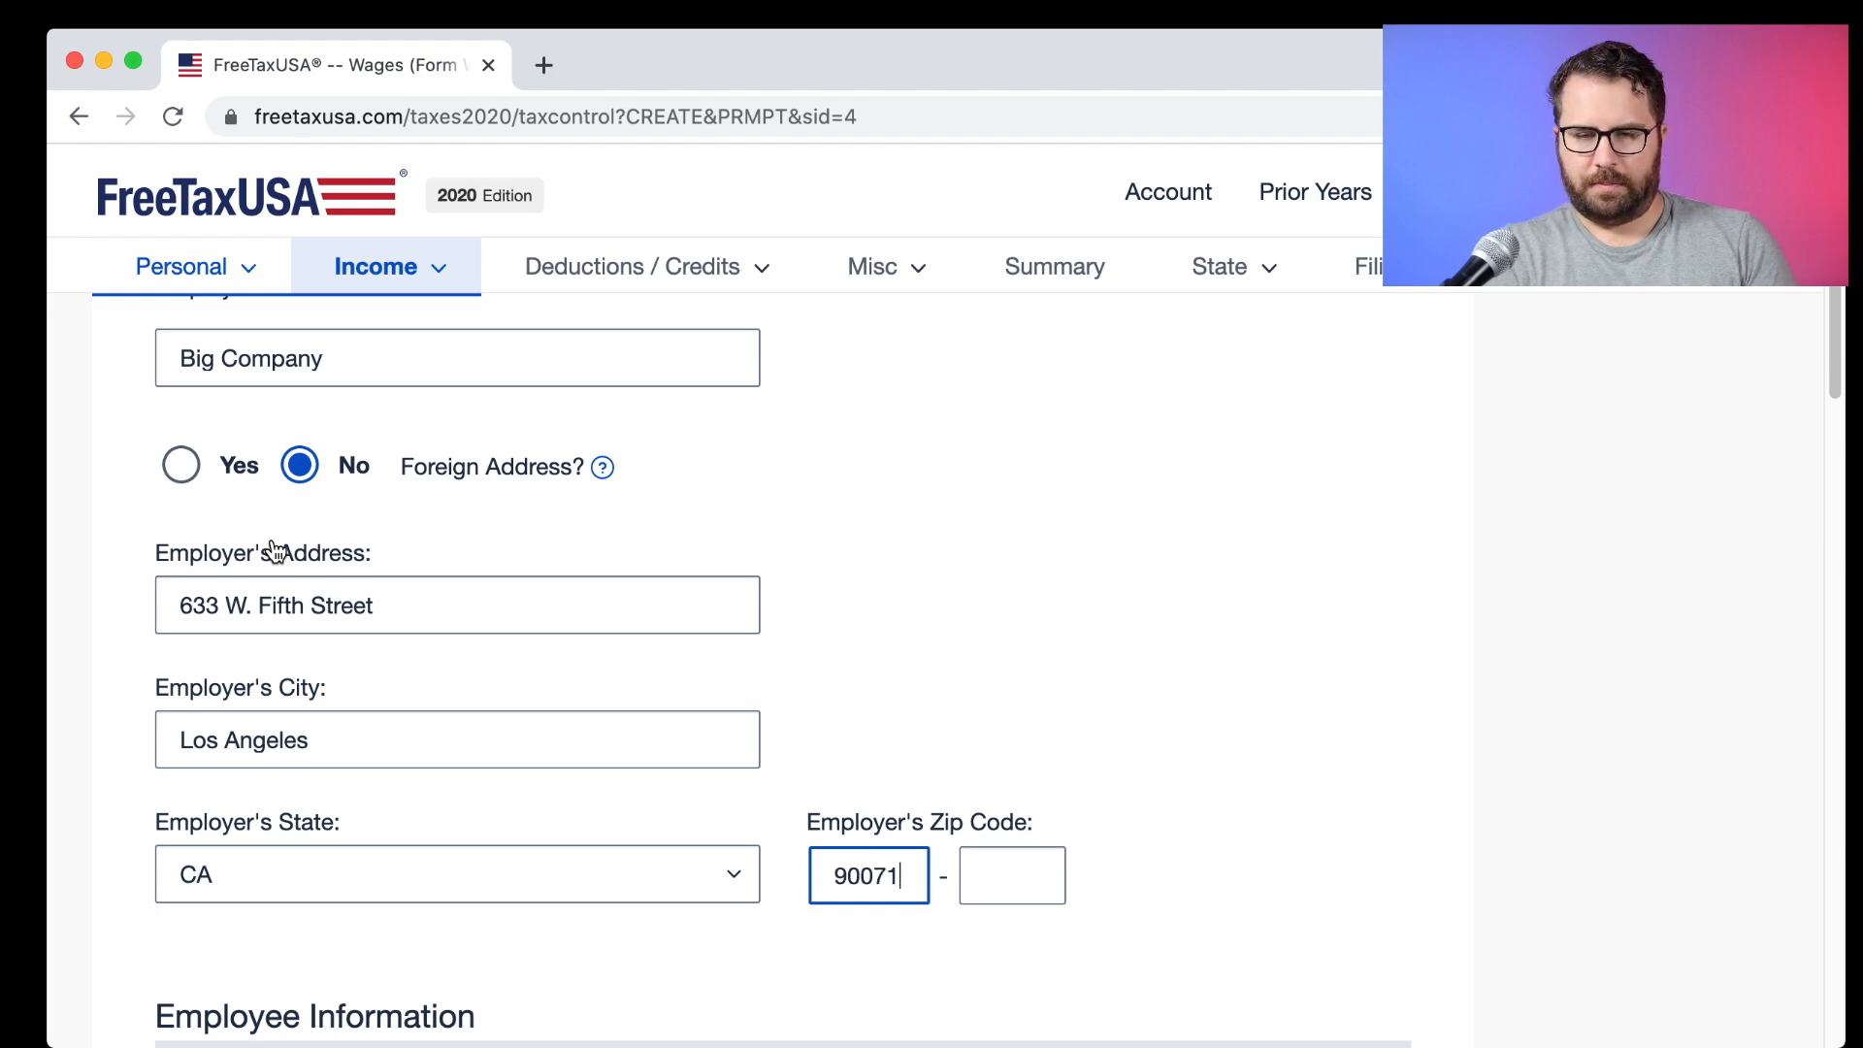
{"action": "scroll", "coordinate": [776, 532], "scroll_direction": "down", "scroll_amount": 5}
{"action": "scroll", "coordinate": [767, 531], "scroll_direction": "down", "scroll_amount": 2}
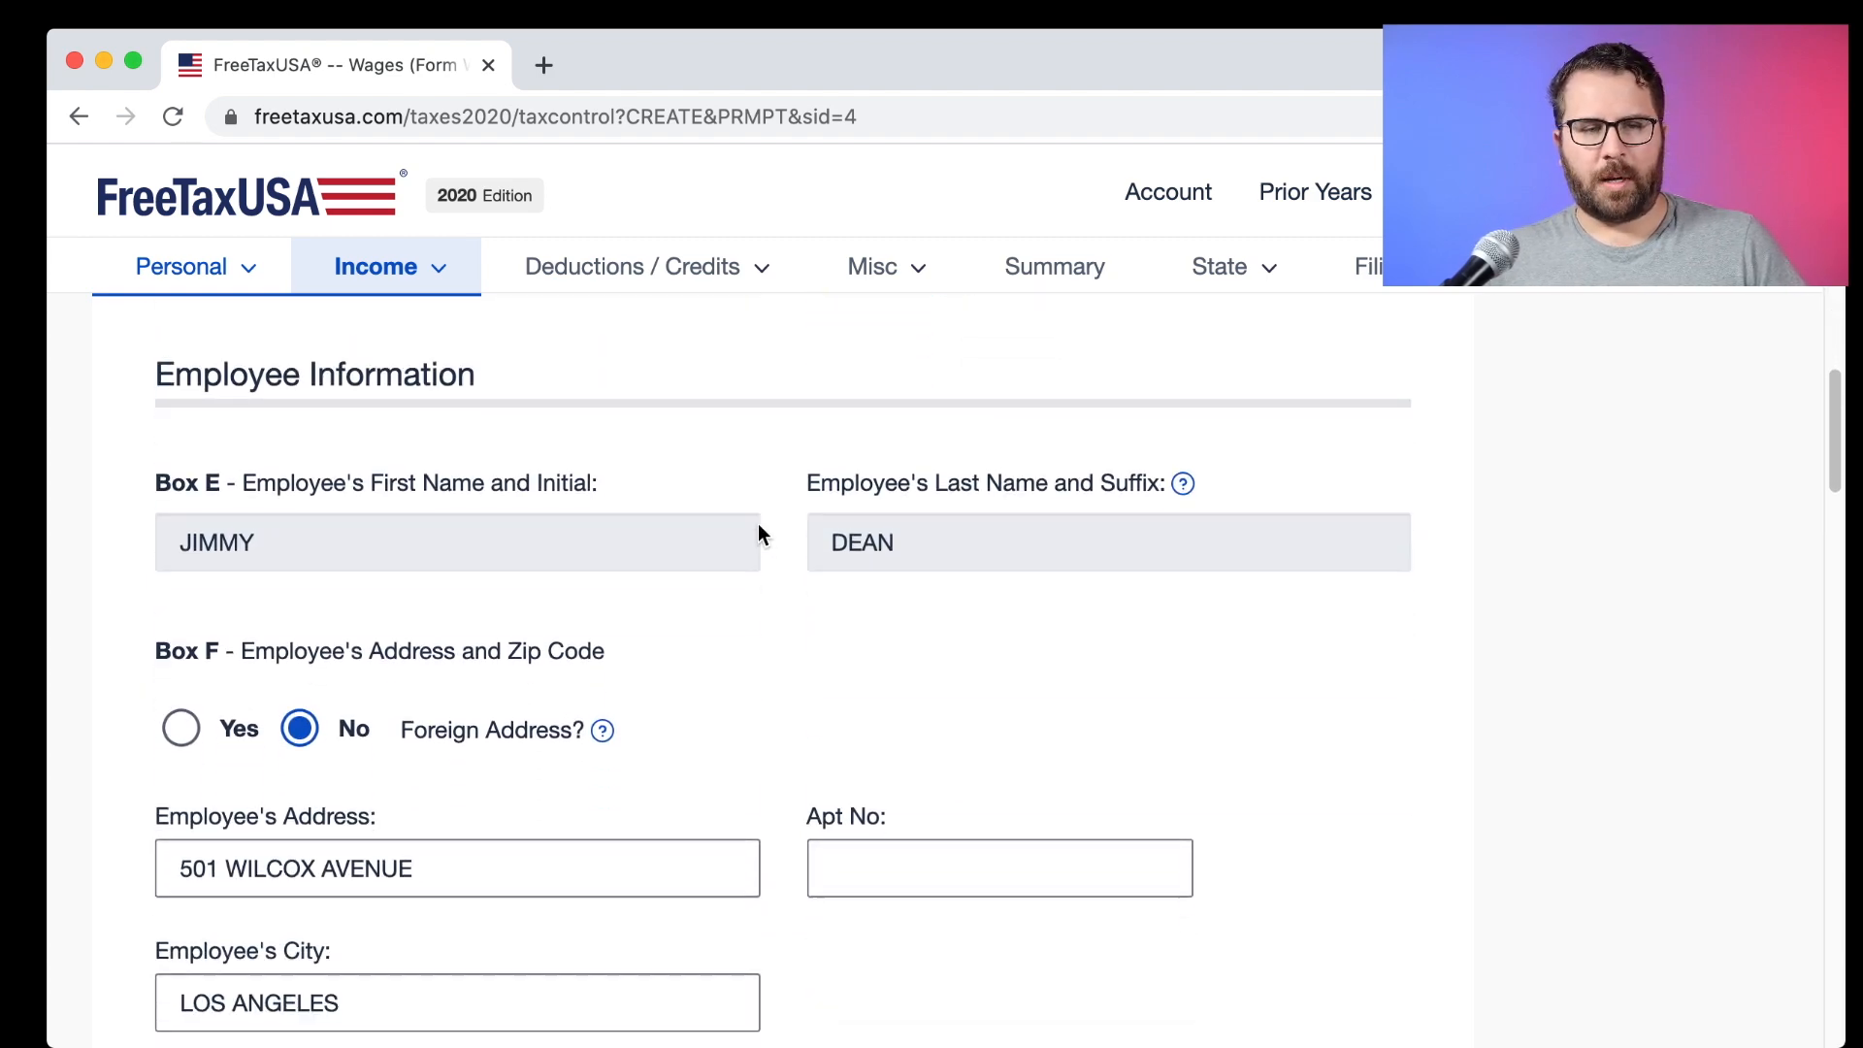
{"action": "scroll", "coordinate": [759, 531], "scroll_direction": "down", "scroll_amount": 3}
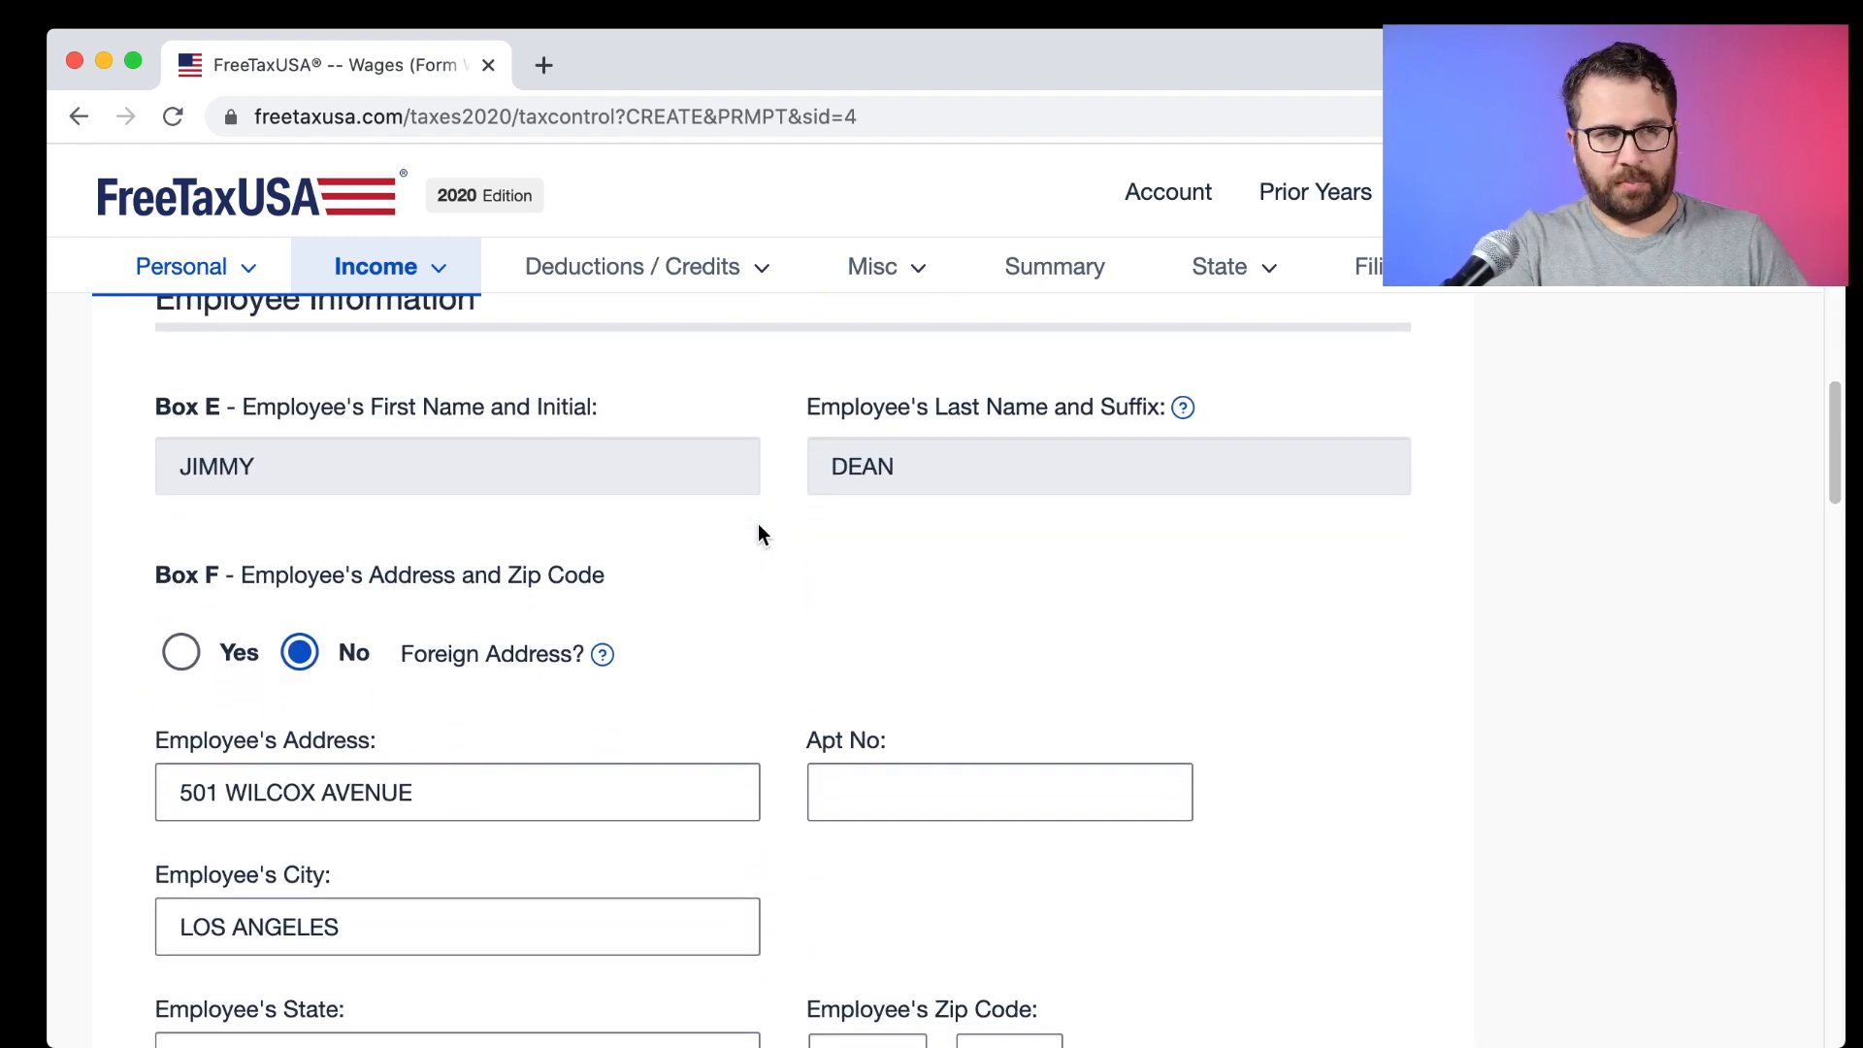
{"action": "scroll", "coordinate": [760, 531], "scroll_direction": "down", "scroll_amount": 6}
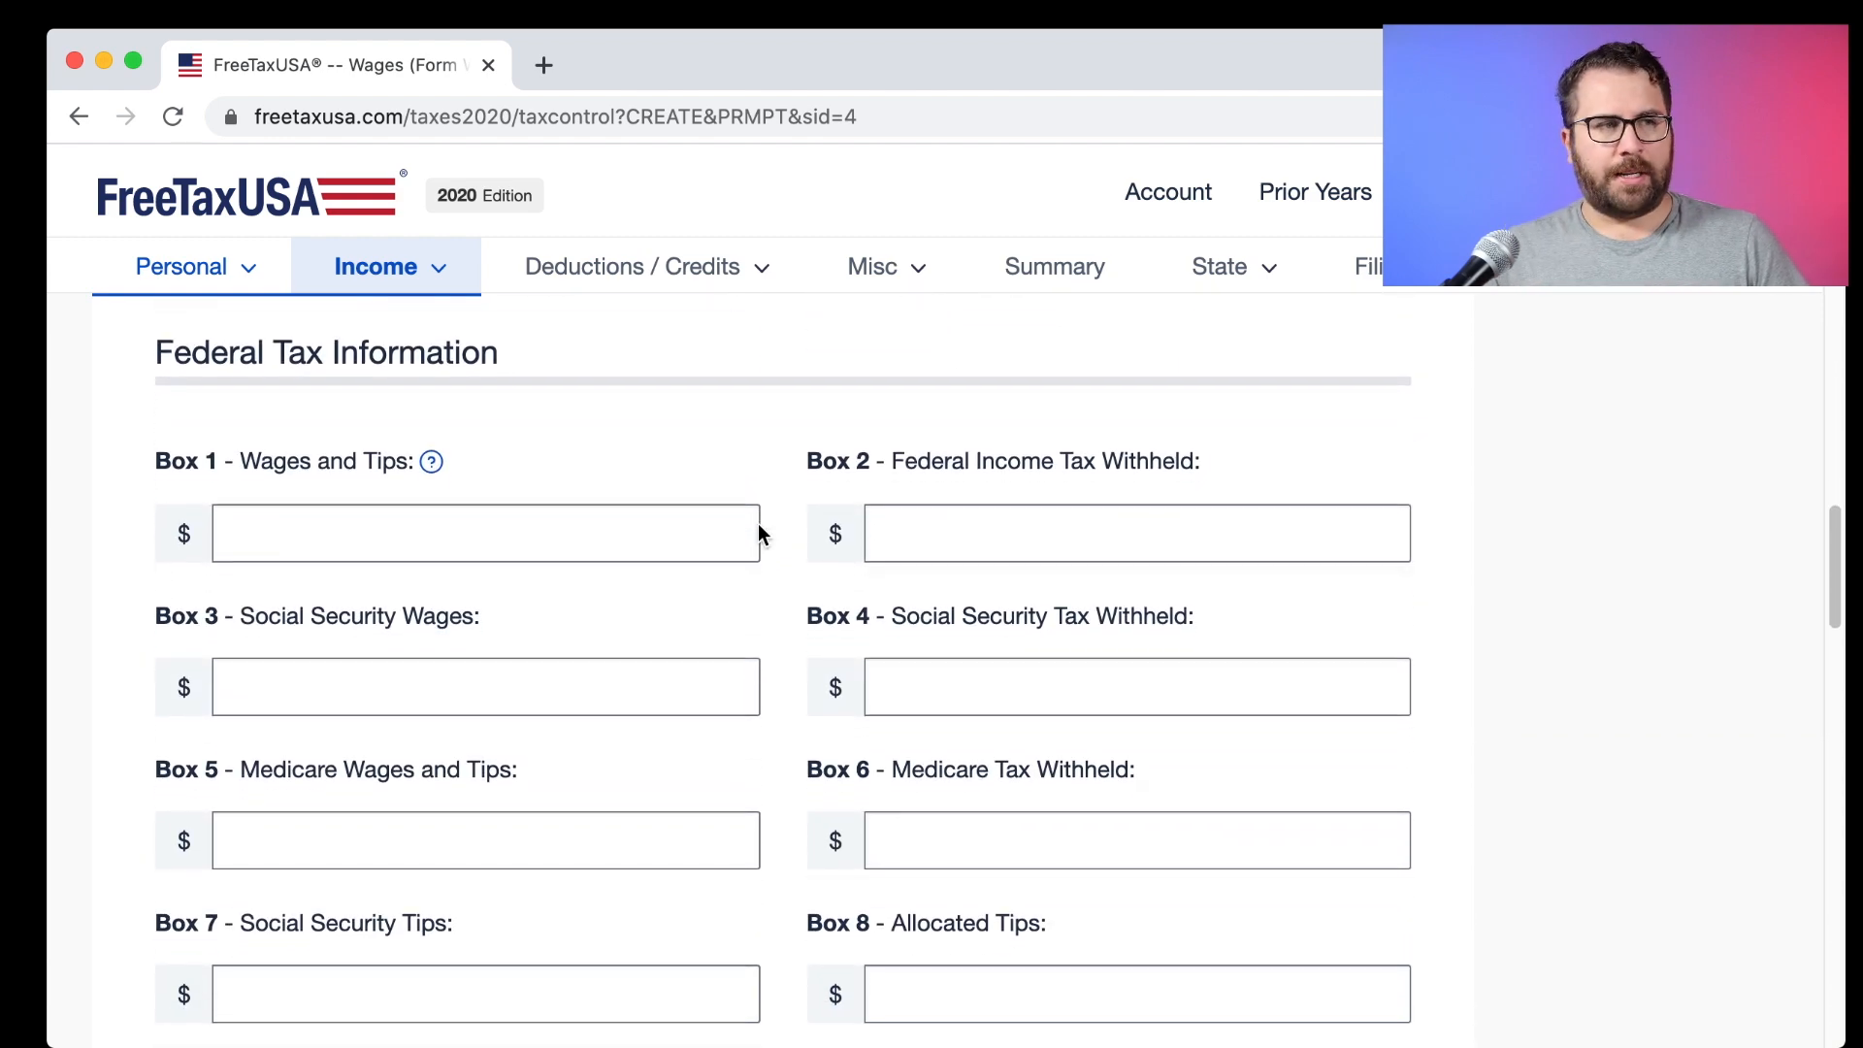
Copy Box 1 wages 83,867.54 and Box 2 federal withholding 7,206 from the W-2.
{"action": "key", "text": "super+Tab"}
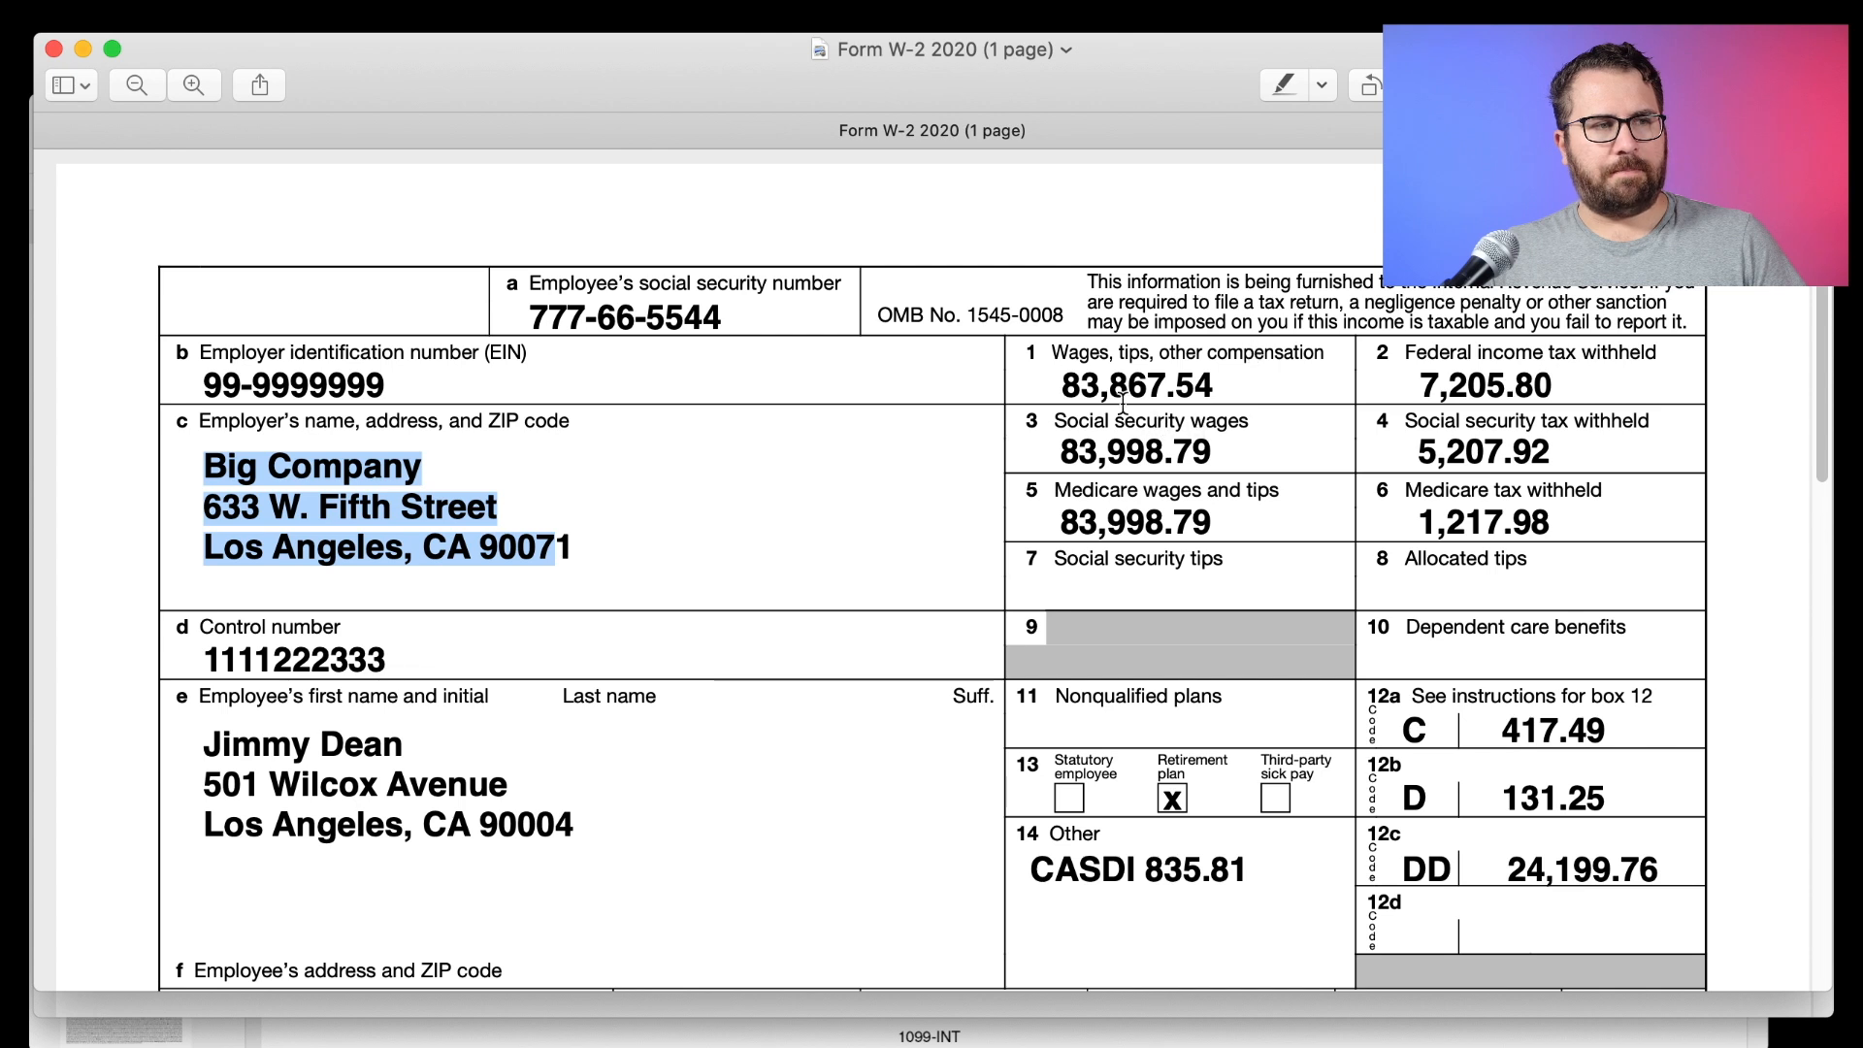
{"action": "left_click_drag", "start_coordinate": [951, 430], "coordinate": [1674, 514]}
{"action": "left_click", "coordinate": [1326, 480]}
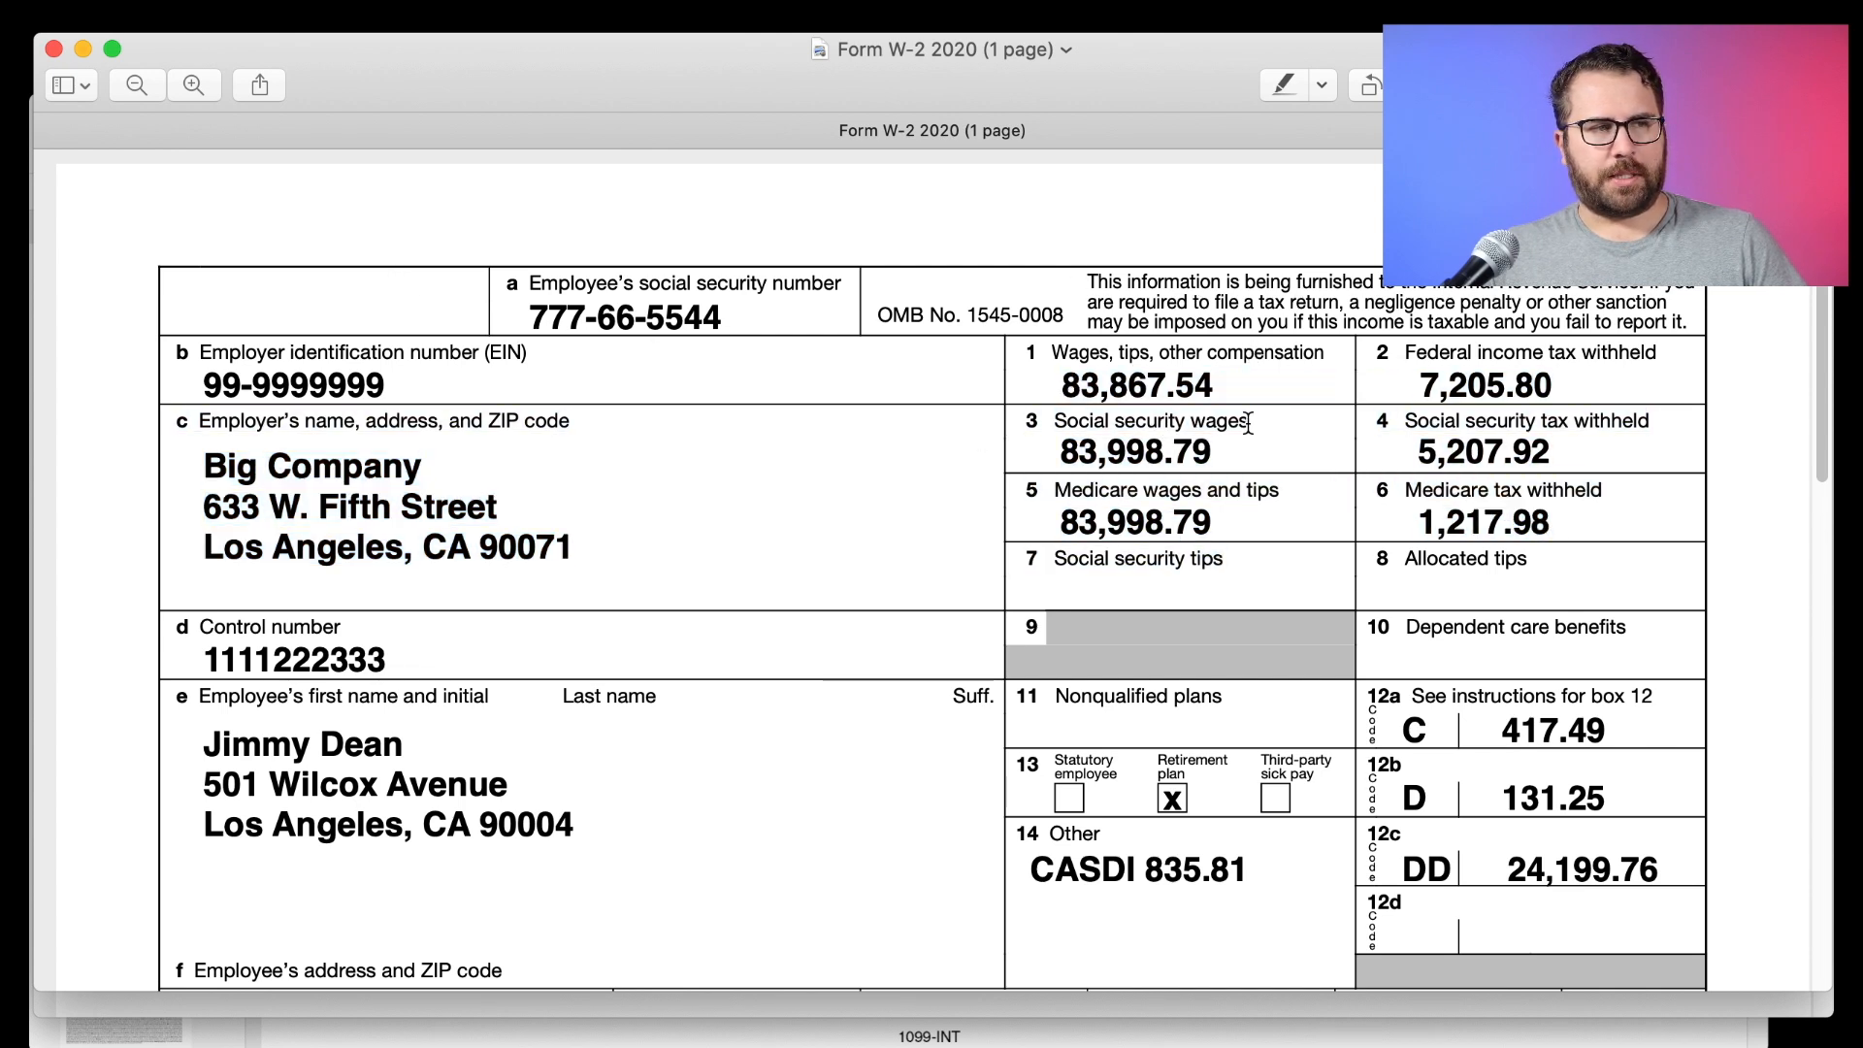
{"action": "left_click_drag", "start_coordinate": [1240, 388], "coordinate": [1068, 384]}
{"action": "left_click", "coordinate": [304, 529]}
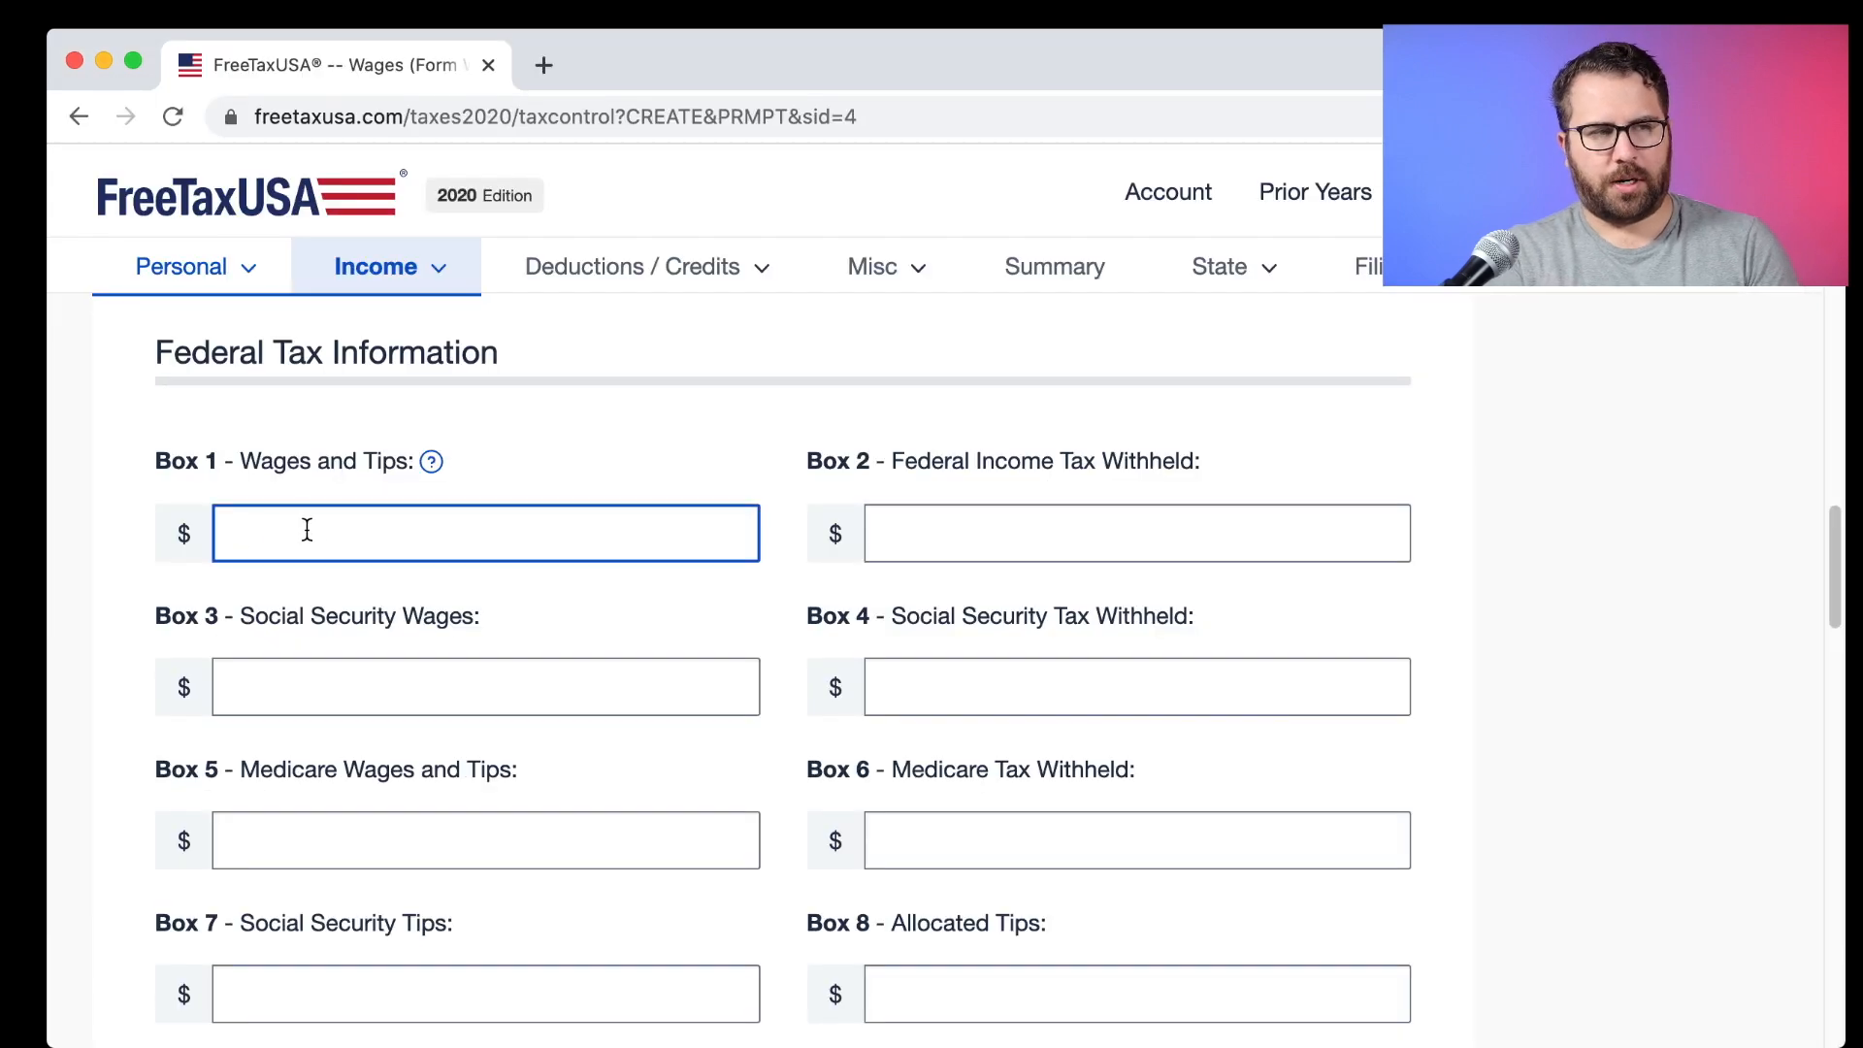
{"action": "type", "text": "83,867.54"}
{"action": "key", "text": "Tab"}
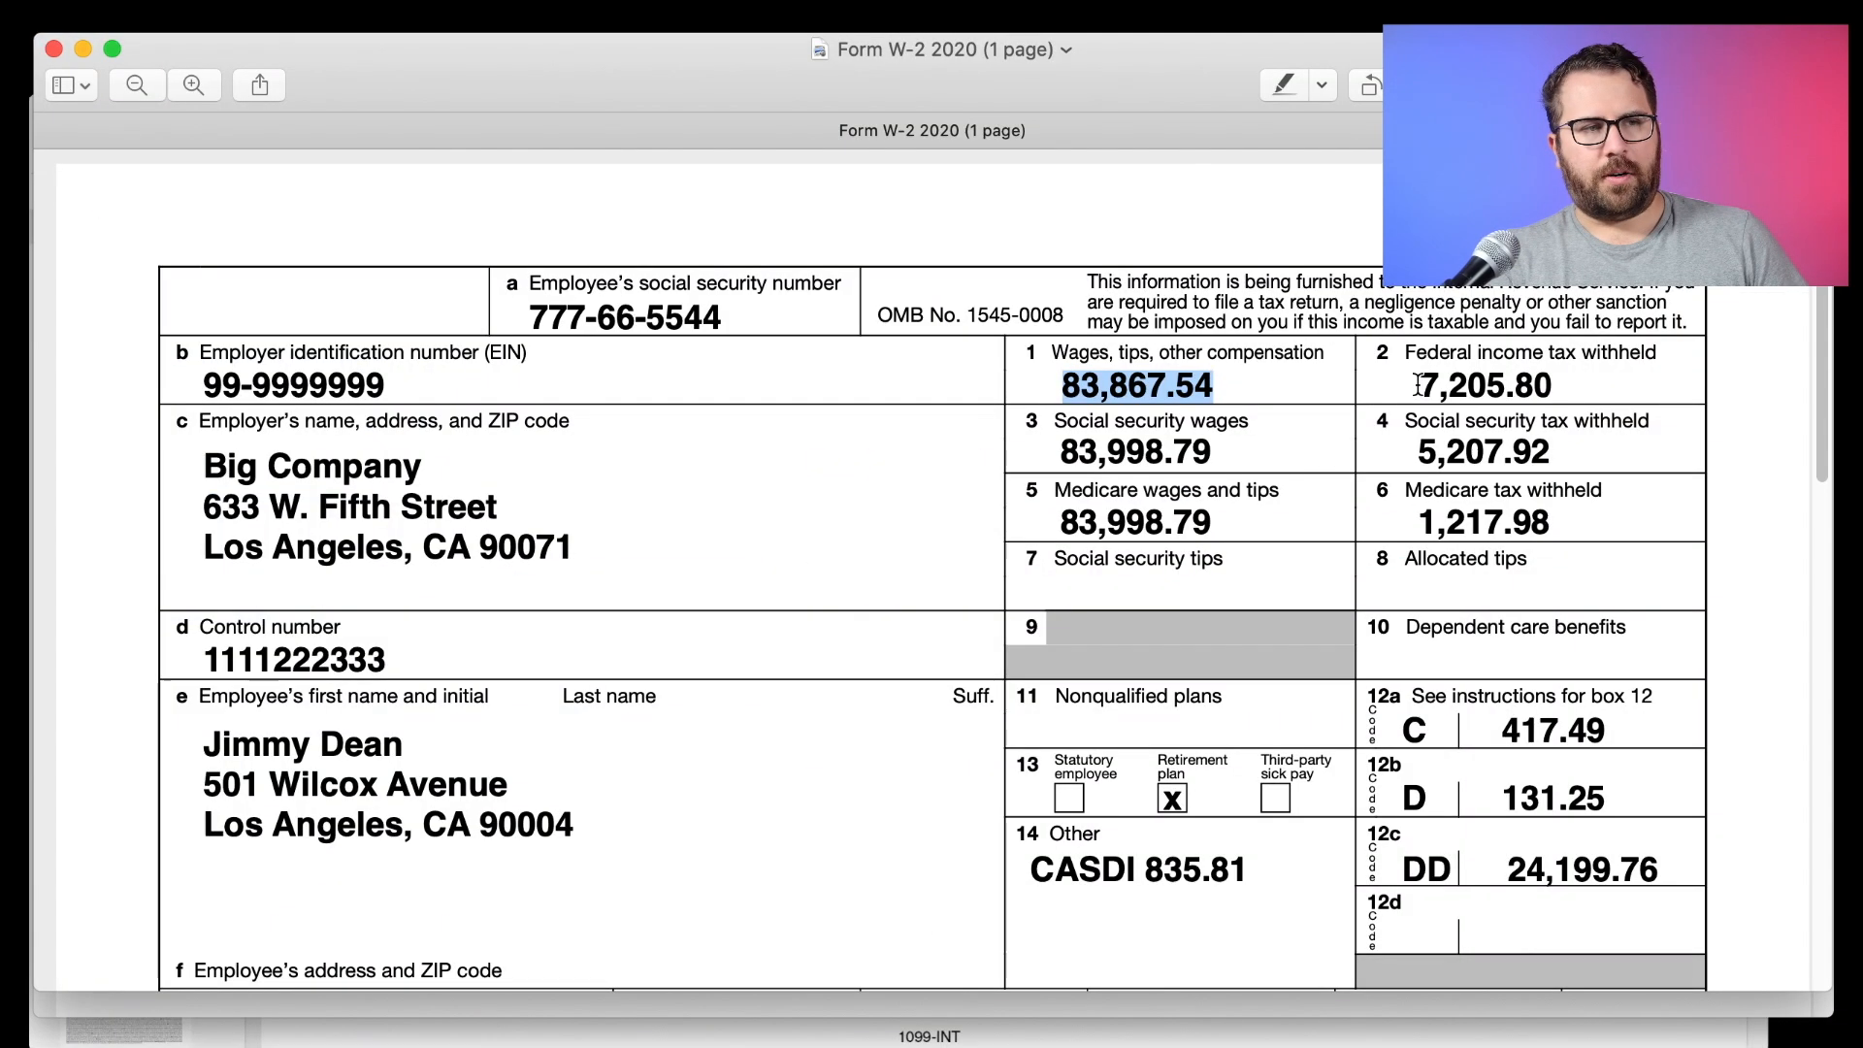
{"action": "left_click_drag", "start_coordinate": [1420, 387], "coordinate": [1557, 388]}
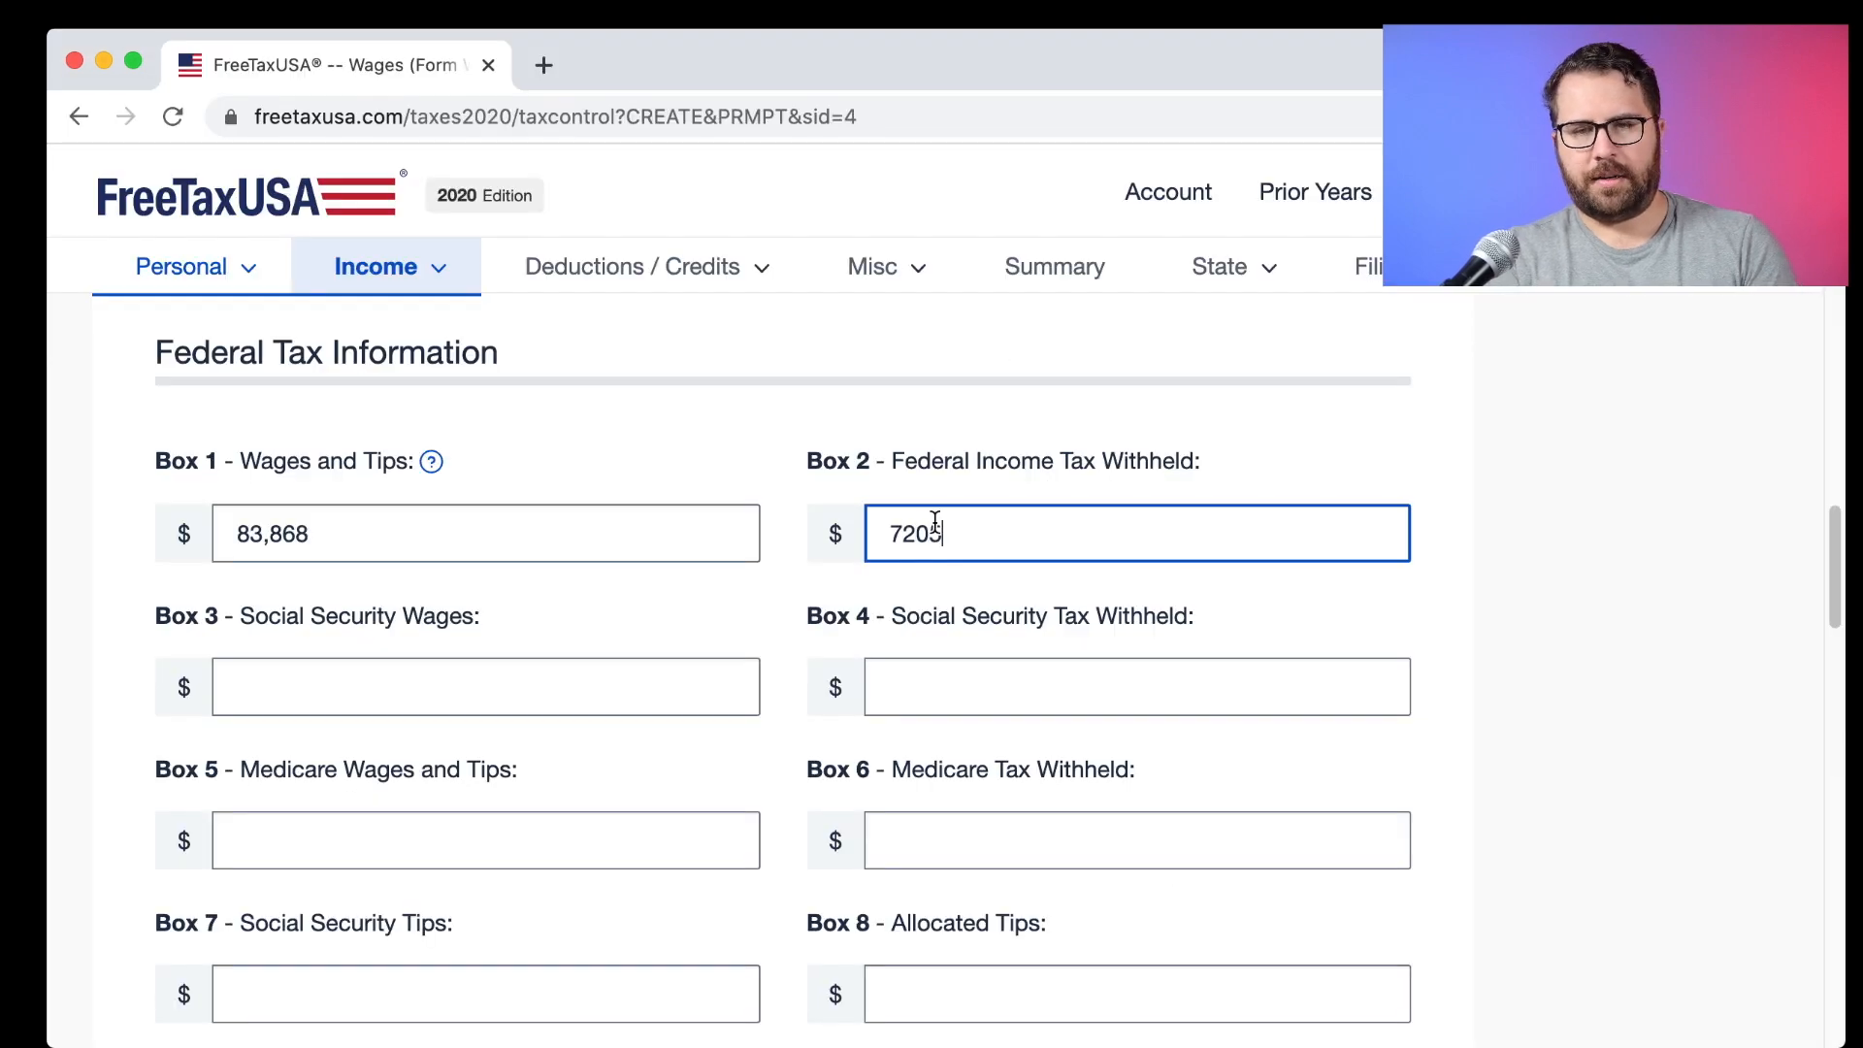
{"action": "type", "text": ".80"}
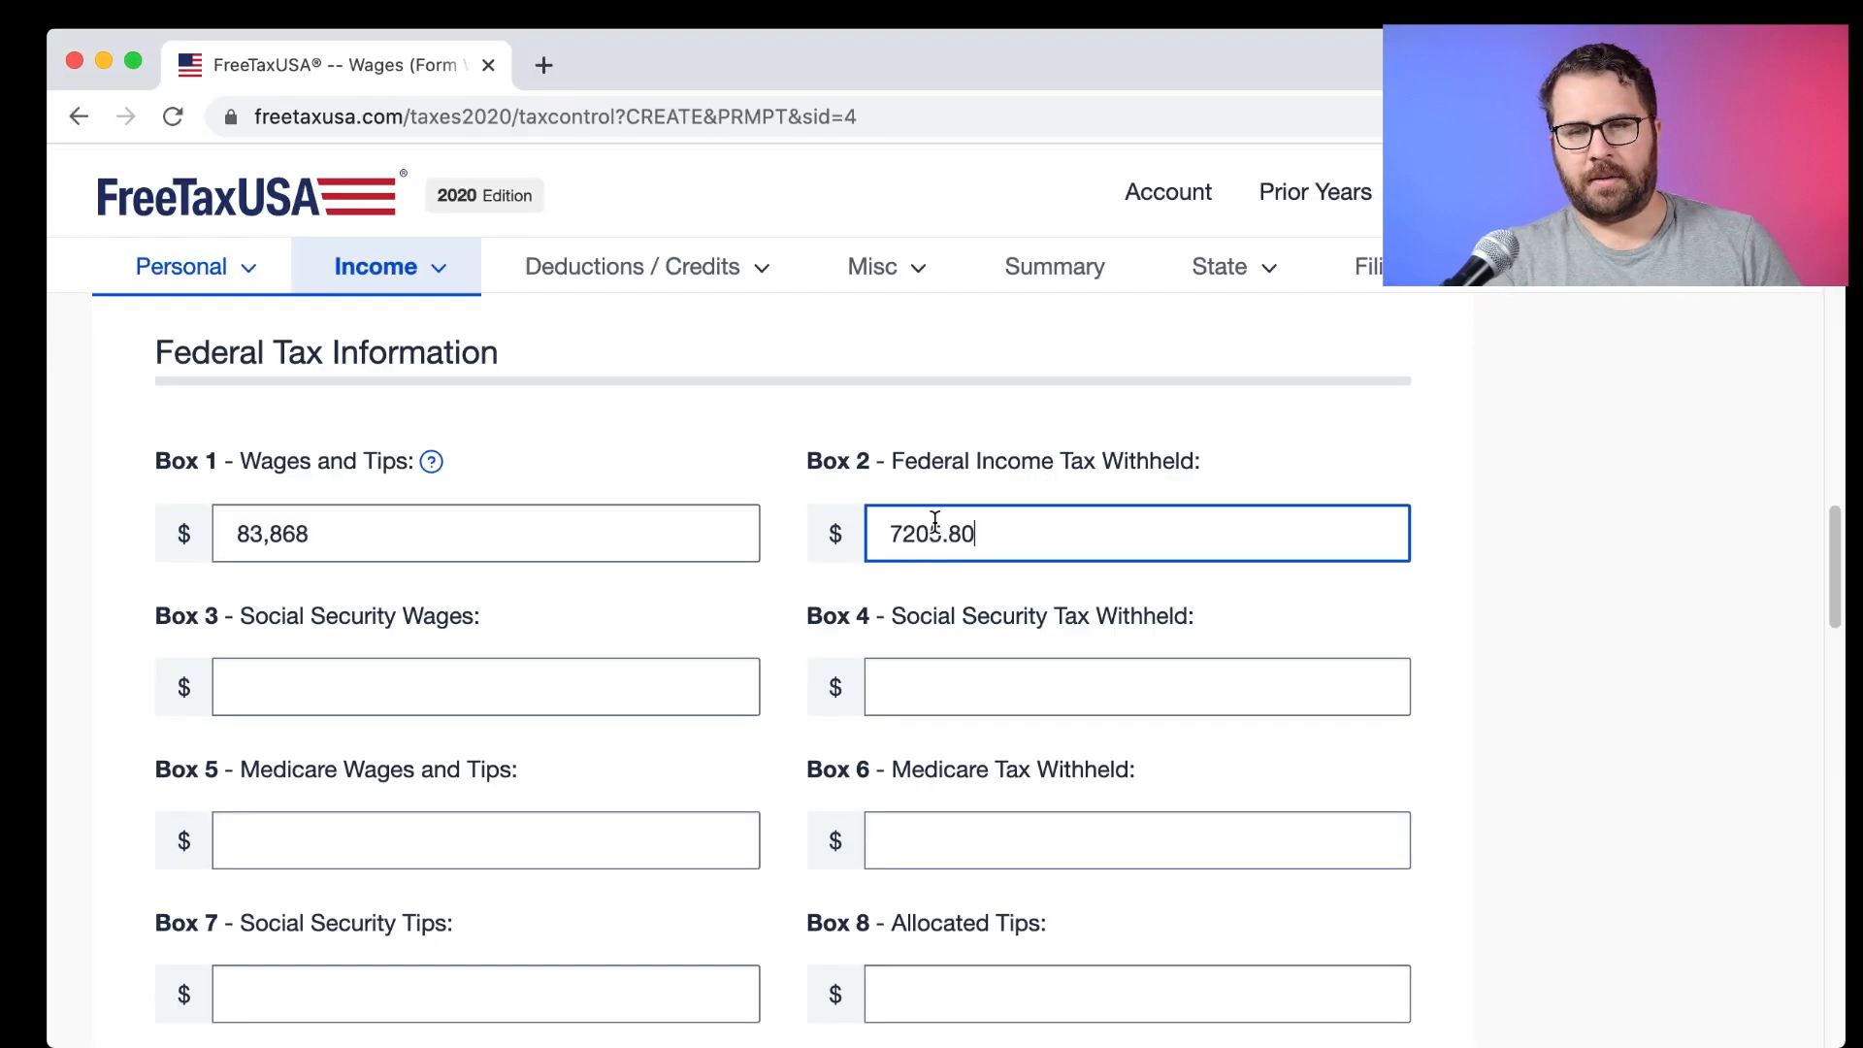
Enter Box 3 social security wages 83,999 and Box 4 social security tax 5,207.92.
{"action": "key", "text": "super+Tab"}
{"action": "left_click_drag", "start_coordinate": [1215, 453], "coordinate": [1048, 453]}
{"action": "key", "text": "super+Tab"}
{"action": "left_click", "coordinate": [405, 685]}
{"action": "type", "text": "83998.79"}
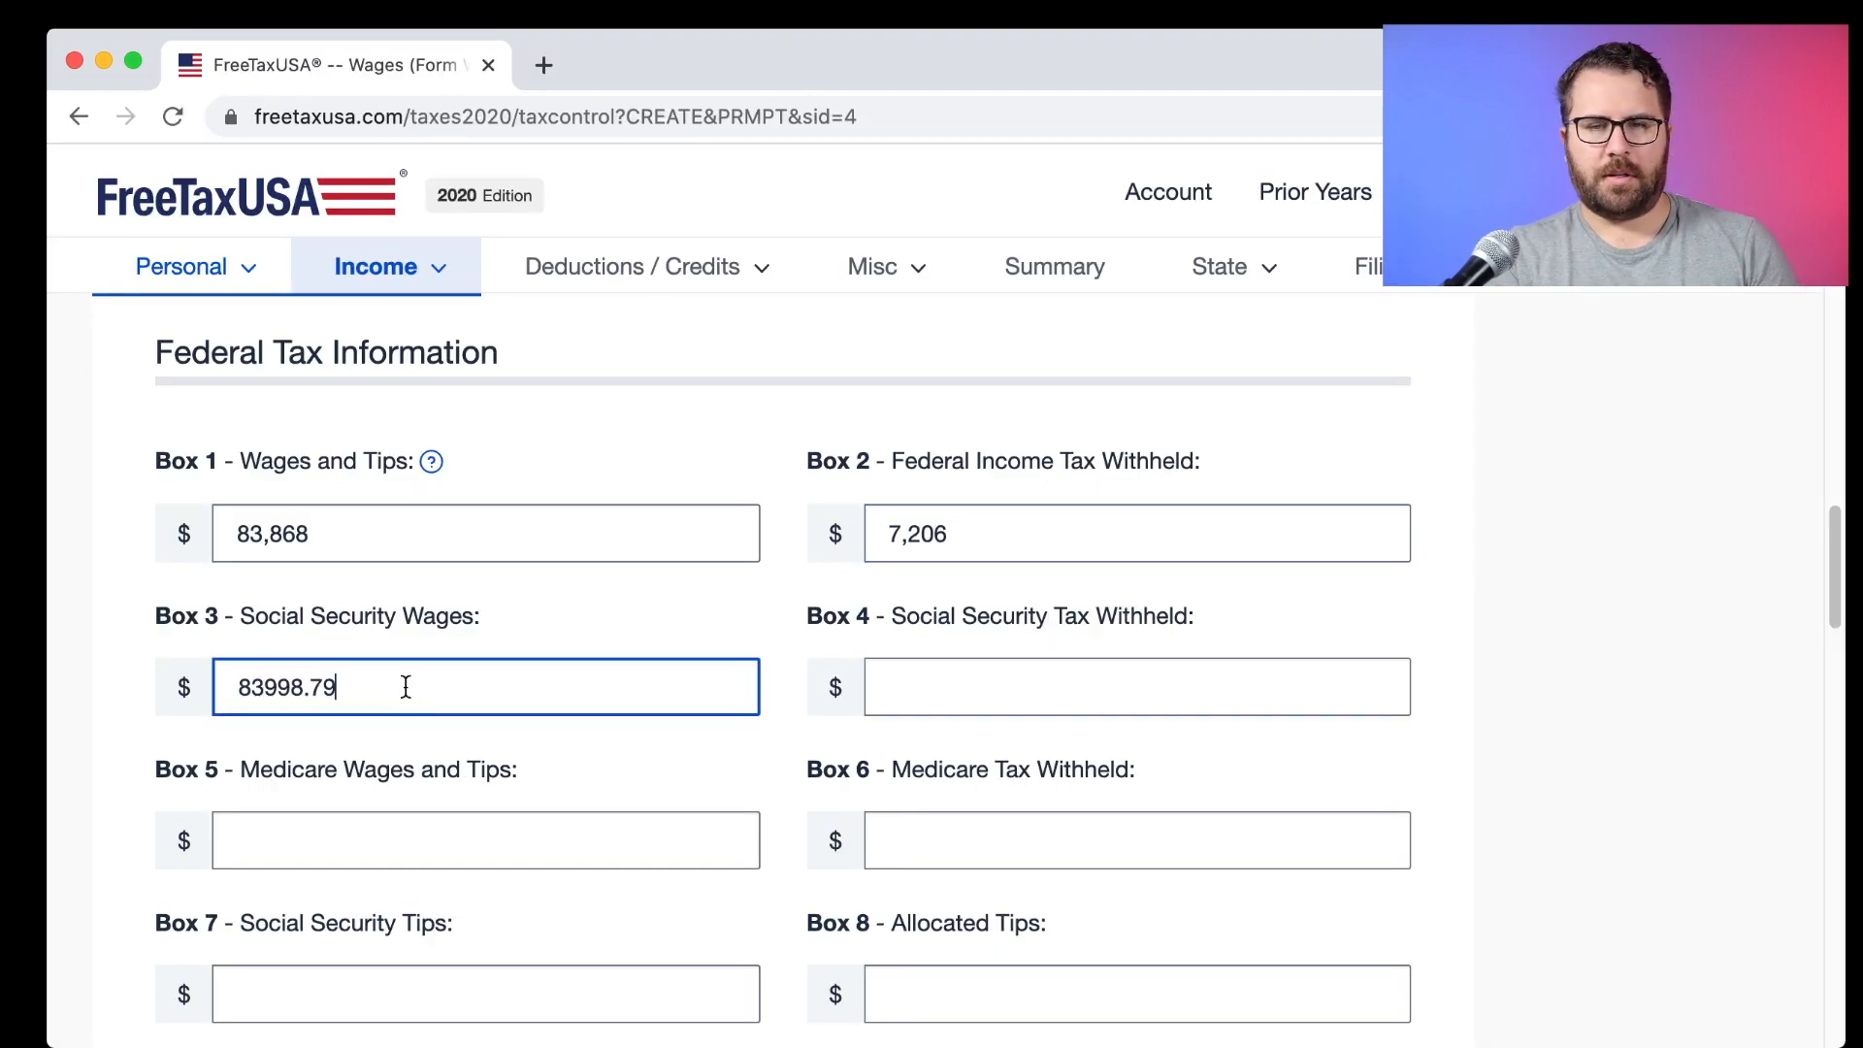
{"action": "key", "text": "super+Tab"}
{"action": "left_click_drag", "start_coordinate": [1417, 453], "coordinate": [1550, 463]}
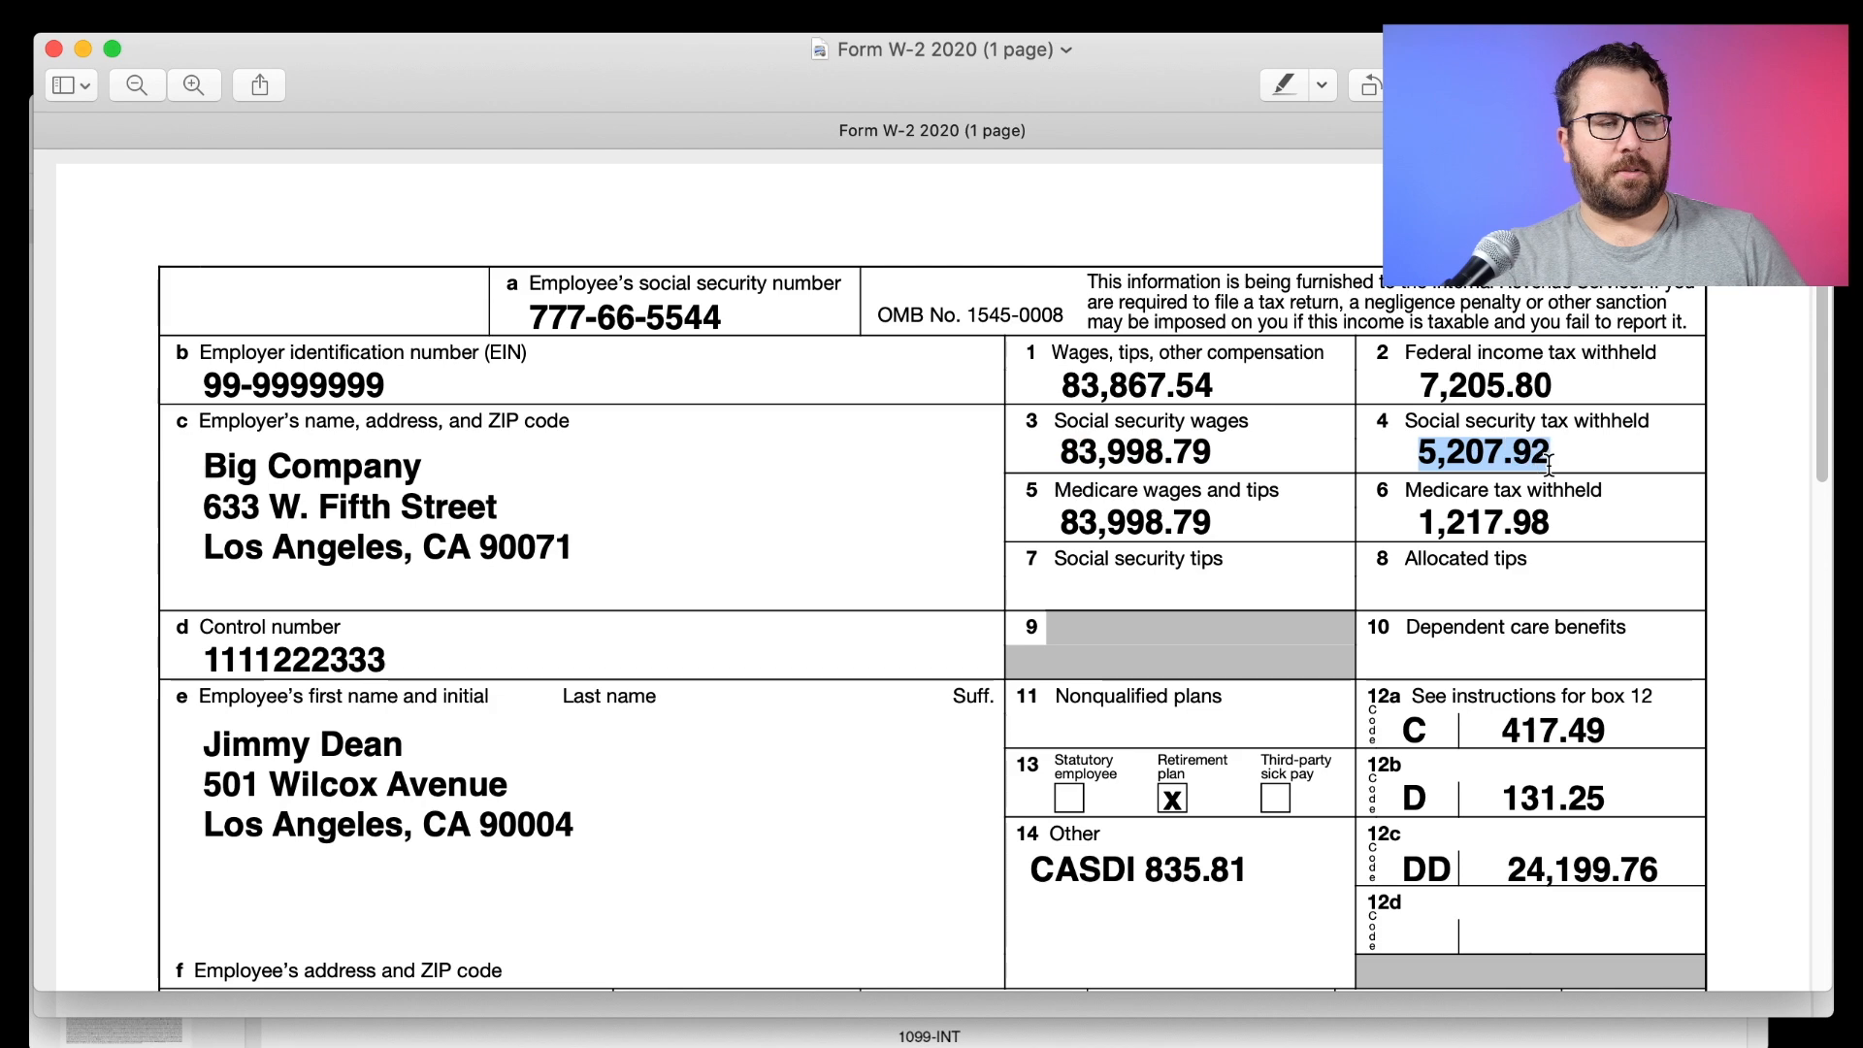
{"action": "key", "text": "super+Tab"}
{"action": "left_click", "coordinate": [994, 665]}
{"action": "type", "text": "5,207."}
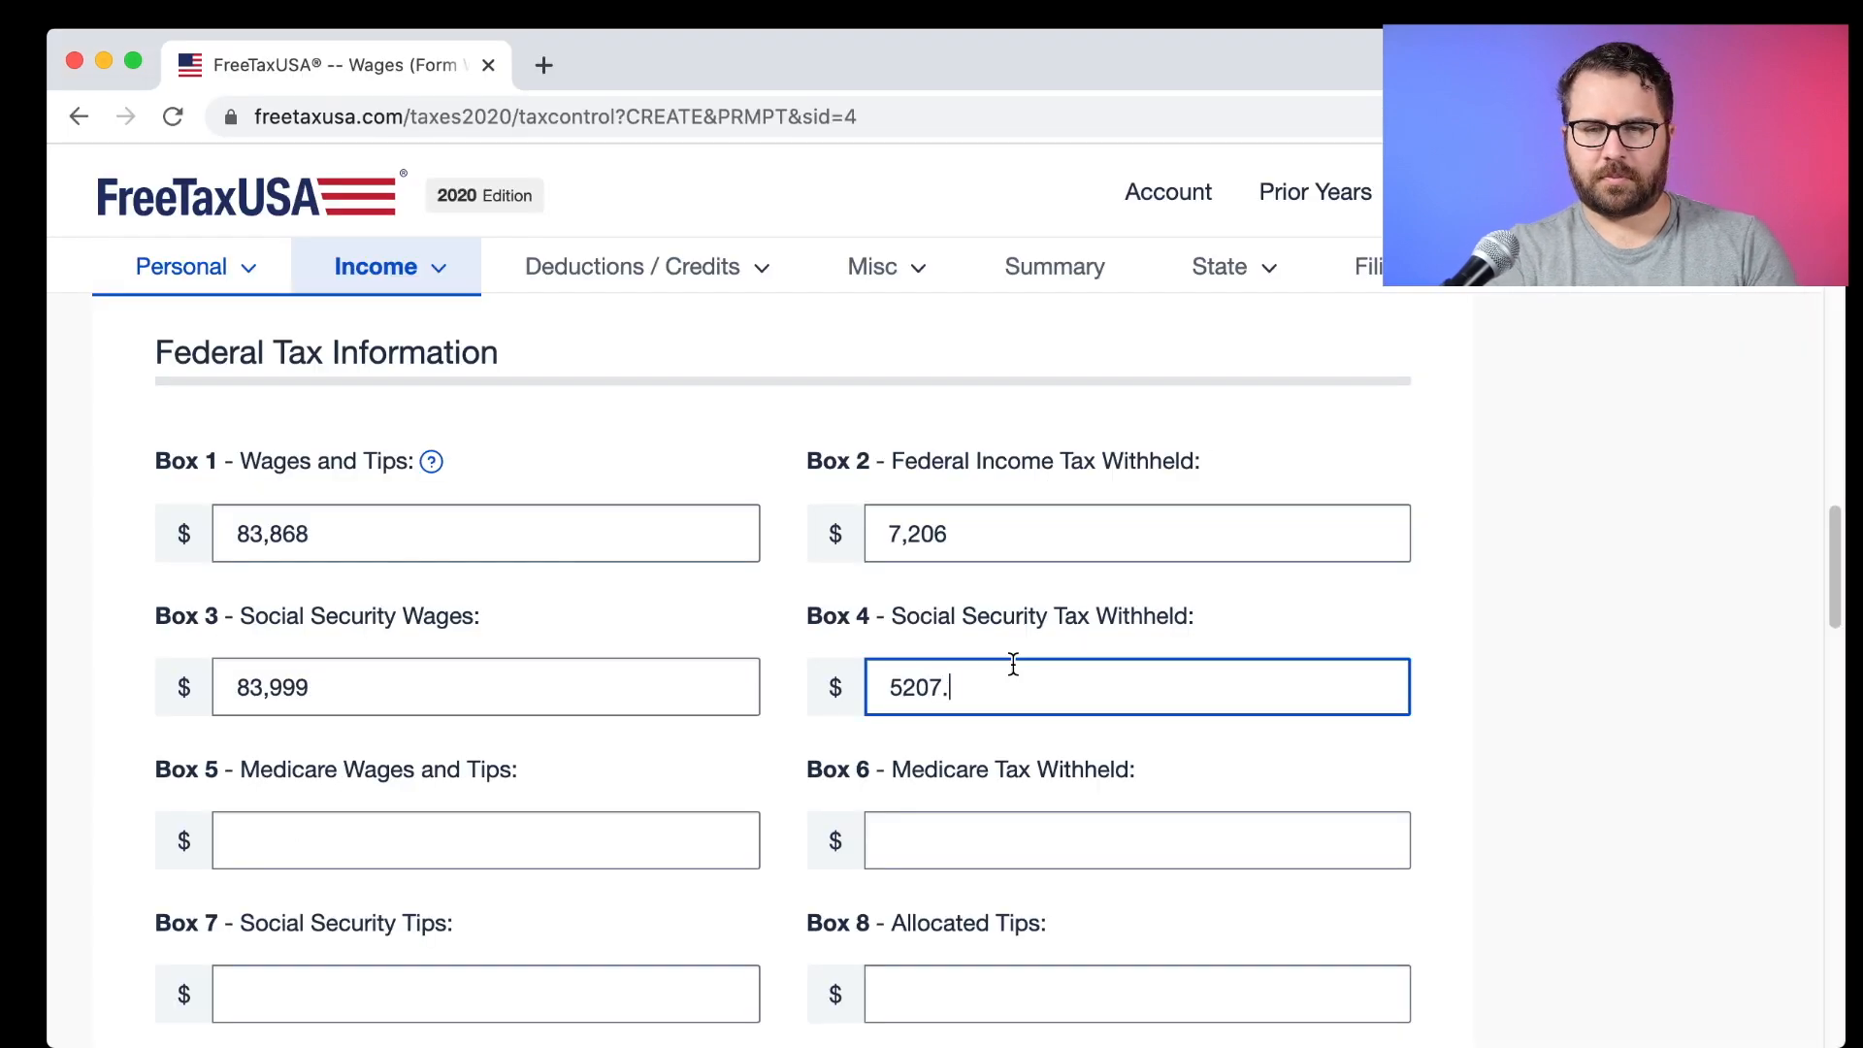
{"action": "type", "text": "92"}
Enter Box 5 Medicare wages 83,999 and Box 6 Medicare tax 1217.98.
{"action": "scroll", "coordinate": [669, 668], "scroll_direction": "down", "scroll_amount": 2}
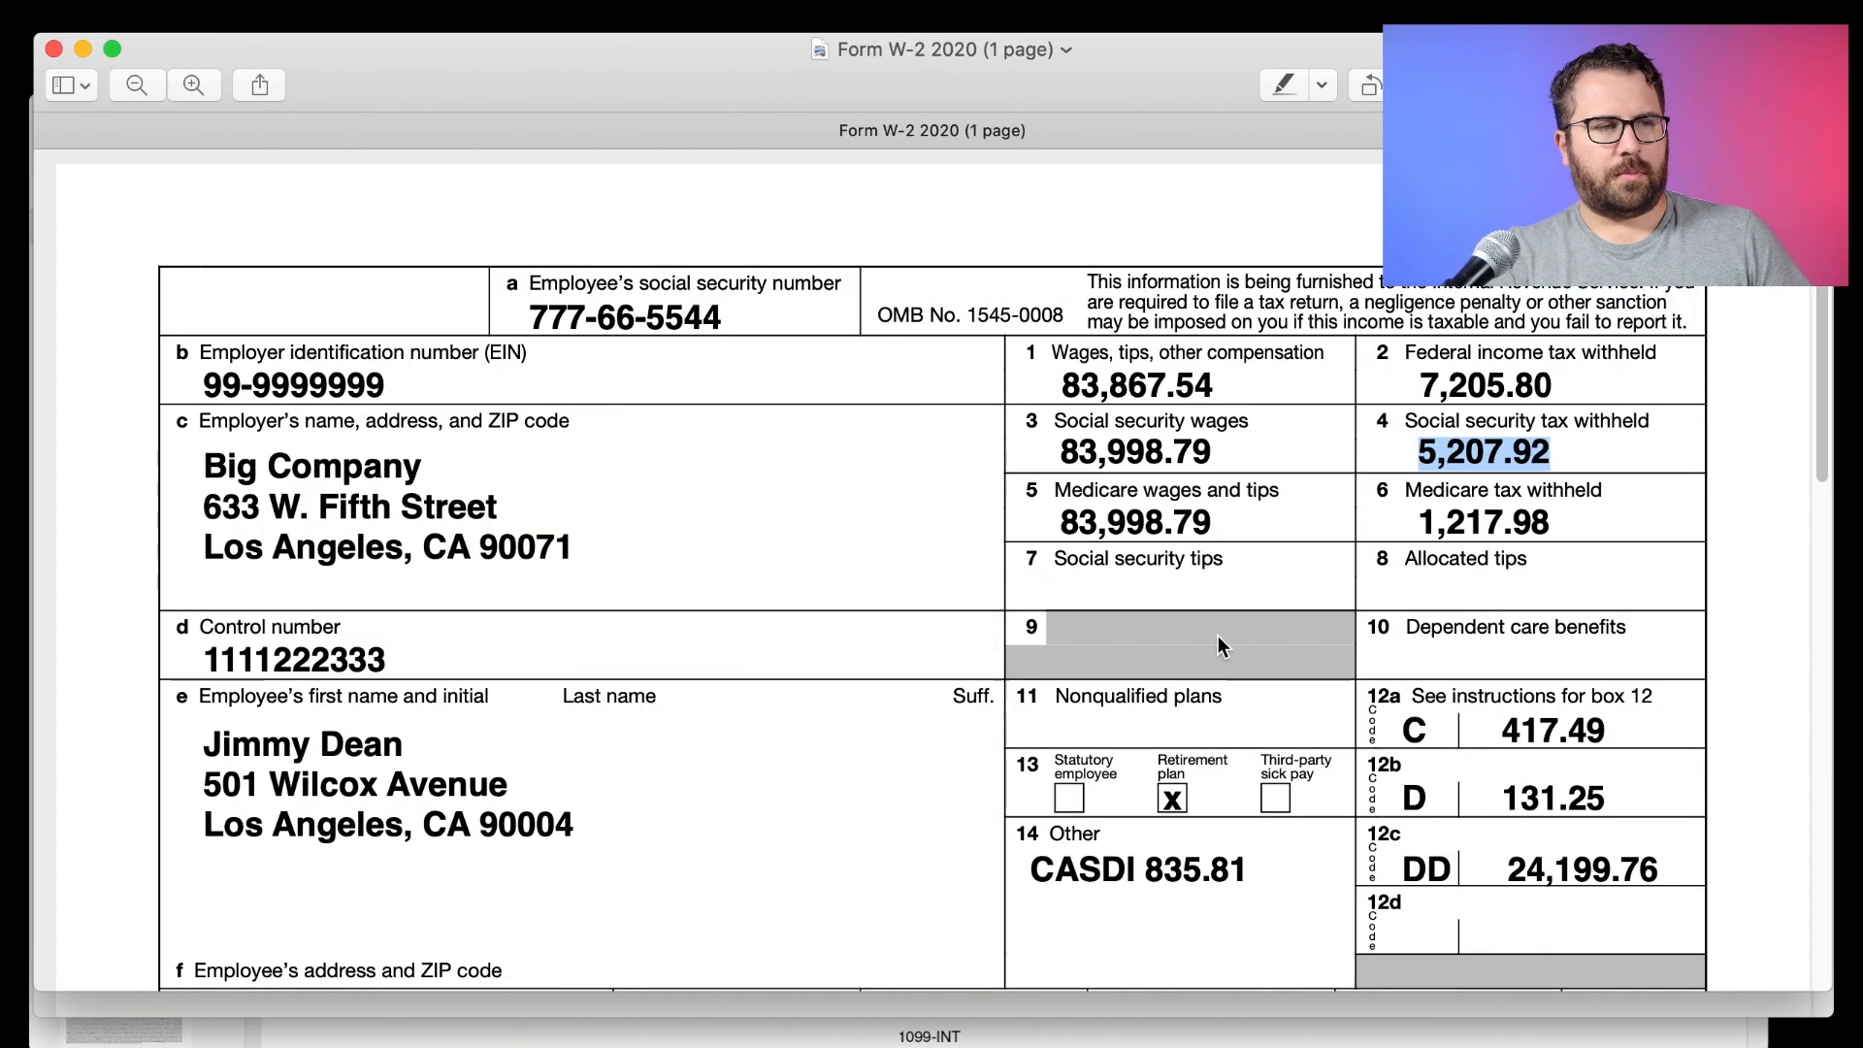
{"action": "key", "text": "super+Tab"}
{"action": "left_click_drag", "start_coordinate": [1216, 525], "coordinate": [1062, 525]}
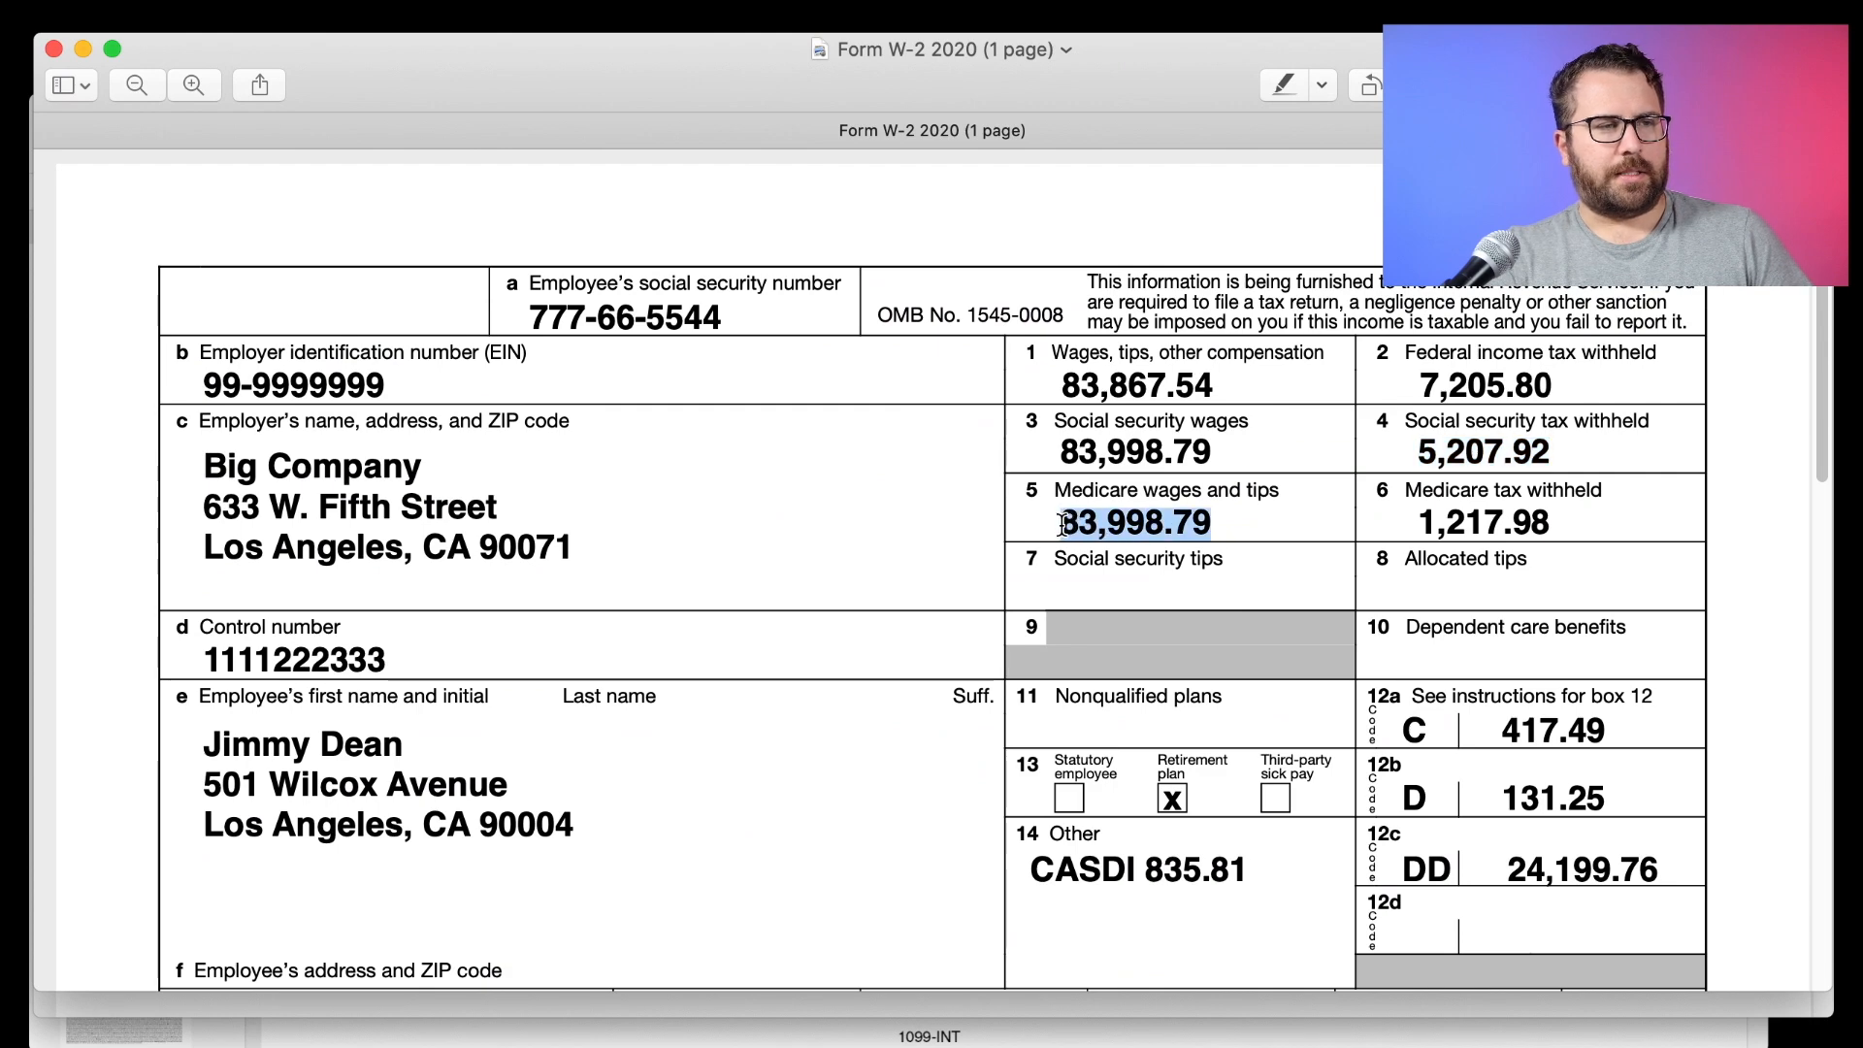
{"action": "key", "text": "super+Tab"}
{"action": "left_click", "coordinate": [473, 699]}
{"action": "type", "text": "83998.79"}
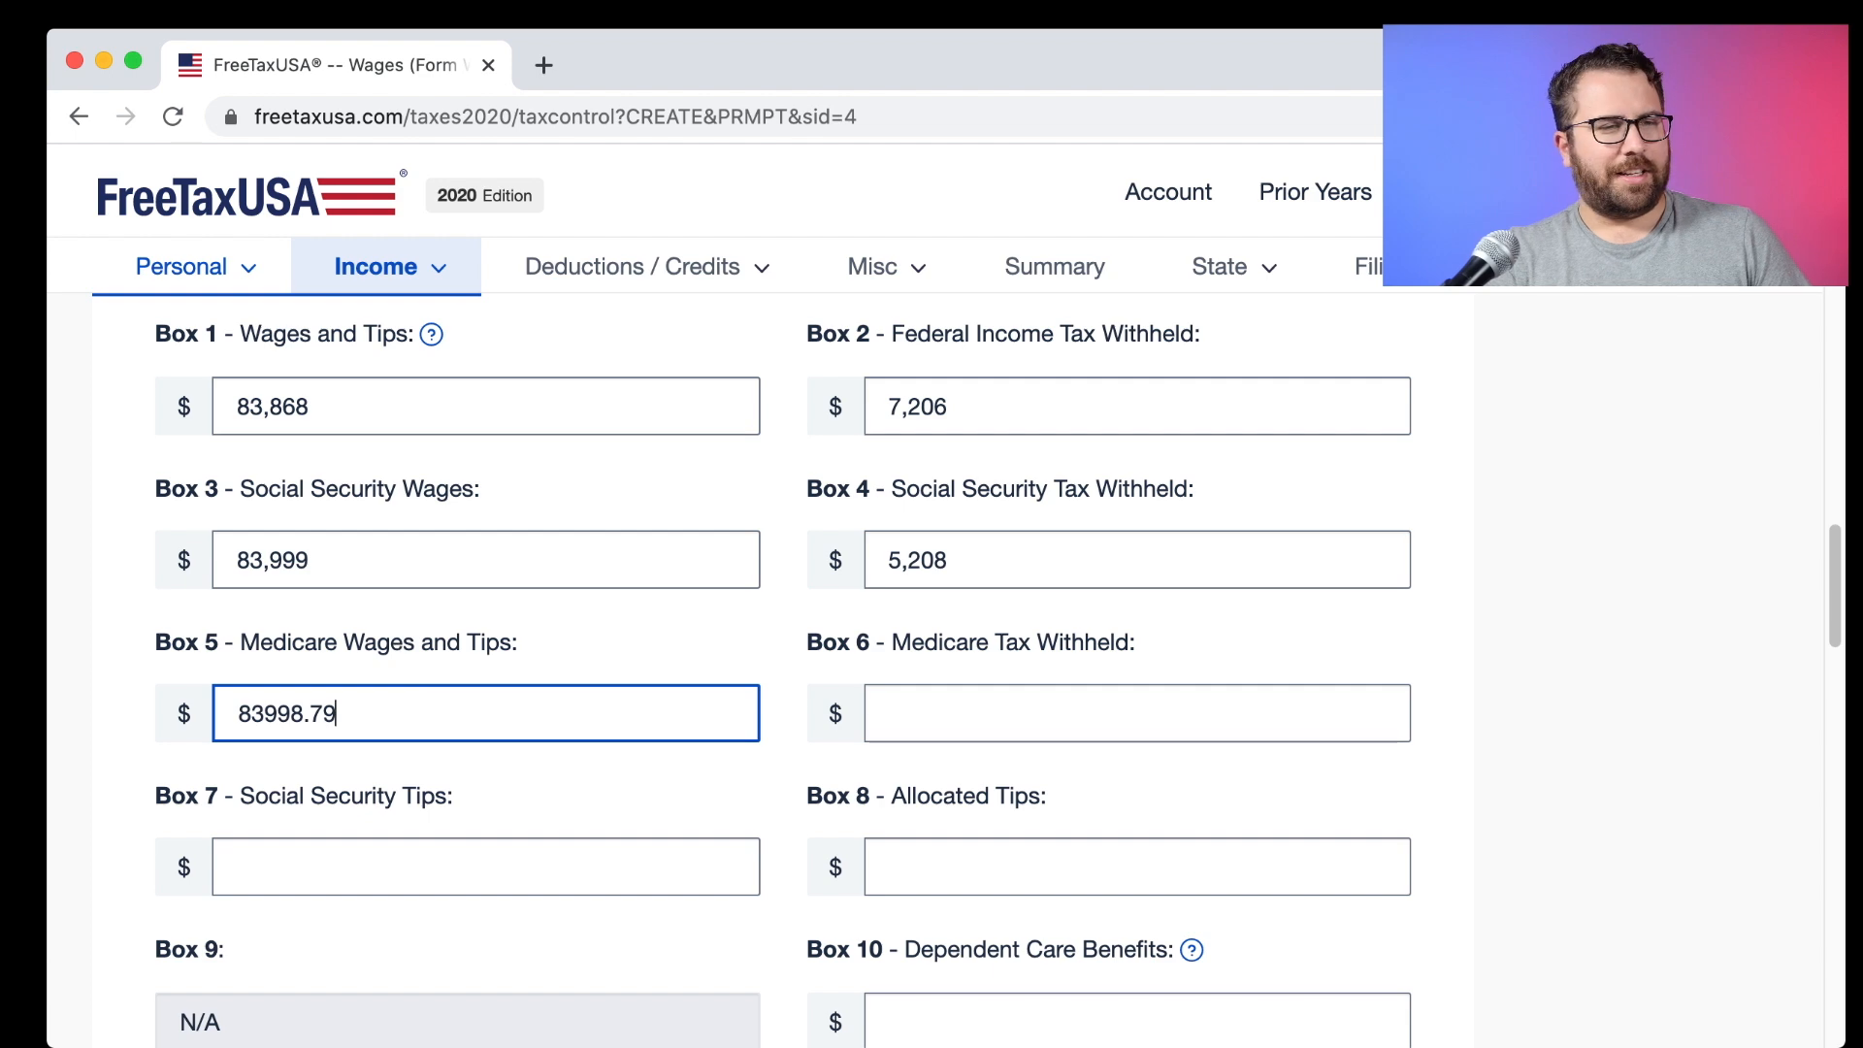
{"action": "key", "text": "super+Tab"}
{"action": "left_click_drag", "start_coordinate": [1551, 525], "coordinate": [1415, 525]}
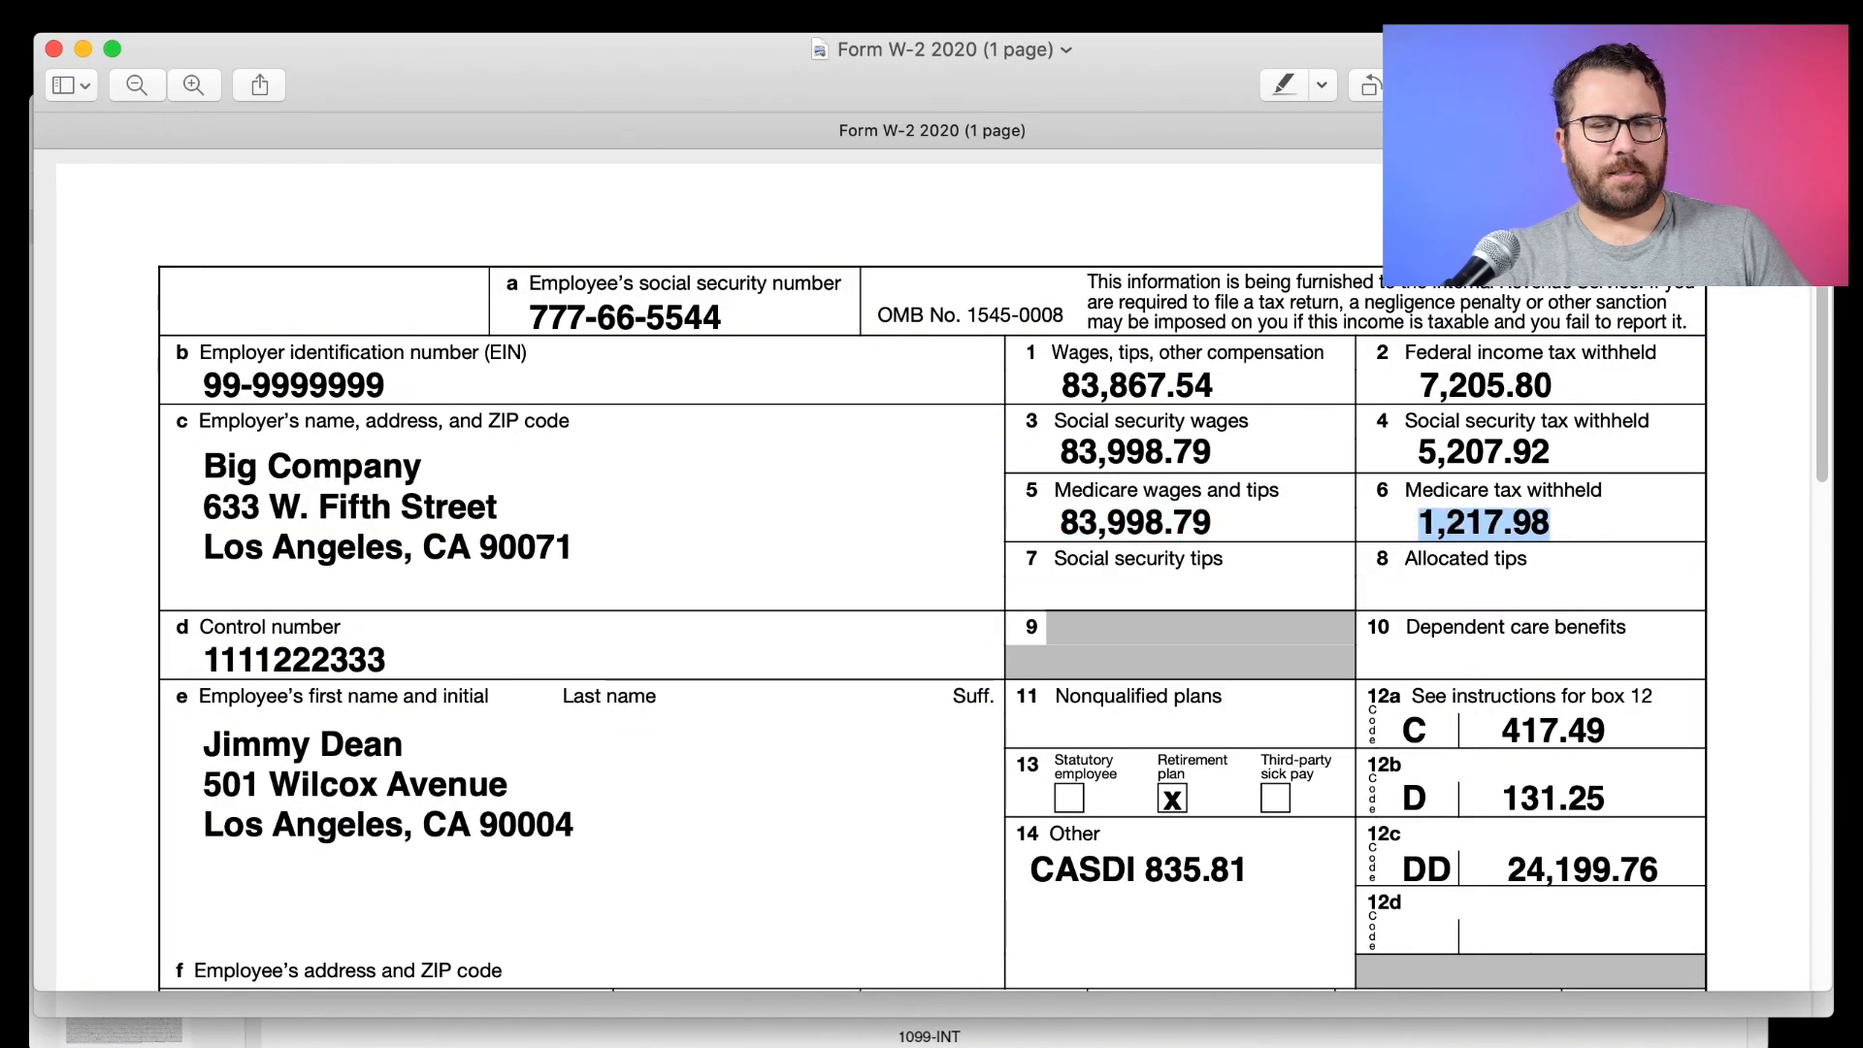
{"action": "key", "text": "super+Tab"}
{"action": "left_click", "coordinate": [1039, 723]}
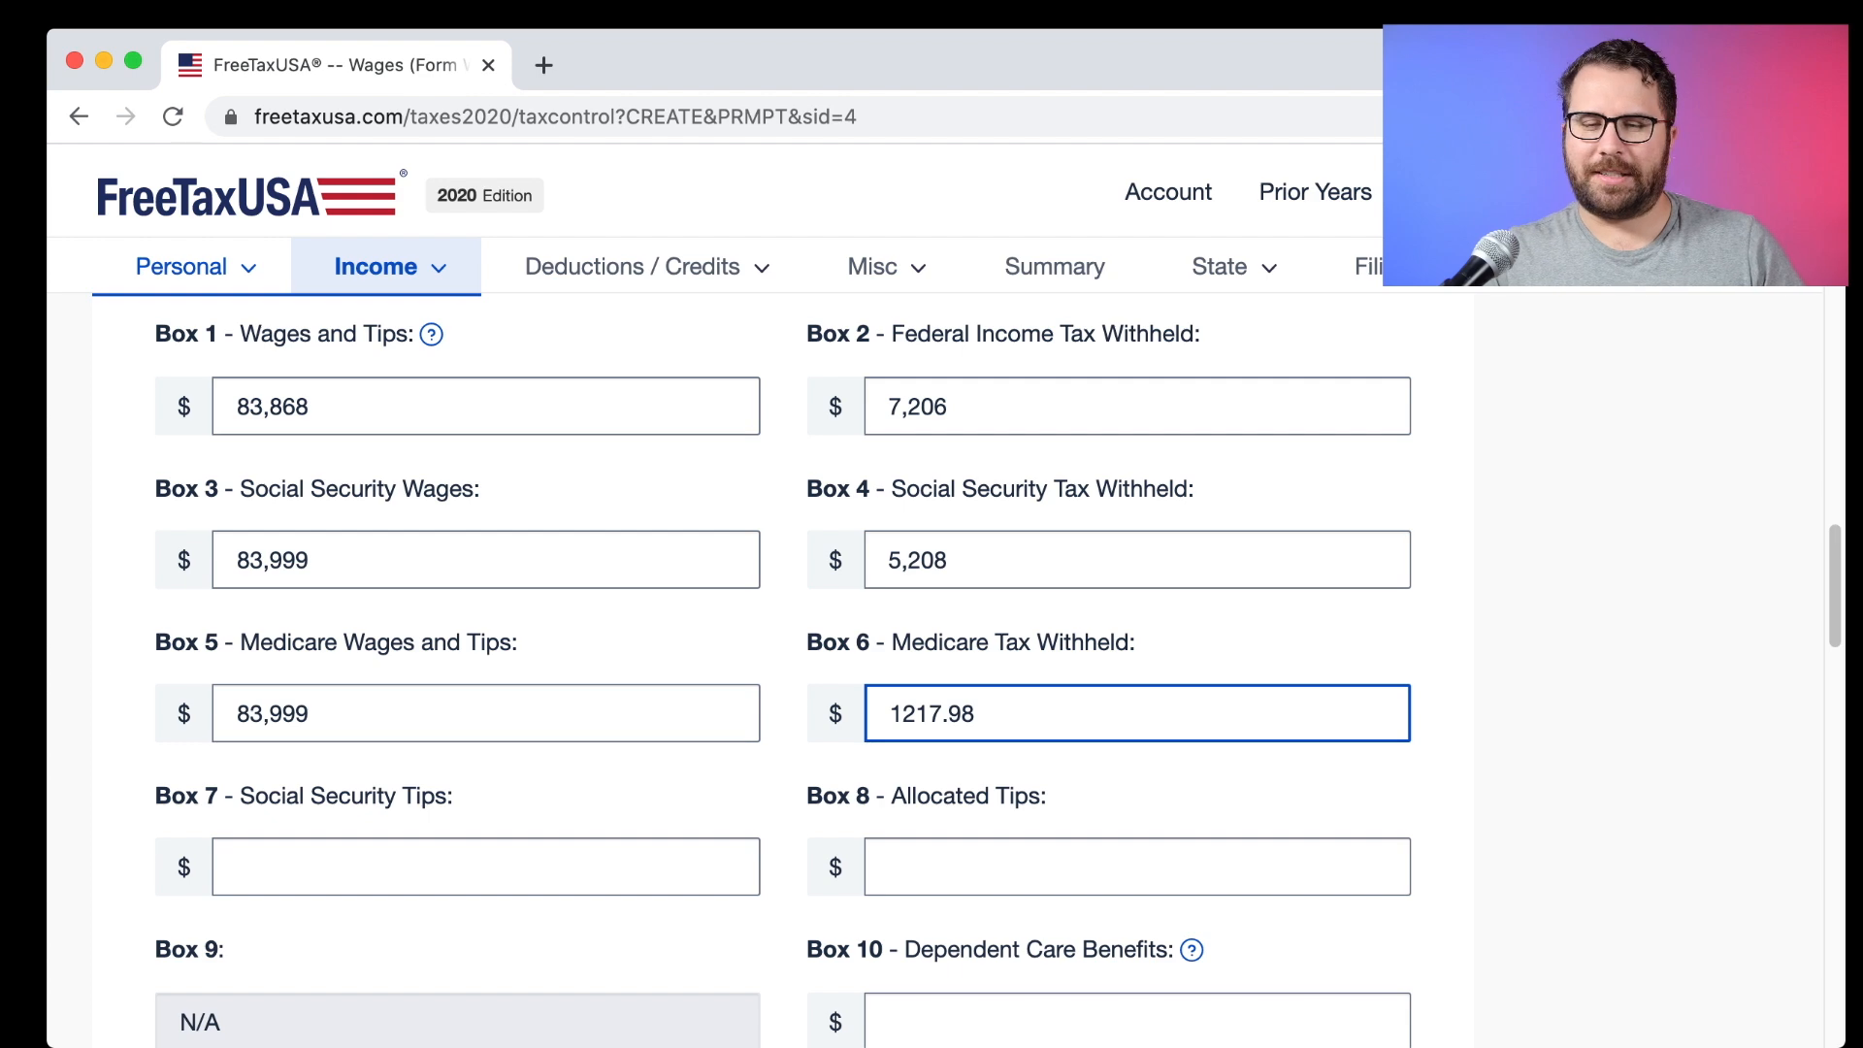
{"action": "scroll", "coordinate": [294, 434], "scroll_direction": "down", "scroll_amount": 5}
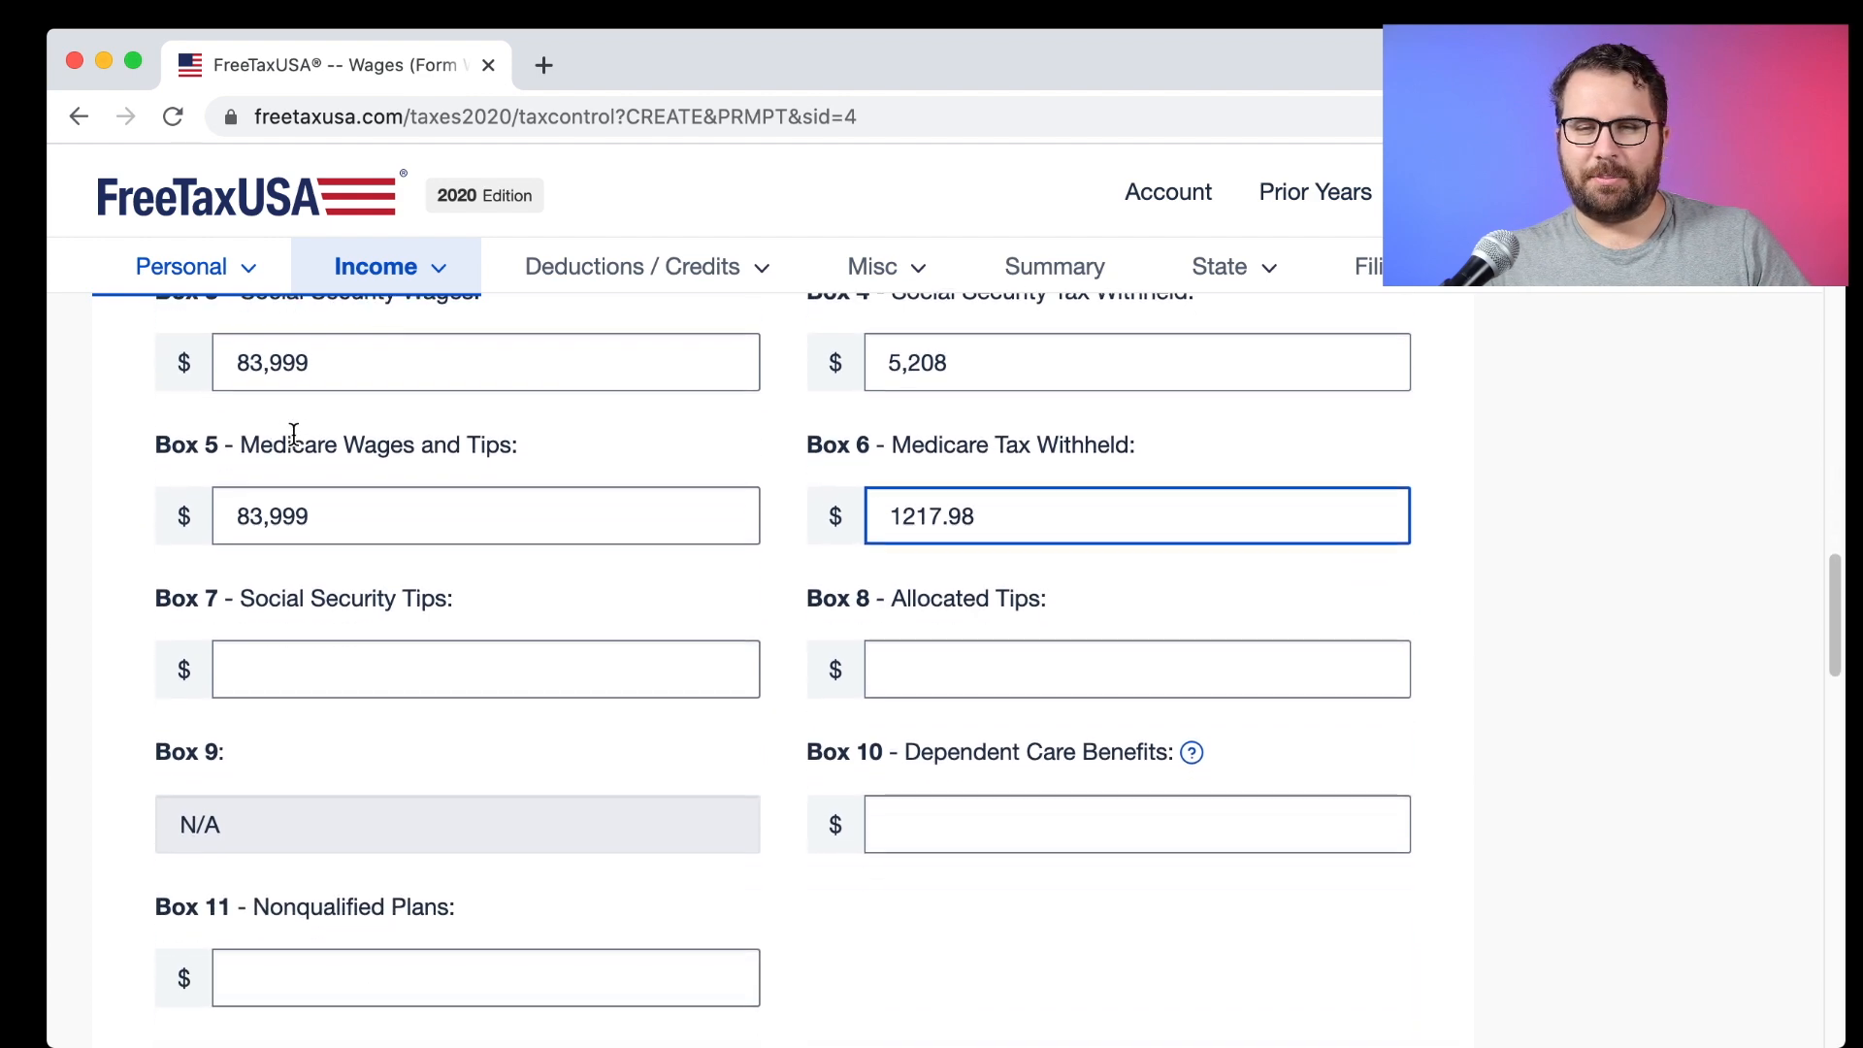
{"action": "key", "text": "super+Tab"}
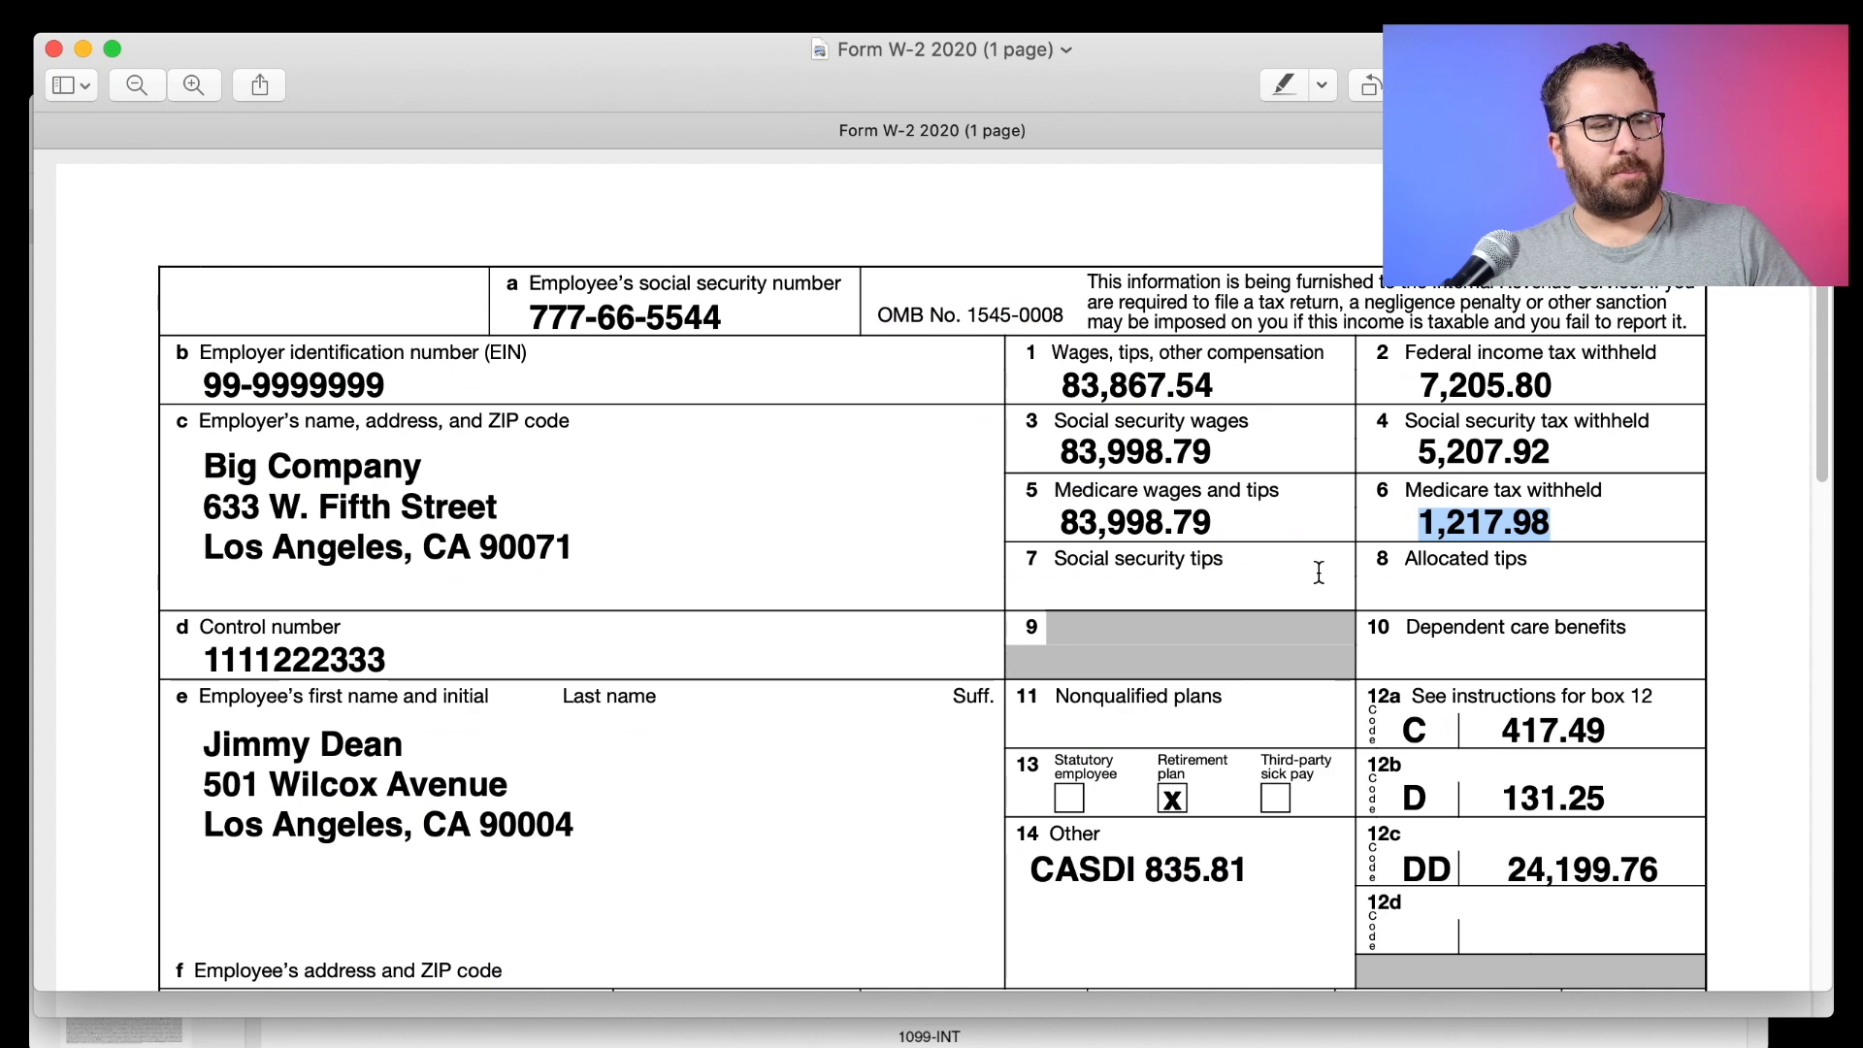
Add Box 12 code C (group term life insurance) with amount 417.49.
{"action": "scroll", "coordinate": [1236, 697], "scroll_direction": "down", "scroll_amount": 10}
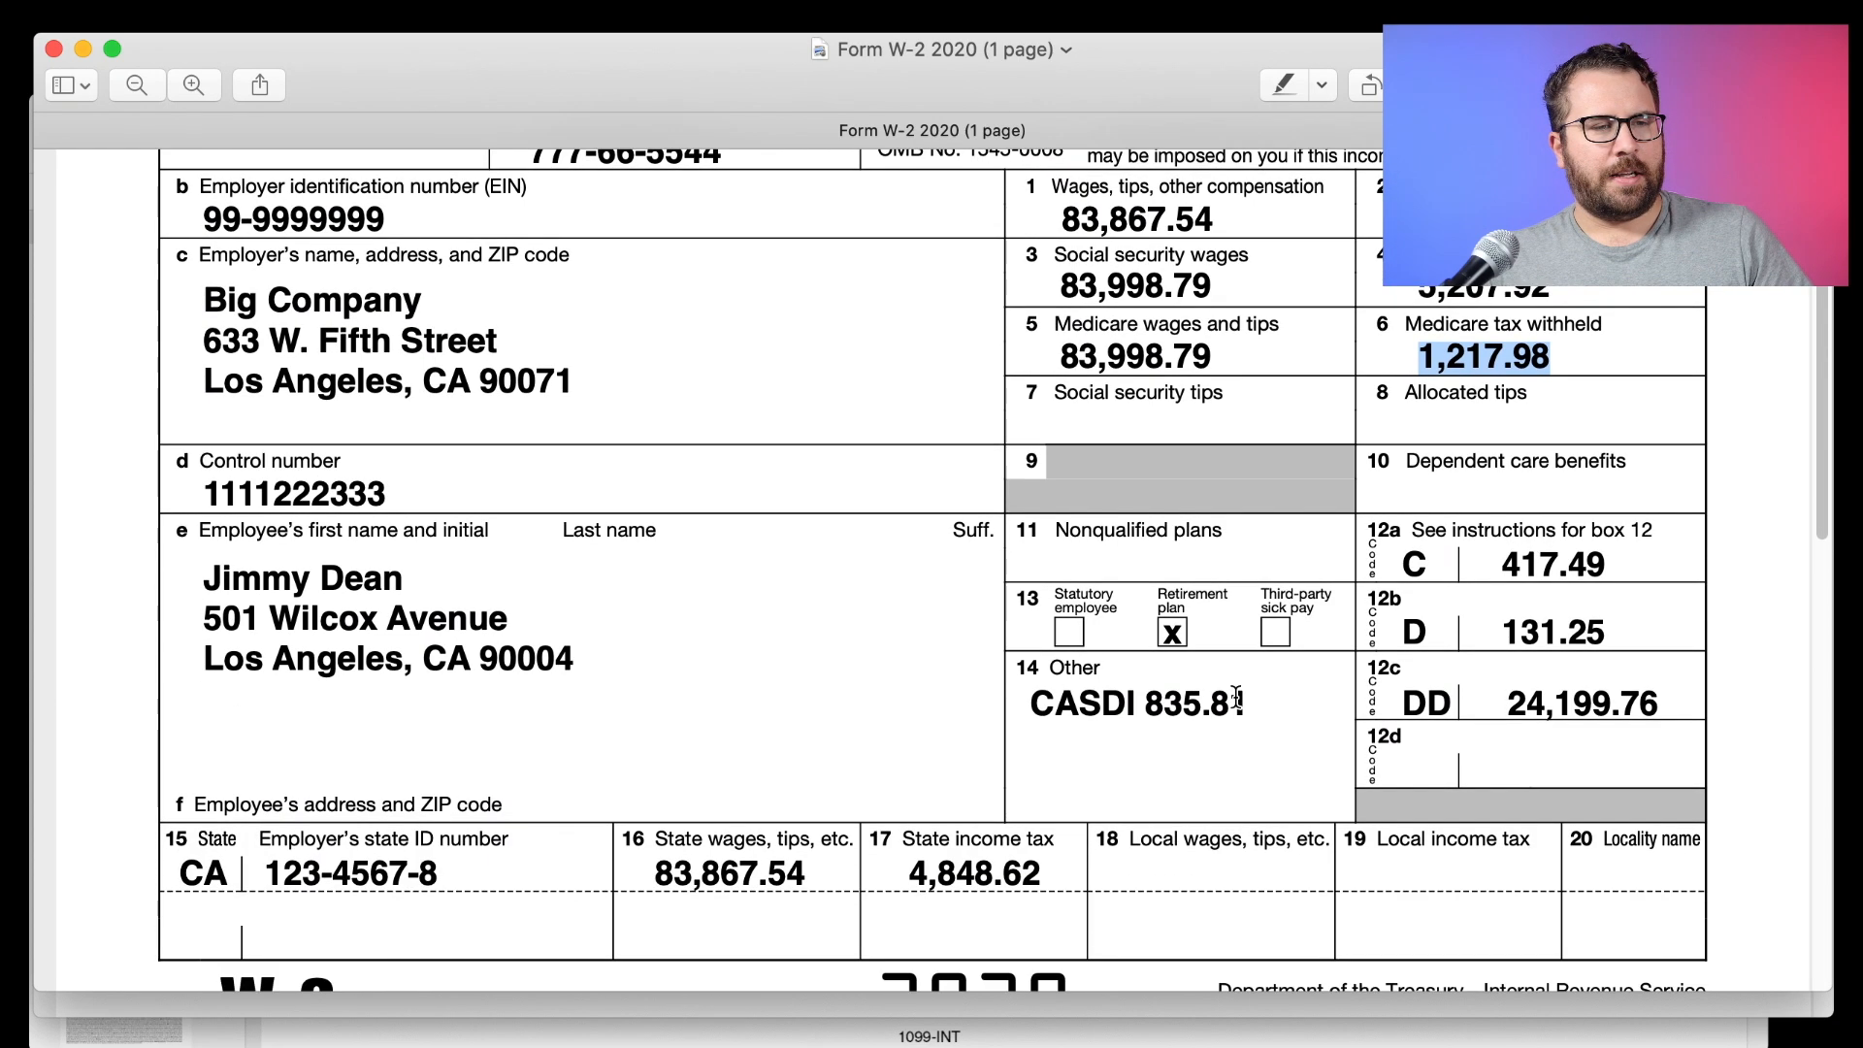
{"action": "scroll", "coordinate": [1236, 697], "scroll_direction": "down", "scroll_amount": 1}
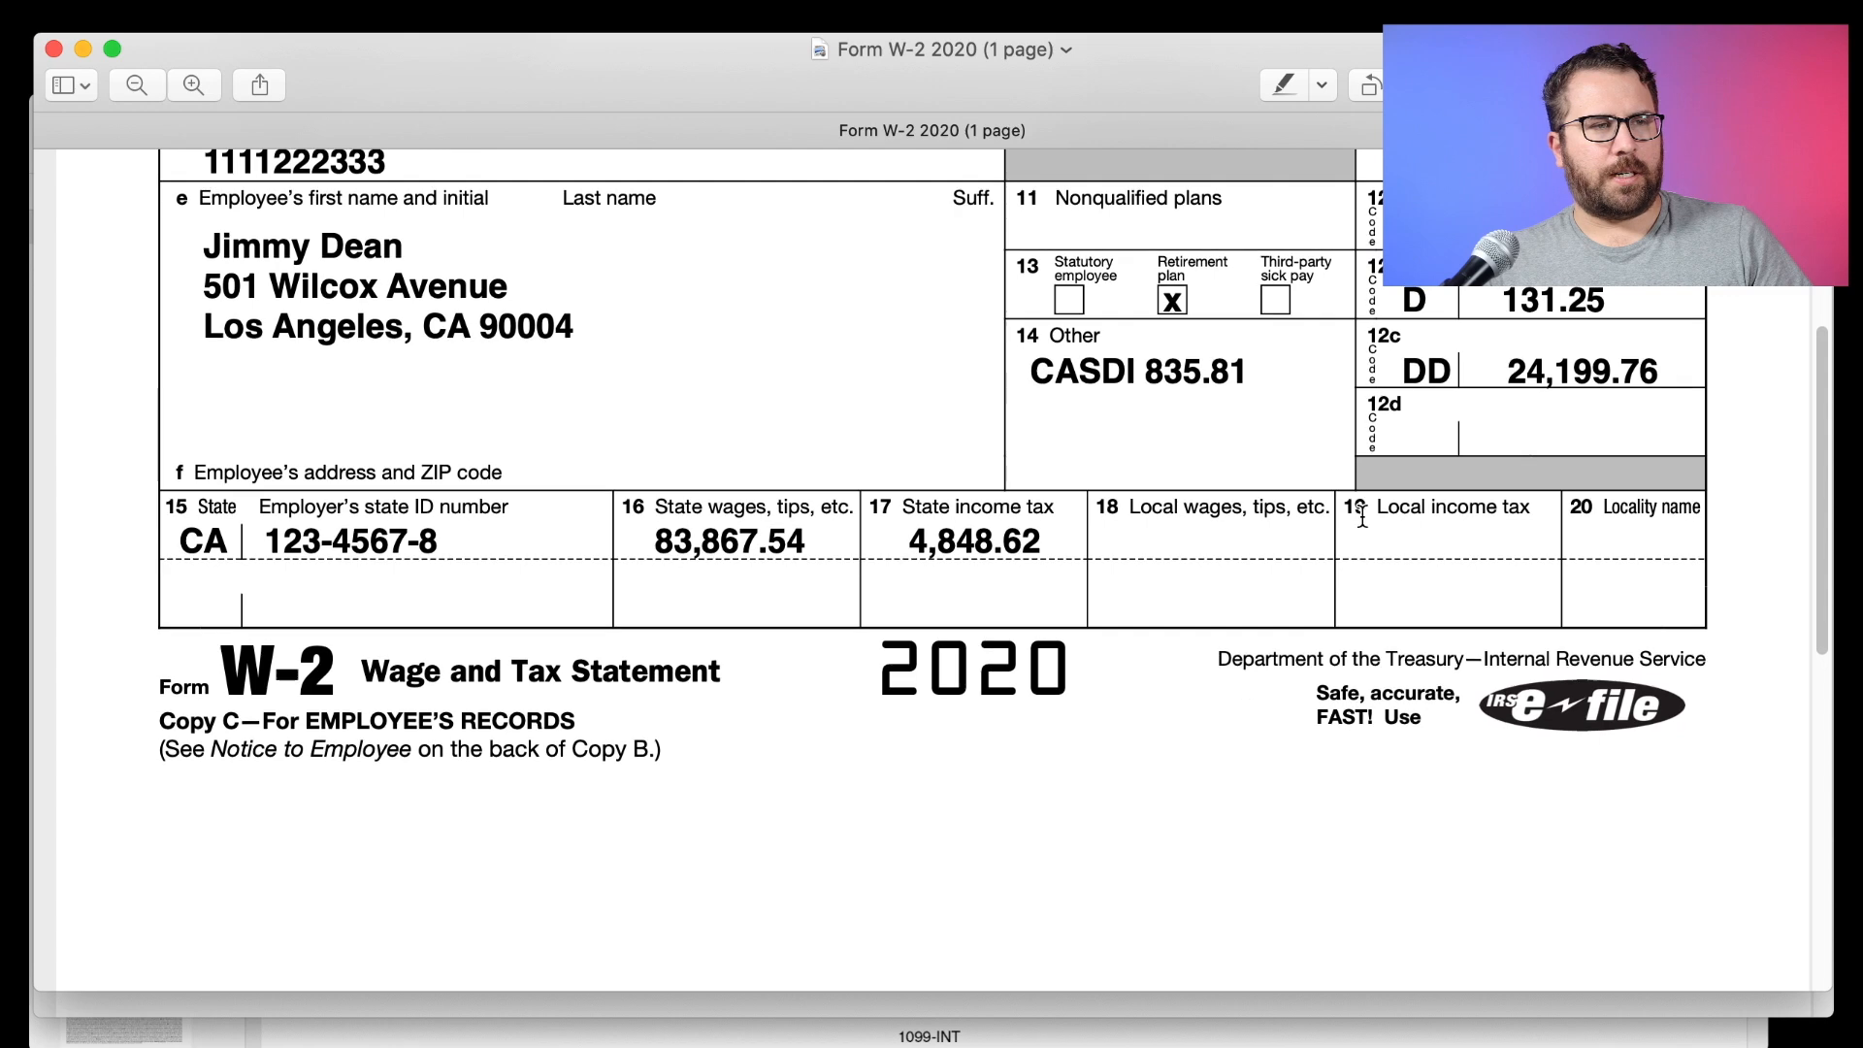
{"action": "key", "text": "super+Tab"}
{"action": "scroll", "coordinate": [466, 629], "scroll_direction": "down", "scroll_amount": 4}
{"action": "left_click", "coordinate": [361, 533]}
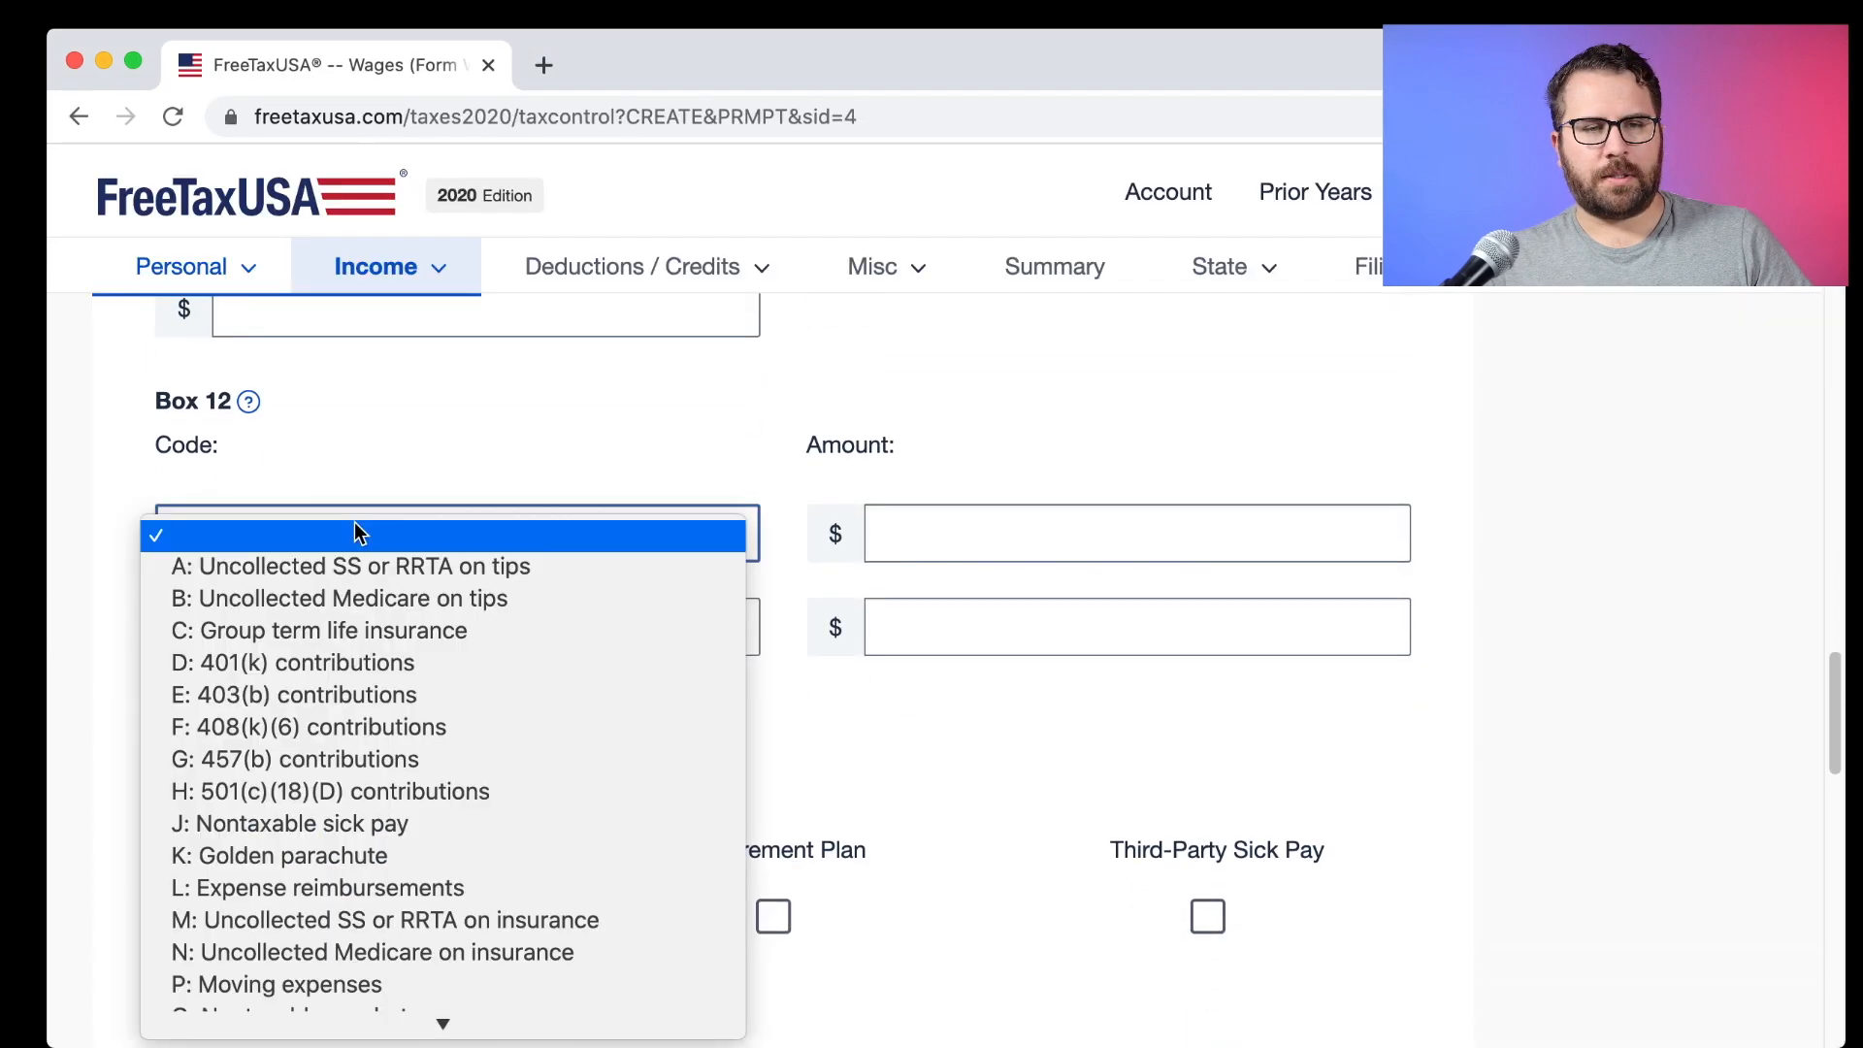
{"action": "left_click", "coordinate": [349, 630]}
{"action": "key", "text": "super+Tab"}
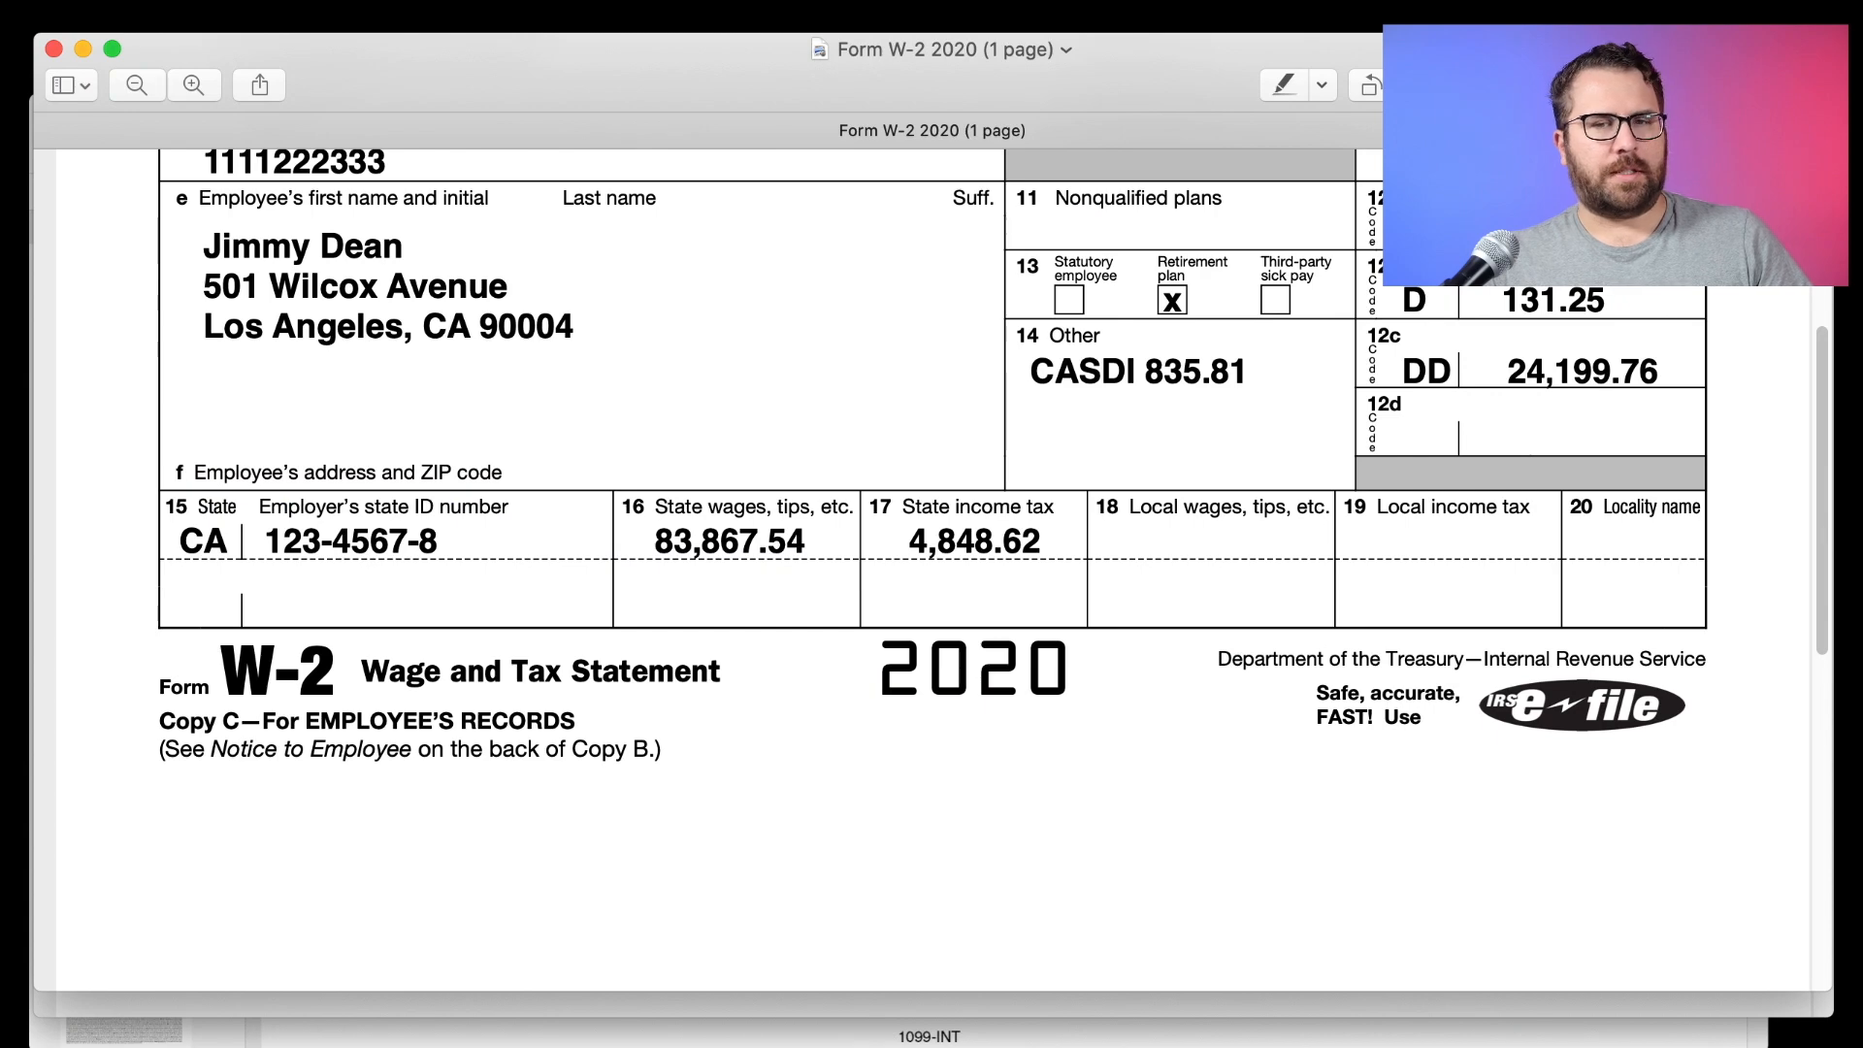
{"action": "key", "text": "super+Tab"}
{"action": "left_click", "coordinate": [976, 532]}
{"action": "type", "text": "417.49"}
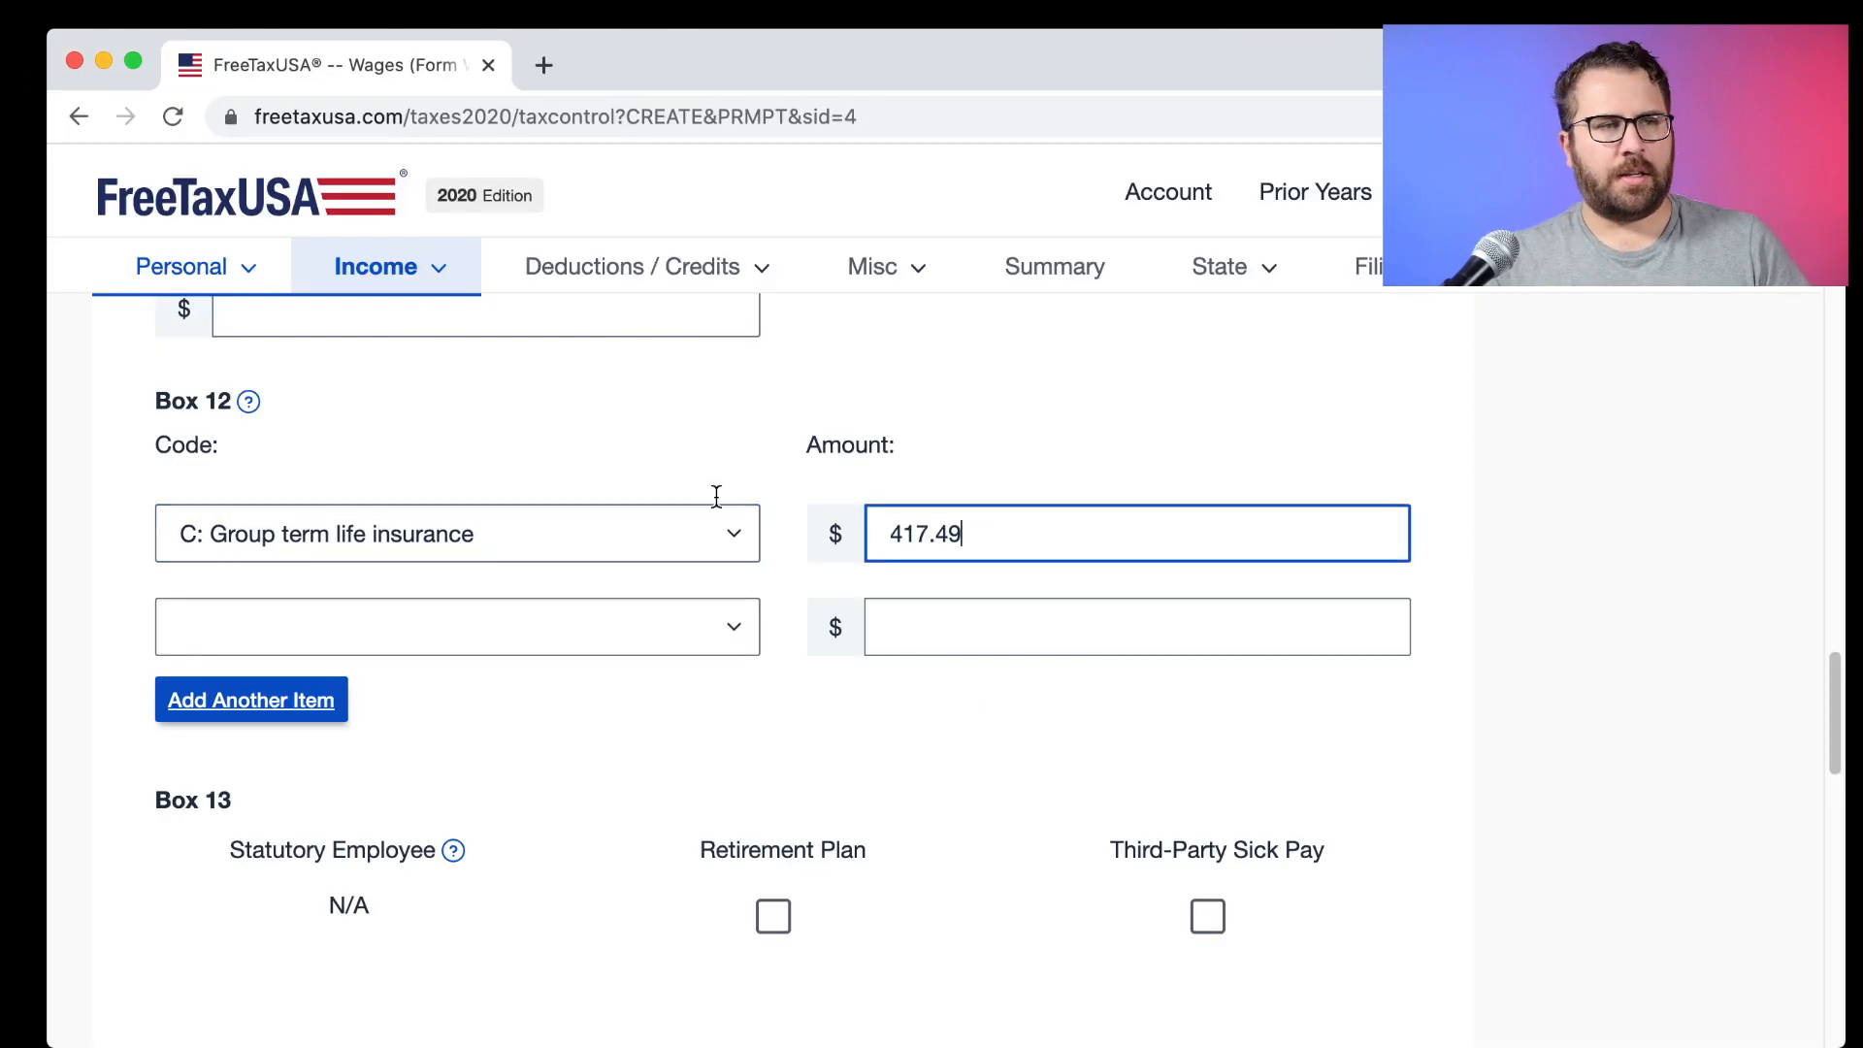
Add Box 12 code D (401(k) contributions) with amount 131.25.
{"action": "key", "text": "super+Tab"}
{"action": "left_click_drag", "start_coordinate": [1504, 303], "coordinate": [1595, 317]}
{"action": "left_click", "coordinate": [1601, 318]}
{"action": "key", "text": "super+Tab"}
{"action": "left_click", "coordinate": [266, 630]}
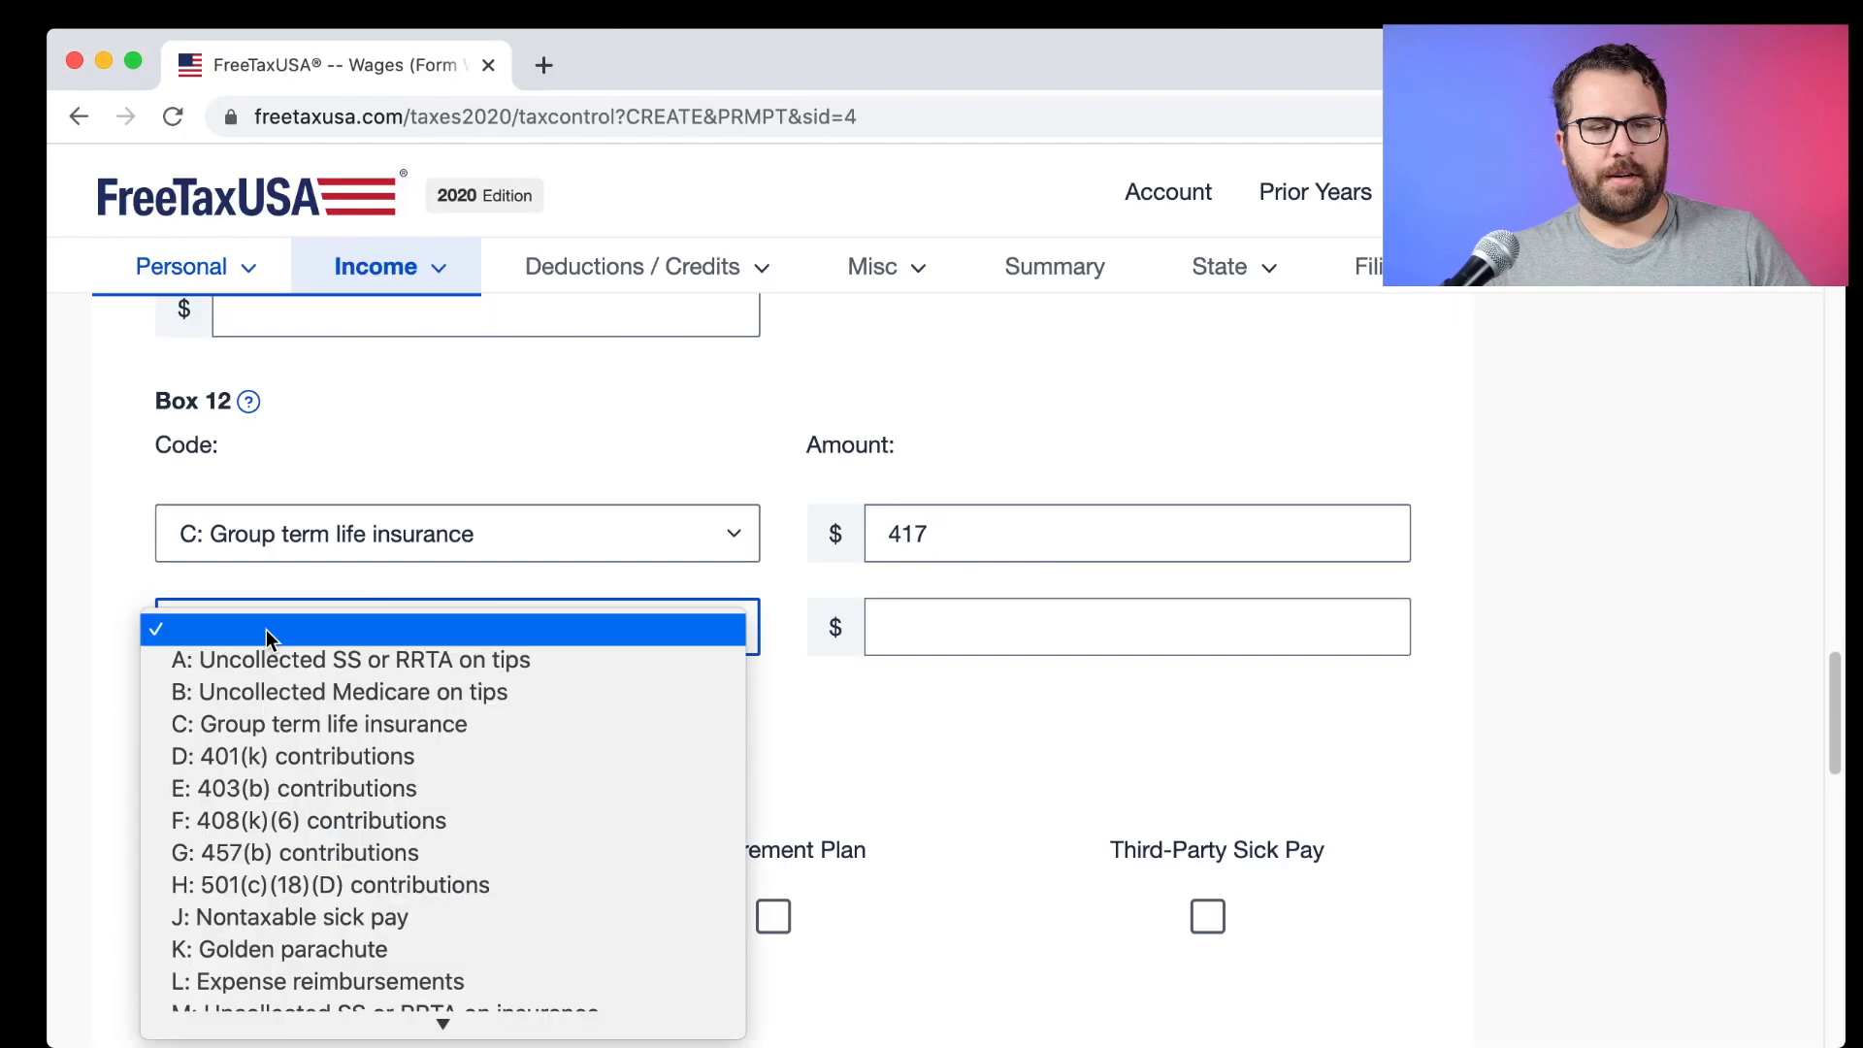
{"action": "left_click", "coordinate": [314, 758]}
{"action": "left_click", "coordinate": [935, 632]}
{"action": "type", "text": "131.25"}
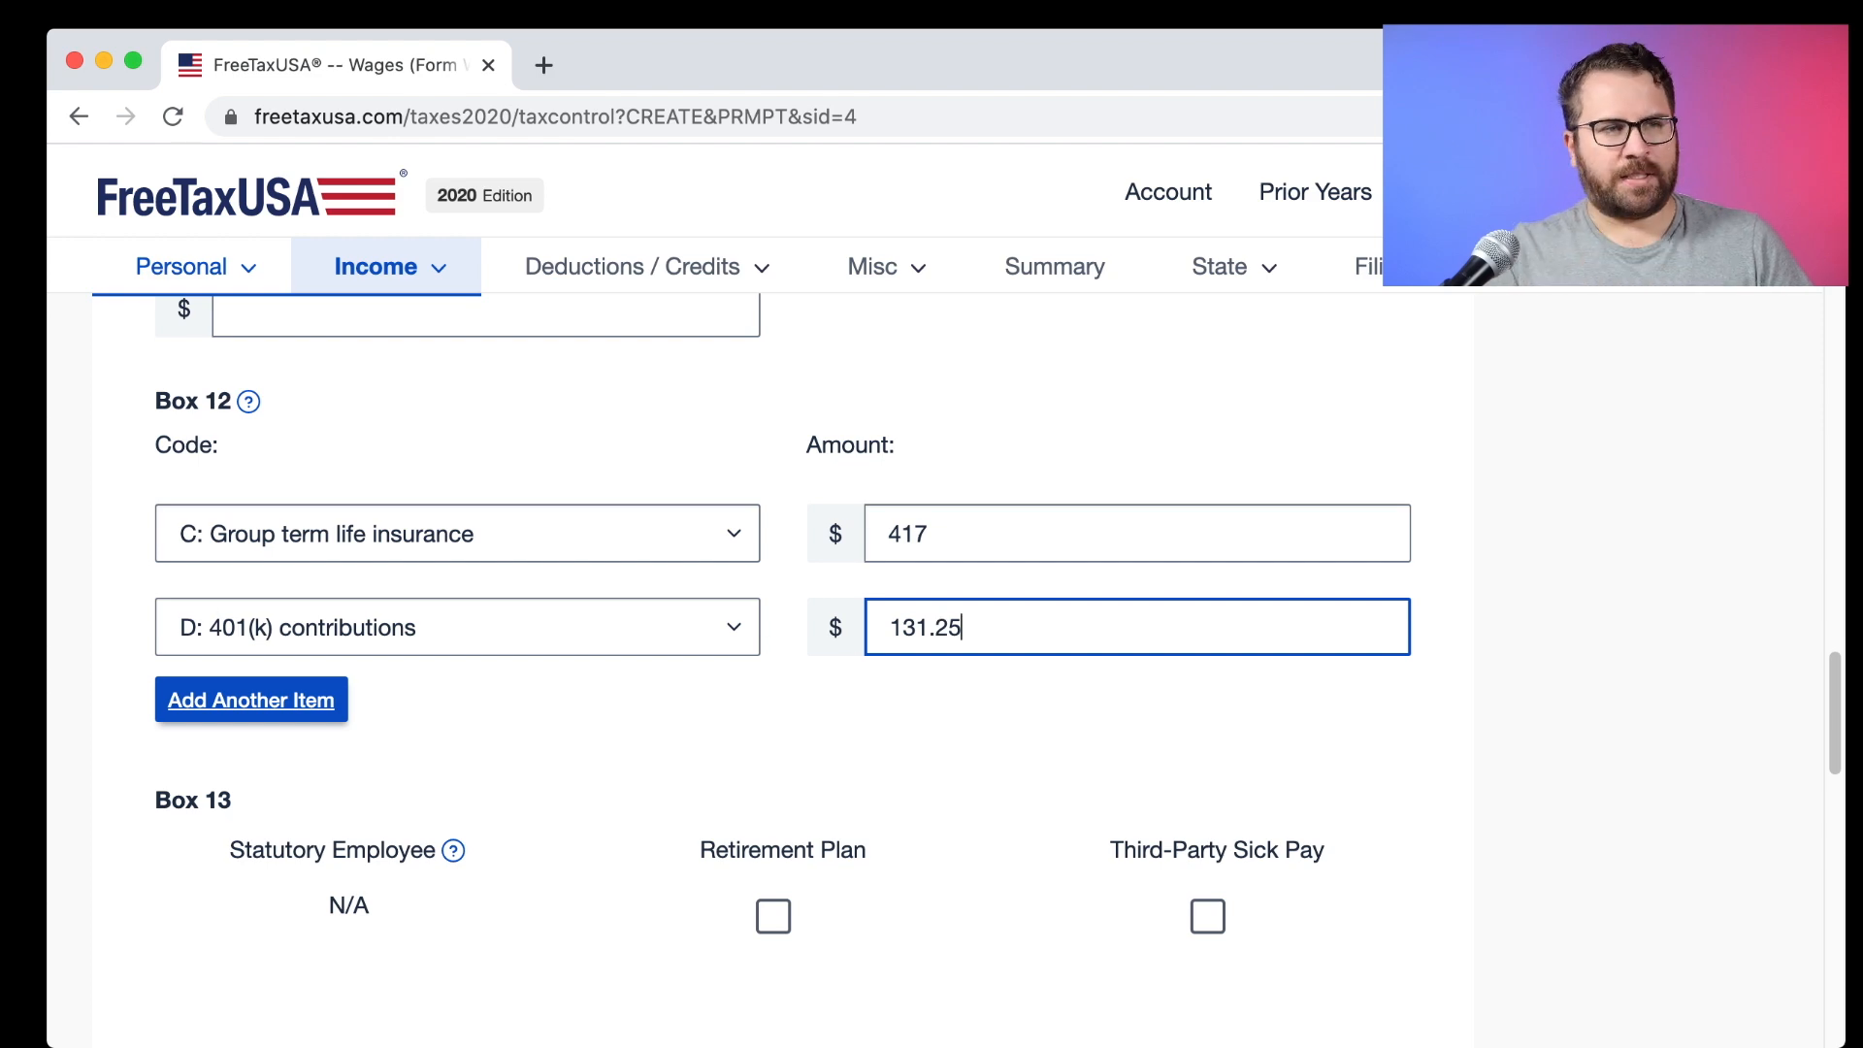
Recheck the Box 1, 3 and 5 wage amounts on the W-2 and find the Box 12c DD amount.
{"action": "key", "text": "super+Tab"}
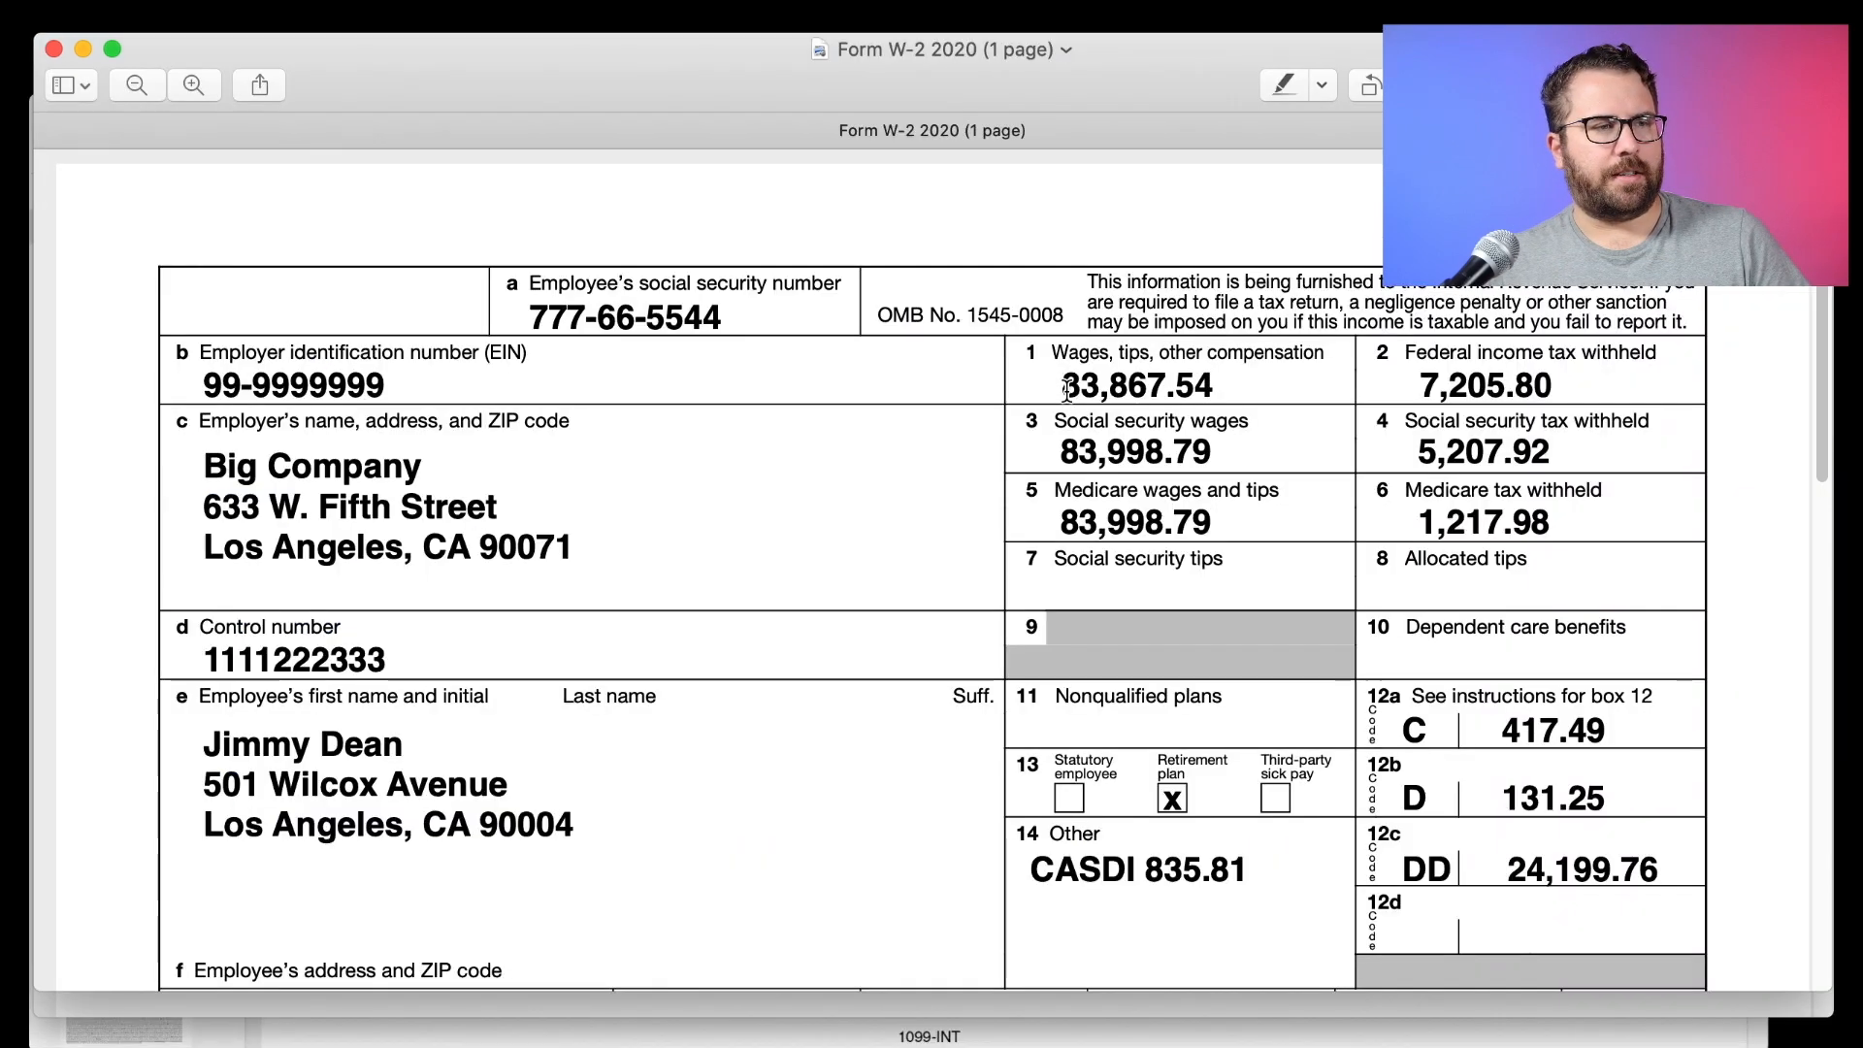
{"action": "left_click_drag", "start_coordinate": [1228, 450], "coordinate": [1054, 450]}
{"action": "left_click_drag", "start_coordinate": [1257, 388], "coordinate": [1055, 386]}
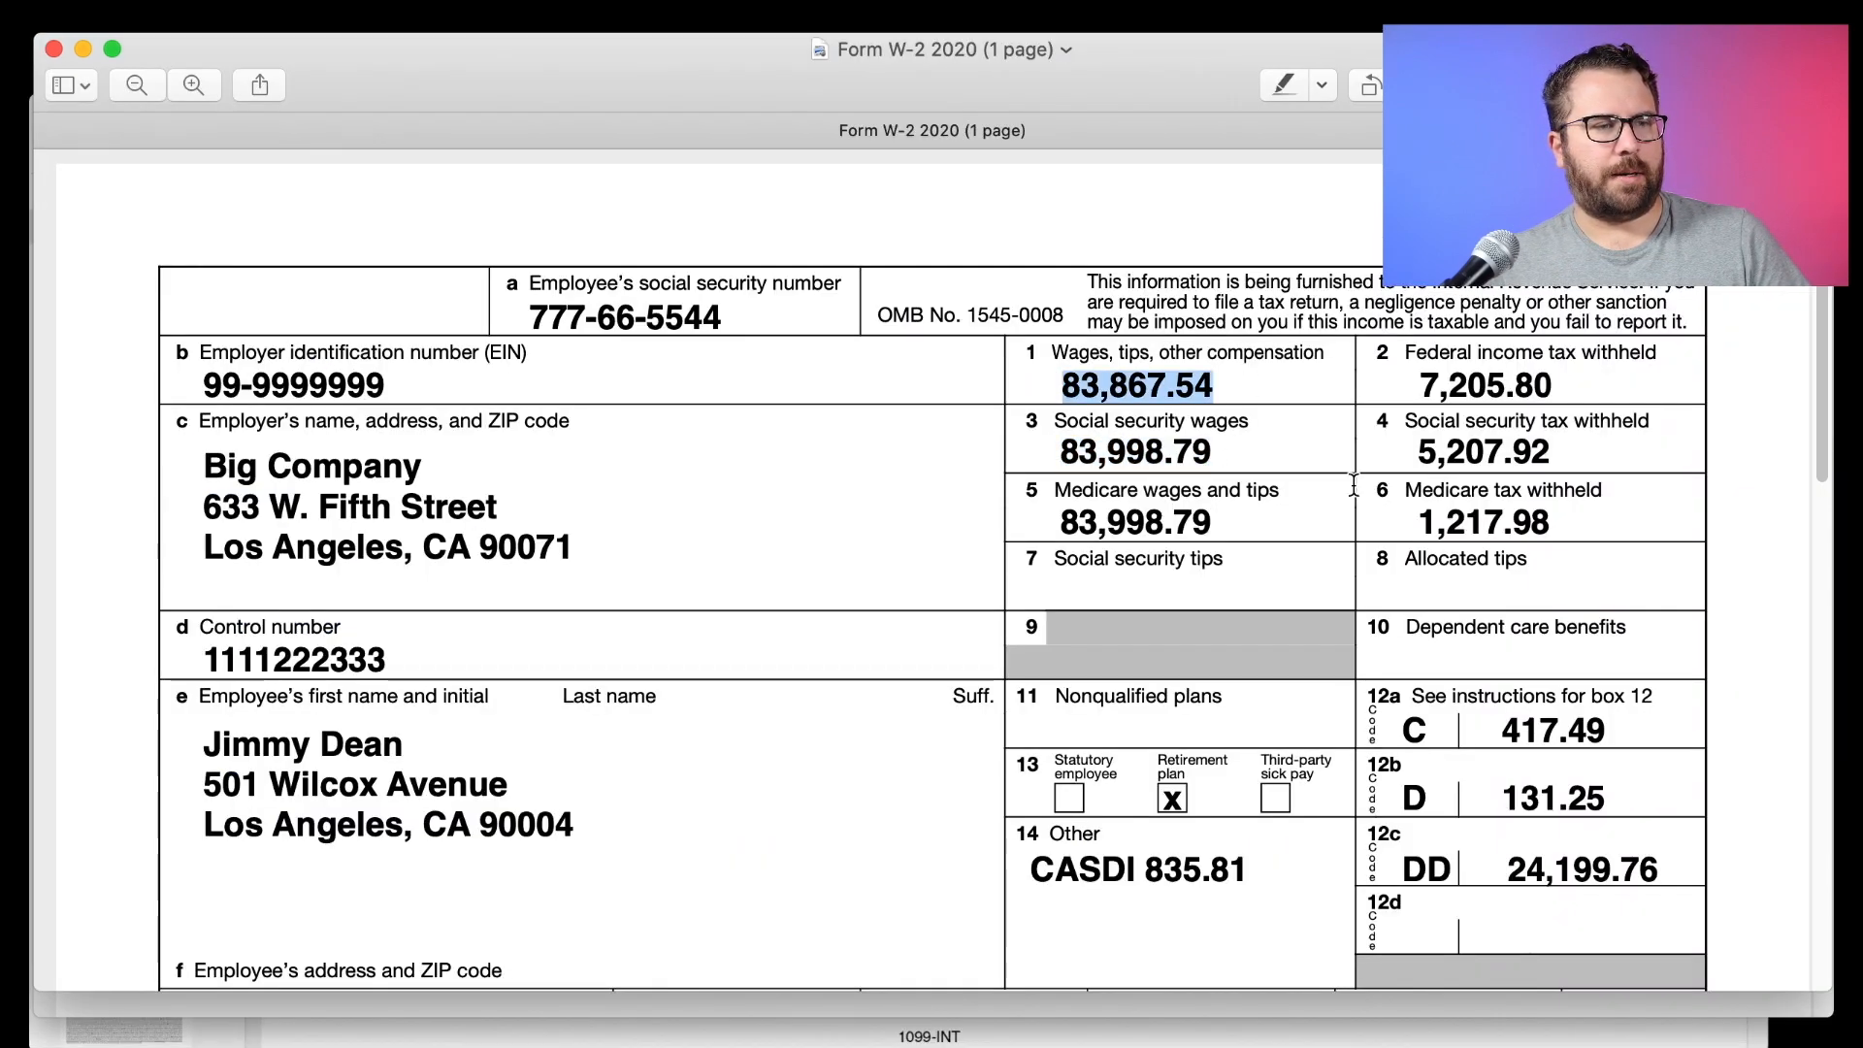
{"action": "scroll", "coordinate": [1288, 468], "scroll_direction": "down", "scroll_amount": 5}
{"action": "left_click_drag", "start_coordinate": [1502, 542], "coordinate": [1613, 543]}
{"action": "scroll", "coordinate": [1552, 543], "scroll_direction": "up", "scroll_amount": 5}
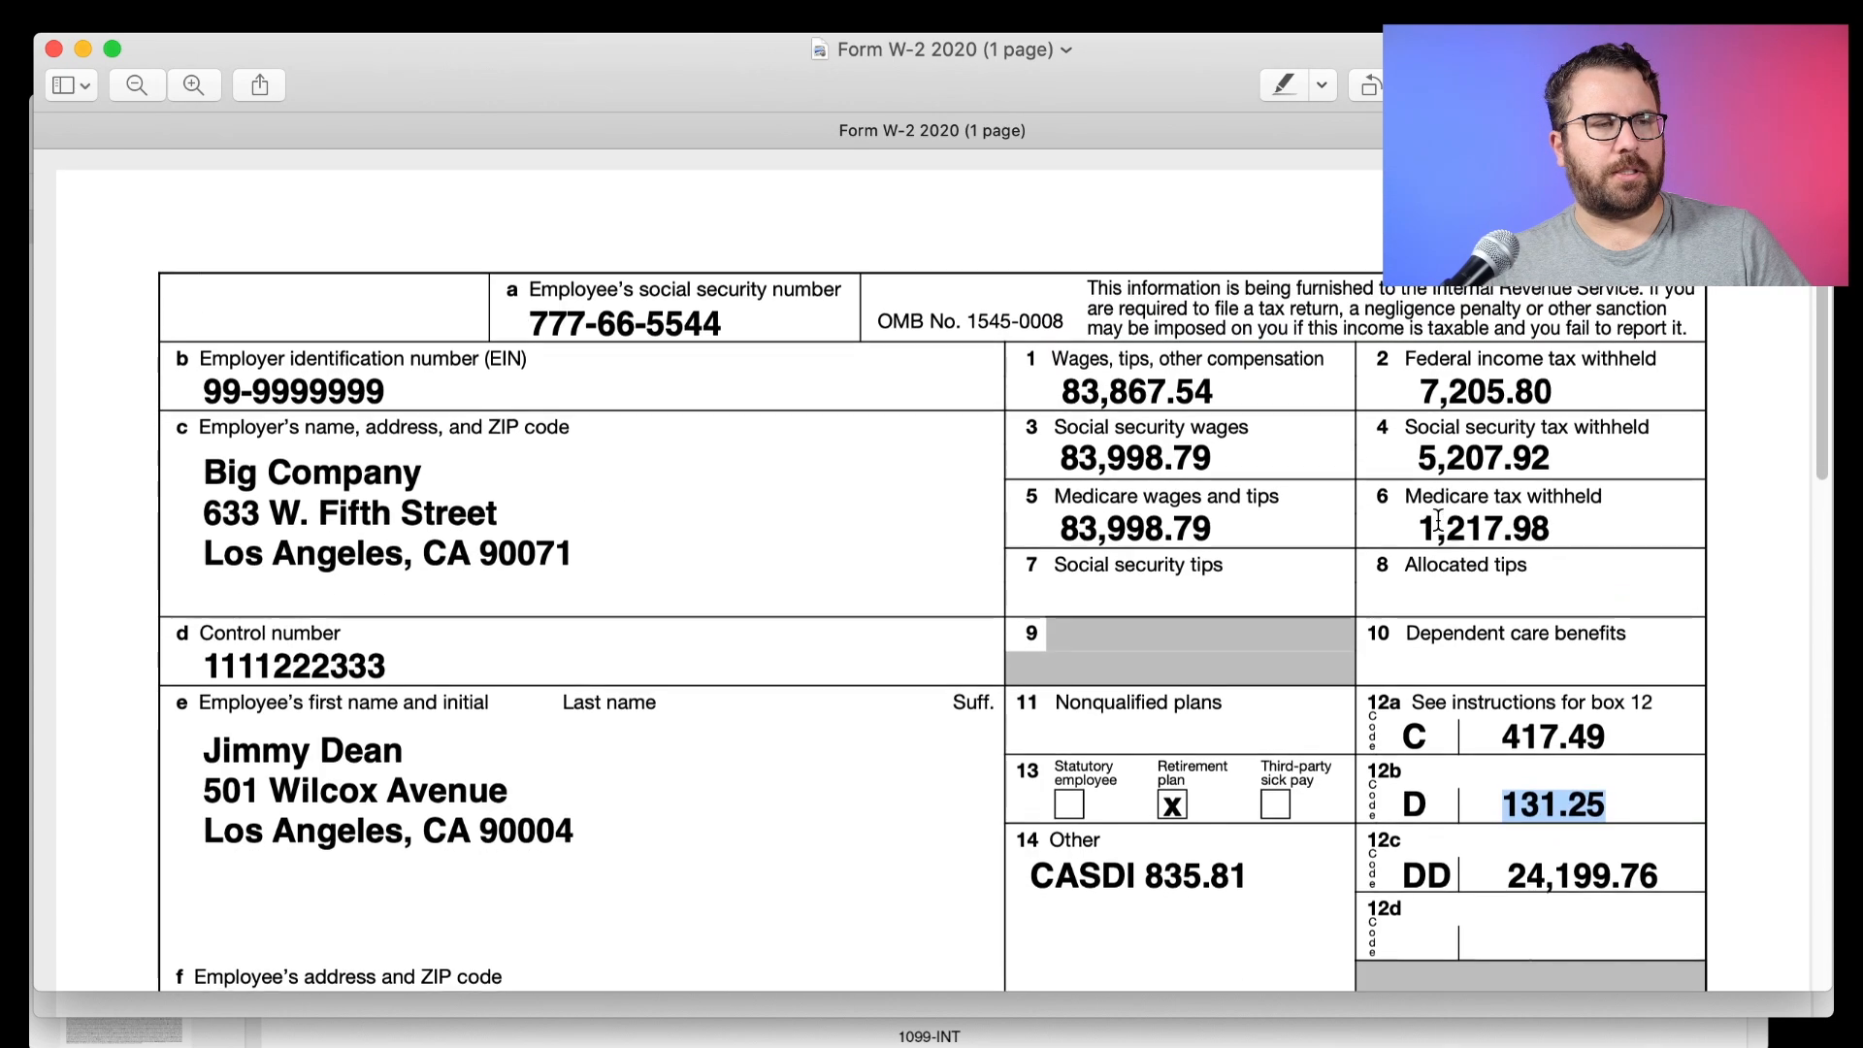
{"action": "left_click_drag", "start_coordinate": [1219, 387], "coordinate": [1081, 389]}
{"action": "left_click_drag", "start_coordinate": [1223, 453], "coordinate": [1039, 452]}
{"action": "left_click_drag", "start_coordinate": [1225, 522], "coordinate": [1056, 515]}
{"action": "scroll", "coordinate": [1178, 535], "scroll_direction": "down", "scroll_amount": 5}
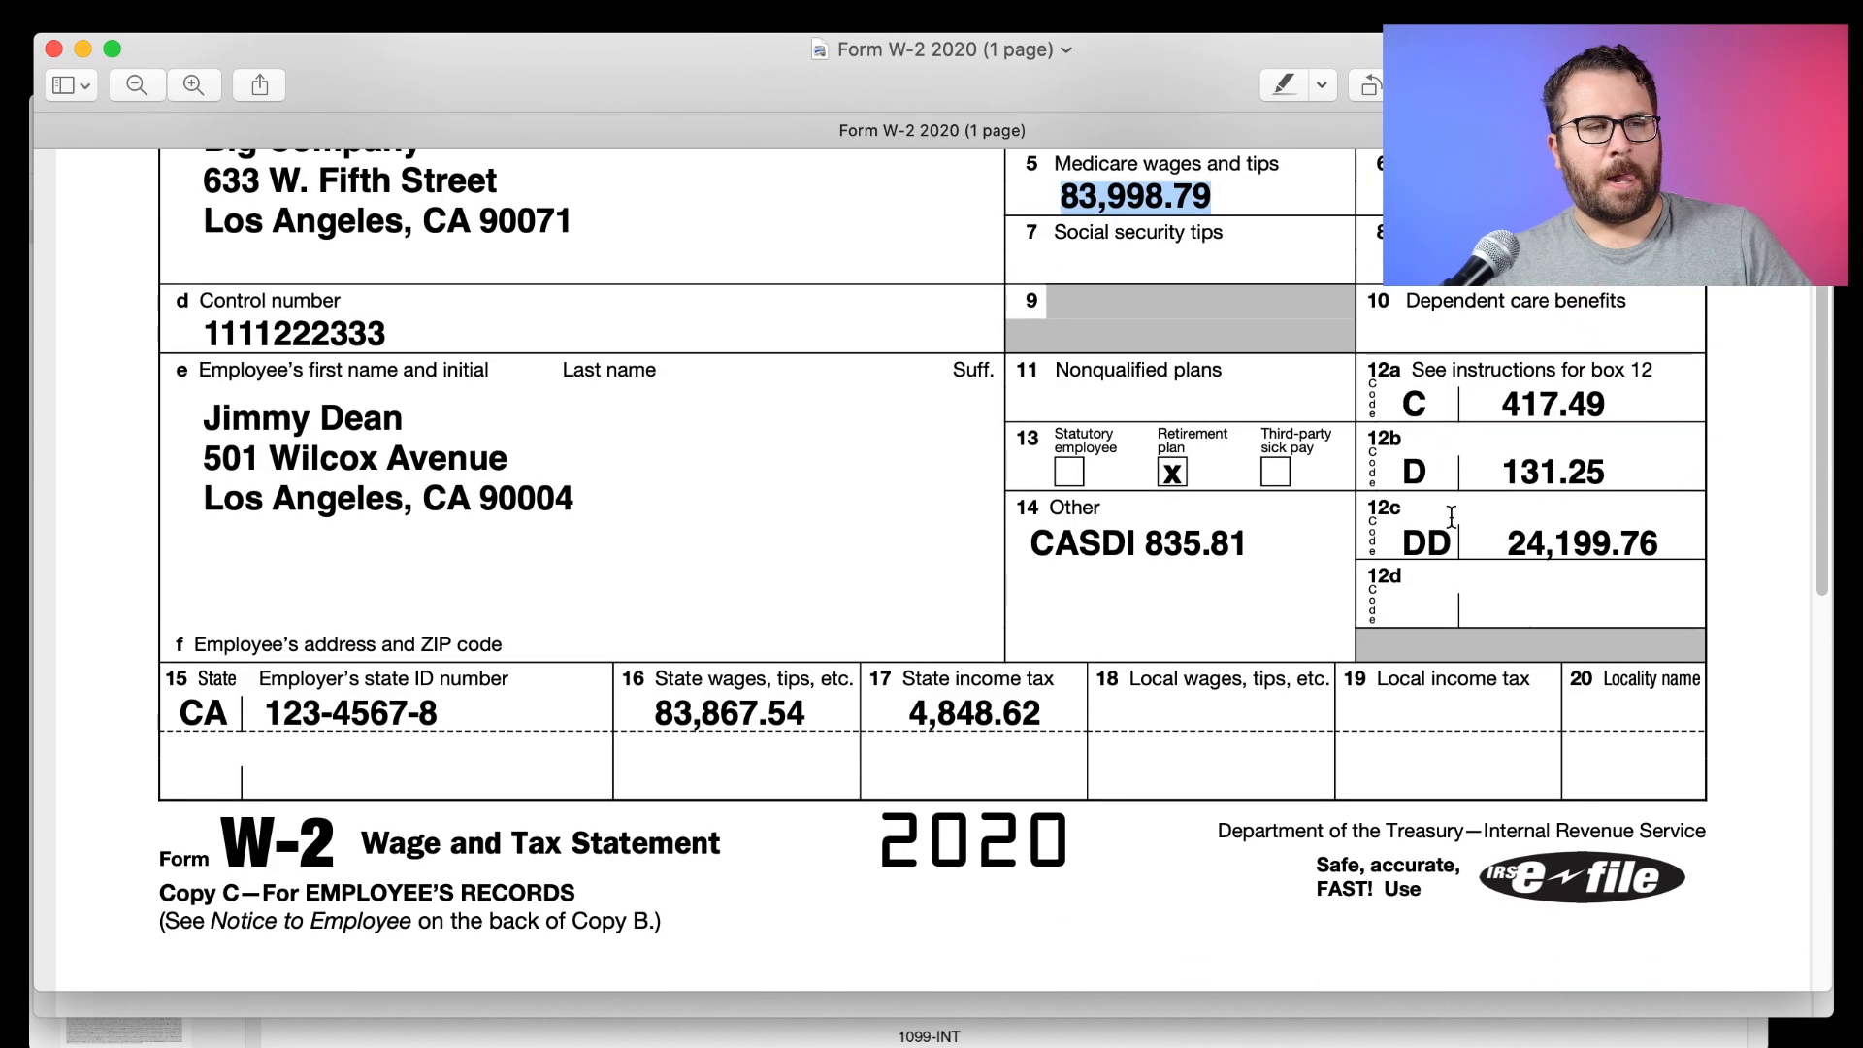
{"action": "left_click", "coordinate": [1642, 566]}
{"action": "mouse_move", "coordinate": [1671, 546]}
{"action": "left_mouse_down"}
{"action": "mouse_move", "coordinate": [1439, 543]}
{"action": "mouse_move", "coordinate": [1661, 546]}
{"action": "left_mouse_up"}
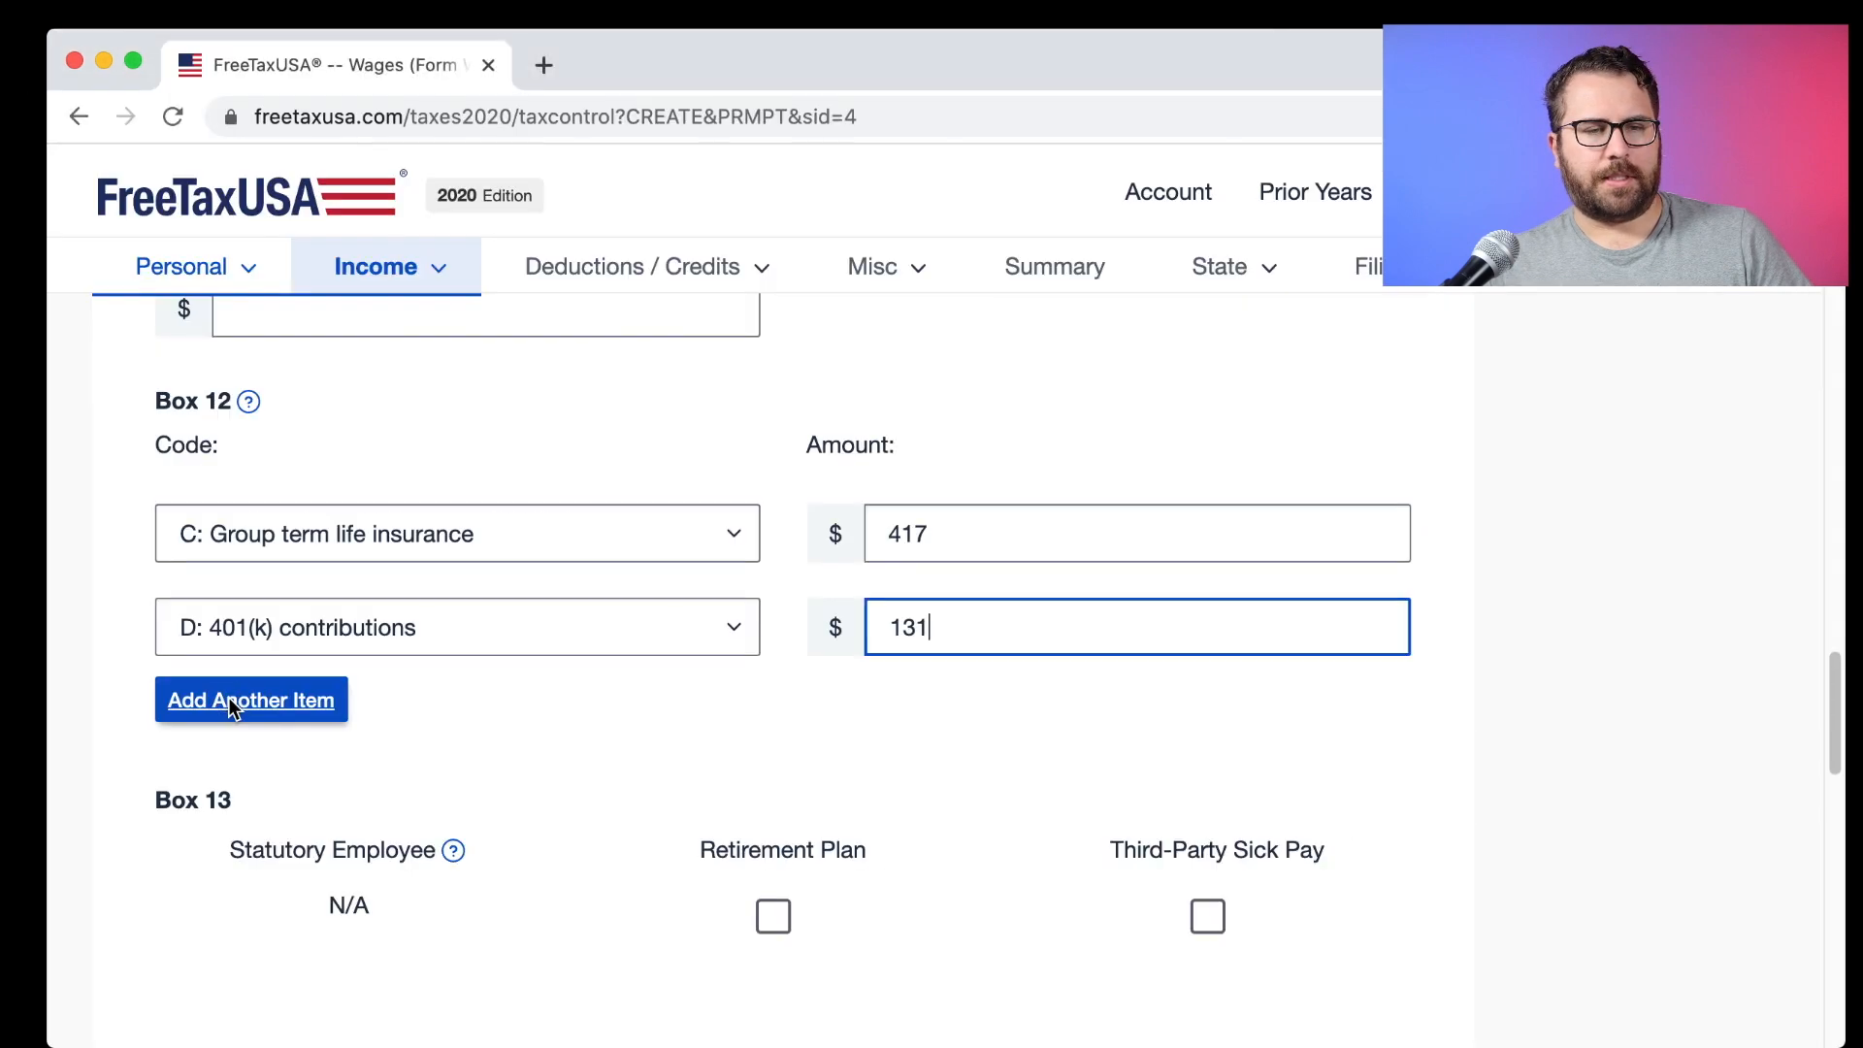
Add a third Box 12 entry, code DD Employer health coverage, with amount 24199.76.
{"action": "left_click", "coordinate": [276, 706]}
{"action": "left_click", "coordinate": [275, 728]}
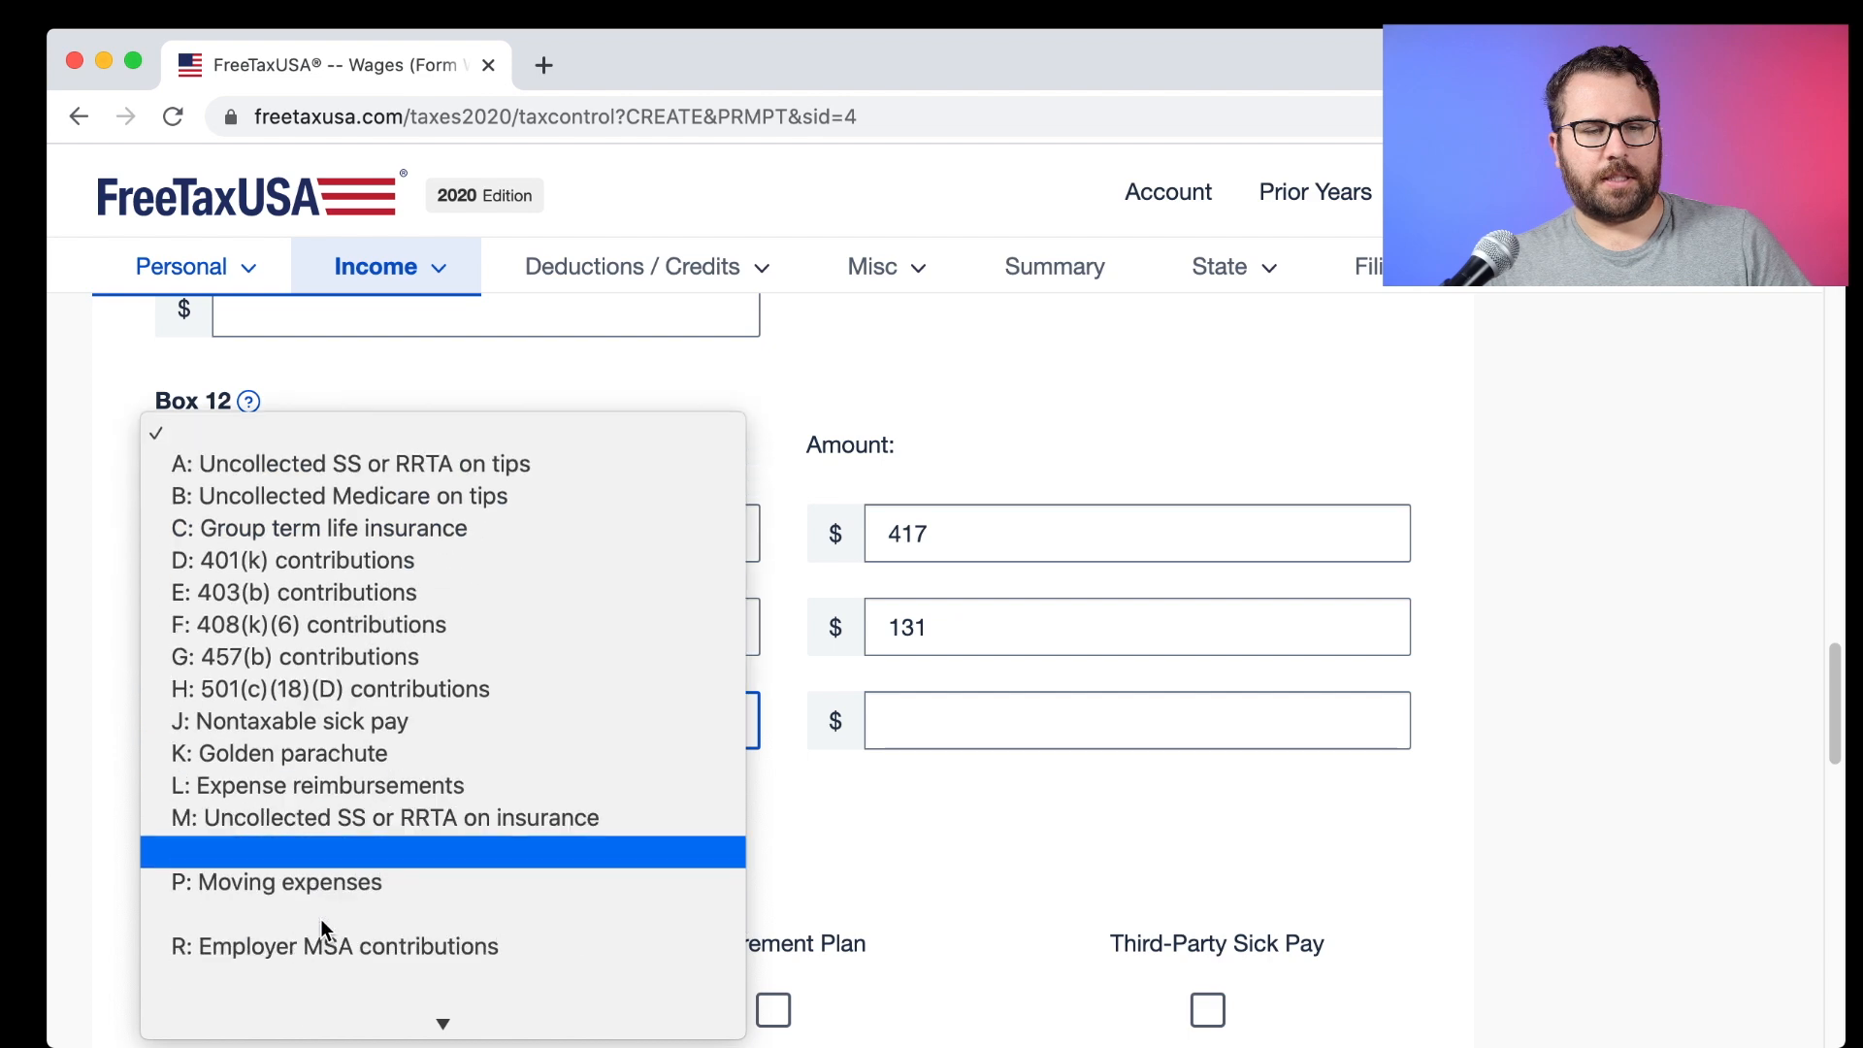
{"action": "left_click", "coordinate": [321, 886]}
{"action": "left_click", "coordinate": [941, 718]}
{"action": "type", "text": "24199.76"}
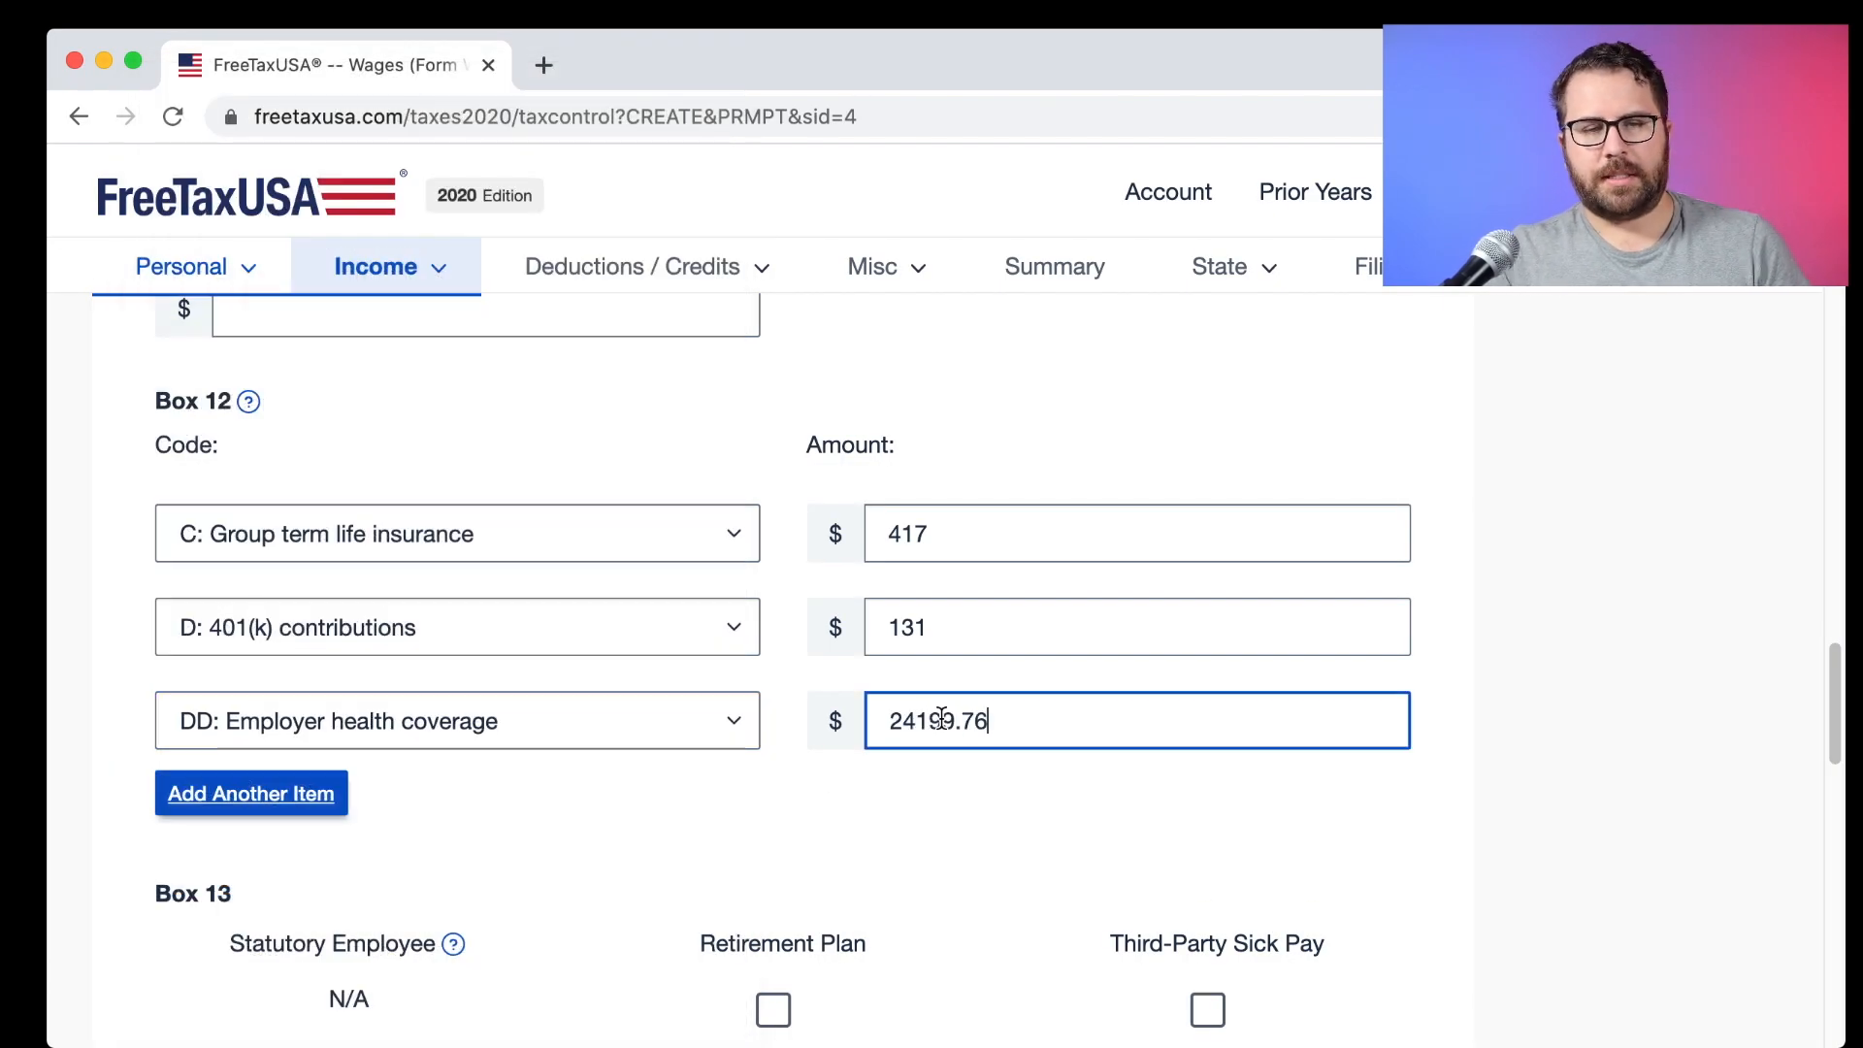
{"action": "scroll", "coordinate": [920, 713], "scroll_direction": "down", "scroll_amount": 3}
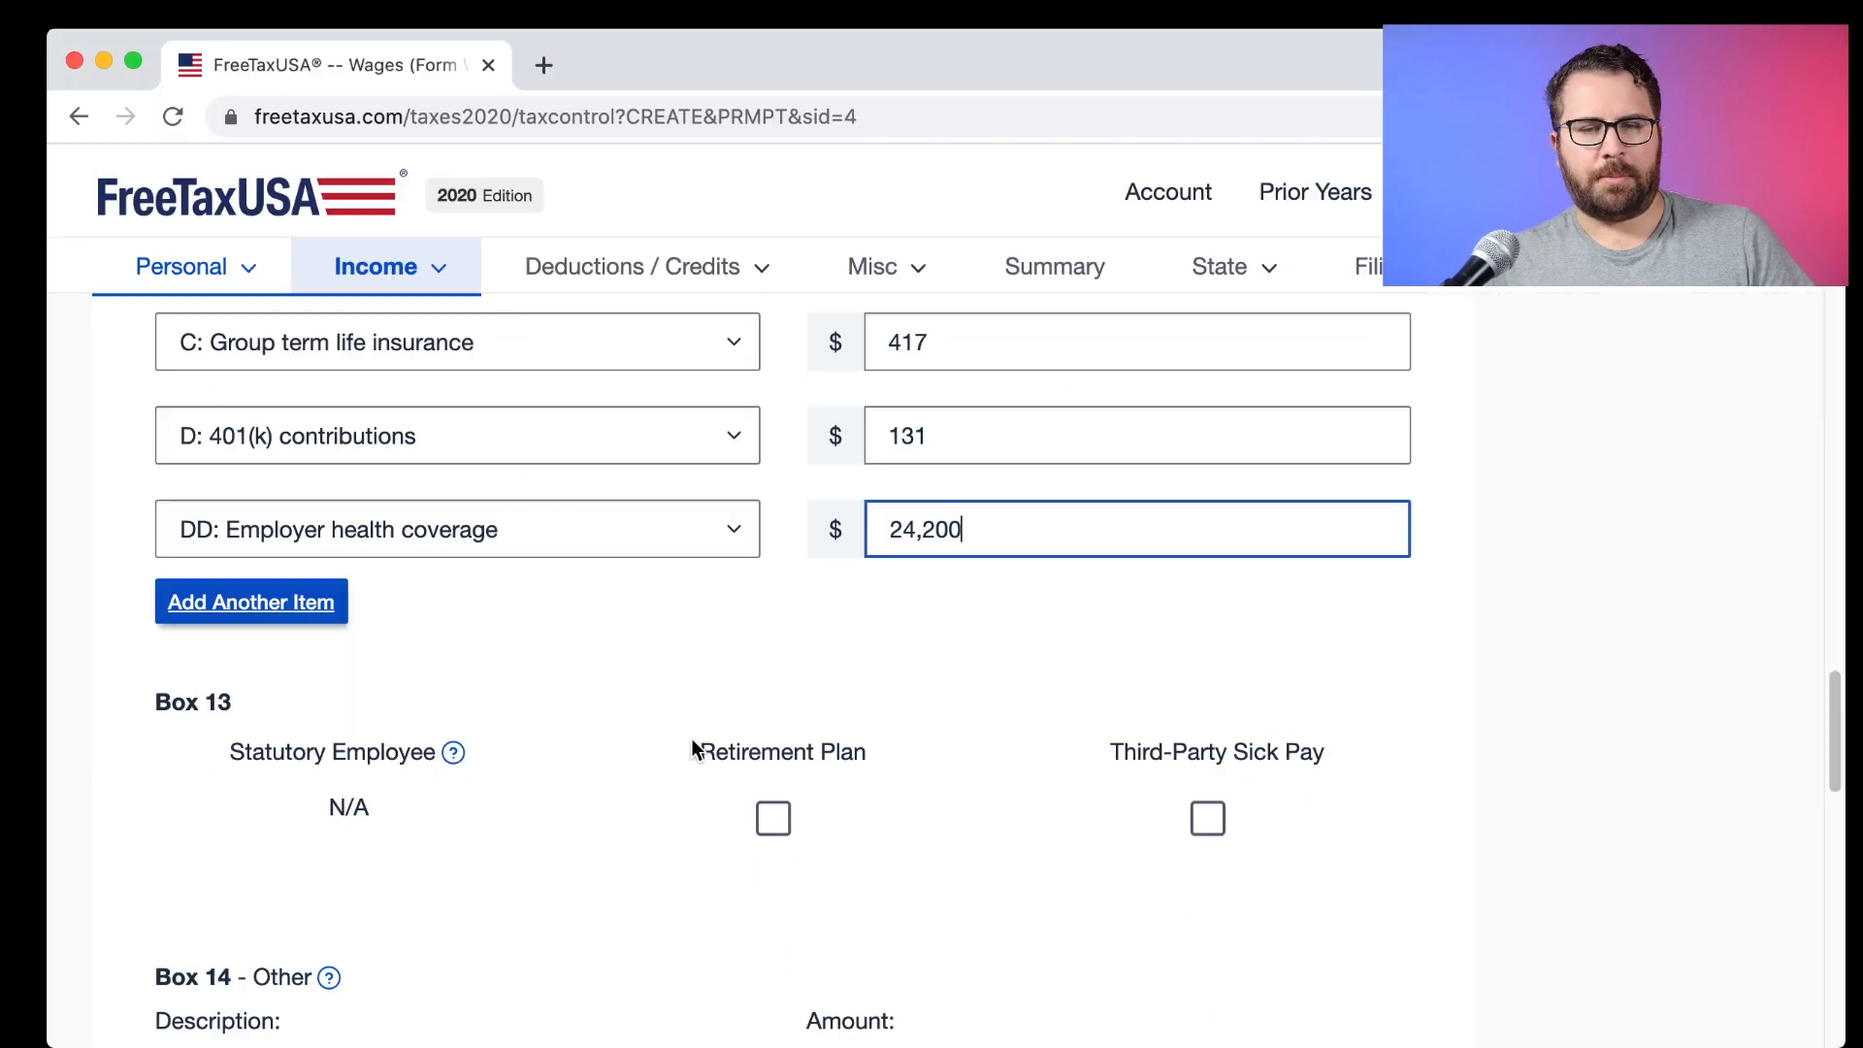
Check the Retirement Plan box and locate the CASDI 835.81 entry on the W-2.
{"action": "left_click", "coordinate": [773, 819]}
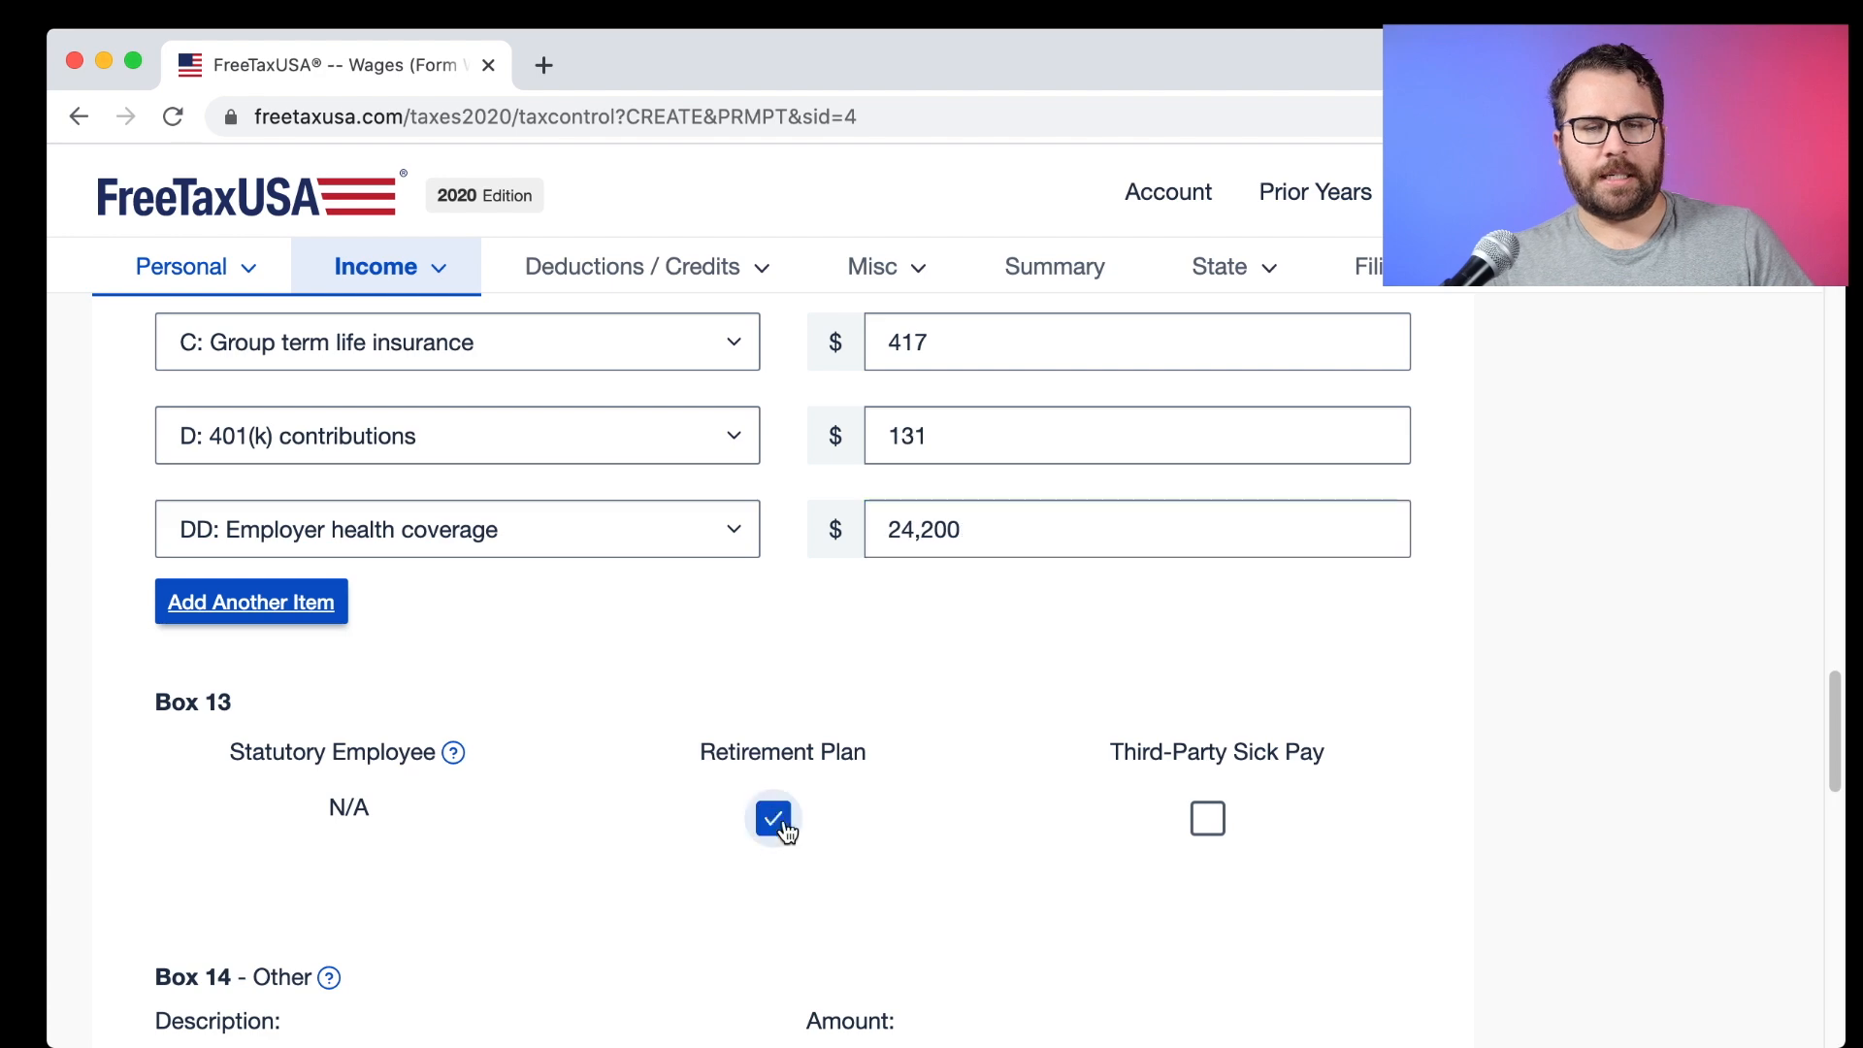
{"action": "scroll", "coordinate": [760, 781], "scroll_direction": "down", "scroll_amount": 3}
{"action": "scroll", "coordinate": [757, 779], "scroll_direction": "down", "scroll_amount": 2}
{"action": "scroll", "coordinate": [757, 779], "scroll_direction": "up", "scroll_amount": 1}
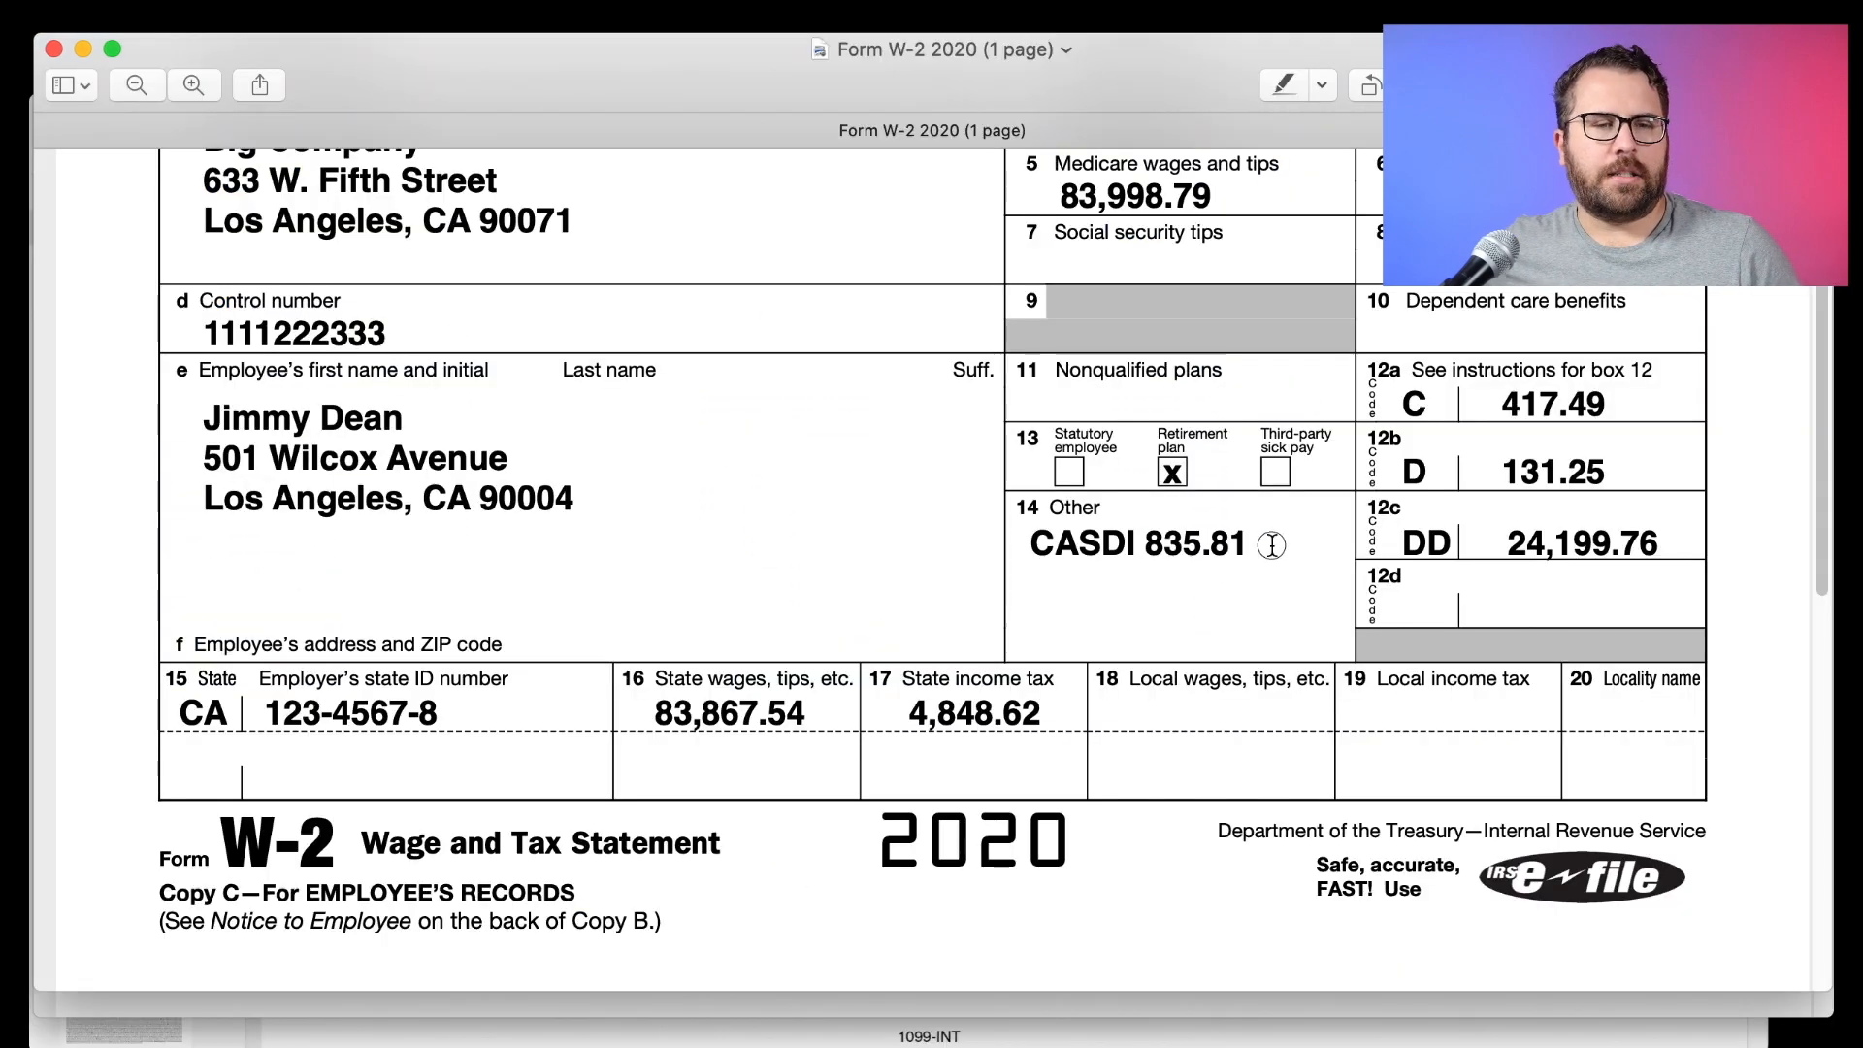
{"action": "left_click_drag", "start_coordinate": [1266, 543], "coordinate": [1031, 539]}
{"action": "scroll", "coordinate": [1033, 539], "scroll_direction": "down", "scroll_amount": 5}
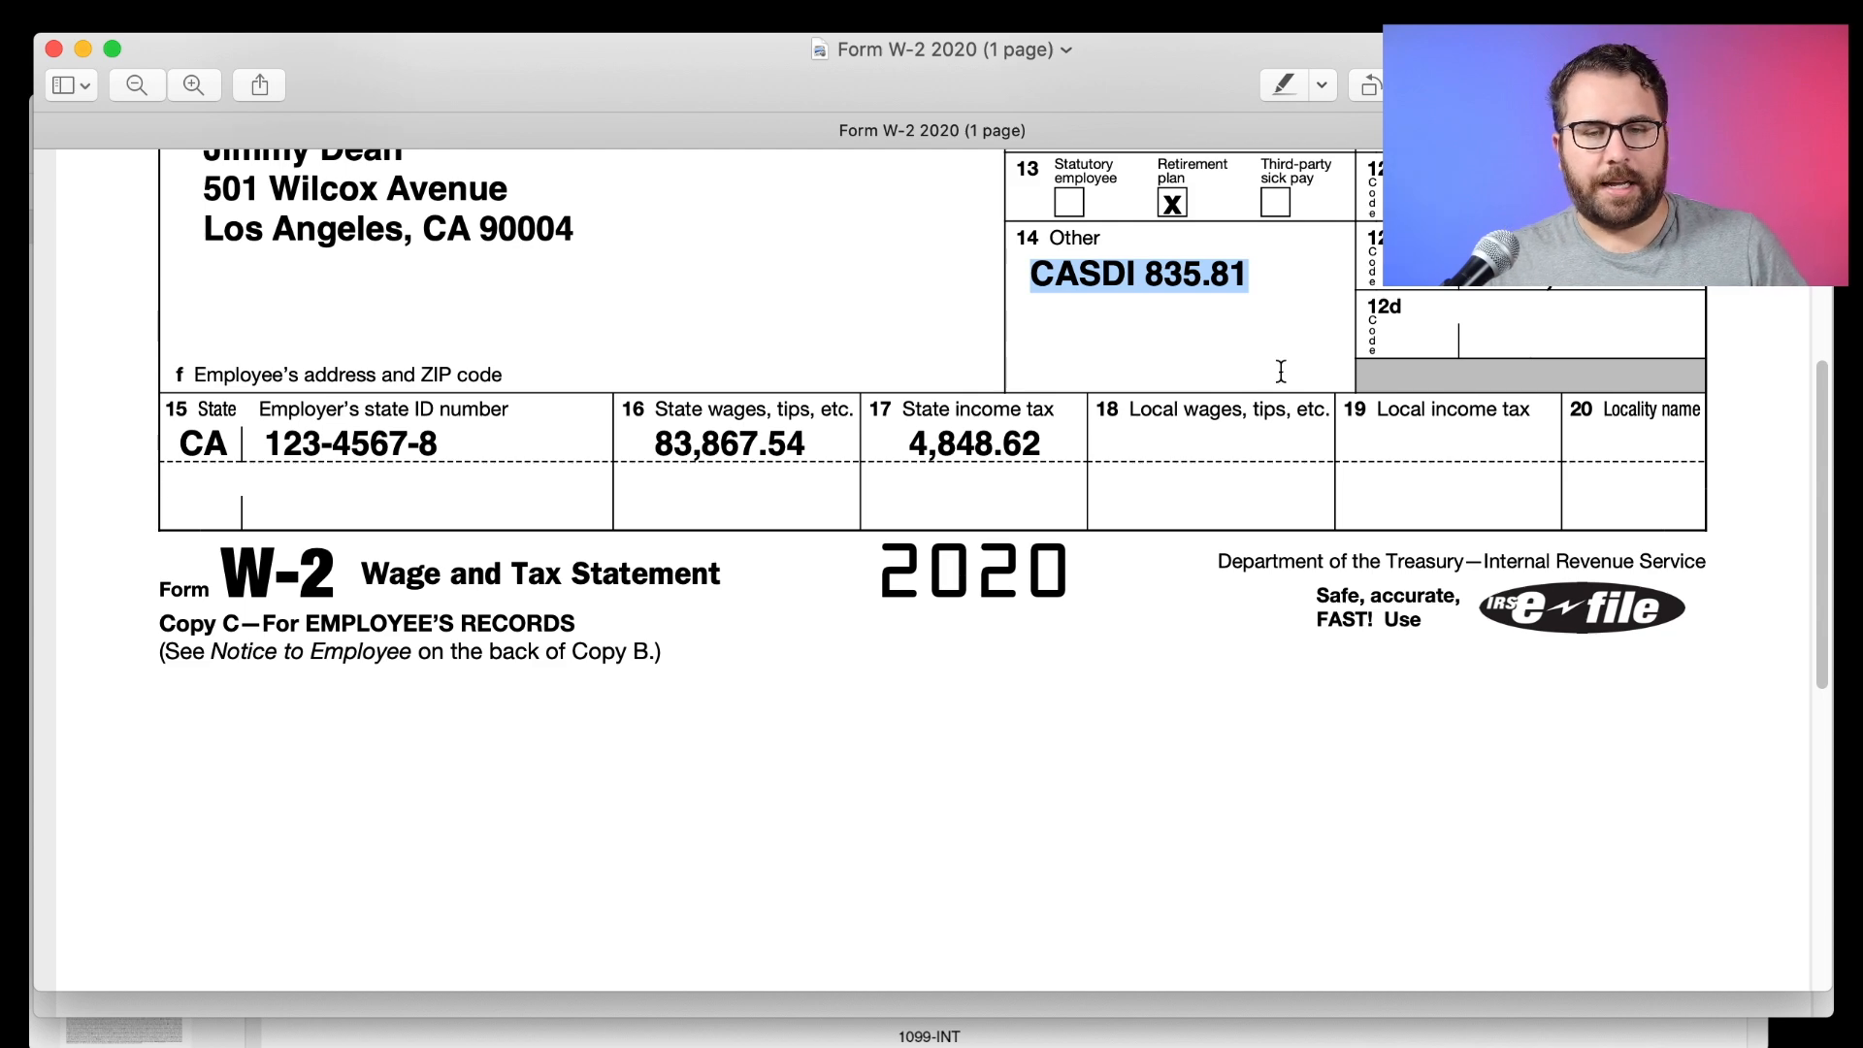
Enter CASDI with amount 835.81 in Box 14, which rounds to 836.
{"action": "key", "text": "super+Tab"}
{"action": "left_click", "coordinate": [440, 700]}
{"action": "scroll", "coordinate": [441, 701], "scroll_direction": "down", "scroll_amount": 2}
{"action": "type", "text": "CASDI"}
{"action": "key", "text": "Tab"}
{"action": "type", "text": "835.81"}
{"action": "left_click", "coordinate": [392, 524]}
{"action": "scroll", "coordinate": [392, 524], "scroll_direction": "down", "scroll_amount": 1}
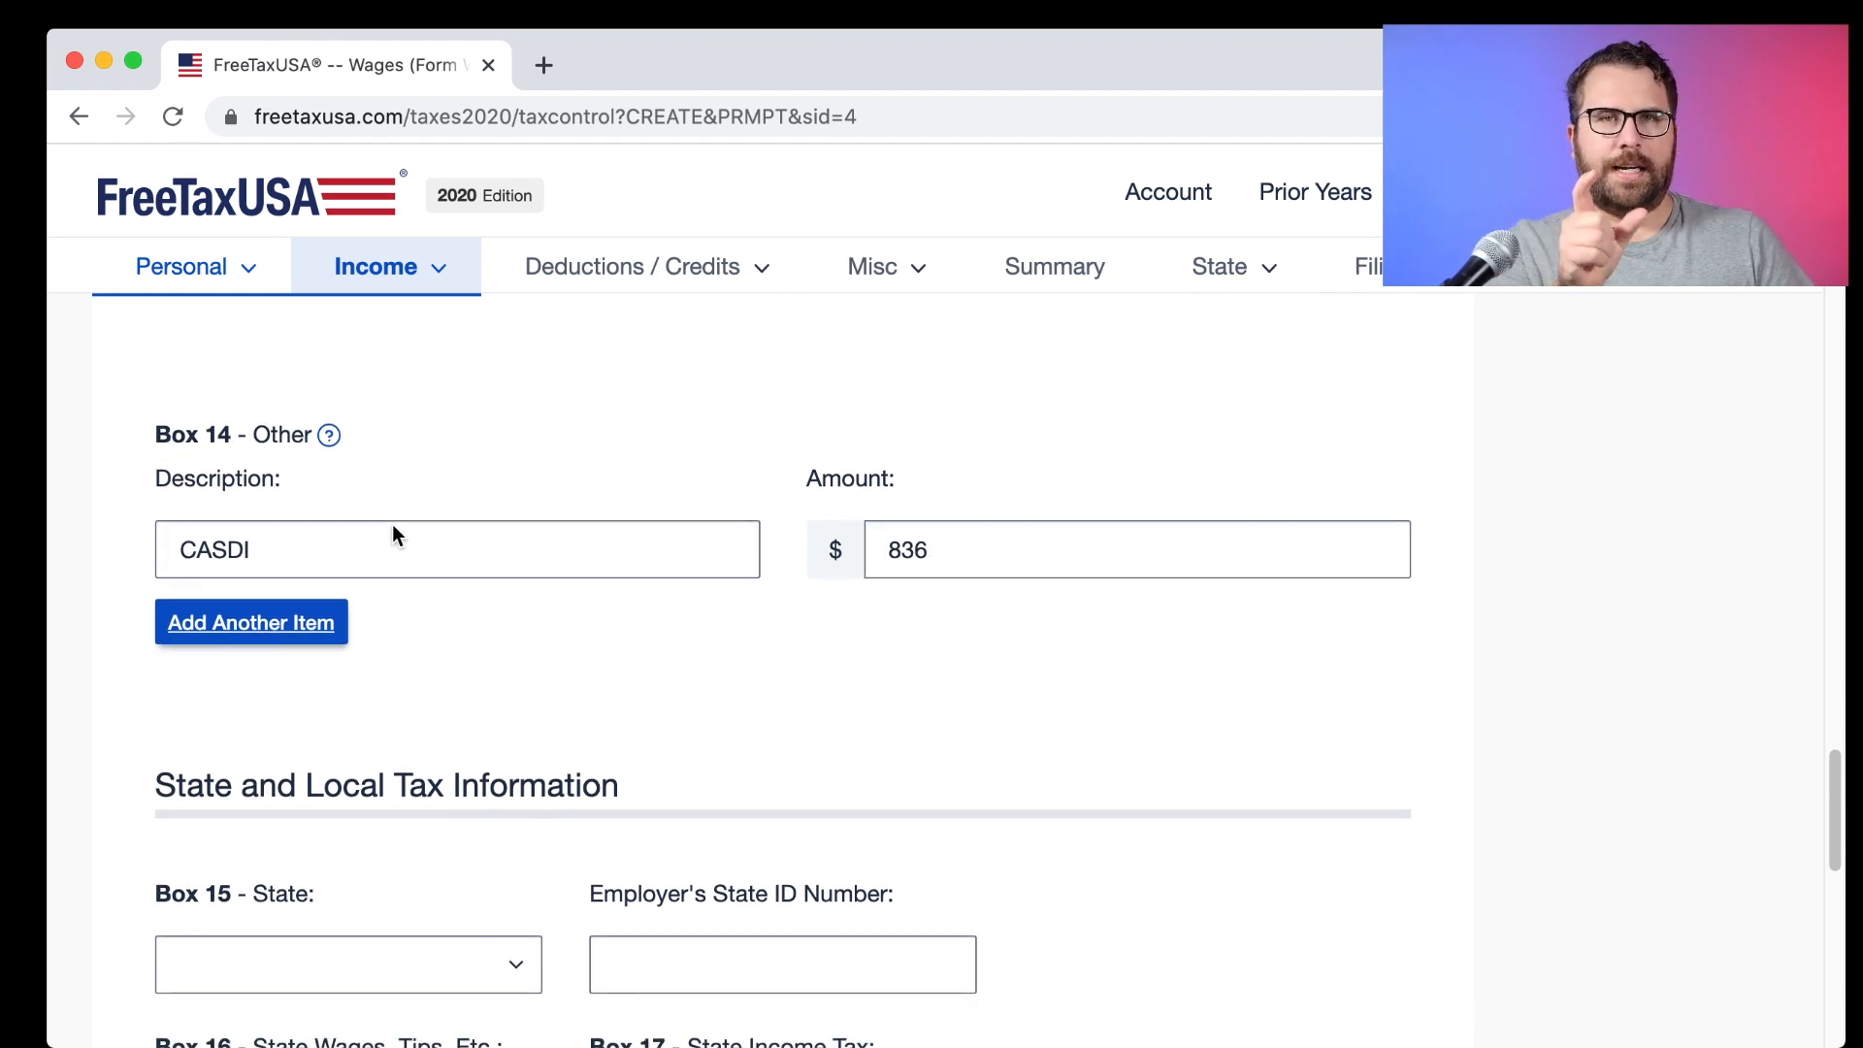
{"action": "scroll", "coordinate": [392, 532], "scroll_direction": "down", "scroll_amount": 1}
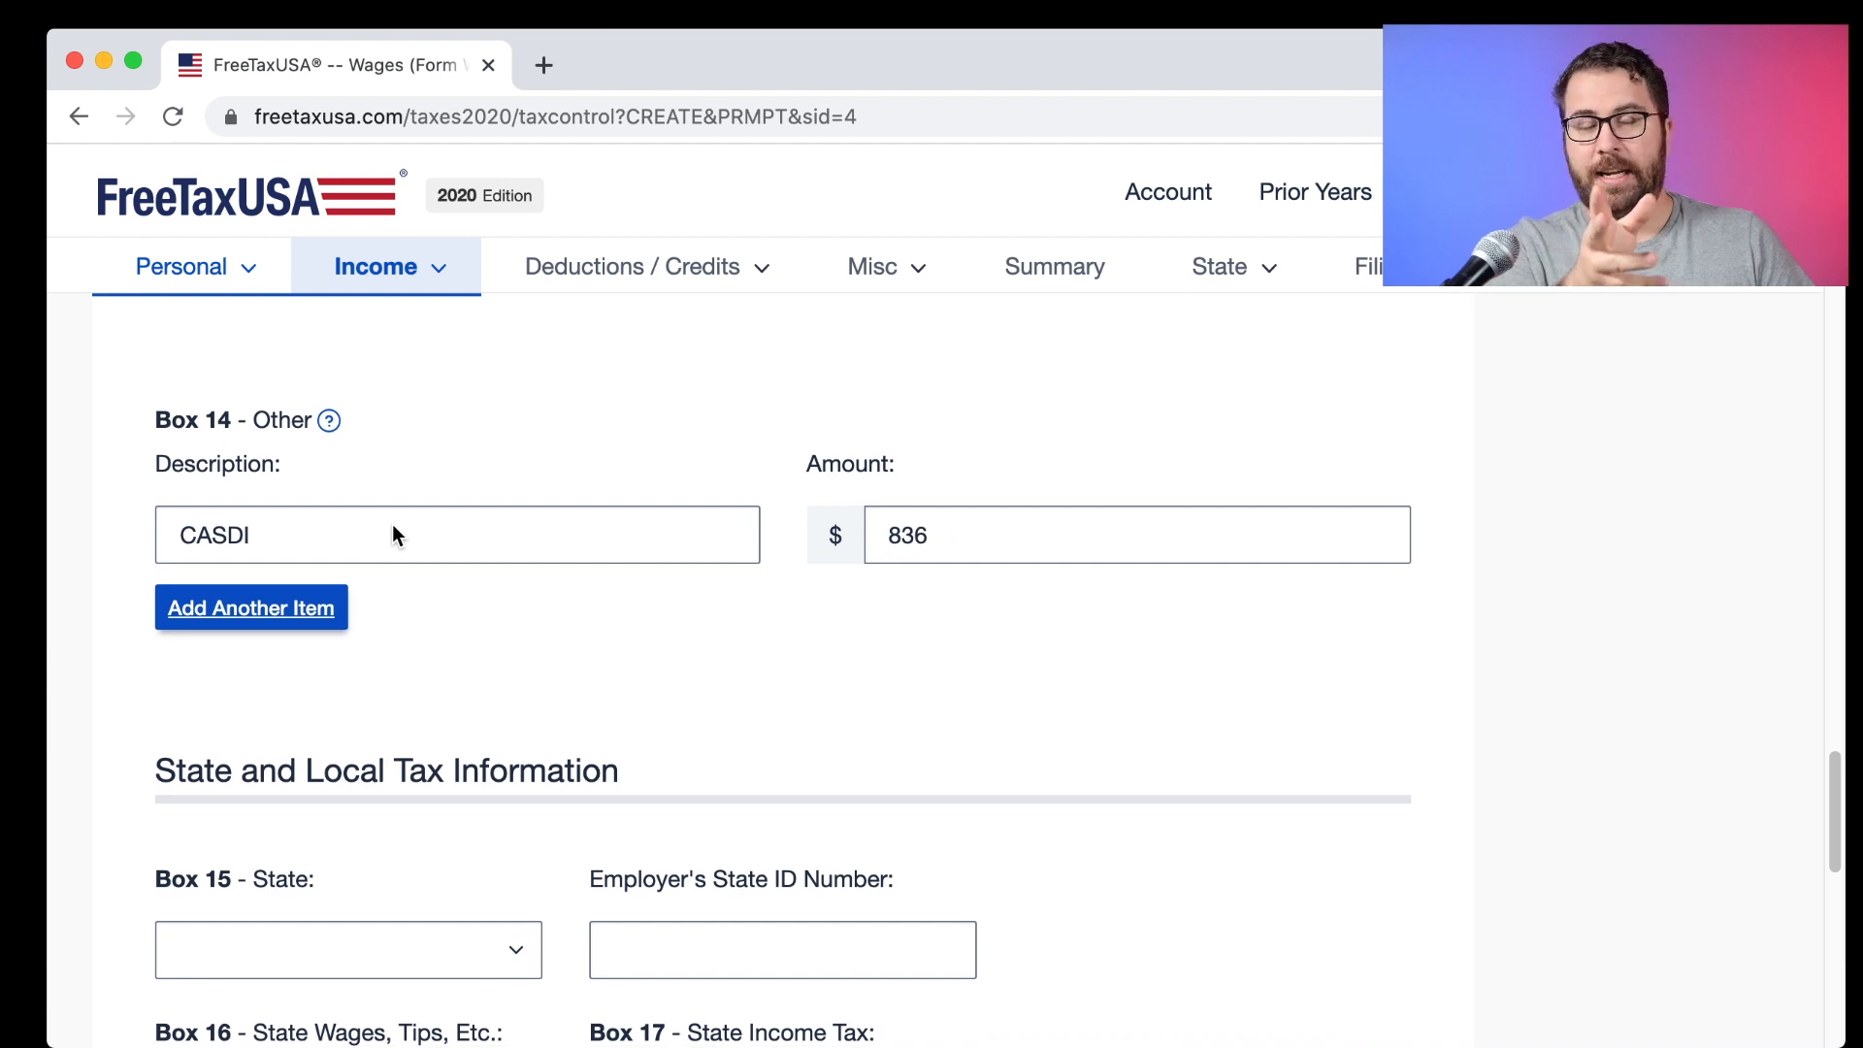
{"action": "scroll", "coordinate": [393, 532], "scroll_direction": "down", "scroll_amount": 1}
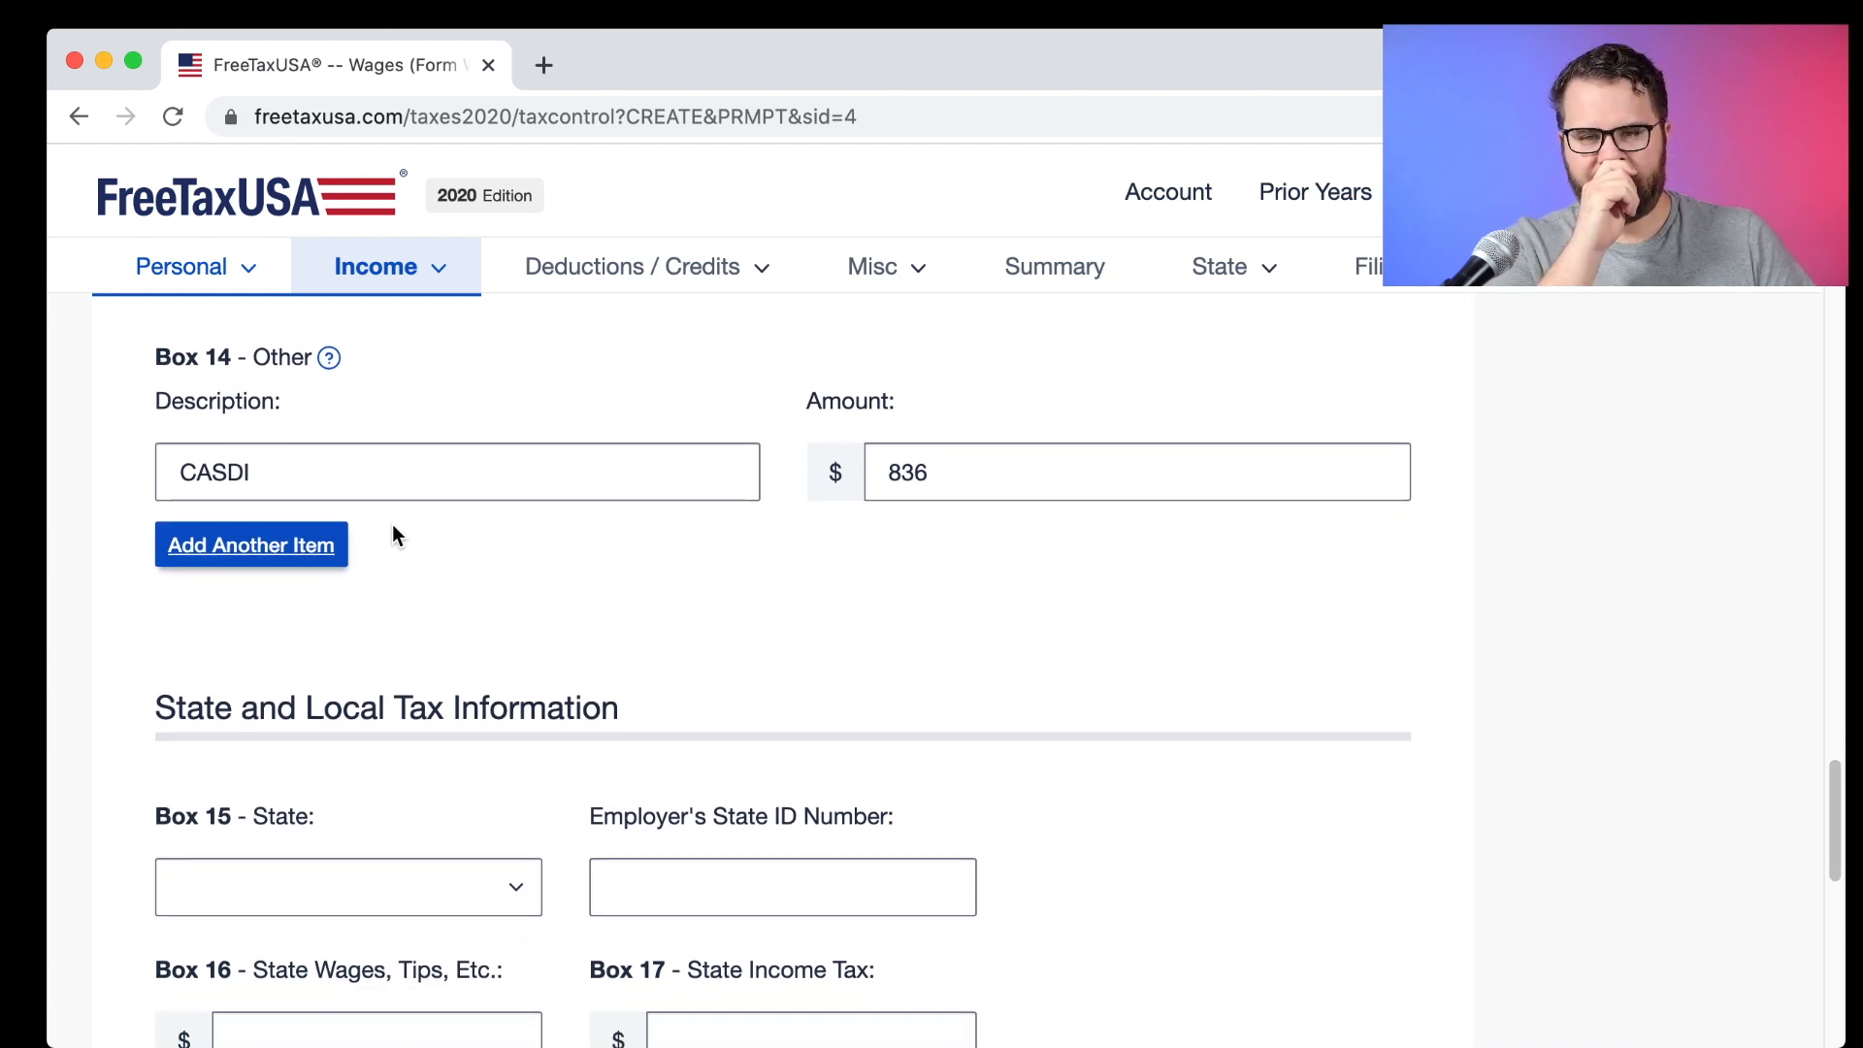
{"action": "scroll", "coordinate": [393, 531], "scroll_direction": "down", "scroll_amount": 4}
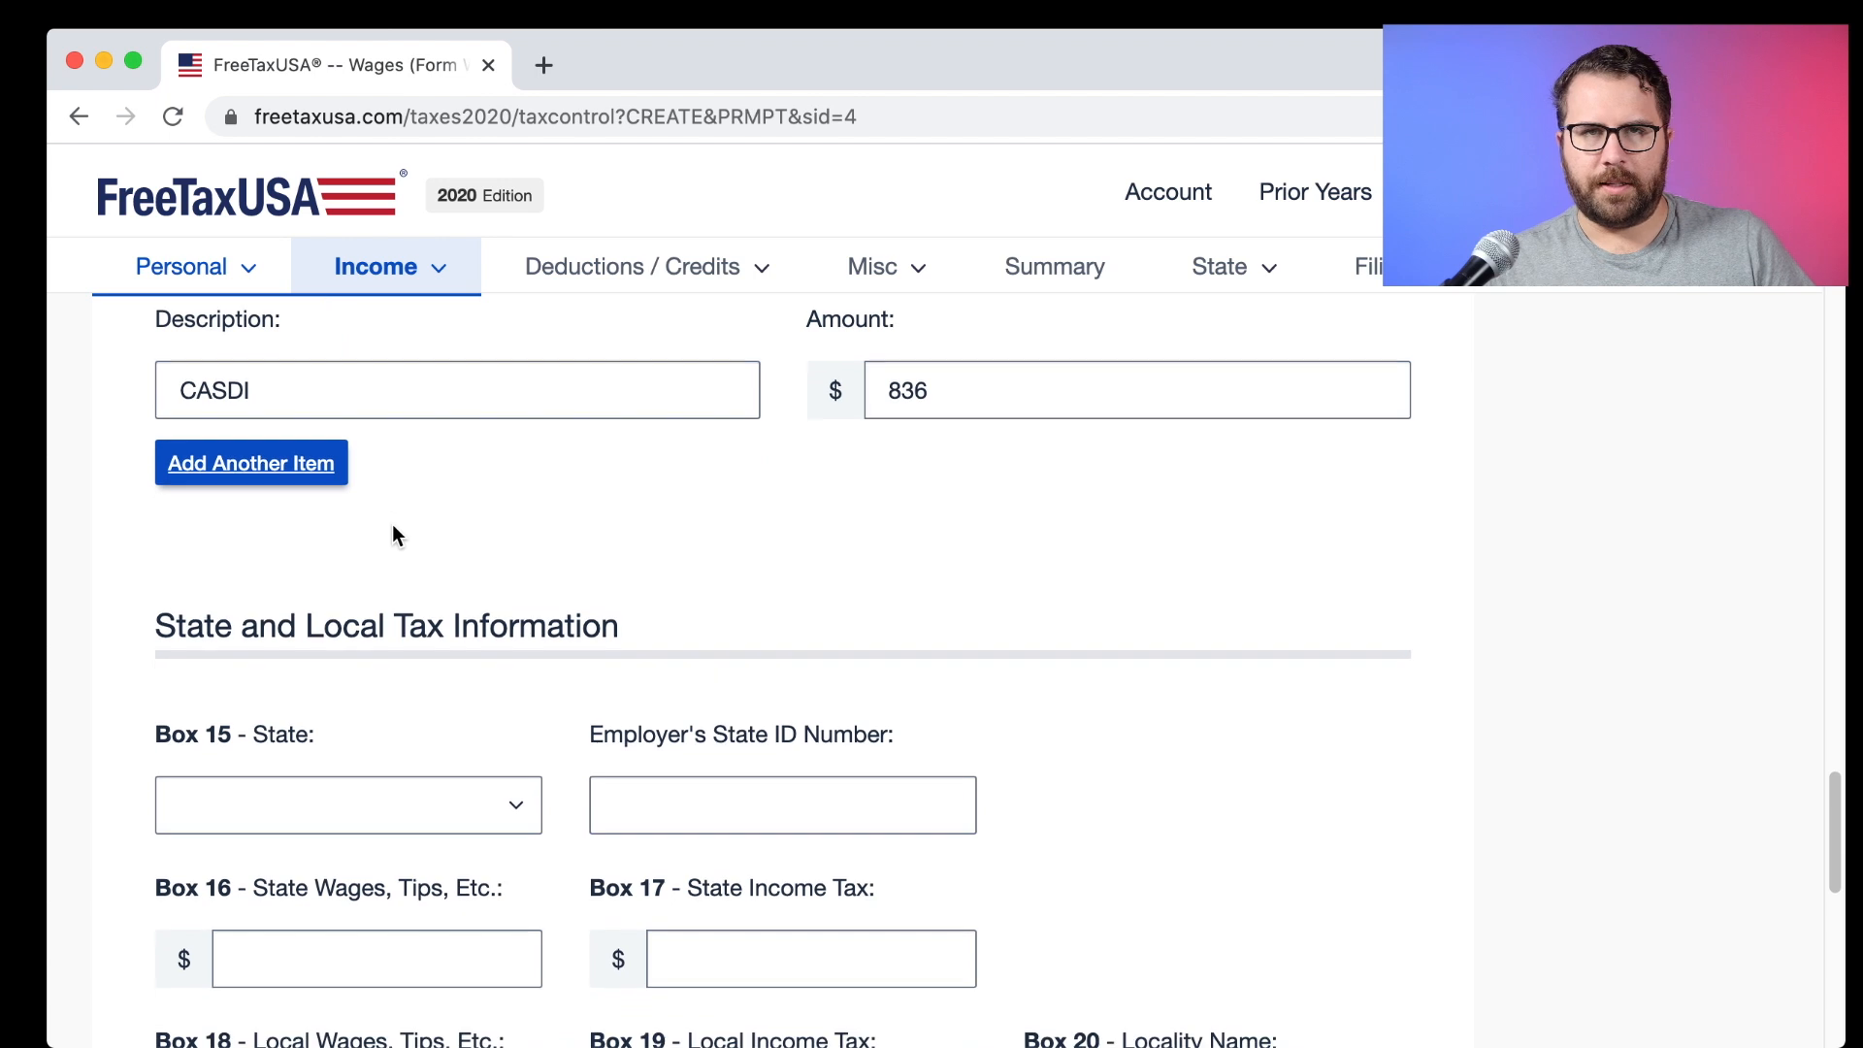
{"action": "scroll", "coordinate": [392, 535], "scroll_direction": "down", "scroll_amount": 1}
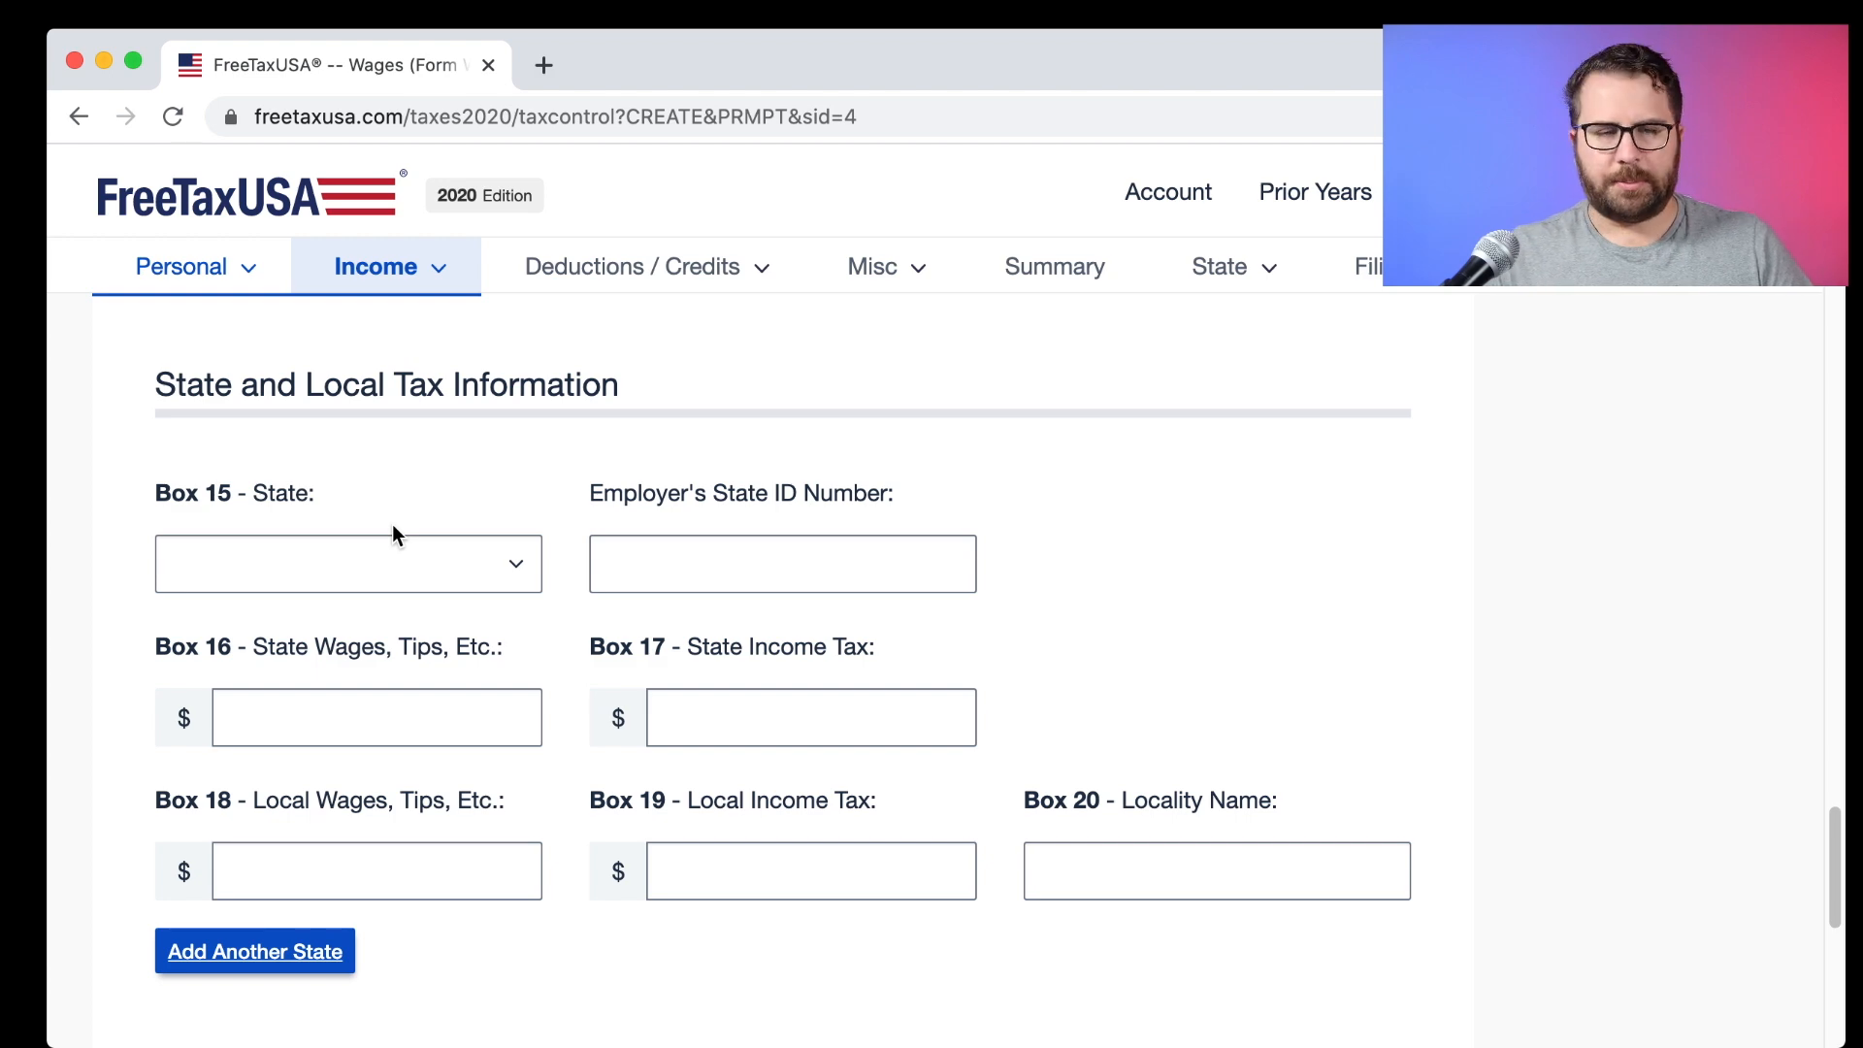
Select CA as the Box 15 state on the W-2.
{"action": "key", "text": "super+Tab"}
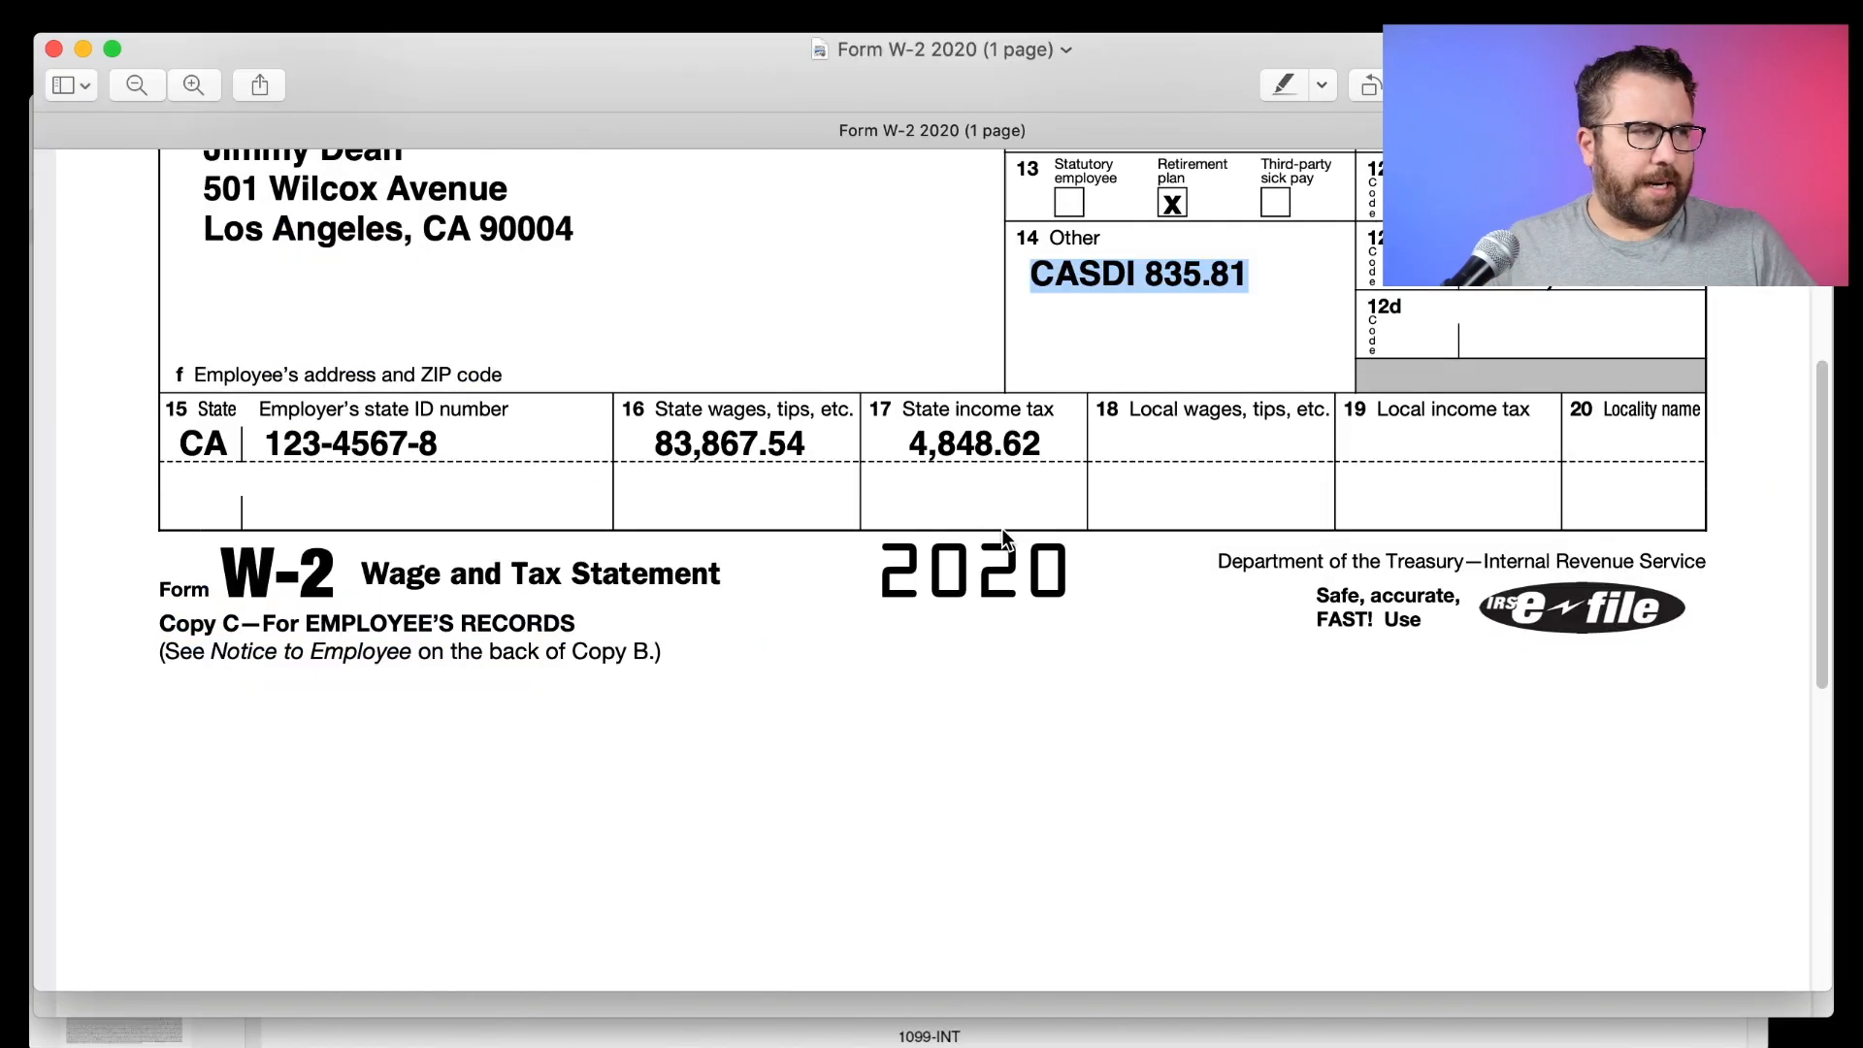
{"action": "left_click_drag", "start_coordinate": [536, 412], "coordinate": [973, 443]}
{"action": "left_click", "coordinate": [972, 443]}
{"action": "key", "text": "super+Tab"}
{"action": "left_click", "coordinate": [229, 580]}
{"action": "type", "text": "ca"}
{"action": "key", "text": "Return"}
{"action": "left_click", "coordinate": [736, 564]}
Enter the employer's state ID number from the W-2 in Box 15.
{"action": "key", "text": "super+Tab"}
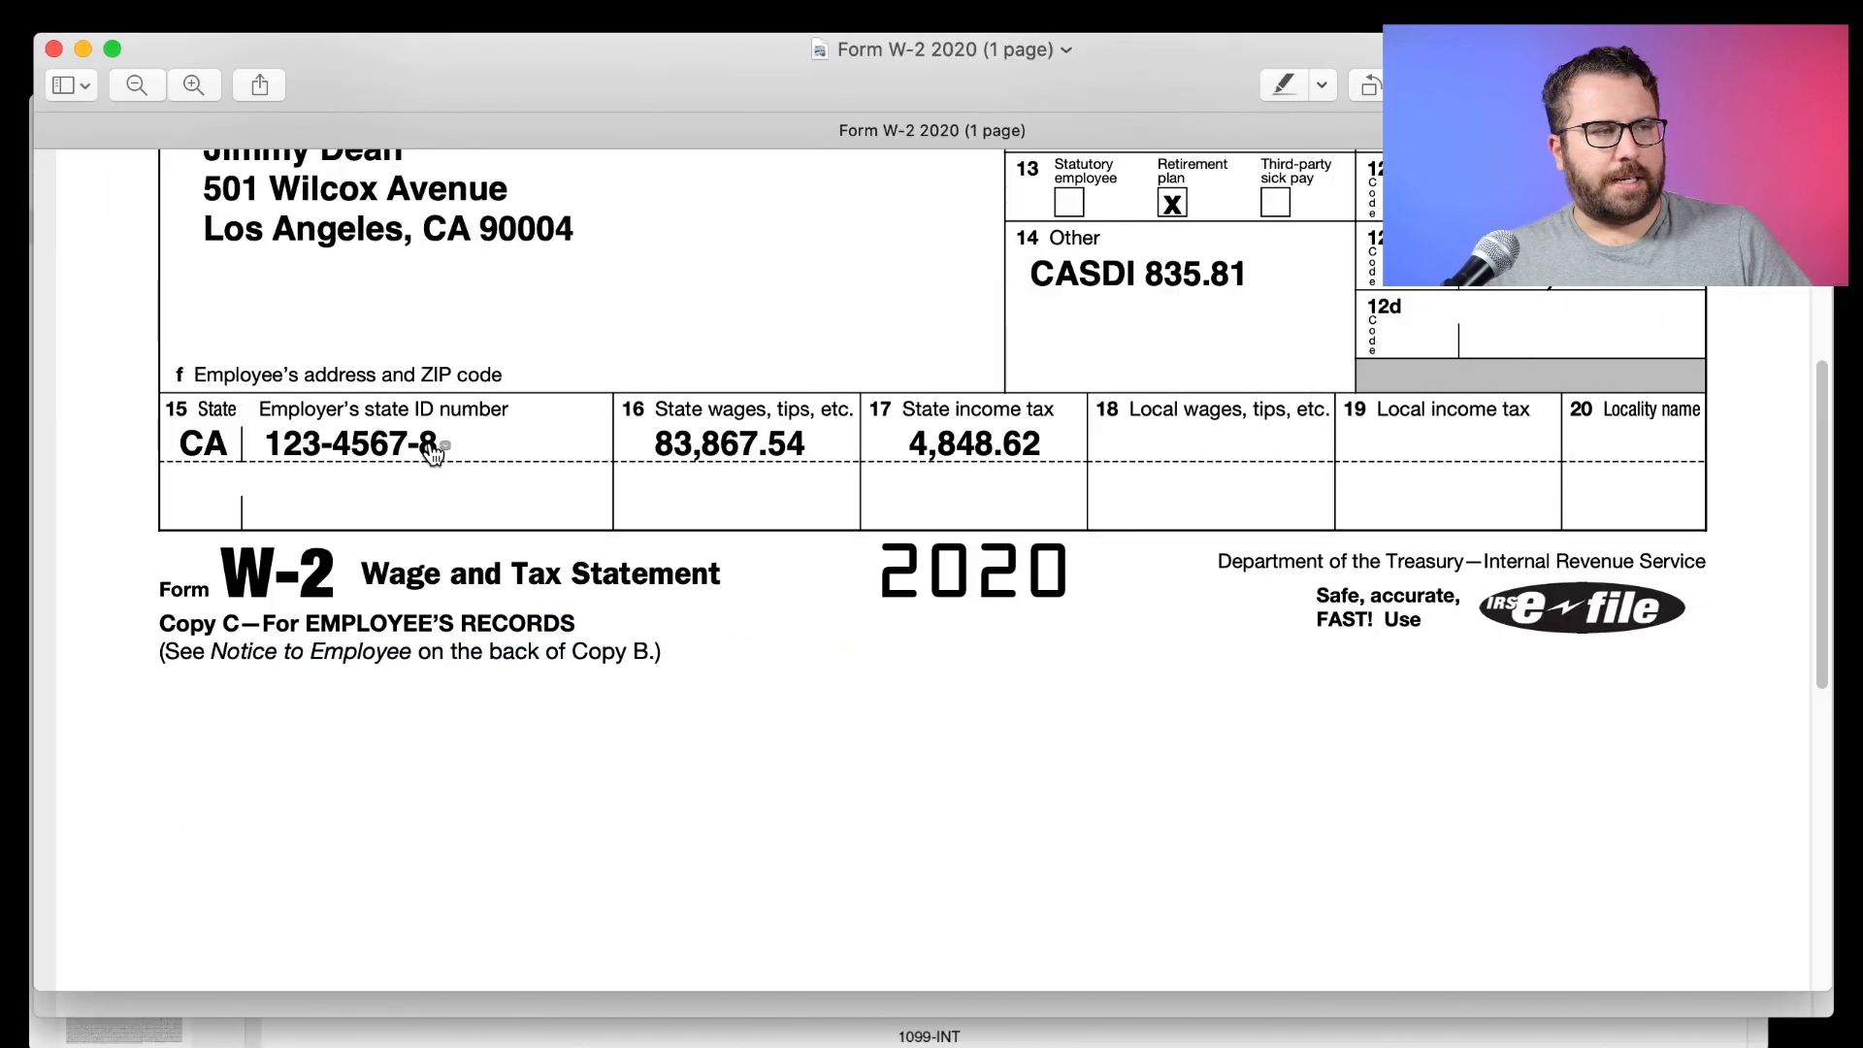
{"action": "key", "text": "super+Tab"}
{"action": "left_click", "coordinate": [662, 563]}
{"action": "type", "text": "1234567"}
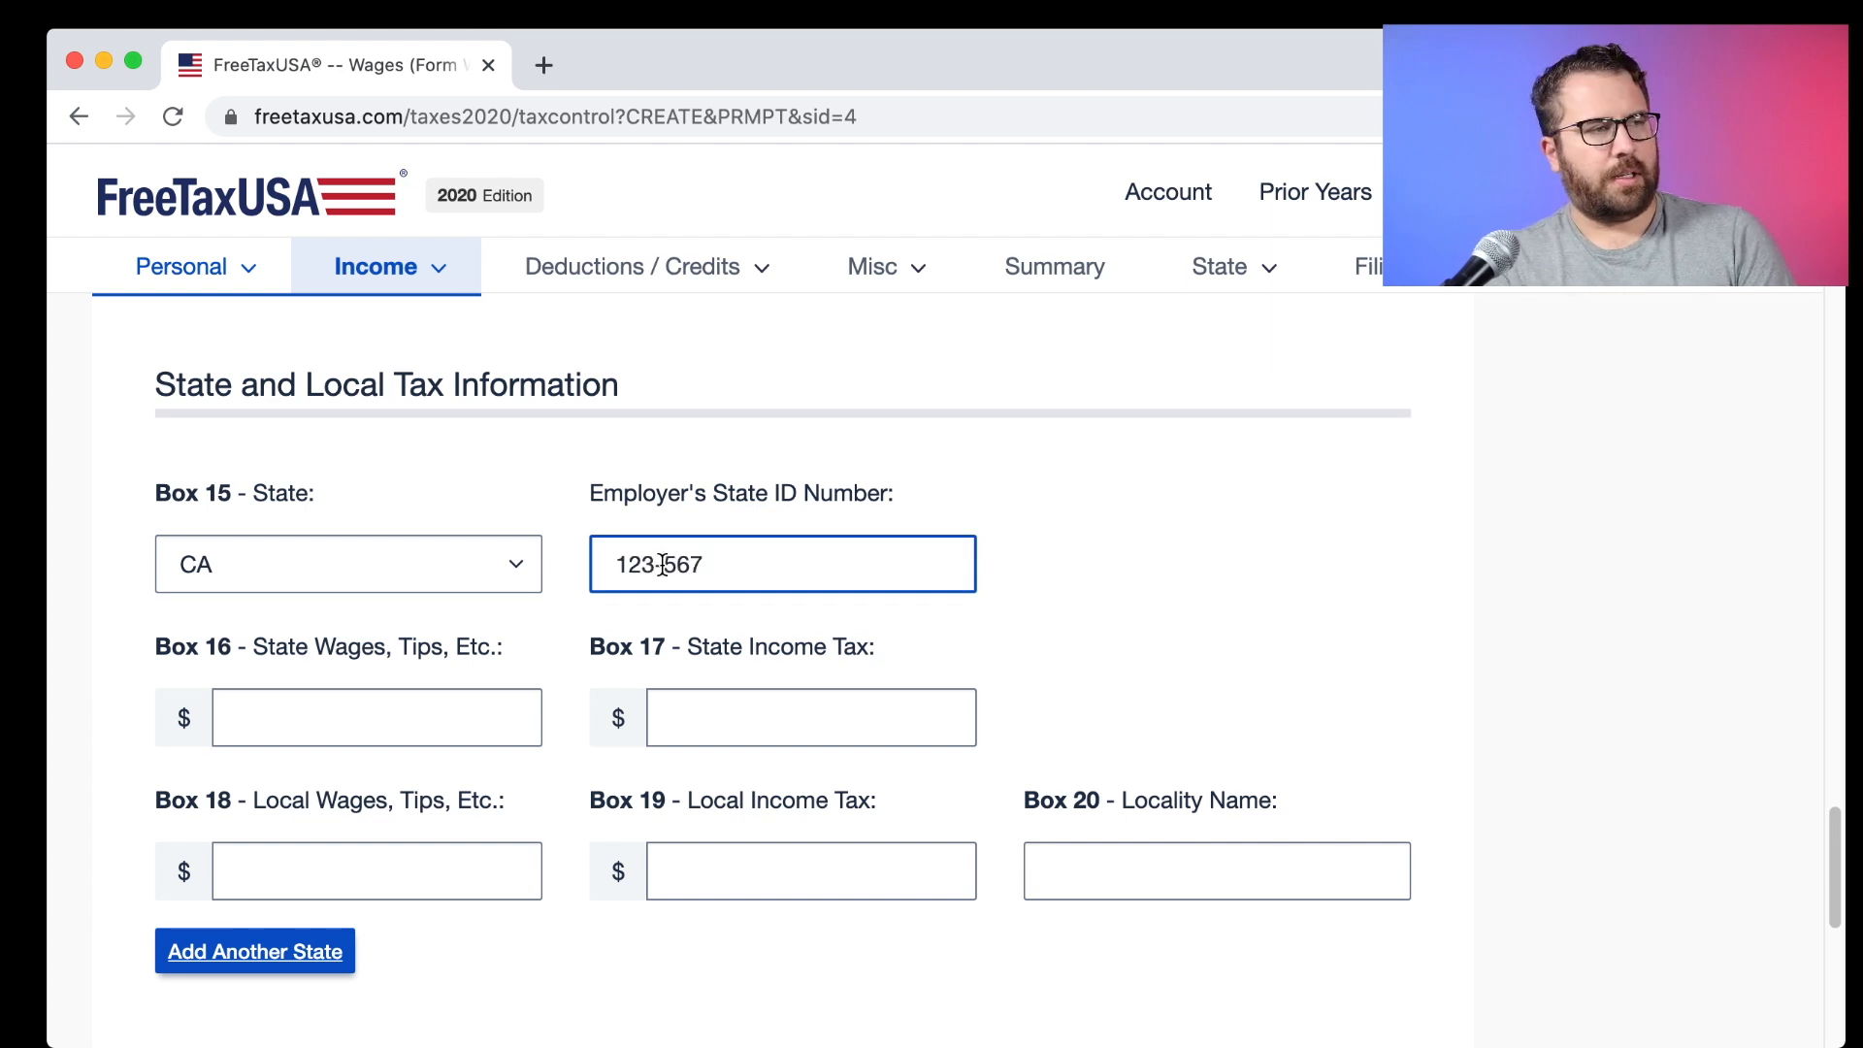
{"action": "type", "text": "-4568-8"}
Enter 83,867.54 as the Box 16 state wages, checked against the W-2.
{"action": "key", "text": "super+Tab"}
{"action": "left_click_drag", "start_coordinate": [656, 437], "coordinate": [1043, 444]}
{"action": "left_click_drag", "start_coordinate": [807, 442], "coordinate": [636, 439]}
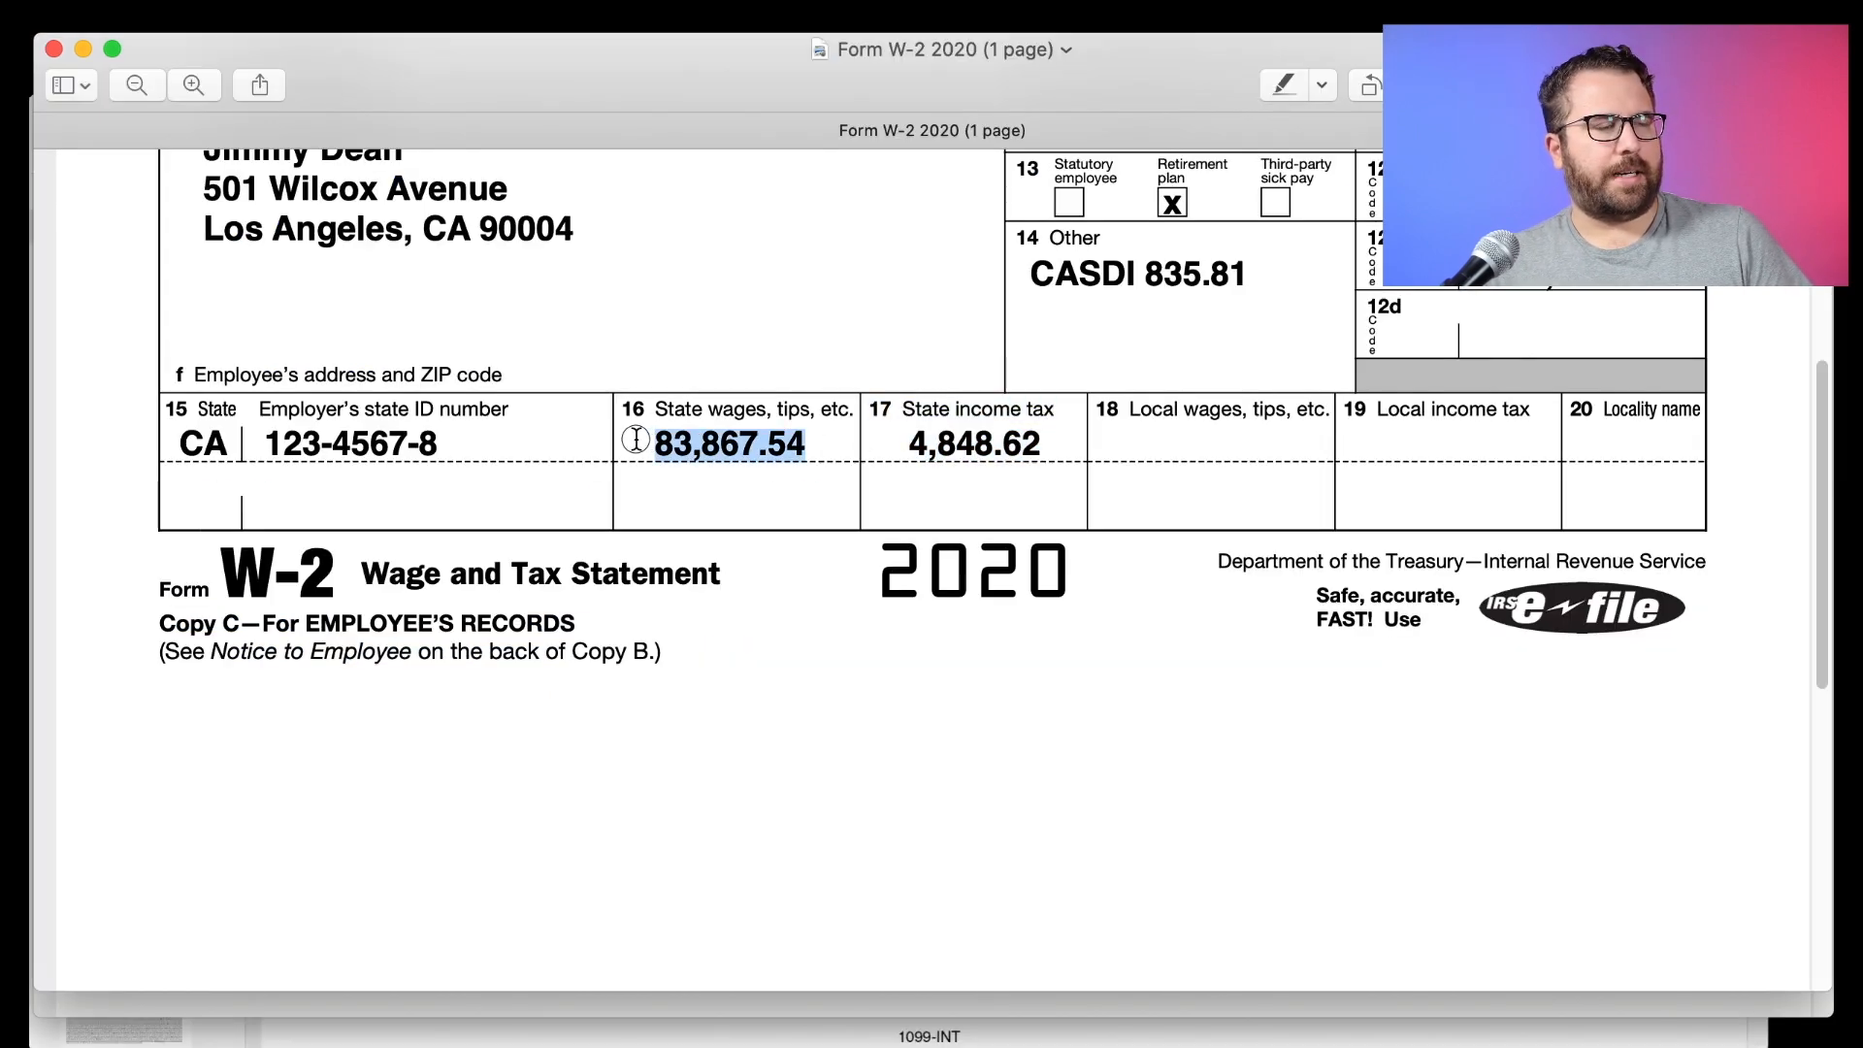
{"action": "scroll", "coordinate": [708, 436], "scroll_direction": "up", "scroll_amount": 10}
{"action": "double_click", "coordinate": [1157, 385]}
{"action": "scroll", "coordinate": [986, 433], "scroll_direction": "down", "scroll_amount": 5}
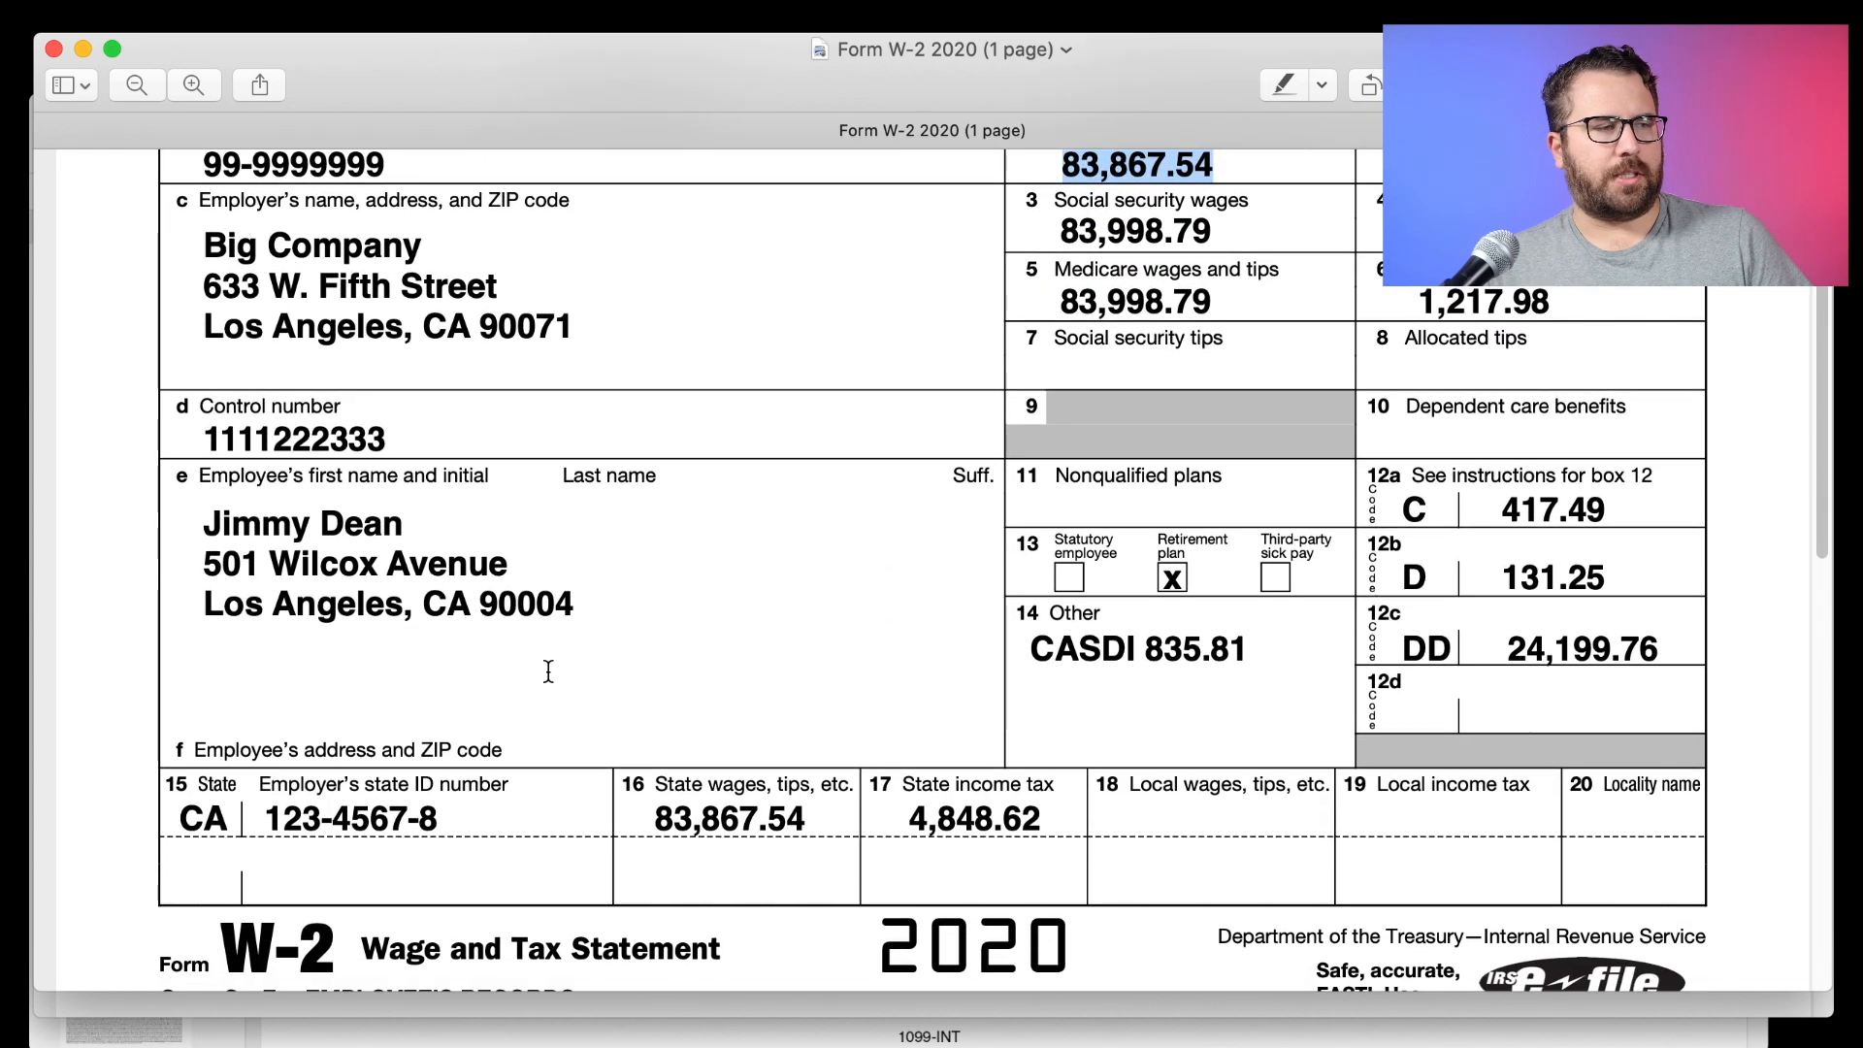
{"action": "scroll", "coordinate": [703, 834], "scroll_direction": "up", "scroll_amount": 2}
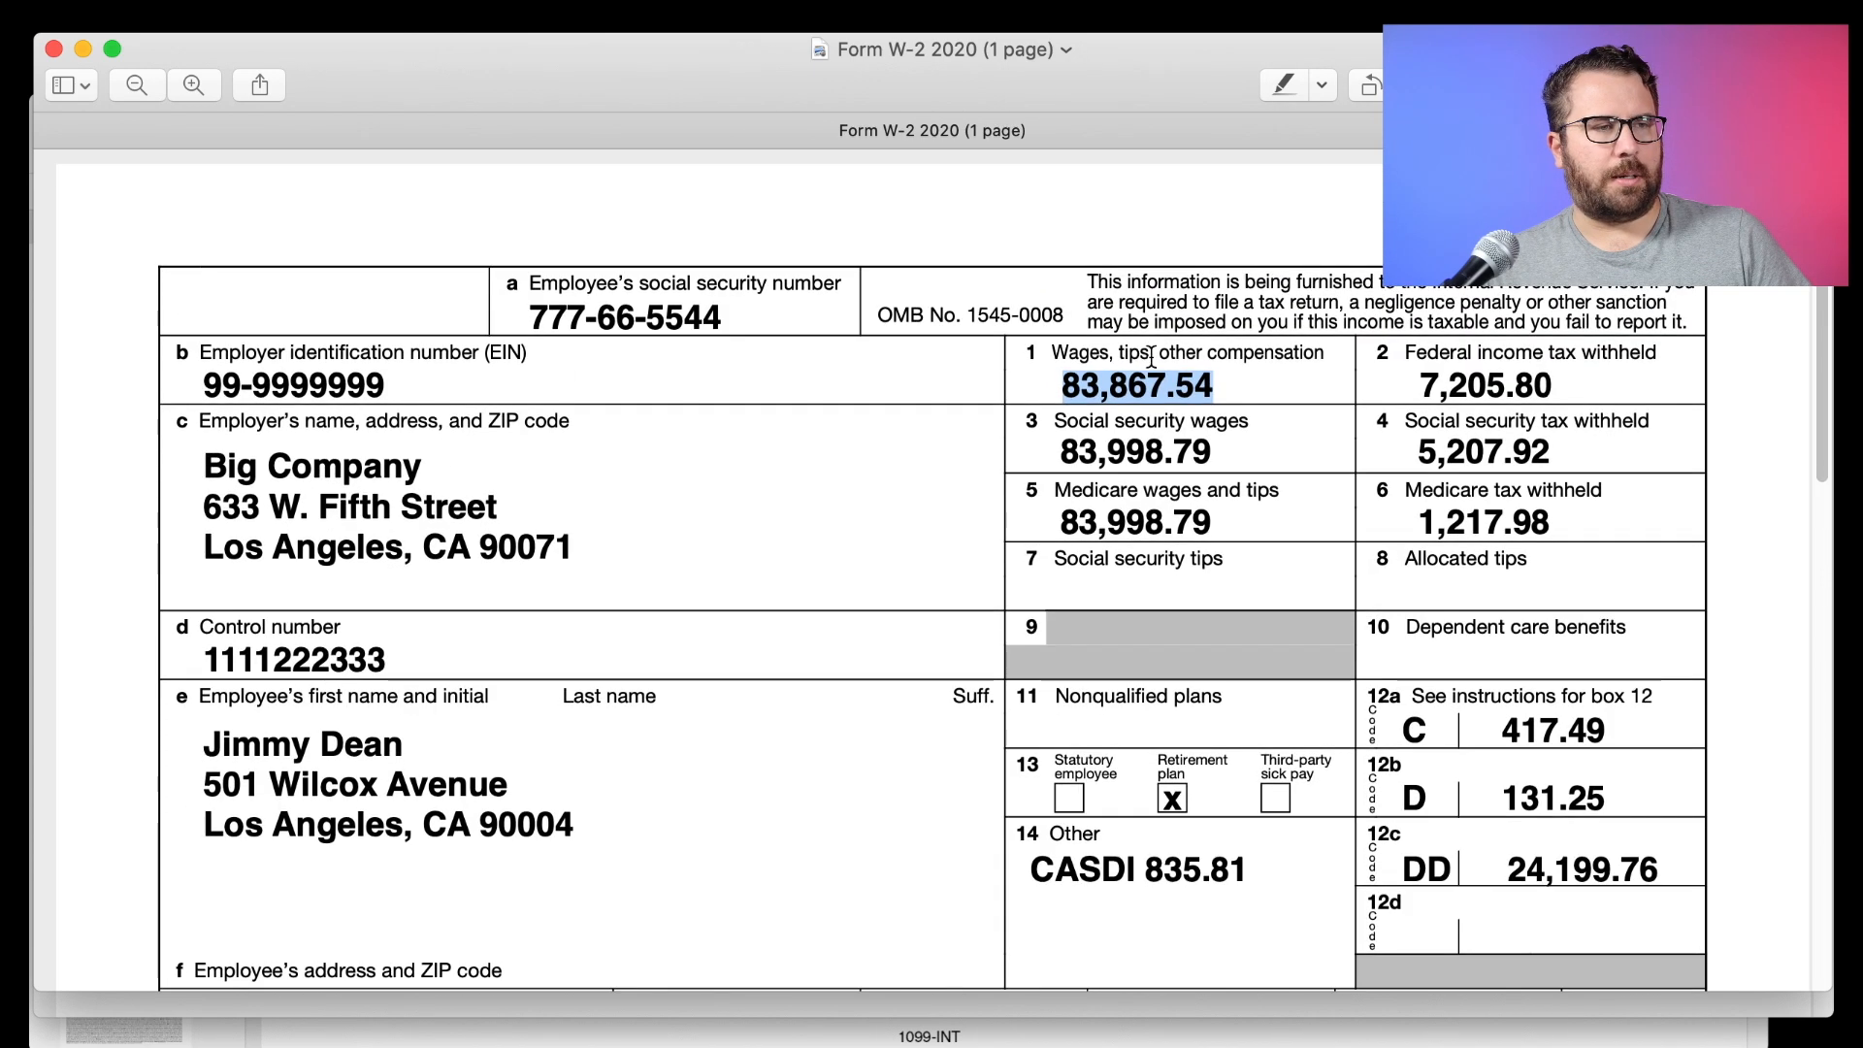
{"action": "scroll", "coordinate": [743, 594], "scroll_direction": "down", "scroll_amount": 7}
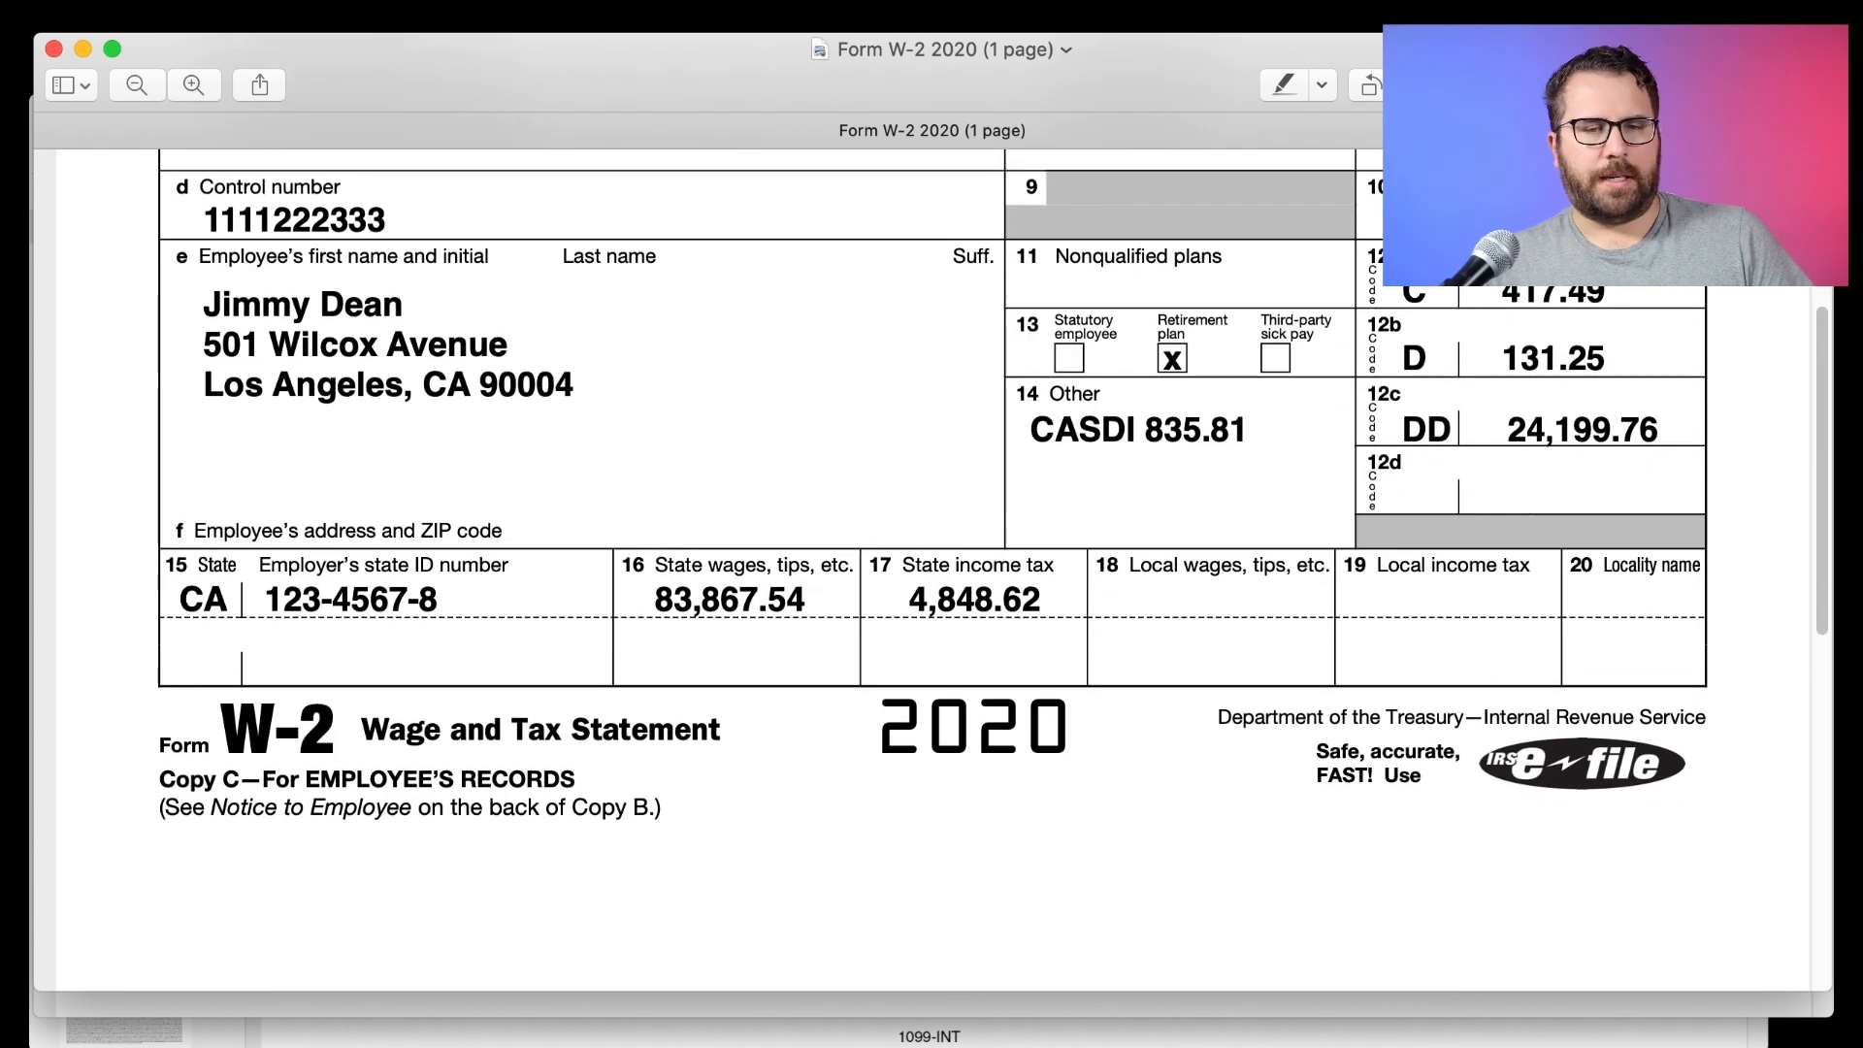
{"action": "key", "text": "super+Tab"}
{"action": "left_click", "coordinate": [366, 716]}
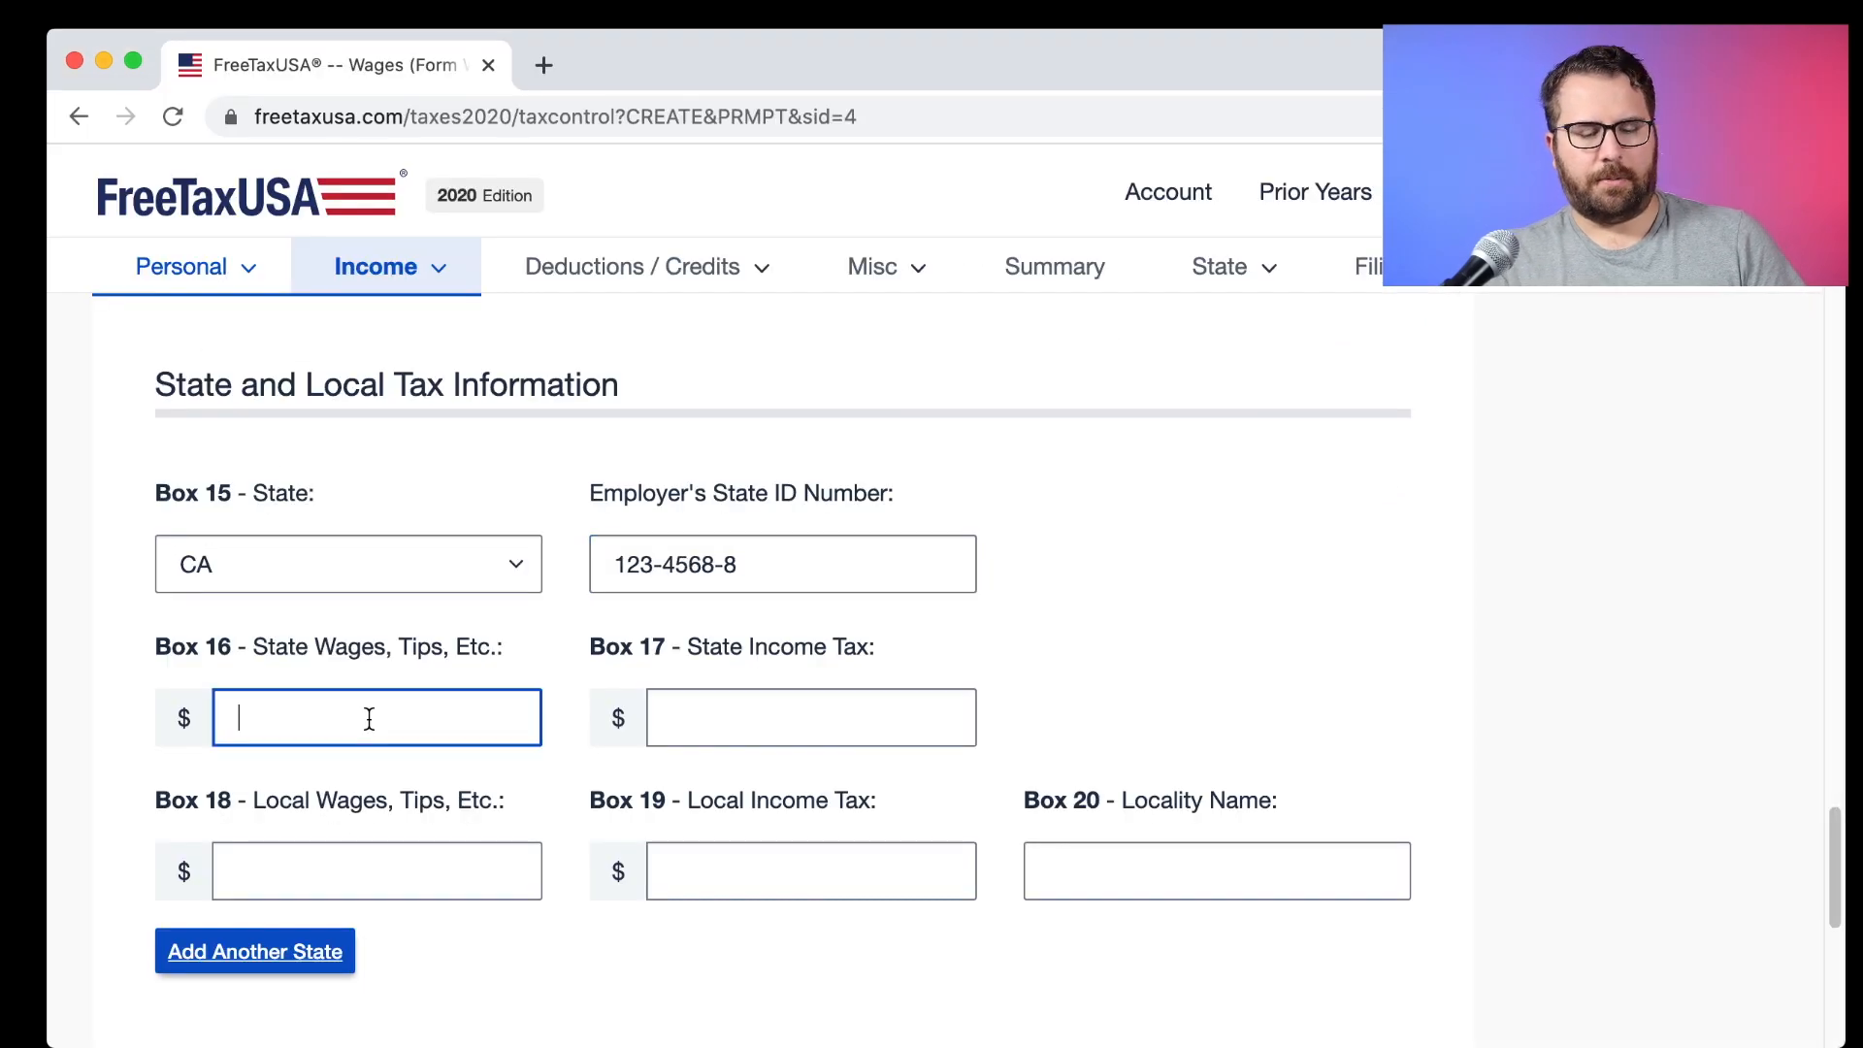
{"action": "type", "text": "83,867.54"}
{"action": "key", "text": "Tab"}
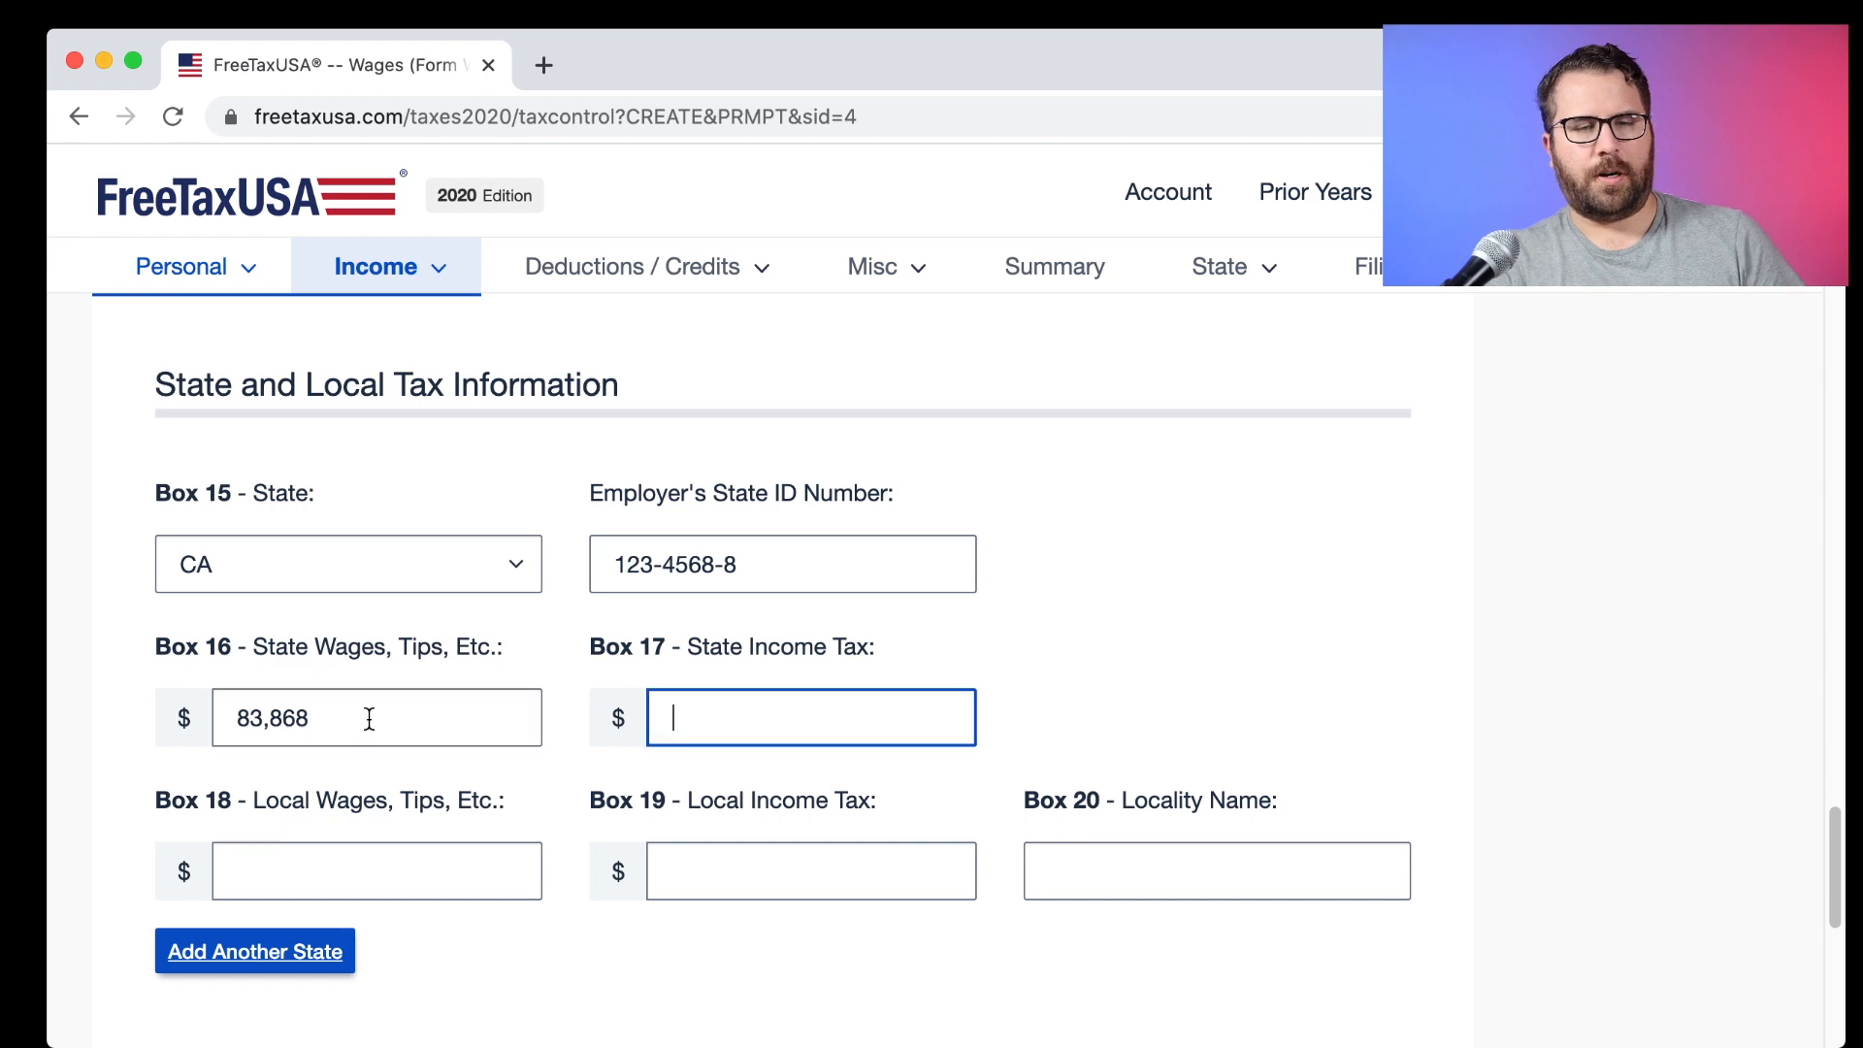
Enter 4848.62 as the Box 17 state income tax.
{"action": "key", "text": "super+Tab"}
{"action": "left_click_drag", "start_coordinate": [909, 596], "coordinate": [1050, 603]}
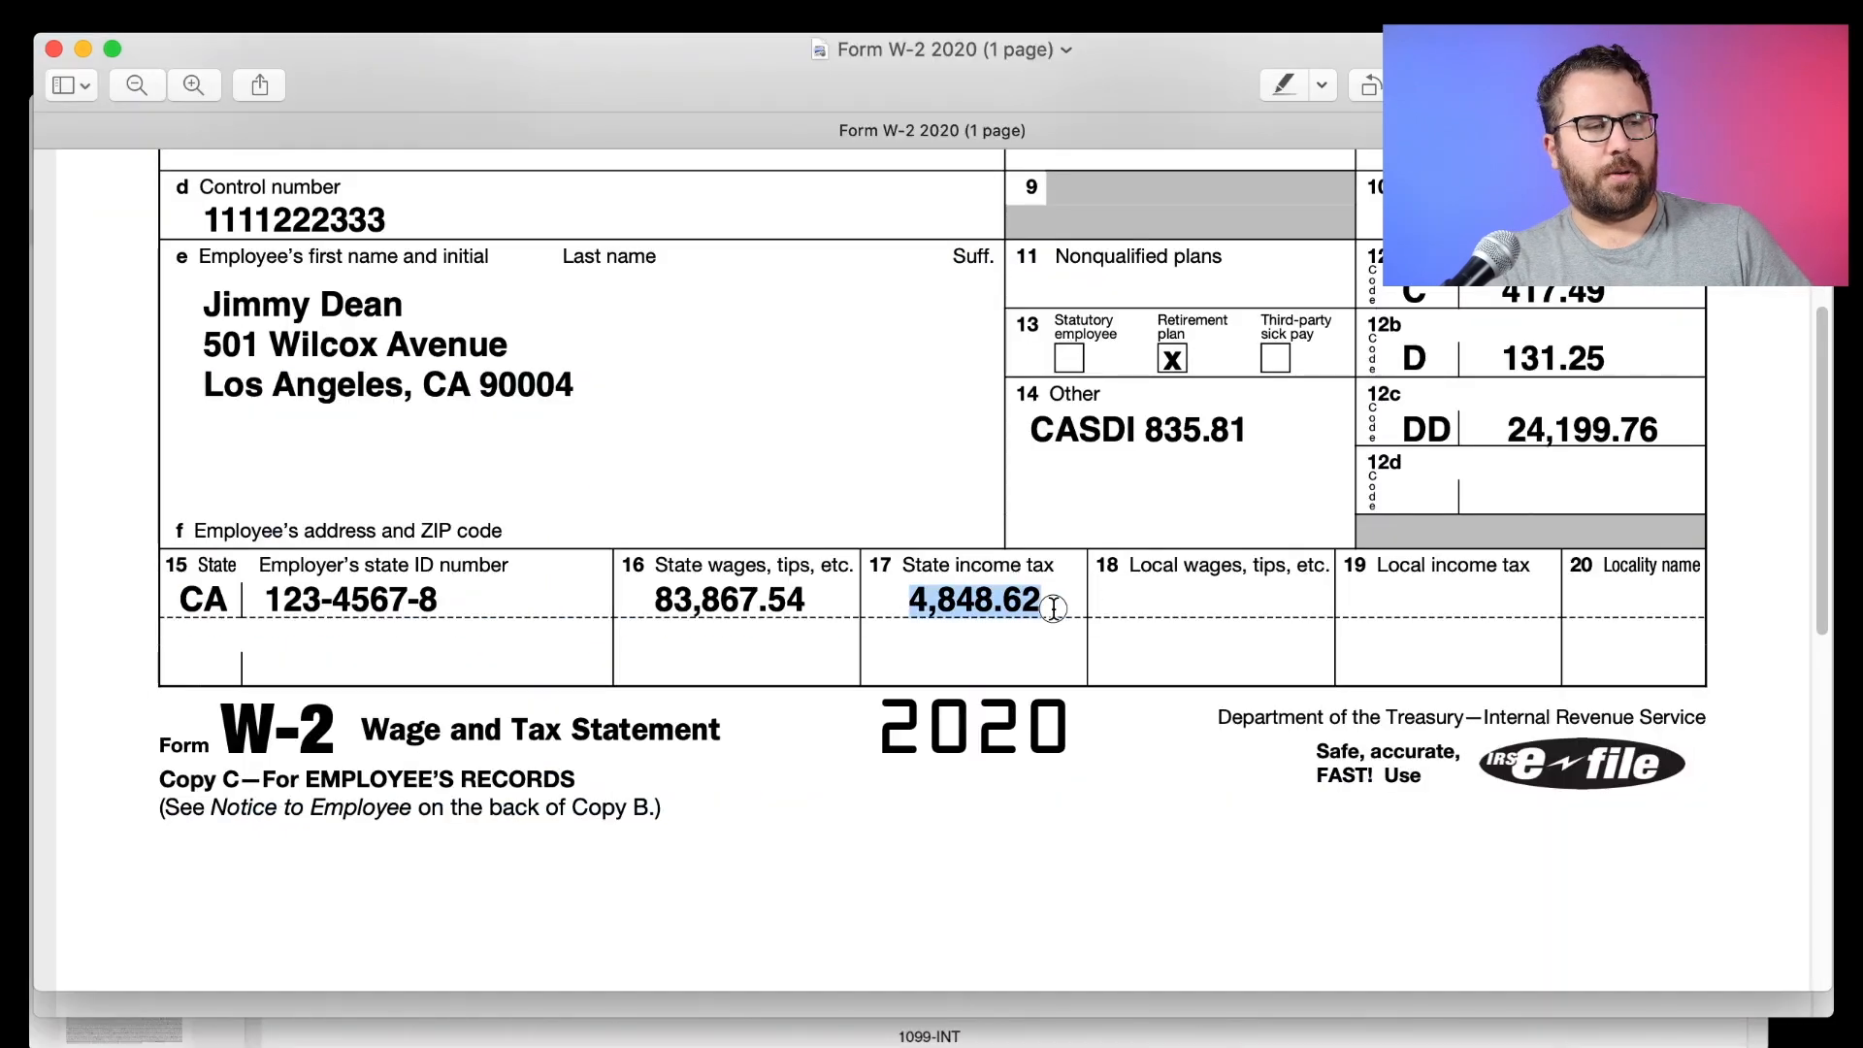
{"action": "key", "text": "super+Tab"}
{"action": "type", "text": "4848.62"}
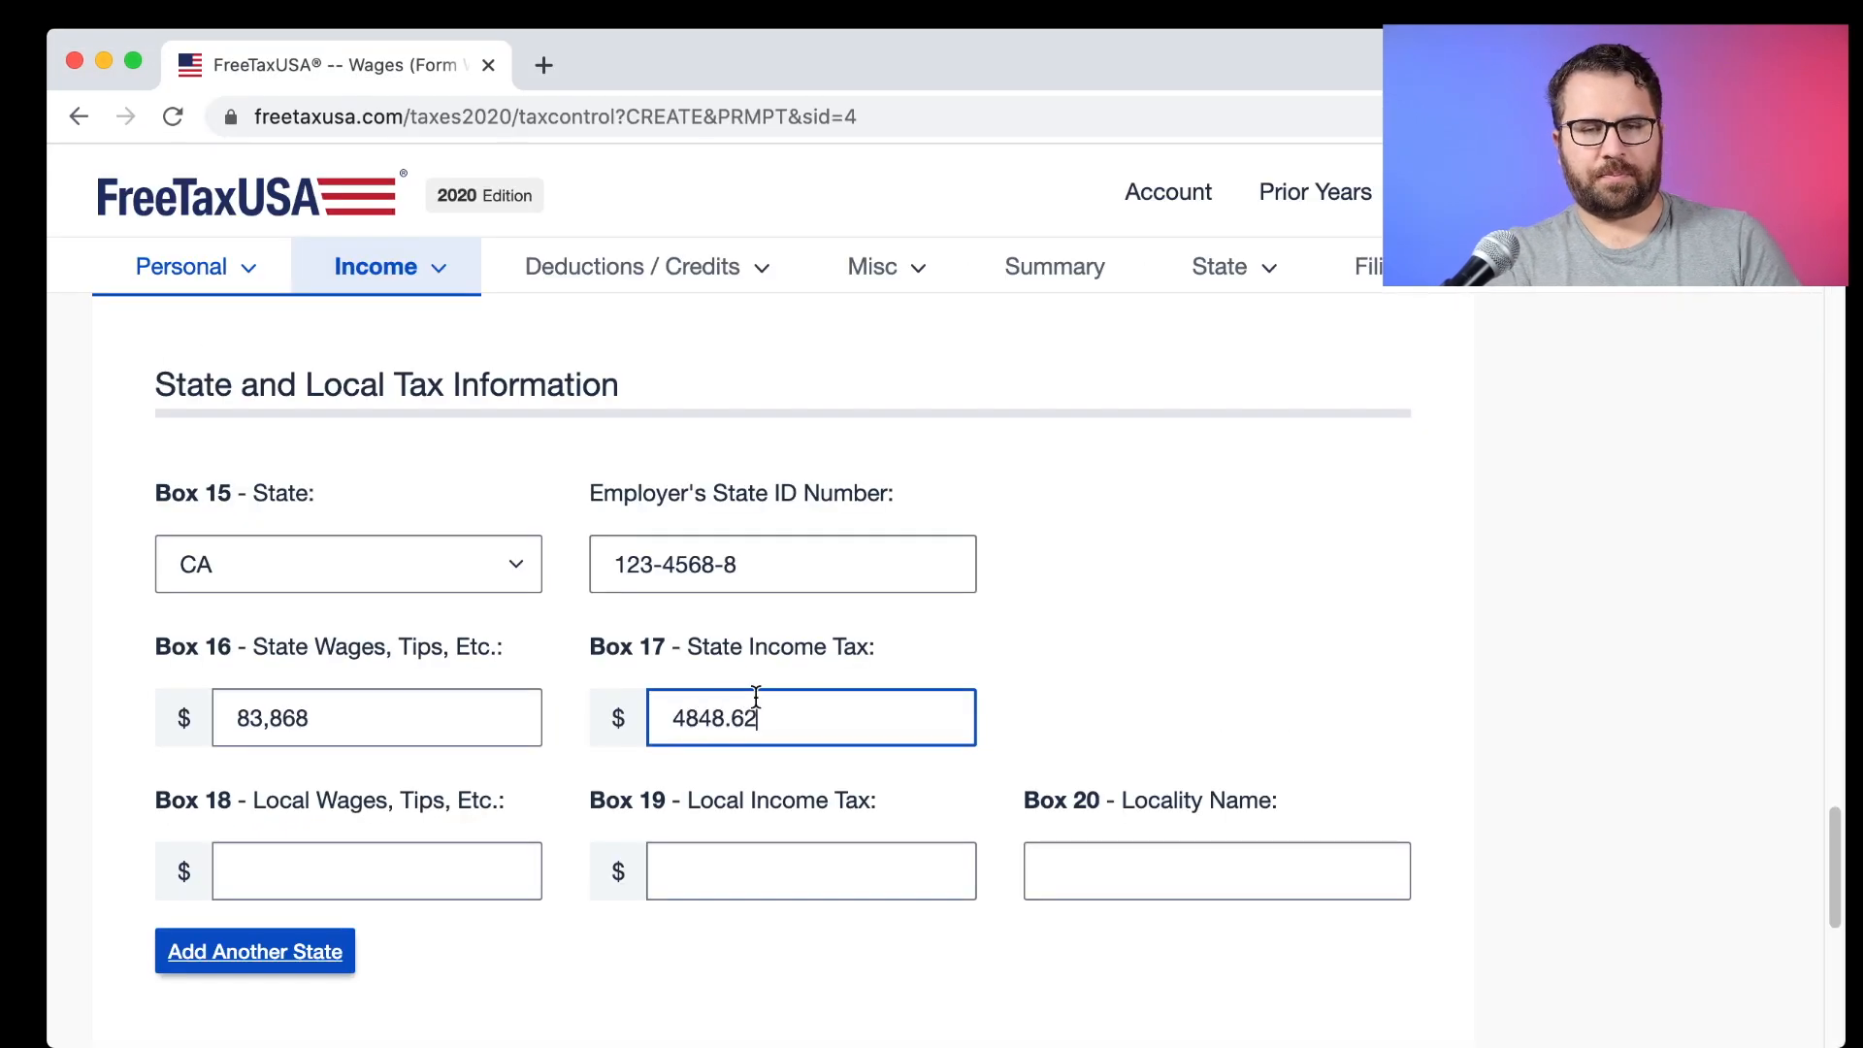
{"action": "scroll", "coordinate": [757, 698], "scroll_direction": "down", "scroll_amount": 5}
{"action": "scroll", "coordinate": [755, 705], "scroll_direction": "down", "scroll_amount": 3}
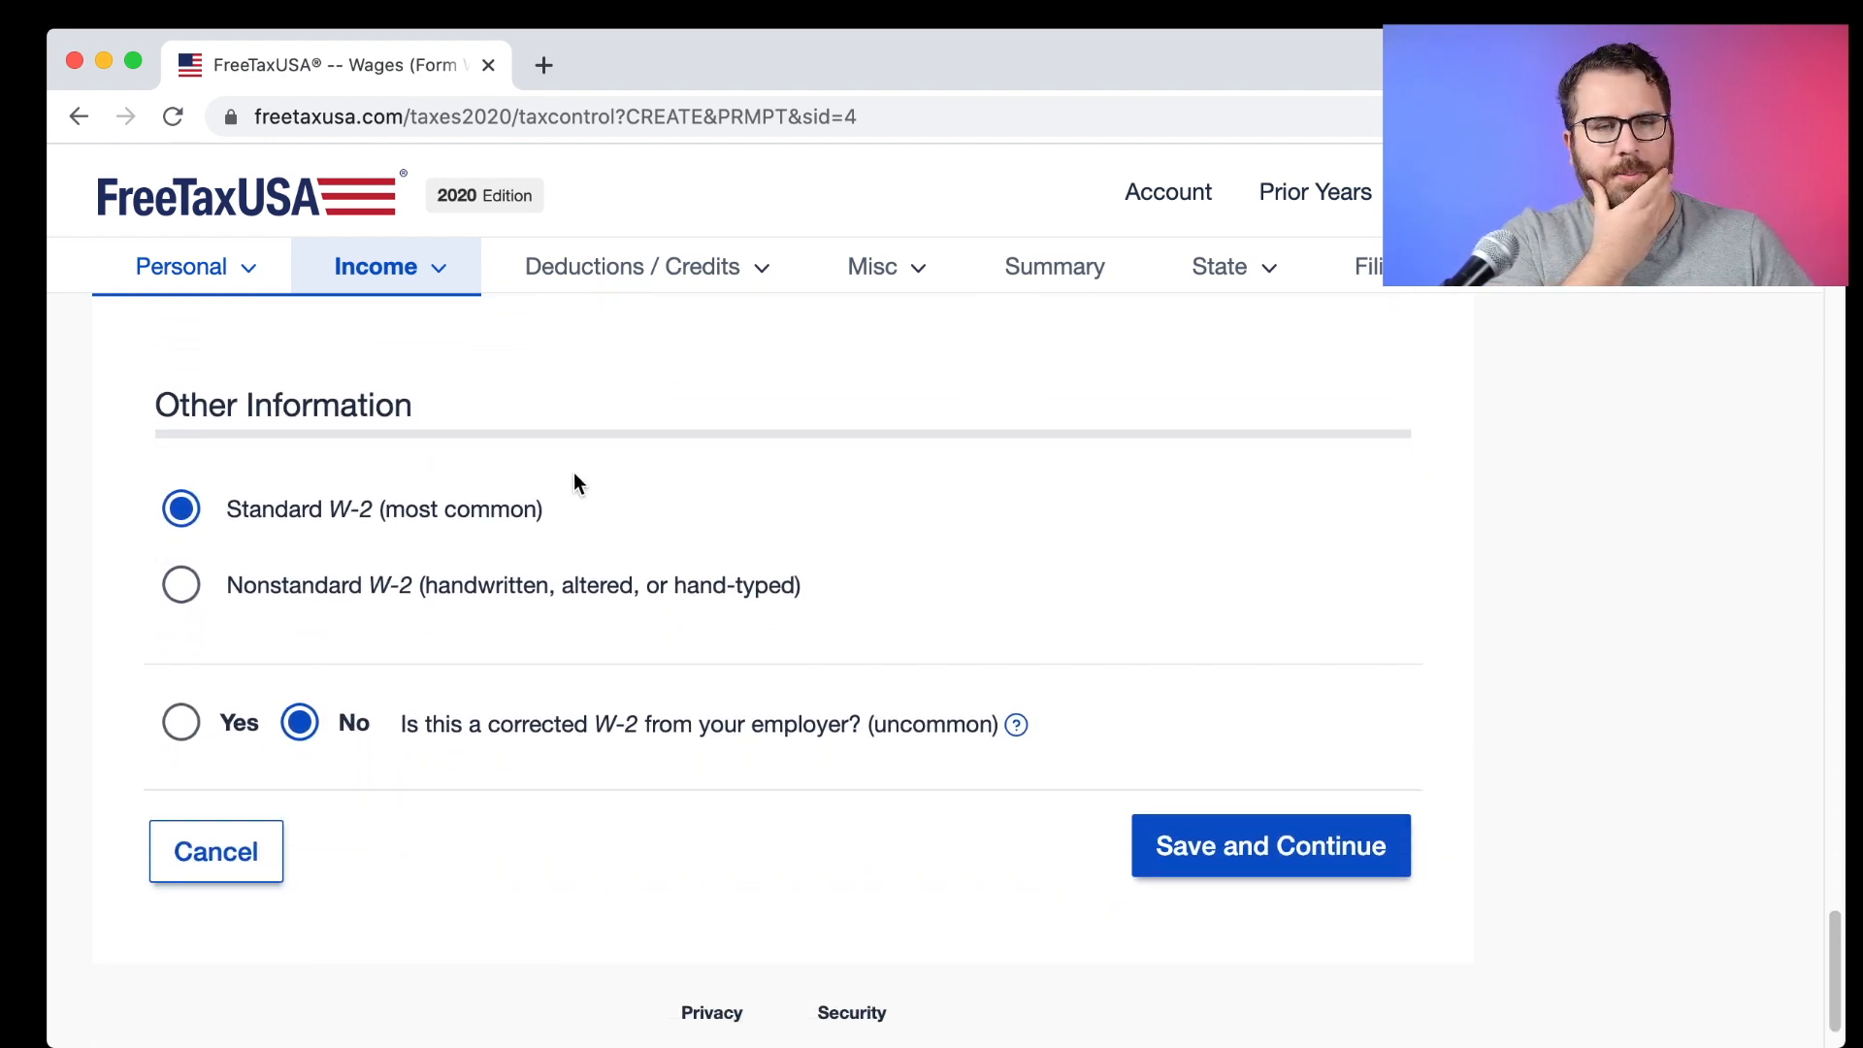
Save the W-2 as a standard, uncorrected form.
{"action": "left_click_drag", "start_coordinate": [559, 524], "coordinate": [276, 513]}
{"action": "left_click_drag", "start_coordinate": [449, 594], "coordinate": [841, 596]}
{"action": "left_click", "coordinate": [842, 596]}
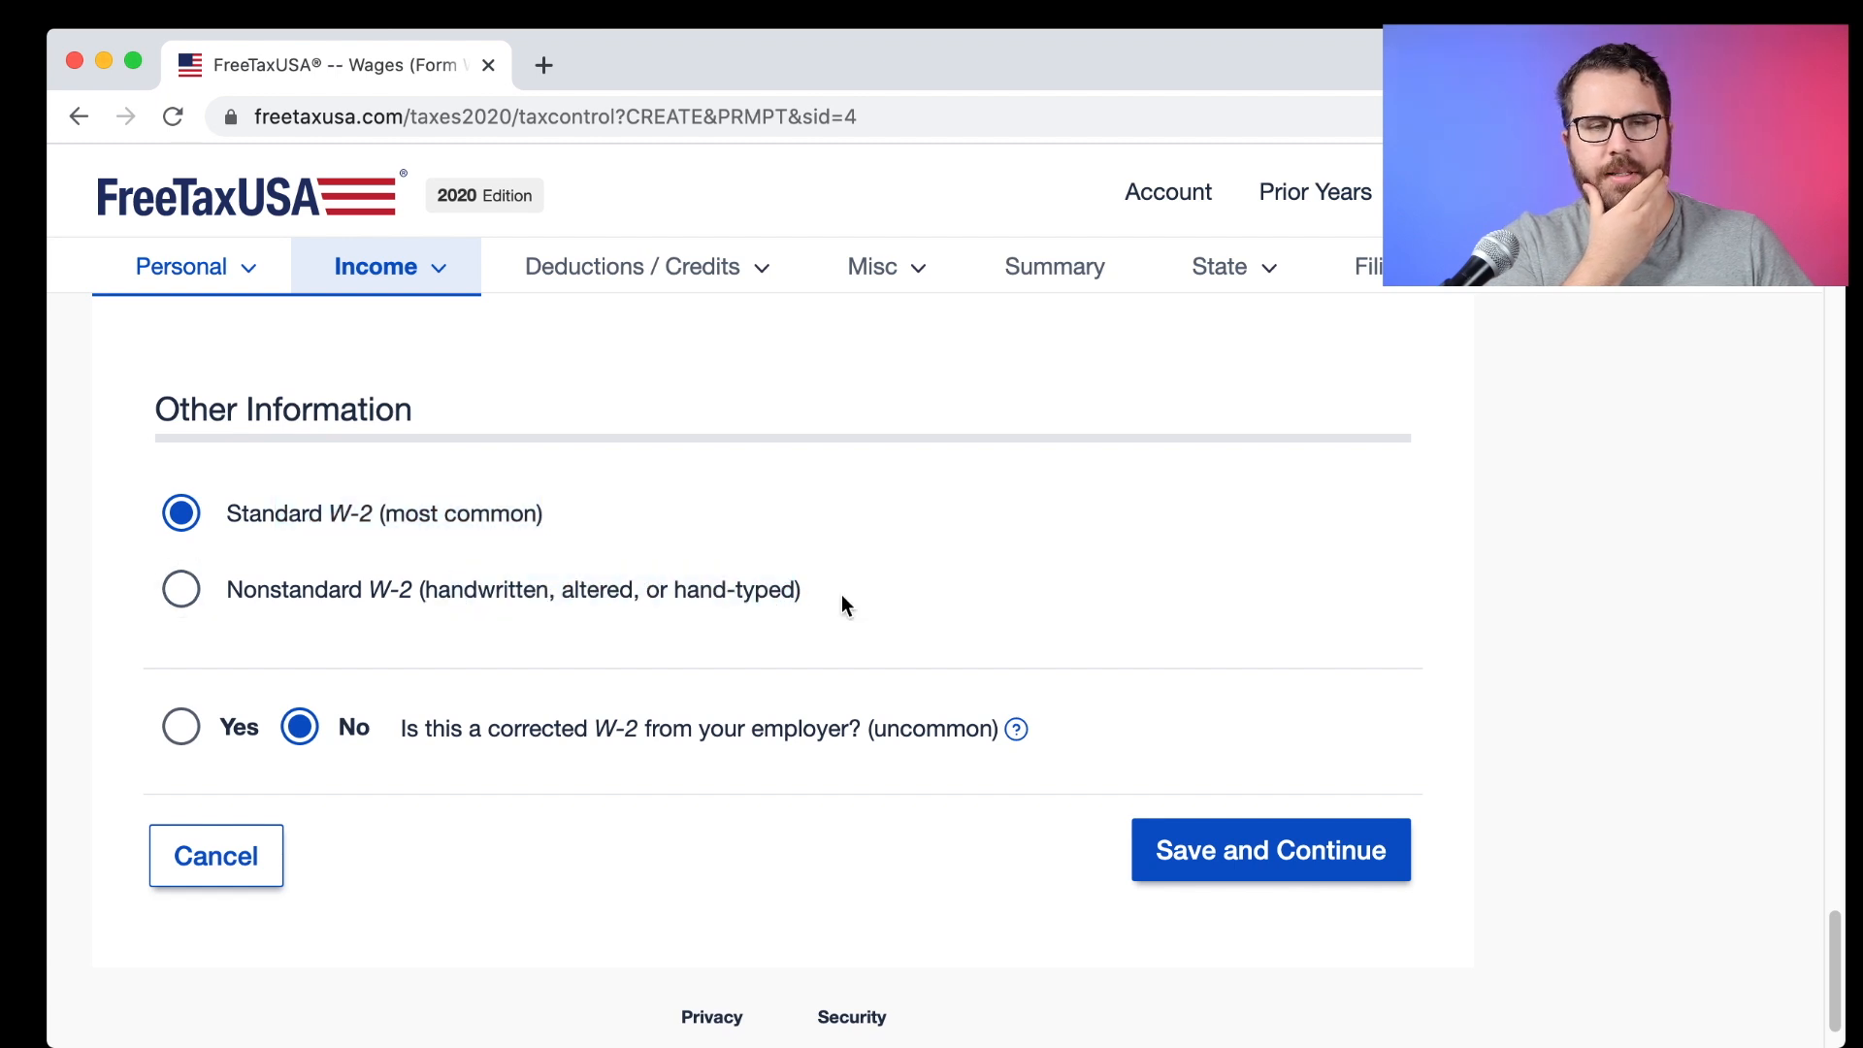
{"action": "scroll", "coordinate": [830, 594], "scroll_direction": "down", "scroll_amount": 1}
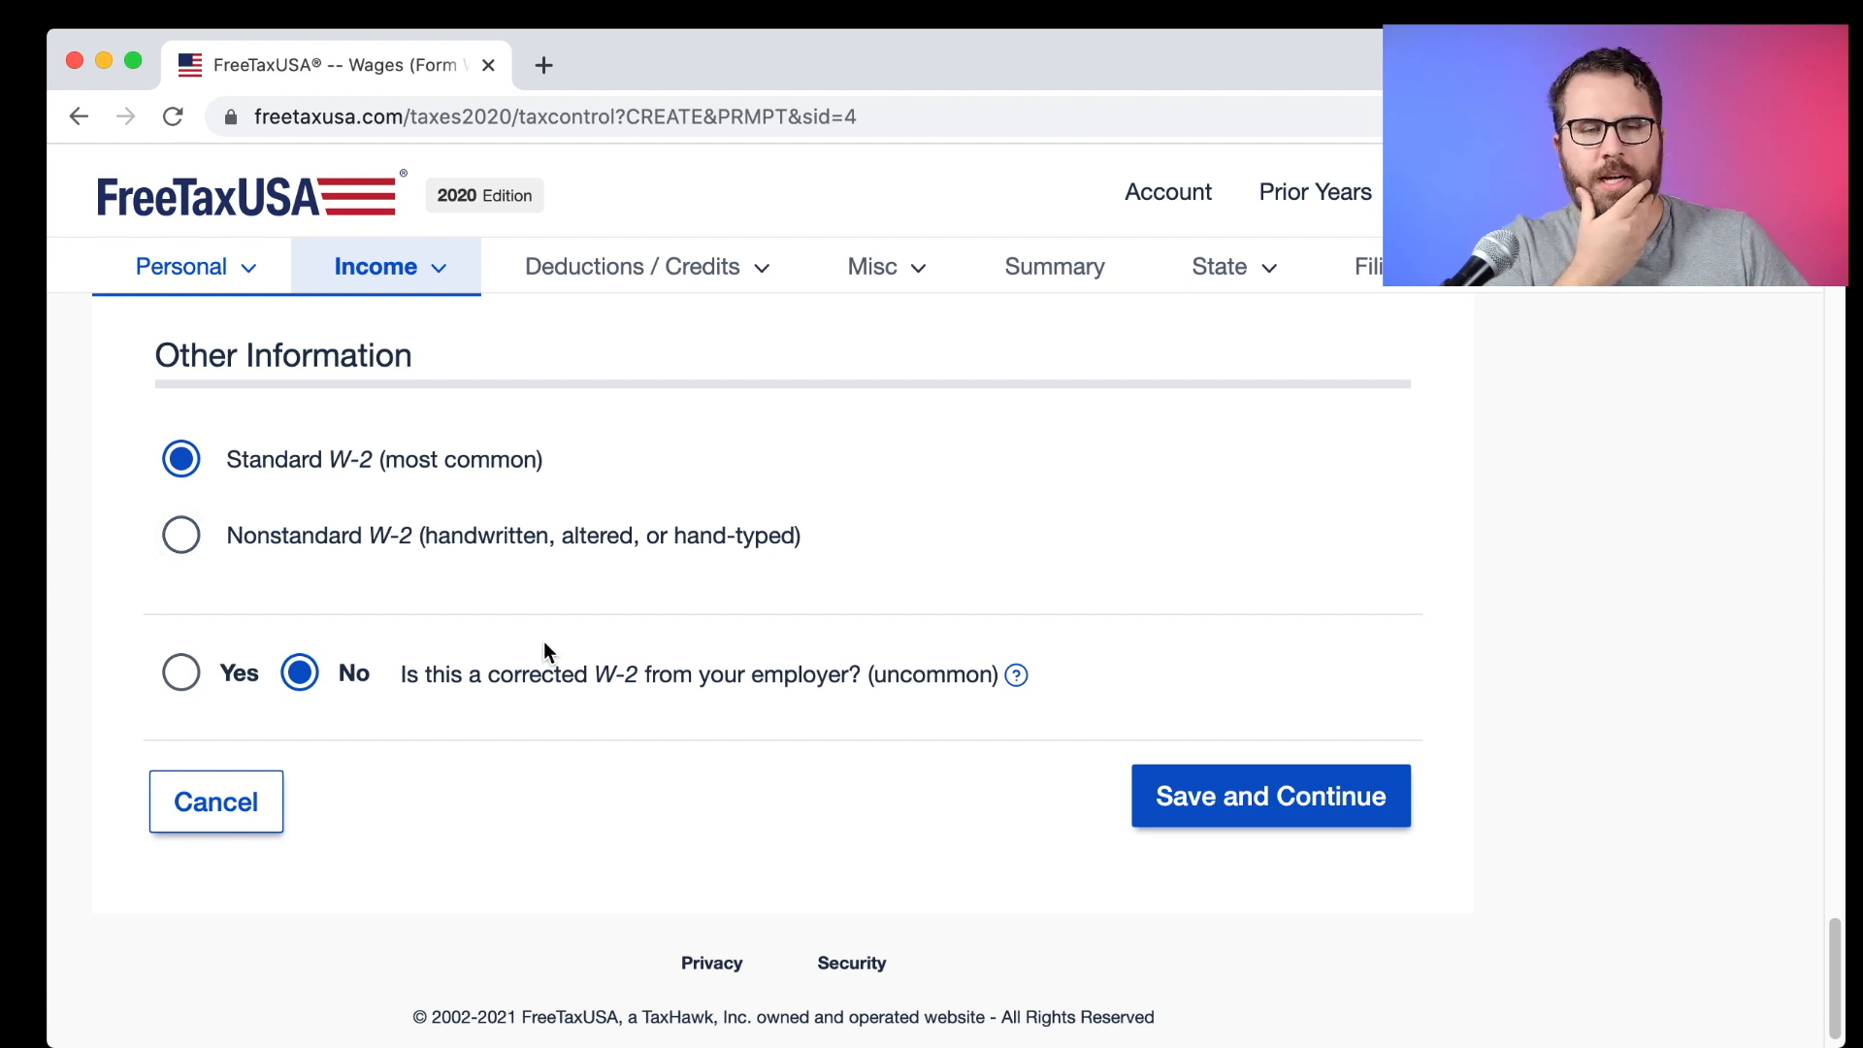
{"action": "left_click", "coordinate": [1206, 793]}
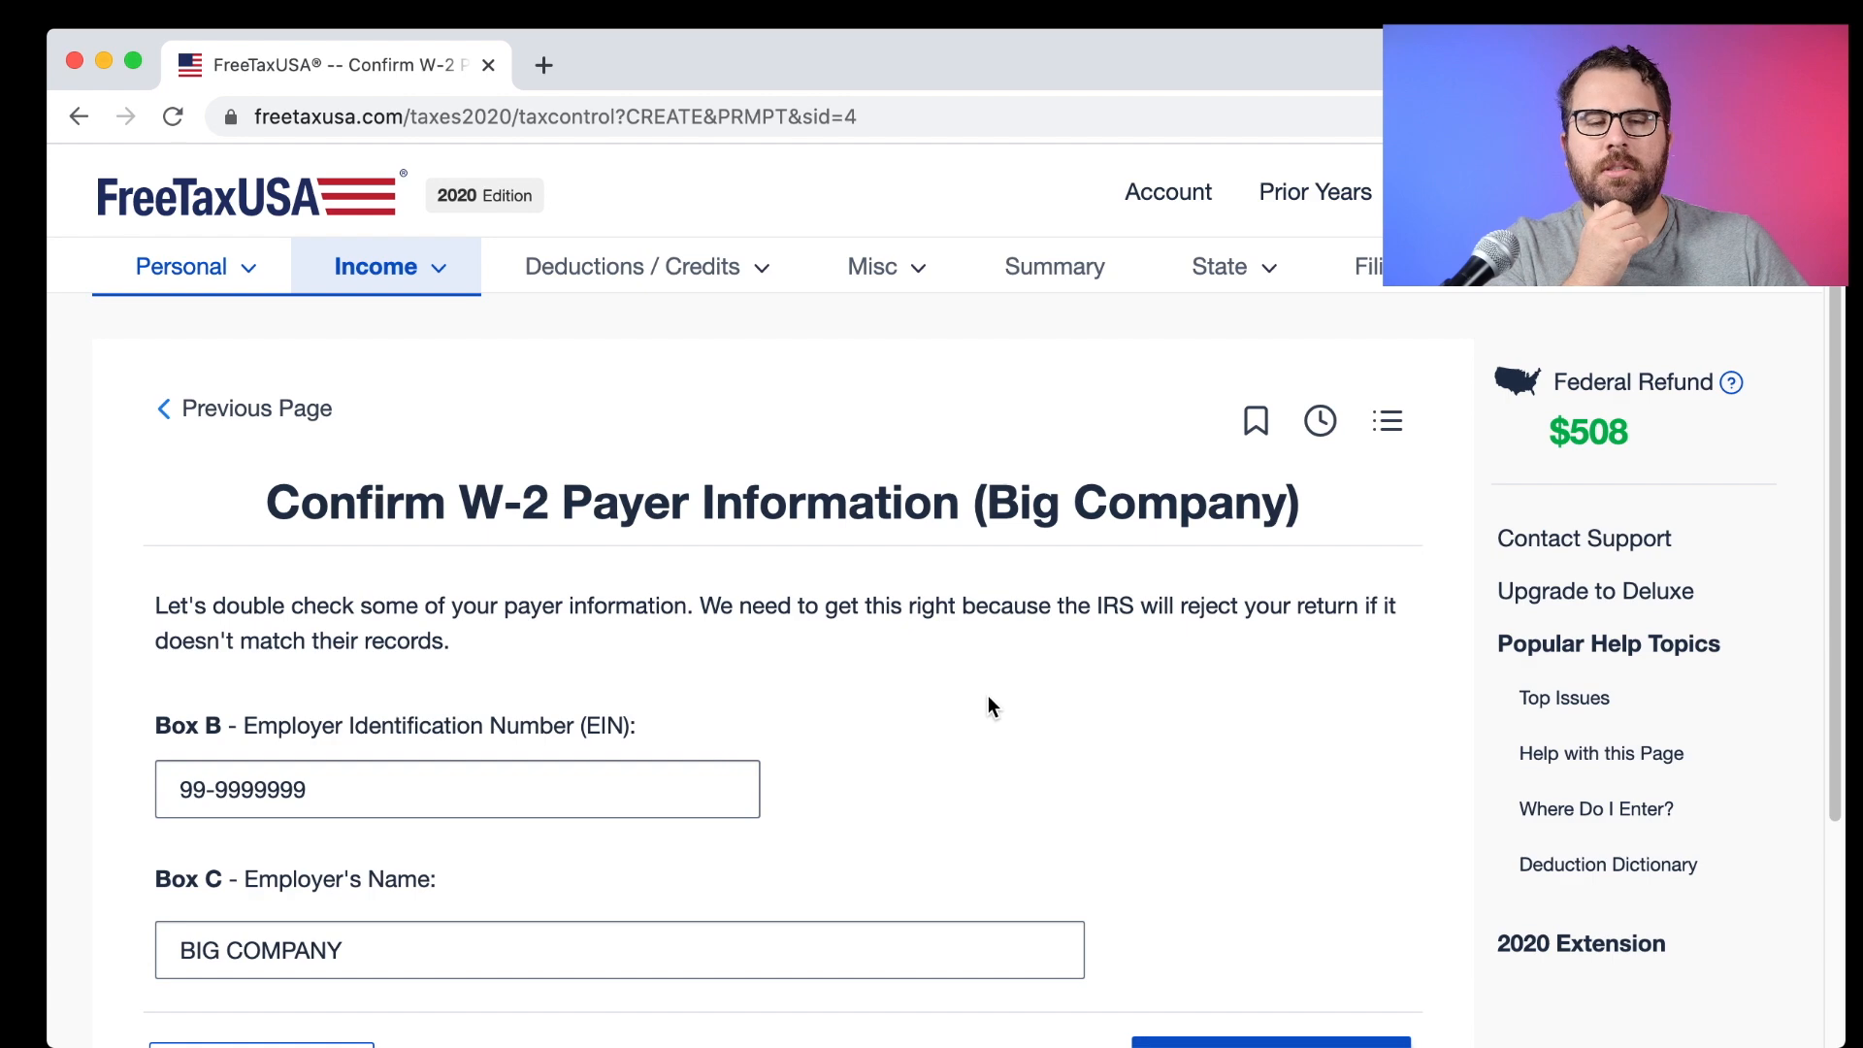
Review the employer identification number on Big Company's payer page and confirm it.
{"action": "scroll", "coordinate": [988, 695], "scroll_direction": "down", "scroll_amount": 3}
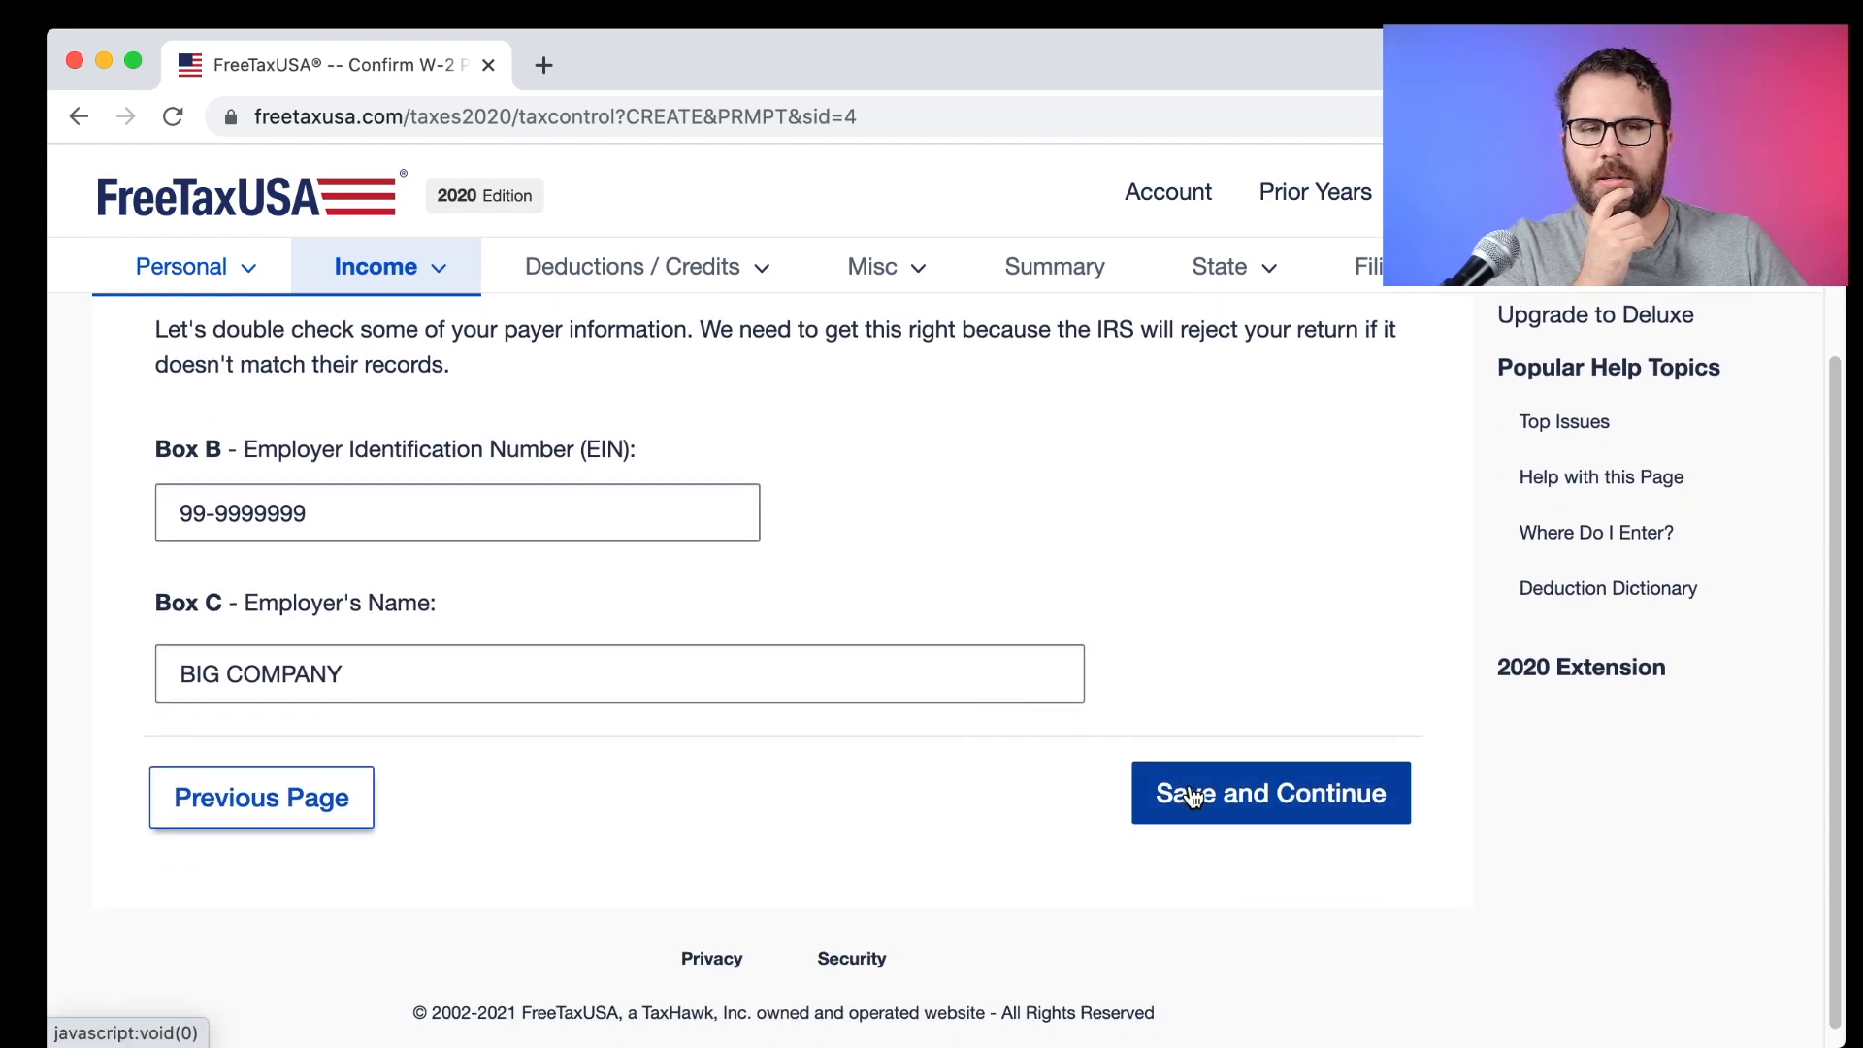
{"action": "scroll", "coordinate": [1009, 698], "scroll_direction": "up", "scroll_amount": 2}
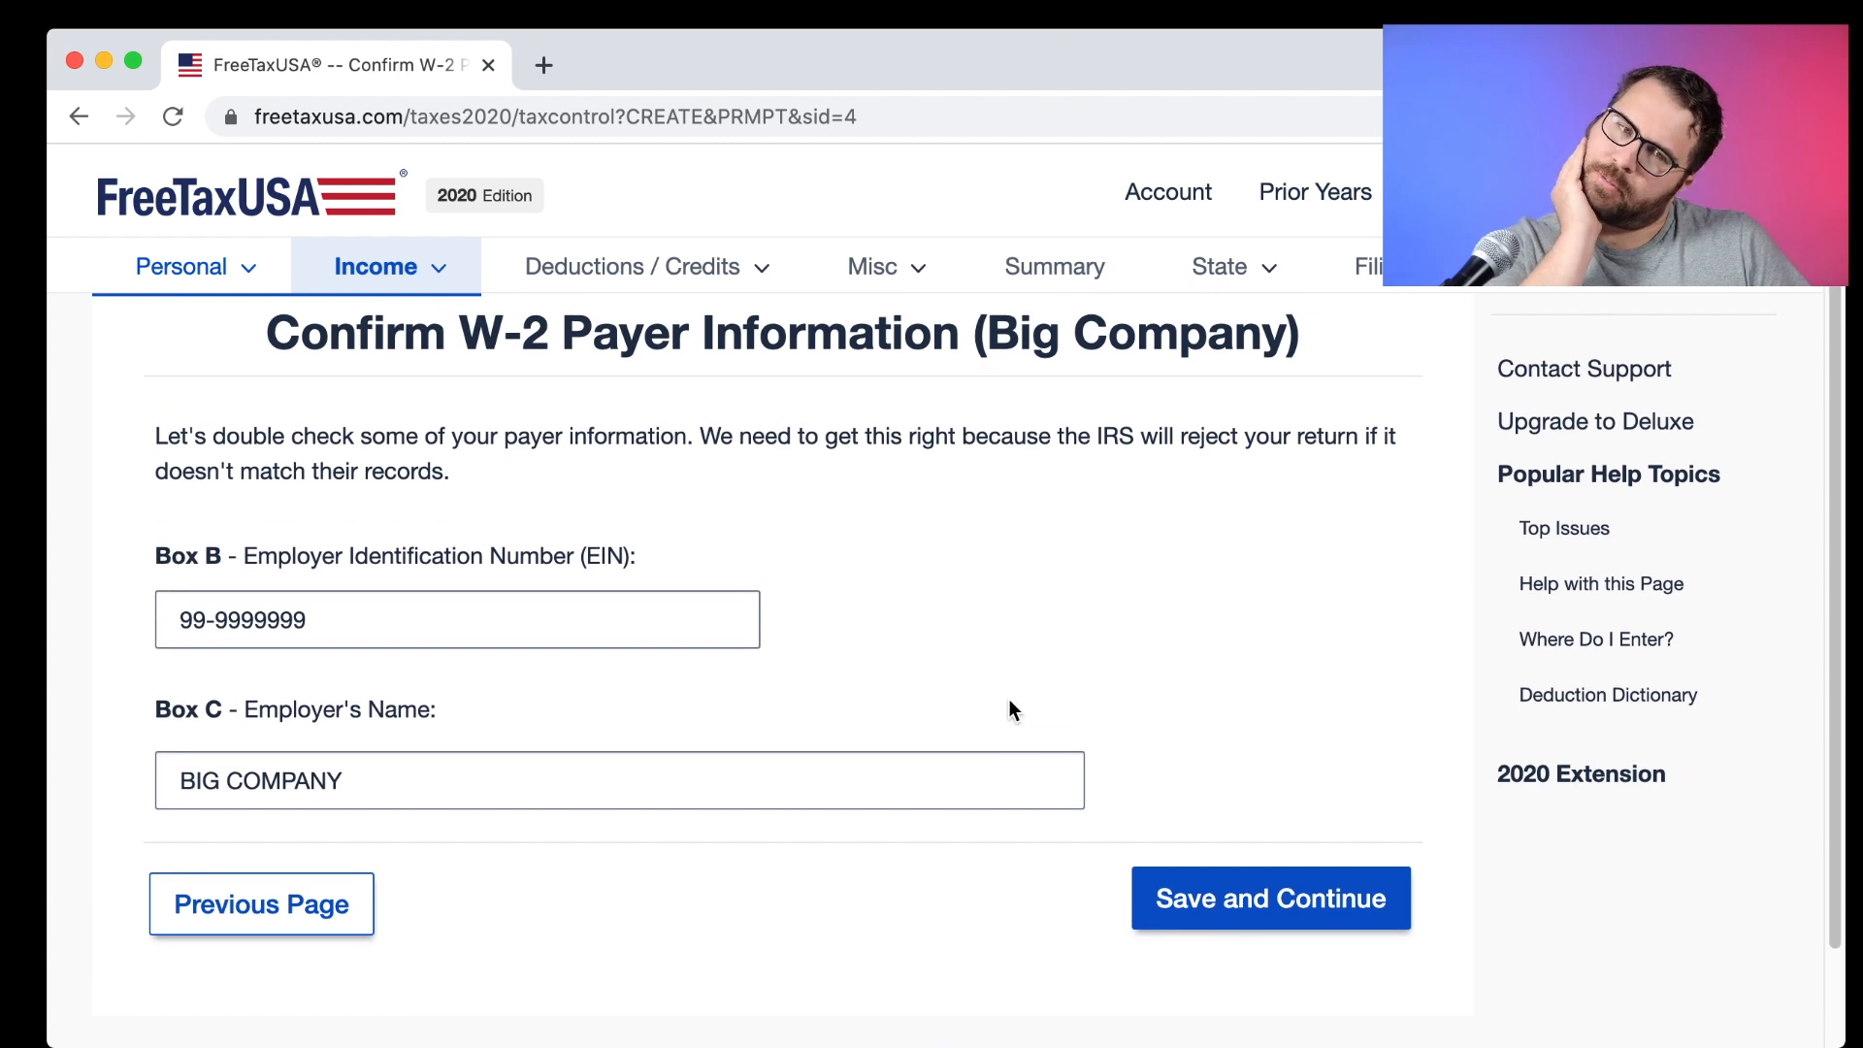
{"action": "left_click_drag", "start_coordinate": [326, 632], "coordinate": [177, 616]}
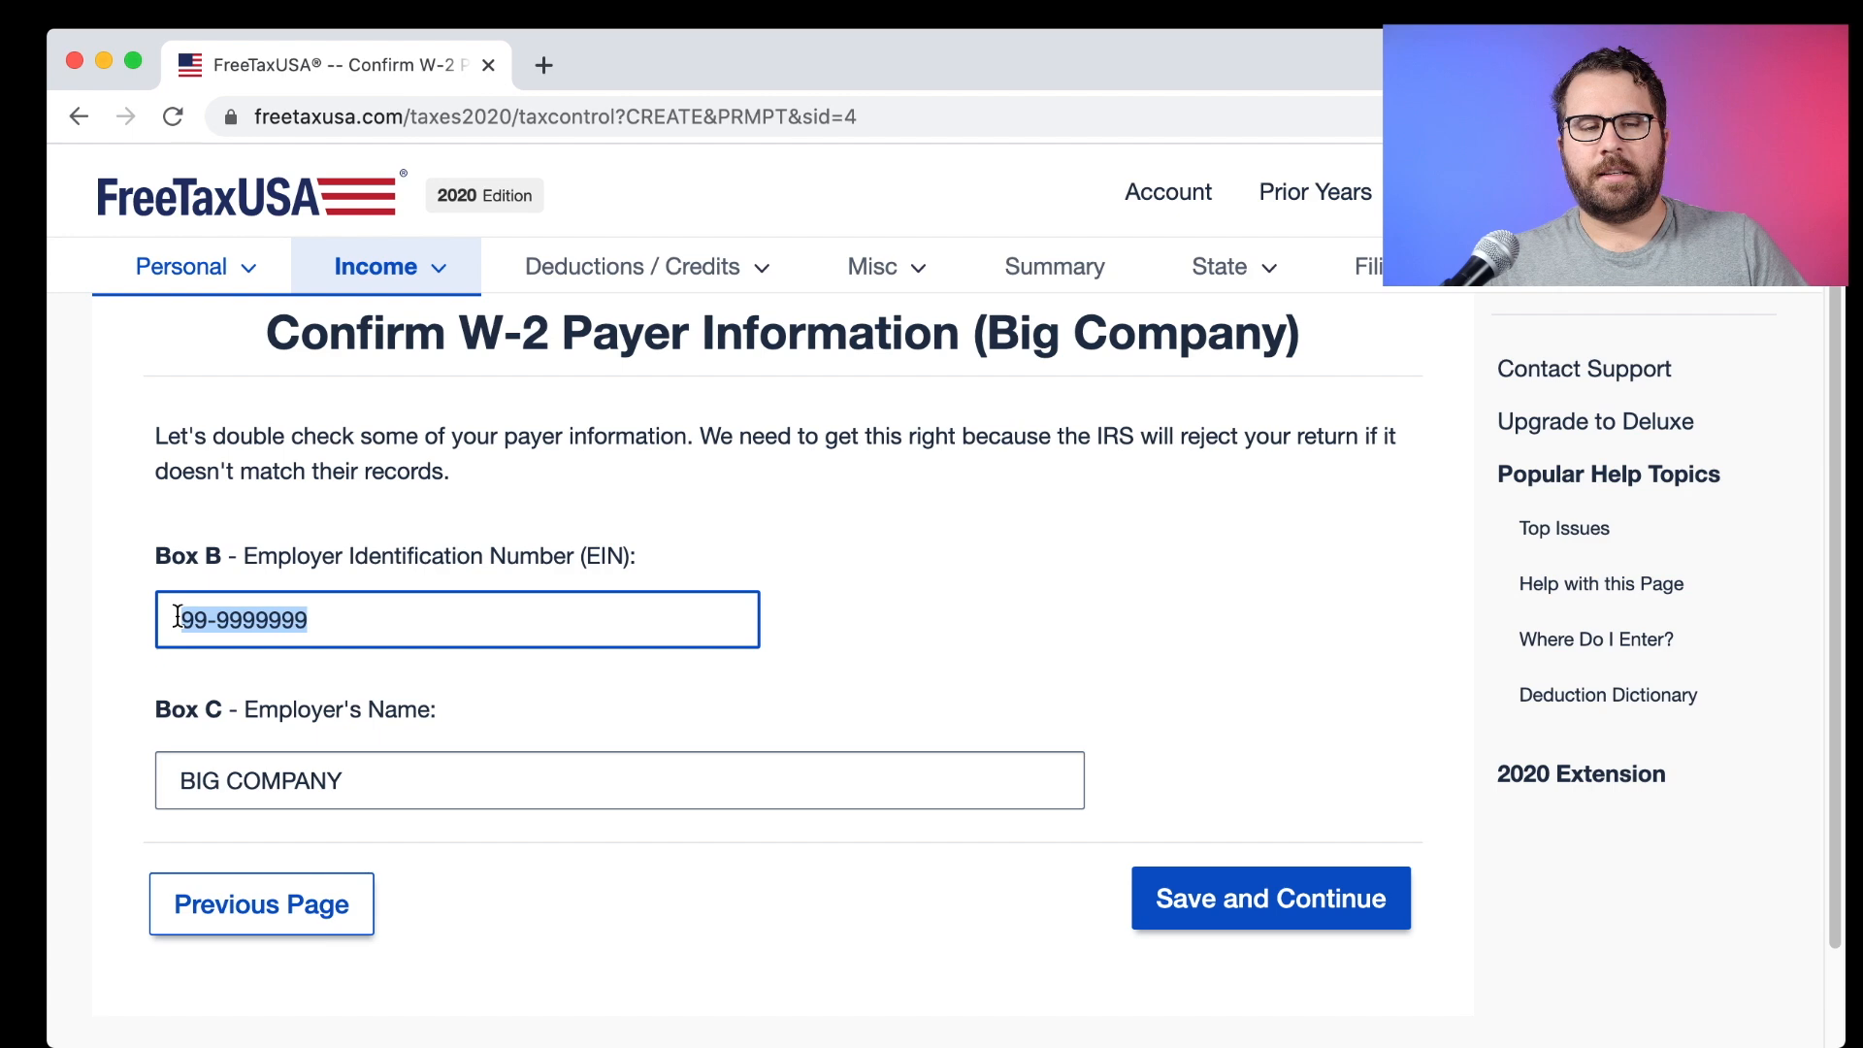
{"action": "left_click", "coordinate": [1219, 899]}
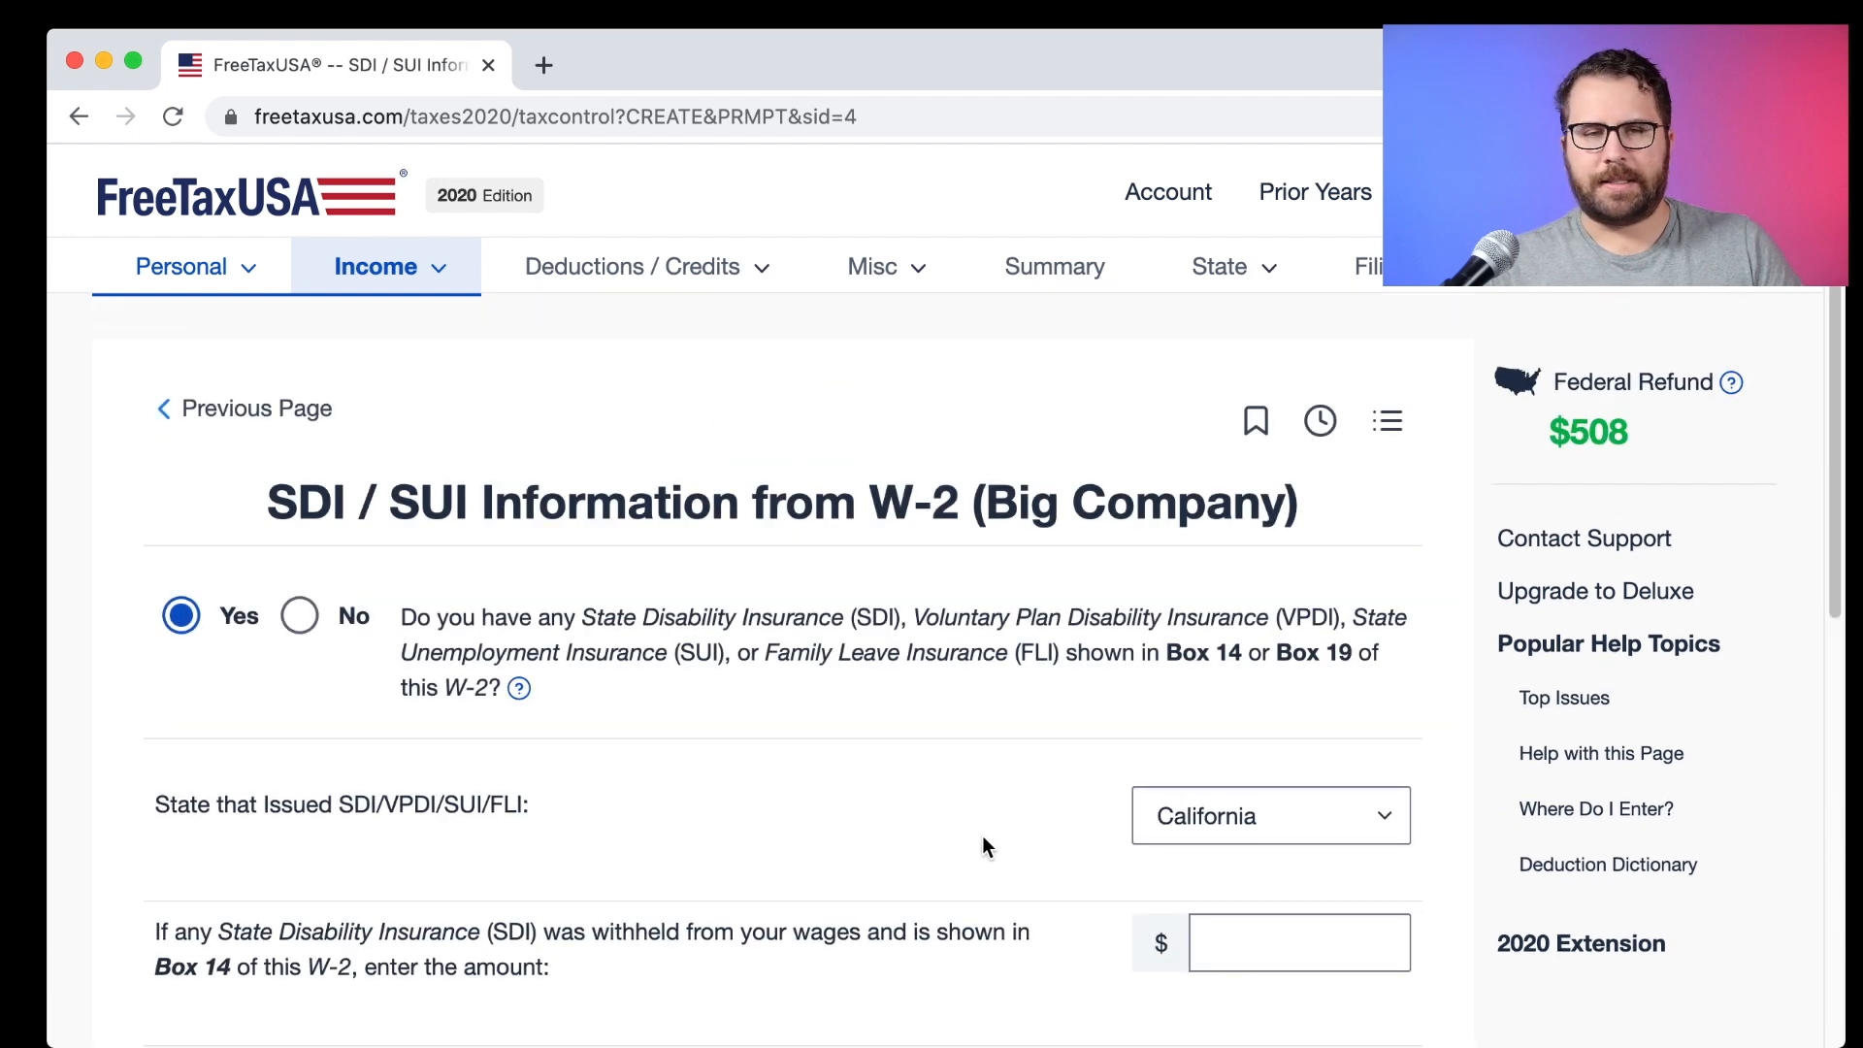
Enter the Box 14 State Disability Insurance amount of 835.81.
{"action": "scroll", "coordinate": [982, 835], "scroll_direction": "down", "scroll_amount": 1}
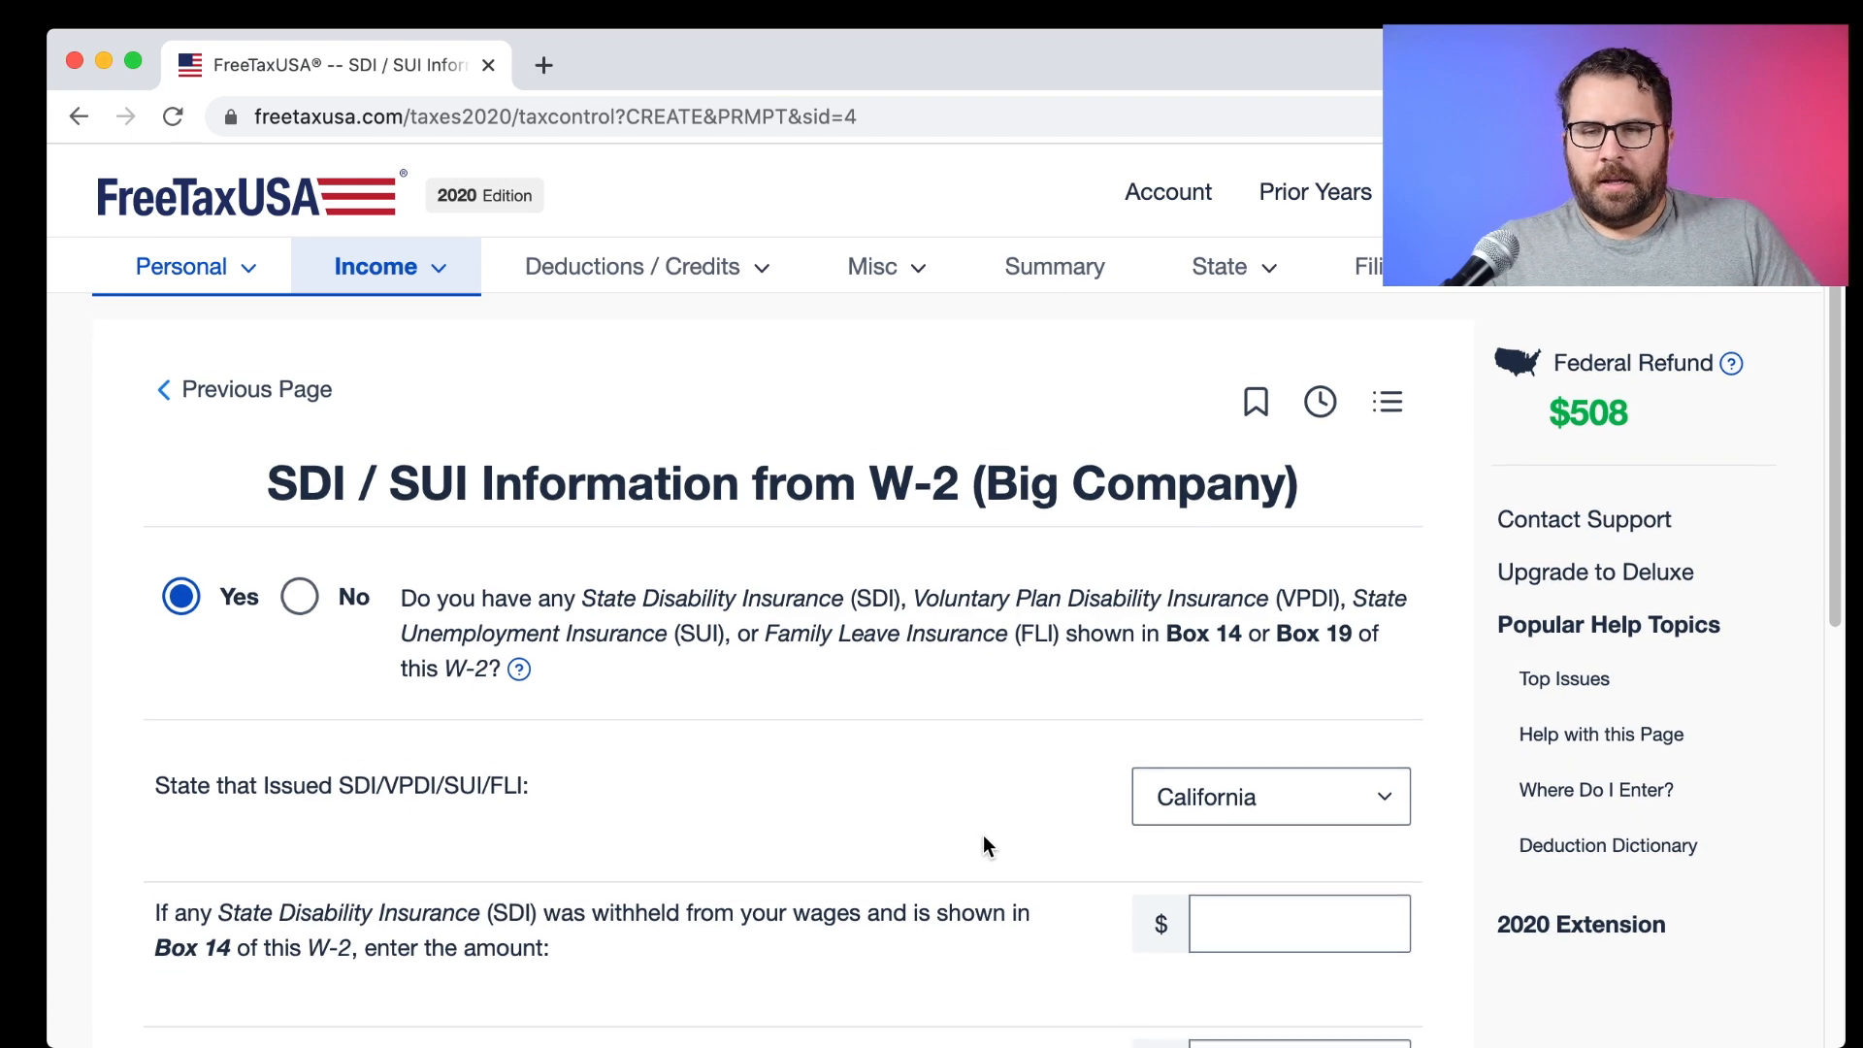
{"action": "scroll", "coordinate": [982, 844], "scroll_direction": "down", "scroll_amount": 1}
{"action": "scroll", "coordinate": [982, 843], "scroll_direction": "down", "scroll_amount": 1}
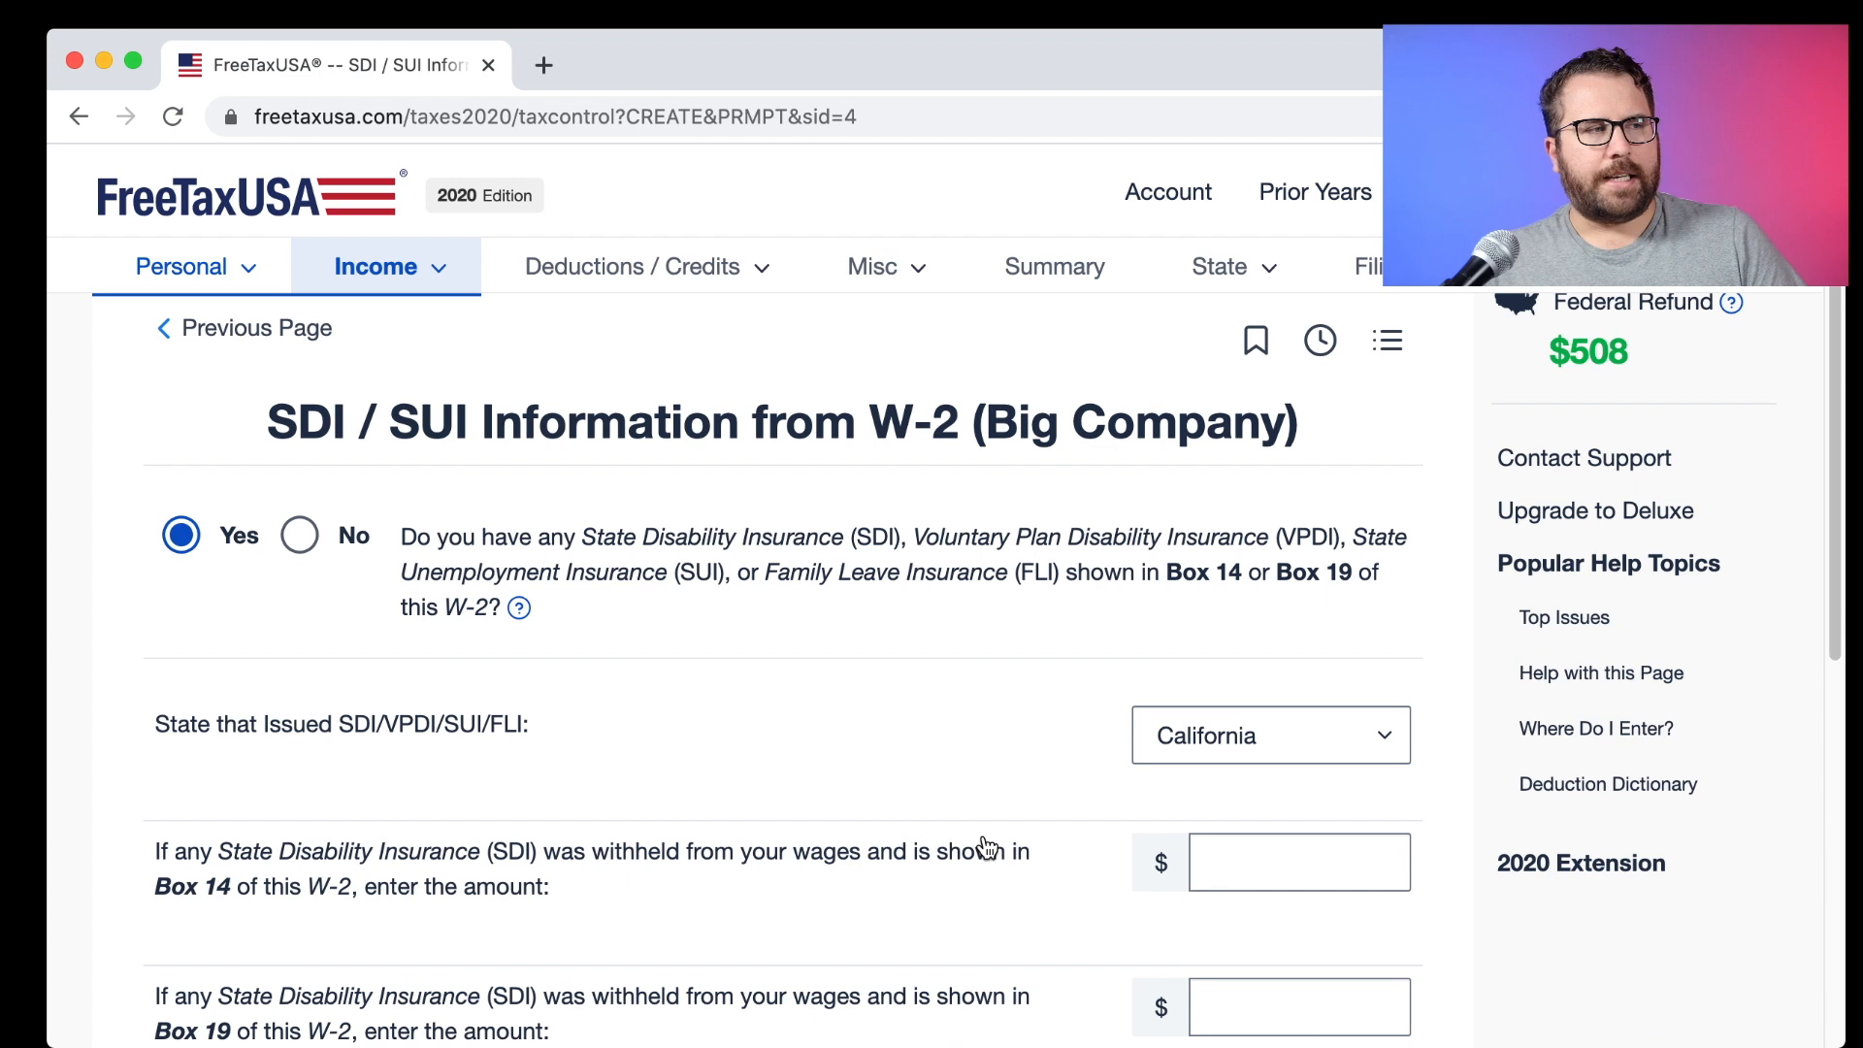
{"action": "scroll", "coordinate": [987, 847], "scroll_direction": "up", "scroll_amount": 1}
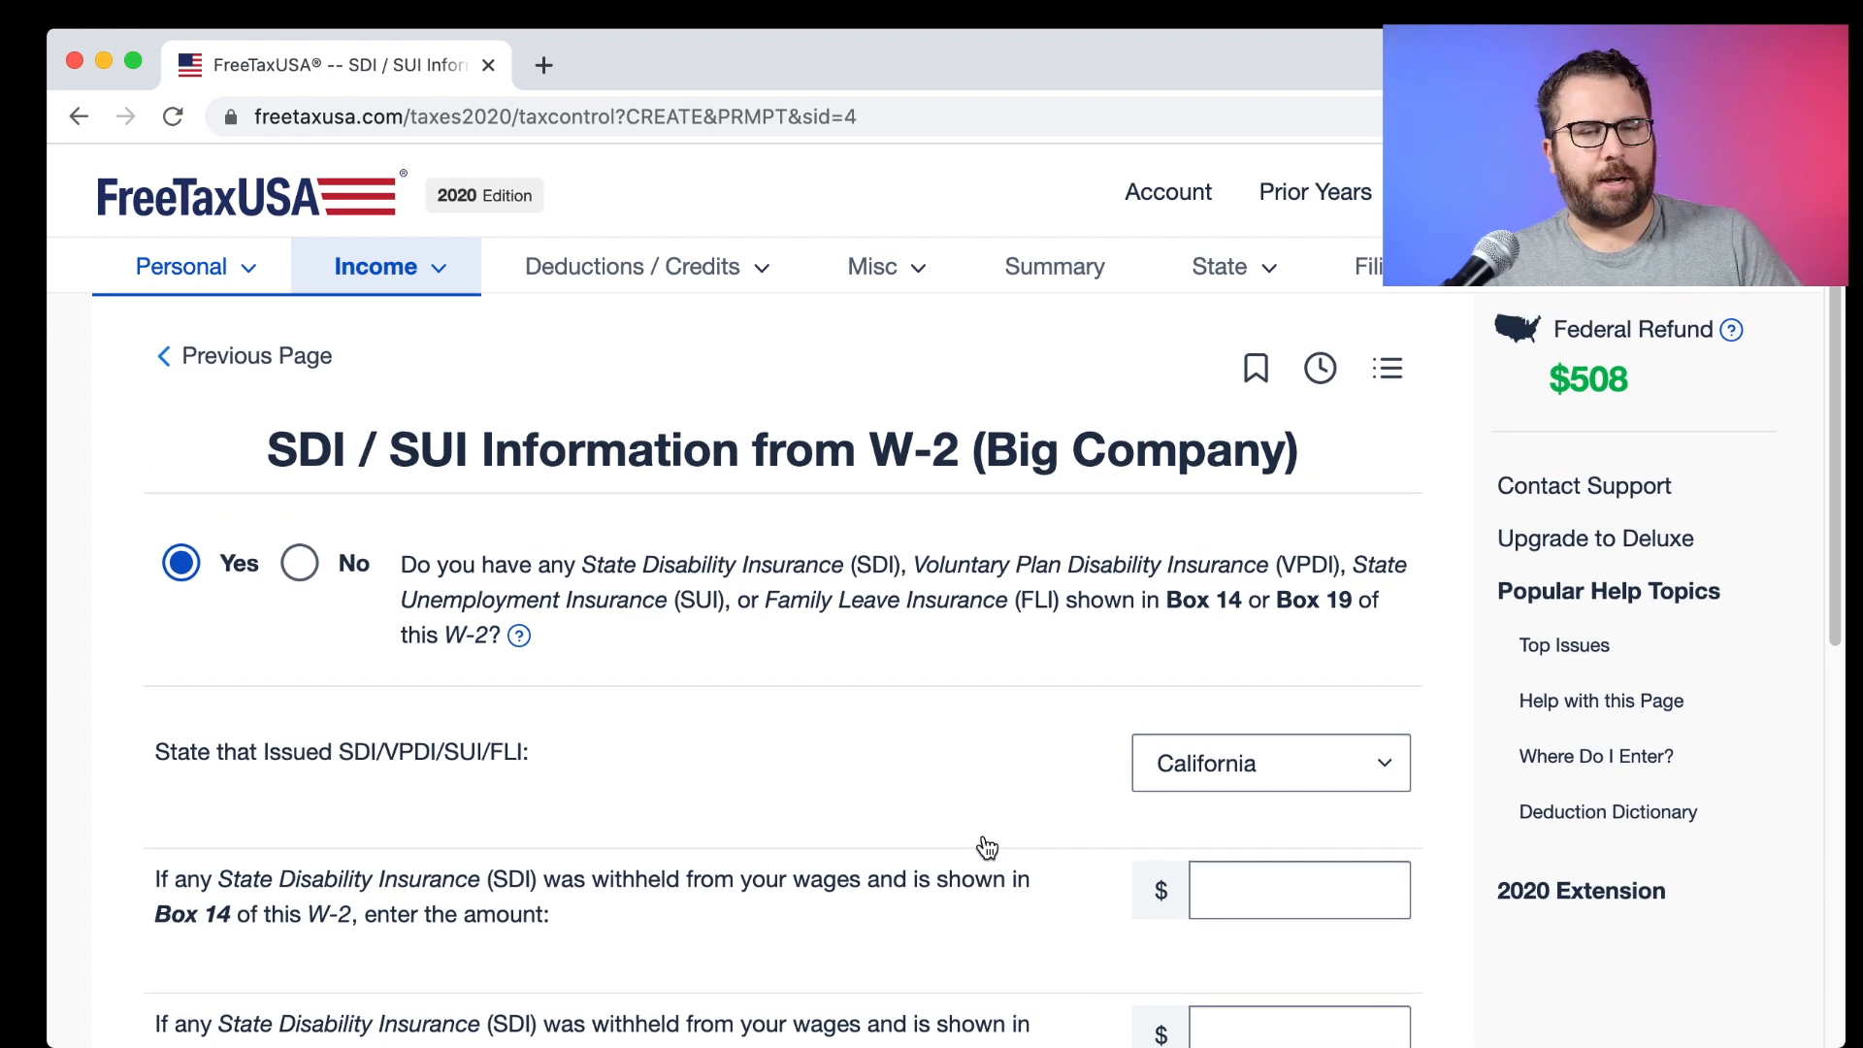
{"action": "scroll", "coordinate": [986, 847], "scroll_direction": "down", "scroll_amount": 1}
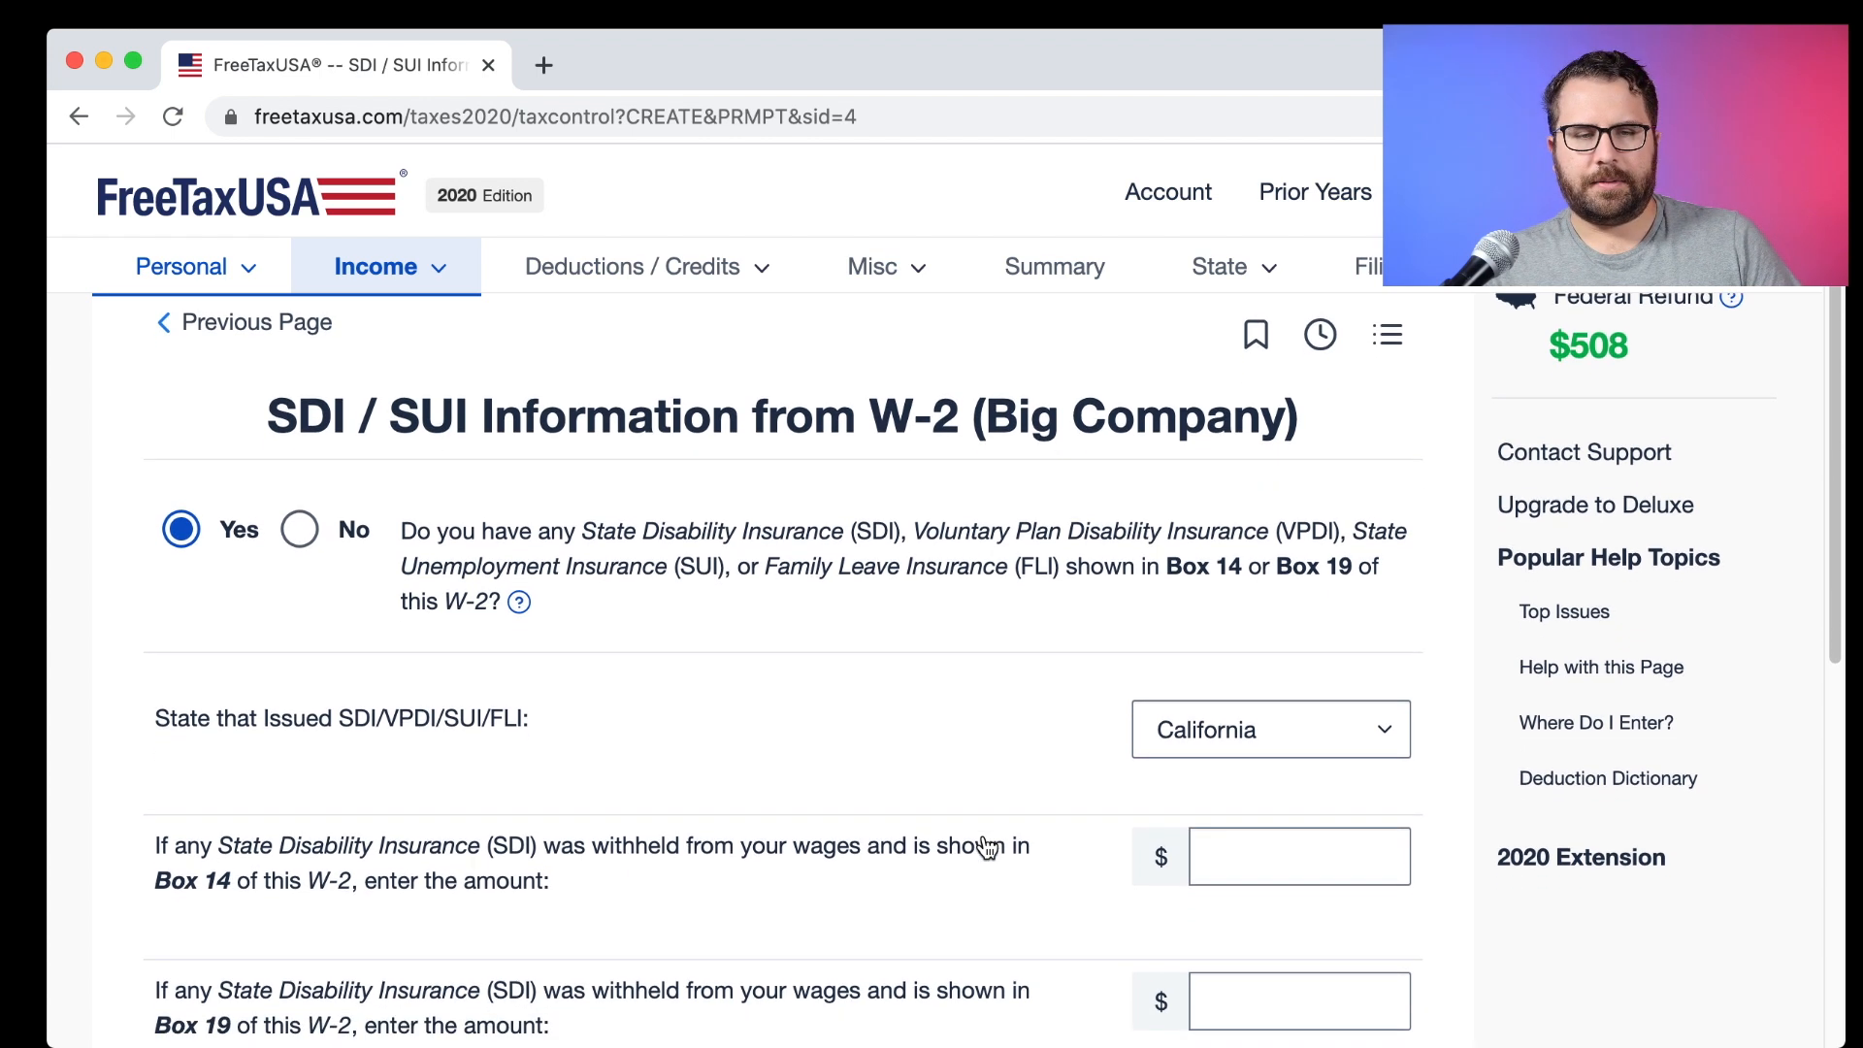
{"action": "scroll", "coordinate": [986, 847], "scroll_direction": "down", "scroll_amount": 4}
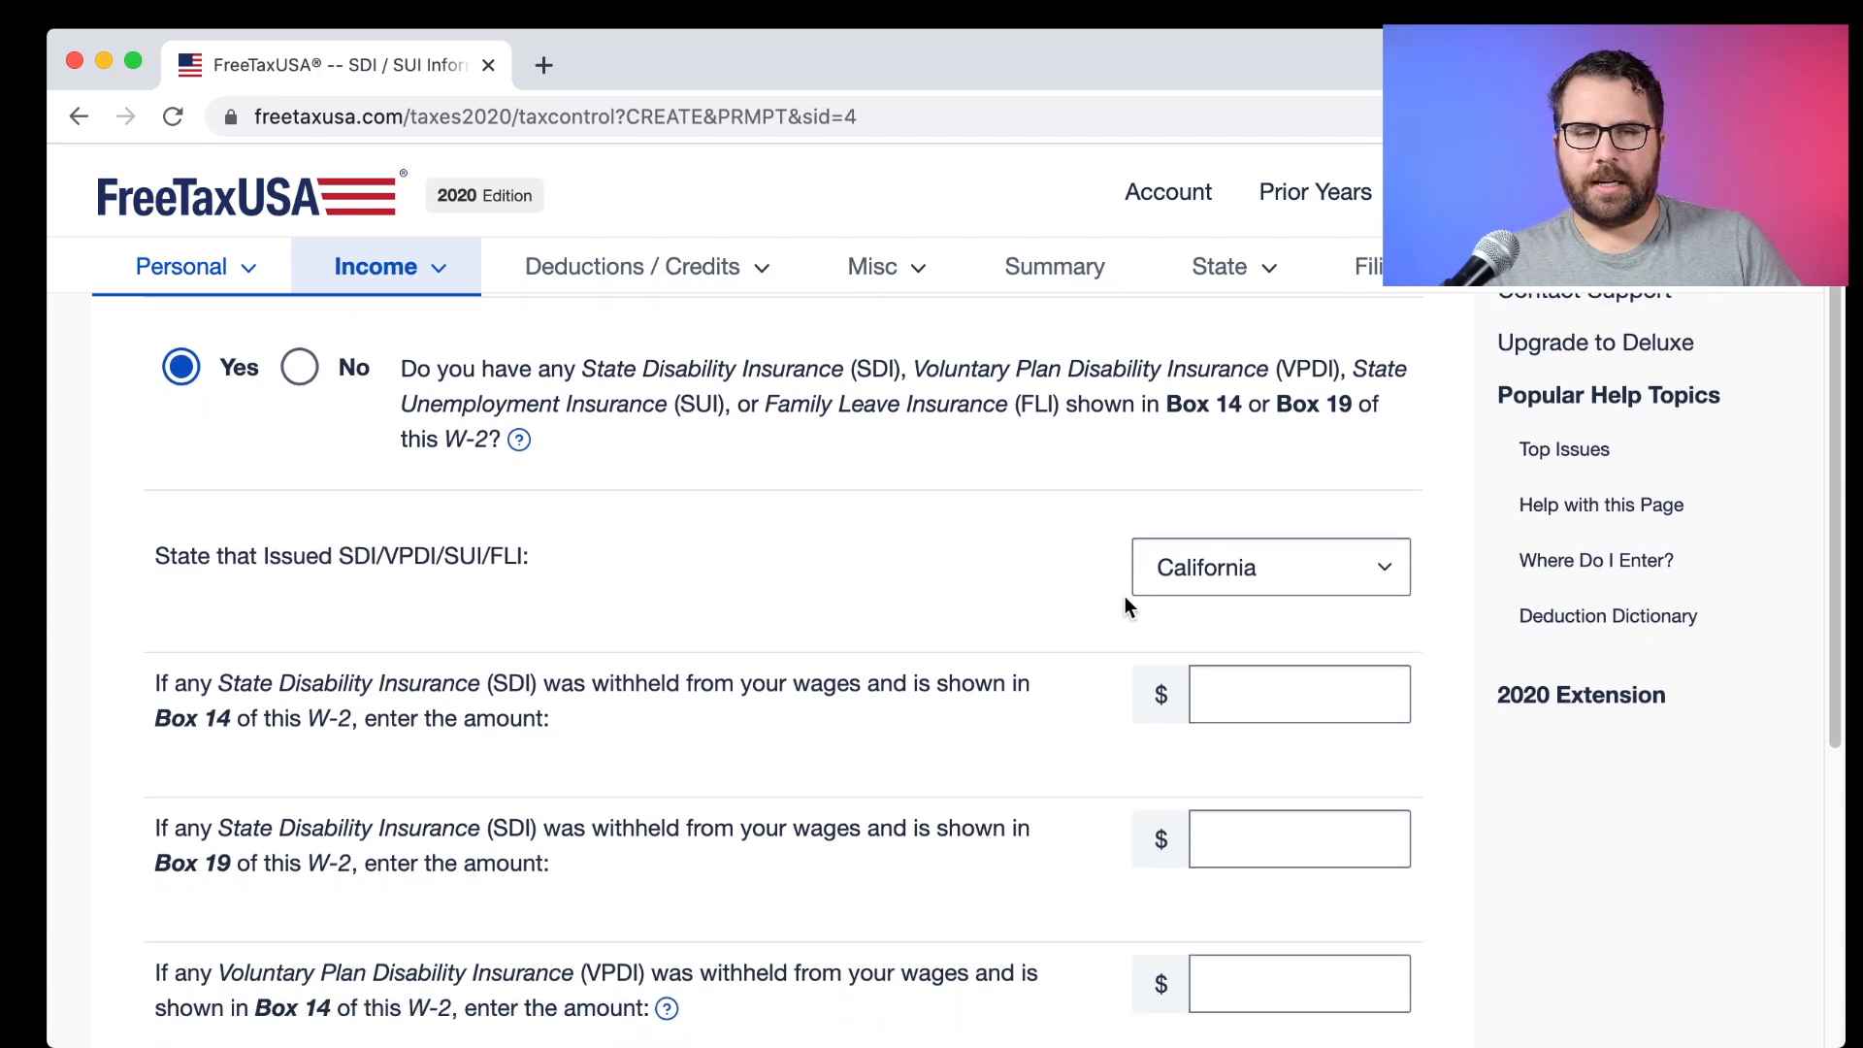
{"action": "scroll", "coordinate": [757, 669], "scroll_direction": "down", "scroll_amount": 5}
{"action": "scroll", "coordinate": [758, 677], "scroll_direction": "down", "scroll_amount": 1}
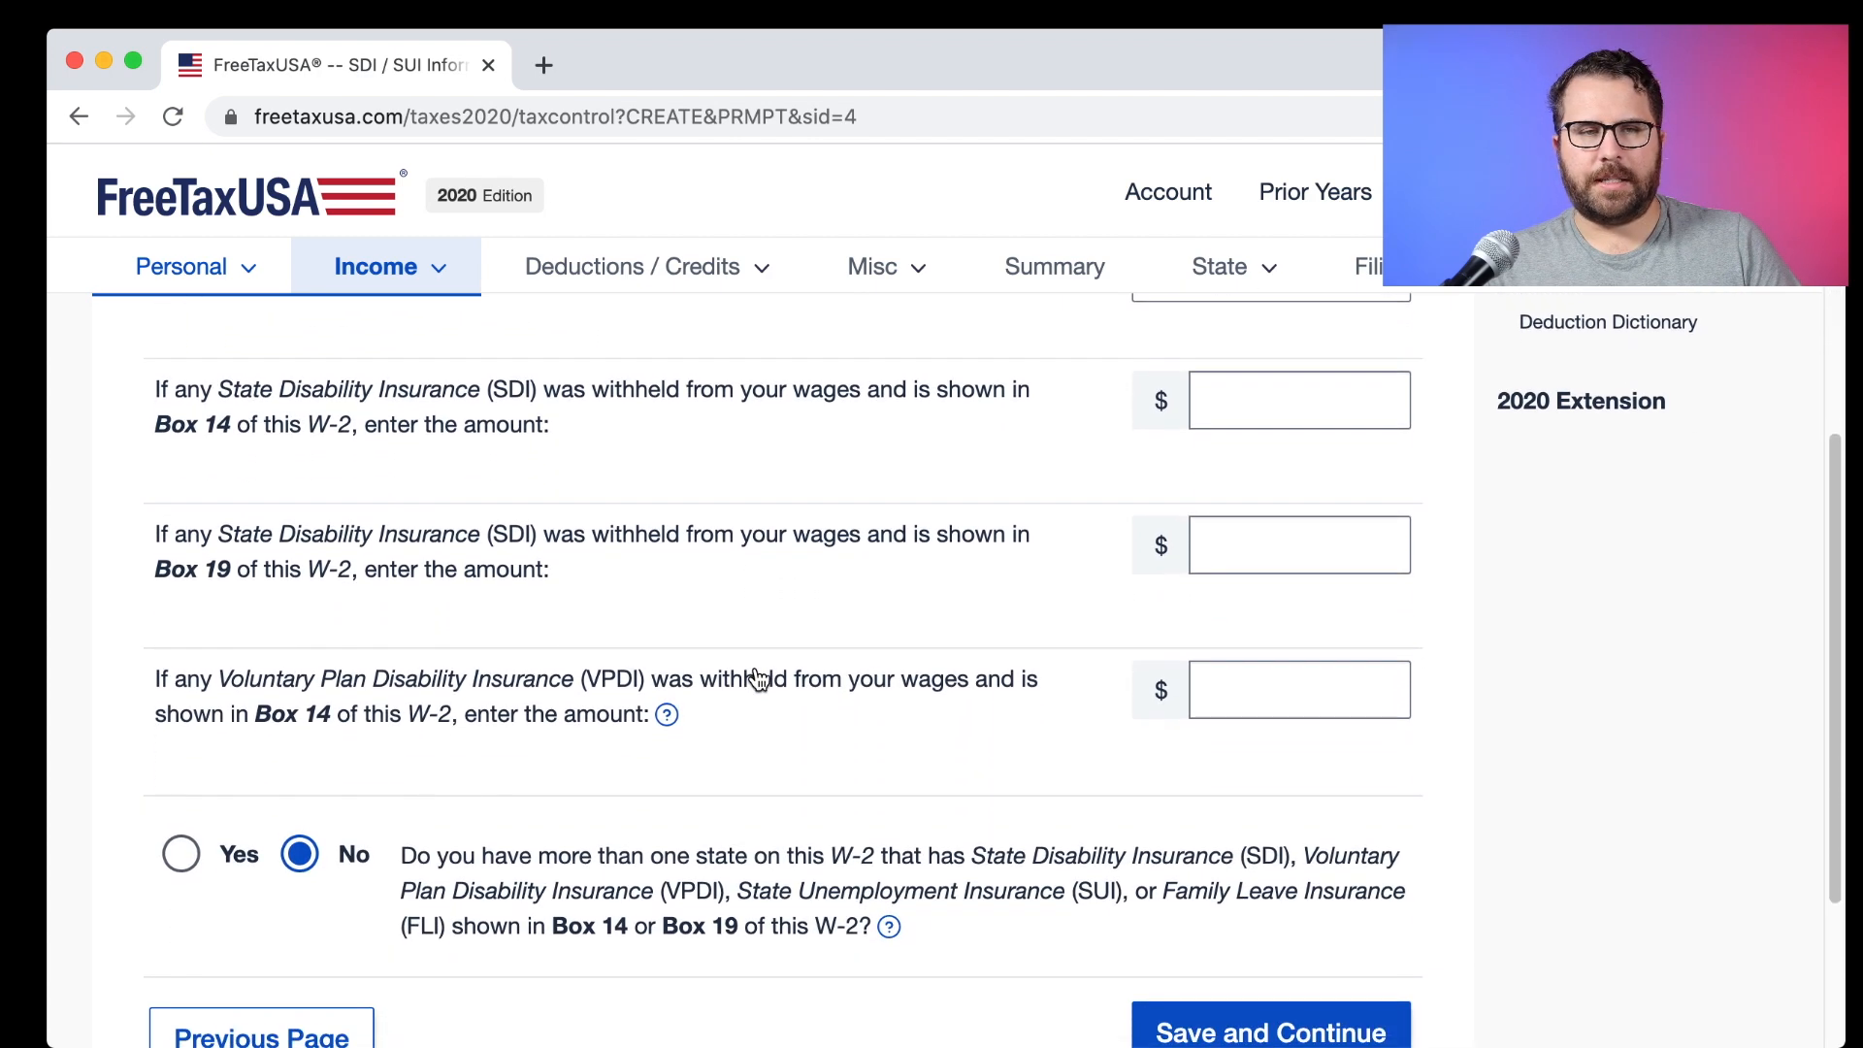
{"action": "left_click", "coordinate": [1341, 397]}
{"action": "type", "text": "8345"}
{"action": "key", "text": "BackSpace"}
{"action": "key", "text": "BackSpace"}
{"action": "type", "text": "5.81"}
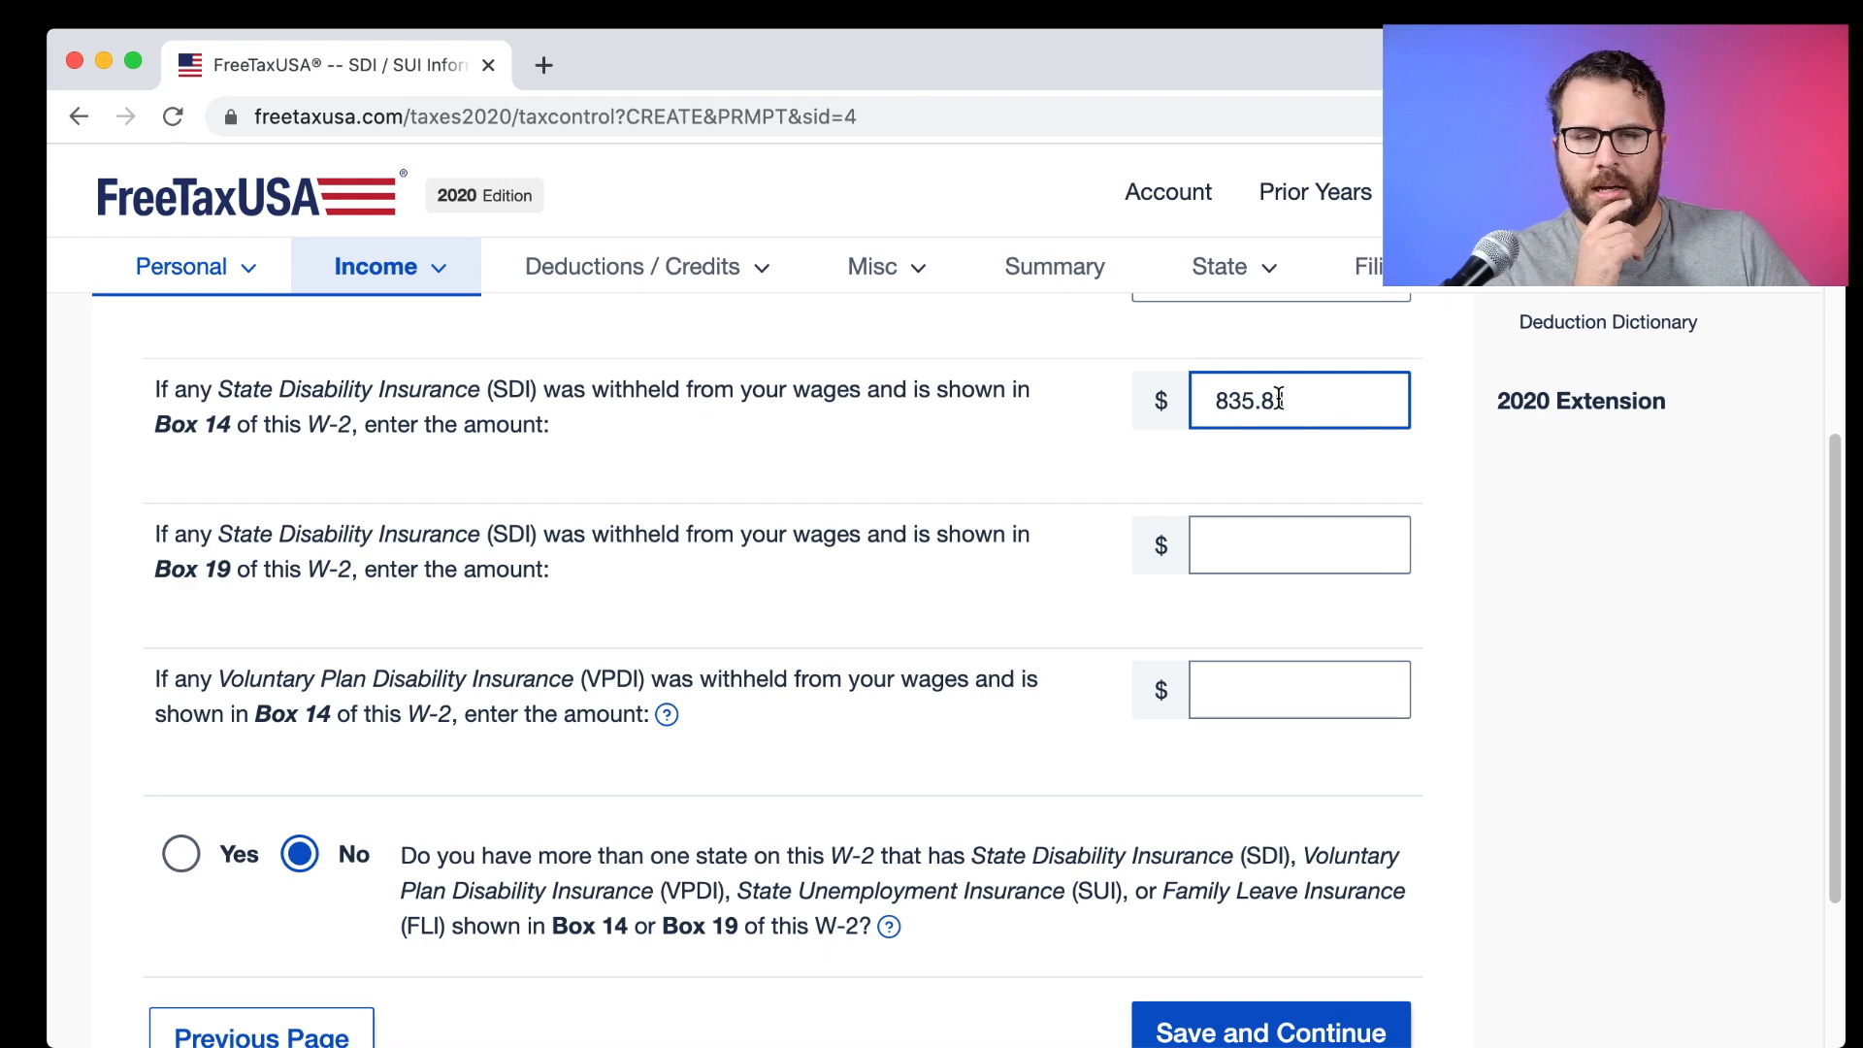
Verify the CASDI 835.81 figure on the W-2 PDF and save the SDI information.
{"action": "key", "text": "super+Tab"}
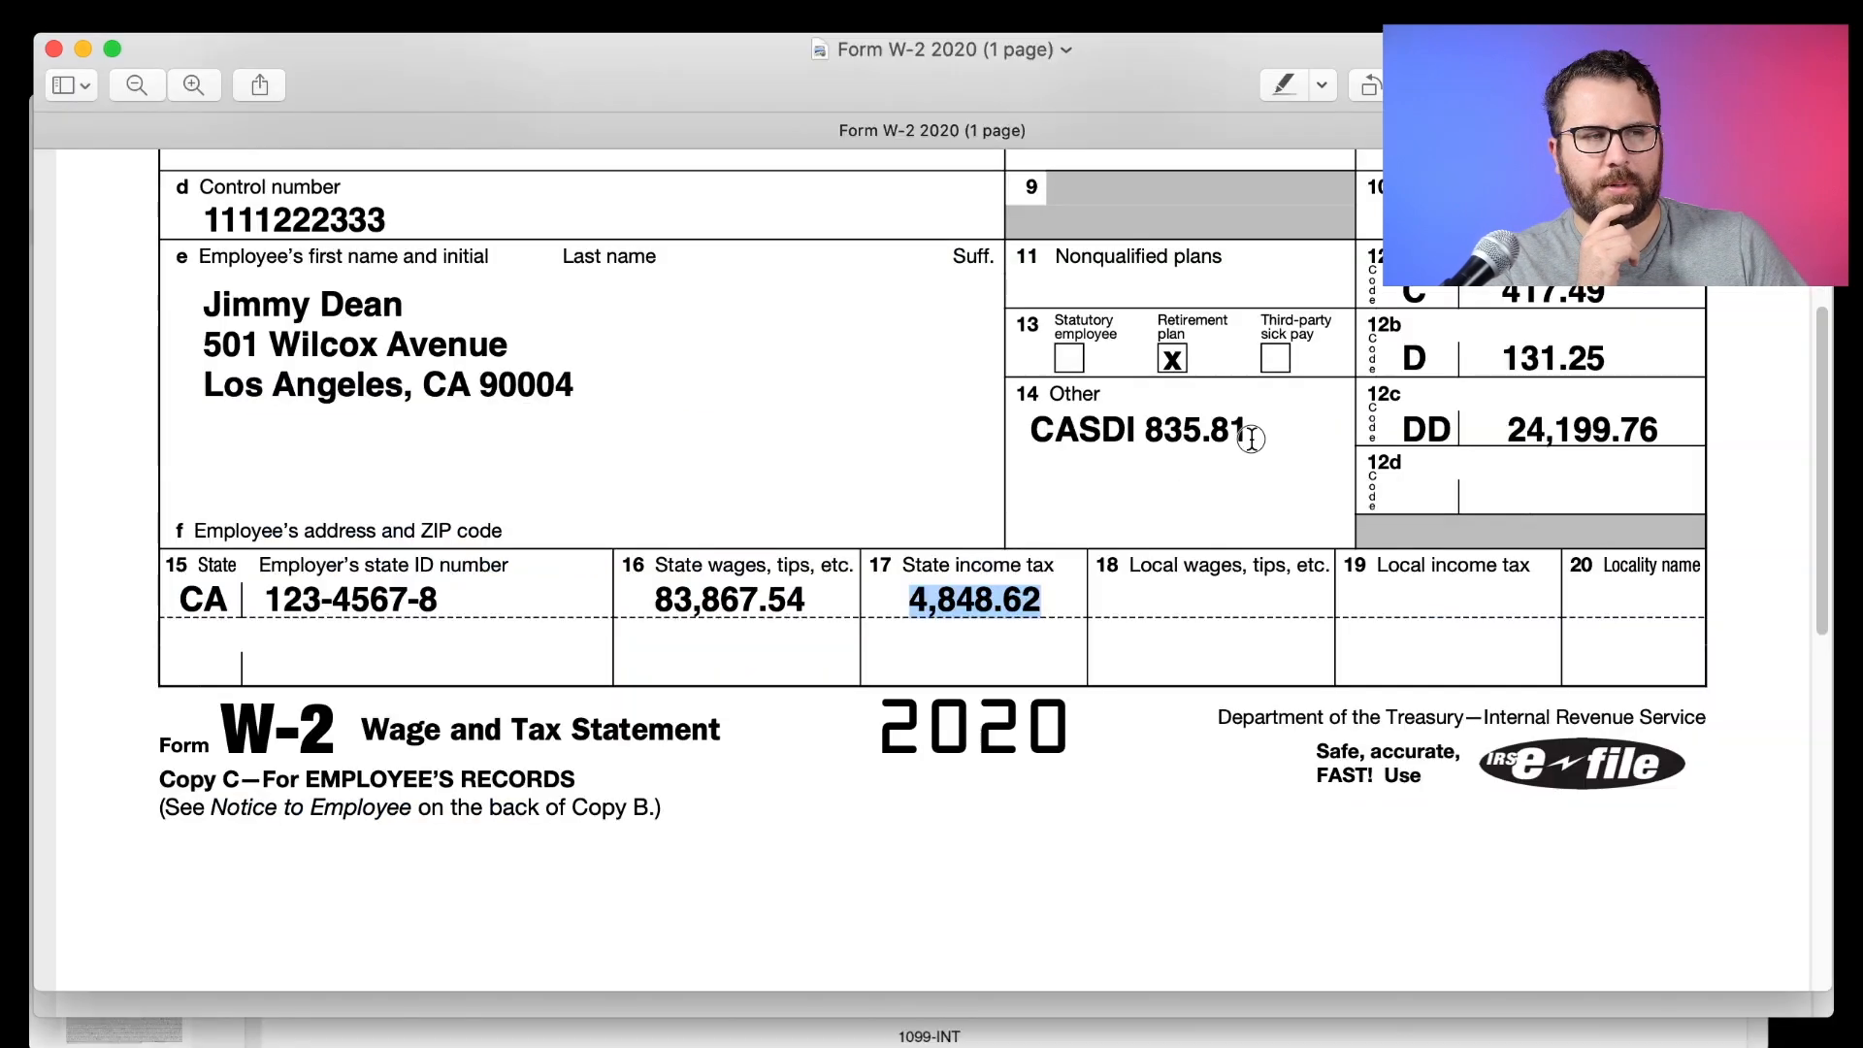
{"action": "left_click_drag", "start_coordinate": [1252, 431], "coordinate": [1031, 438]}
{"action": "key", "text": "super+Tab"}
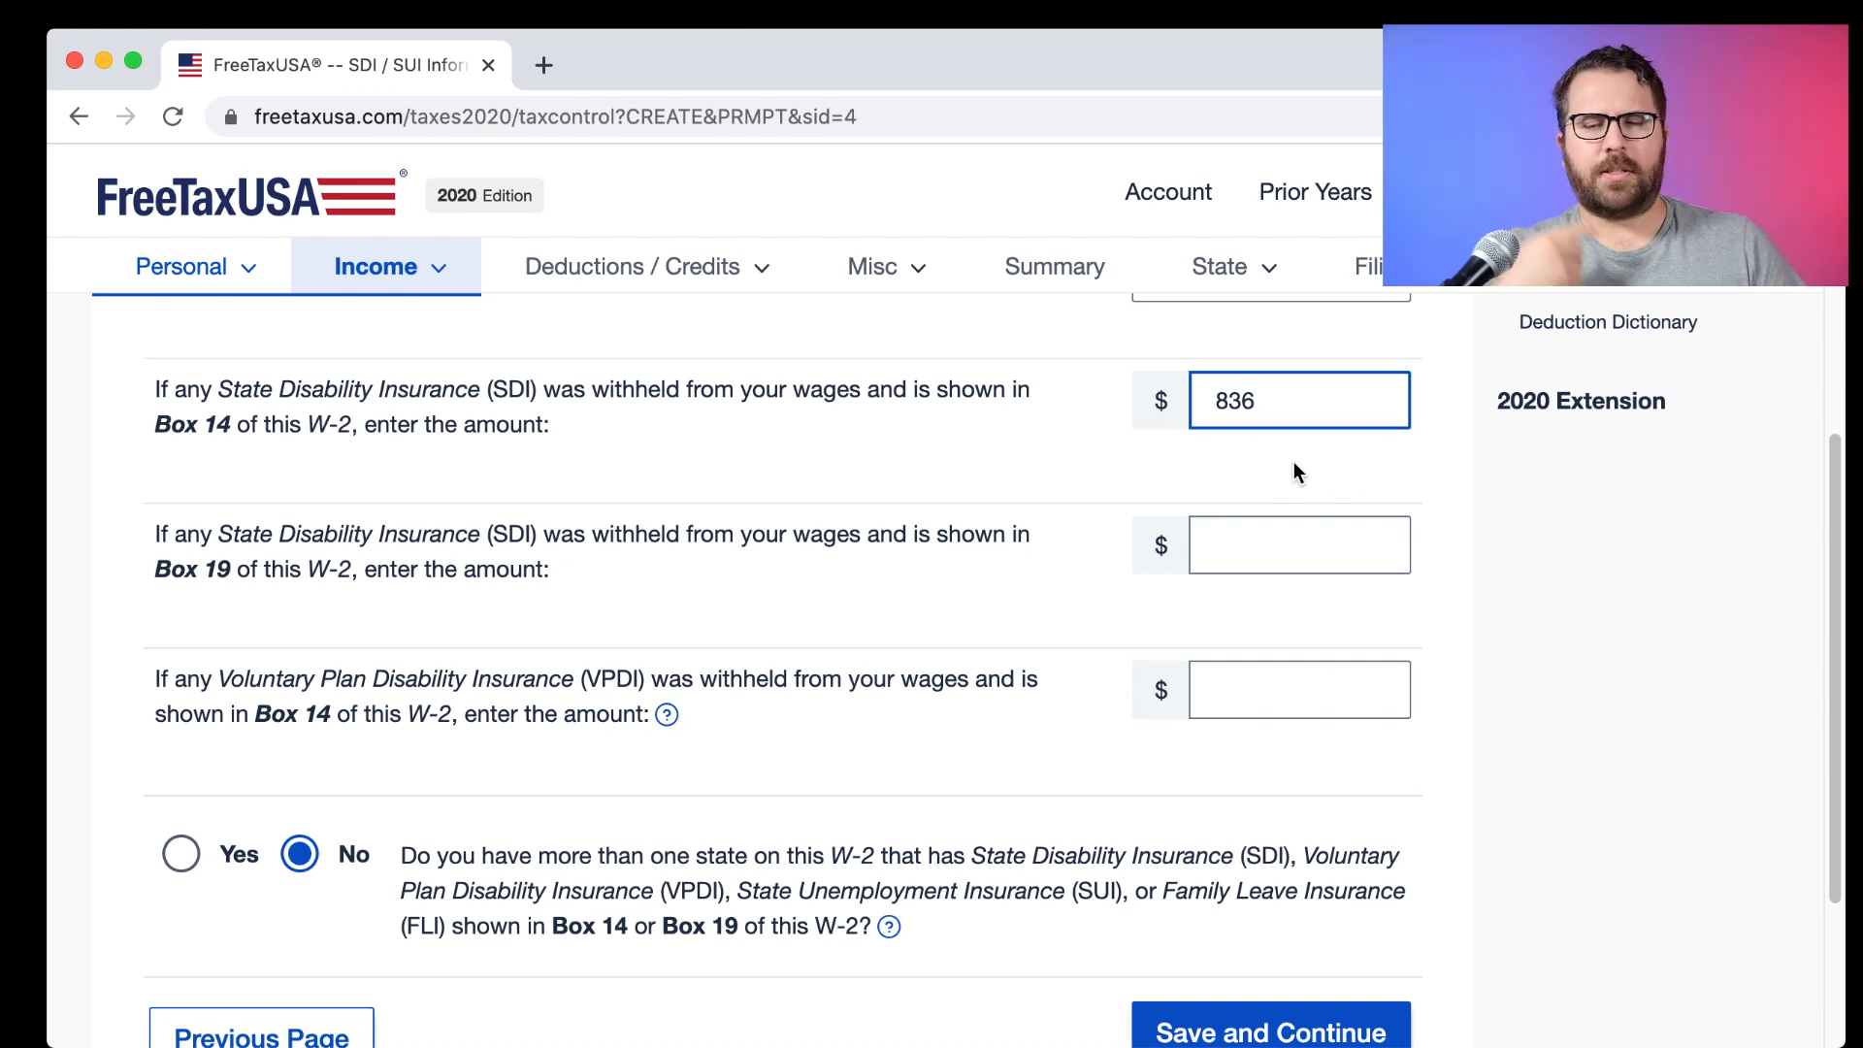
{"action": "scroll", "coordinate": [1267, 476], "scroll_direction": "down", "scroll_amount": 1}
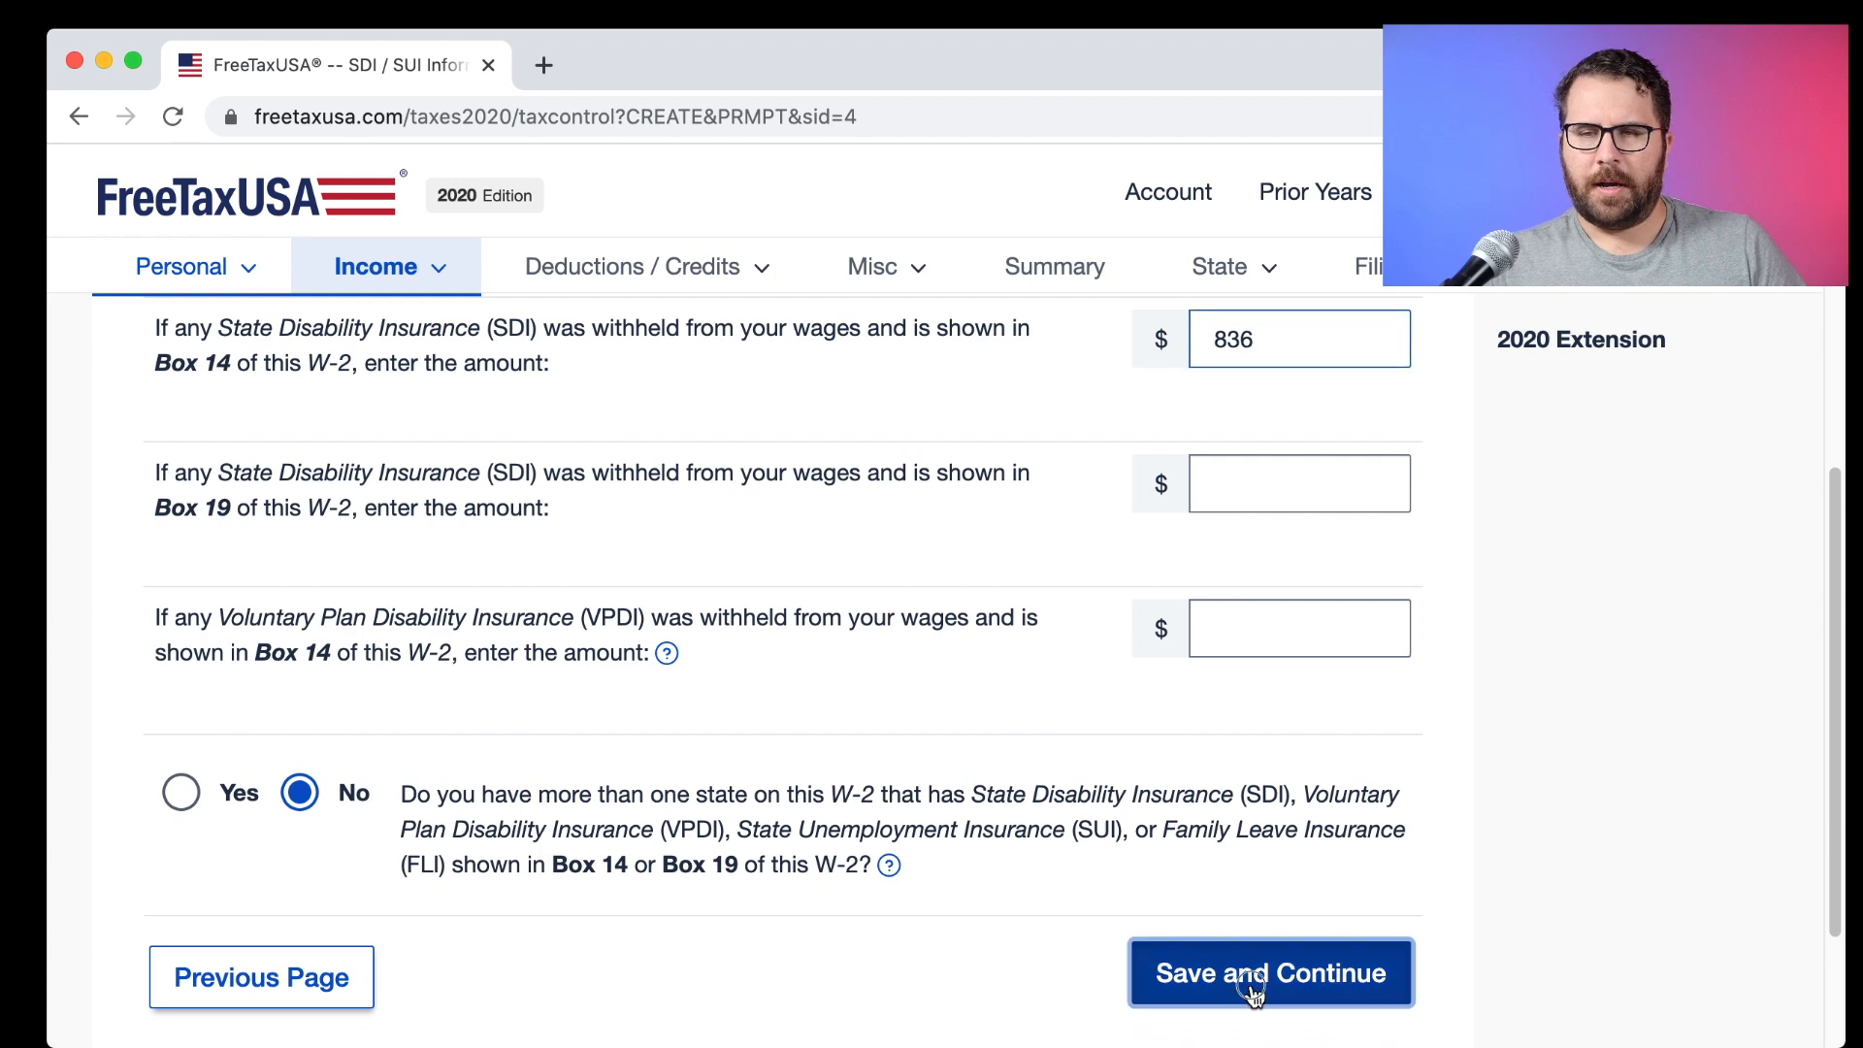
{"action": "left_click", "coordinate": [1260, 985]}
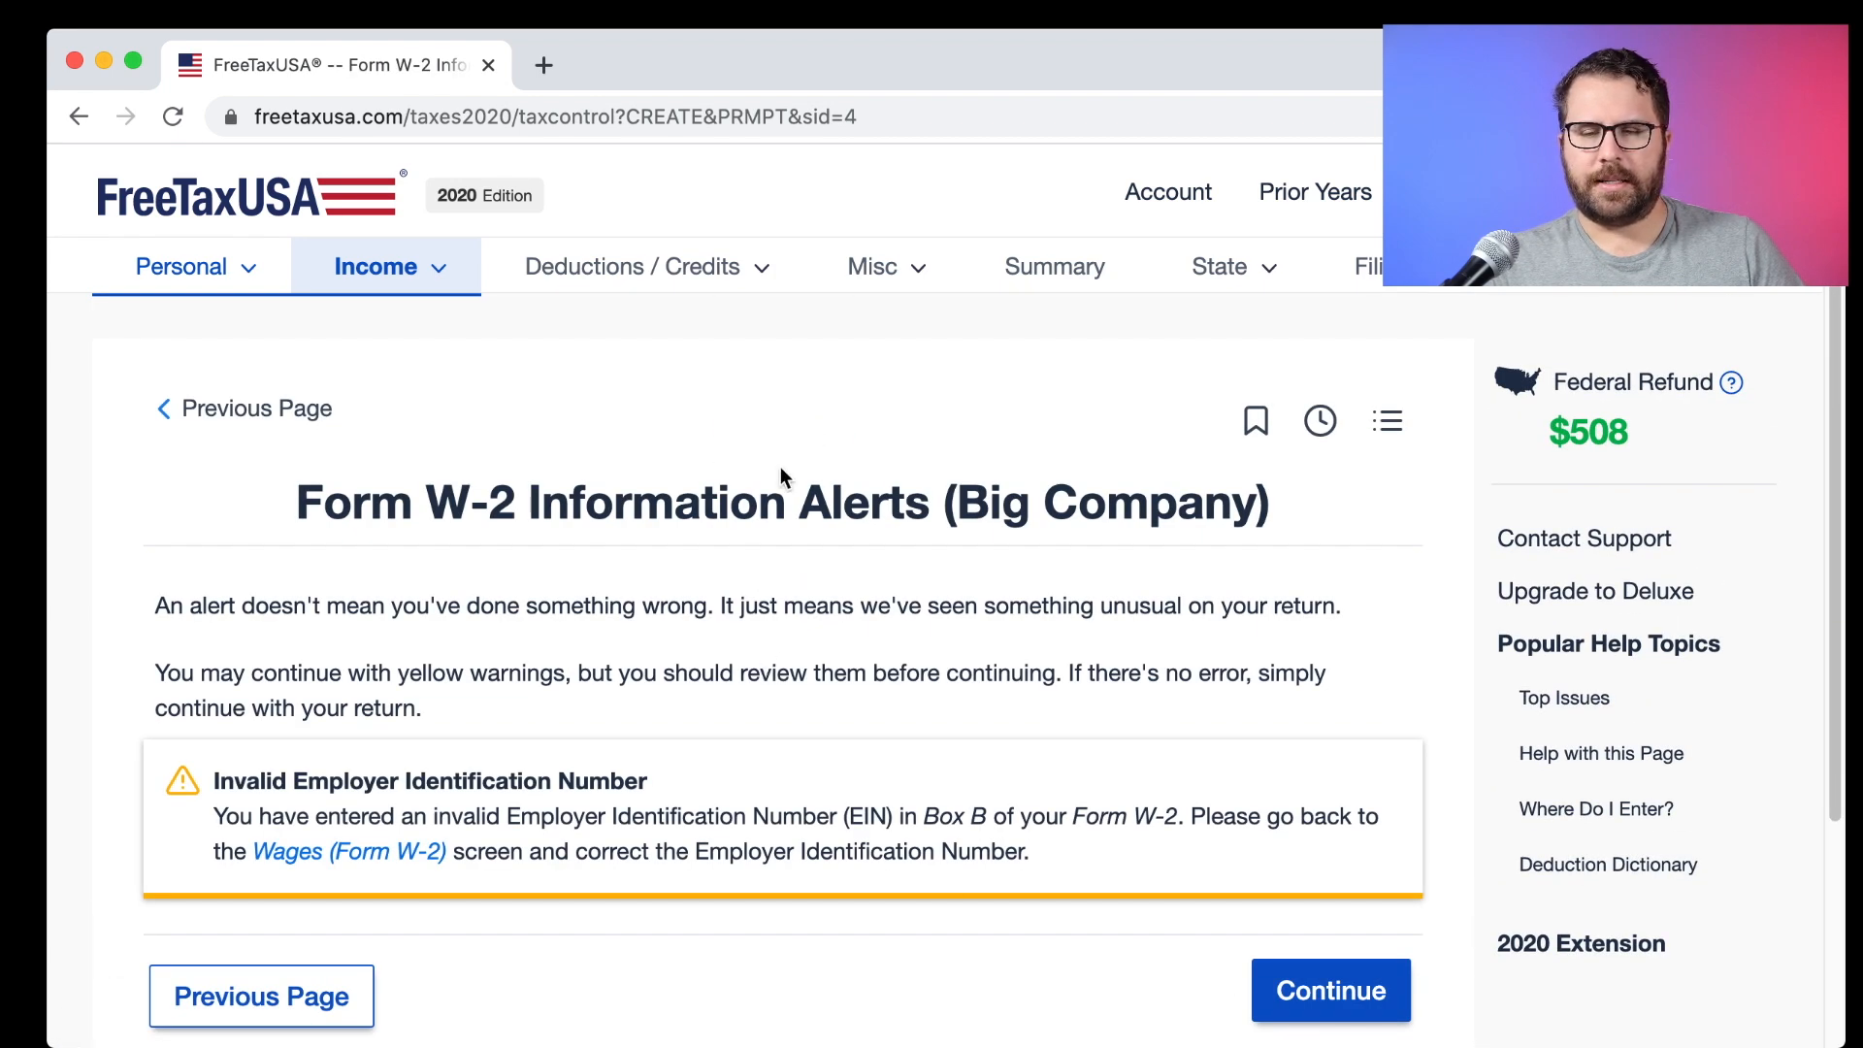
Continue past the invalid EIN alert and open Big Company's W-2 for editing.
{"action": "scroll", "coordinate": [780, 476], "scroll_direction": "down", "scroll_amount": 3}
{"action": "scroll", "coordinate": [599, 653], "scroll_direction": "down", "scroll_amount": 3}
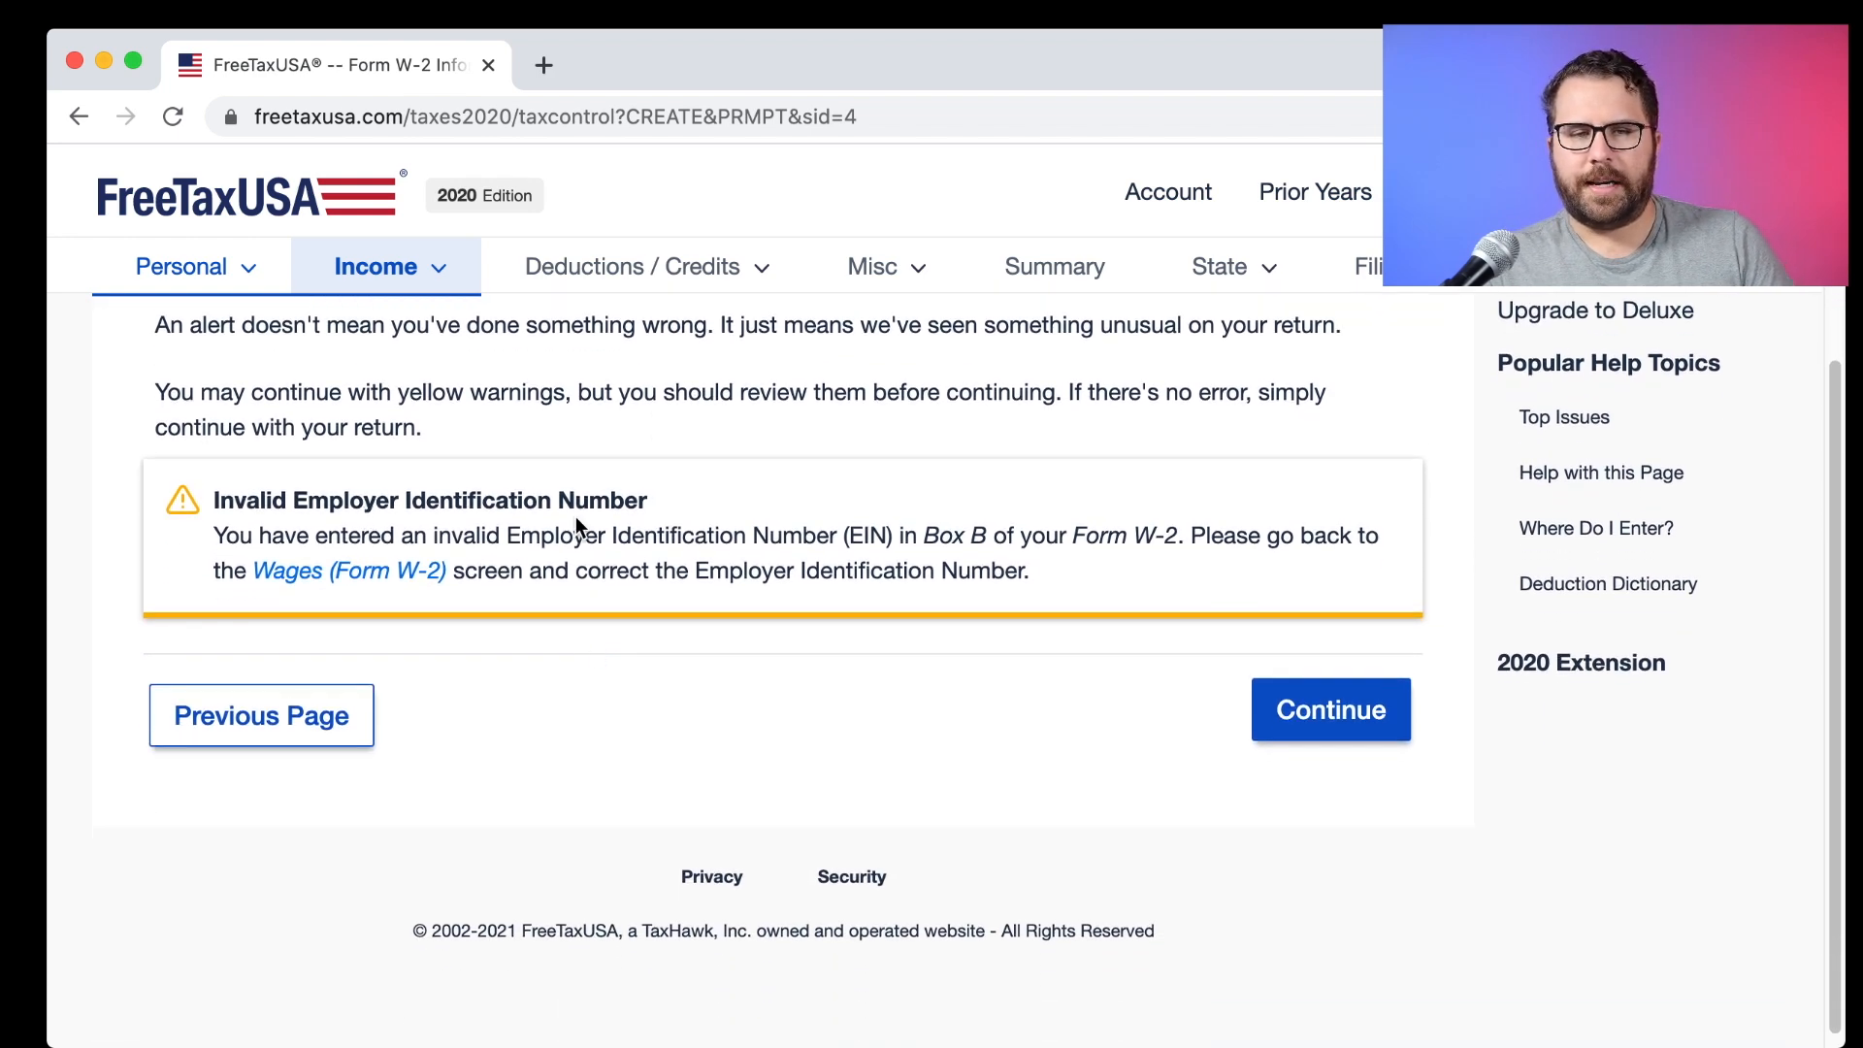
{"action": "left_click_drag", "start_coordinate": [700, 499], "coordinate": [267, 492]}
{"action": "left_click", "coordinate": [1303, 706]}
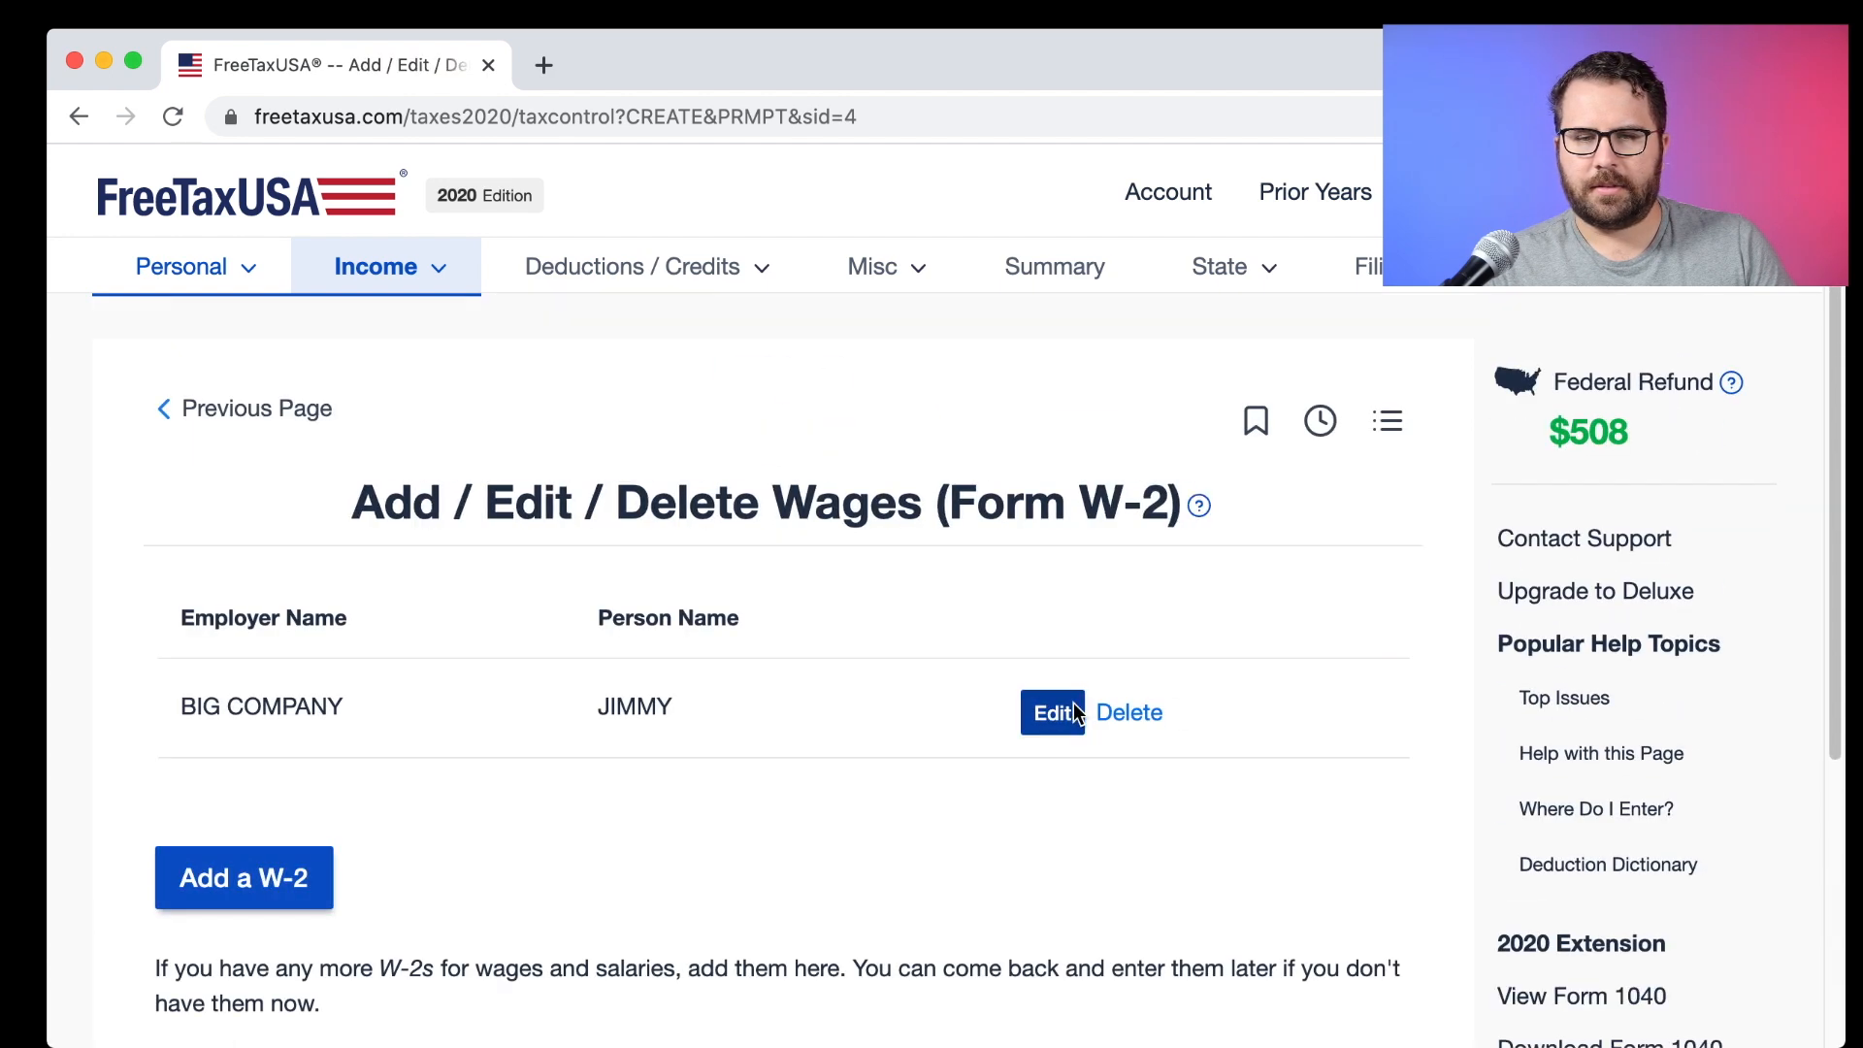
{"action": "left_click", "coordinate": [1046, 713]}
Replace the placeholder Box b EIN with the employer's correct EIN and save the W-2.
{"action": "scroll", "coordinate": [543, 684], "scroll_direction": "down", "scroll_amount": 3}
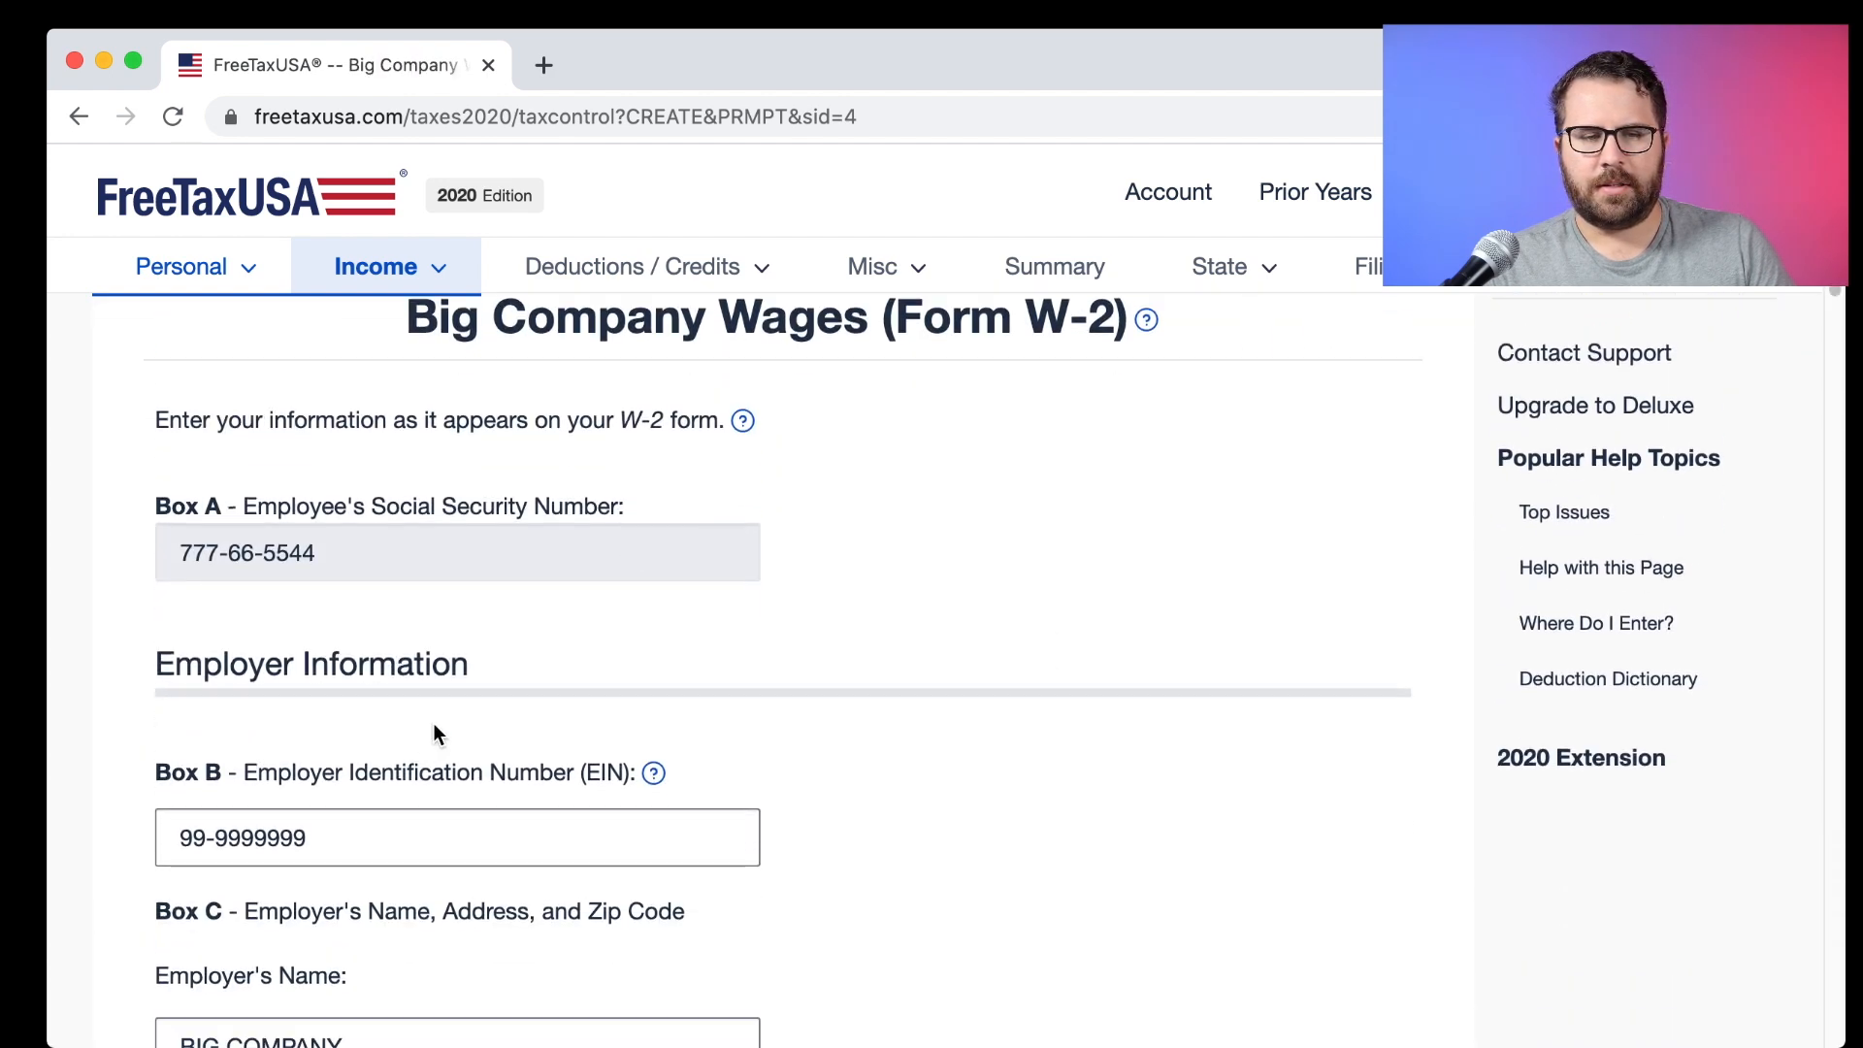
{"action": "left_click_drag", "start_coordinate": [308, 840], "coordinate": [162, 836]}
{"action": "scroll", "coordinate": [175, 829], "scroll_direction": "down", "scroll_amount": 1}
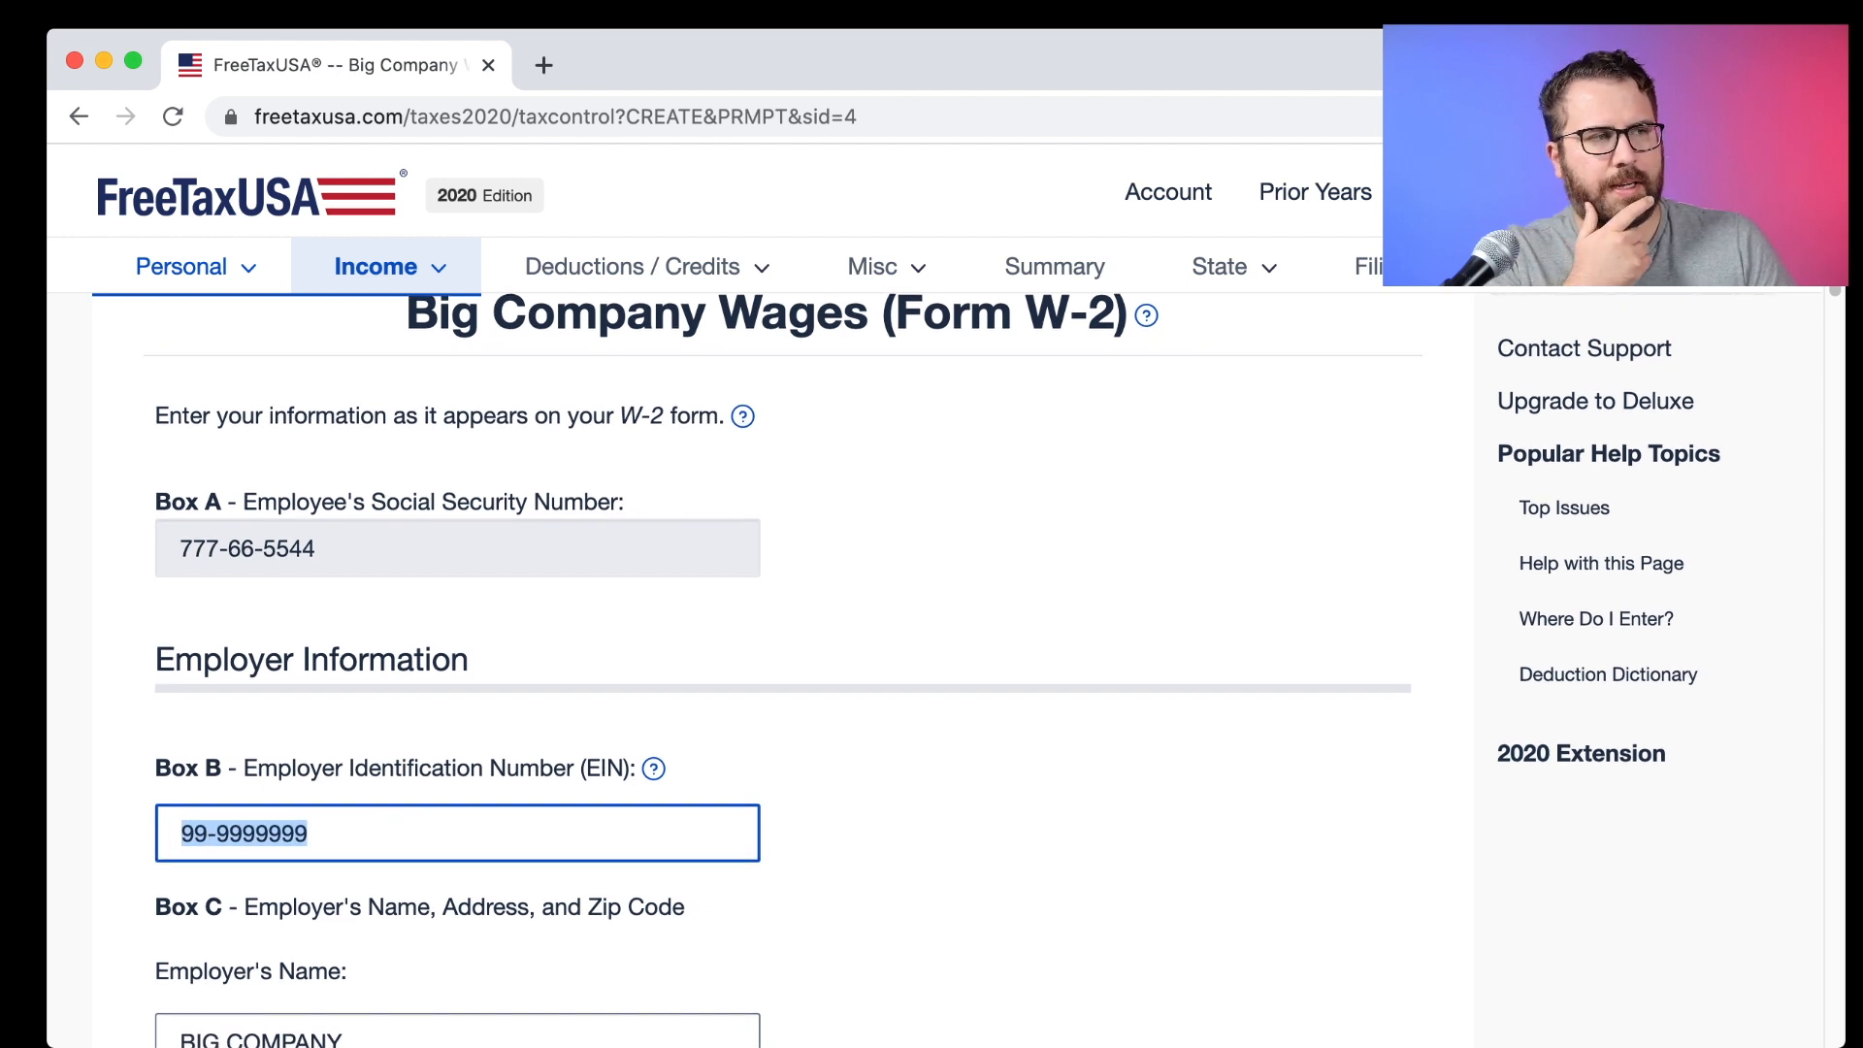
{"action": "left_click", "coordinate": [351, 826]}
{"action": "left_click_drag", "start_coordinate": [377, 832], "coordinate": [133, 829]}
{"action": "scroll", "coordinate": [131, 834], "scroll_direction": "down", "scroll_amount": 1}
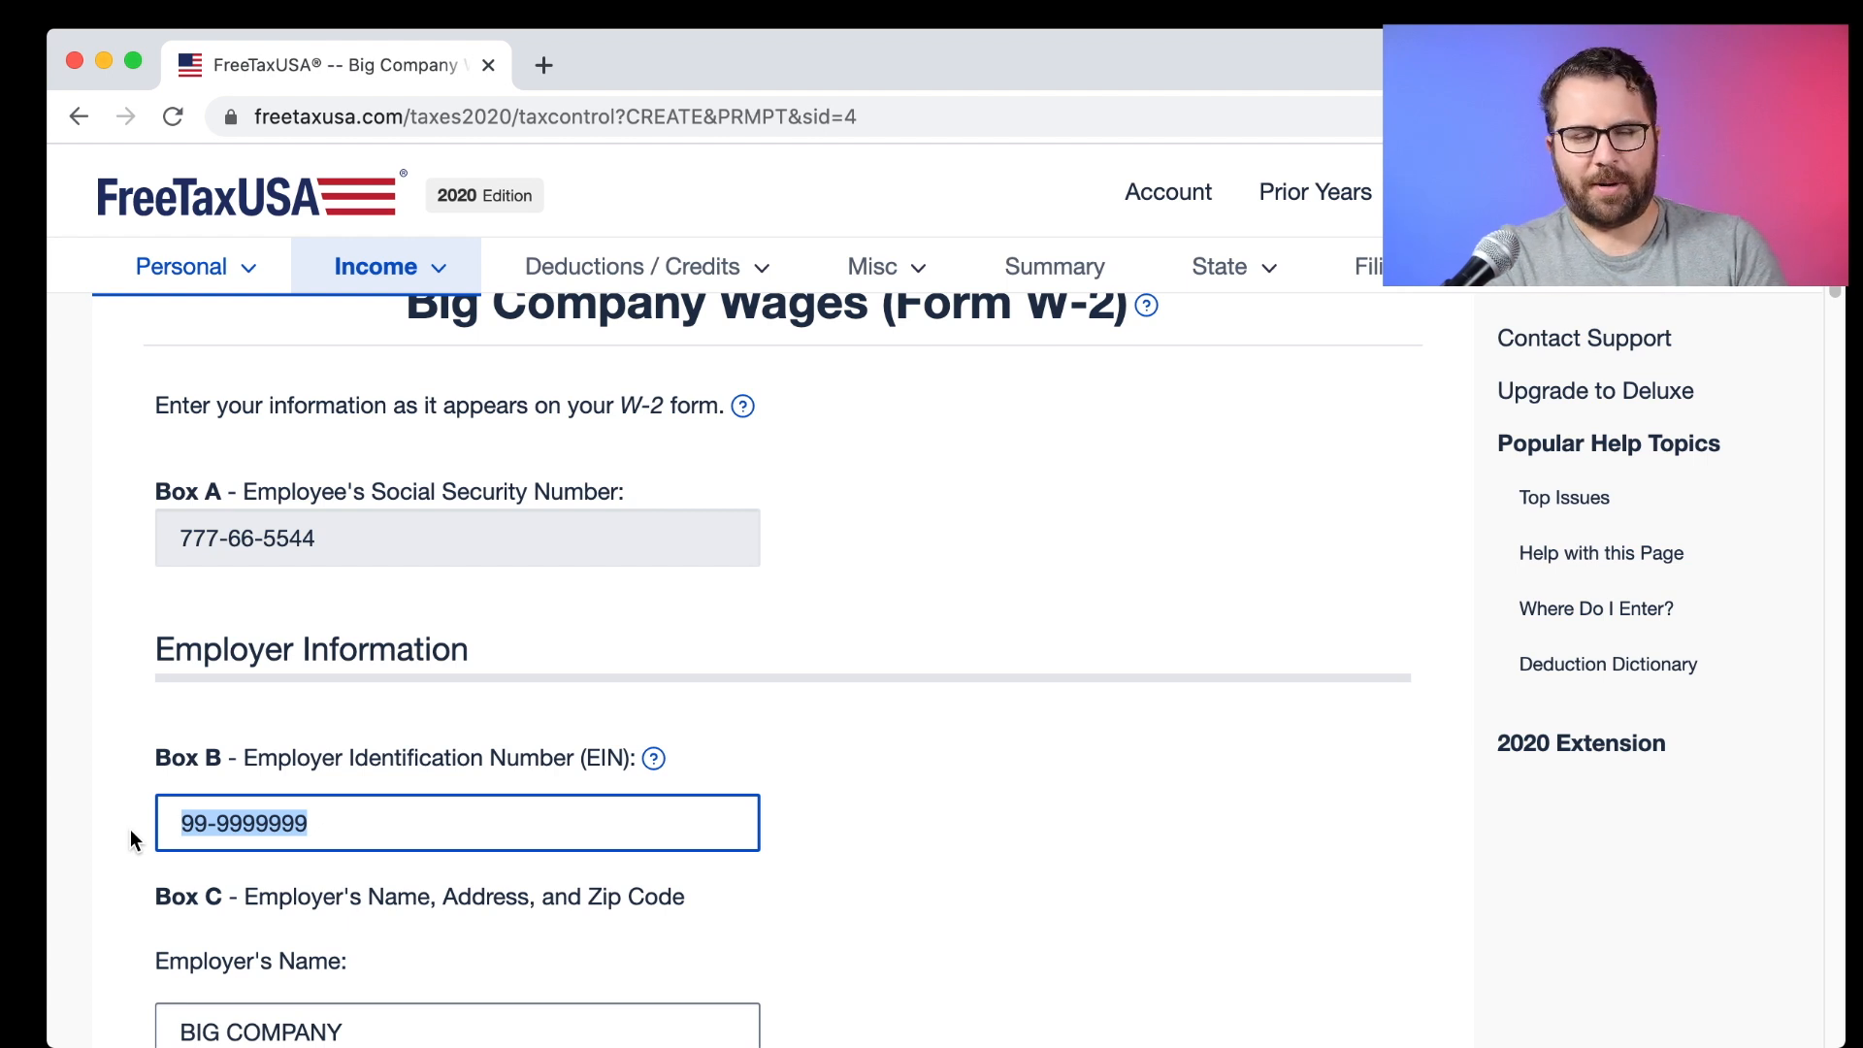
{"action": "type", "text": "73-"}
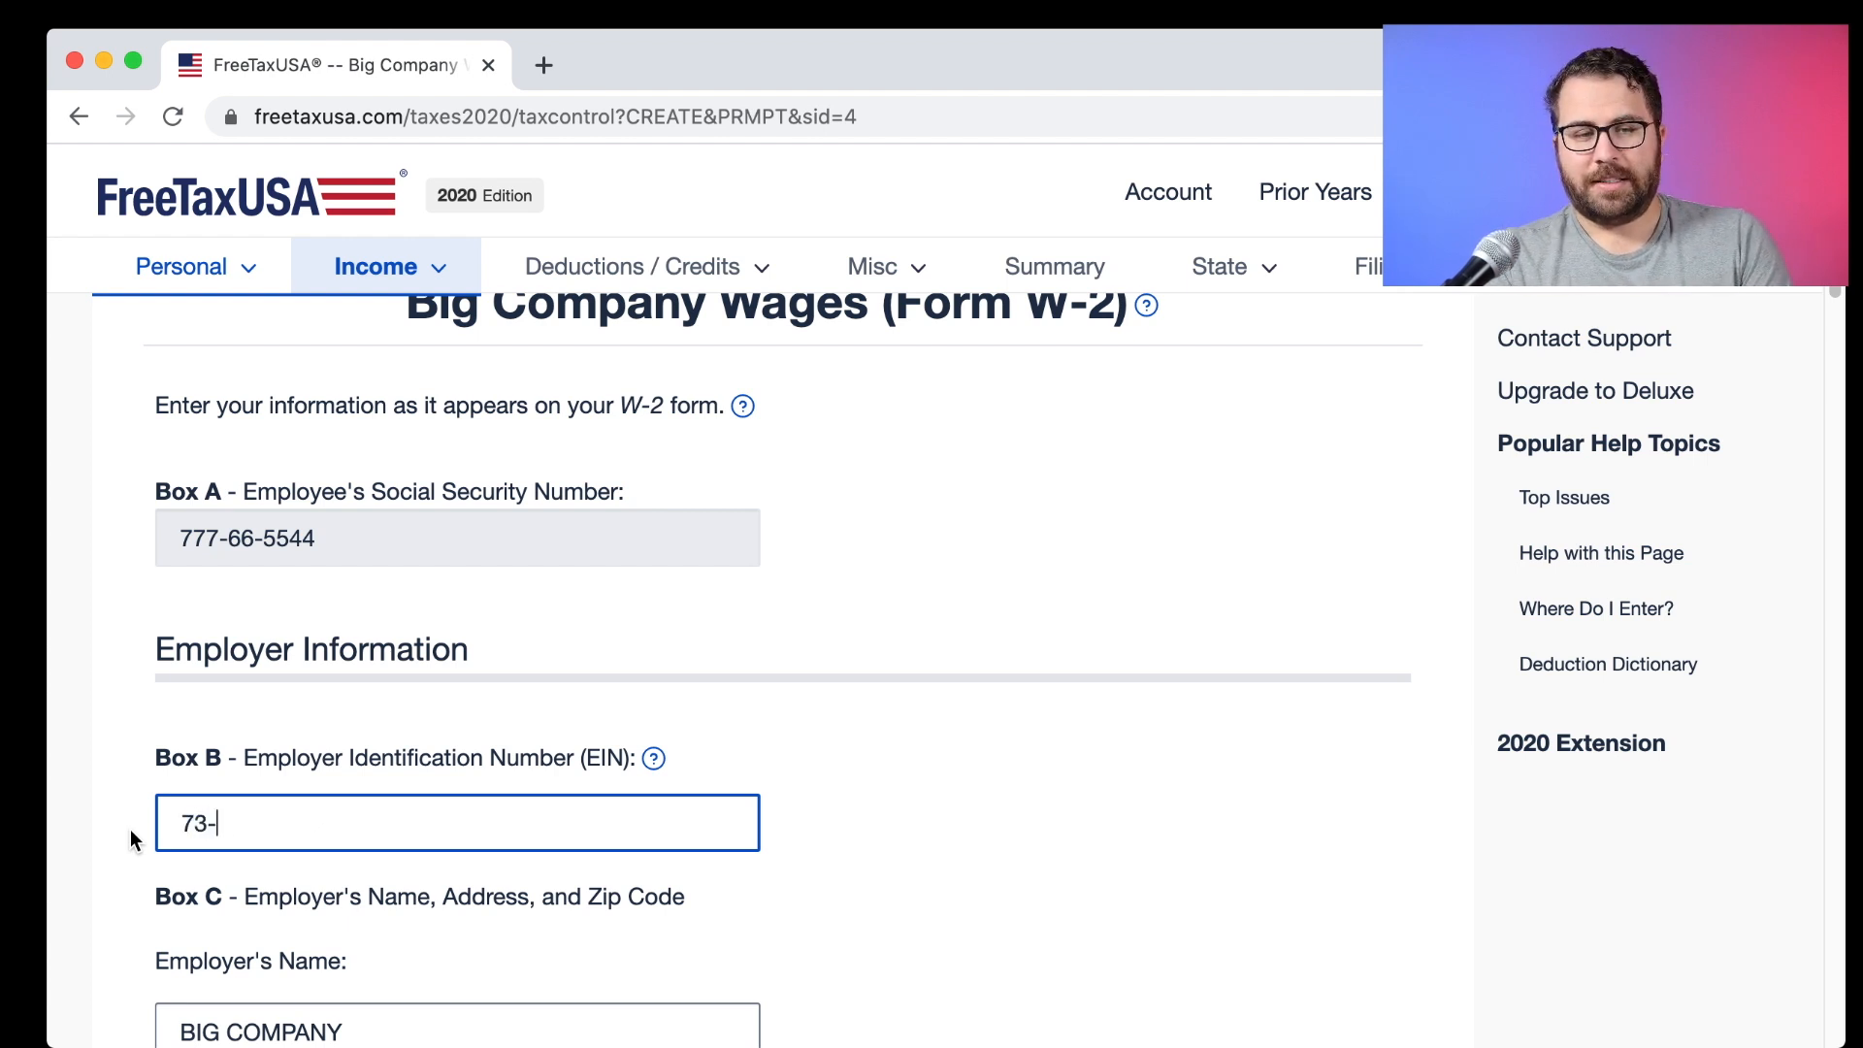
{"action": "key", "text": "BackSpace"}
{"action": "key", "text": "BackSpace"}
{"action": "key", "text": "BackSpace"}
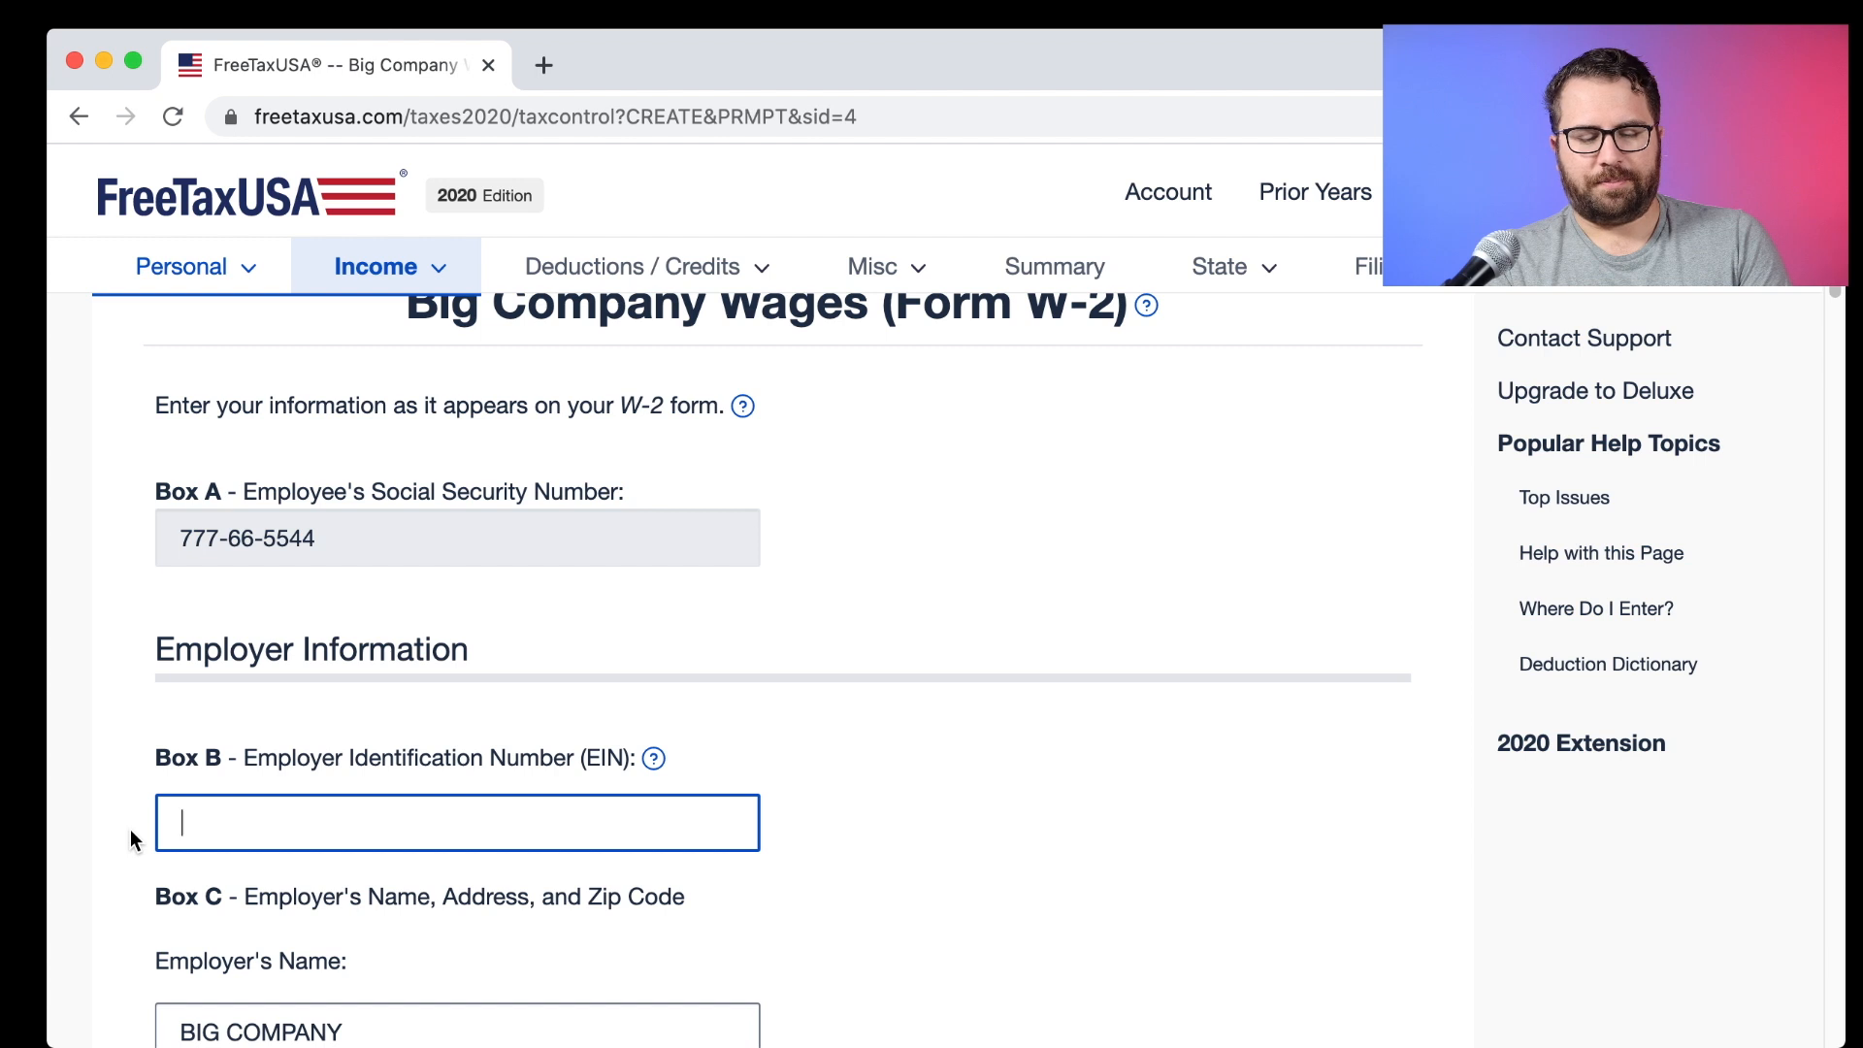
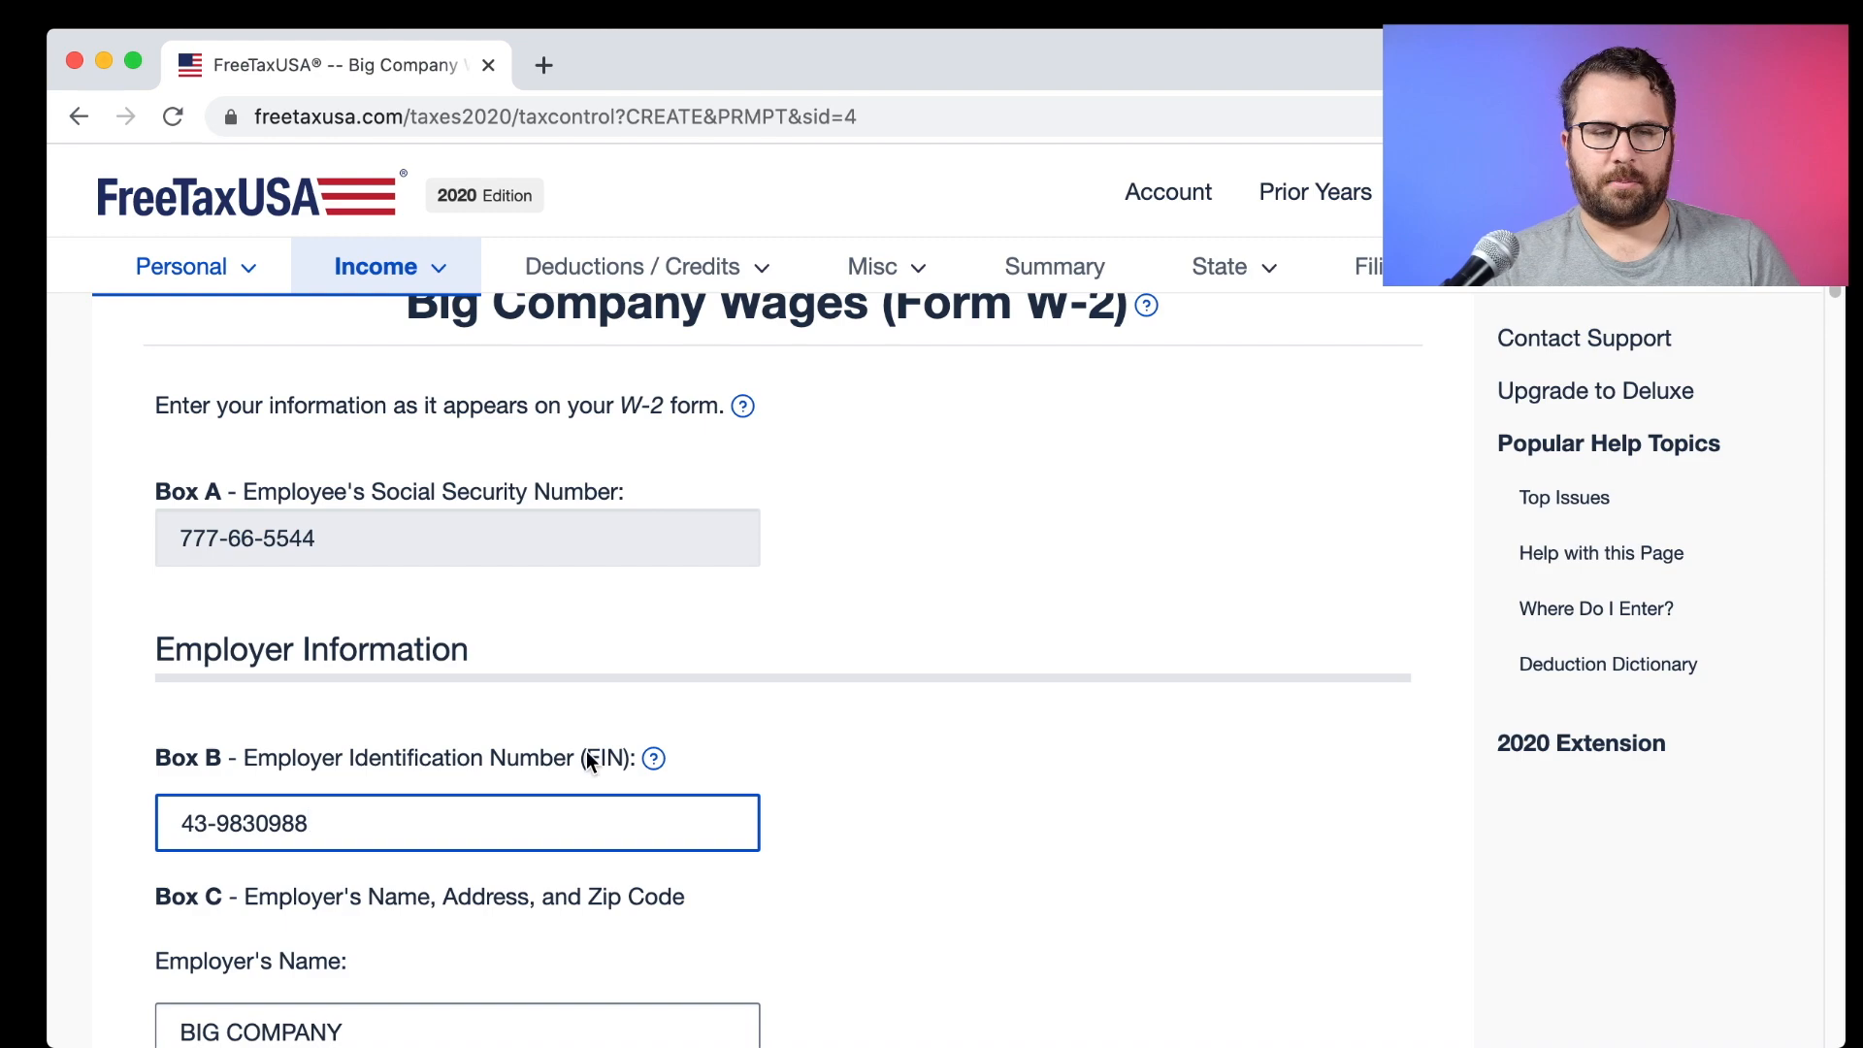
{"action": "scroll", "coordinate": [793, 742], "scroll_direction": "down", "scroll_amount": 20}
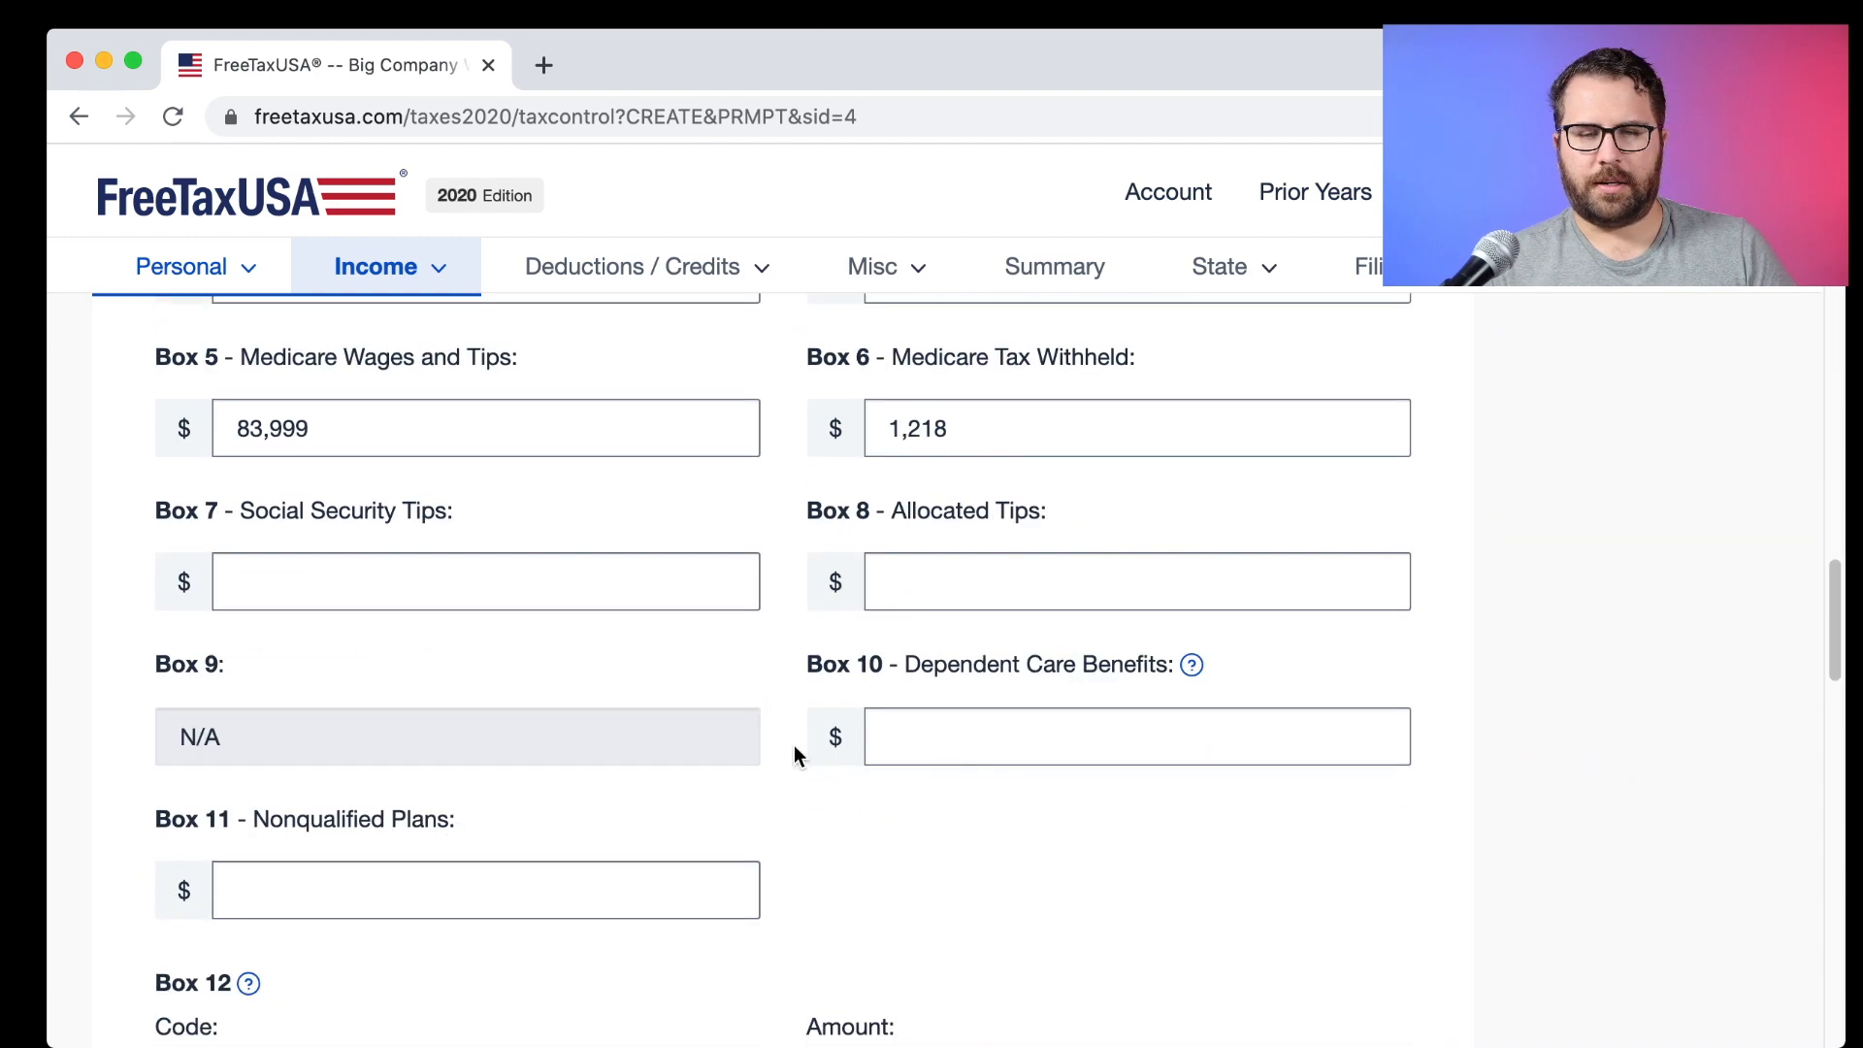
{"action": "scroll", "coordinate": [801, 762], "scroll_direction": "down", "scroll_amount": 10}
{"action": "left_click", "coordinate": [1140, 766]}
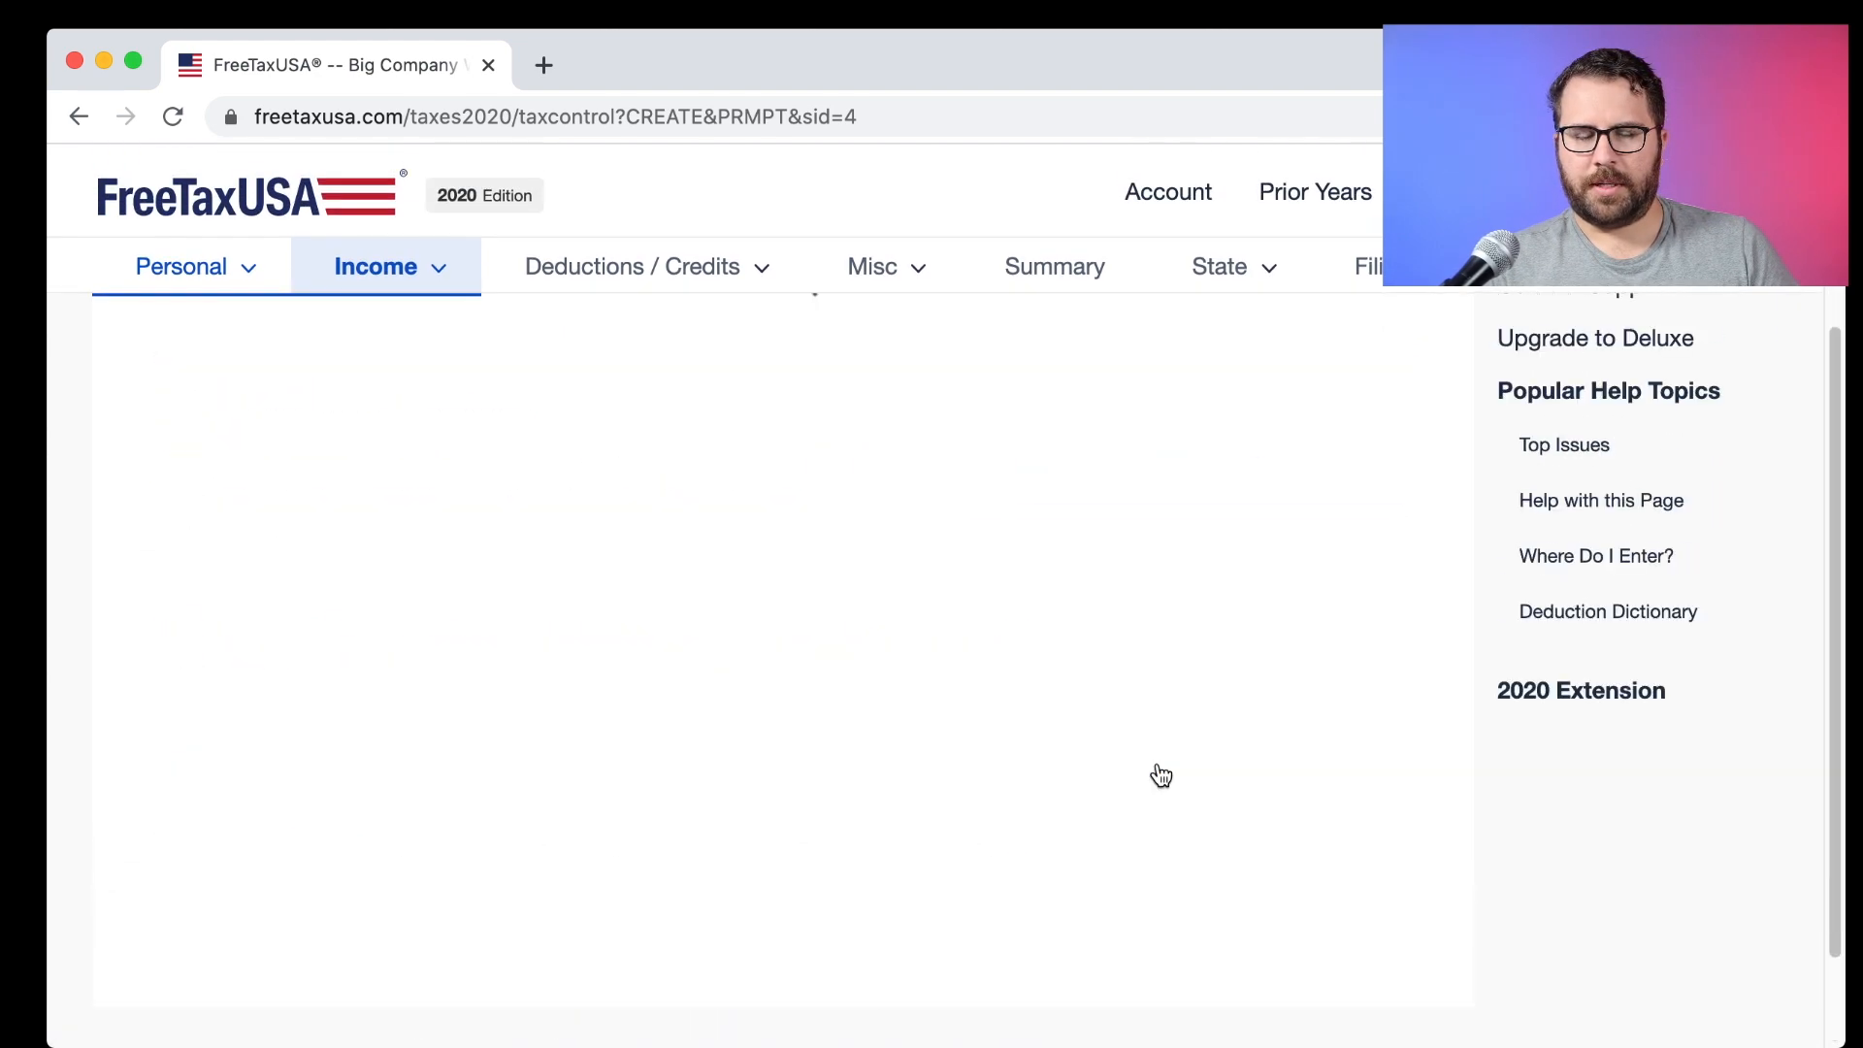
Accept the SDI page and the W-2 list to reach the Wages Summary.
{"action": "scroll", "coordinate": [840, 670], "scroll_direction": "down", "scroll_amount": 10}
{"action": "left_click", "coordinate": [1277, 739]}
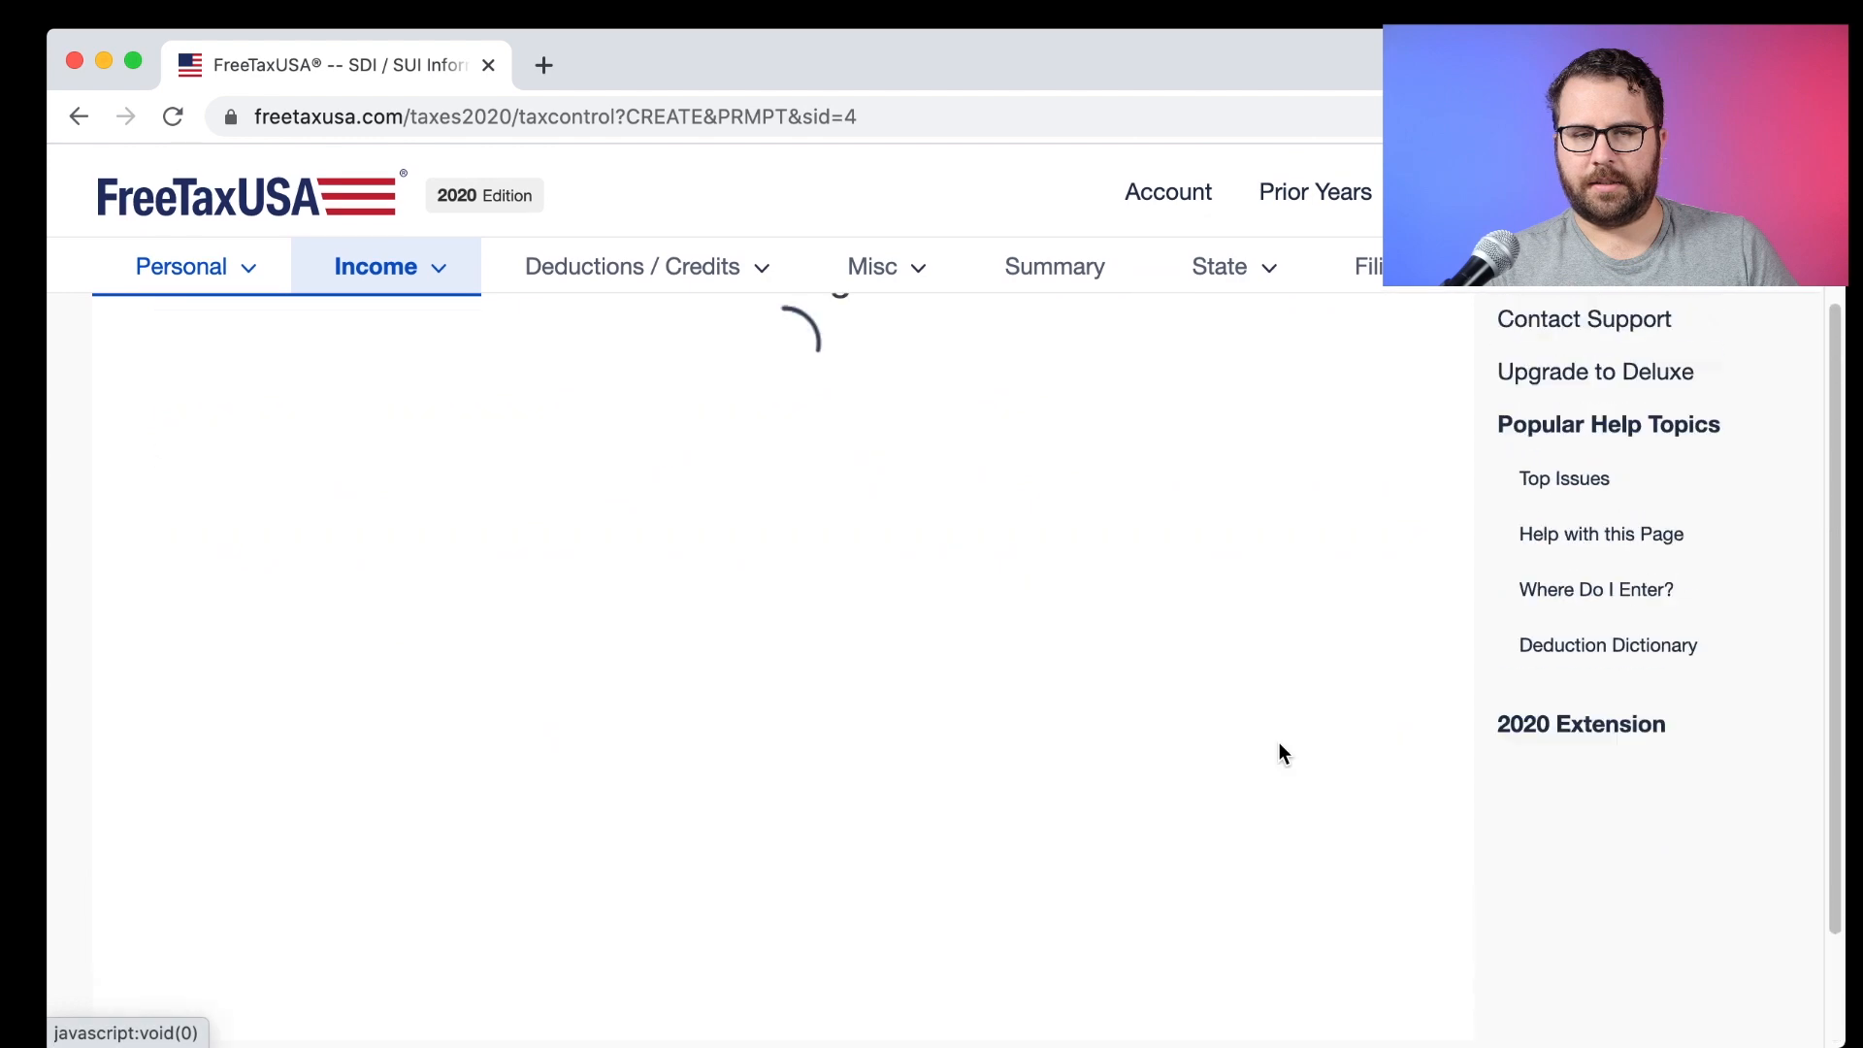
{"action": "scroll", "coordinate": [1283, 865], "scroll_direction": "down", "scroll_amount": 3}
{"action": "left_click", "coordinate": [1325, 953]}
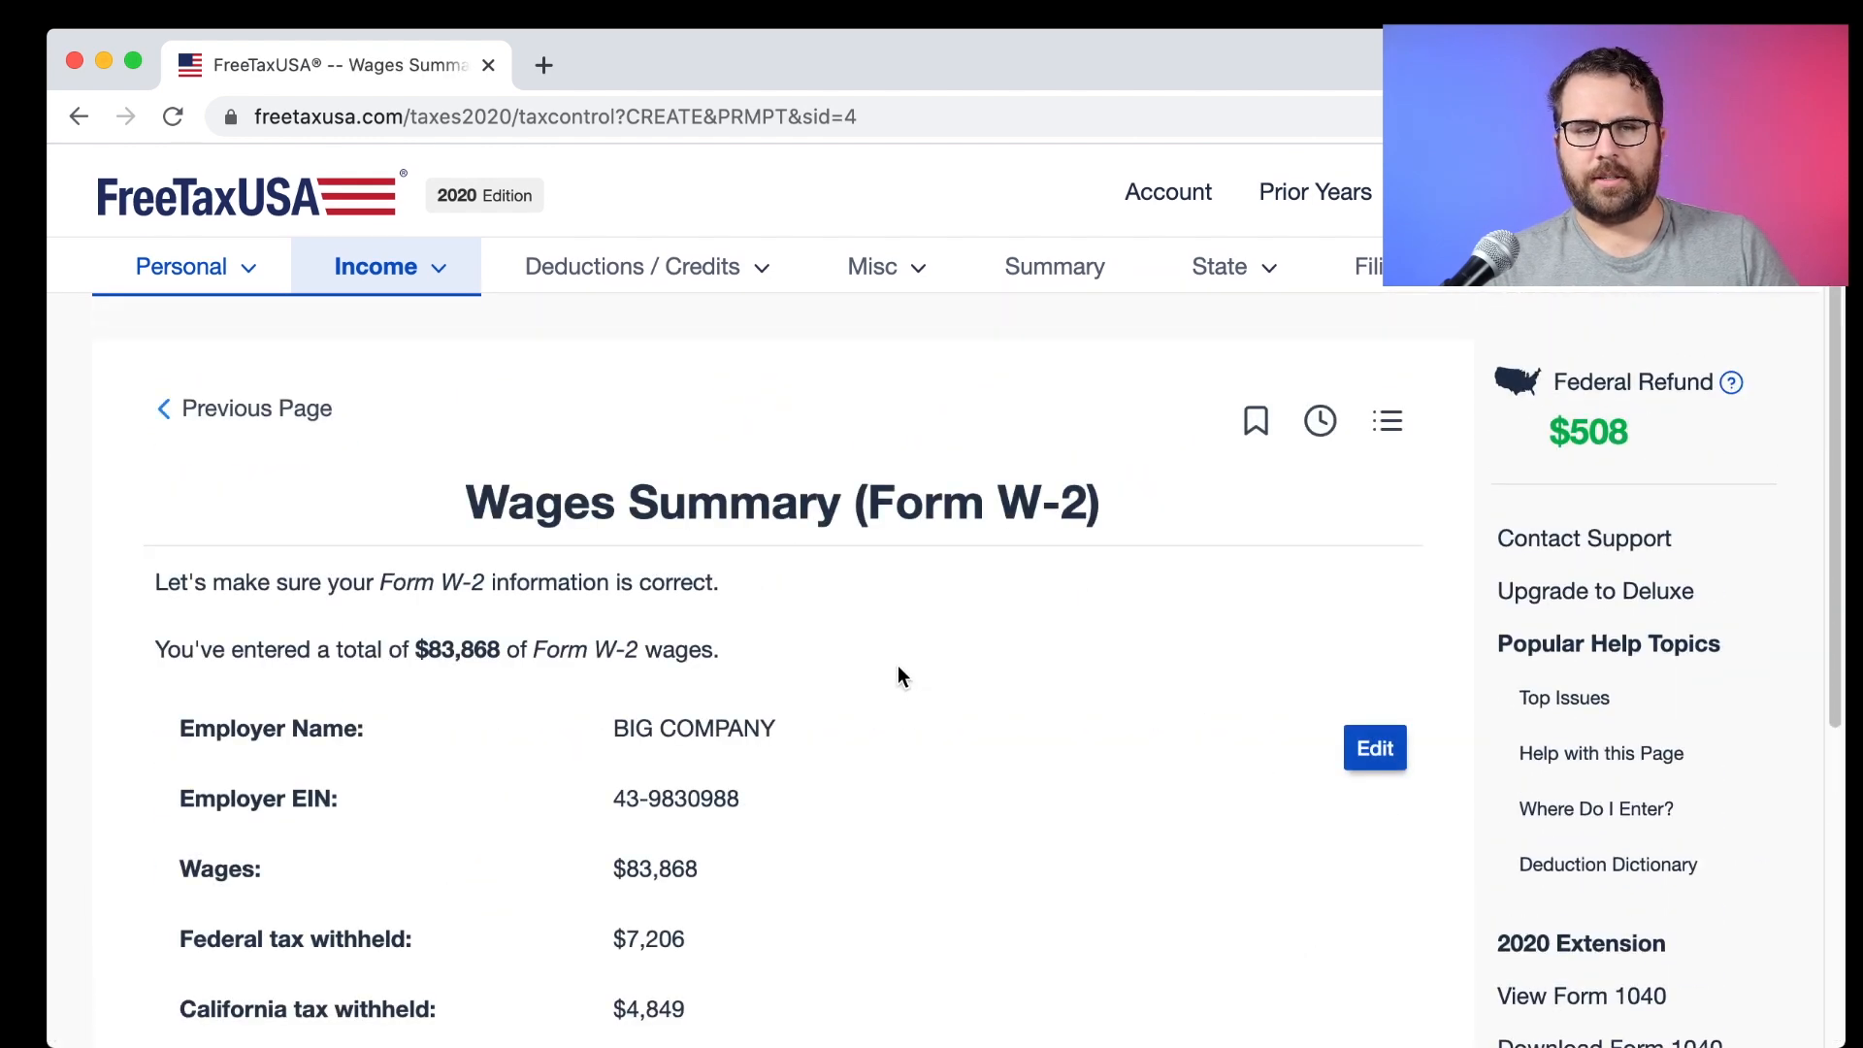
Move past the Wages Summary and start the Interest Income (Form 1099-INT) section.
{"action": "scroll", "coordinate": [898, 665], "scroll_direction": "down", "scroll_amount": 5}
{"action": "left_click", "coordinate": [1390, 854]}
{"action": "scroll", "coordinate": [1135, 747], "scroll_direction": "down", "scroll_amount": 2}
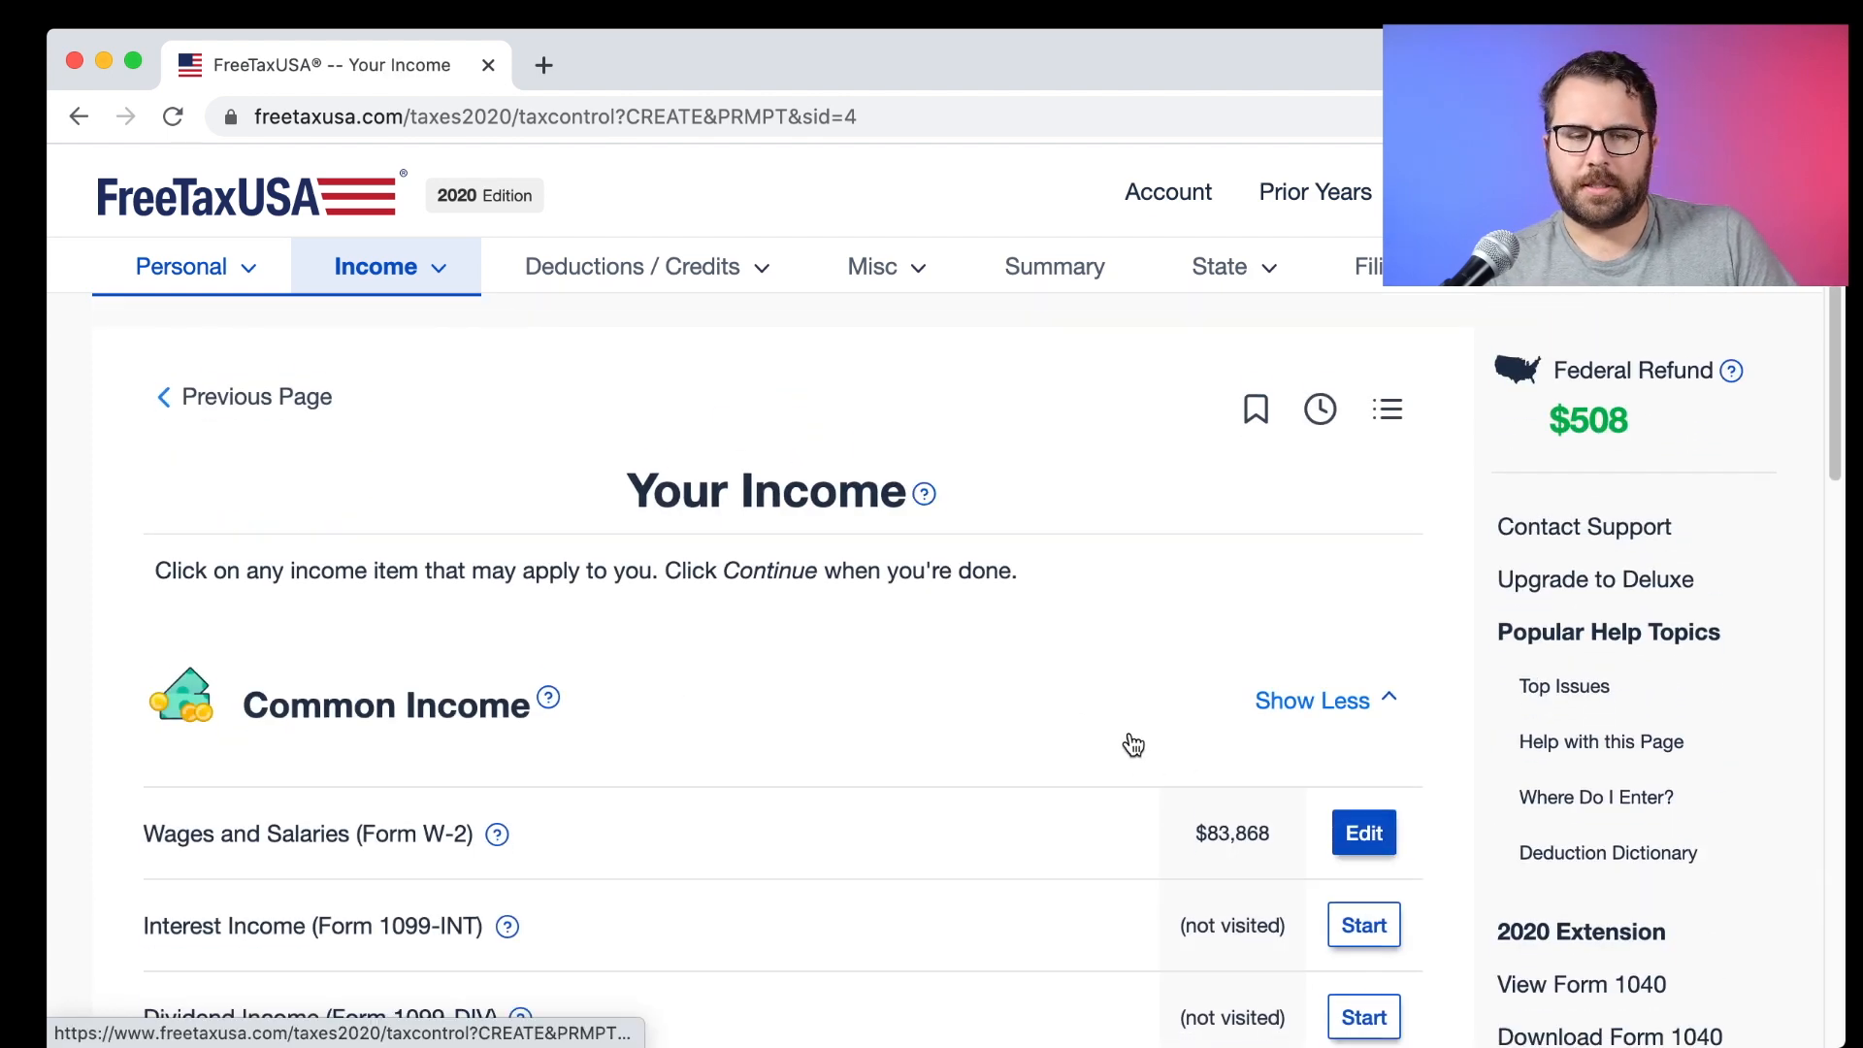
{"action": "scroll", "coordinate": [1133, 745], "scroll_direction": "down", "scroll_amount": 3}
{"action": "scroll", "coordinate": [1133, 745], "scroll_direction": "up", "scroll_amount": 3}
{"action": "scroll", "coordinate": [1133, 745], "scroll_direction": "down", "scroll_amount": 2}
{"action": "scroll", "coordinate": [1133, 746], "scroll_direction": "down", "scroll_amount": 2}
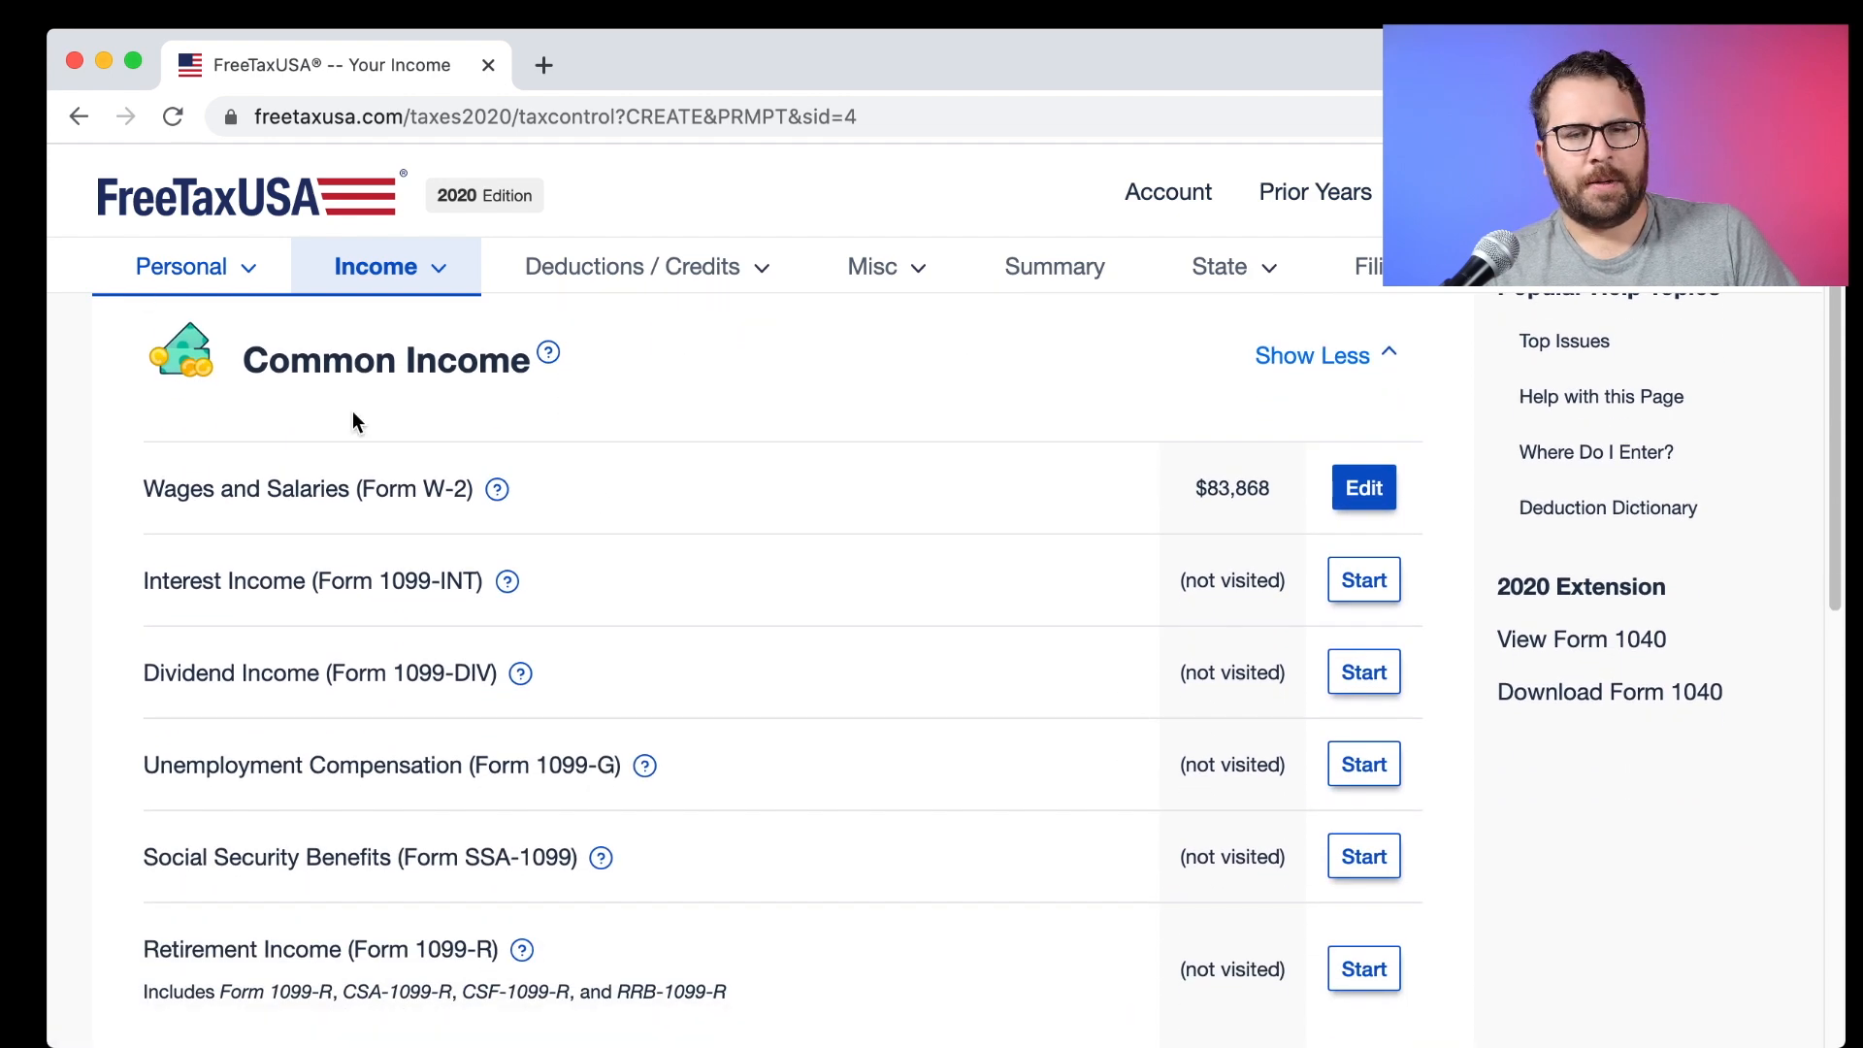
{"action": "scroll", "coordinate": [1033, 543], "scroll_direction": "down", "scroll_amount": 5}
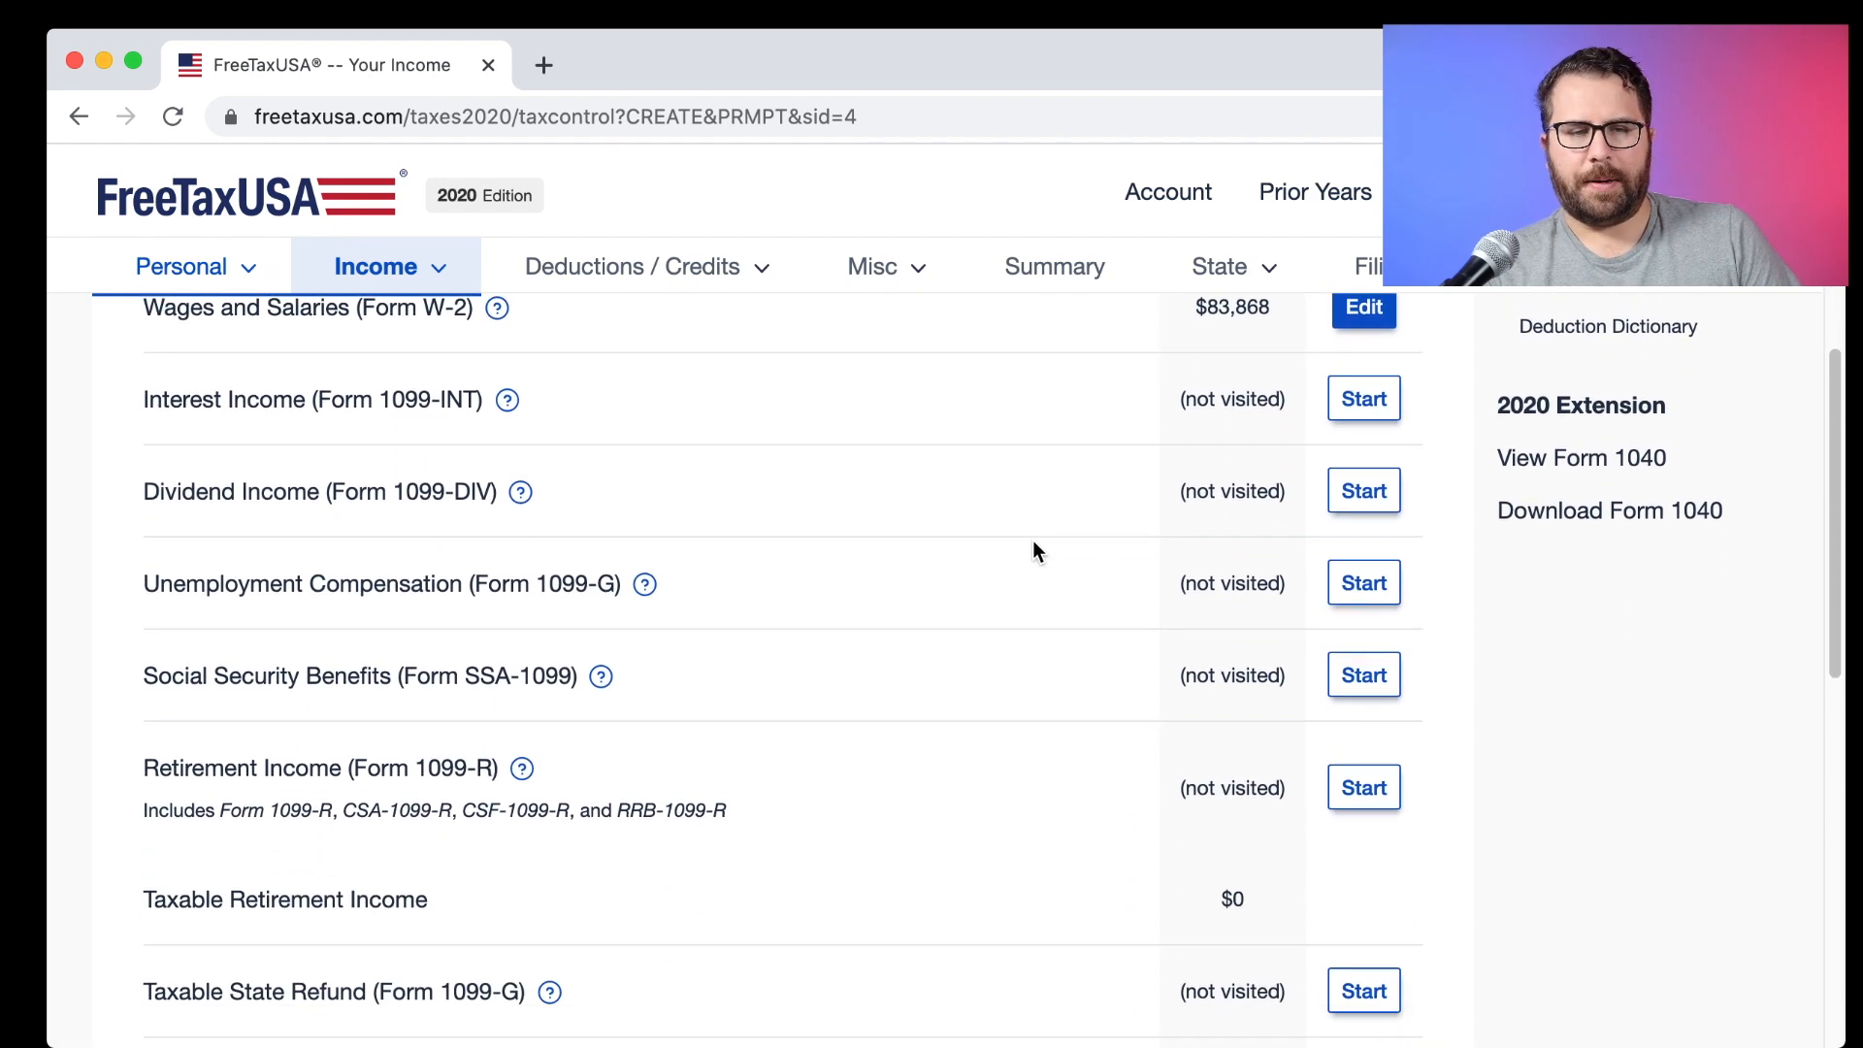
{"action": "scroll", "coordinate": [1033, 544], "scroll_direction": "down", "scroll_amount": 4}
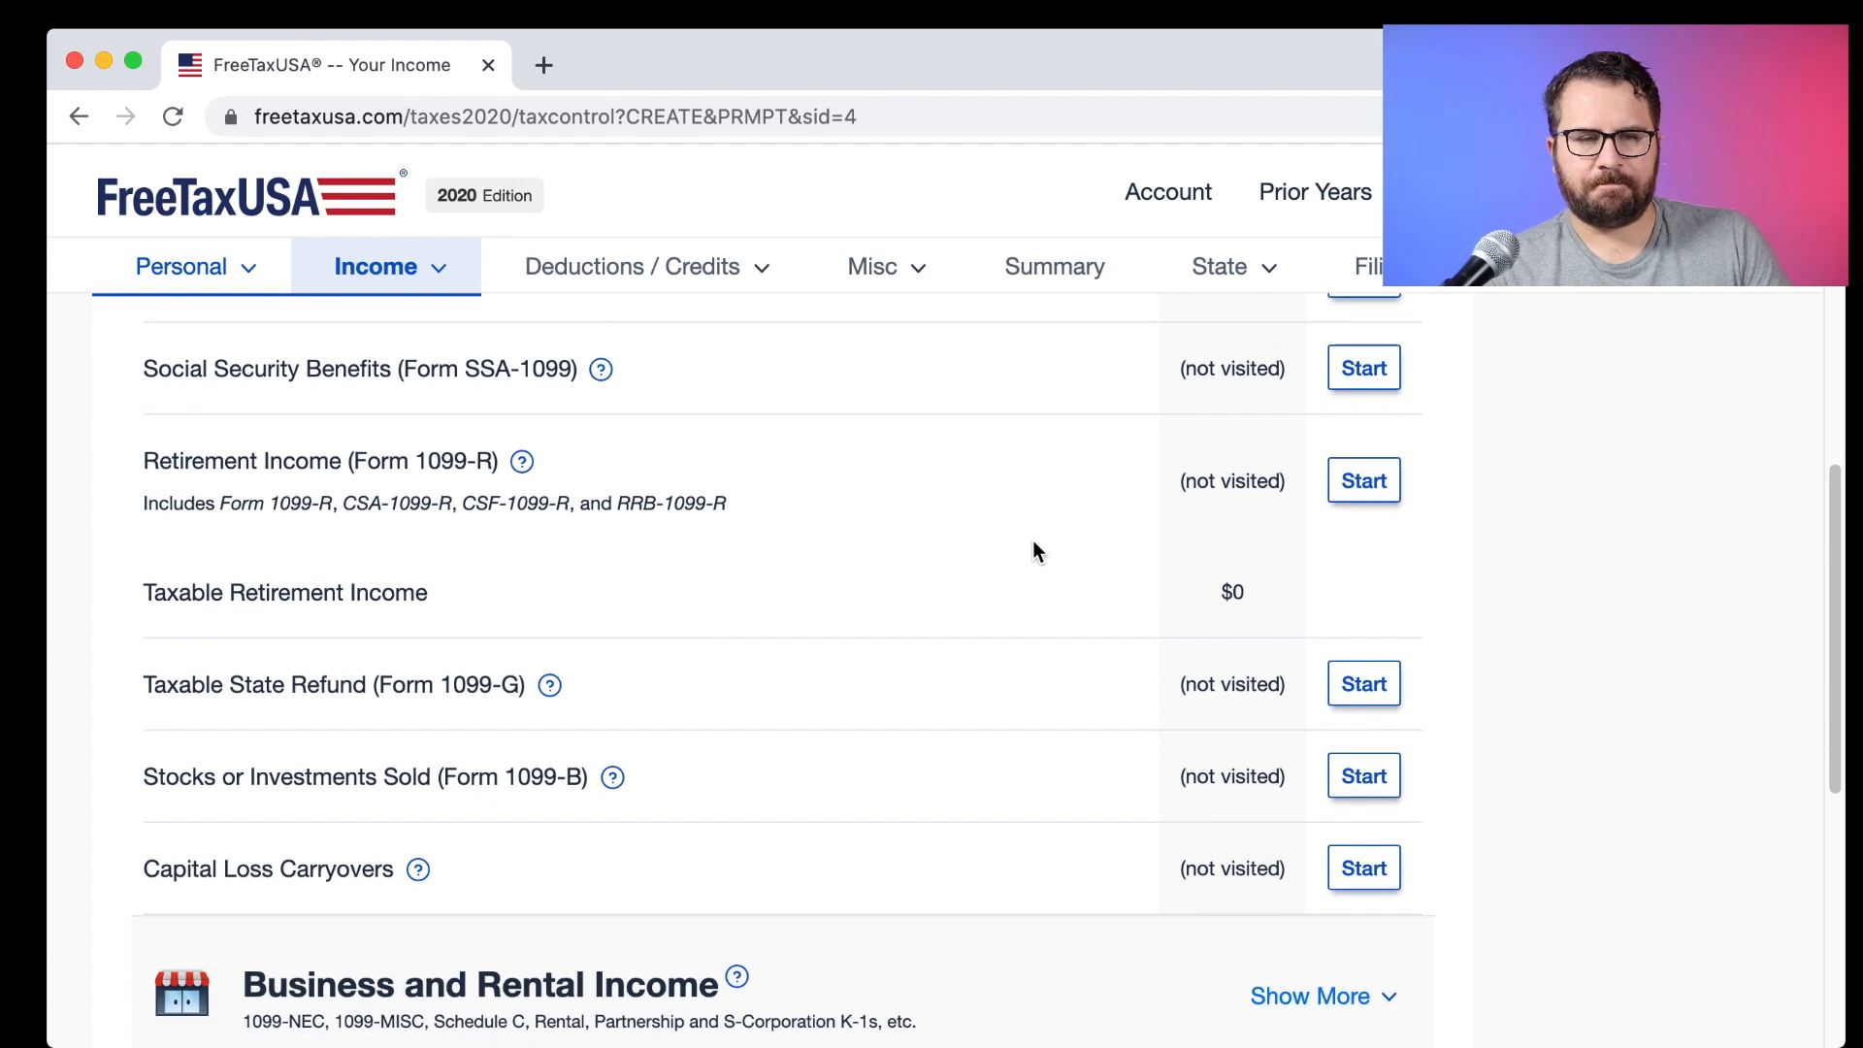
{"action": "scroll", "coordinate": [1034, 551], "scroll_direction": "up", "scroll_amount": 8}
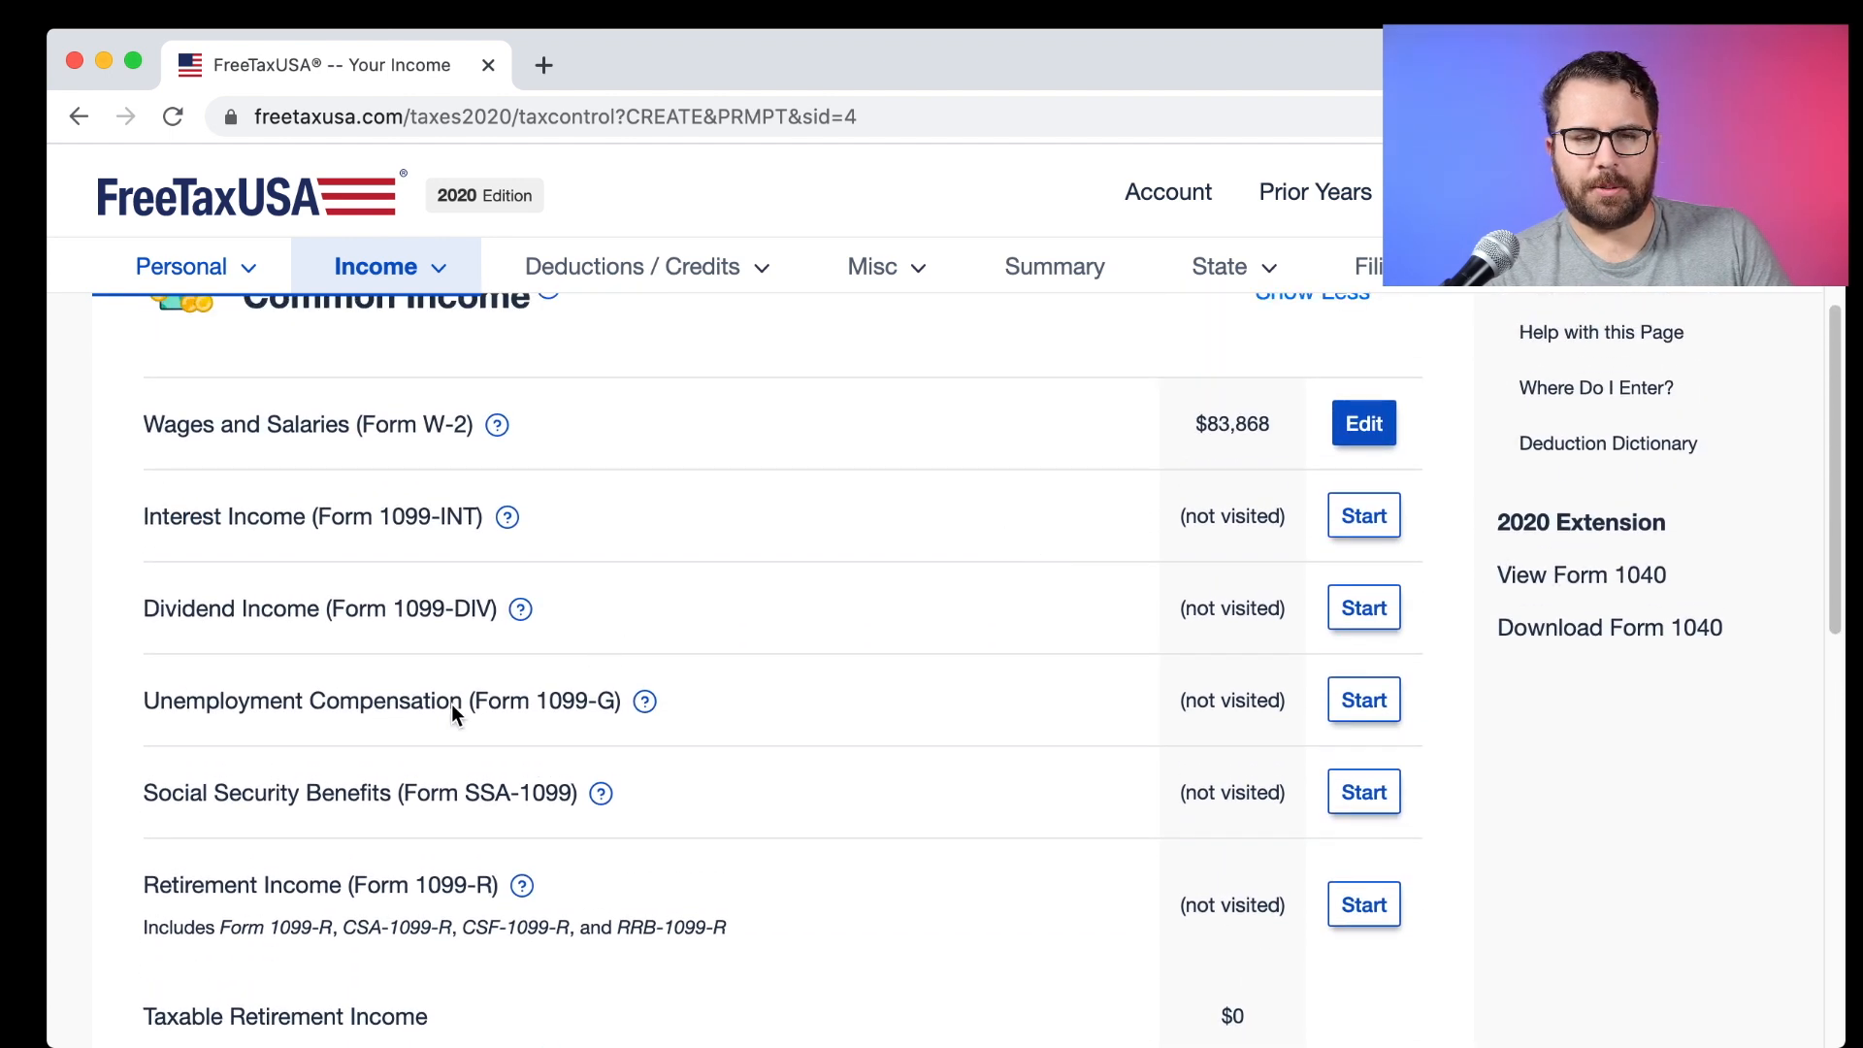
{"action": "left_click_drag", "start_coordinate": [460, 702], "coordinate": [141, 700]}
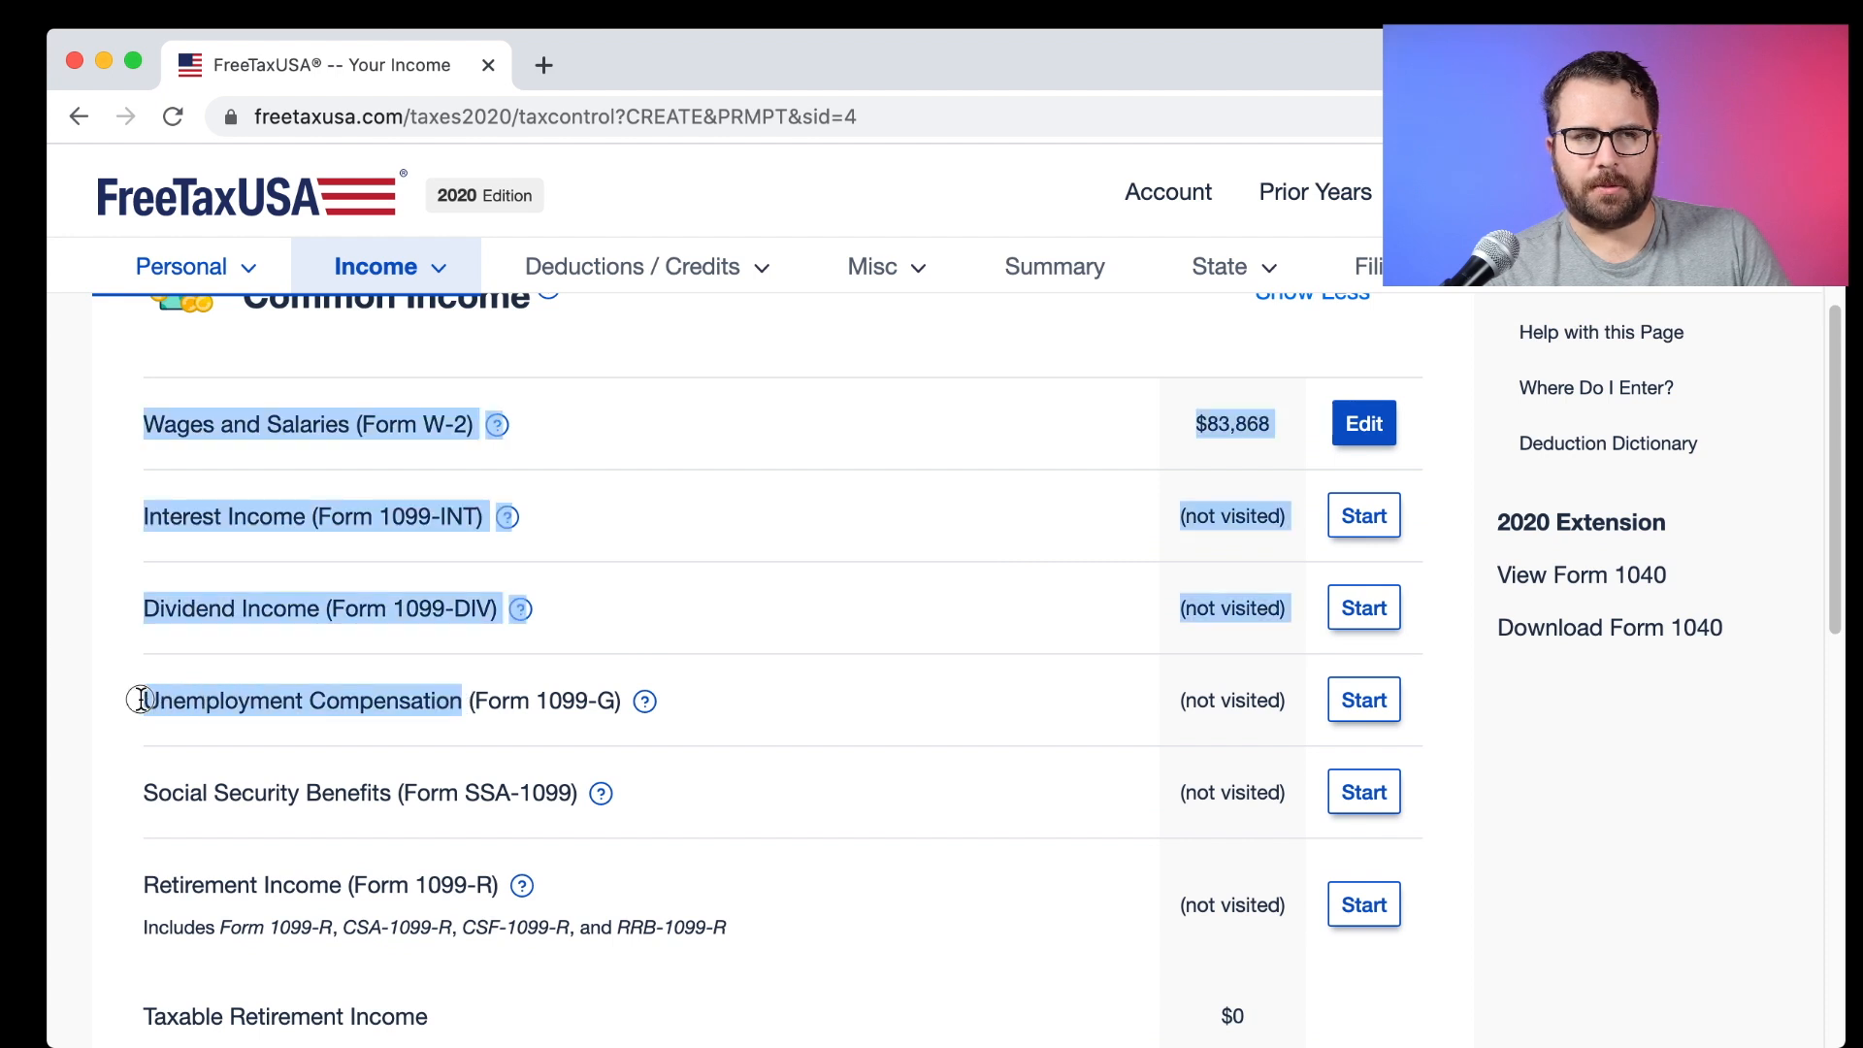
{"action": "left_click", "coordinate": [142, 698]}
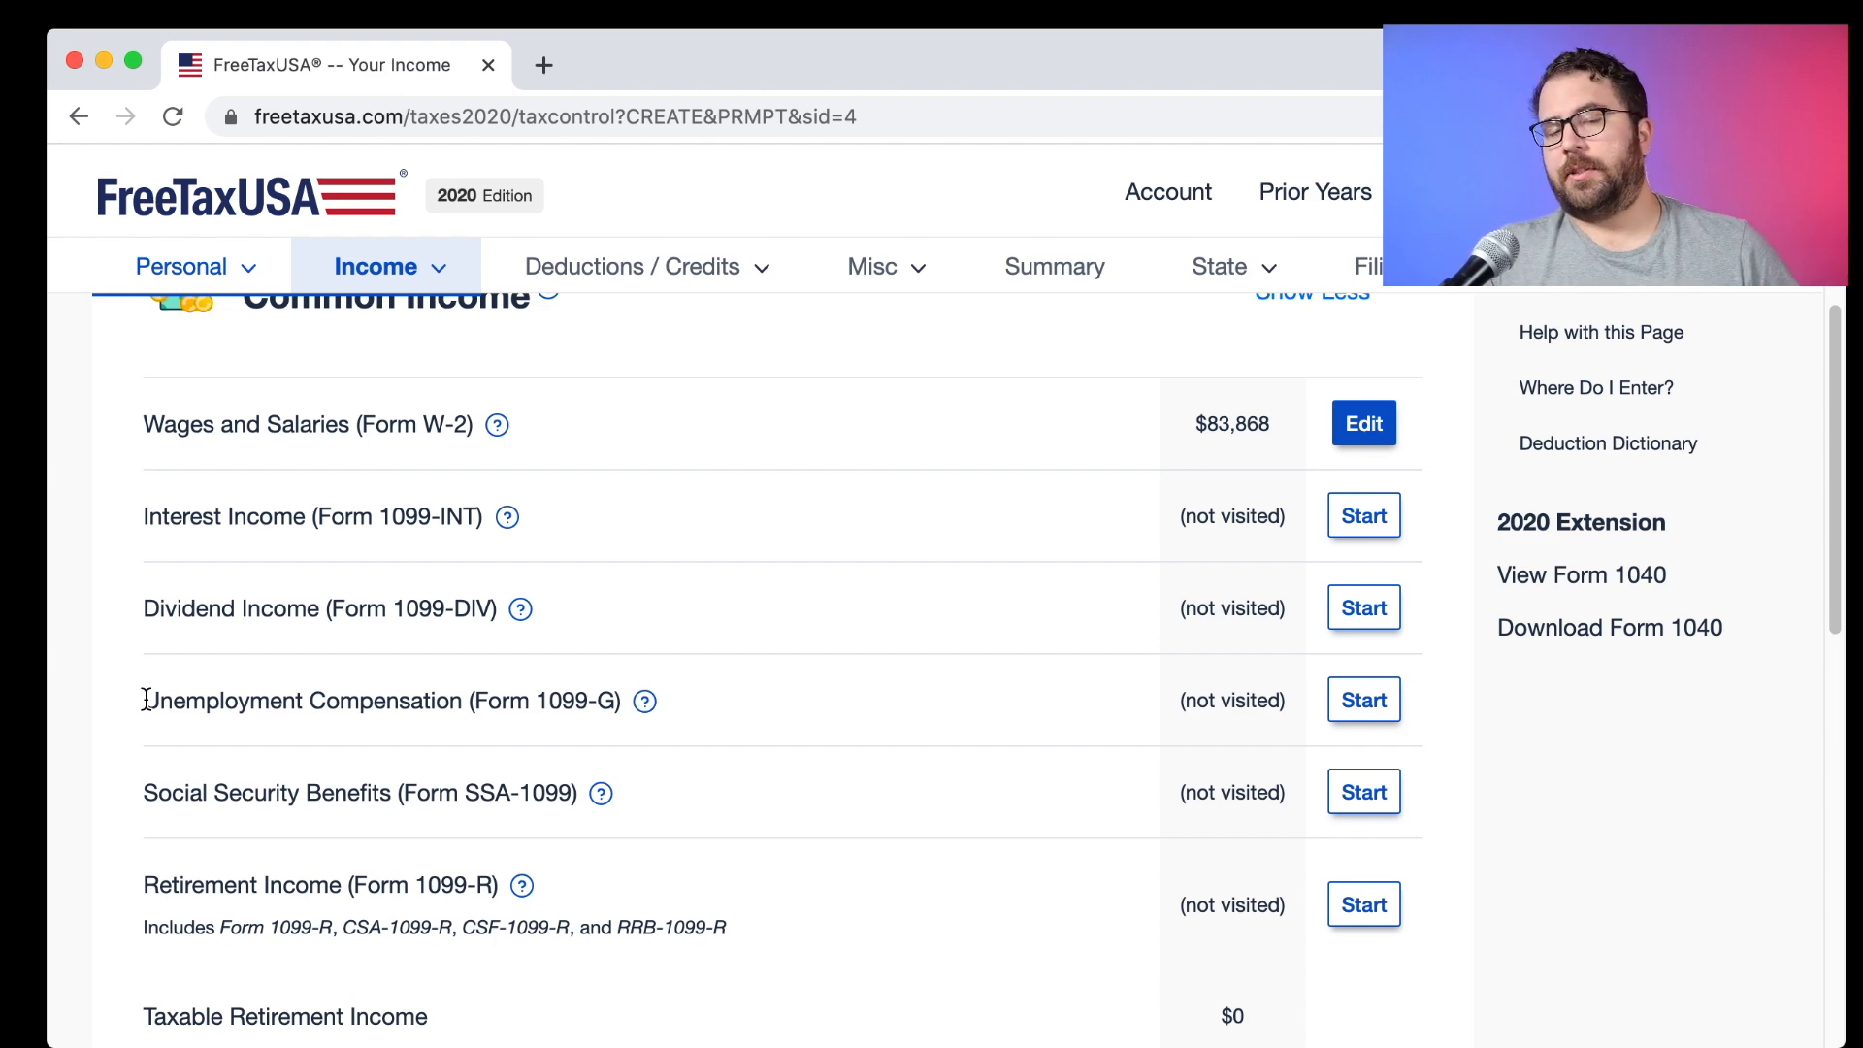
{"action": "left_click", "coordinate": [1373, 509]}
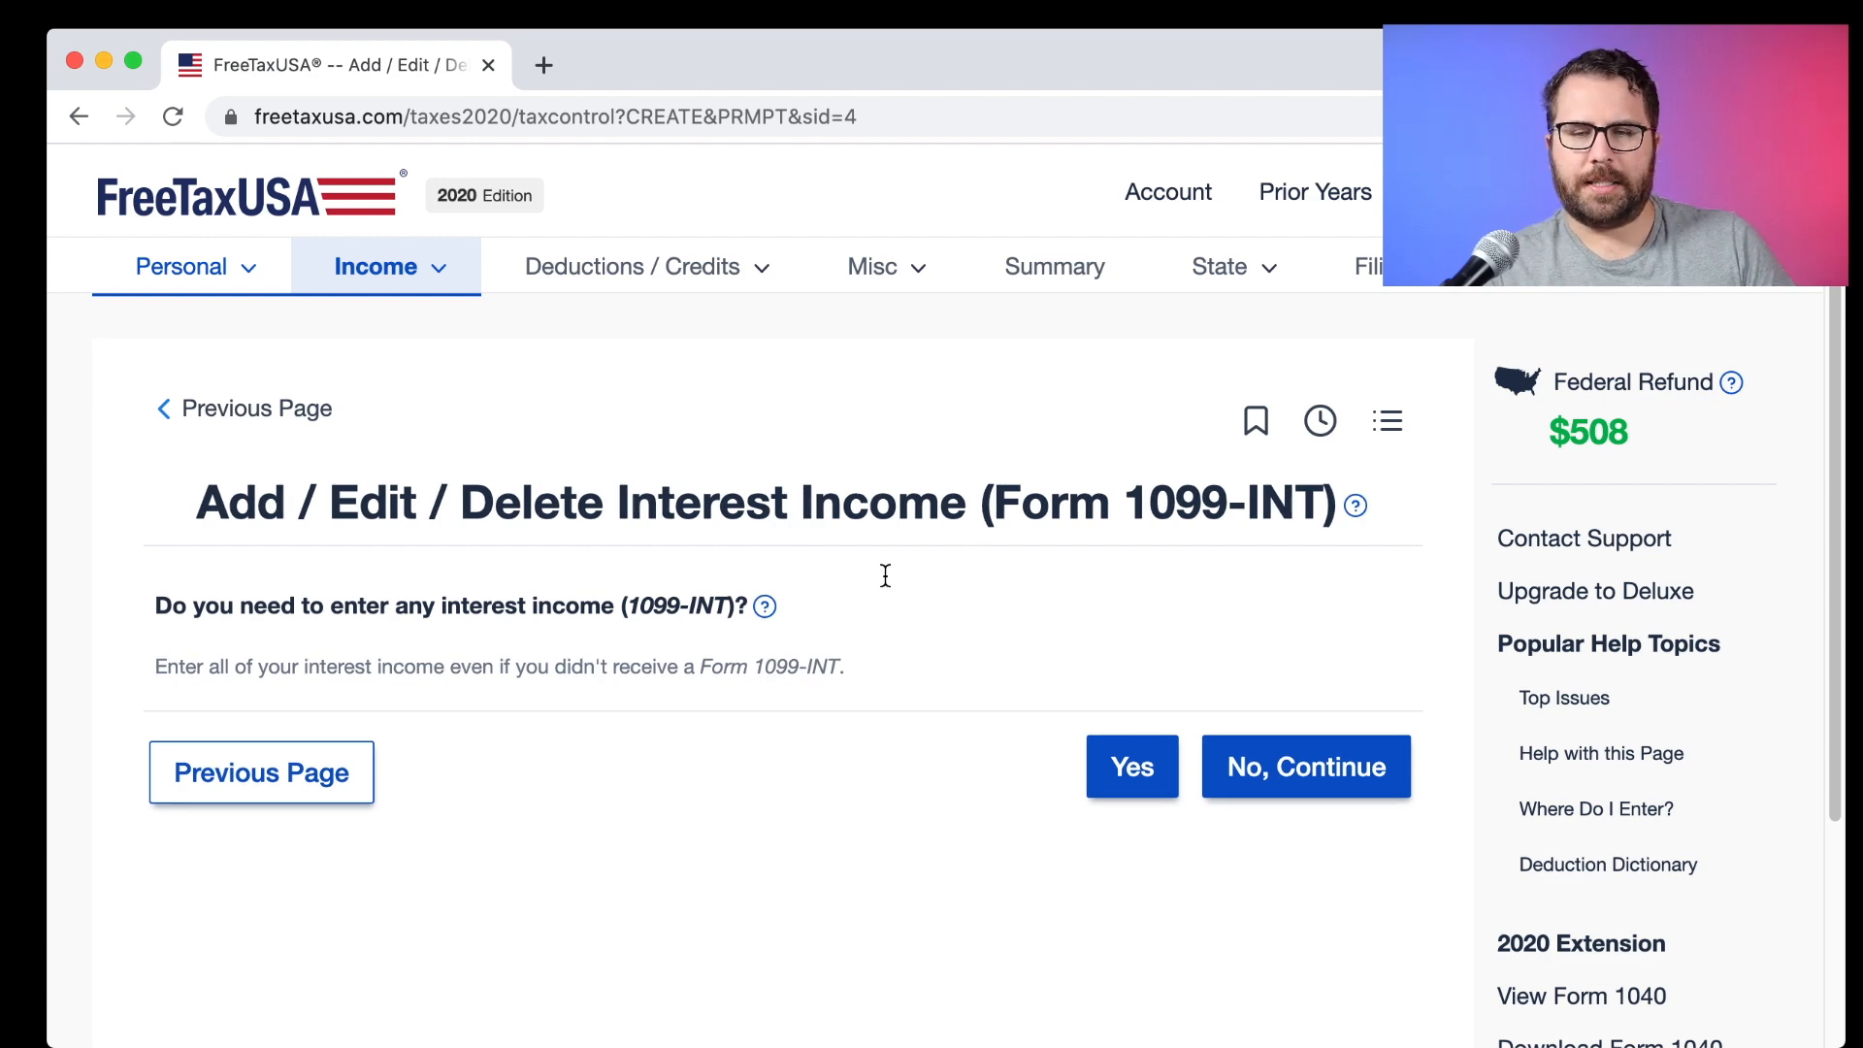
Answer Yes to having interest income and bring up the 1099-INT reference form.
{"action": "left_click", "coordinate": [1128, 763]}
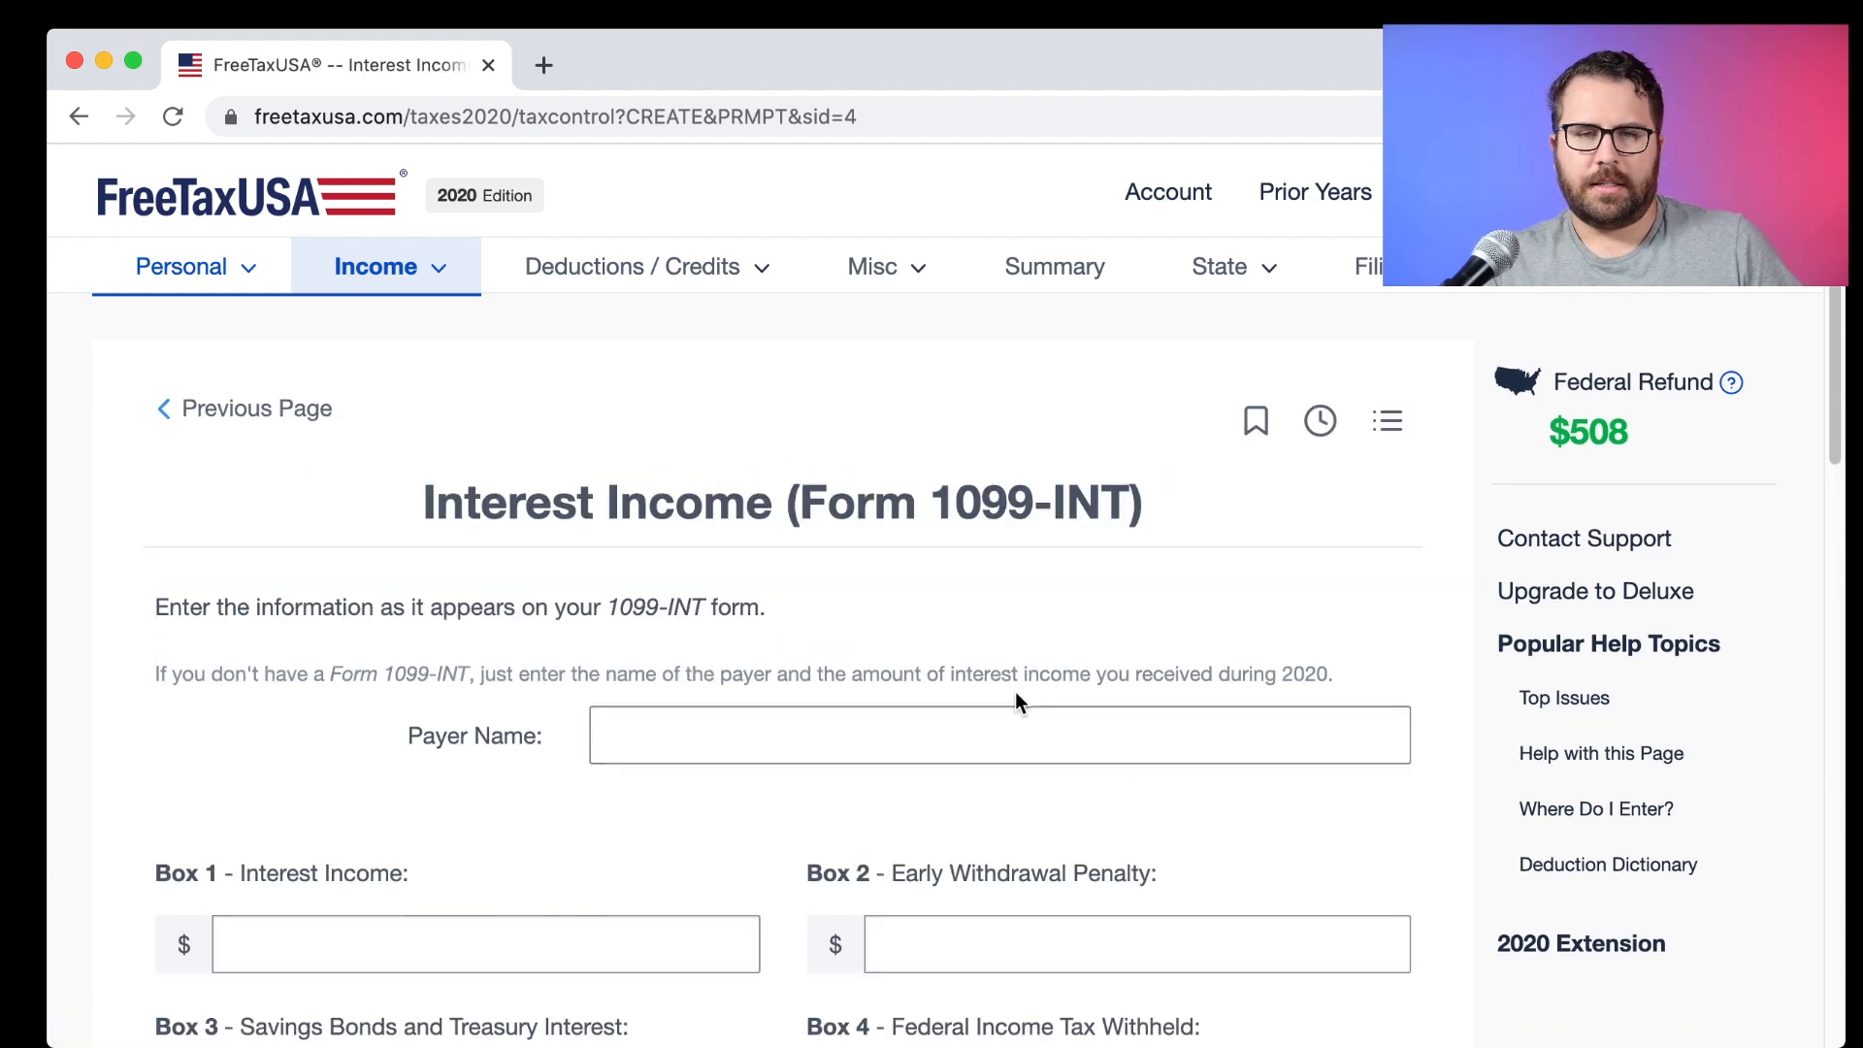
{"action": "key", "text": "super+Tab"}
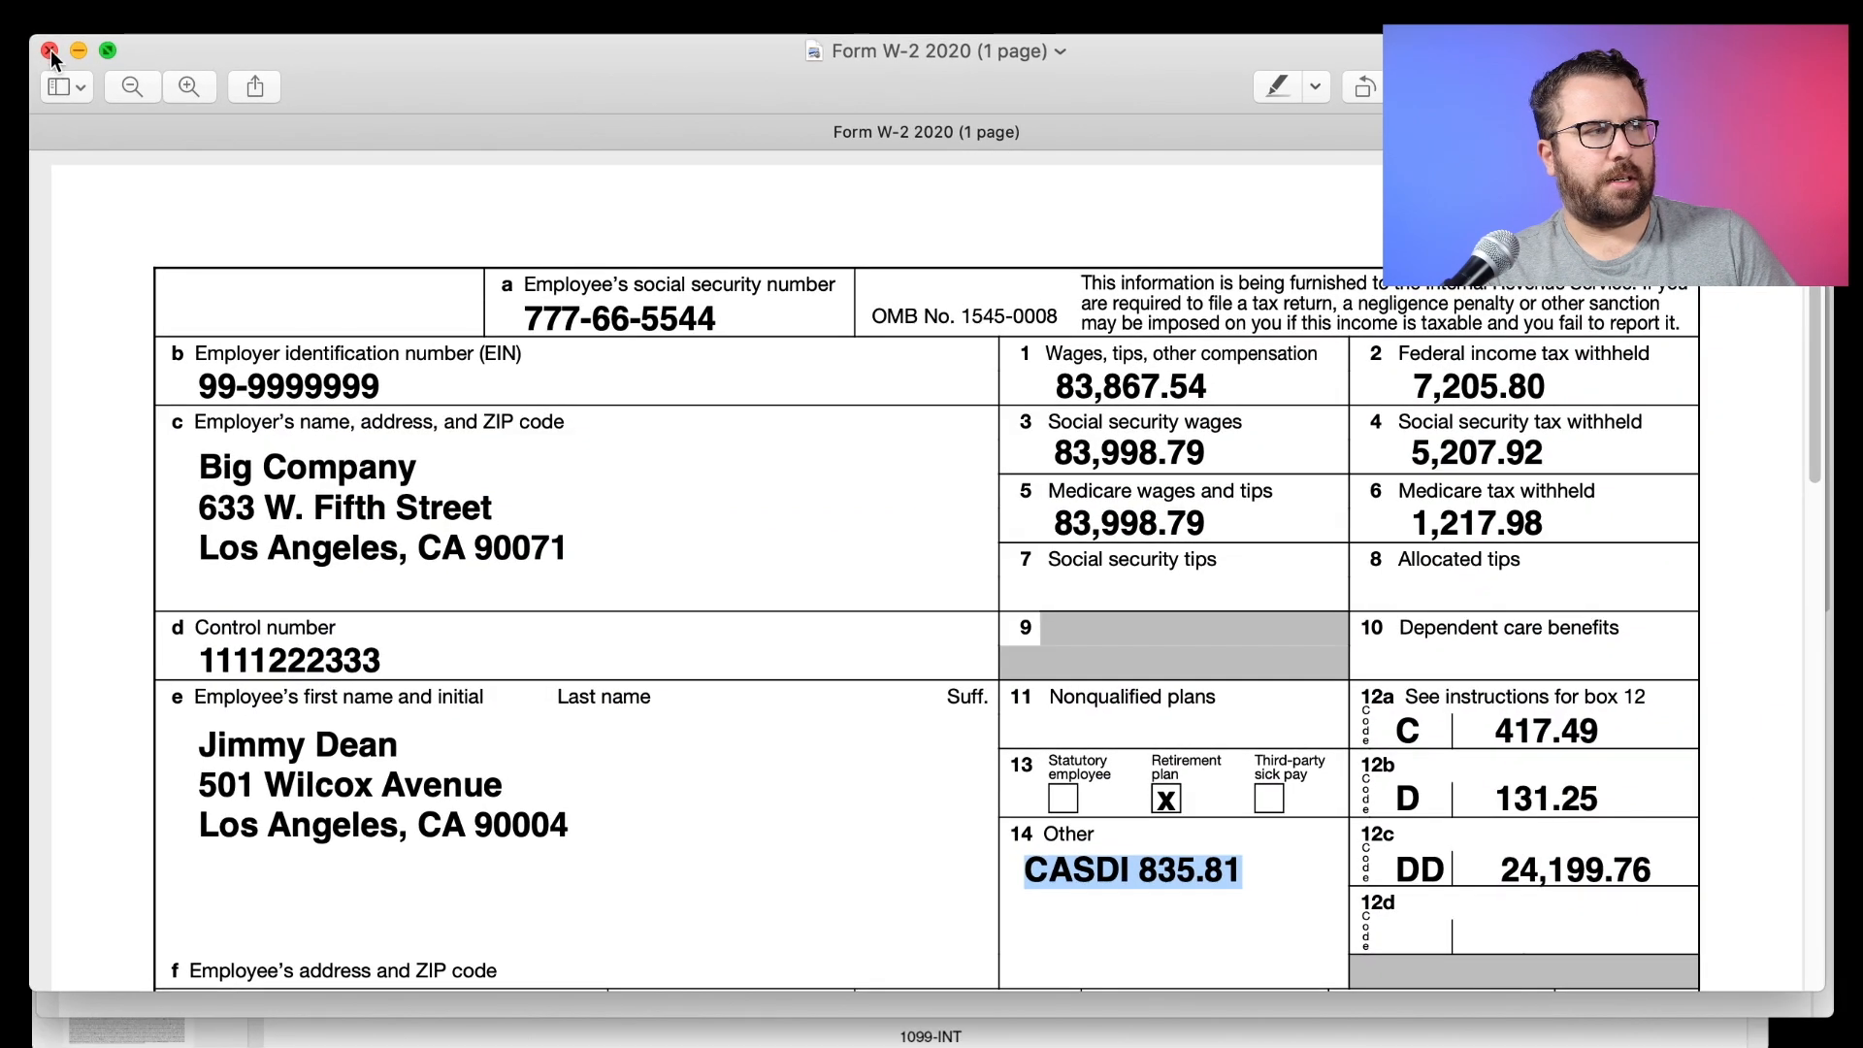
{"action": "left_click", "coordinate": [51, 54]}
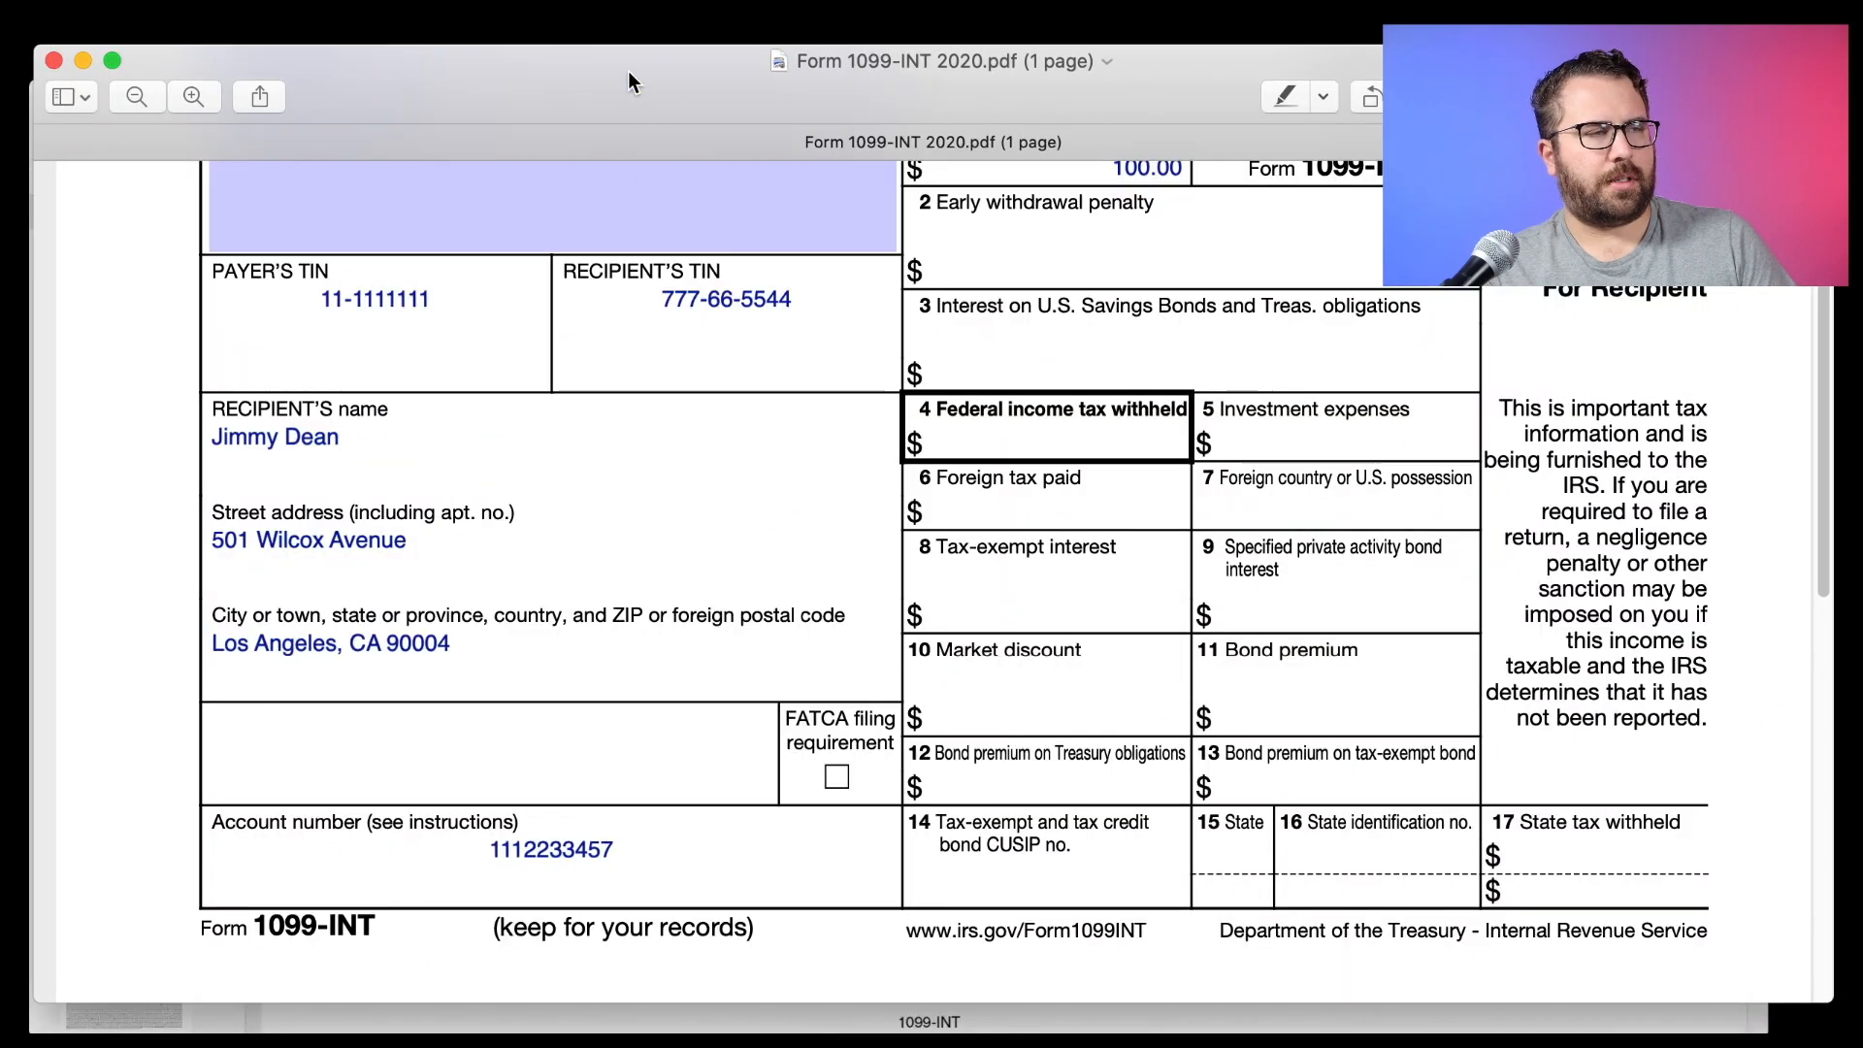
{"action": "scroll", "coordinate": [582, 243], "scroll_direction": "up", "scroll_amount": 5}
{"action": "key", "text": "super+Tab"}
Record a Big Bank 1099-INT with 100 in Box 1 and save it.
{"action": "left_click", "coordinate": [758, 733]}
{"action": "type", "text": "Big Bank"}
{"action": "key", "text": "Tab"}
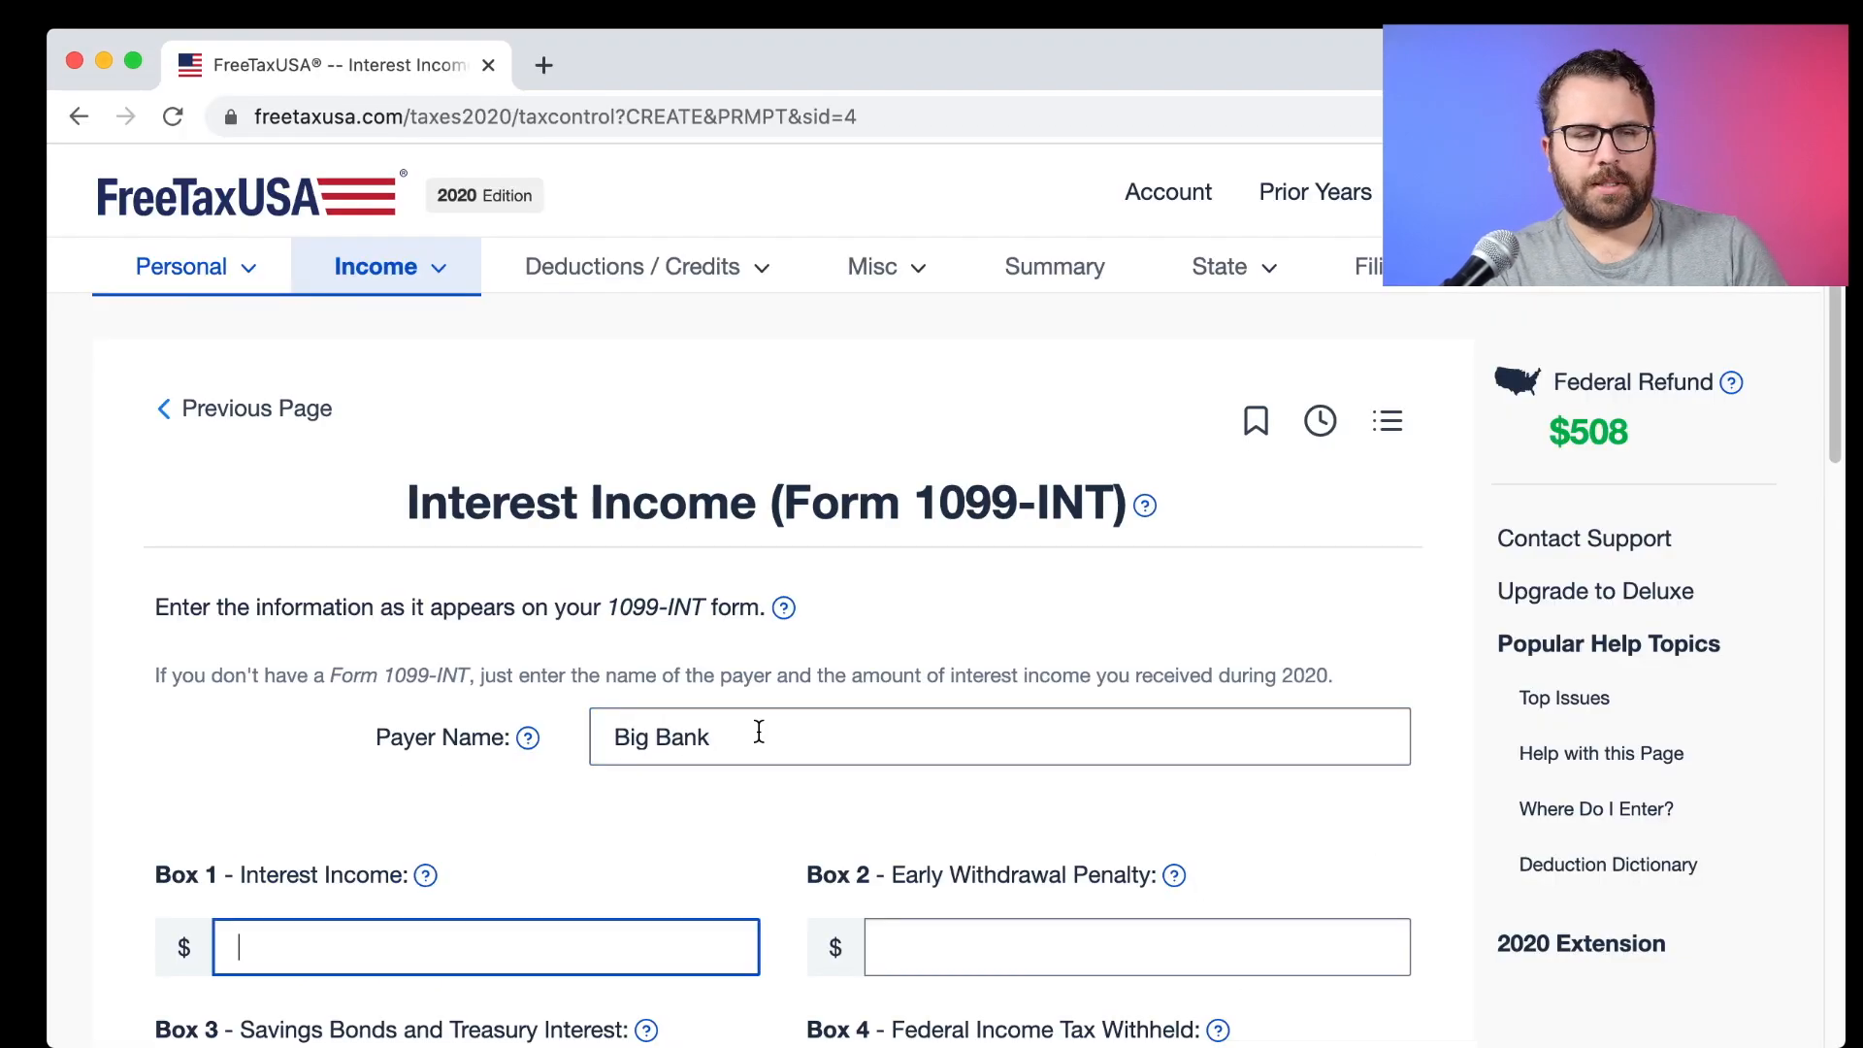
{"action": "type", "text": "100"}
{"action": "key", "text": "Tab"}
{"action": "scroll", "coordinate": [823, 755], "scroll_direction": "down", "scroll_amount": 5}
{"action": "scroll", "coordinate": [823, 754], "scroll_direction": "down", "scroll_amount": 10}
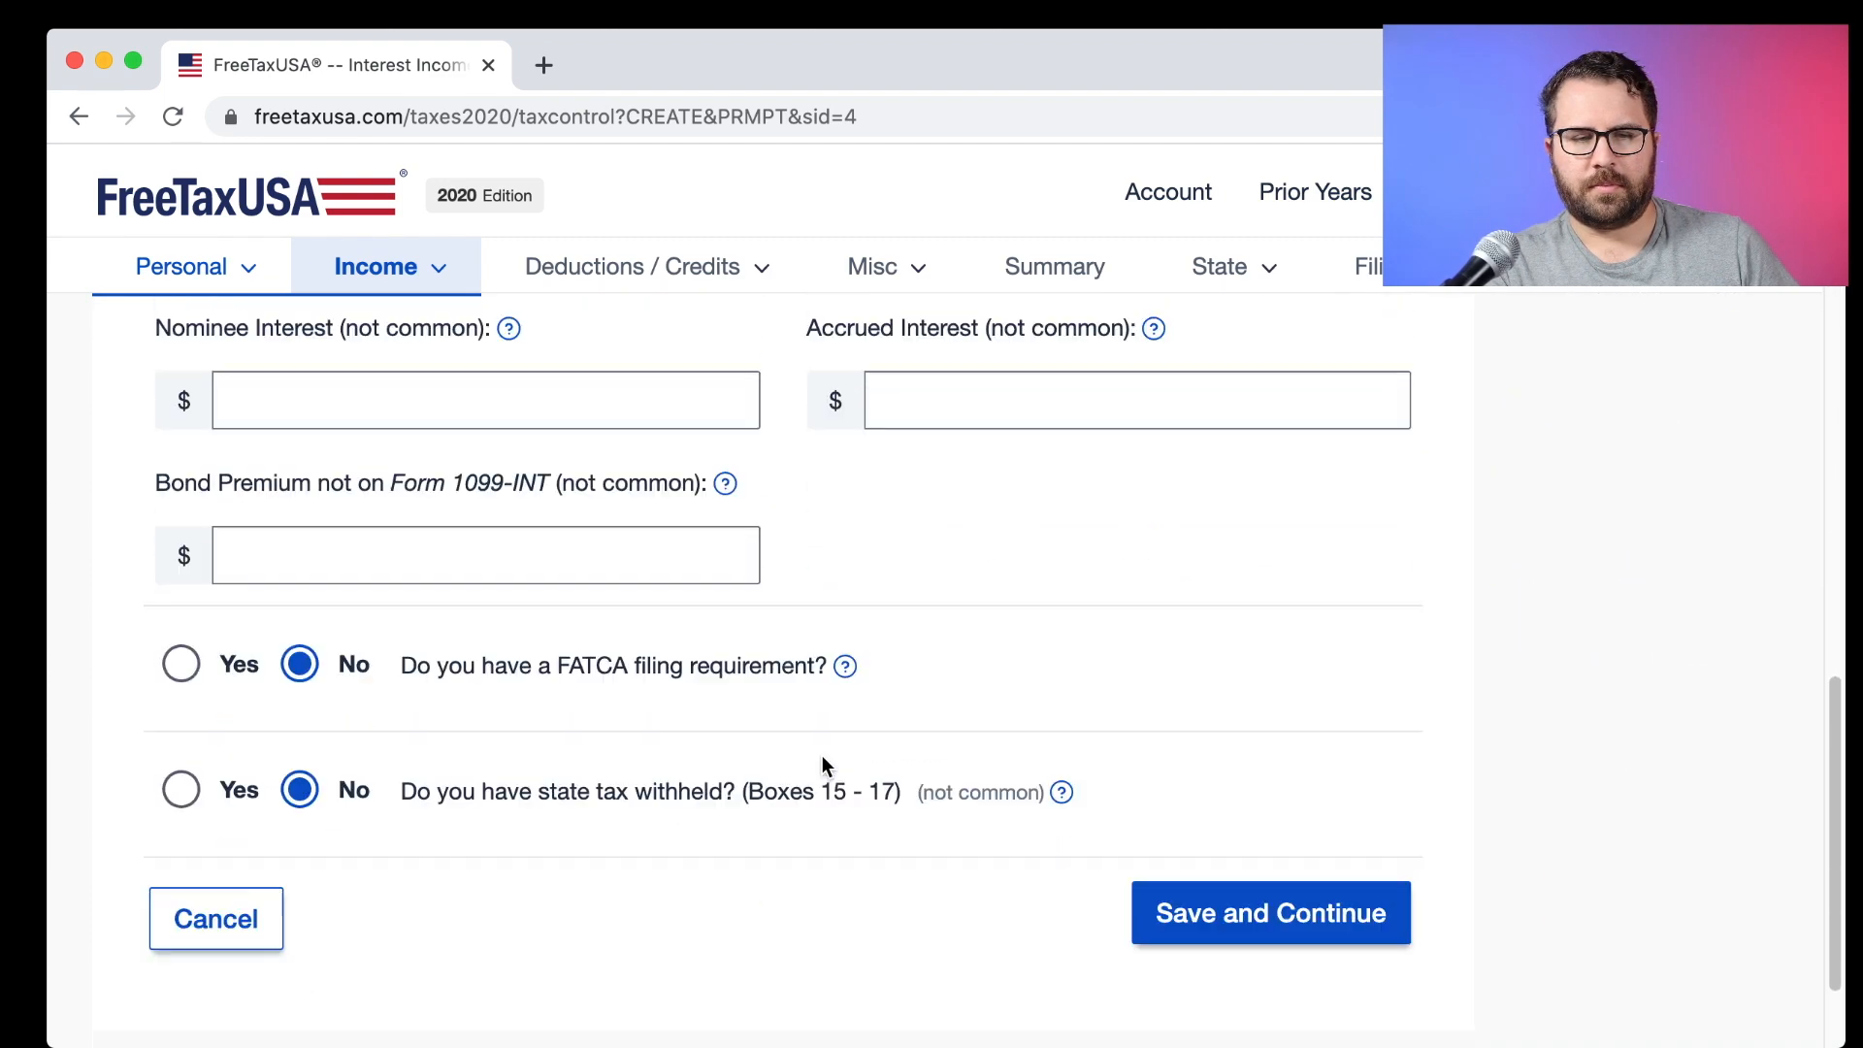
{"action": "left_click", "coordinate": [1255, 842]}
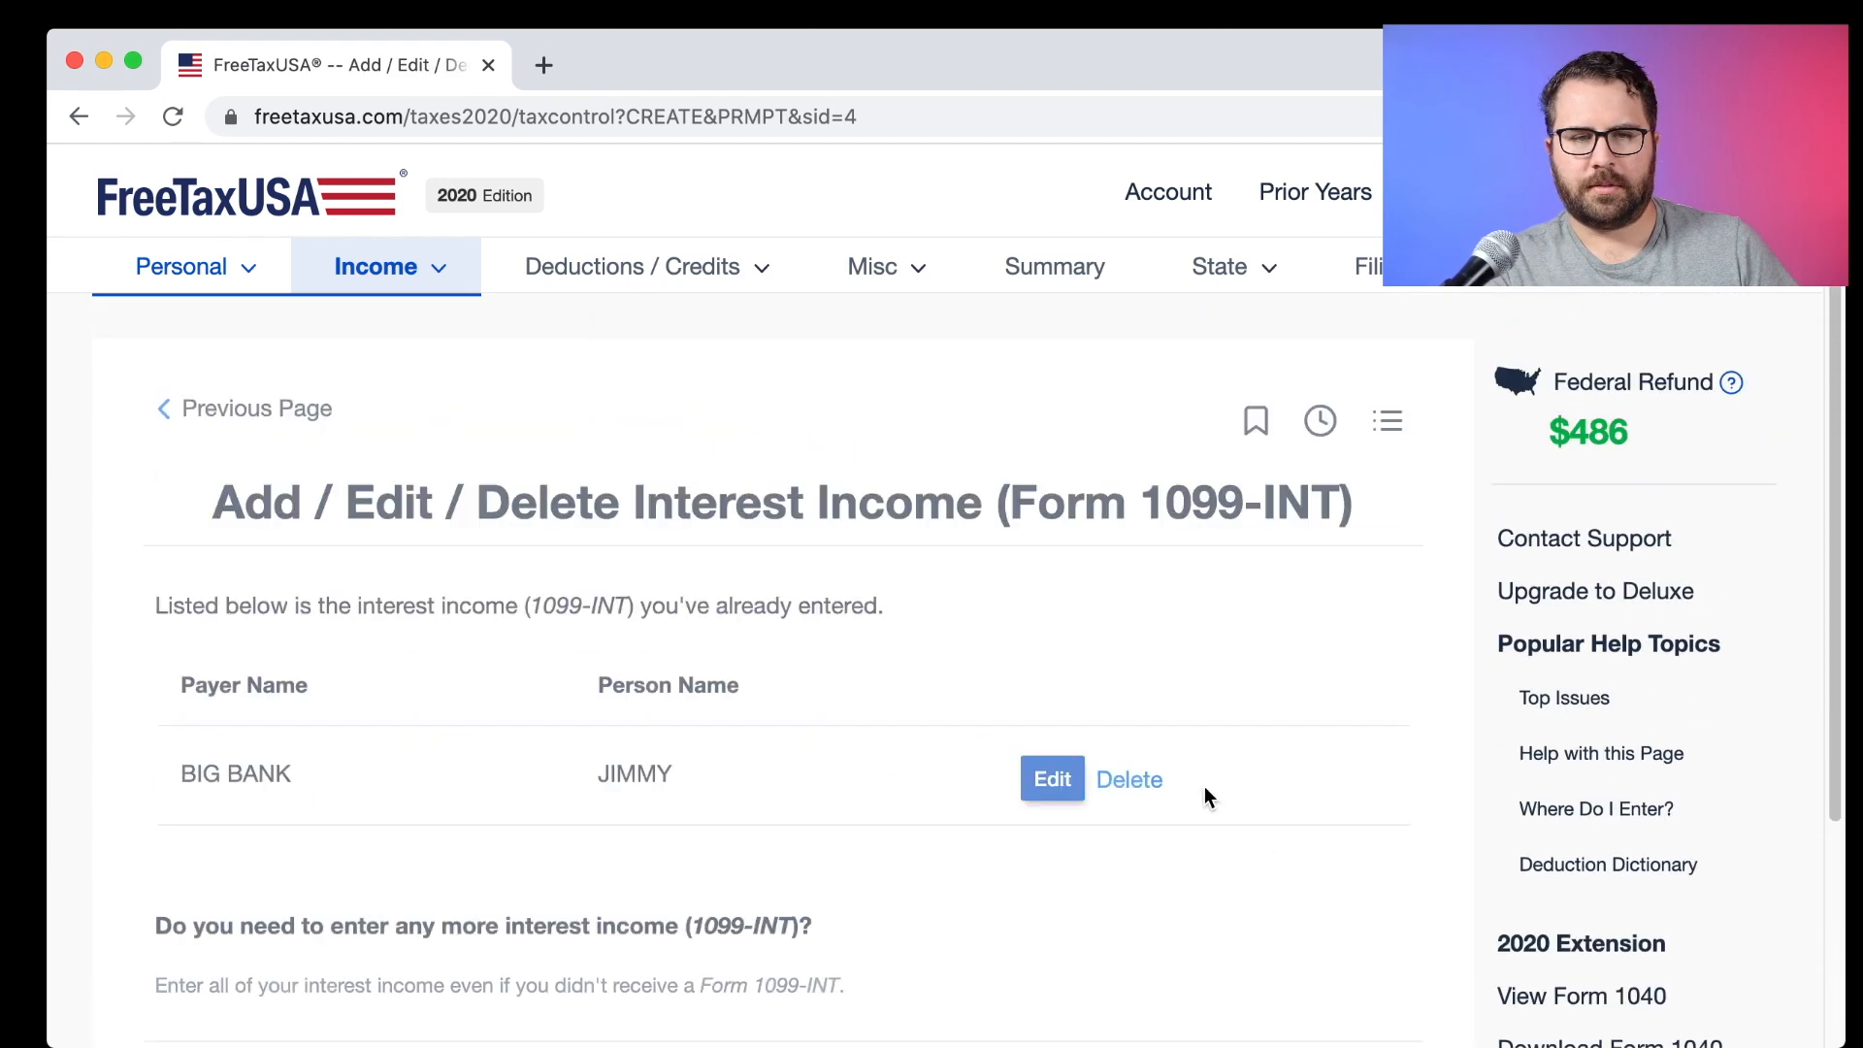
Decline adding more 1099-INT forms and continue.
{"action": "scroll", "coordinate": [1203, 795], "scroll_direction": "down", "scroll_amount": 2}
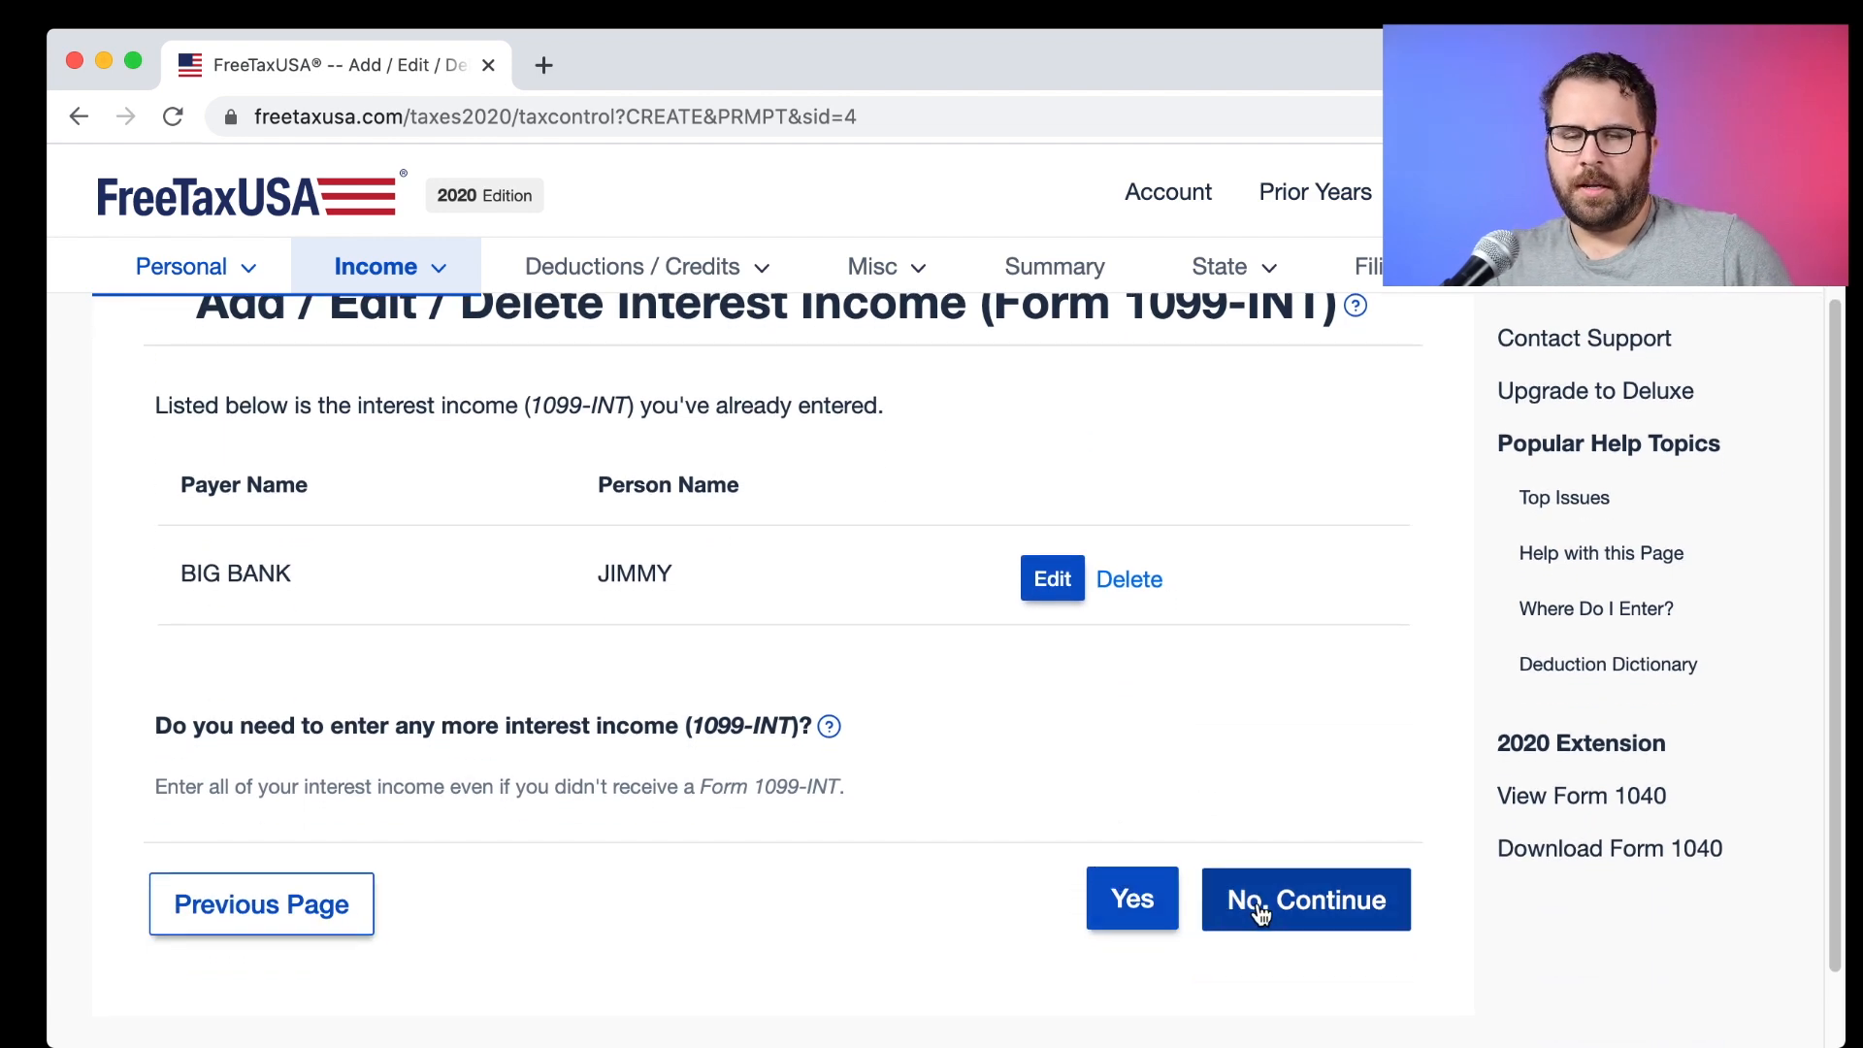
{"action": "scroll", "coordinate": [1187, 803], "scroll_direction": "up", "scroll_amount": 1}
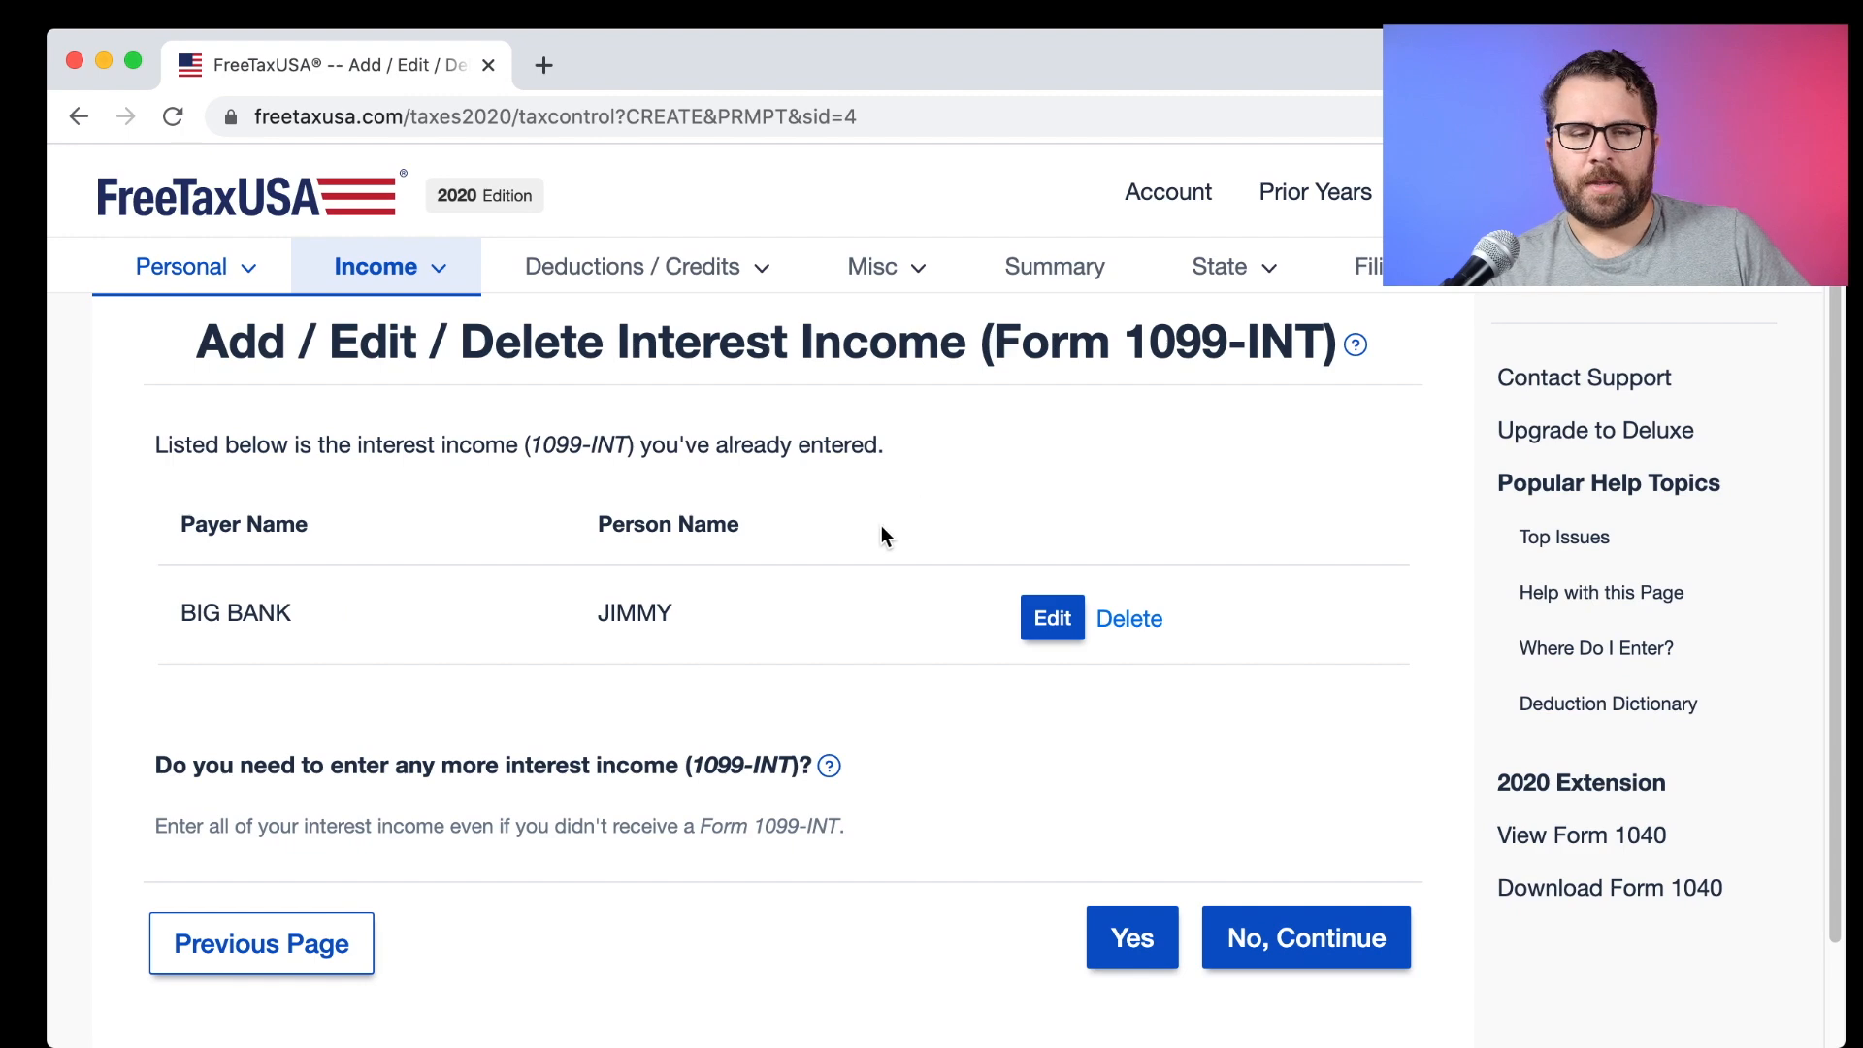
{"action": "left_click_drag", "start_coordinate": [188, 765], "coordinate": [690, 767]}
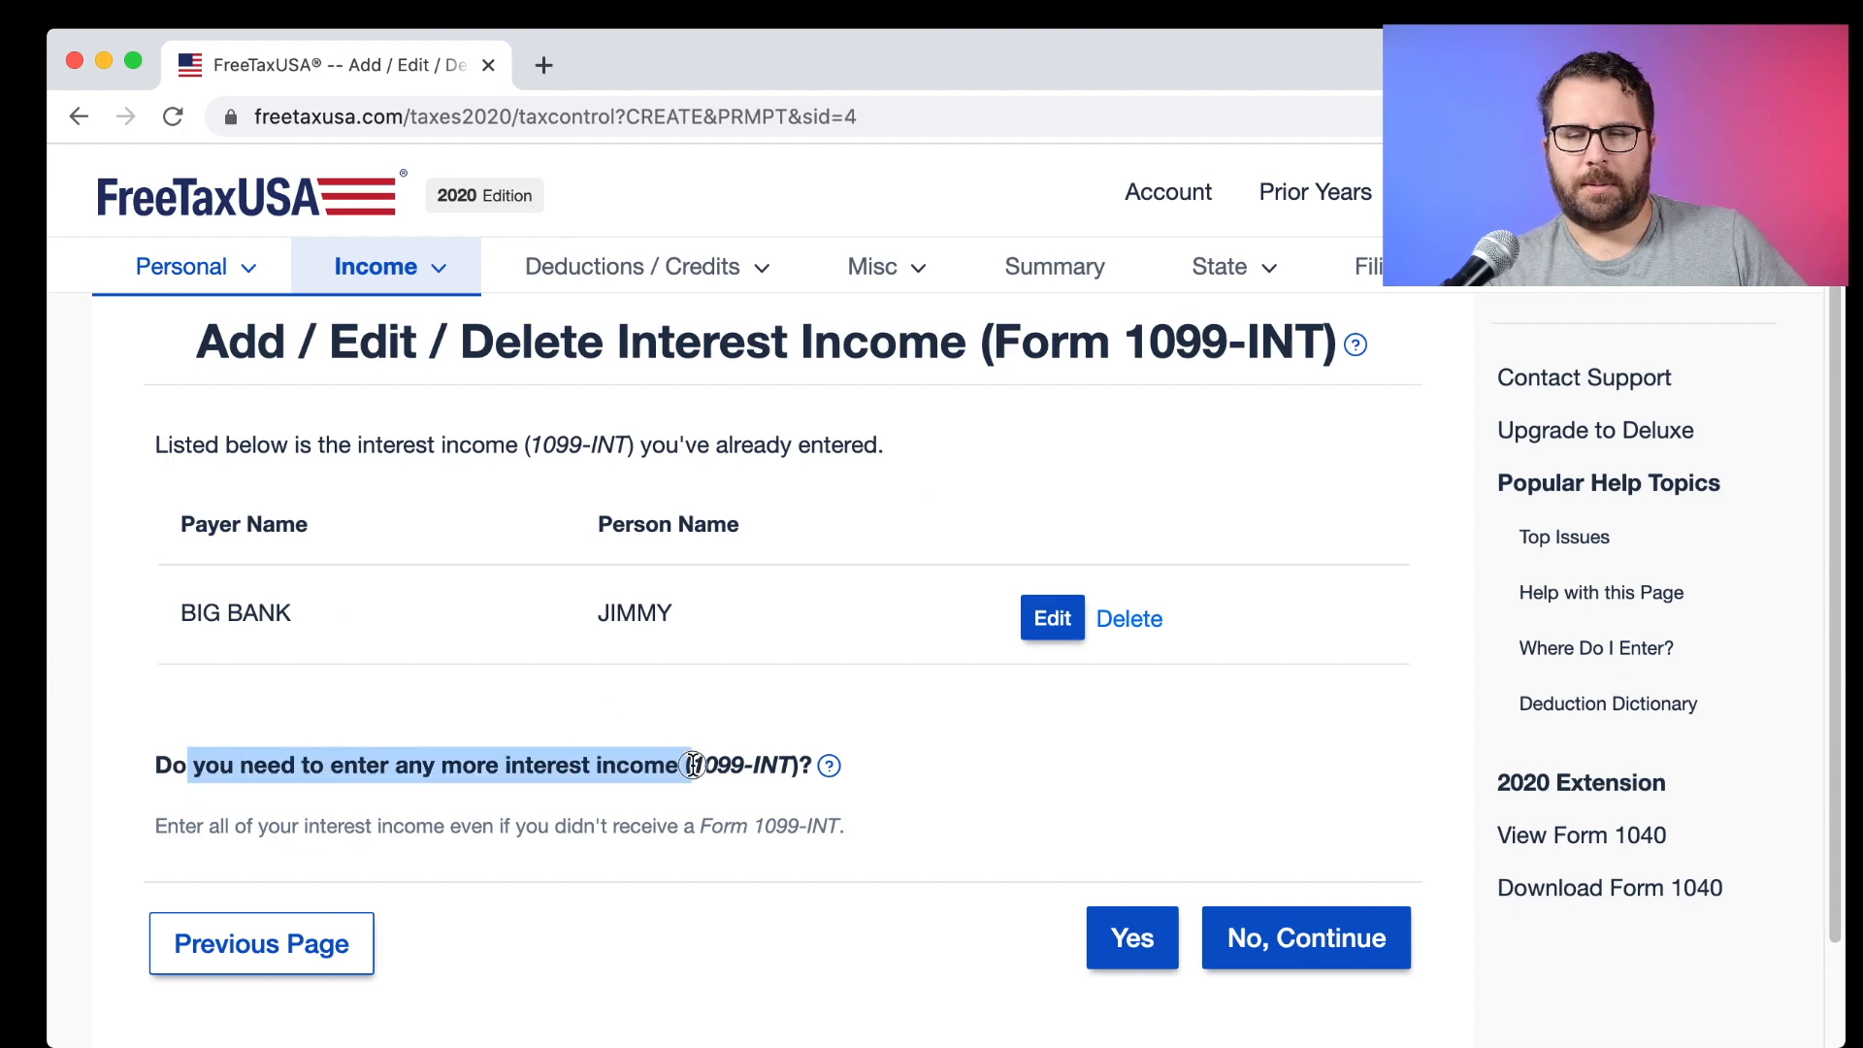
{"action": "left_click", "coordinate": [1285, 968]}
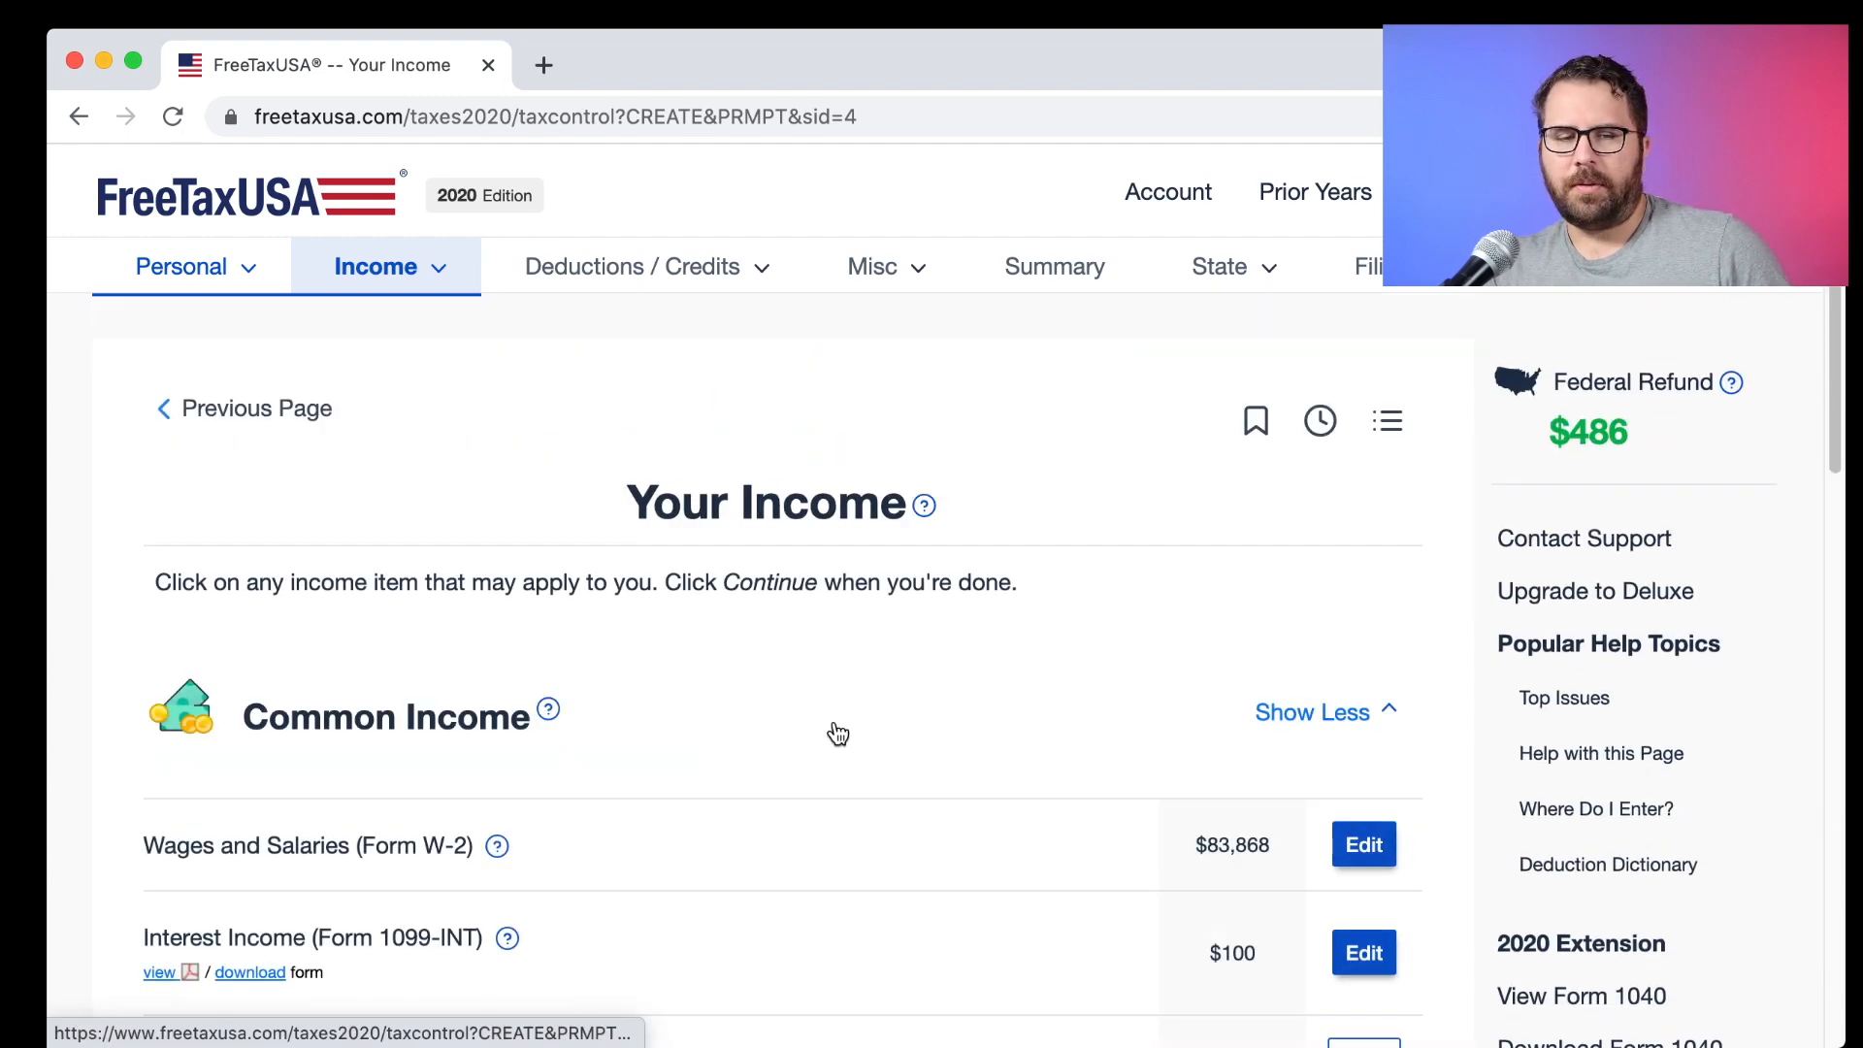
{"action": "scroll", "coordinate": [832, 734], "scroll_direction": "down", "scroll_amount": 5}
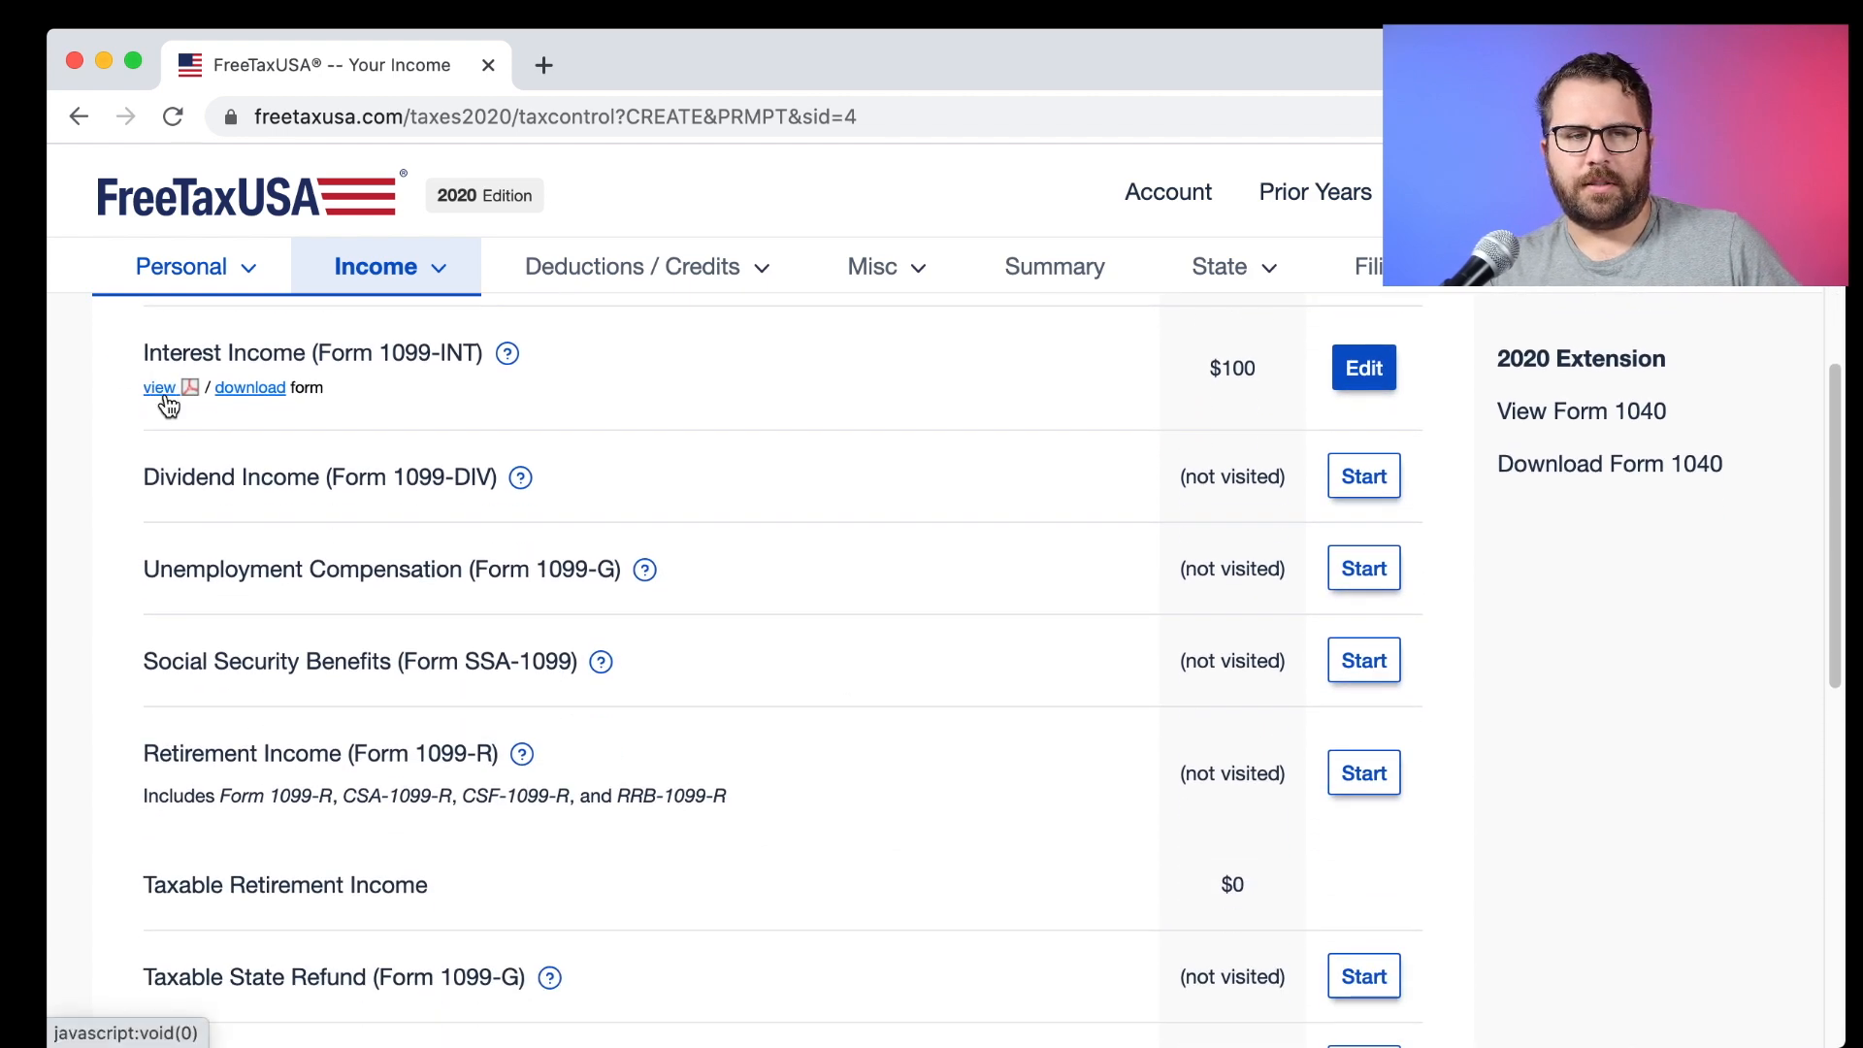
{"action": "left_click", "coordinate": [163, 390]}
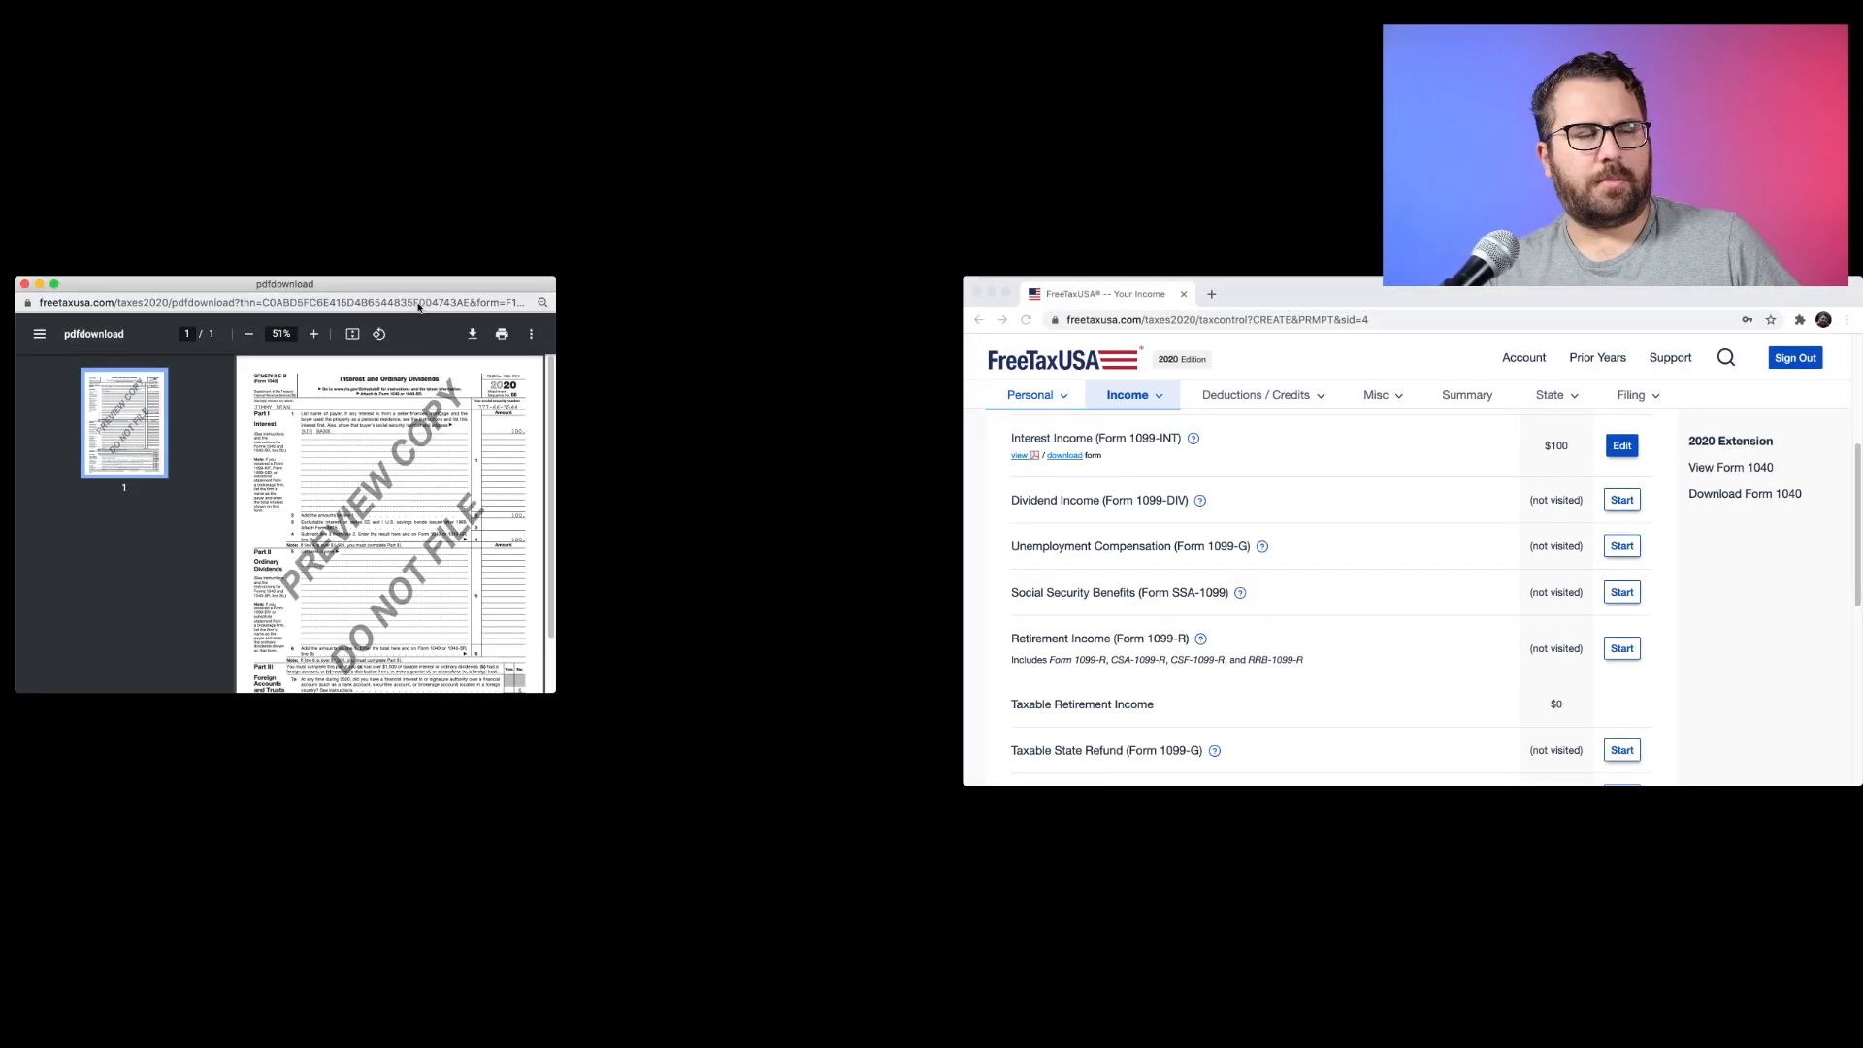
{"action": "left_click_drag", "start_coordinate": [417, 307], "coordinate": [1351, 307]}
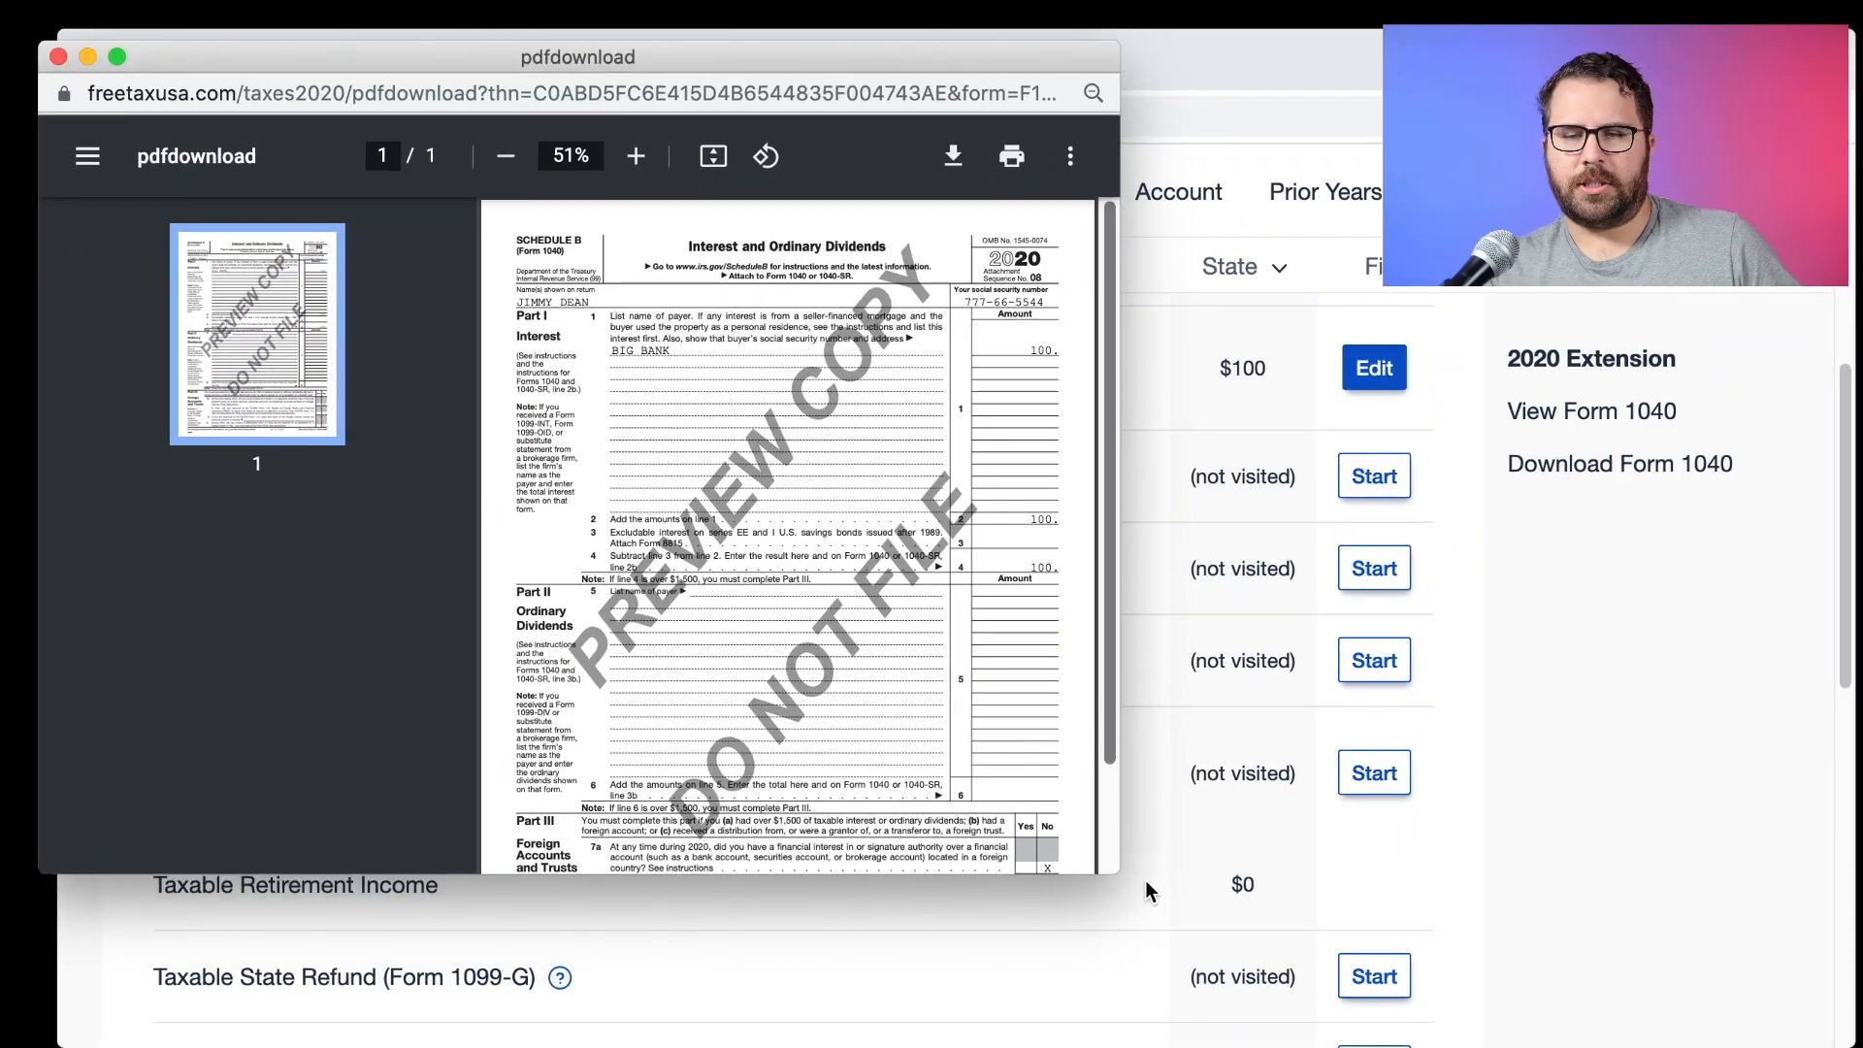
{"action": "left_click_drag", "start_coordinate": [1121, 875], "coordinate": [1854, 1019]}
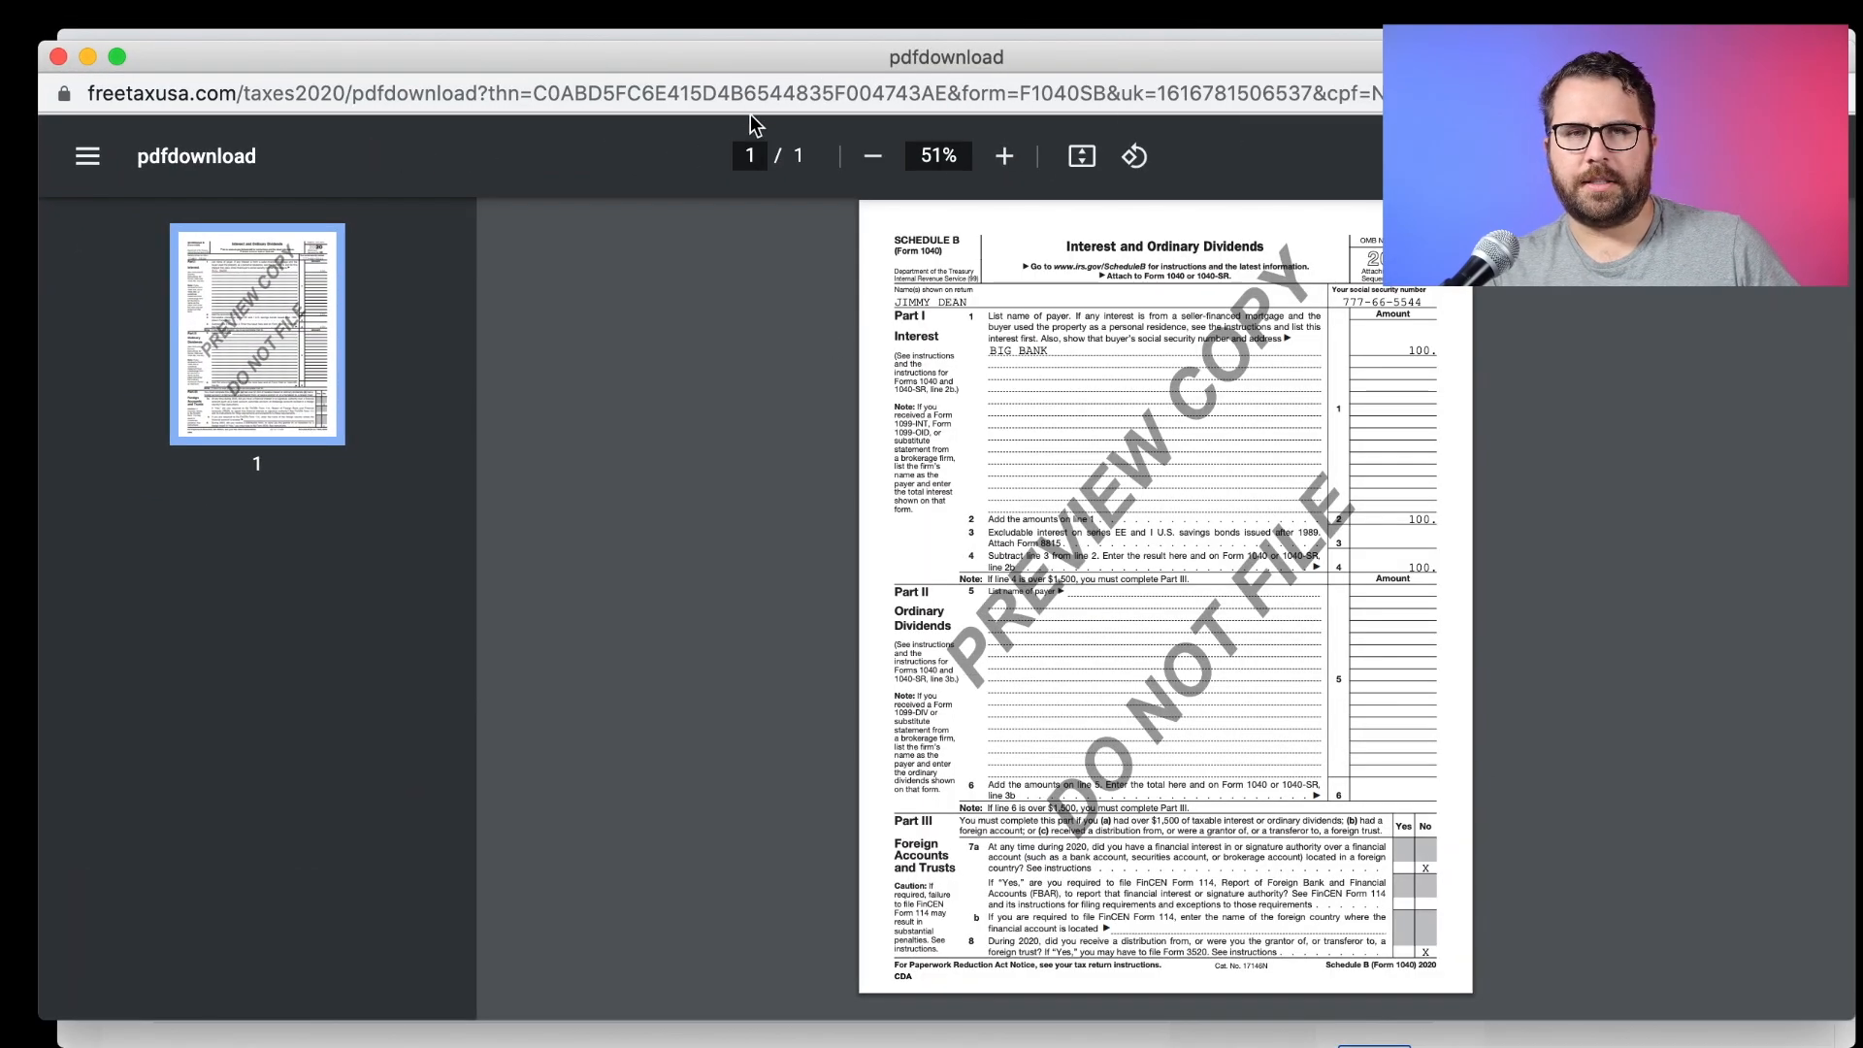
{"action": "left_click_drag", "start_coordinate": [748, 59], "coordinate": [748, 47]}
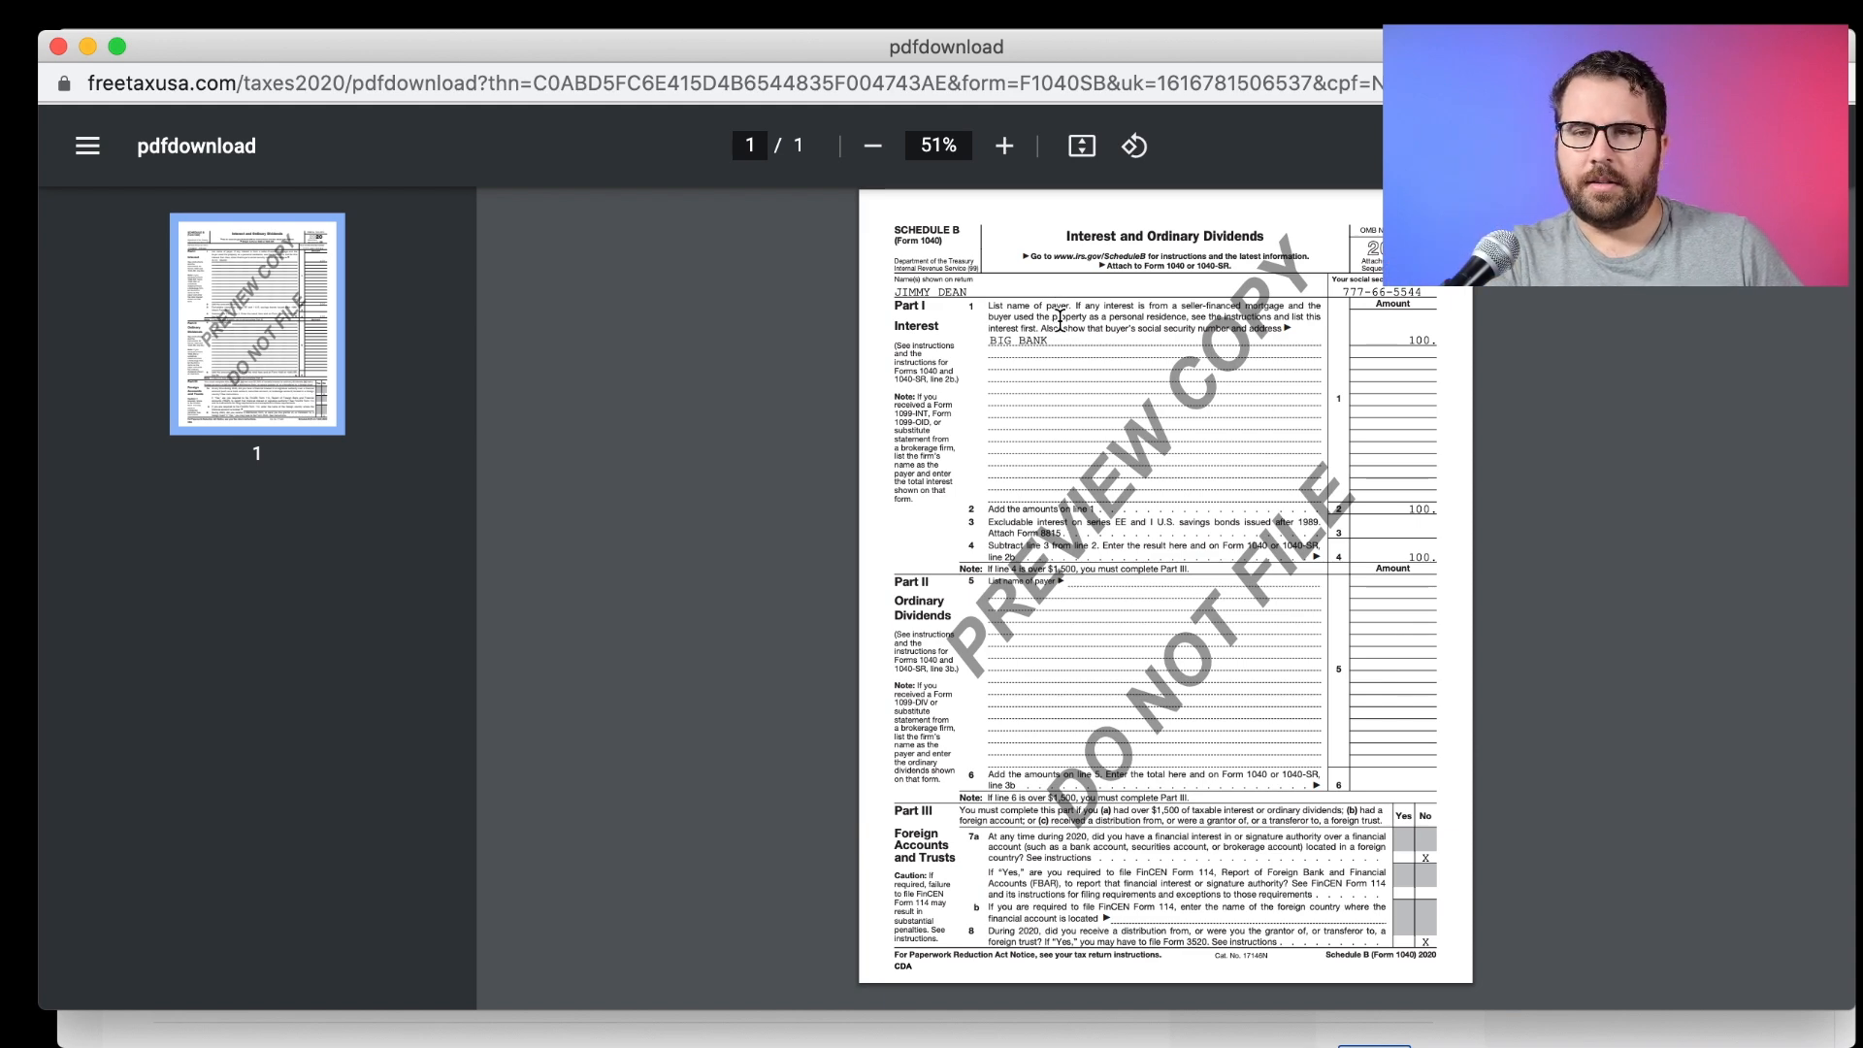
{"action": "key", "text": "super+equal"}
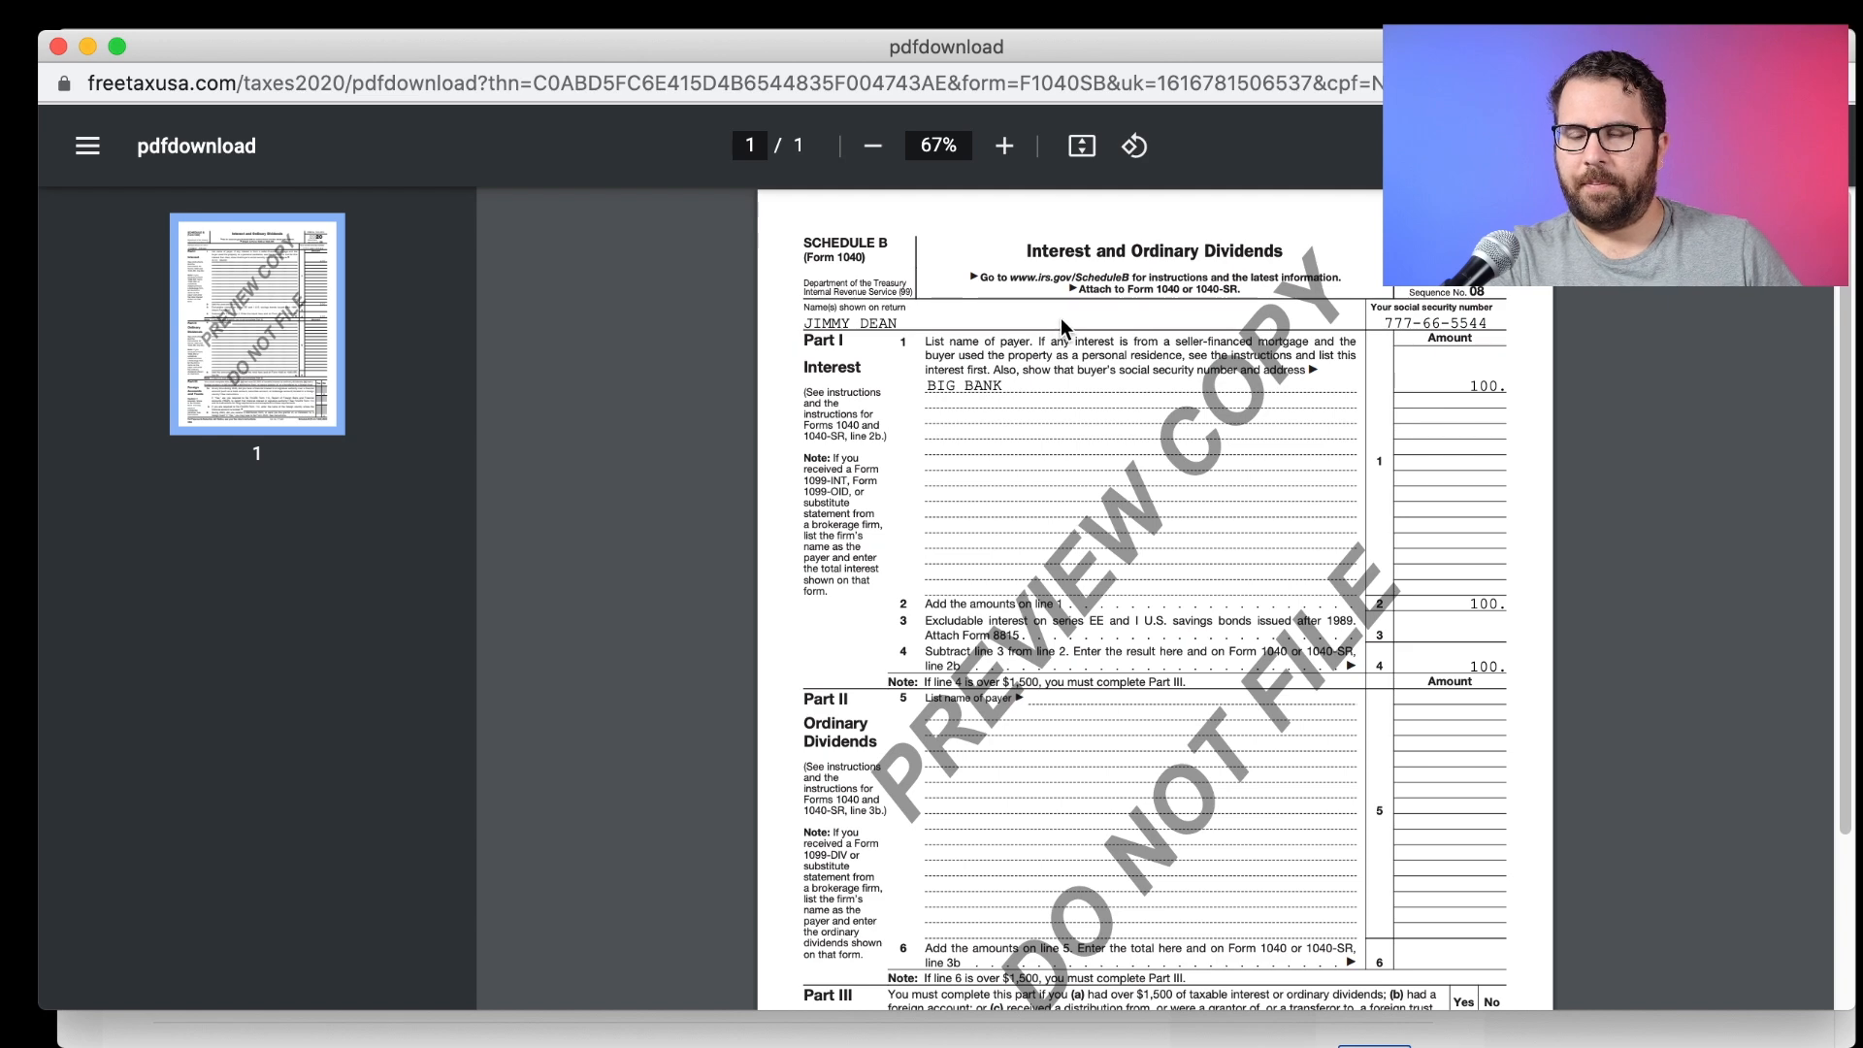
{"action": "key", "text": "super+minus"}
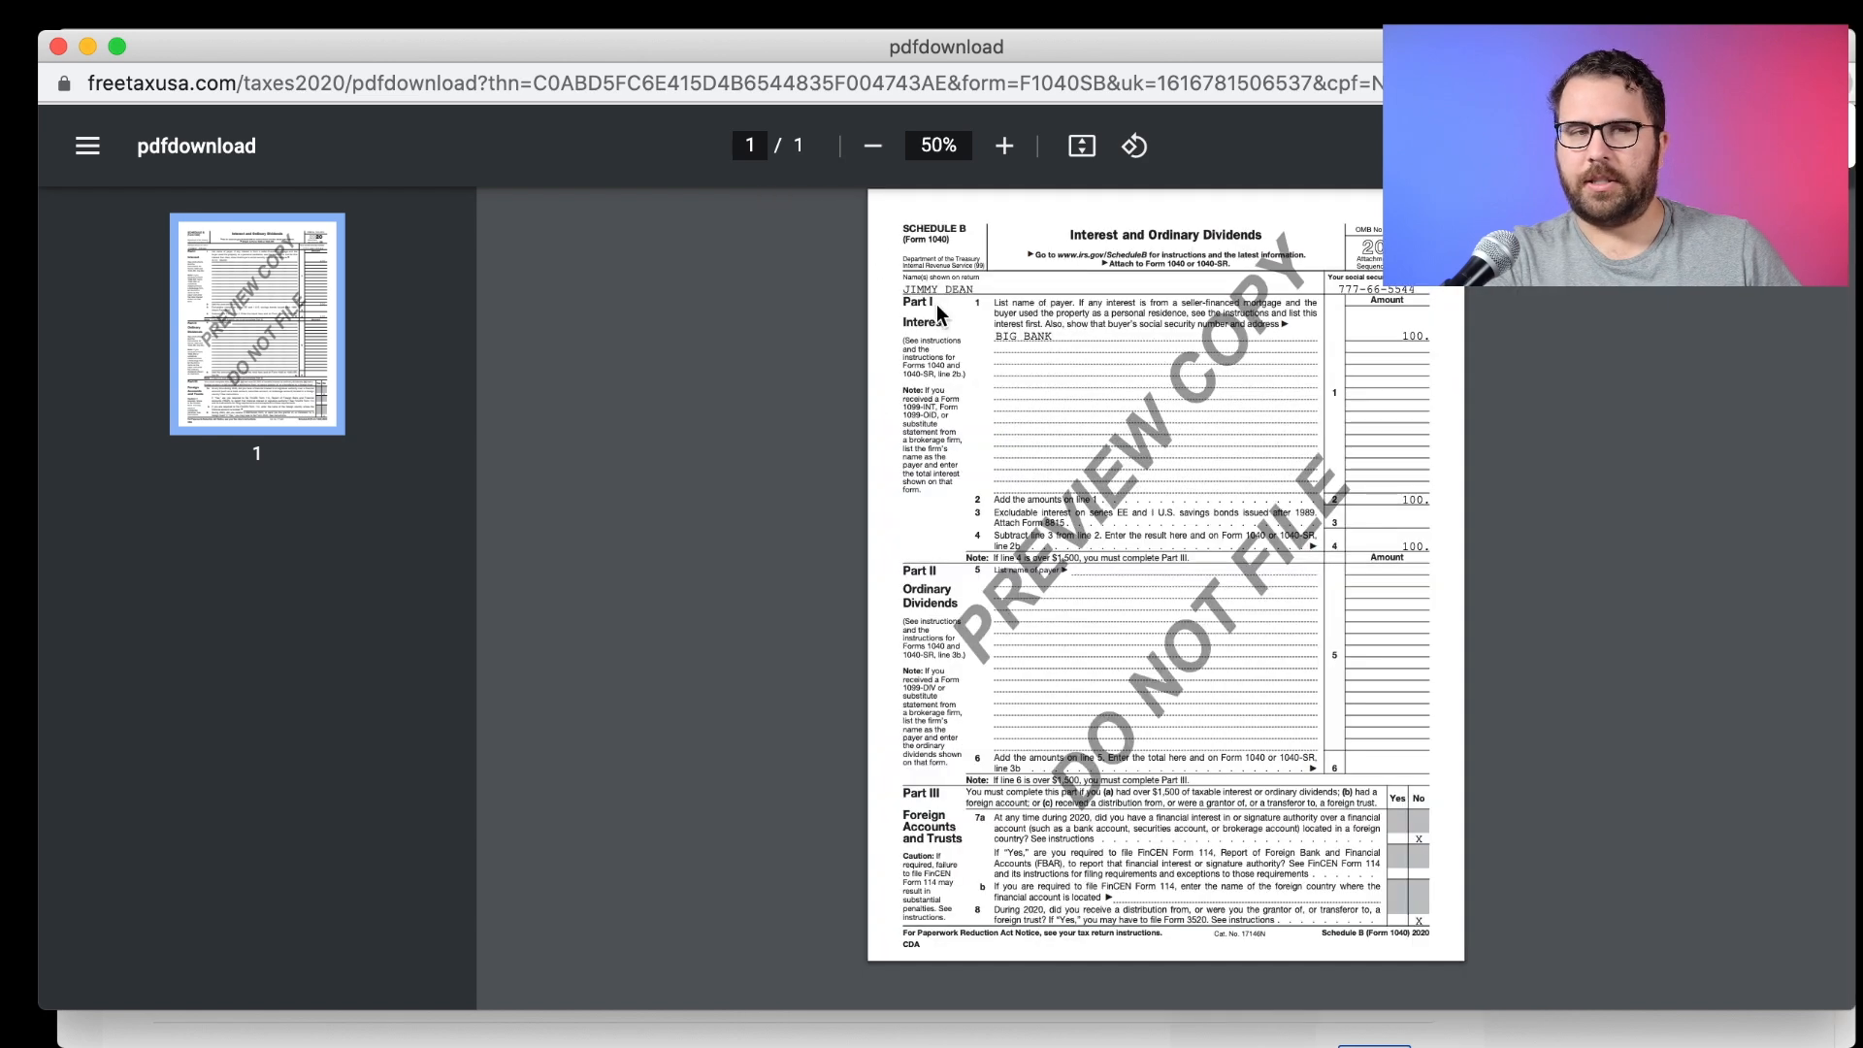
{"action": "left_click", "coordinate": [57, 46]}
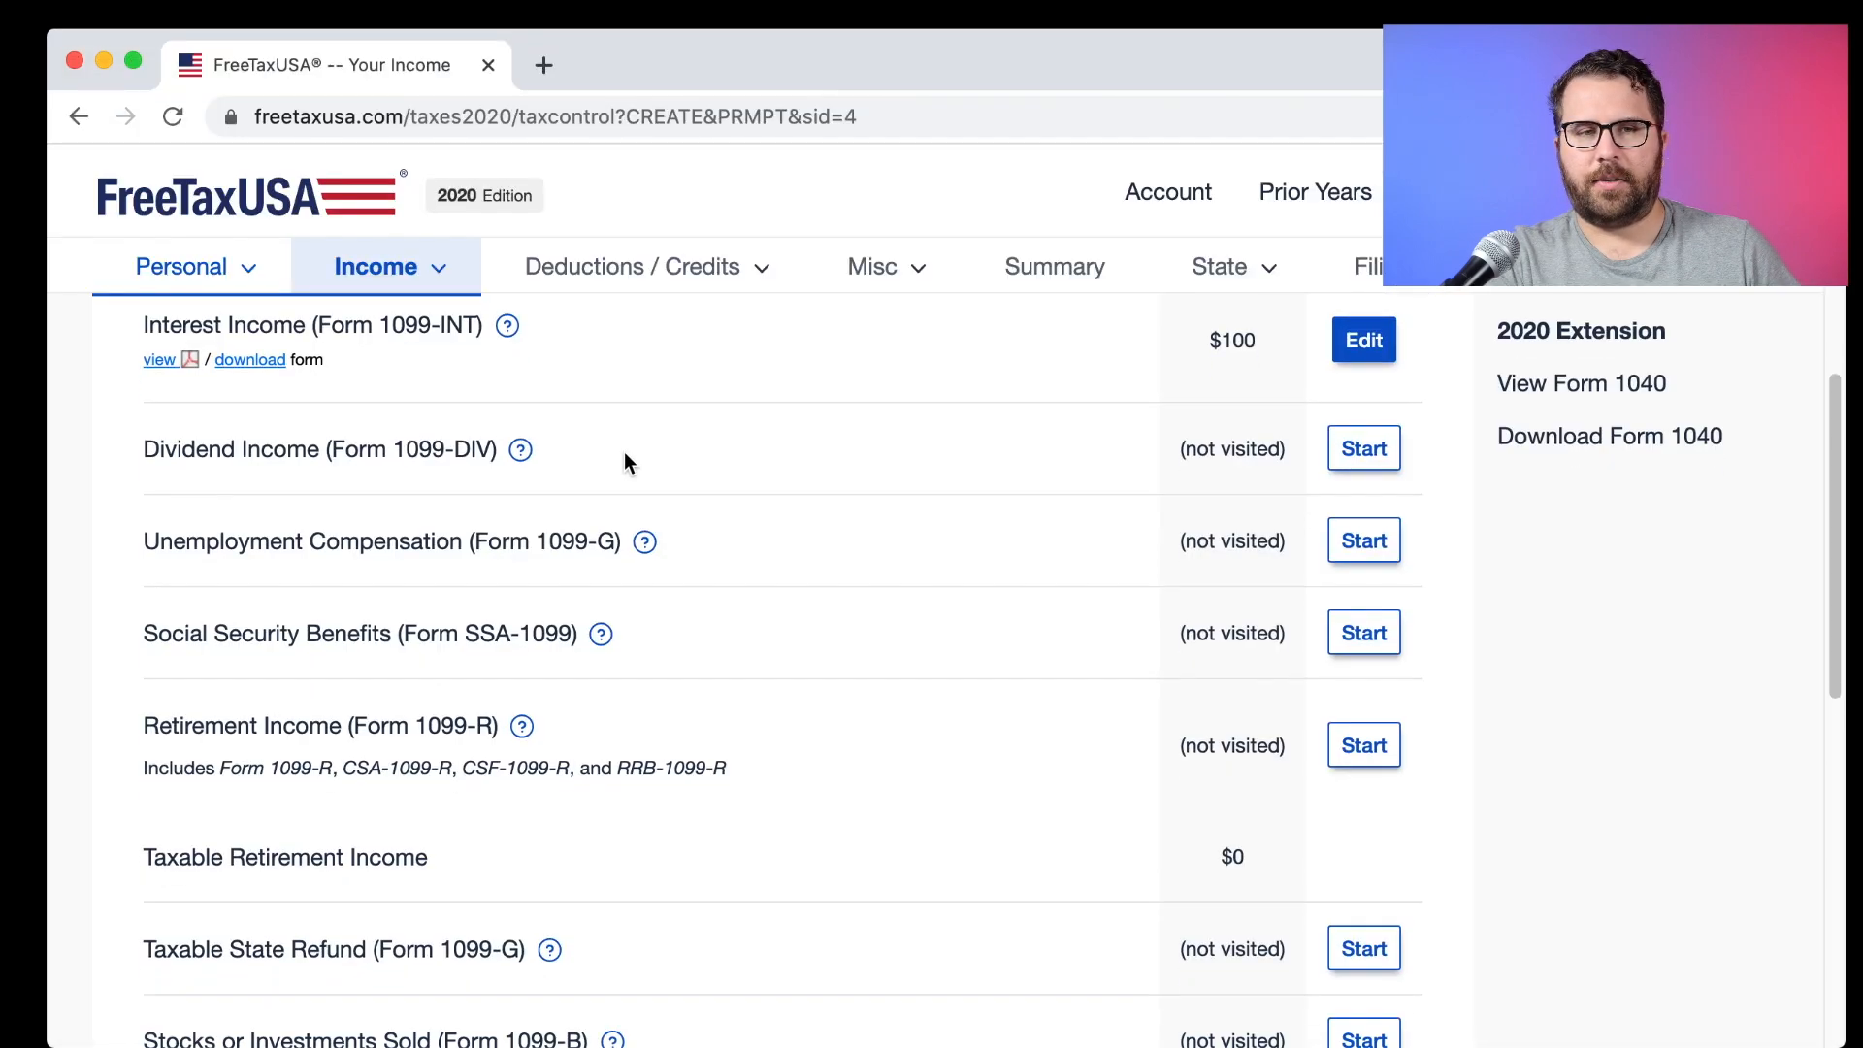
{"action": "scroll", "coordinate": [625, 451], "scroll_direction": "up", "scroll_amount": 3}
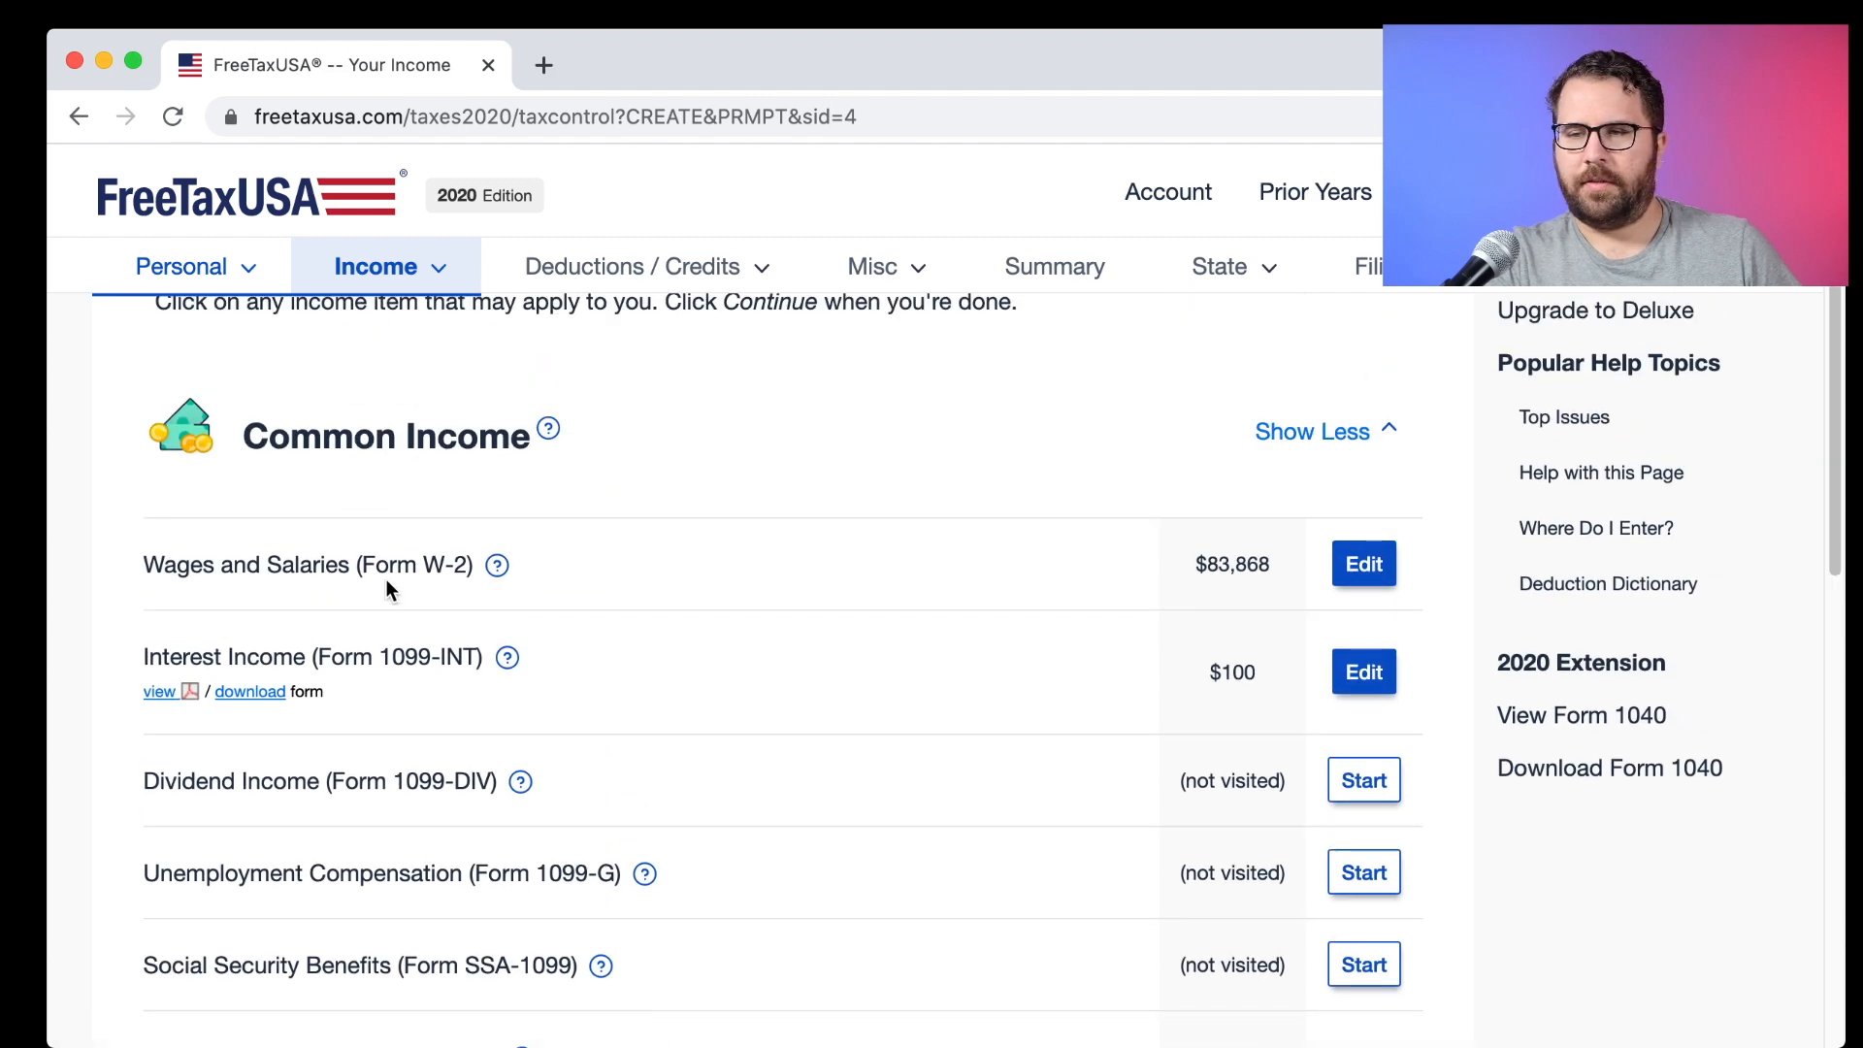
{"action": "left_click", "coordinate": [1541, 718]}
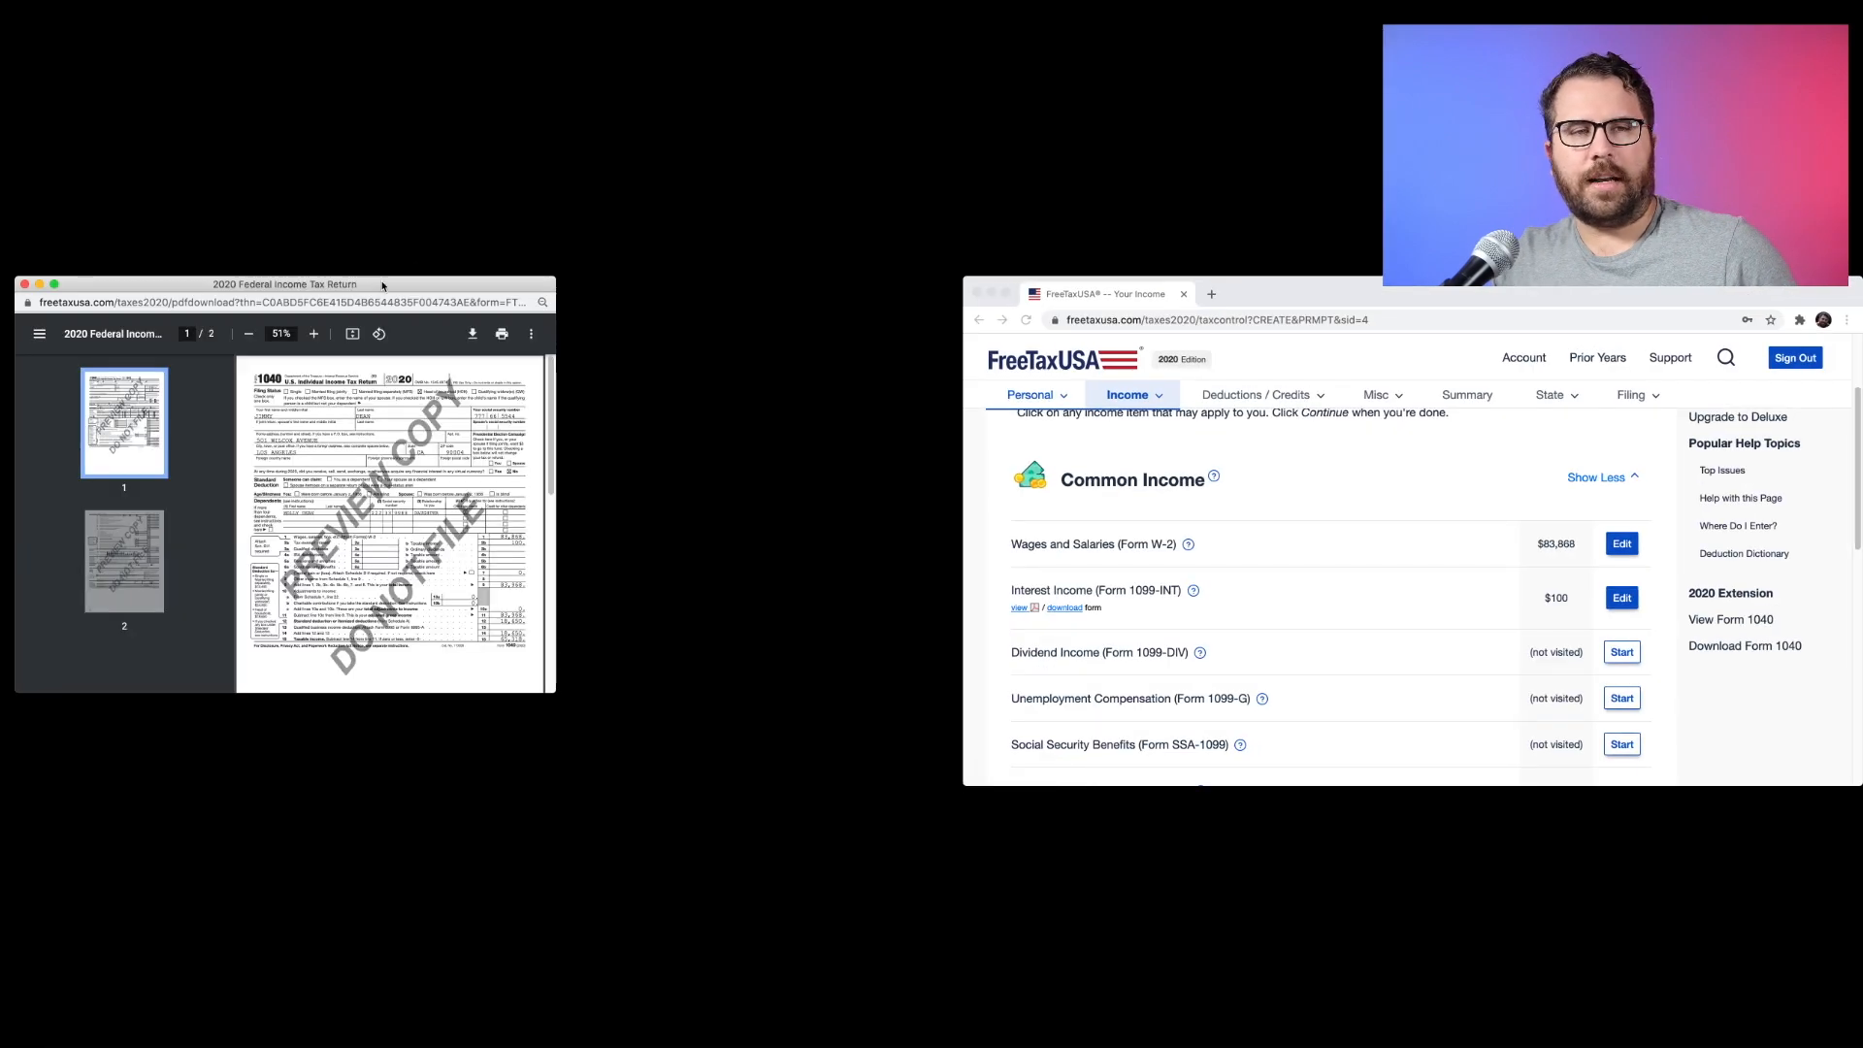
{"action": "left_click_drag", "start_coordinate": [381, 285], "coordinate": [1327, 284]}
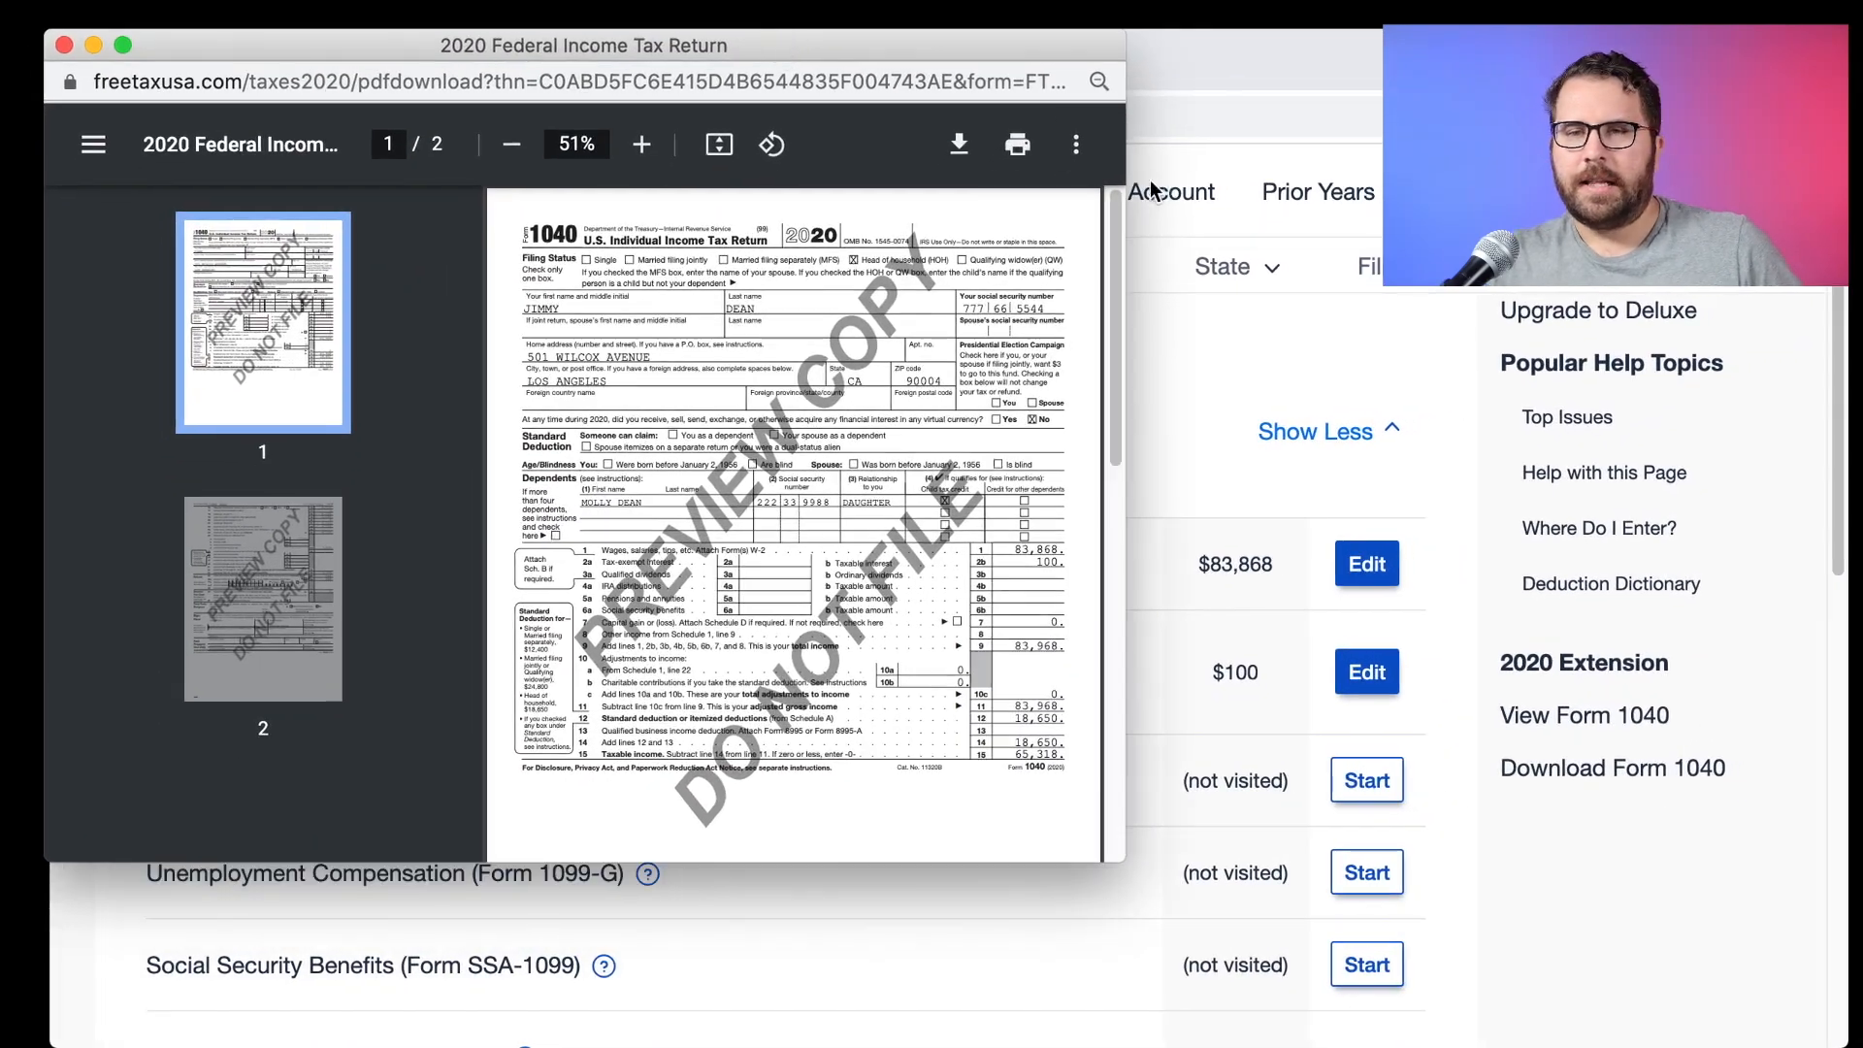
{"action": "left_click_drag", "start_coordinate": [1126, 175], "coordinate": [1848, 310]}
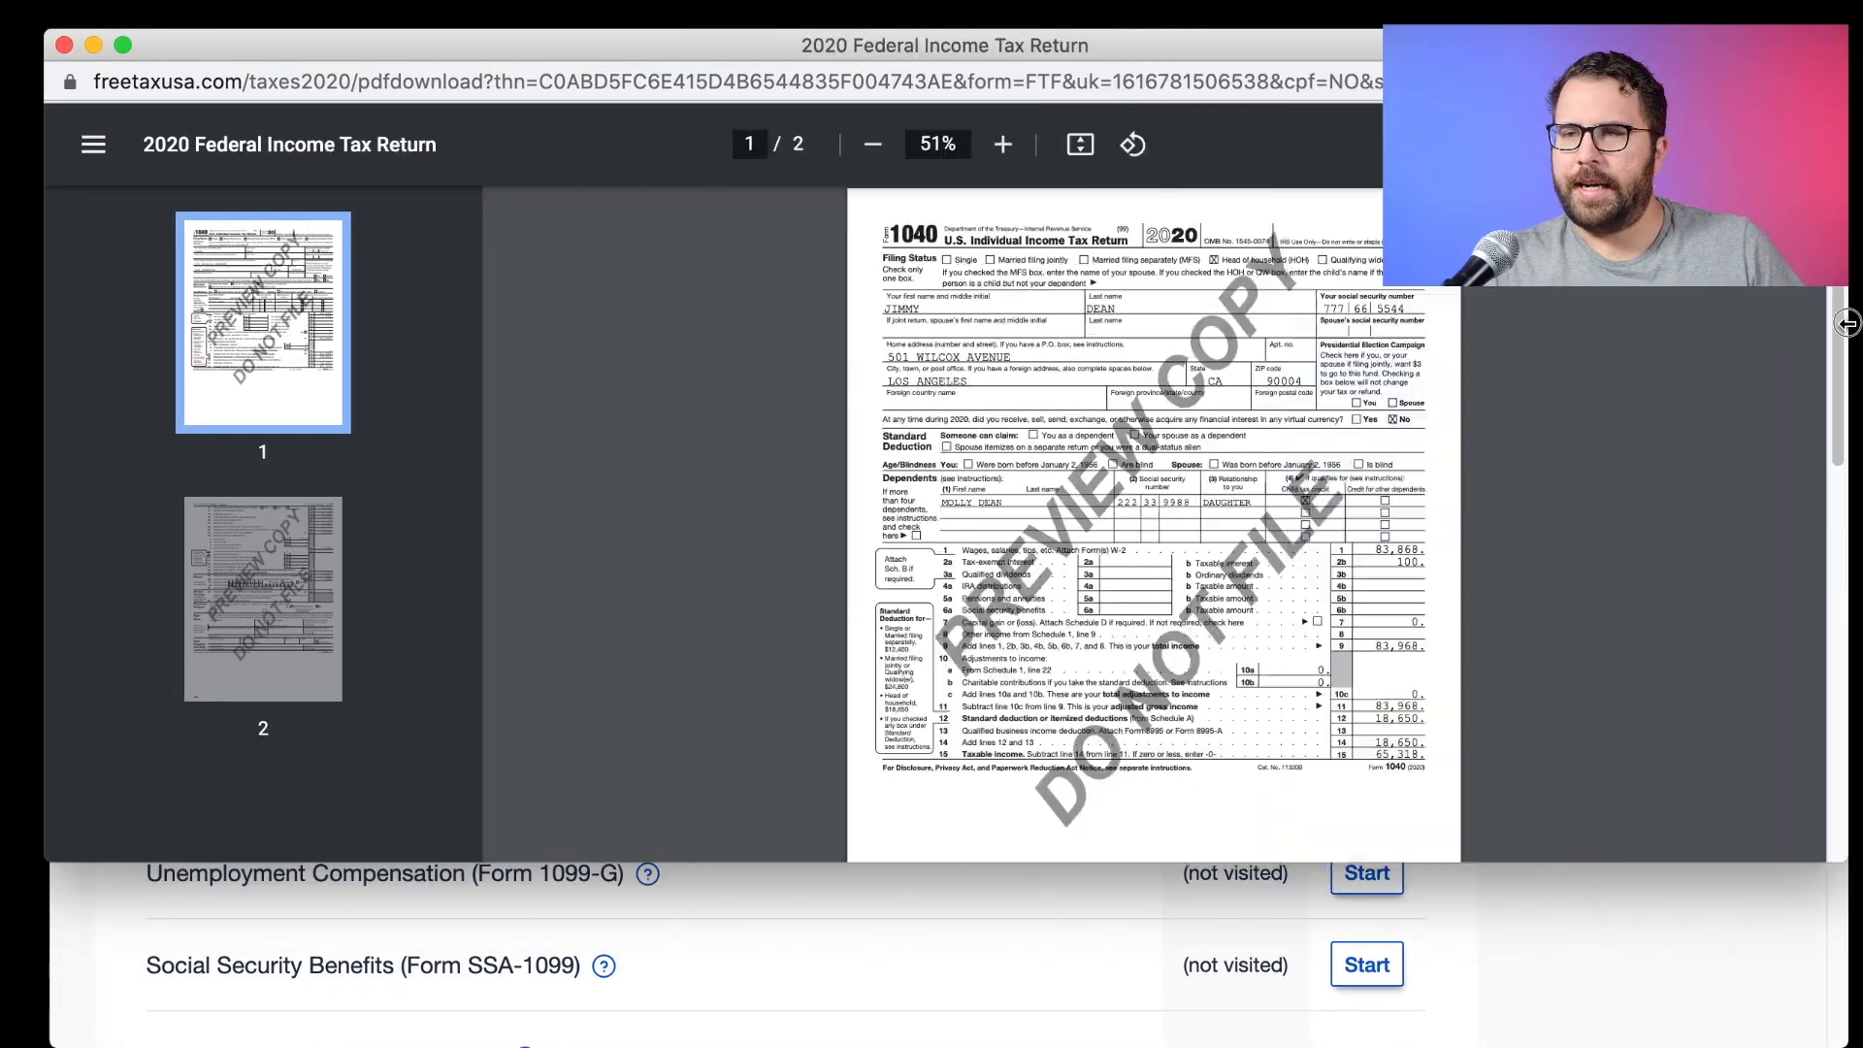
{"action": "left_click_drag", "start_coordinate": [1114, 861], "coordinate": [1106, 1036]}
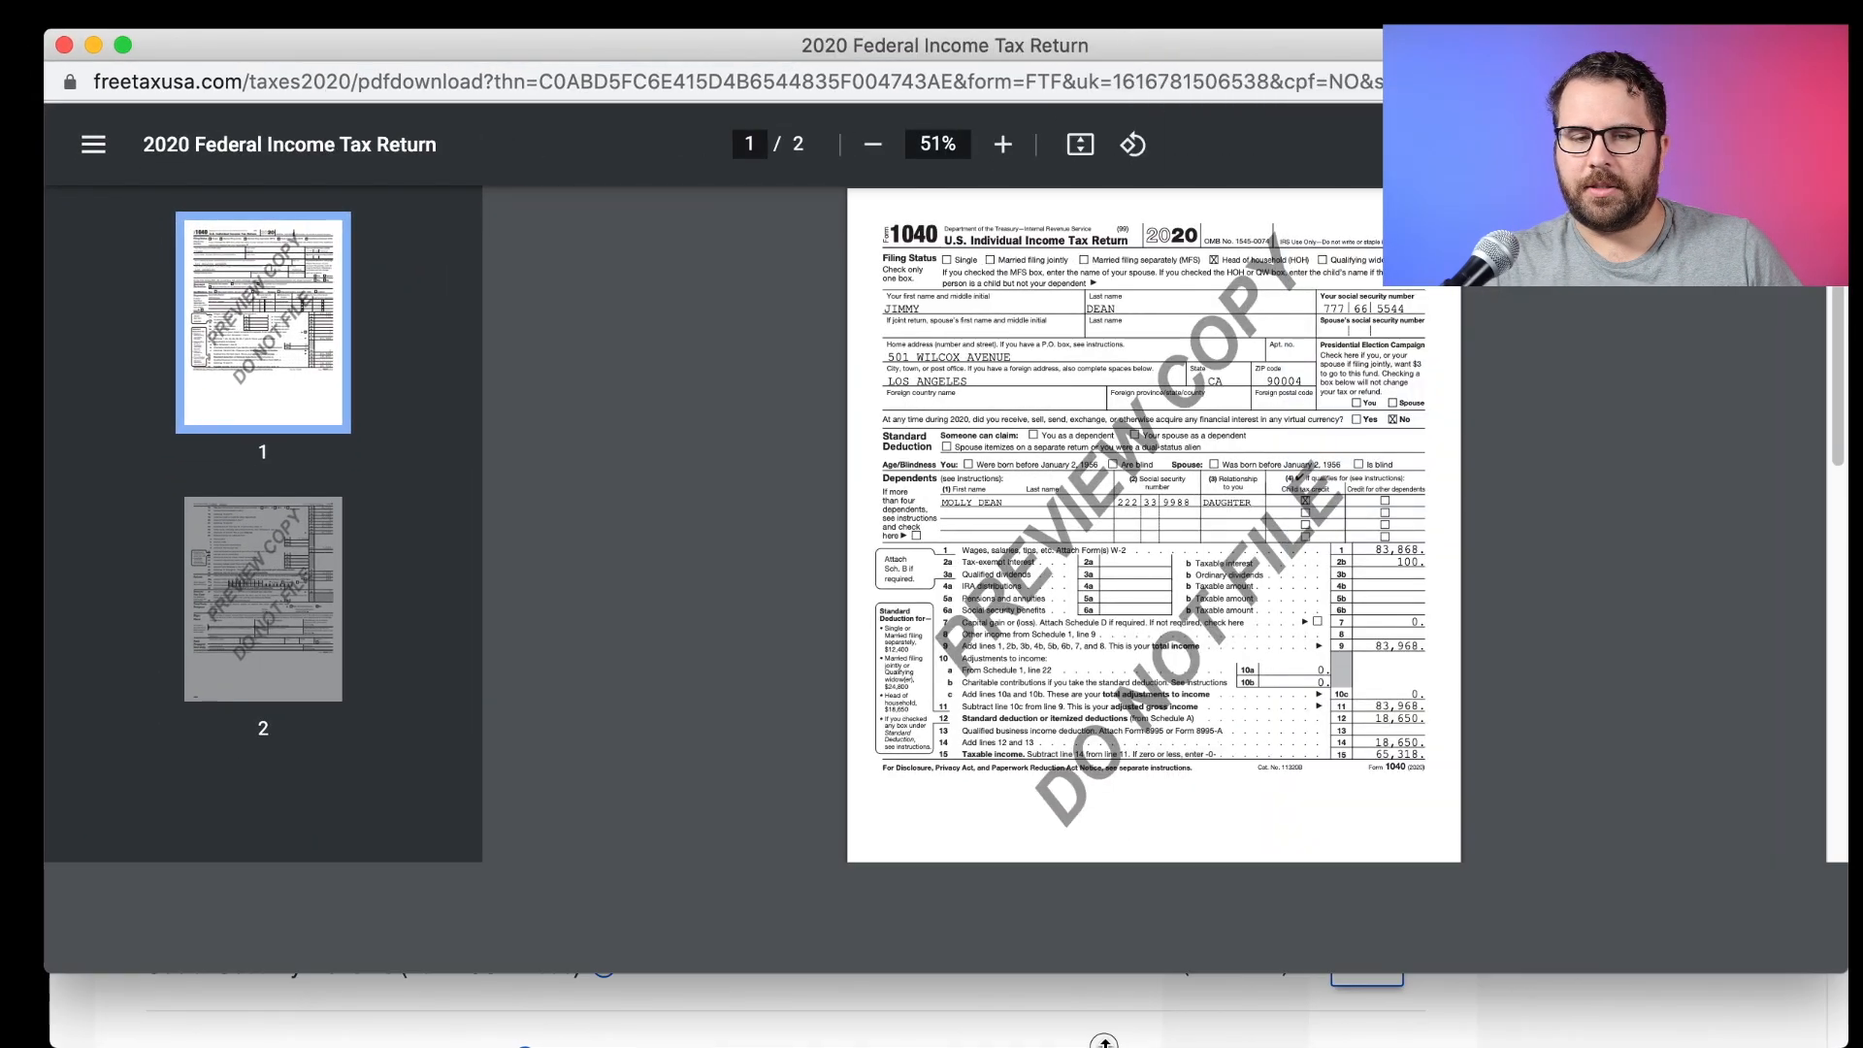
{"action": "scroll", "coordinate": [1148, 637], "scroll_direction": "down", "scroll_amount": 10}
{"action": "scroll", "coordinate": [1147, 632], "scroll_direction": "up", "scroll_amount": 10}
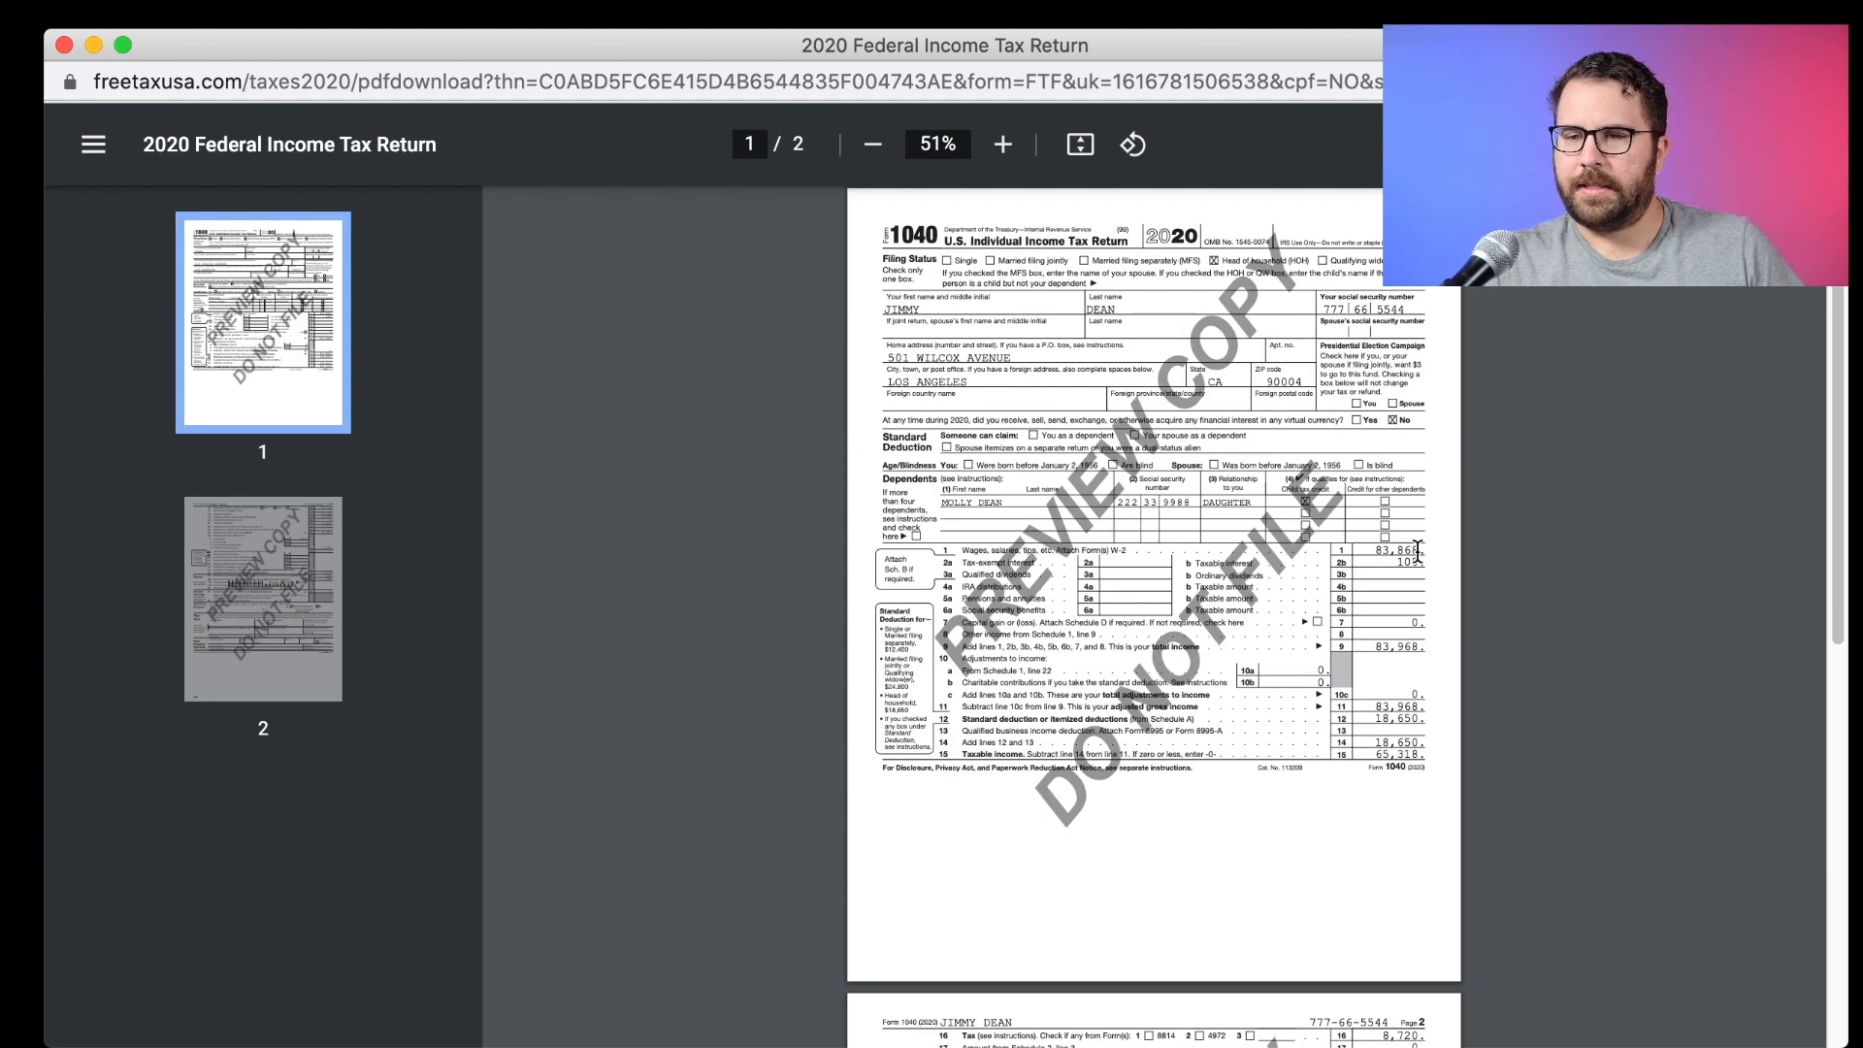
{"action": "scroll", "coordinate": [1417, 551], "scroll_direction": "down", "scroll_amount": 5}
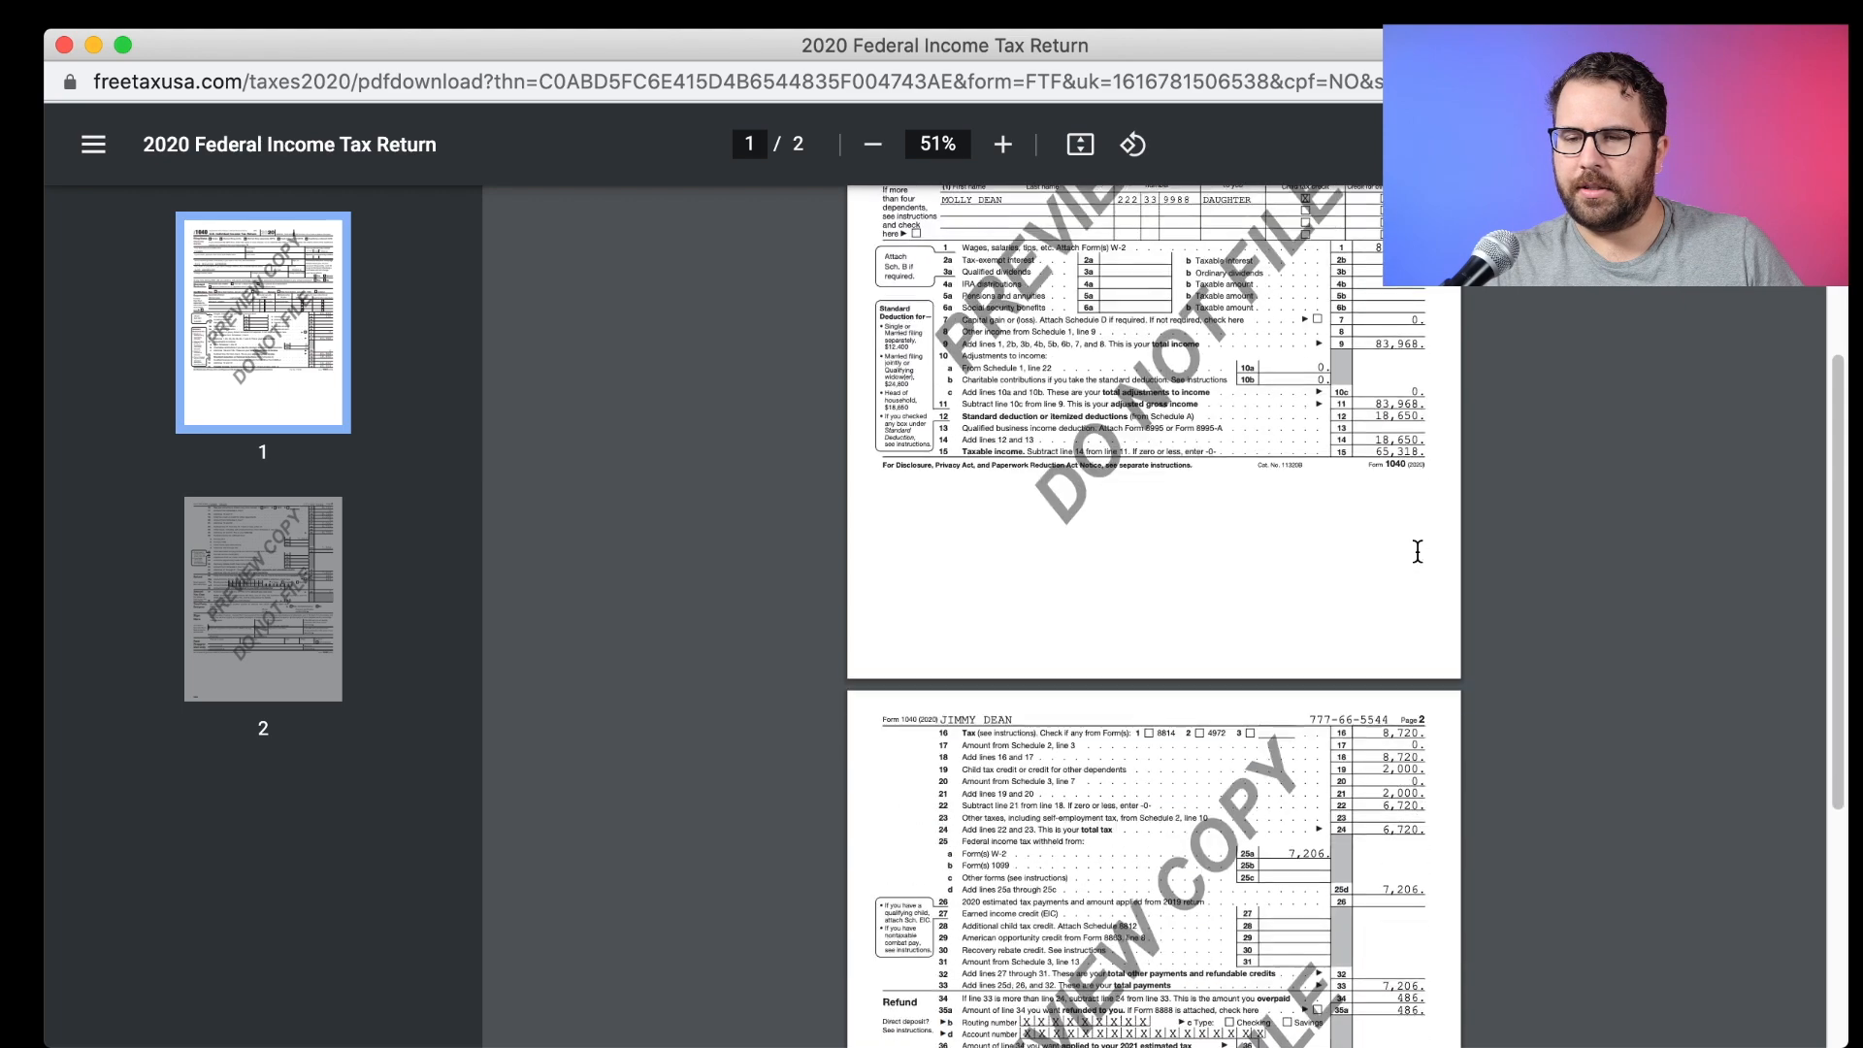
{"action": "left_click", "coordinate": [65, 46]}
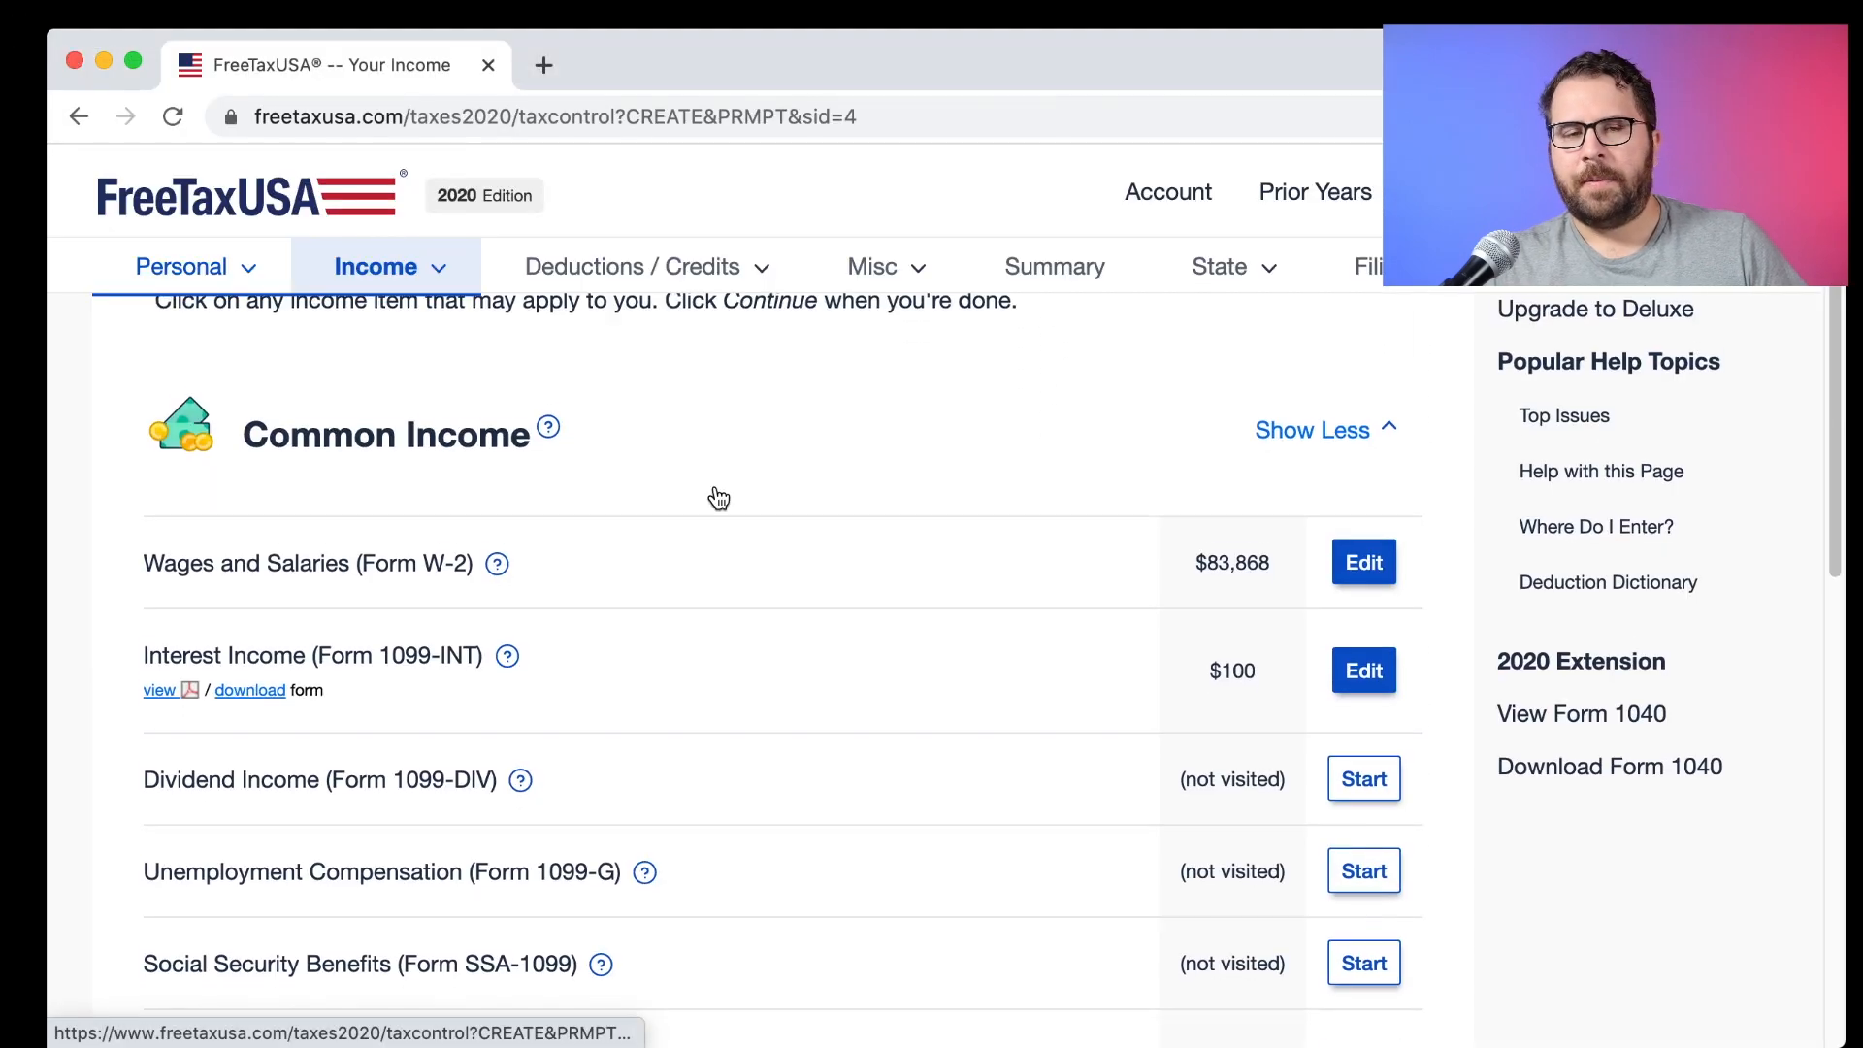
Open Unemployment Compensation (Form 1099-G) and answer Yes to receiving 1099-G unemployment.
{"action": "scroll", "coordinate": [718, 498], "scroll_direction": "down", "scroll_amount": 1}
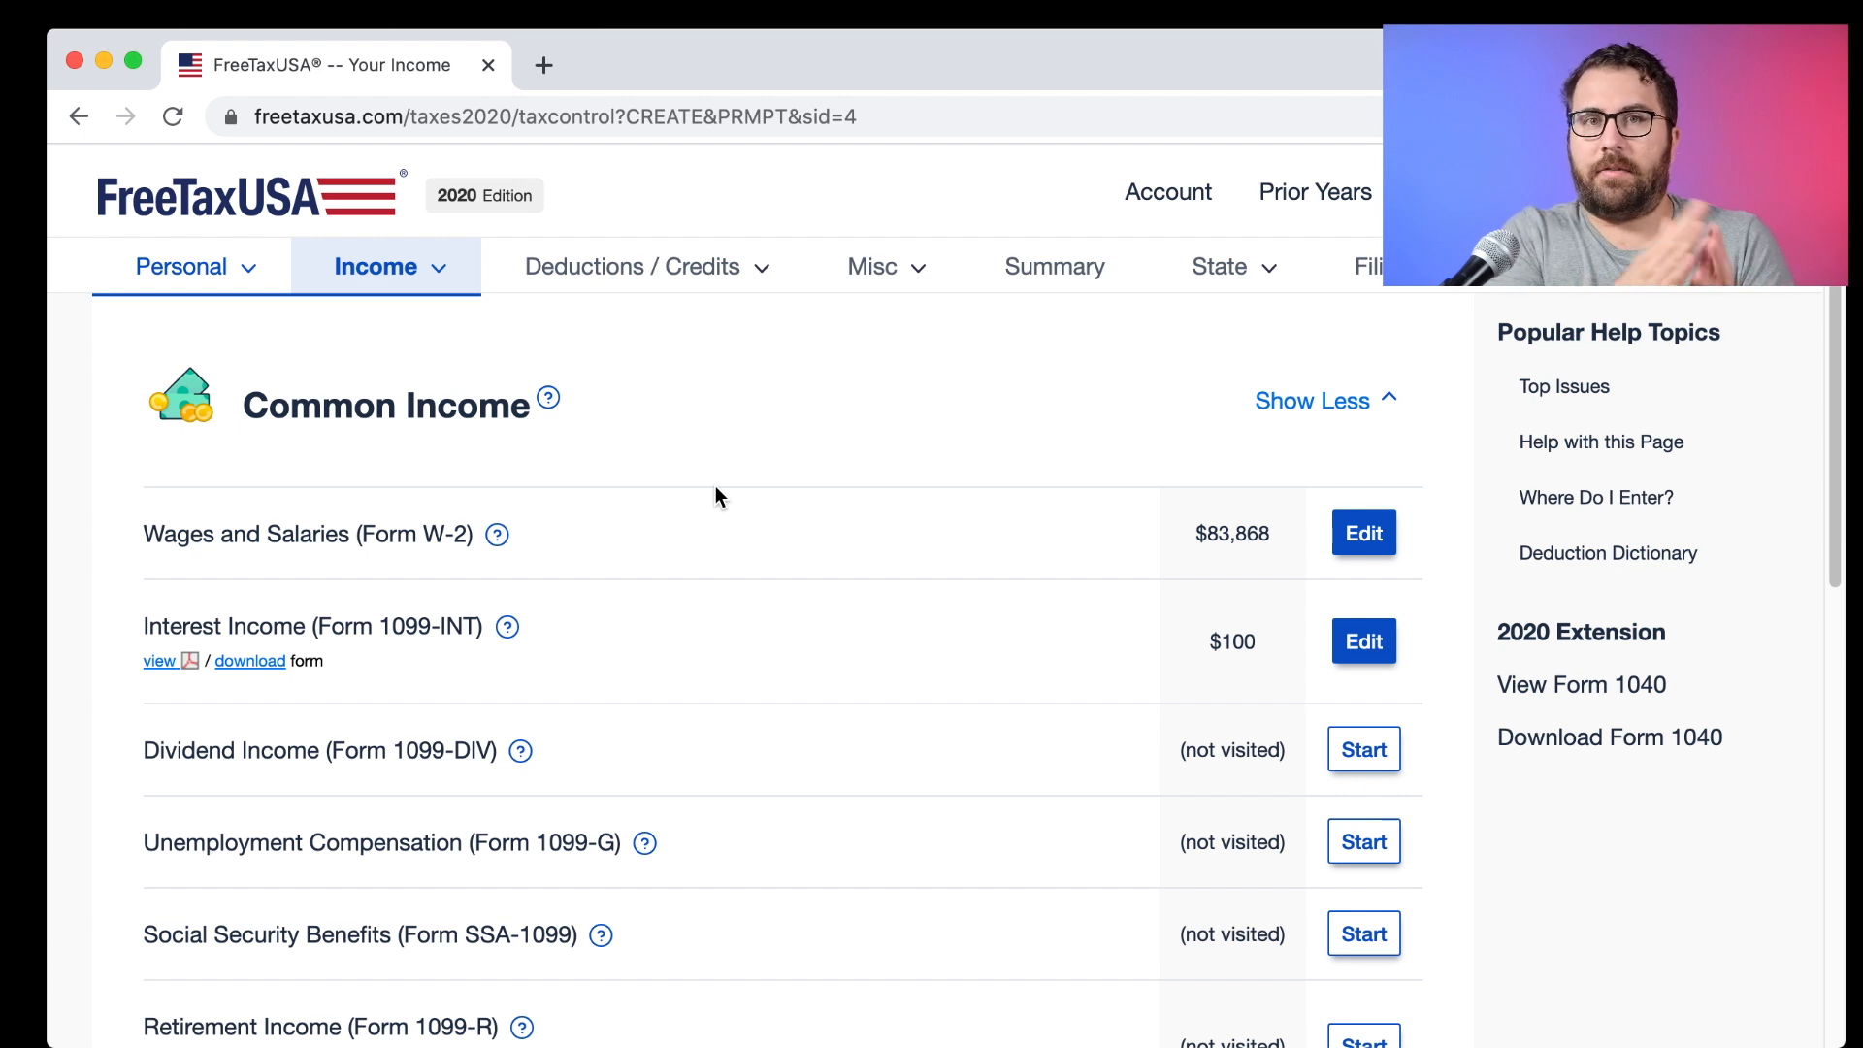
{"action": "scroll", "coordinate": [715, 487], "scroll_direction": "down", "scroll_amount": 2}
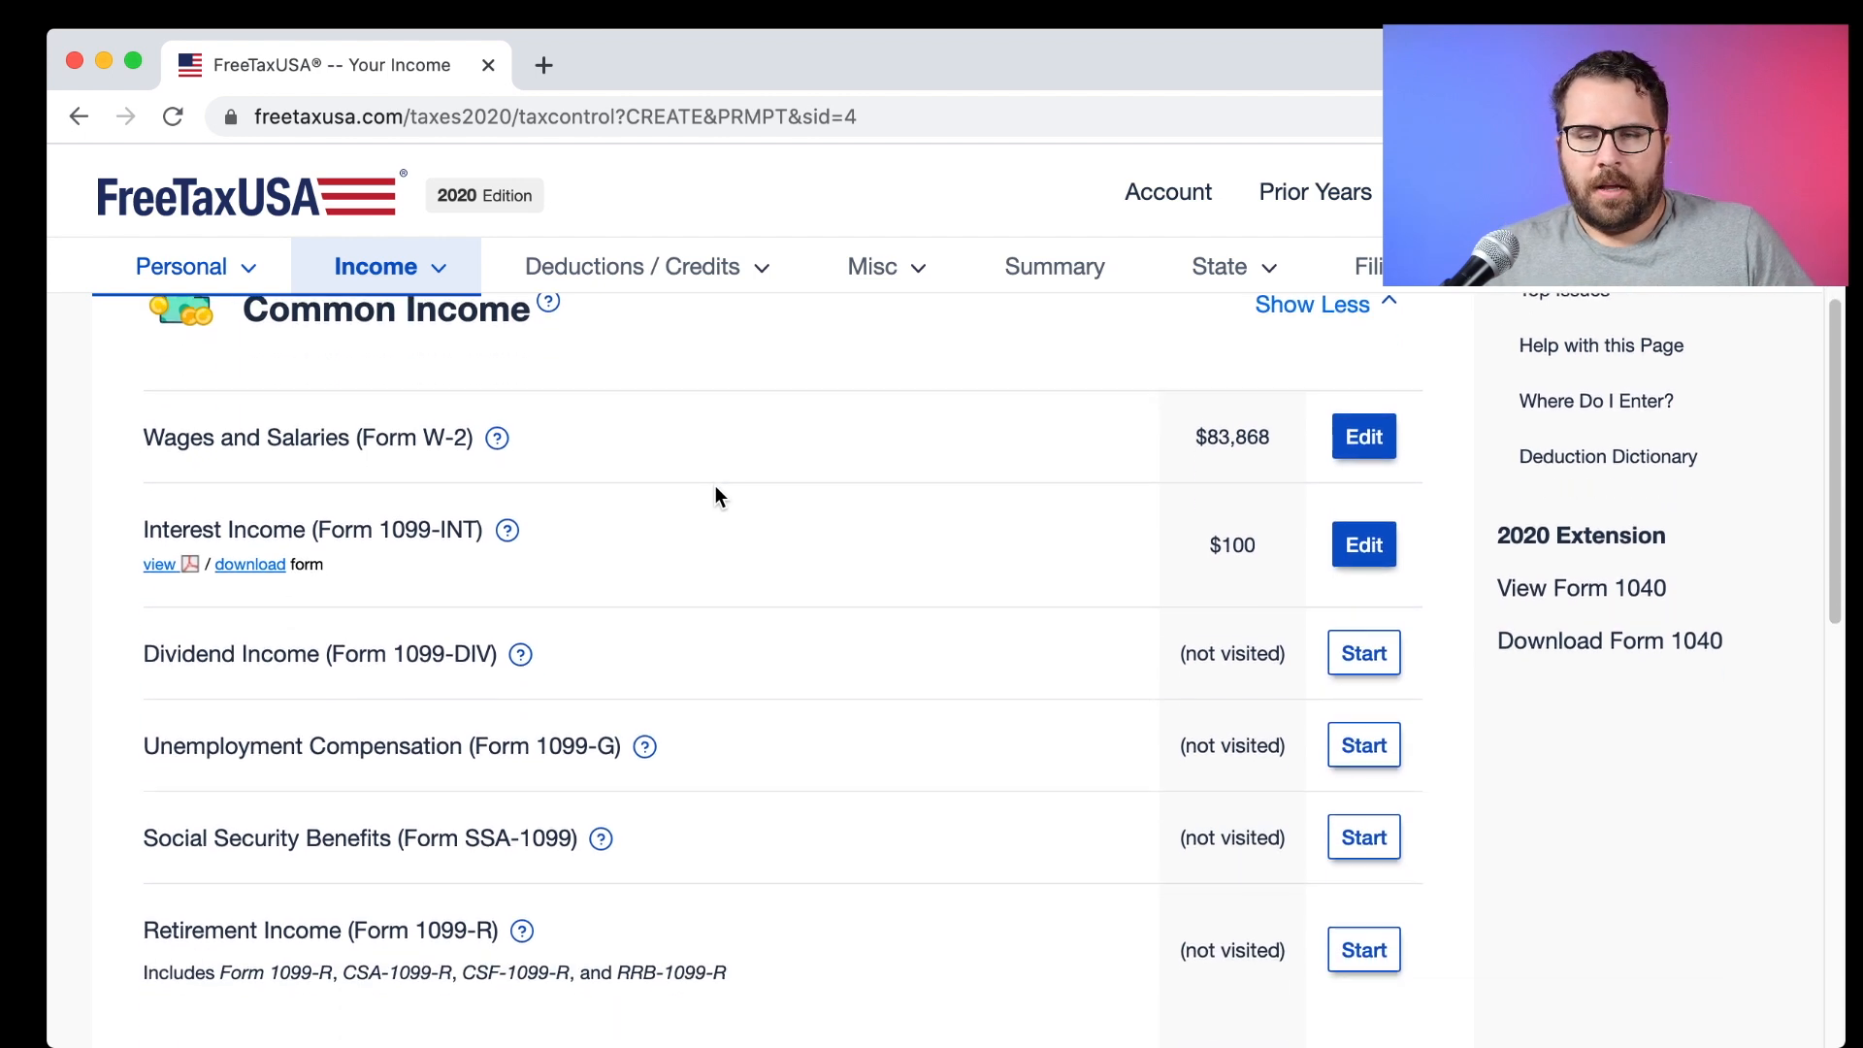
{"action": "left_click", "coordinate": [1368, 767]}
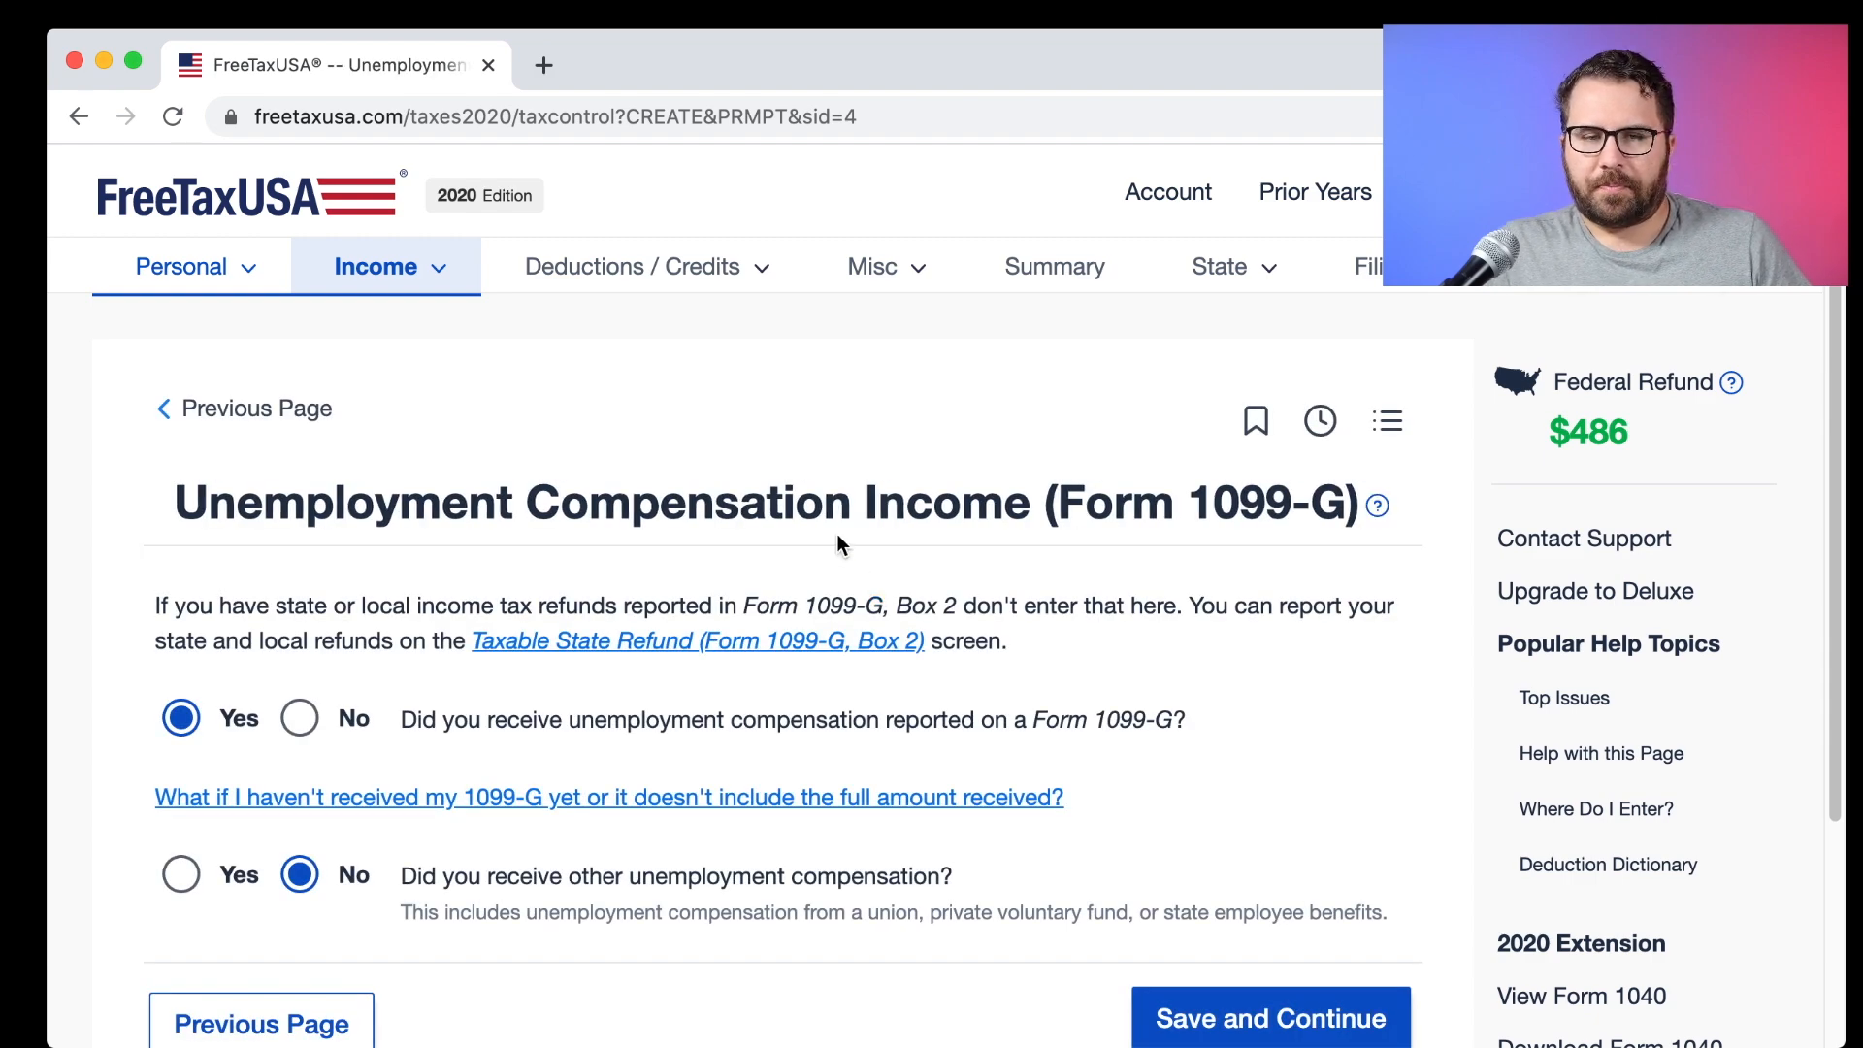
{"action": "scroll", "coordinate": [836, 543], "scroll_direction": "down", "scroll_amount": 5}
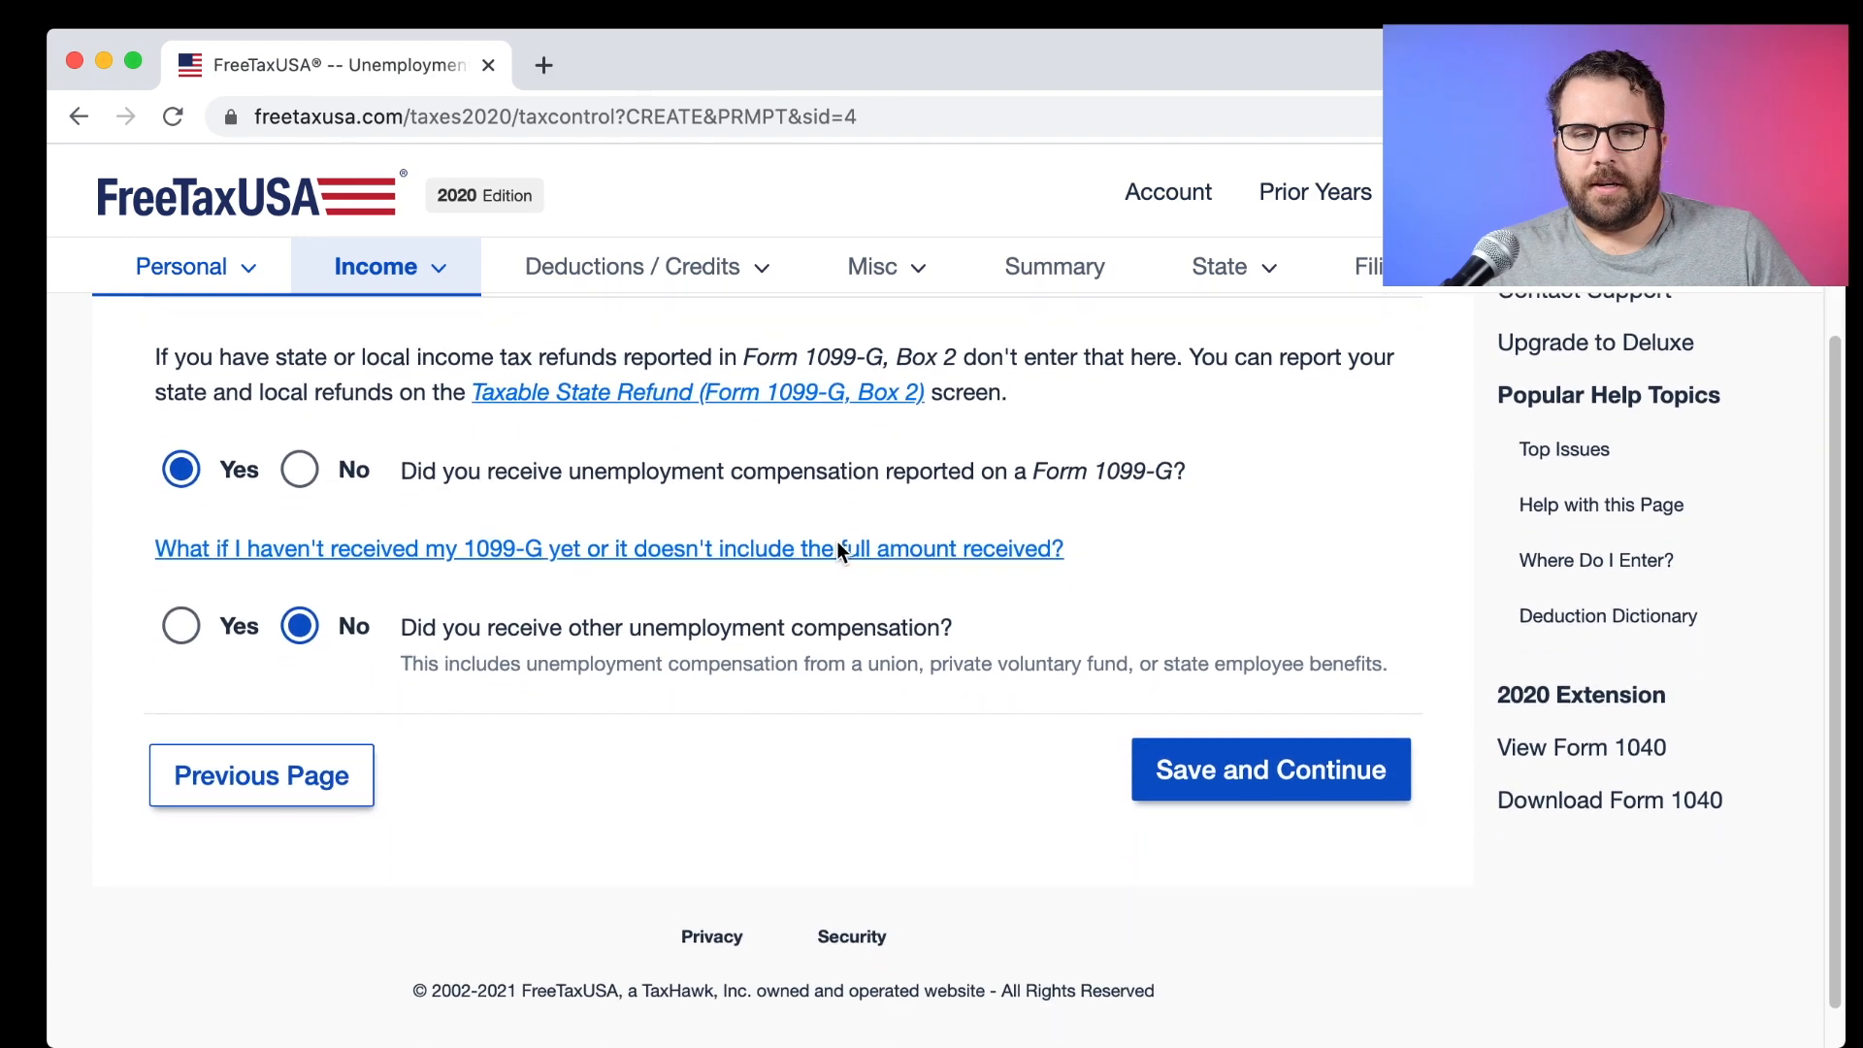
{"action": "left_click", "coordinate": [300, 473]}
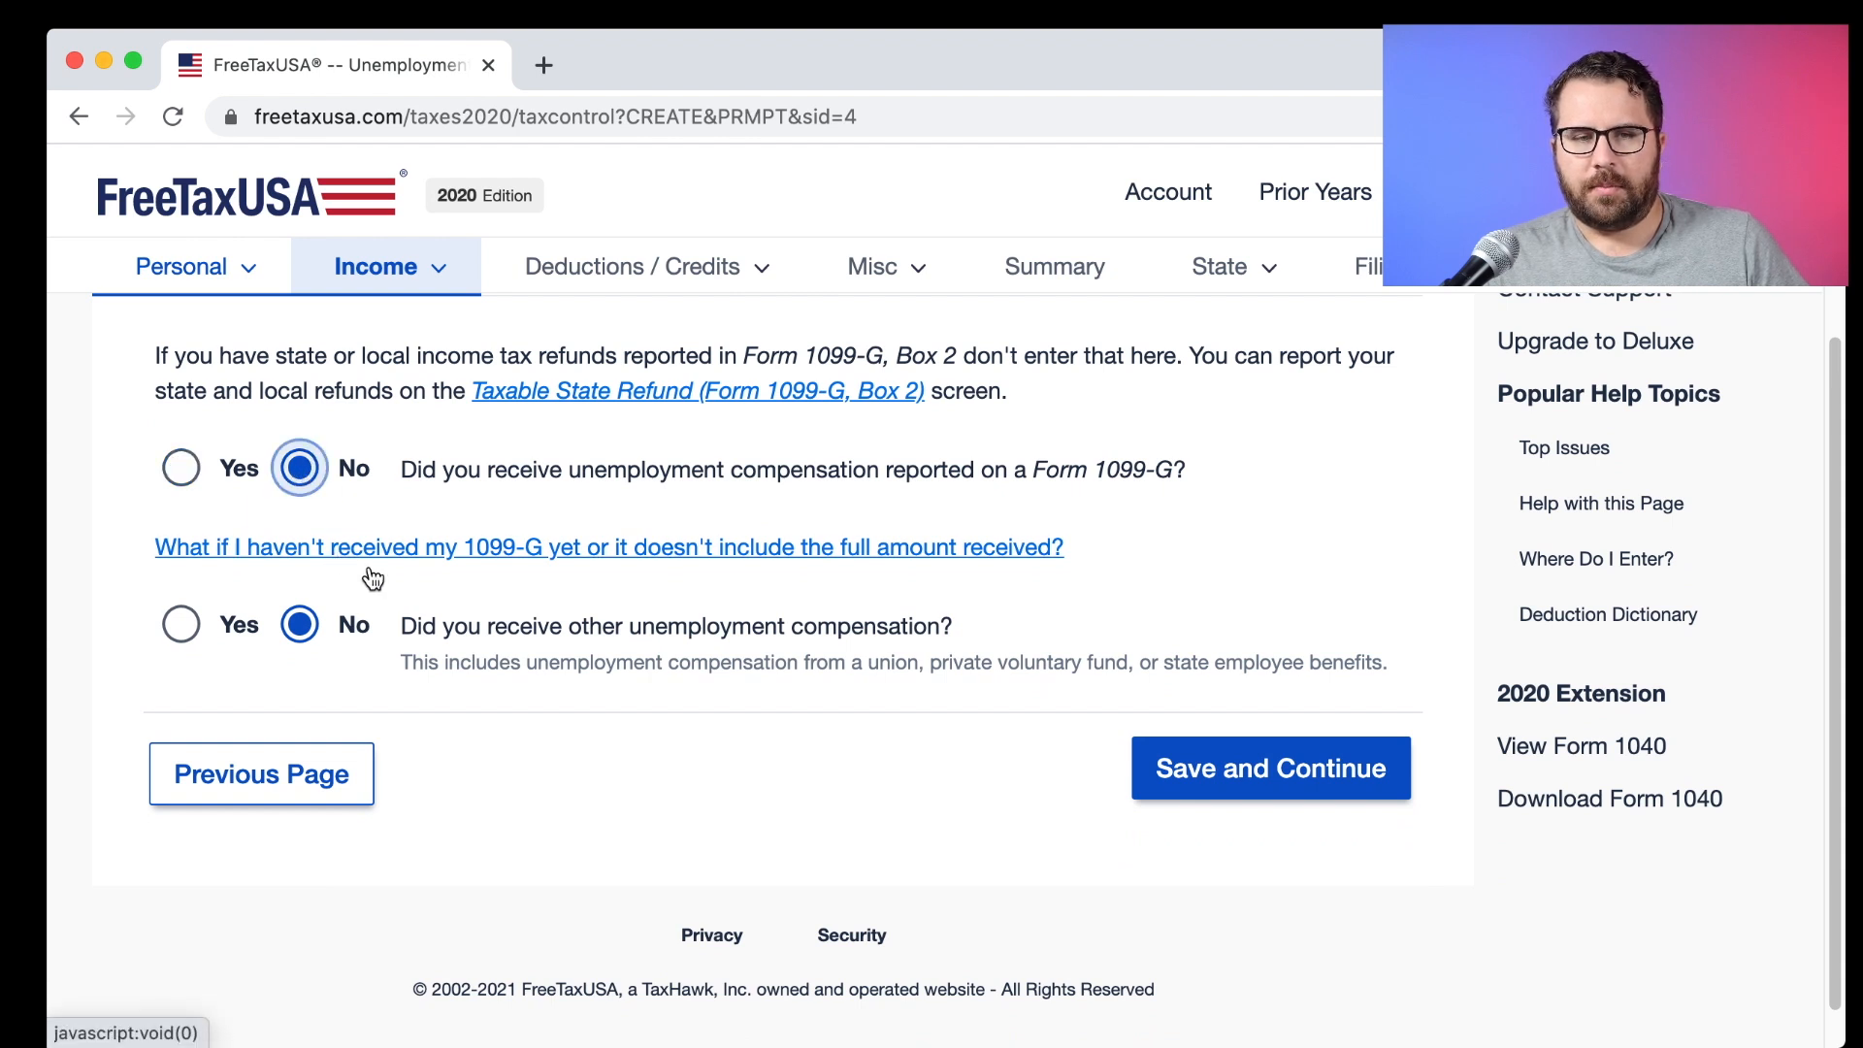
{"action": "left_click", "coordinate": [181, 467]}
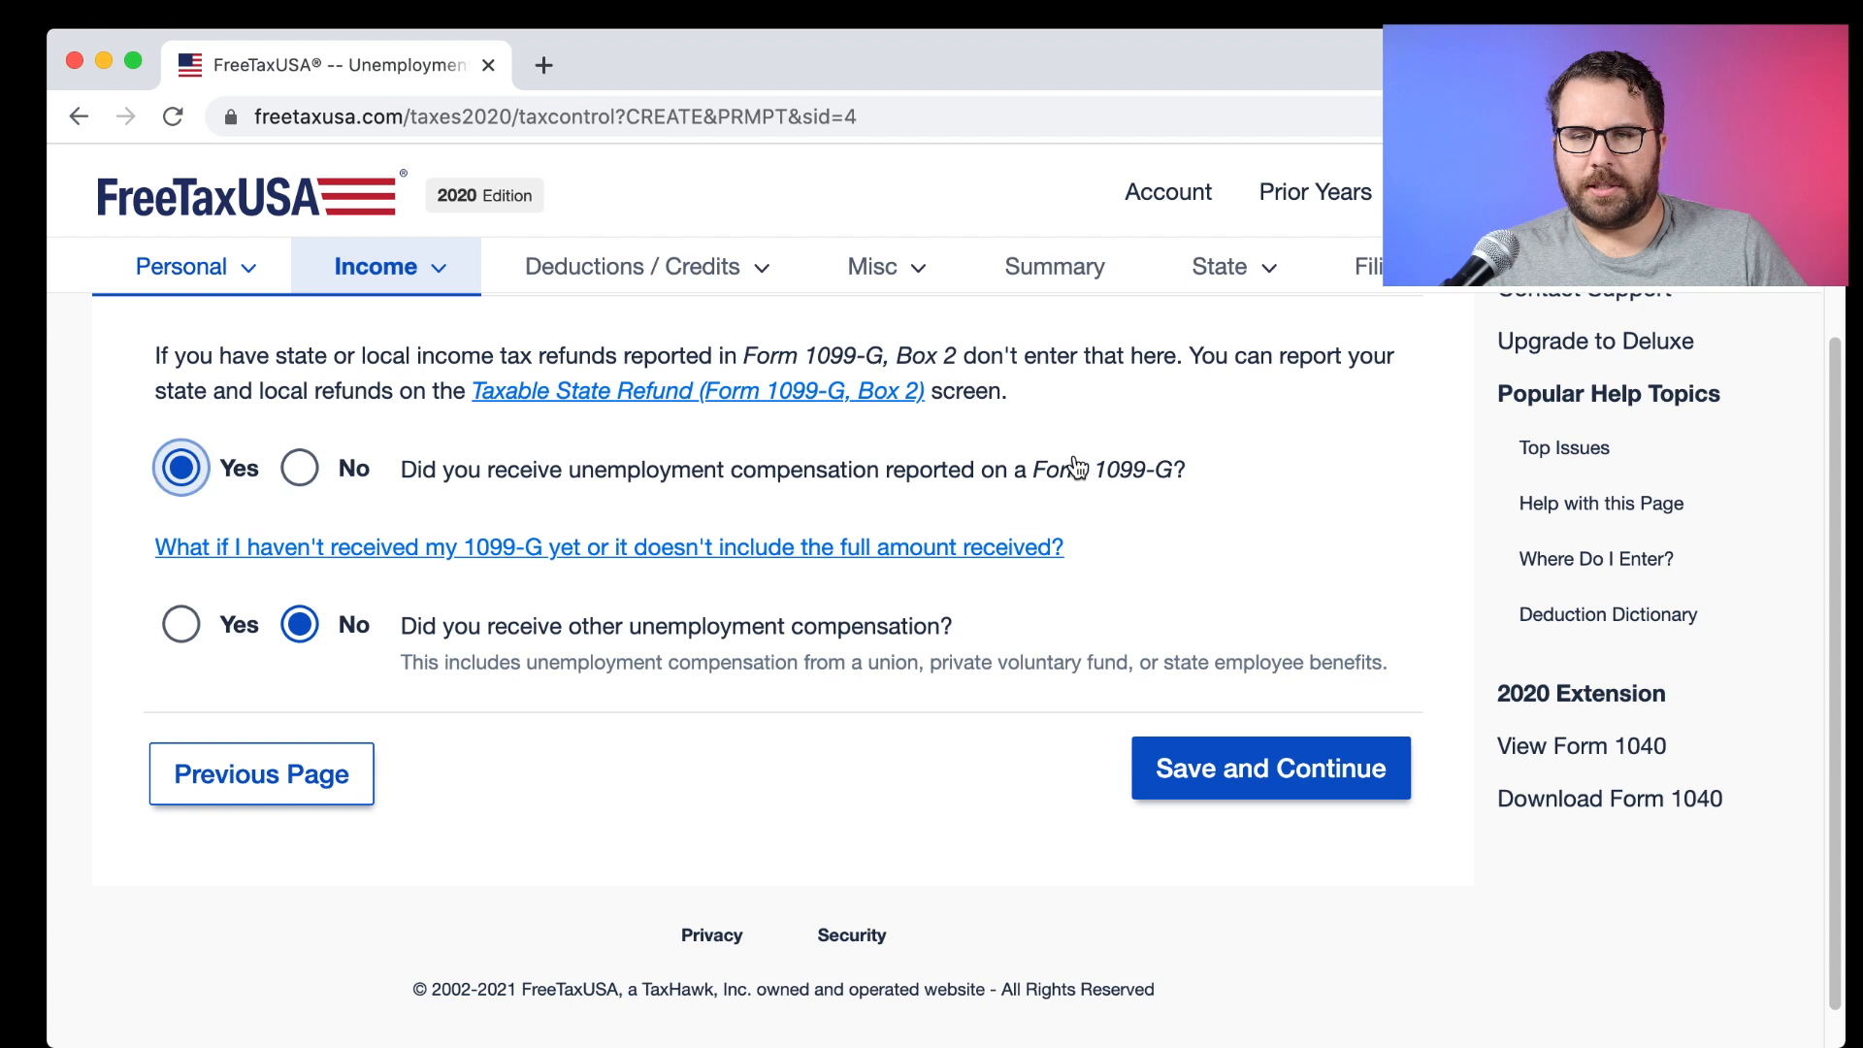
{"action": "left_click_drag", "start_coordinate": [1034, 468], "coordinate": [1151, 471]}
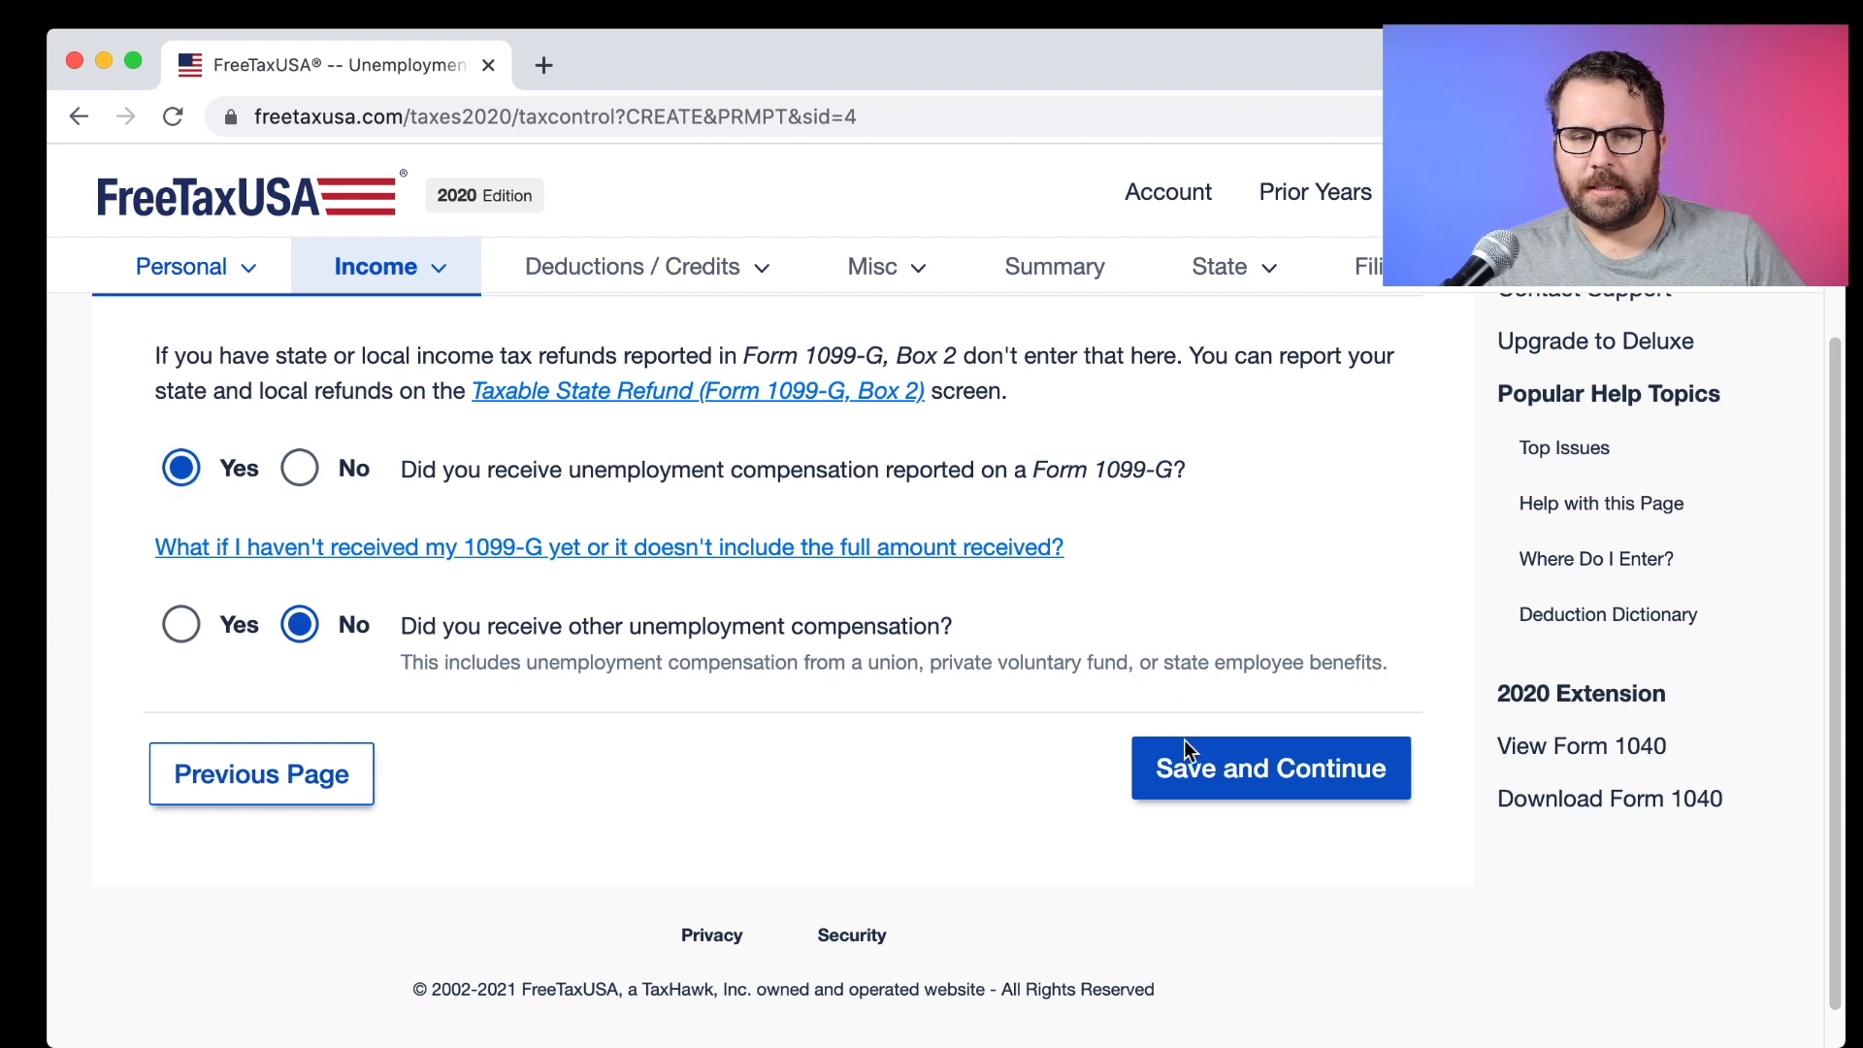
{"action": "left_click", "coordinate": [1208, 800]}
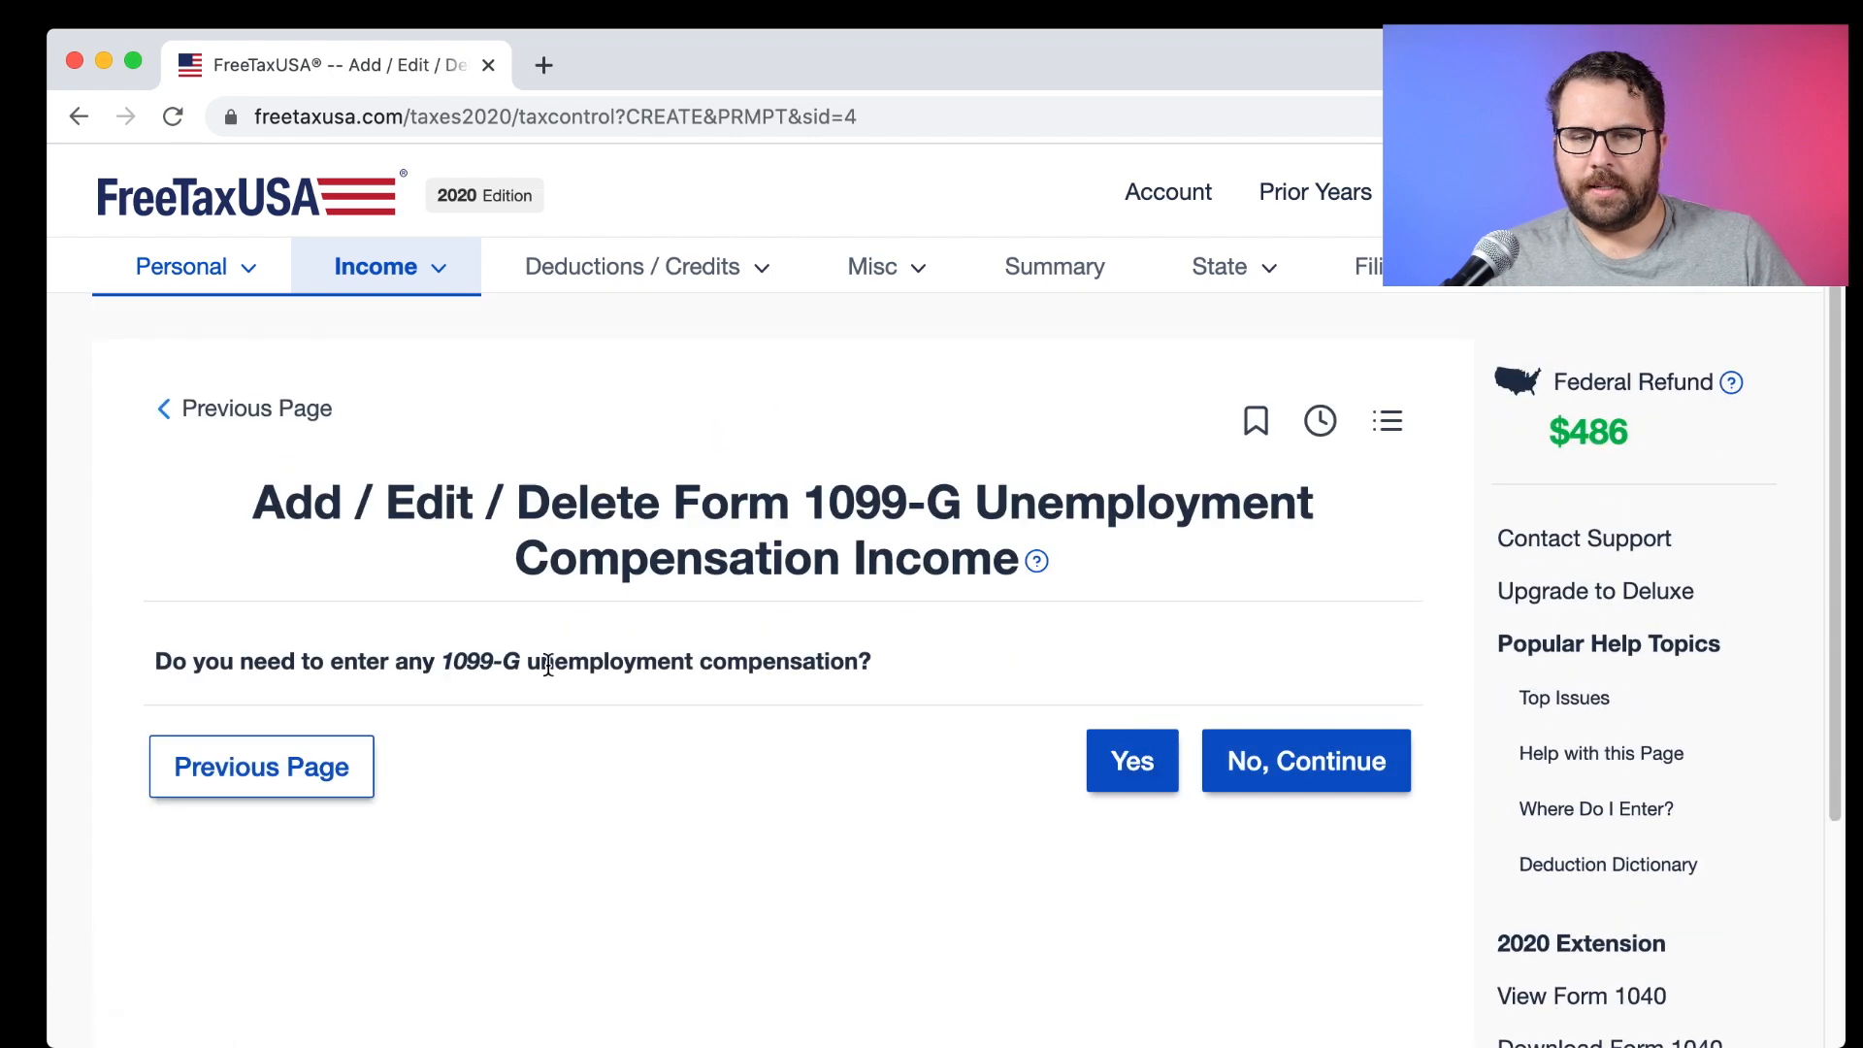
Add a 1099-G with State of California as payer and 10,000 in Box 1.
{"action": "left_click", "coordinate": [1102, 753]}
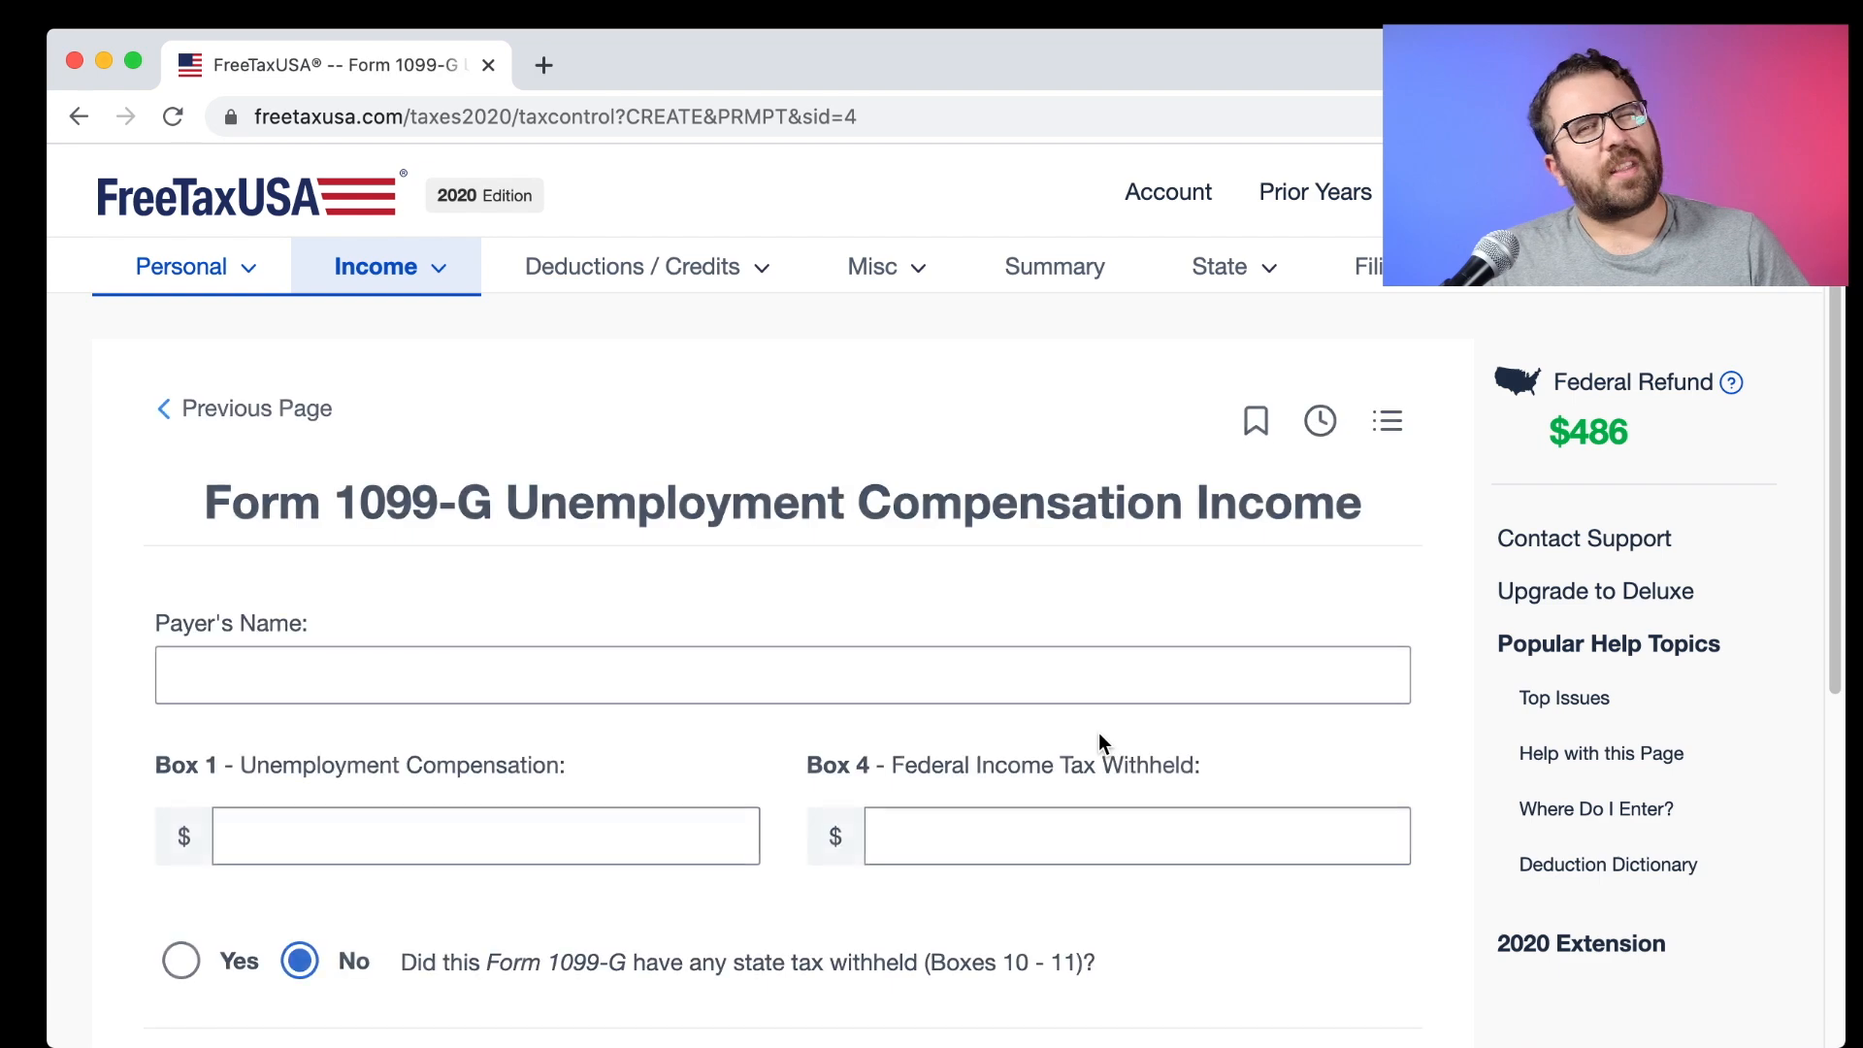
{"action": "scroll", "coordinate": [856, 644], "scroll_direction": "down", "scroll_amount": 3}
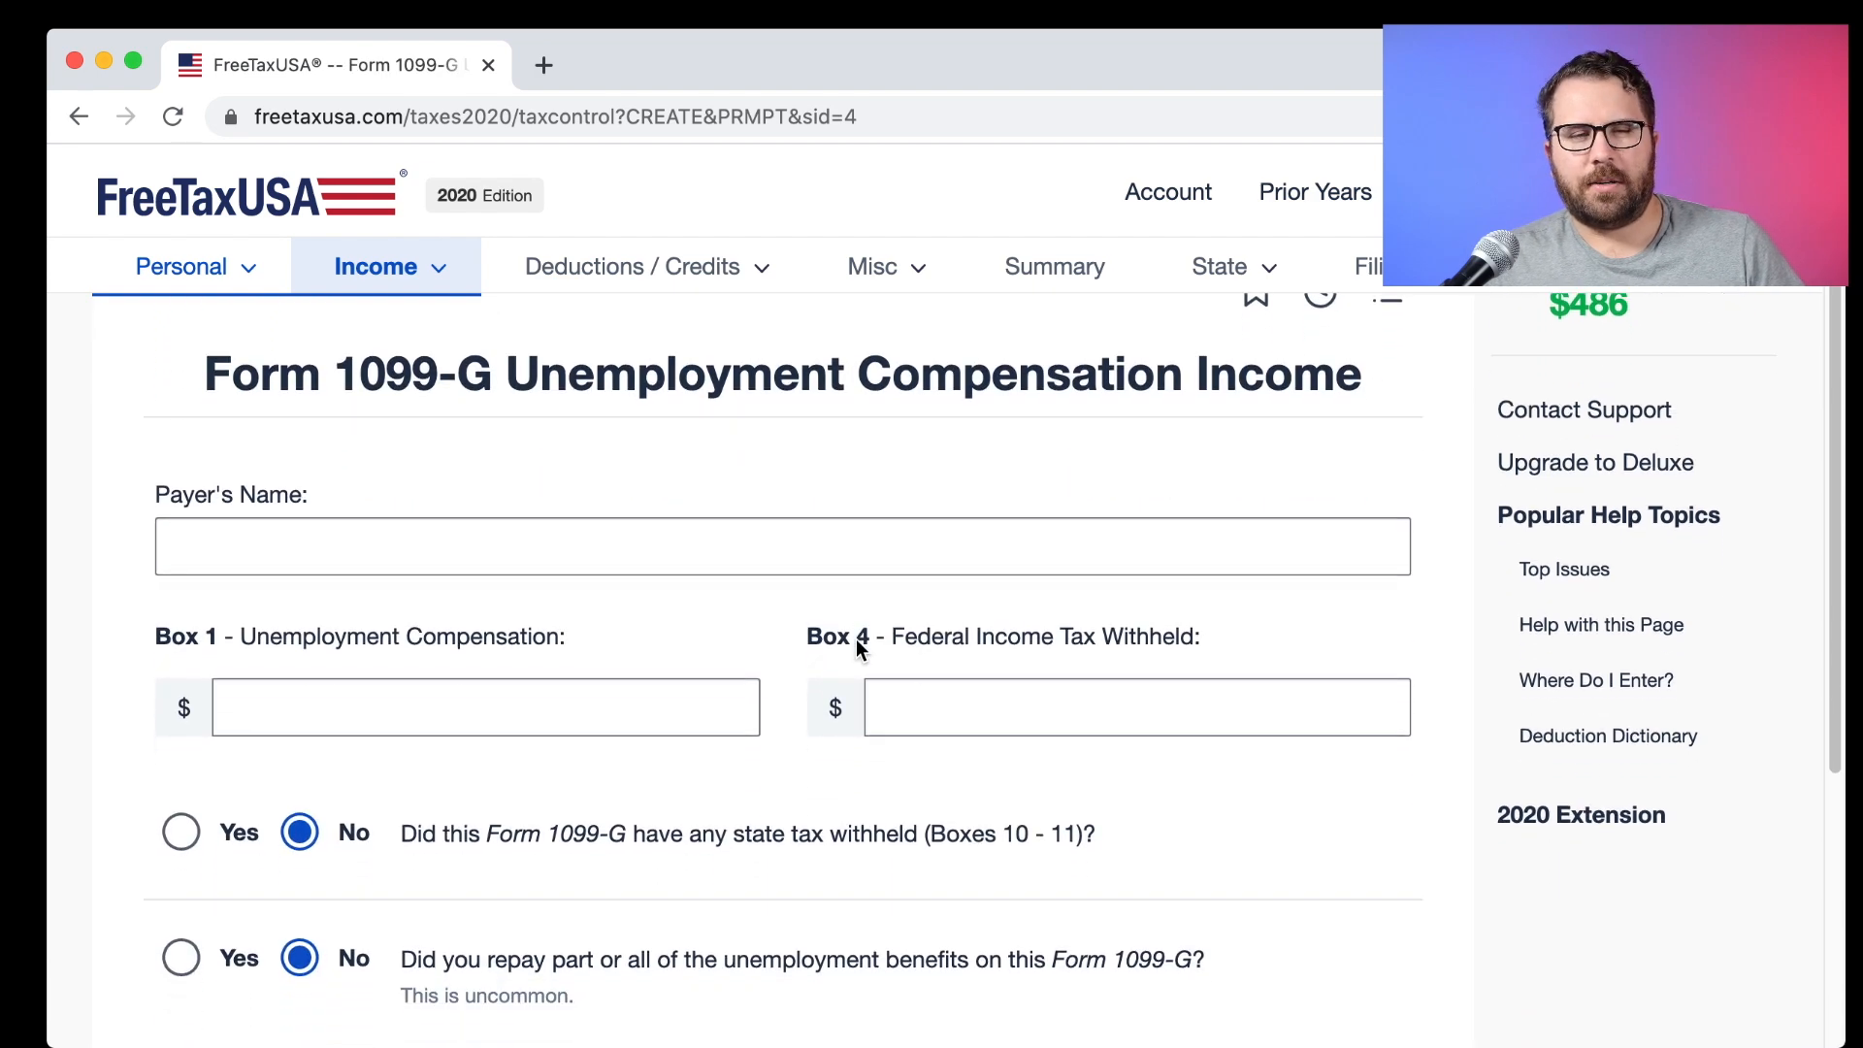
{"action": "left_click", "coordinate": [483, 529]}
{"action": "type", "text": "Sta"}
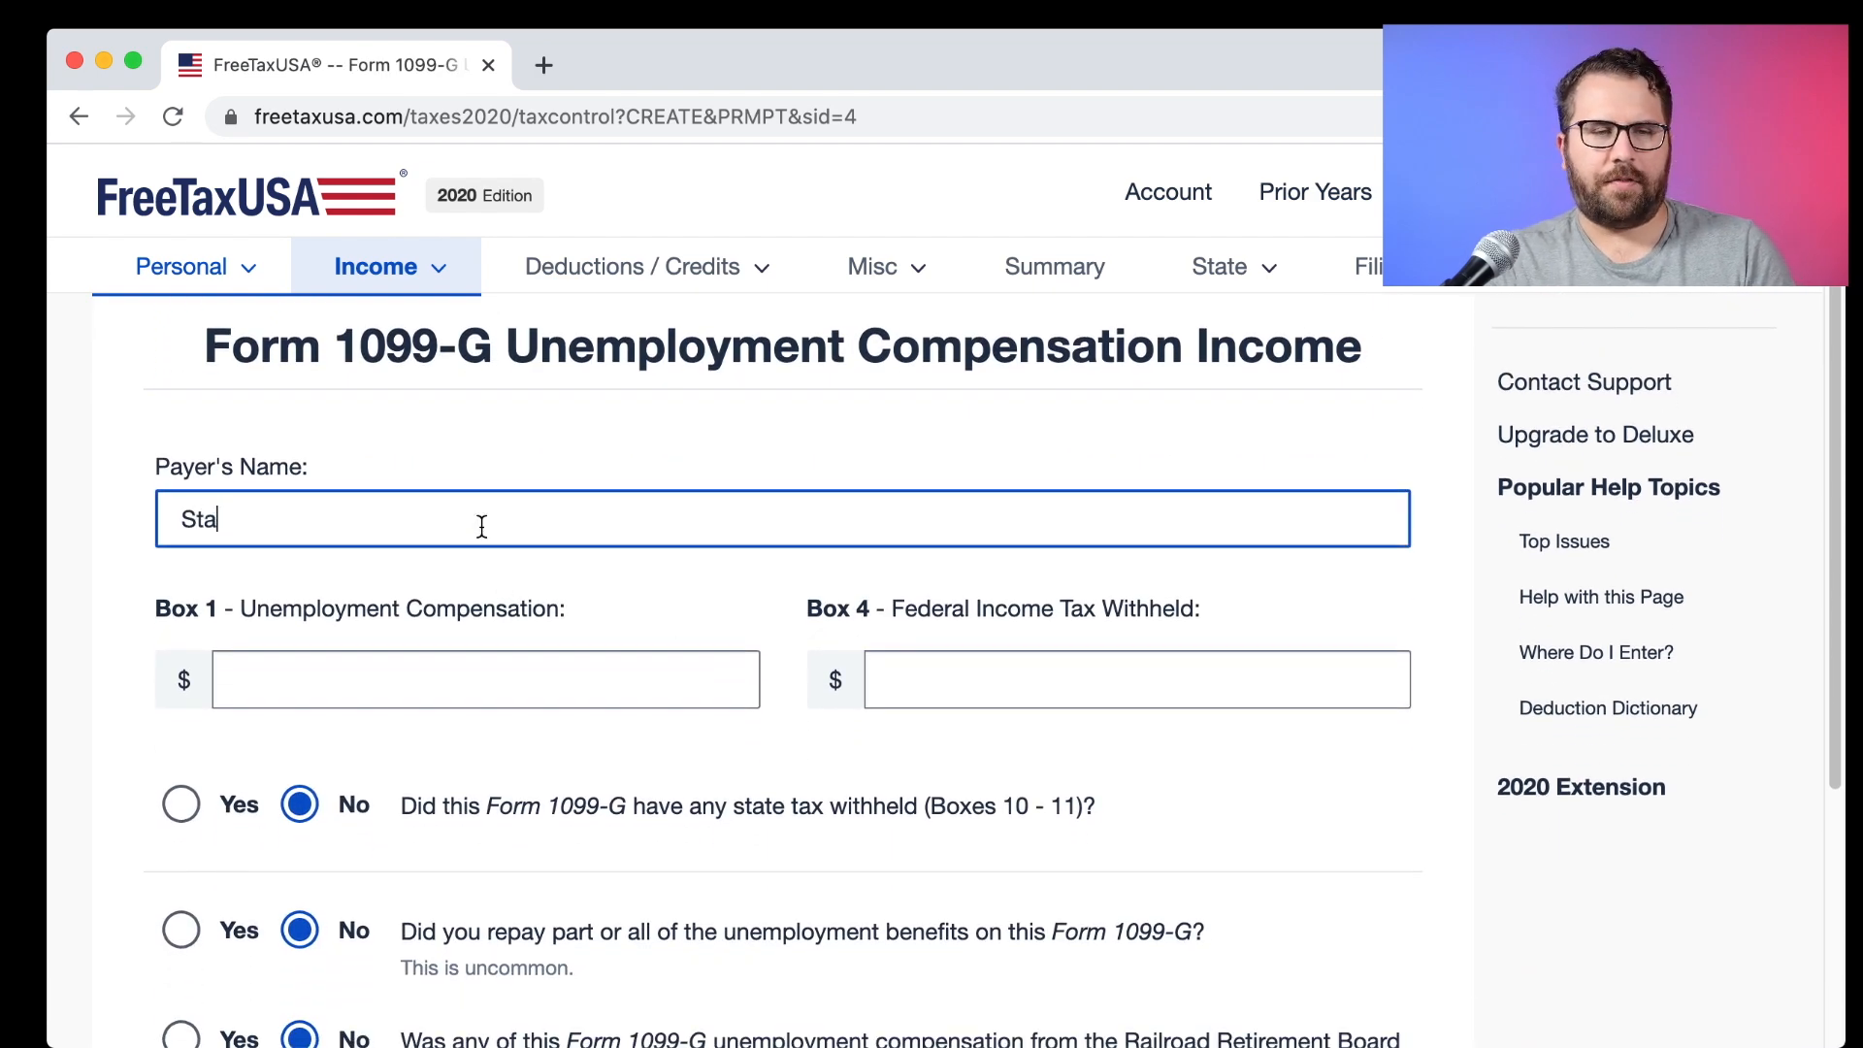
{"action": "type", "text": "te of California"}
{"action": "key", "text": "Tab"}
{"action": "type", "text": "1000"}
{"action": "key", "text": "Tab"}
{"action": "key", "text": "shift+Tab"}
{"action": "key", "text": "Right"}
{"action": "type", "text": "0"}
{"action": "key", "text": "Tab"}
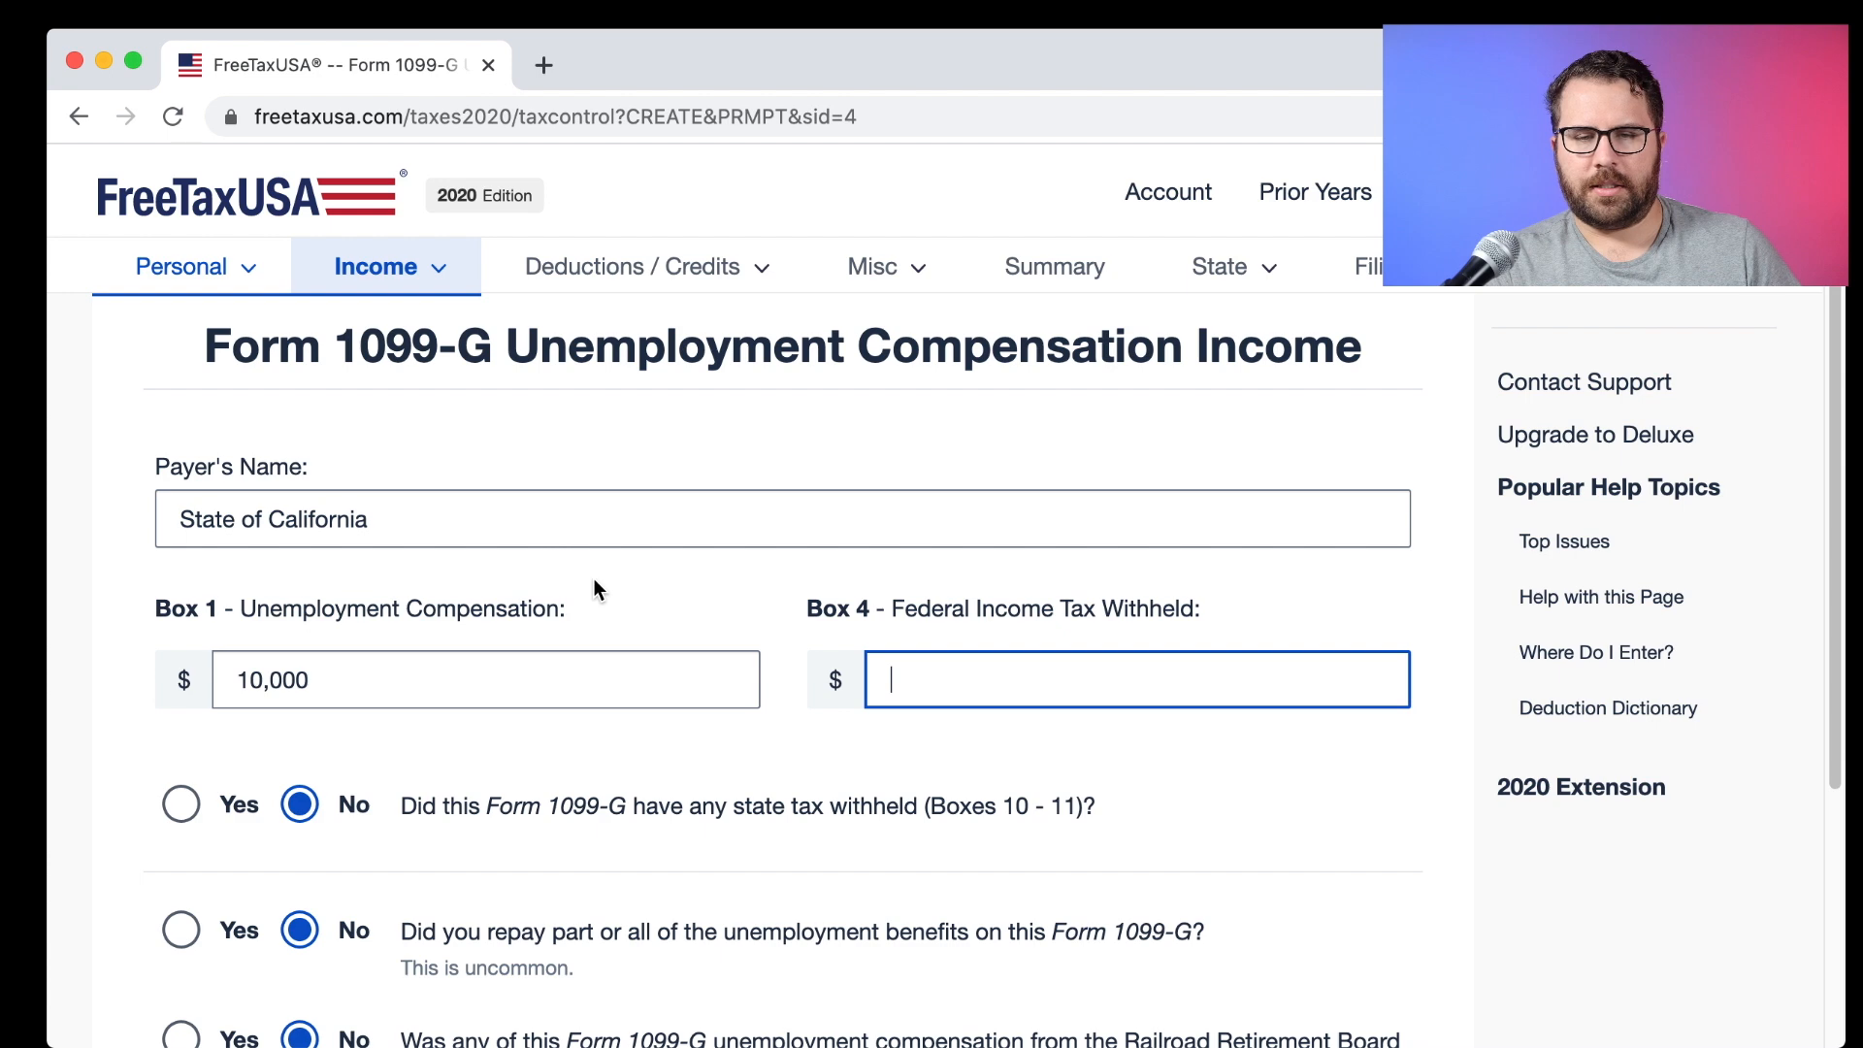
Check the 10,000 unemployment amount and save the State of California 1099-G.
{"action": "scroll", "coordinate": [594, 589], "scroll_direction": "down", "scroll_amount": 3}
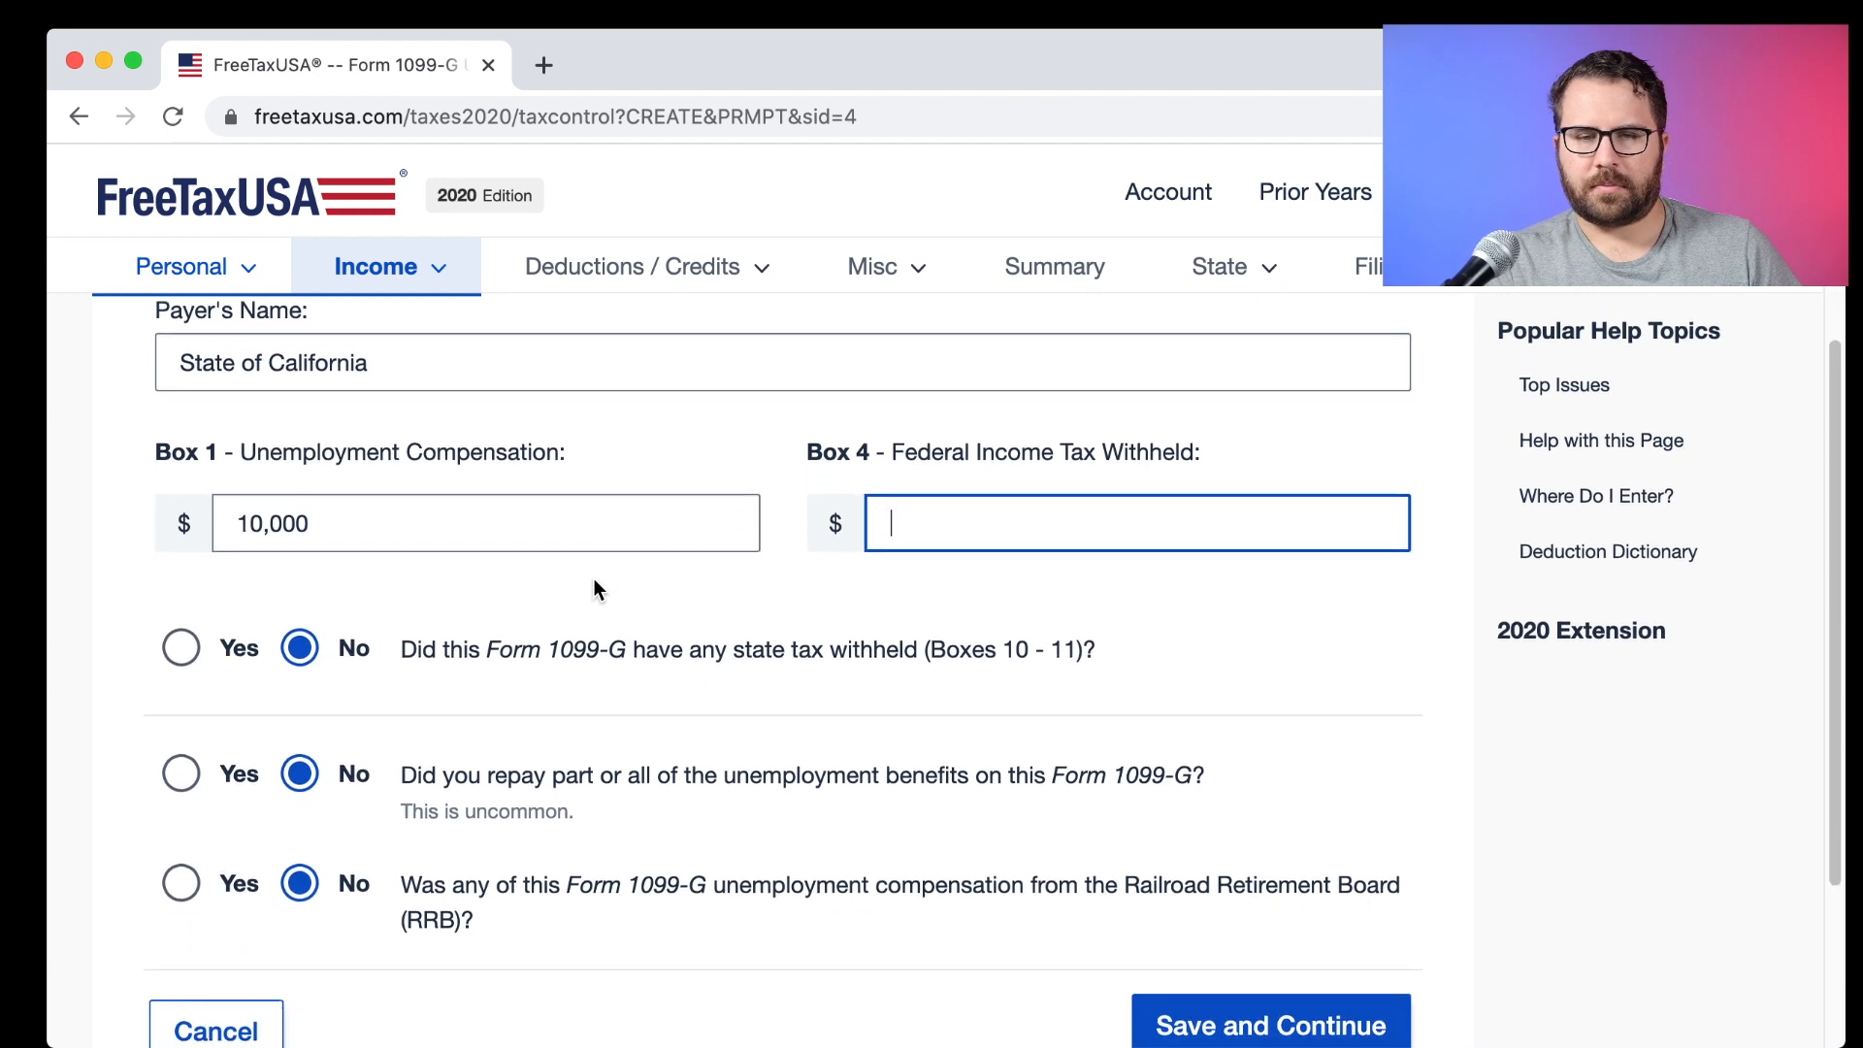
{"action": "scroll", "coordinate": [590, 592], "scroll_direction": "down", "scroll_amount": 1}
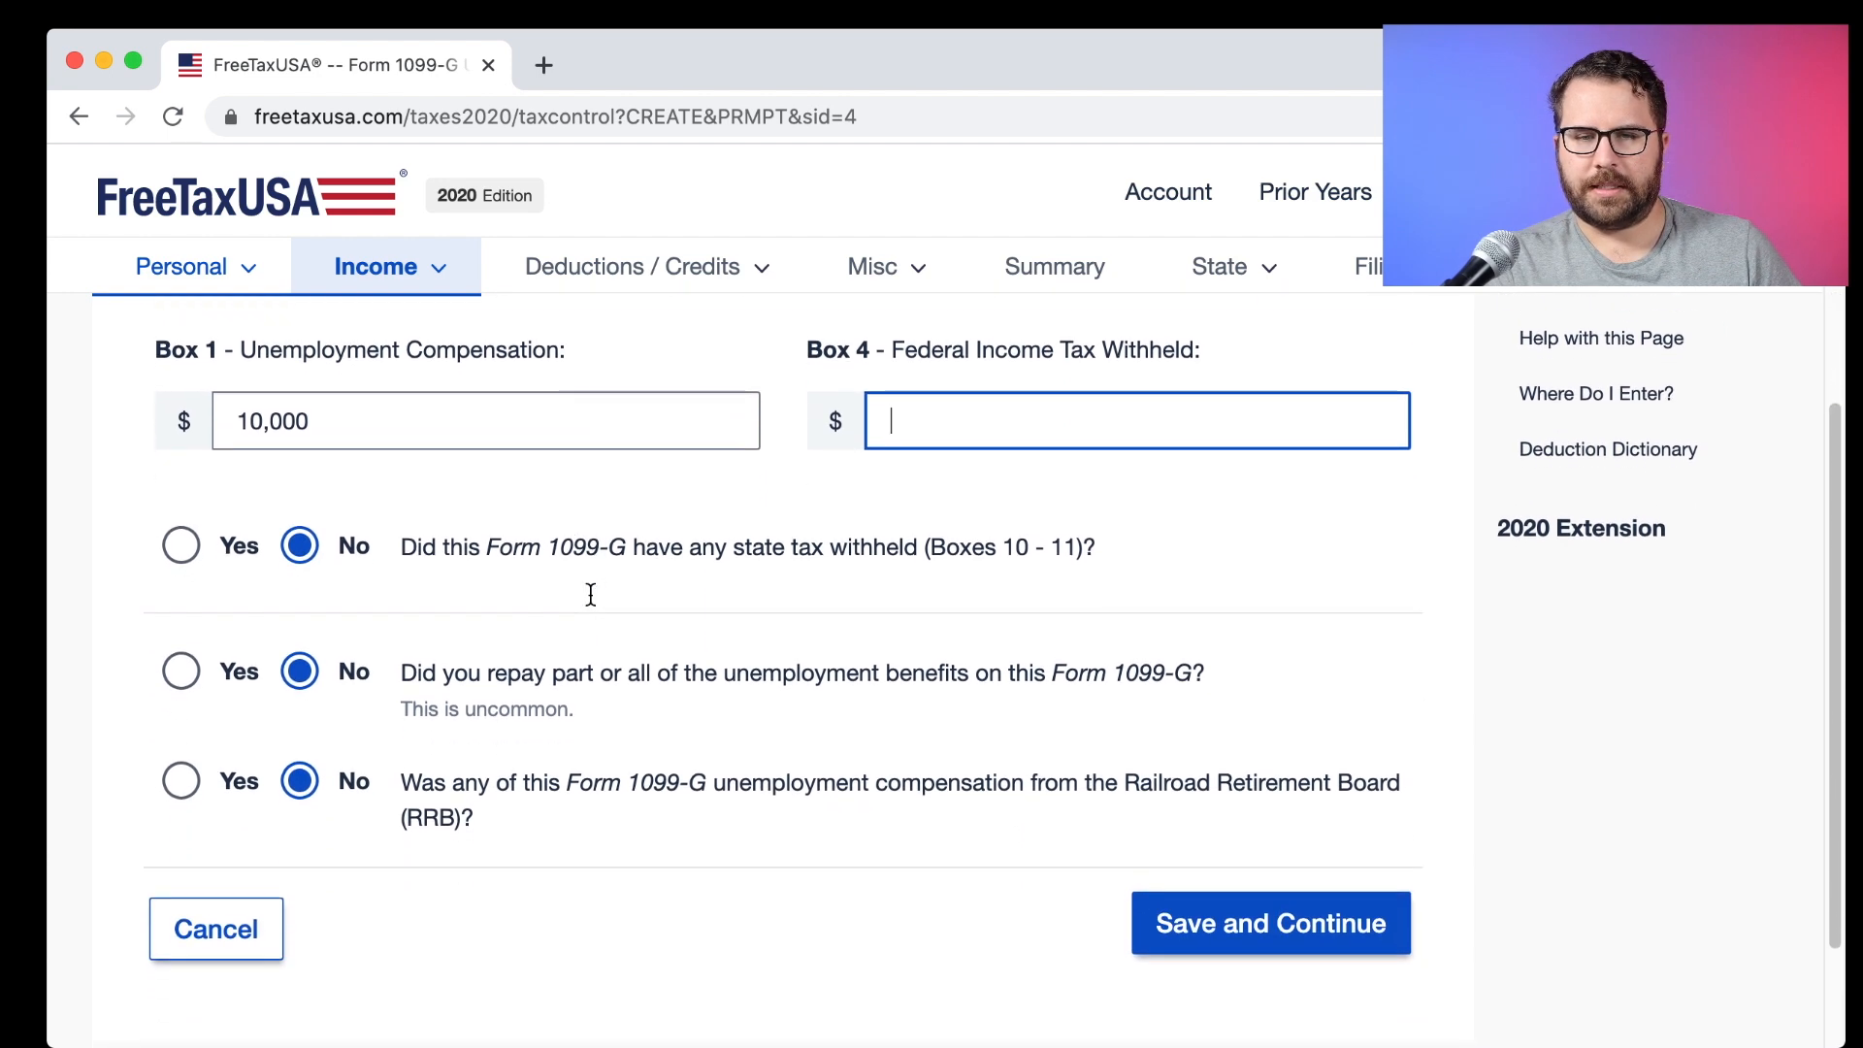
{"action": "left_click_drag", "start_coordinate": [343, 415], "coordinate": [180, 418]}
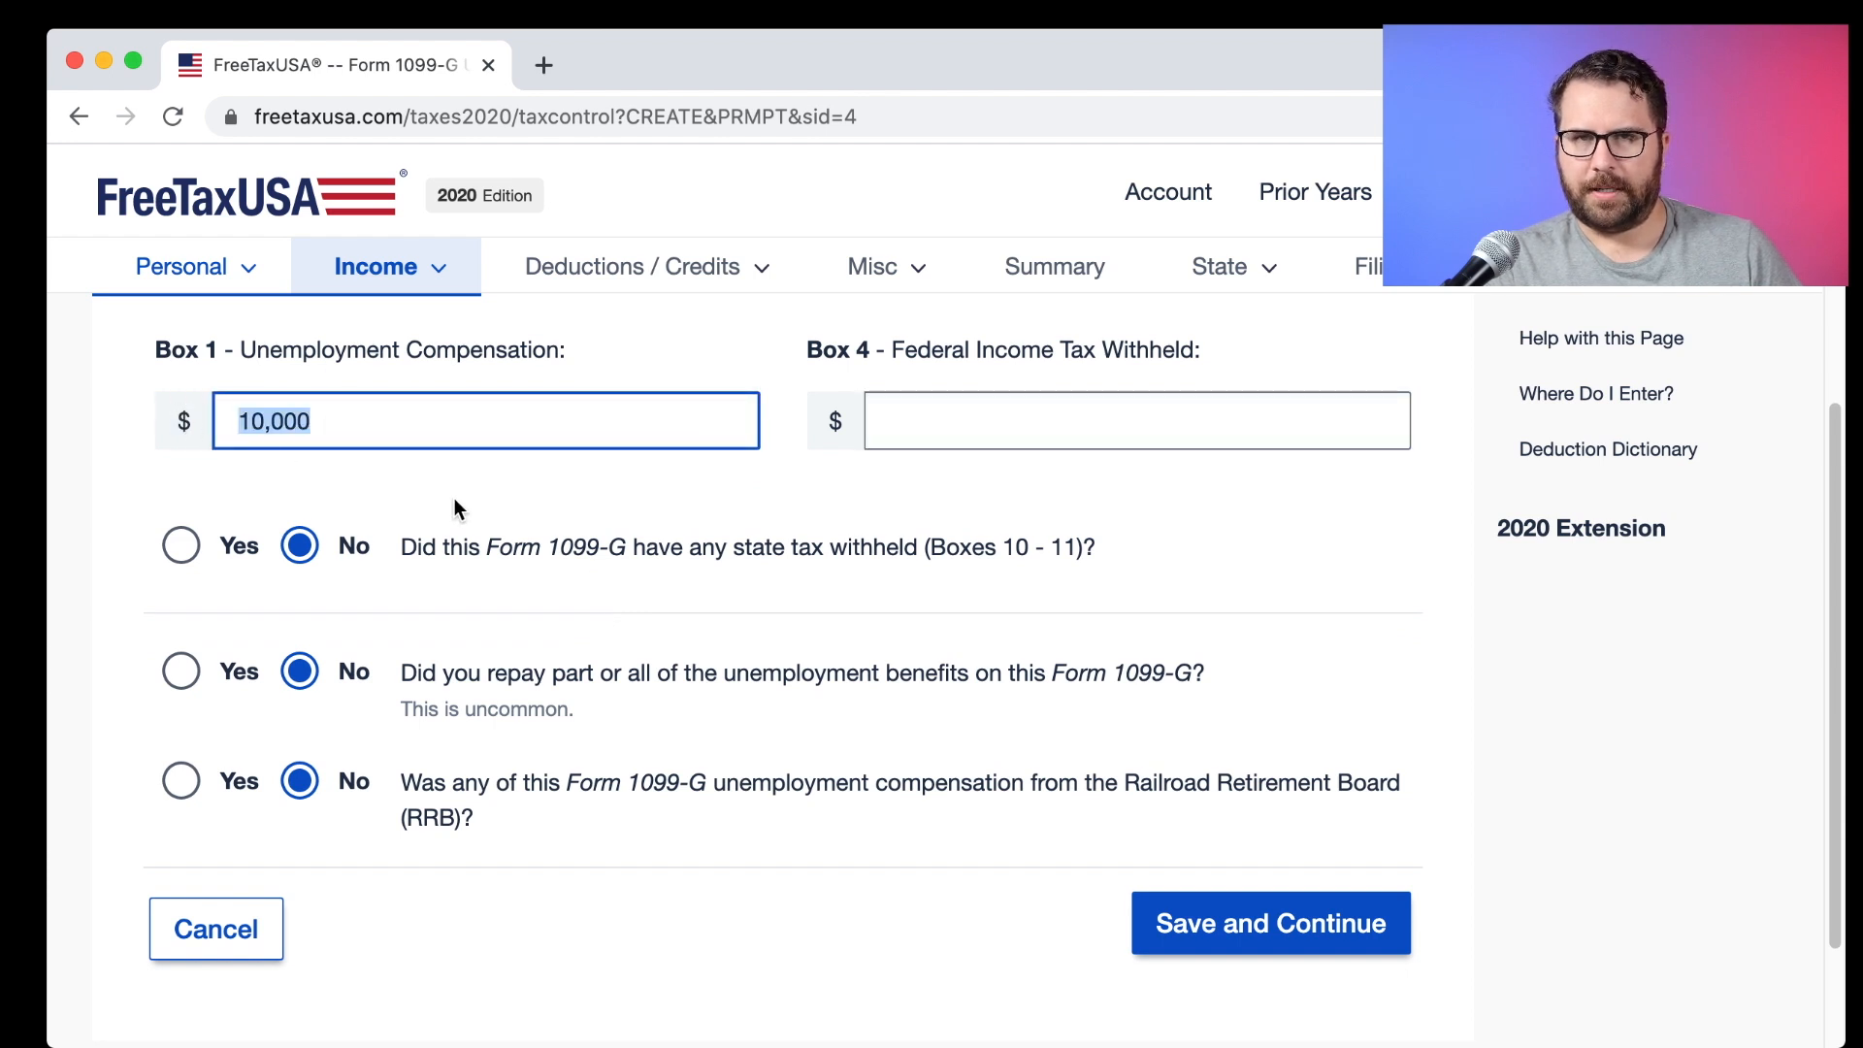
{"action": "left_click", "coordinate": [1657, 633]}
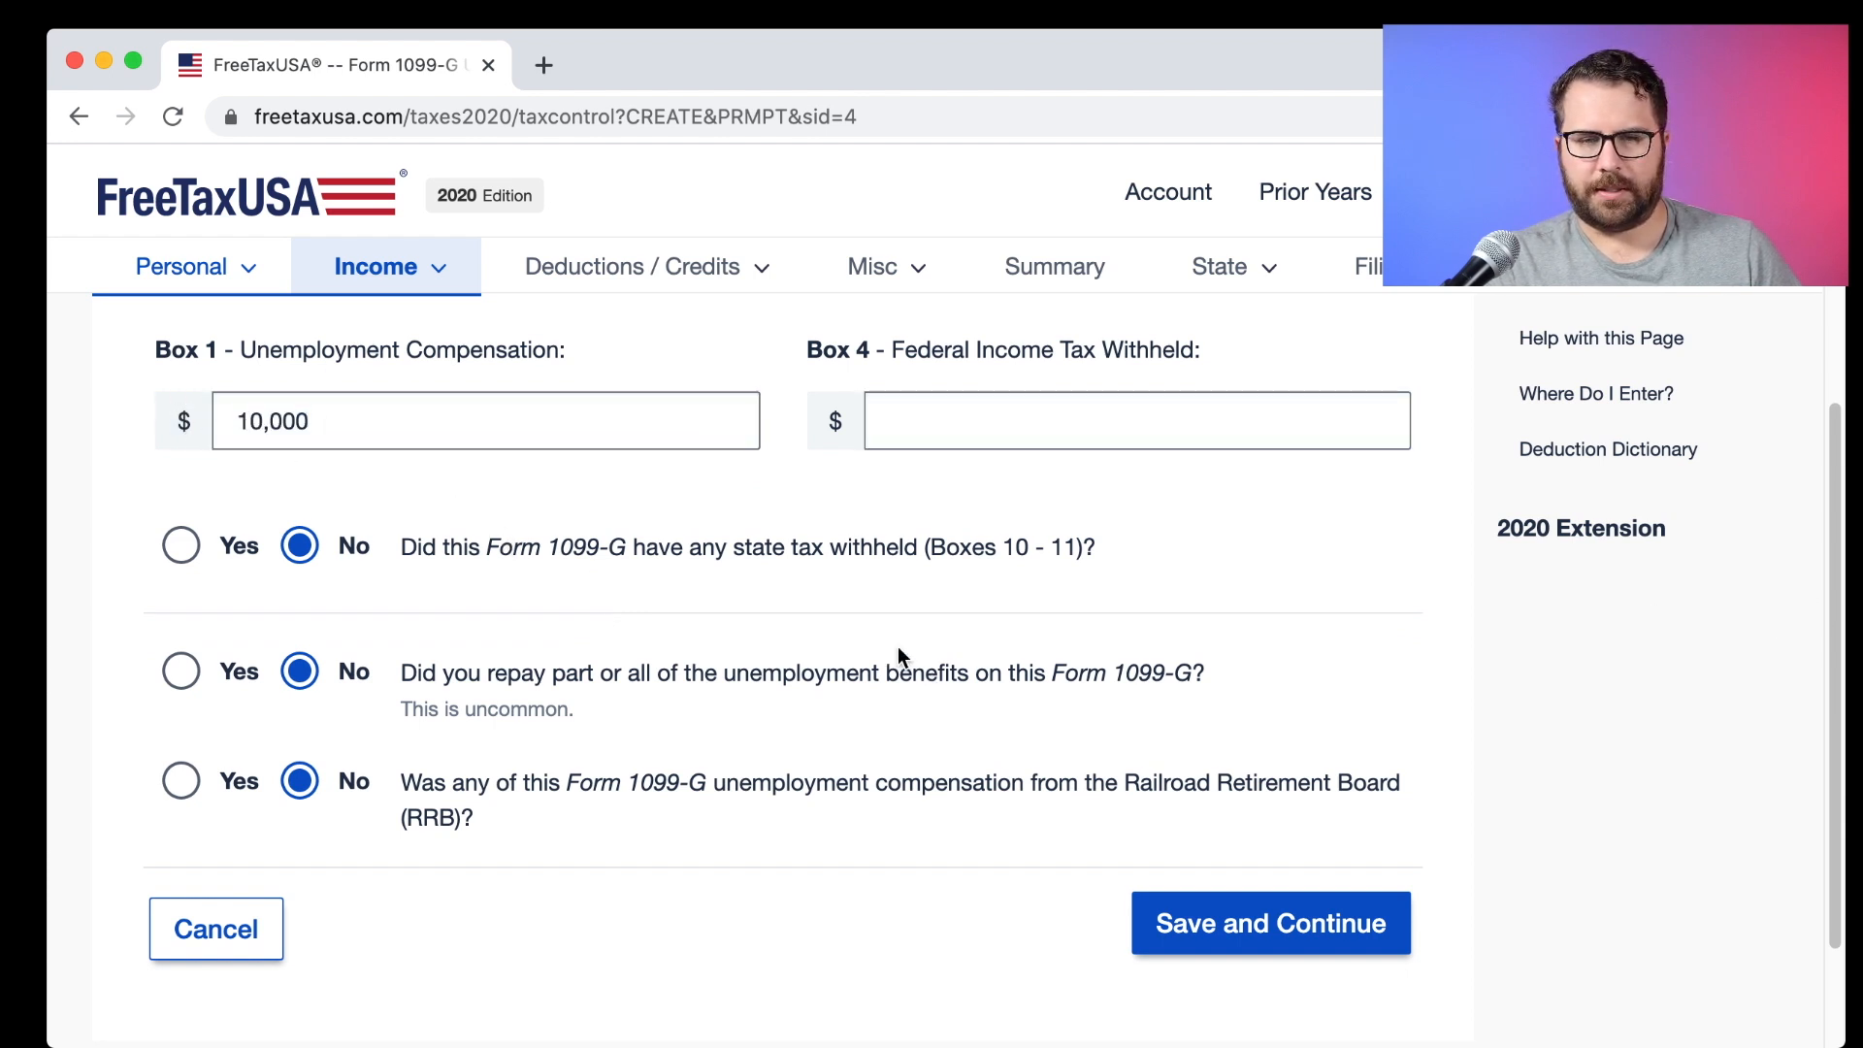
{"action": "left_click", "coordinate": [1297, 936]}
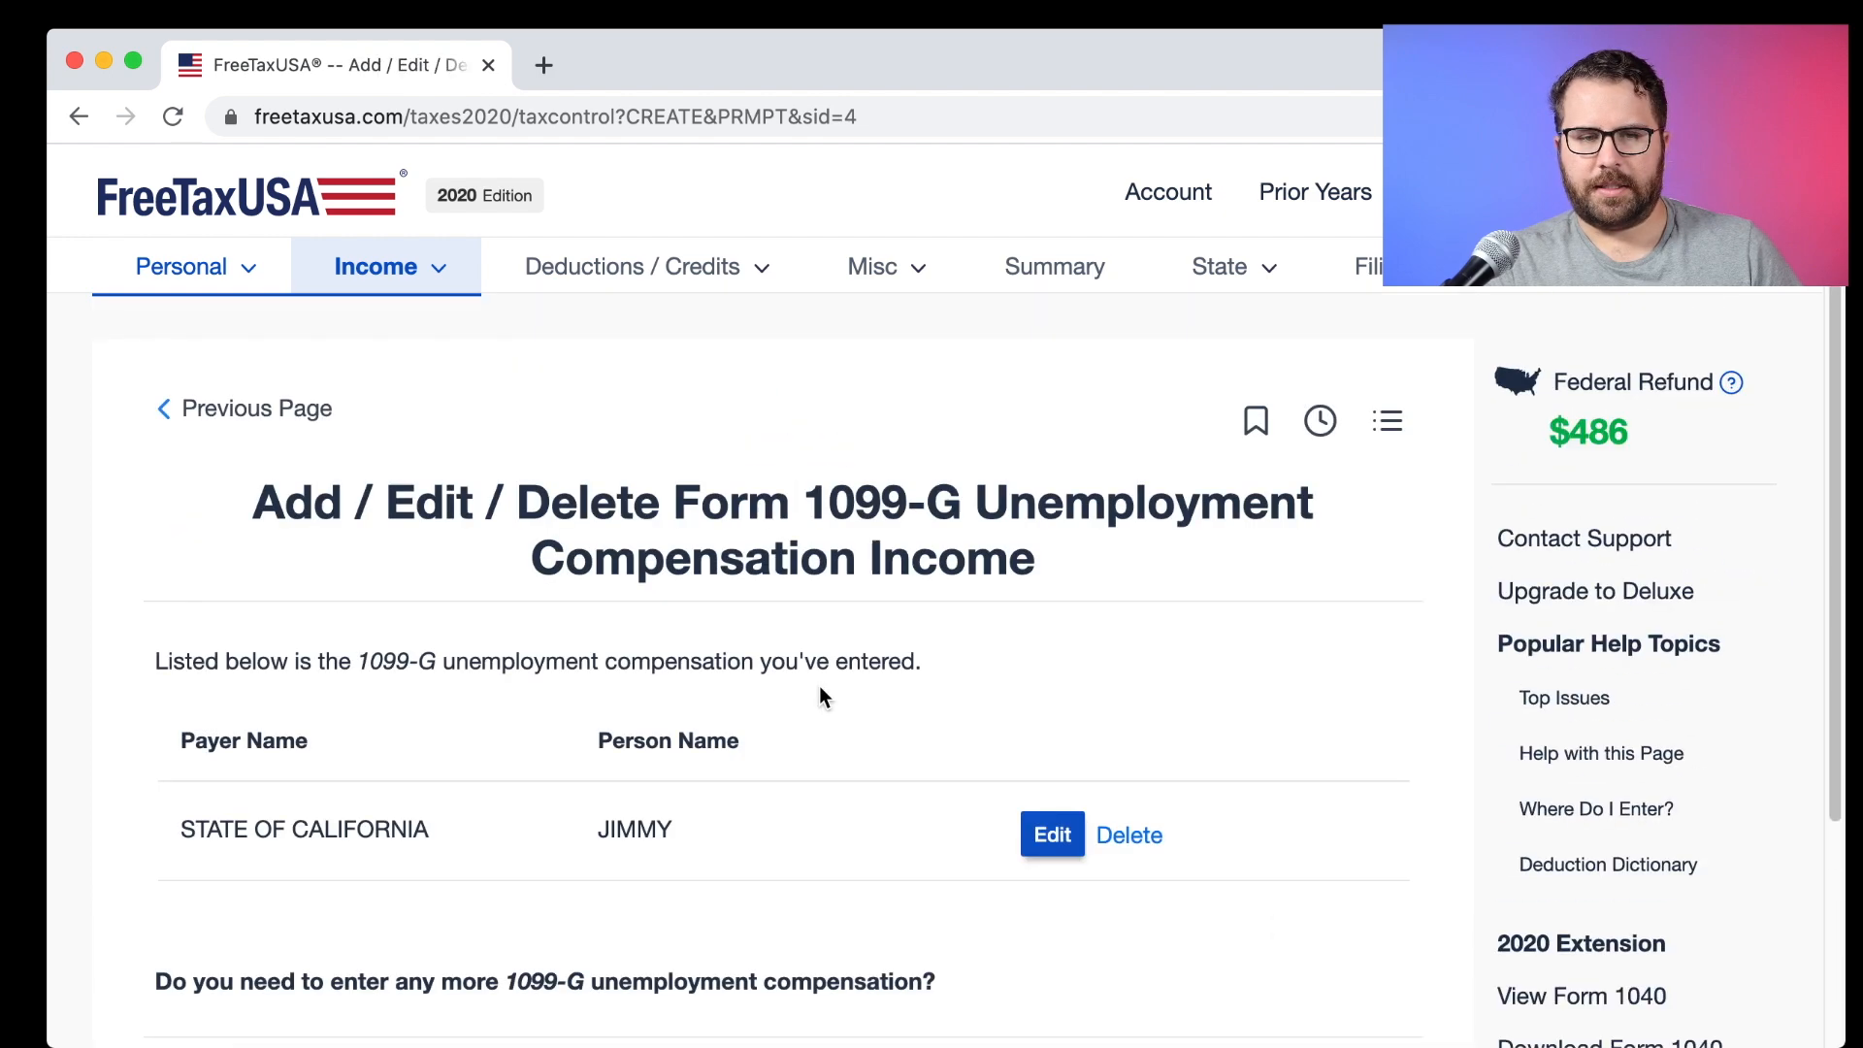
Decline adding more 1099-G forms and return to the income list.
{"action": "scroll", "coordinate": [824, 683], "scroll_direction": "down", "scroll_amount": 2}
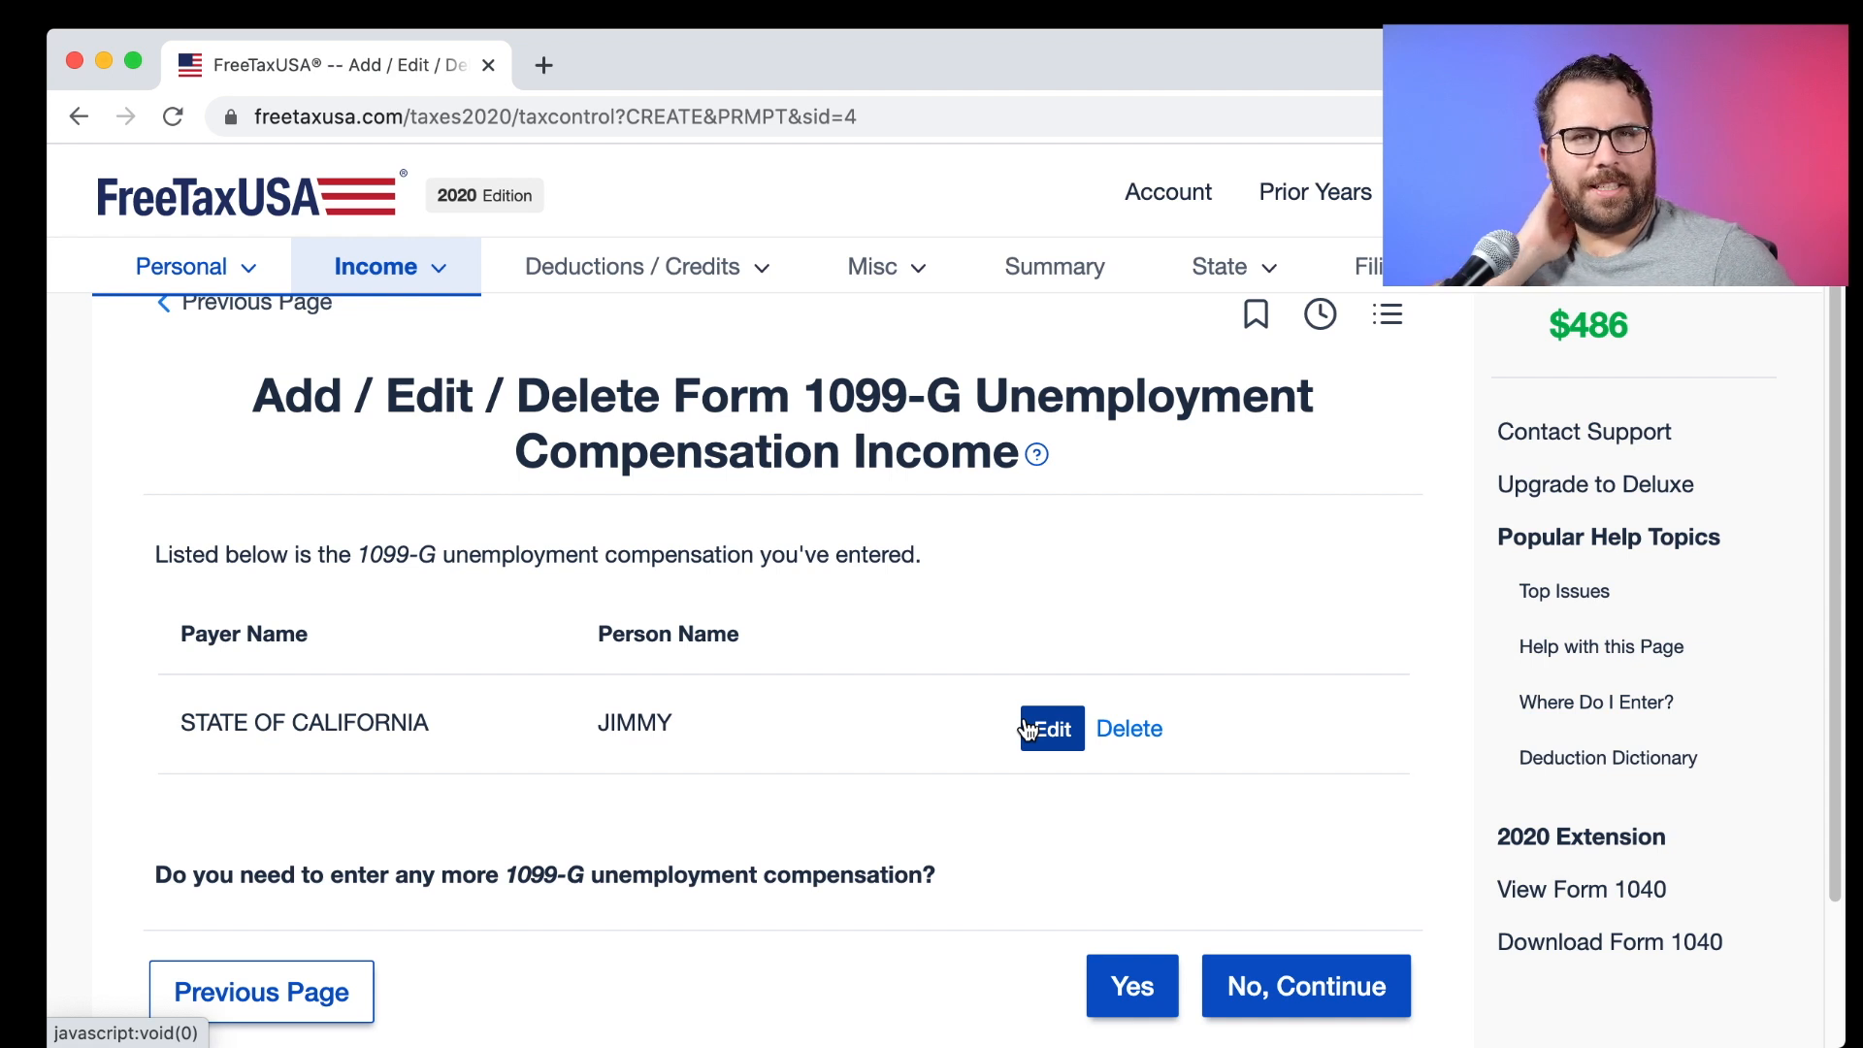
{"action": "scroll", "coordinate": [1027, 728], "scroll_direction": "down", "scroll_amount": 1}
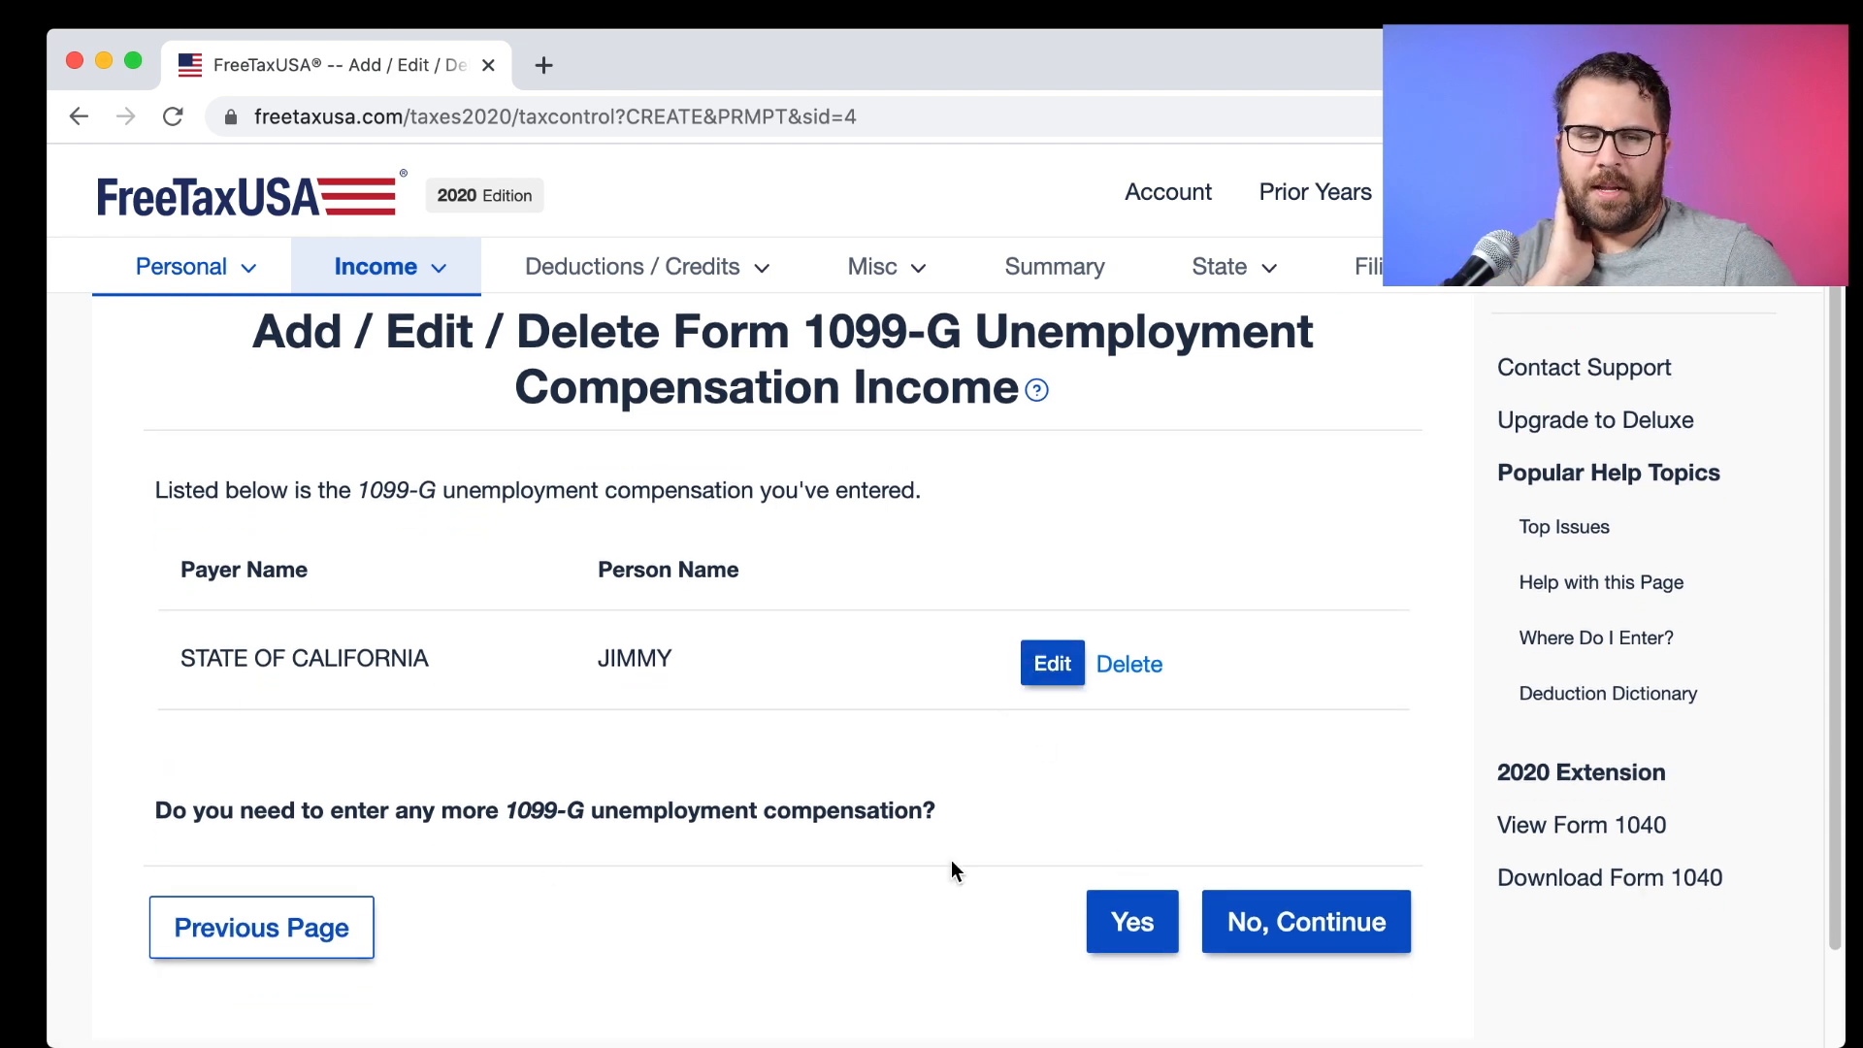
{"action": "left_click_drag", "start_coordinate": [157, 811], "coordinate": [791, 815]}
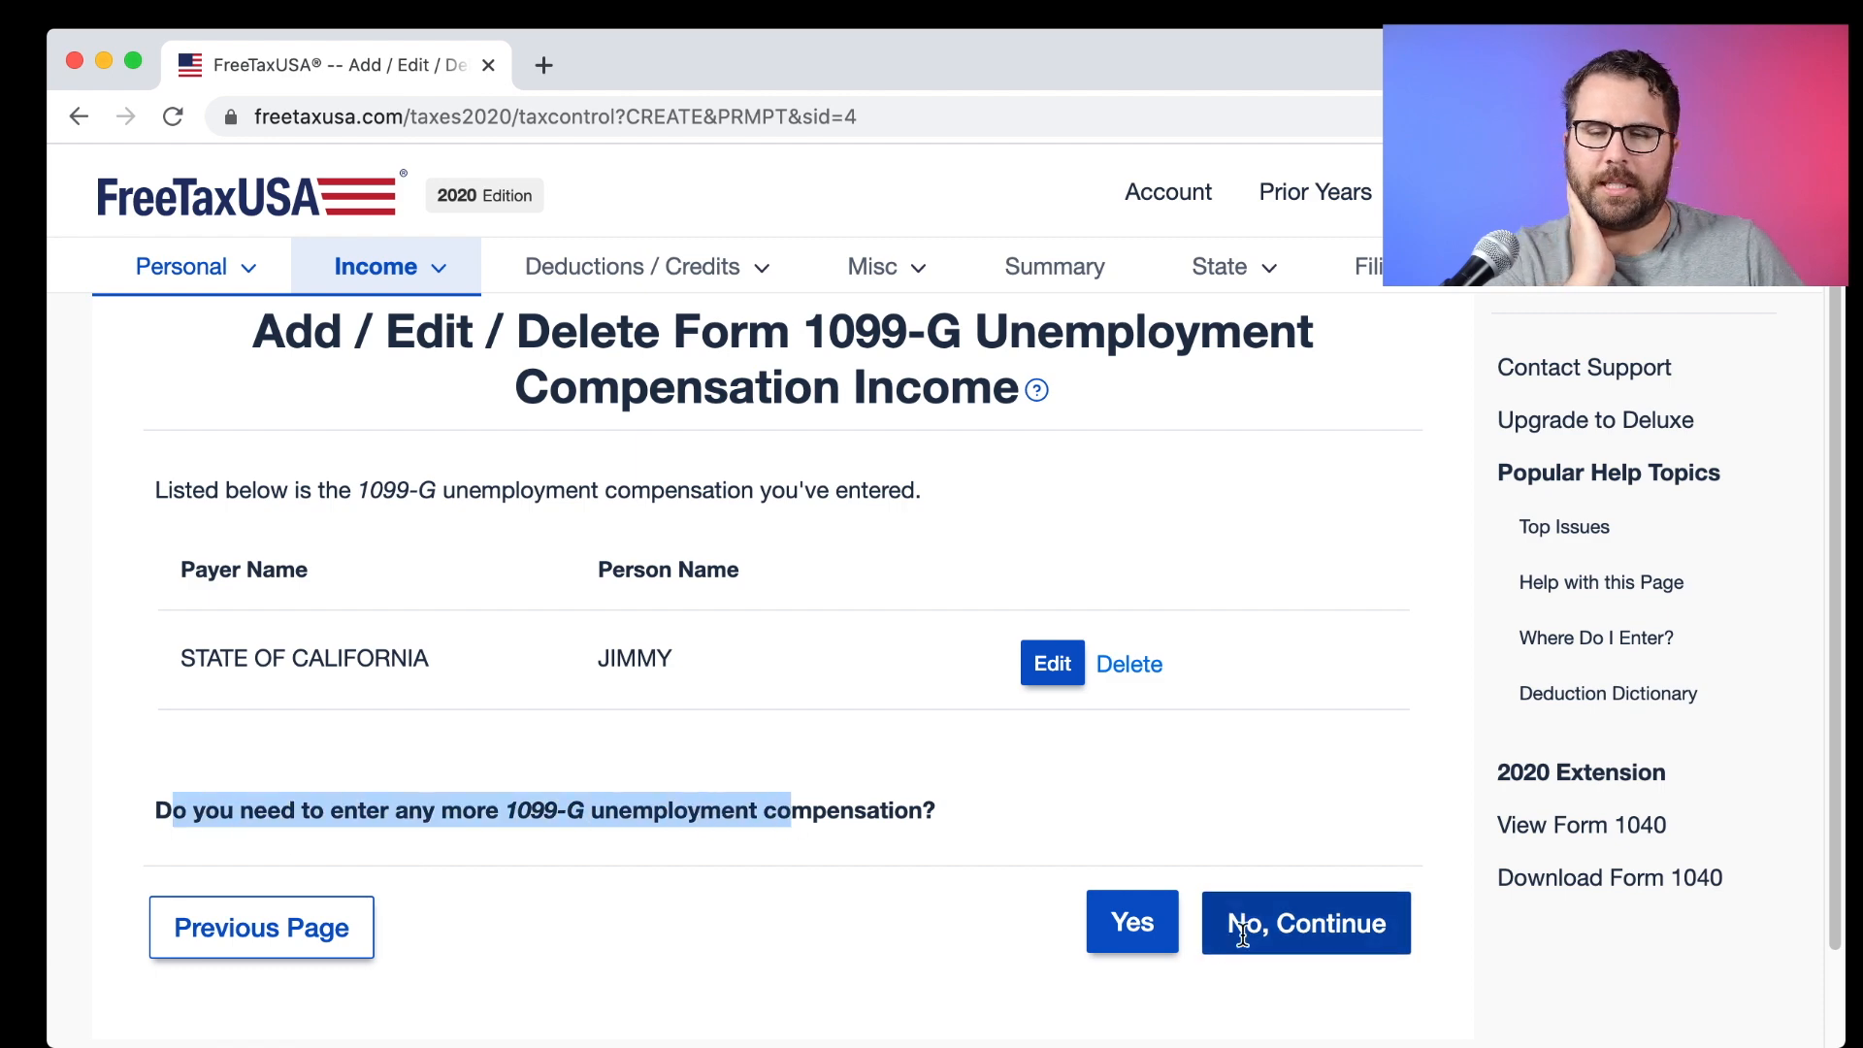
{"action": "left_click", "coordinate": [1235, 924]}
{"action": "scroll", "coordinate": [1156, 906], "scroll_direction": "down", "scroll_amount": 3}
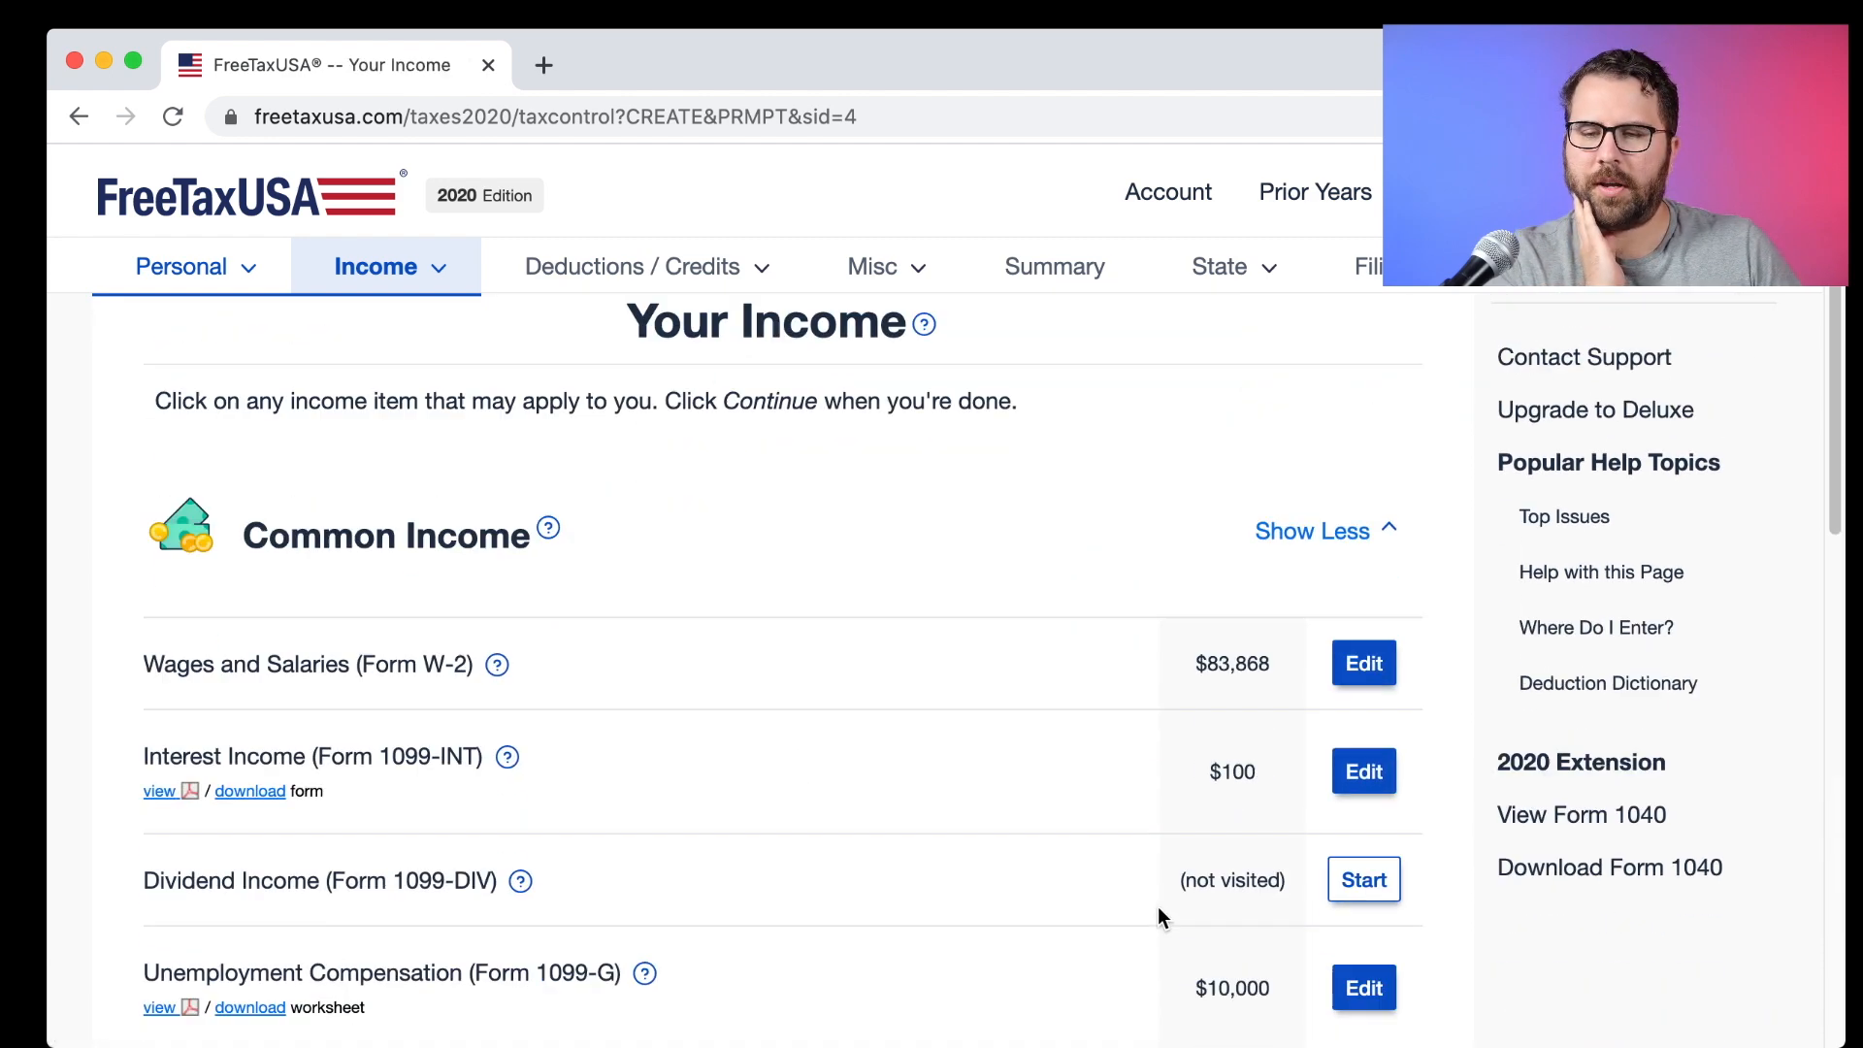
{"action": "left_click", "coordinate": [1630, 713]}
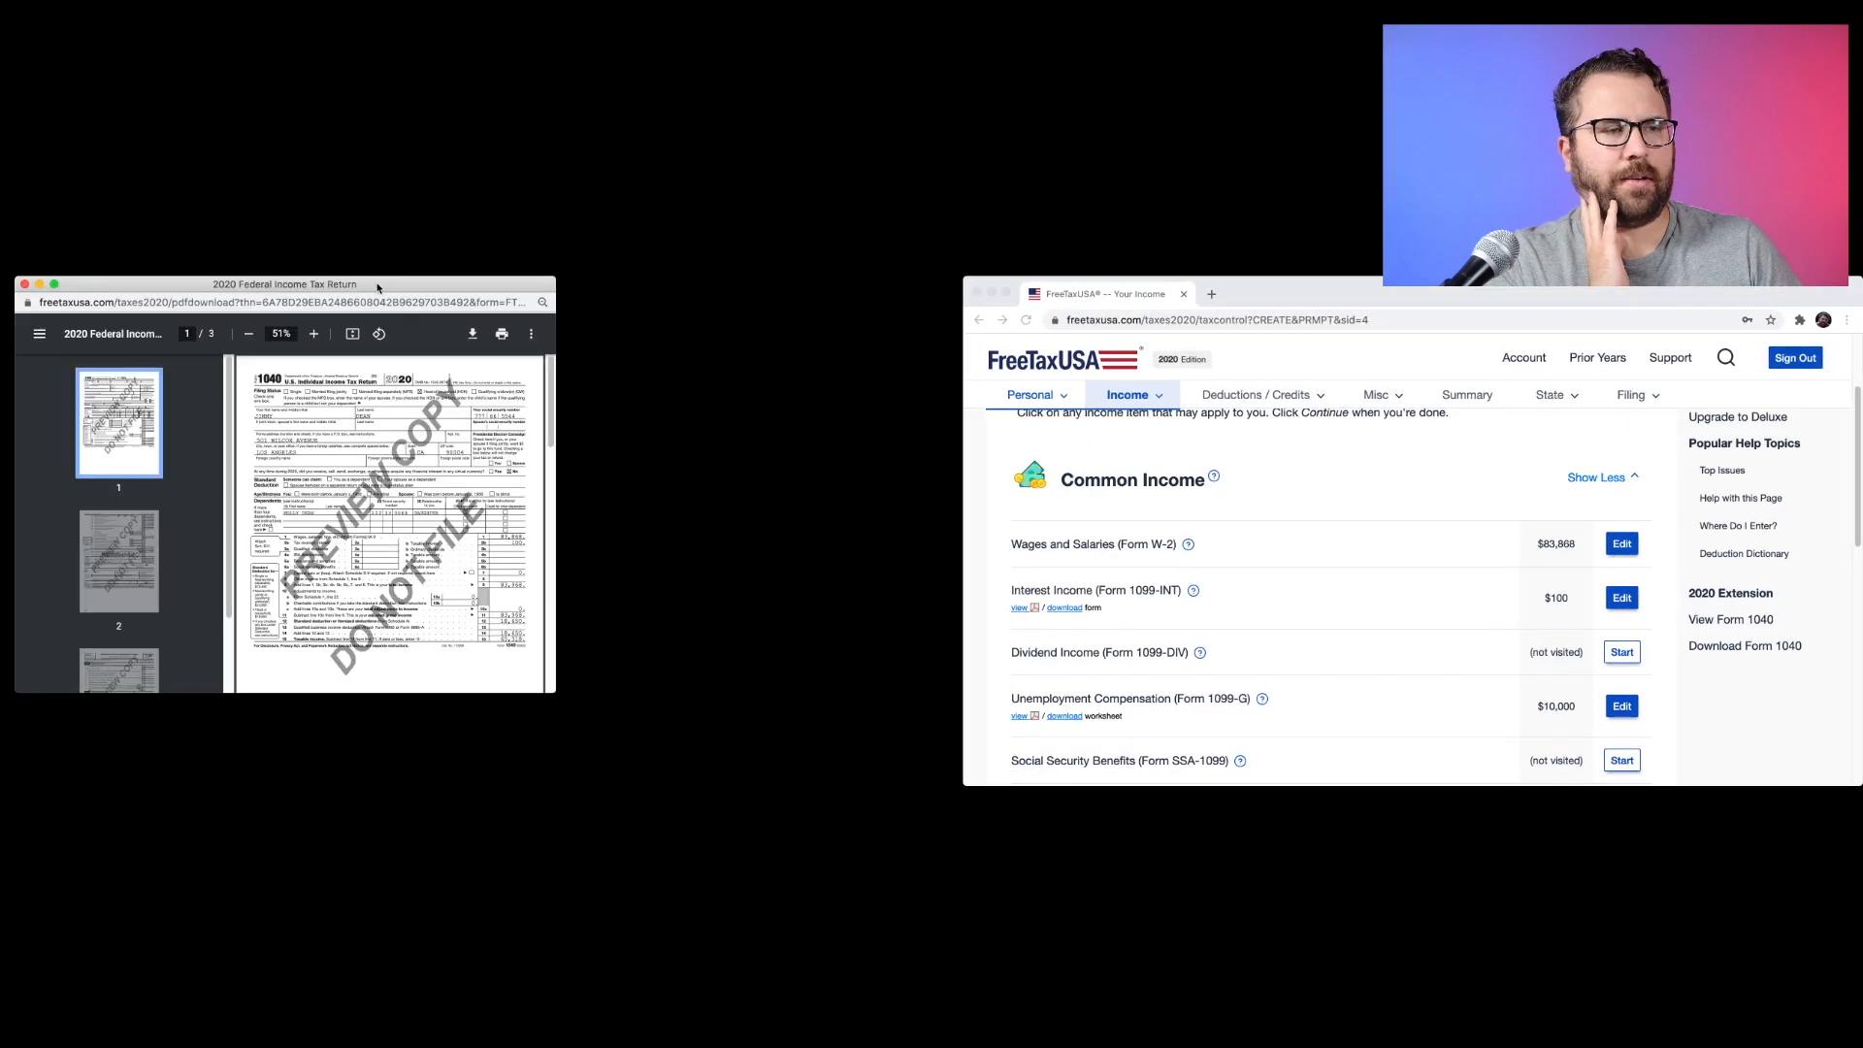
{"action": "left_click_drag", "start_coordinate": [377, 288], "coordinate": [1325, 287]}
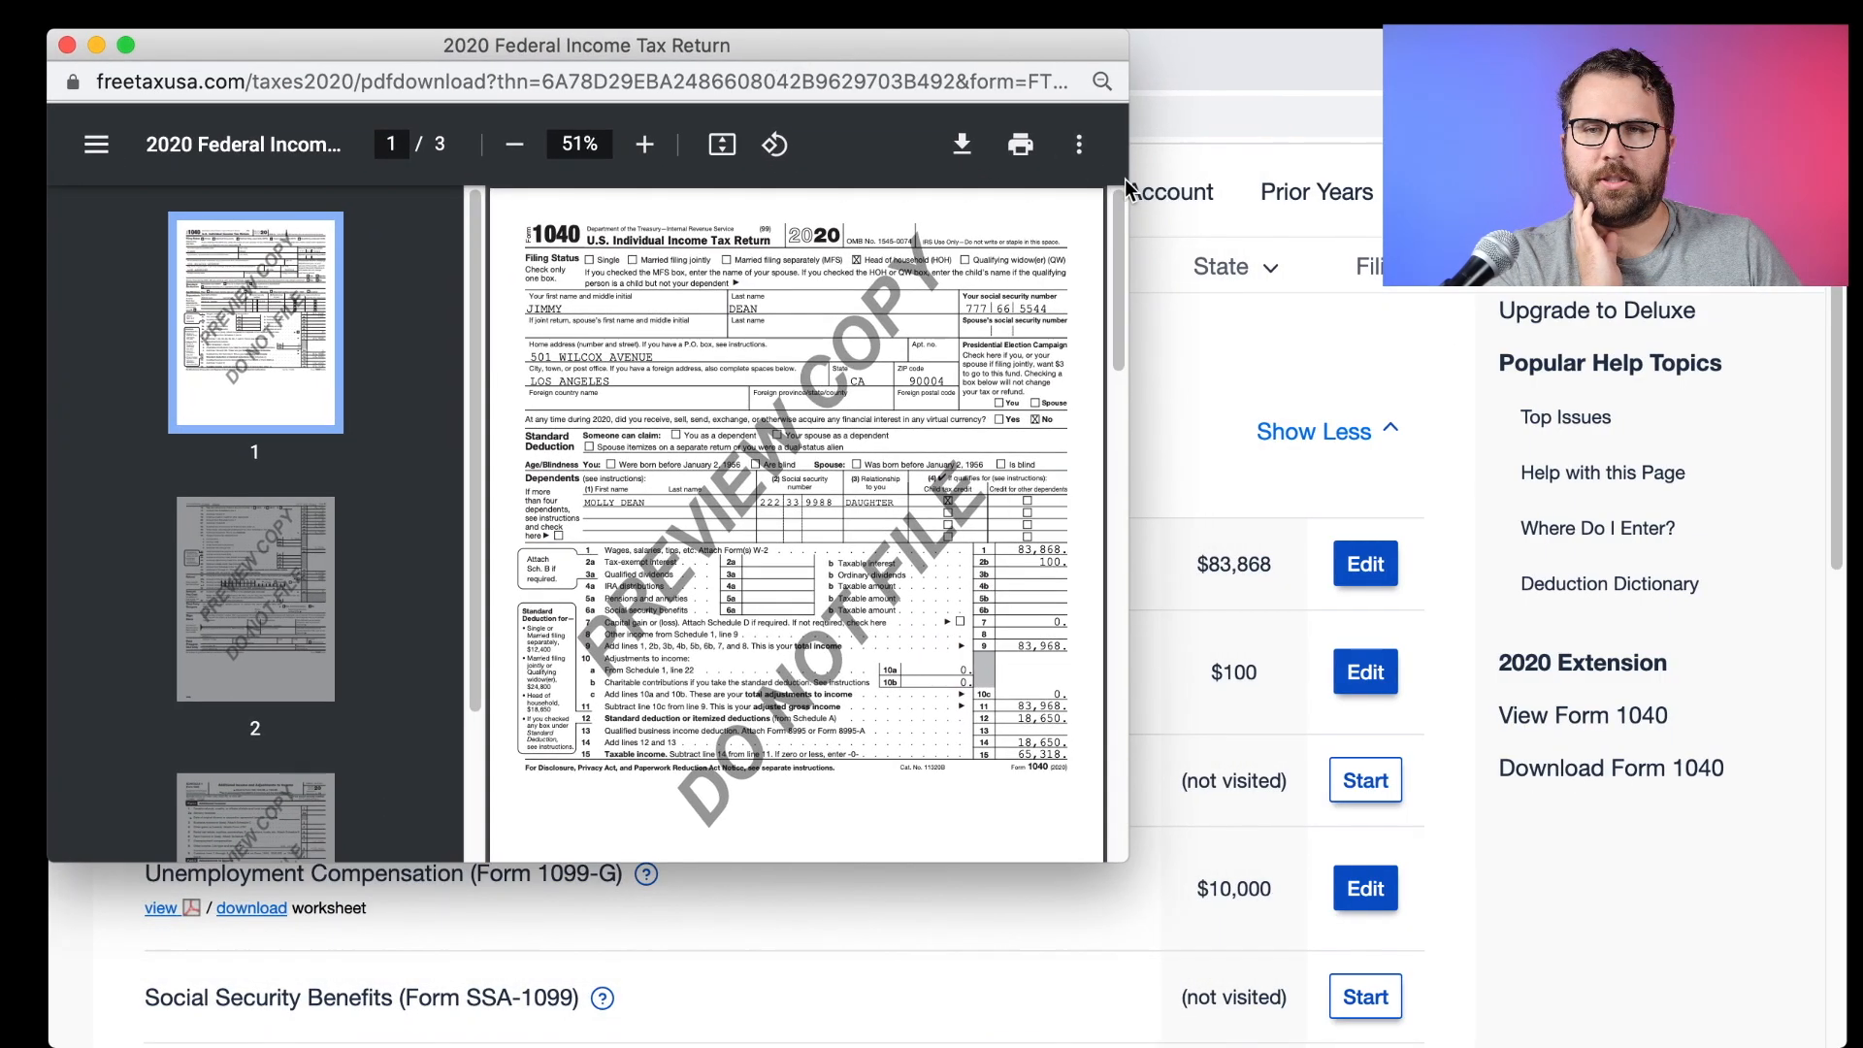
{"action": "left_click_drag", "start_coordinate": [1128, 184], "coordinate": [1846, 284]}
{"action": "left_click_drag", "start_coordinate": [1269, 868], "coordinate": [1279, 1036]}
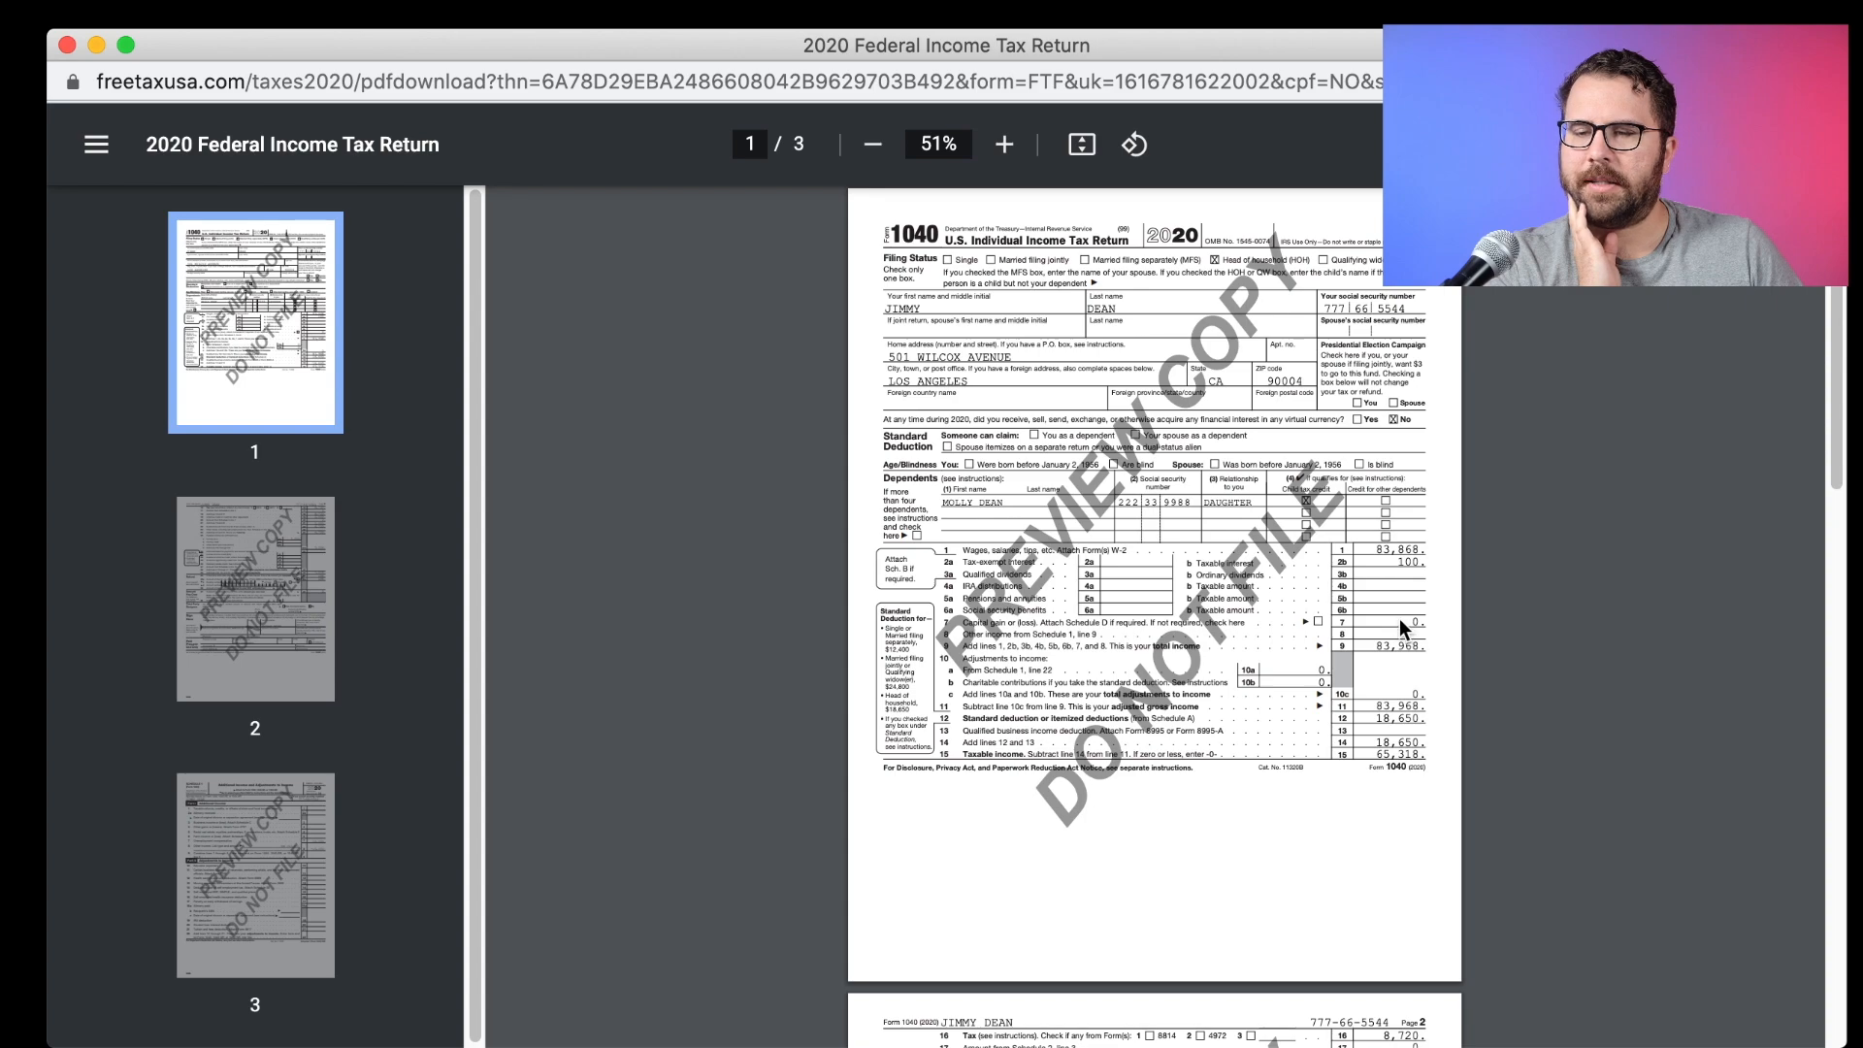
{"action": "scroll", "coordinate": [1394, 619], "scroll_direction": "down", "scroll_amount": 15}
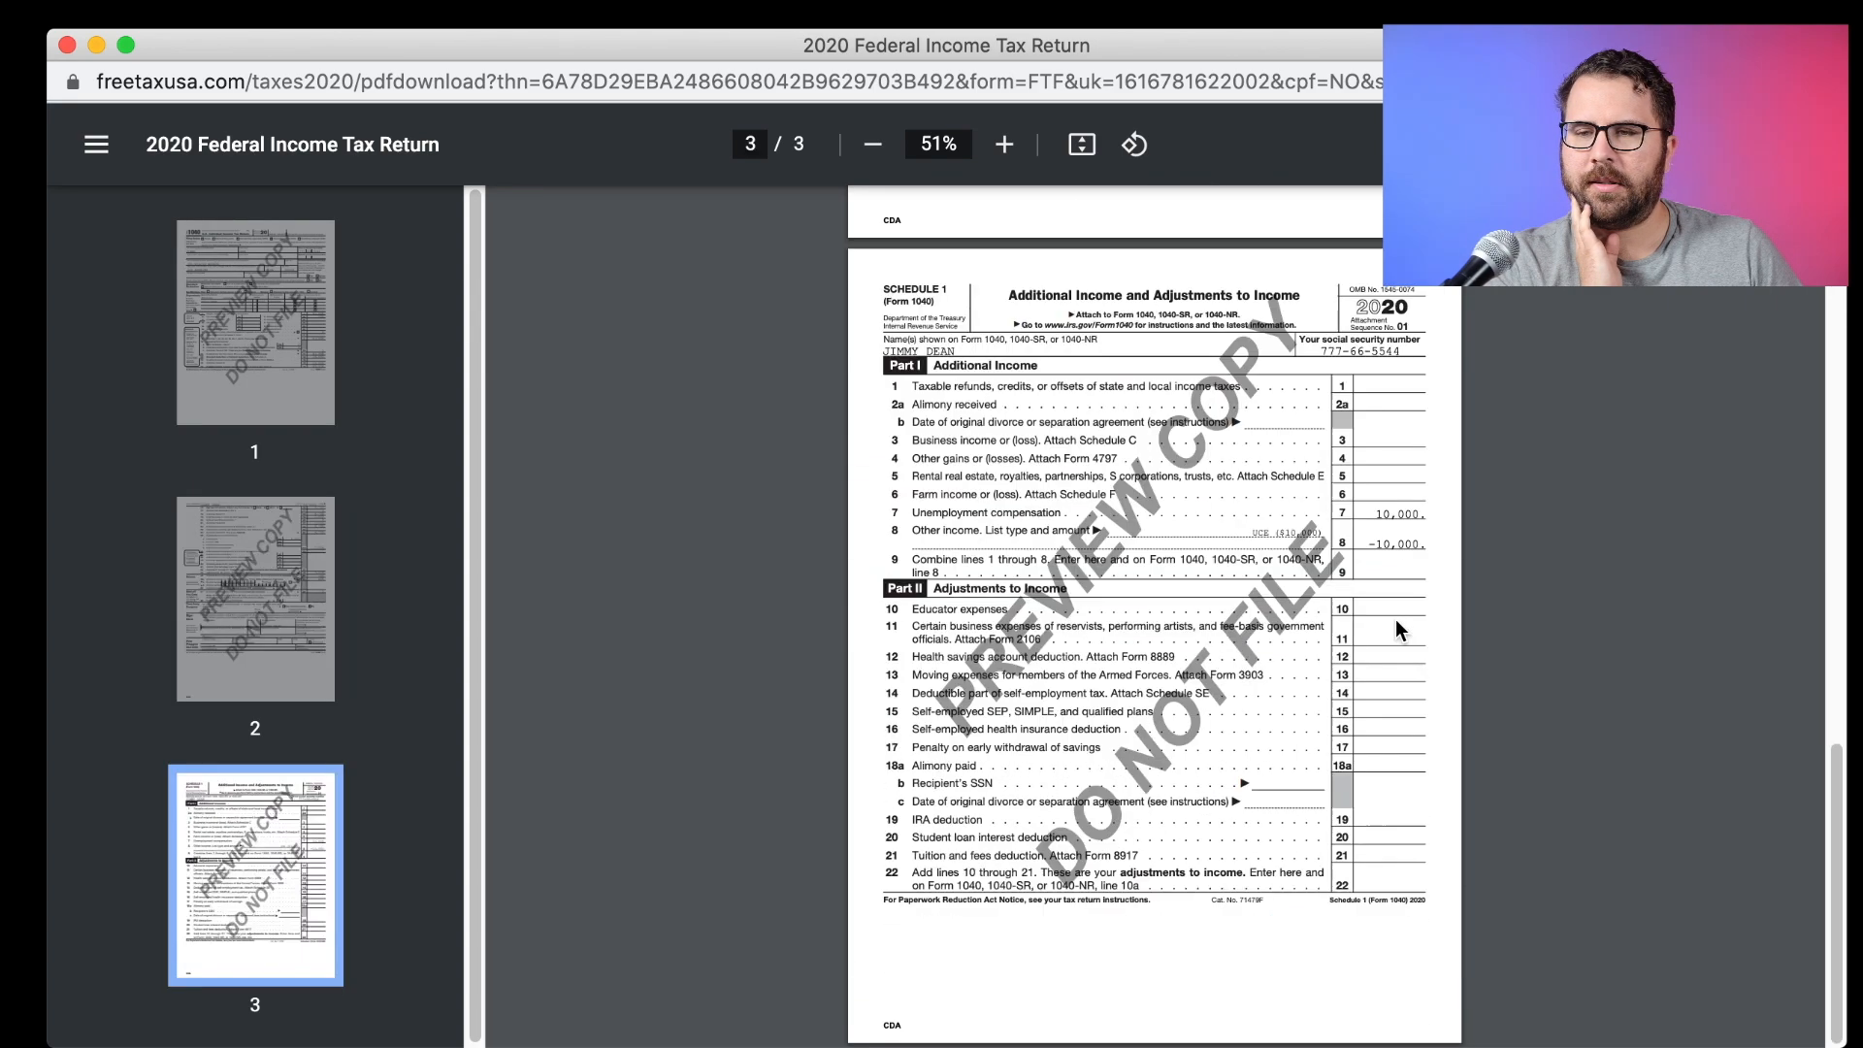
{"action": "left_click_drag", "start_coordinate": [1373, 513], "coordinate": [1419, 514]}
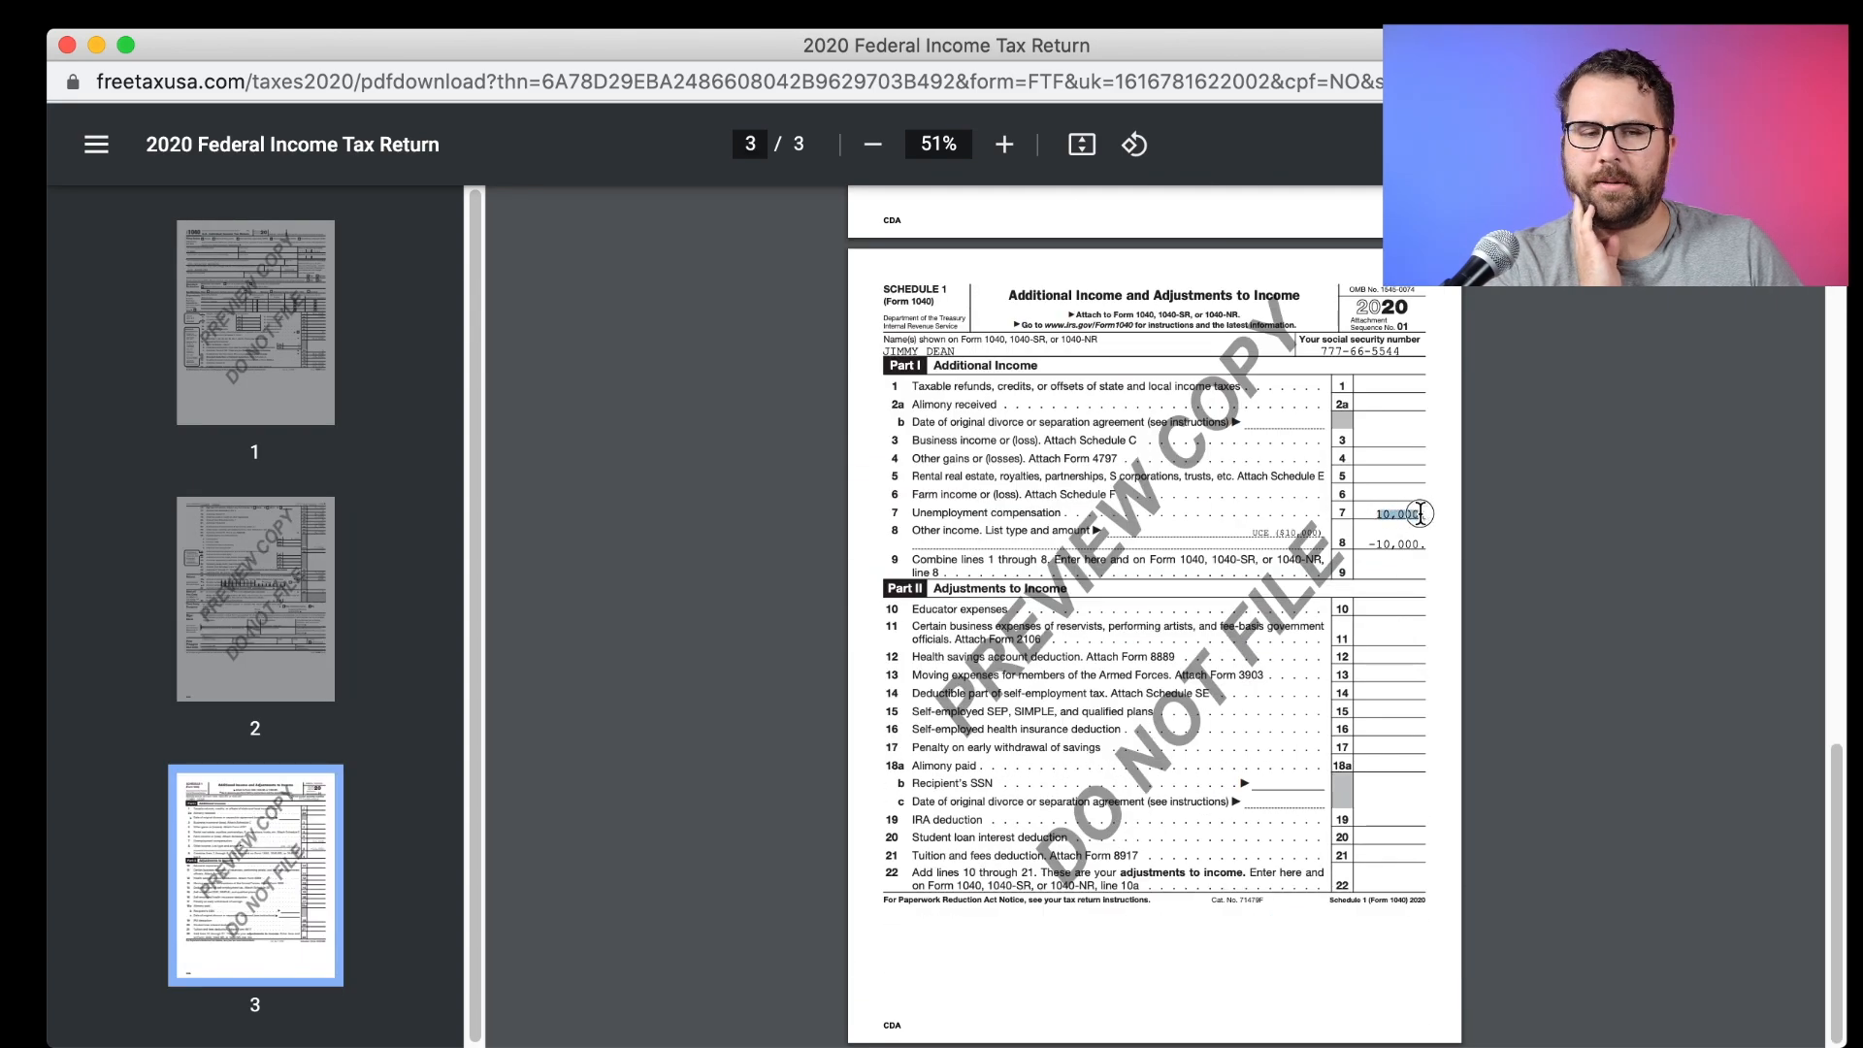
{"action": "scroll", "coordinate": [1419, 514], "scroll_direction": "up", "scroll_amount": 5}
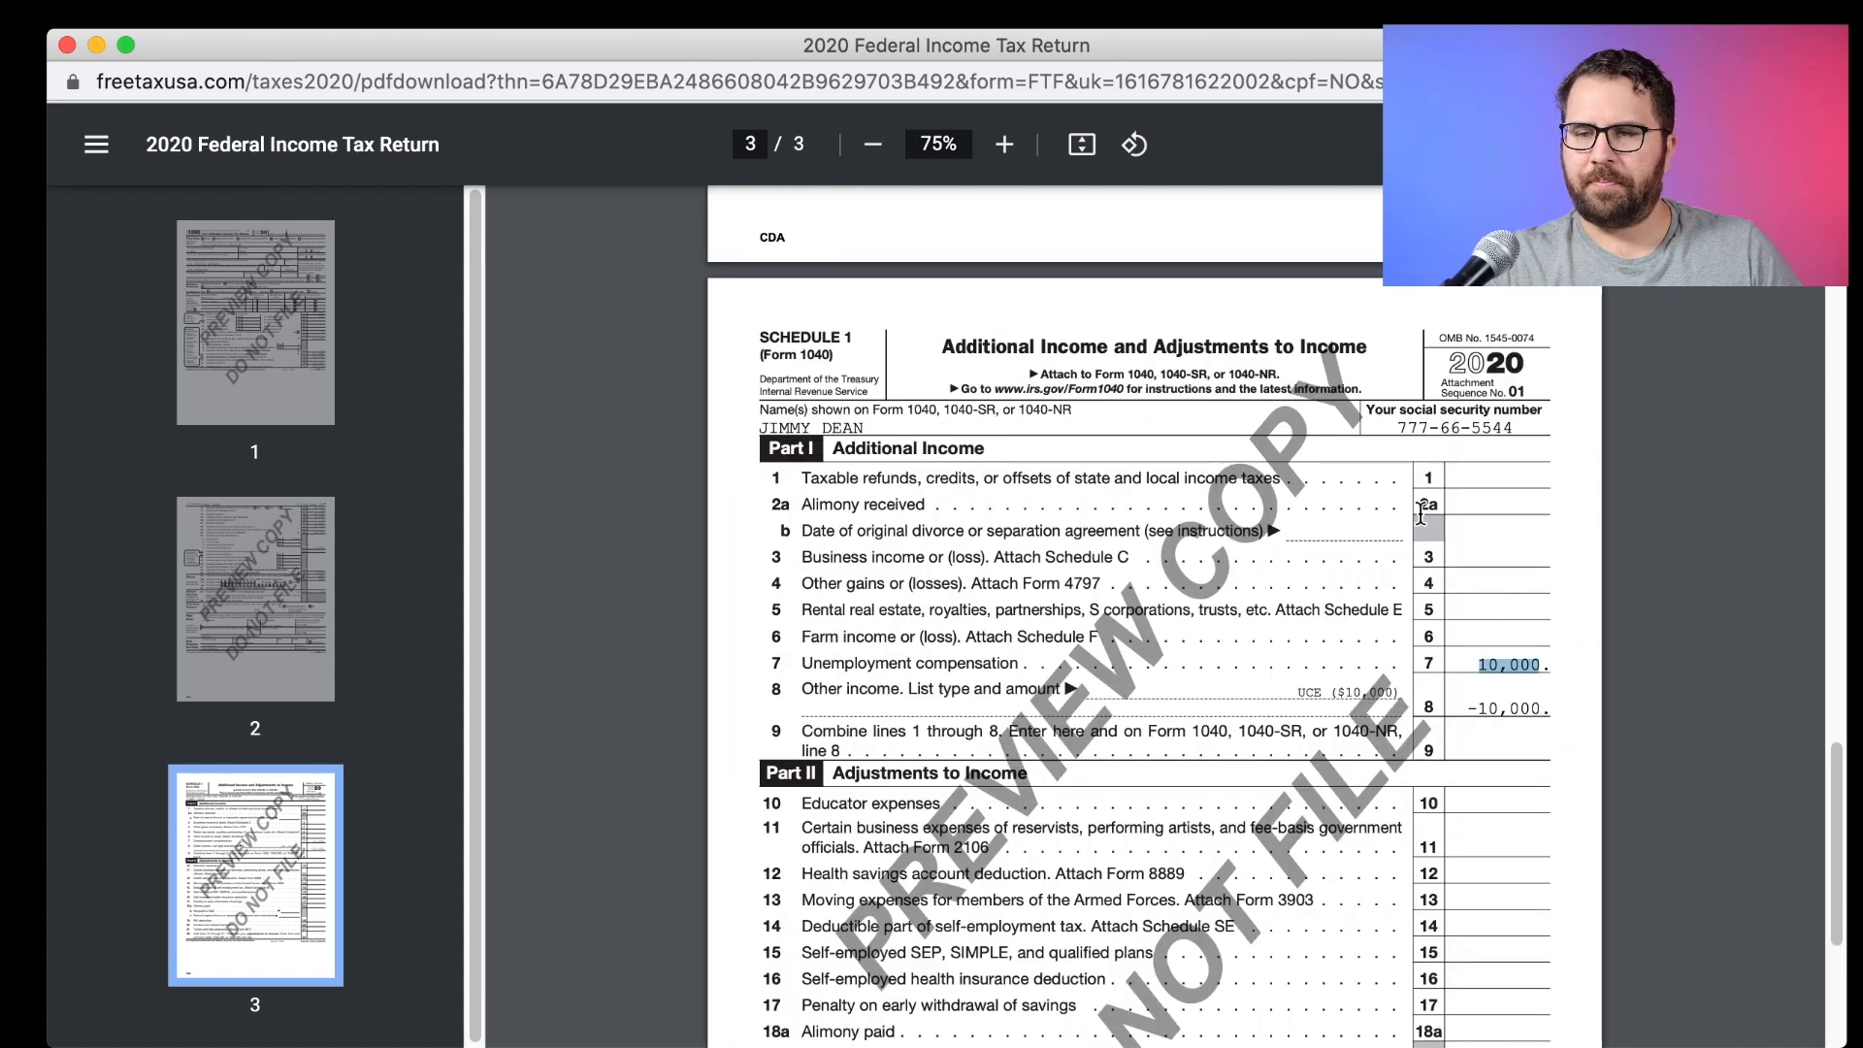
{"action": "scroll", "coordinate": [1475, 574], "scroll_direction": "down", "scroll_amount": 2}
{"action": "left_click_drag", "start_coordinate": [1538, 593], "coordinate": [1629, 606]}
{"action": "left_click_drag", "start_coordinate": [1526, 647], "coordinate": [1620, 651]}
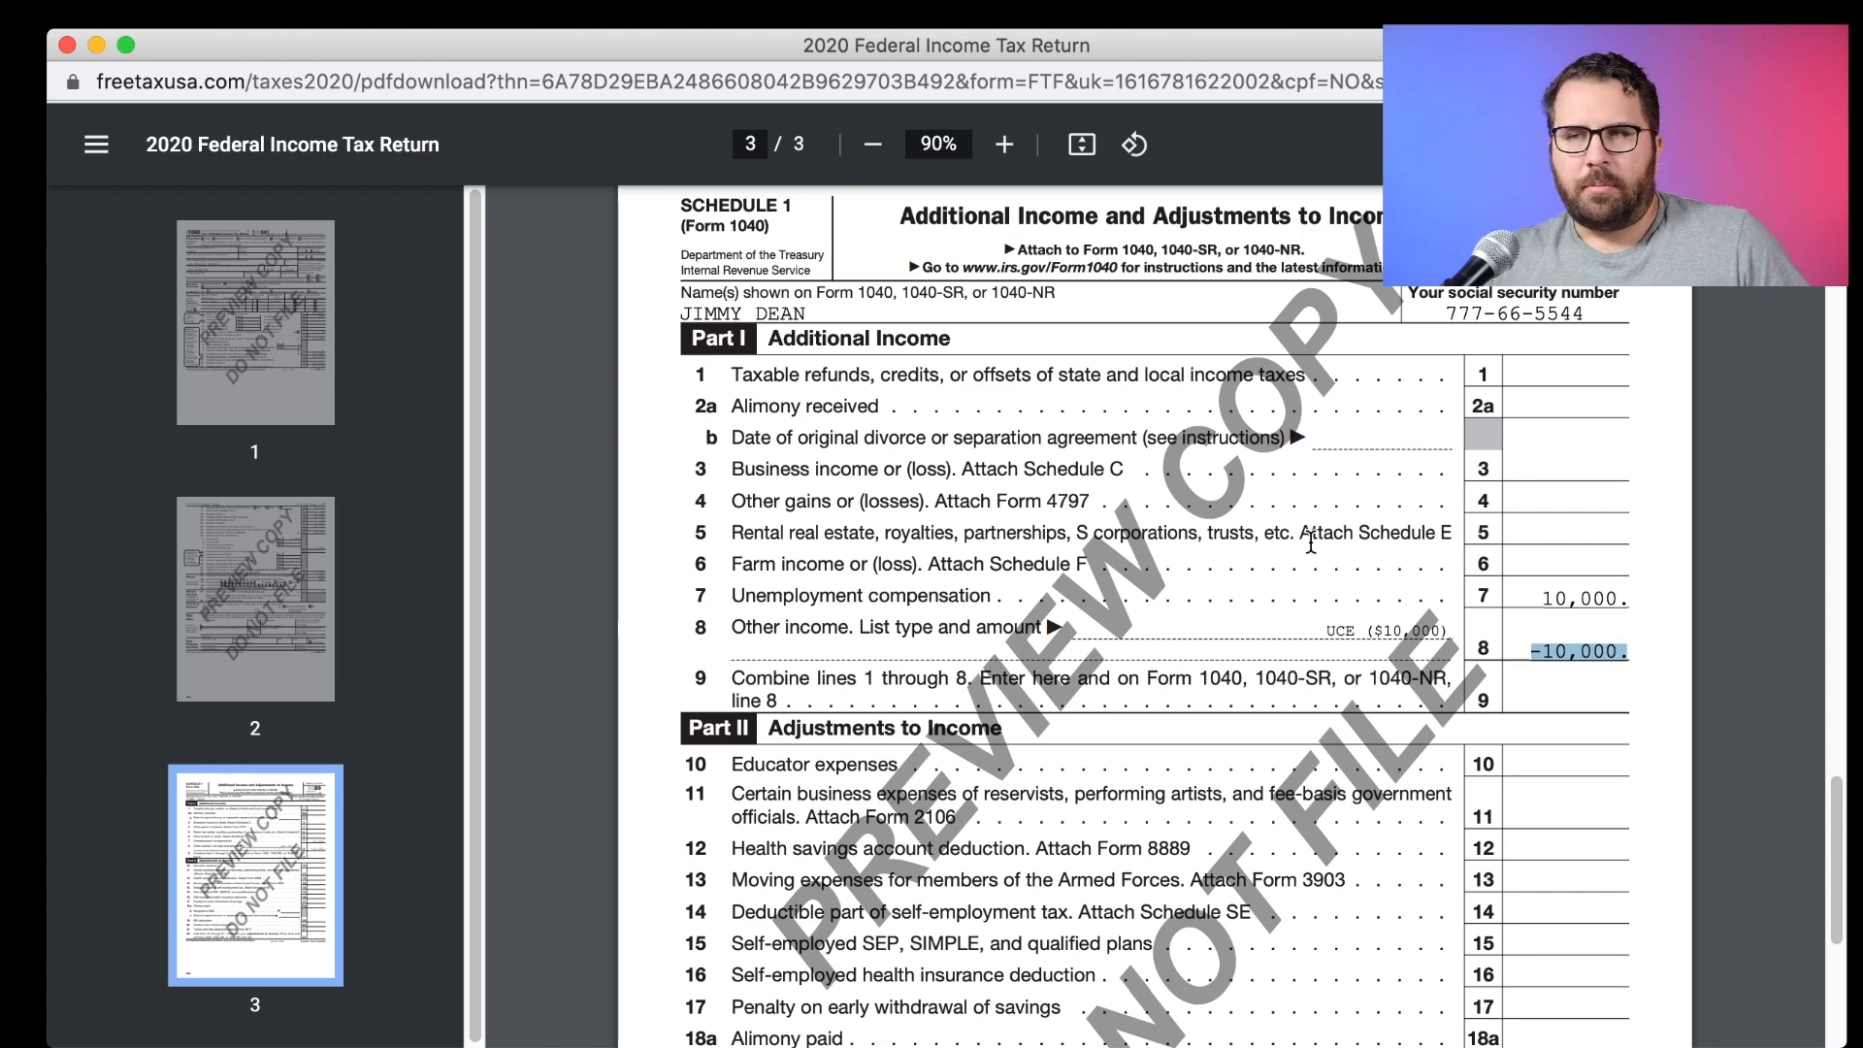
{"action": "left_click_drag", "start_coordinate": [1145, 49], "coordinate": [1170, 233]}
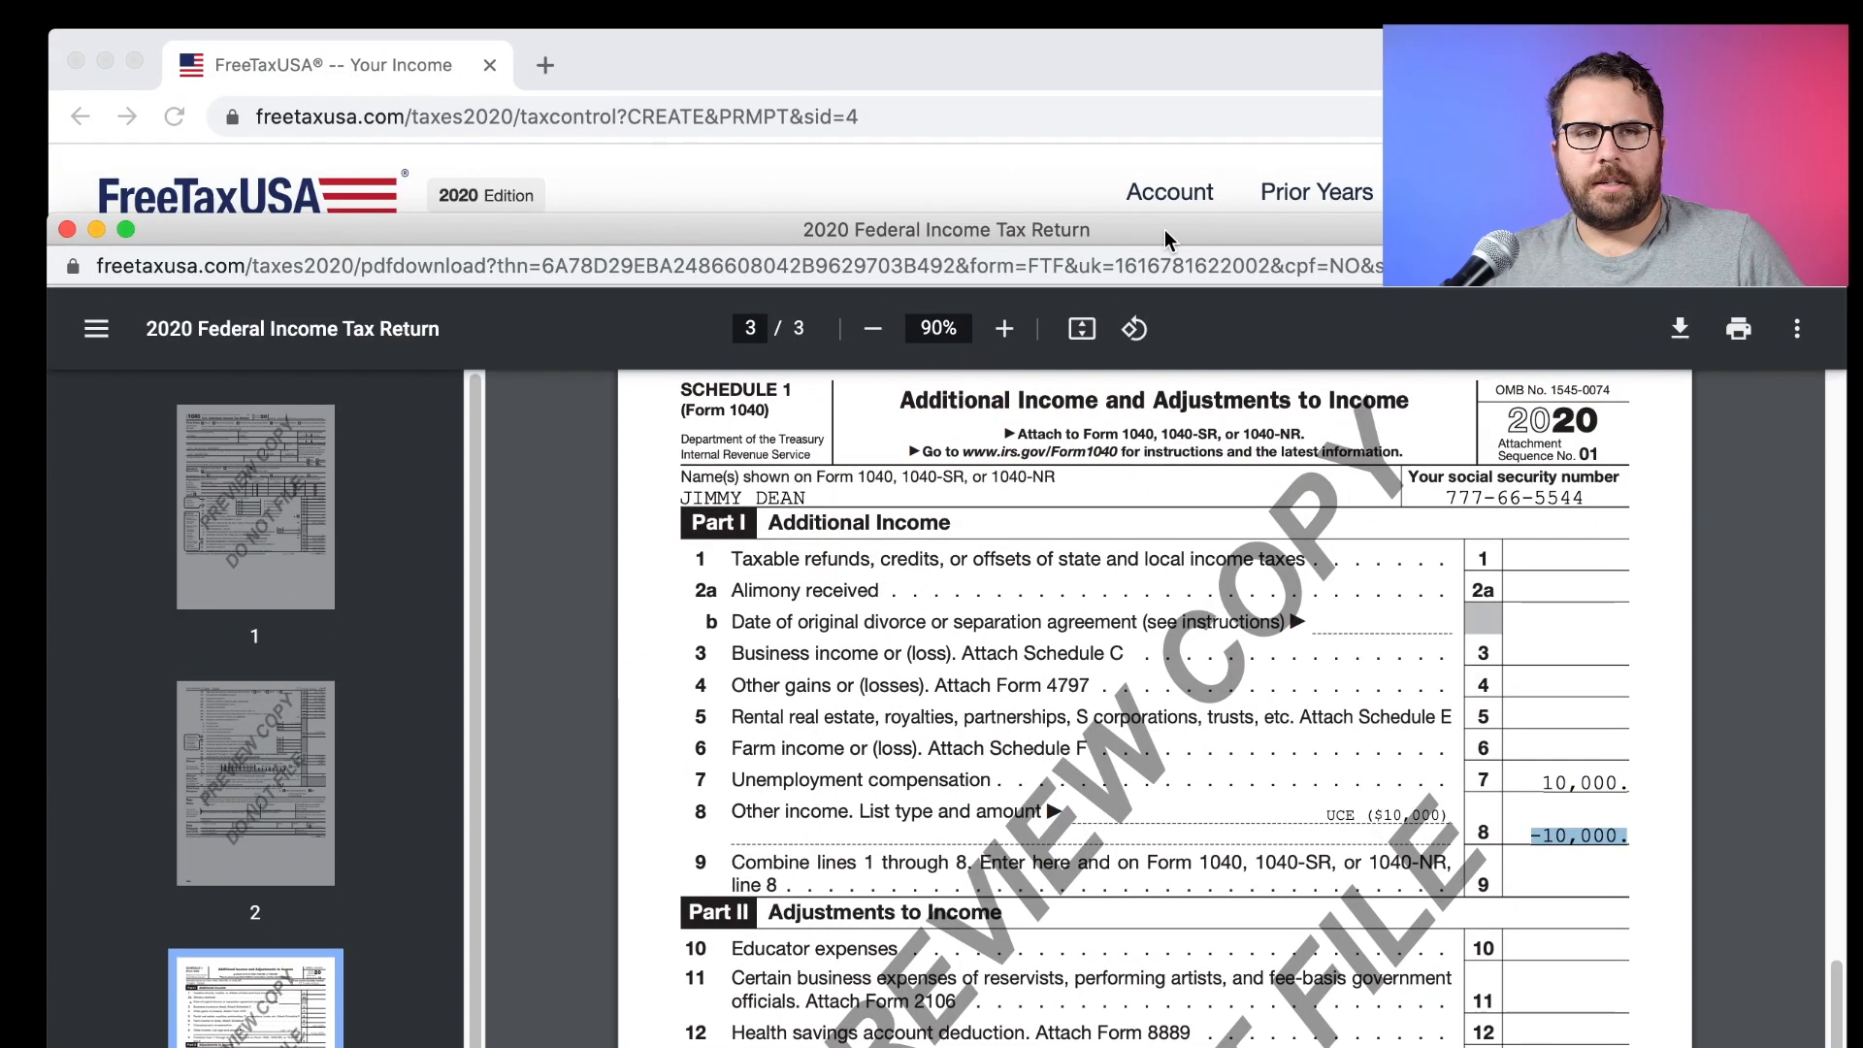
{"action": "left_click", "coordinate": [67, 229]}
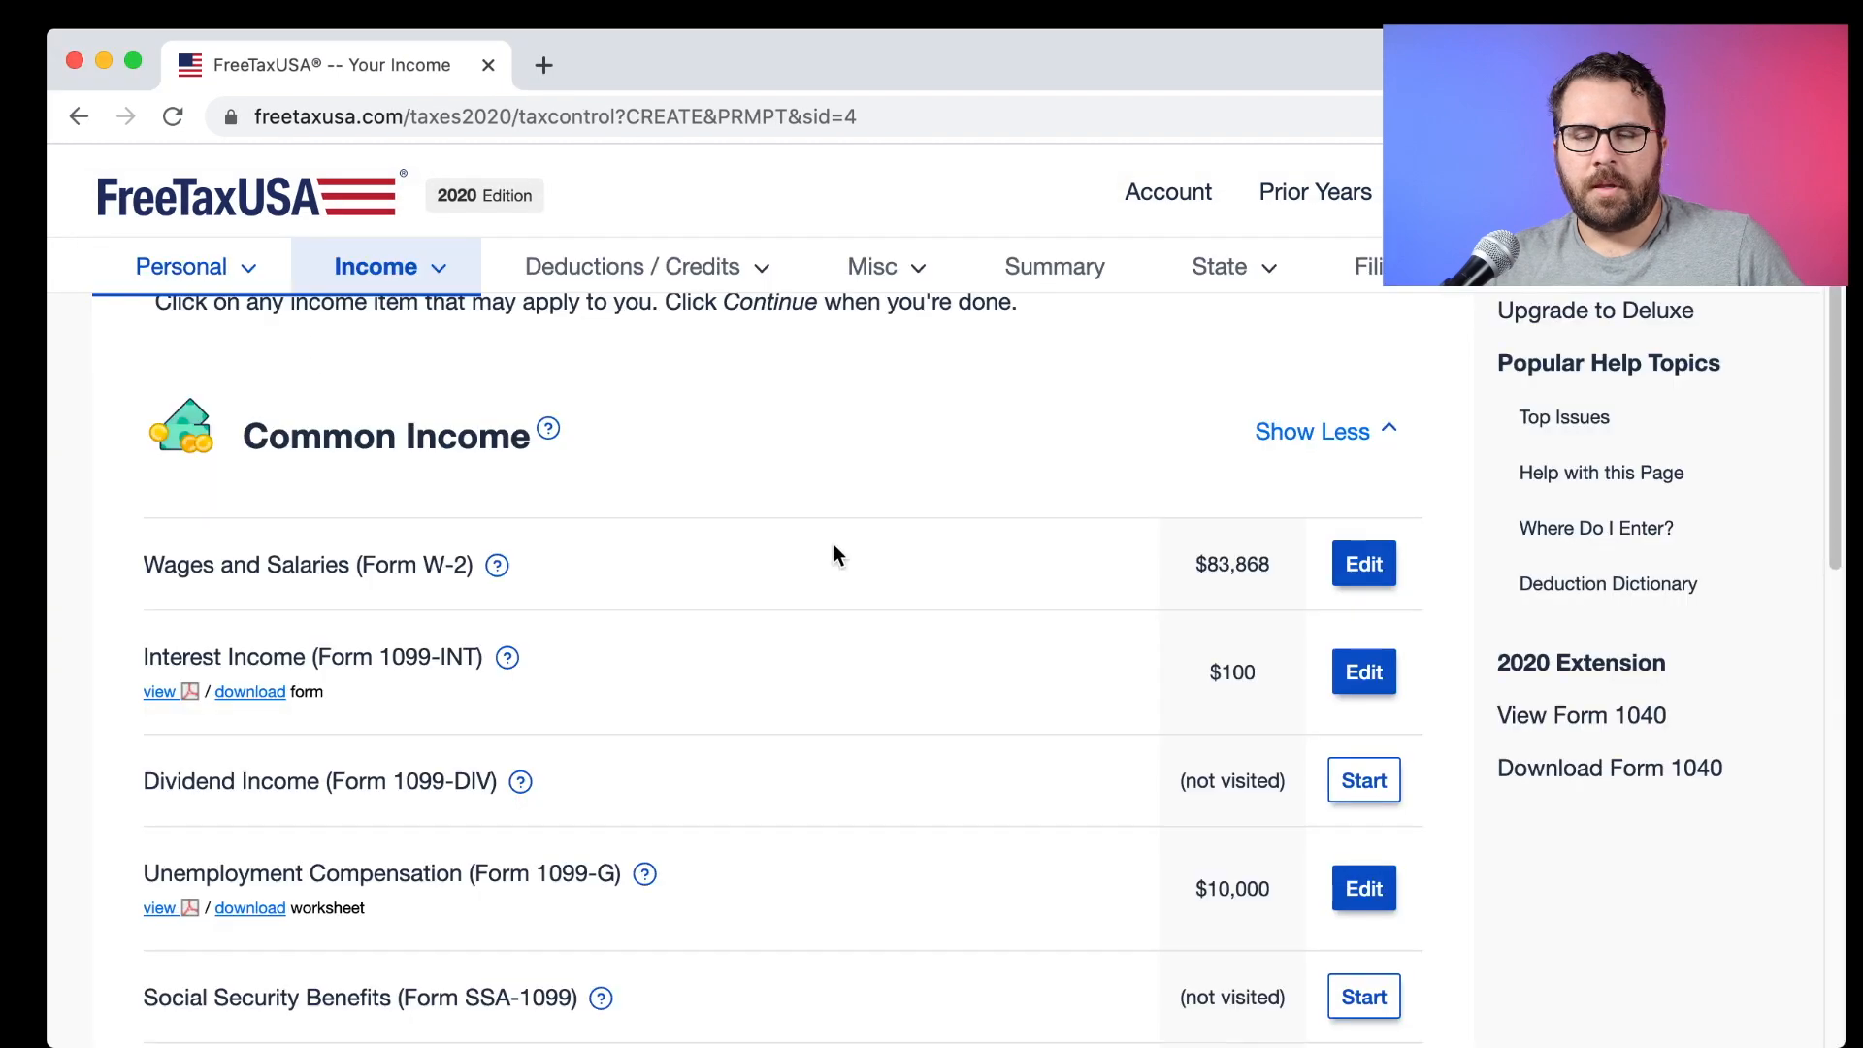
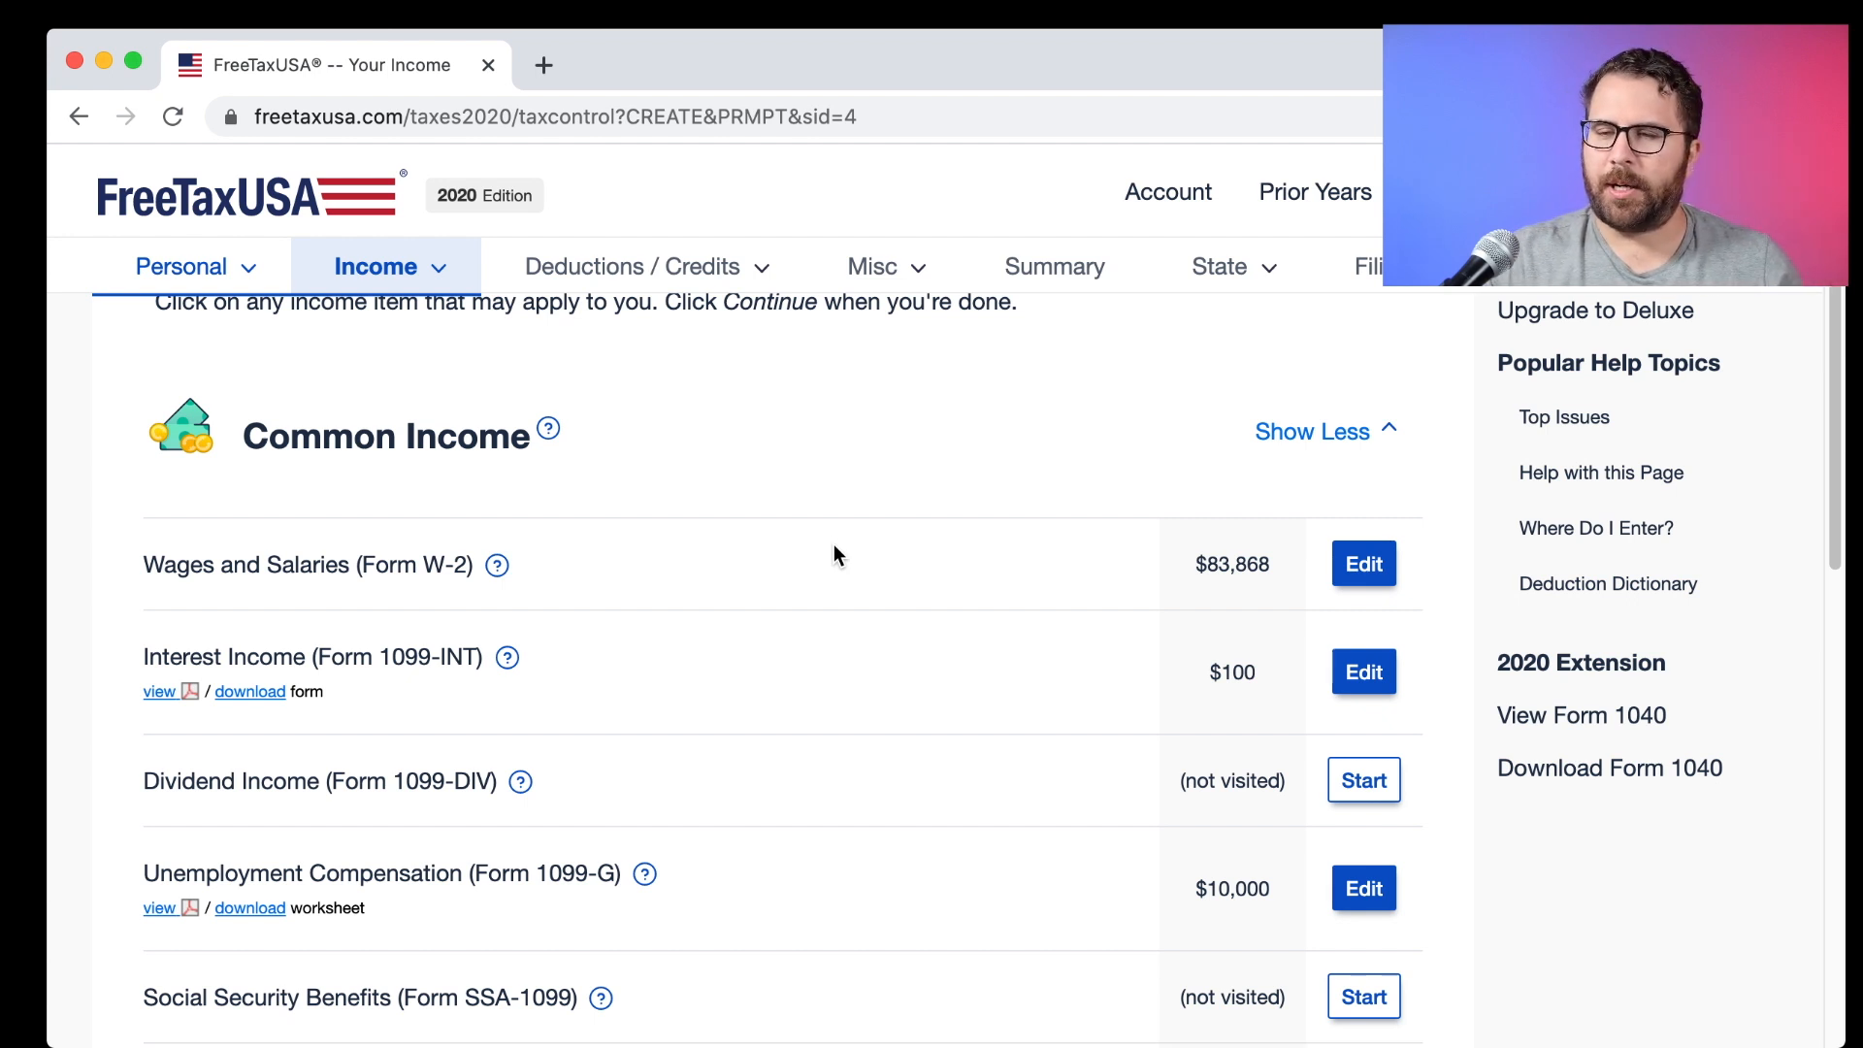
Review Stocks.pdf's 1099-DIV table ($2.57 ordinary dividends) and start entering dividend income.
{"action": "scroll", "coordinate": [810, 598], "scroll_direction": "down", "scroll_amount": 5}
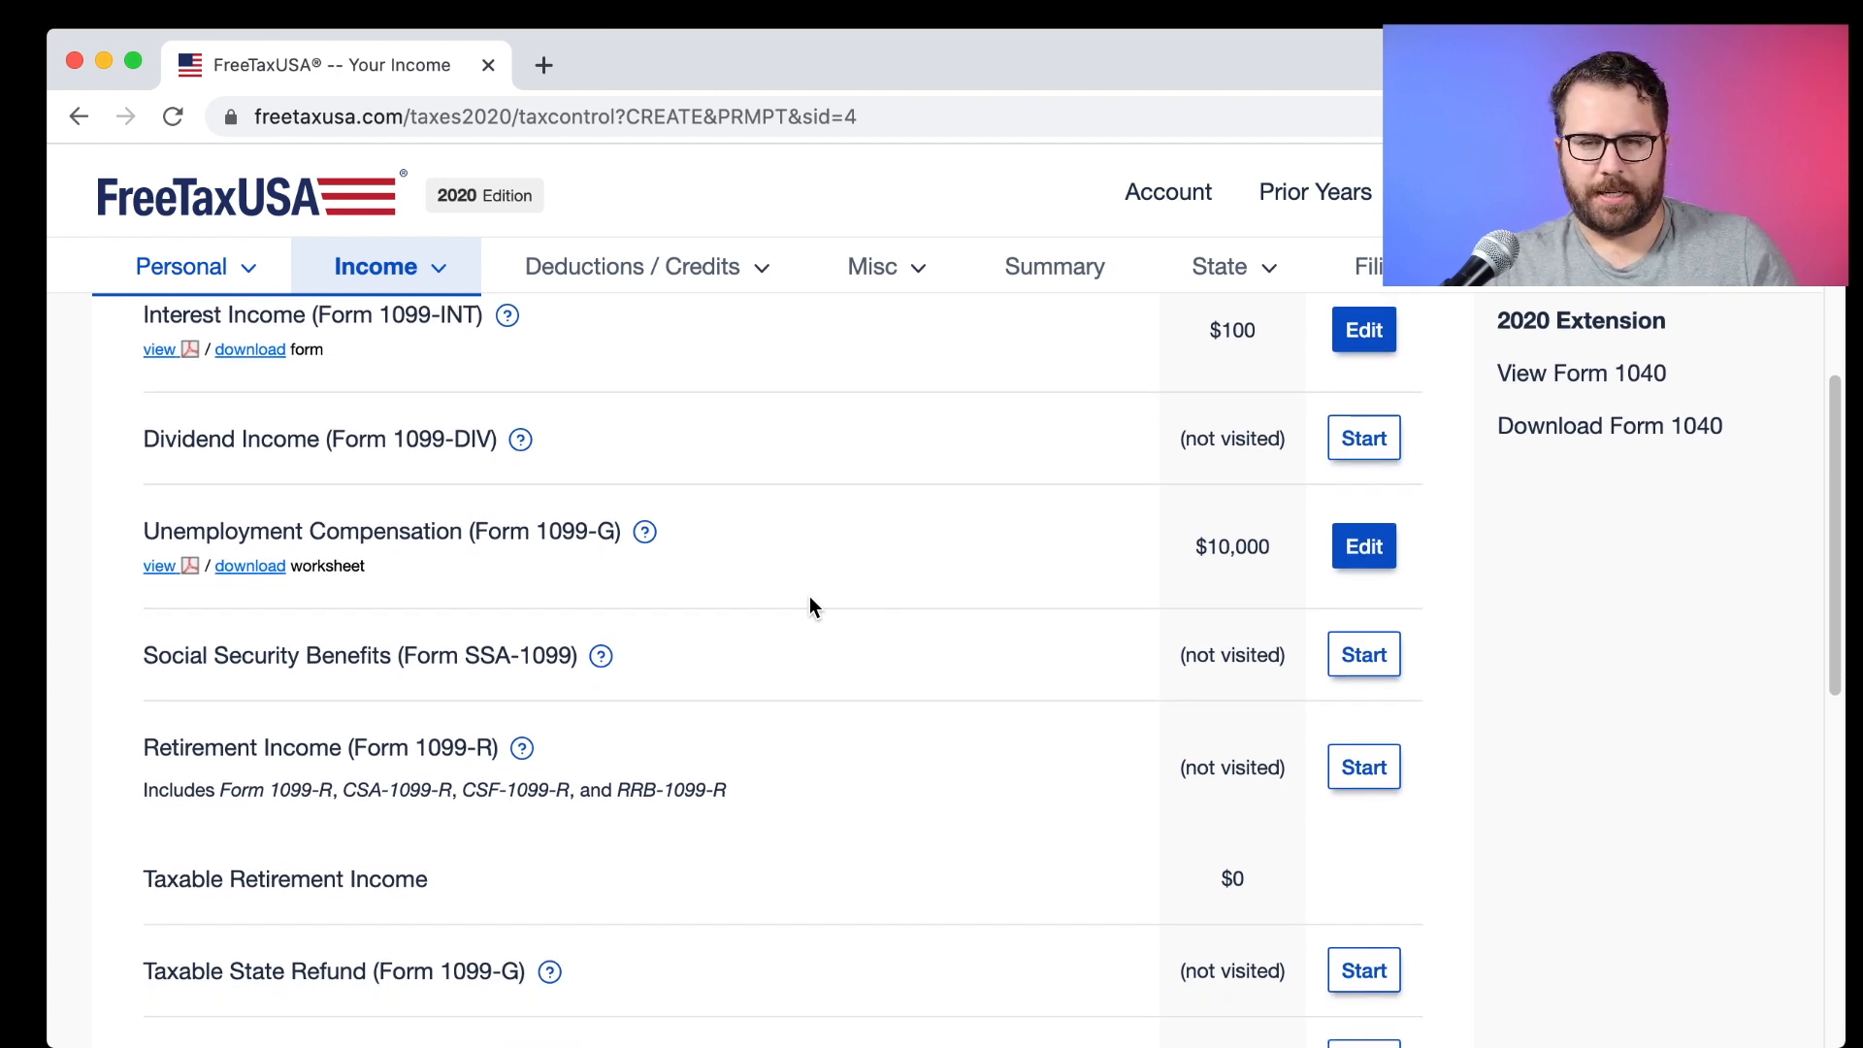
{"action": "scroll", "coordinate": [809, 605], "scroll_direction": "up", "scroll_amount": 3}
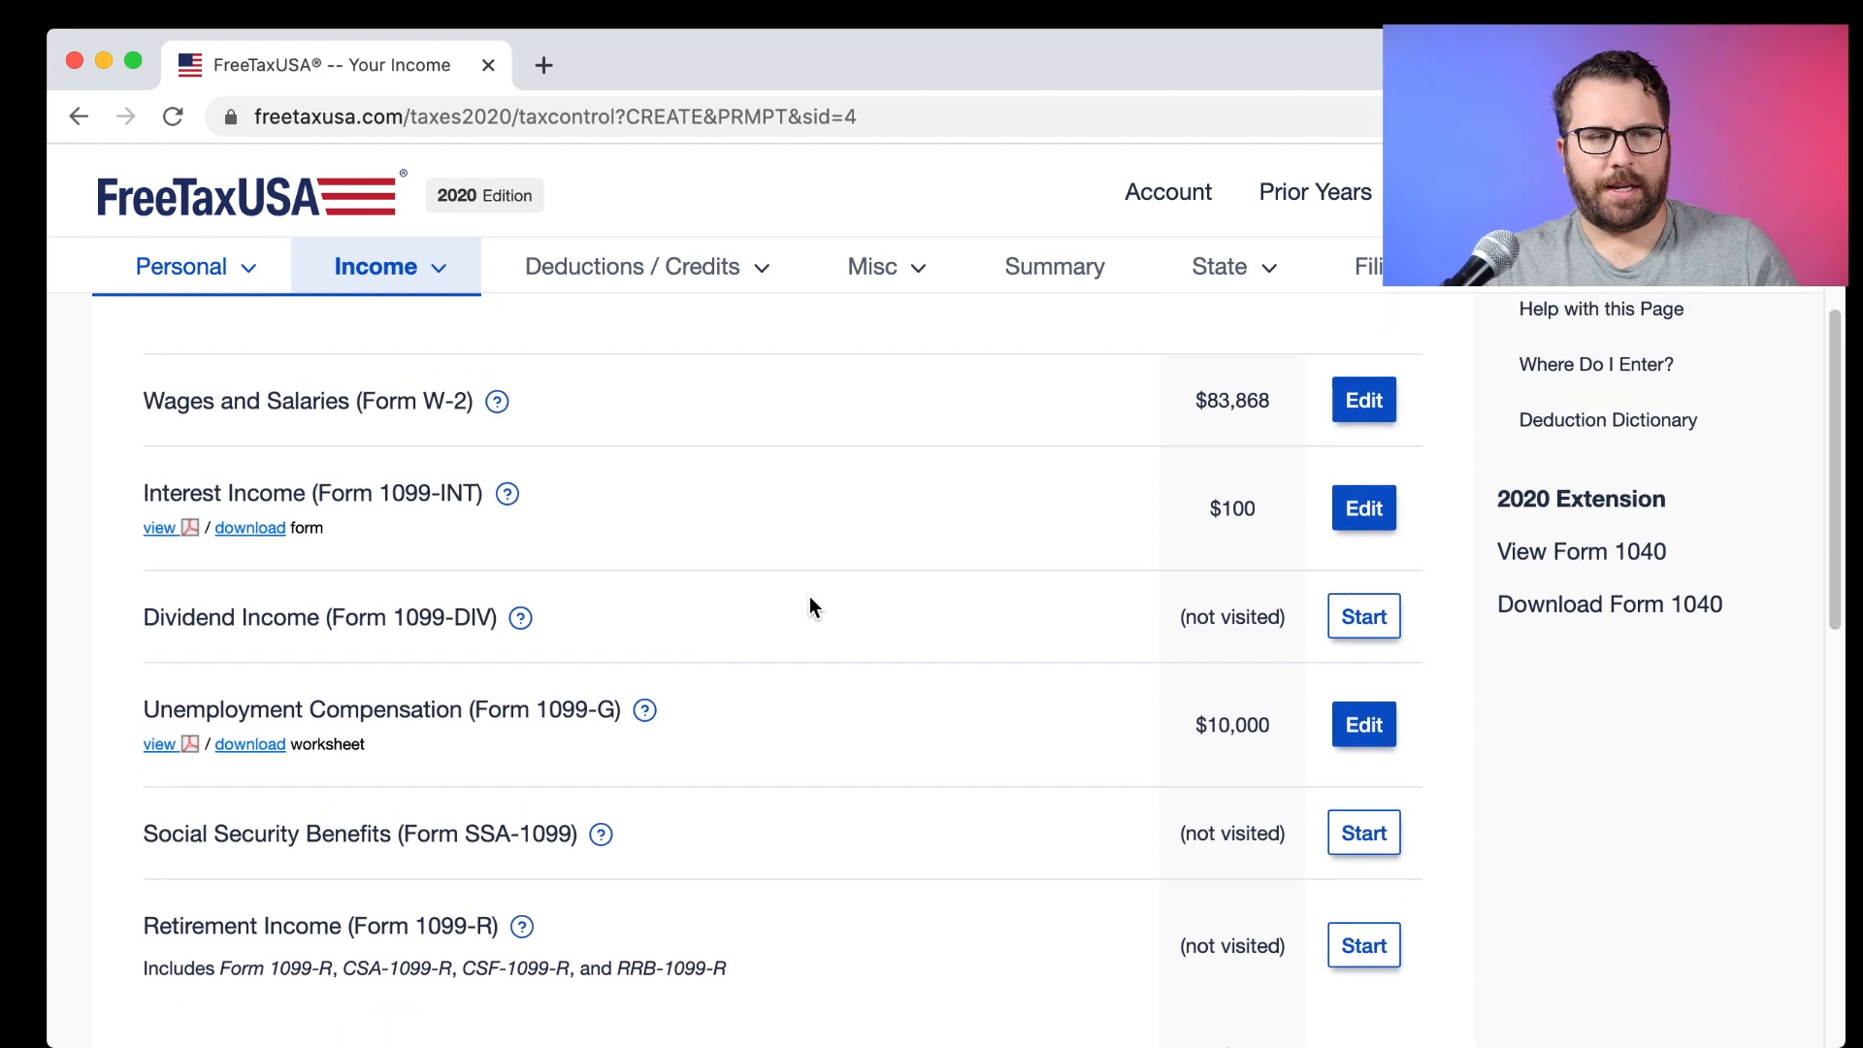
{"action": "scroll", "coordinate": [809, 596], "scroll_direction": "down", "scroll_amount": 6}
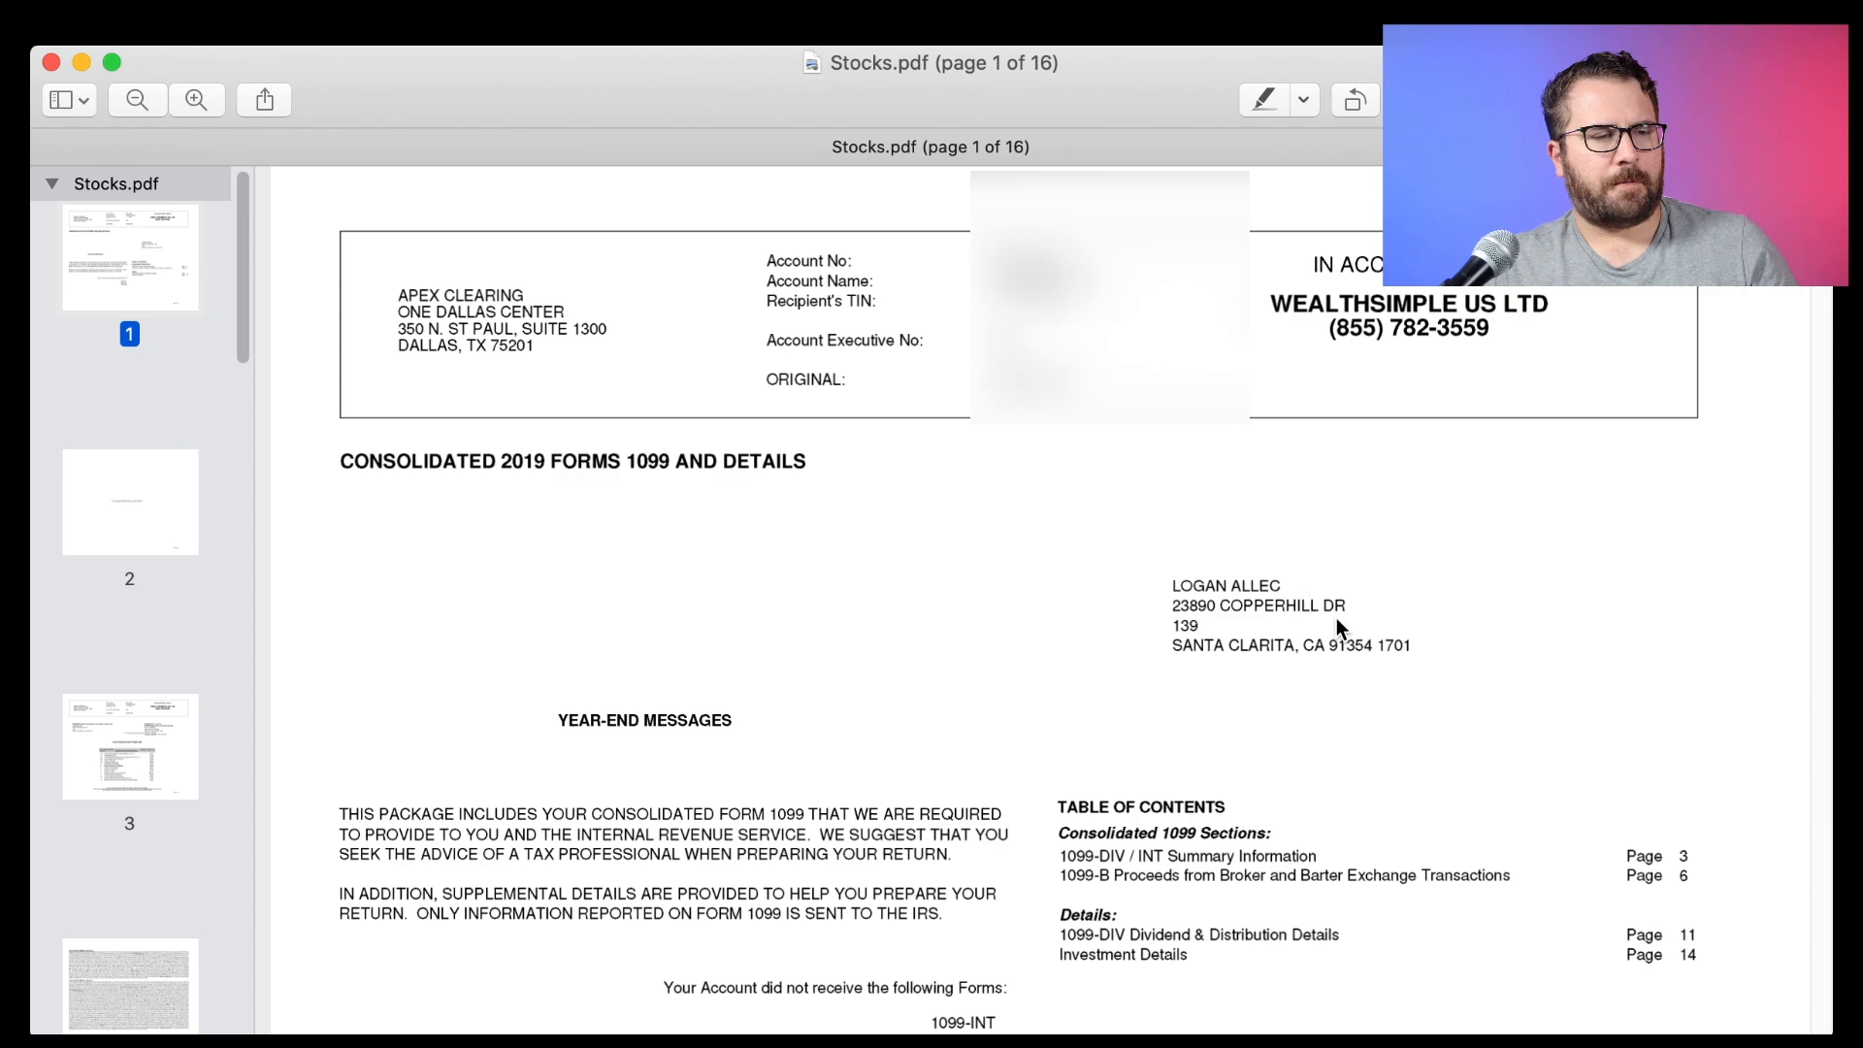
{"action": "scroll", "coordinate": [1336, 626], "scroll_direction": "down", "scroll_amount": 20}
{"action": "scroll", "coordinate": [1330, 626], "scroll_direction": "down", "scroll_amount": 10}
{"action": "scroll", "coordinate": [1330, 625], "scroll_direction": "up", "scroll_amount": 3}
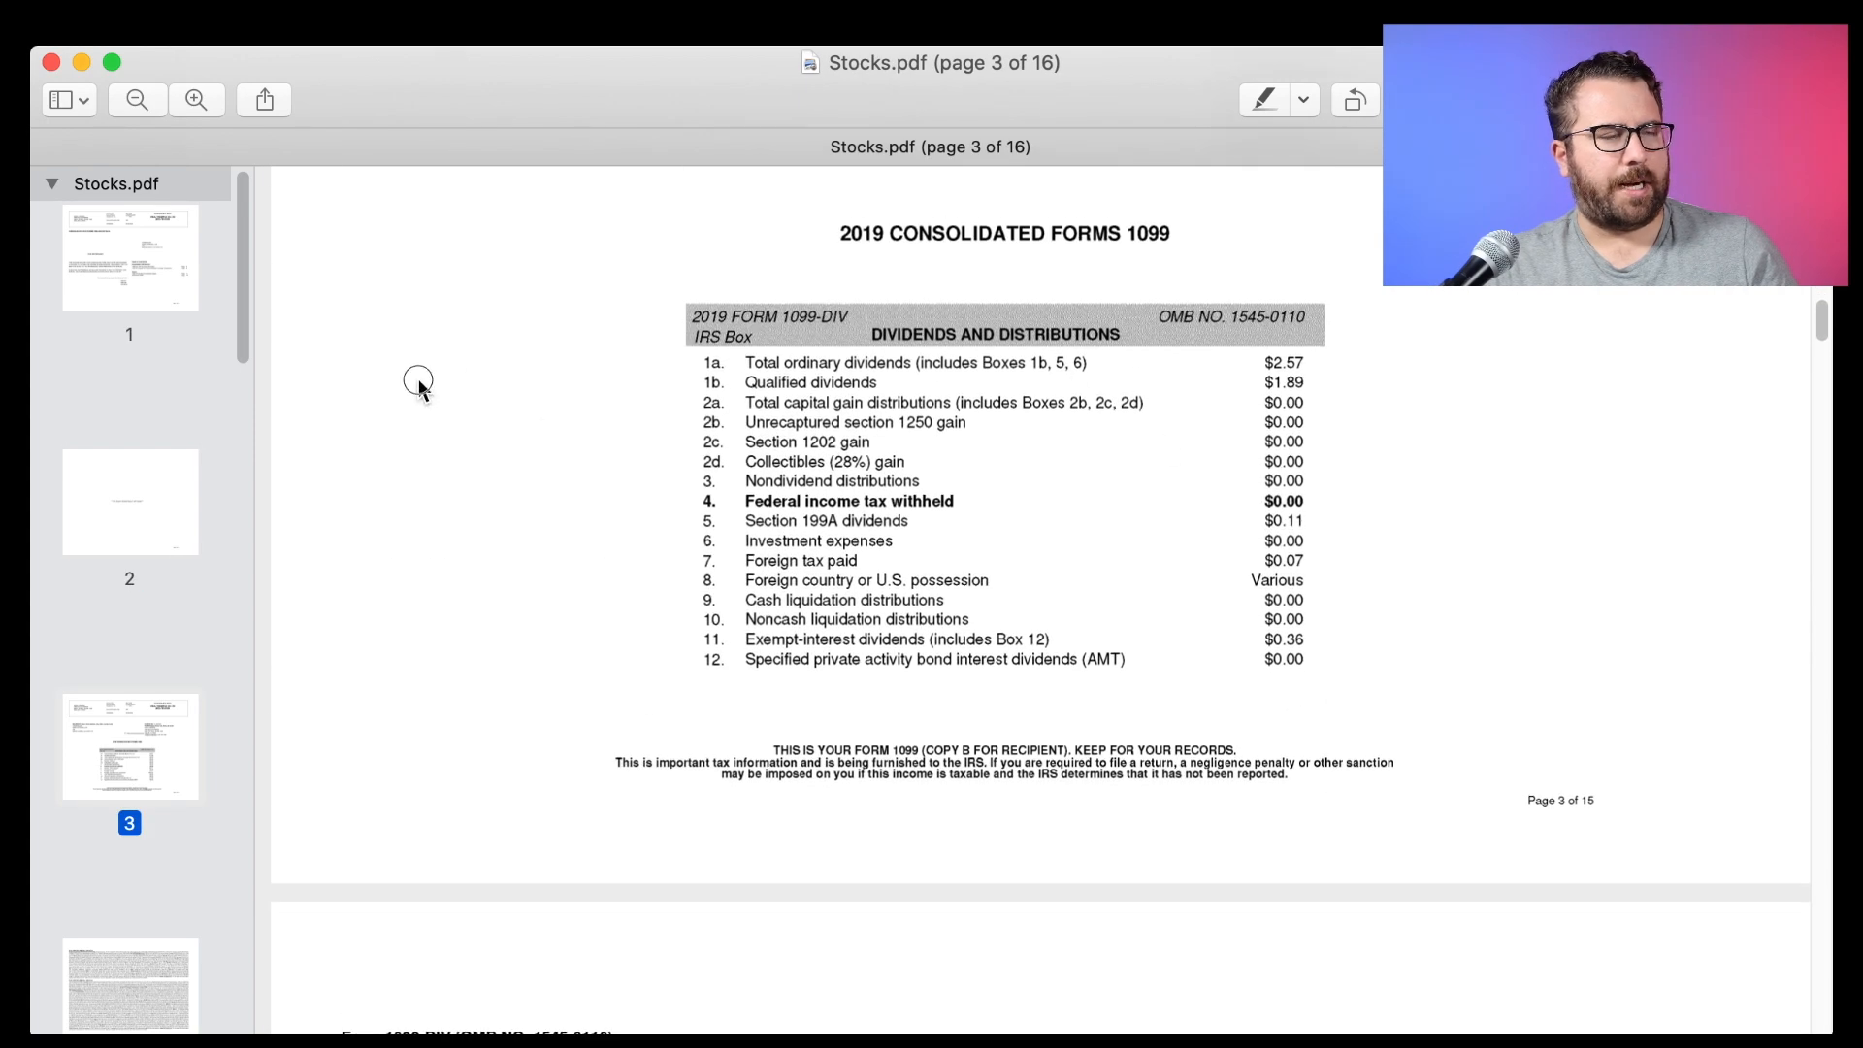
{"action": "scroll", "coordinate": [1160, 501], "scroll_direction": "down", "scroll_amount": 2}
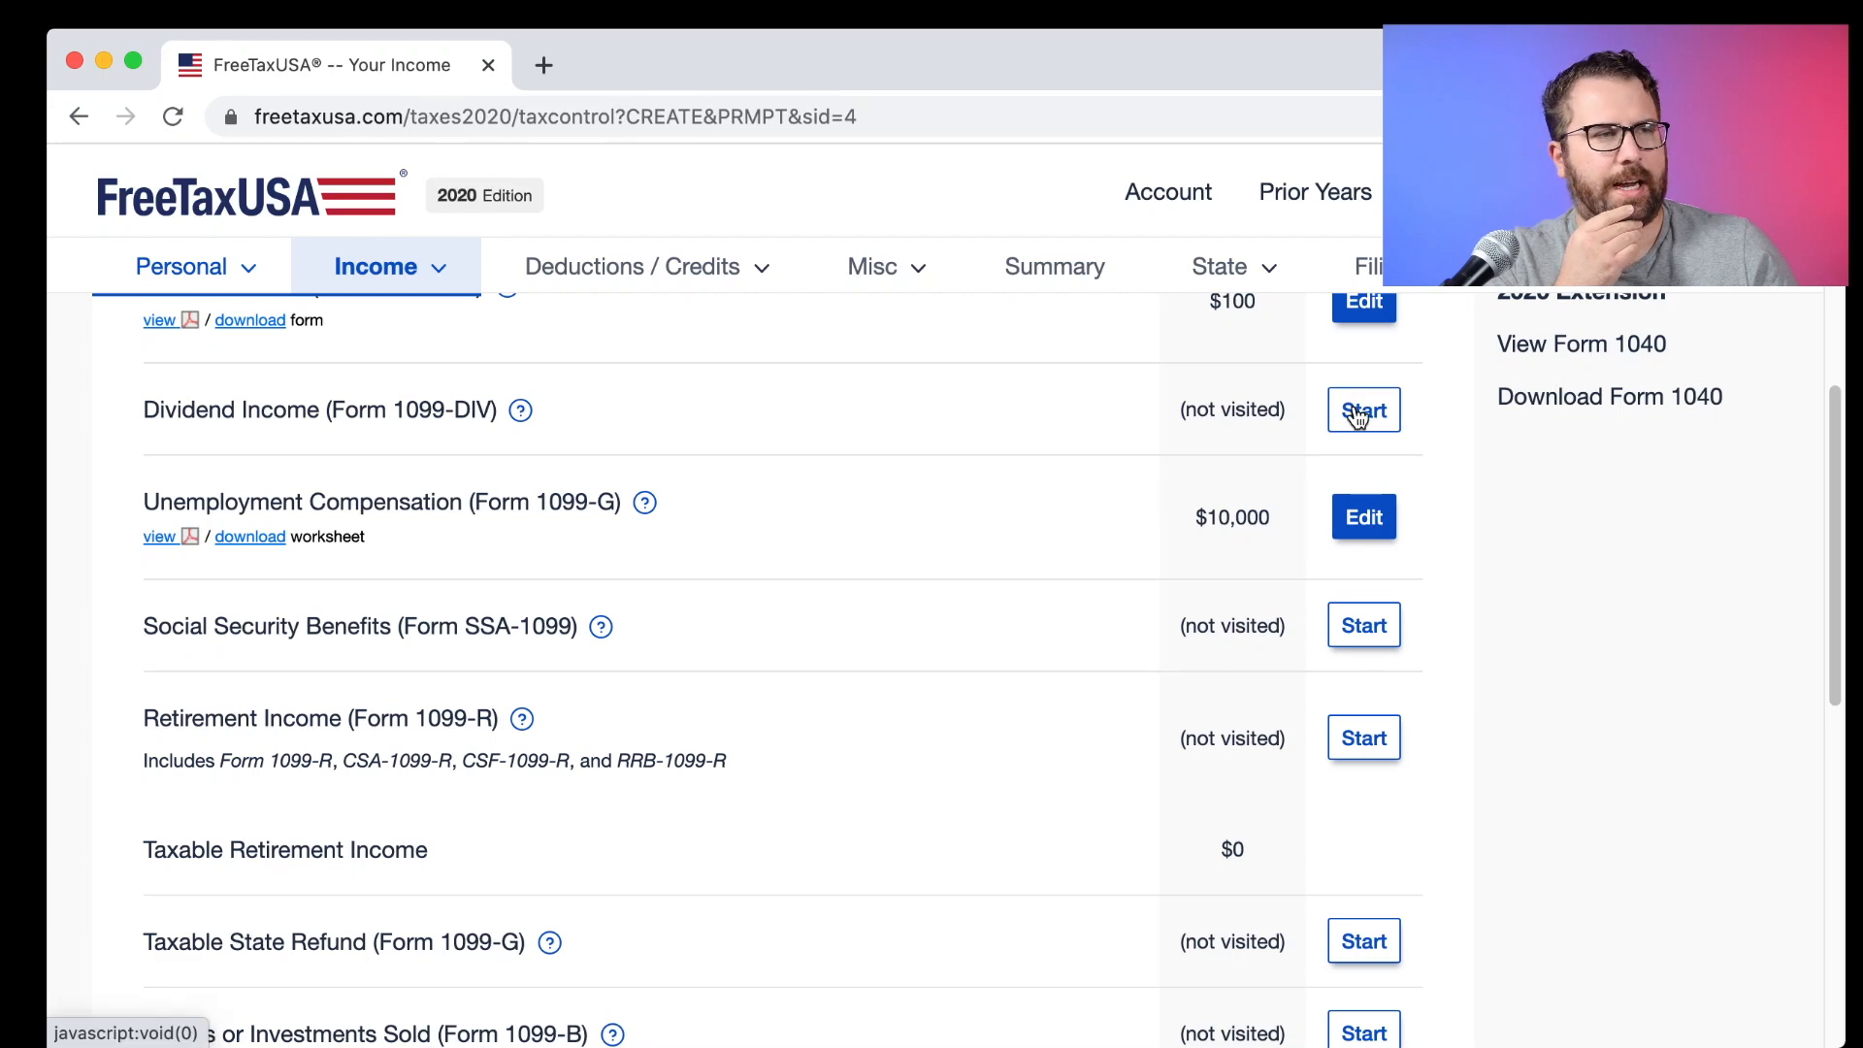
{"action": "left_click", "coordinate": [1357, 408]}
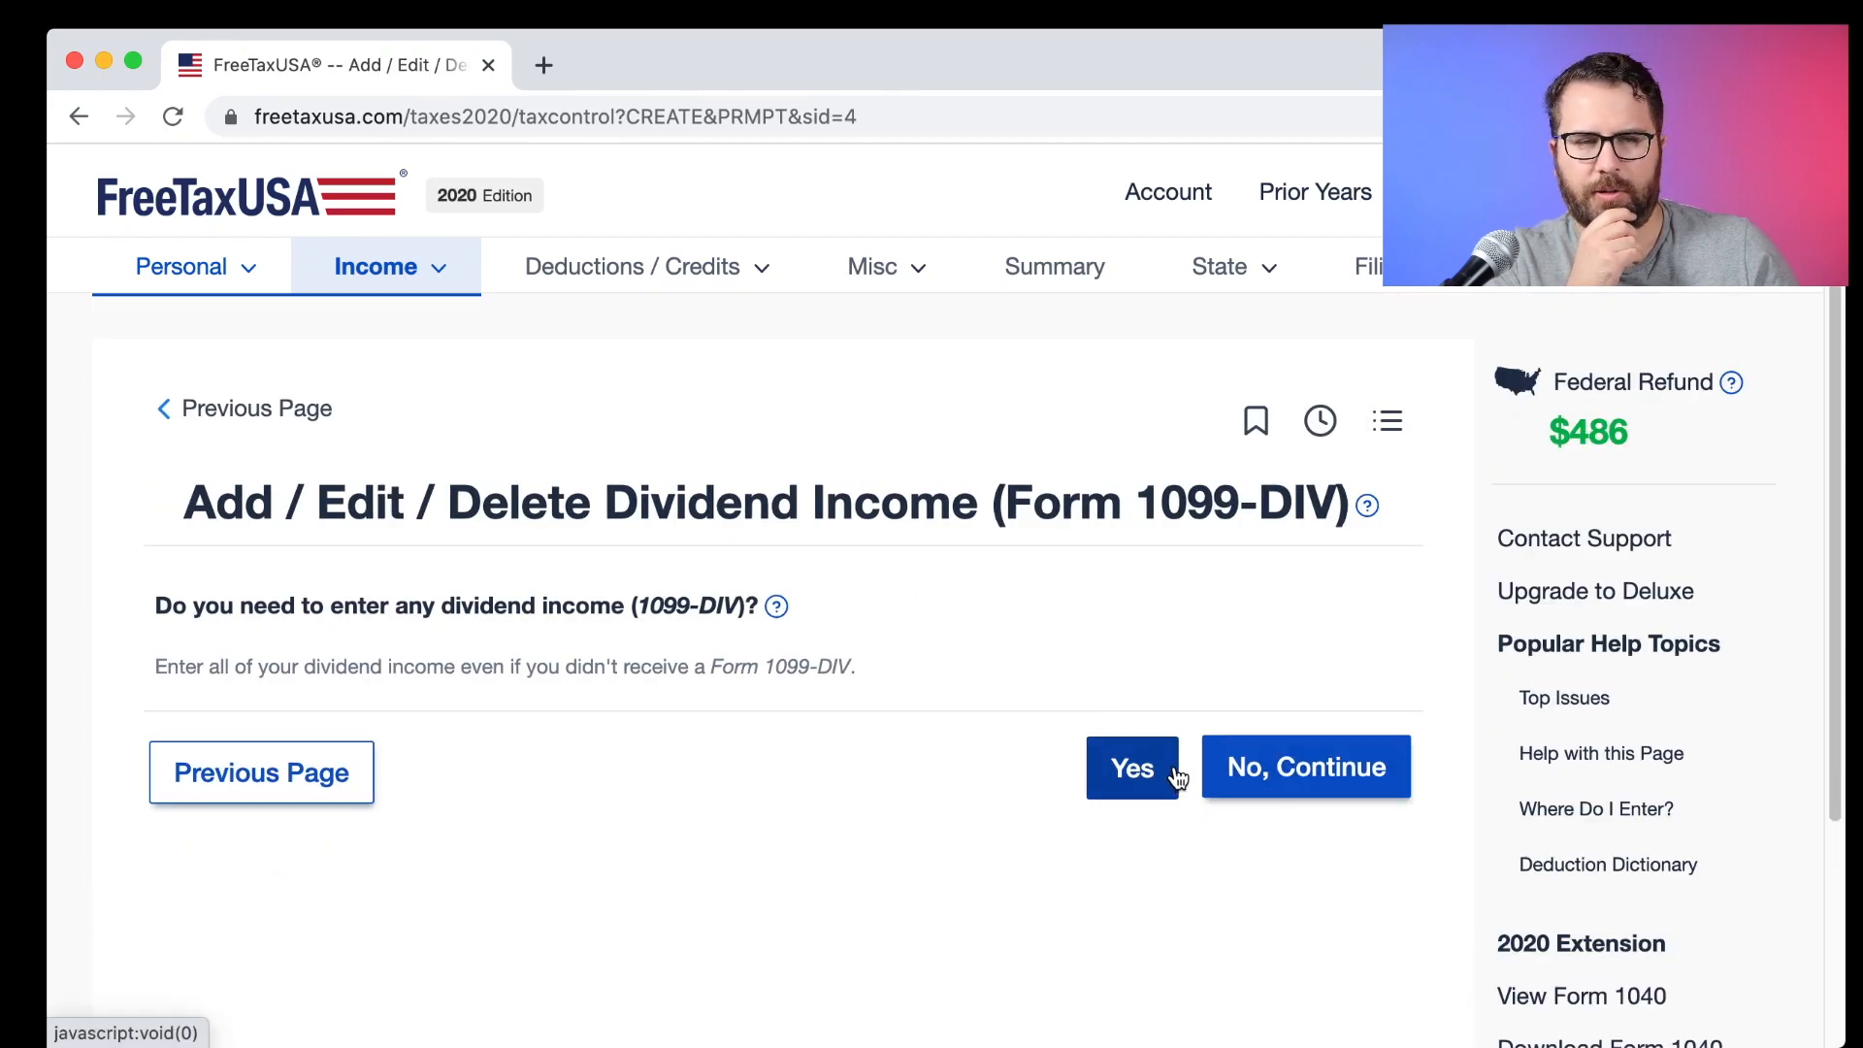
Confirm there is dividend income and enter Big Brokerage as the payer name.
{"action": "left_click", "coordinate": [1131, 768]}
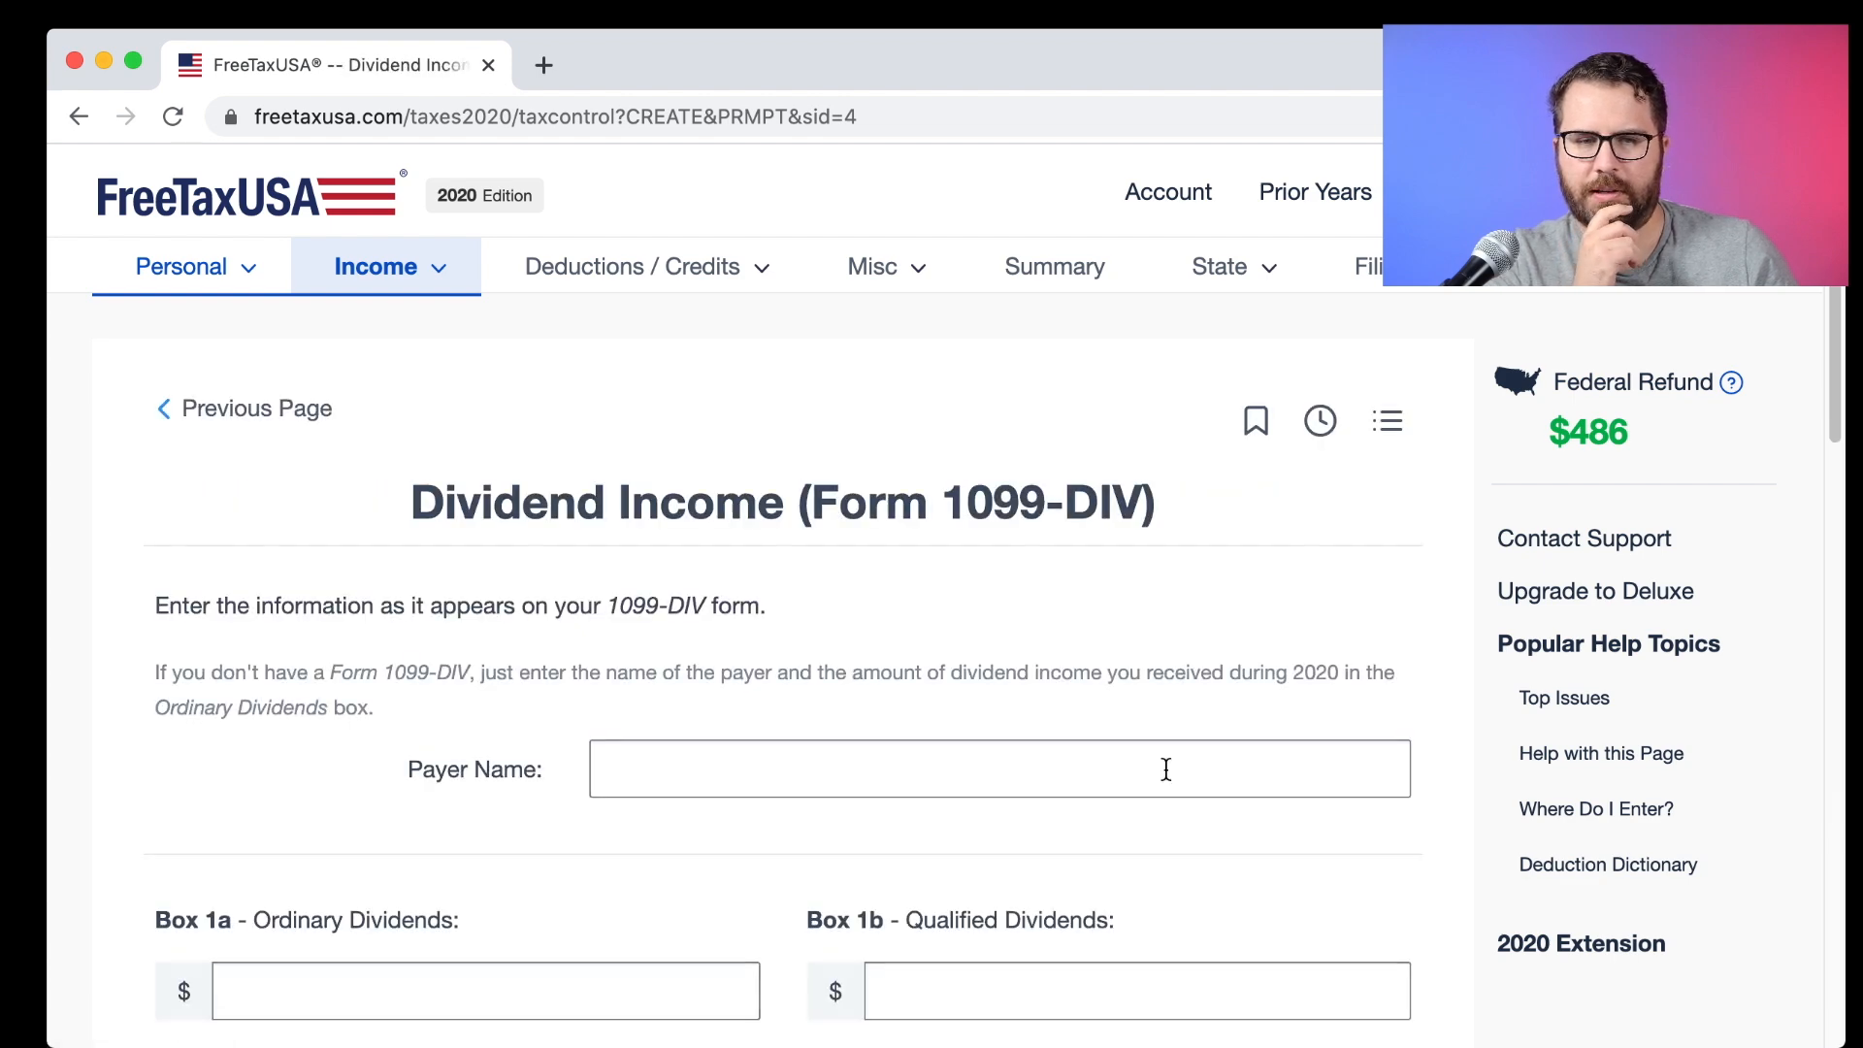
{"action": "scroll", "coordinate": [1164, 769], "scroll_direction": "down", "scroll_amount": 1}
{"action": "left_click", "coordinate": [873, 692]}
{"action": "type", "text": "B"}
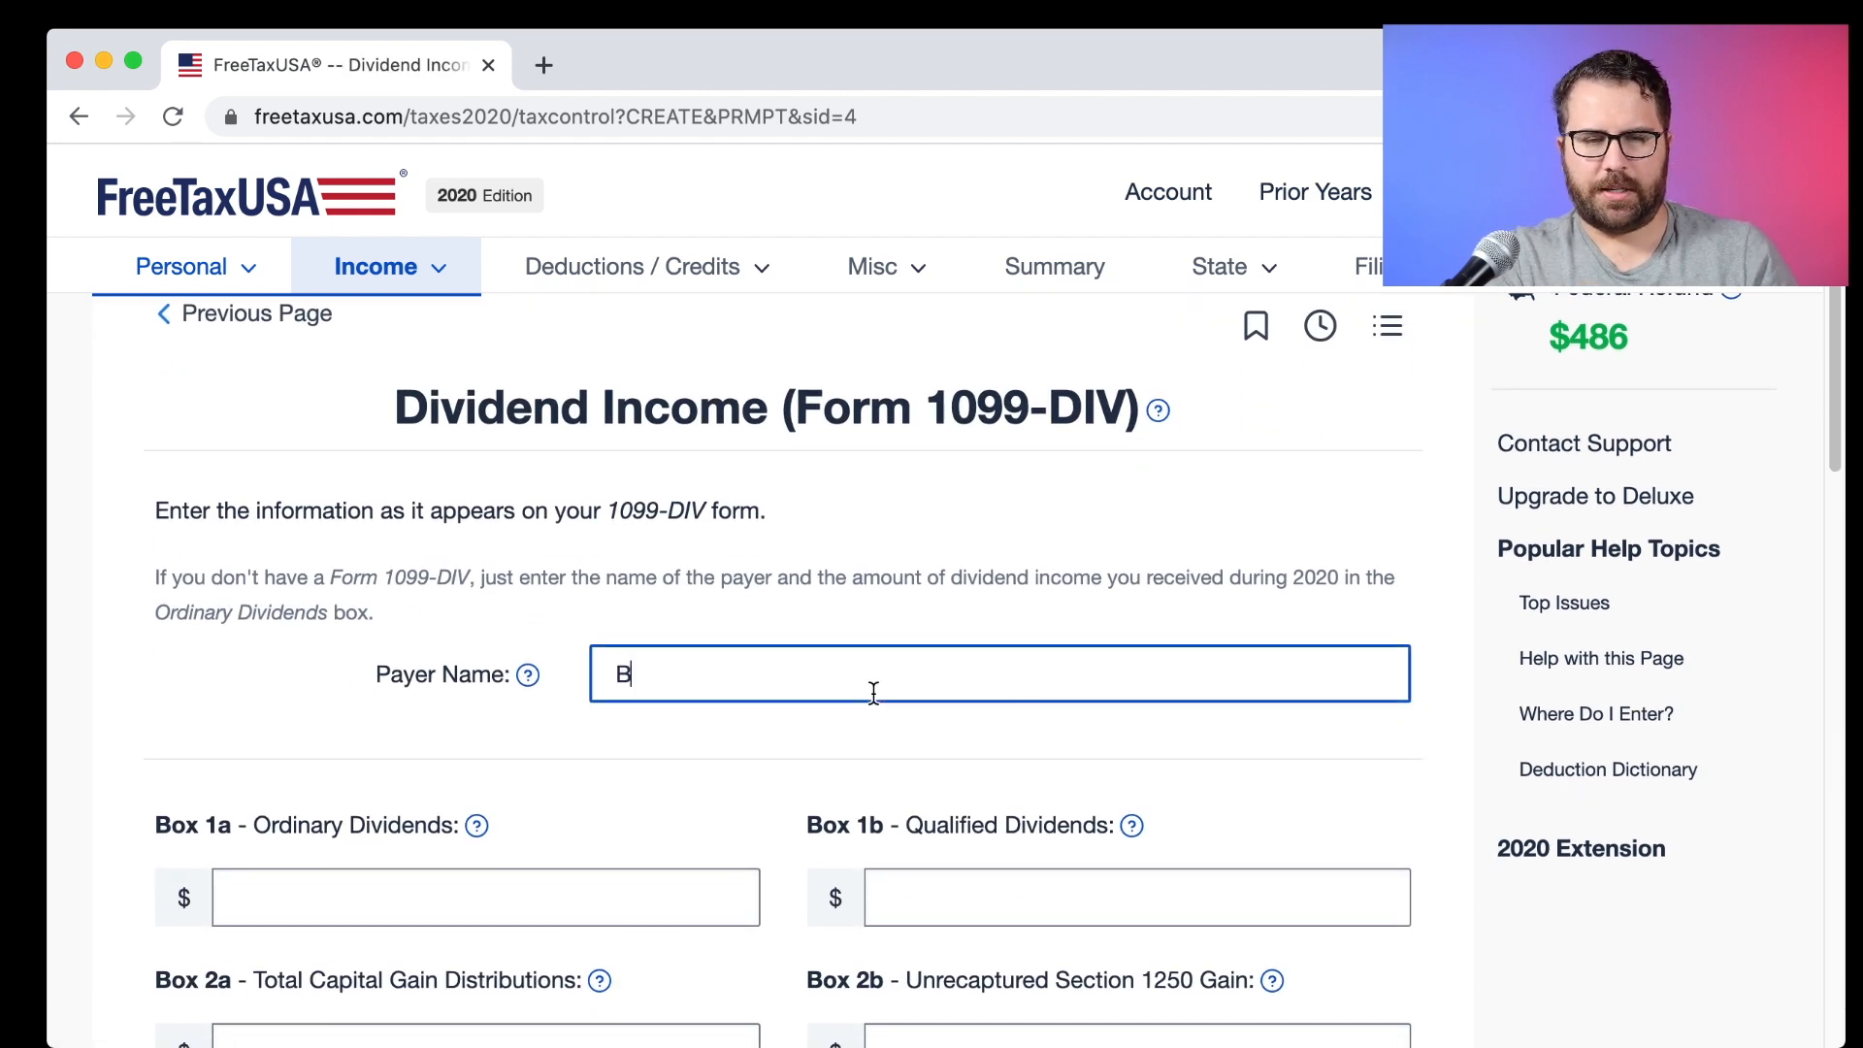
{"action": "type", "text": "rokerage Name"}
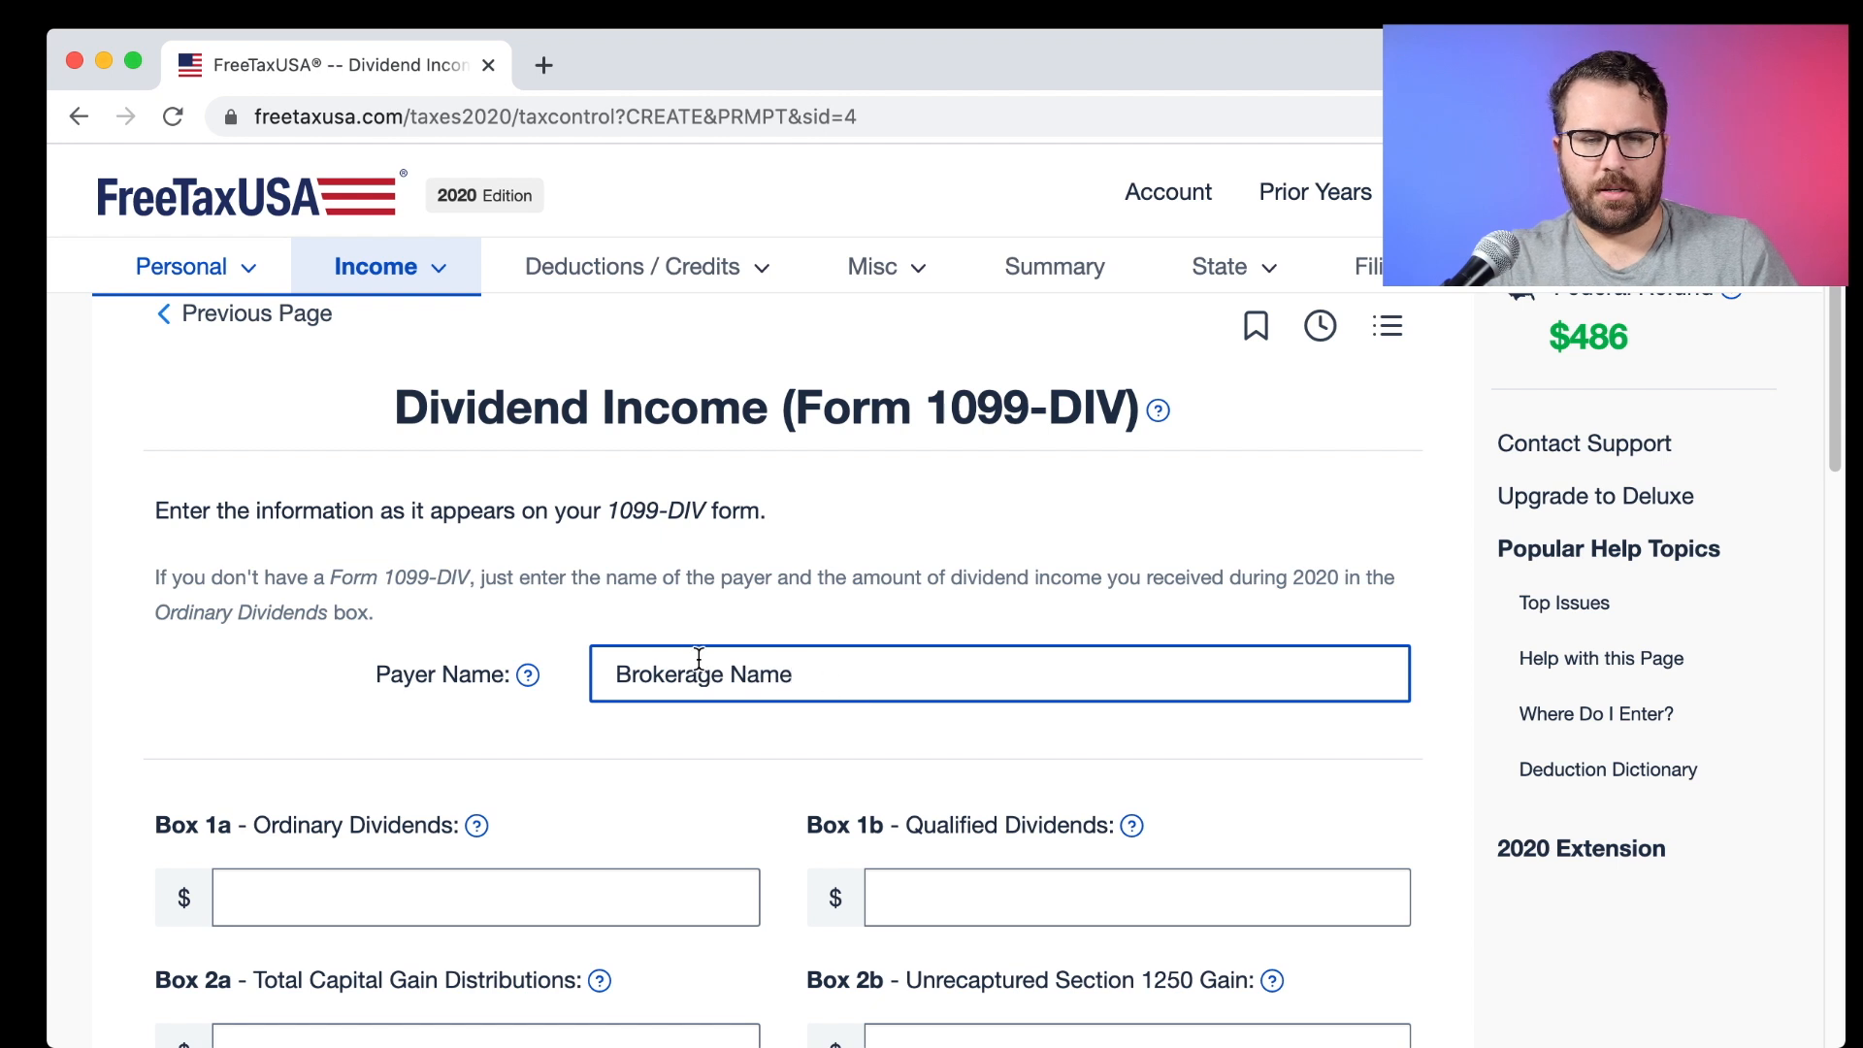
{"action": "left_click_drag", "start_coordinate": [823, 697], "coordinate": [566, 661]}
{"action": "type", "text": "Big B"}
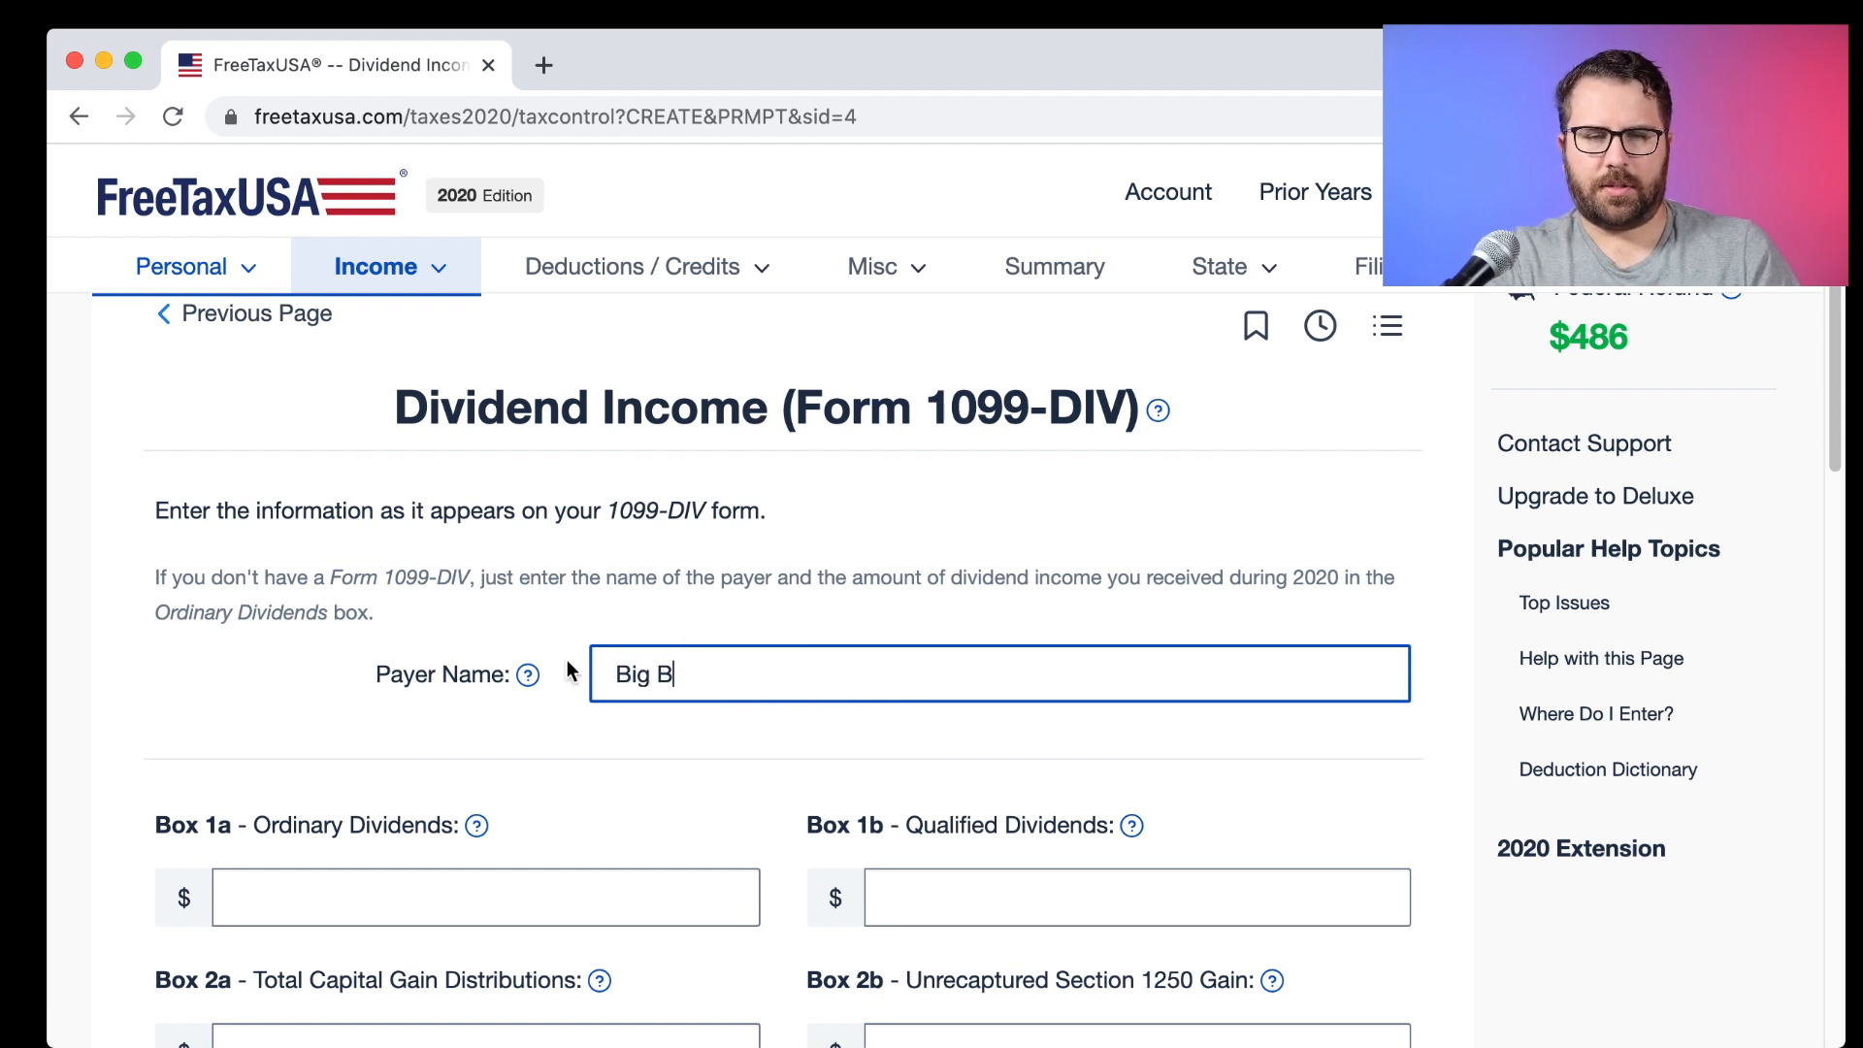
{"action": "type", "text": "rokerage"}
Enter 2.57 in Box 1a ordinary dividends and 1.89 in Box 1b qualified dividends.
{"action": "left_click", "coordinate": [499, 884]}
{"action": "type", "text": "2.57"}
{"action": "key", "text": "Tab"}
{"action": "type", "text": "1.89"}
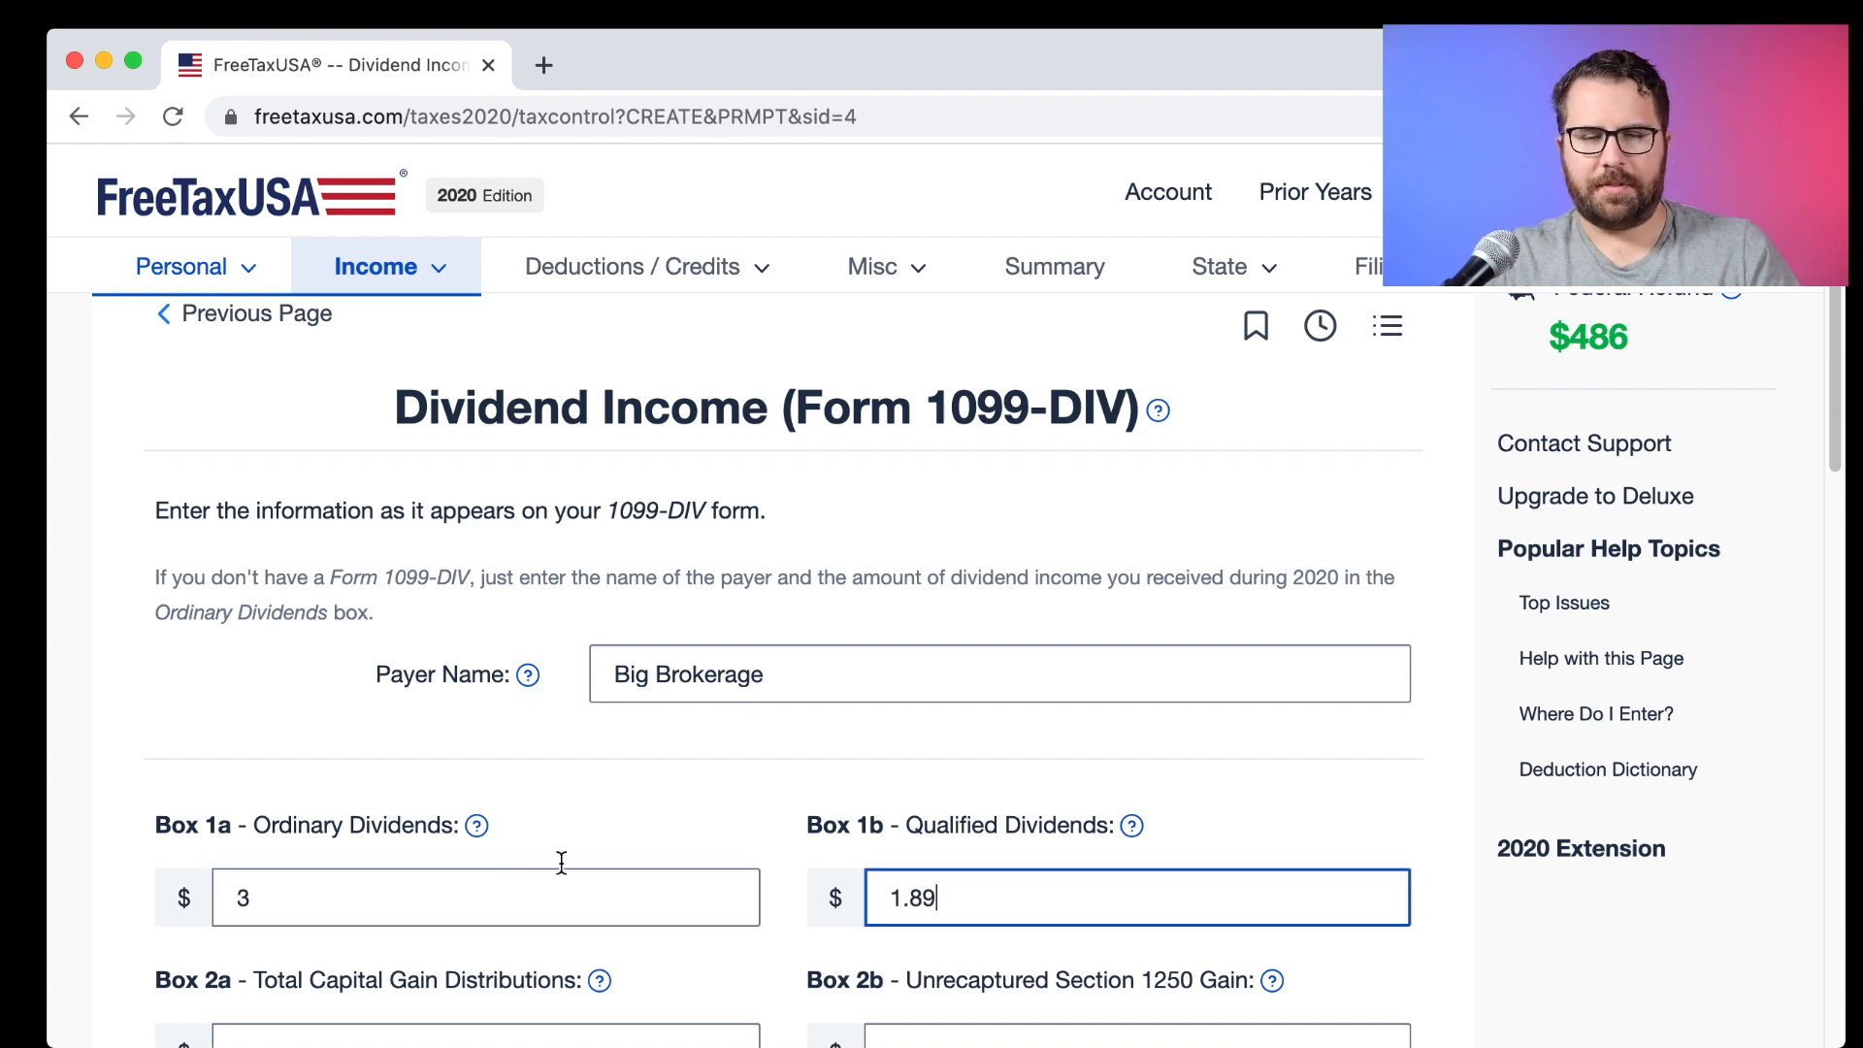
{"action": "scroll", "coordinate": [853, 825], "scroll_direction": "down", "scroll_amount": 5}
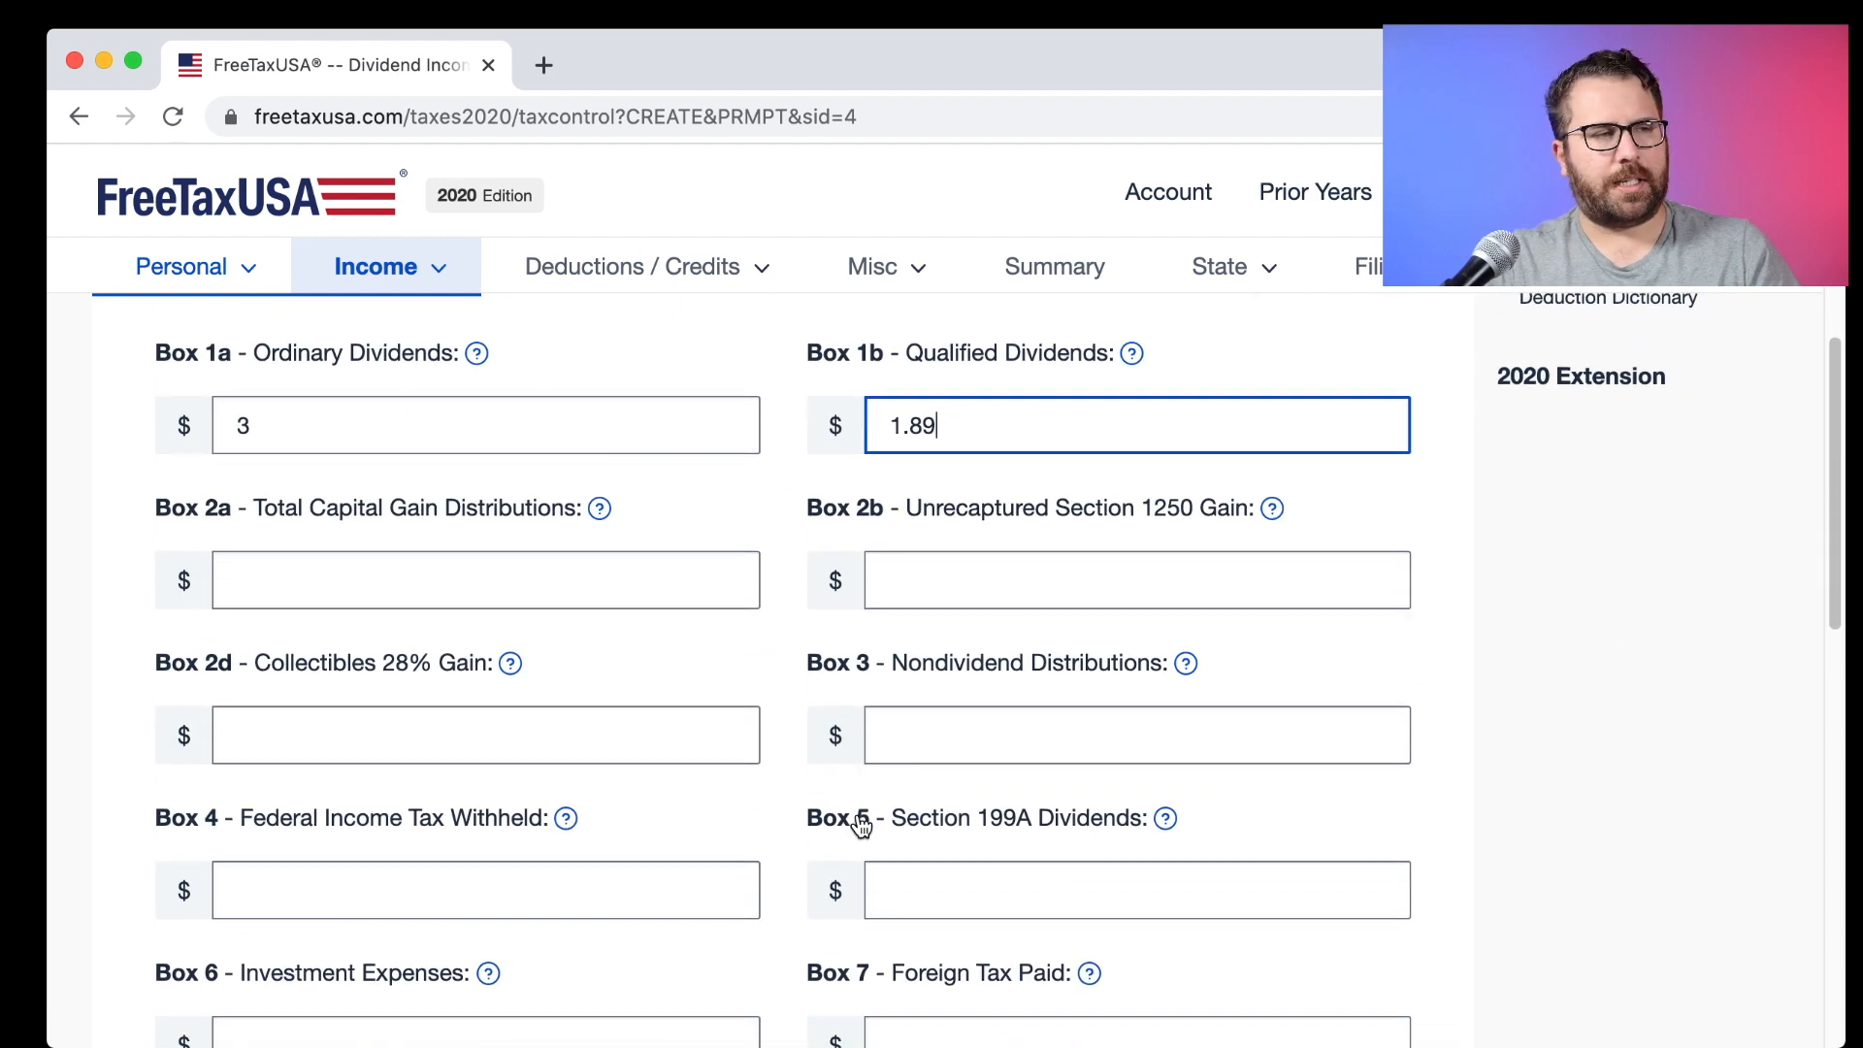
{"action": "scroll", "coordinate": [584, 641], "scroll_direction": "down", "scroll_amount": 5}
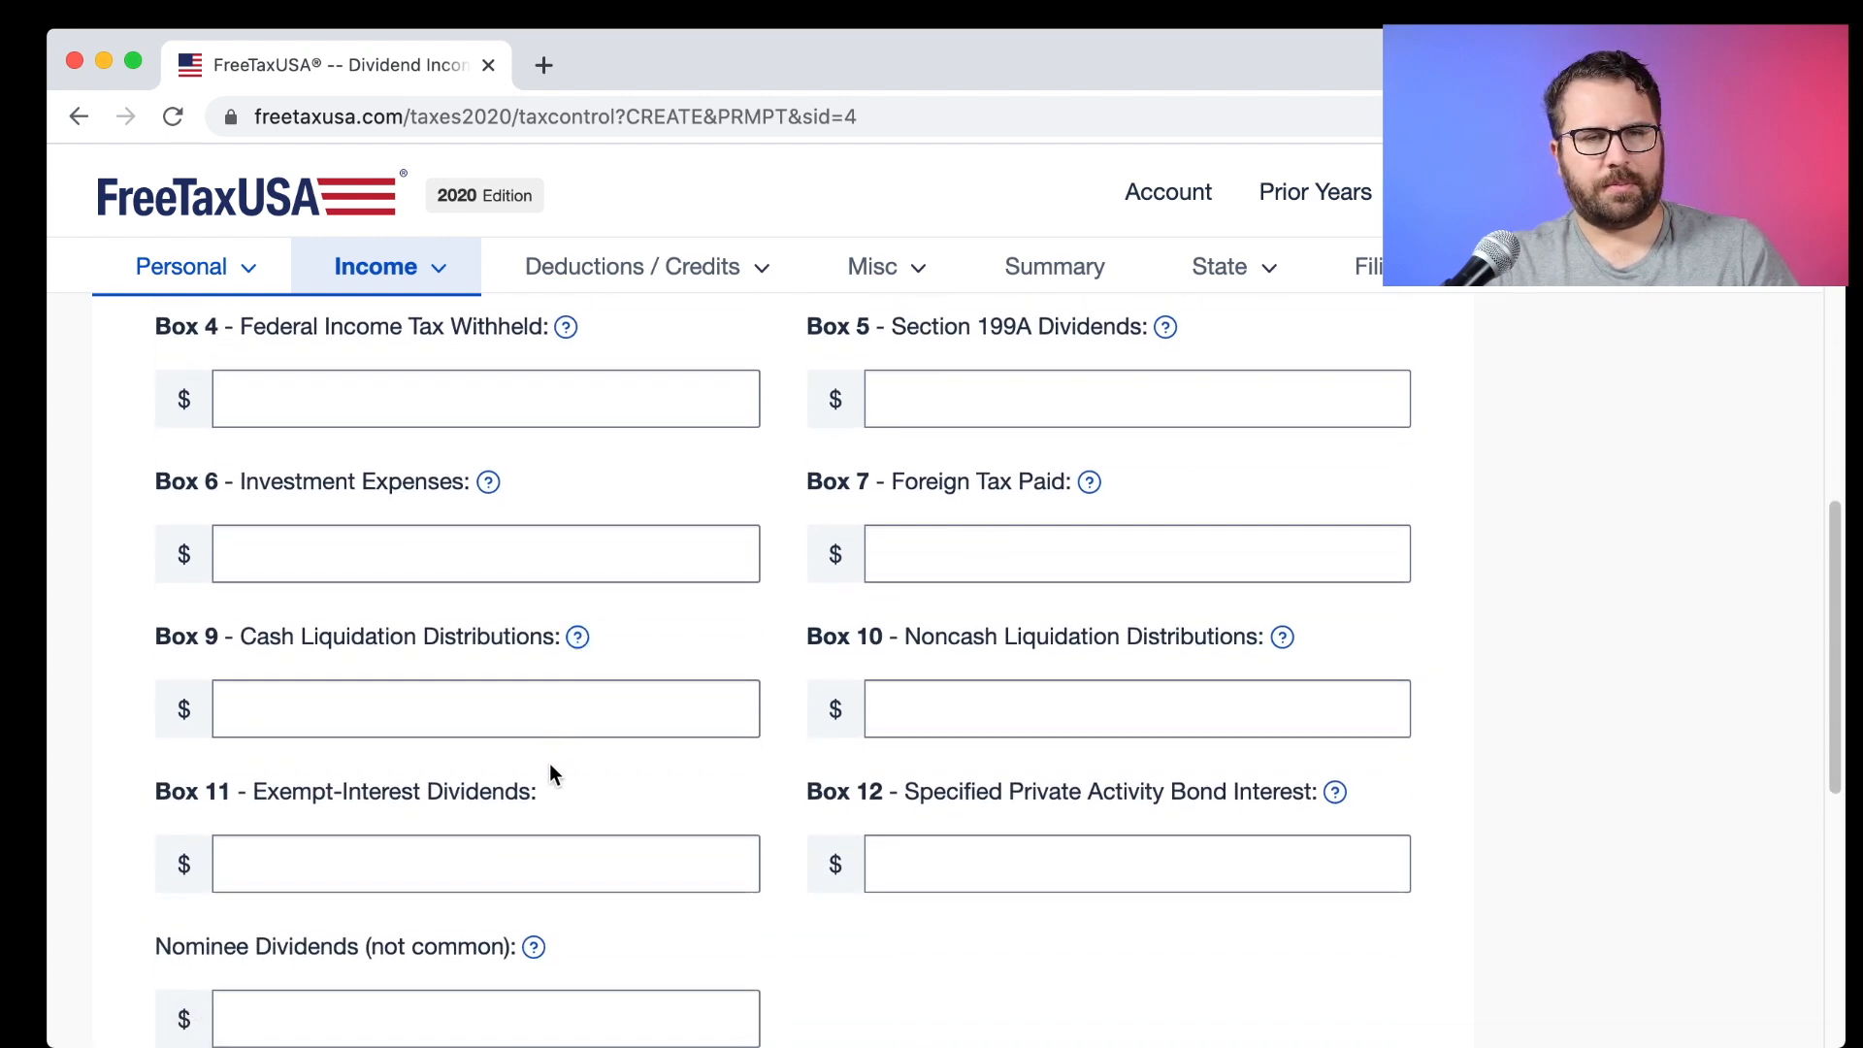
Enter 0.11 in Box 5 Section 199A dividends and 0.36 in Box 11 exempt-interest dividends.
{"action": "left_click", "coordinate": [954, 407]}
{"action": "type", "text": "0.11"}
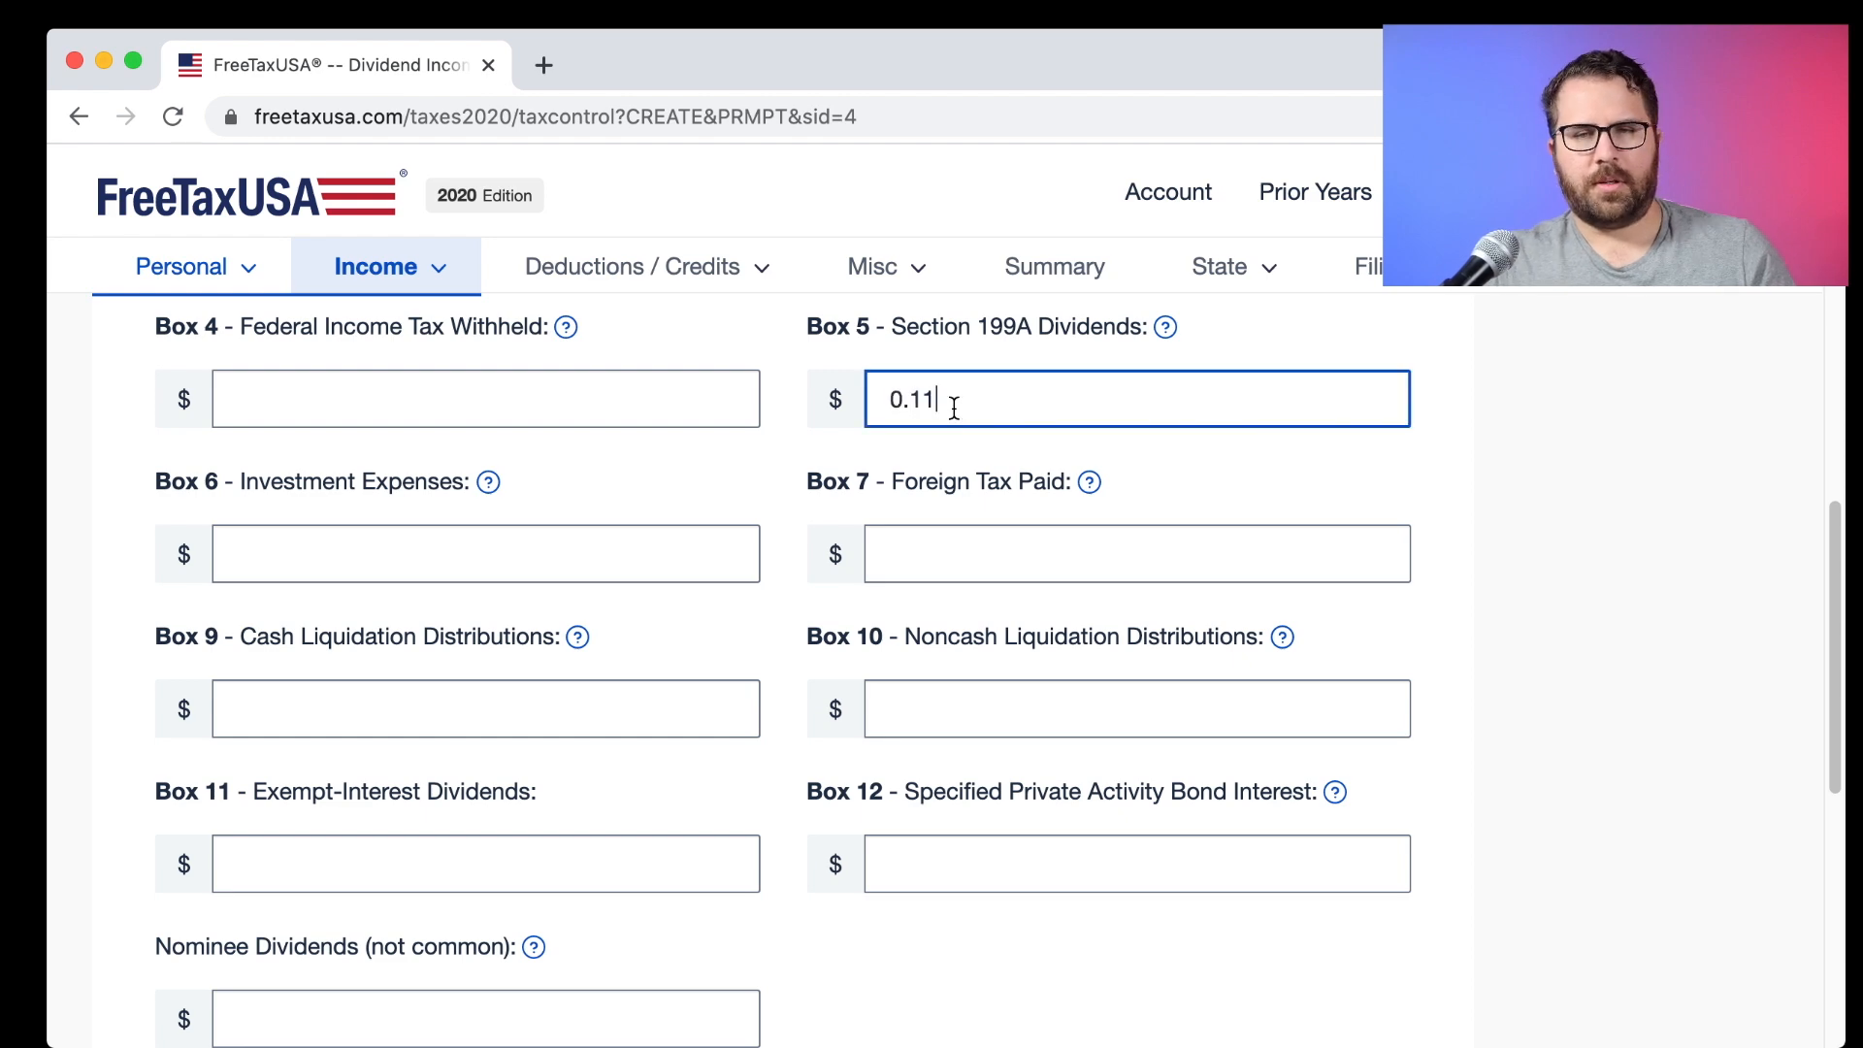
{"action": "key", "text": "super+Tab"}
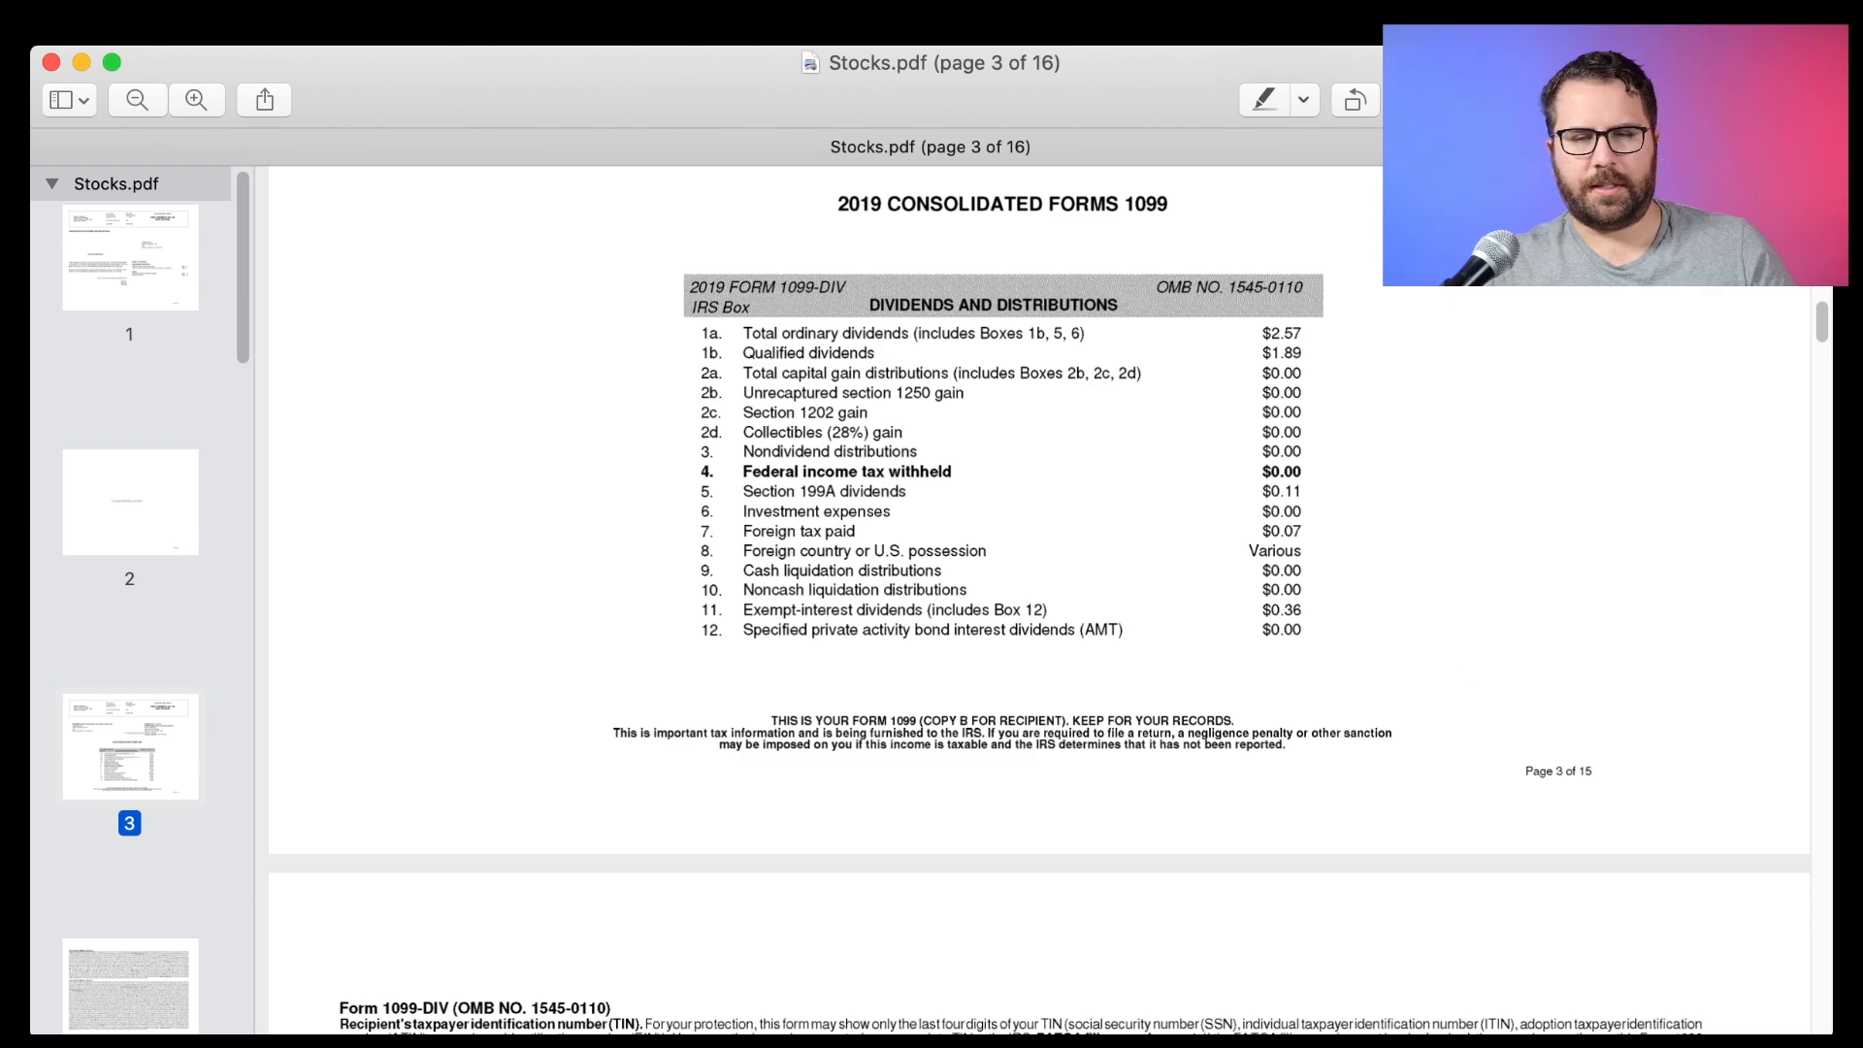
{"action": "key", "text": "super+Tab"}
{"action": "left_click", "coordinate": [403, 881]}
{"action": "type", "text": "0.36"}
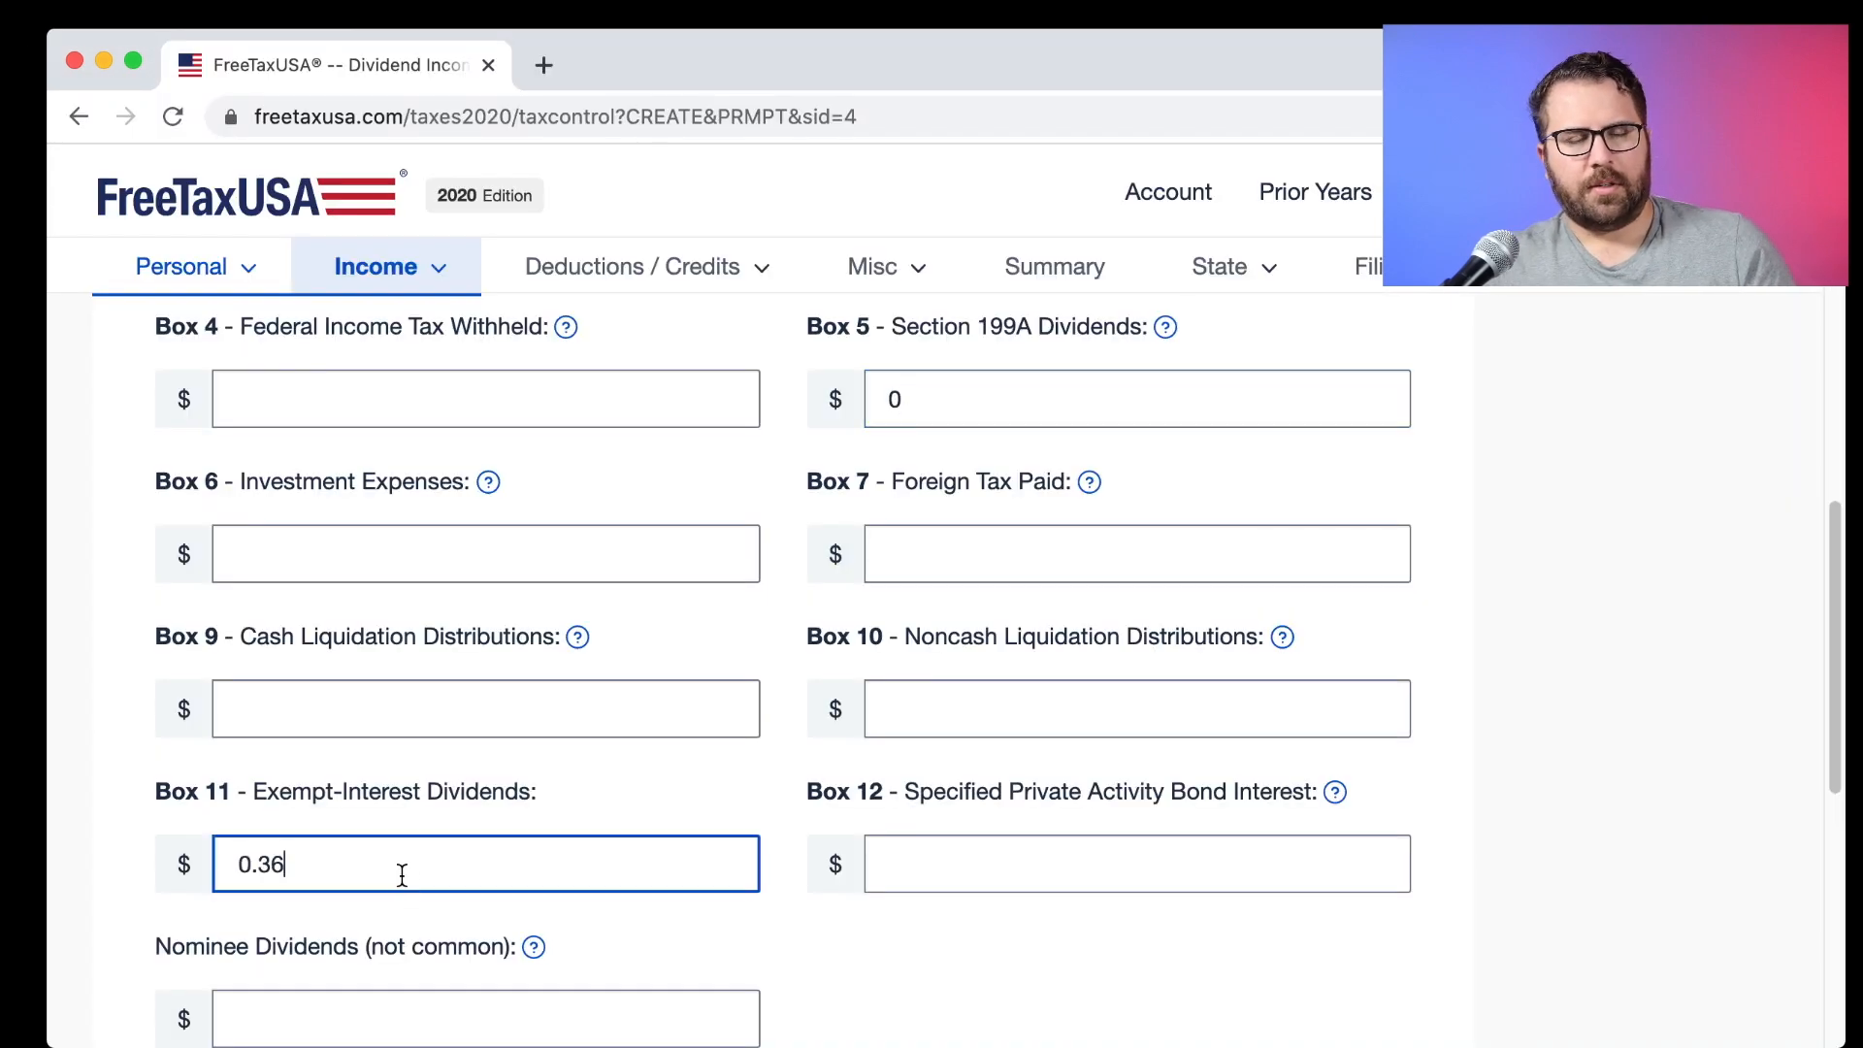
{"action": "scroll", "coordinate": [1261, 626], "scroll_direction": "down", "scroll_amount": 5}
{"action": "left_click", "coordinate": [1261, 626]}
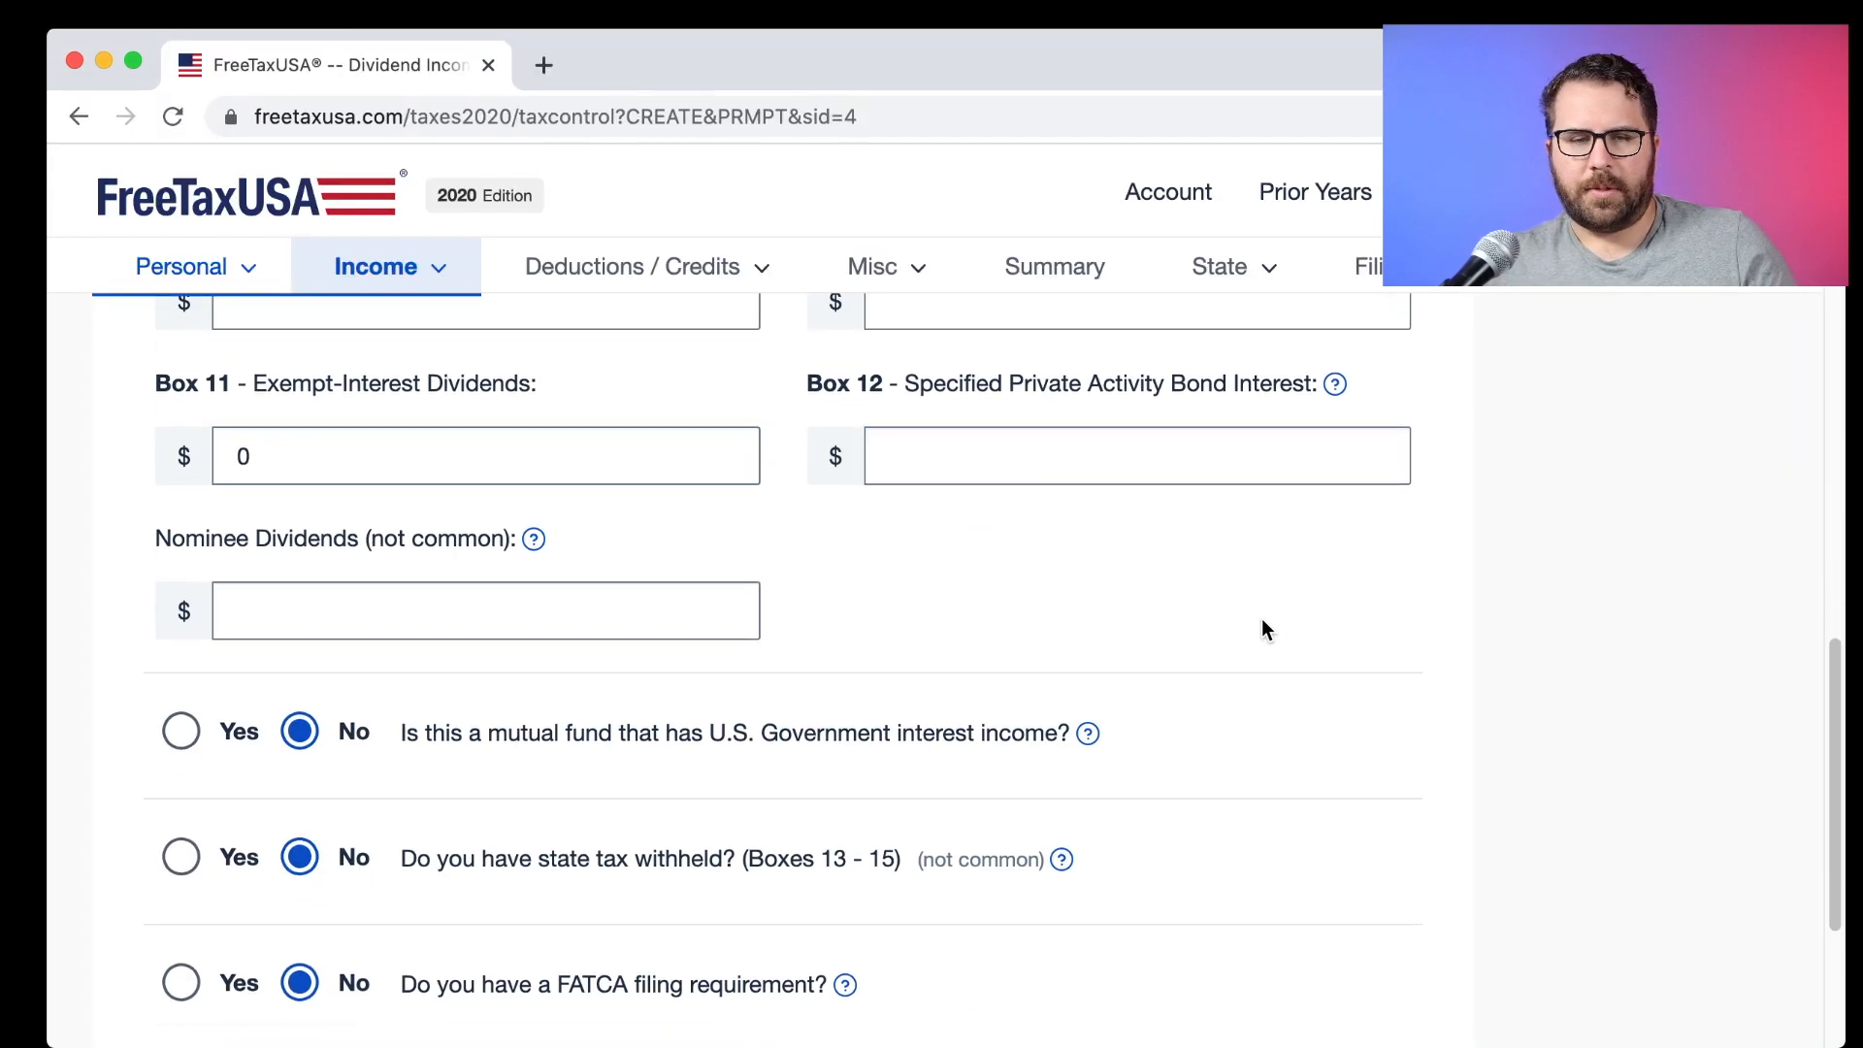
{"action": "scroll", "coordinate": [1261, 626], "scroll_direction": "down", "scroll_amount": 2}
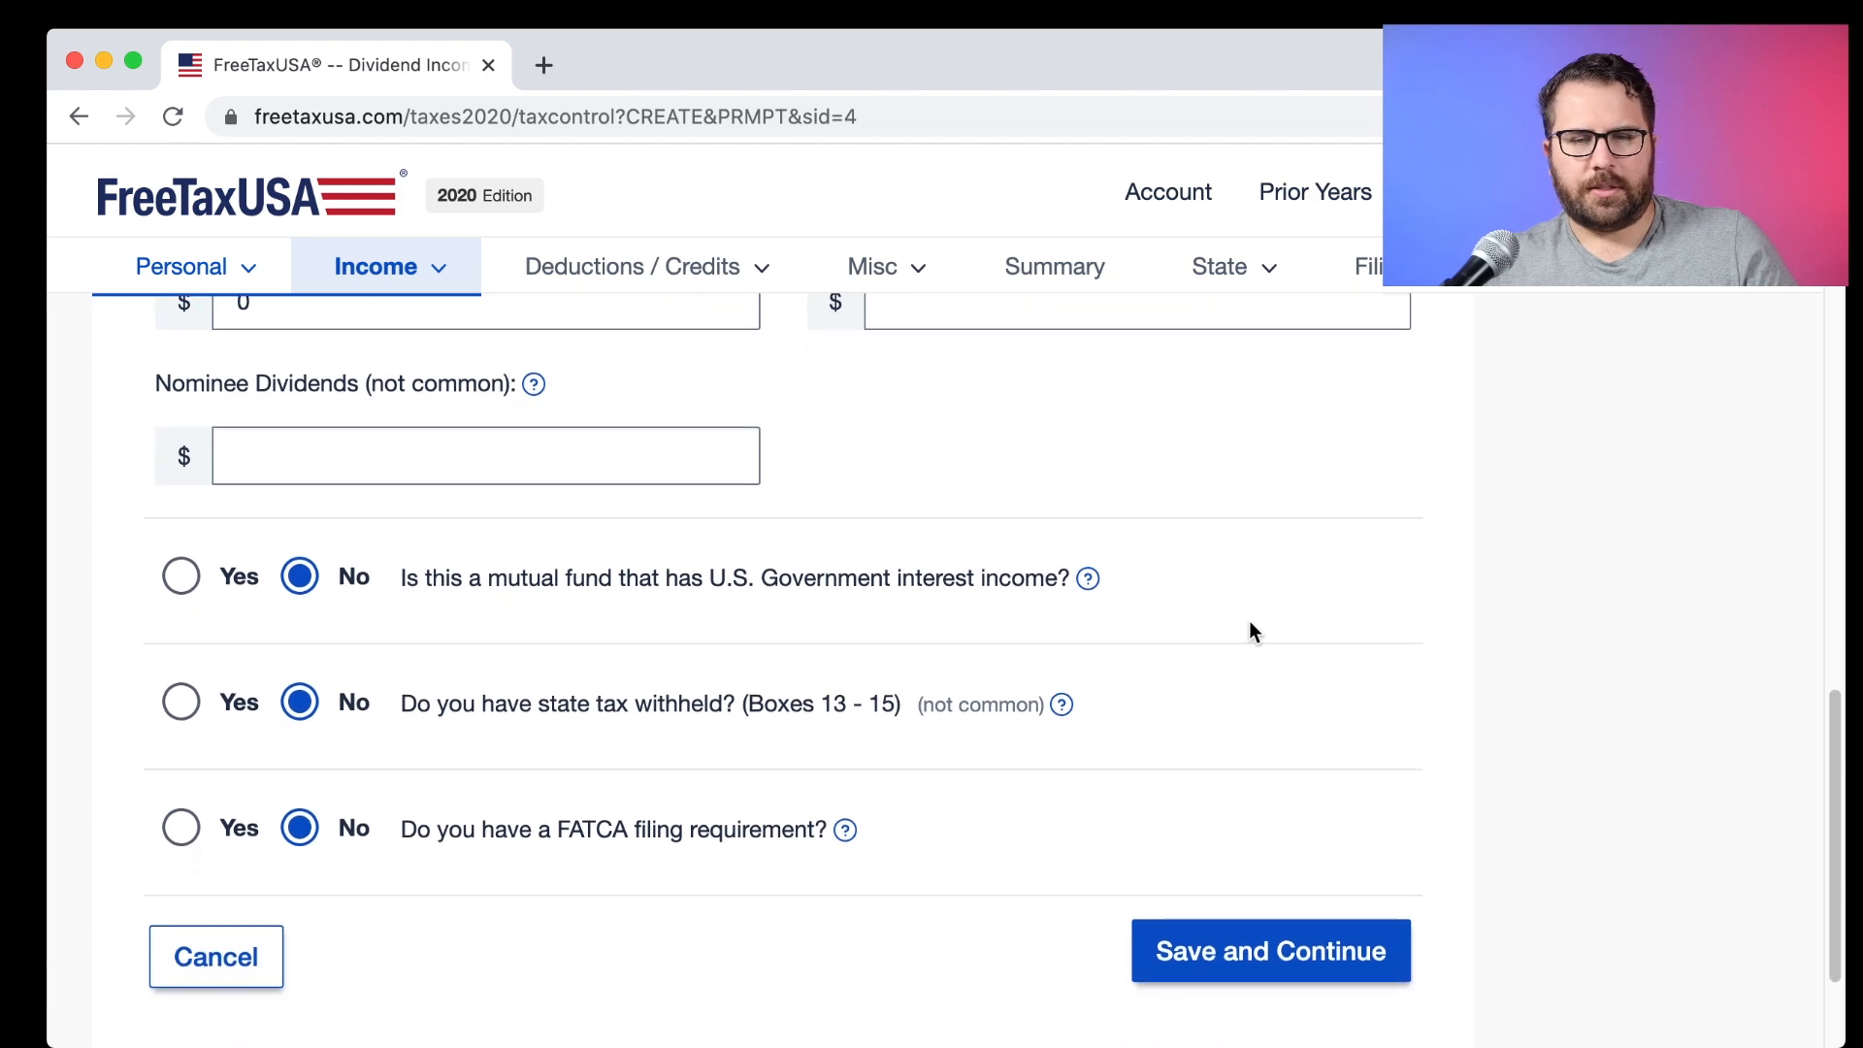
{"action": "key", "text": "super+Tab"}
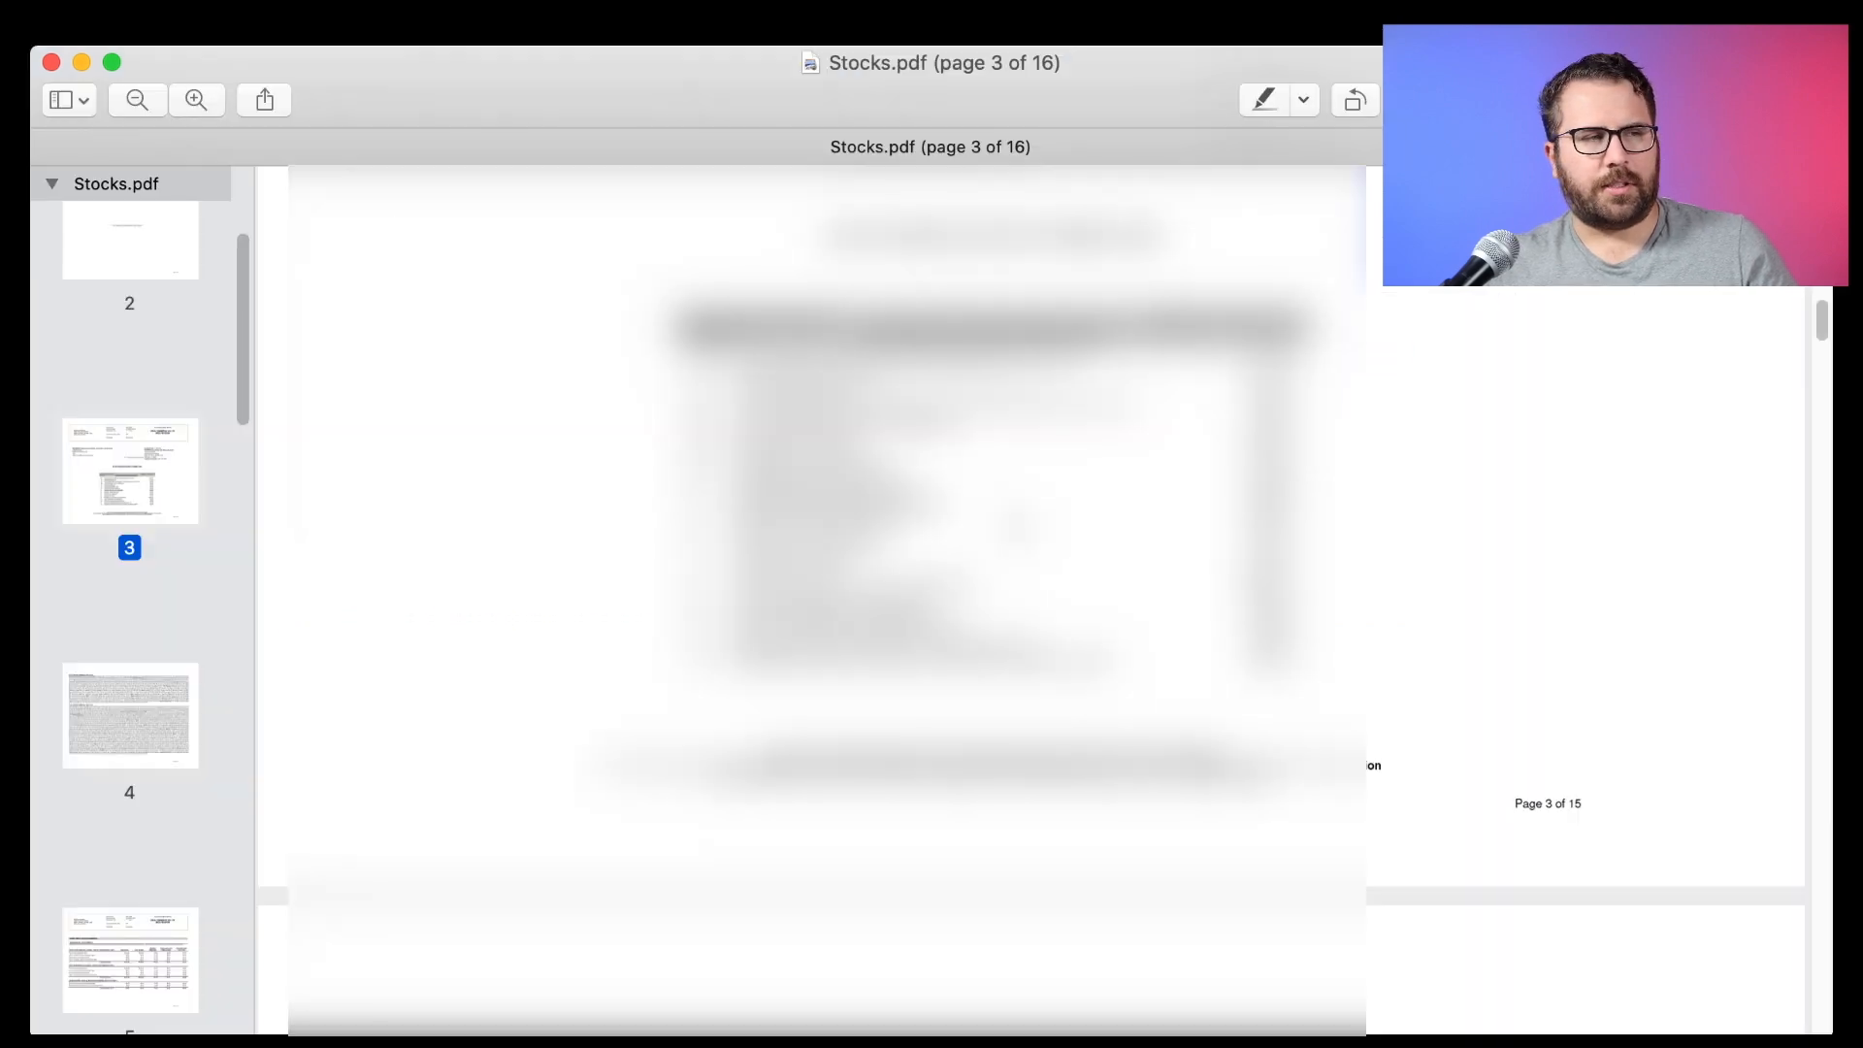
Page through Stocks.pdf pages 4–6 to the 1099-B sales summary.
{"action": "scroll", "coordinate": [1513, 452], "scroll_direction": "down", "scroll_amount": 15}
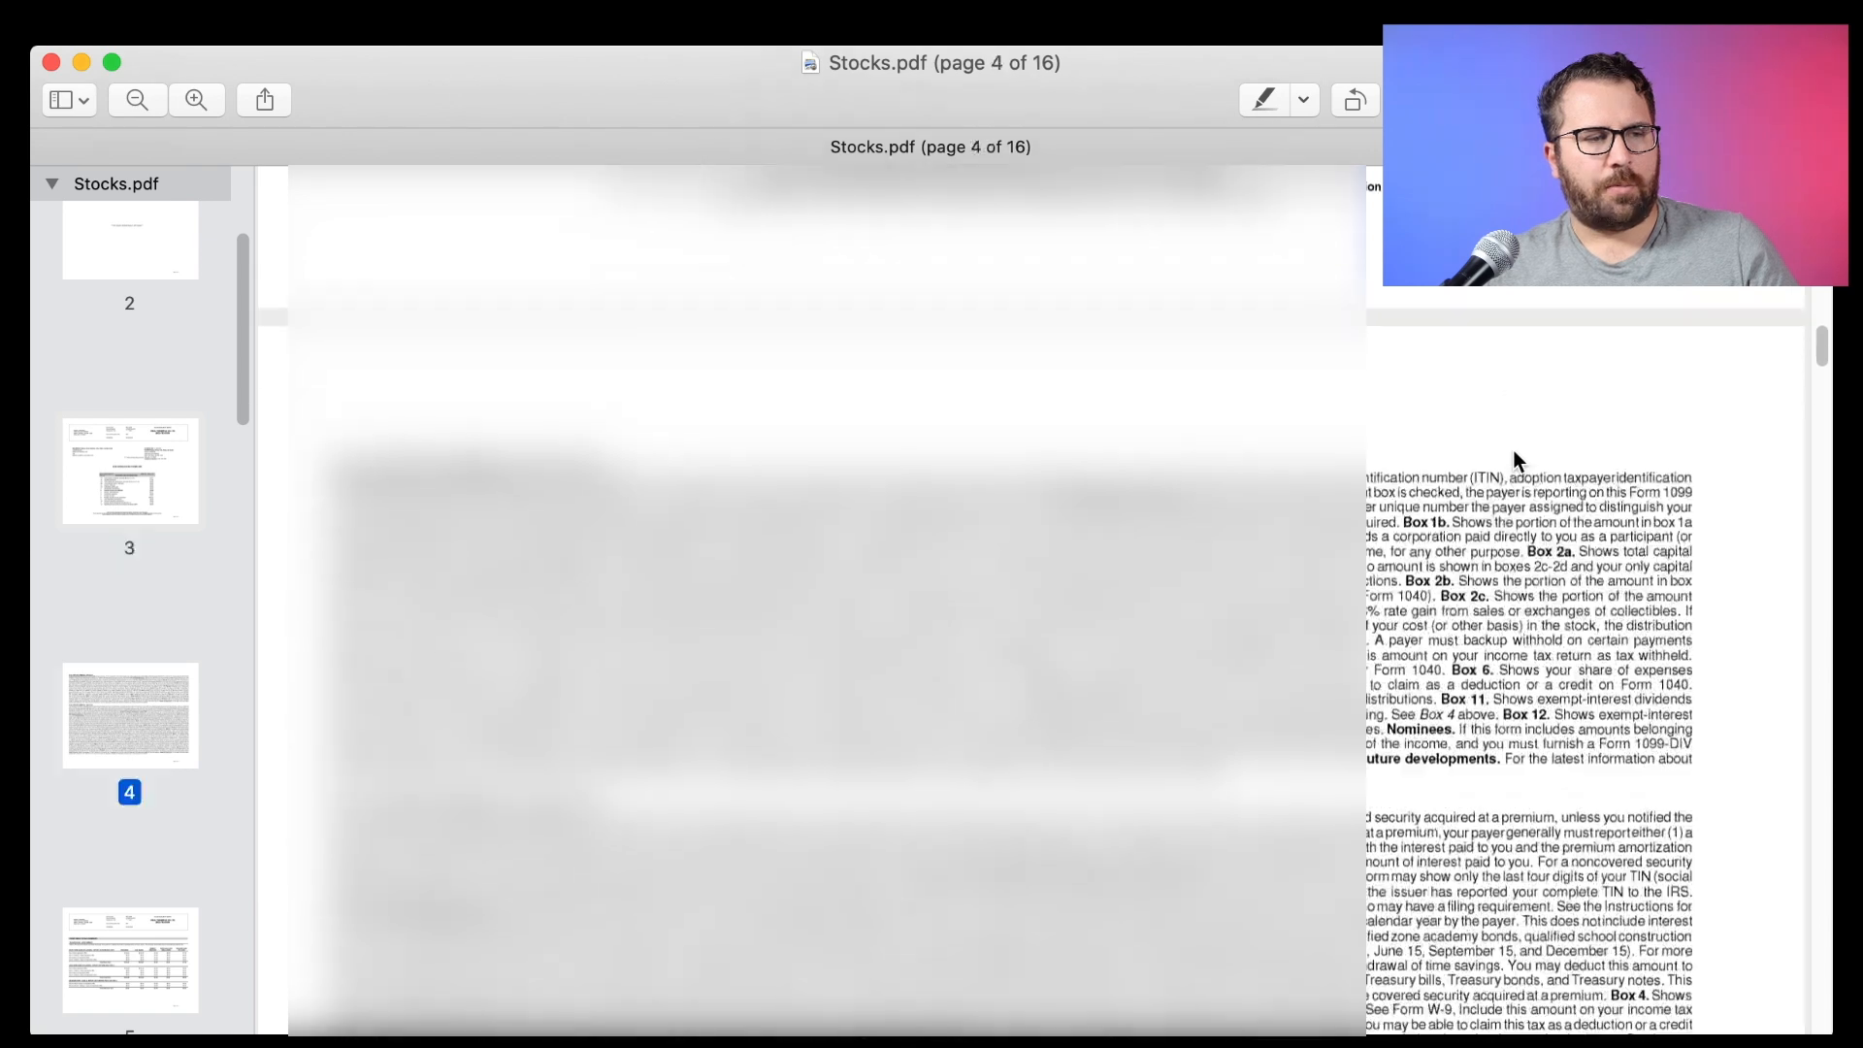
{"action": "scroll", "coordinate": [1513, 450], "scroll_direction": "down", "scroll_amount": 15}
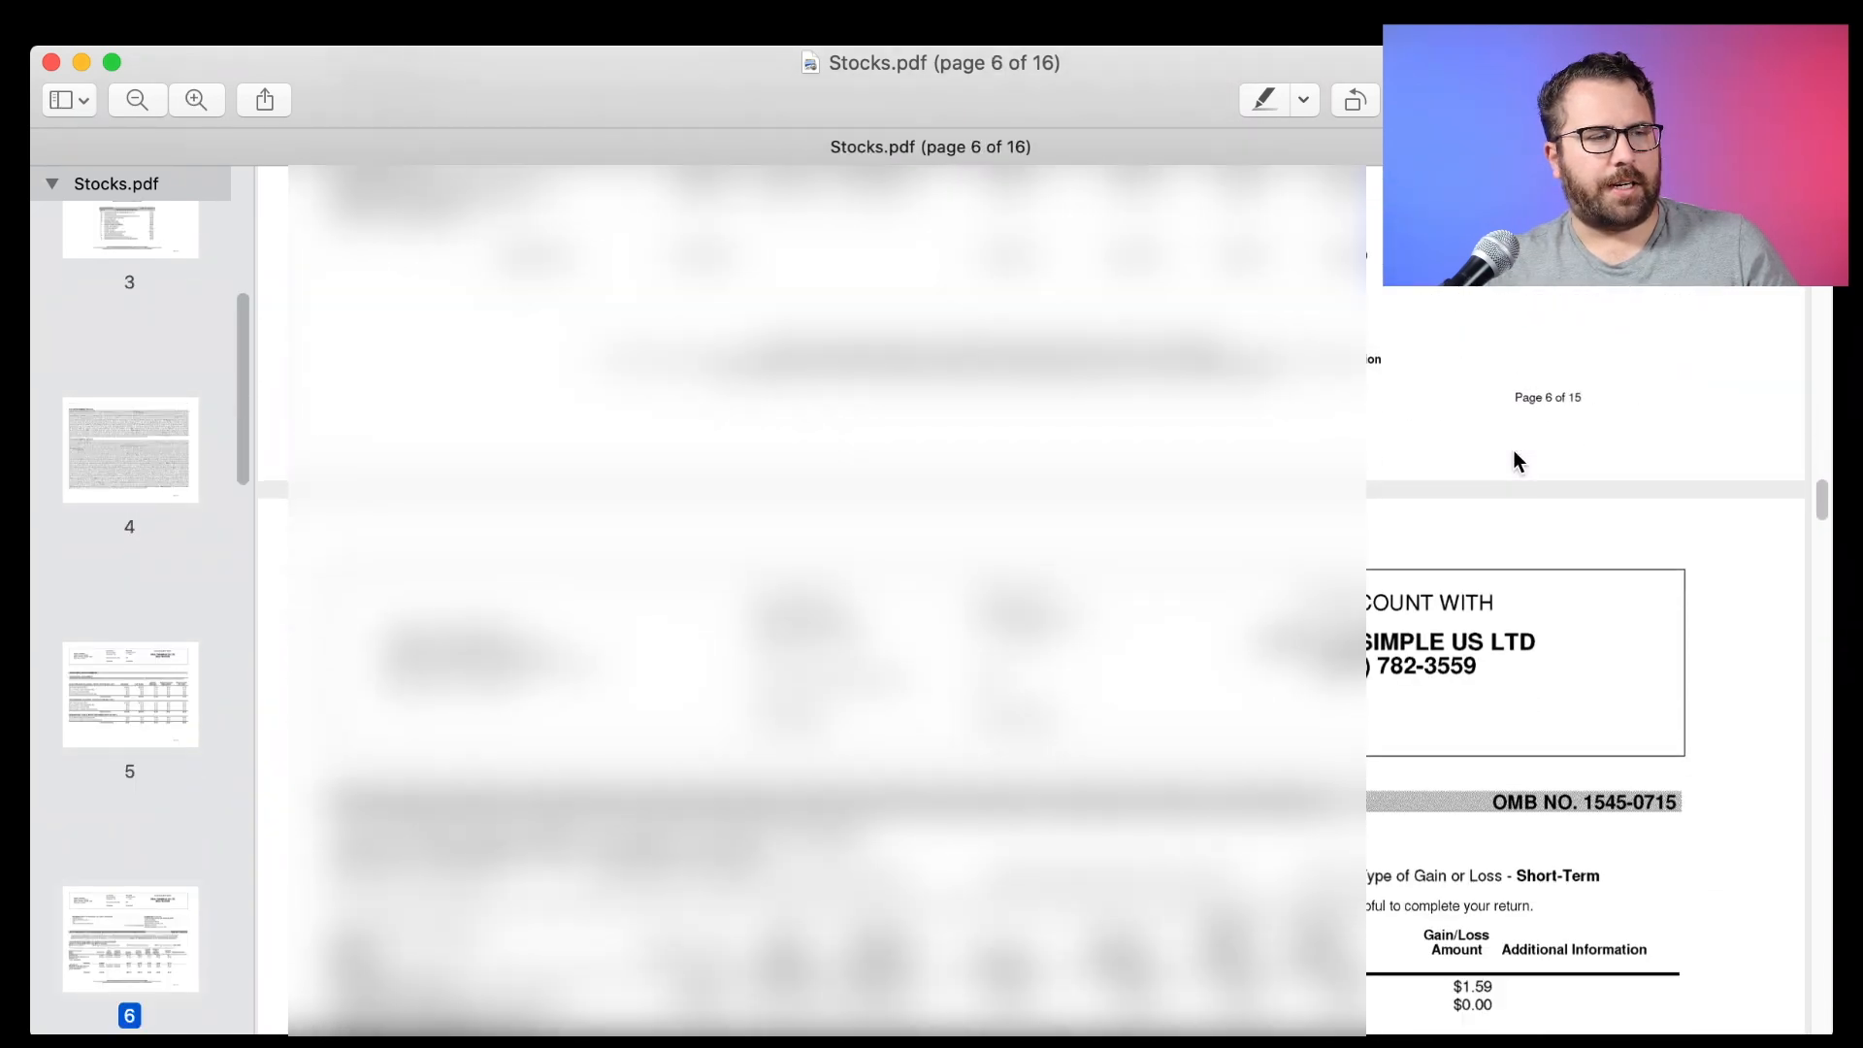
{"action": "scroll", "coordinate": [1513, 450], "scroll_direction": "up", "scroll_amount": 15}
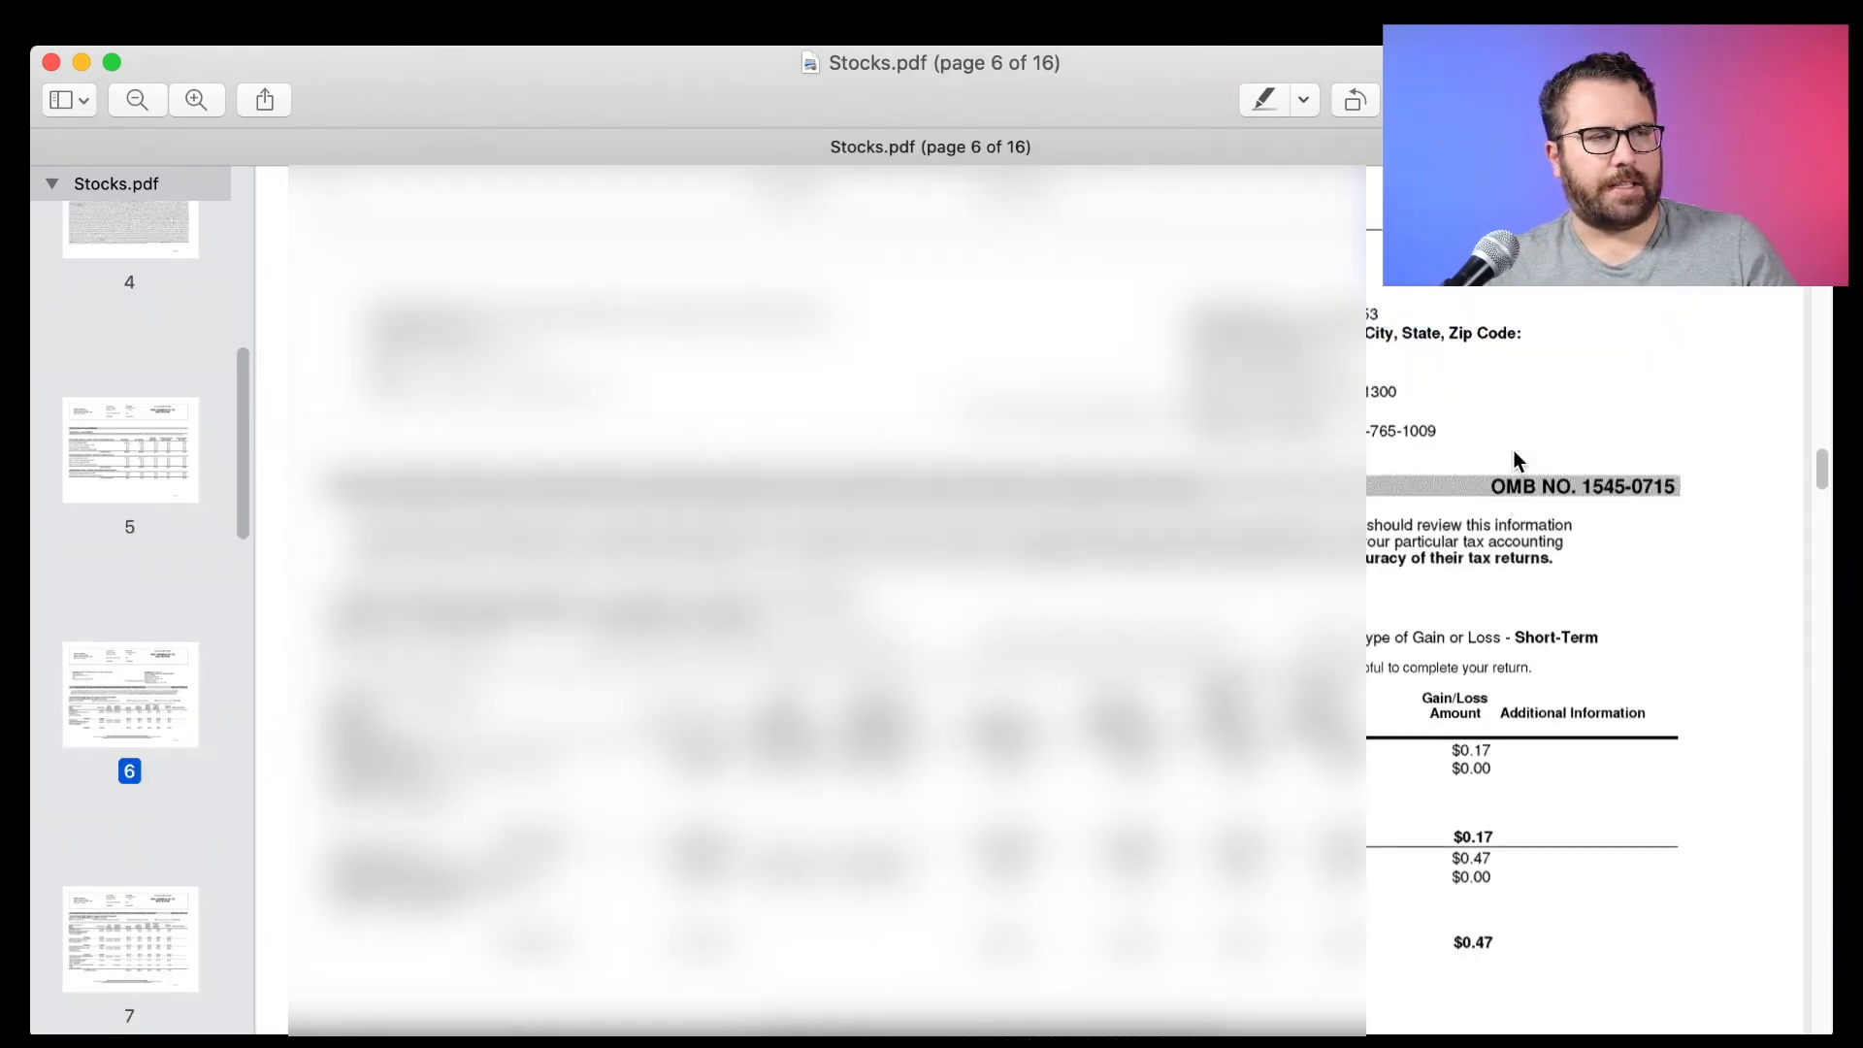
{"action": "scroll", "coordinate": [1513, 451], "scroll_direction": "up", "scroll_amount": 4}
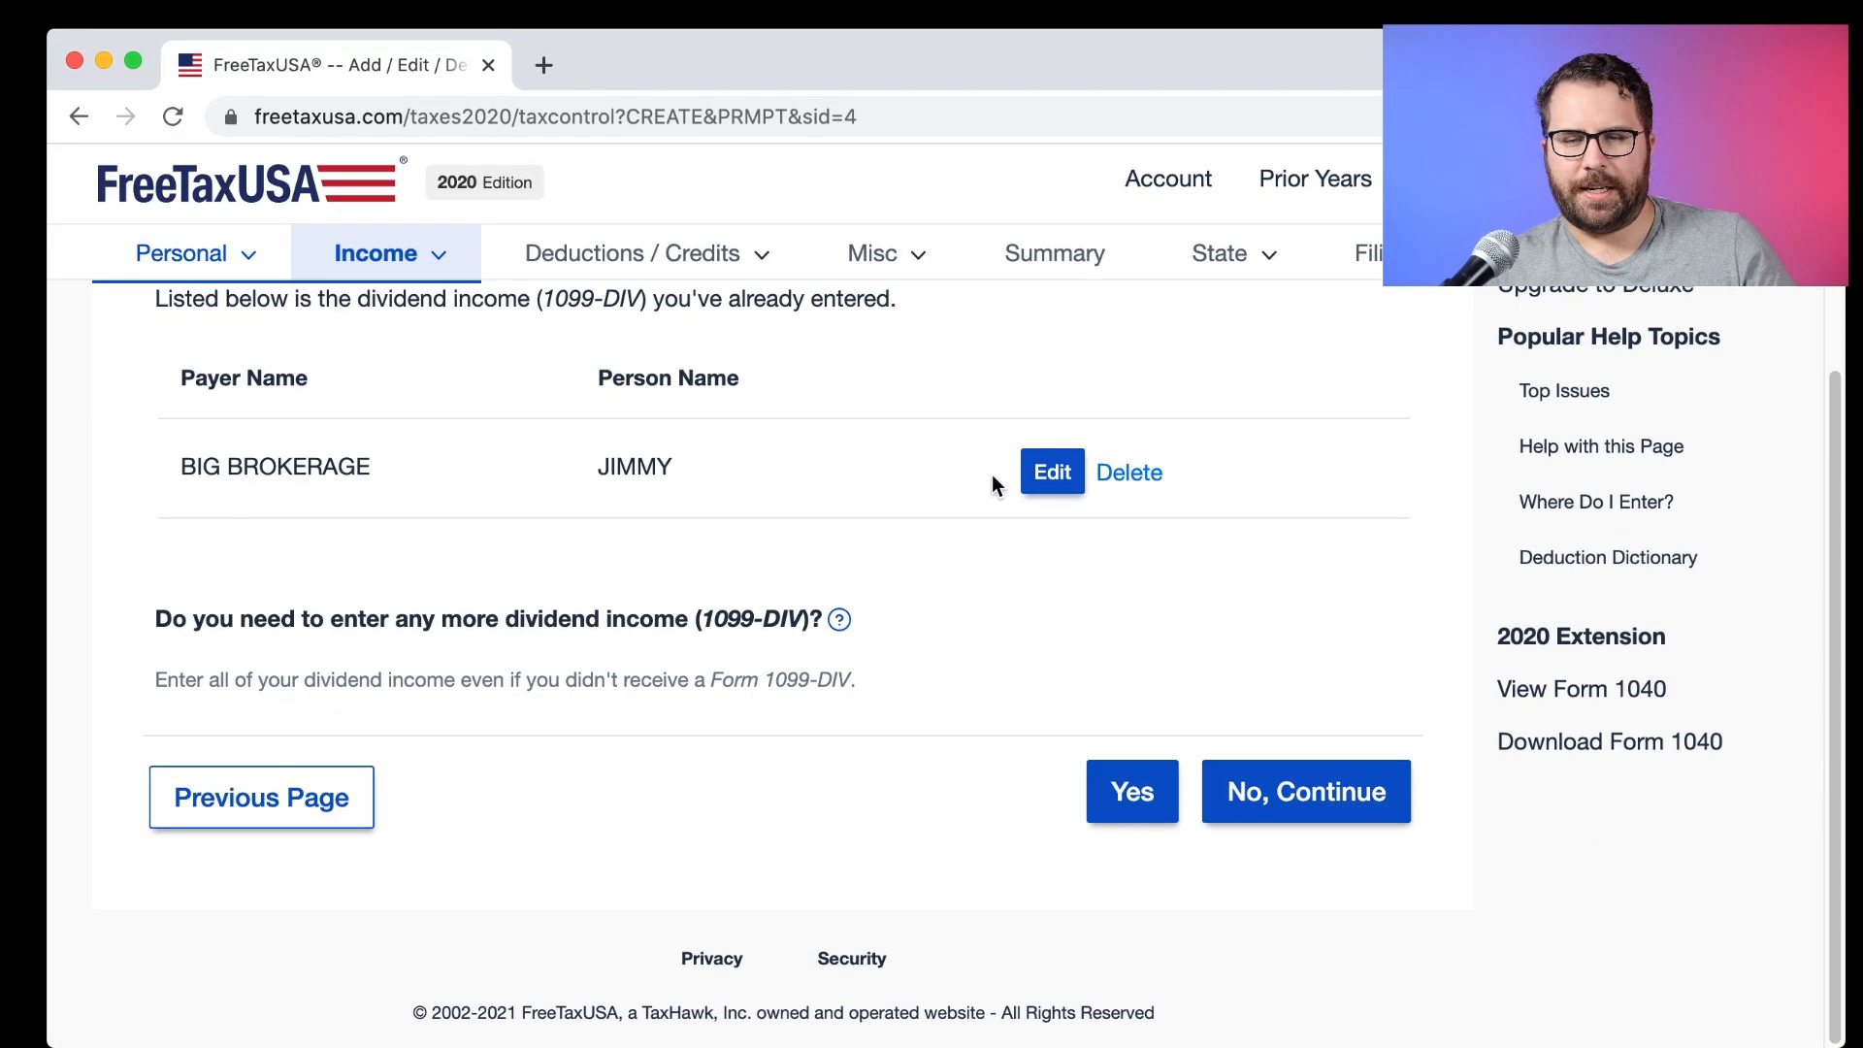
Finish dividends with no more entries, then begin Form 1099-B sales, confirming investments sold in 2020.
{"action": "left_click_drag", "start_coordinate": [301, 640], "coordinate": [636, 655]}
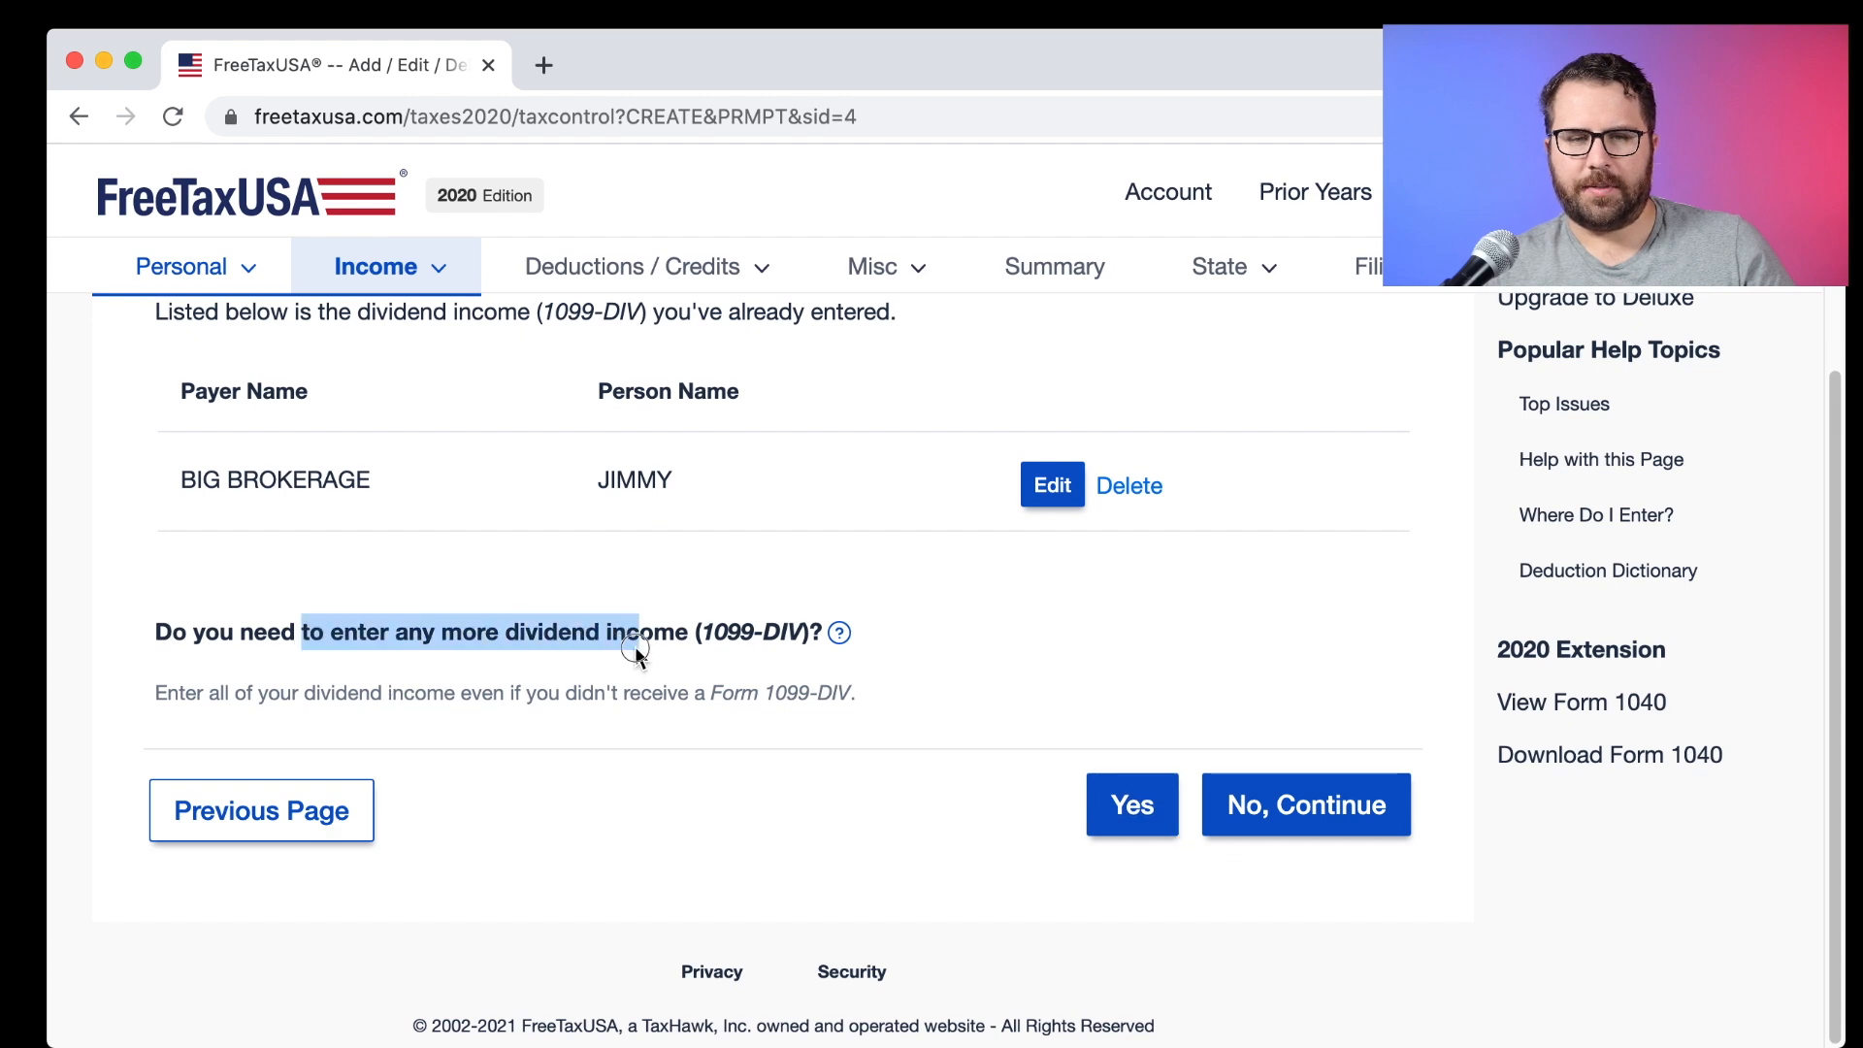
{"action": "left_click", "coordinate": [1331, 815]}
{"action": "scroll", "coordinate": [823, 753], "scroll_direction": "down", "scroll_amount": 6}
{"action": "scroll", "coordinate": [827, 755], "scroll_direction": "down", "scroll_amount": 5}
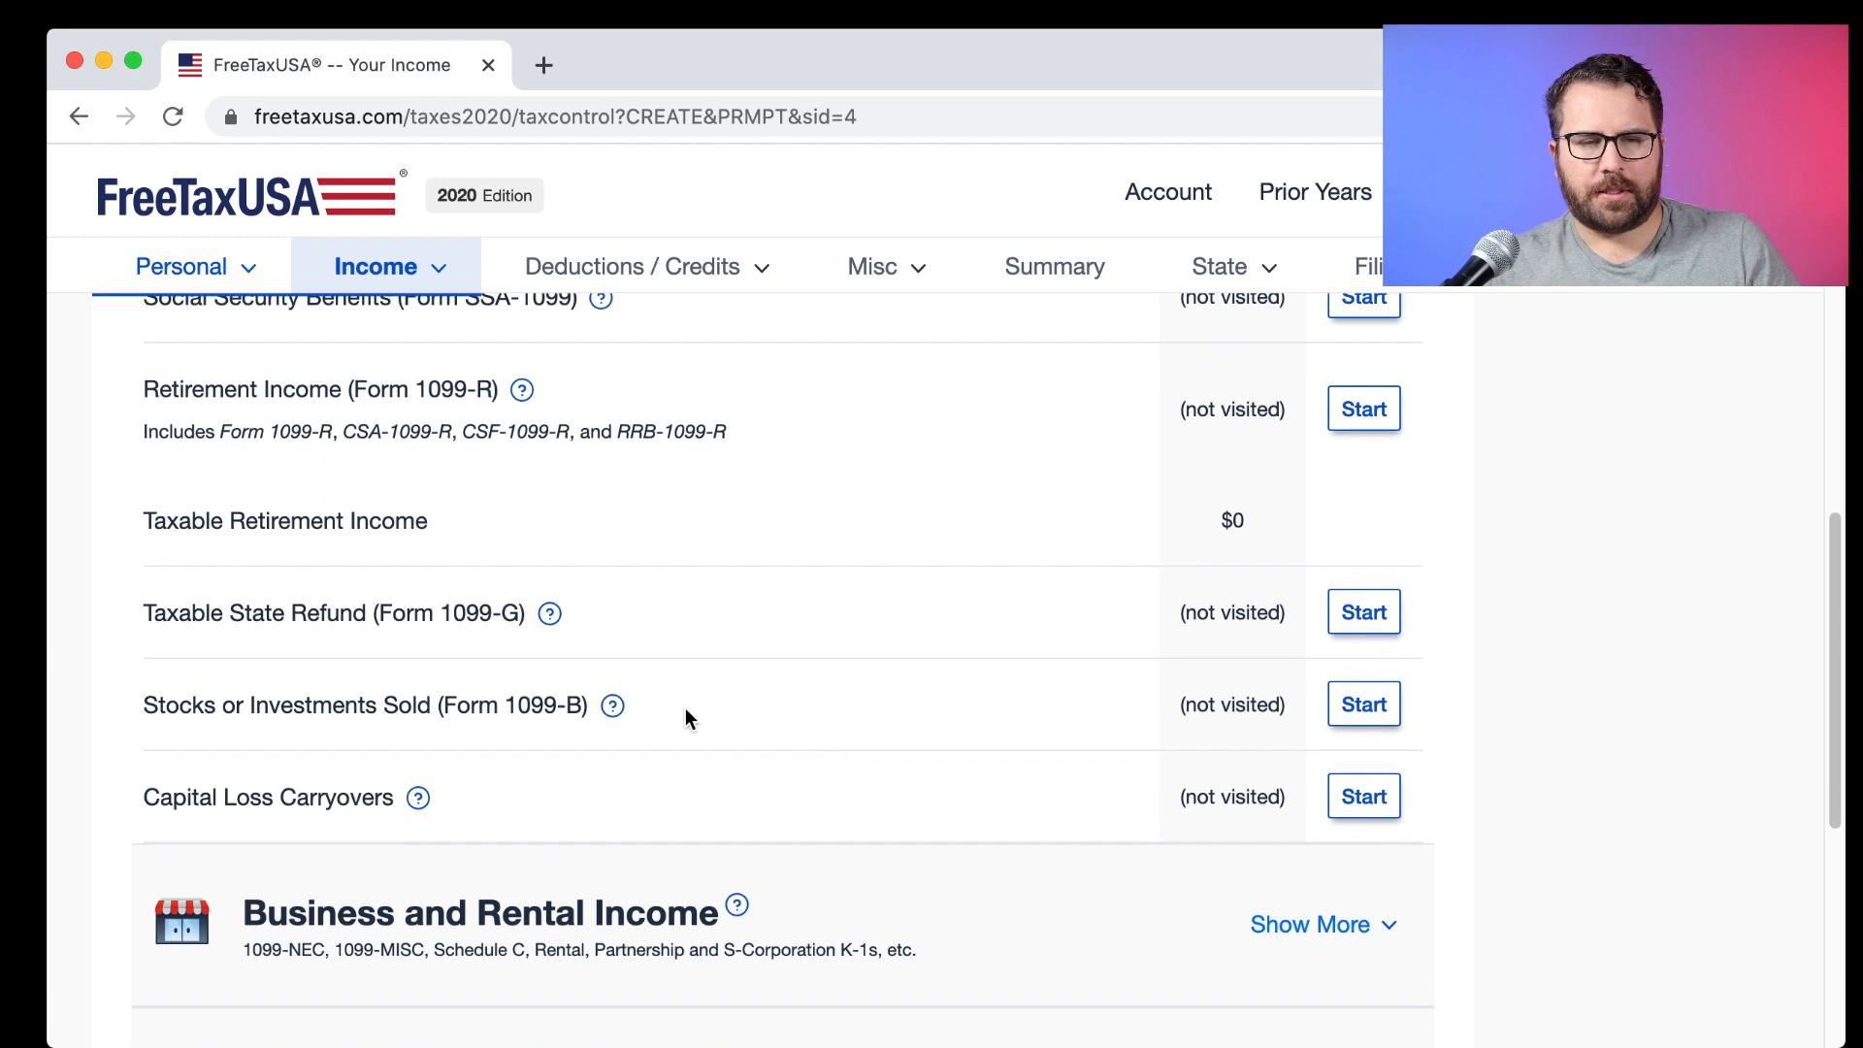
{"action": "left_click", "coordinate": [1364, 704]}
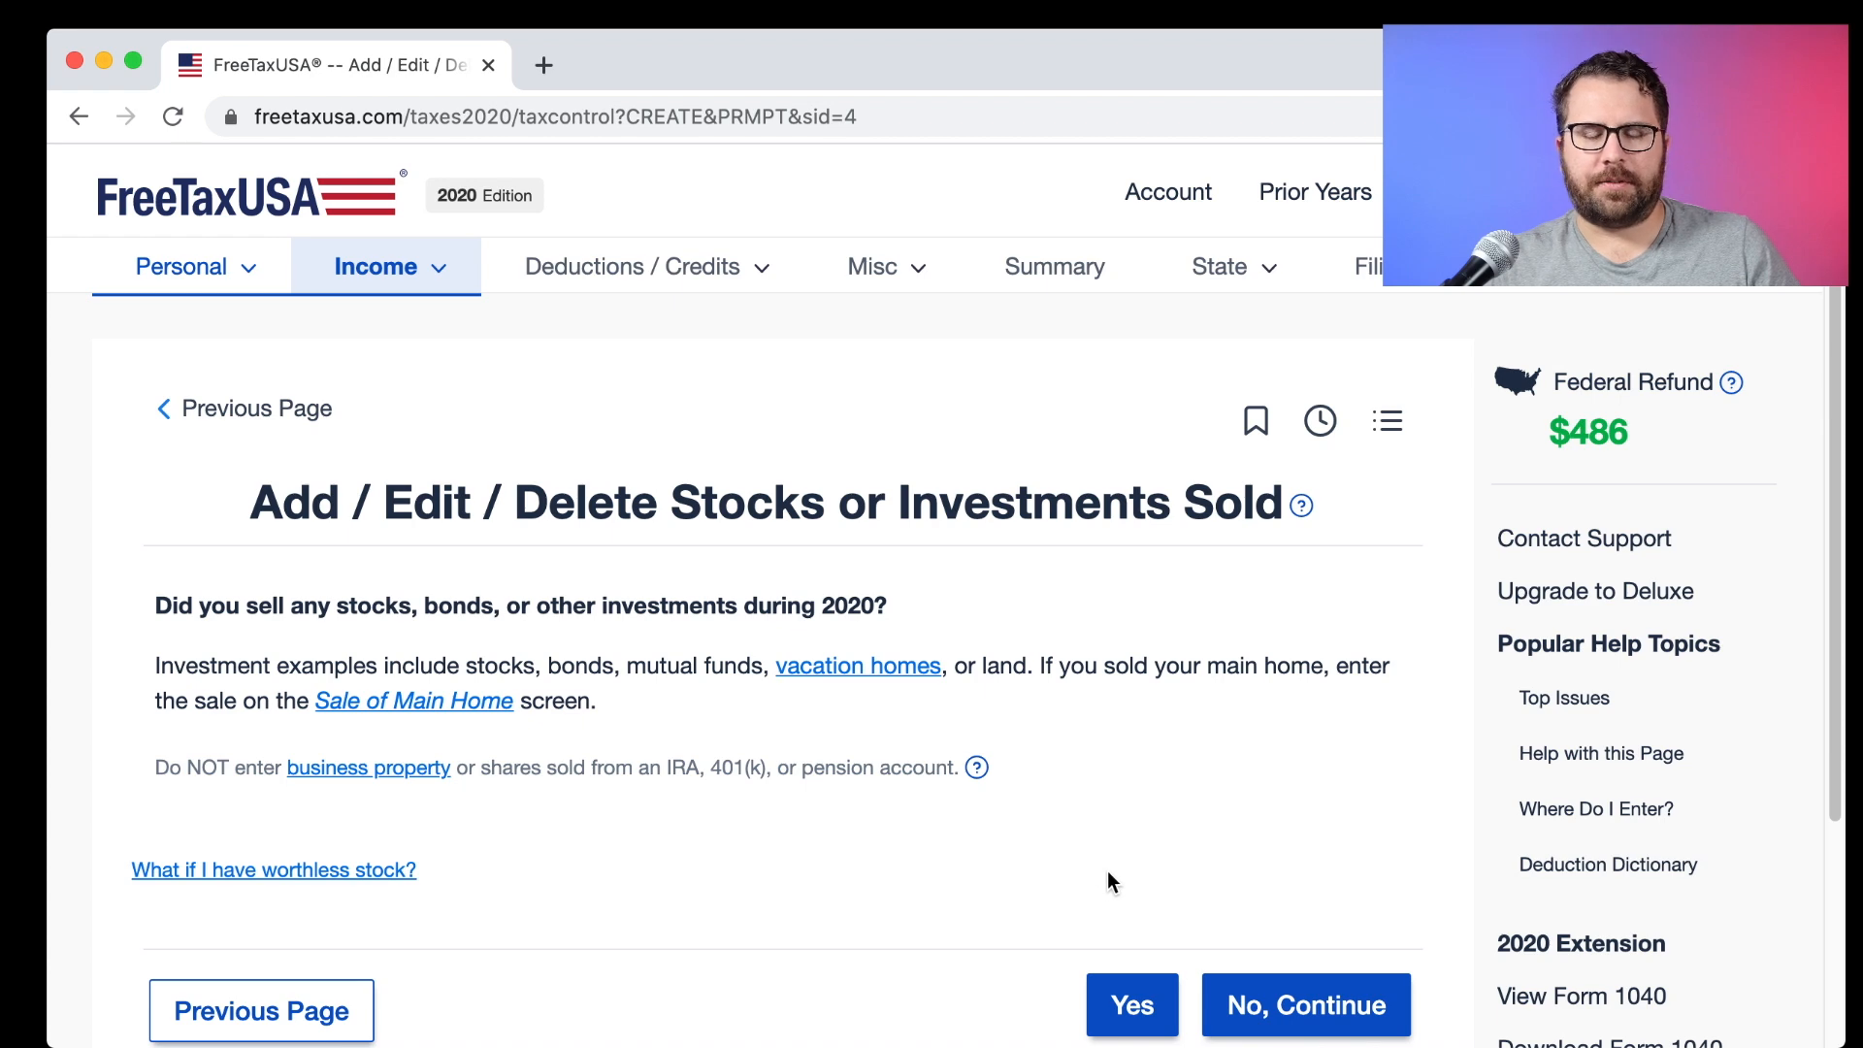
{"action": "left_click", "coordinate": [1125, 1004]}
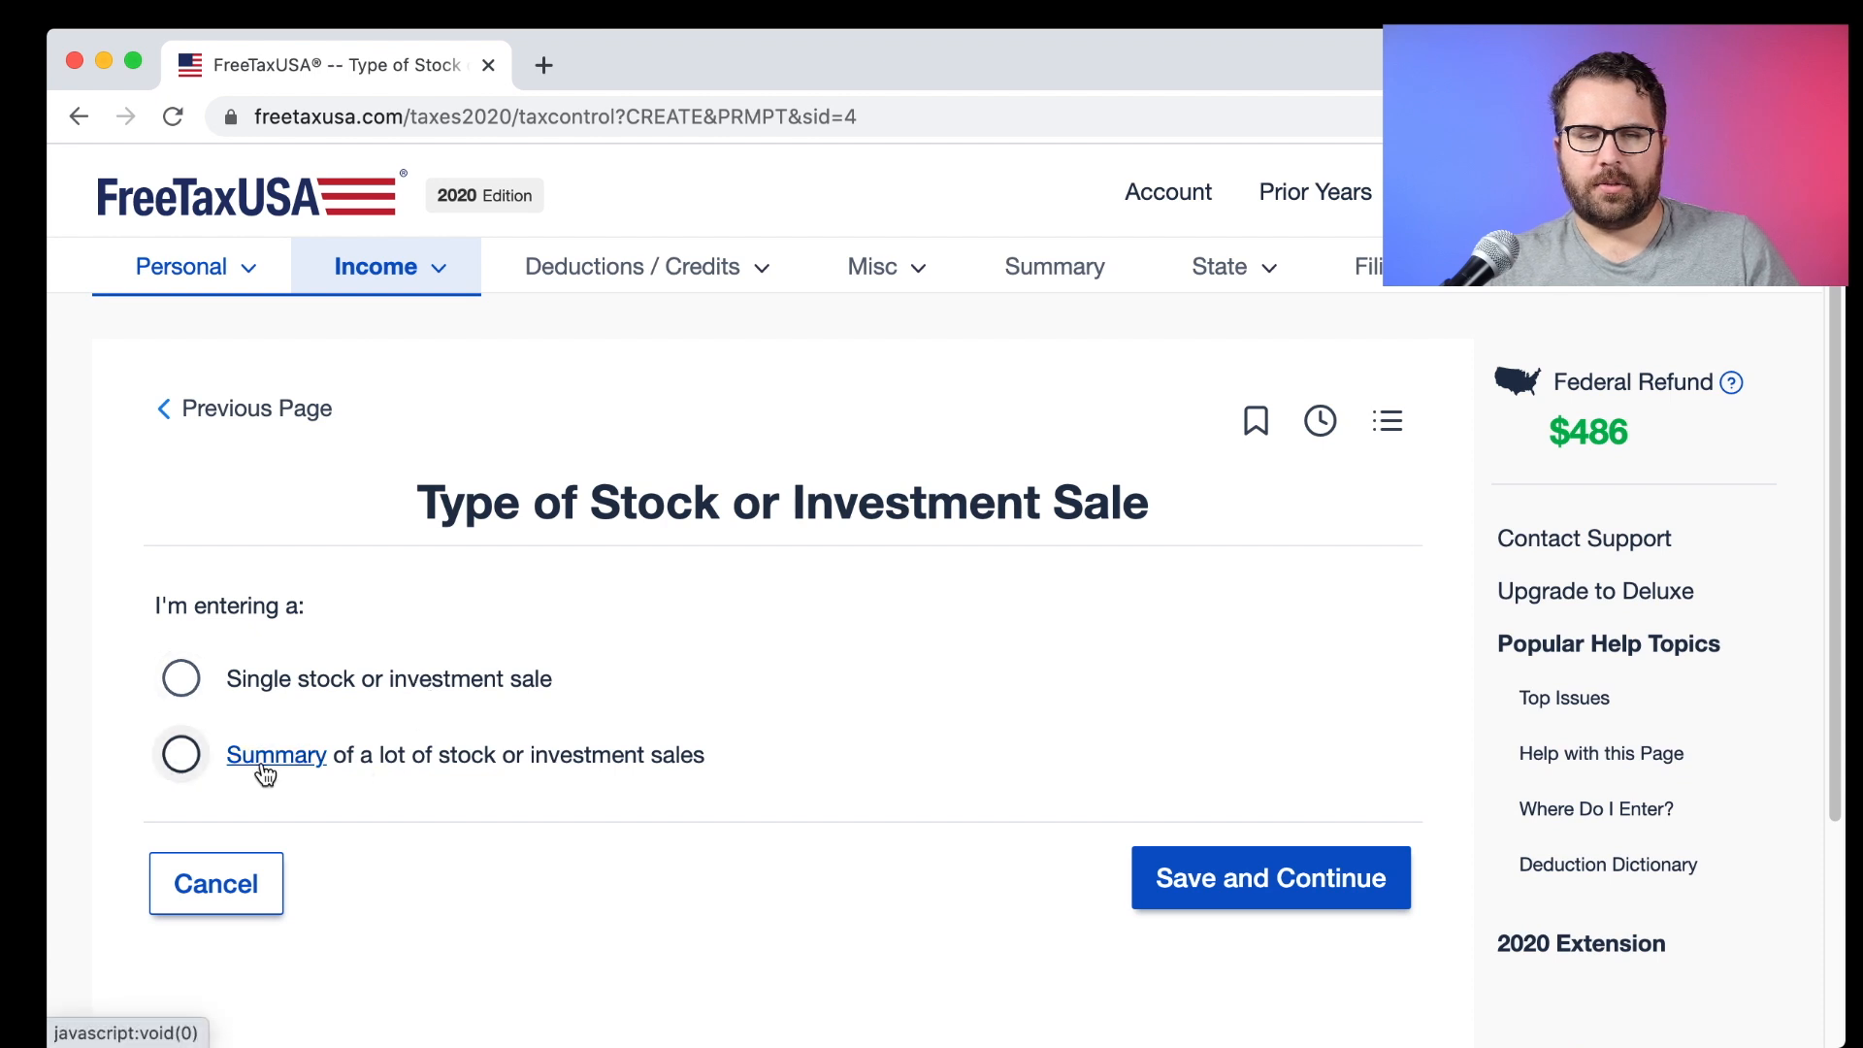
Choose a summary of many sales from Big Brokerage, marked as short-term stock sales.
{"action": "left_click", "coordinate": [181, 754]}
{"action": "left_click", "coordinate": [1244, 863]}
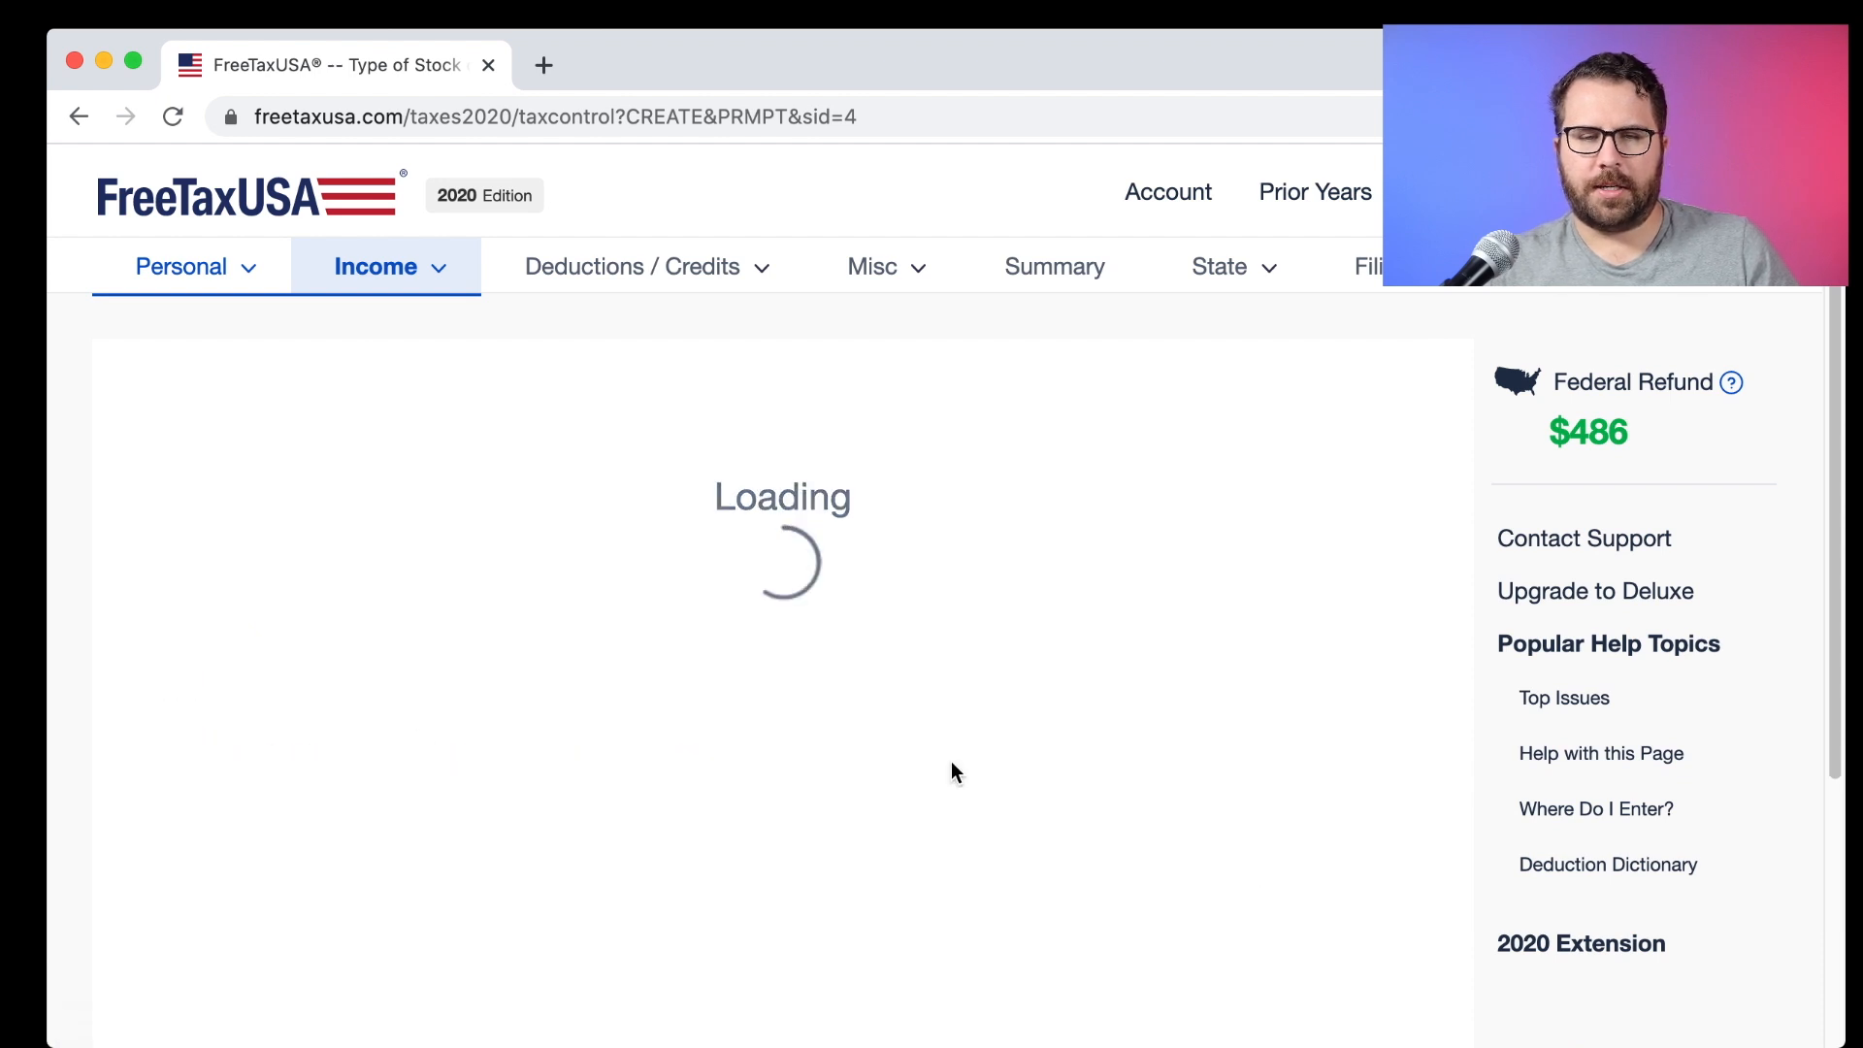
{"action": "left_click", "coordinate": [894, 710]}
{"action": "type", "text": "Big Brokerage"}
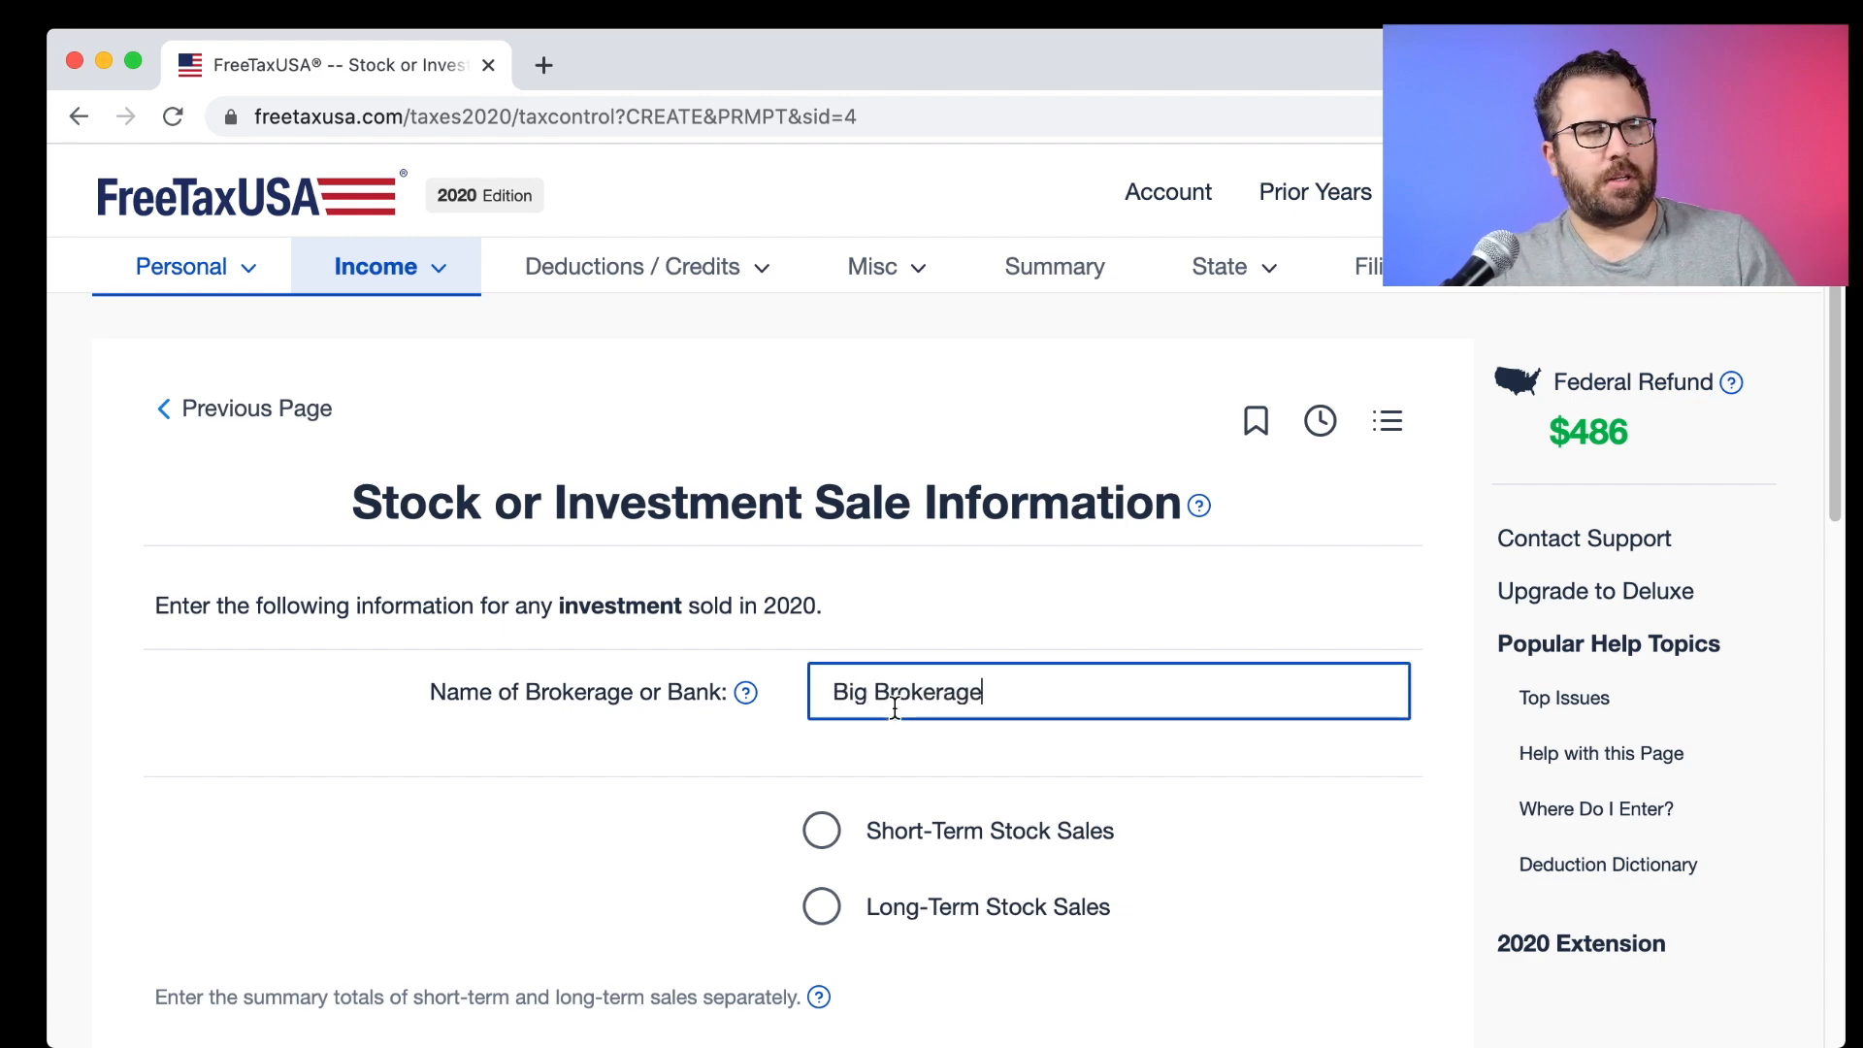
{"action": "key", "text": "super+Tab"}
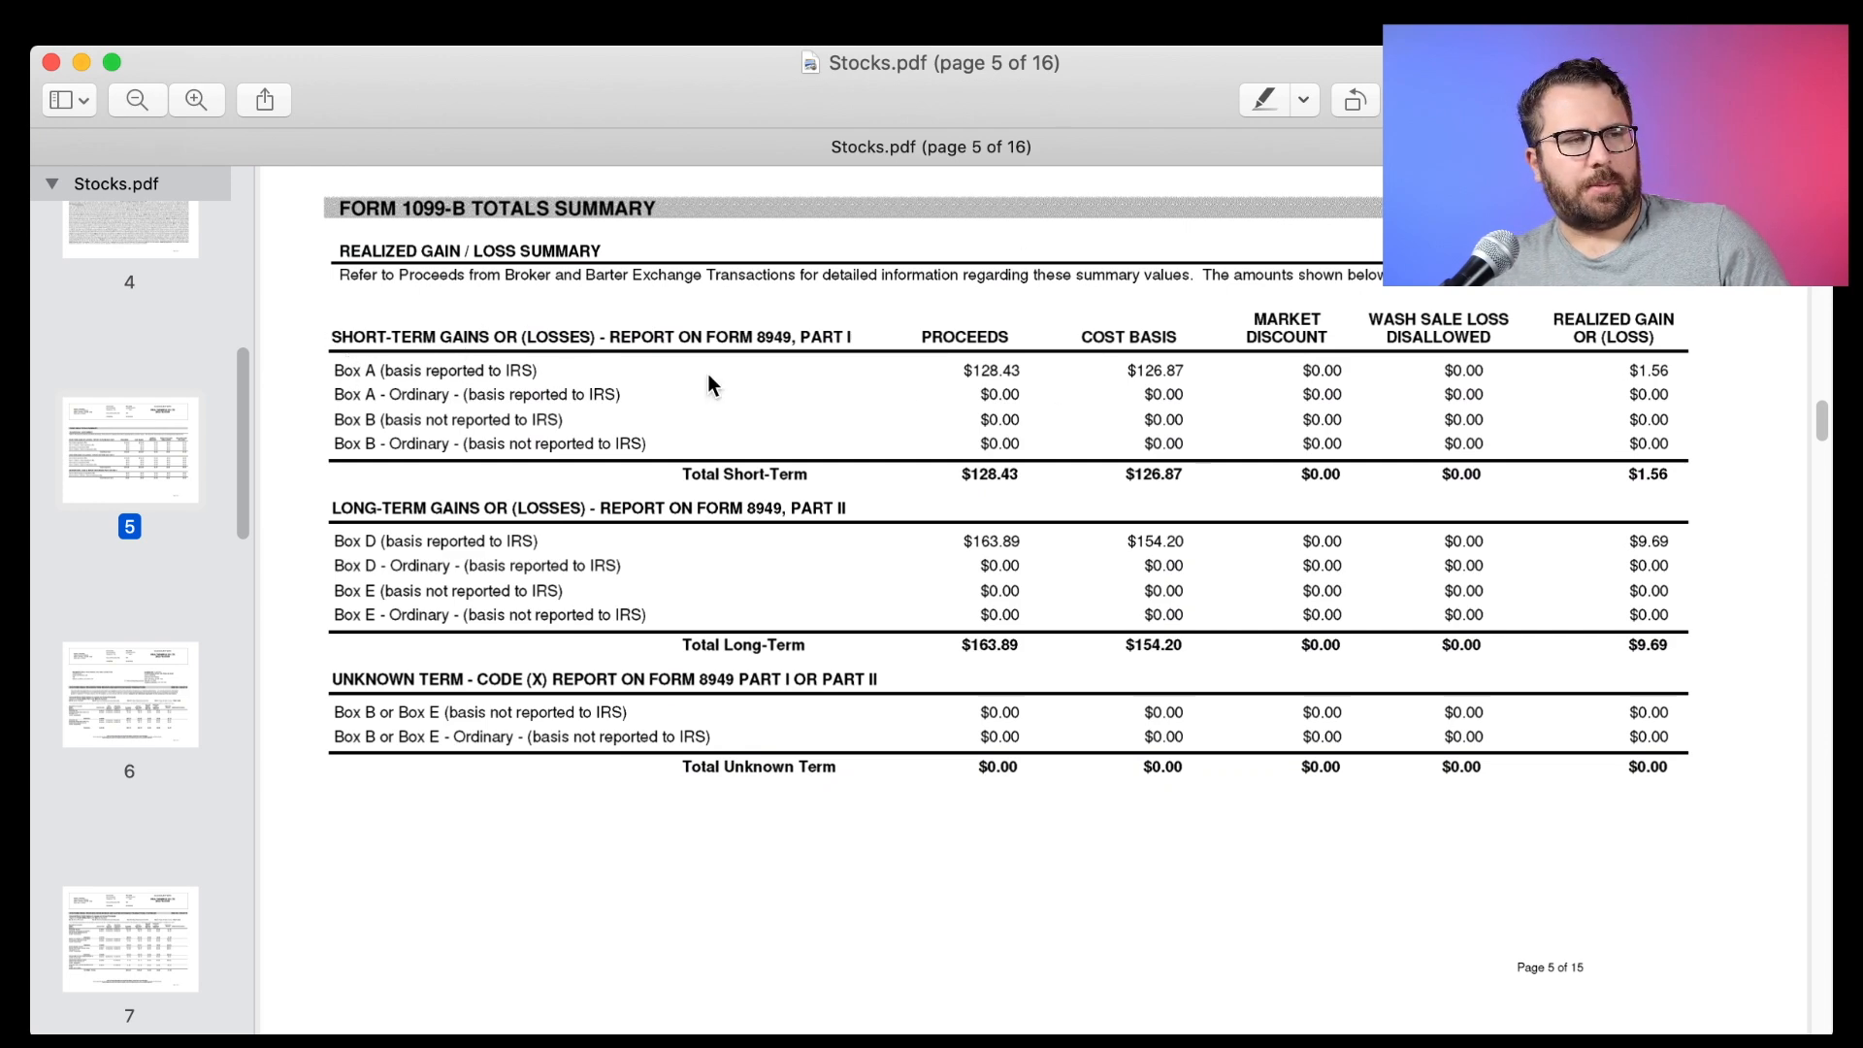
{"action": "left_click_drag", "start_coordinate": [958, 376], "coordinate": [1184, 376]}
{"action": "left_click", "coordinate": [1179, 383]}
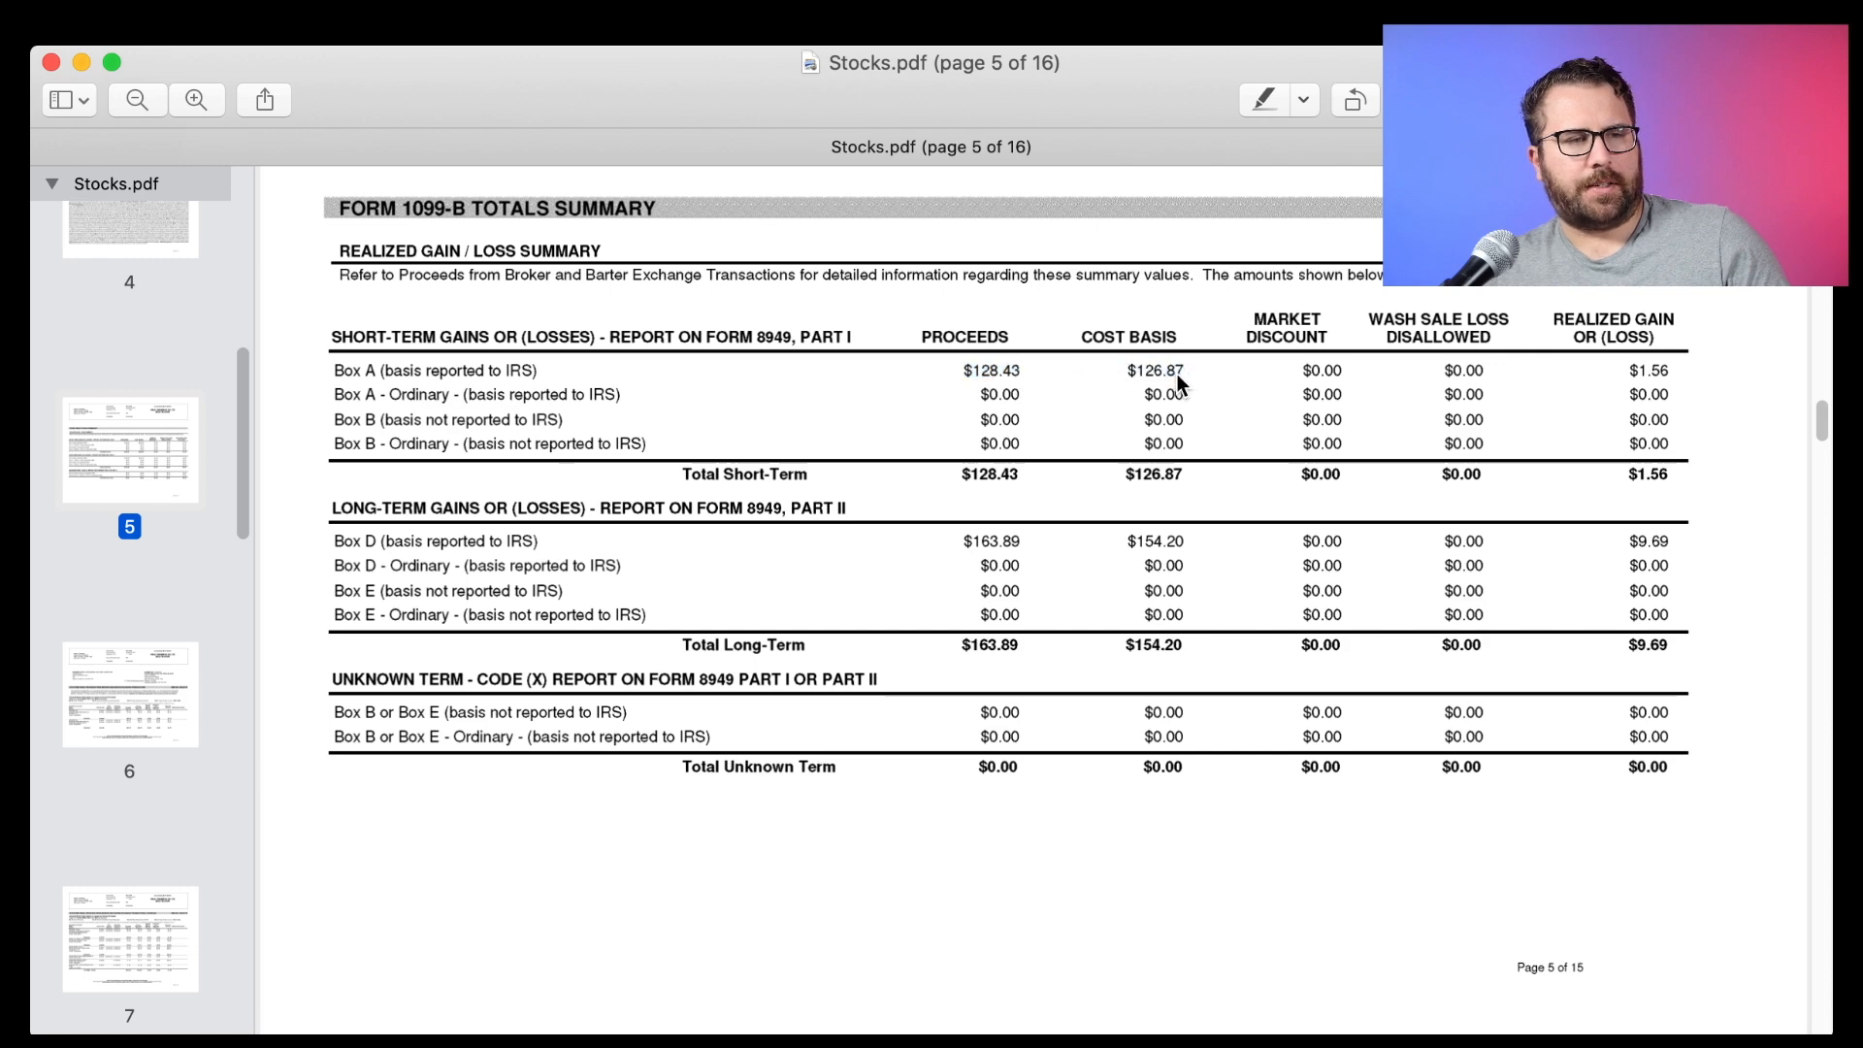
{"action": "left_click", "coordinate": [801, 823]}
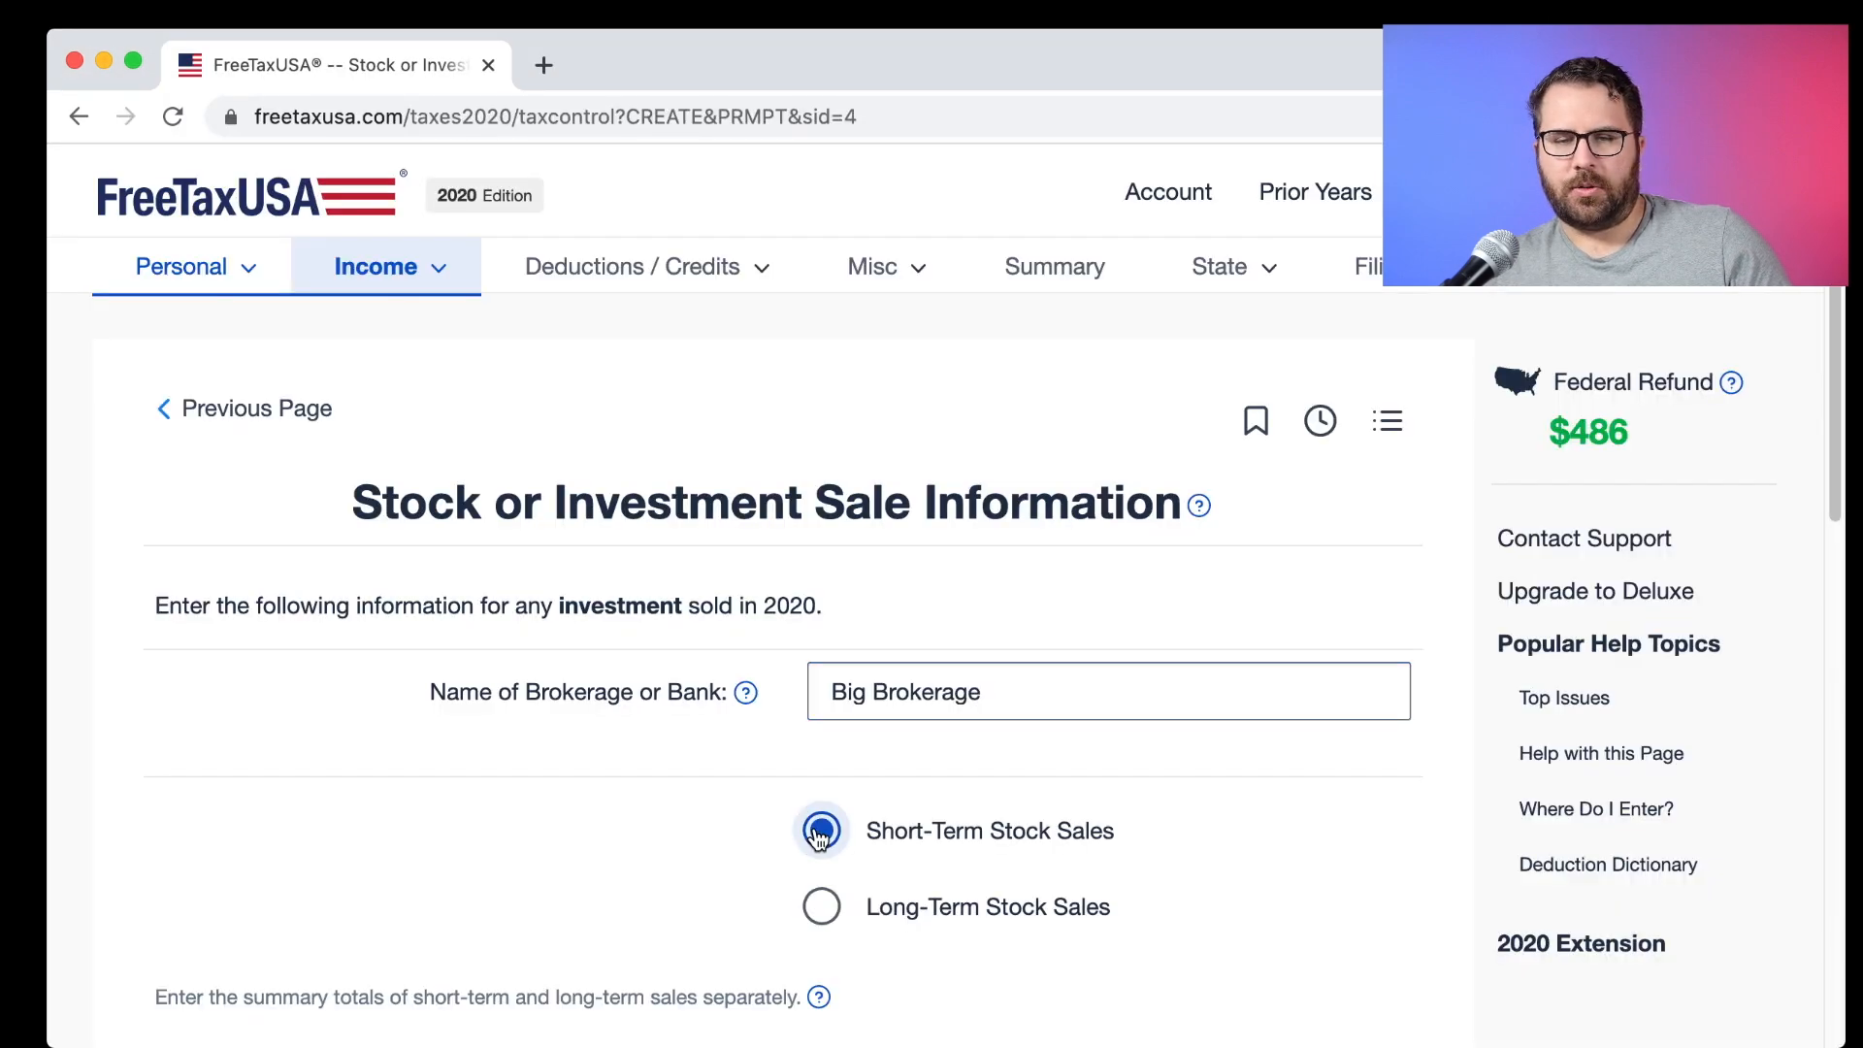
{"action": "scroll", "coordinate": [815, 835], "scroll_direction": "down", "scroll_amount": 3}
{"action": "scroll", "coordinate": [818, 837], "scroll_direction": "down", "scroll_amount": 2}
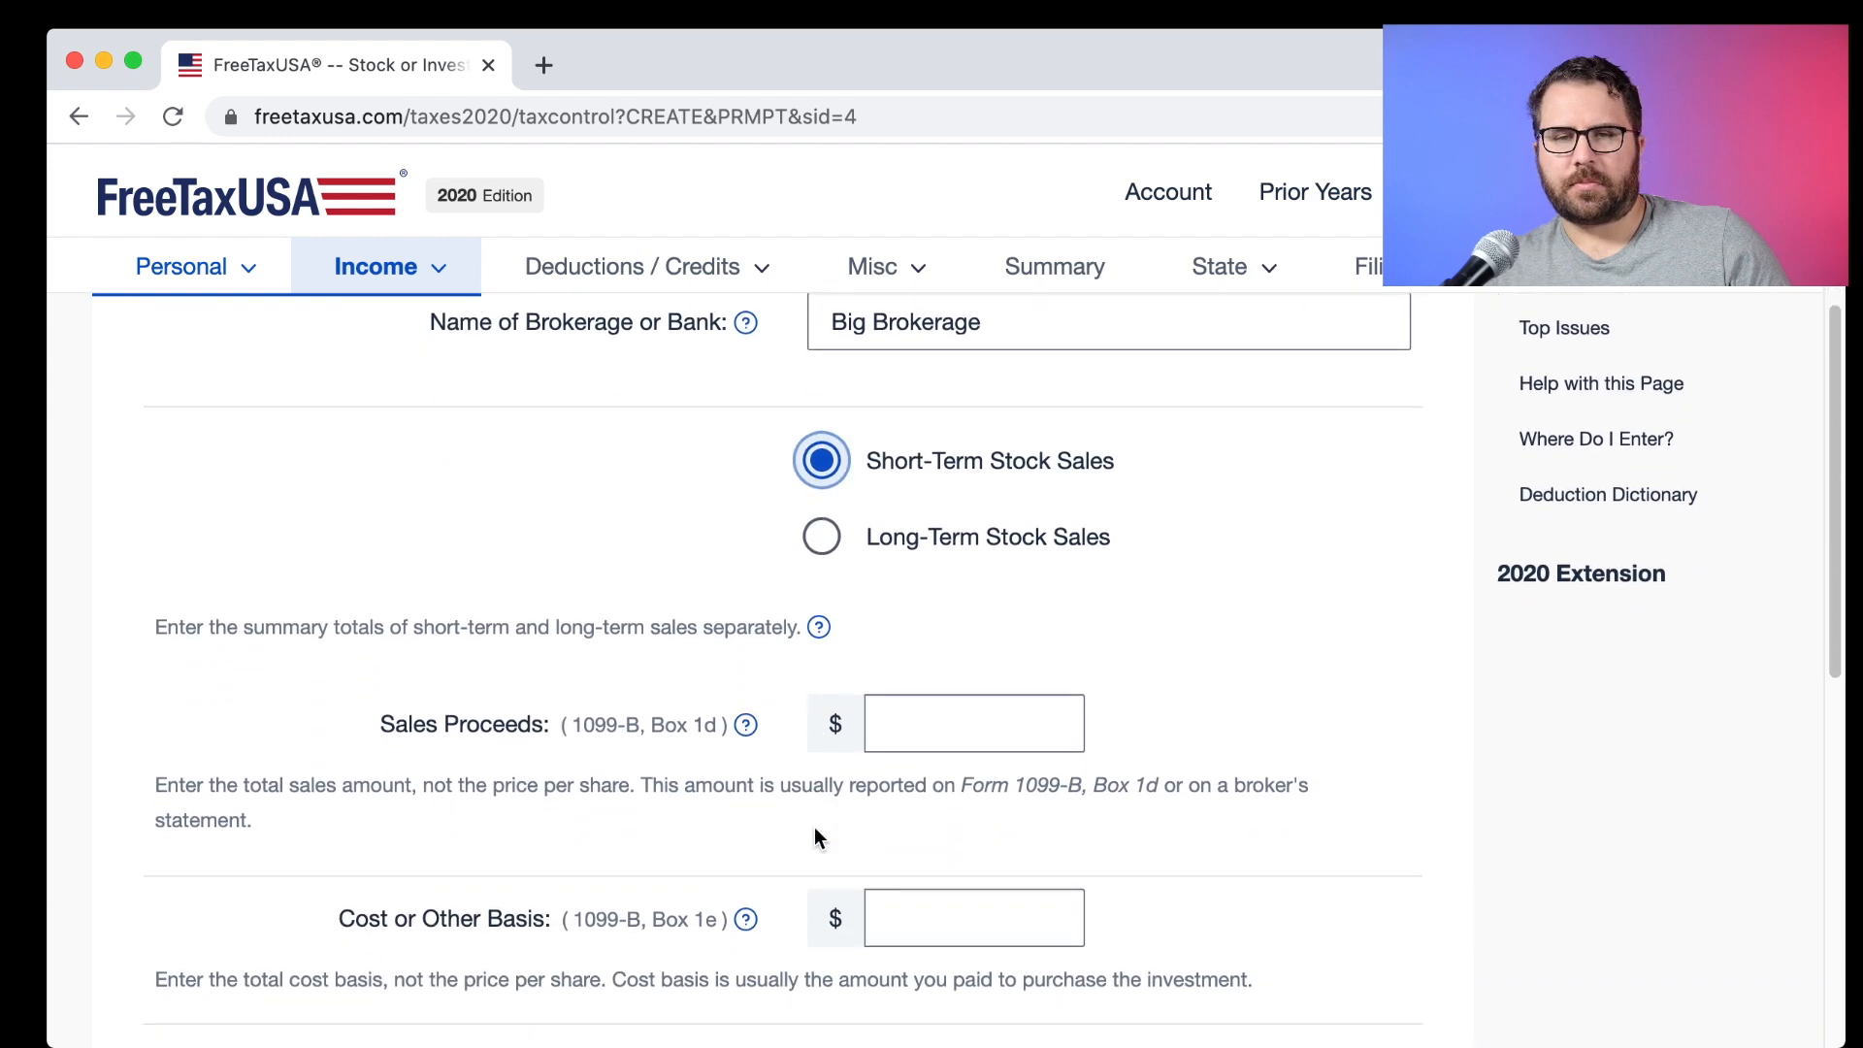
Enter 128.43 sales proceeds and 126.87 cost basis from Stocks.pdf's Box A totals.
{"action": "key", "text": "super+Tab"}
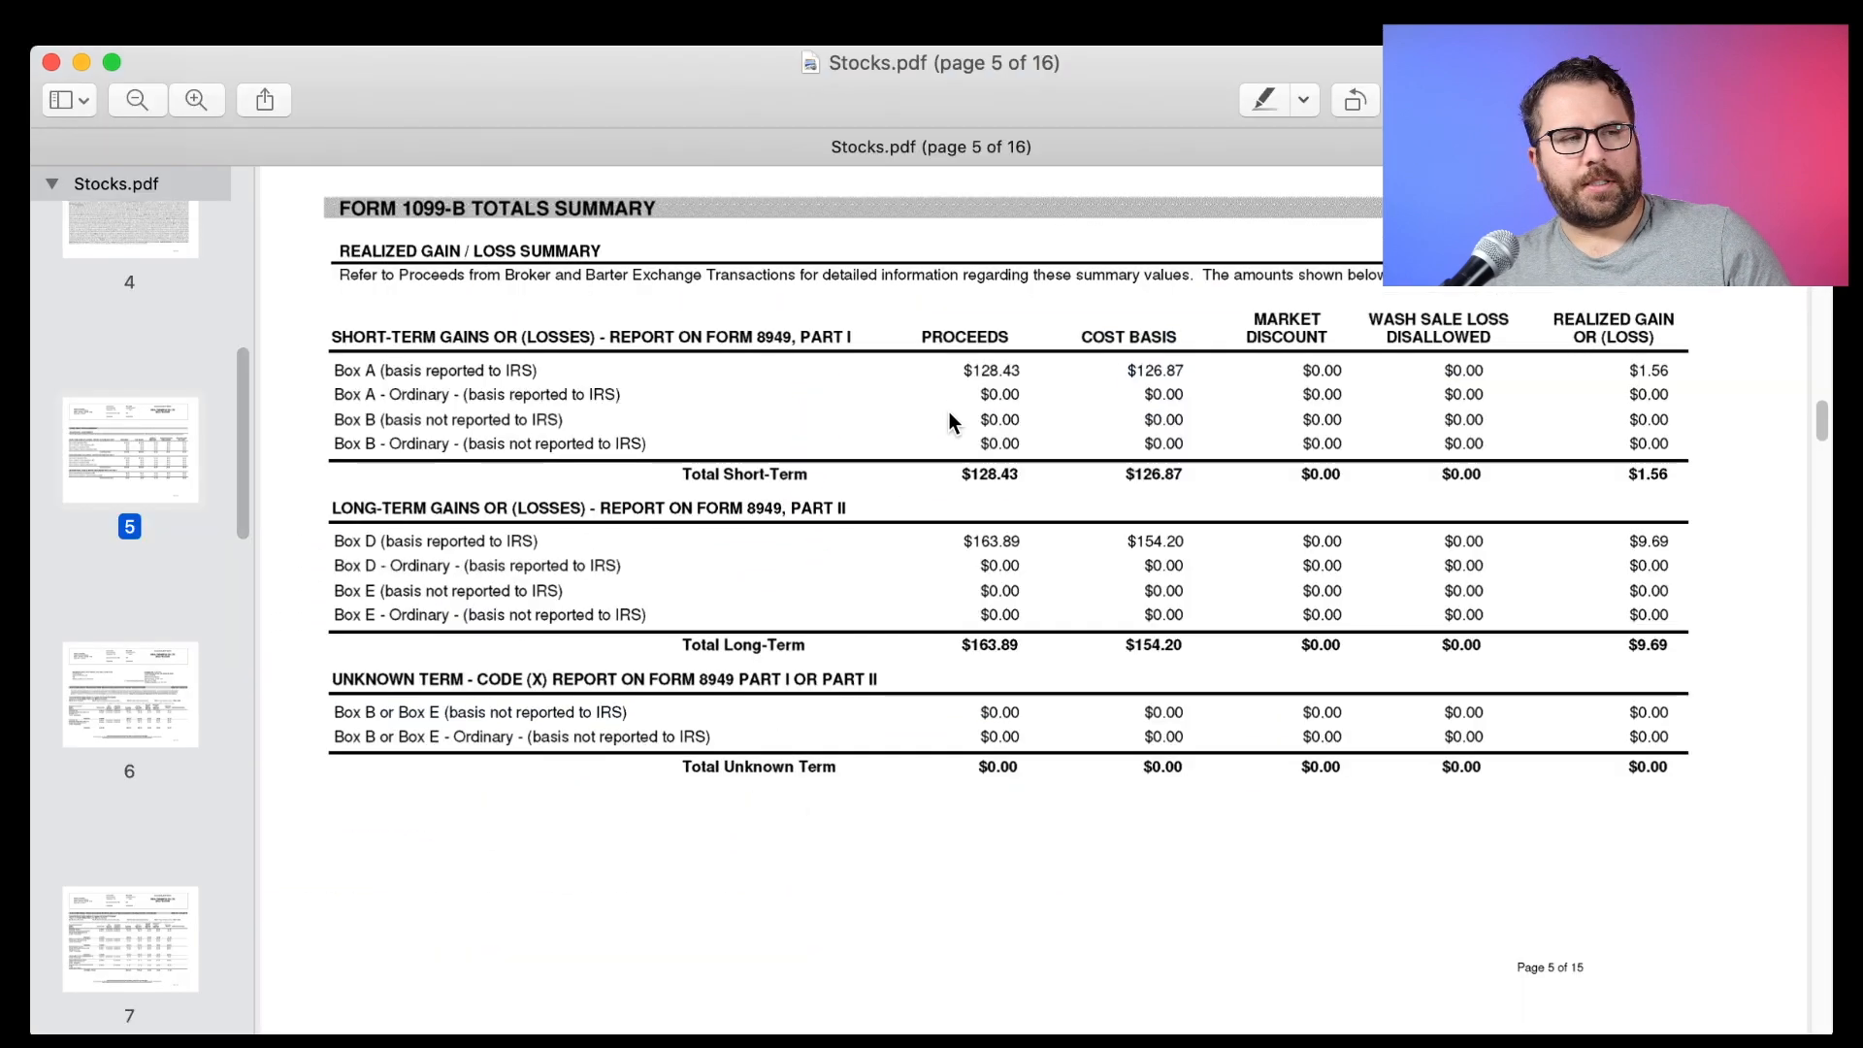
{"action": "left_click_drag", "start_coordinate": [962, 370], "coordinate": [1016, 374]}
{"action": "key", "text": "super+Tab"}
{"action": "left_click", "coordinate": [957, 606]}
{"action": "type", "text": "128.43"}
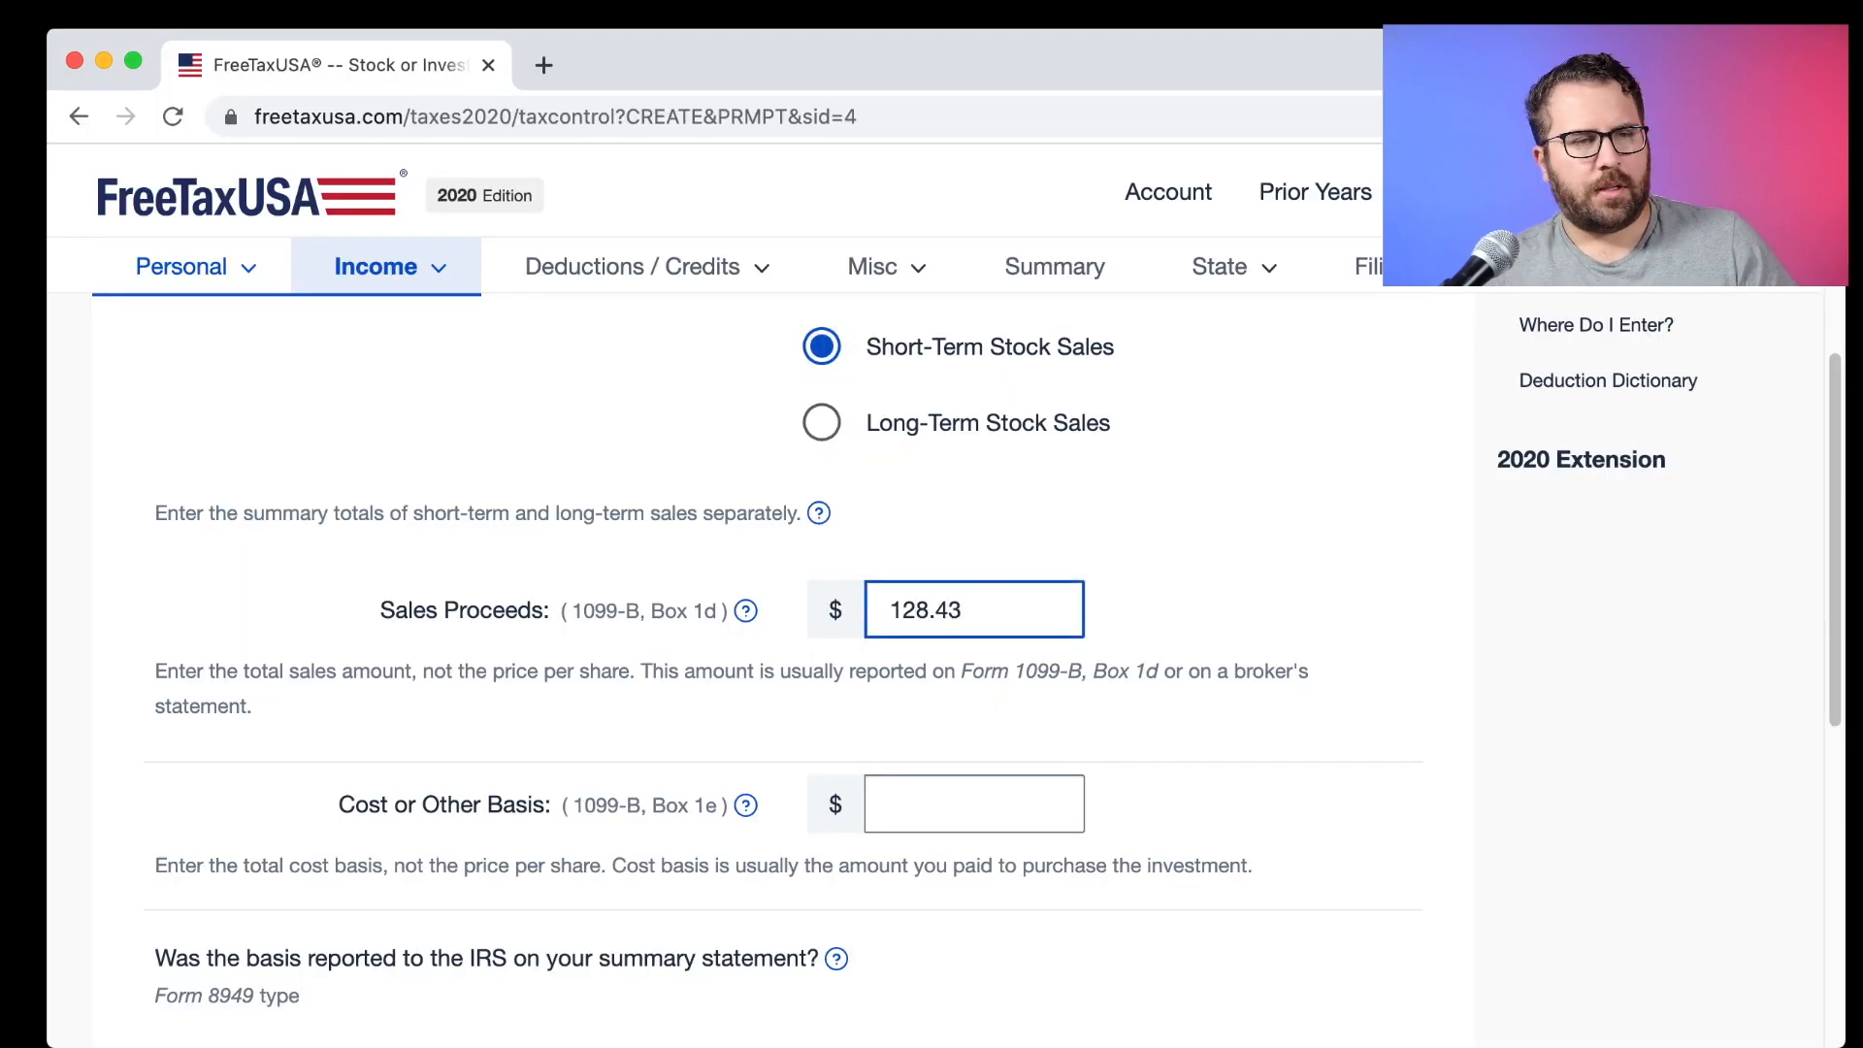
{"action": "left_click", "coordinate": [366, 802]}
{"action": "left_click_drag", "start_coordinate": [330, 806], "coordinate": [556, 811]}
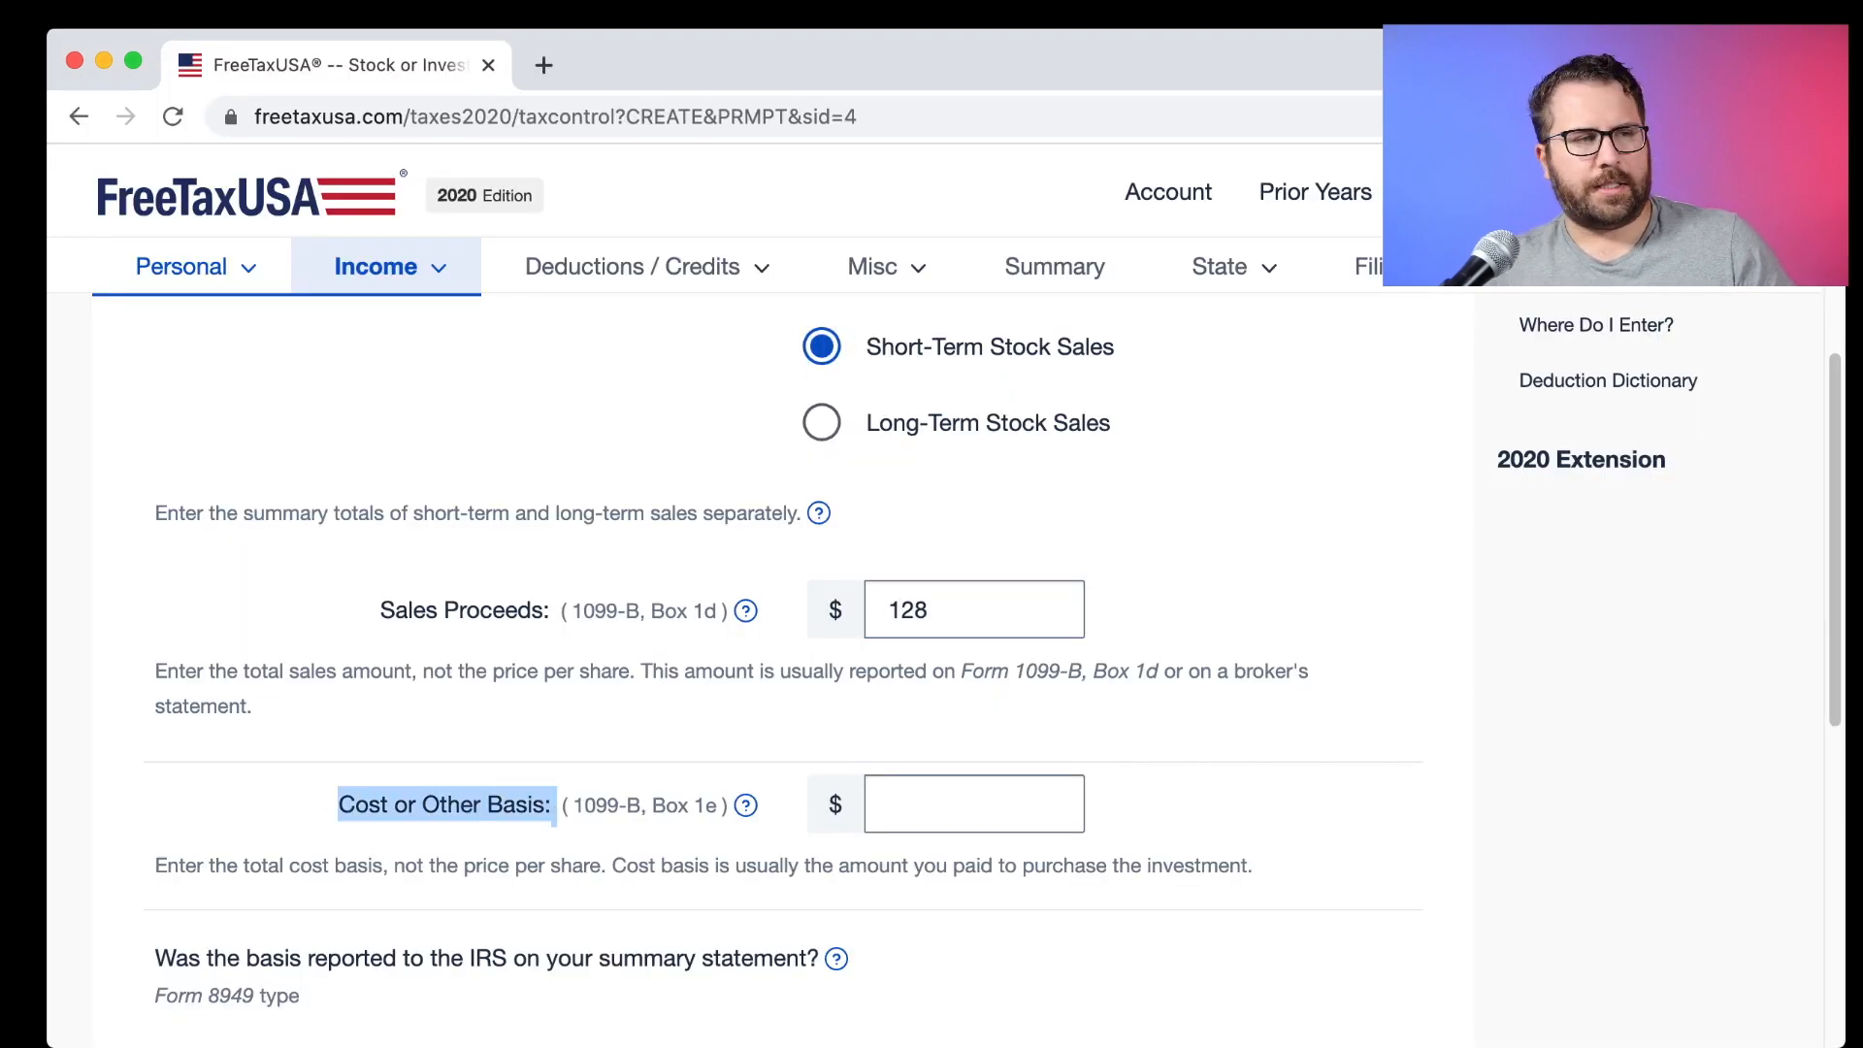
{"action": "key", "text": "super+Tab"}
{"action": "left_click_drag", "start_coordinate": [1079, 335], "coordinate": [1165, 367]}
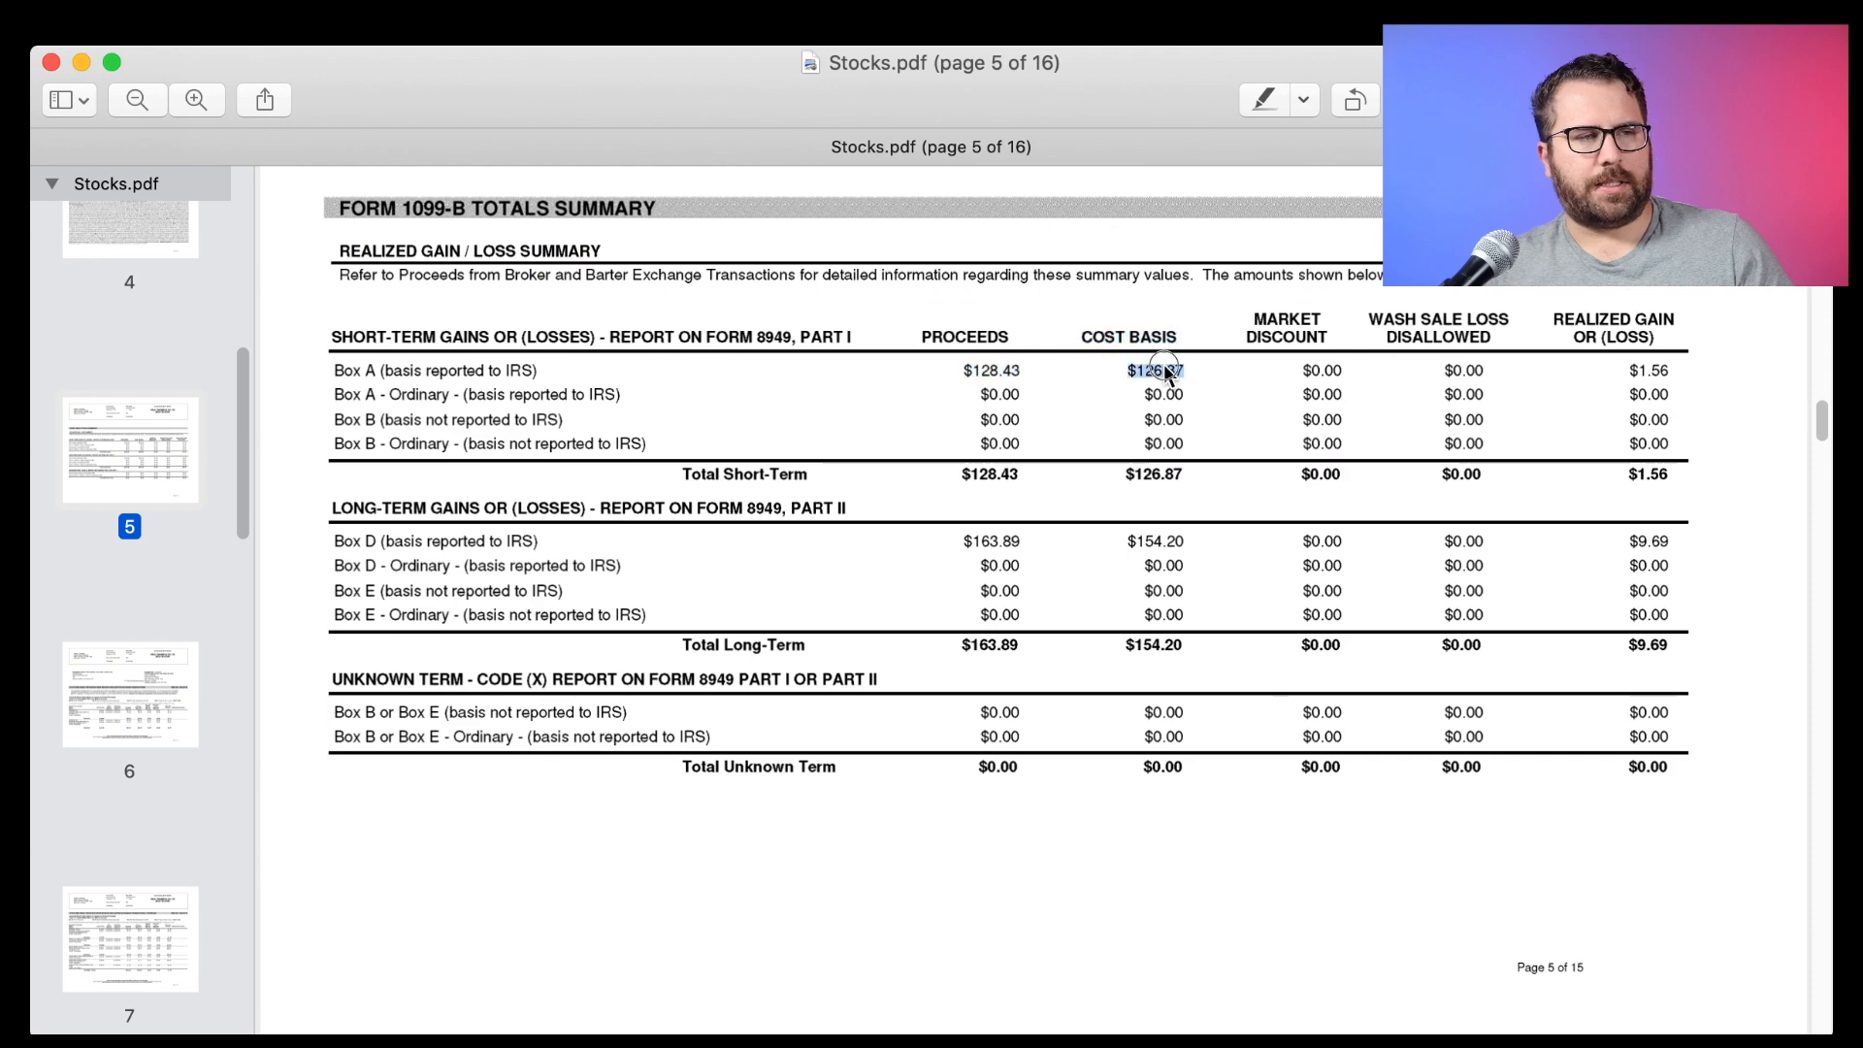
{"action": "key", "text": "super+Tab"}
{"action": "left_click", "coordinate": [954, 801]}
{"action": "type", "text": "126.87"}
{"action": "key", "text": "Tab"}
Answer that the basis was reported to the IRS, save the sale, and confirm no adjustments.
{"action": "left_click", "coordinate": [733, 577]}
{"action": "left_click", "coordinate": [616, 477]}
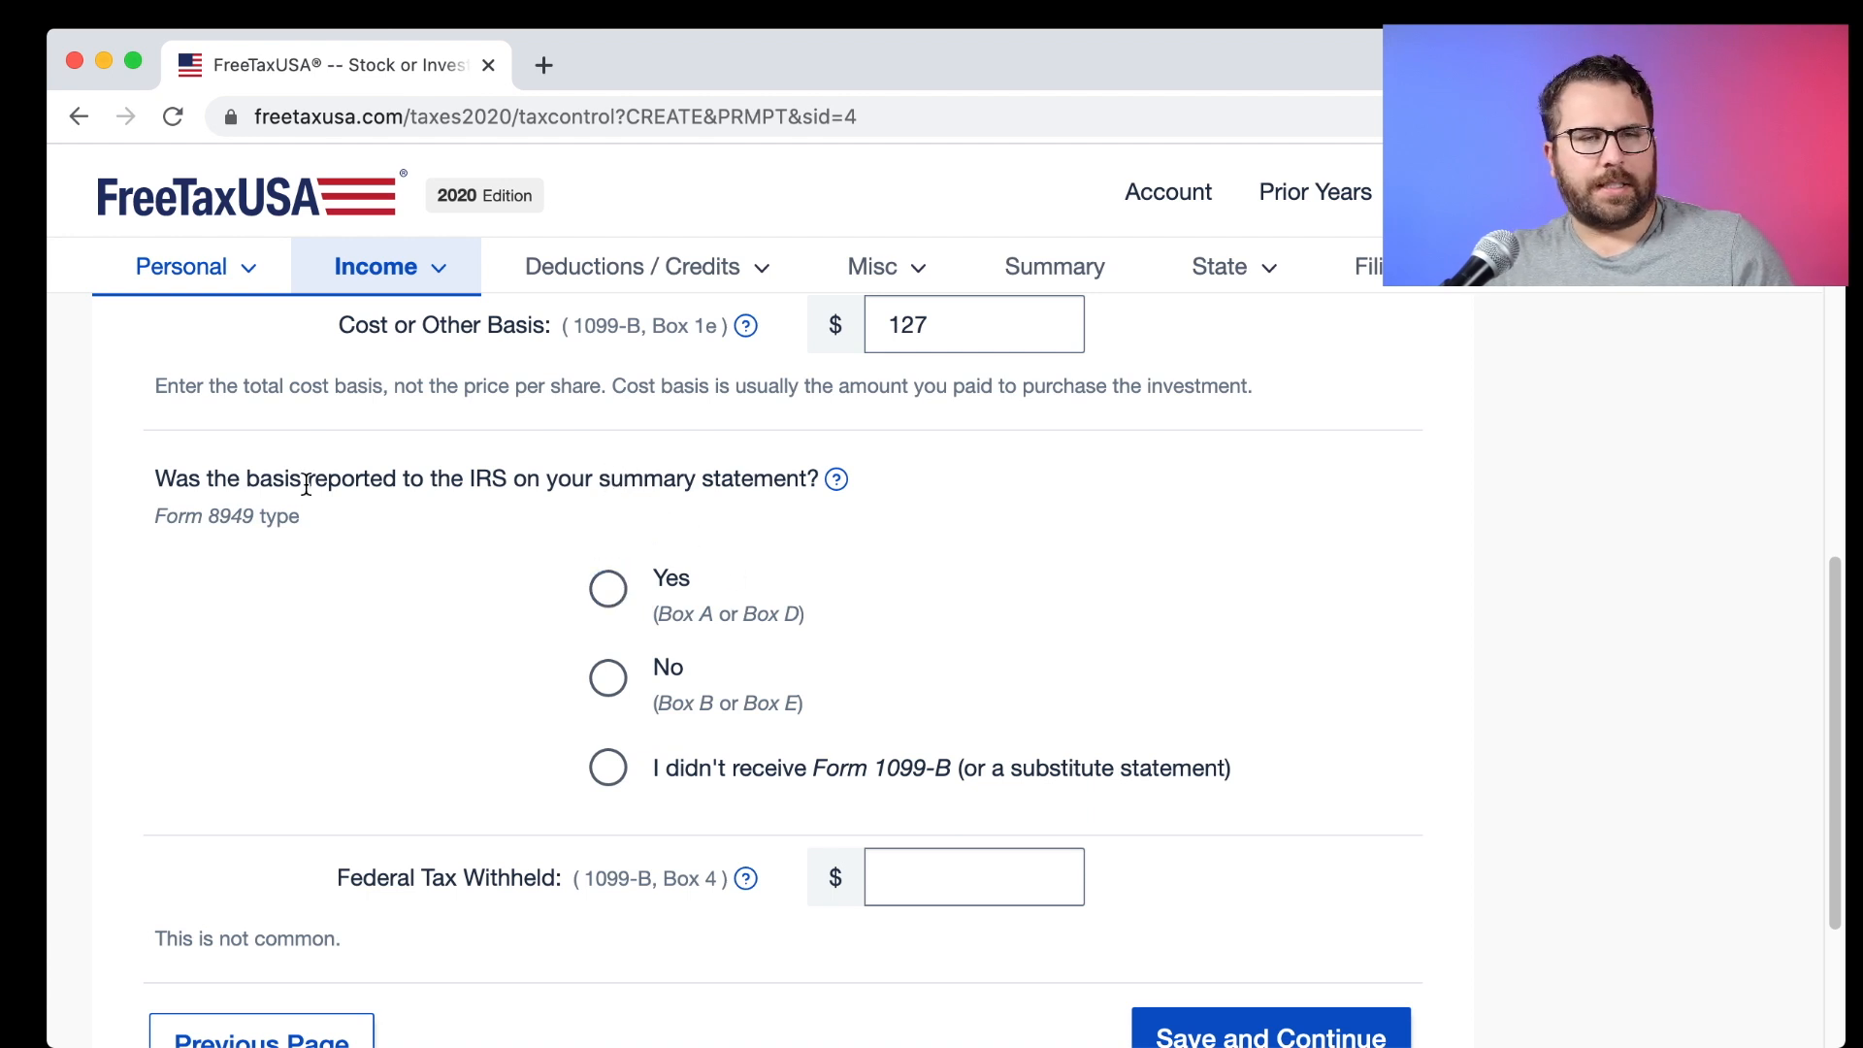
{"action": "left_click_drag", "start_coordinate": [177, 480], "coordinate": [825, 481]}
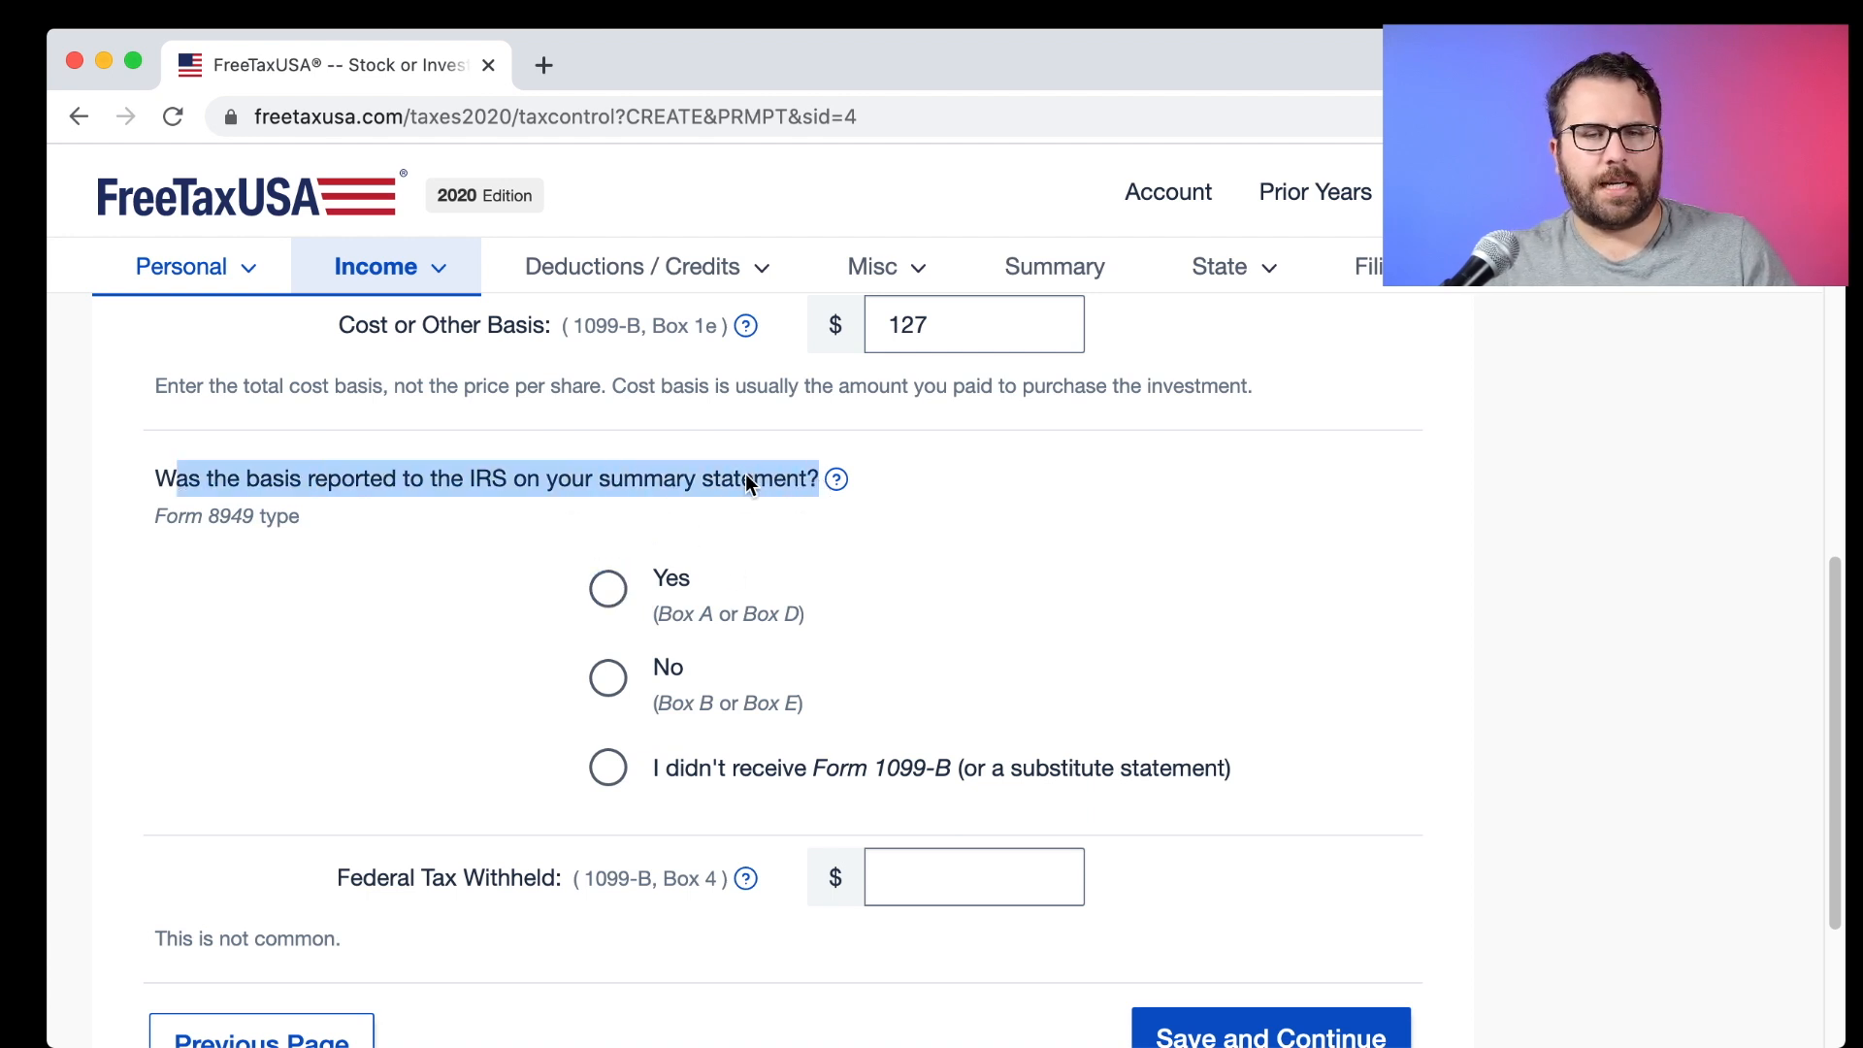
{"action": "key", "text": "super+Tab"}
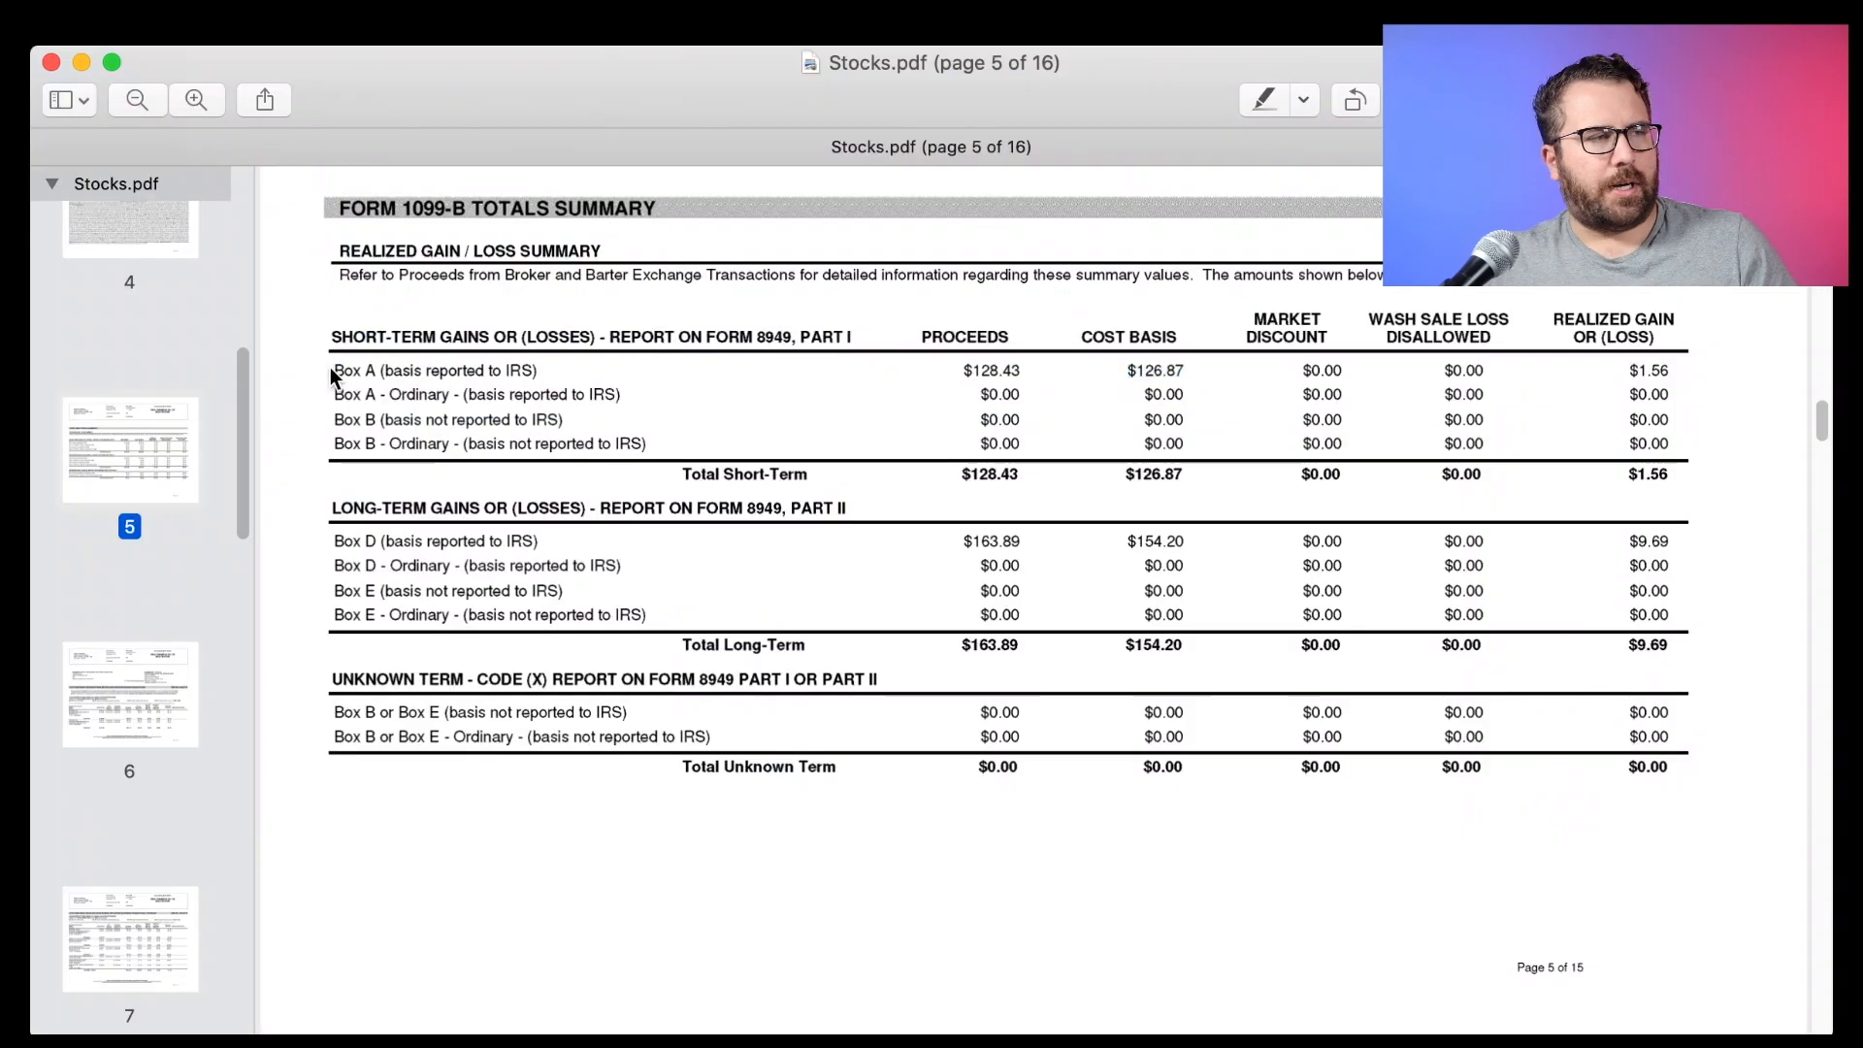
{"action": "triple_click", "coordinate": [345, 370]}
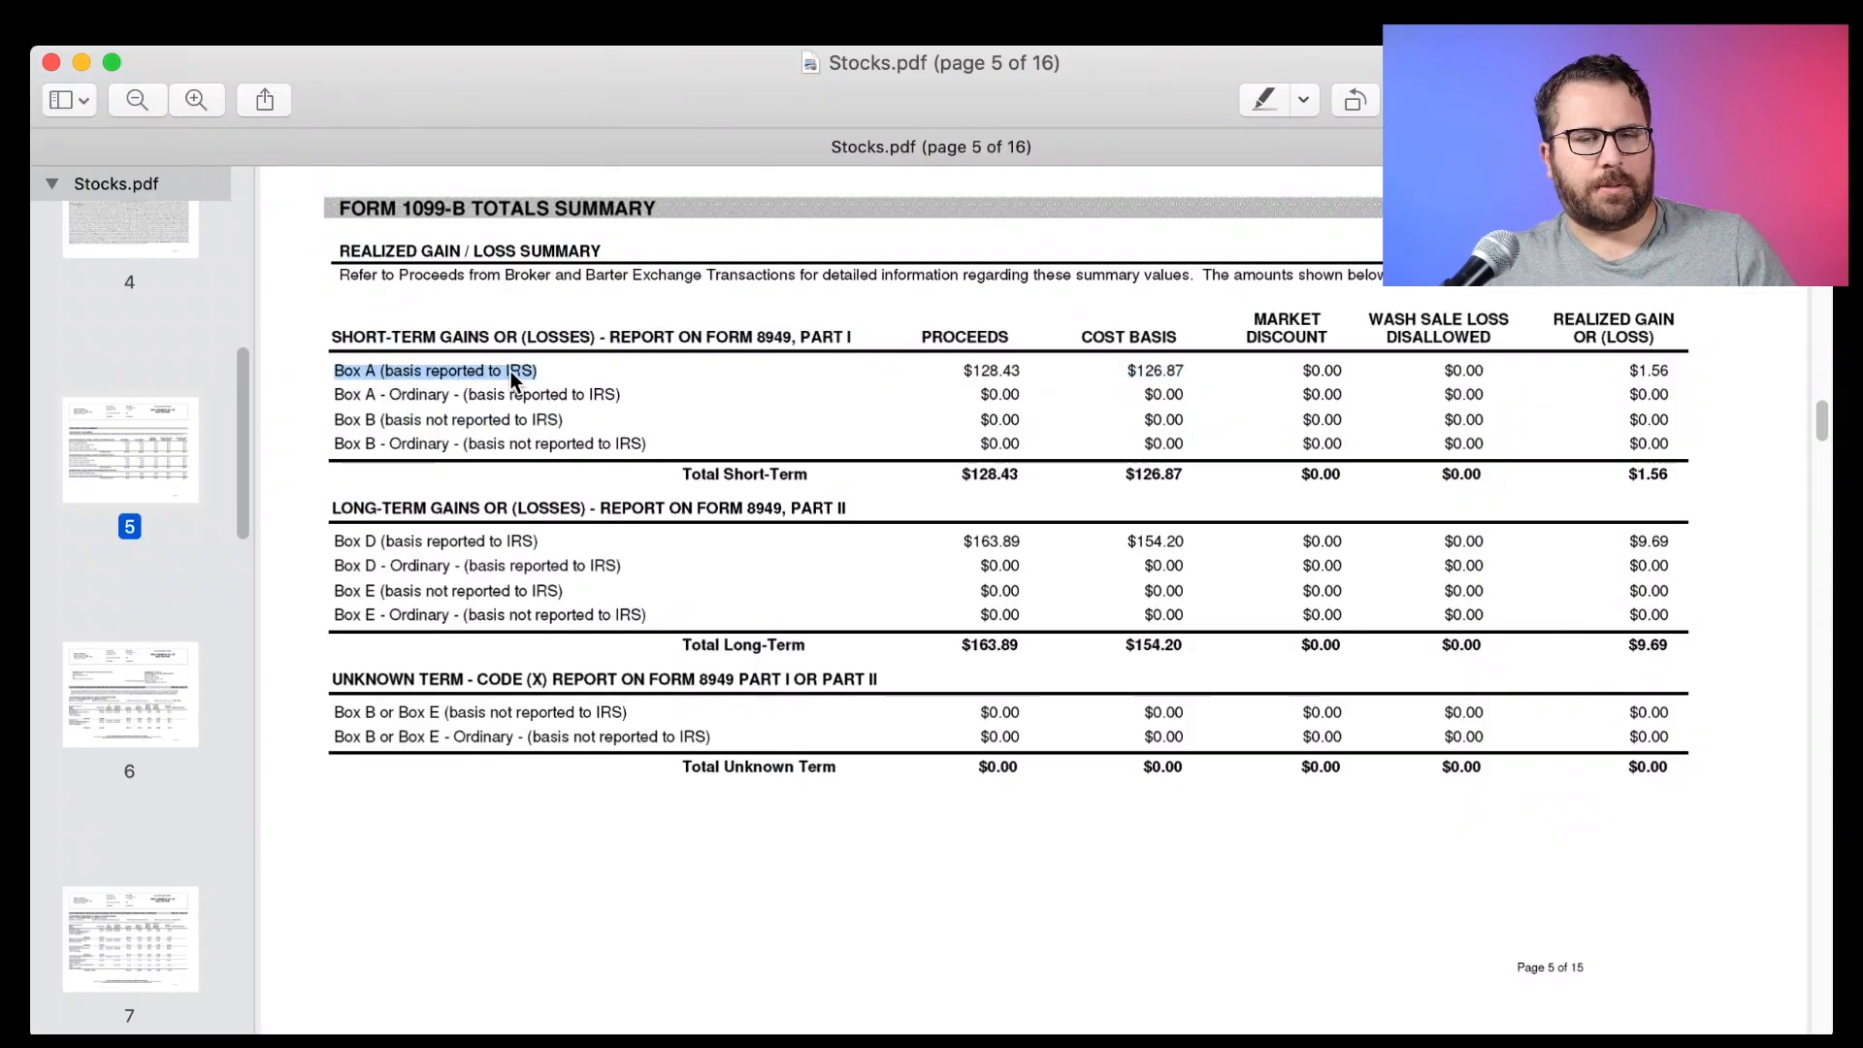
{"action": "key", "text": "super+Tab"}
{"action": "left_click", "coordinate": [608, 588]}
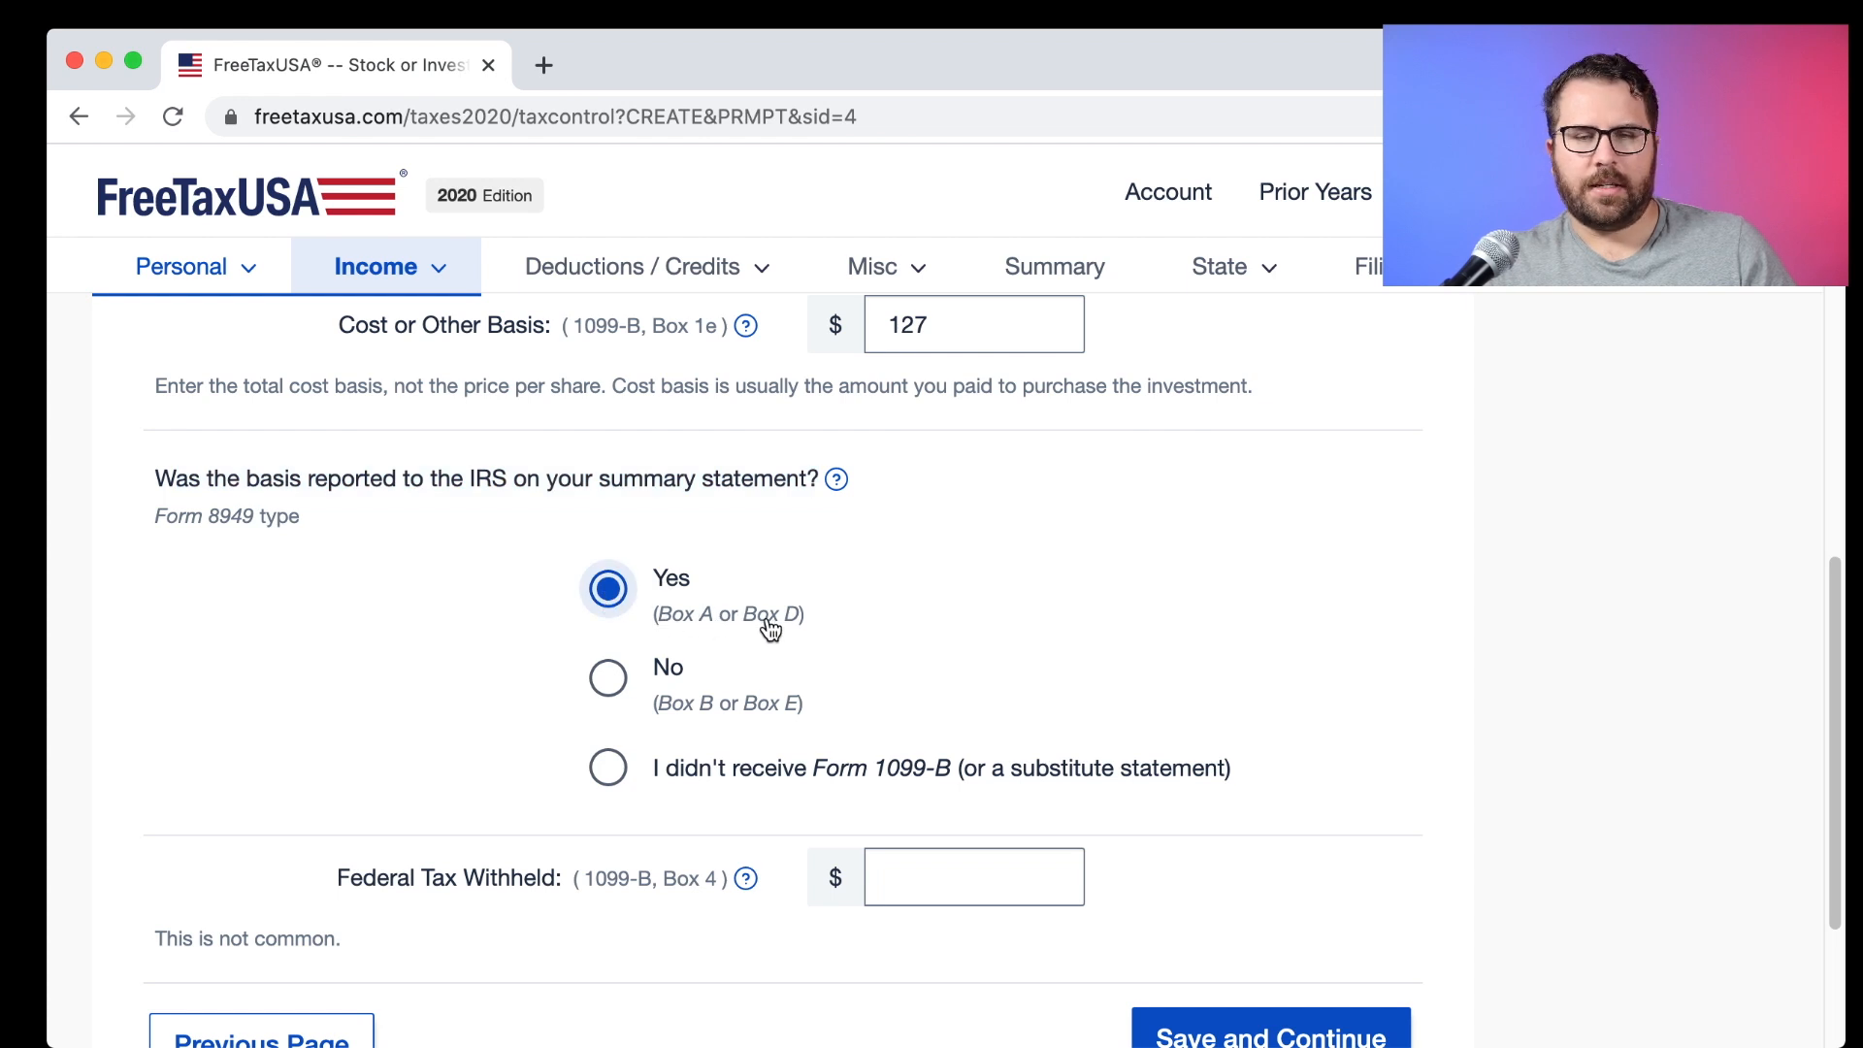
{"action": "scroll", "coordinate": [787, 631], "scroll_direction": "down", "scroll_amount": 1}
{"action": "scroll", "coordinate": [787, 631], "scroll_direction": "down", "scroll_amount": 2}
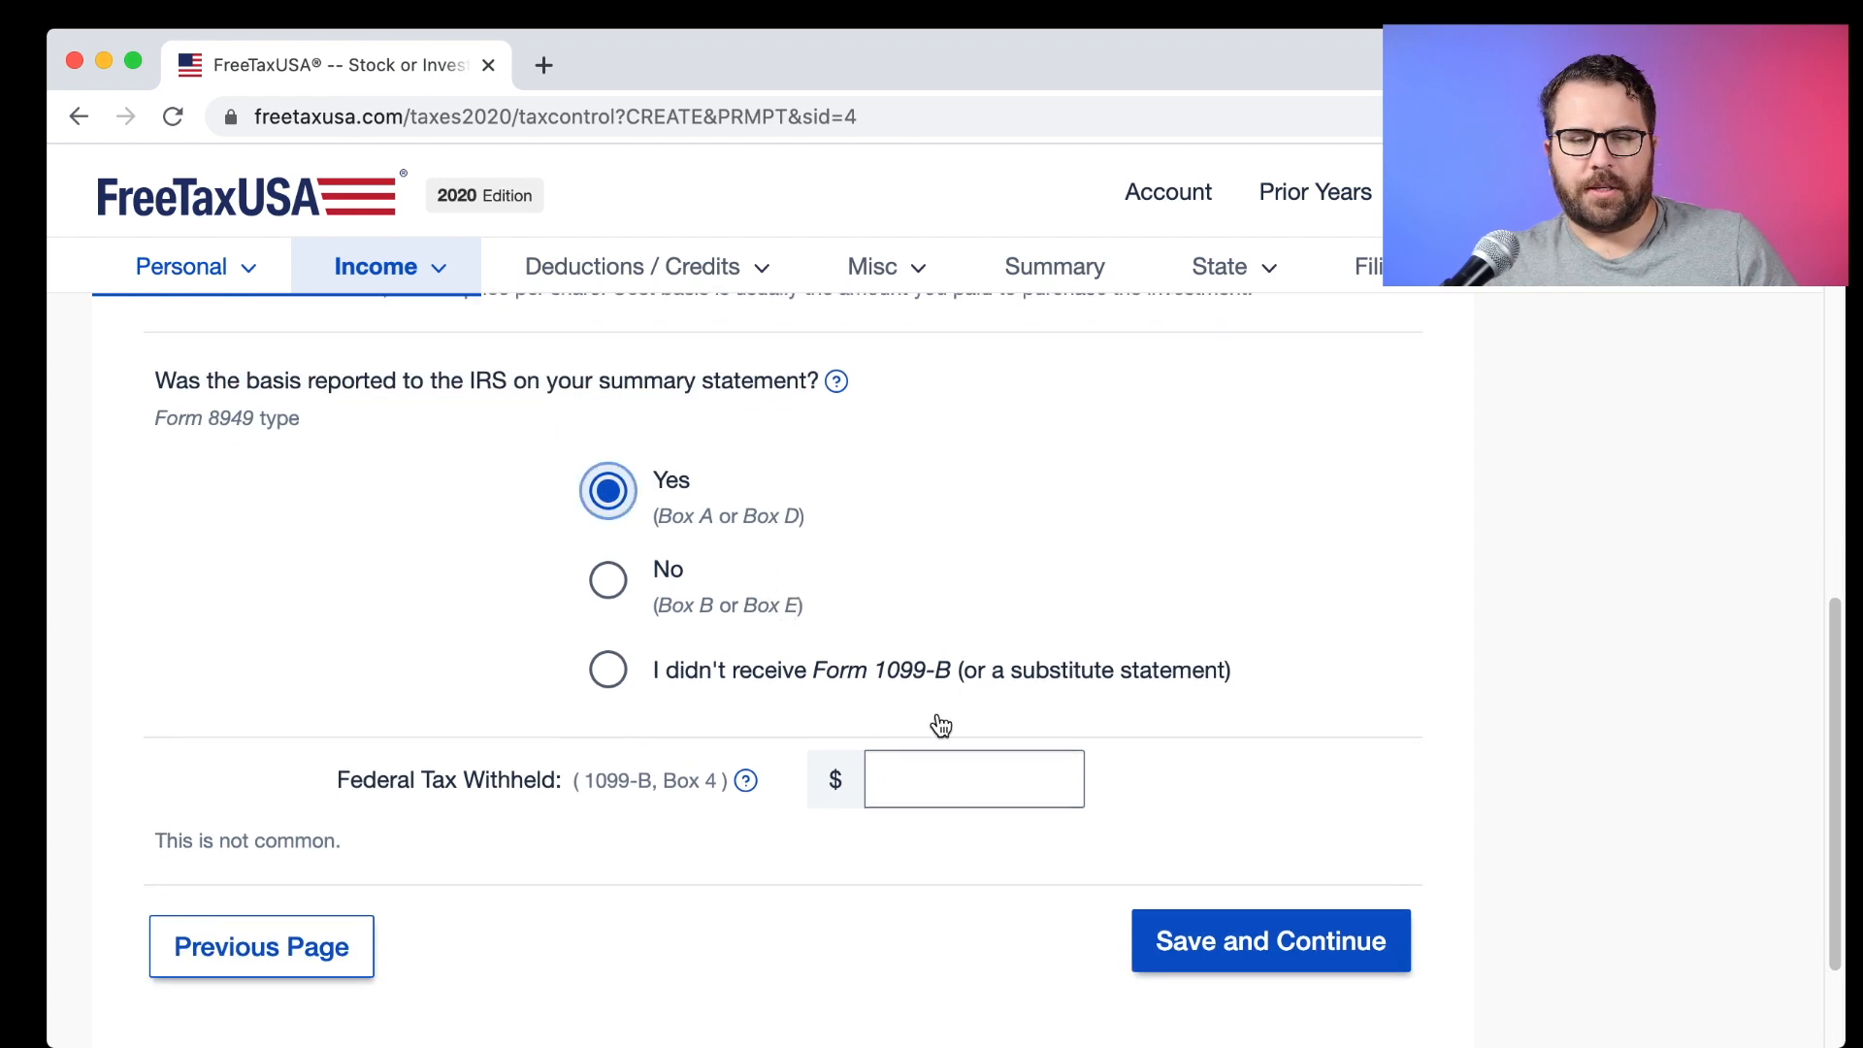
{"action": "left_click", "coordinate": [1165, 935]}
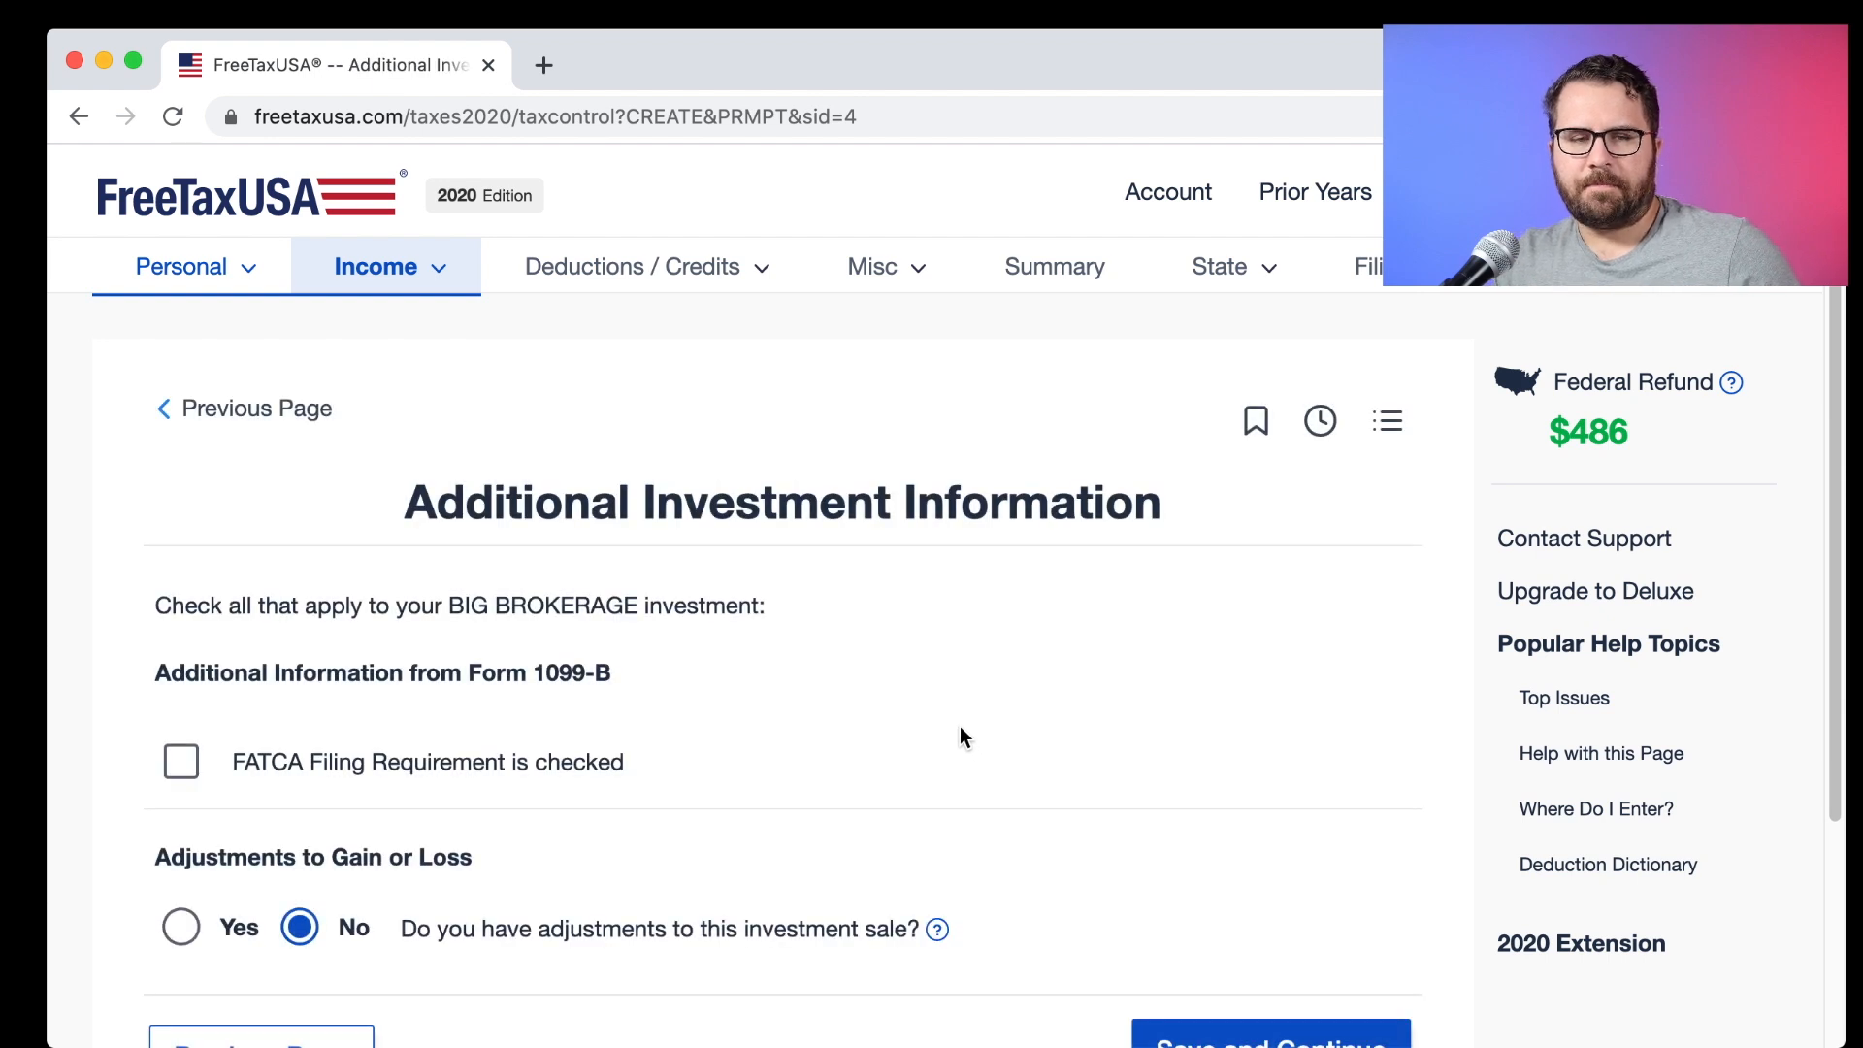
{"action": "scroll", "coordinate": [958, 726], "scroll_direction": "down", "scroll_amount": 1}
{"action": "scroll", "coordinate": [940, 723], "scroll_direction": "down", "scroll_amount": 4}
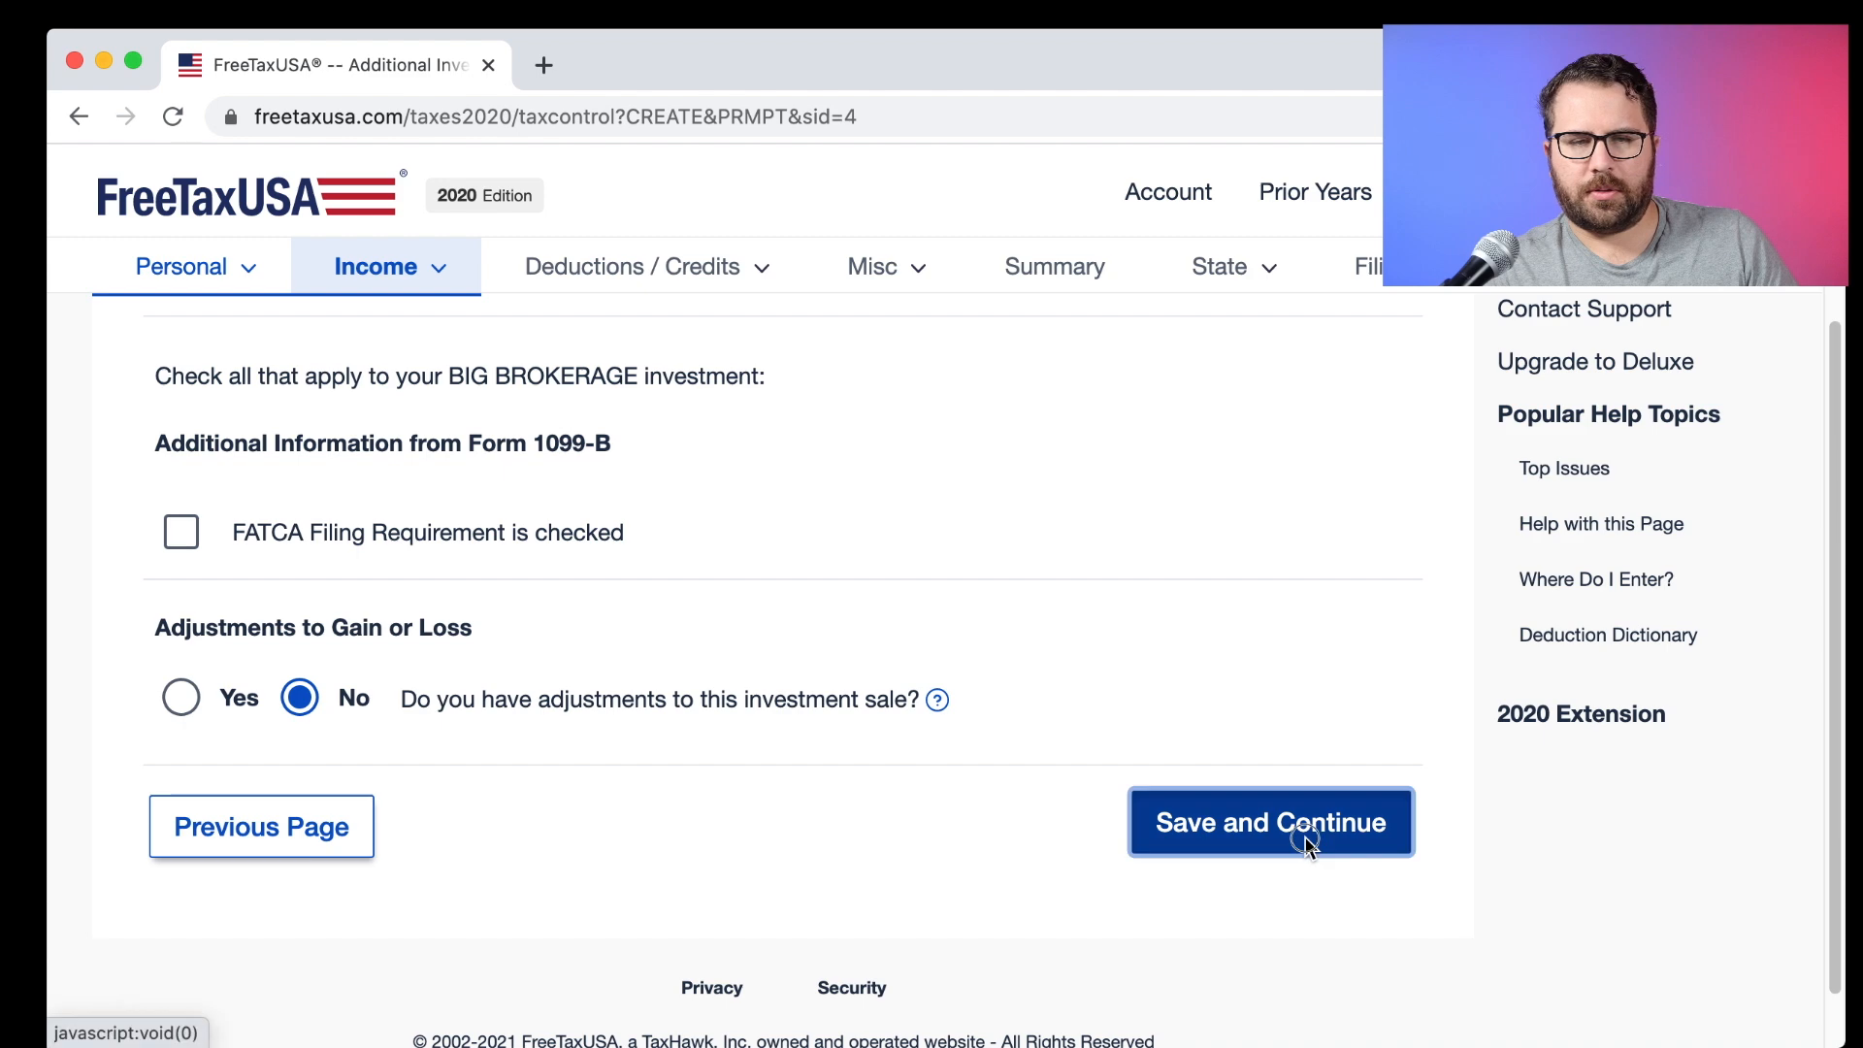
{"action": "left_click", "coordinate": [1354, 830]}
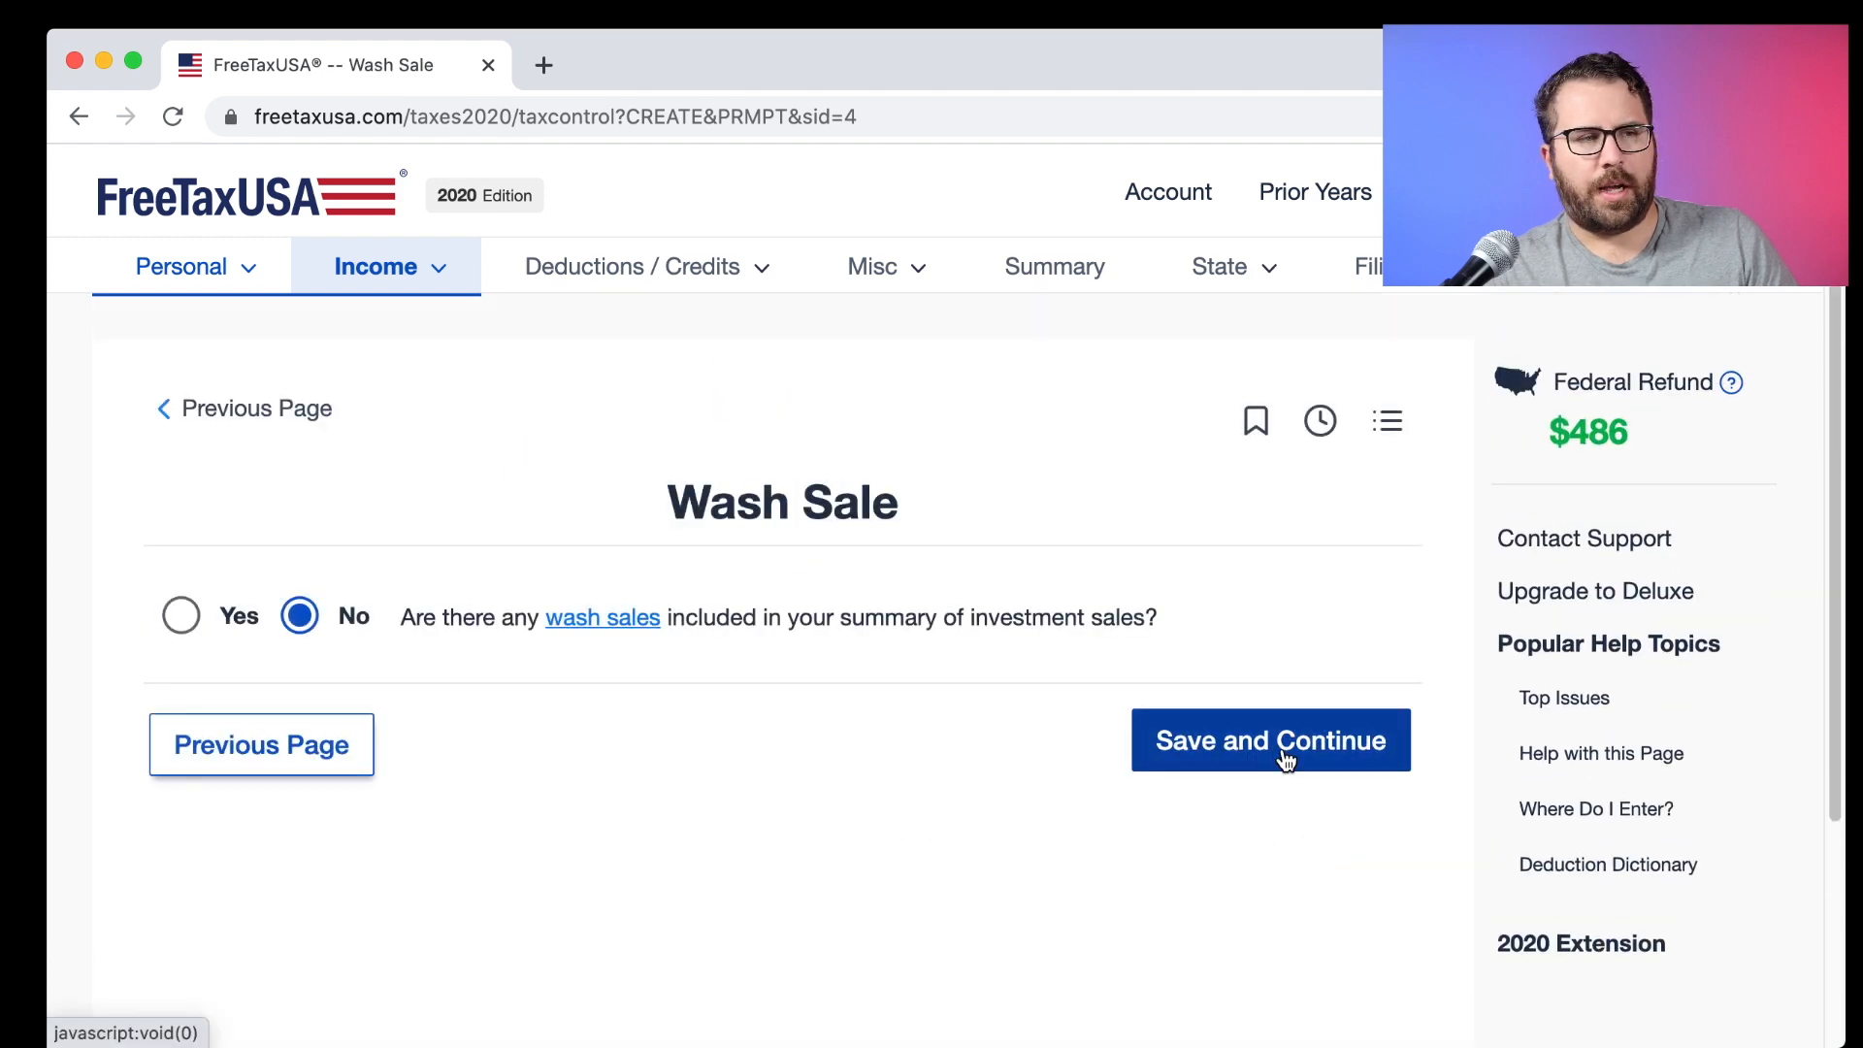
Check Stocks.pdf's Box A wash sale loss column, which shows $0.00.
{"action": "key", "text": "super+Tab"}
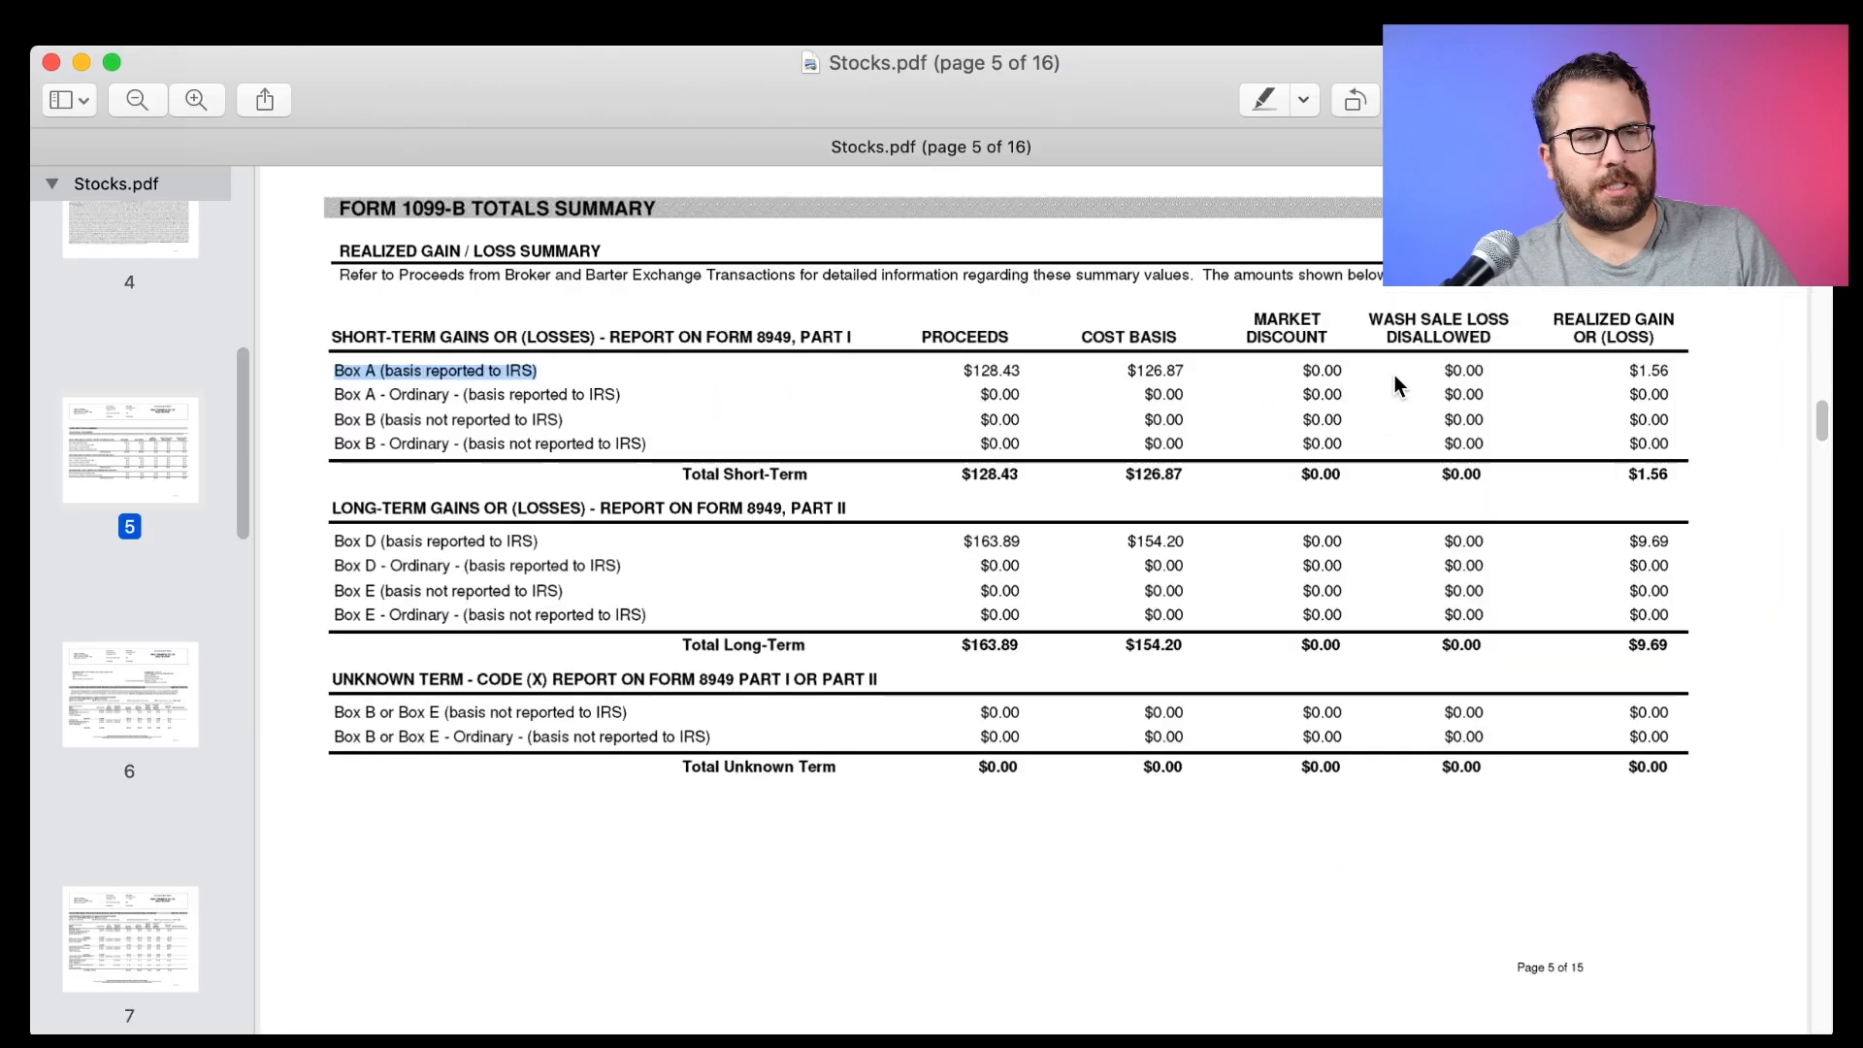
{"action": "left_click_drag", "start_coordinate": [1370, 314], "coordinate": [1439, 378]}
{"action": "left_click", "coordinate": [1437, 316]}
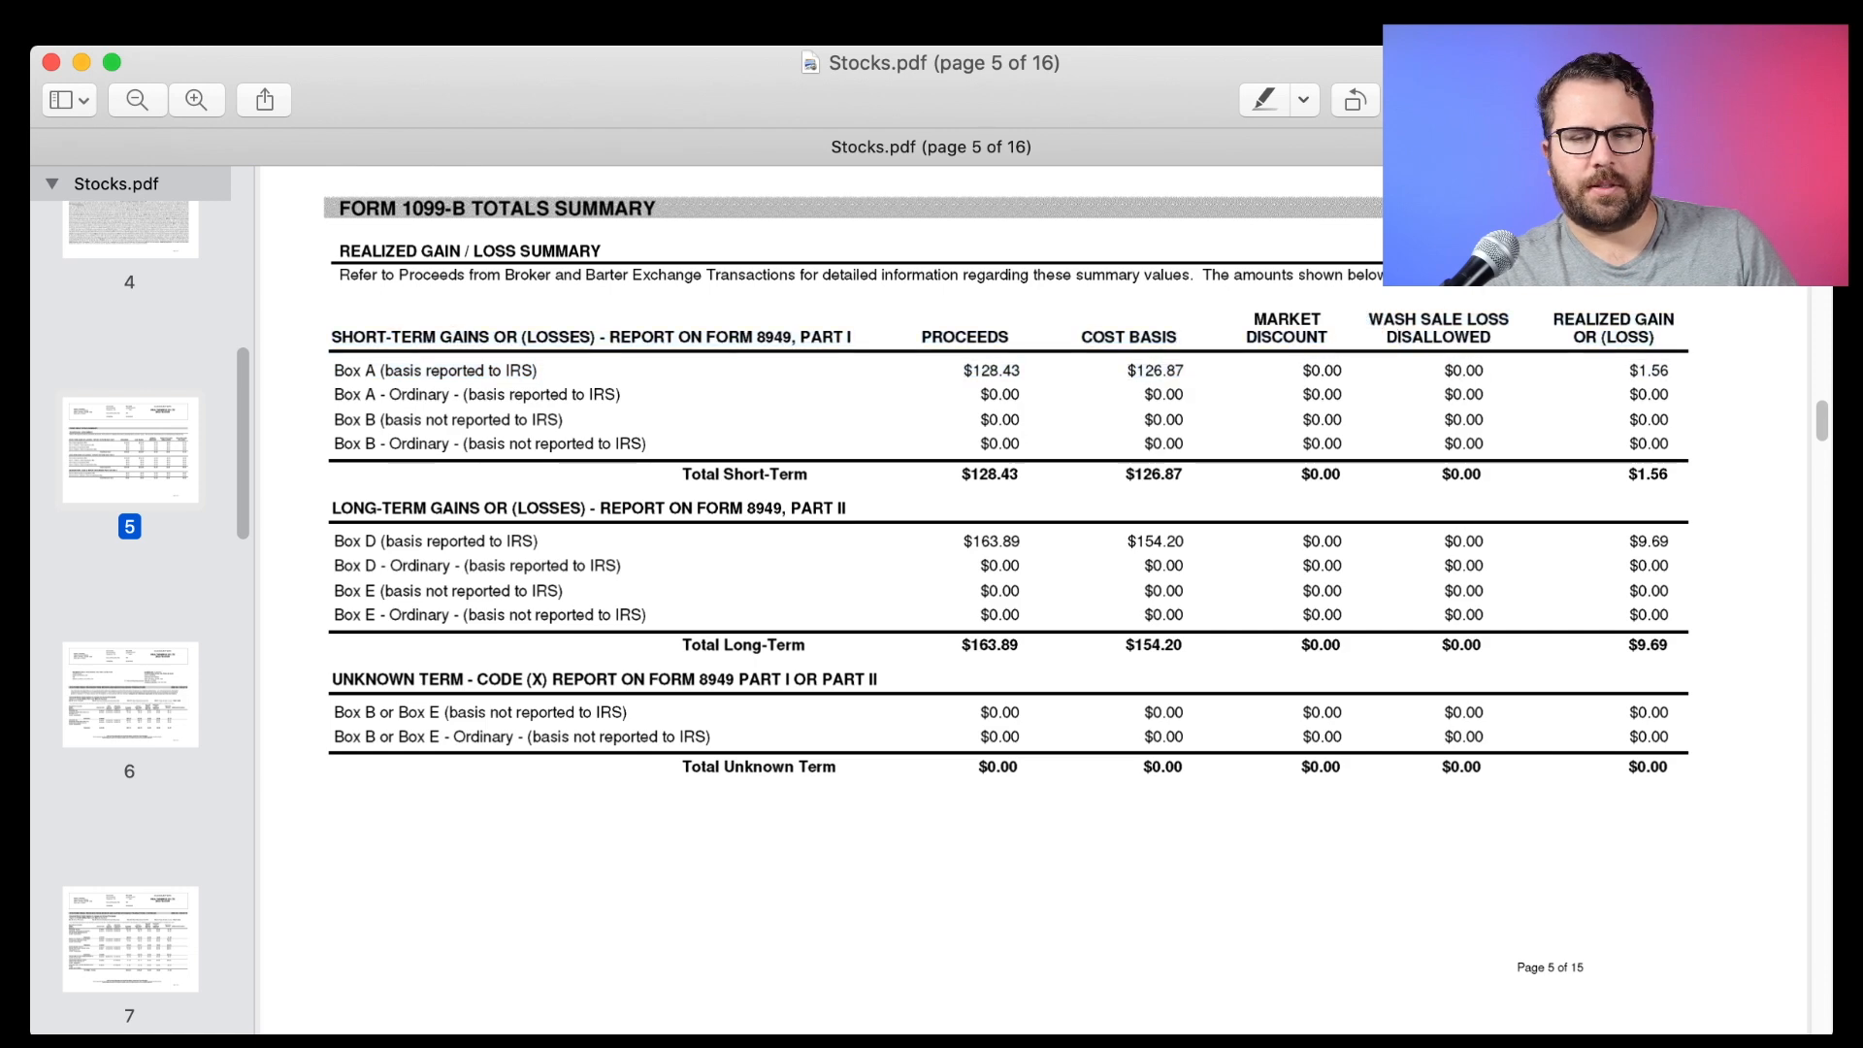
{"action": "key", "text": "super+Tab"}
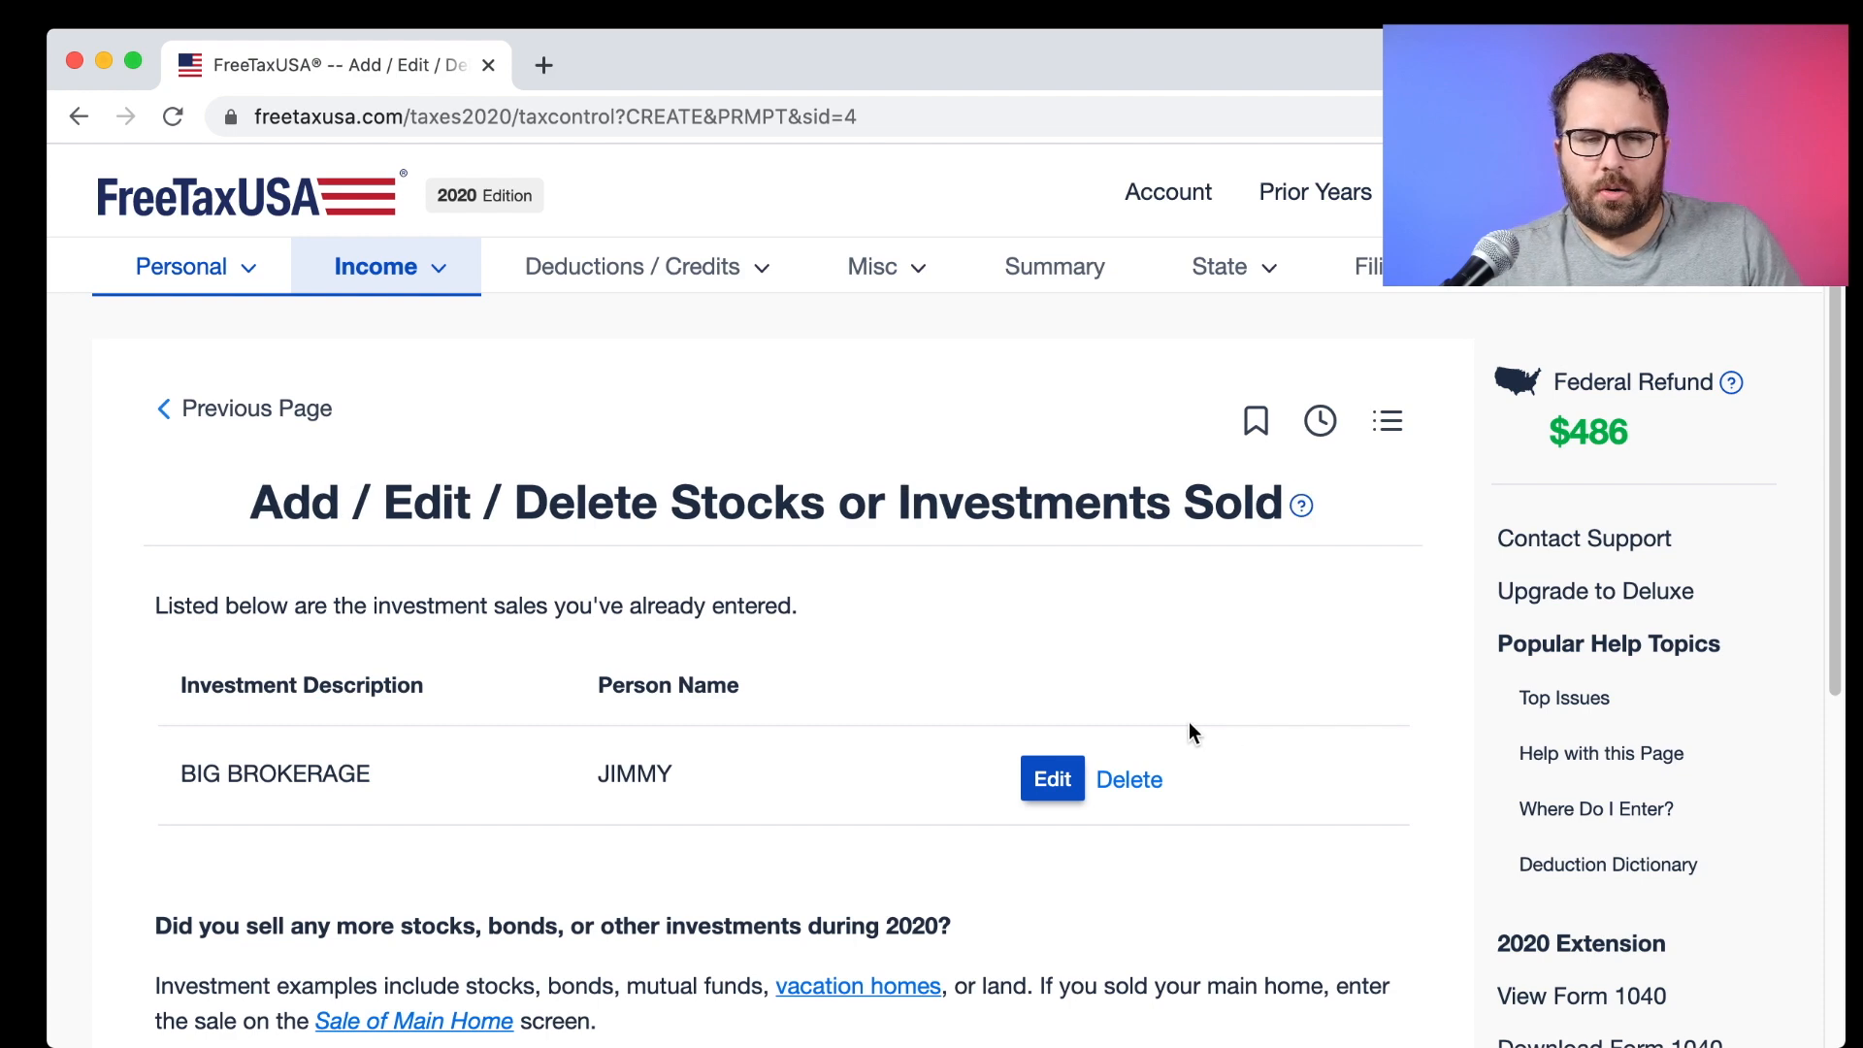
Add another investment sale and locate the long-term Box D totals in Stocks.pdf.
{"action": "scroll", "coordinate": [1189, 724], "scroll_direction": "down", "scroll_amount": 2}
{"action": "scroll", "coordinate": [1192, 733], "scroll_direction": "down", "scroll_amount": 1}
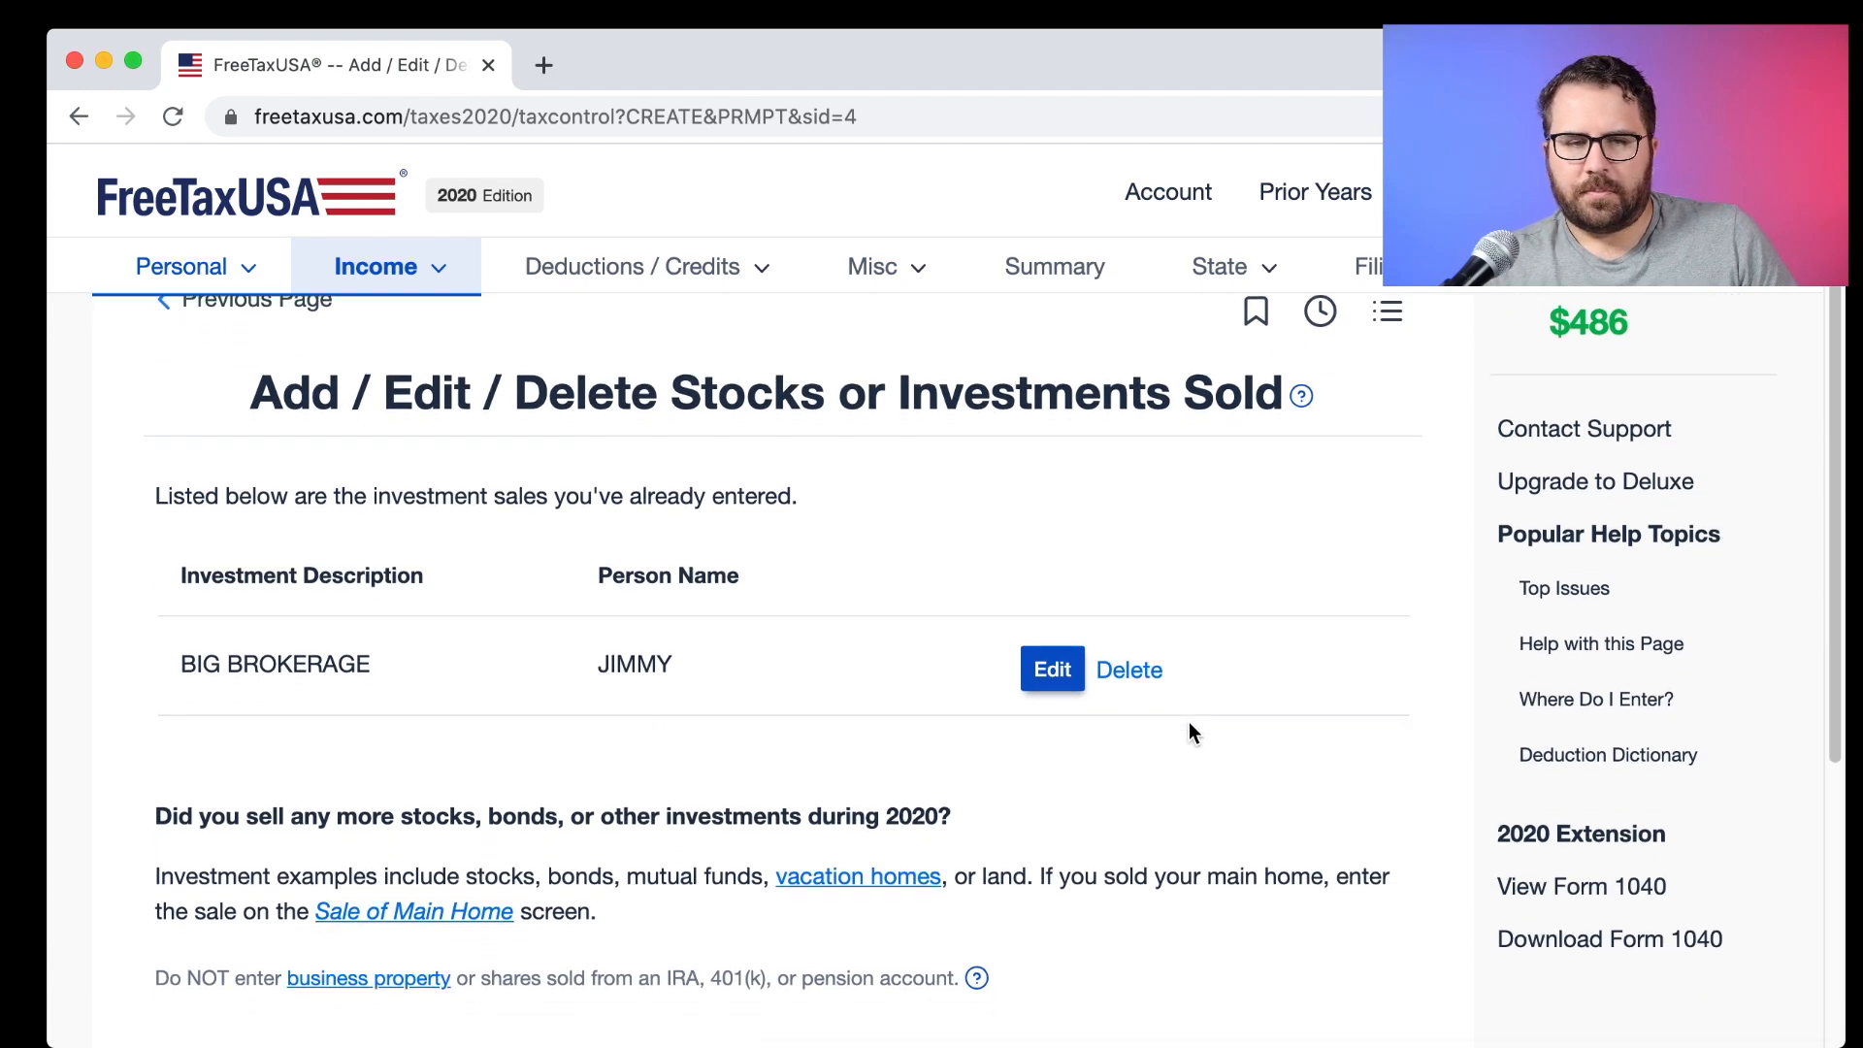
{"action": "scroll", "coordinate": [1189, 722], "scroll_direction": "down", "scroll_amount": 2}
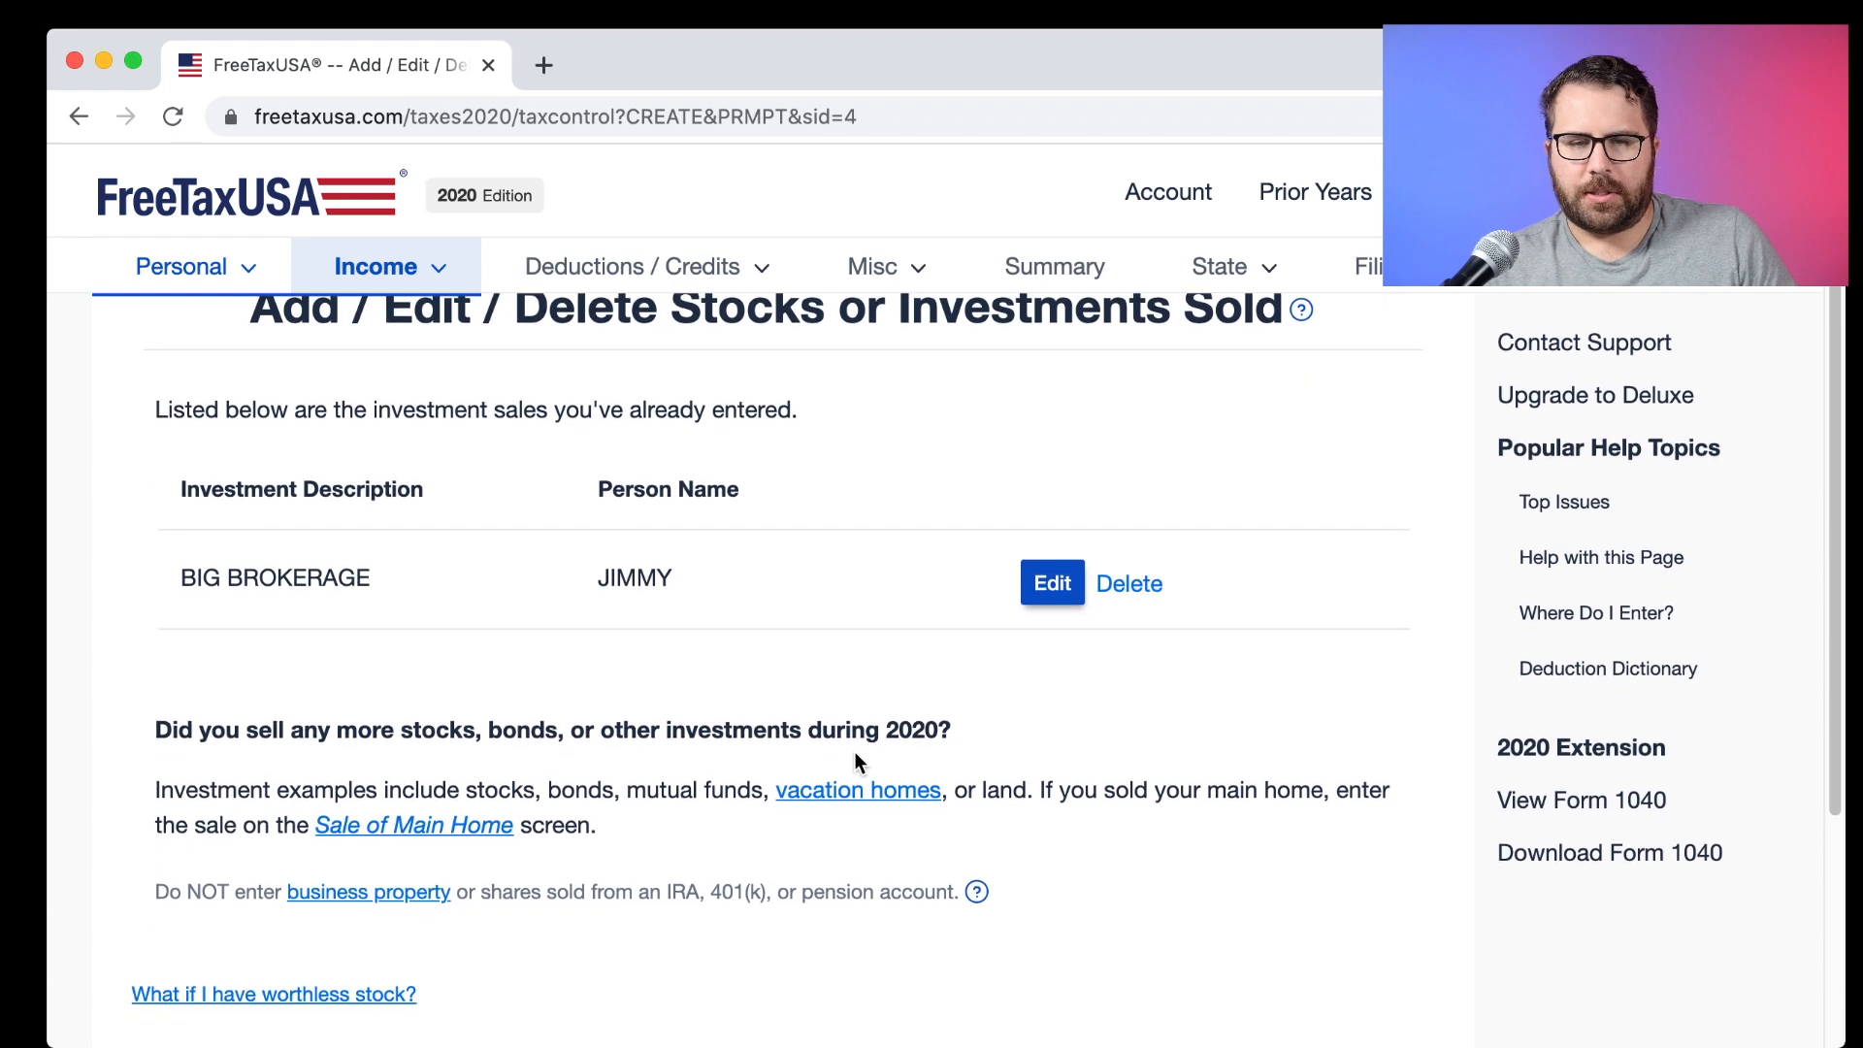
{"action": "left_click_drag", "start_coordinate": [594, 730], "coordinate": [768, 735]}
{"action": "scroll", "coordinate": [766, 736], "scroll_direction": "down", "scroll_amount": 5}
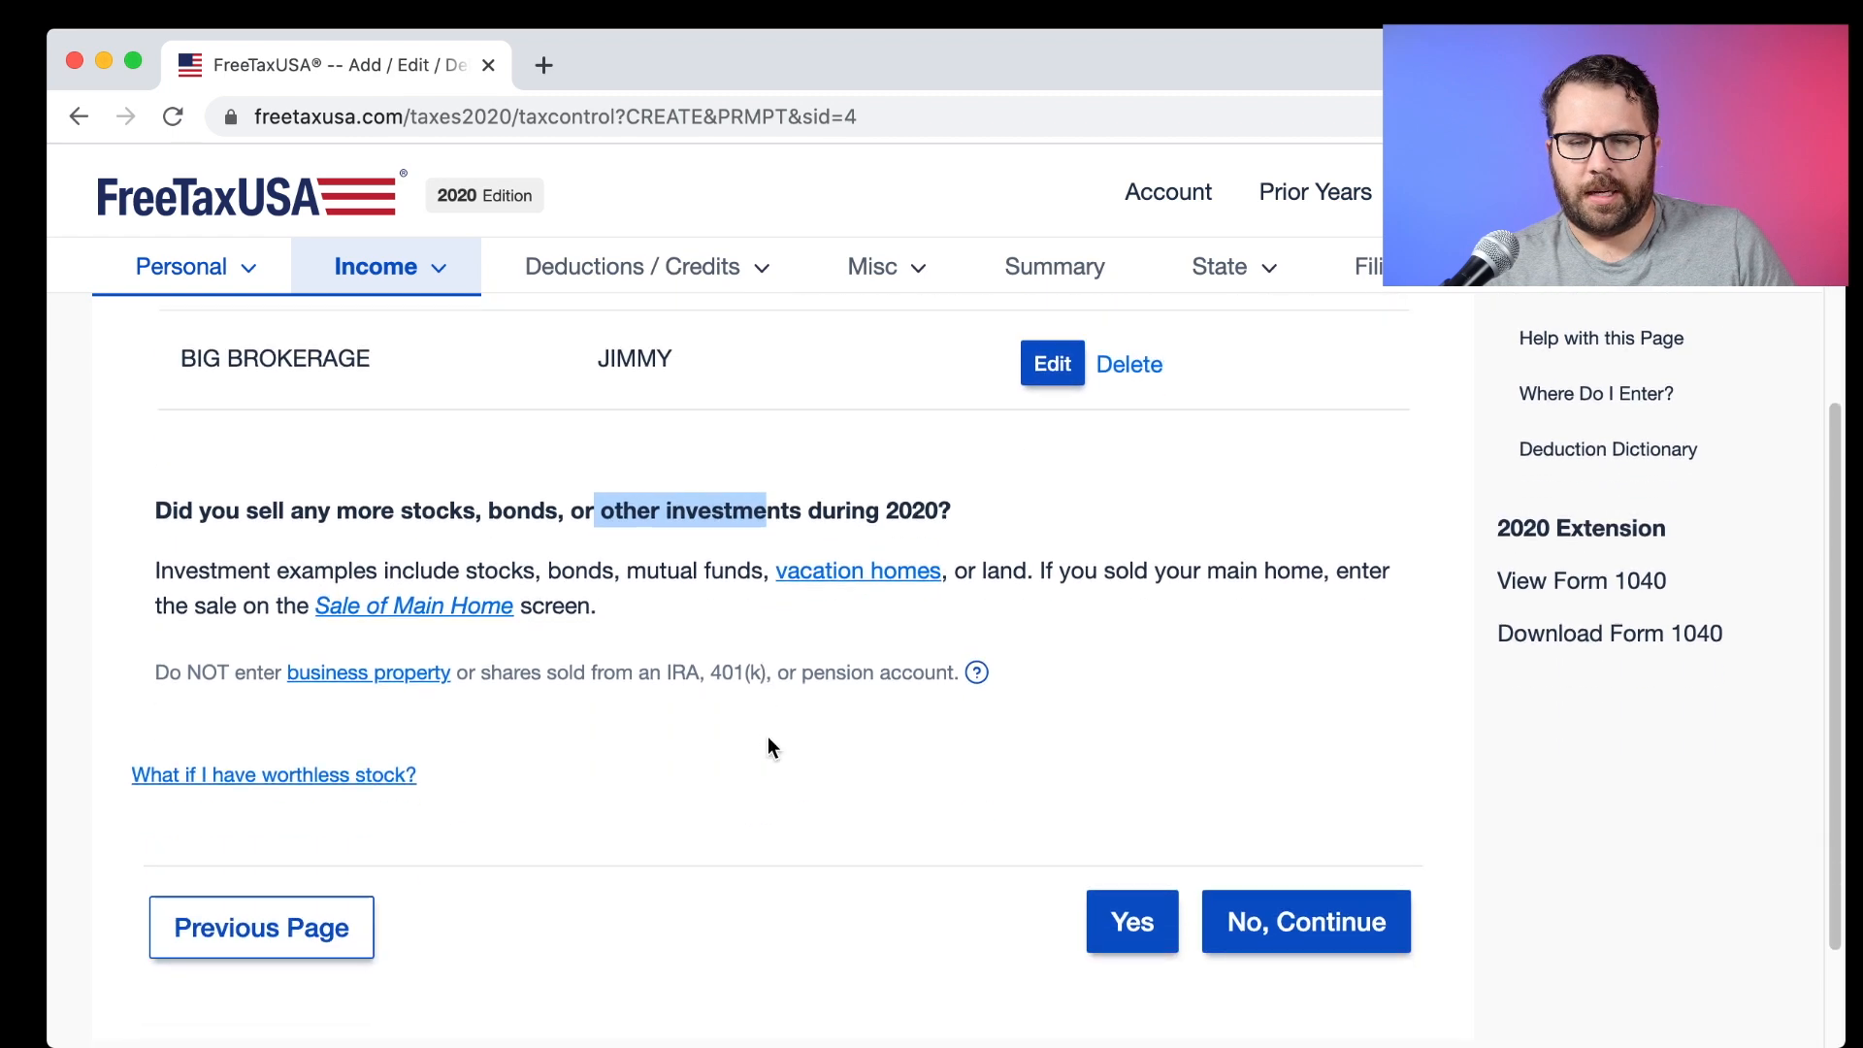
{"action": "left_click", "coordinate": [1114, 920]}
{"action": "key", "text": "super+Tab"}
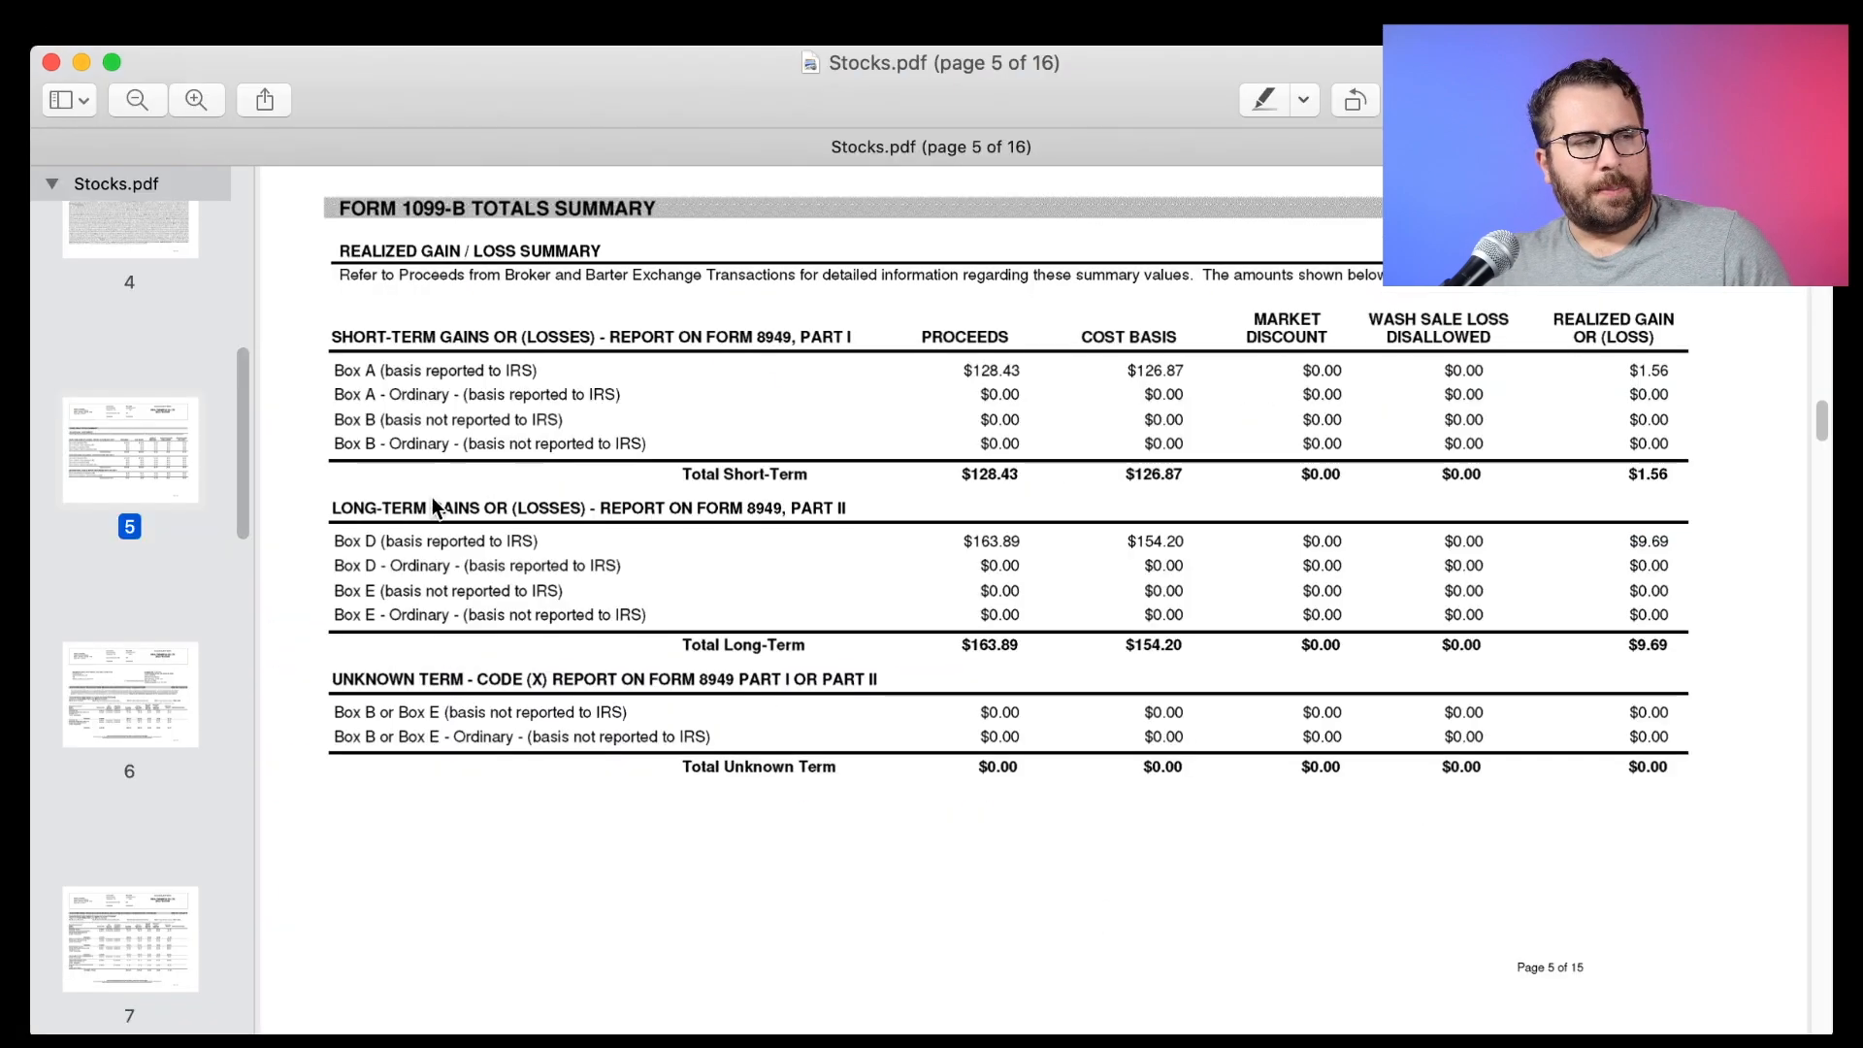
{"action": "left_click_drag", "start_coordinate": [332, 509], "coordinate": [848, 514]}
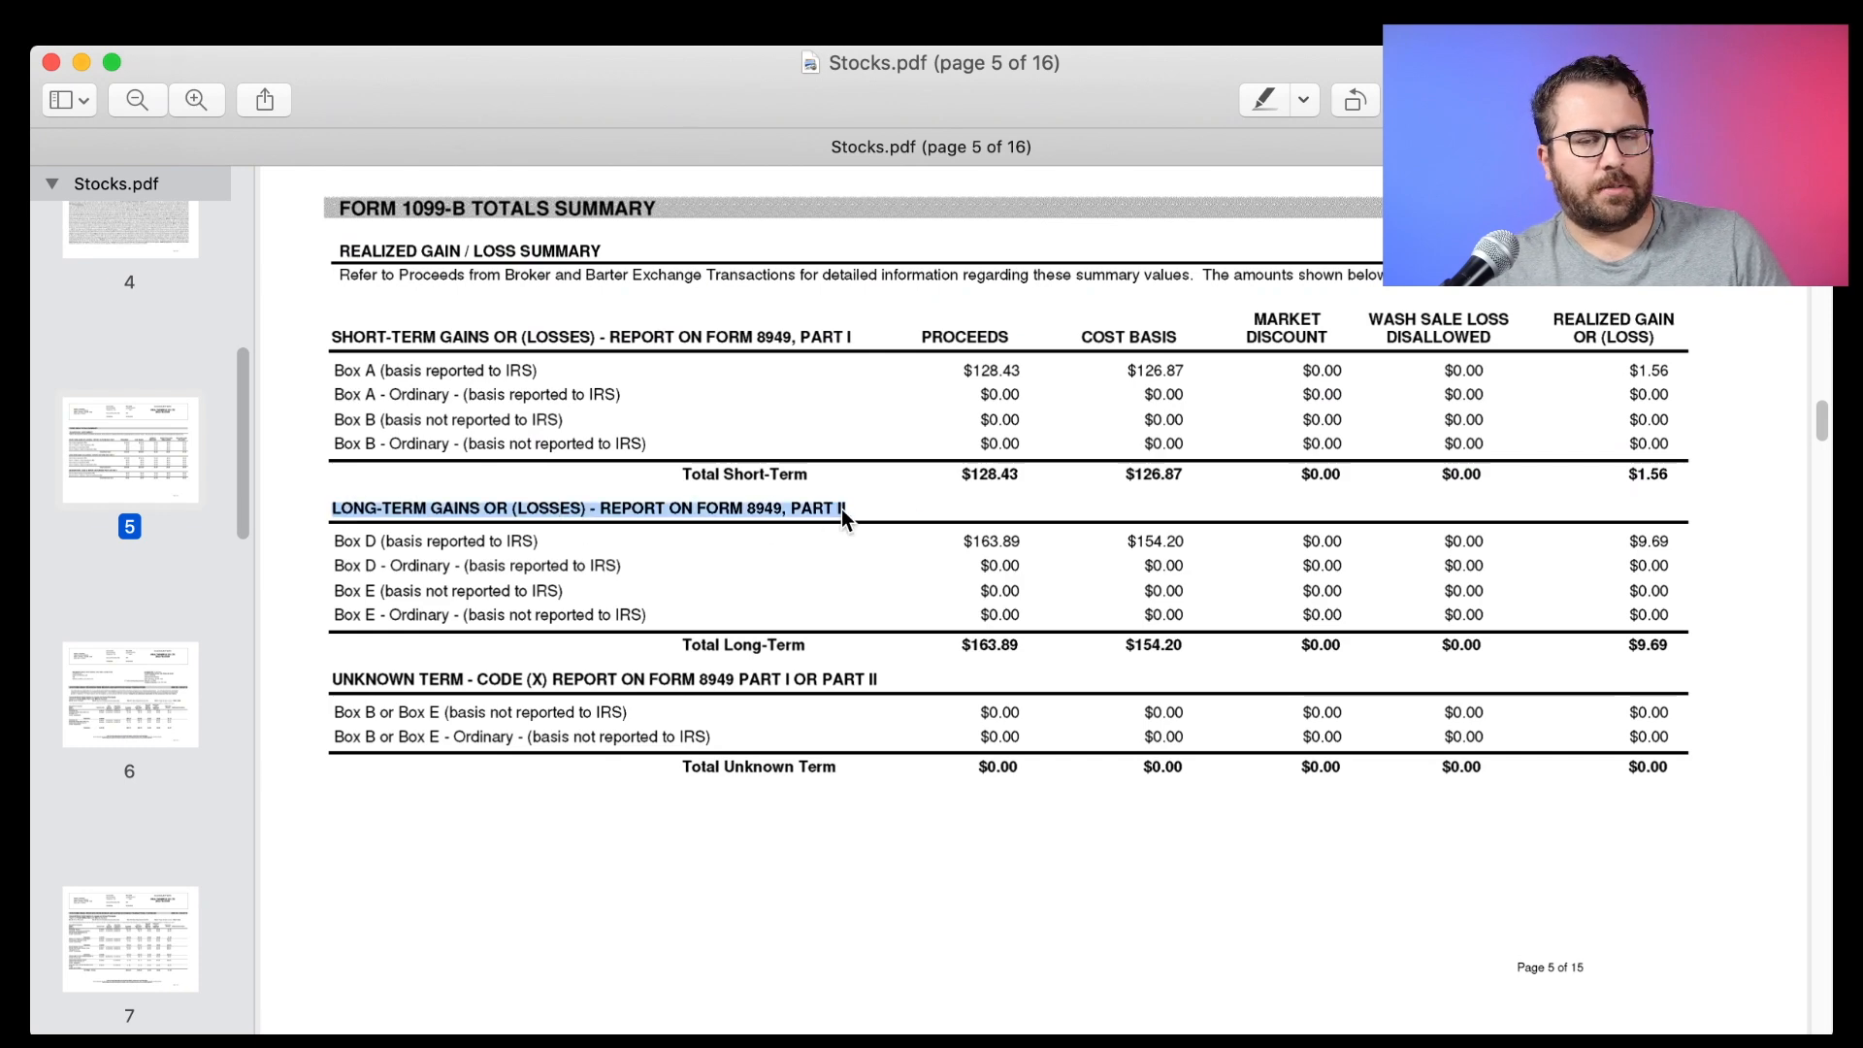
{"action": "key", "text": "super+Tab"}
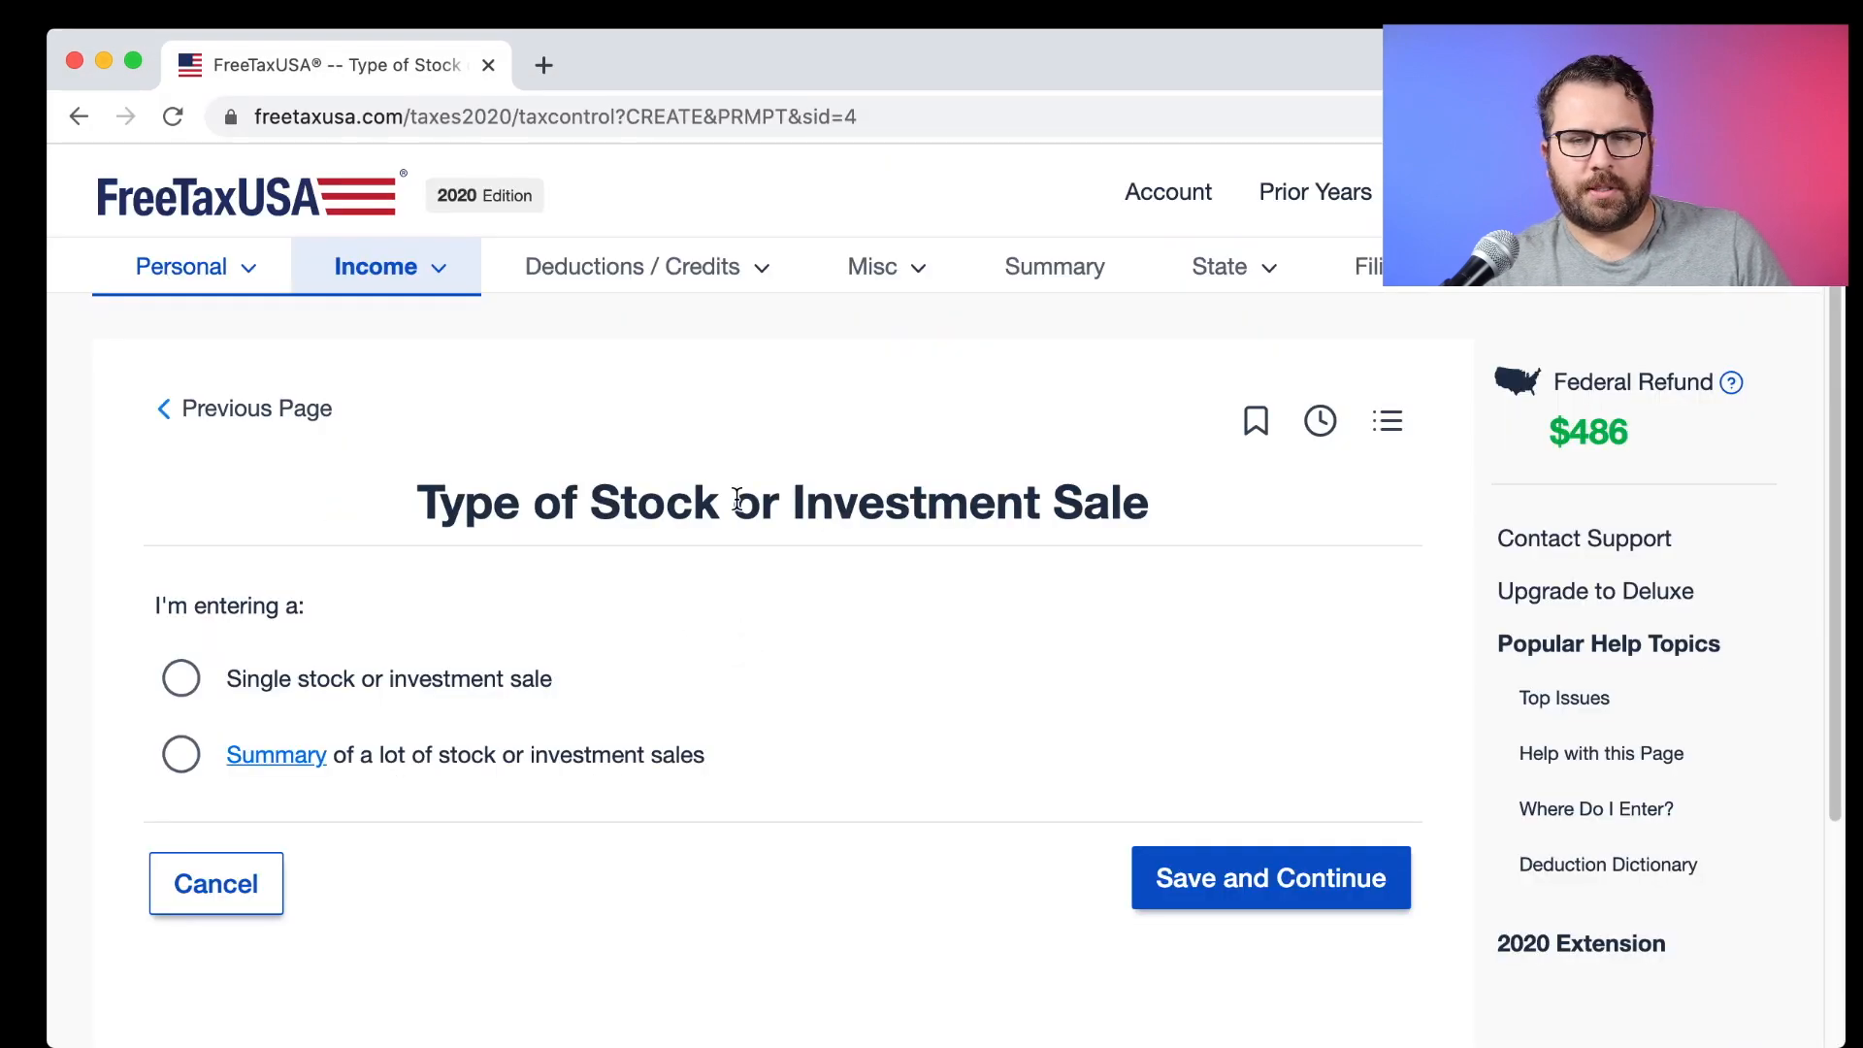
Choose a summary of many sales from Big Brokerage, marked as a long-term stock sale.
{"action": "left_click", "coordinate": [179, 754]}
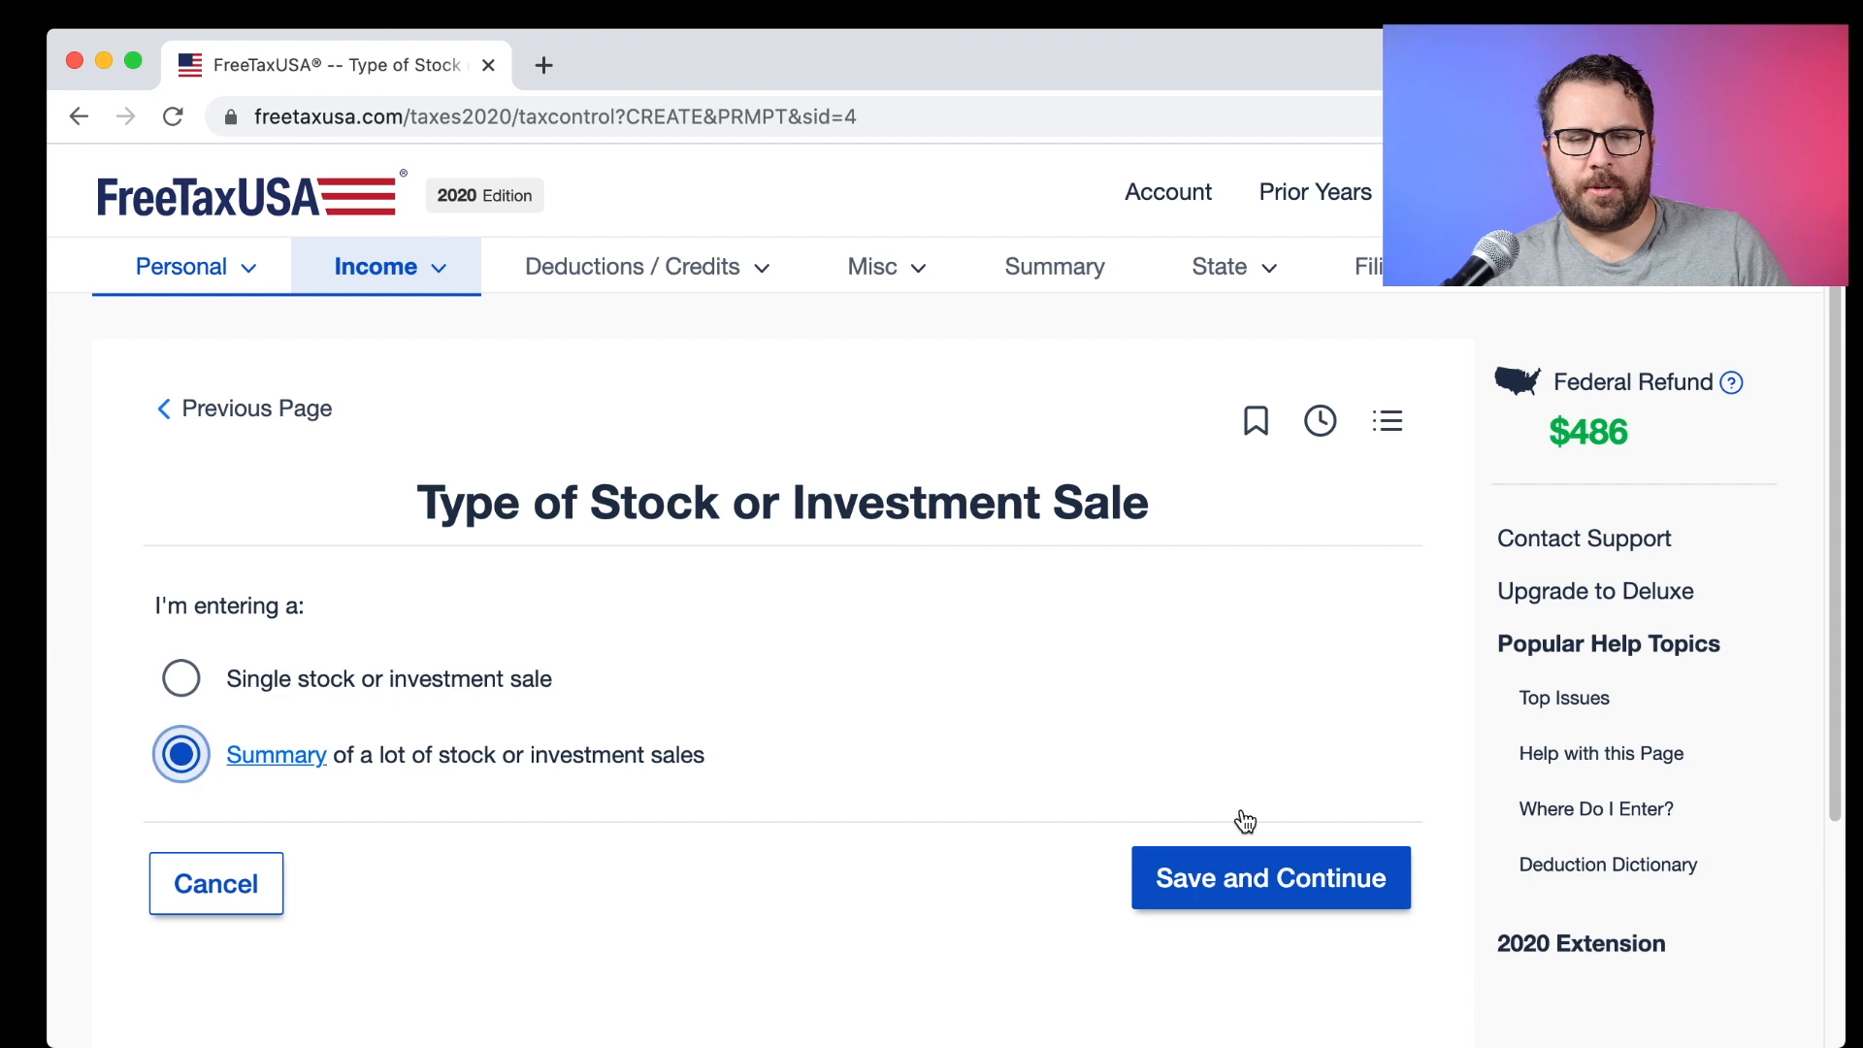
{"action": "left_click", "coordinate": [1308, 869]}
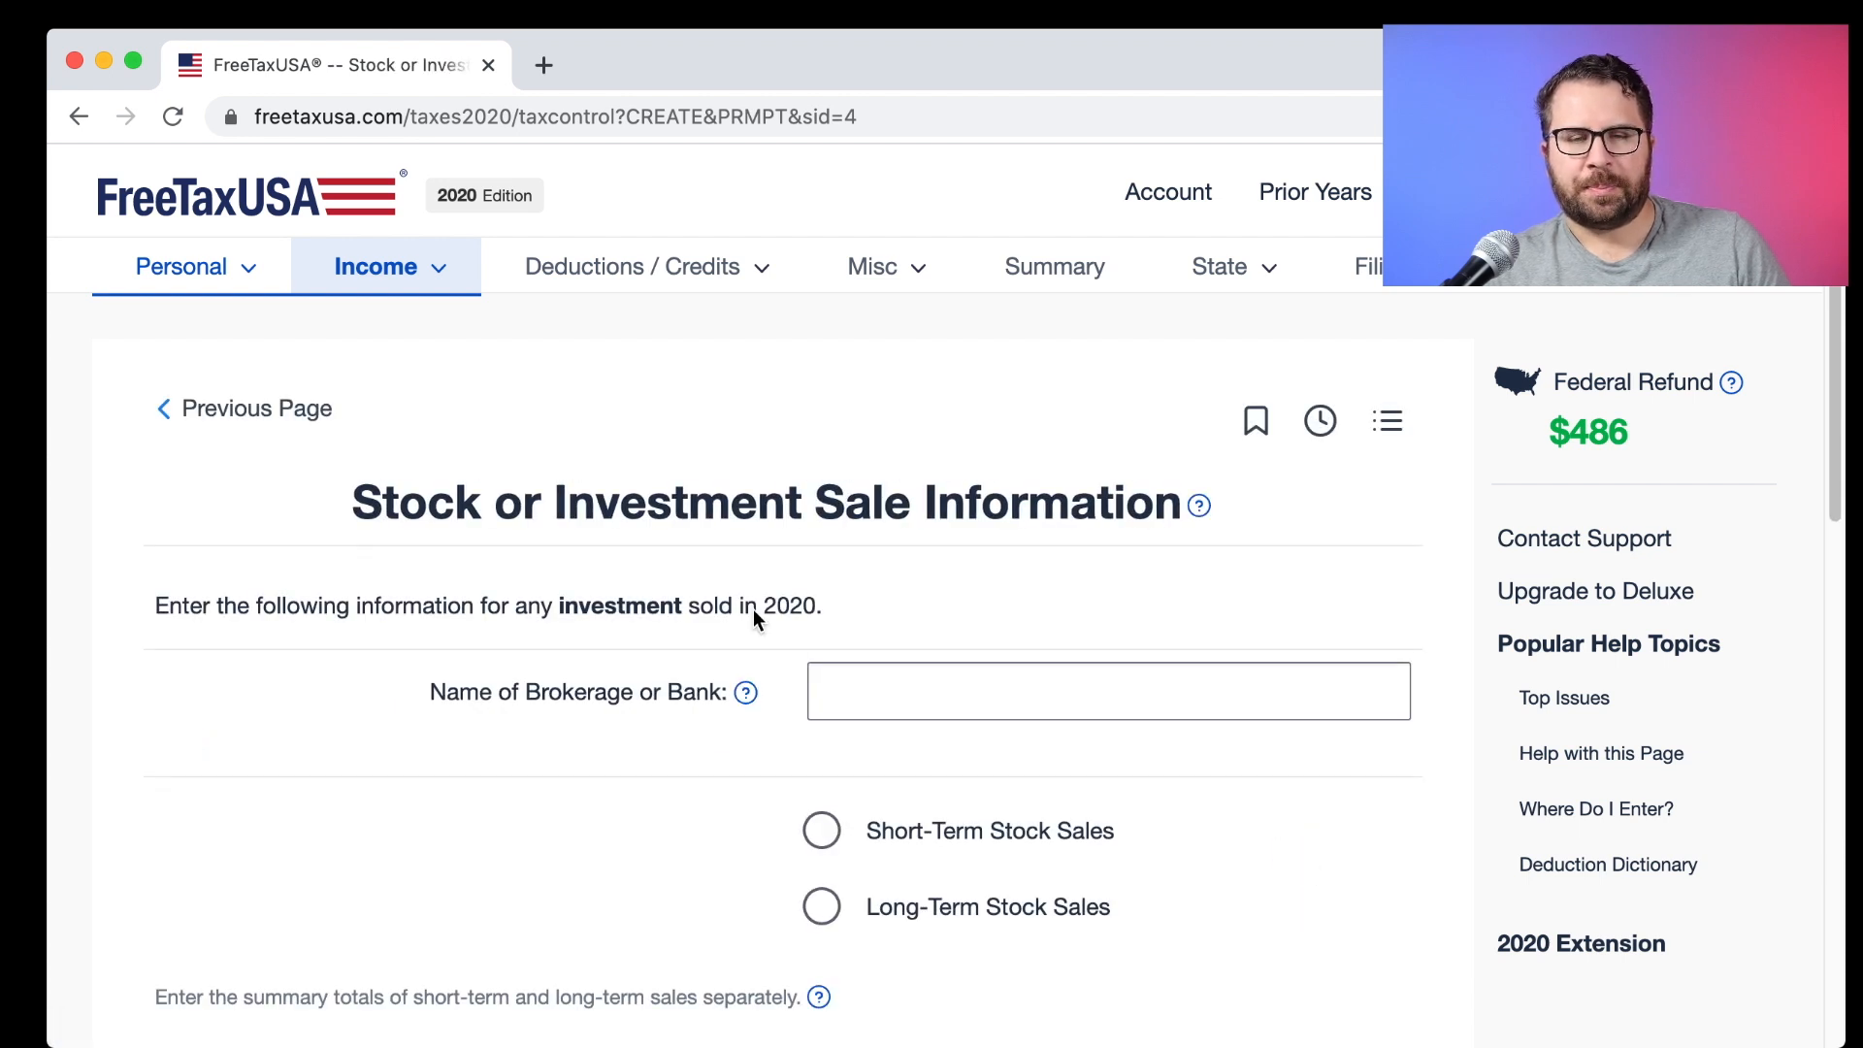
{"action": "left_click", "coordinate": [844, 673]}
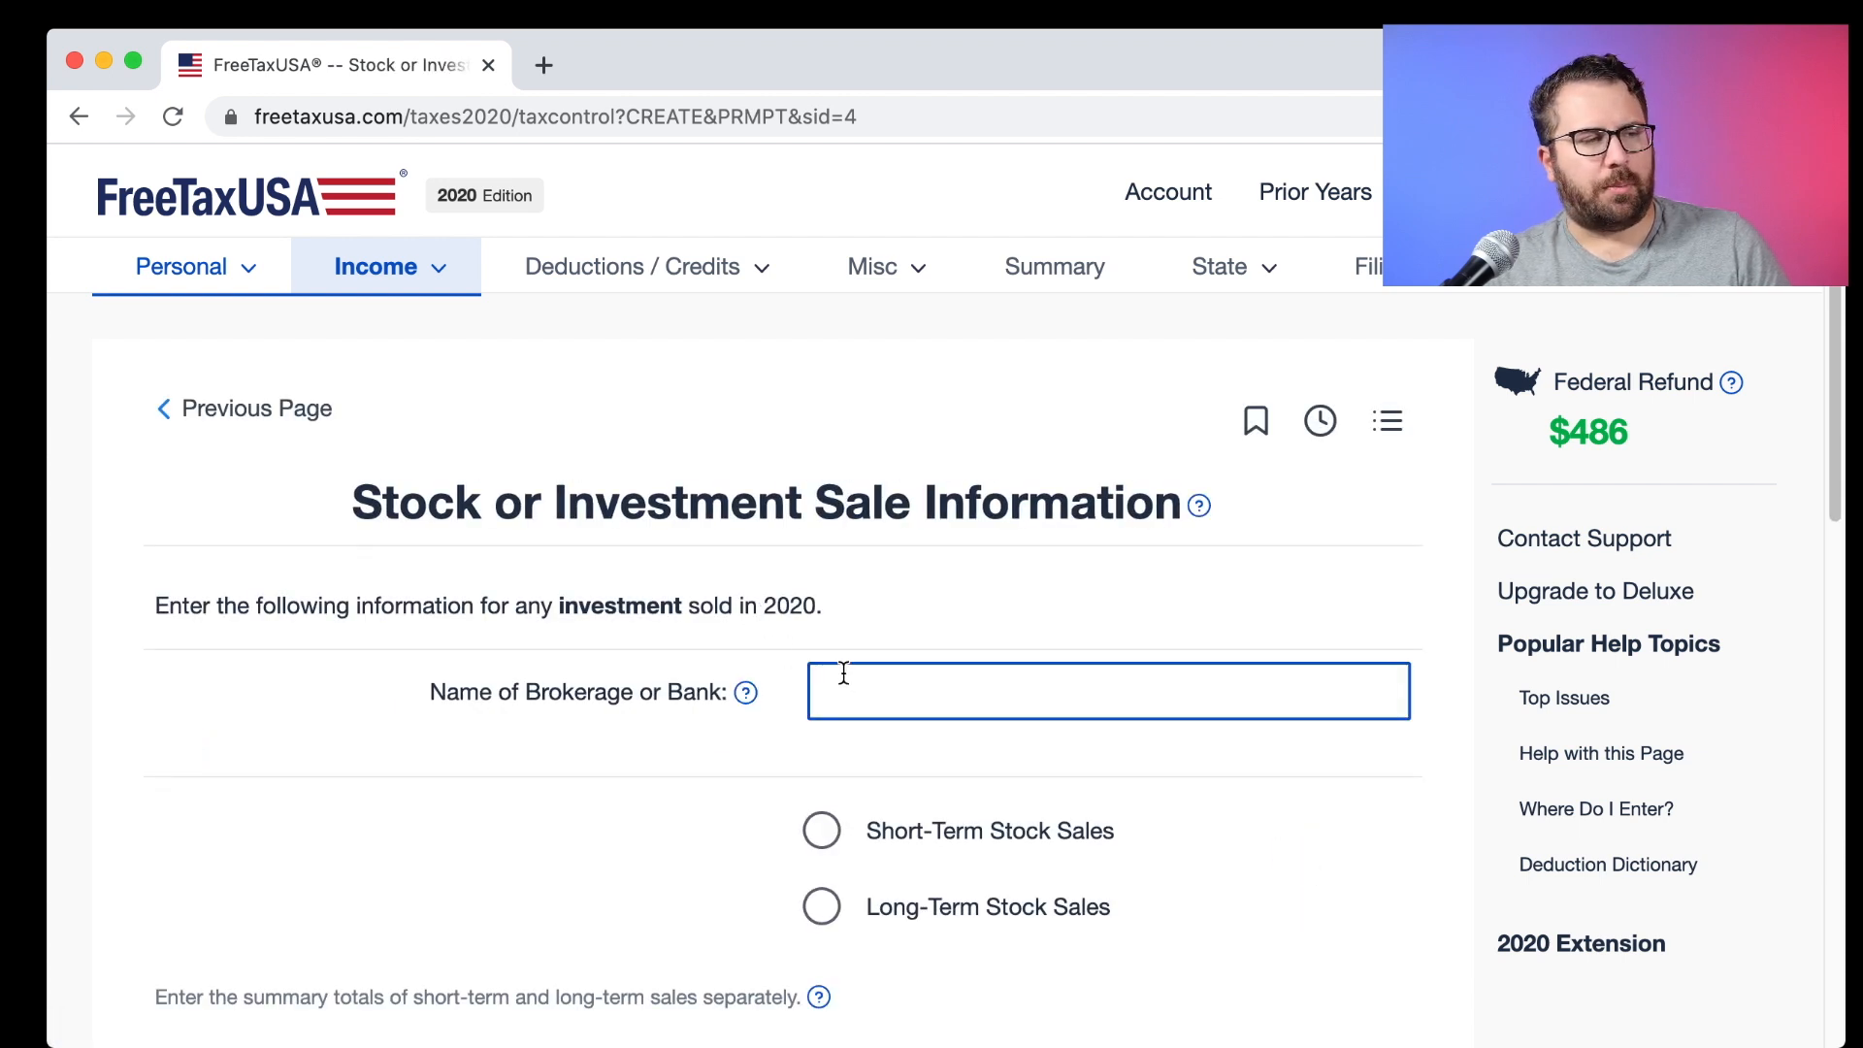
{"action": "type", "text": "Big Brokerage"}
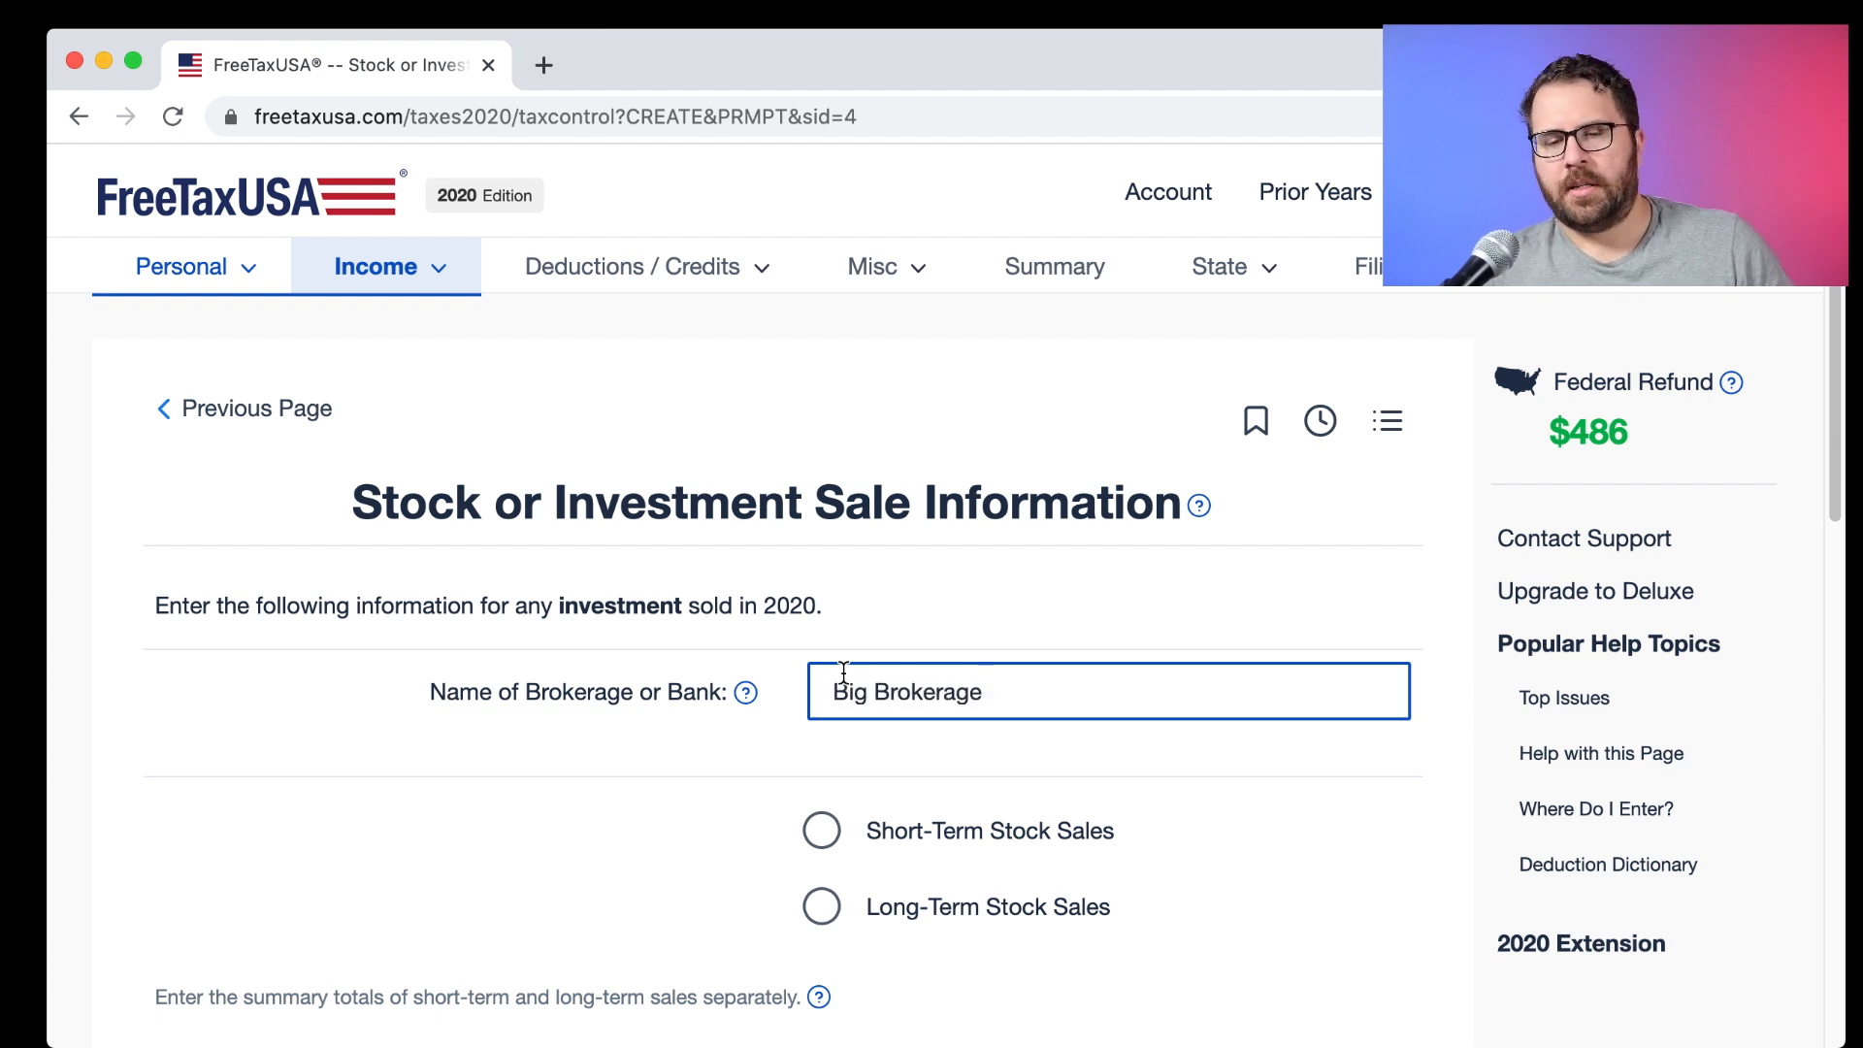
{"action": "left_click", "coordinate": [822, 906]}
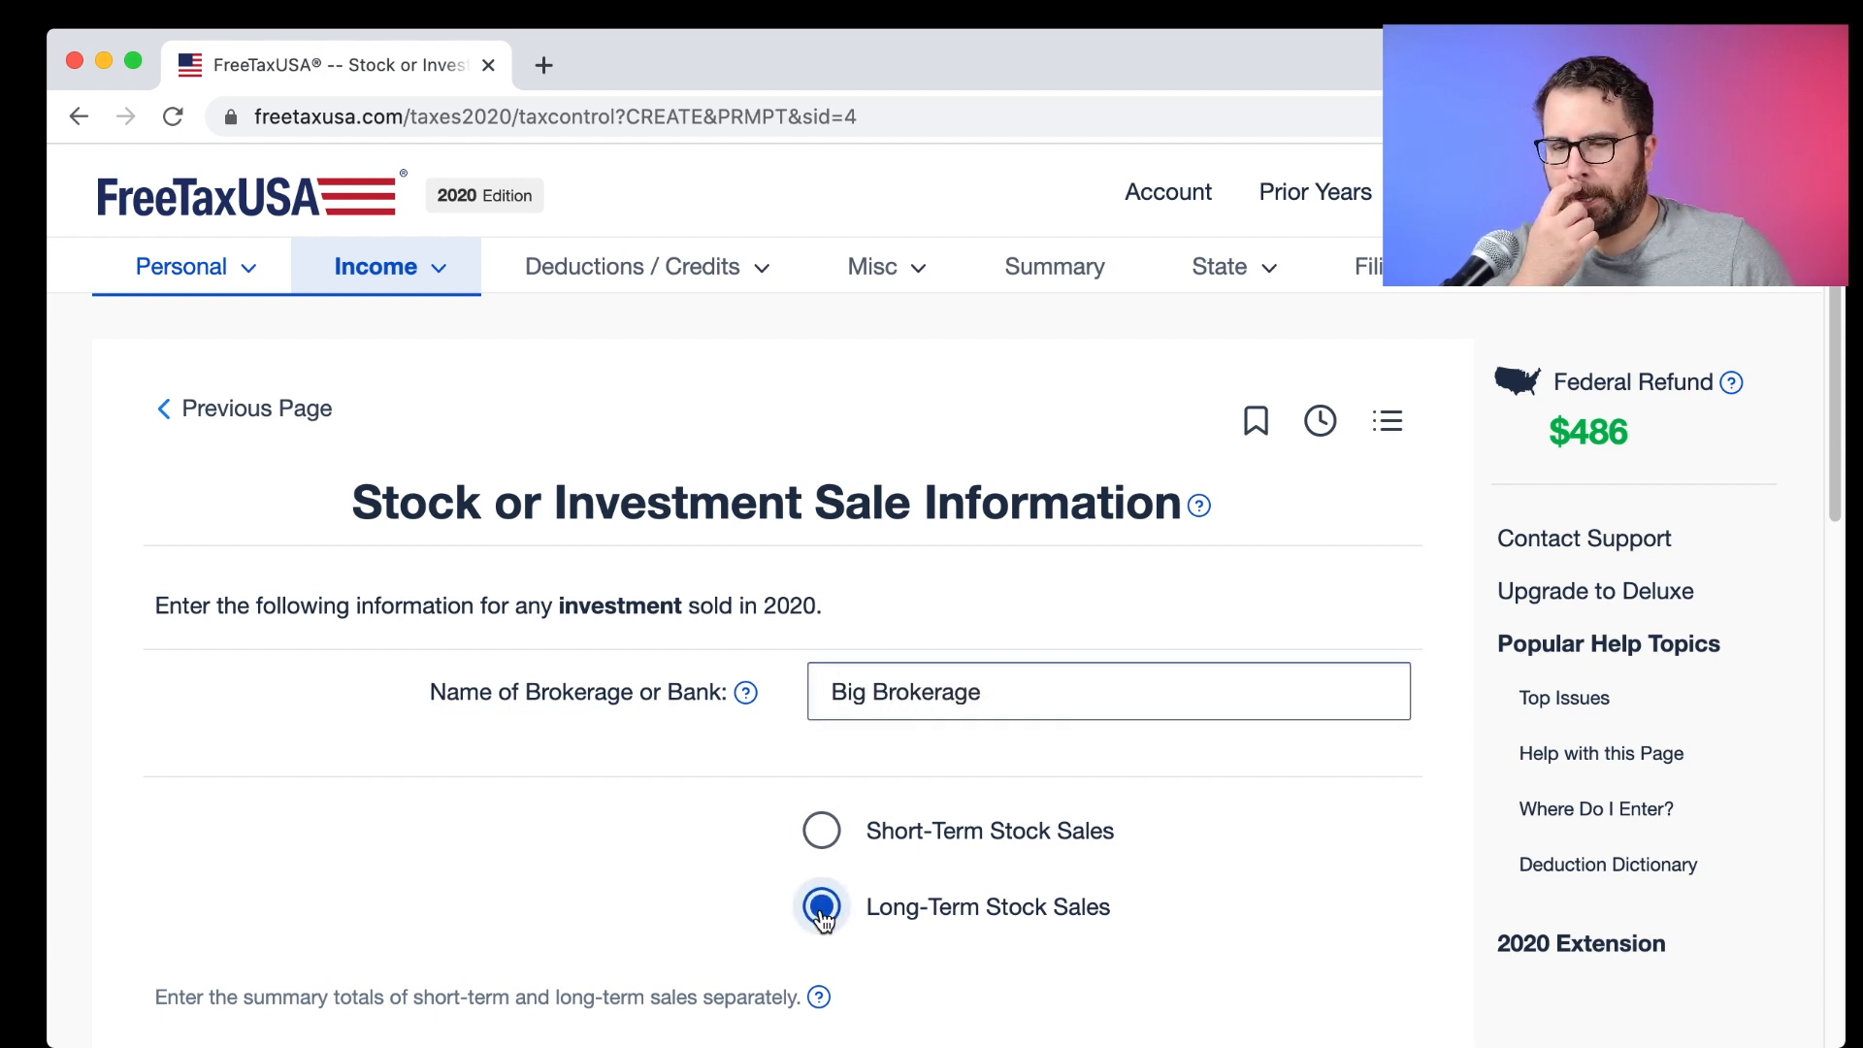
{"action": "scroll", "coordinate": [759, 848], "scroll_direction": "down", "scroll_amount": 3}
{"action": "scroll", "coordinate": [760, 859], "scroll_direction": "down", "scroll_amount": 2}
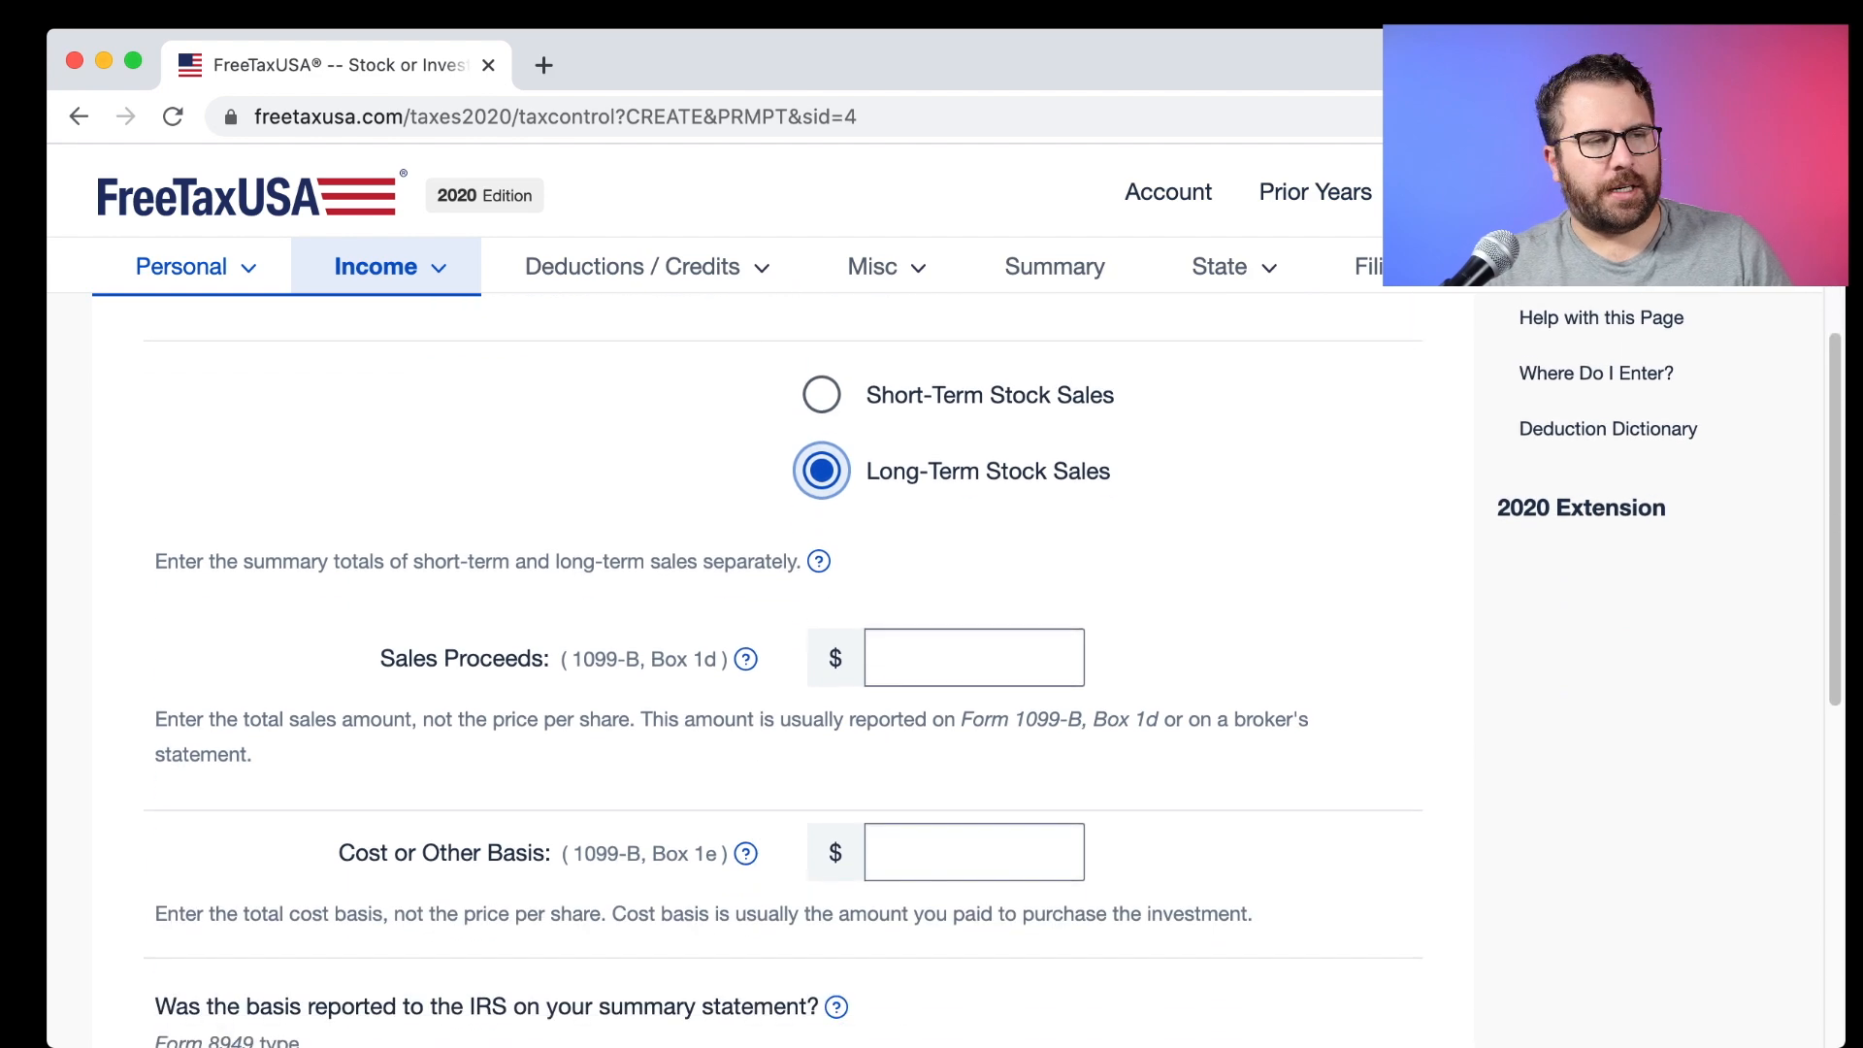
Enter 163.89 sales proceeds and 154.20 cost basis from Stocks.pdf's Box D totals.
{"action": "key", "text": "super+Tab"}
{"action": "left_click_drag", "start_coordinate": [965, 541], "coordinate": [1021, 544]}
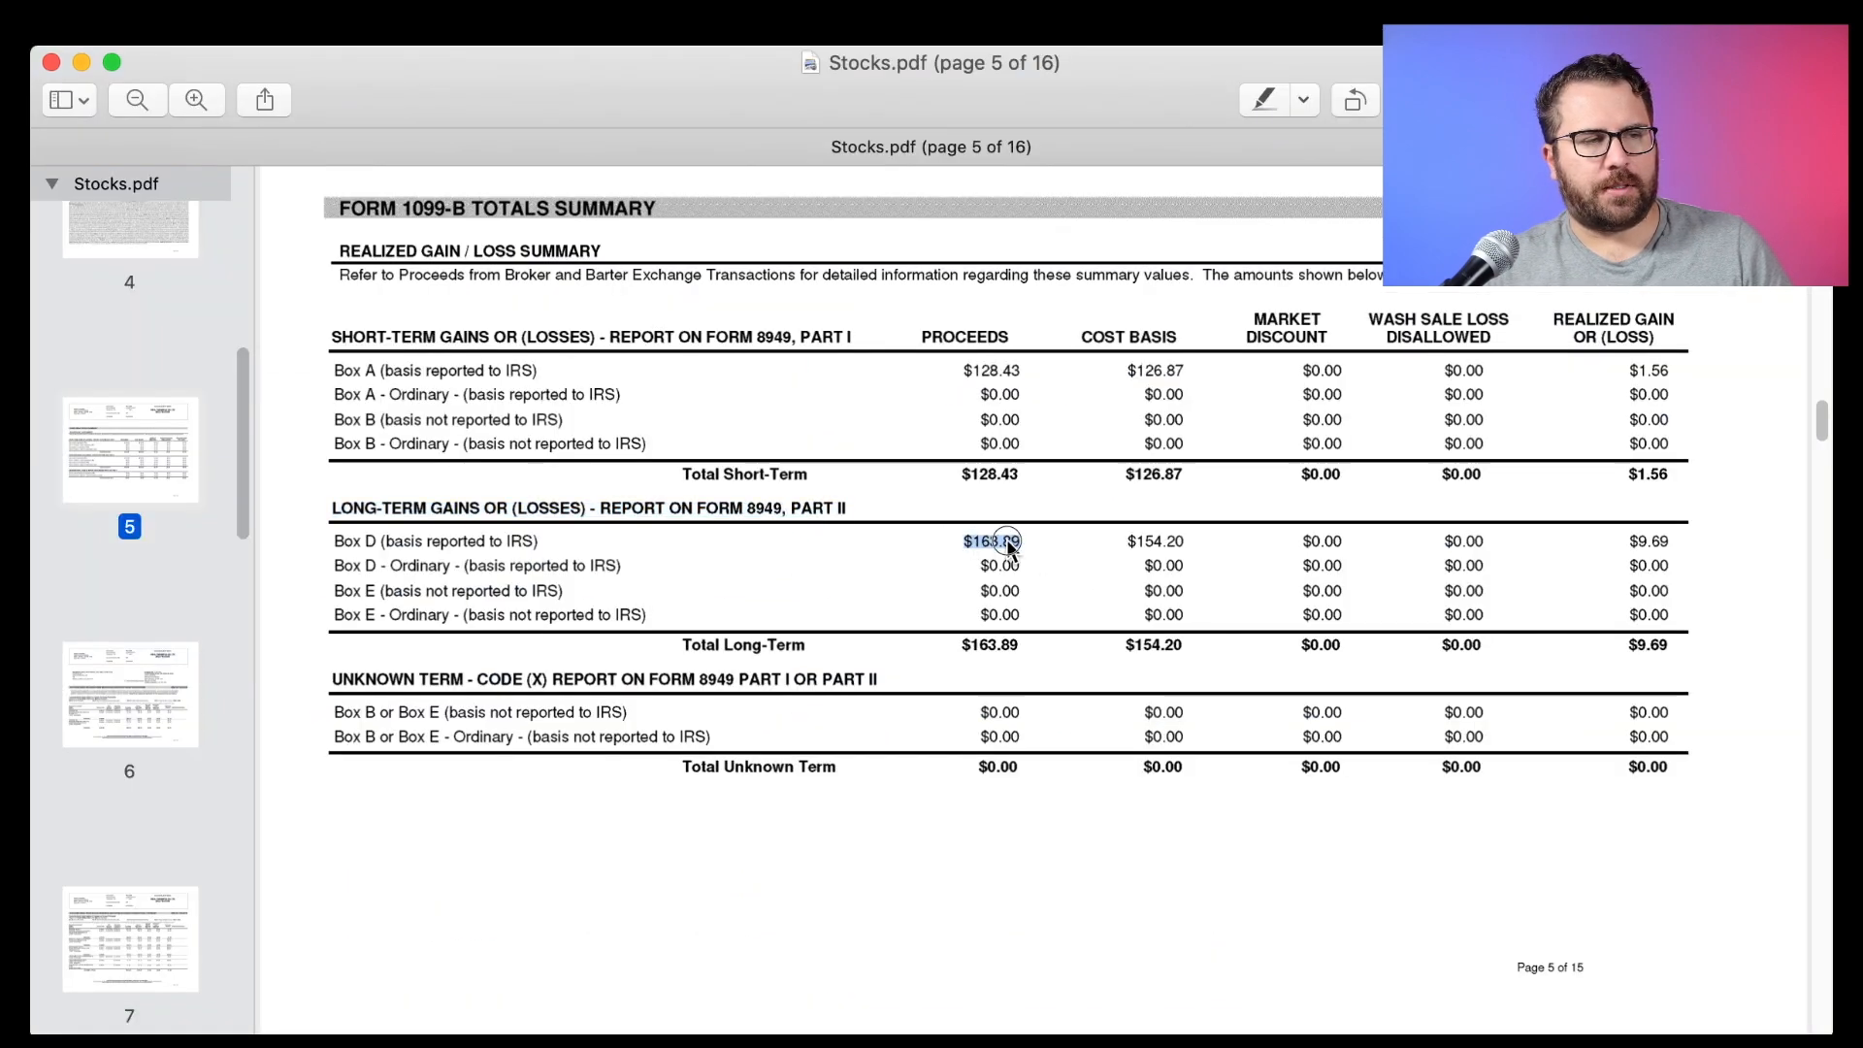
{"action": "key", "text": "super+c"}
{"action": "key", "text": "super+Tab"}
{"action": "left_click", "coordinate": [948, 667]}
{"action": "type", "text": "163.89"}
{"action": "key", "text": "Tab"}
{"action": "key", "text": "super+Tab"}
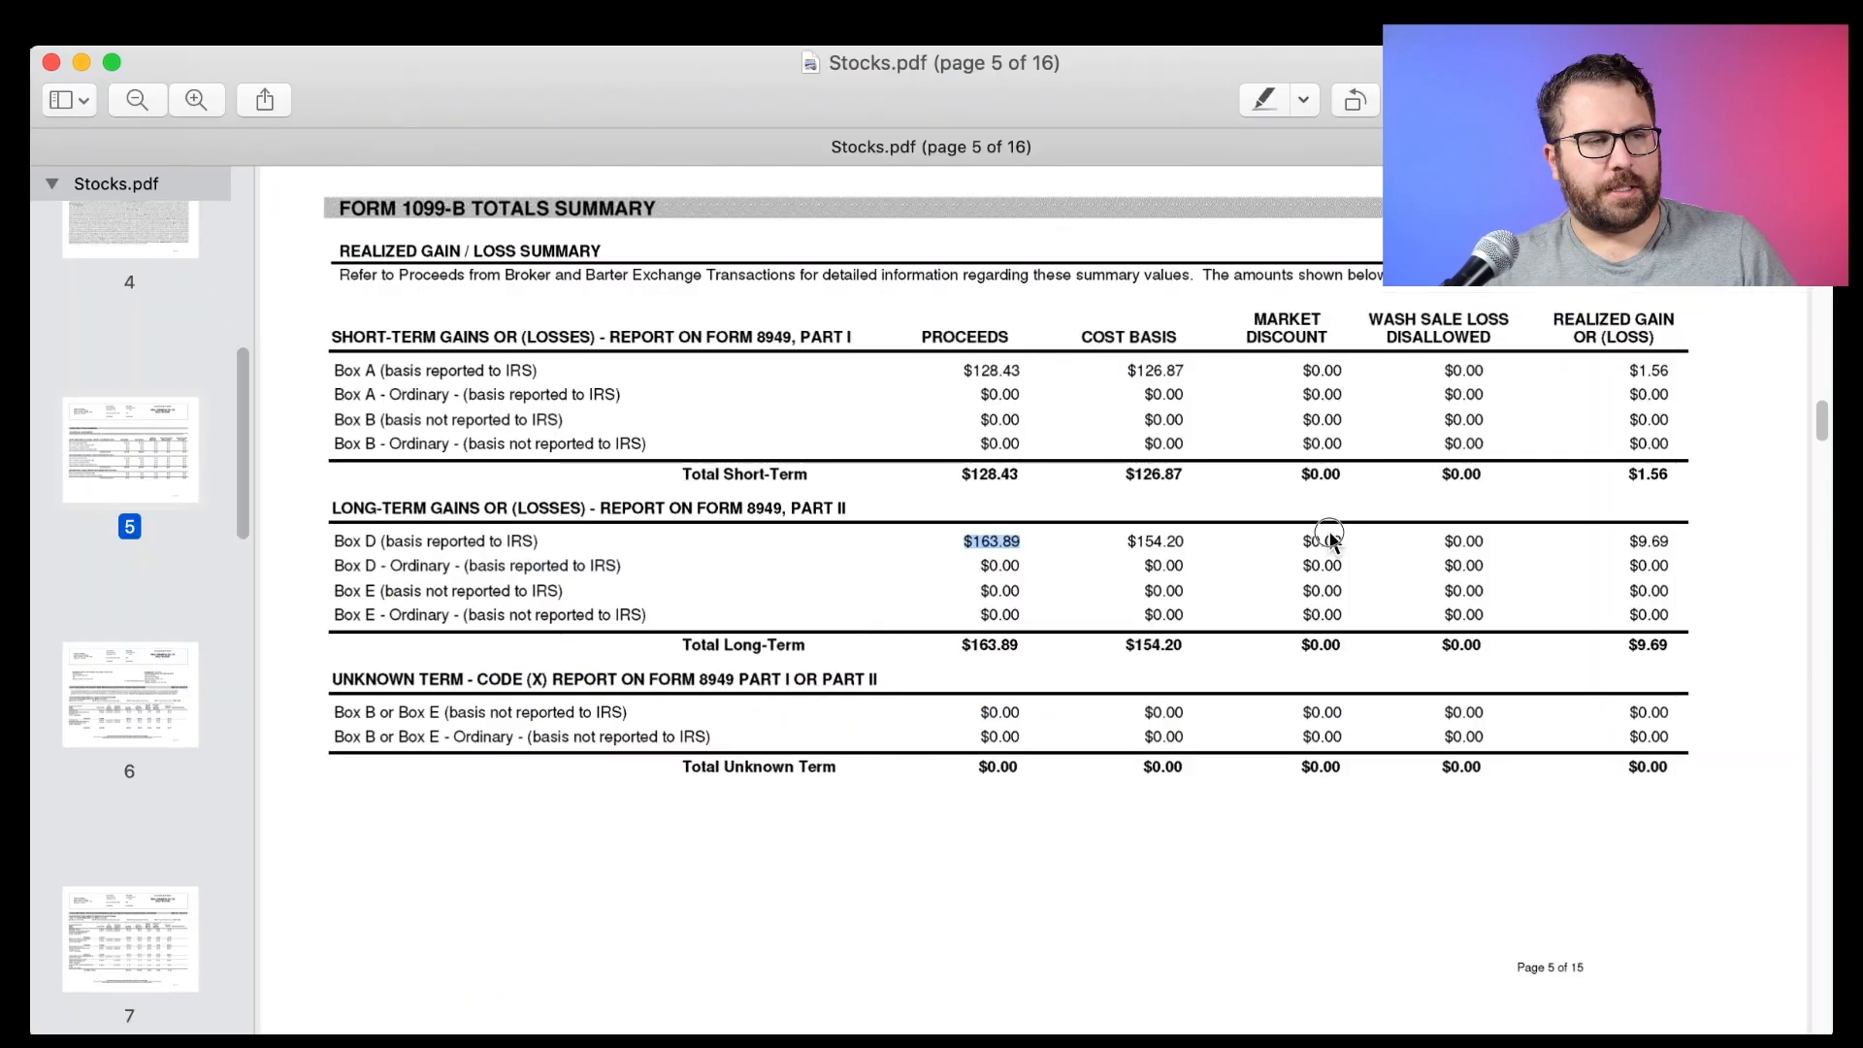
{"action": "left_click_drag", "start_coordinate": [1123, 541], "coordinate": [1174, 543]}
{"action": "key", "text": "super+Tab"}
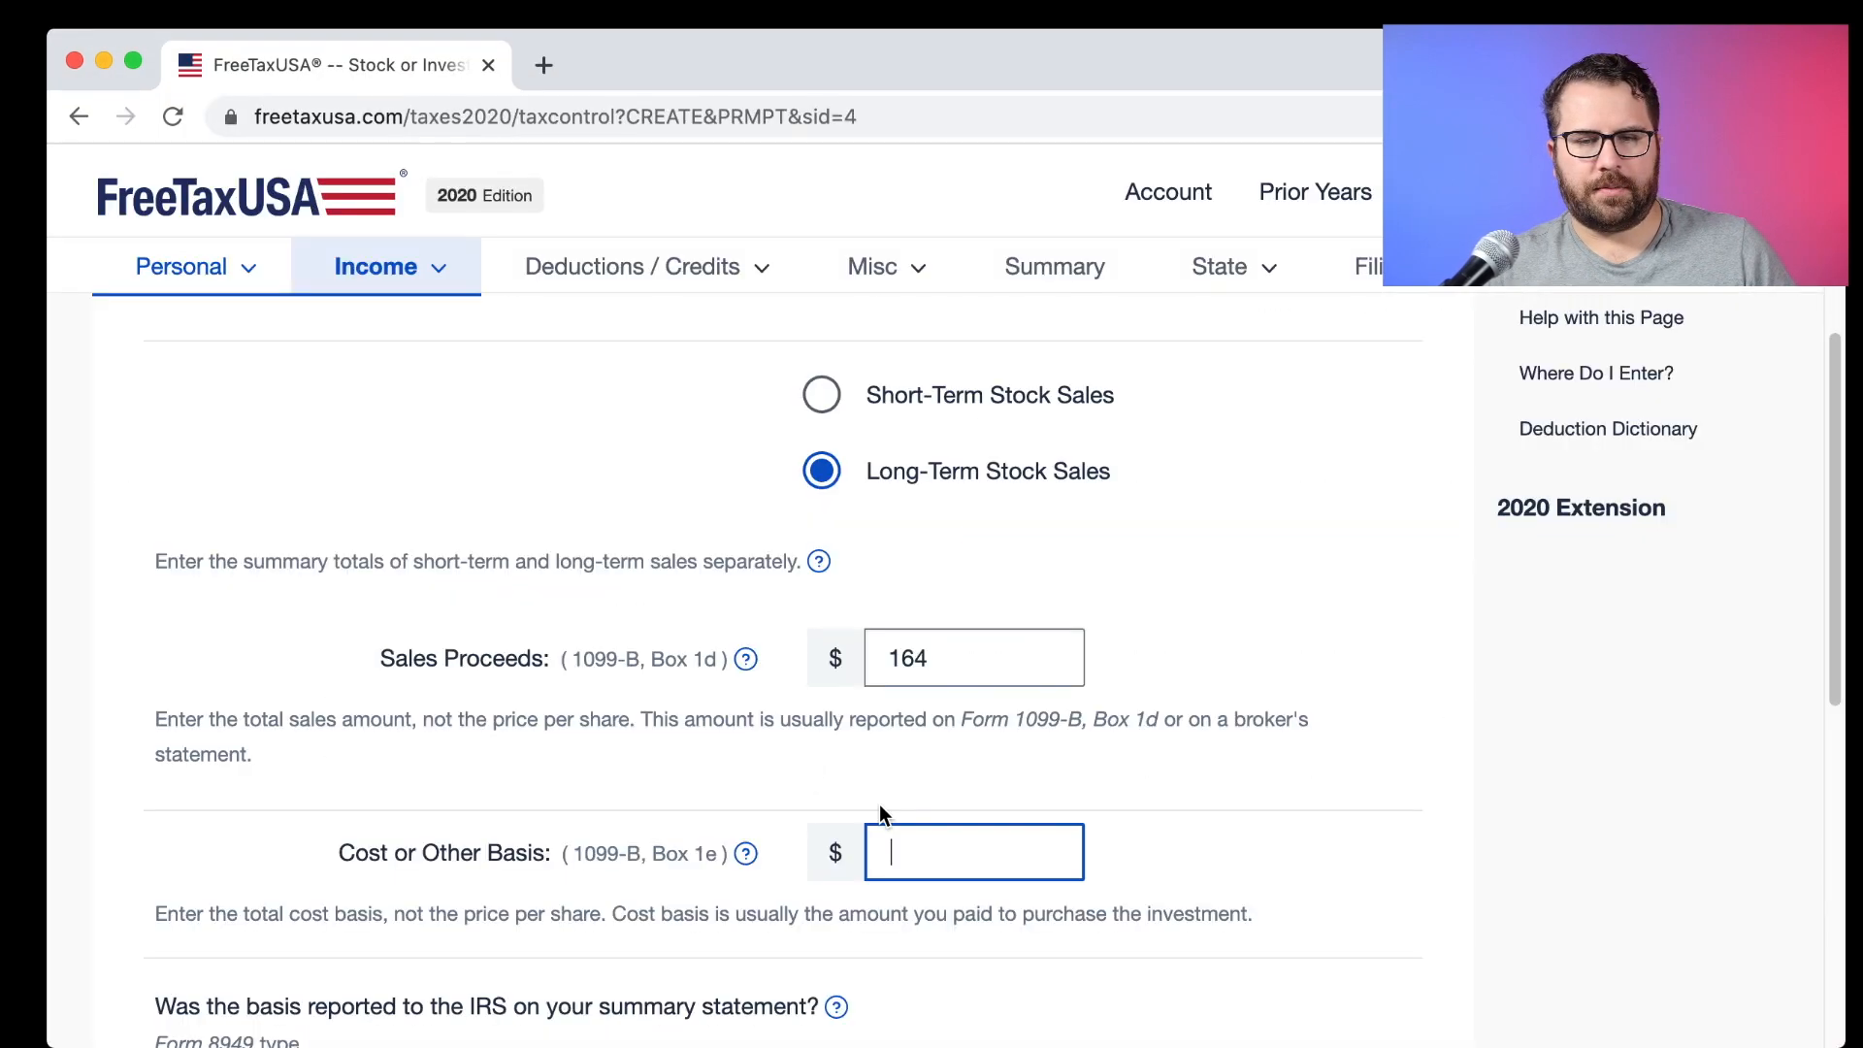
{"action": "type", "text": "154.20"}
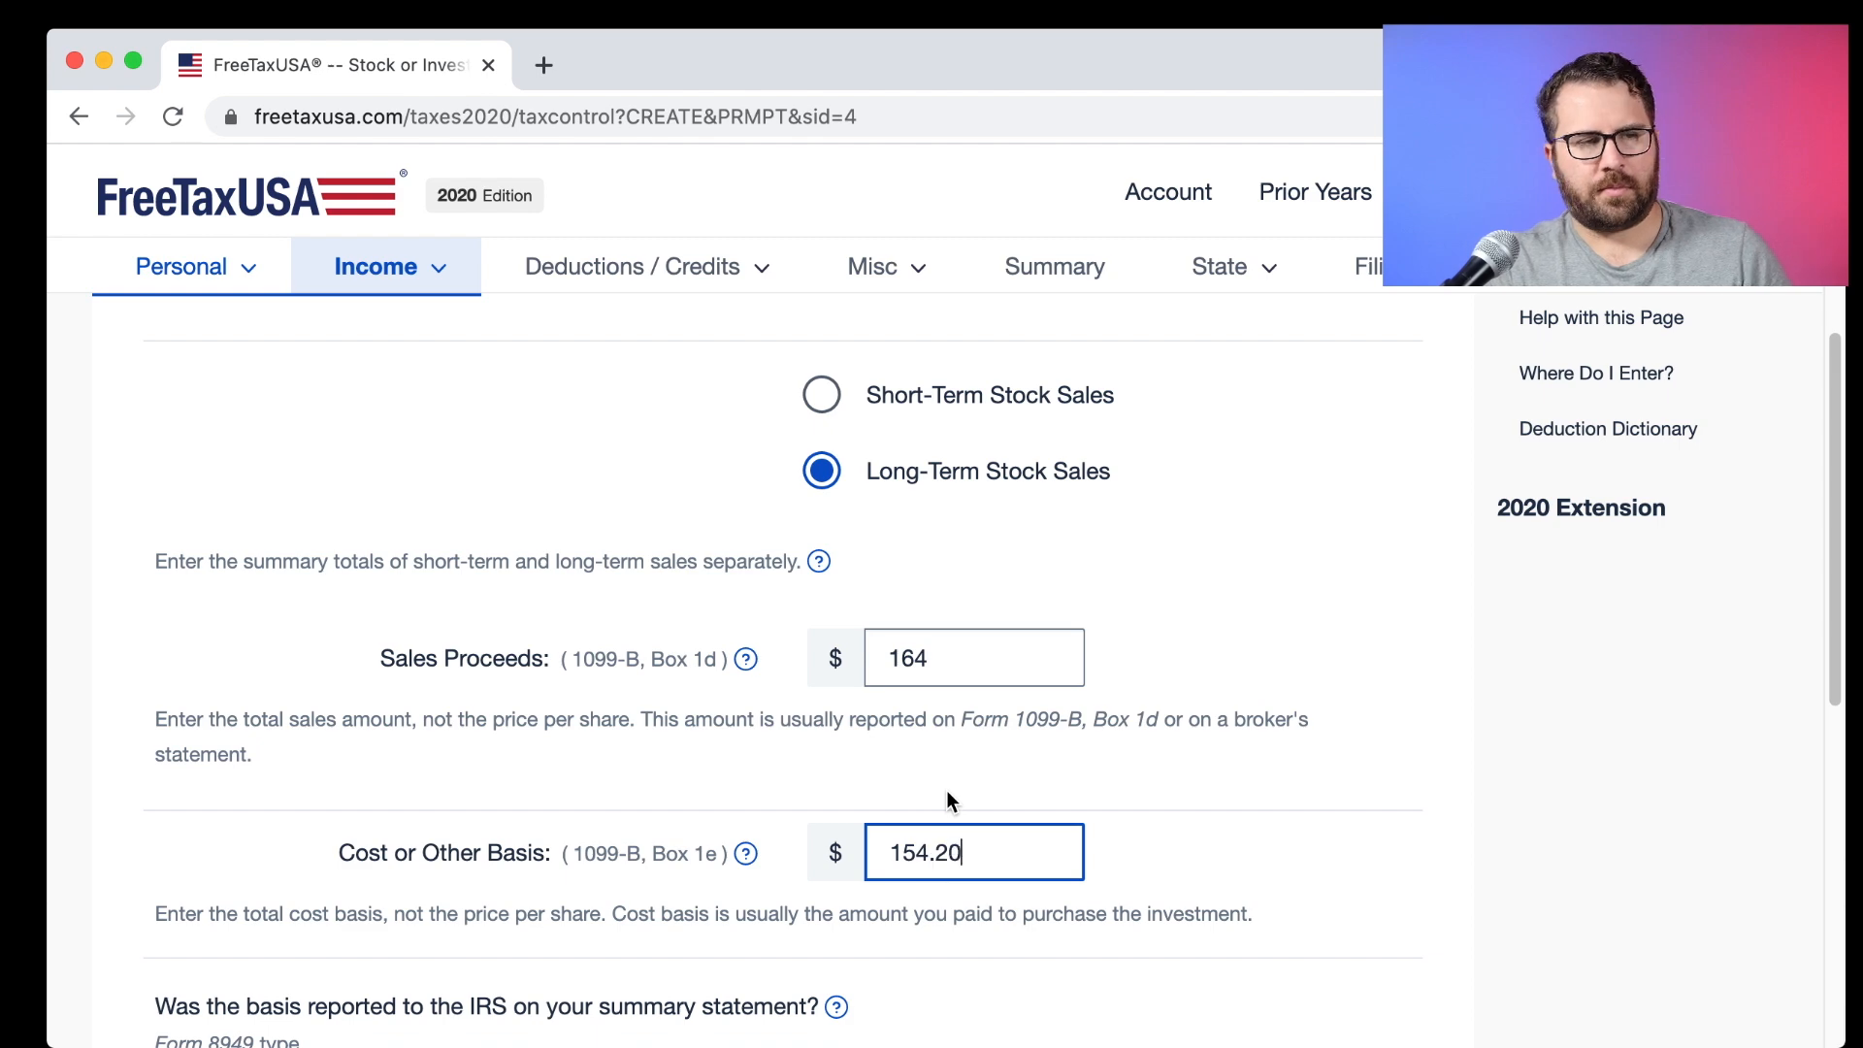
{"action": "left_click", "coordinate": [1157, 844]}
{"action": "scroll", "coordinate": [1156, 844], "scroll_direction": "down", "scroll_amount": 6}
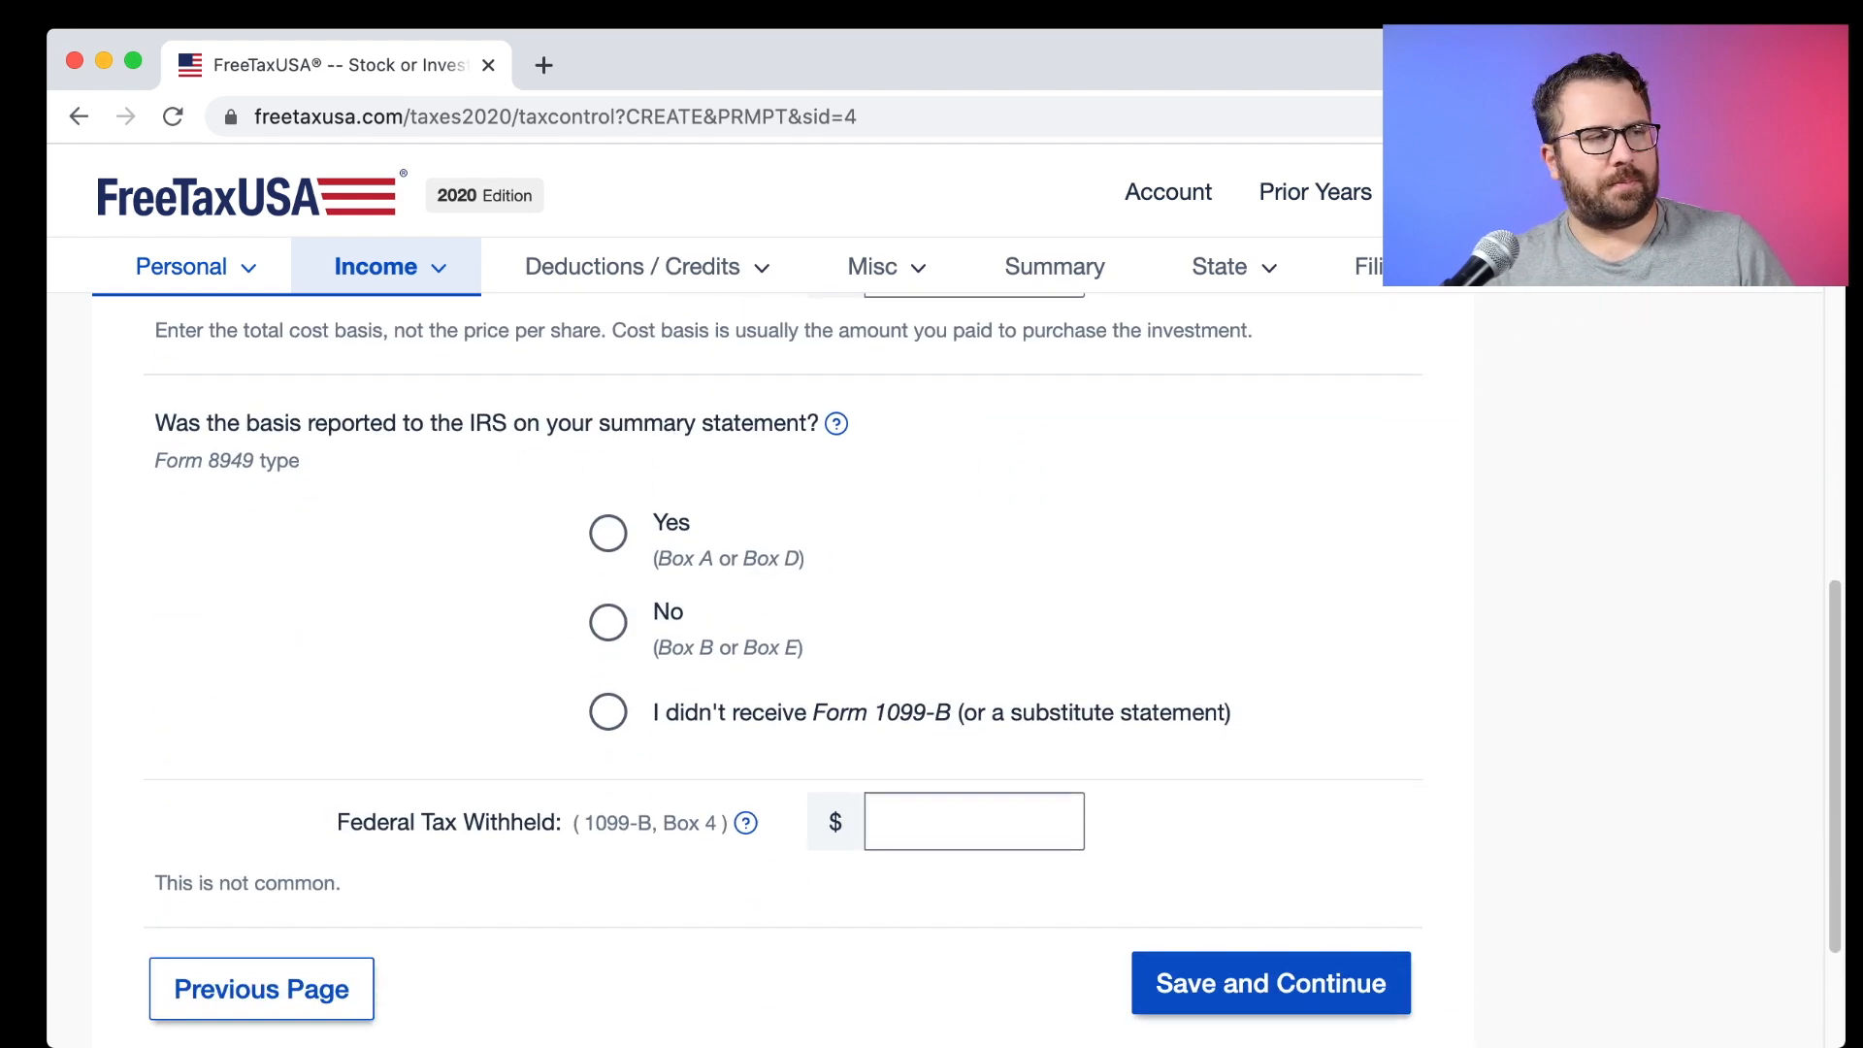
Answer that the Box D basis was reported to the IRS and save the long-term sale.
{"action": "key", "text": "super+Tab"}
{"action": "left_click_drag", "start_coordinate": [958, 541], "coordinate": [1038, 553]}
{"action": "key", "text": "super+Tab"}
{"action": "left_click", "coordinate": [608, 532]}
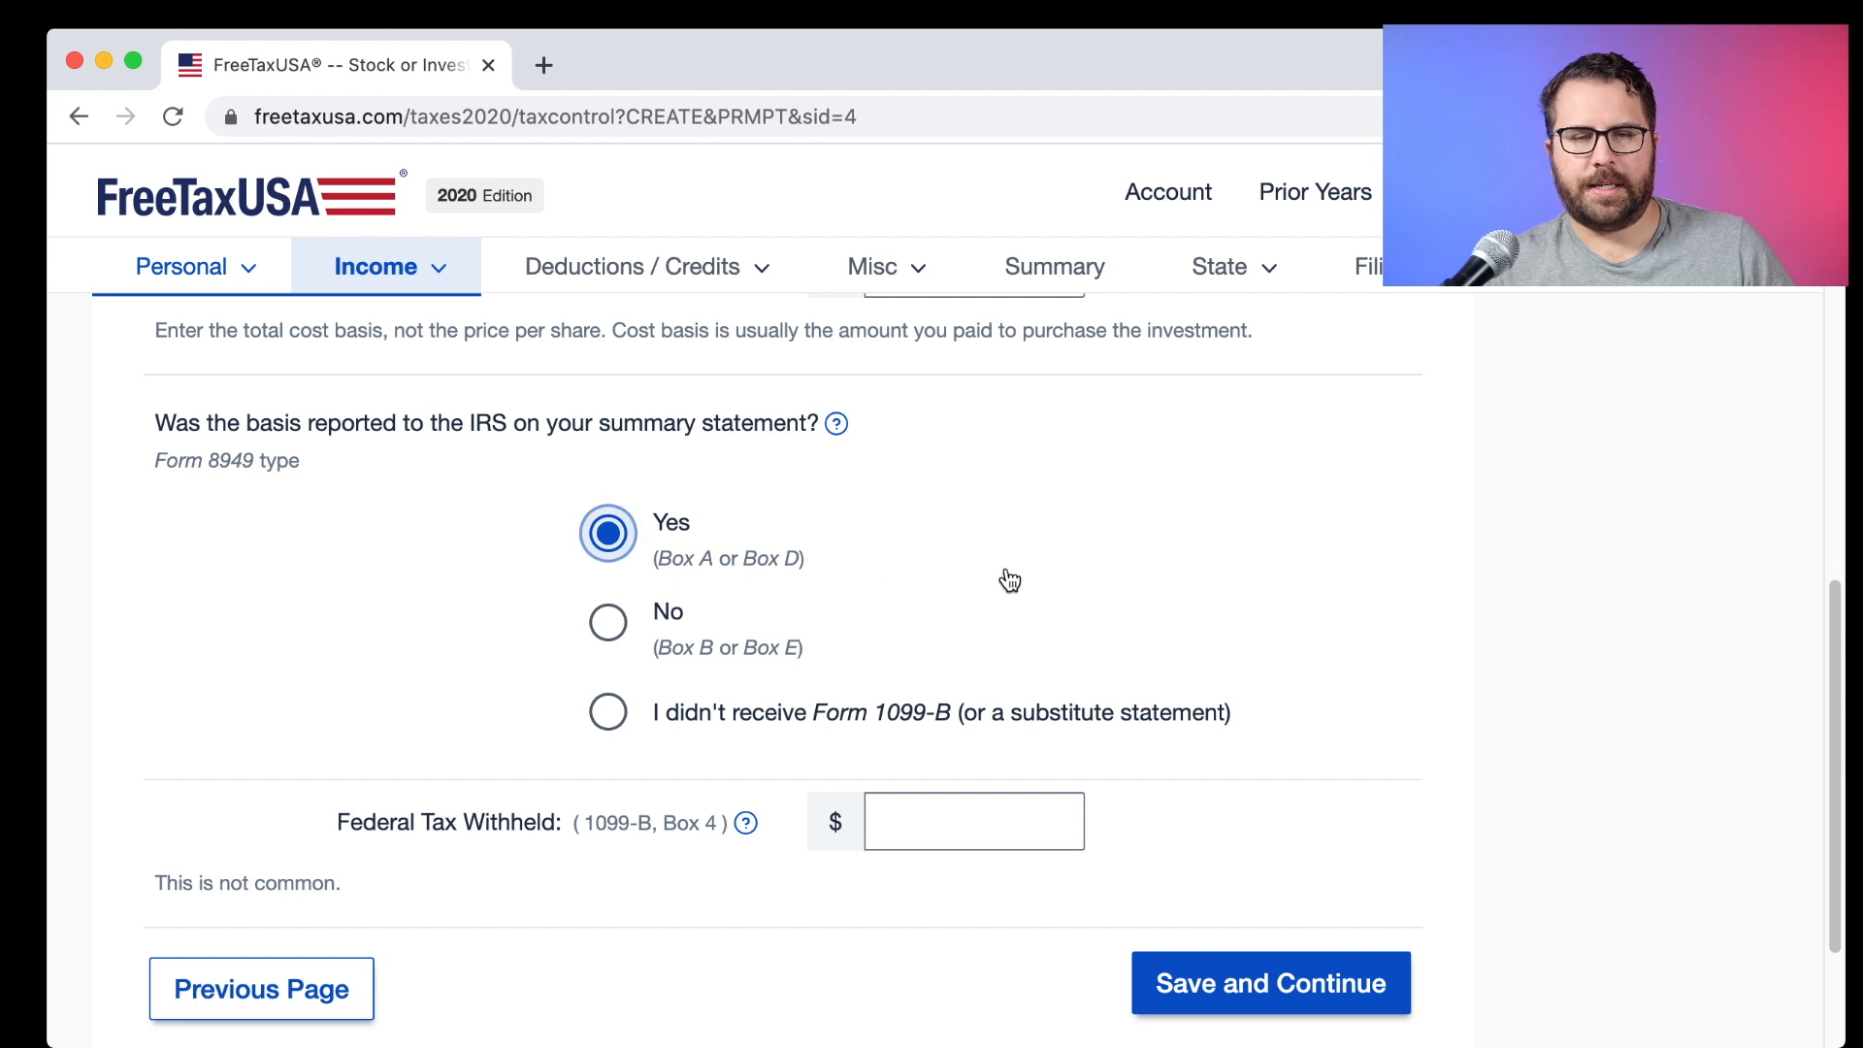
{"action": "scroll", "coordinate": [1193, 708], "scroll_direction": "down", "scroll_amount": 3}
{"action": "left_click", "coordinate": [1239, 784]}
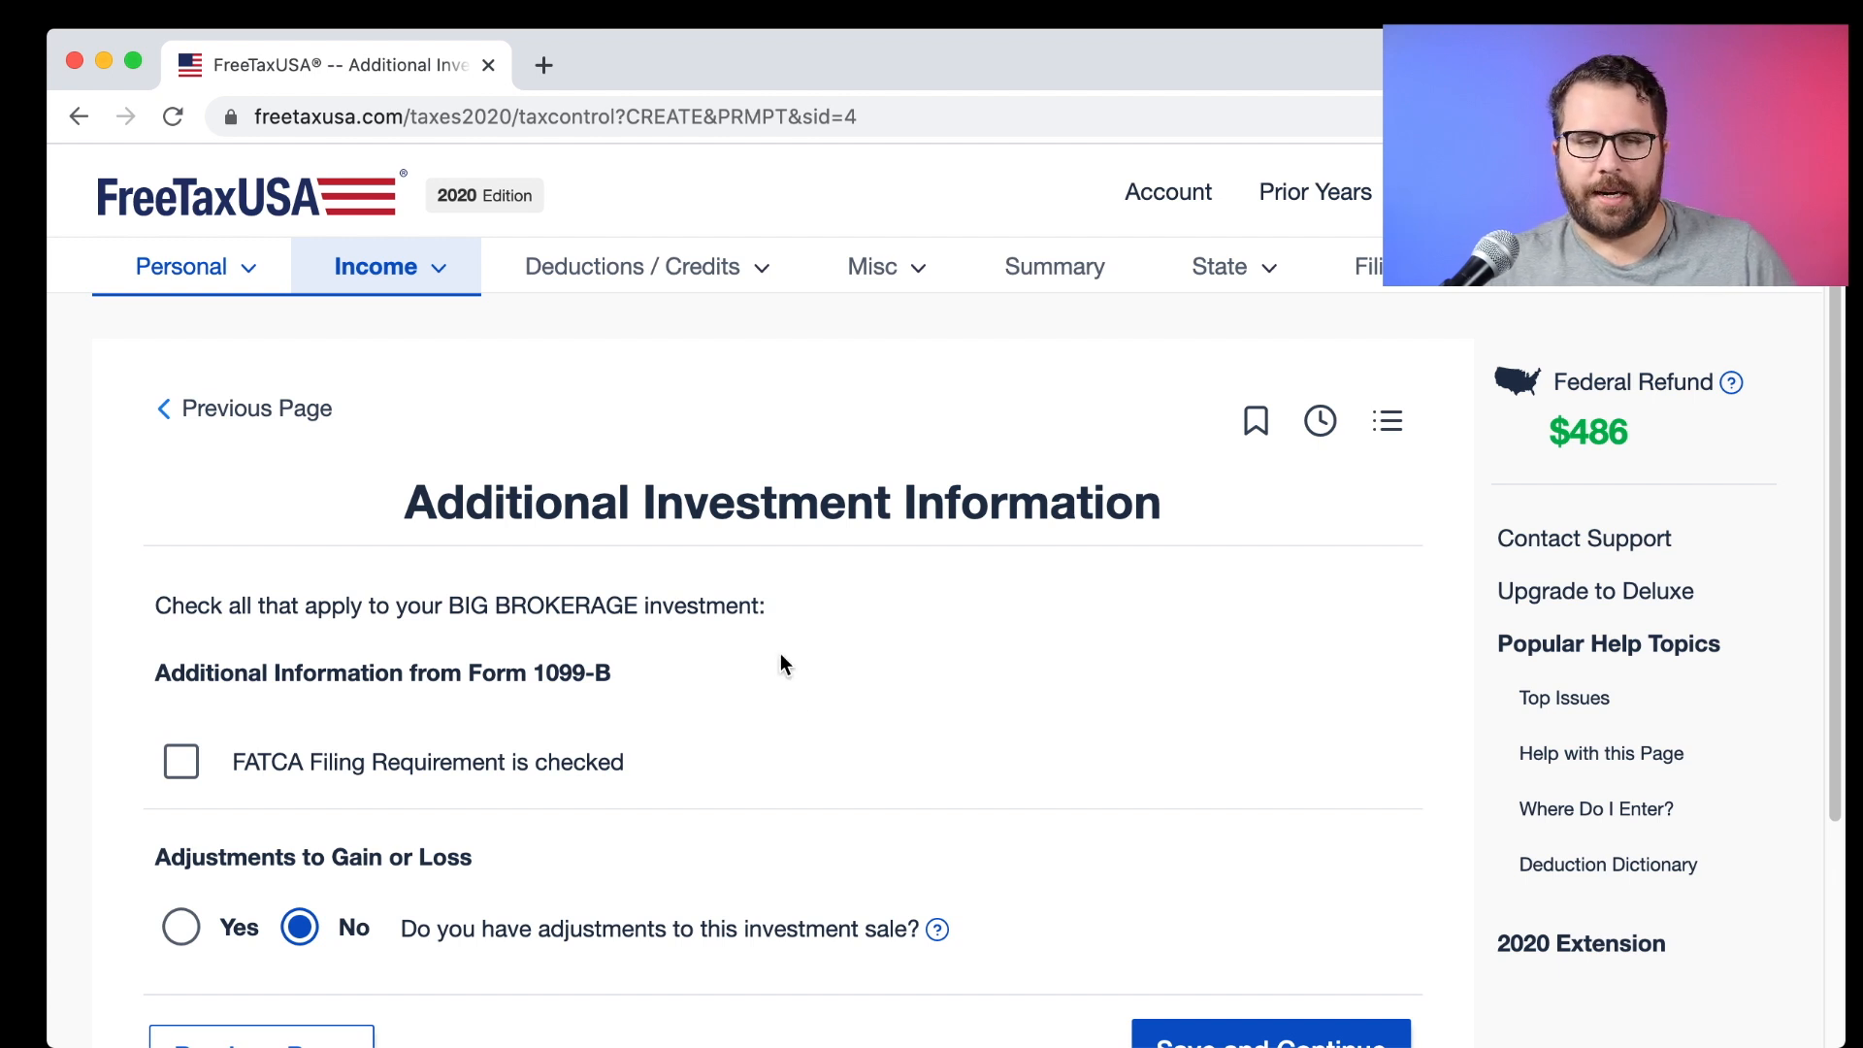
Answer no adjustments, no wash sale, no more sales and no Qualified Opportunity Fund.
{"action": "scroll", "coordinate": [781, 669], "scroll_direction": "down", "scroll_amount": 3}
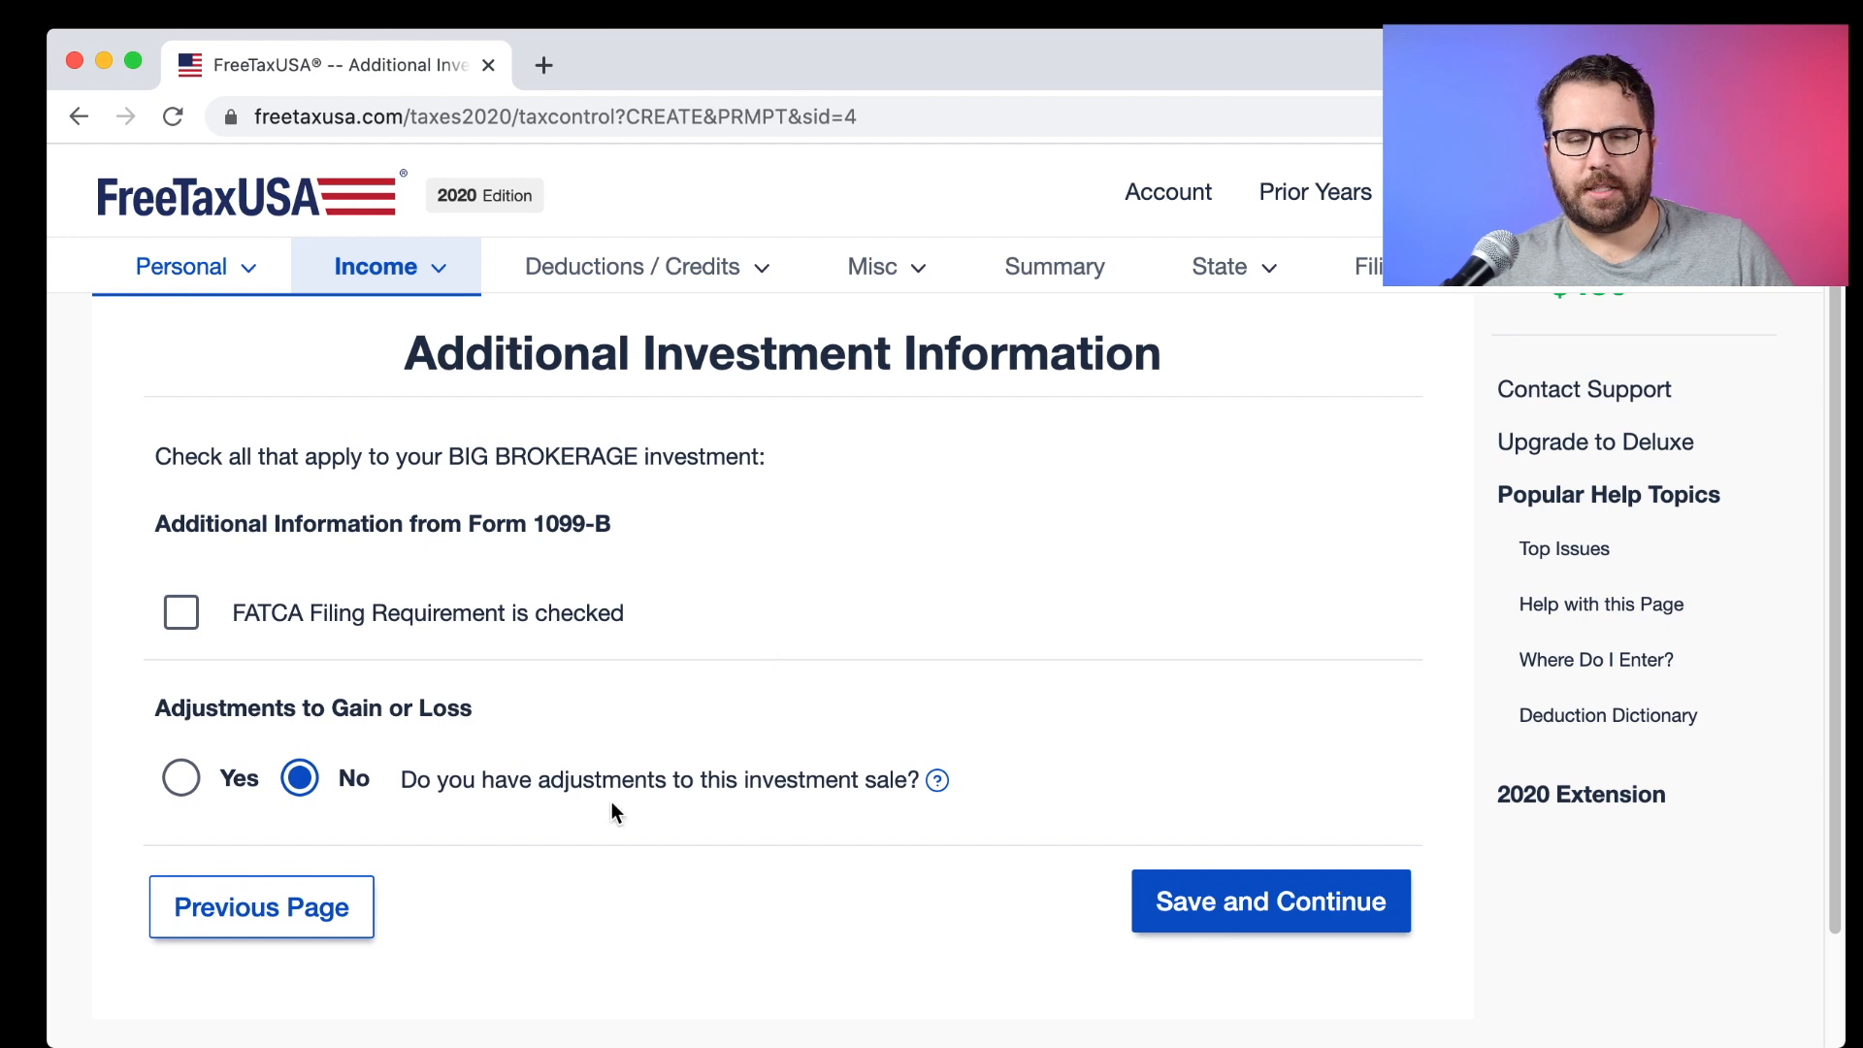
{"action": "left_click", "coordinate": [1235, 894]}
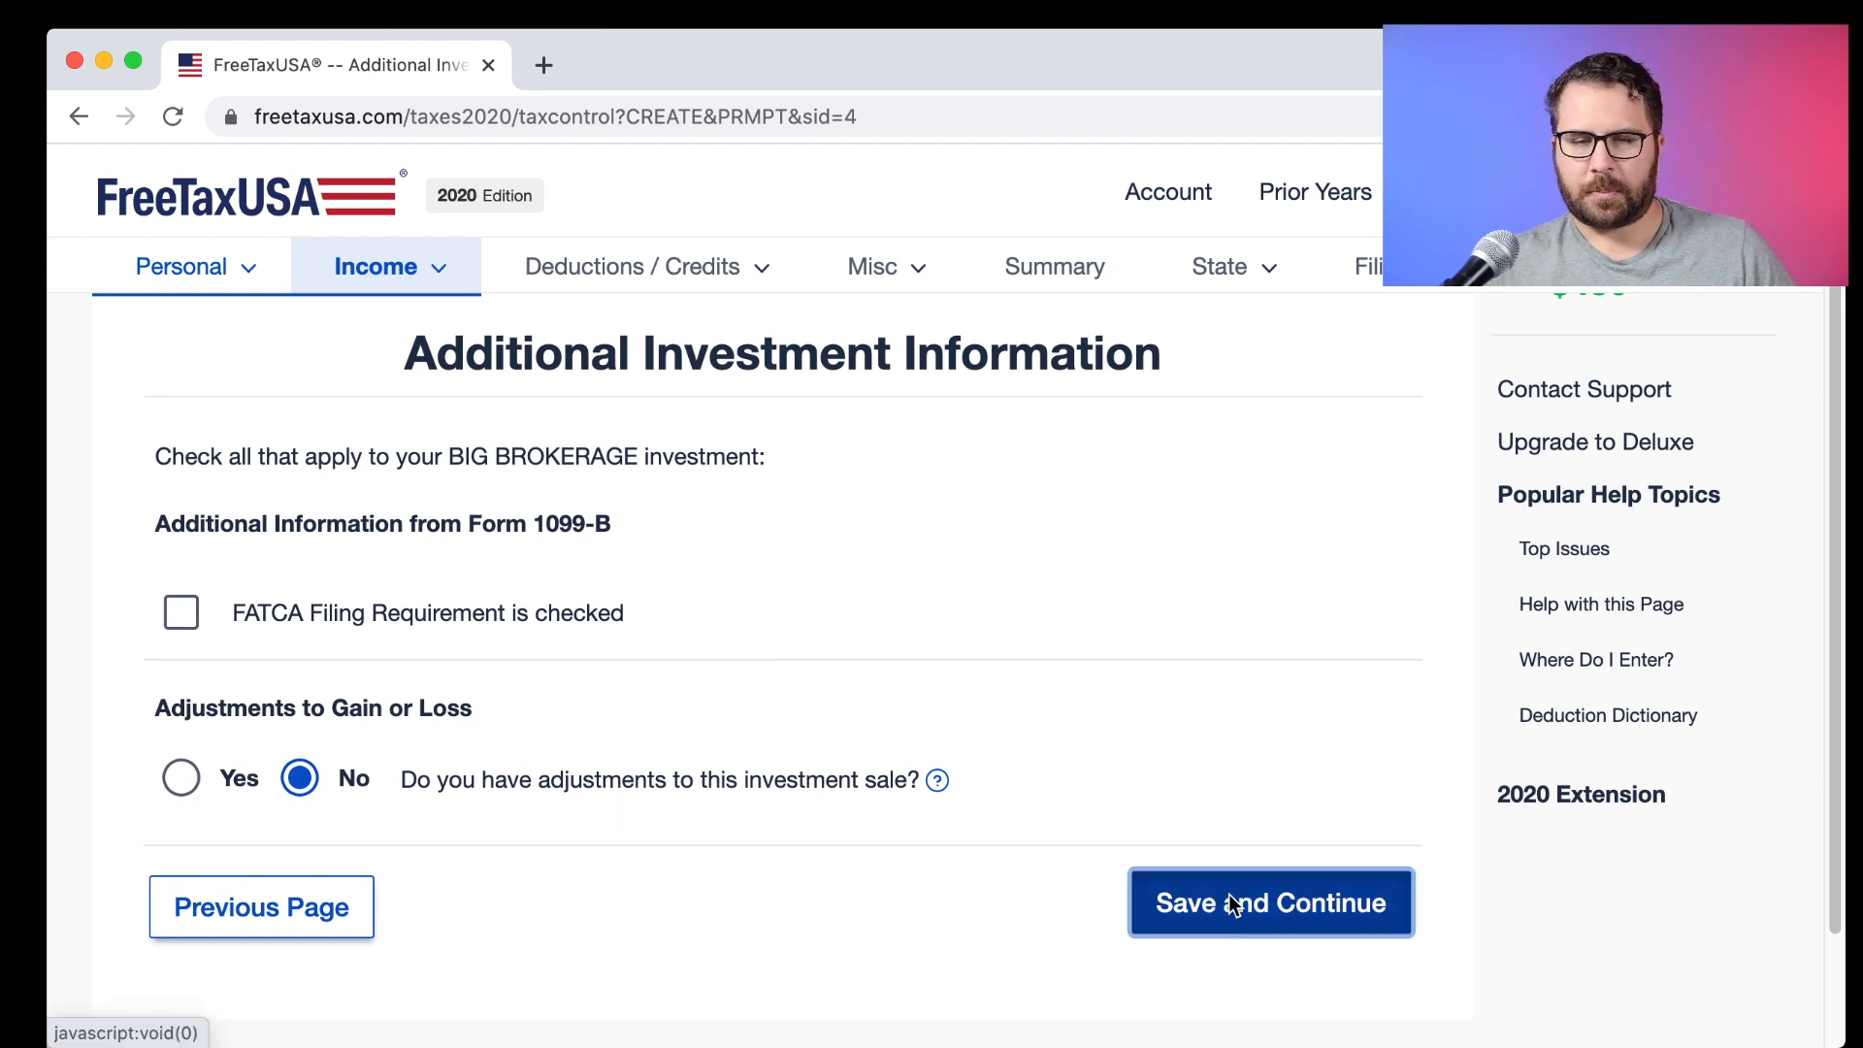
{"action": "left_click", "coordinate": [1227, 759]}
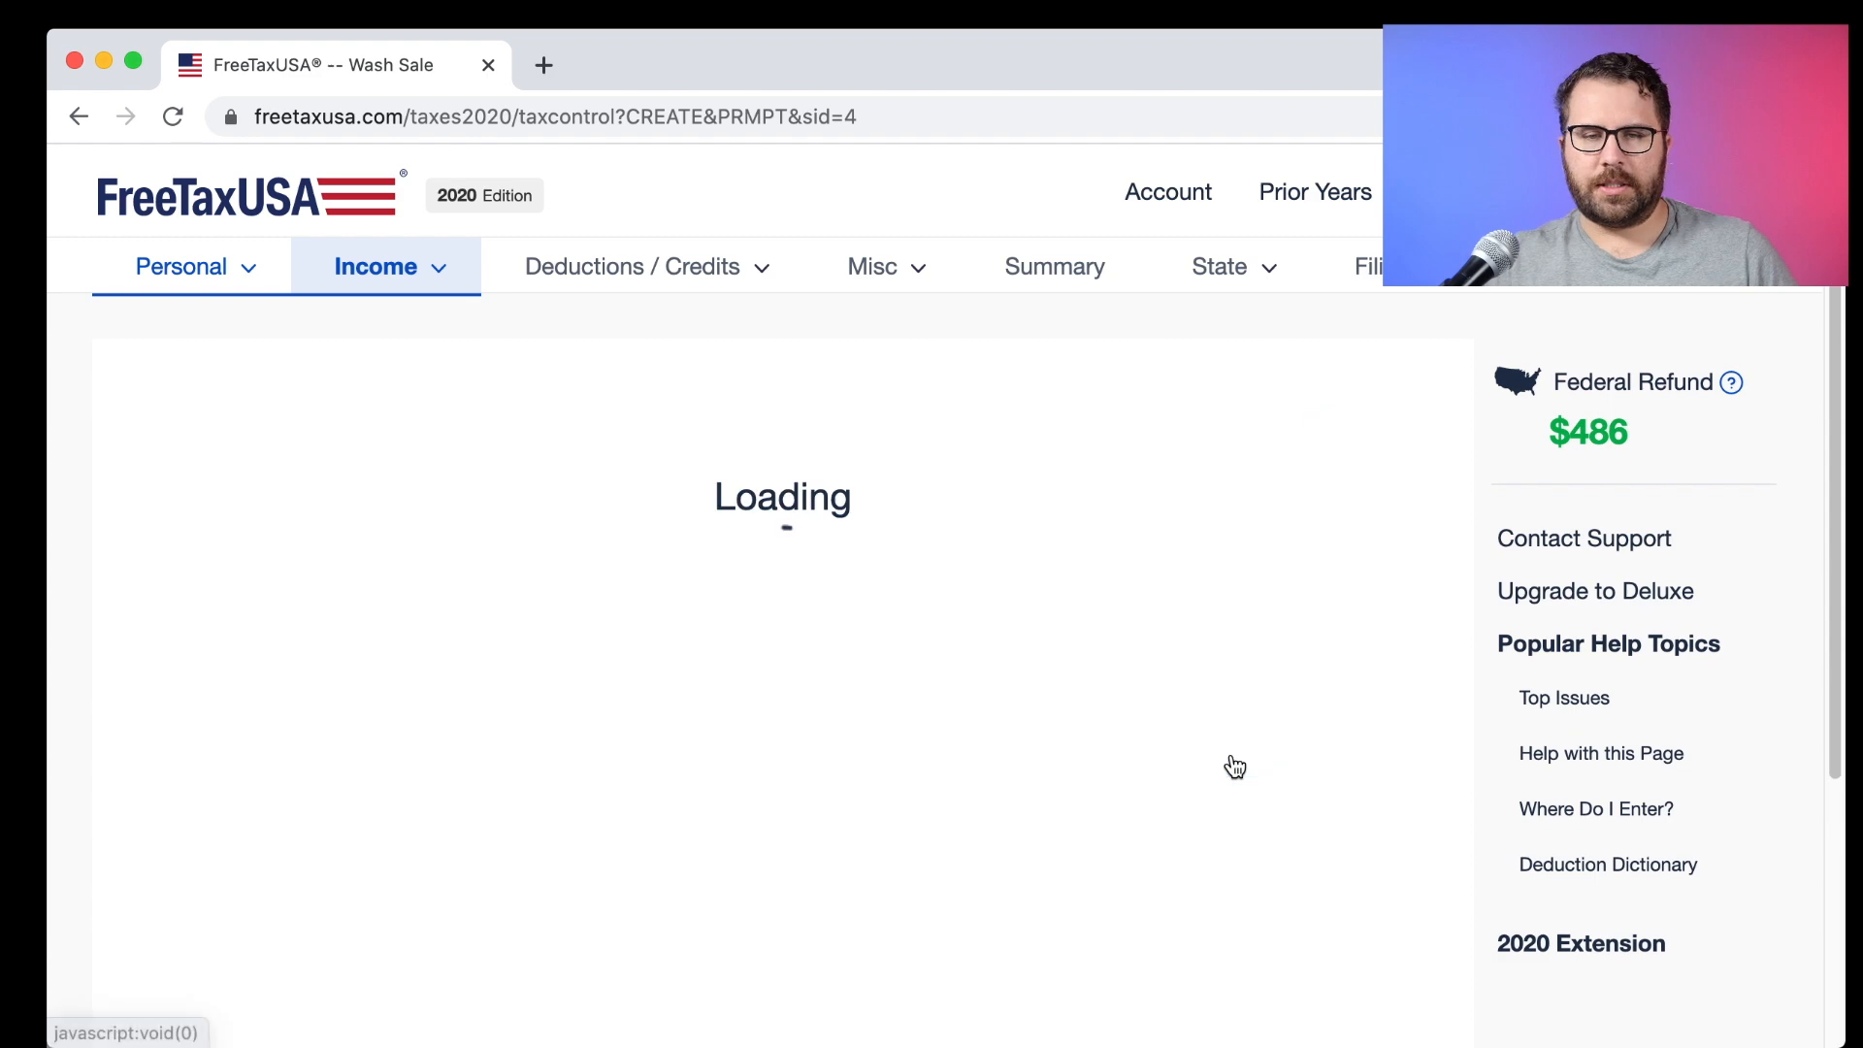
{"action": "scroll", "coordinate": [1231, 766], "scroll_direction": "down", "scroll_amount": 1}
{"action": "scroll", "coordinate": [1231, 755], "scroll_direction": "down", "scroll_amount": 10}
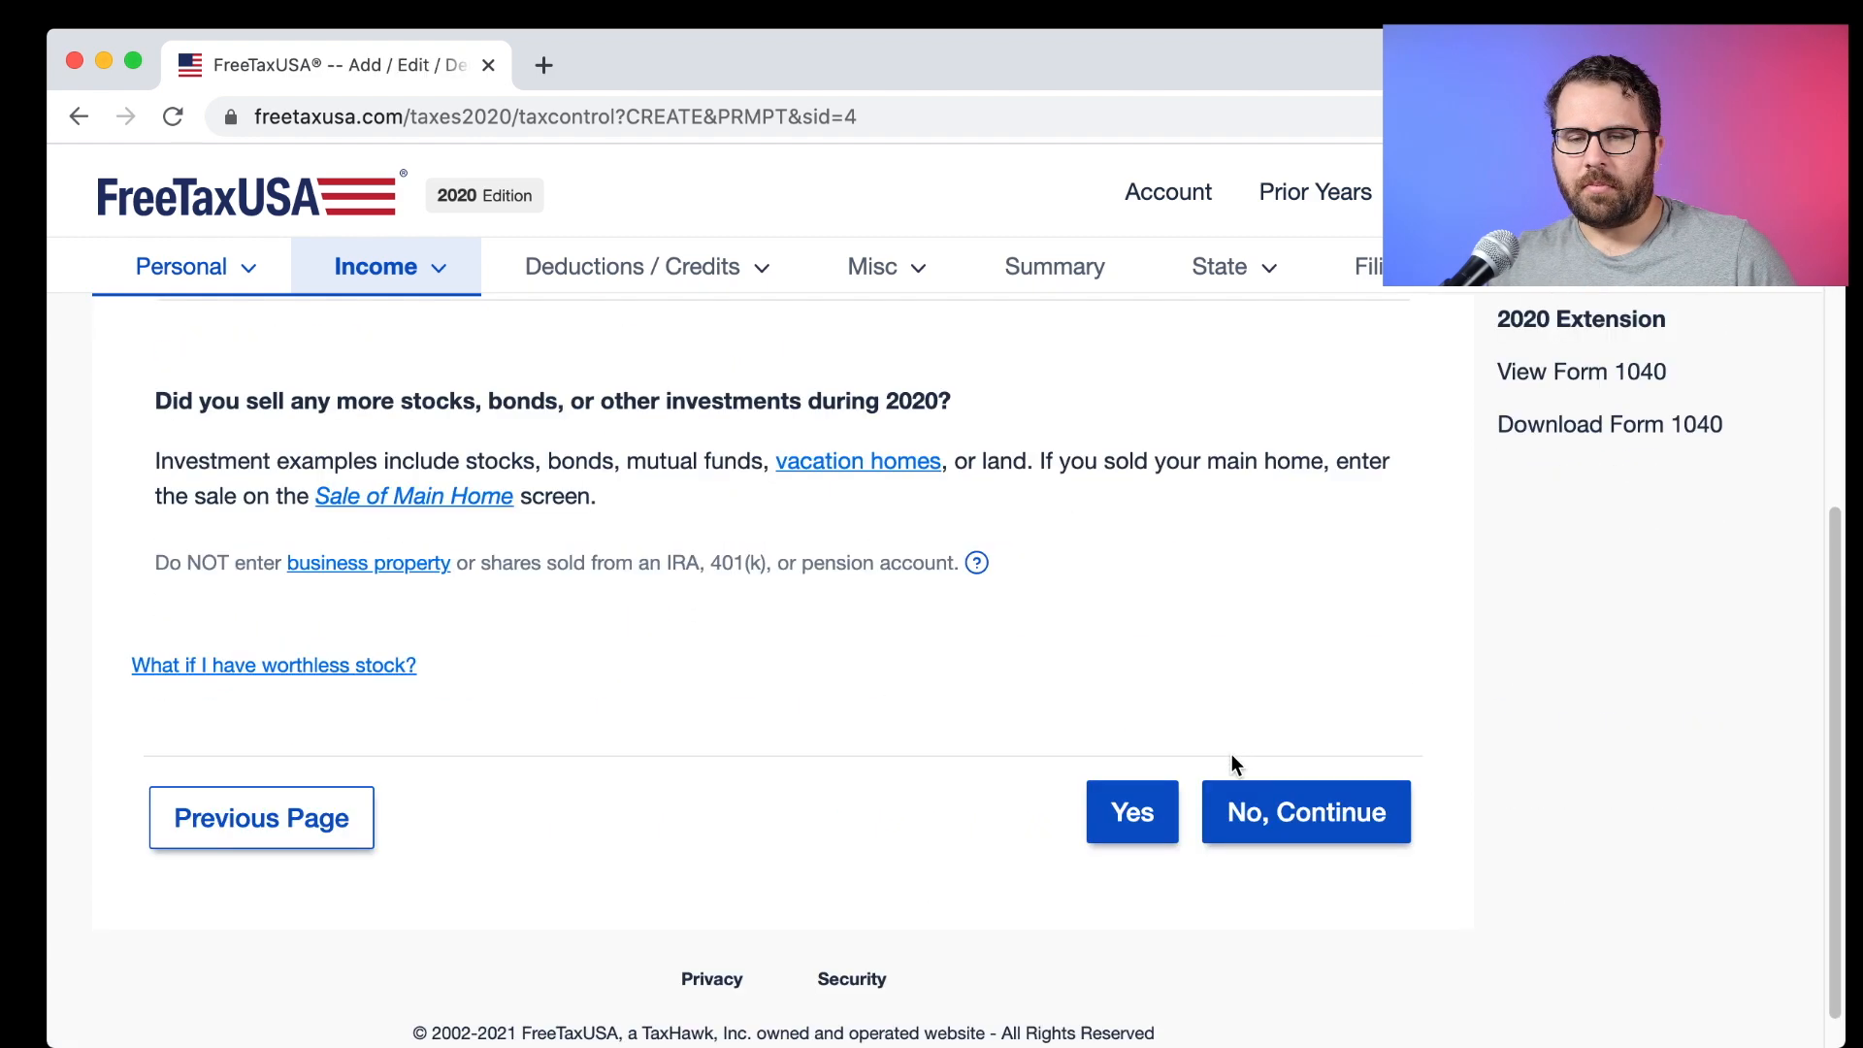
{"action": "left_click_drag", "start_coordinate": [406, 398], "coordinate": [811, 401]}
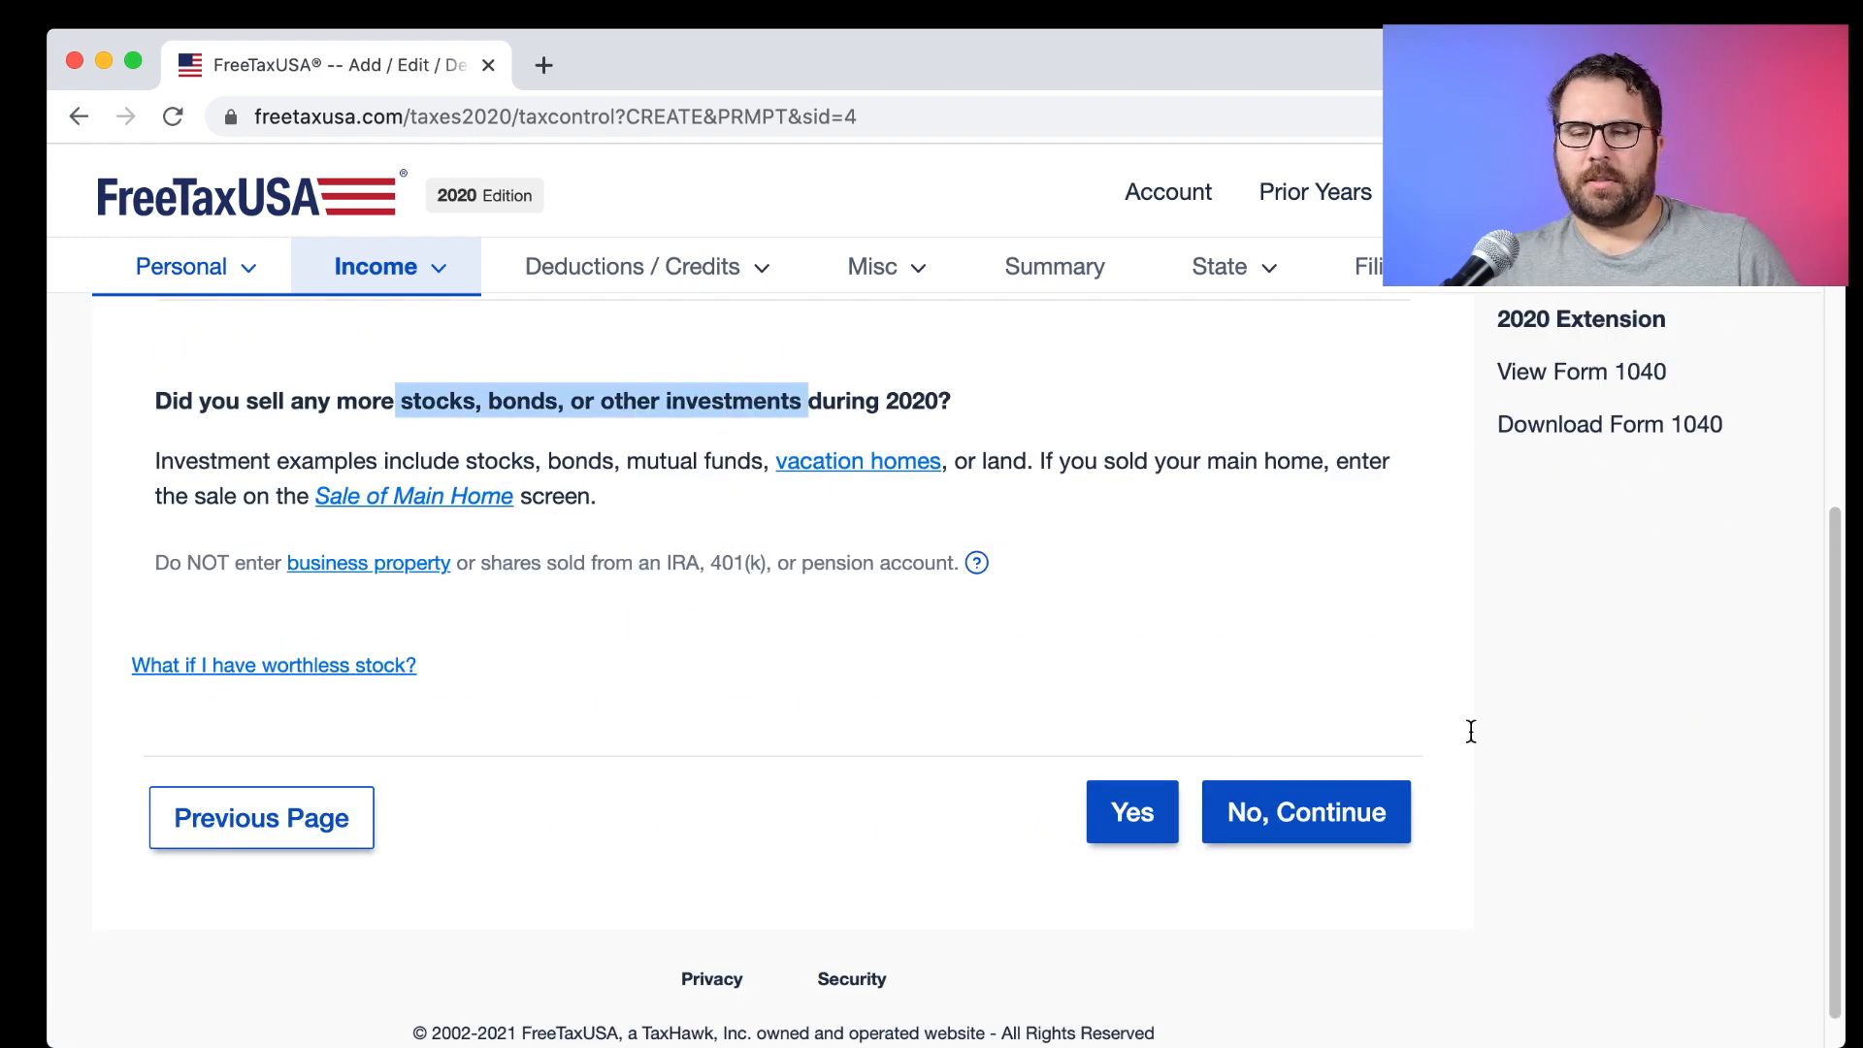
{"action": "left_click", "coordinate": [1353, 832]}
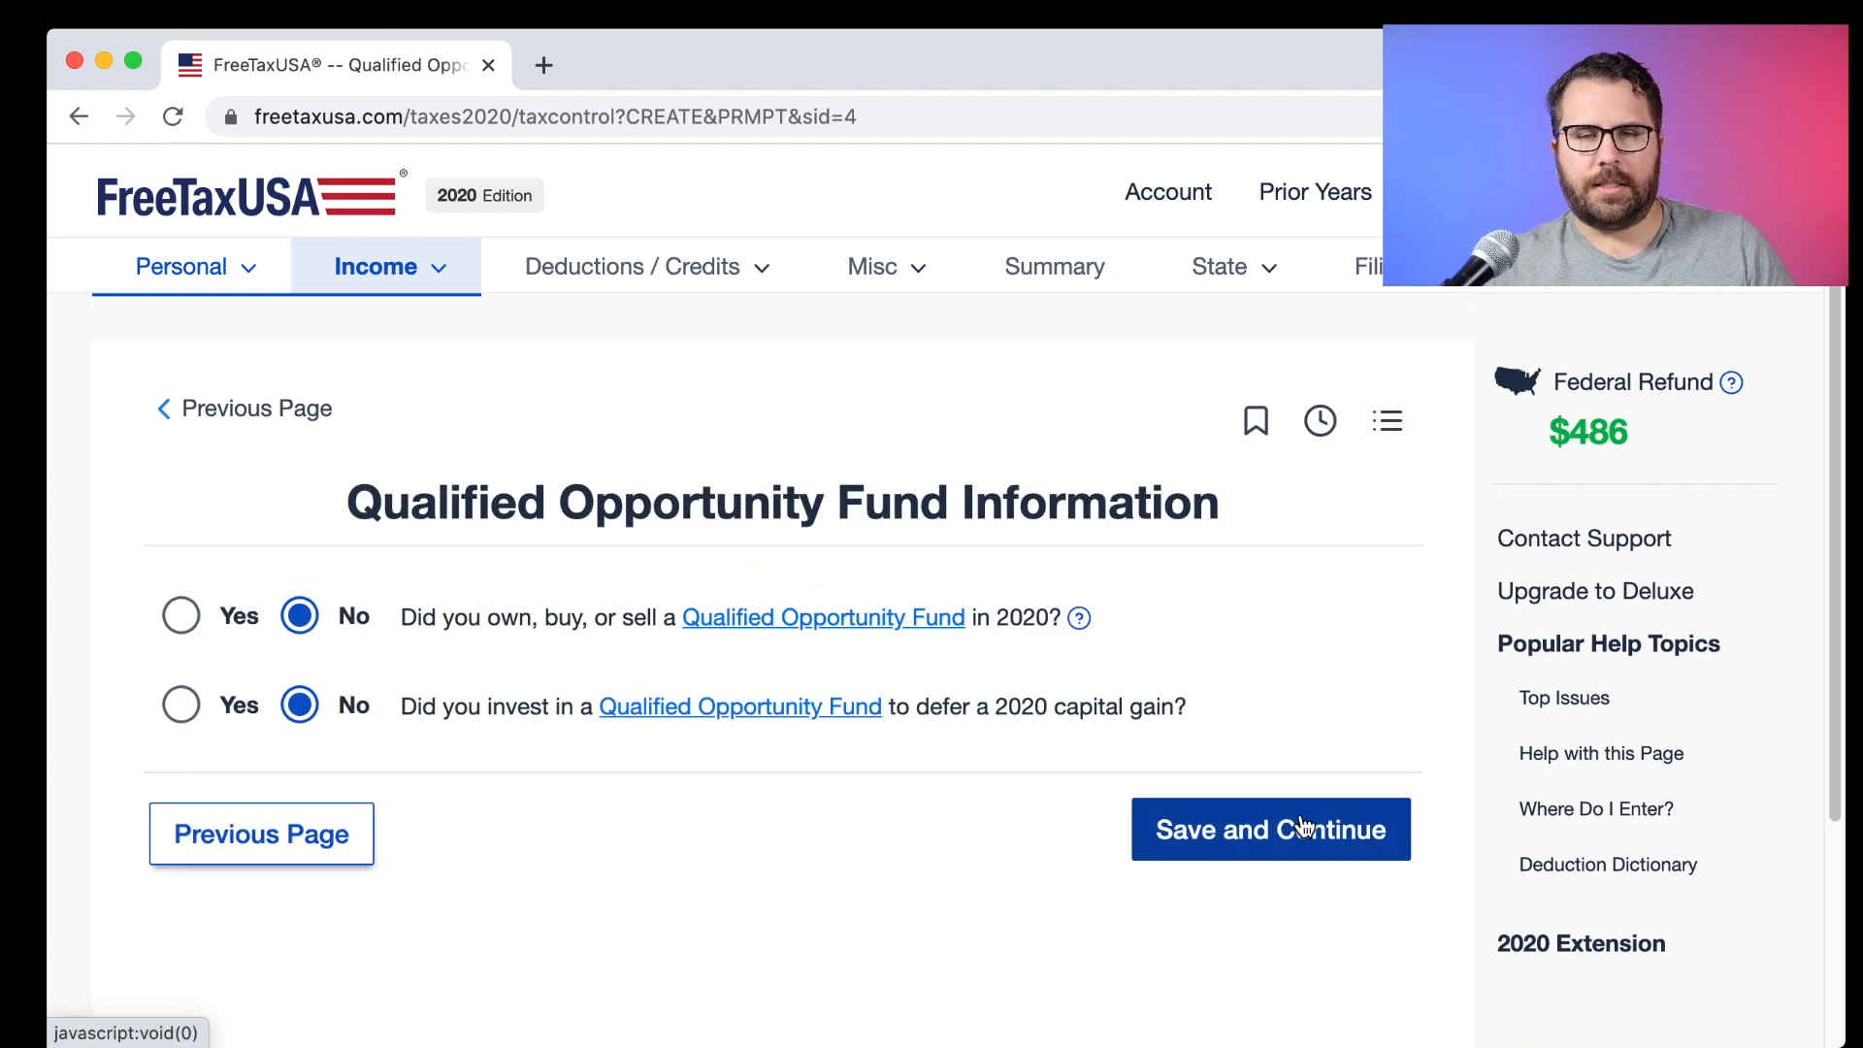
{"action": "left_click", "coordinate": [1258, 832]}
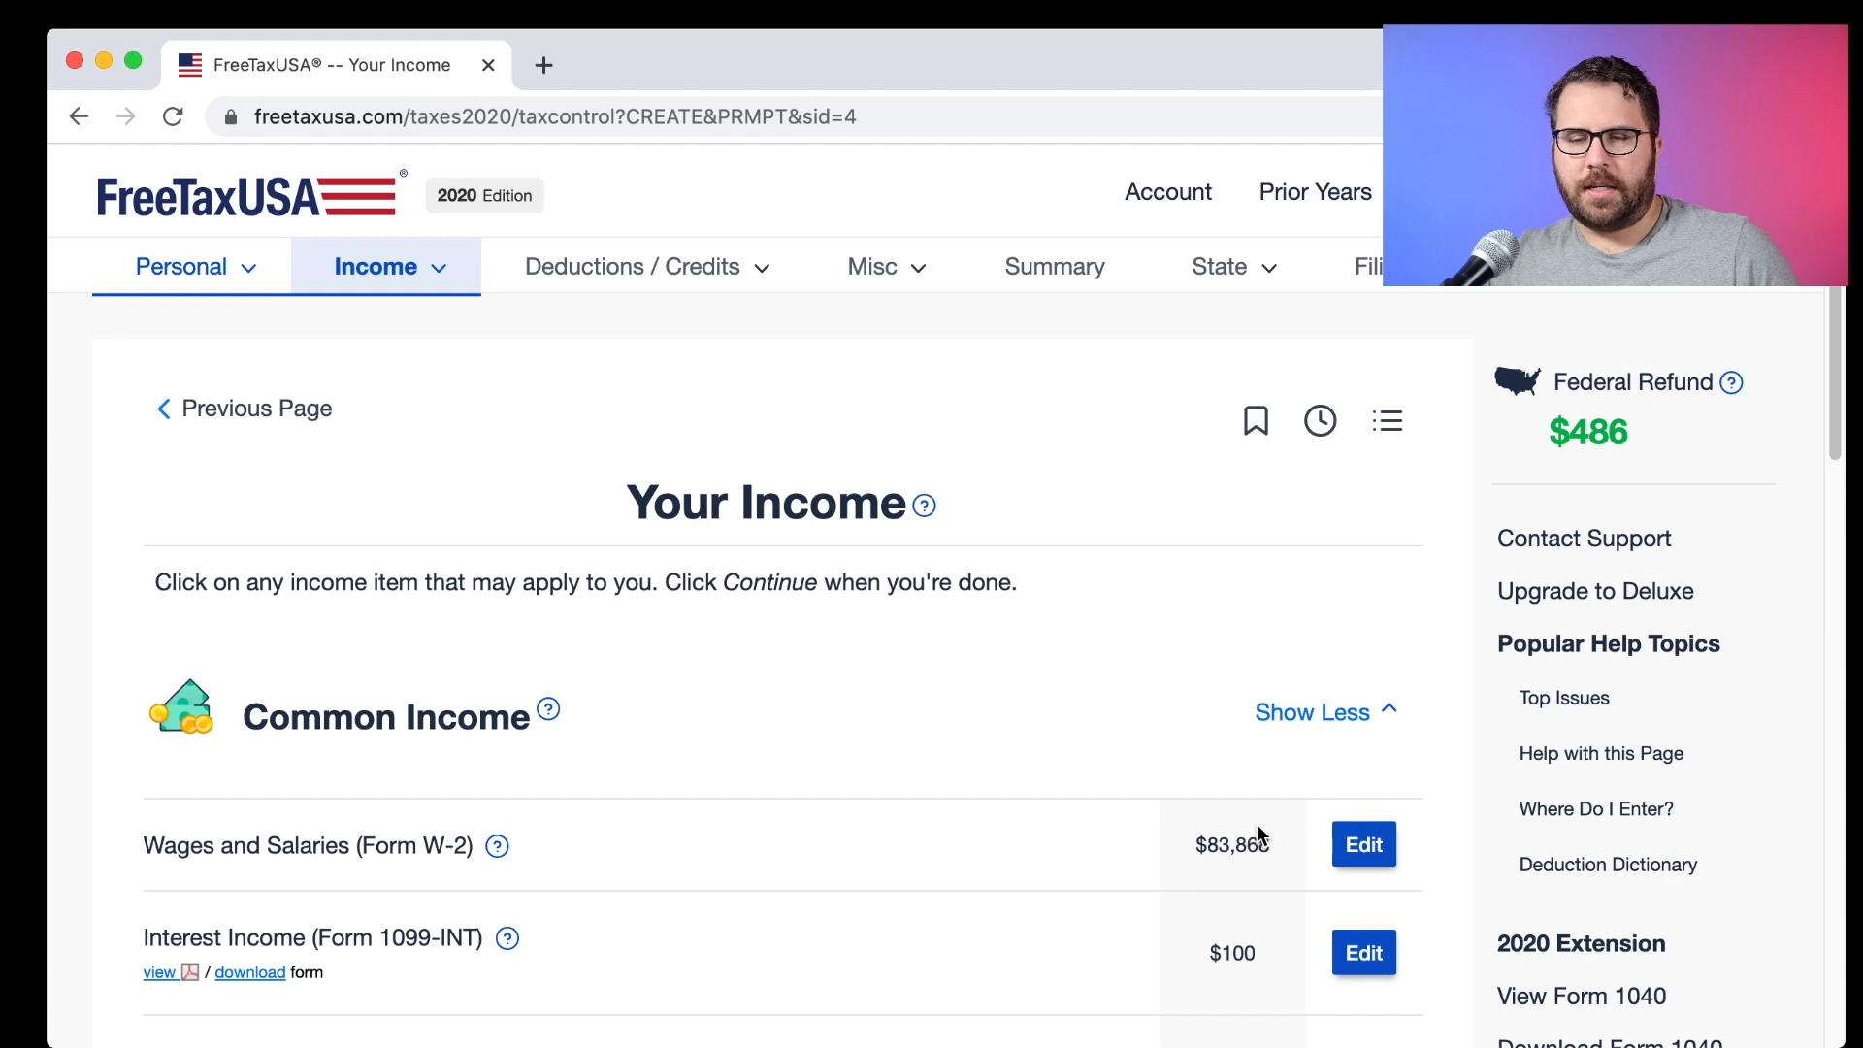
Review the income list and accept the 2020 Income Summary totaling $83,982.
{"action": "scroll", "coordinate": [1258, 831], "scroll_direction": "down", "scroll_amount": 5}
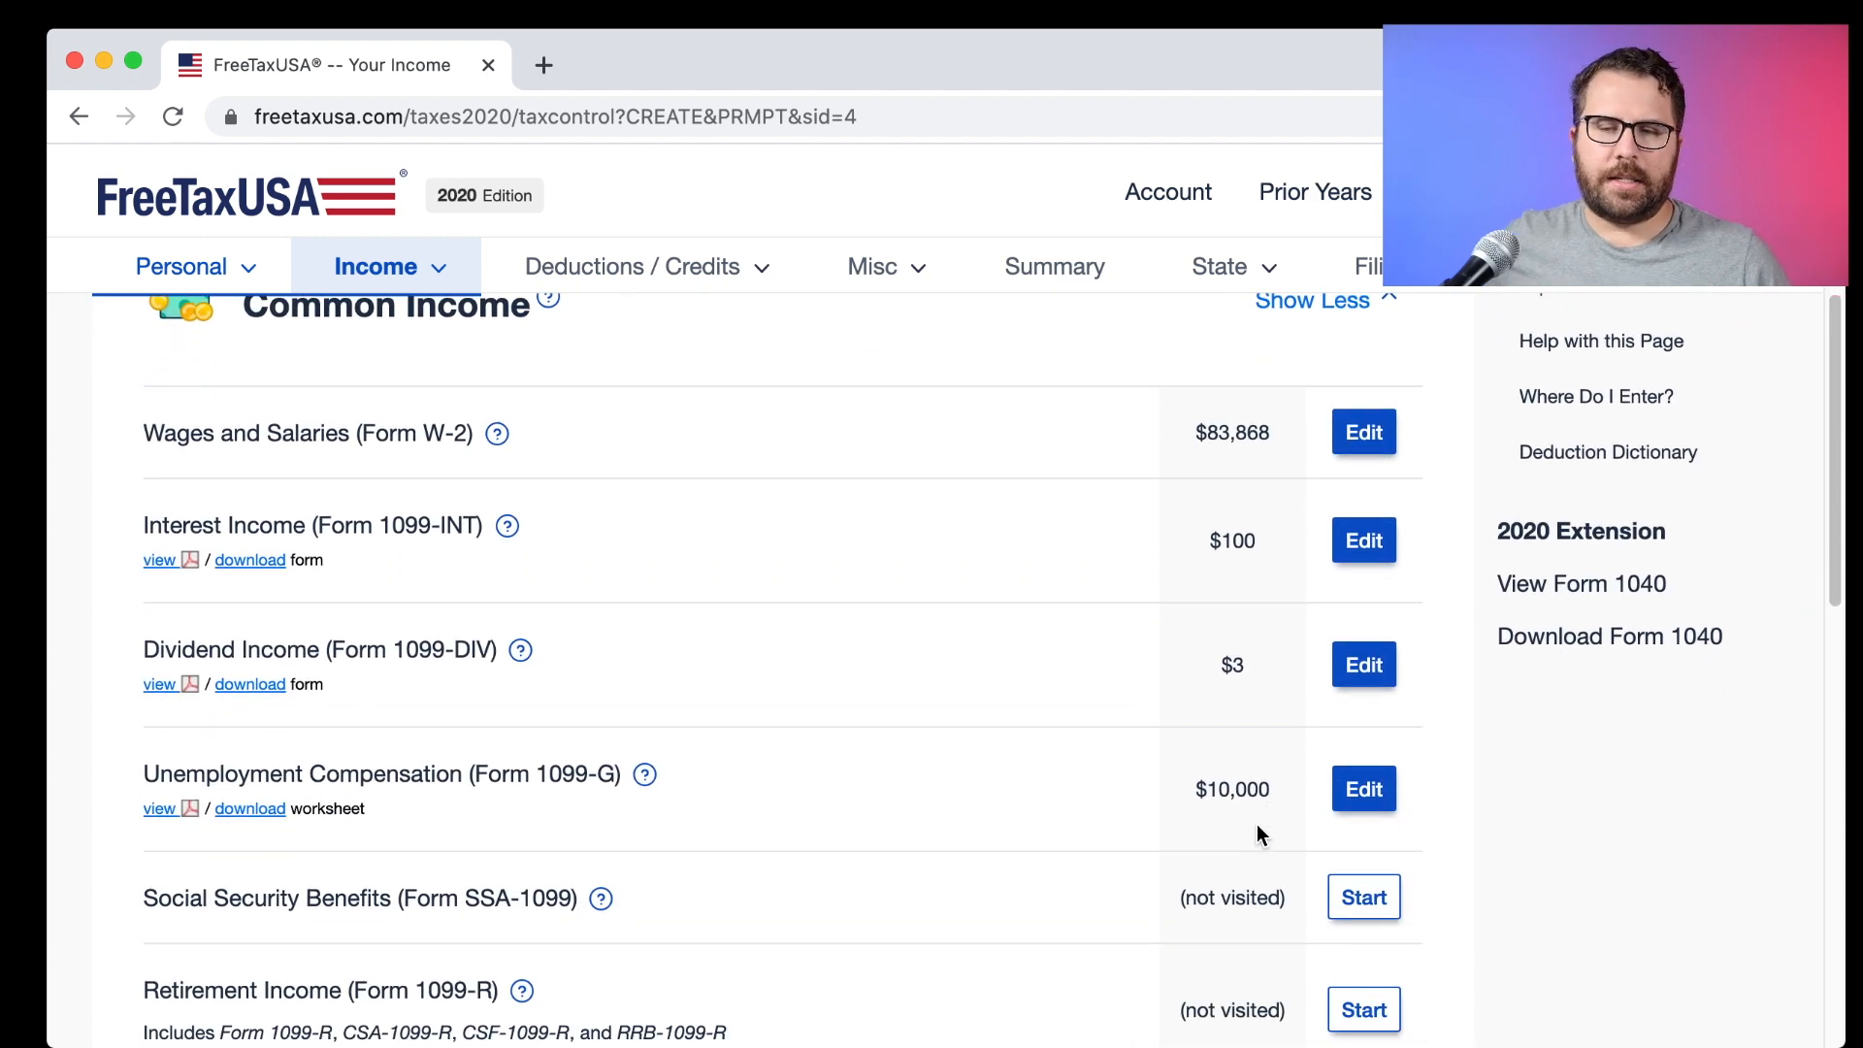
{"action": "scroll", "coordinate": [1257, 826], "scroll_direction": "down", "scroll_amount": 4}
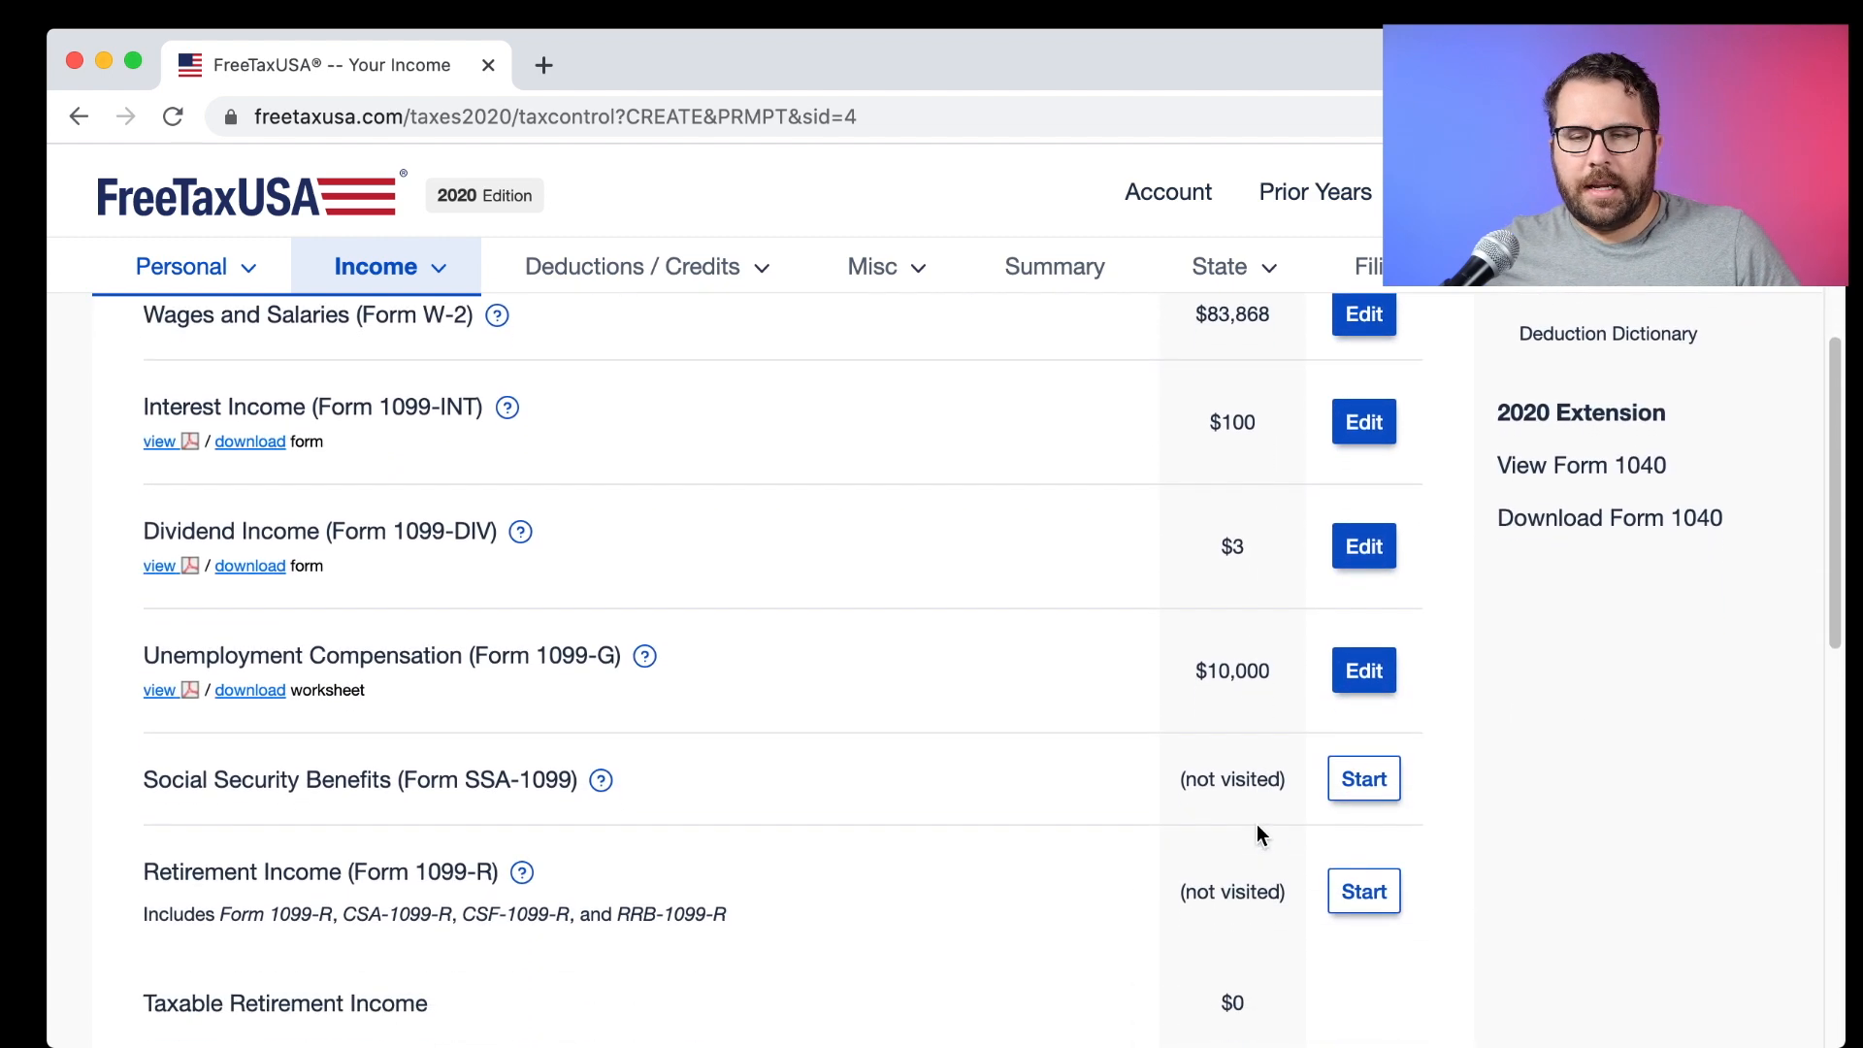
{"action": "scroll", "coordinate": [1256, 825], "scroll_direction": "down", "scroll_amount": 2}
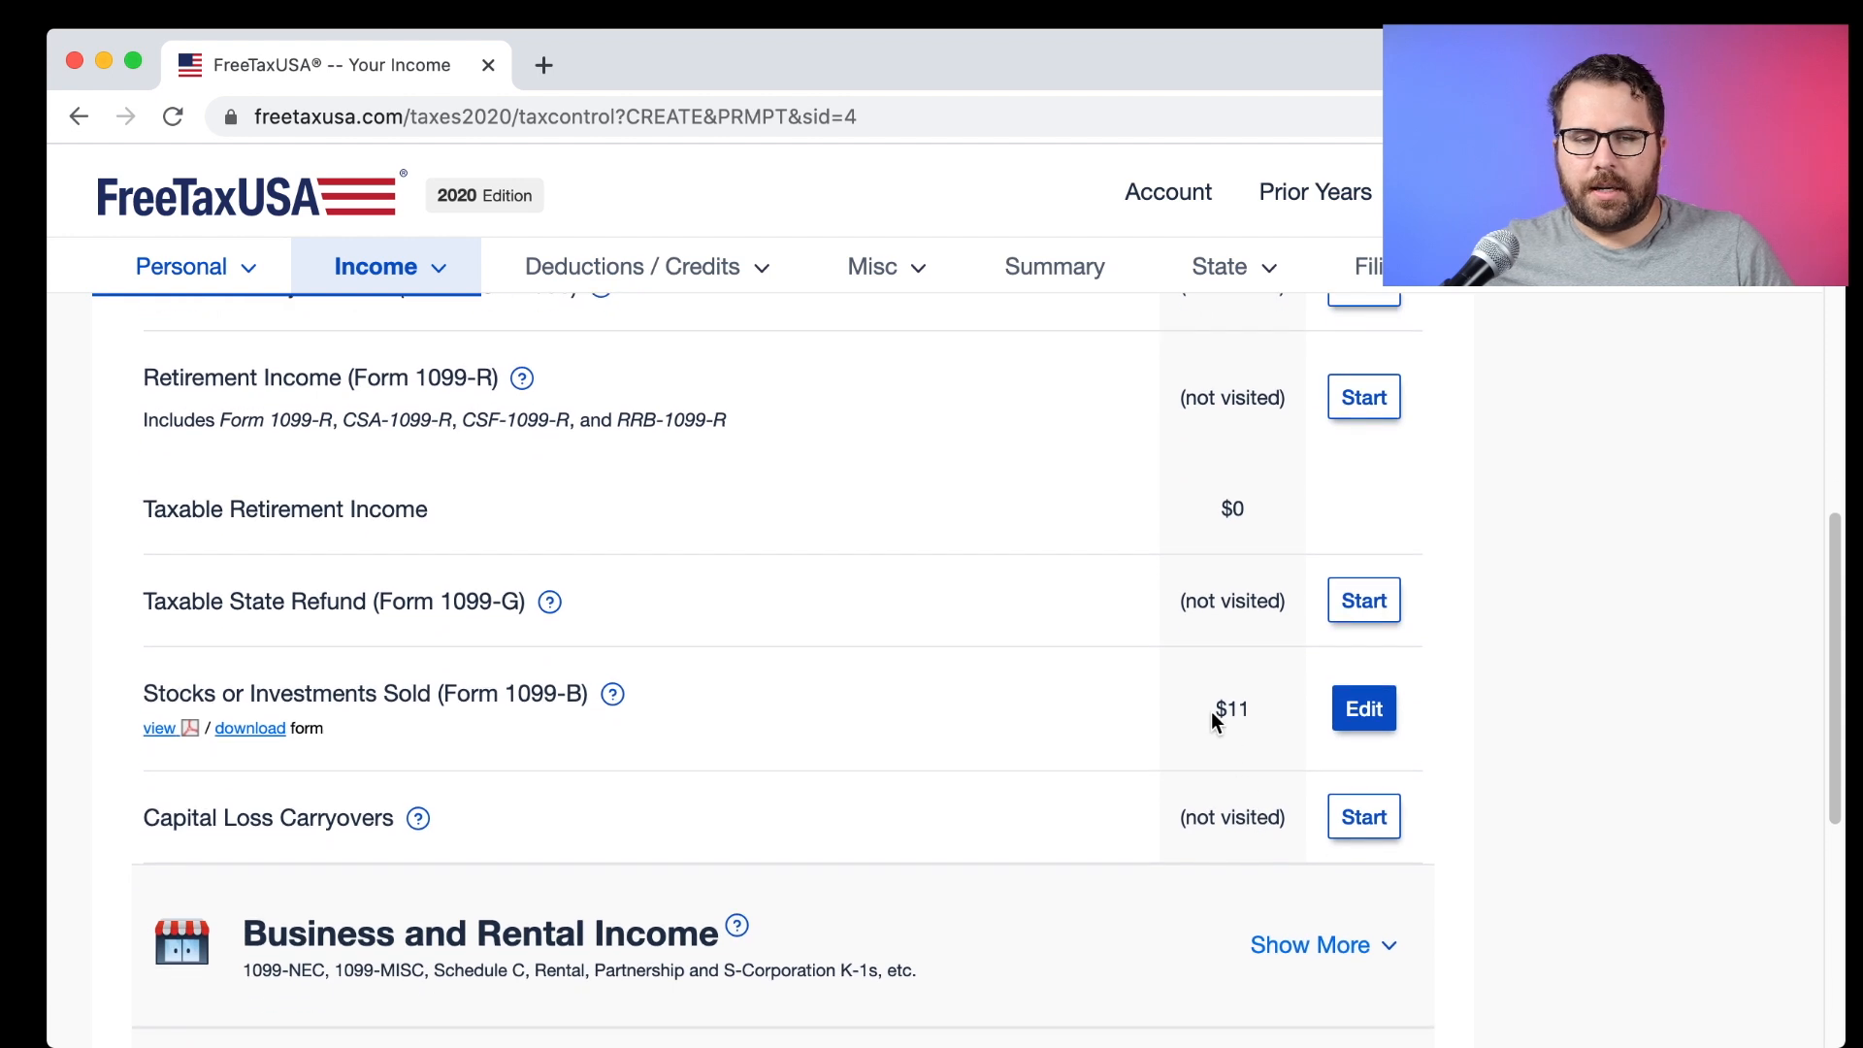
{"action": "scroll", "coordinate": [1211, 712], "scroll_direction": "down", "scroll_amount": 4}
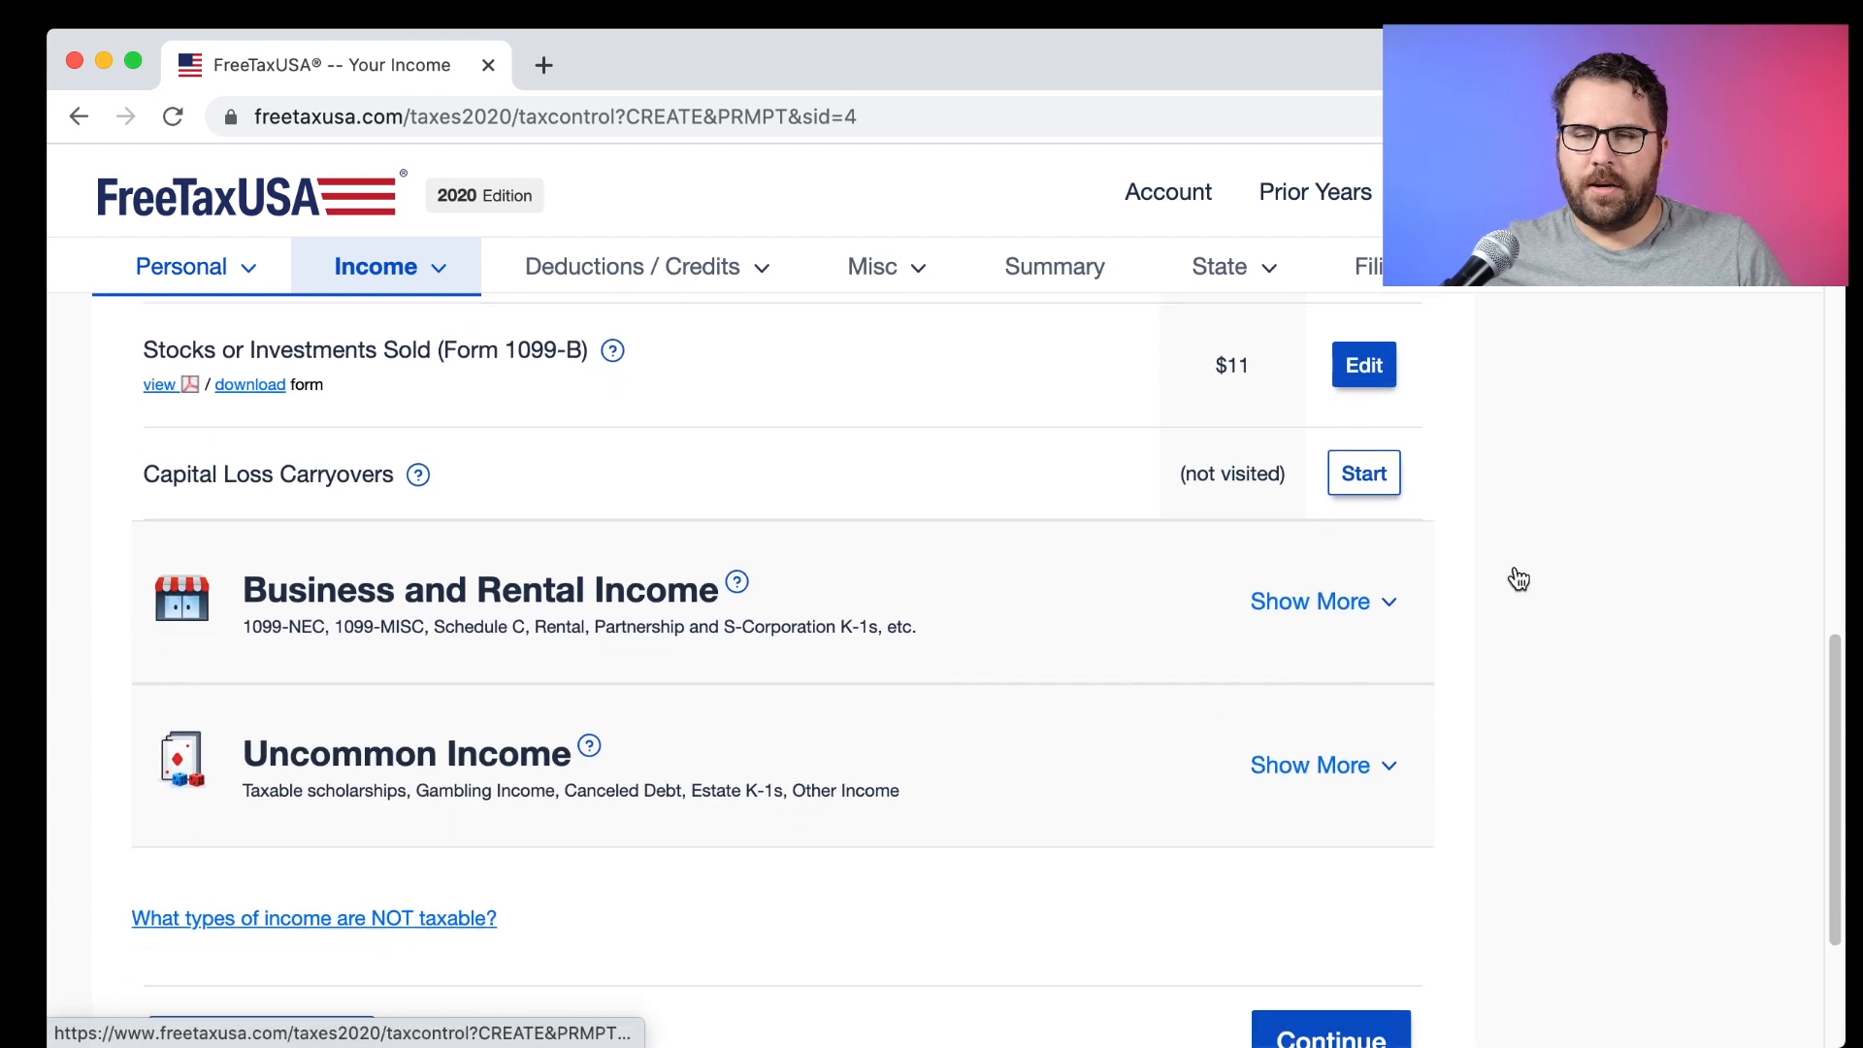
{"action": "scroll", "coordinate": [648, 804], "scroll_direction": "down", "scroll_amount": 1}
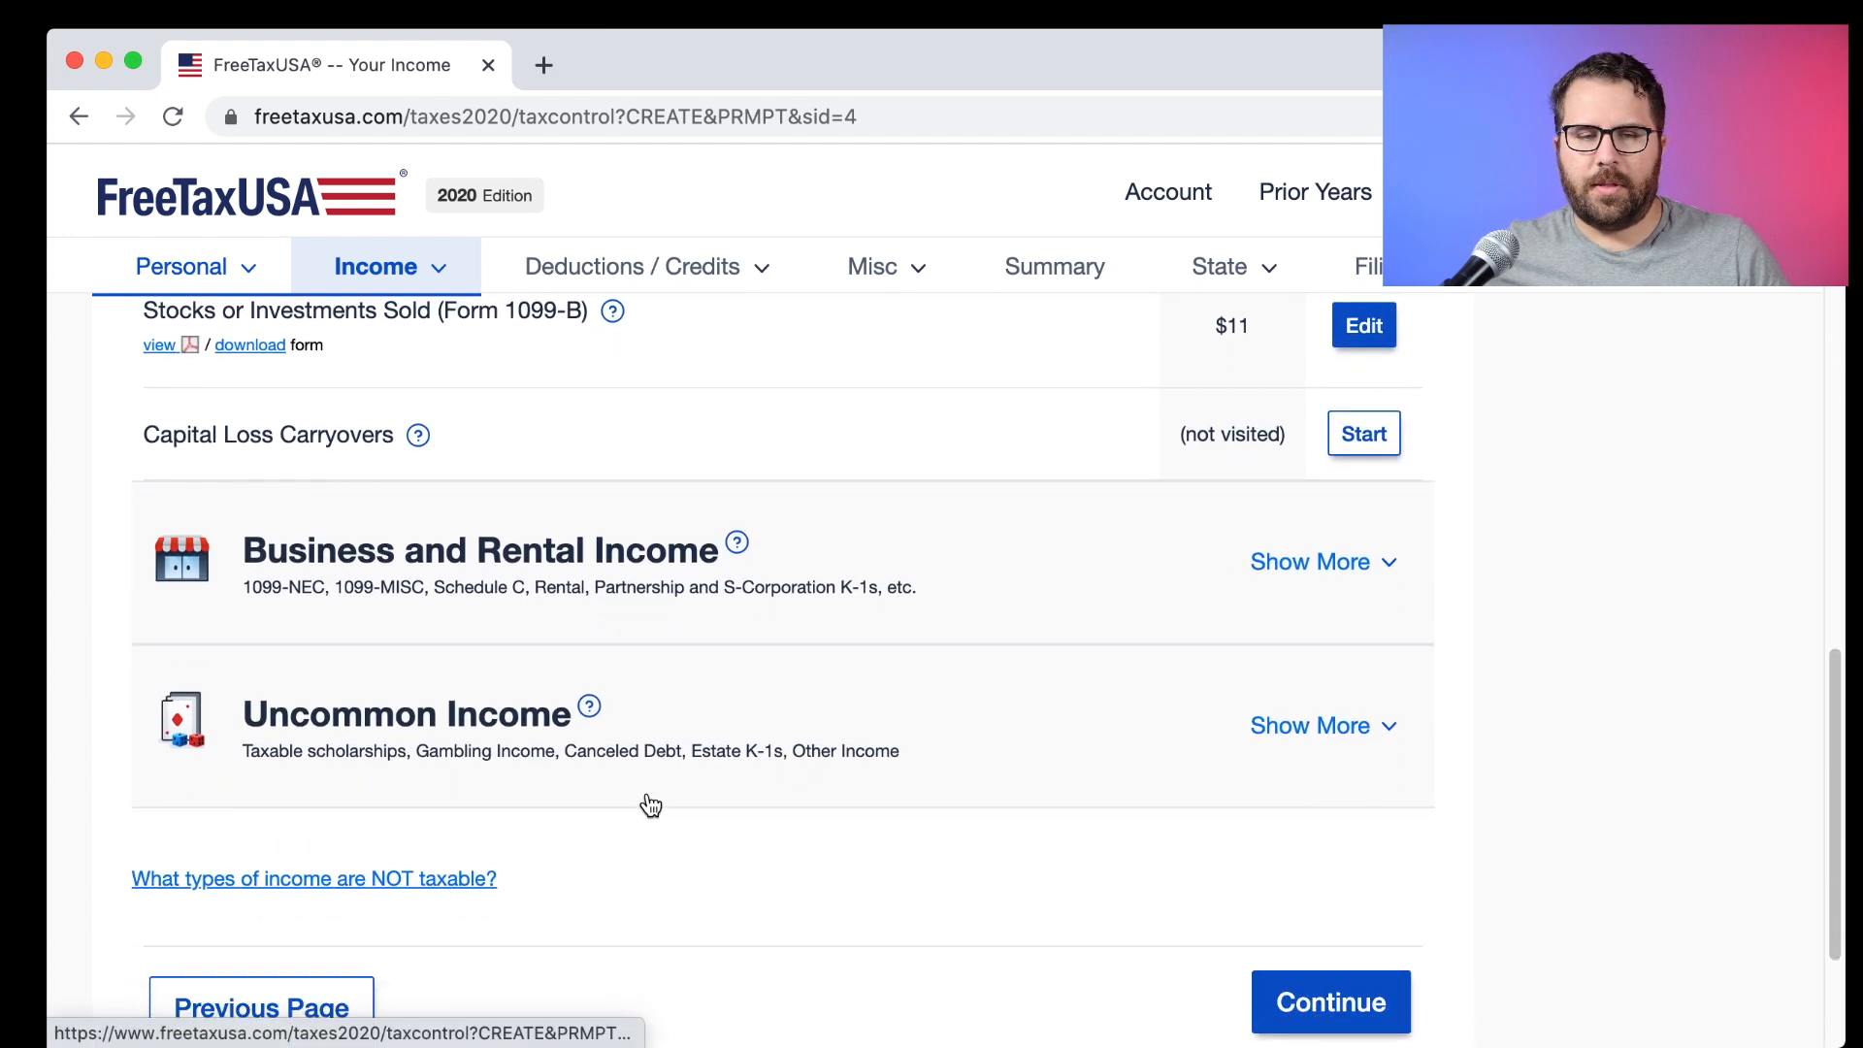
{"action": "scroll", "coordinate": [724, 742], "scroll_direction": "down", "scroll_amount": 3}
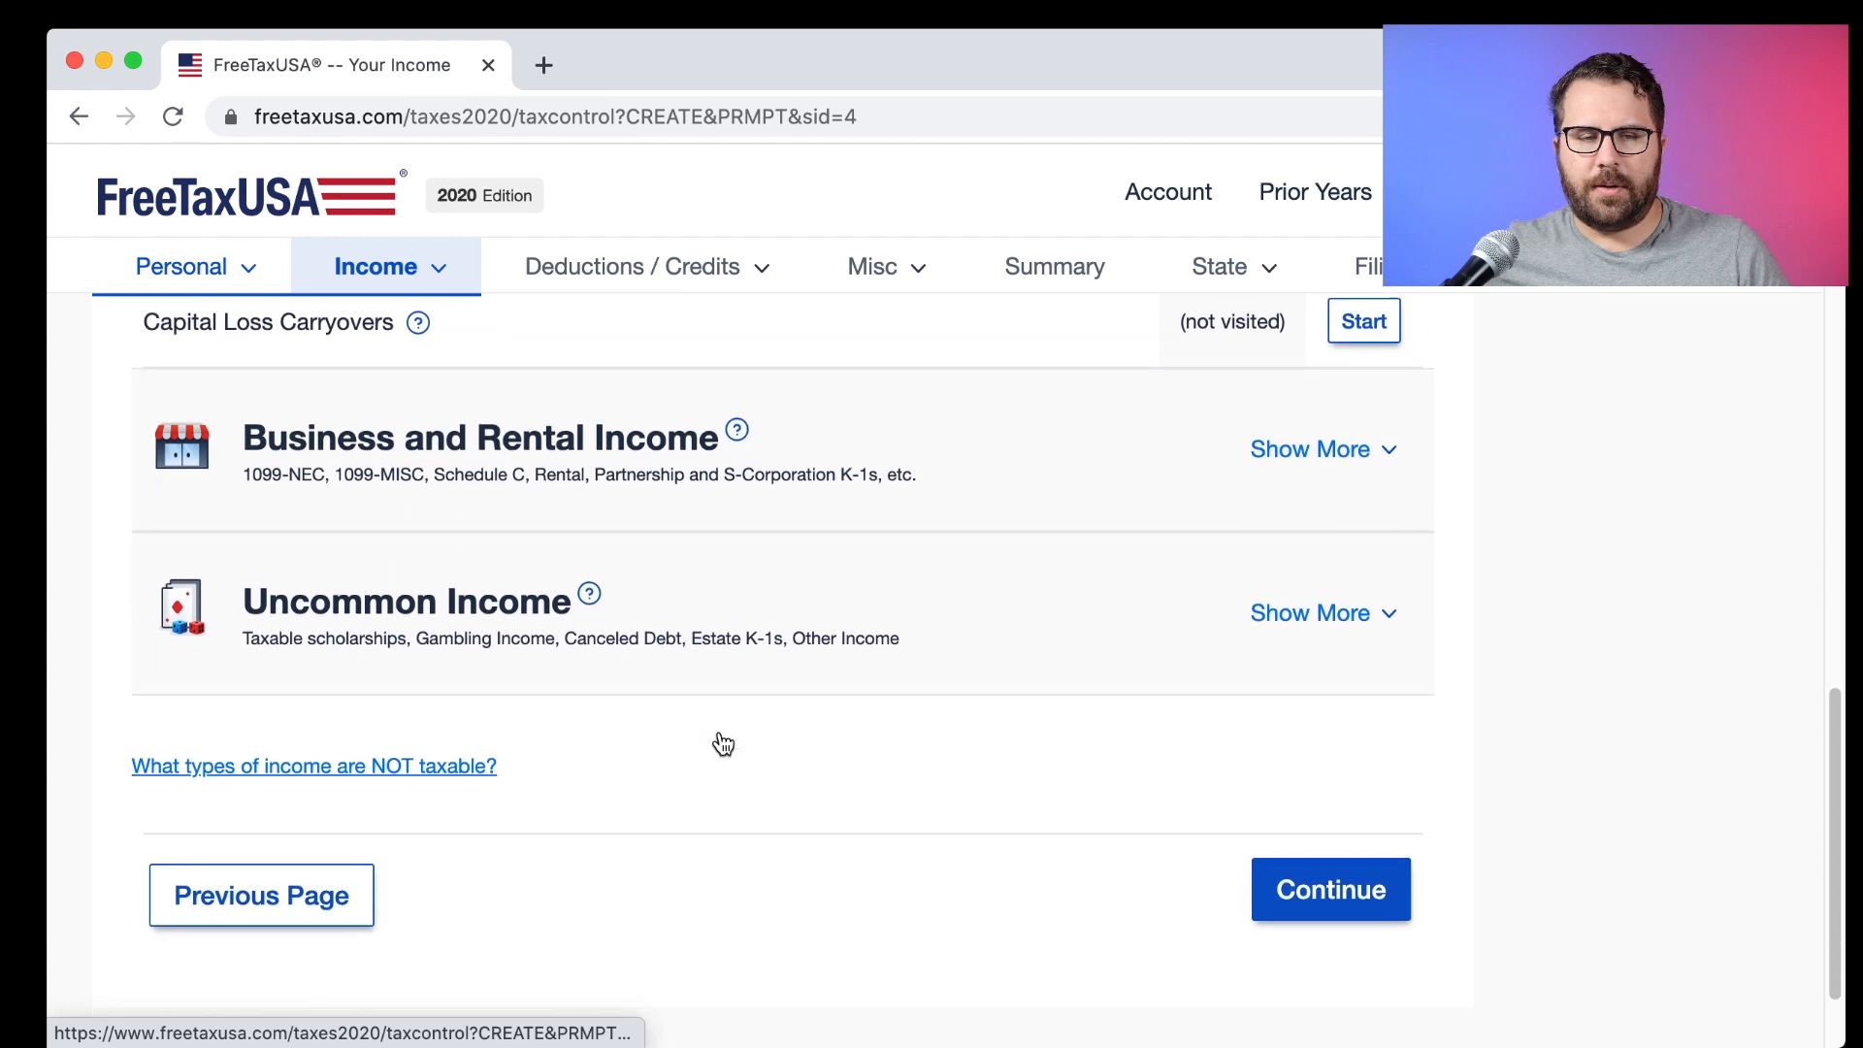
{"action": "left_click", "coordinate": [1327, 876]}
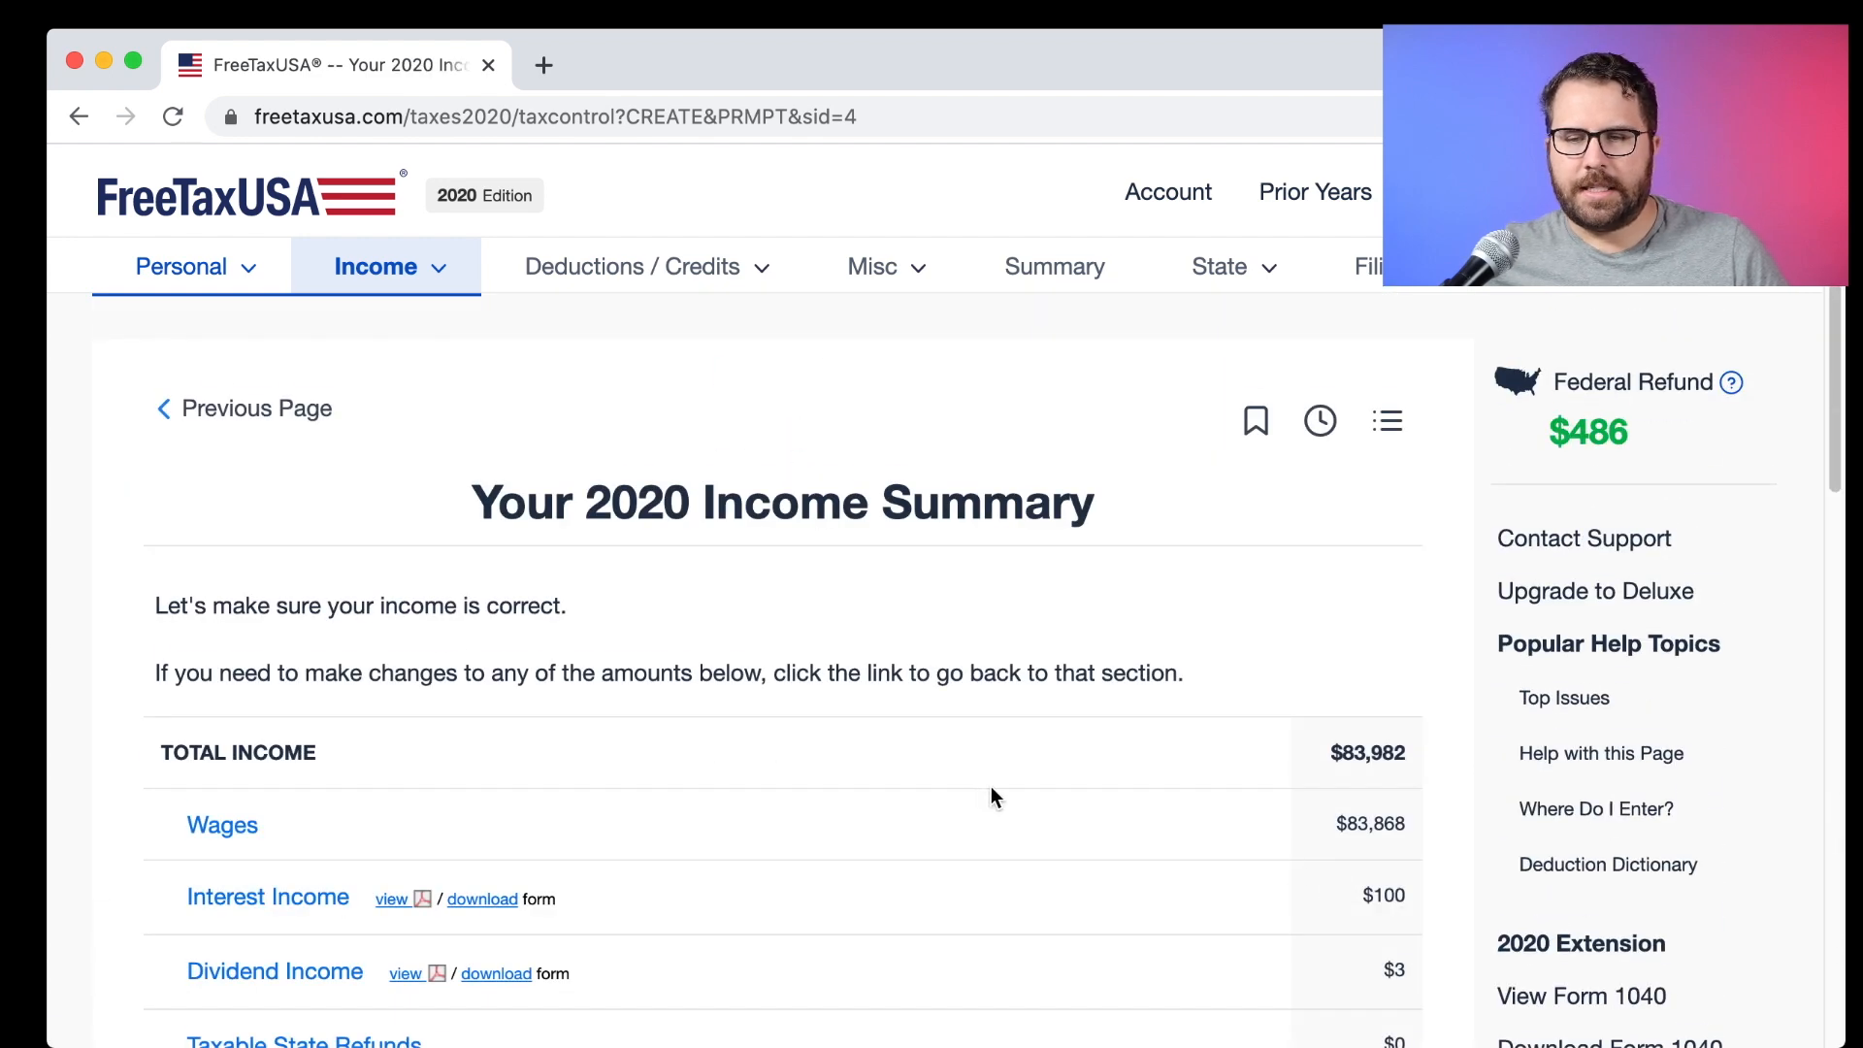
{"action": "scroll", "coordinate": [992, 788], "scroll_direction": "down", "scroll_amount": 10}
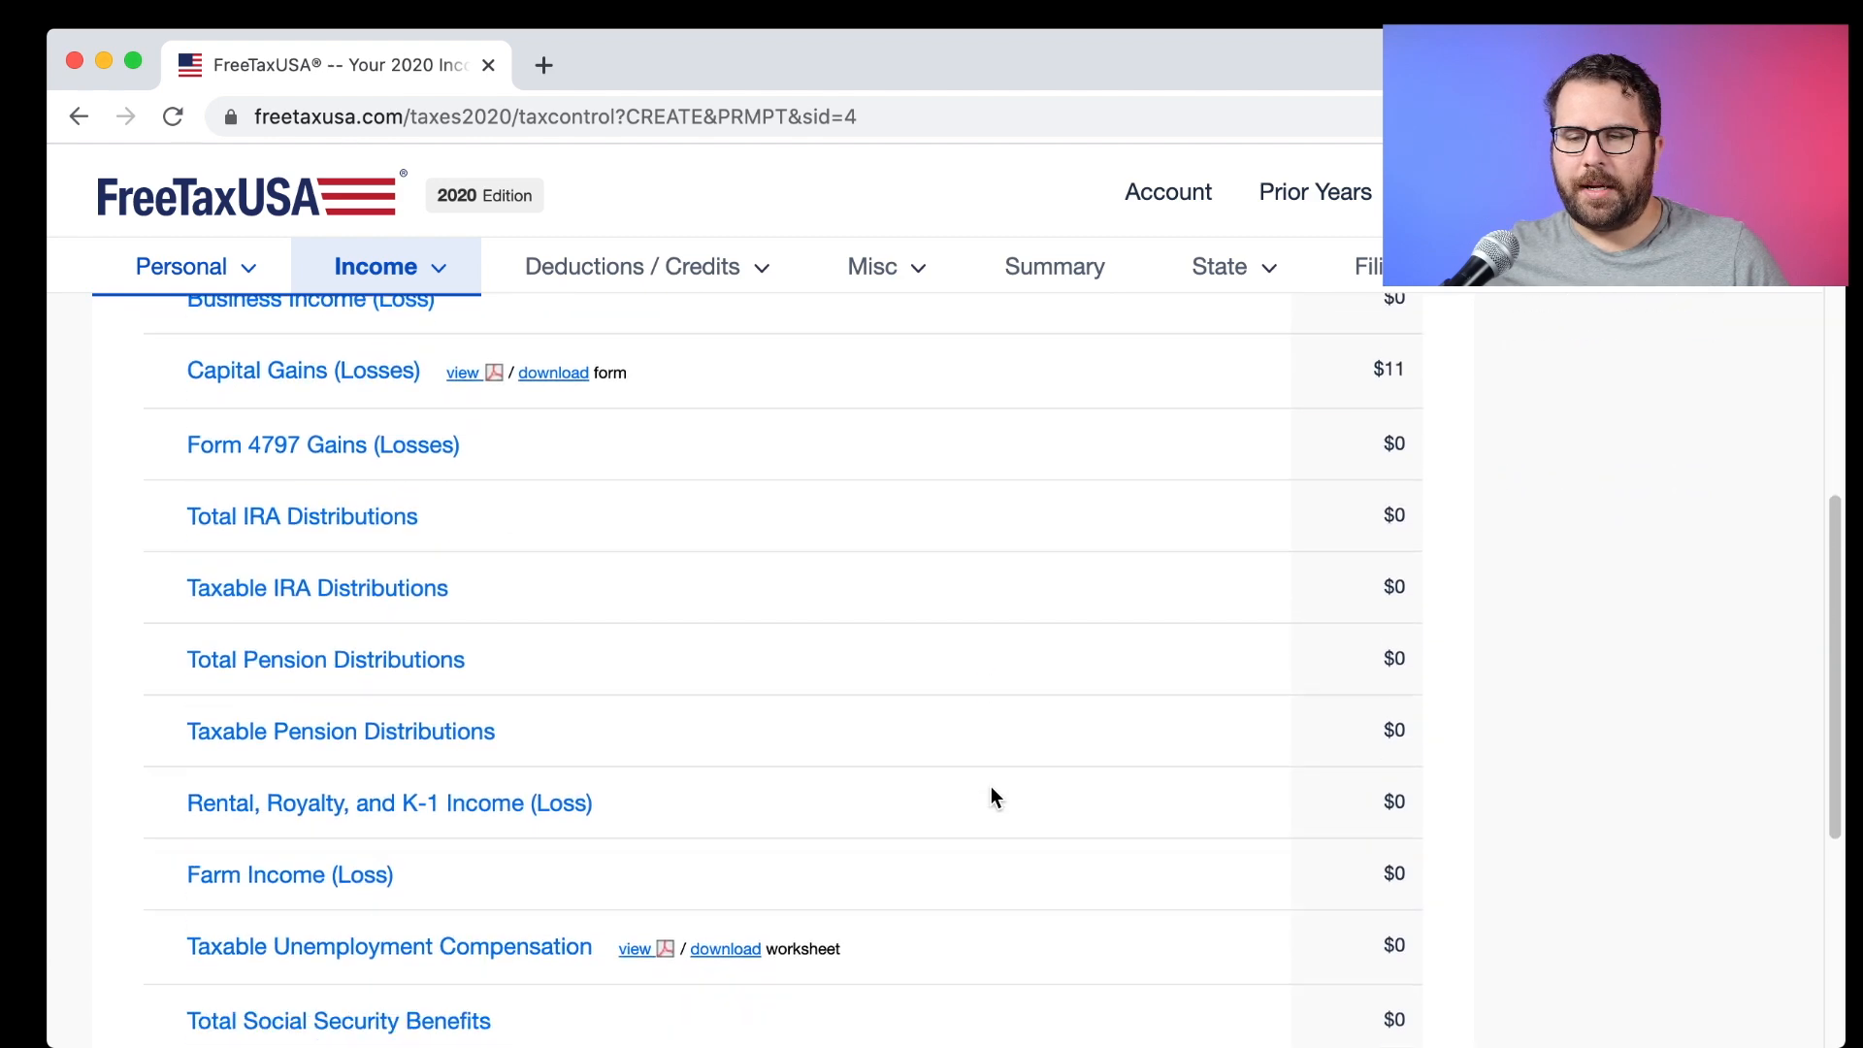
{"action": "scroll", "coordinate": [992, 794], "scroll_direction": "down", "scroll_amount": 5}
{"action": "left_click", "coordinate": [1298, 764]}
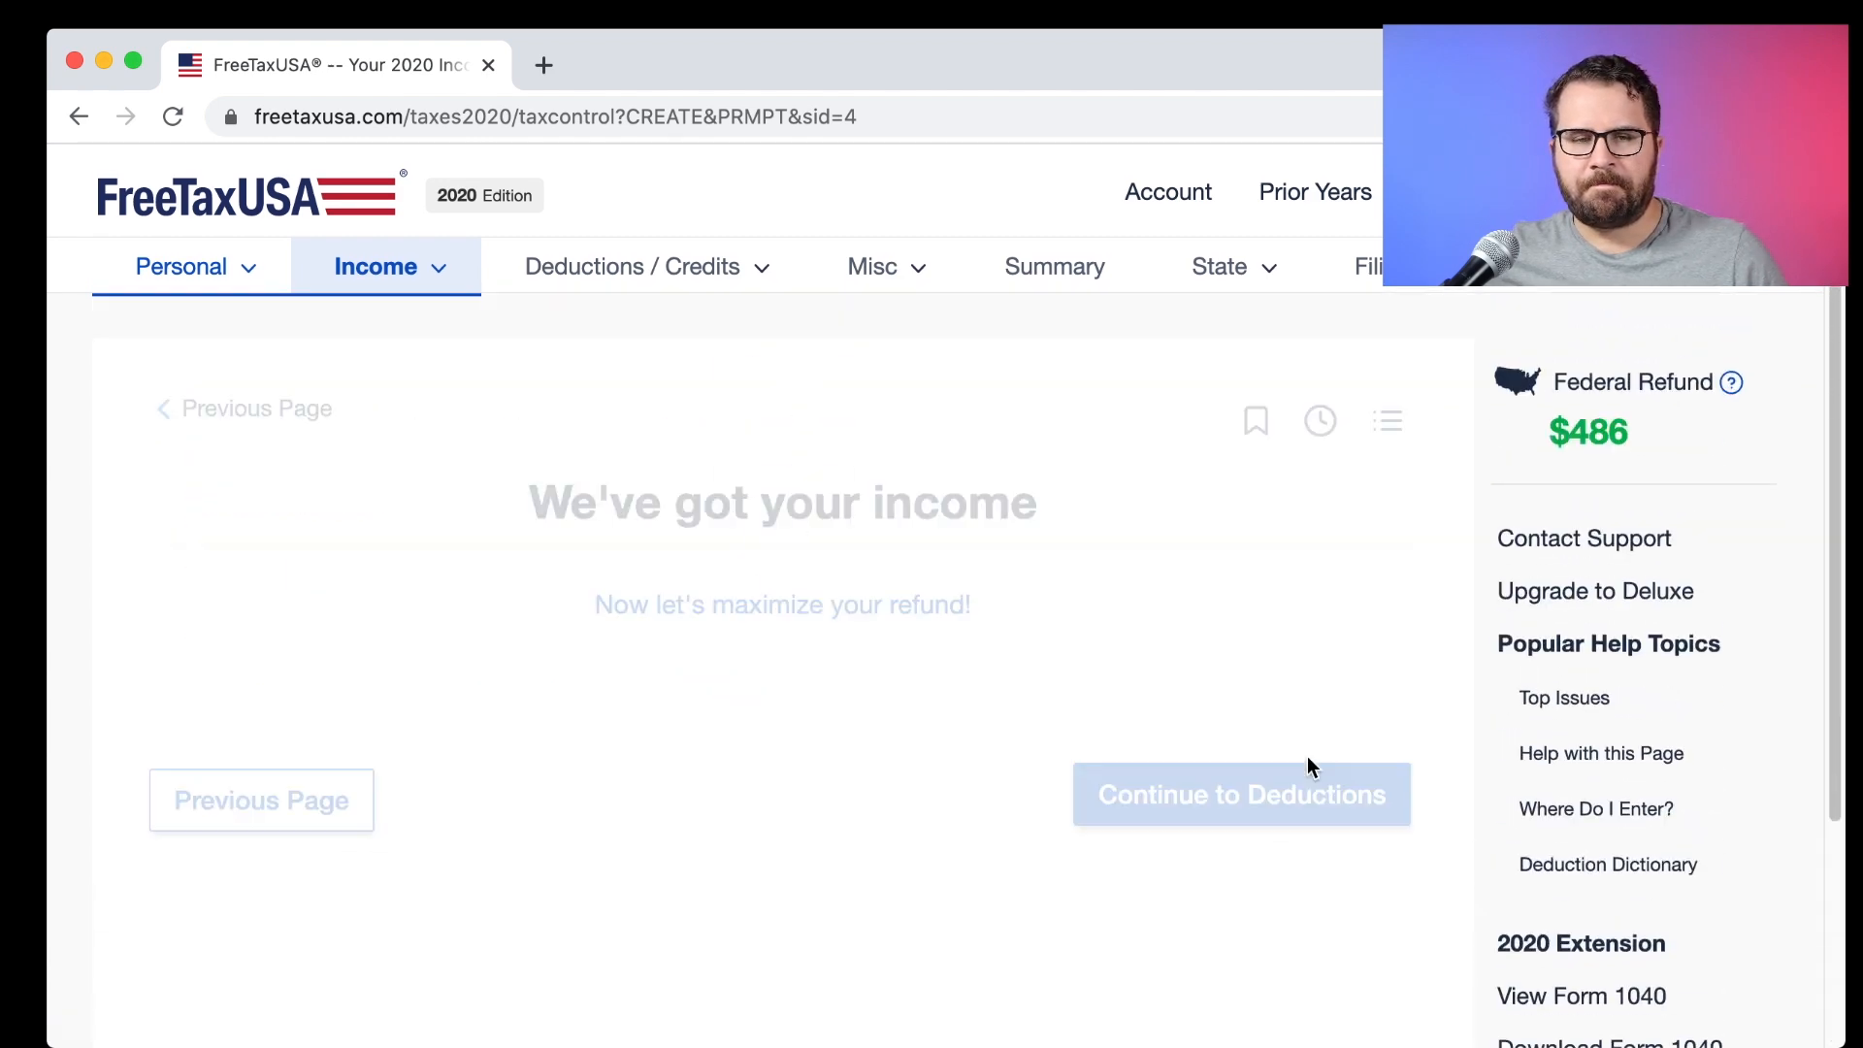
Move on to Deductions and review the $18,650 standard deduction amount.
{"action": "left_click", "coordinate": [1279, 995]}
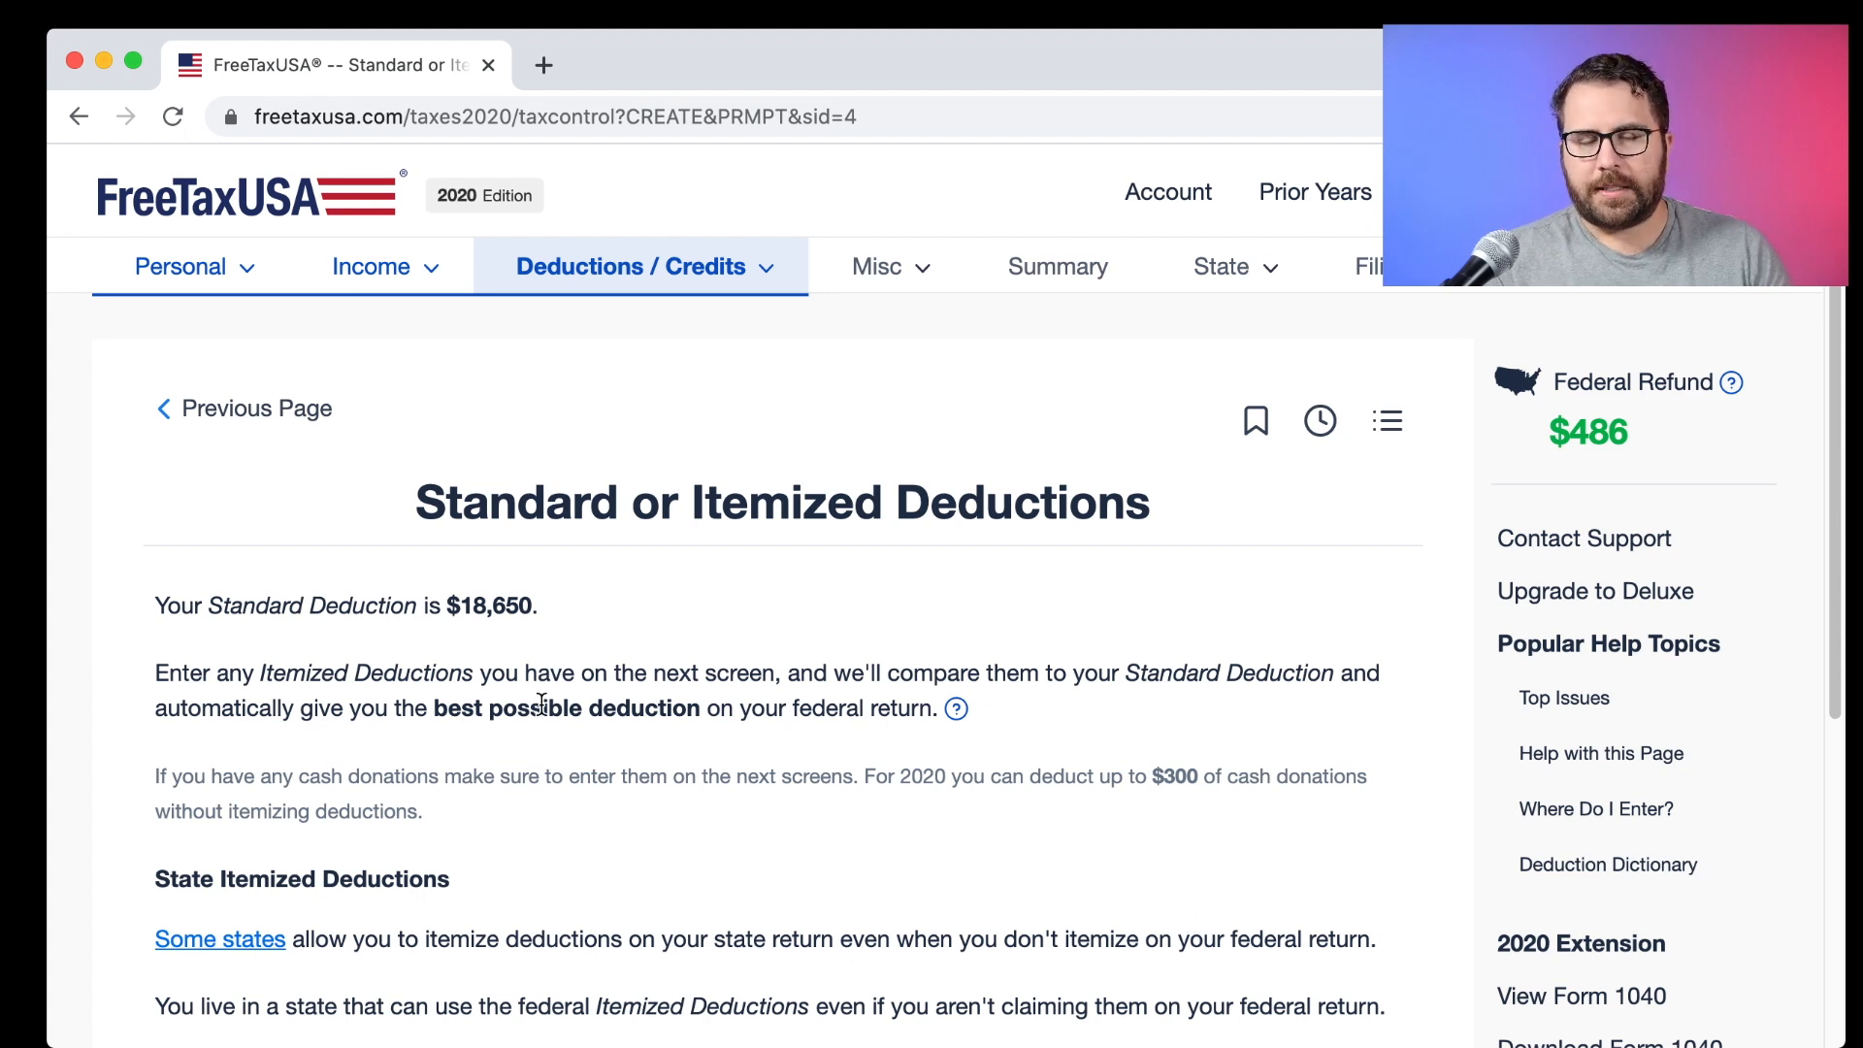
{"action": "left_click_drag", "start_coordinate": [443, 607], "coordinate": [530, 617]}
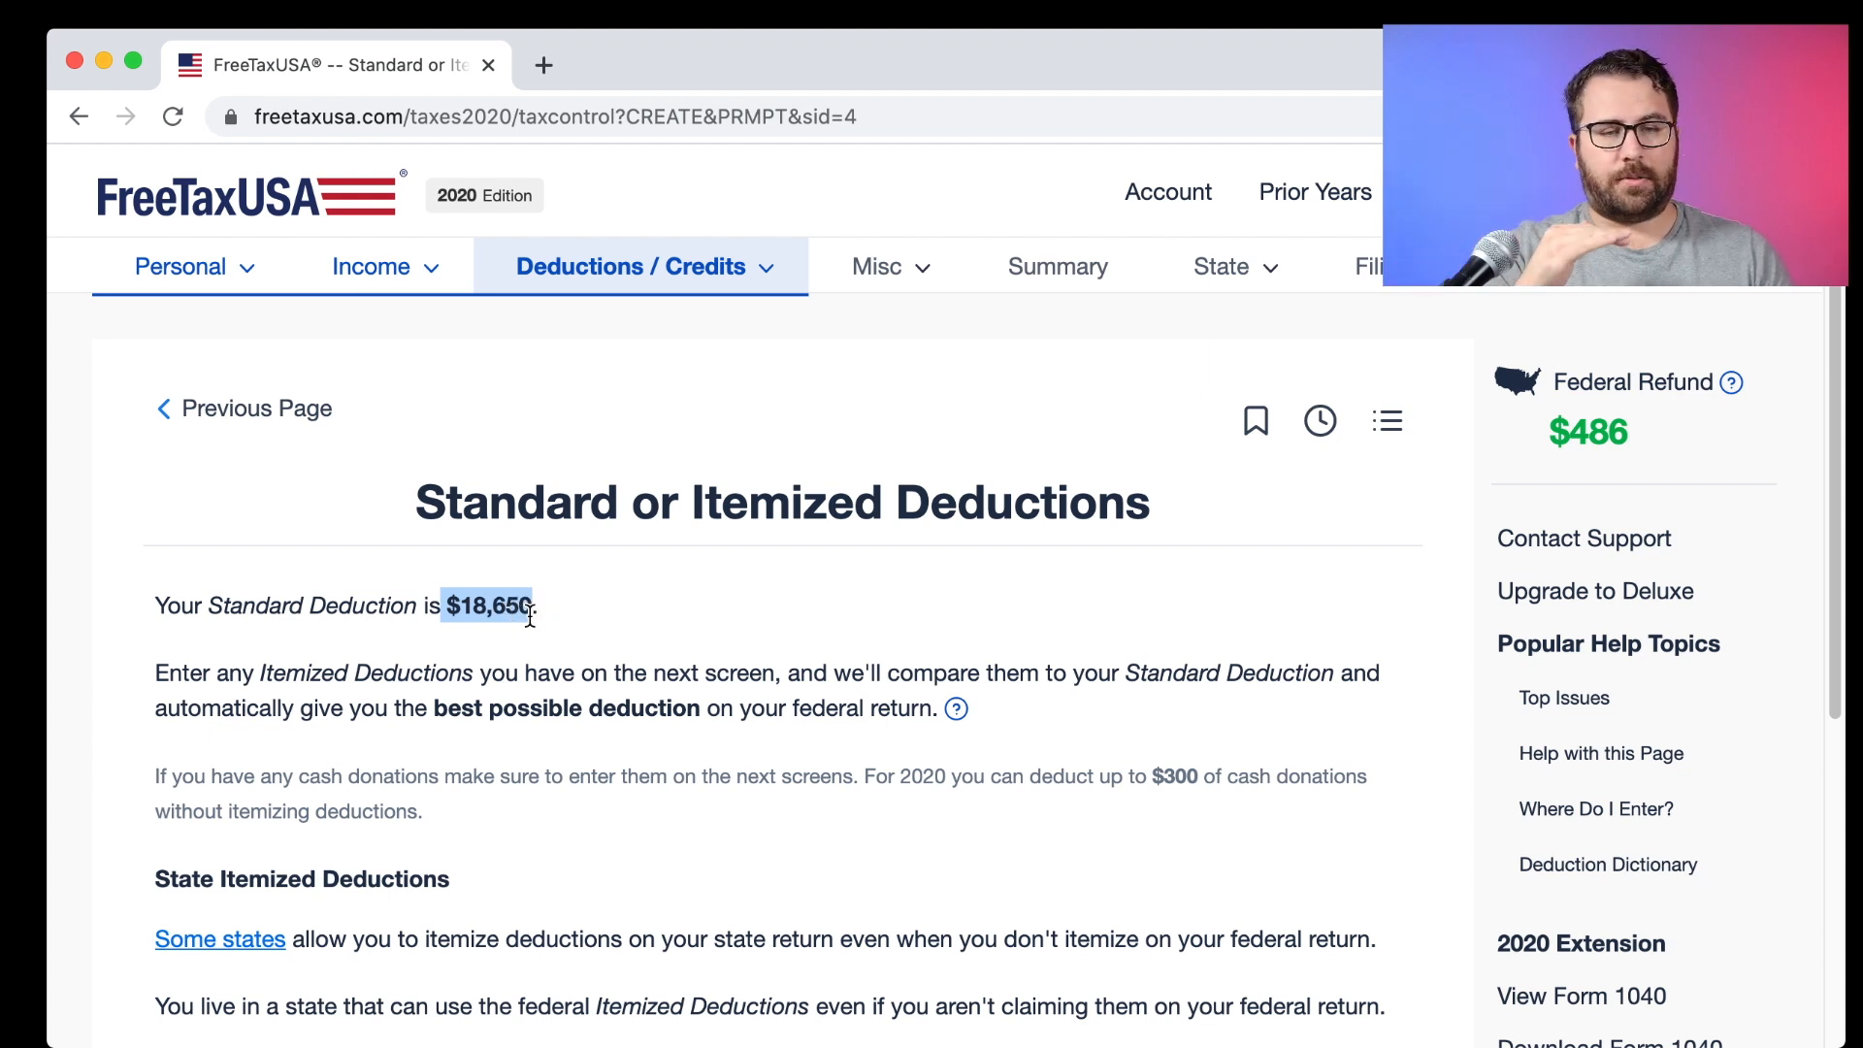
{"action": "left_click", "coordinate": [540, 618]}
{"action": "left_click_drag", "start_coordinate": [449, 606], "coordinate": [525, 614]}
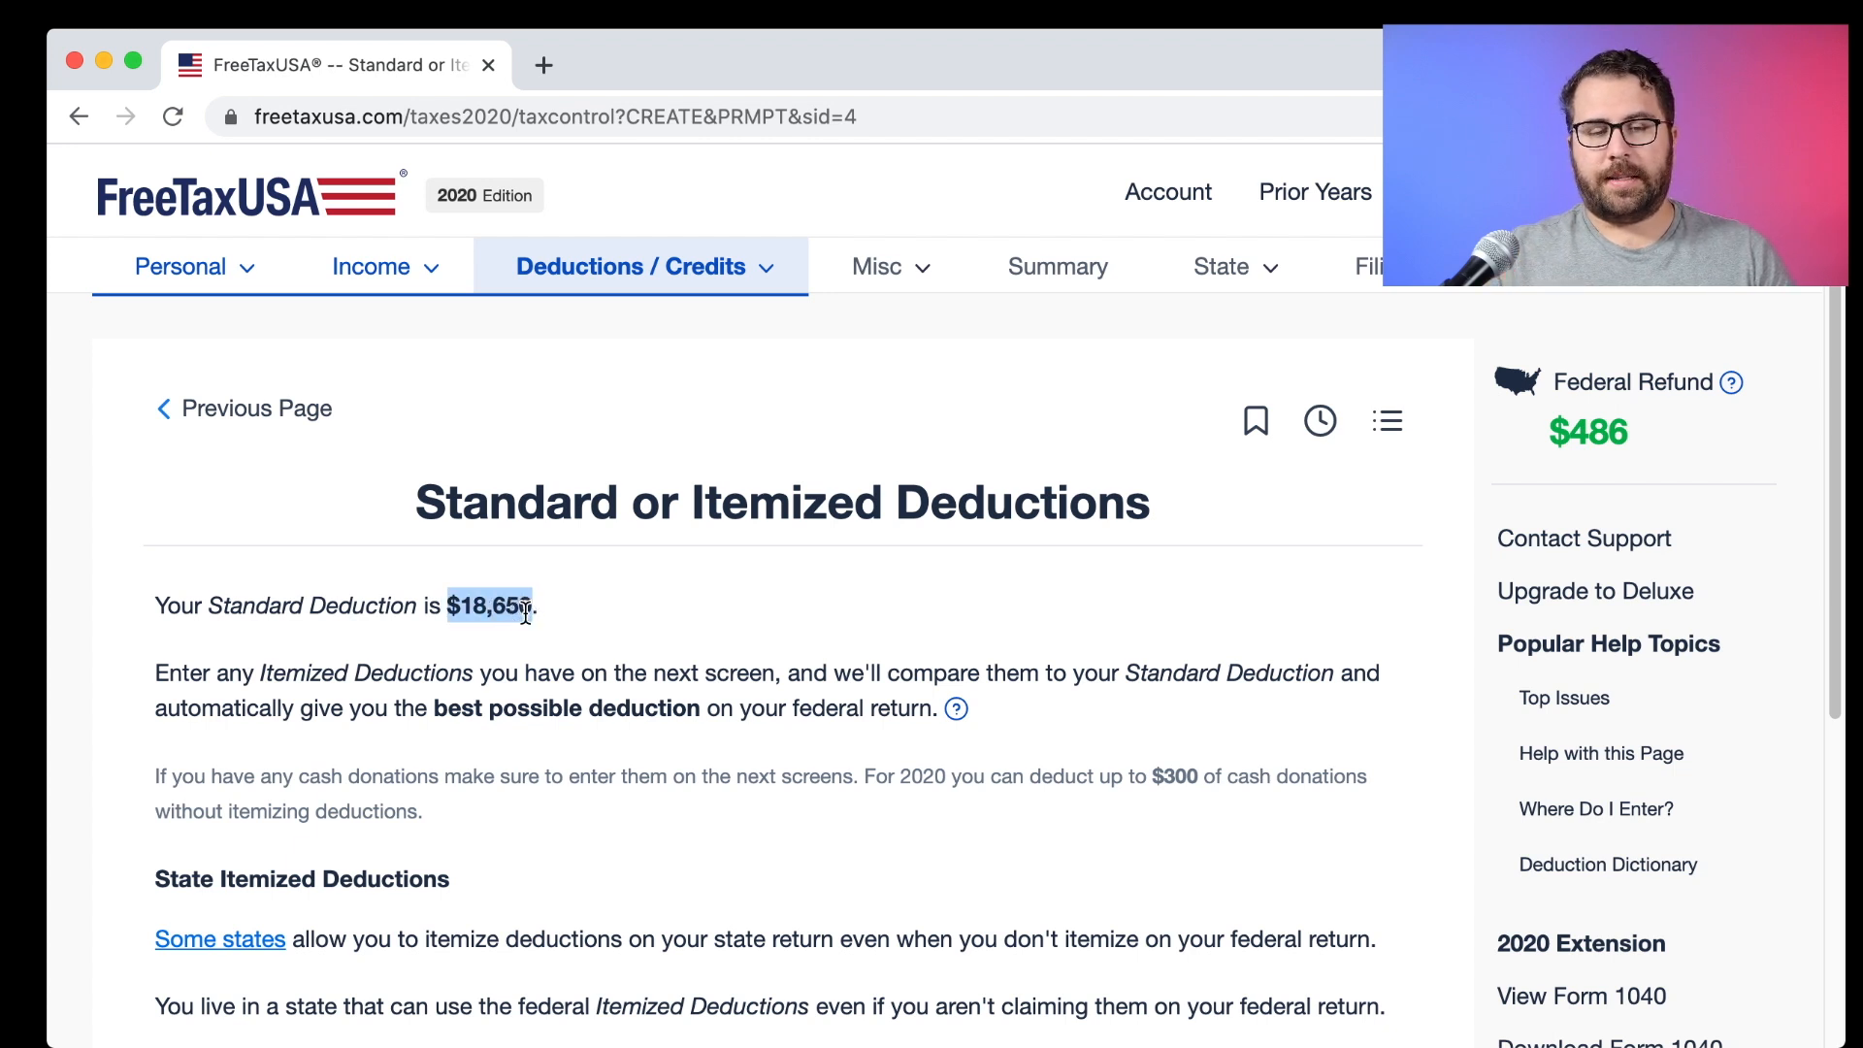
{"action": "left_click", "coordinate": [586, 642]}
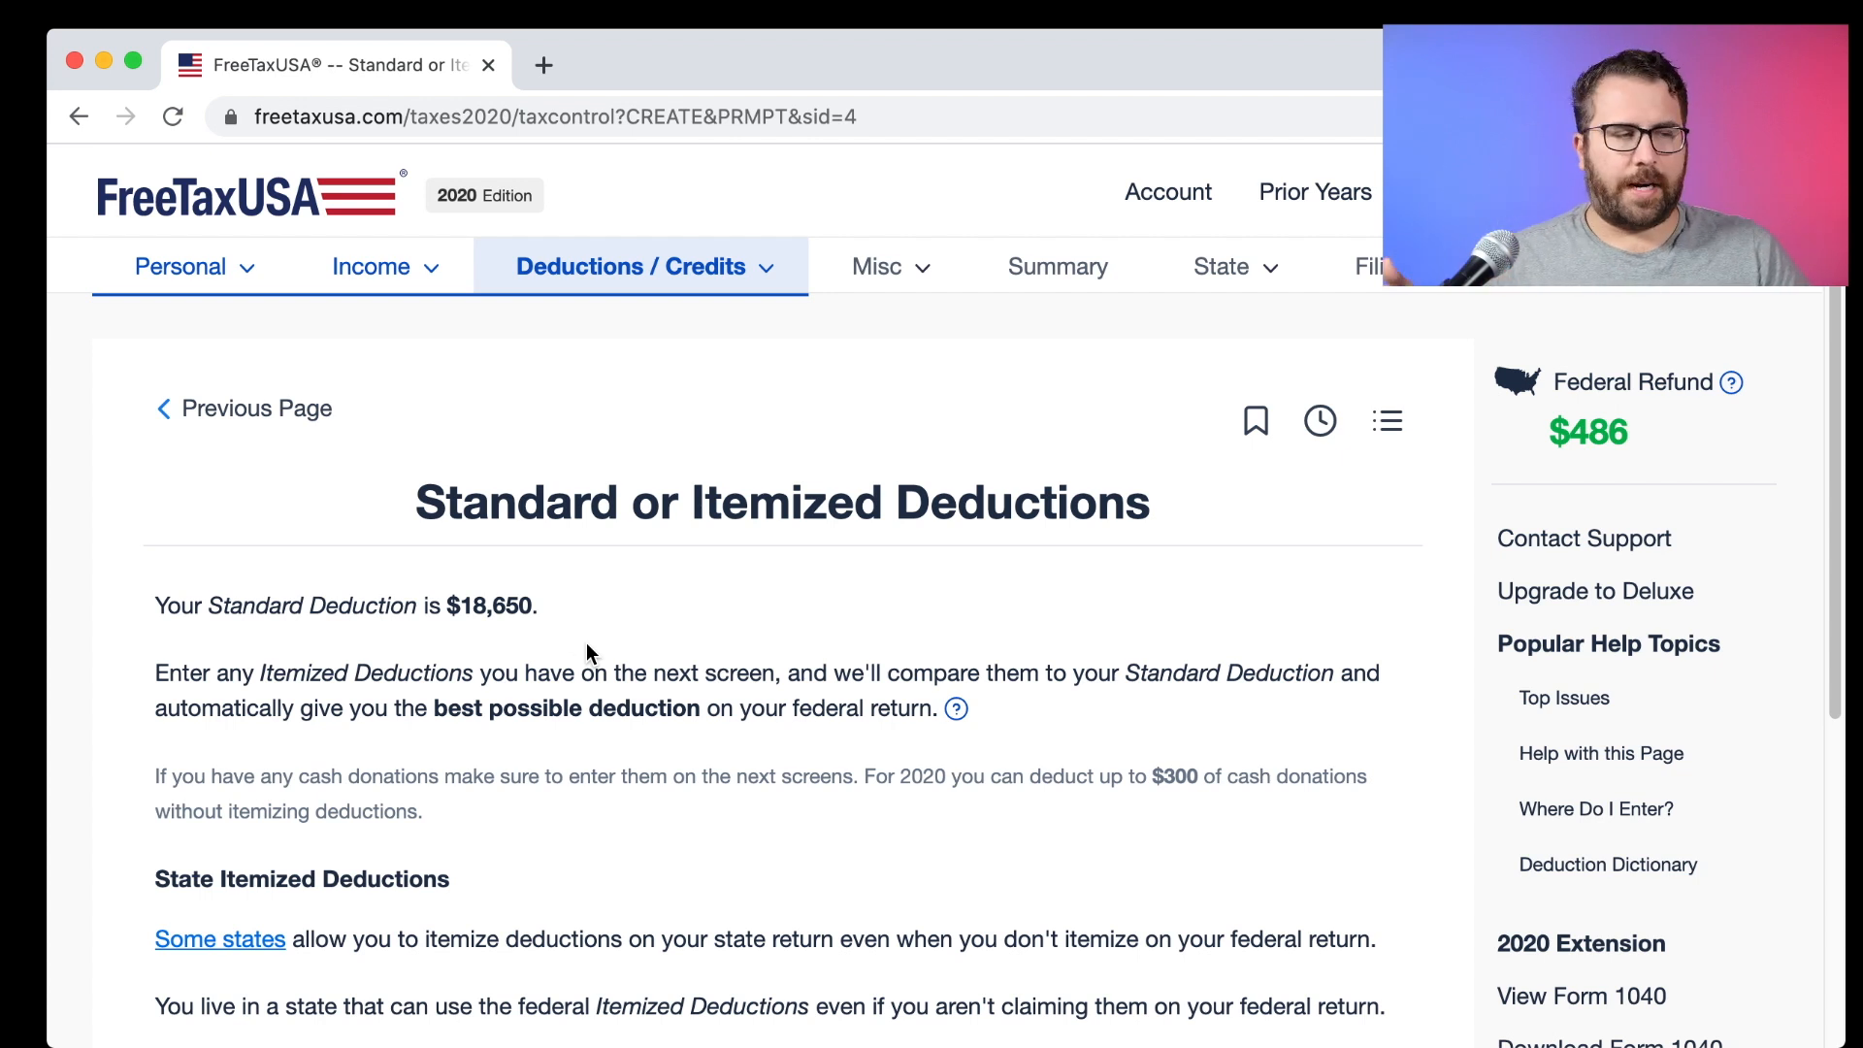
{"action": "scroll", "coordinate": [586, 643], "scroll_direction": "down", "scroll_amount": 3}
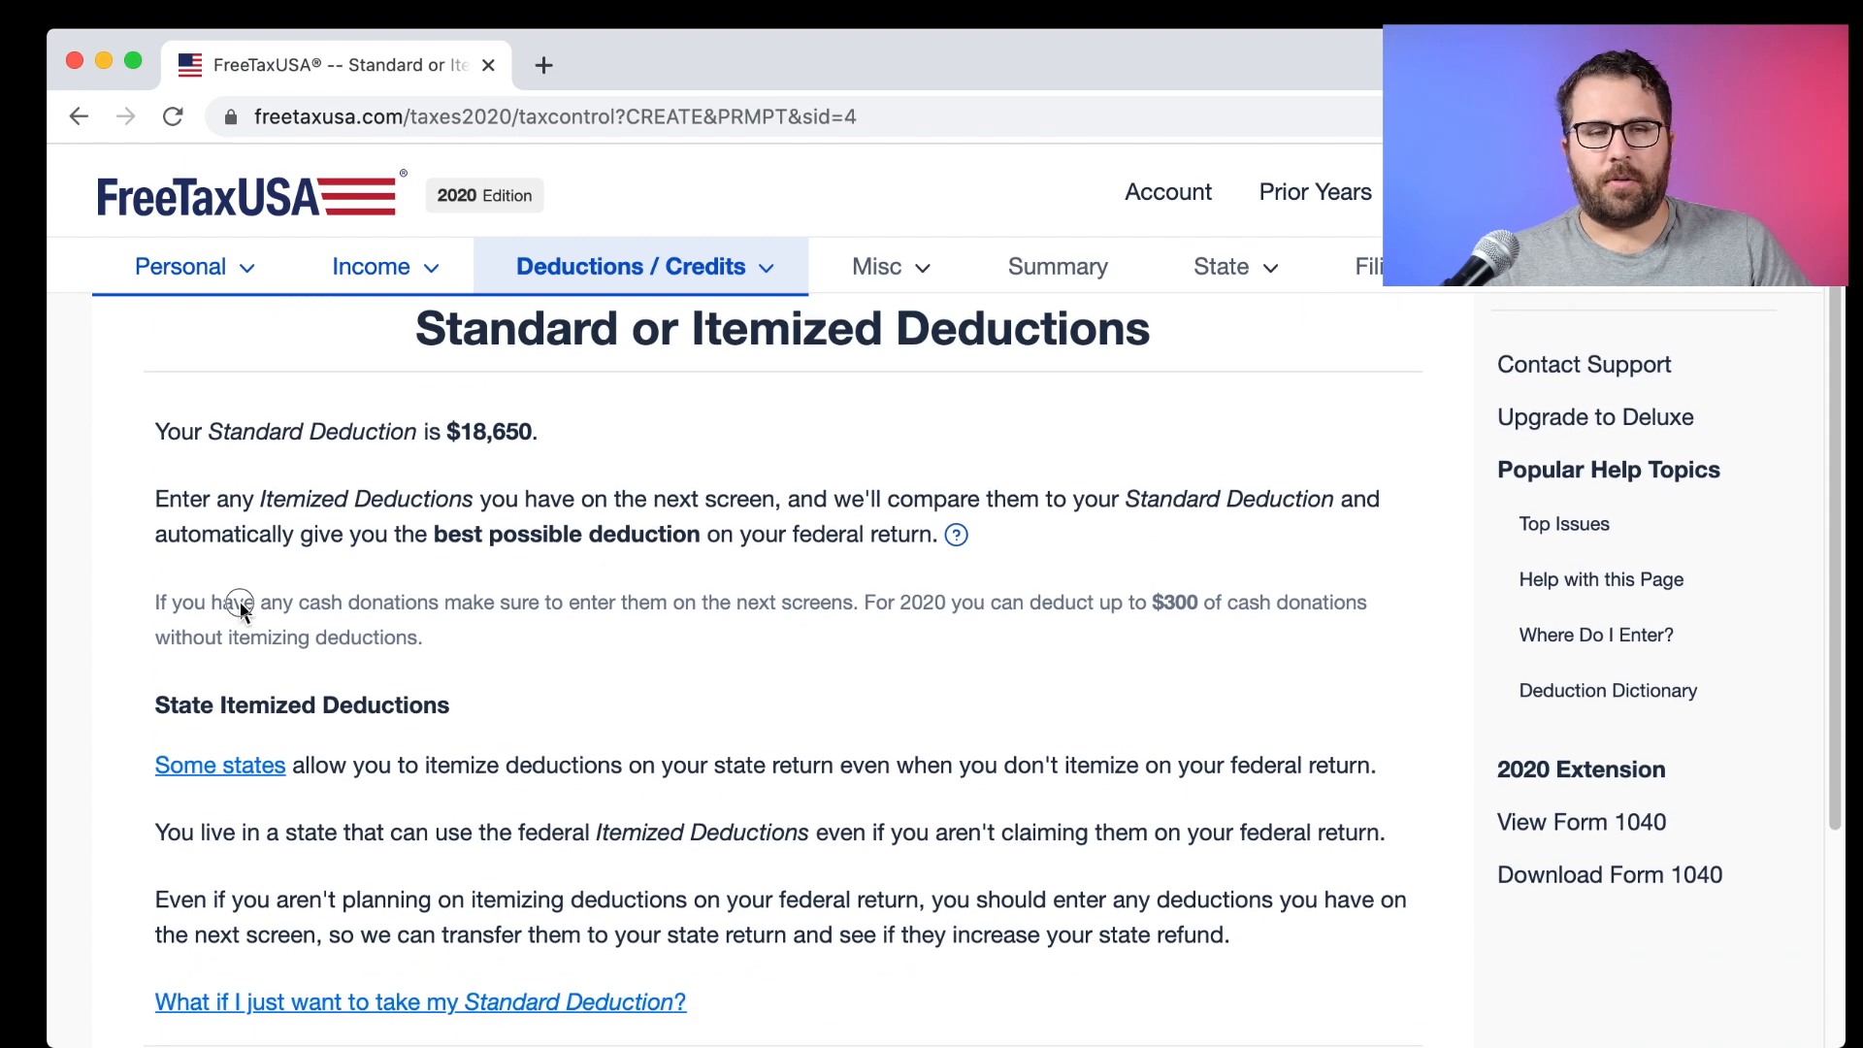
{"action": "left_click_drag", "start_coordinate": [151, 601], "coordinate": [493, 678]}
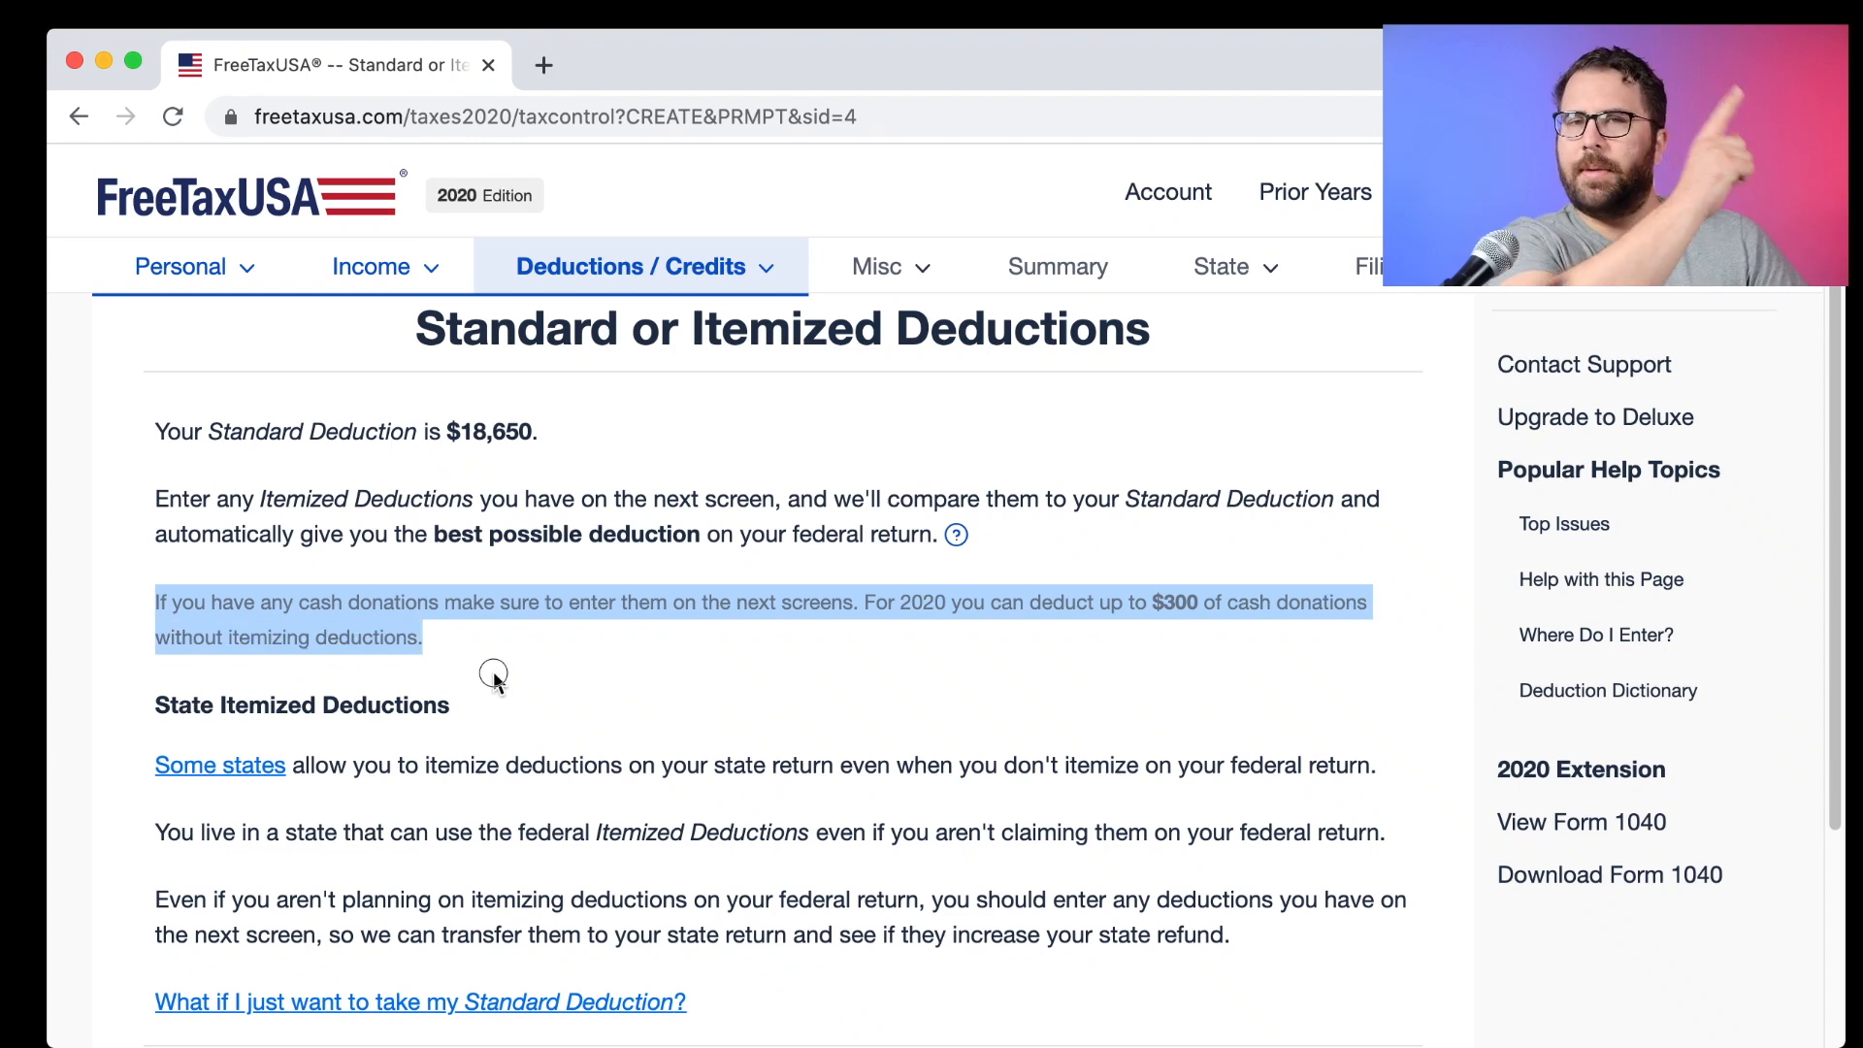
{"action": "scroll", "coordinate": [494, 679], "scroll_direction": "down", "scroll_amount": 3}
{"action": "scroll", "coordinate": [493, 672], "scroll_direction": "down", "scroll_amount": 3}
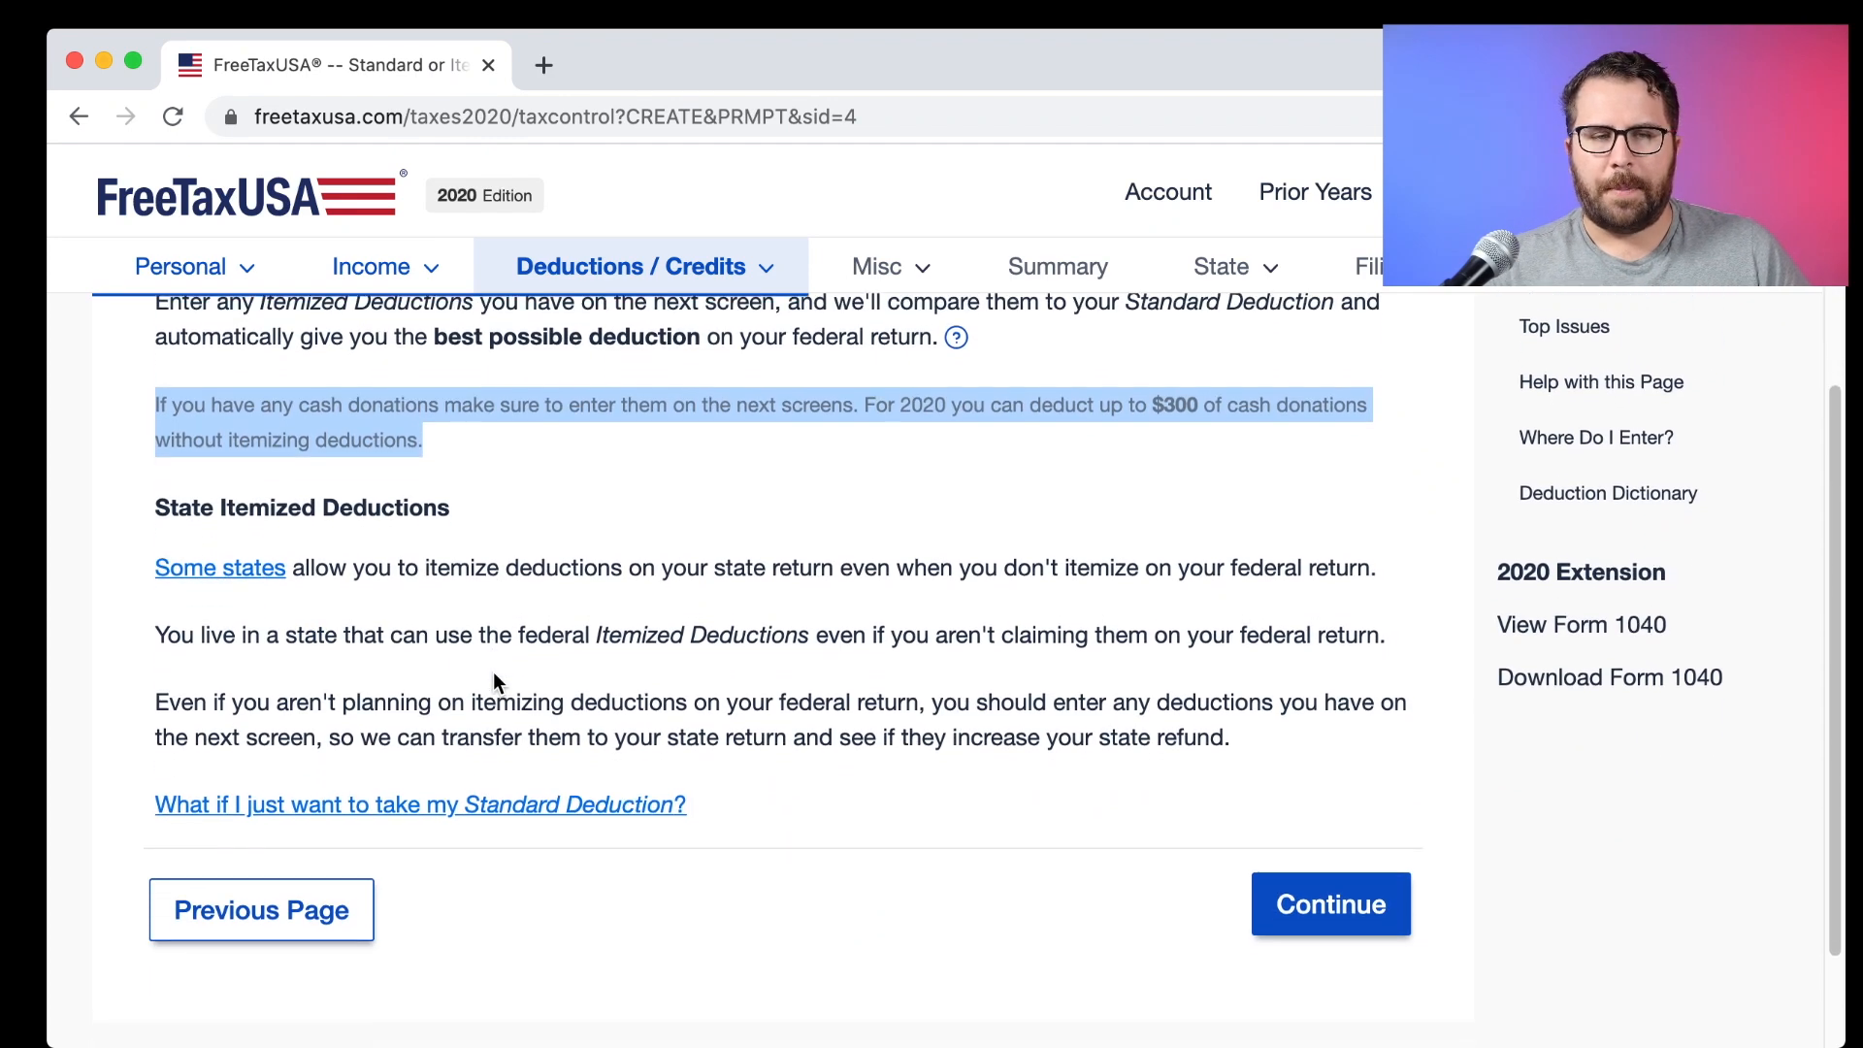
{"action": "left_click", "coordinate": [466, 597]}
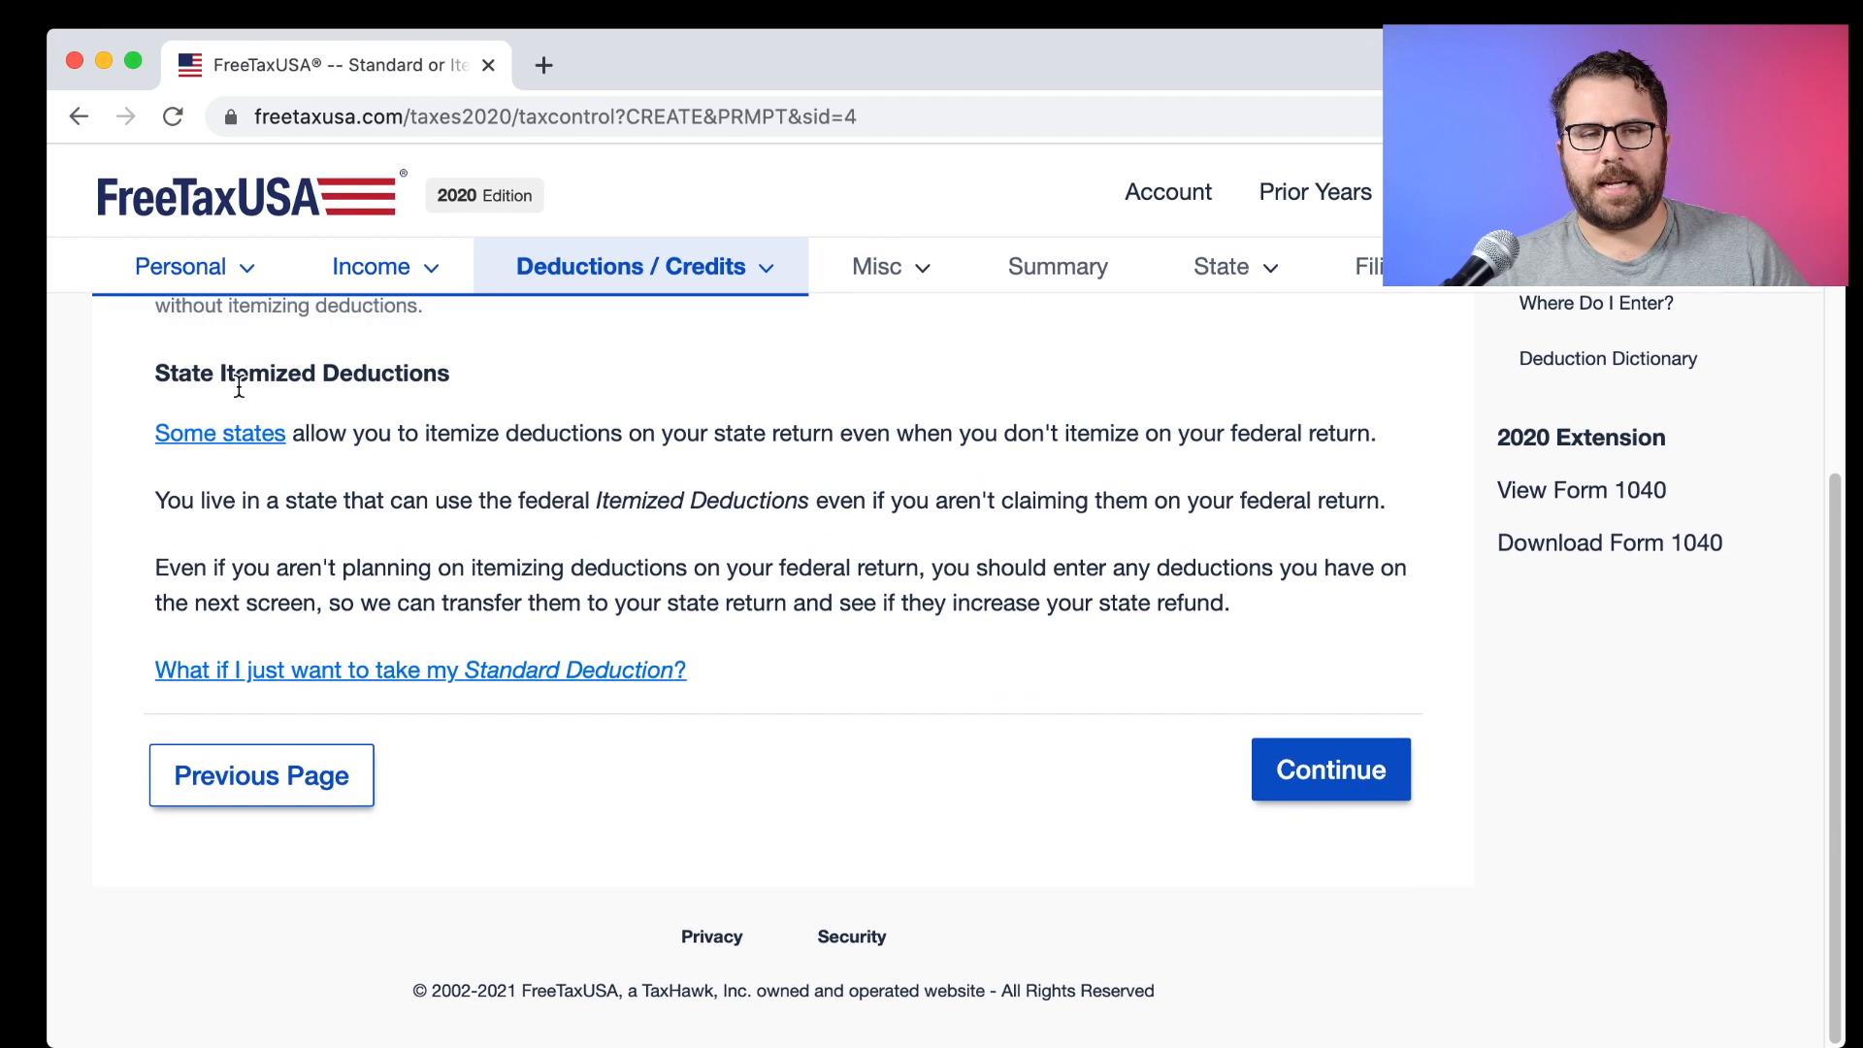
{"action": "left_click_drag", "start_coordinate": [156, 372], "coordinate": [423, 380]}
{"action": "left_click_drag", "start_coordinate": [146, 427], "coordinate": [1385, 436]}
{"action": "left_click", "coordinate": [224, 485]}
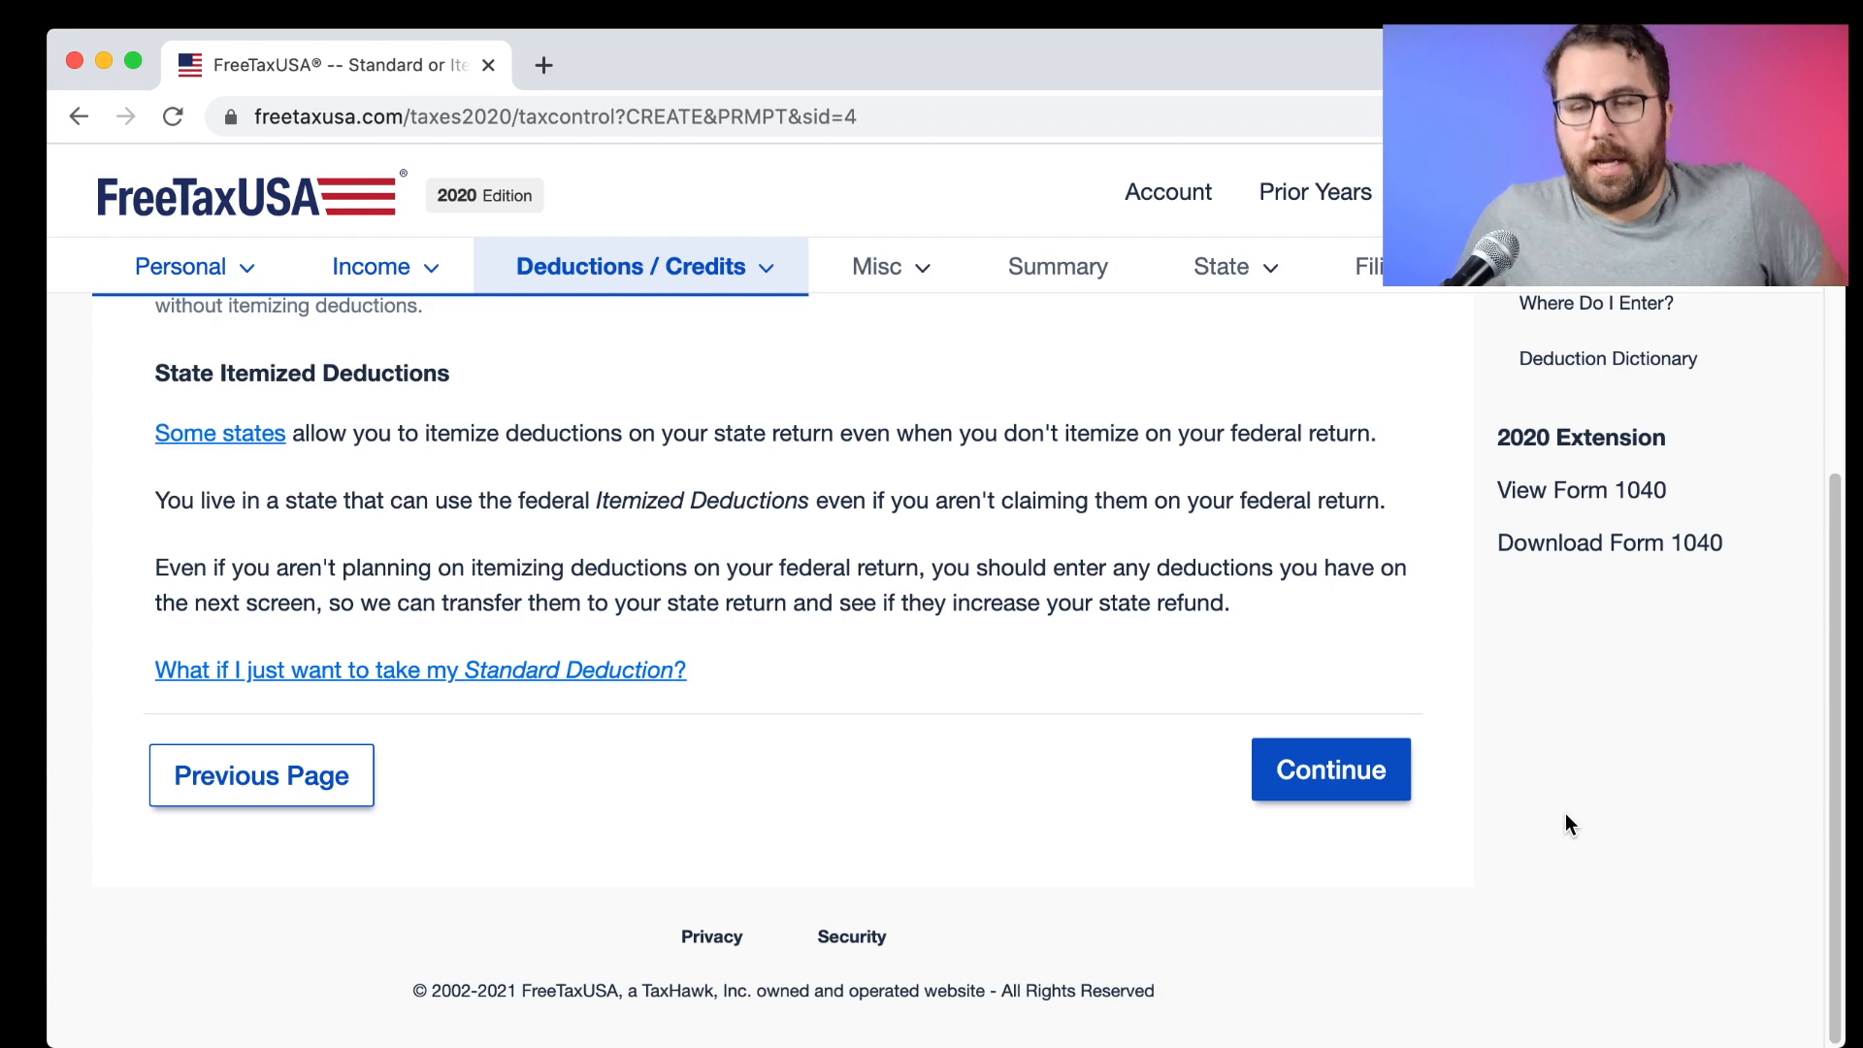
{"action": "scroll", "coordinate": [544, 595], "scroll_direction": "up", "scroll_amount": 5}
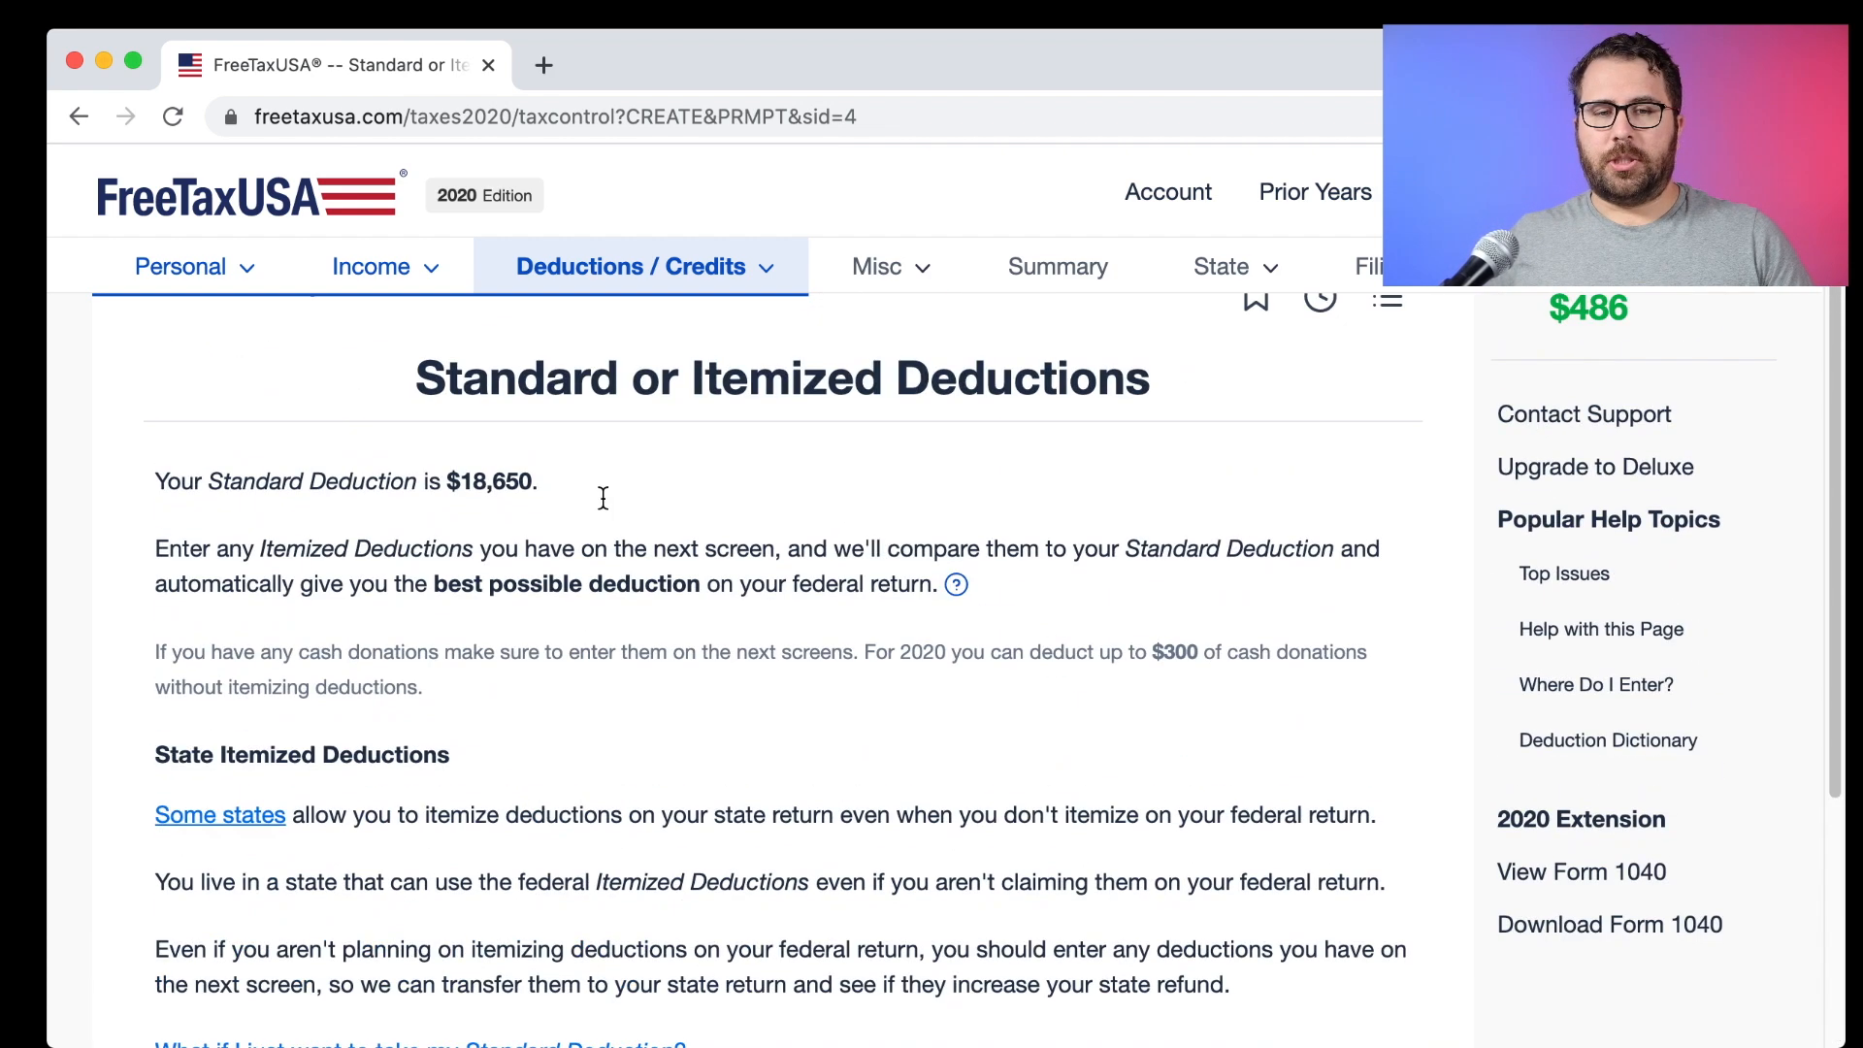
{"action": "left_click_drag", "start_coordinate": [549, 485], "coordinate": [443, 473]}
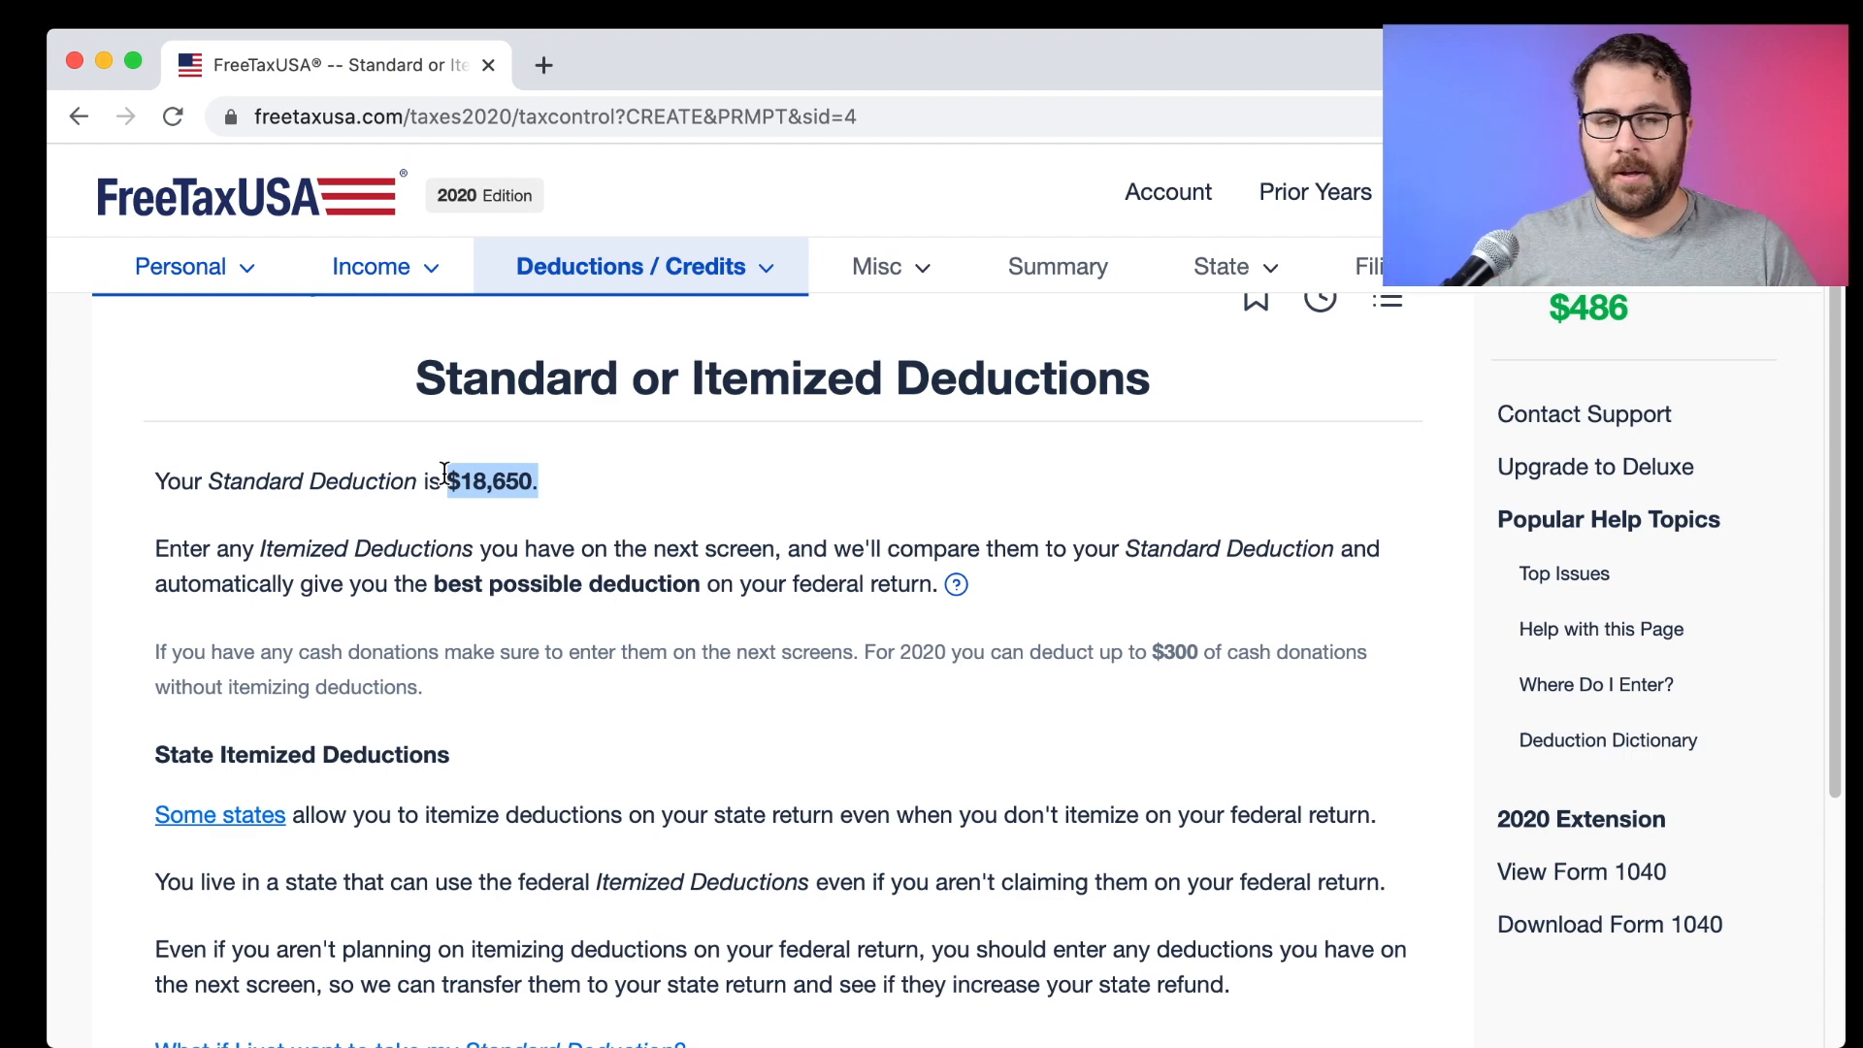
{"action": "left_click", "coordinate": [618, 761]}
{"action": "scroll", "coordinate": [611, 760], "scroll_direction": "down", "scroll_amount": 4}
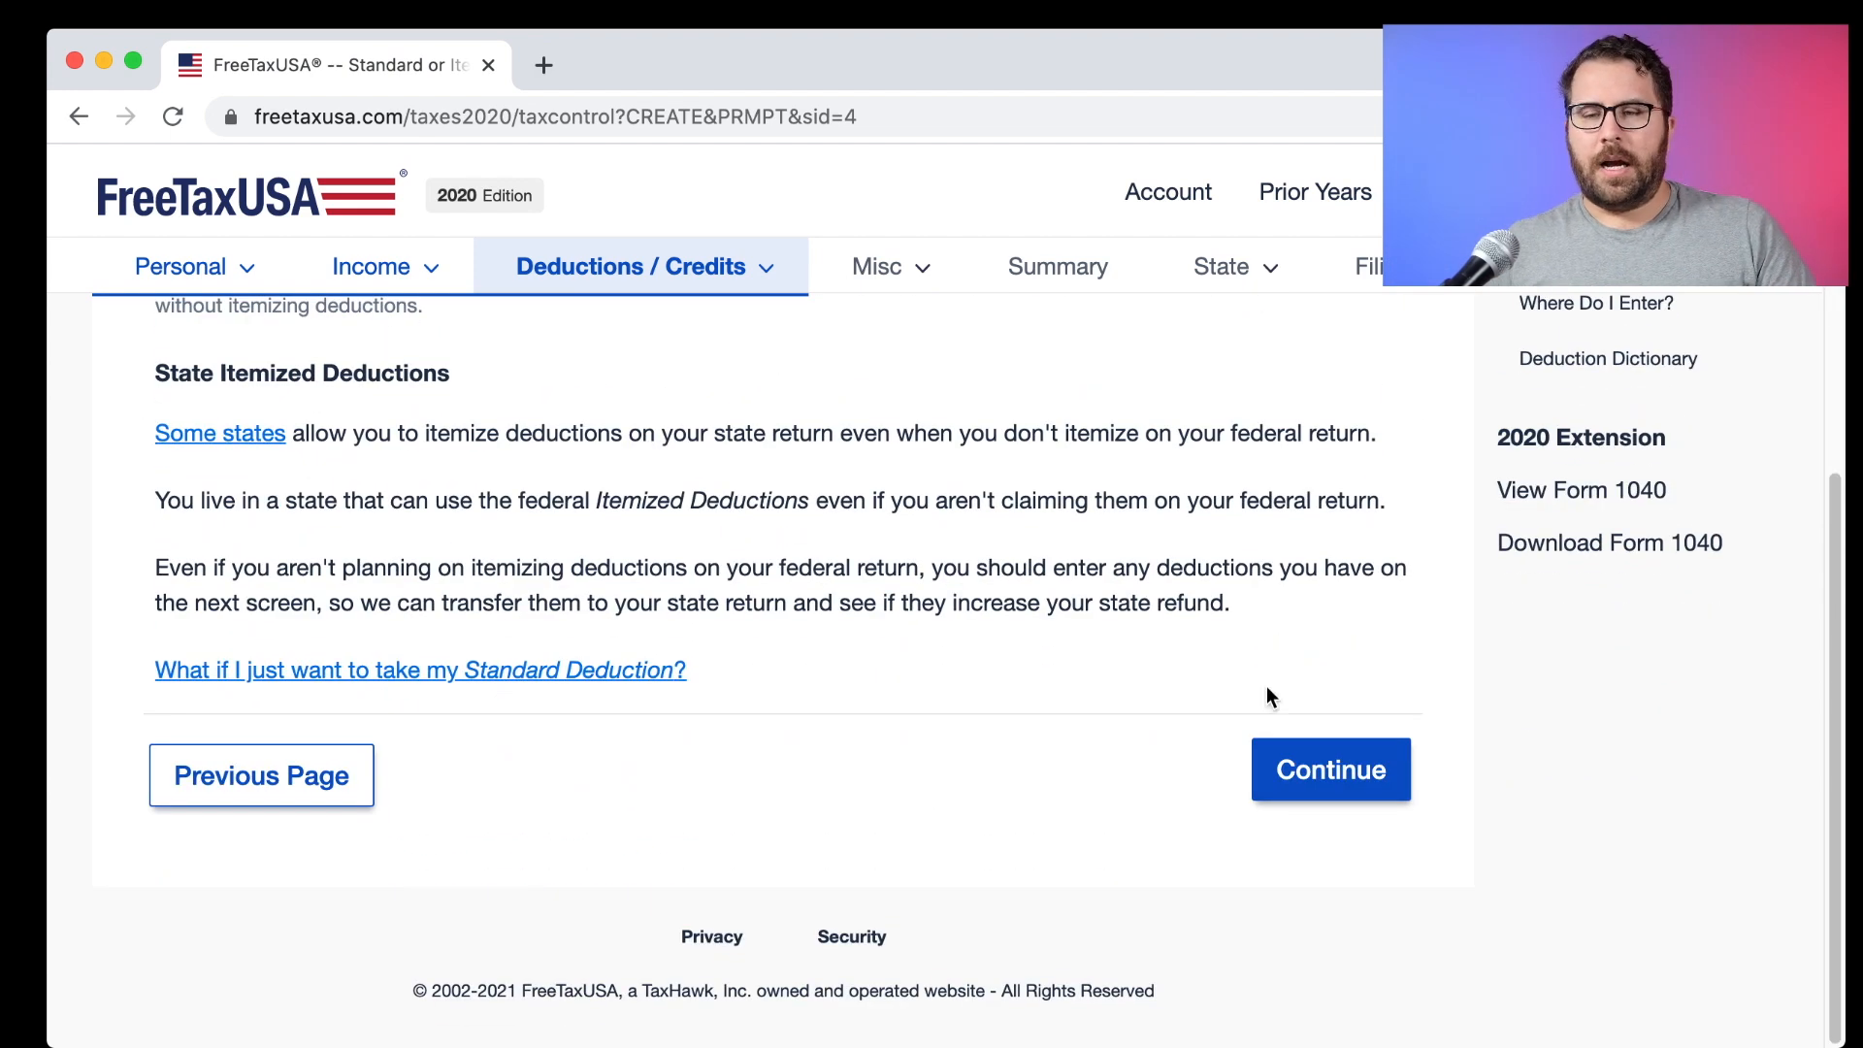
Enter $1,000 as cash donations under Donations to Charities.
{"action": "left_click", "coordinate": [1300, 770]}
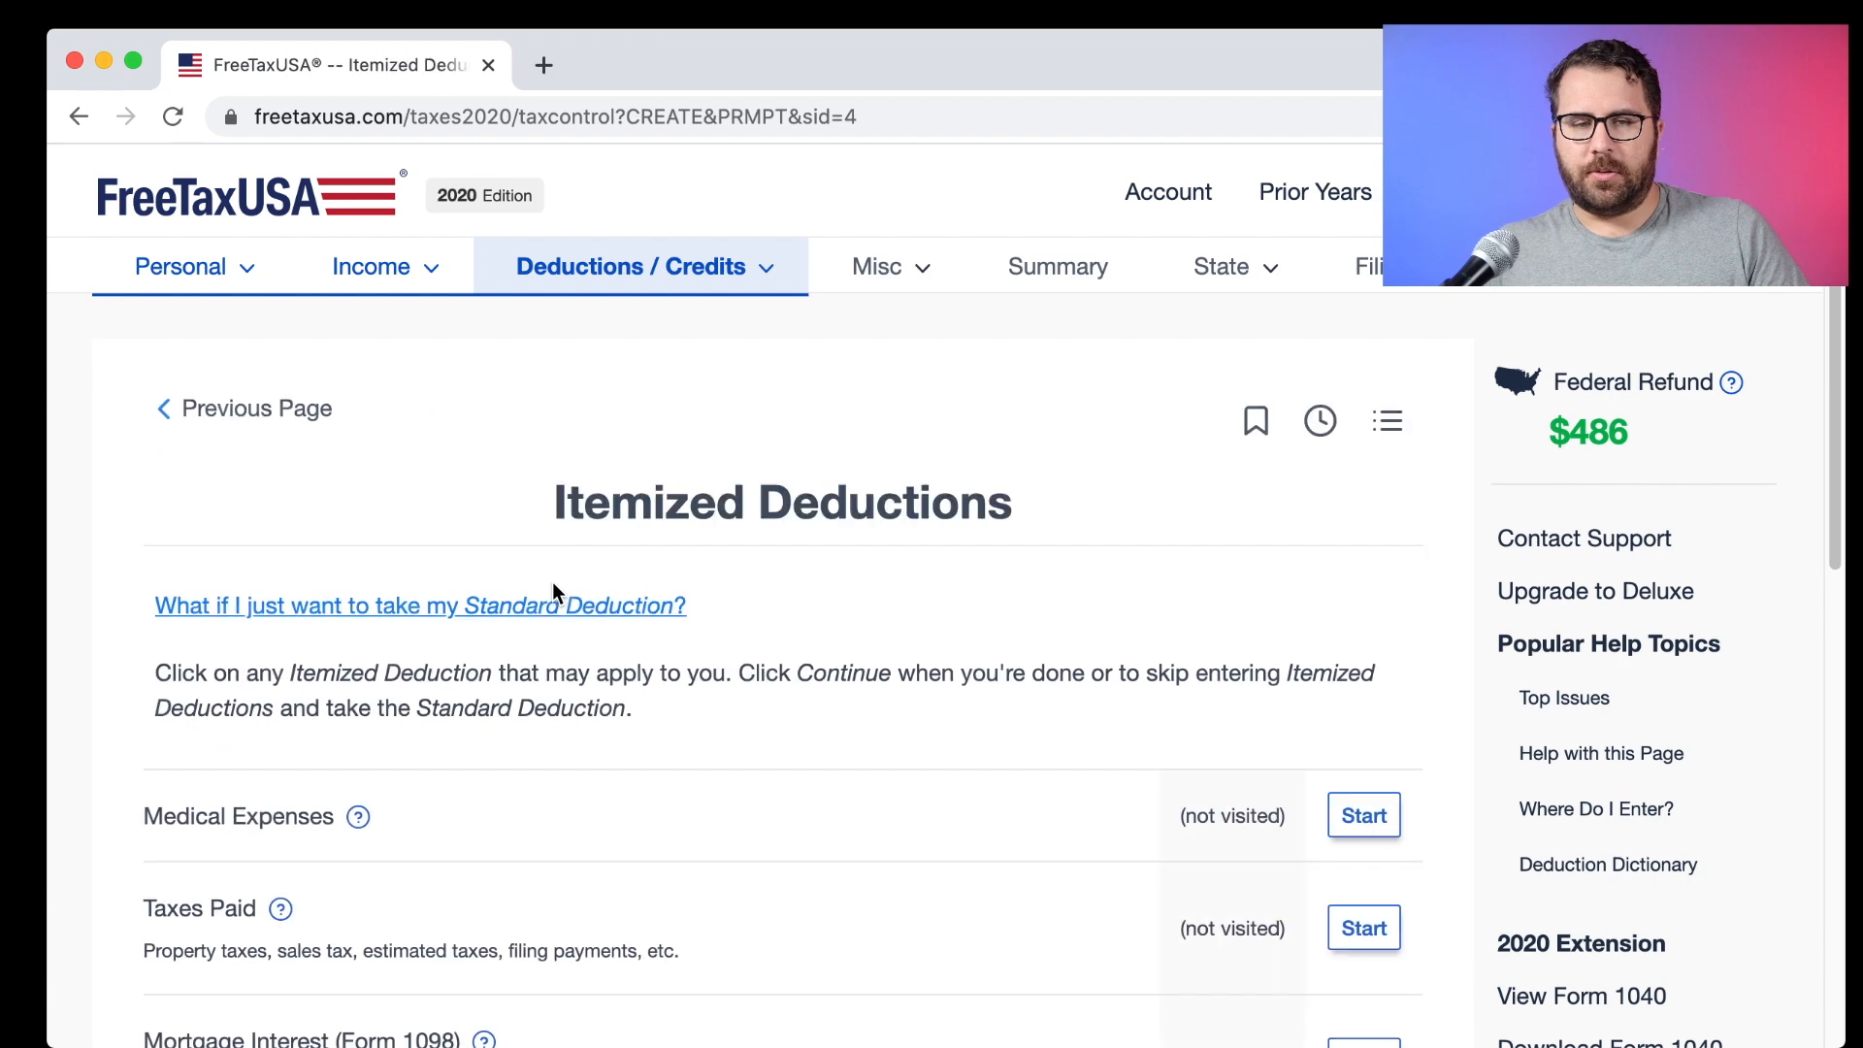
{"action": "scroll", "coordinate": [551, 579], "scroll_direction": "down", "scroll_amount": 7}
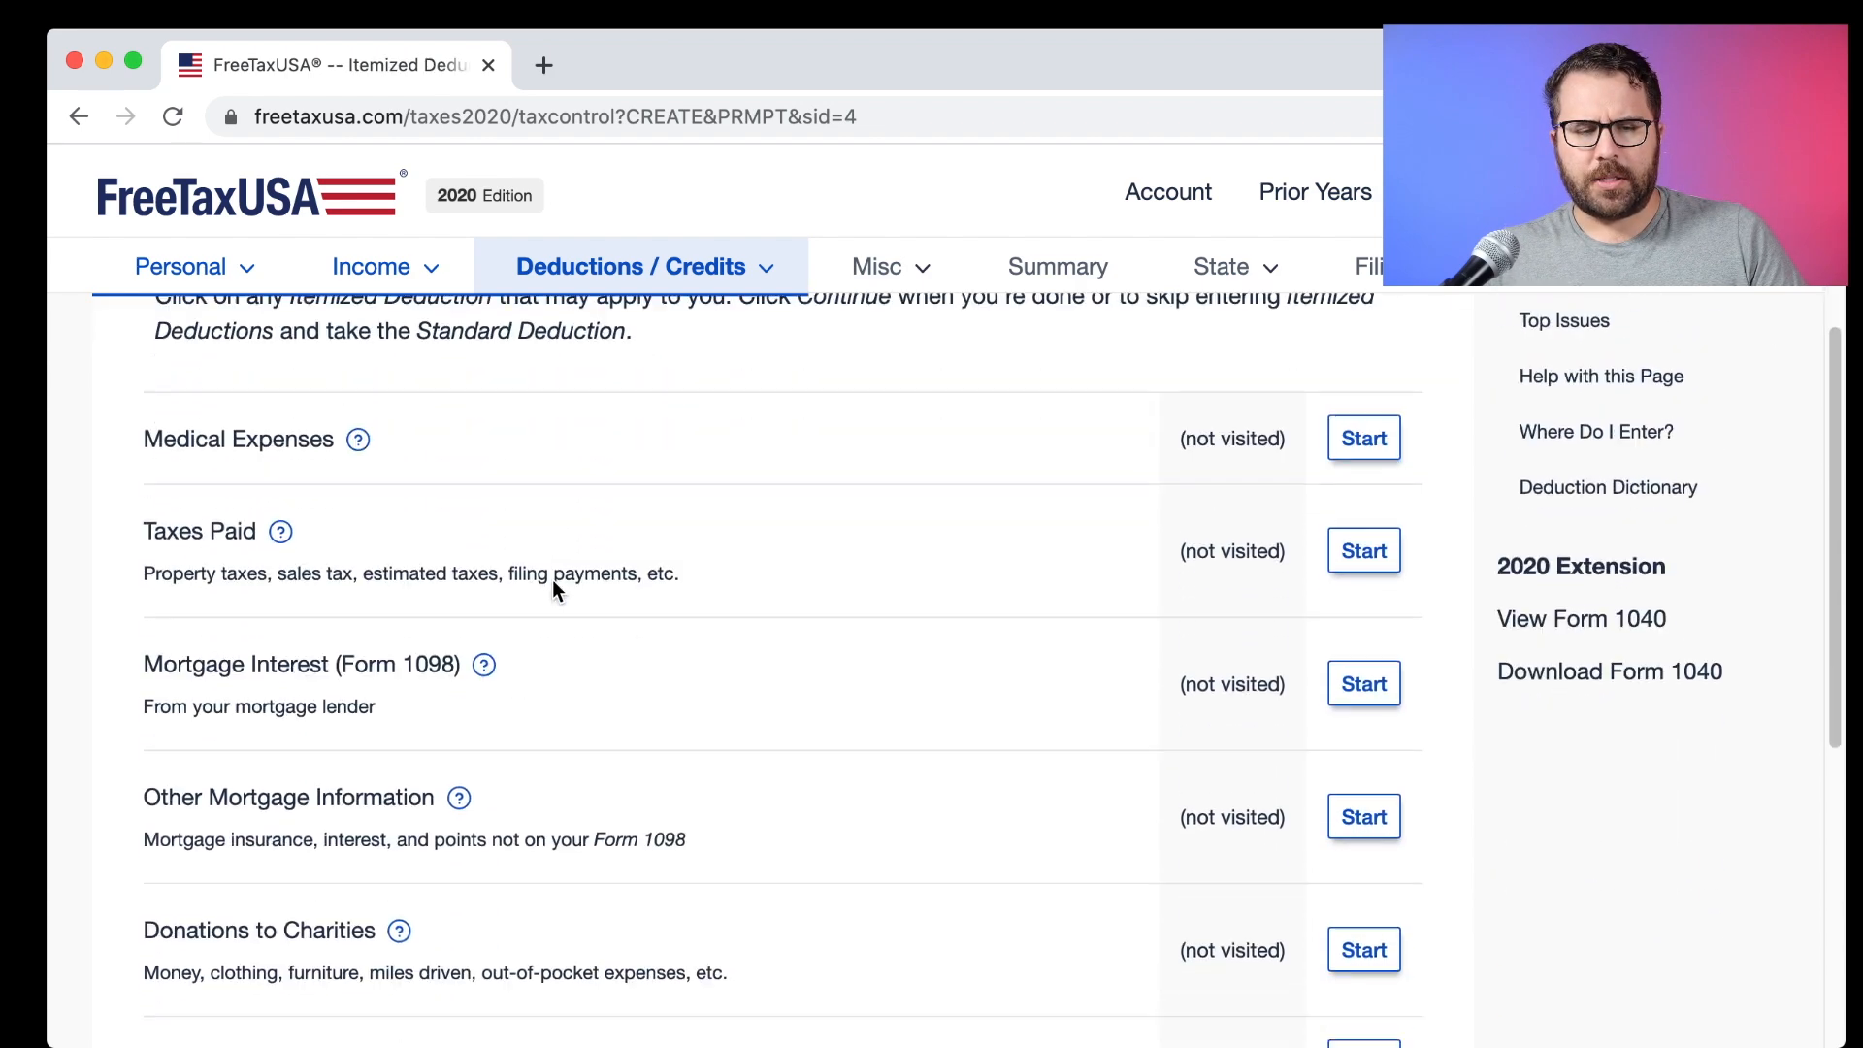
{"action": "left_click", "coordinate": [1364, 632]}
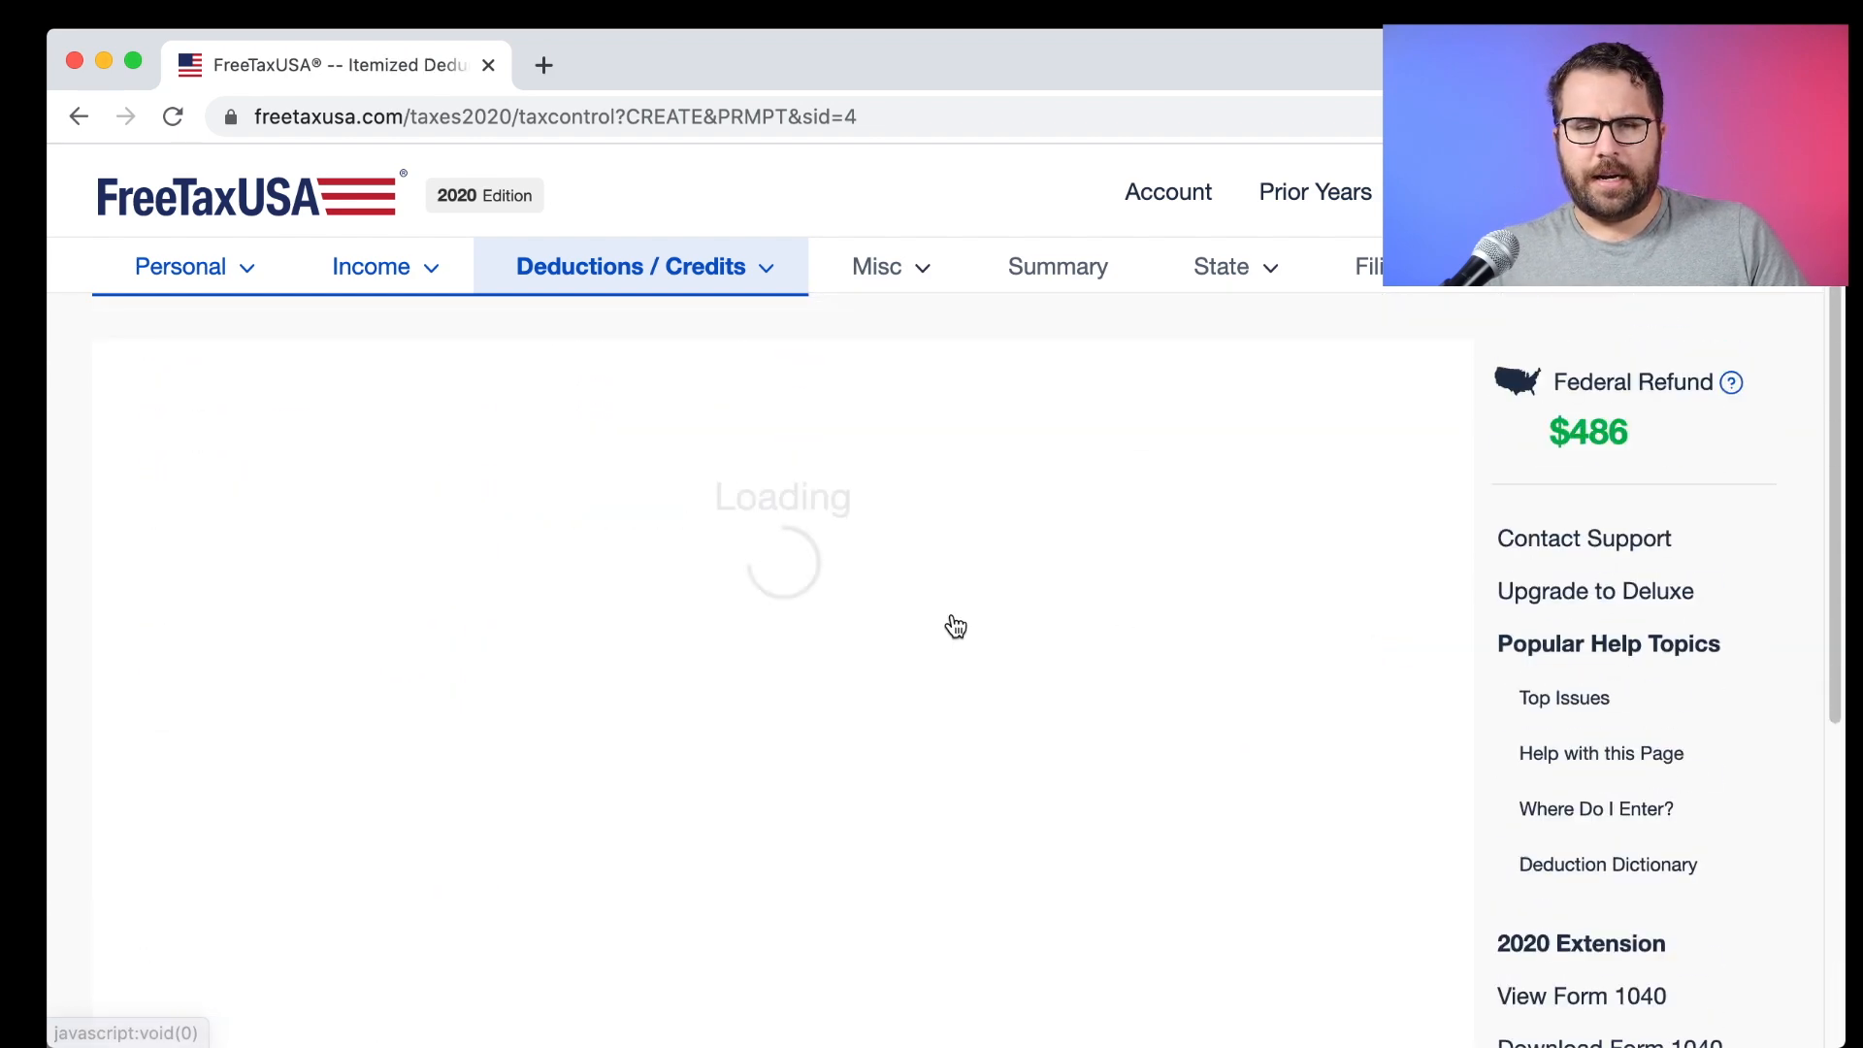
{"action": "scroll", "coordinate": [834, 619], "scroll_direction": "down", "scroll_amount": 2}
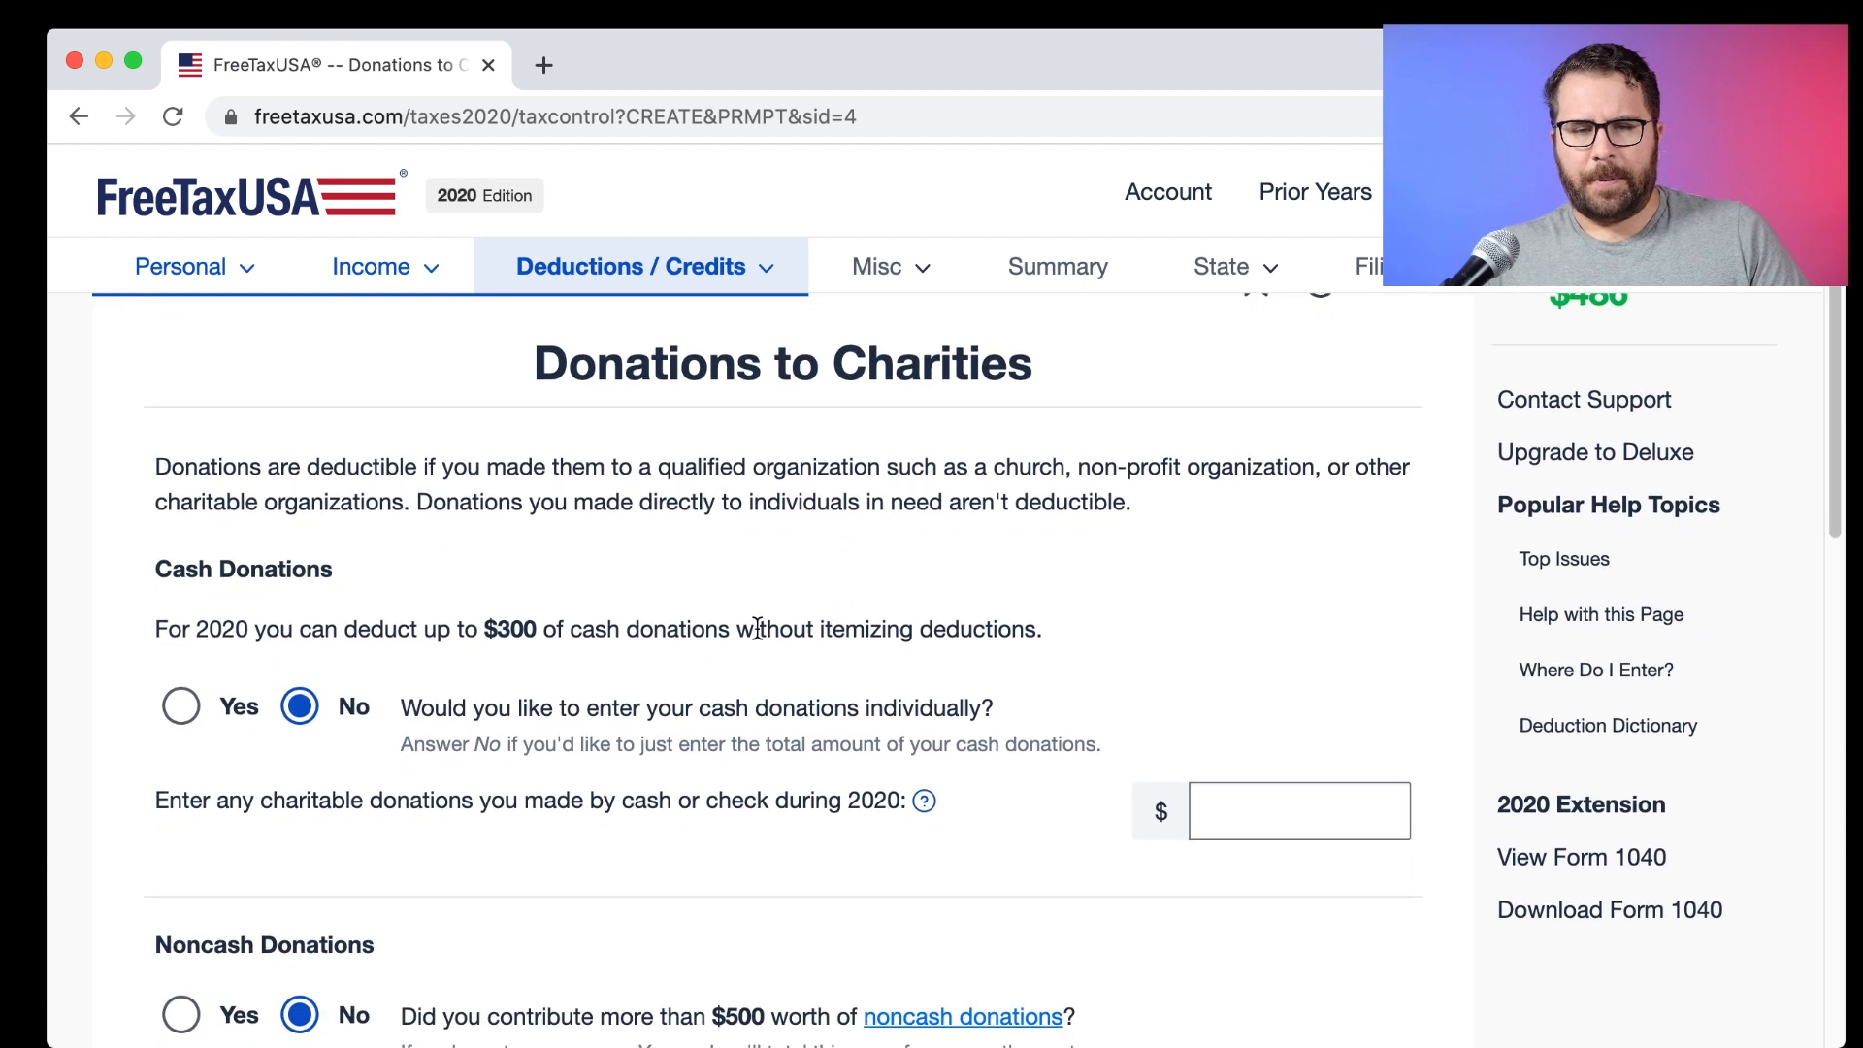
{"action": "left_click", "coordinate": [1324, 837]}
{"action": "type", "text": "300"}
{"action": "key", "text": "BackSpace"}
{"action": "key", "text": "BackSpace"}
{"action": "key", "text": "BackSpace"}
{"action": "type", "text": "1000"}
Save the $1,000 donation and continue past the Itemized Deductions list.
{"action": "scroll", "coordinate": [1188, 804], "scroll_direction": "down", "scroll_amount": 7}
{"action": "scroll", "coordinate": [1186, 809], "scroll_direction": "down", "scroll_amount": 5}
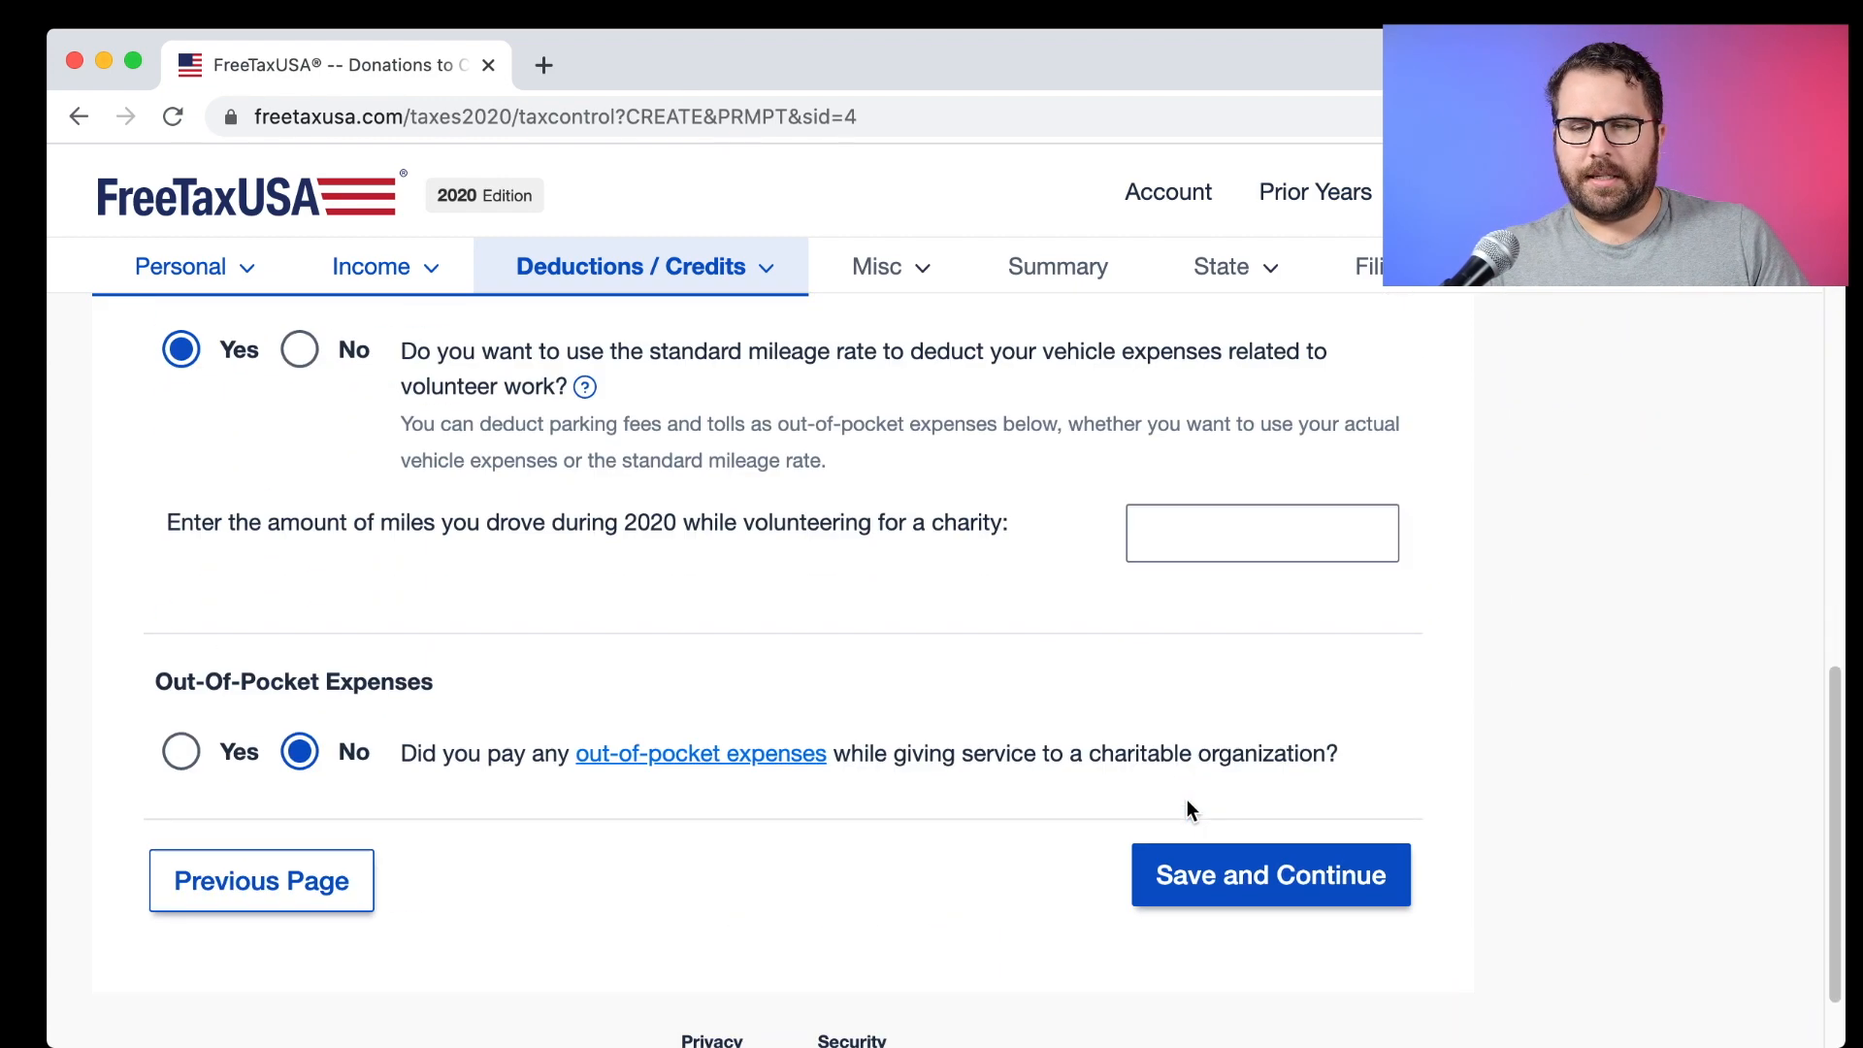
{"action": "left_click", "coordinate": [1234, 888]}
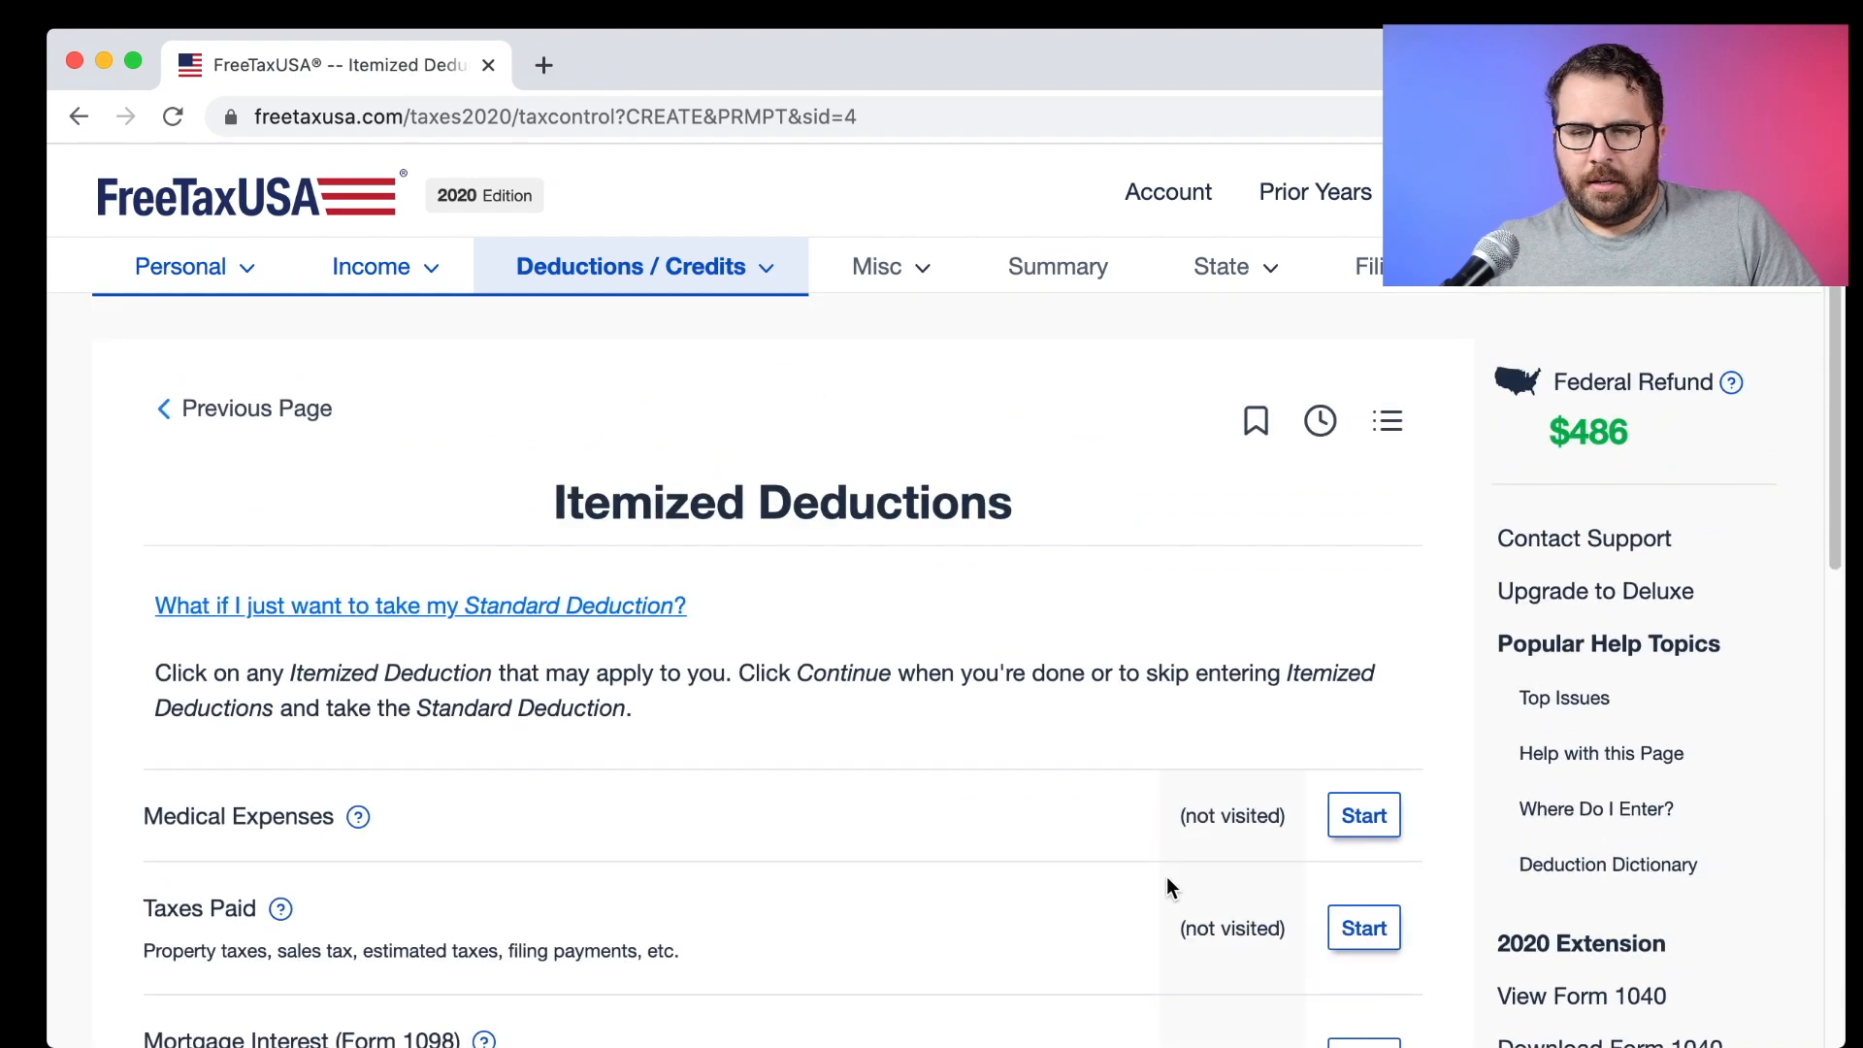
{"action": "scroll", "coordinate": [1166, 876], "scroll_direction": "down", "scroll_amount": 5}
{"action": "scroll", "coordinate": [1301, 779], "scroll_direction": "down", "scroll_amount": 2}
{"action": "scroll", "coordinate": [1302, 780], "scroll_direction": "down", "scroll_amount": 3}
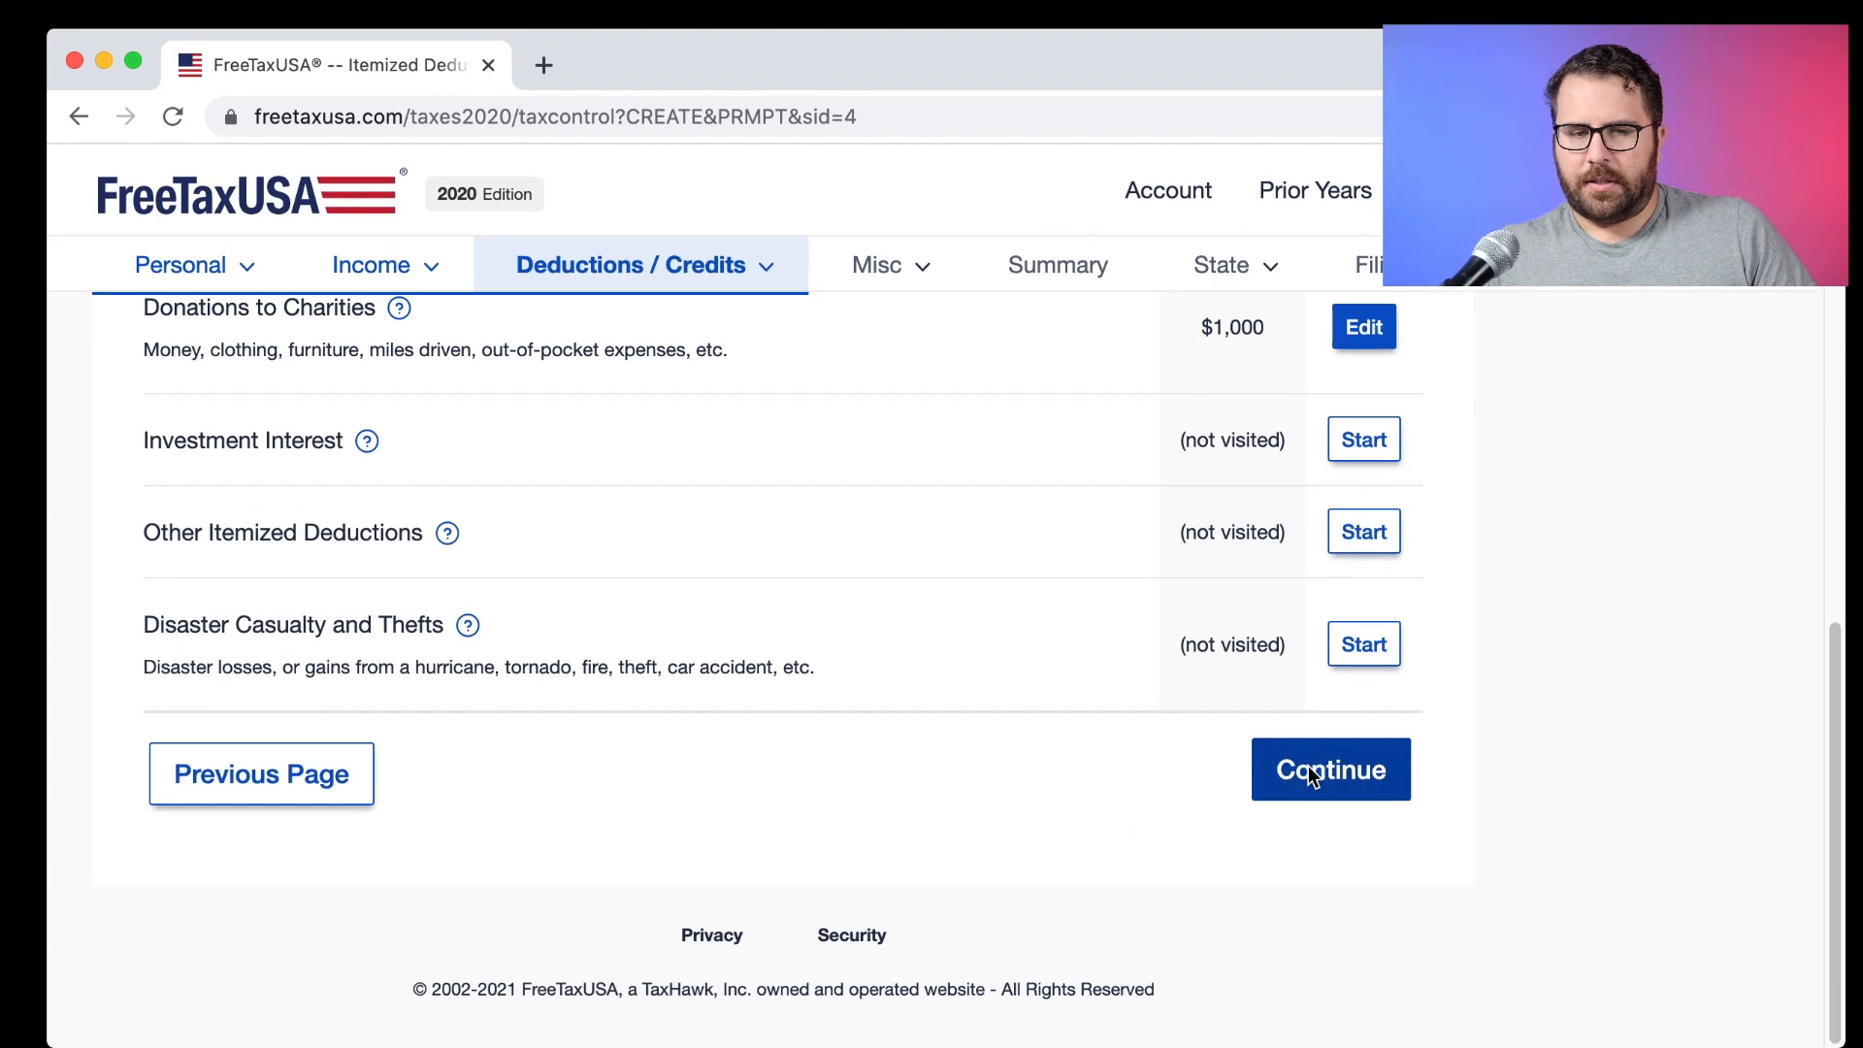
{"action": "left_click", "coordinate": [1295, 766]}
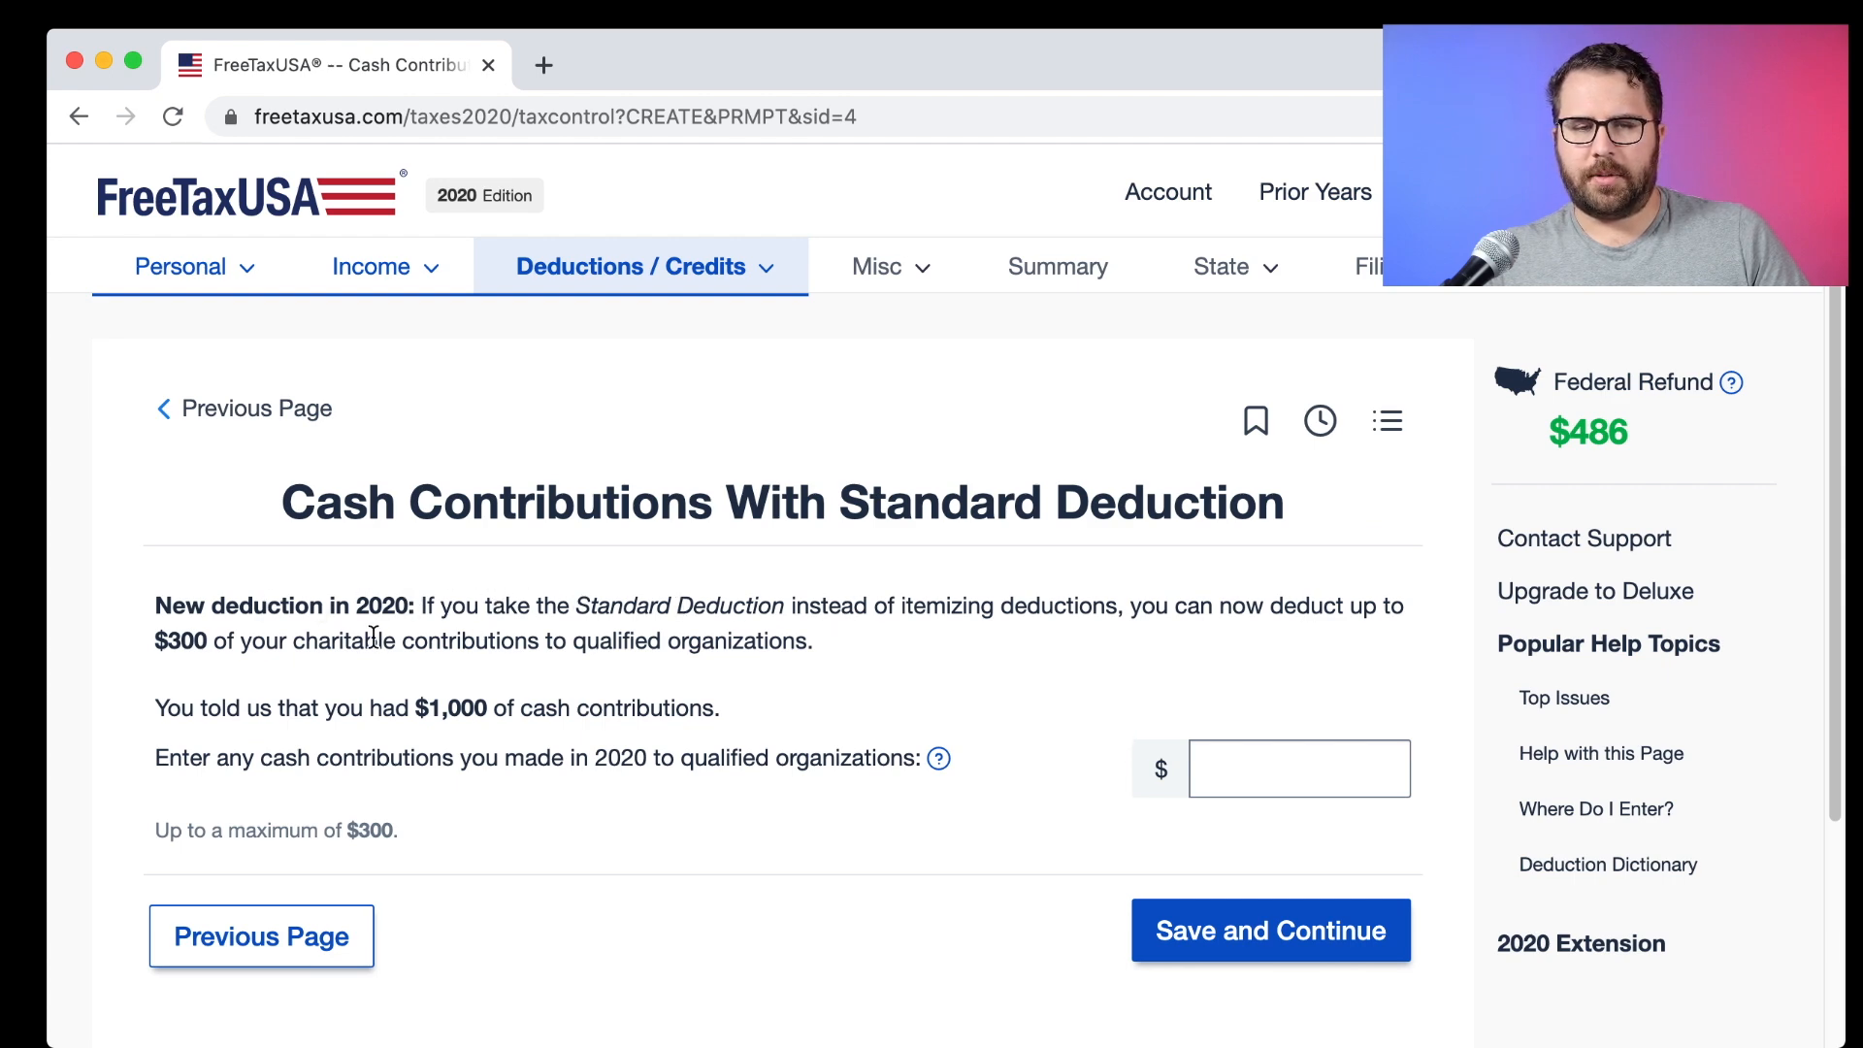
Review the $1,000 cash contributions note and its help on deductible contributions.
{"action": "left_click_drag", "start_coordinate": [260, 707], "coordinate": [716, 705]}
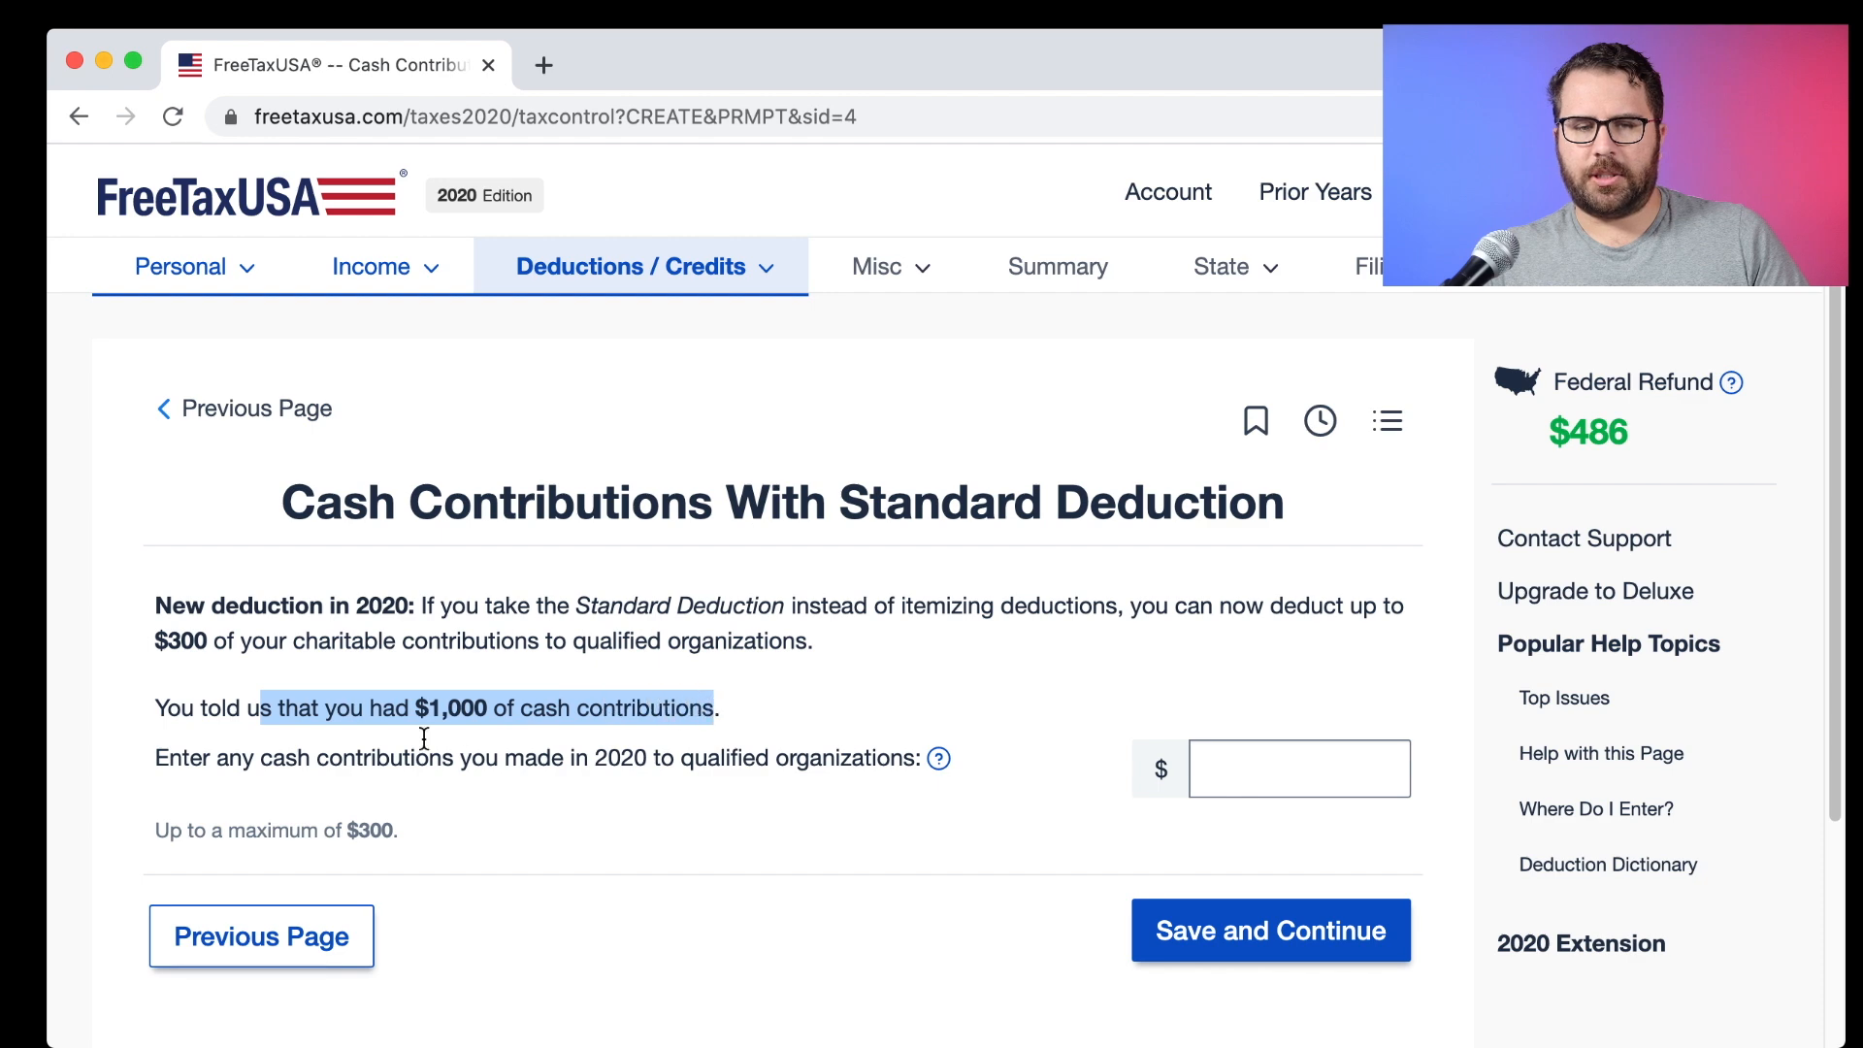
{"action": "left_click_drag", "start_coordinate": [153, 759], "coordinate": [939, 770]}
{"action": "left_click", "coordinate": [938, 762]}
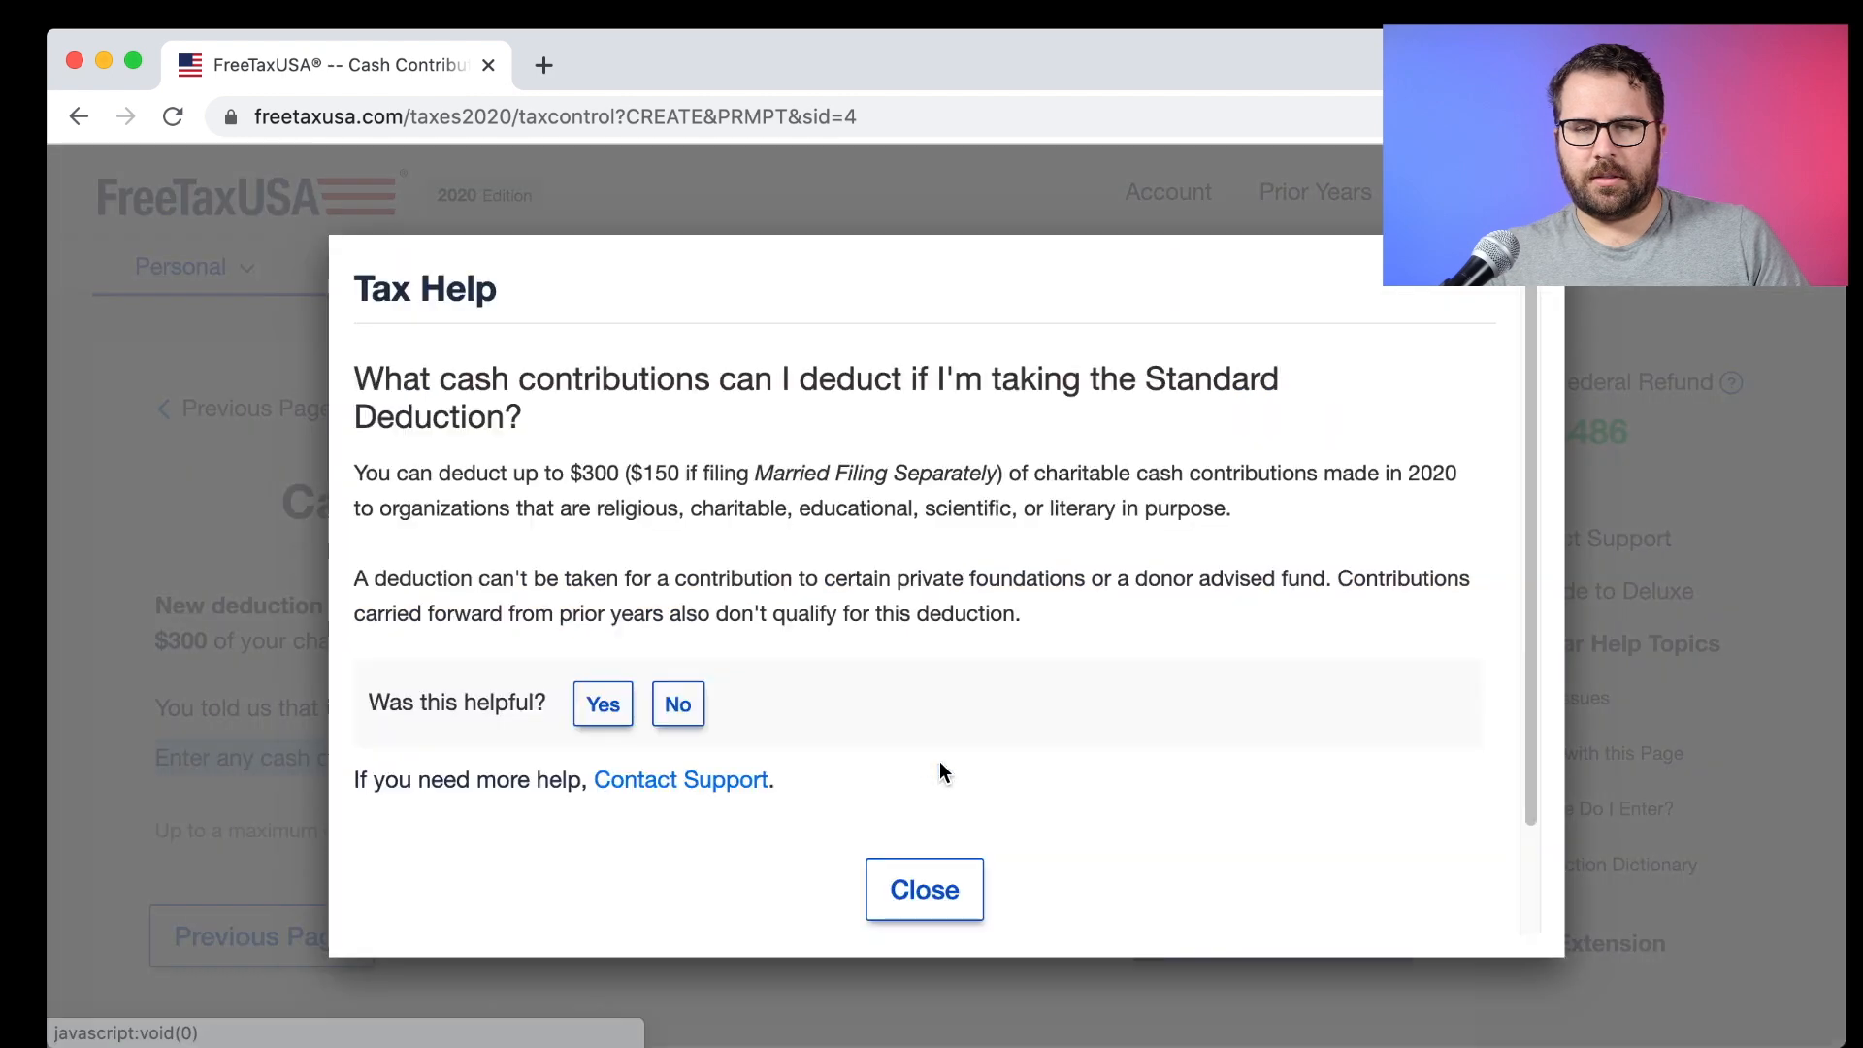
{"action": "left_click", "coordinate": [1482, 283]}
Claim $1,000 of cash contributions with the standard deduction and save.
{"action": "left_click", "coordinate": [1247, 754]}
{"action": "type", "text": "1000"}
{"action": "left_click", "coordinate": [958, 658]}
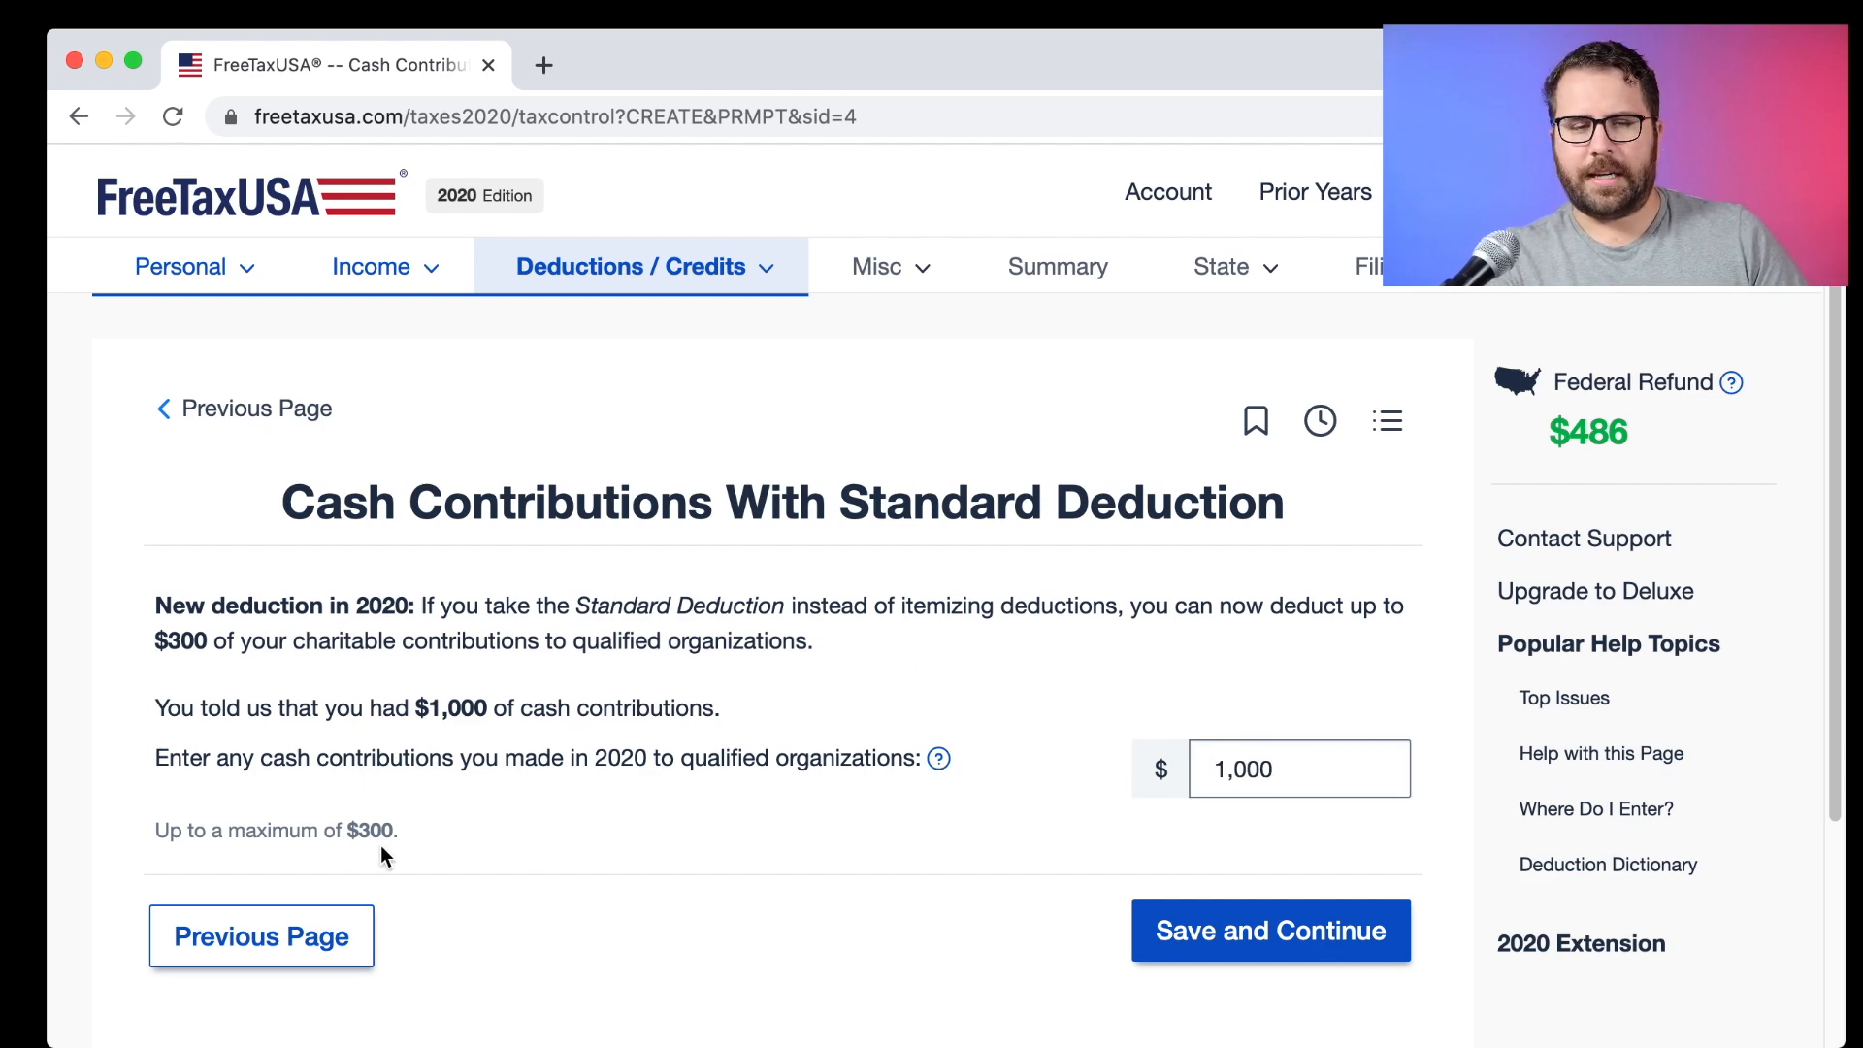
{"action": "left_click", "coordinate": [1173, 924]}
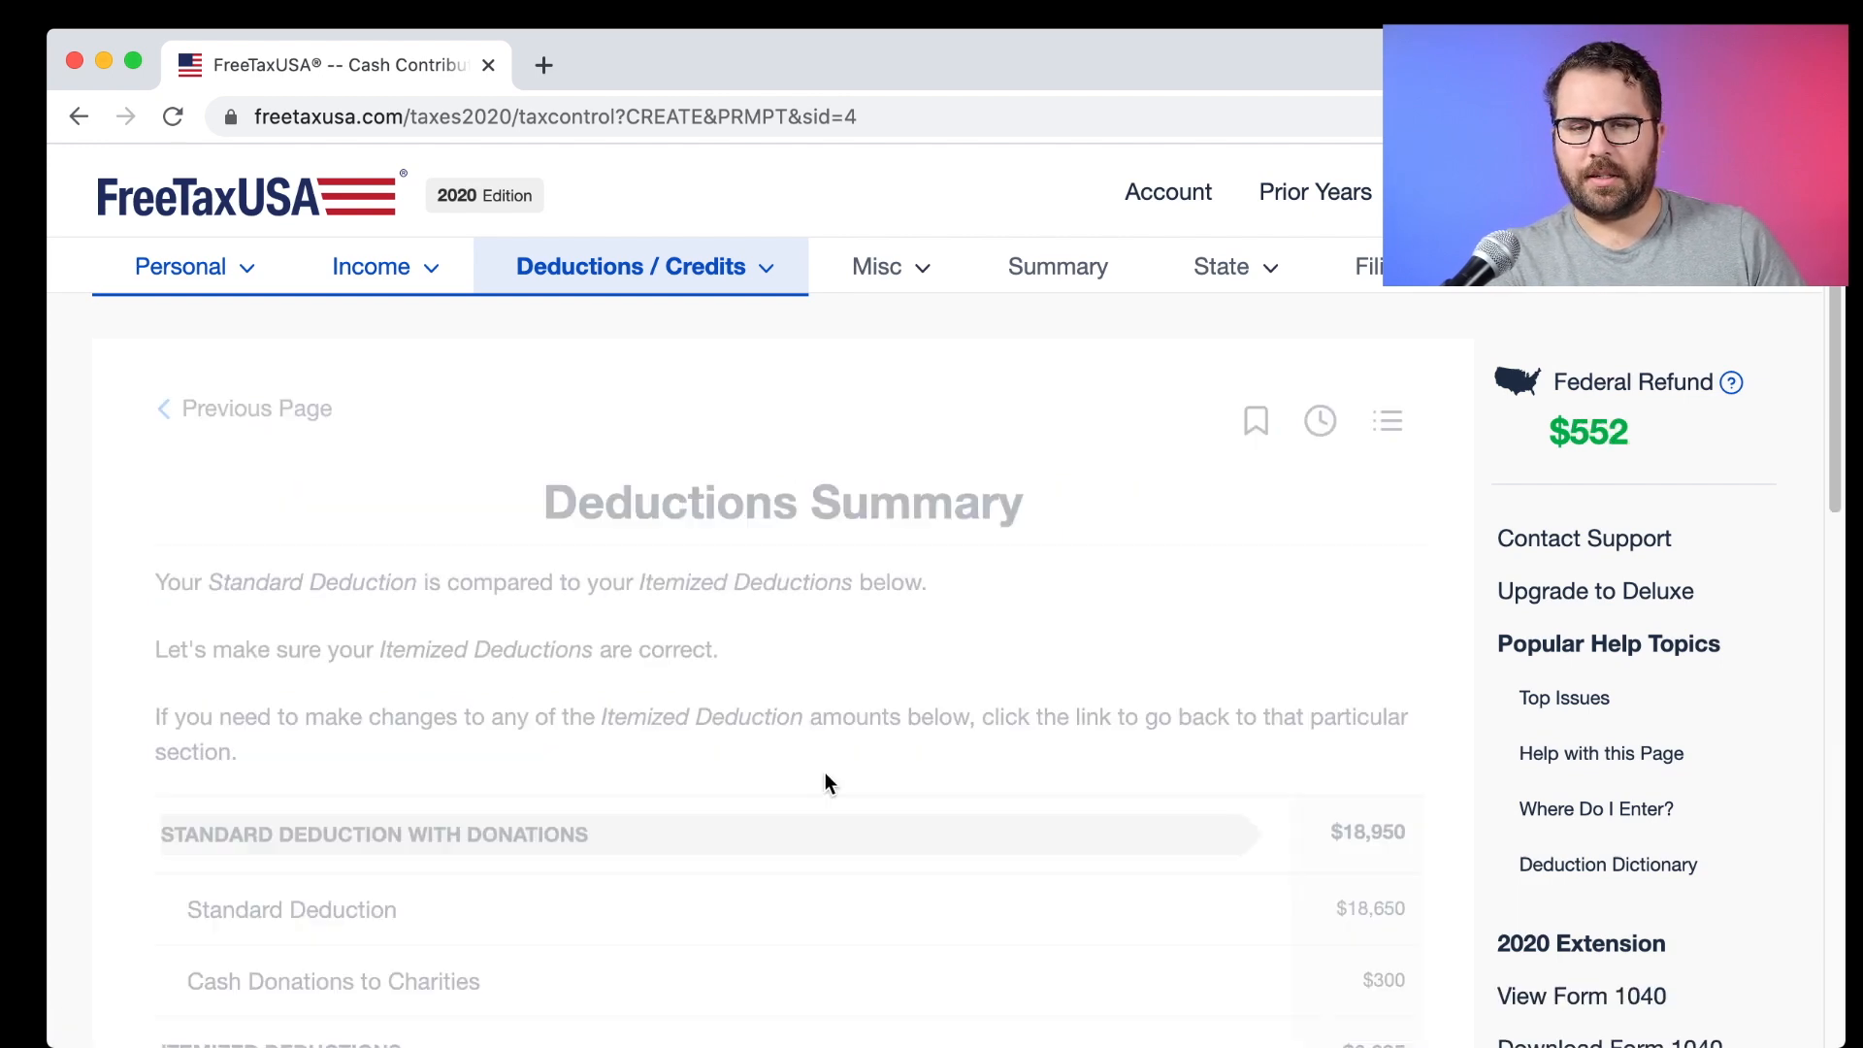
Review the Deductions Summary's $300 cash donations and $18,650 standard deduction.
{"action": "scroll", "coordinate": [825, 782], "scroll_direction": "down", "scroll_amount": 4}
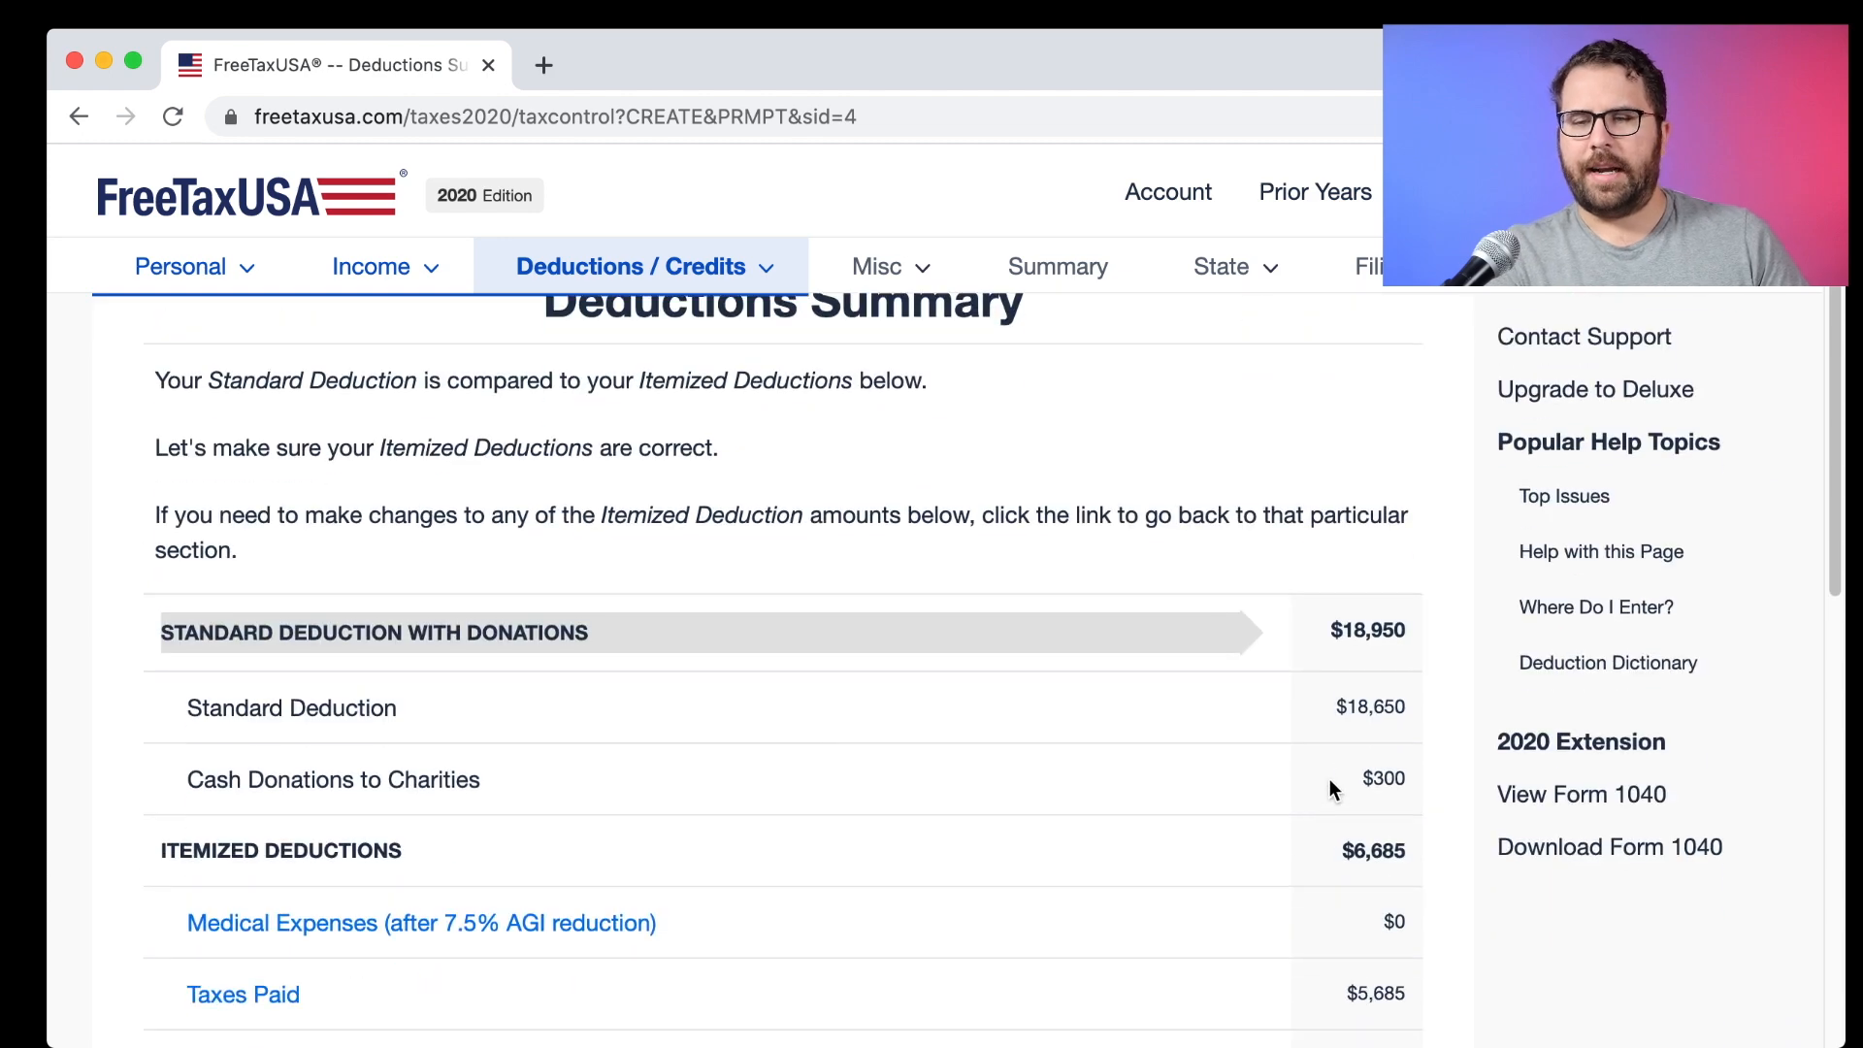
{"action": "left_click_drag", "start_coordinate": [1356, 778], "coordinate": [1408, 780]}
{"action": "scroll", "coordinate": [1409, 780], "scroll_direction": "down", "scroll_amount": 1}
{"action": "scroll", "coordinate": [1410, 782], "scroll_direction": "down", "scroll_amount": 2}
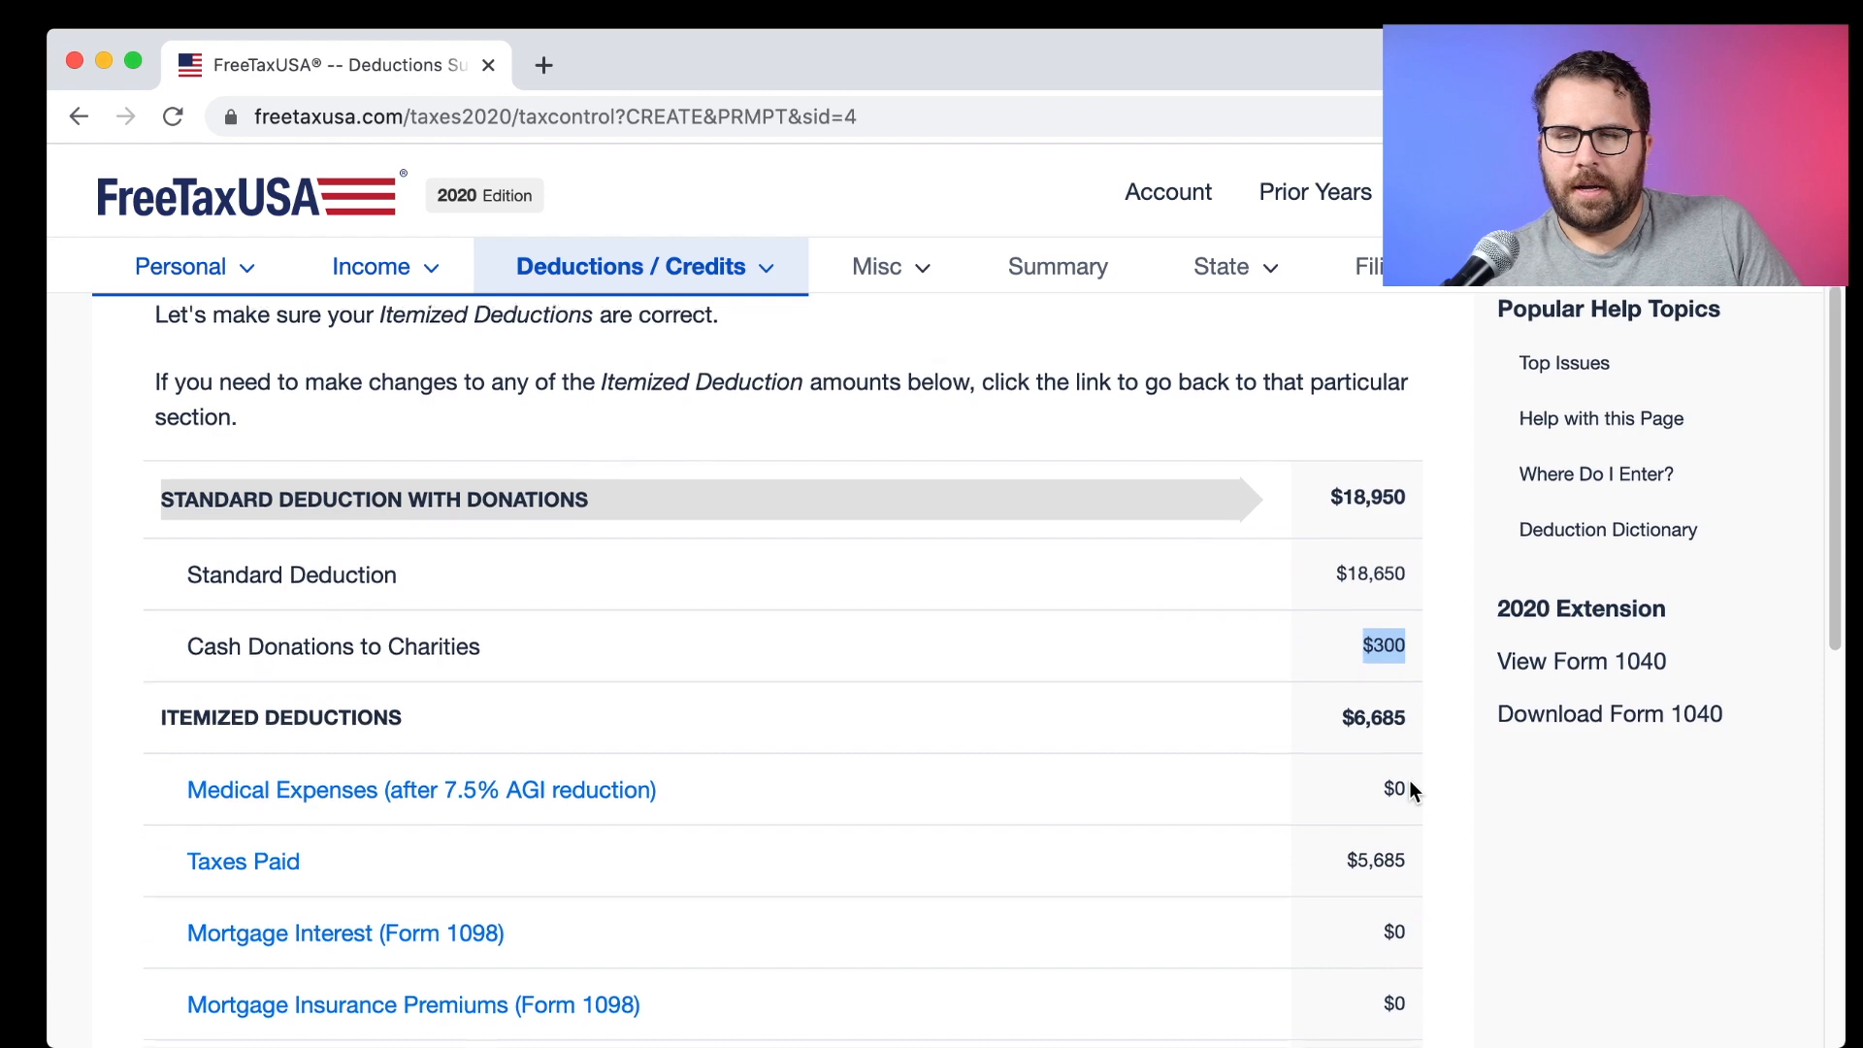
{"action": "scroll", "coordinate": [1409, 784], "scroll_direction": "down", "scroll_amount": 1}
{"action": "scroll", "coordinate": [1410, 782], "scroll_direction": "up", "scroll_amount": 5}
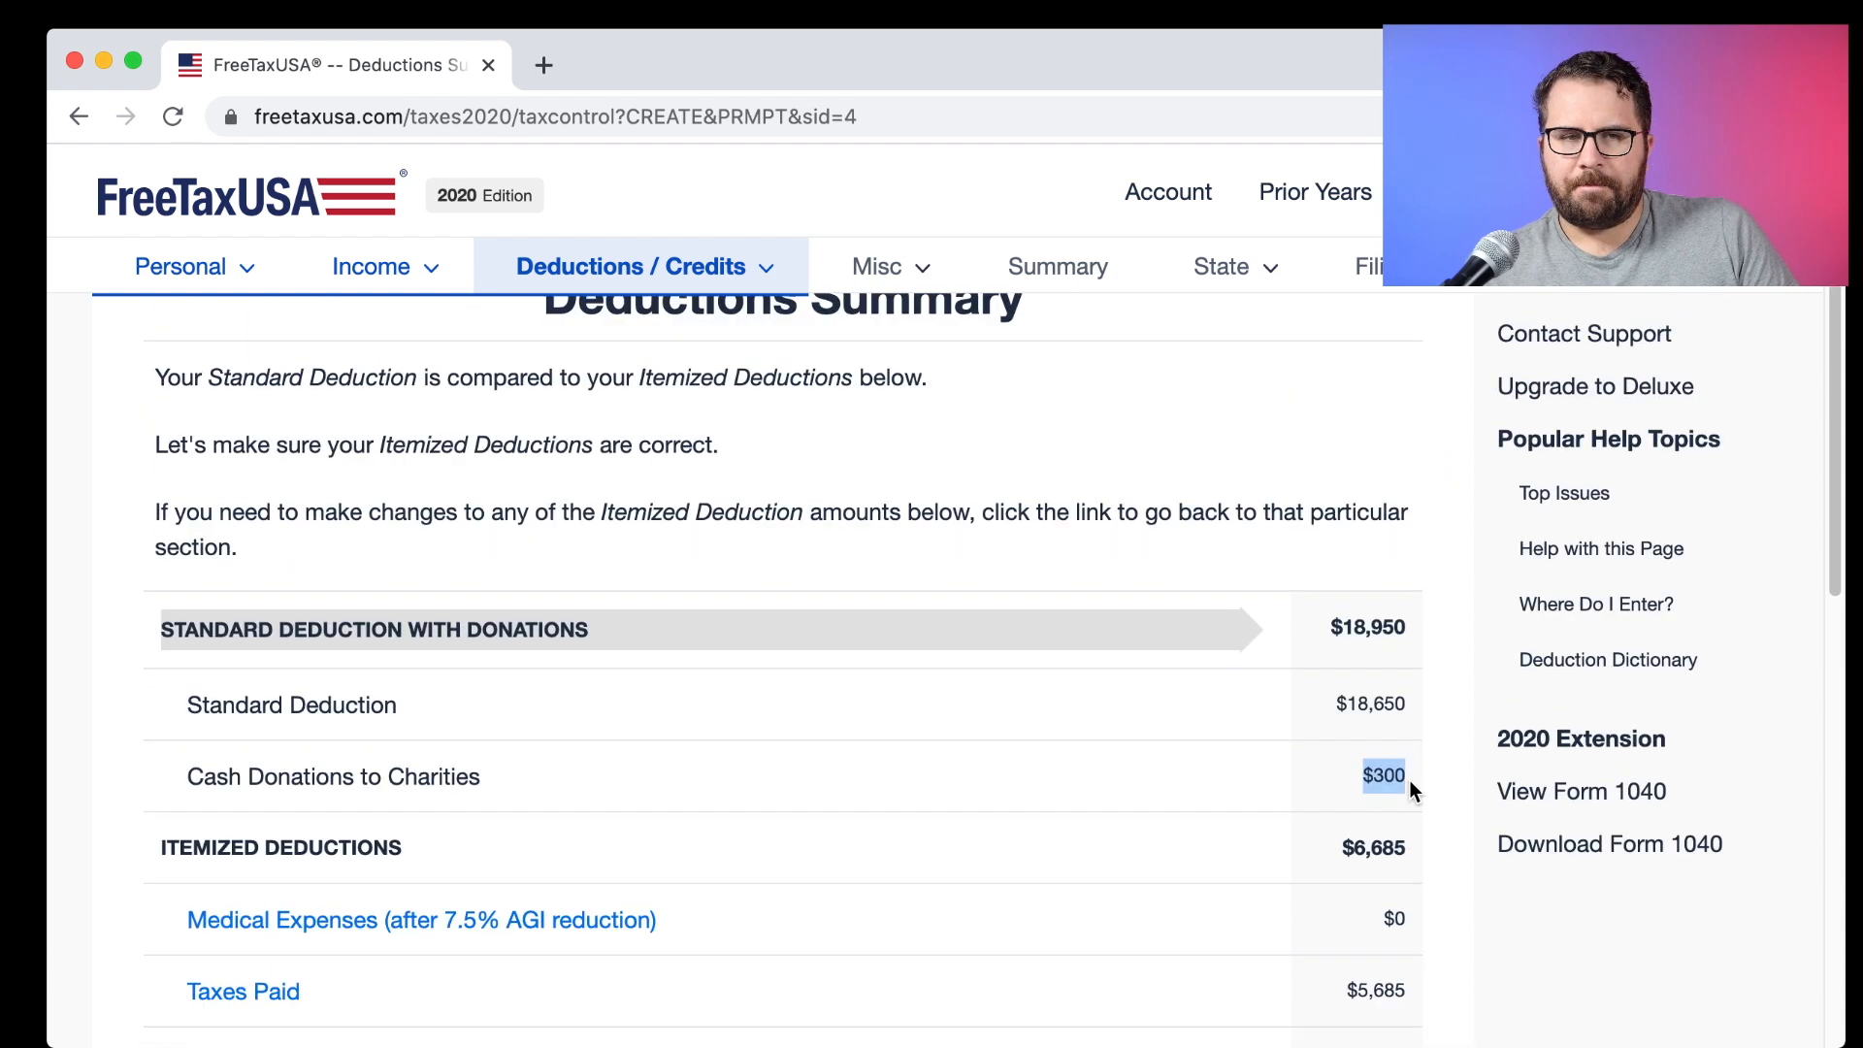
{"action": "scroll", "coordinate": [1409, 782], "scroll_direction": "down", "scroll_amount": 5}
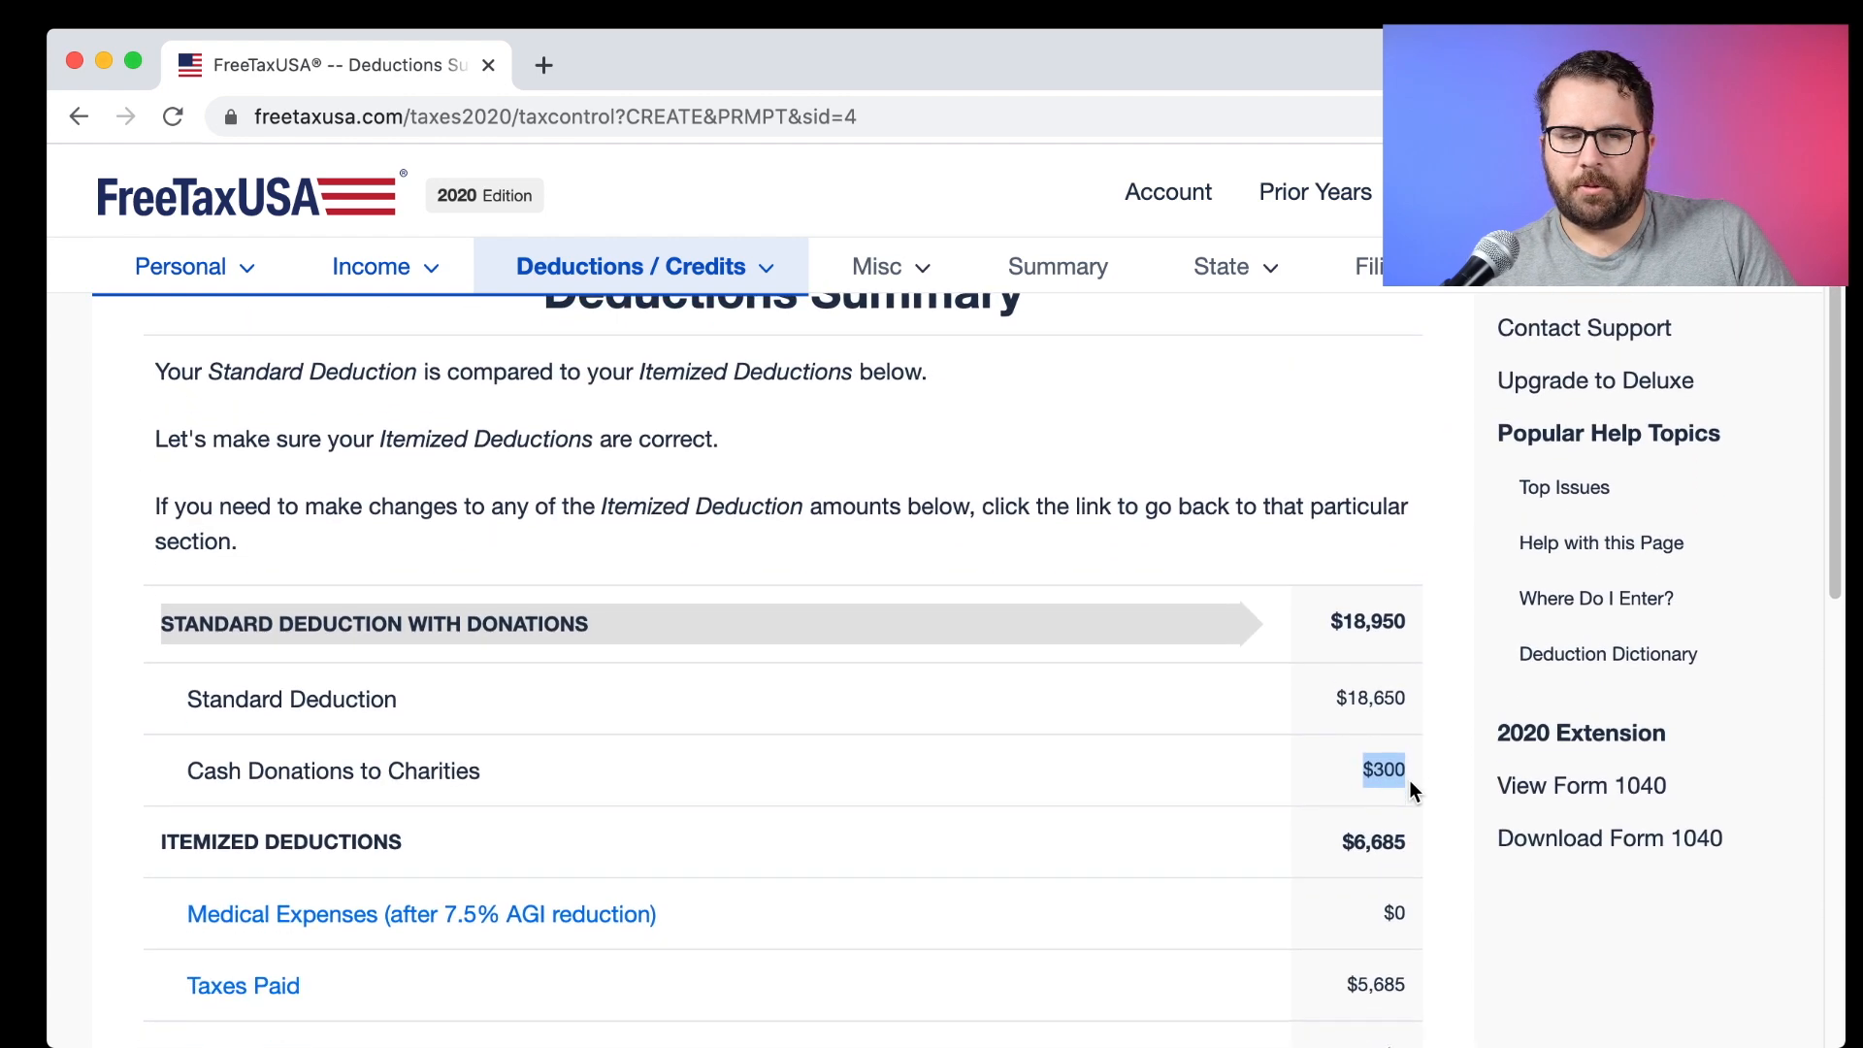
{"action": "scroll", "coordinate": [1409, 782], "scroll_direction": "down", "scroll_amount": 1}
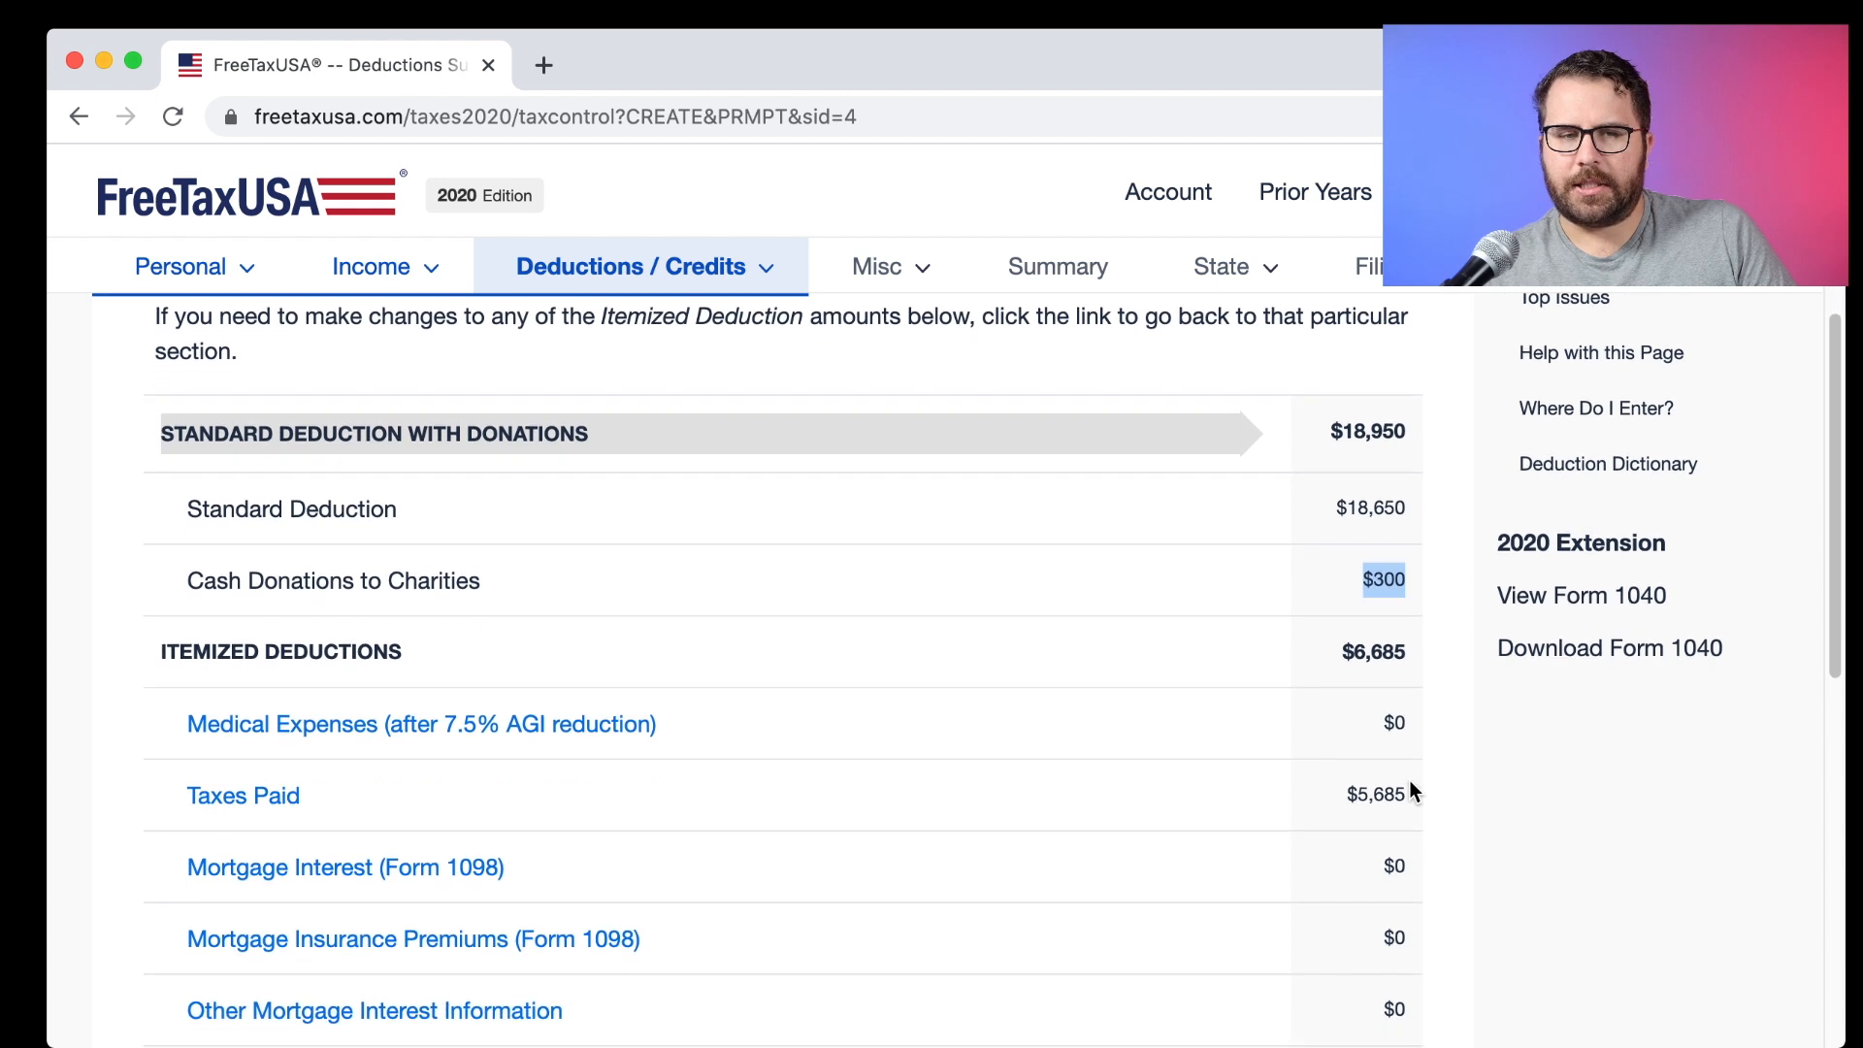
{"action": "left_click", "coordinate": [1342, 513]}
{"action": "left_click_drag", "start_coordinate": [1341, 512], "coordinate": [1400, 513]}
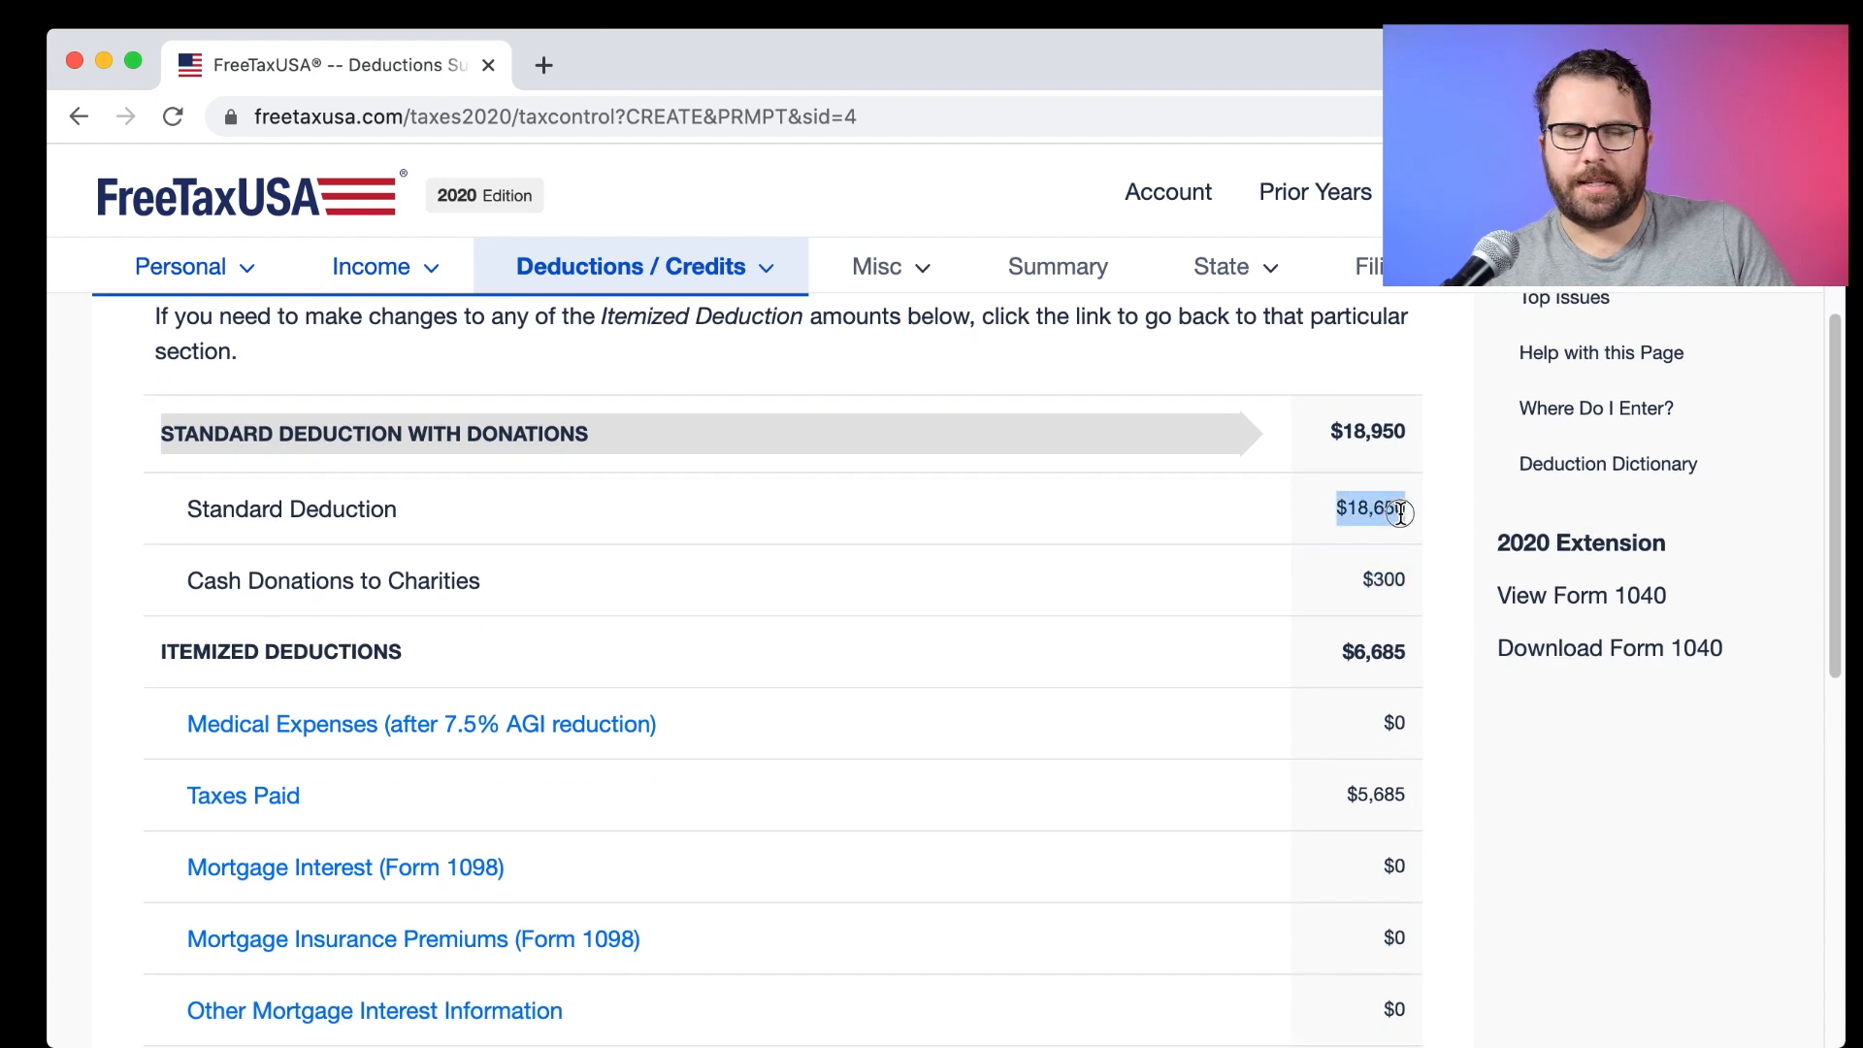
{"action": "scroll", "coordinate": [1397, 519], "scroll_direction": "down", "scroll_amount": 6}
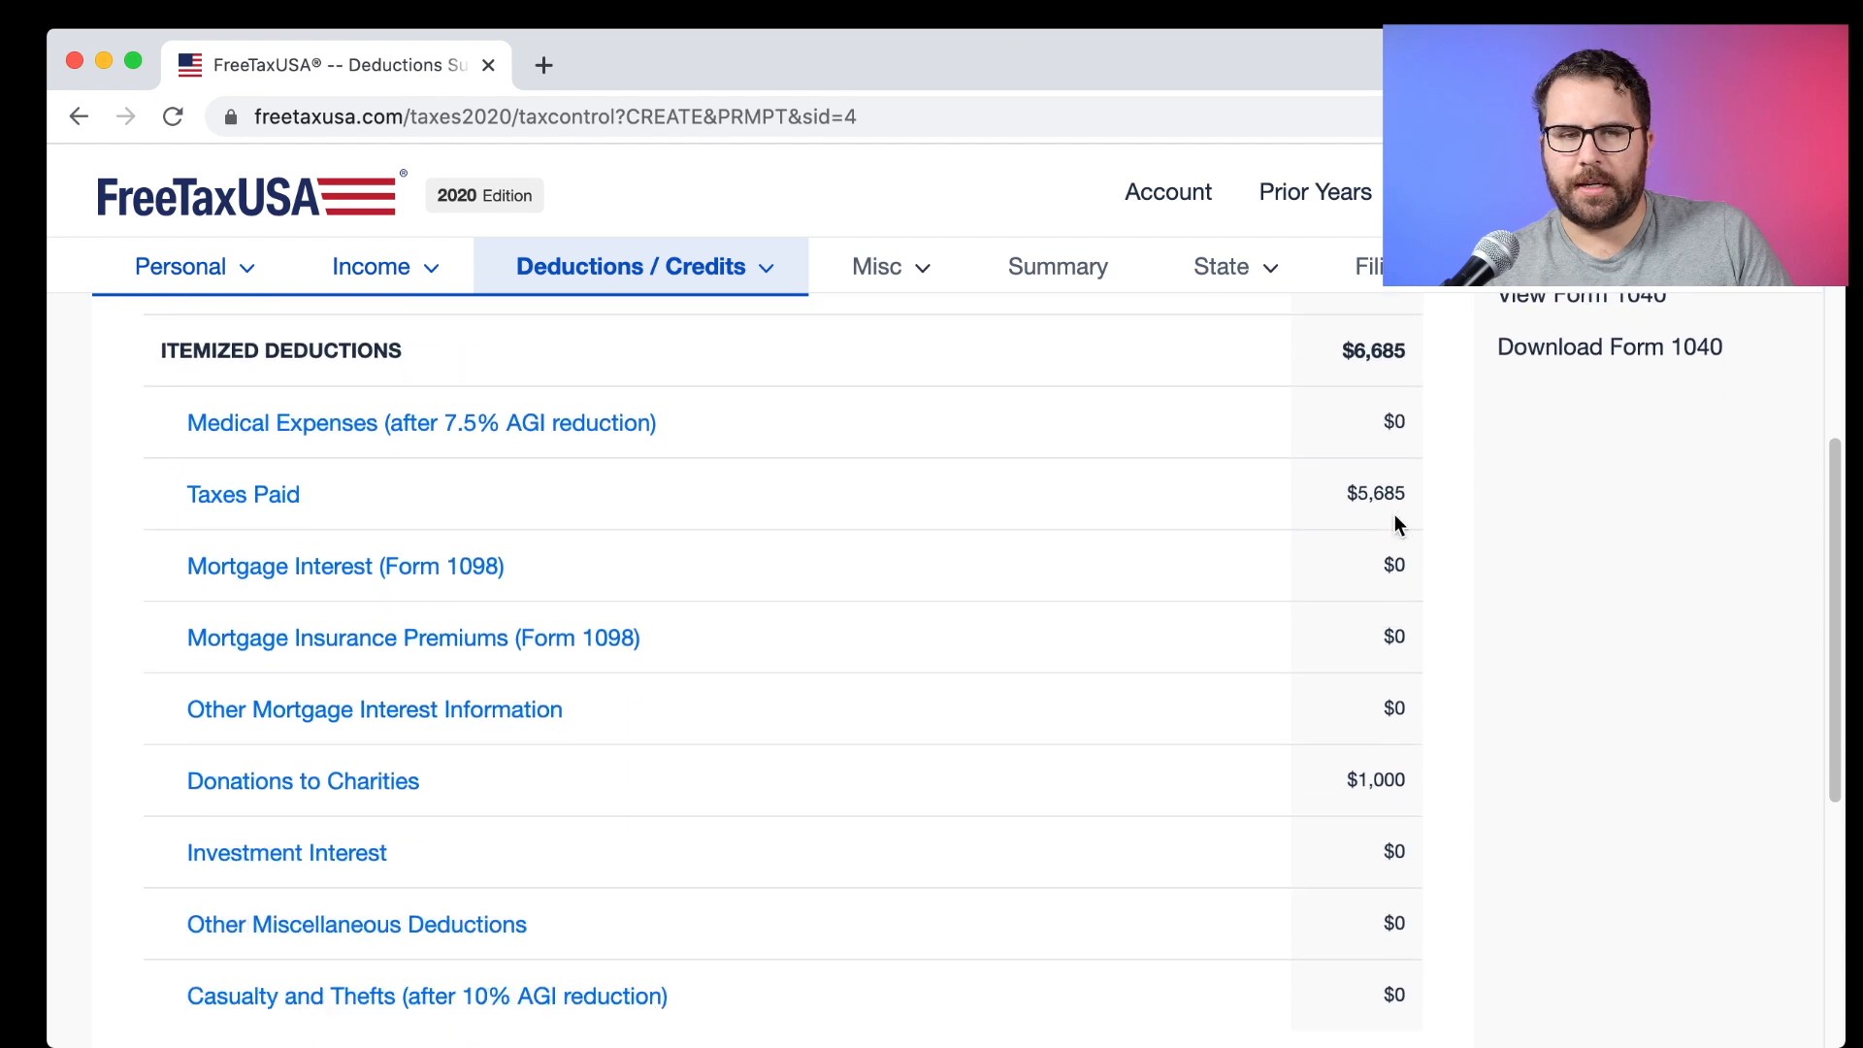
{"action": "scroll", "coordinate": [1382, 513], "scroll_direction": "up", "scroll_amount": 4}
{"action": "left_click", "coordinate": [1406, 386]}
{"action": "left_click_drag", "start_coordinate": [1407, 386], "coordinate": [1336, 377]}
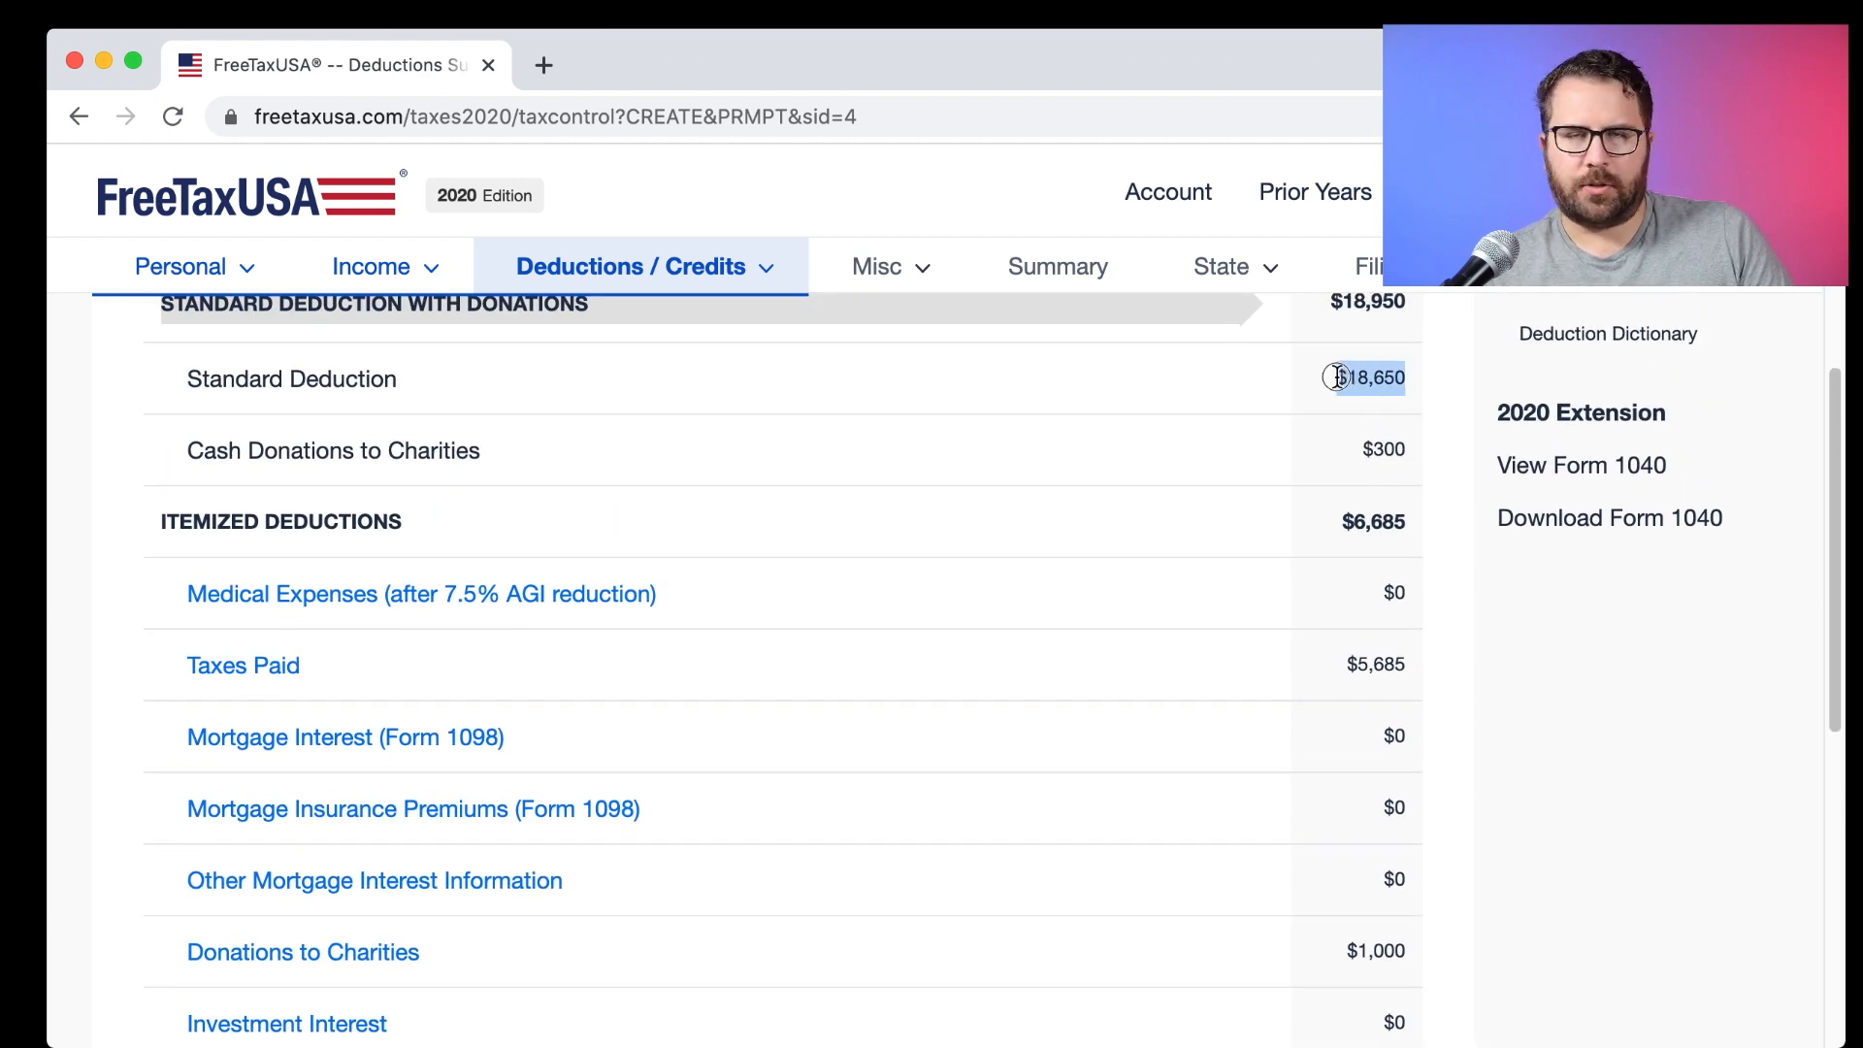
Compare $6,685 itemized deductions, including $5,685 taxes paid, with the $18,950 standard deduction.
{"action": "scroll", "coordinate": [1345, 412], "scroll_direction": "down", "scroll_amount": 4}
{"action": "left_click", "coordinate": [1348, 425]}
{"action": "left_click_drag", "start_coordinate": [1339, 496], "coordinate": [1409, 786]}
{"action": "left_click_drag", "start_coordinate": [1332, 482], "coordinate": [1414, 505]}
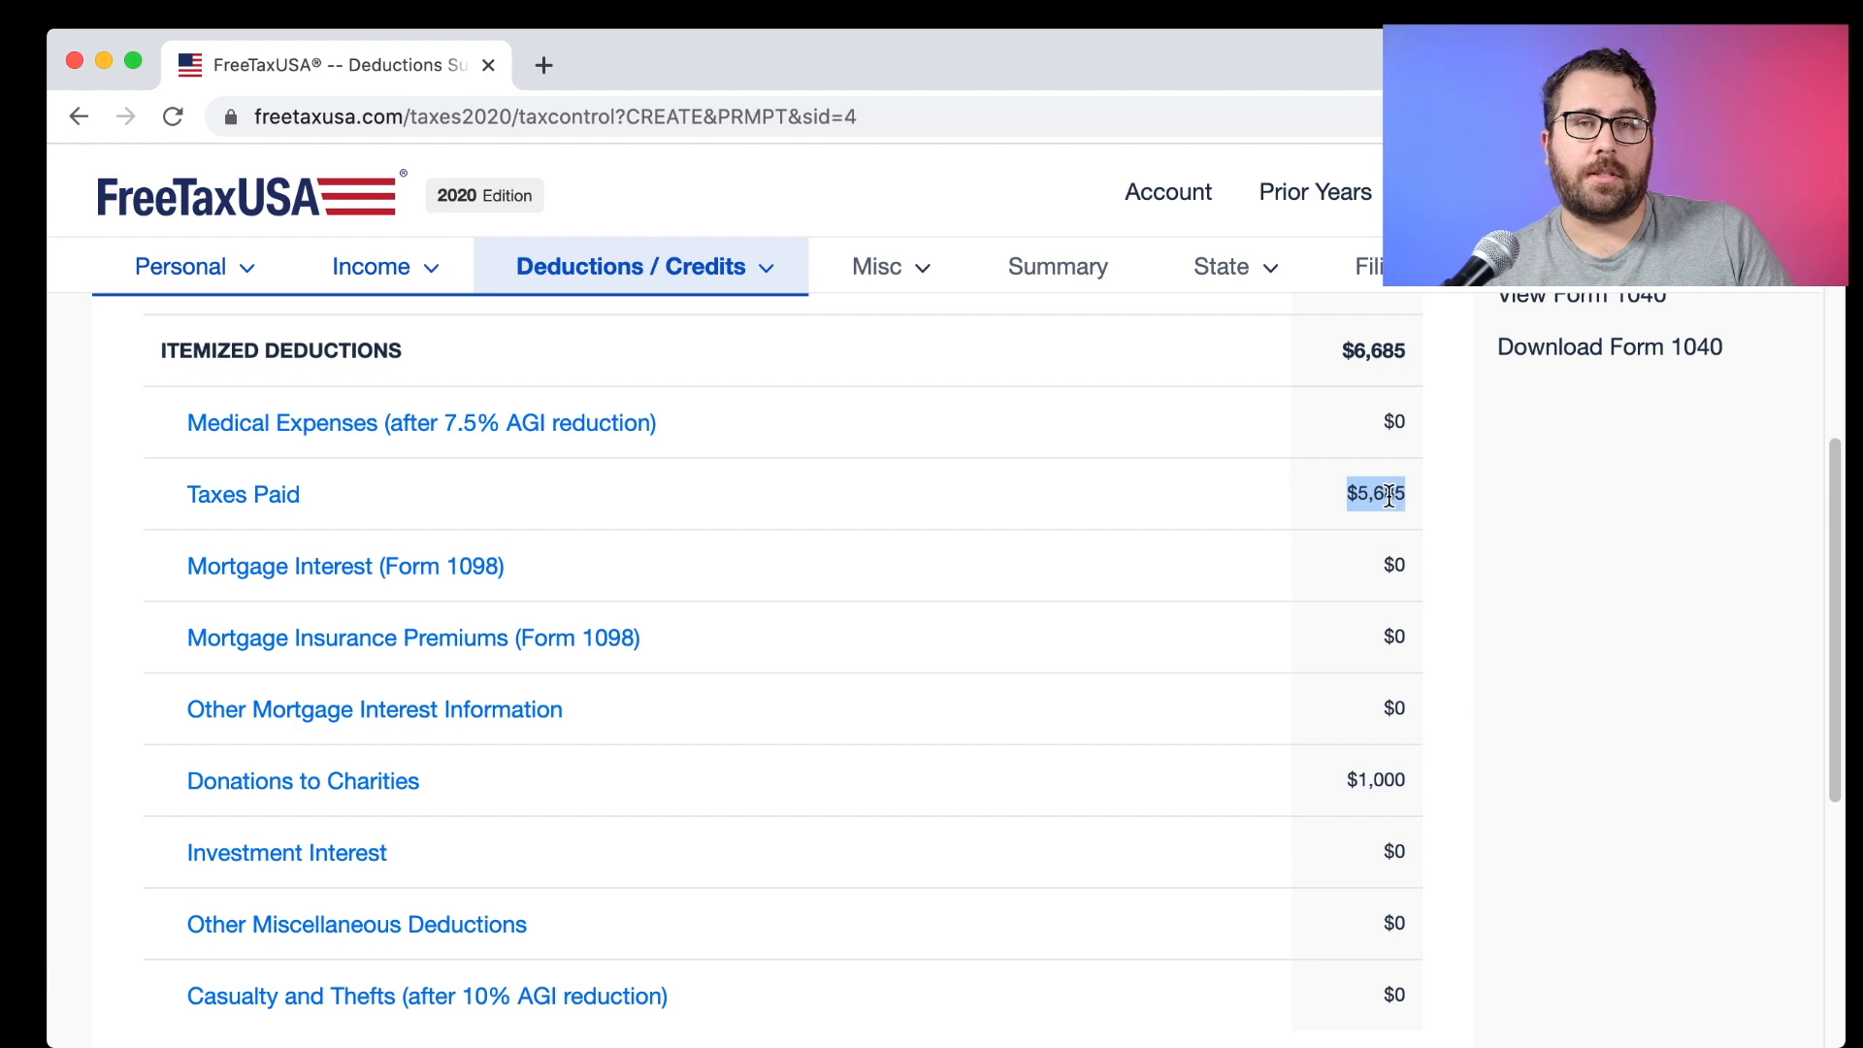
{"action": "scroll", "coordinate": [1359, 504], "scroll_direction": "down", "scroll_amount": 3}
{"action": "left_click_drag", "start_coordinate": [1326, 524], "coordinate": [1397, 524]}
{"action": "left_click", "coordinate": [1100, 844]}
{"action": "scroll", "coordinate": [1164, 776], "scroll_direction": "down", "scroll_amount": 2}
{"action": "left_click_drag", "start_coordinate": [1213, 661], "coordinate": [1135, 661]}
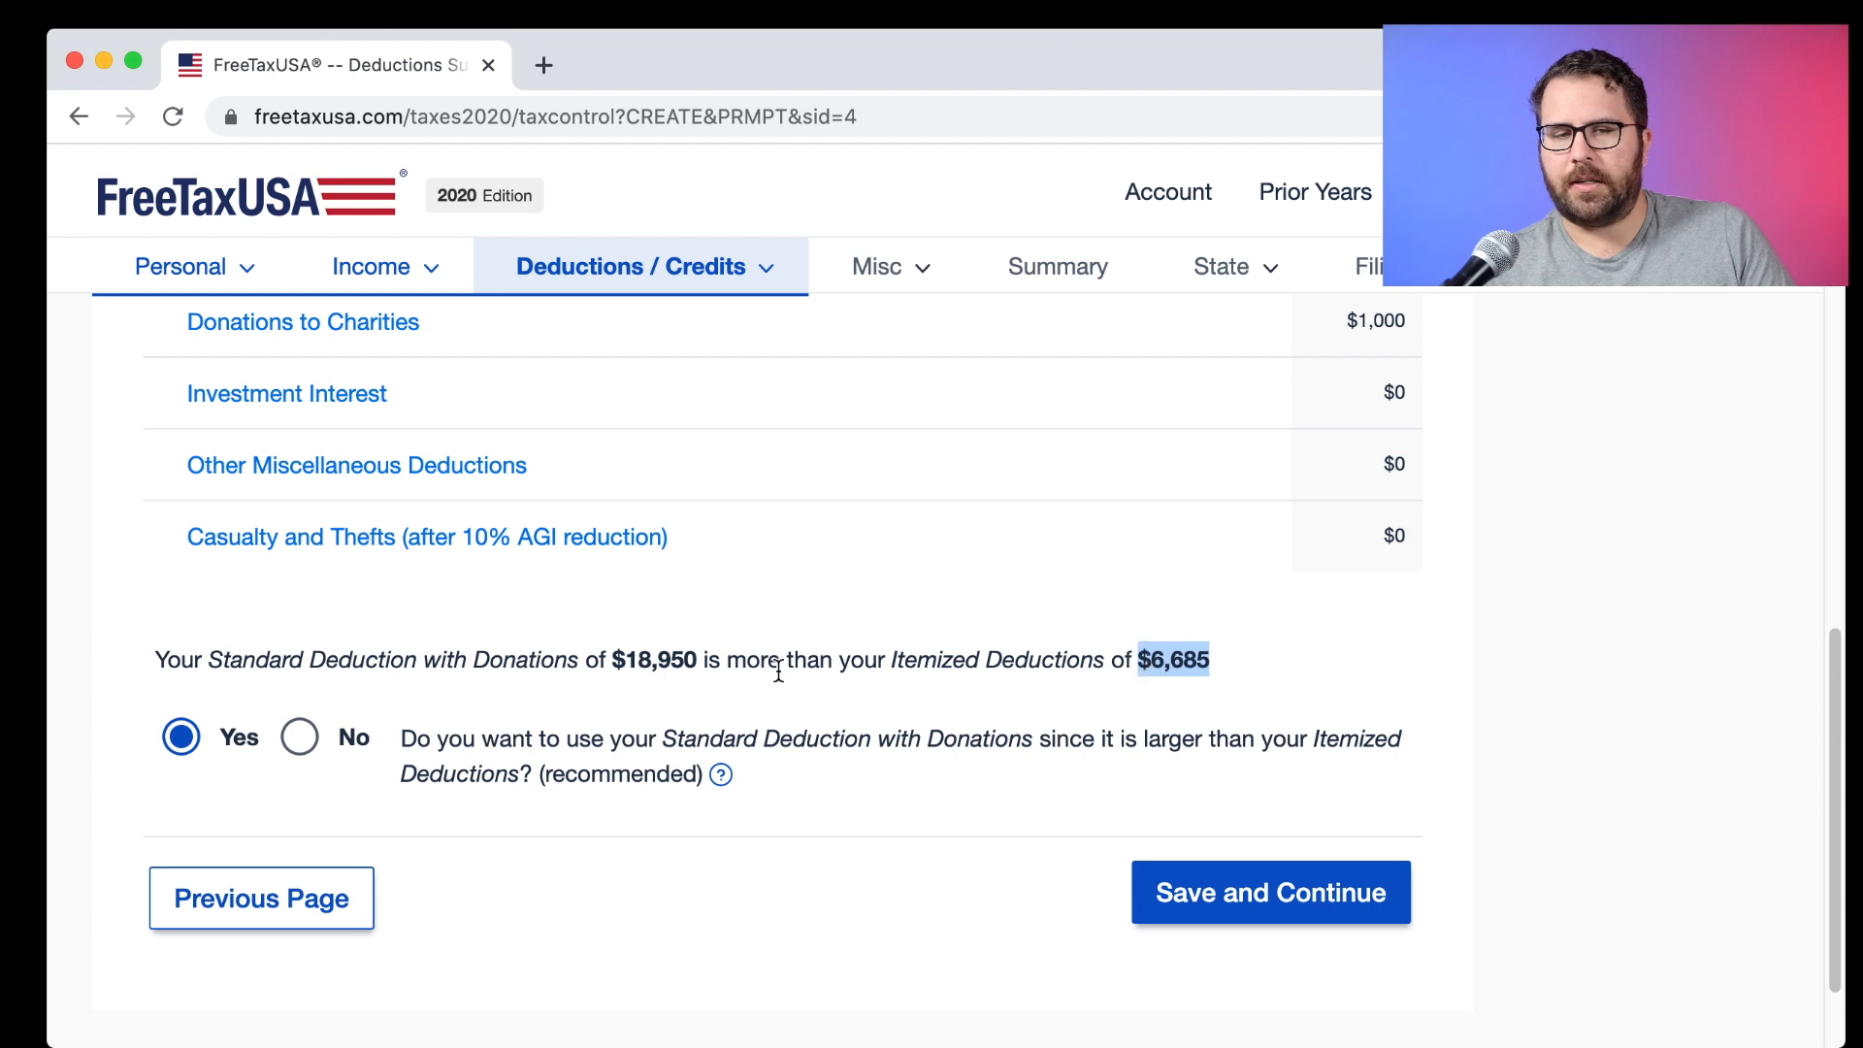
{"action": "left_click_drag", "start_coordinate": [699, 662], "coordinate": [623, 659]}
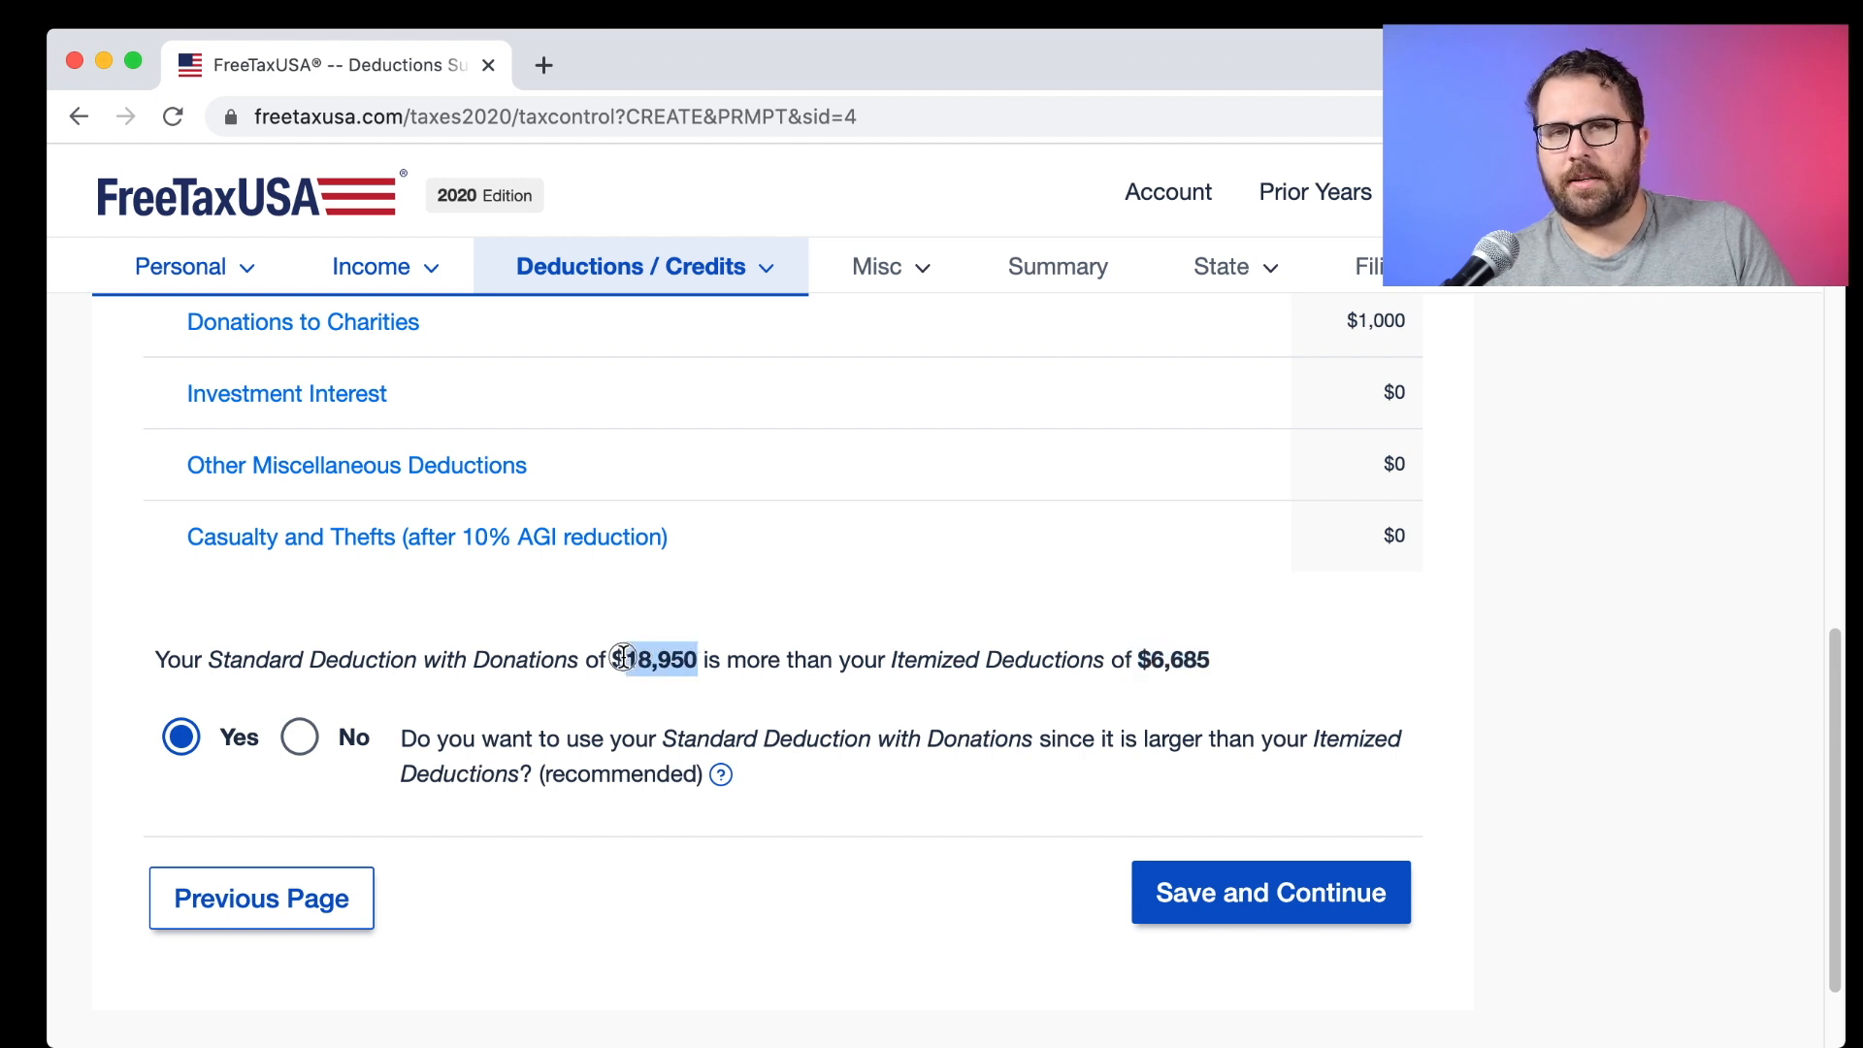
{"action": "left_click", "coordinate": [622, 659]}
{"action": "scroll", "coordinate": [624, 656], "scroll_direction": "down", "scroll_amount": 2}
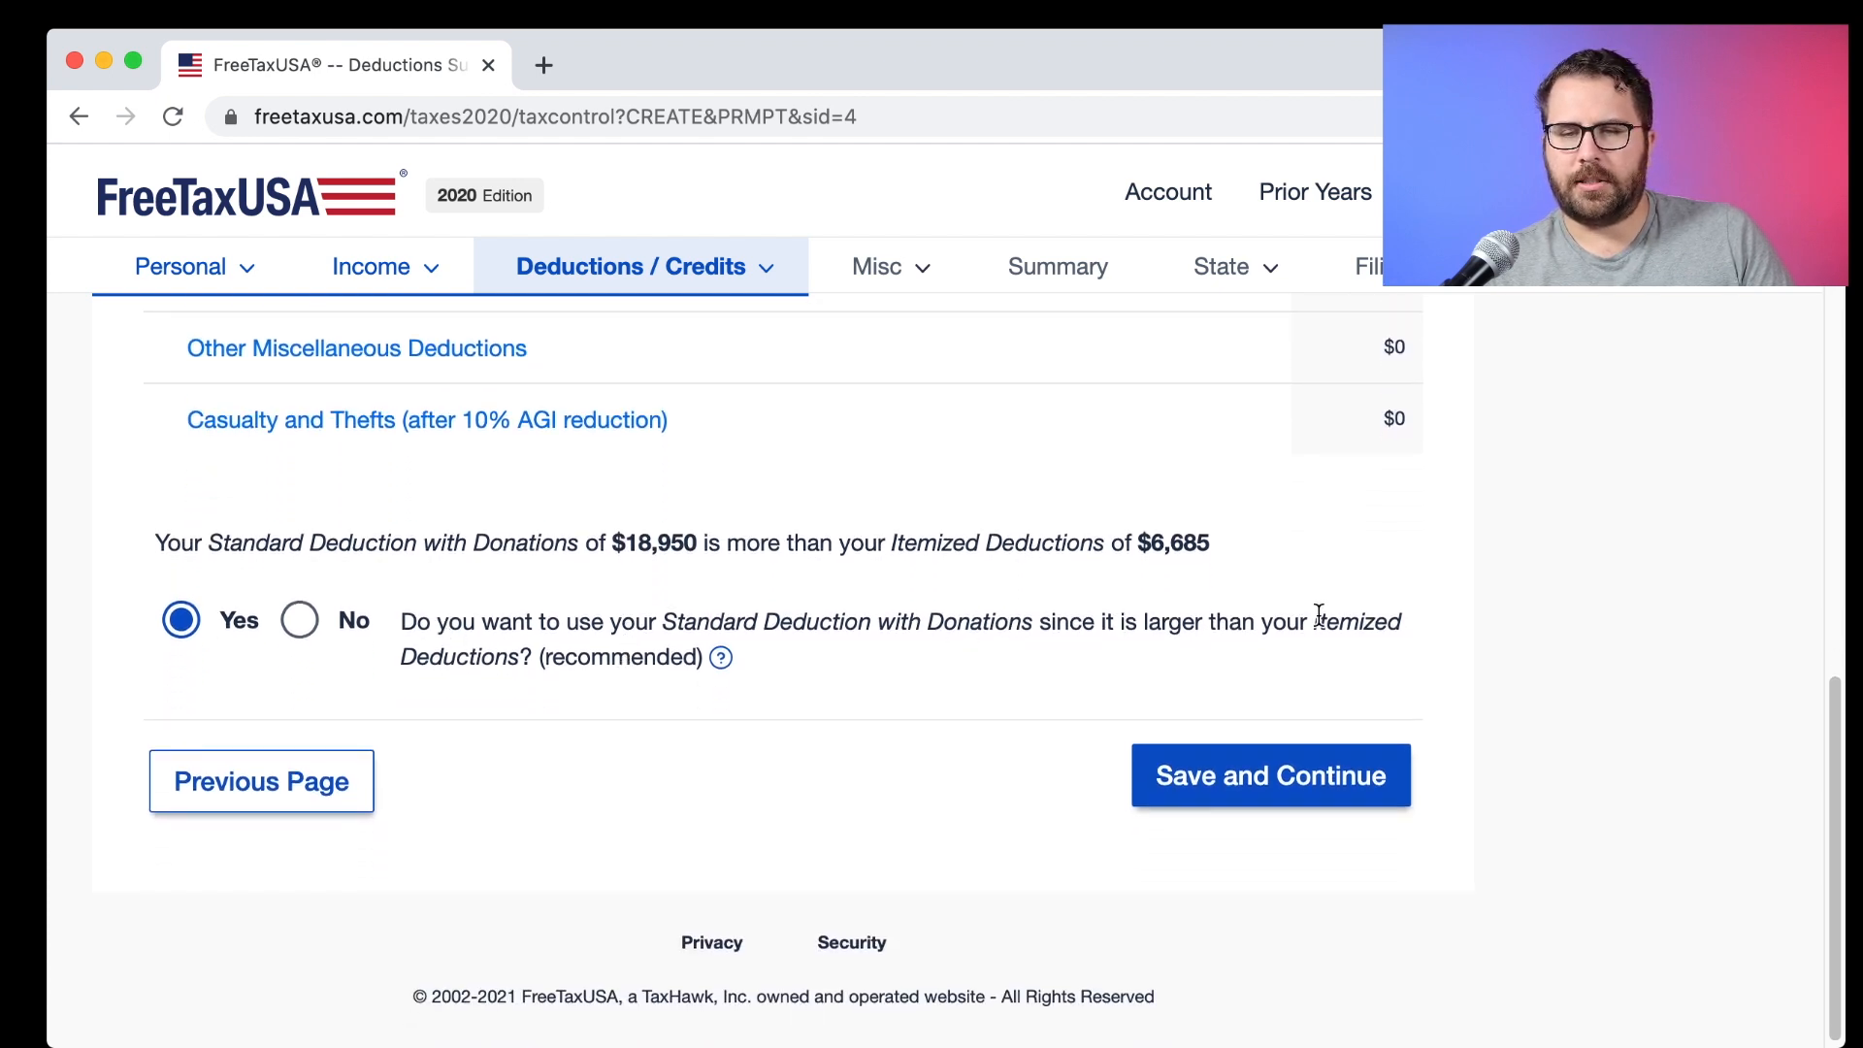
Submit the standard deduction choice and keep No for marketplace health insurance.
{"action": "left_click", "coordinate": [1281, 774]}
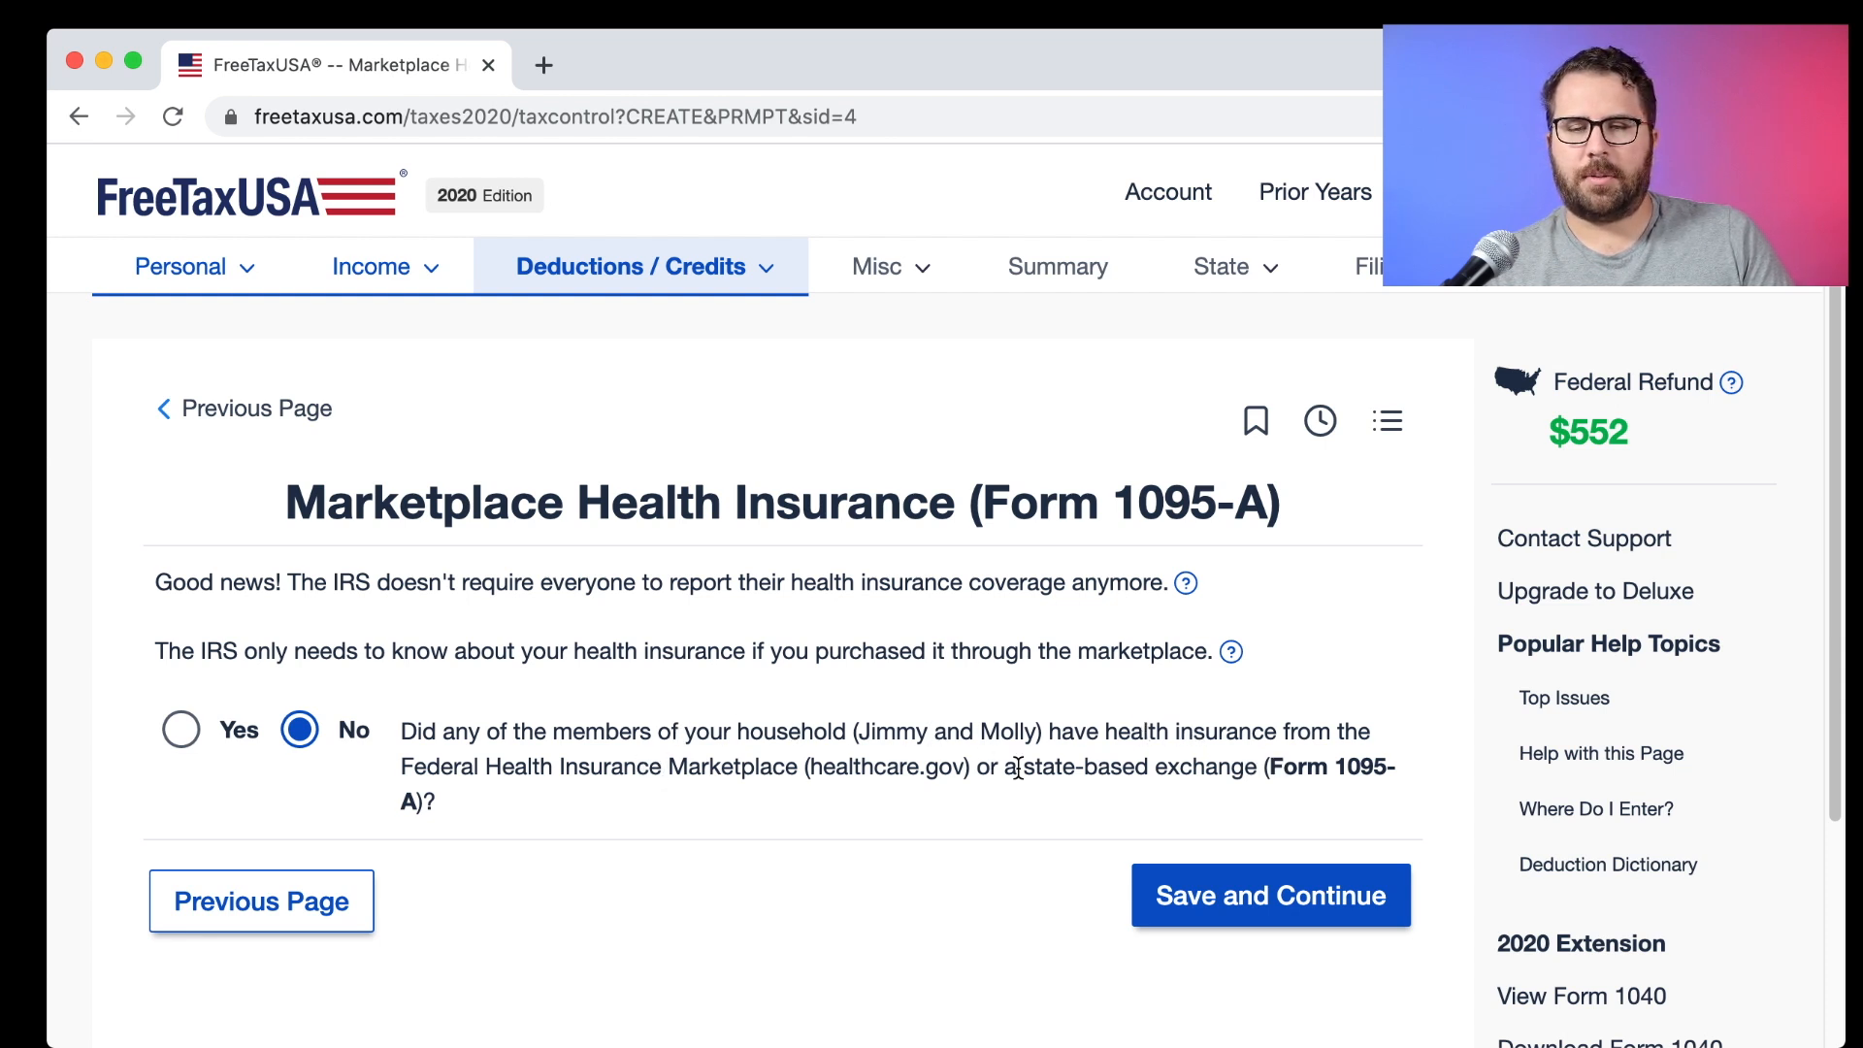
{"action": "left_click", "coordinate": [1275, 879]}
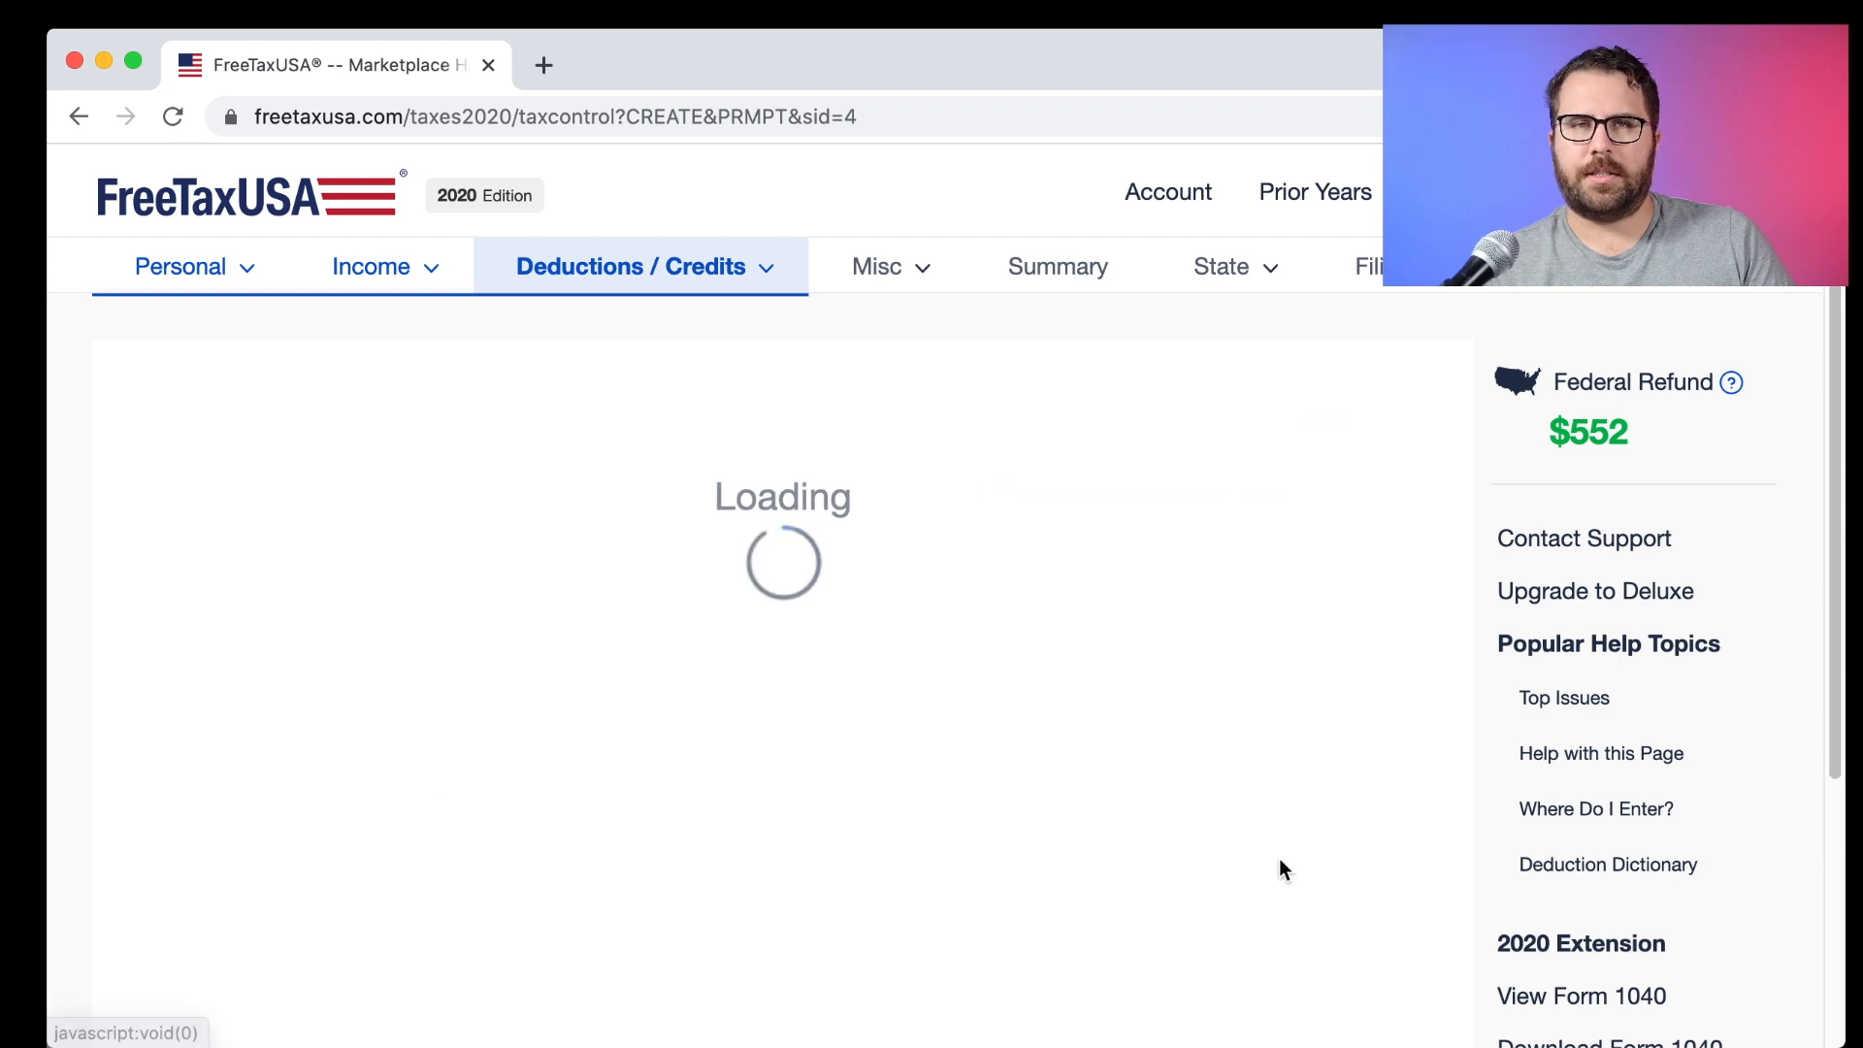
{"action": "scroll", "coordinate": [760, 727], "scroll_direction": "down", "scroll_amount": 3}
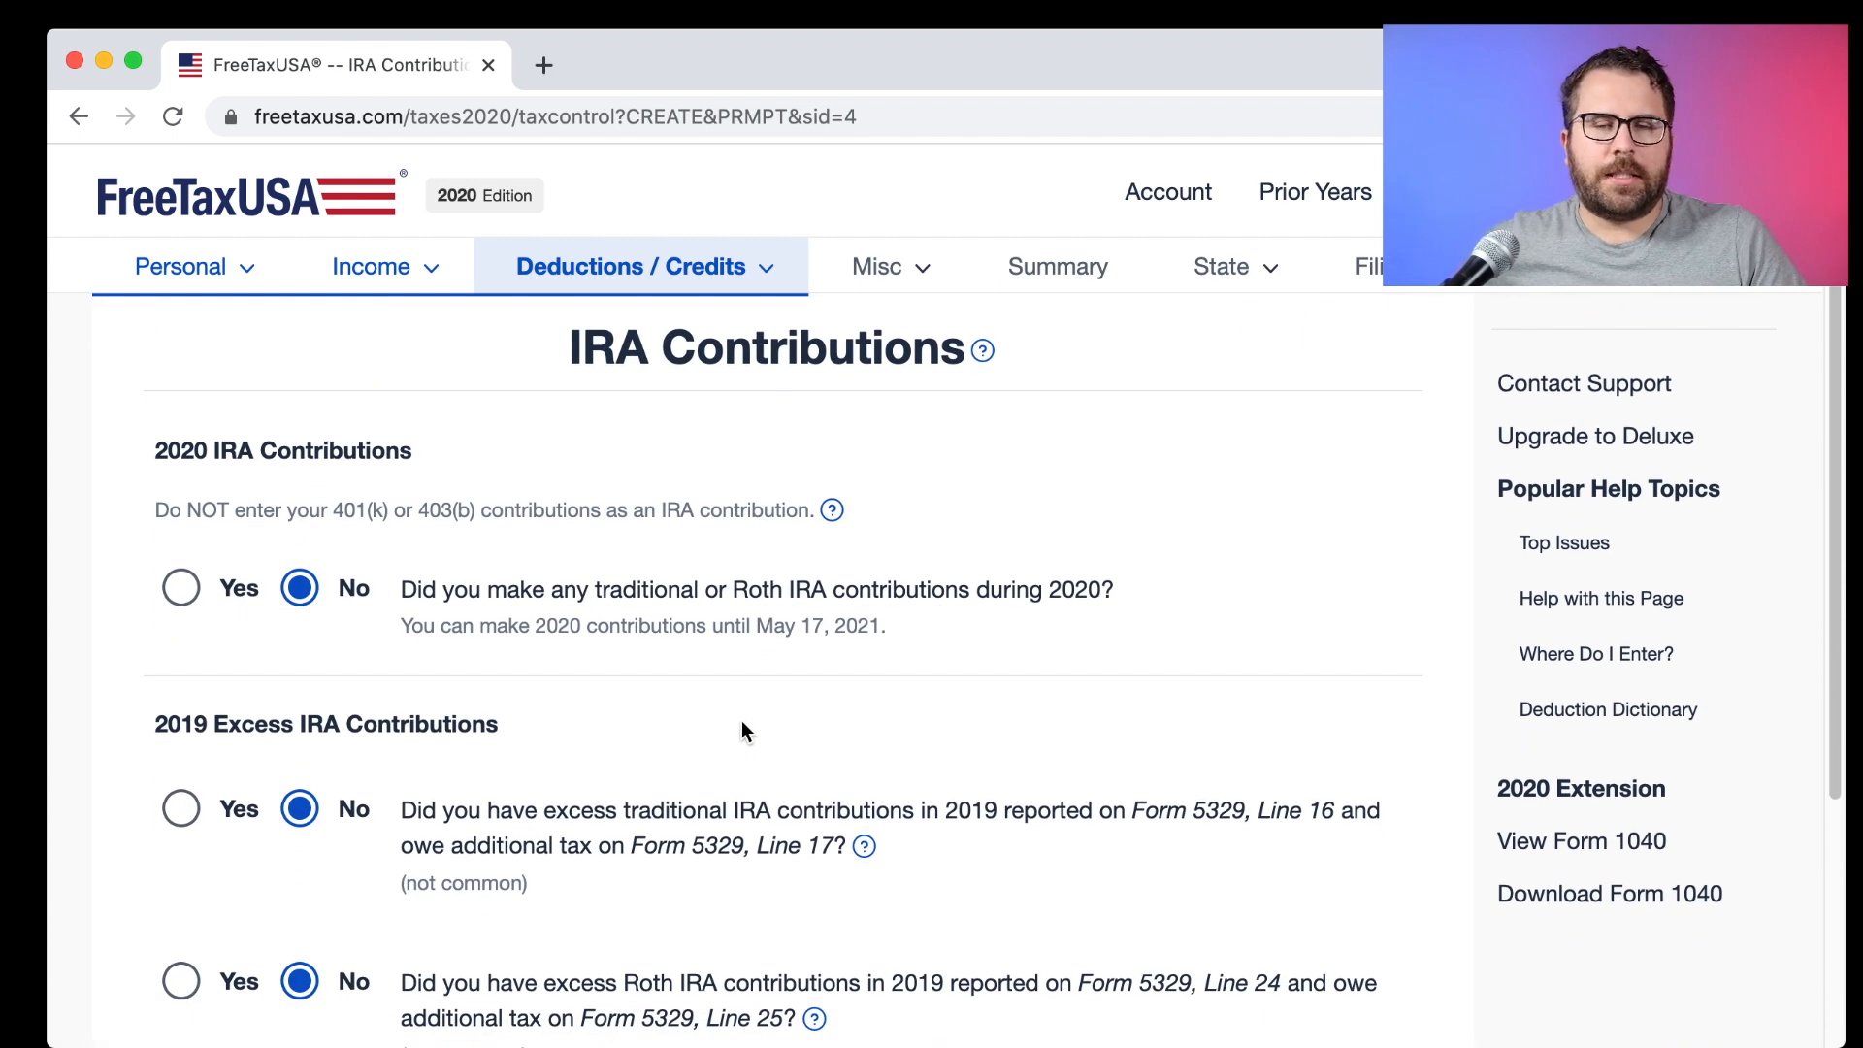
{"action": "scroll", "coordinate": [310, 587], "scroll_direction": "down", "scroll_amount": 5}
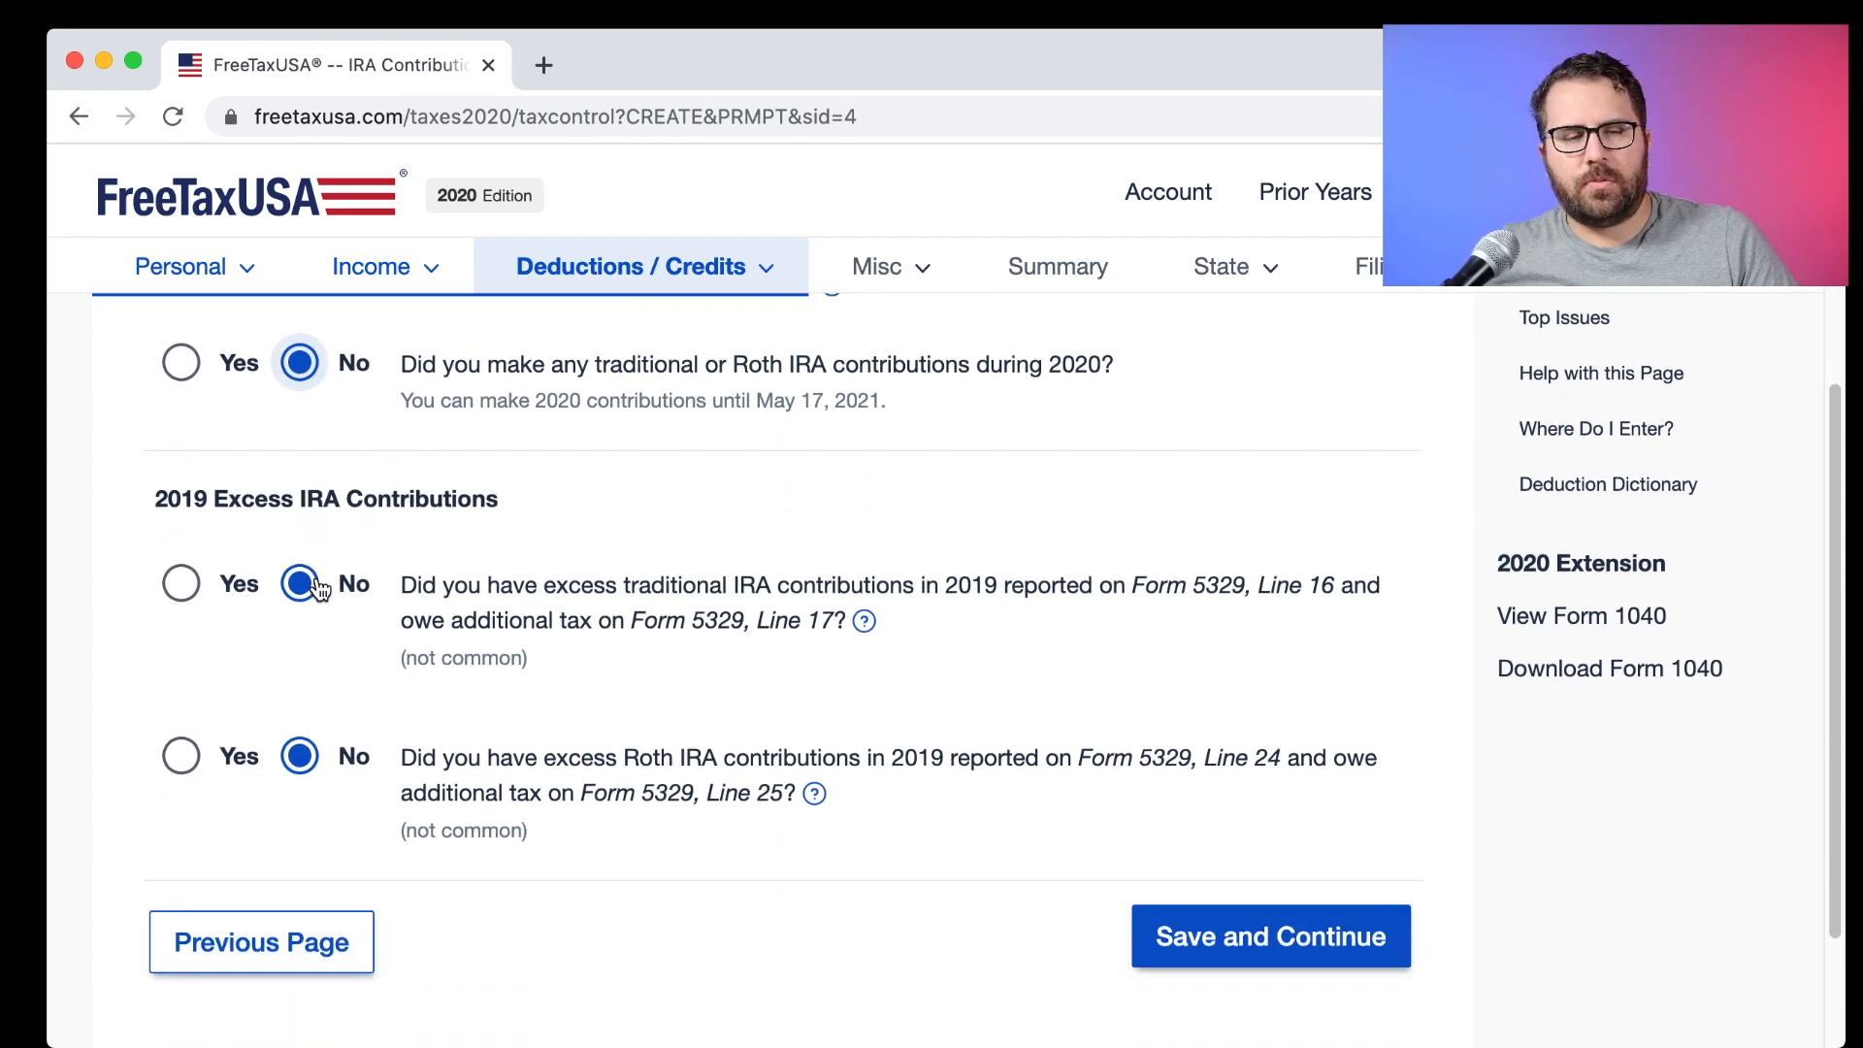
{"action": "scroll", "coordinate": [316, 587], "scroll_direction": "up", "scroll_amount": 3}
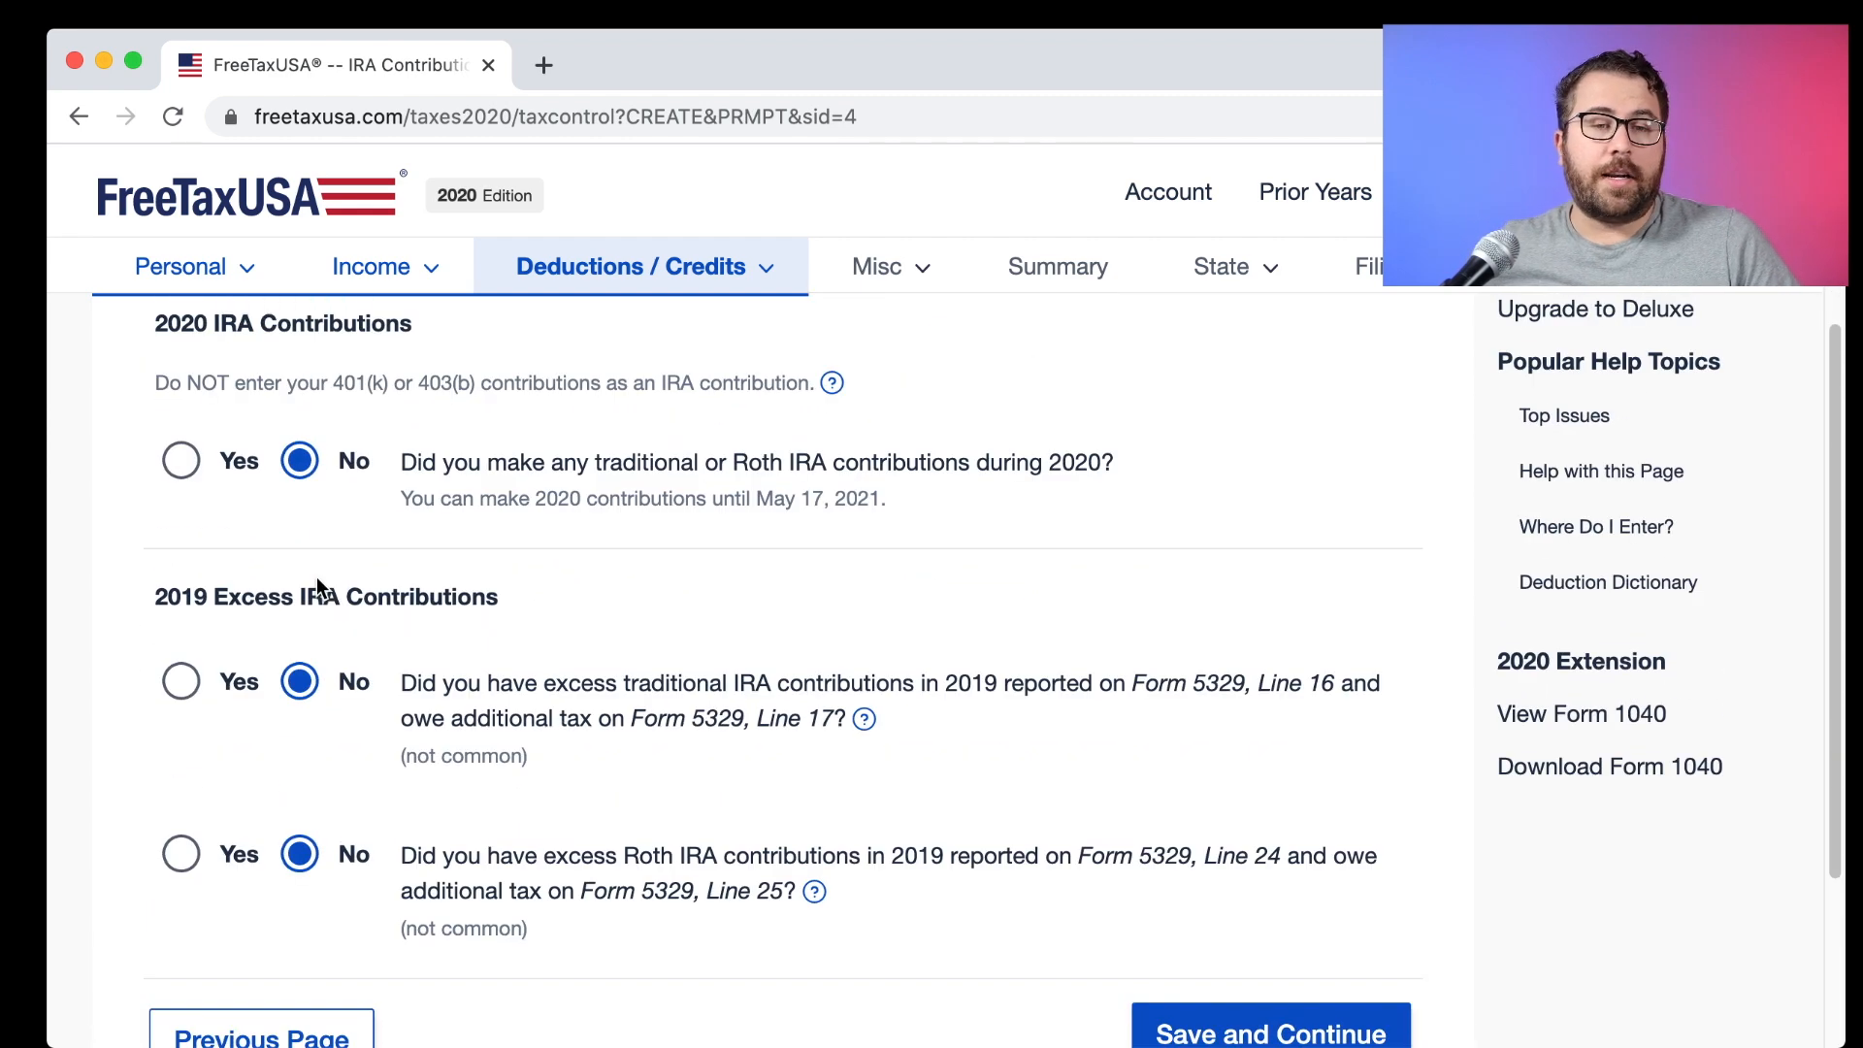
{"action": "scroll", "coordinate": [316, 576], "scroll_direction": "up", "scroll_amount": 1}
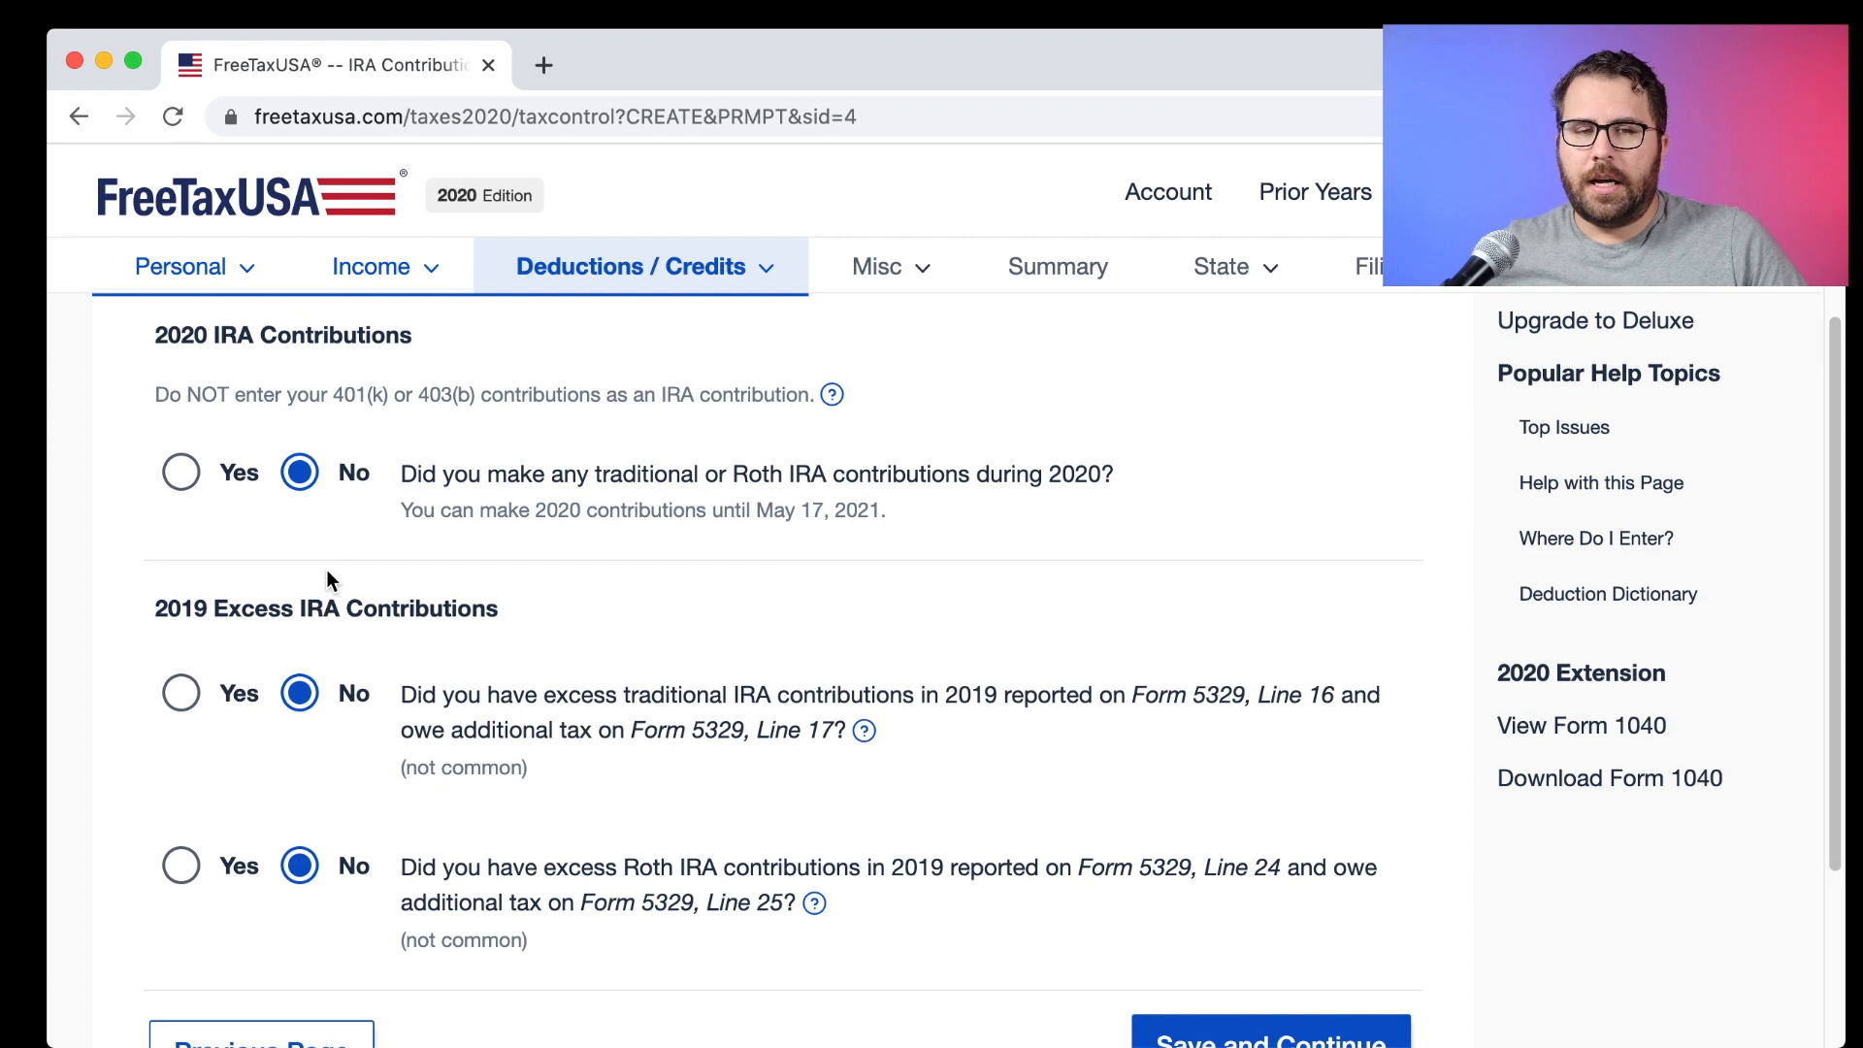
Report a $6,000 traditional IRA contribution for 2020 and save.
{"action": "left_click", "coordinate": [194, 489]}
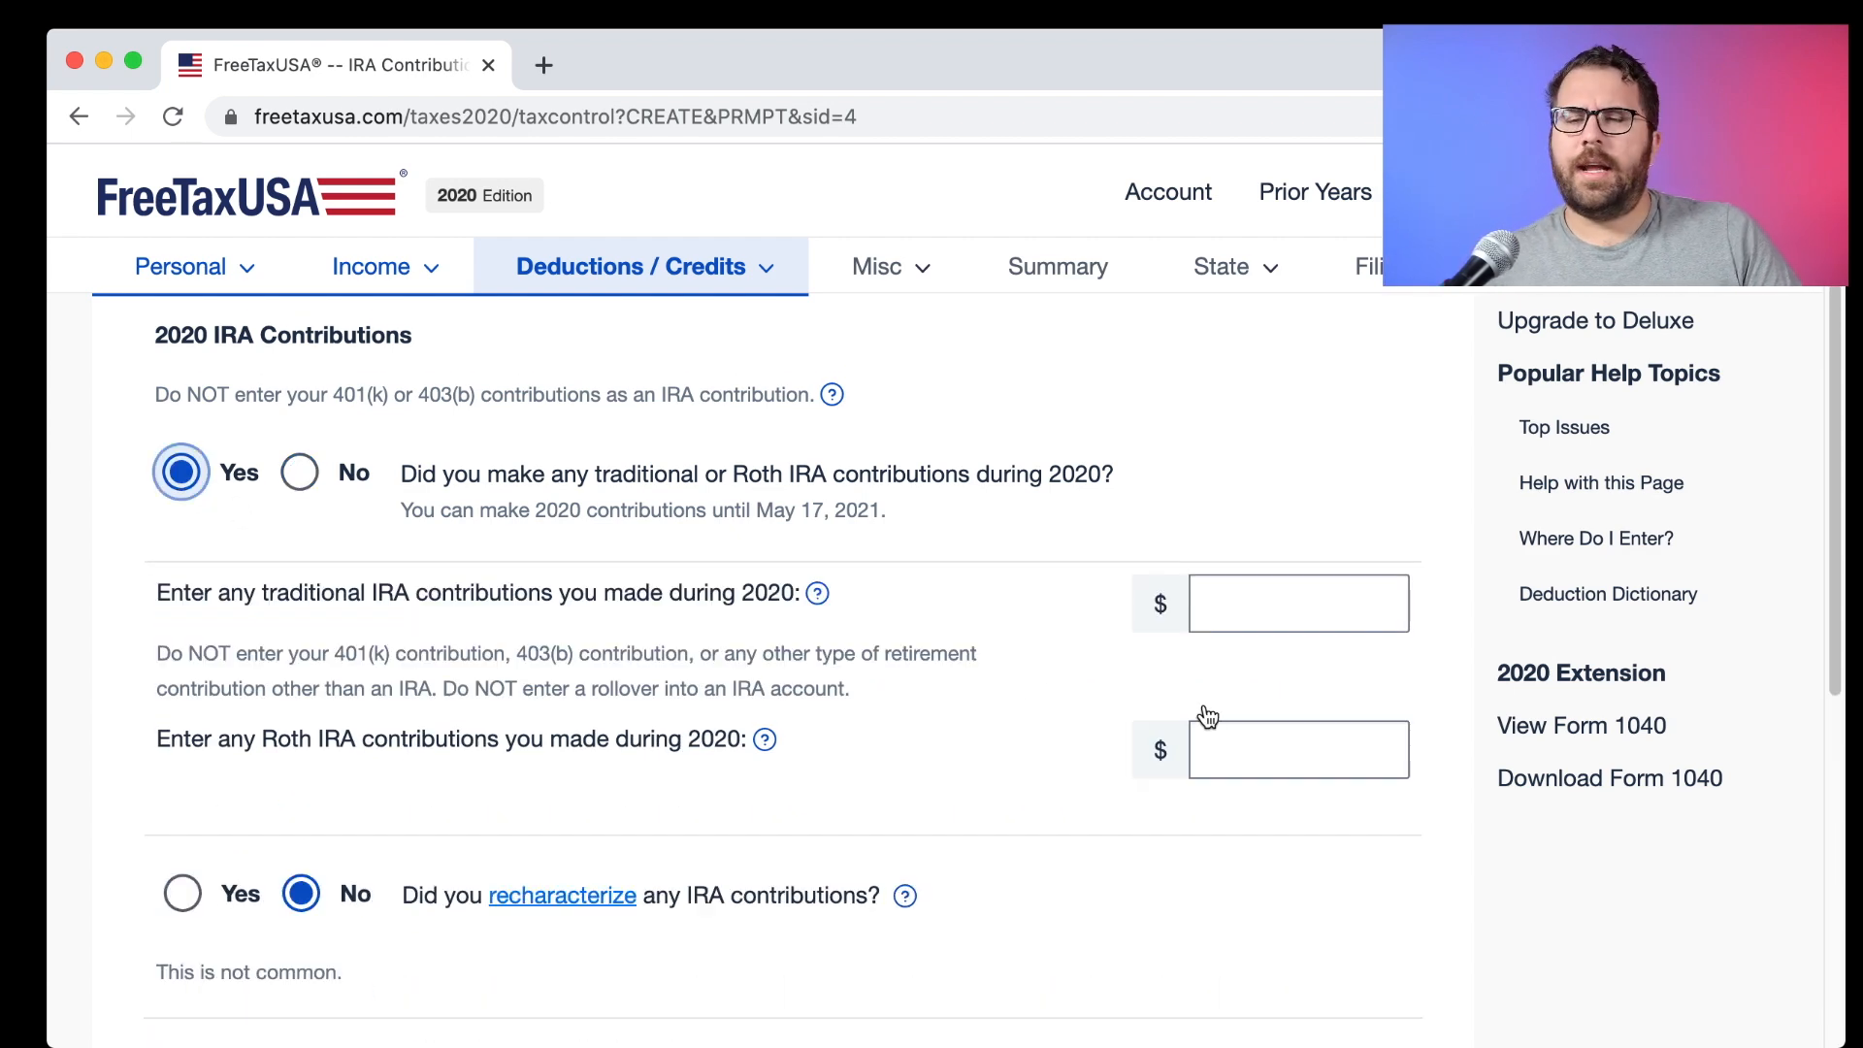
{"action": "left_click", "coordinate": [1286, 622]}
{"action": "type", "text": "6000"}
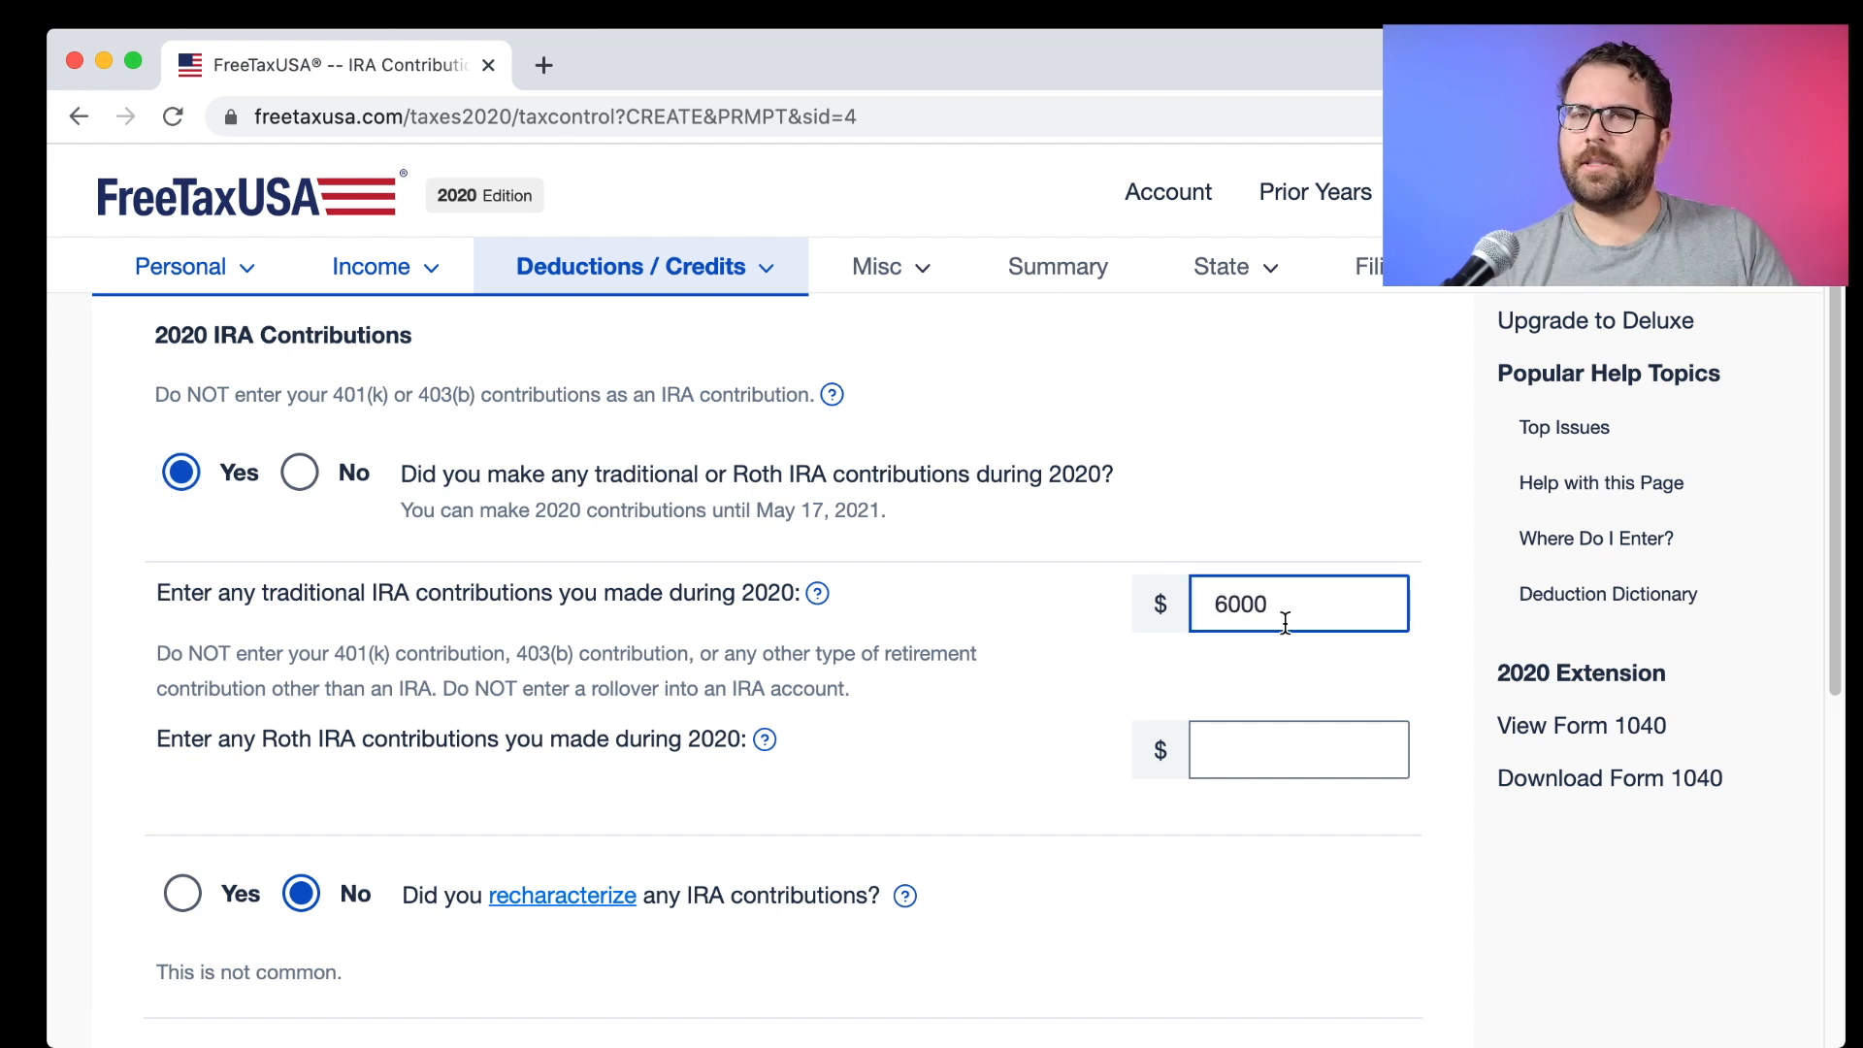
{"action": "scroll", "coordinate": [1064, 608], "scroll_direction": "down", "scroll_amount": 1}
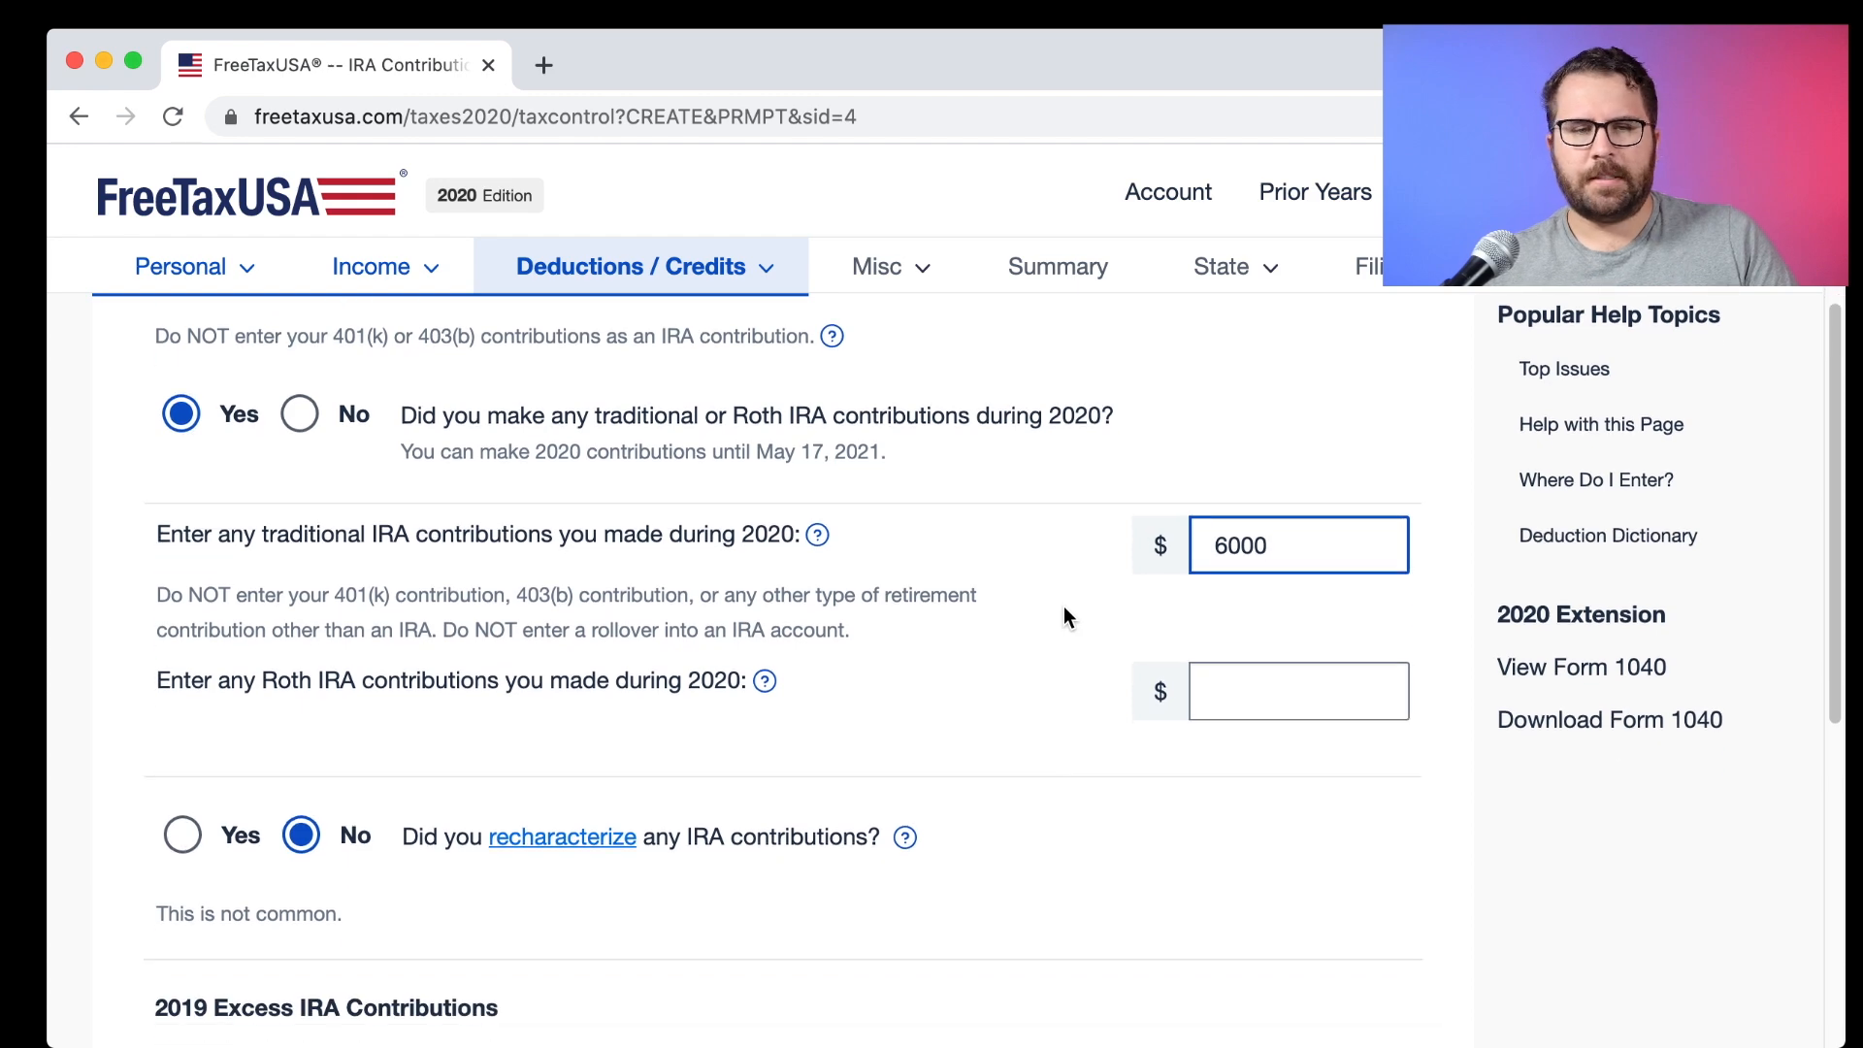
{"action": "scroll", "coordinate": [1065, 610], "scroll_direction": "down", "scroll_amount": 5}
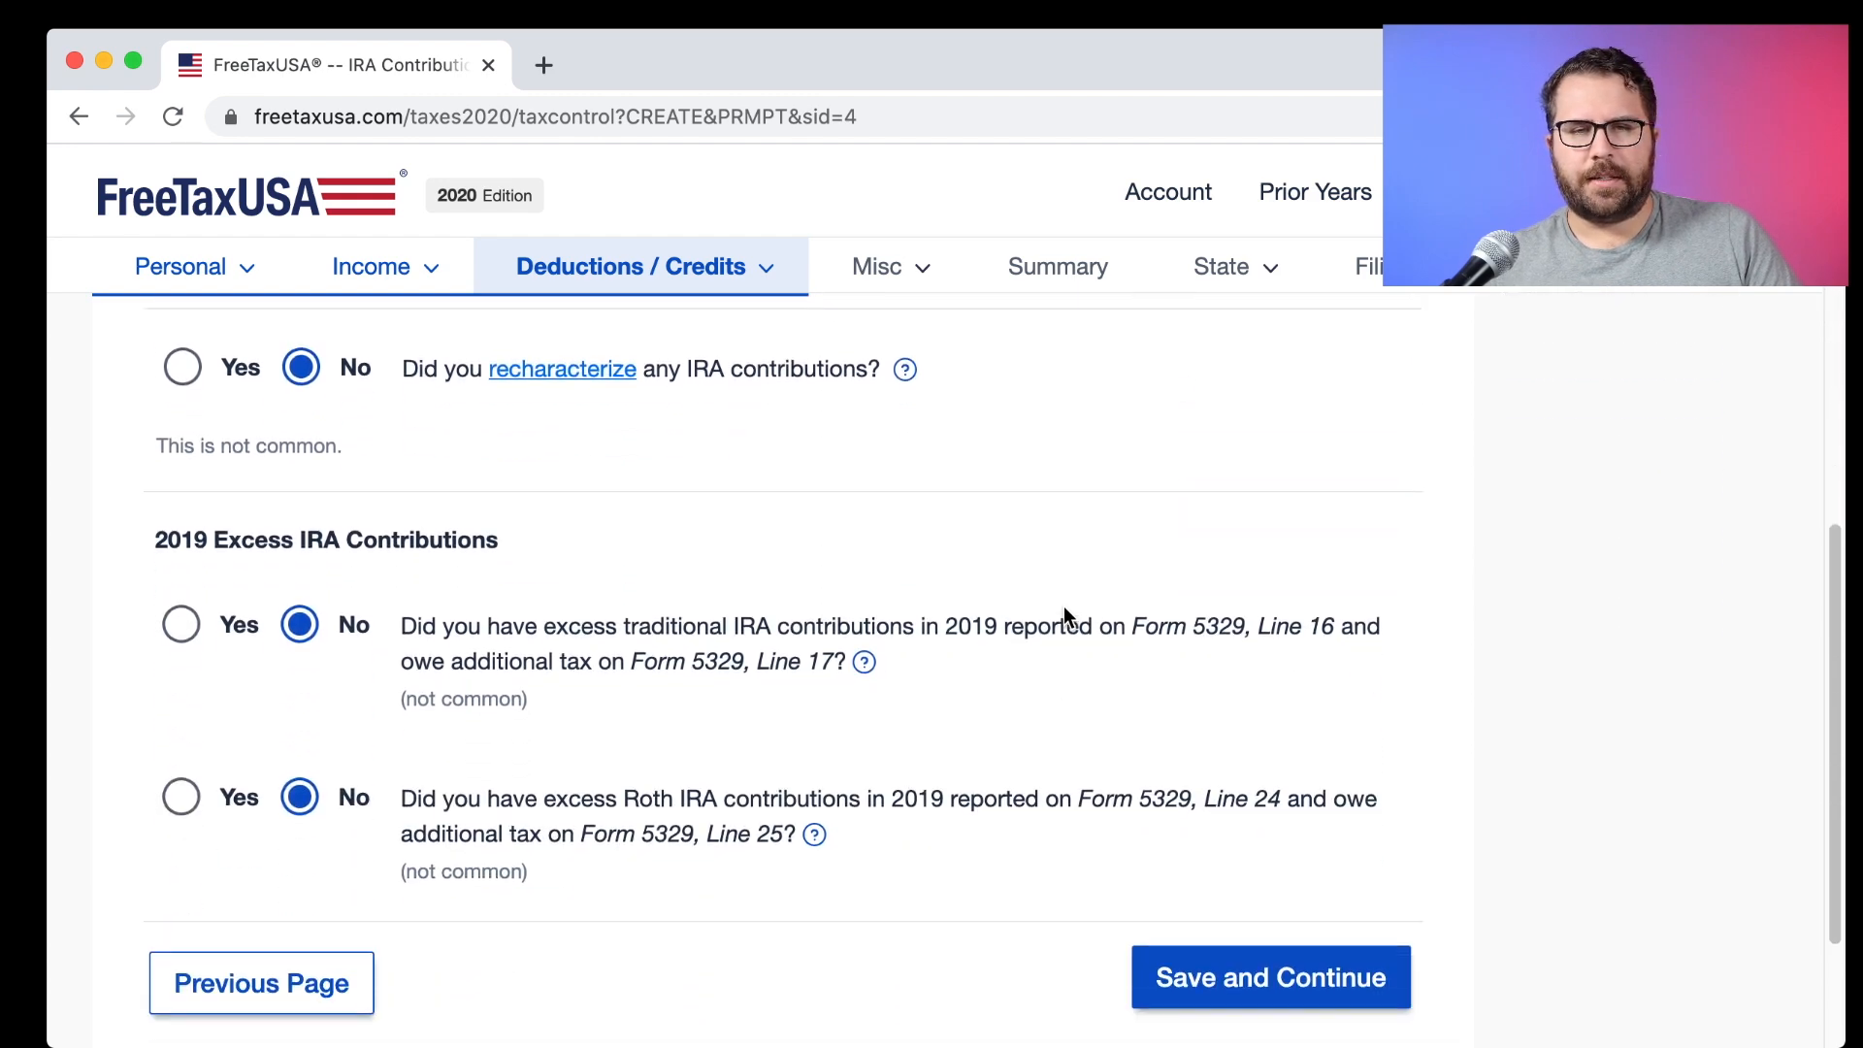
{"action": "scroll", "coordinate": [1064, 611], "scroll_direction": "up", "scroll_amount": 5}
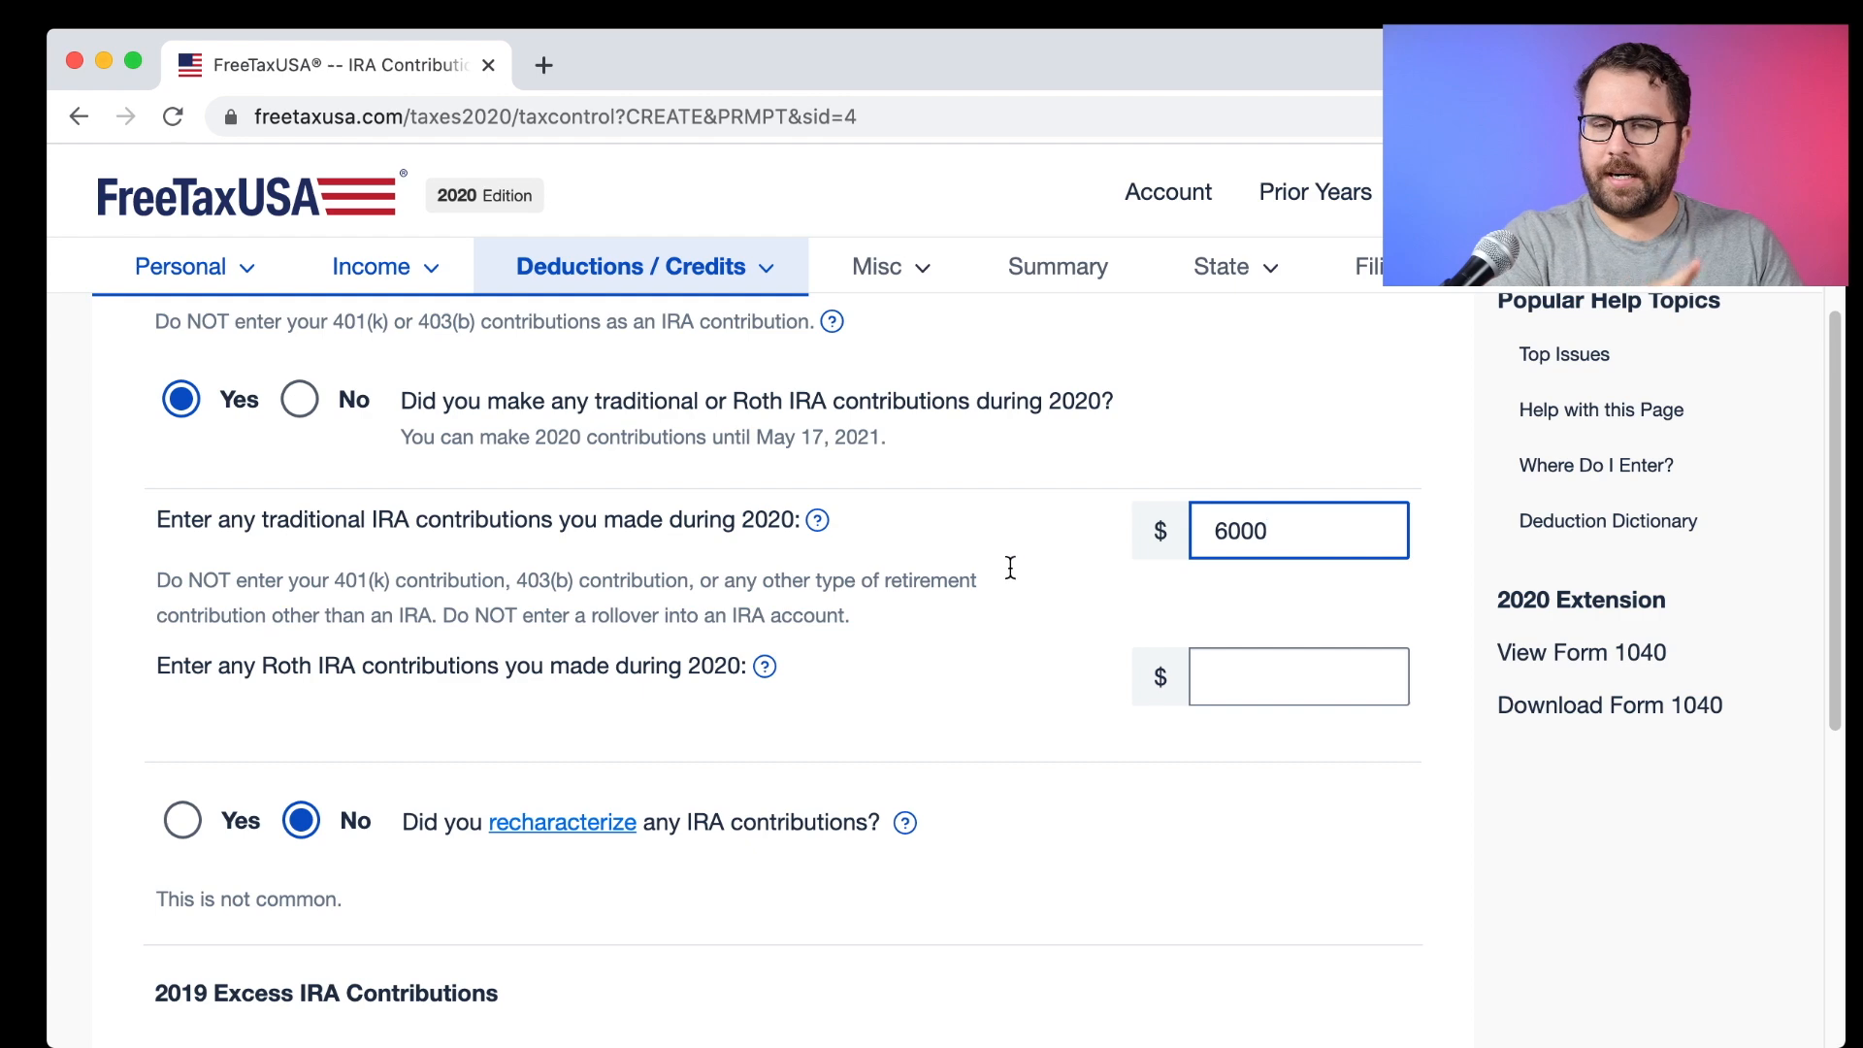
{"action": "scroll", "coordinate": [1029, 573], "scroll_direction": "down", "scroll_amount": 5}
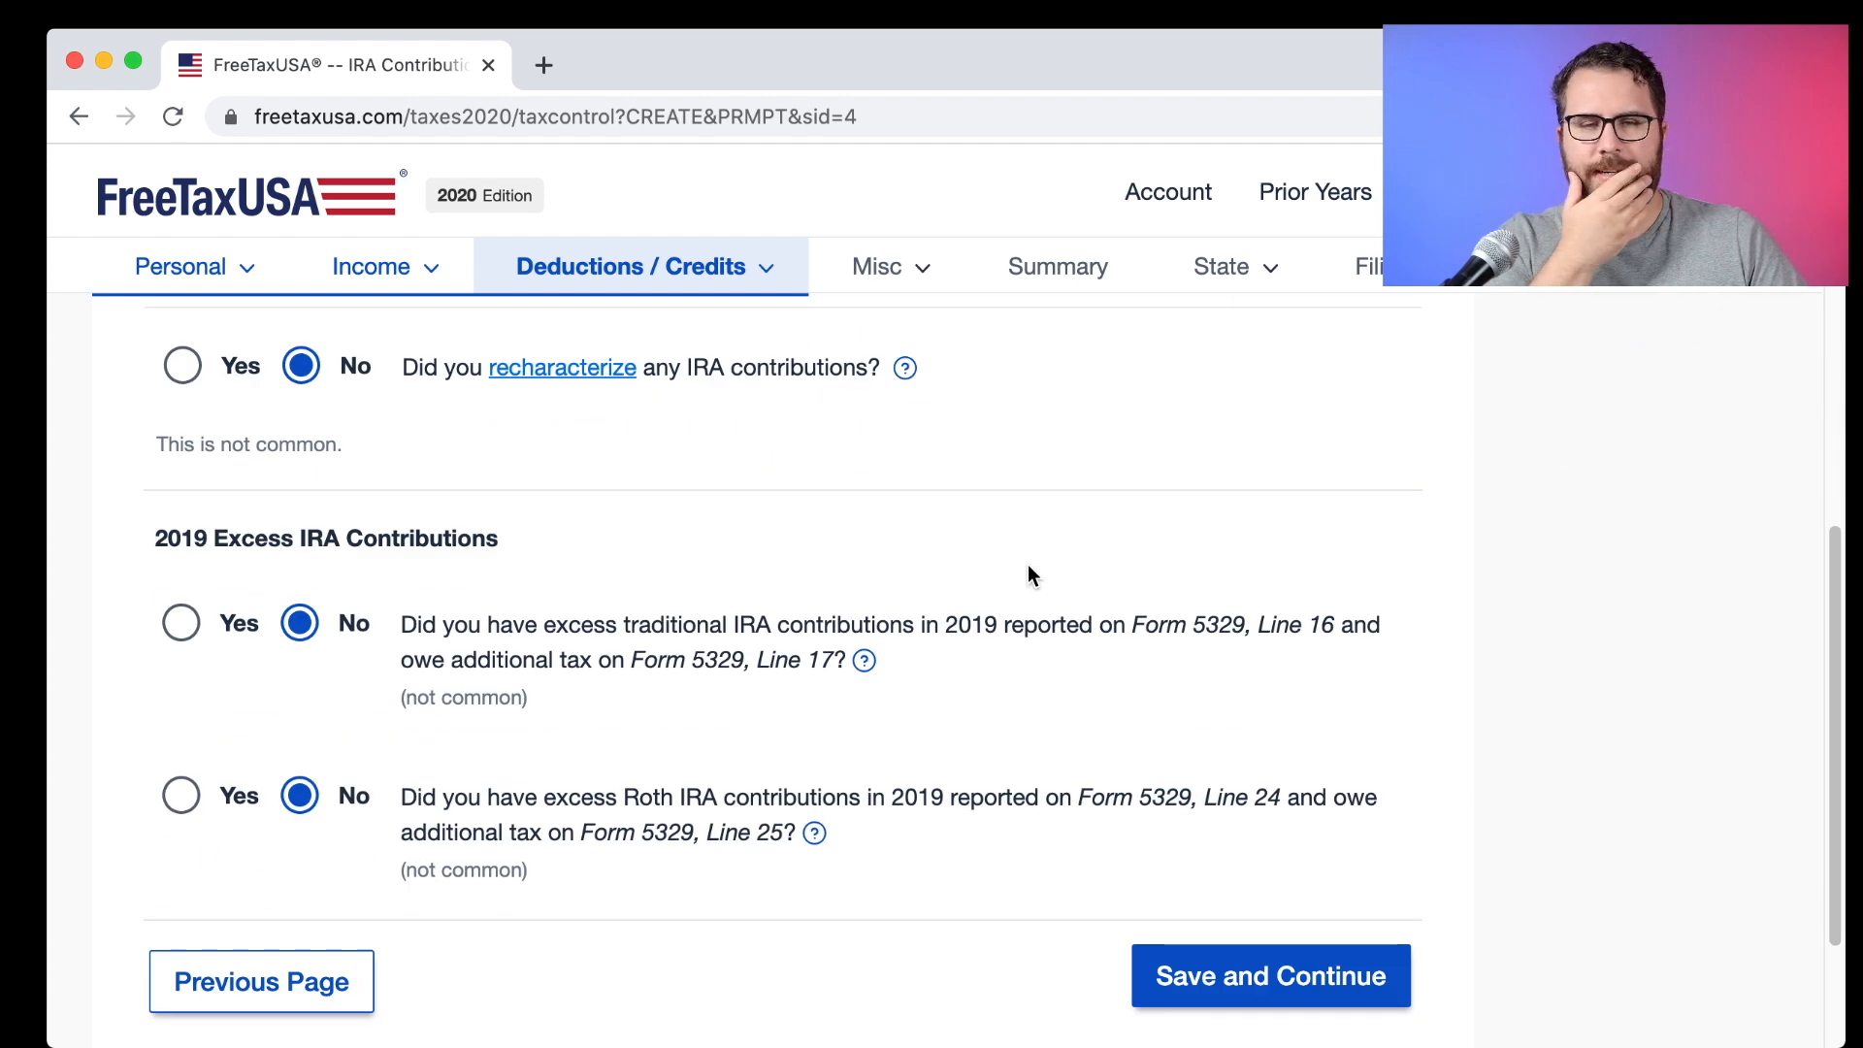
{"action": "scroll", "coordinate": [1028, 572], "scroll_direction": "down", "scroll_amount": 1}
{"action": "left_click", "coordinate": [1209, 788]}
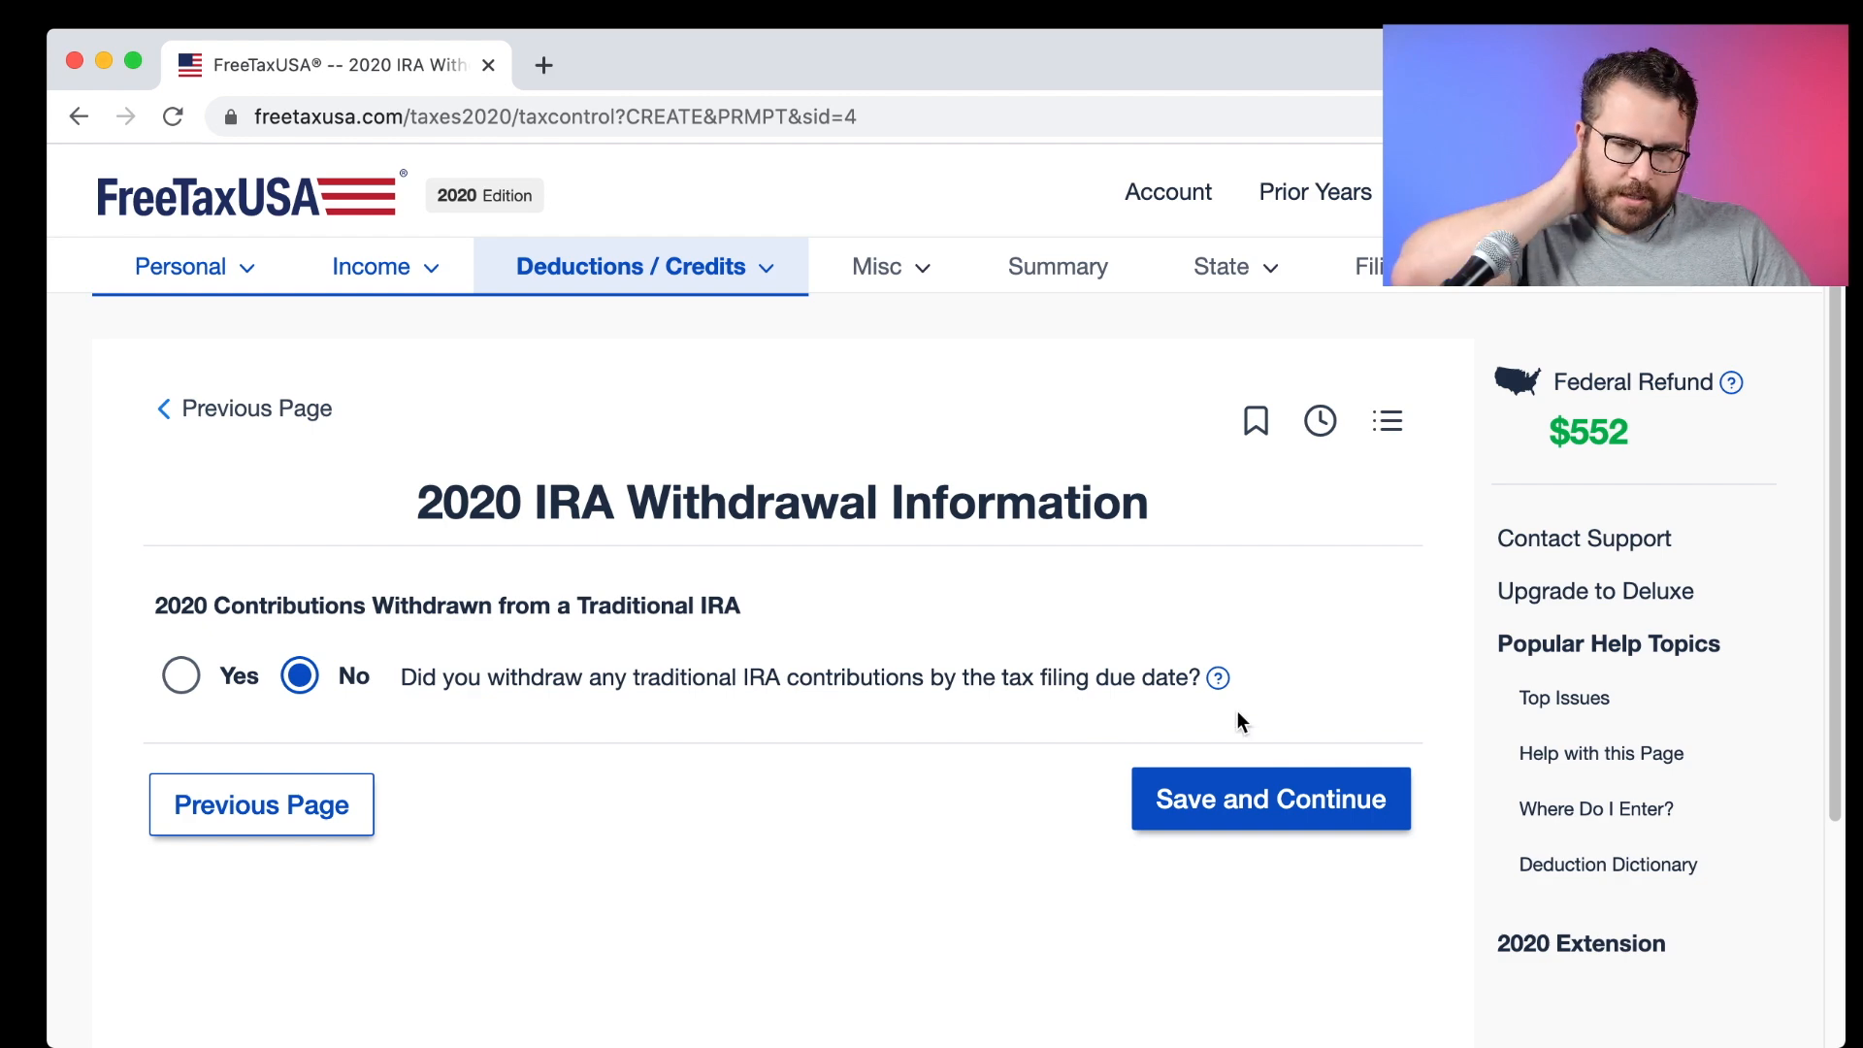
Confirm no IRA withdrawals and enter a $0 prior-year traditional IRA basis.
{"action": "left_click", "coordinate": [1383, 791]}
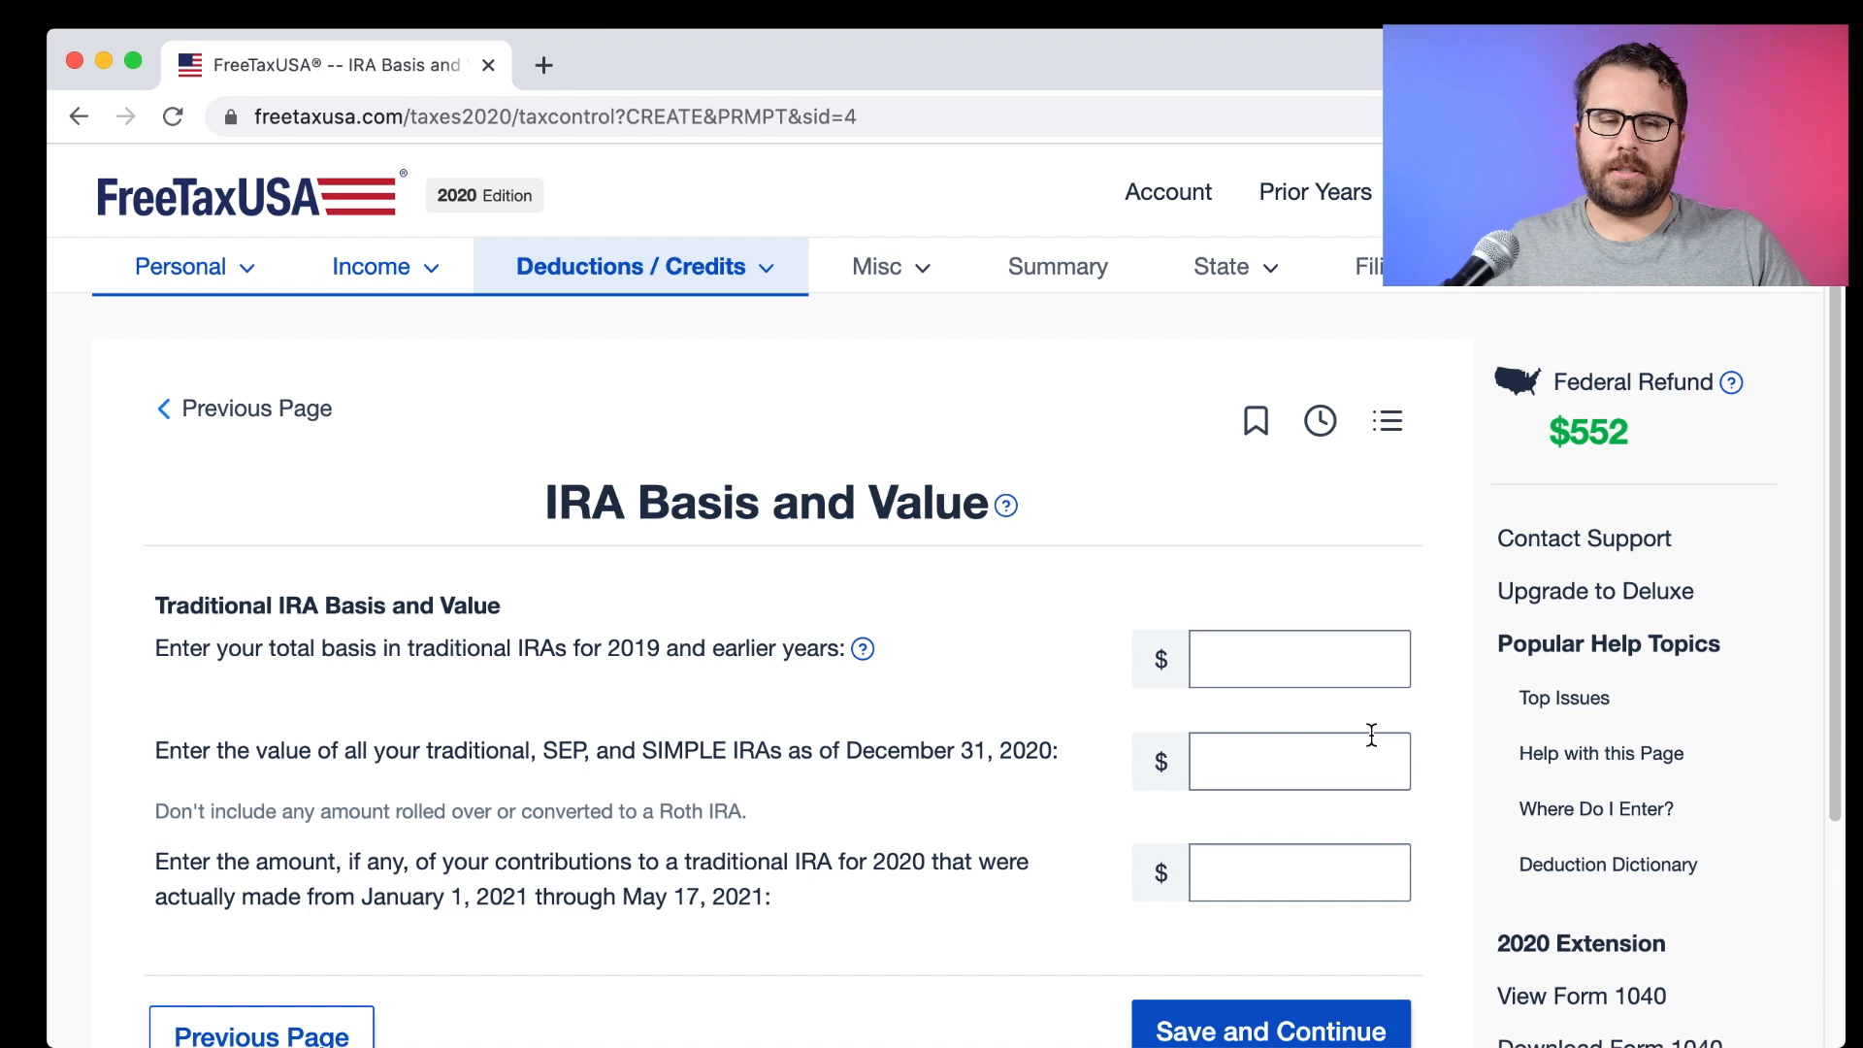
{"action": "left_click", "coordinate": [1260, 662]}
{"action": "type", "text": "0"}
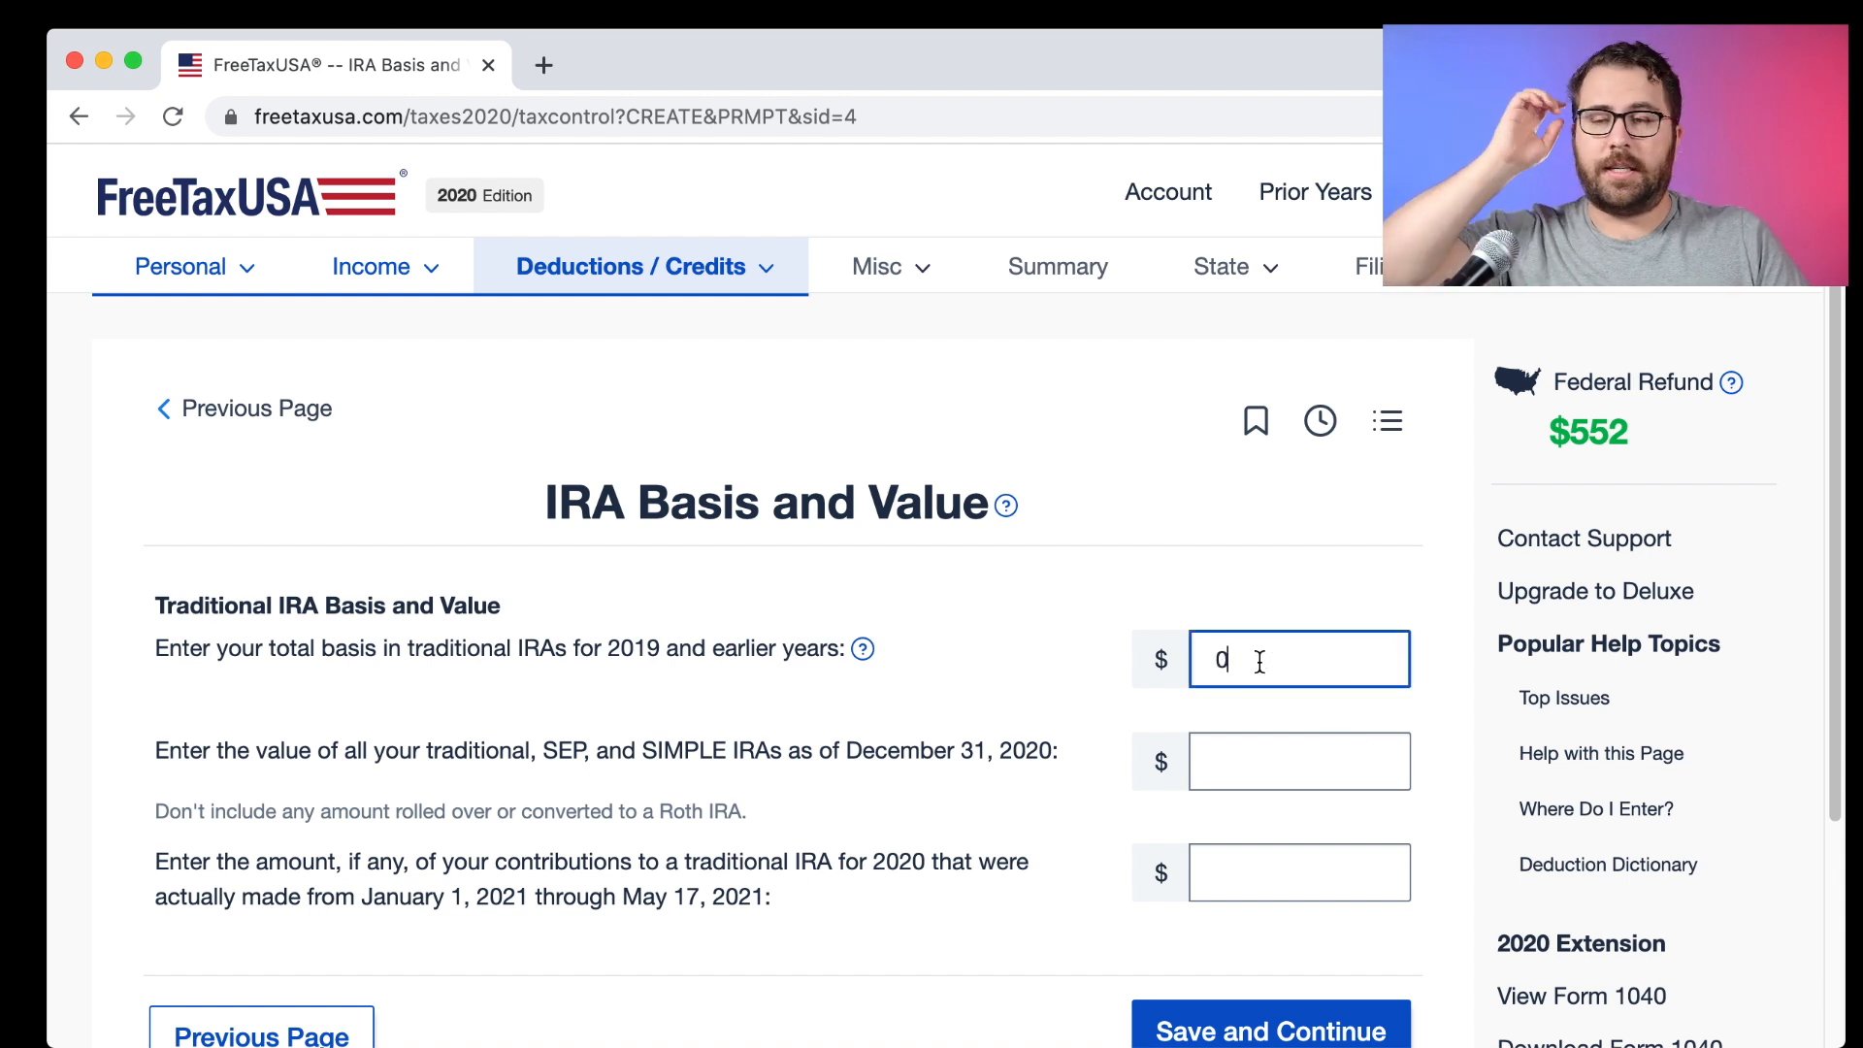
{"action": "scroll", "coordinate": [1259, 662], "scroll_direction": "down", "scroll_amount": 2}
{"action": "scroll", "coordinate": [1259, 661], "scroll_direction": "down", "scroll_amount": 1}
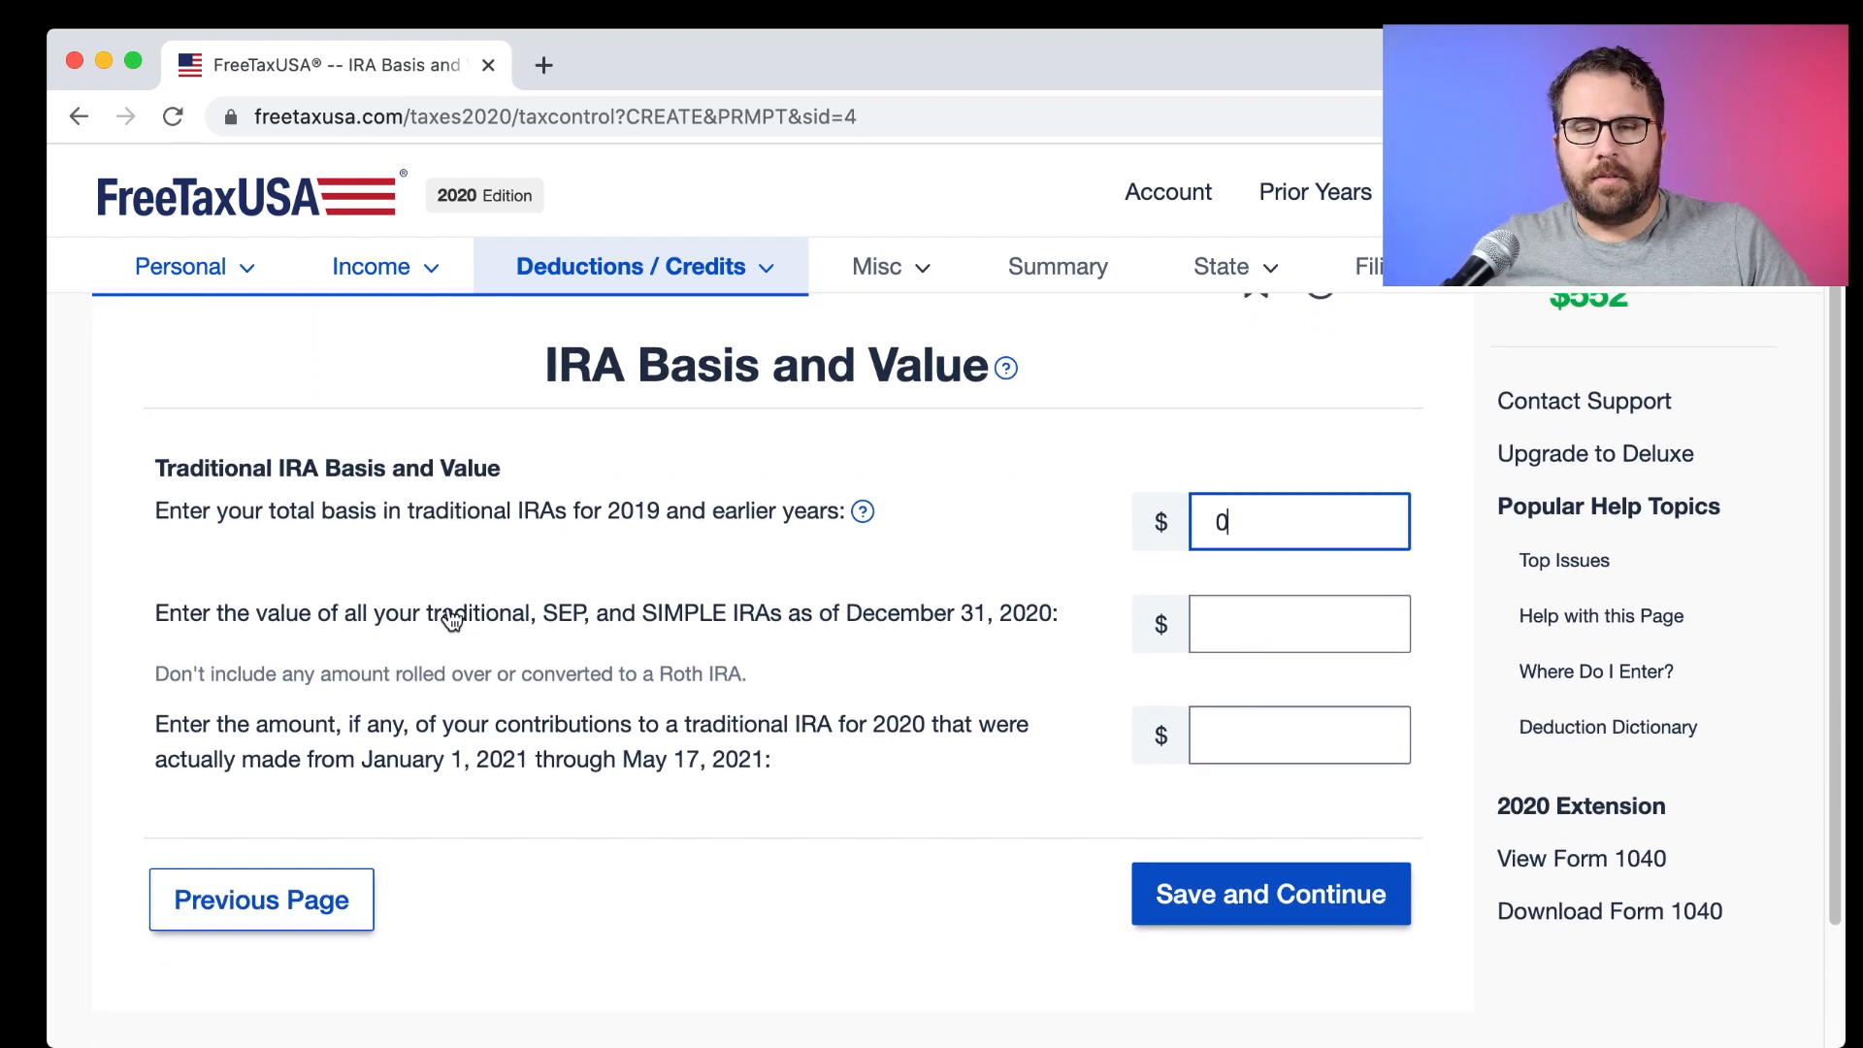
Enter $9,000 as the year-end value of all IRAs and save.
{"action": "left_click", "coordinate": [1288, 628]}
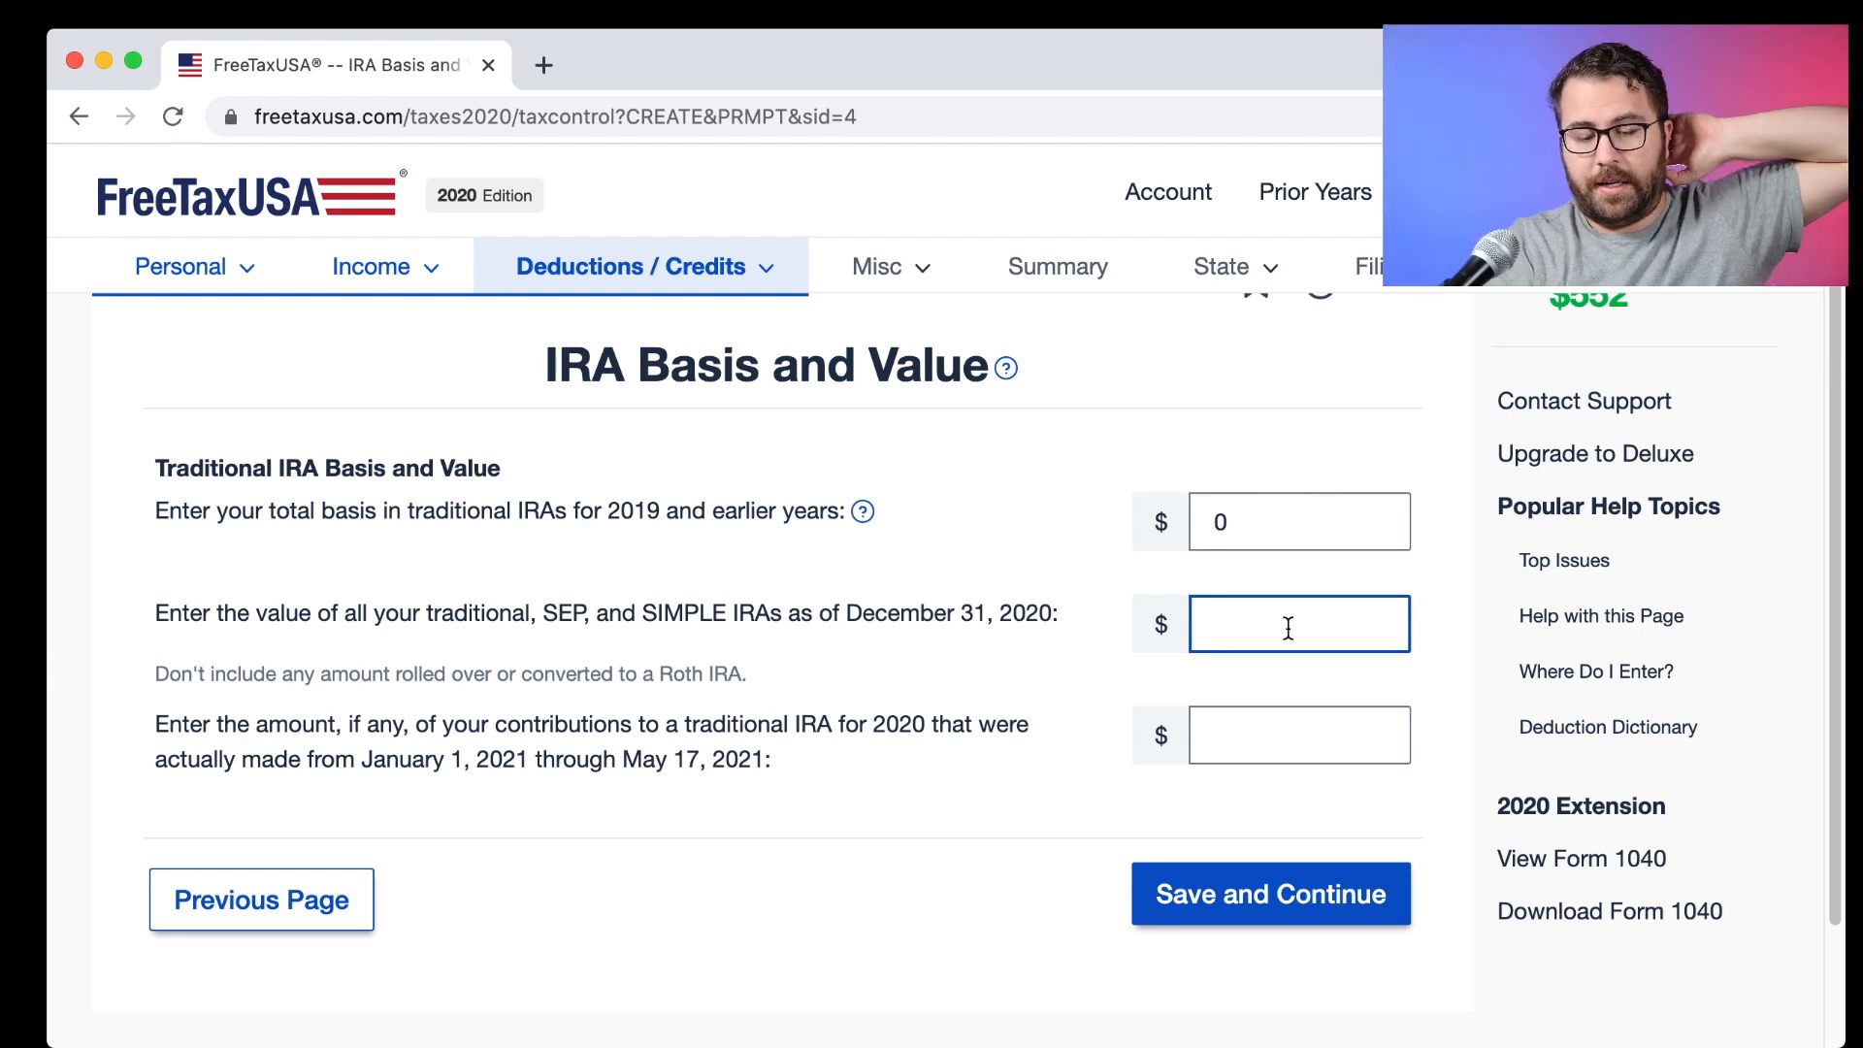
{"action": "type", "text": "9000"}
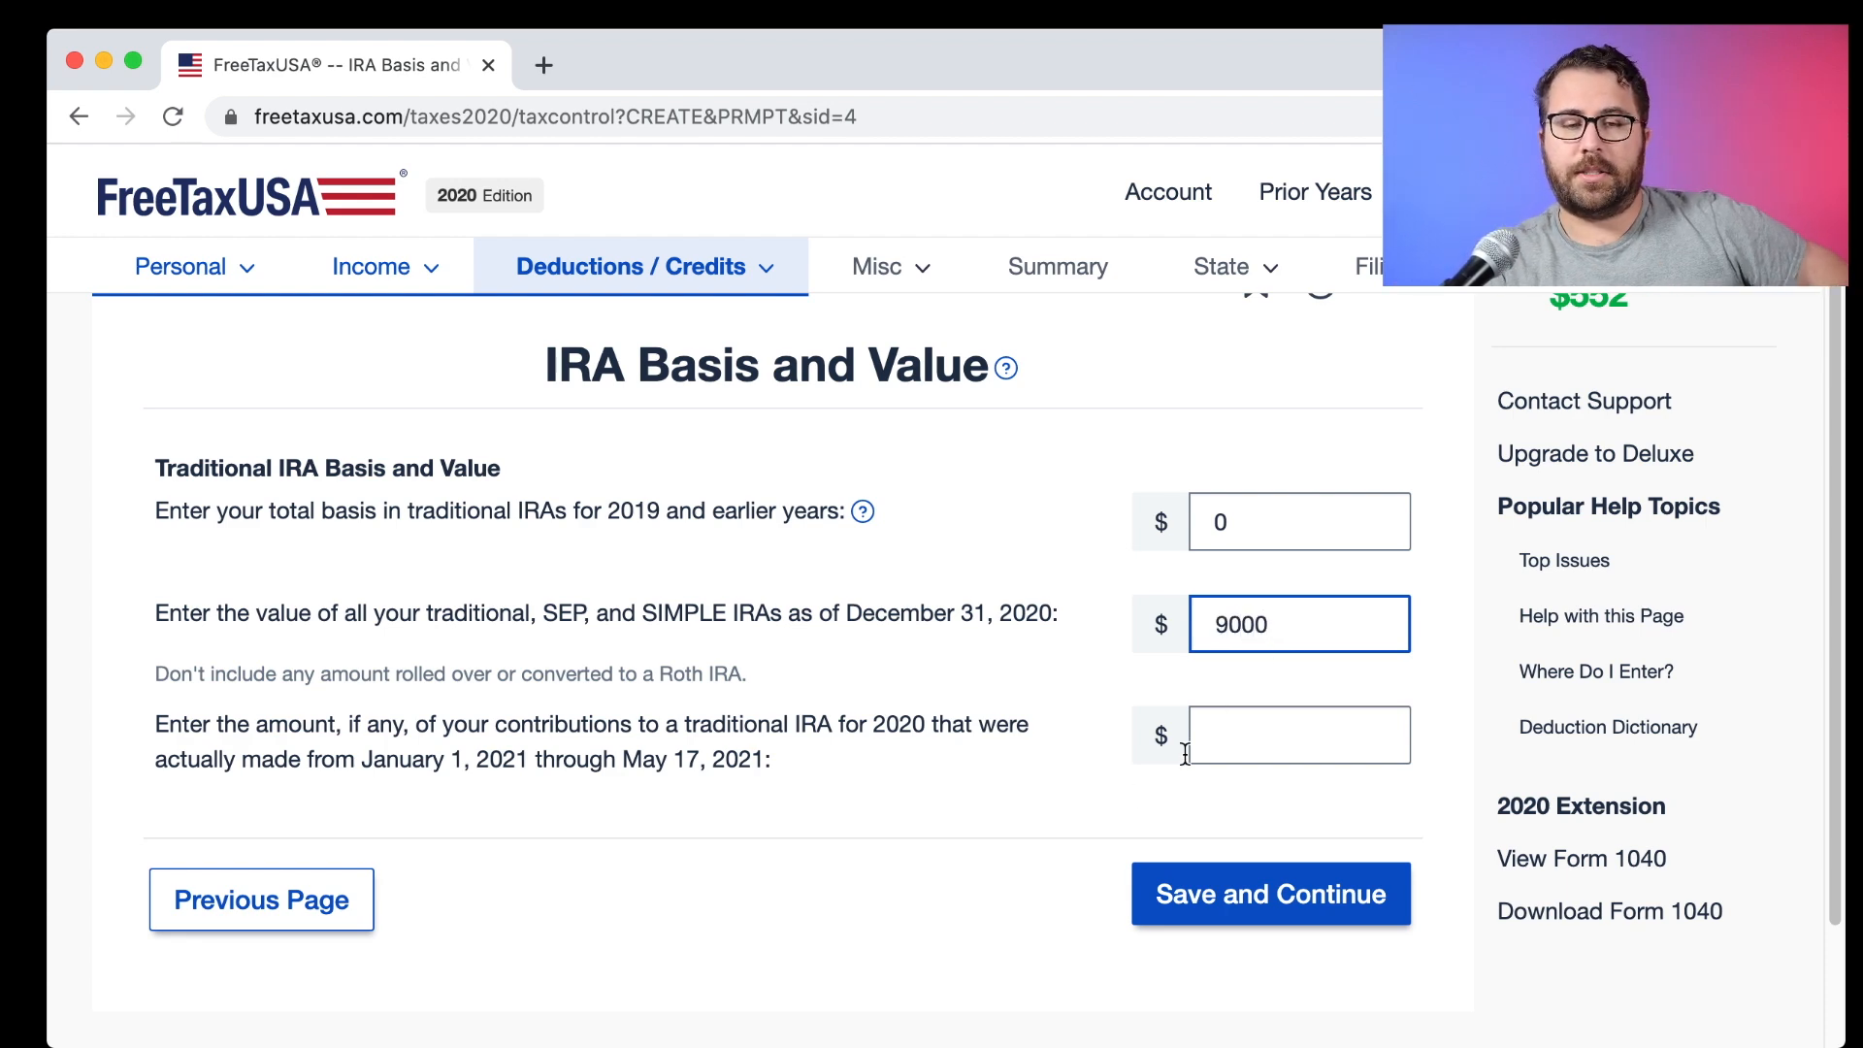
{"action": "scroll", "coordinate": [970, 757], "scroll_direction": "down", "scroll_amount": 2}
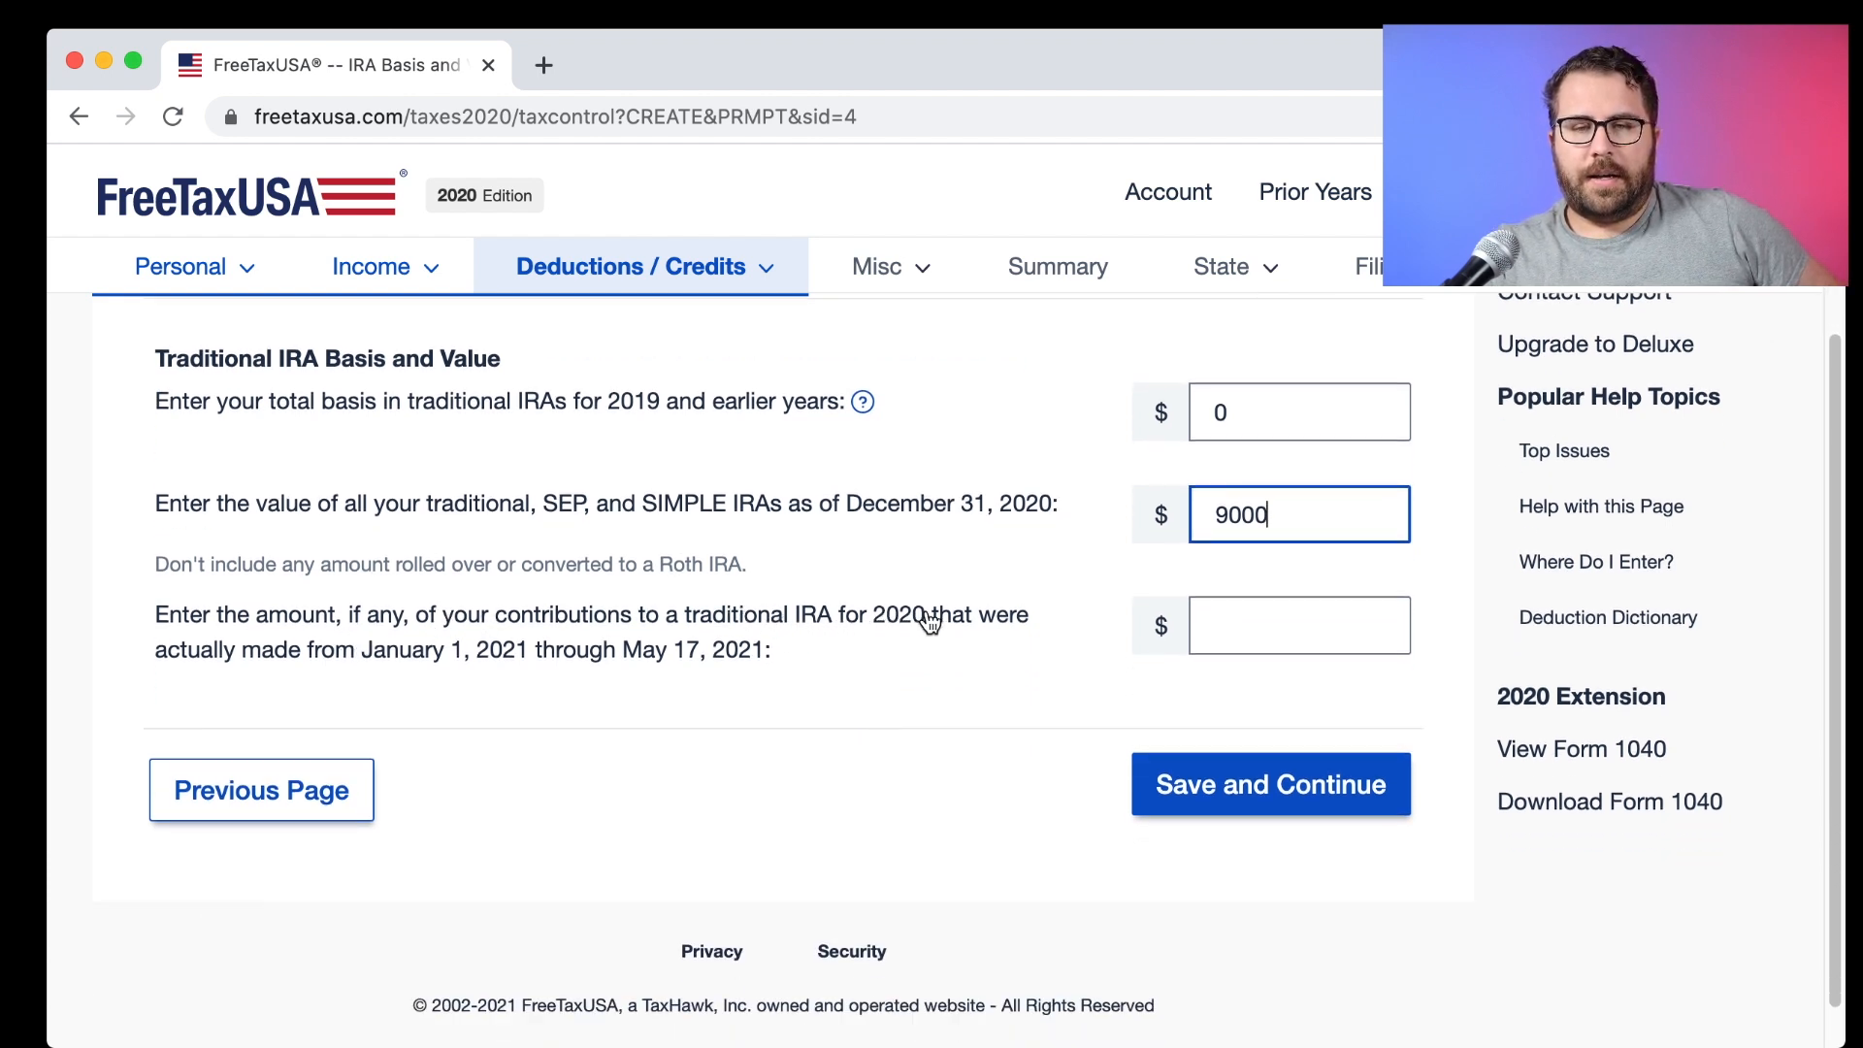
{"action": "left_click_drag", "start_coordinate": [666, 615], "coordinate": [927, 624]}
{"action": "scroll", "coordinate": [963, 632], "scroll_direction": "down", "scroll_amount": 1}
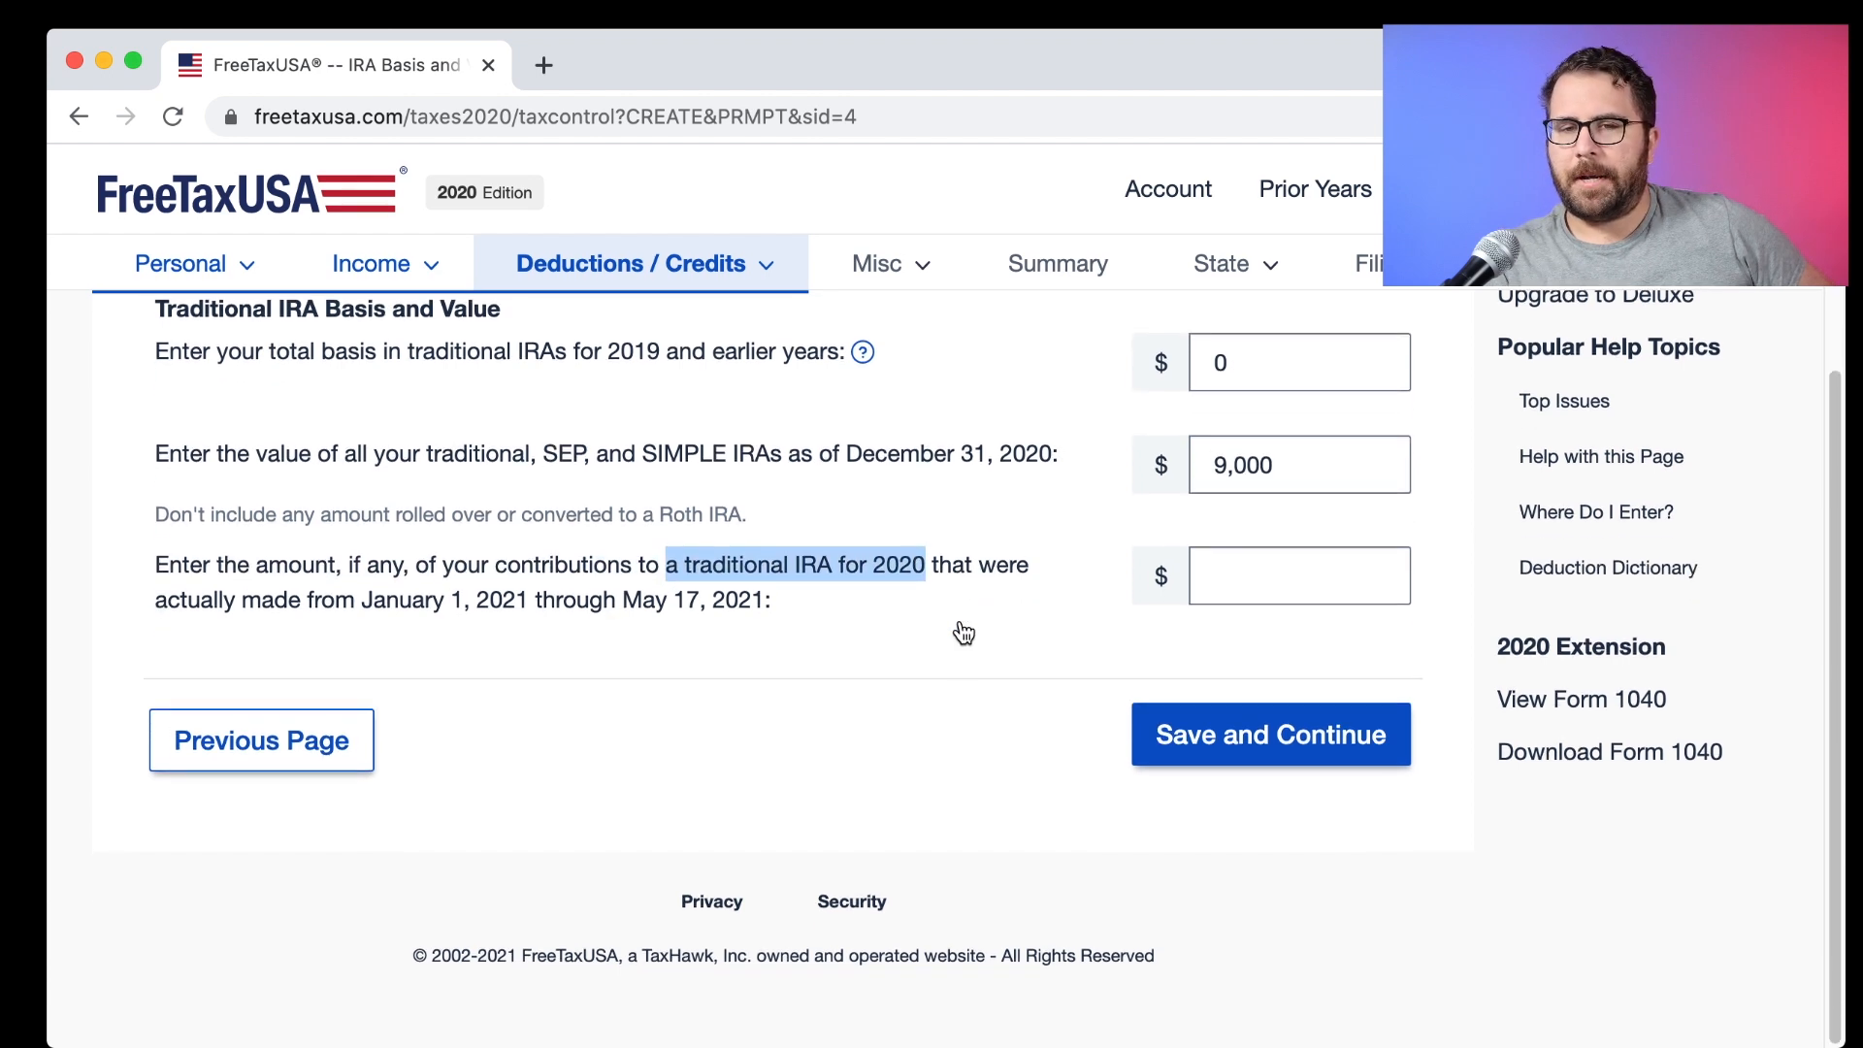
{"action": "left_click", "coordinate": [914, 572]}
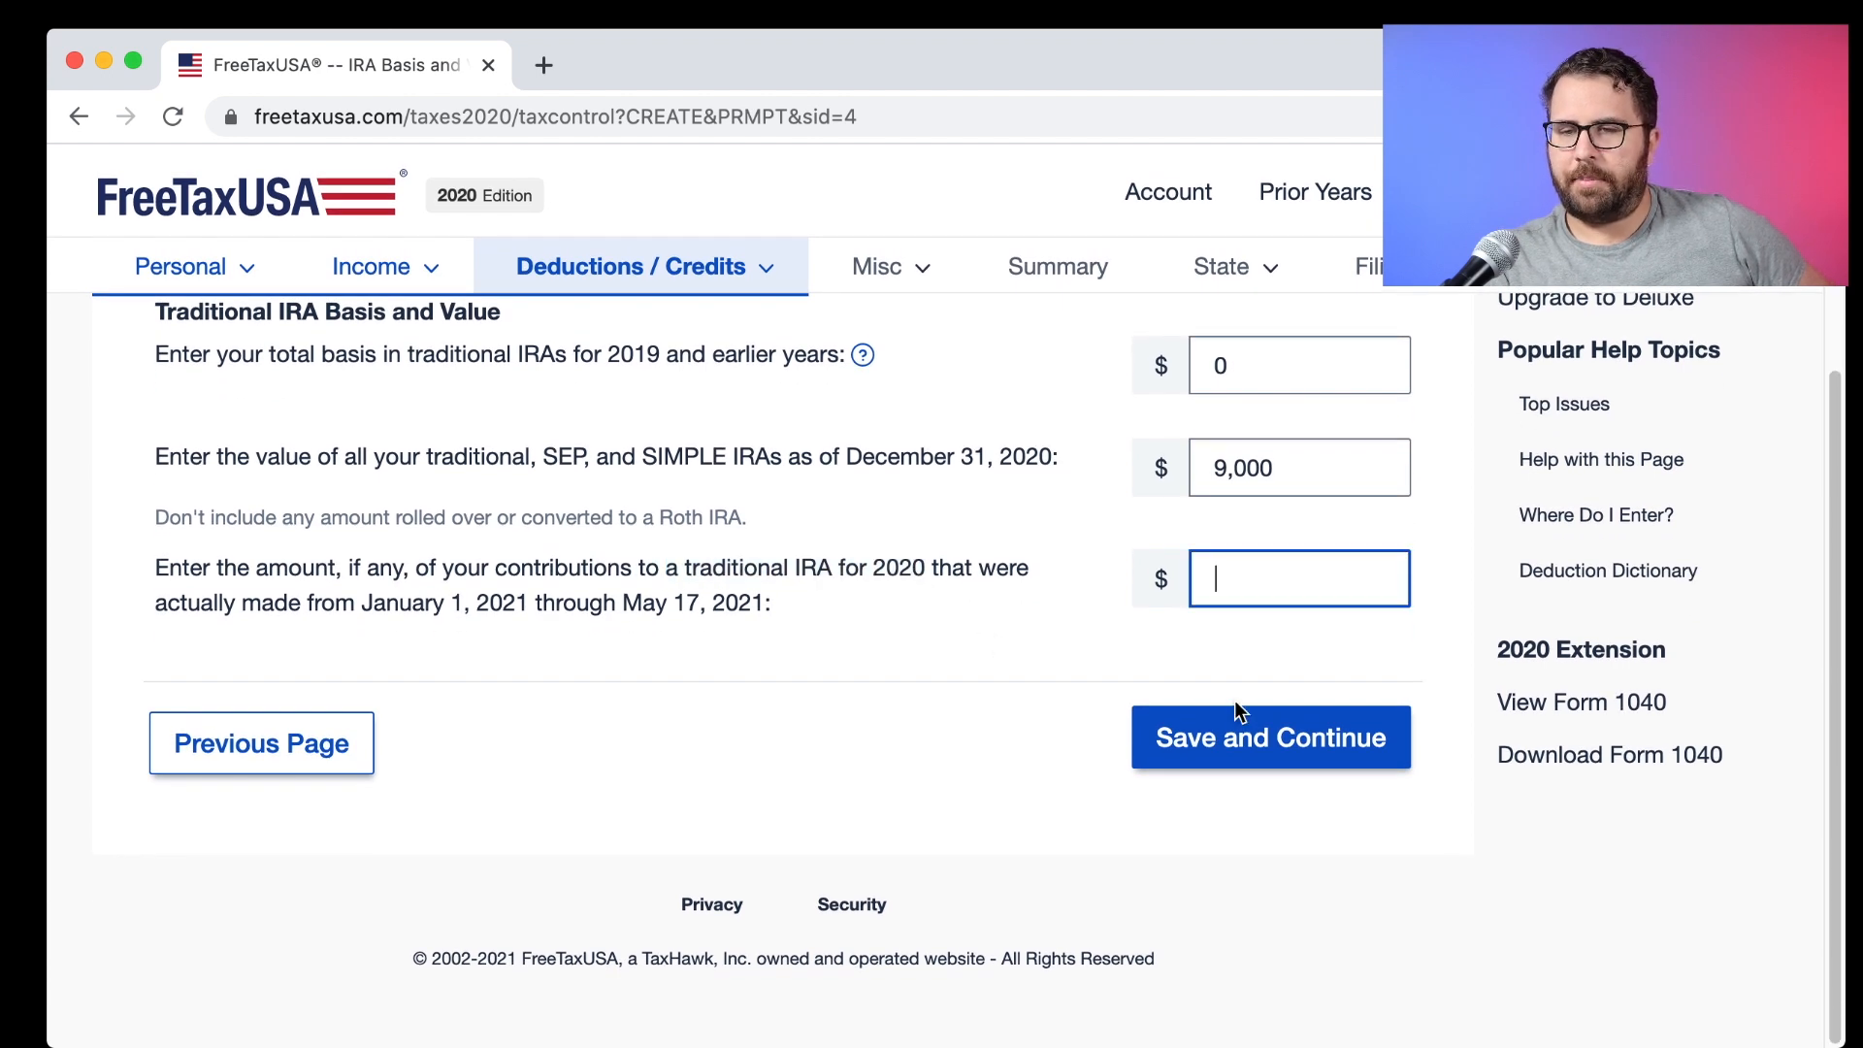
{"action": "left_click", "coordinate": [1278, 739]}
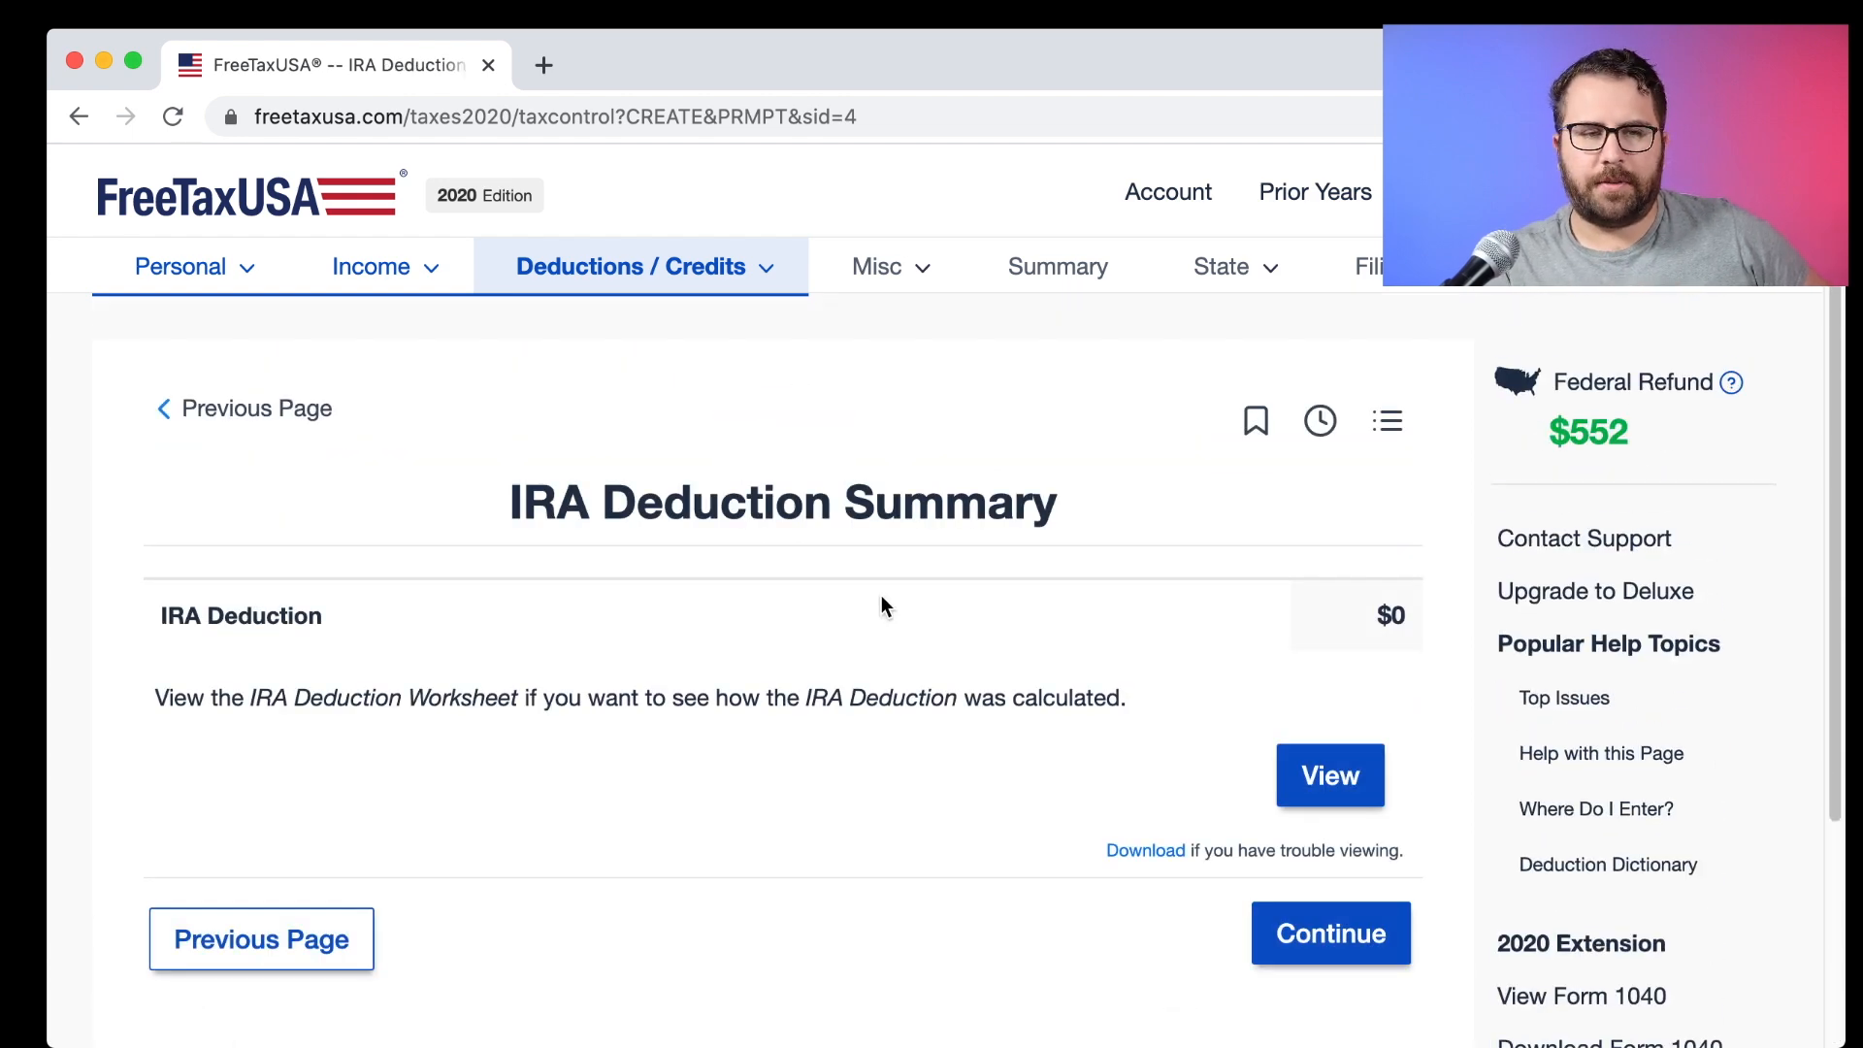
Look over the IRA Deduction Worksheet in its own window, then close it.
{"action": "scroll", "coordinate": [881, 597], "scroll_direction": "down", "scroll_amount": 2}
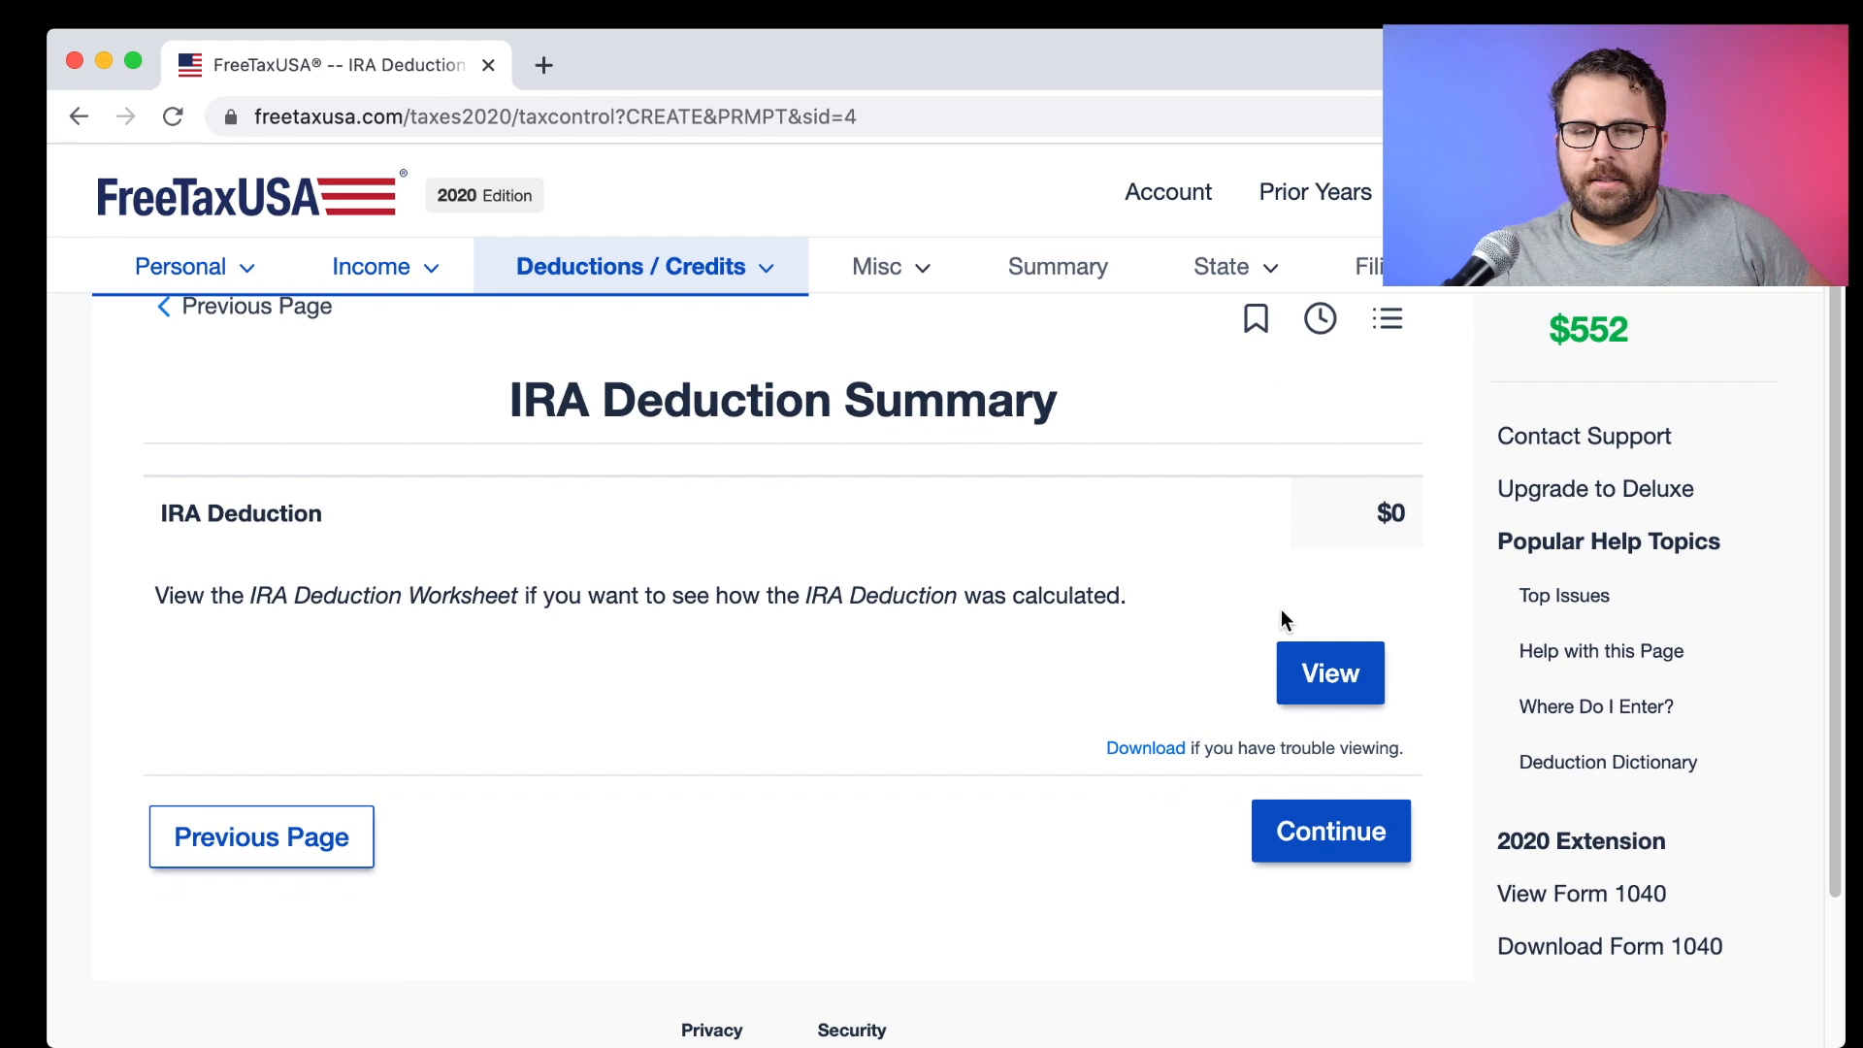
{"action": "left_click", "coordinate": [1325, 669]}
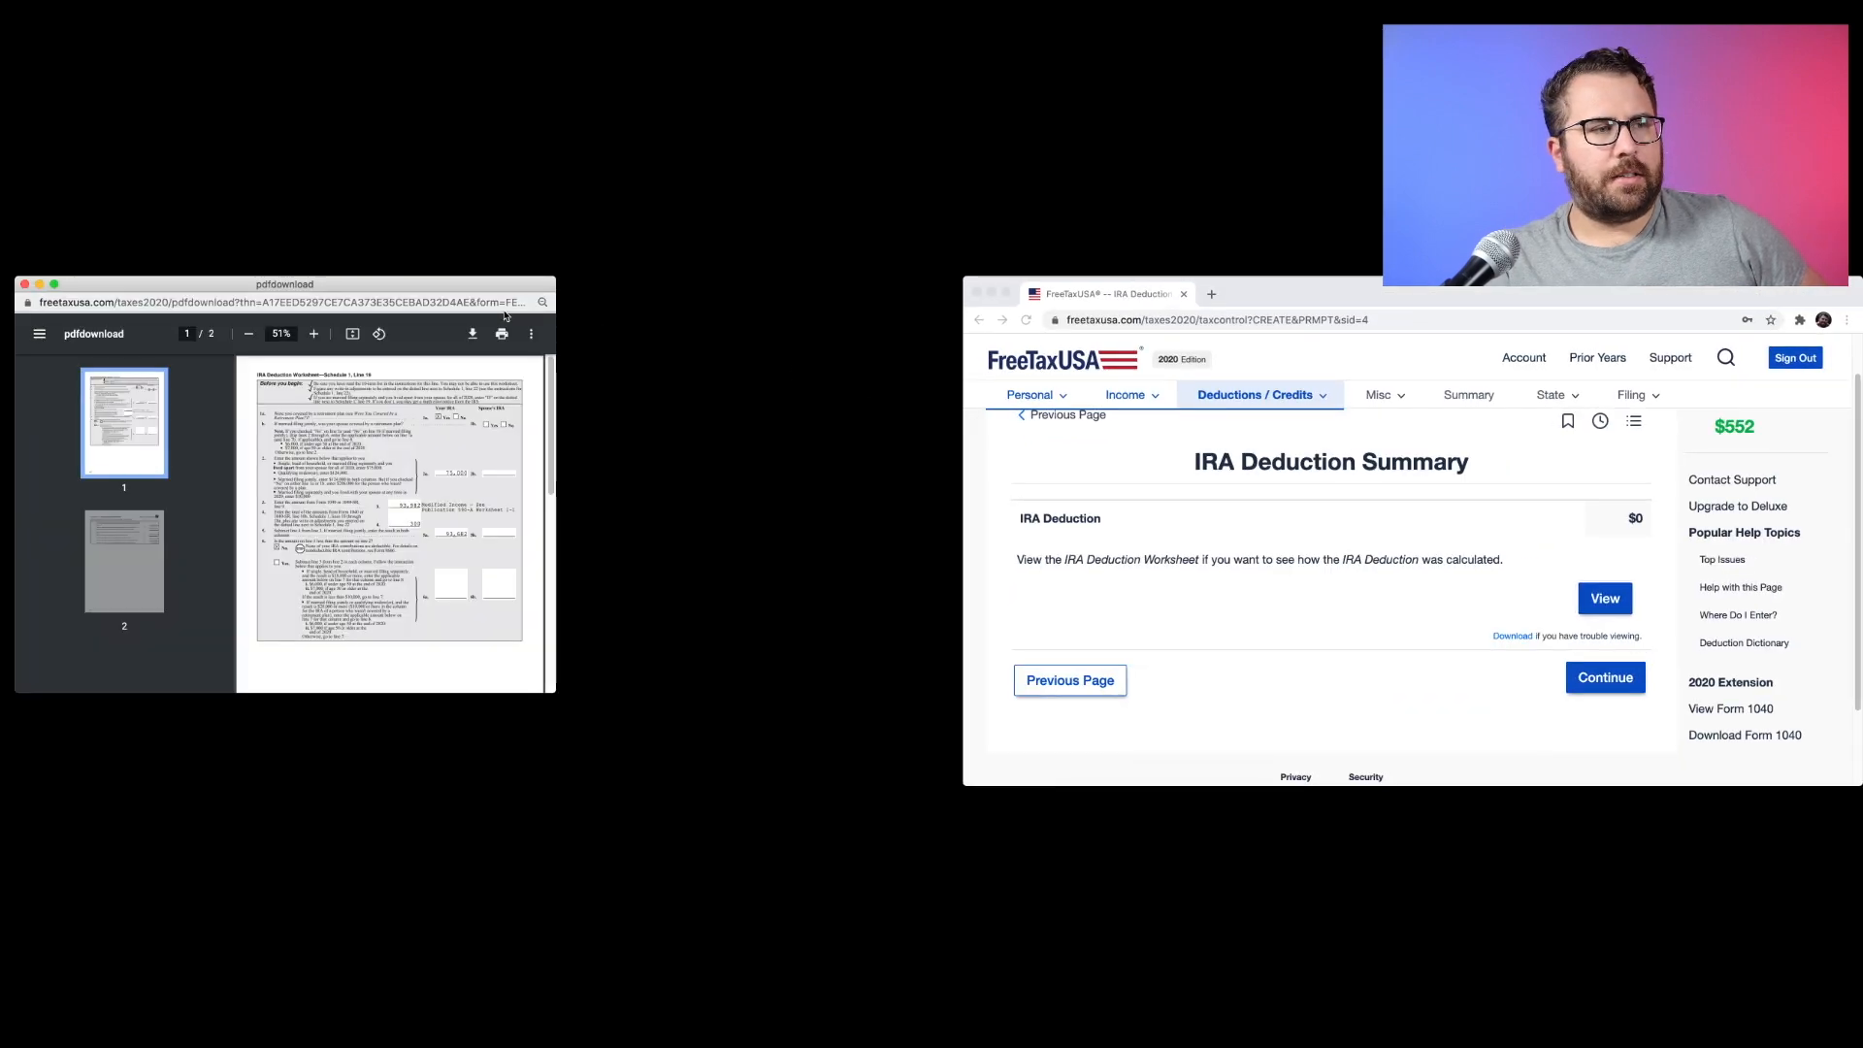
{"action": "left_click_drag", "start_coordinate": [482, 282], "coordinate": [1452, 307]}
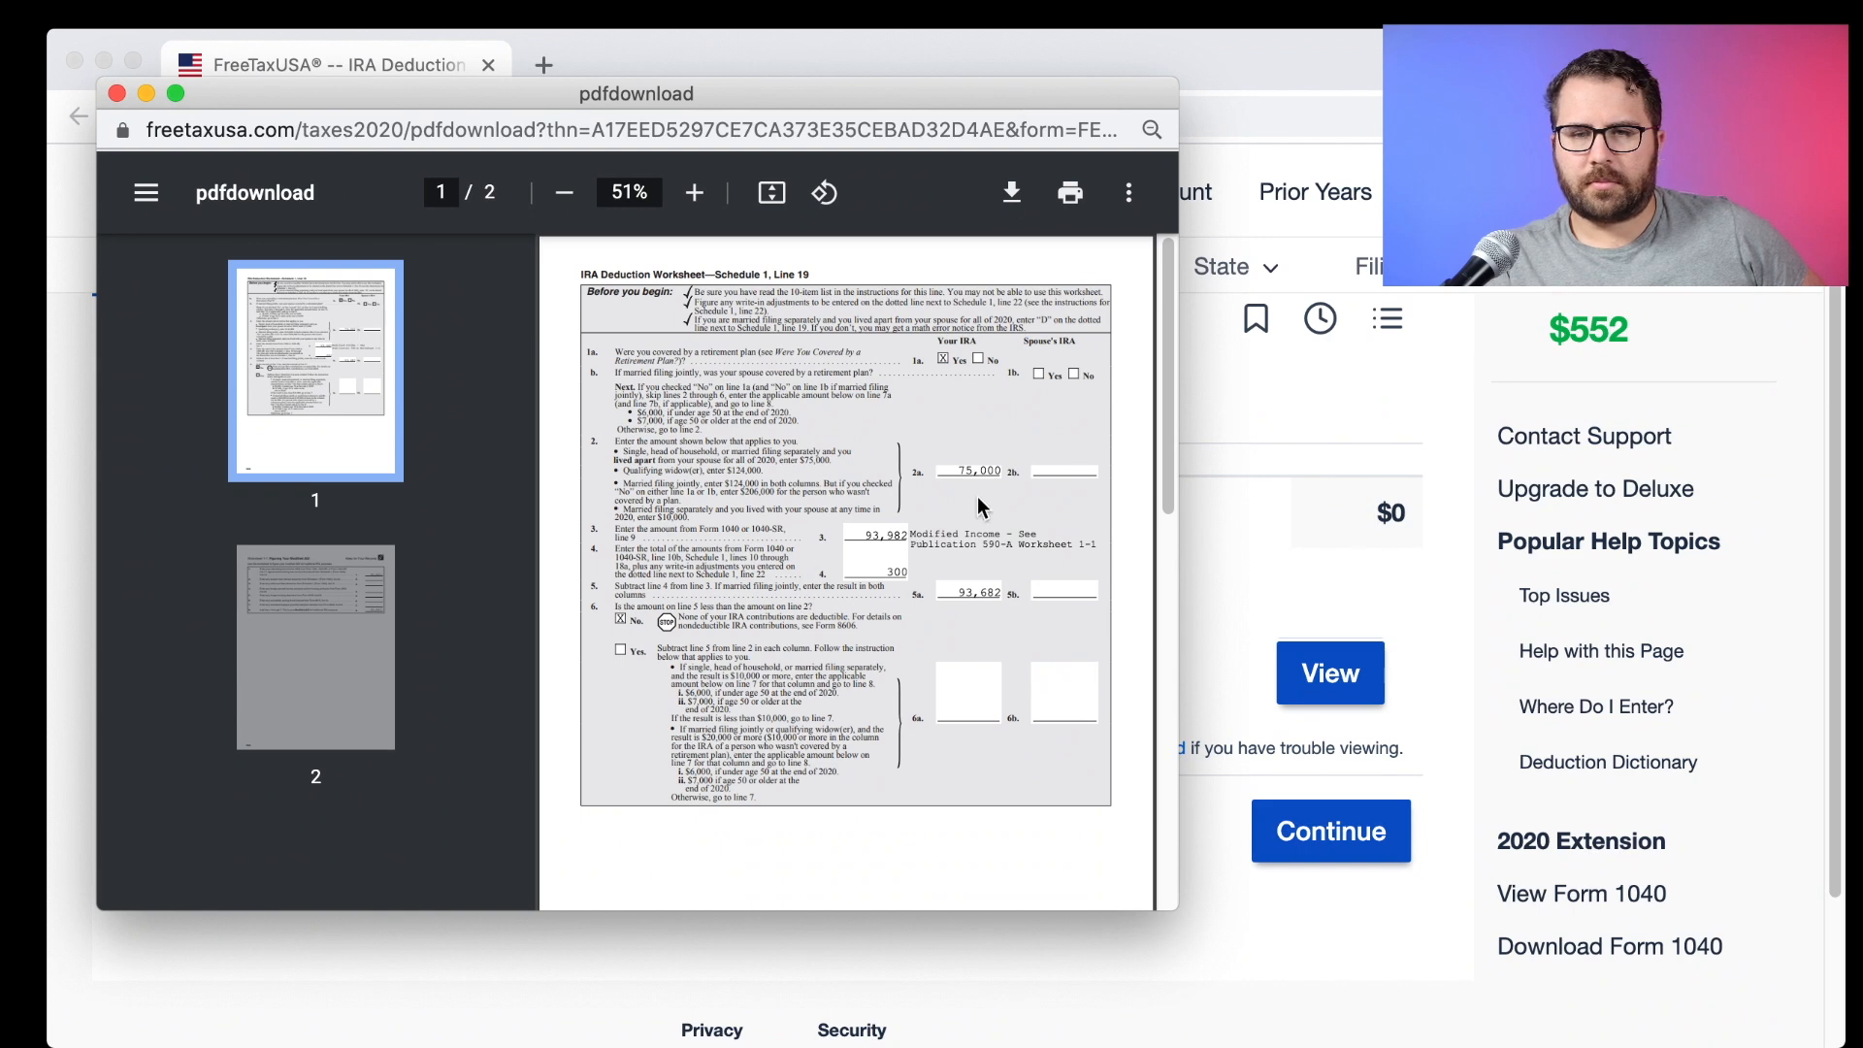
{"action": "scroll", "coordinate": [975, 495], "scroll_direction": "down", "scroll_amount": 10}
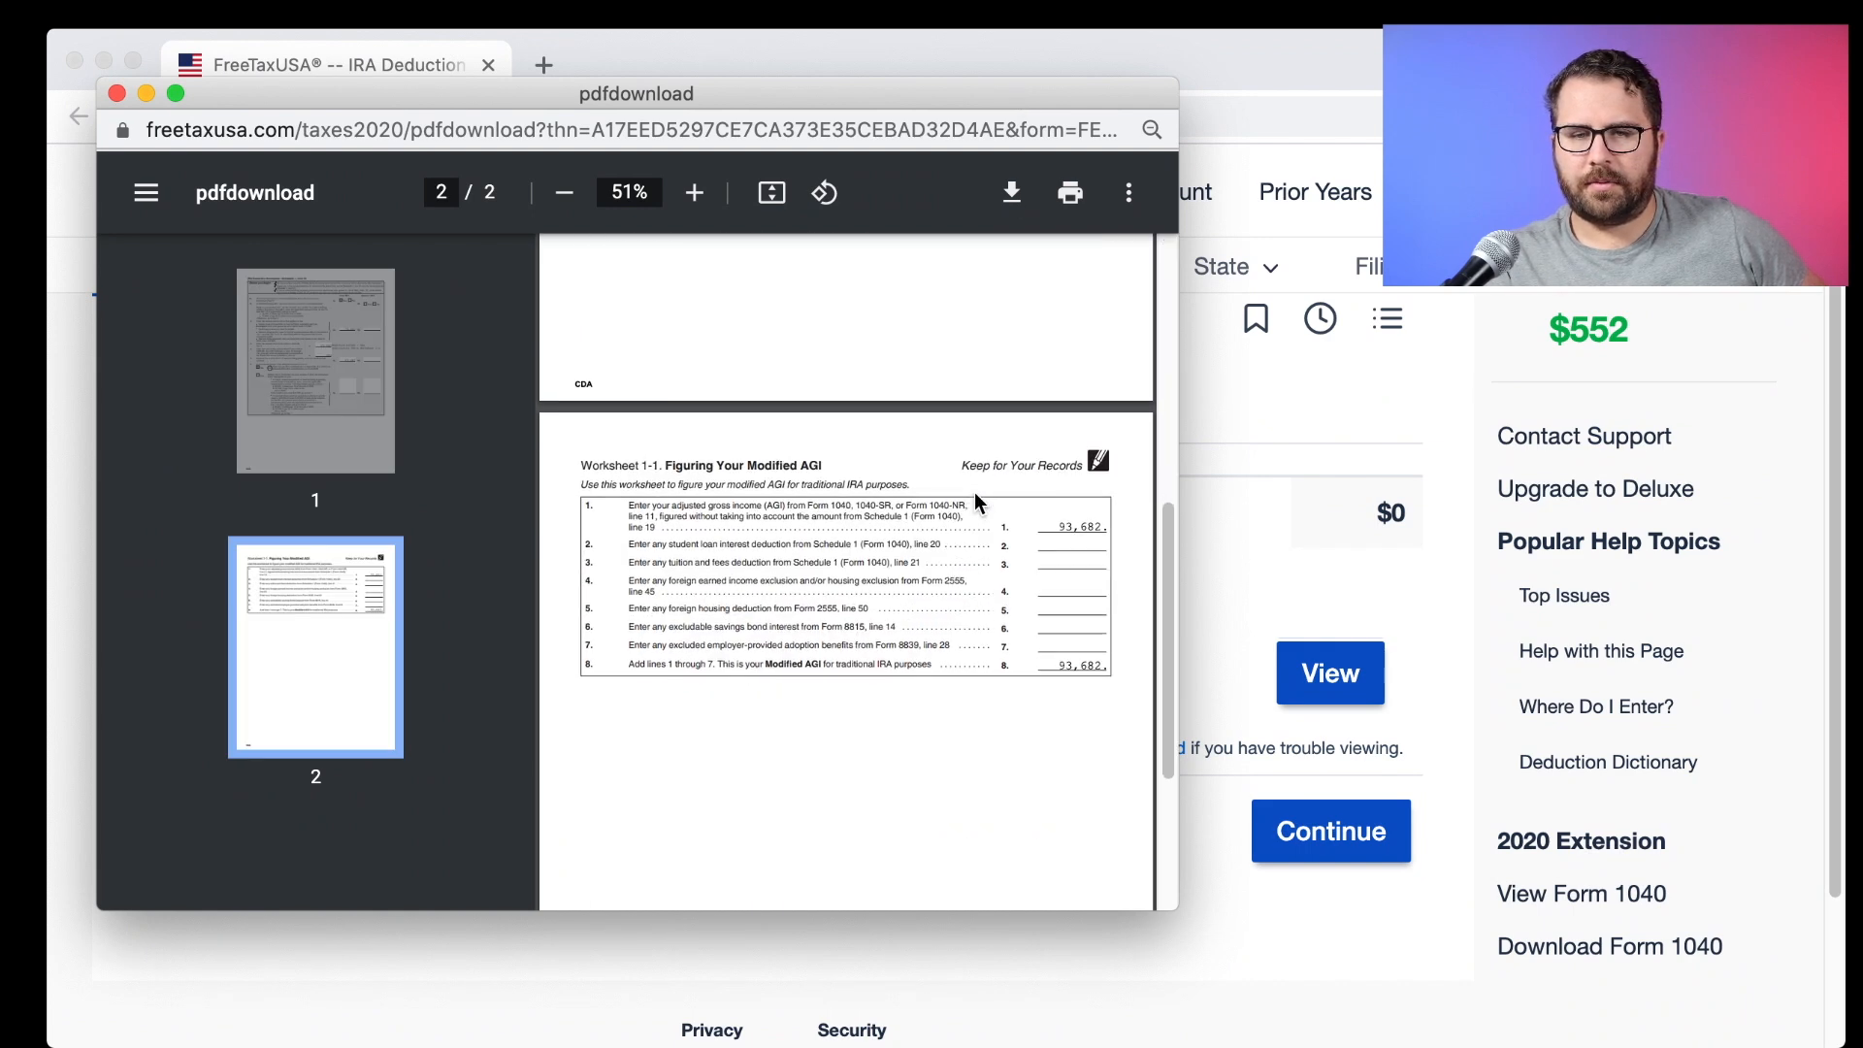
{"action": "scroll", "coordinate": [975, 497], "scroll_direction": "up", "scroll_amount": 10}
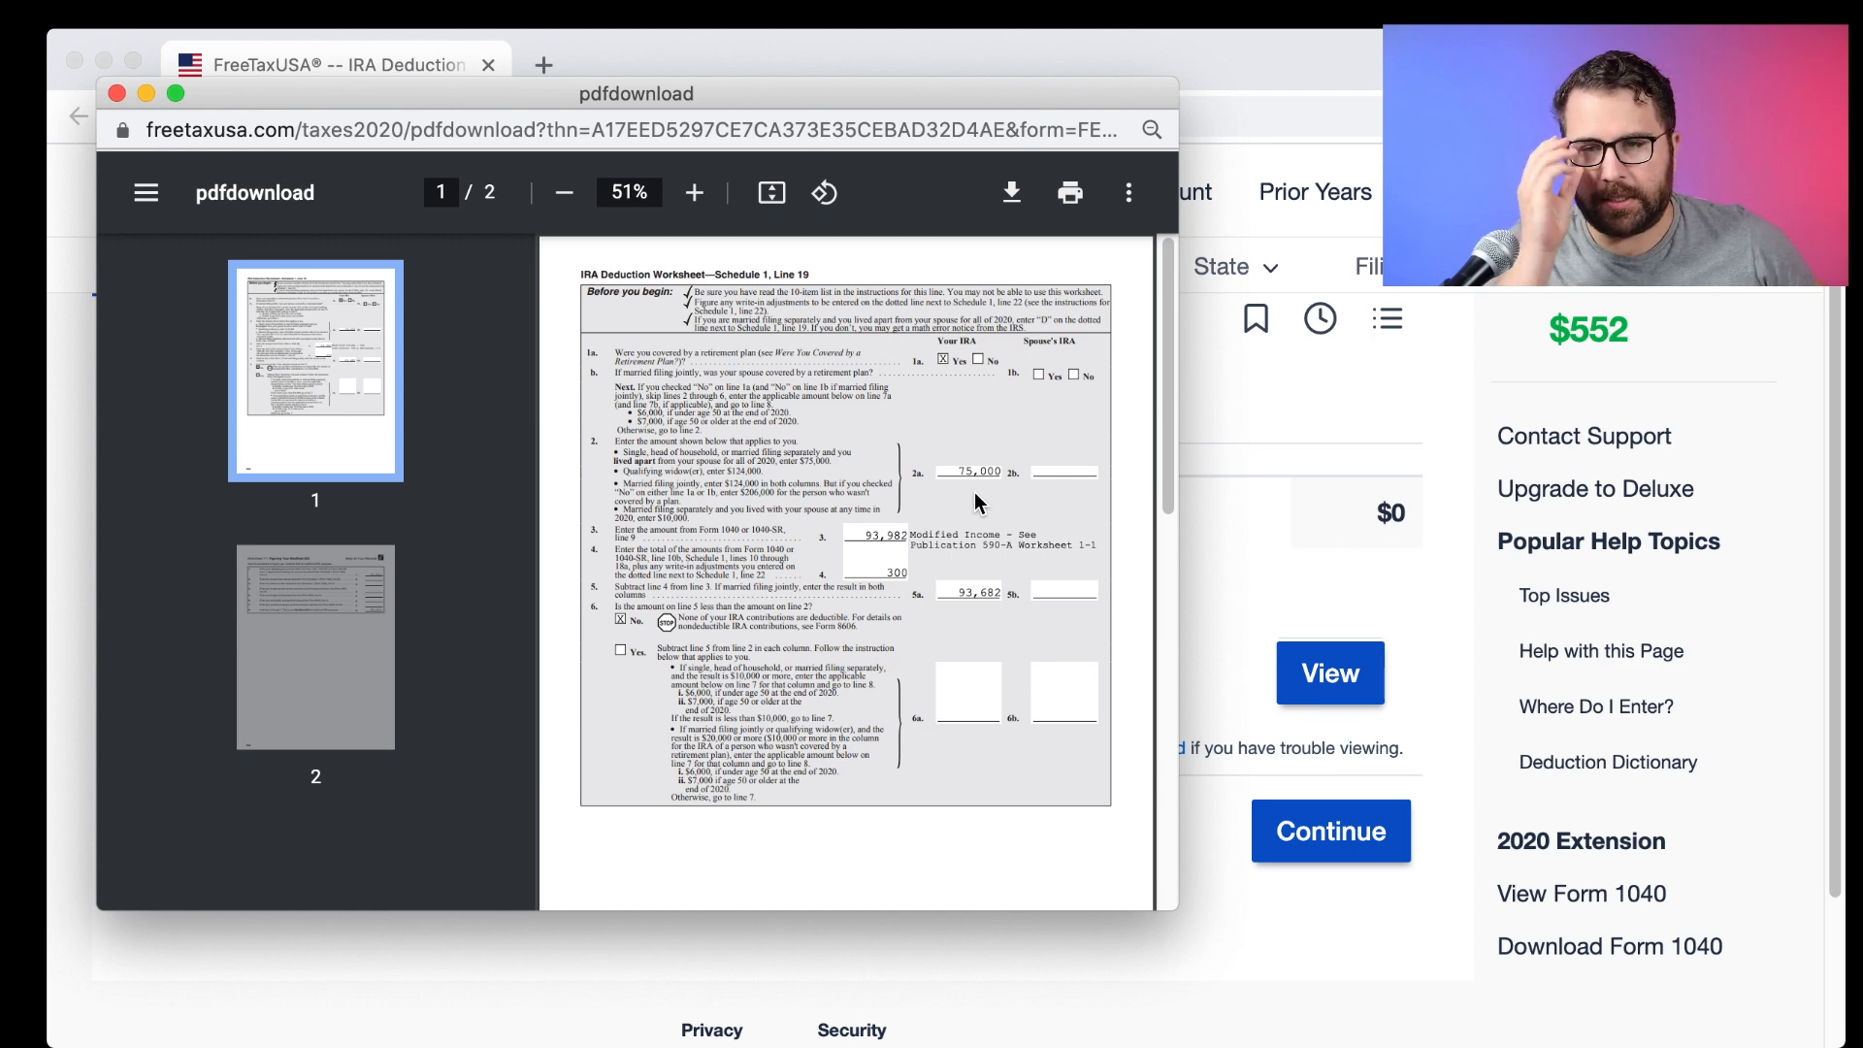
{"action": "scroll", "coordinate": [974, 492], "scroll_direction": "down", "scroll_amount": 10}
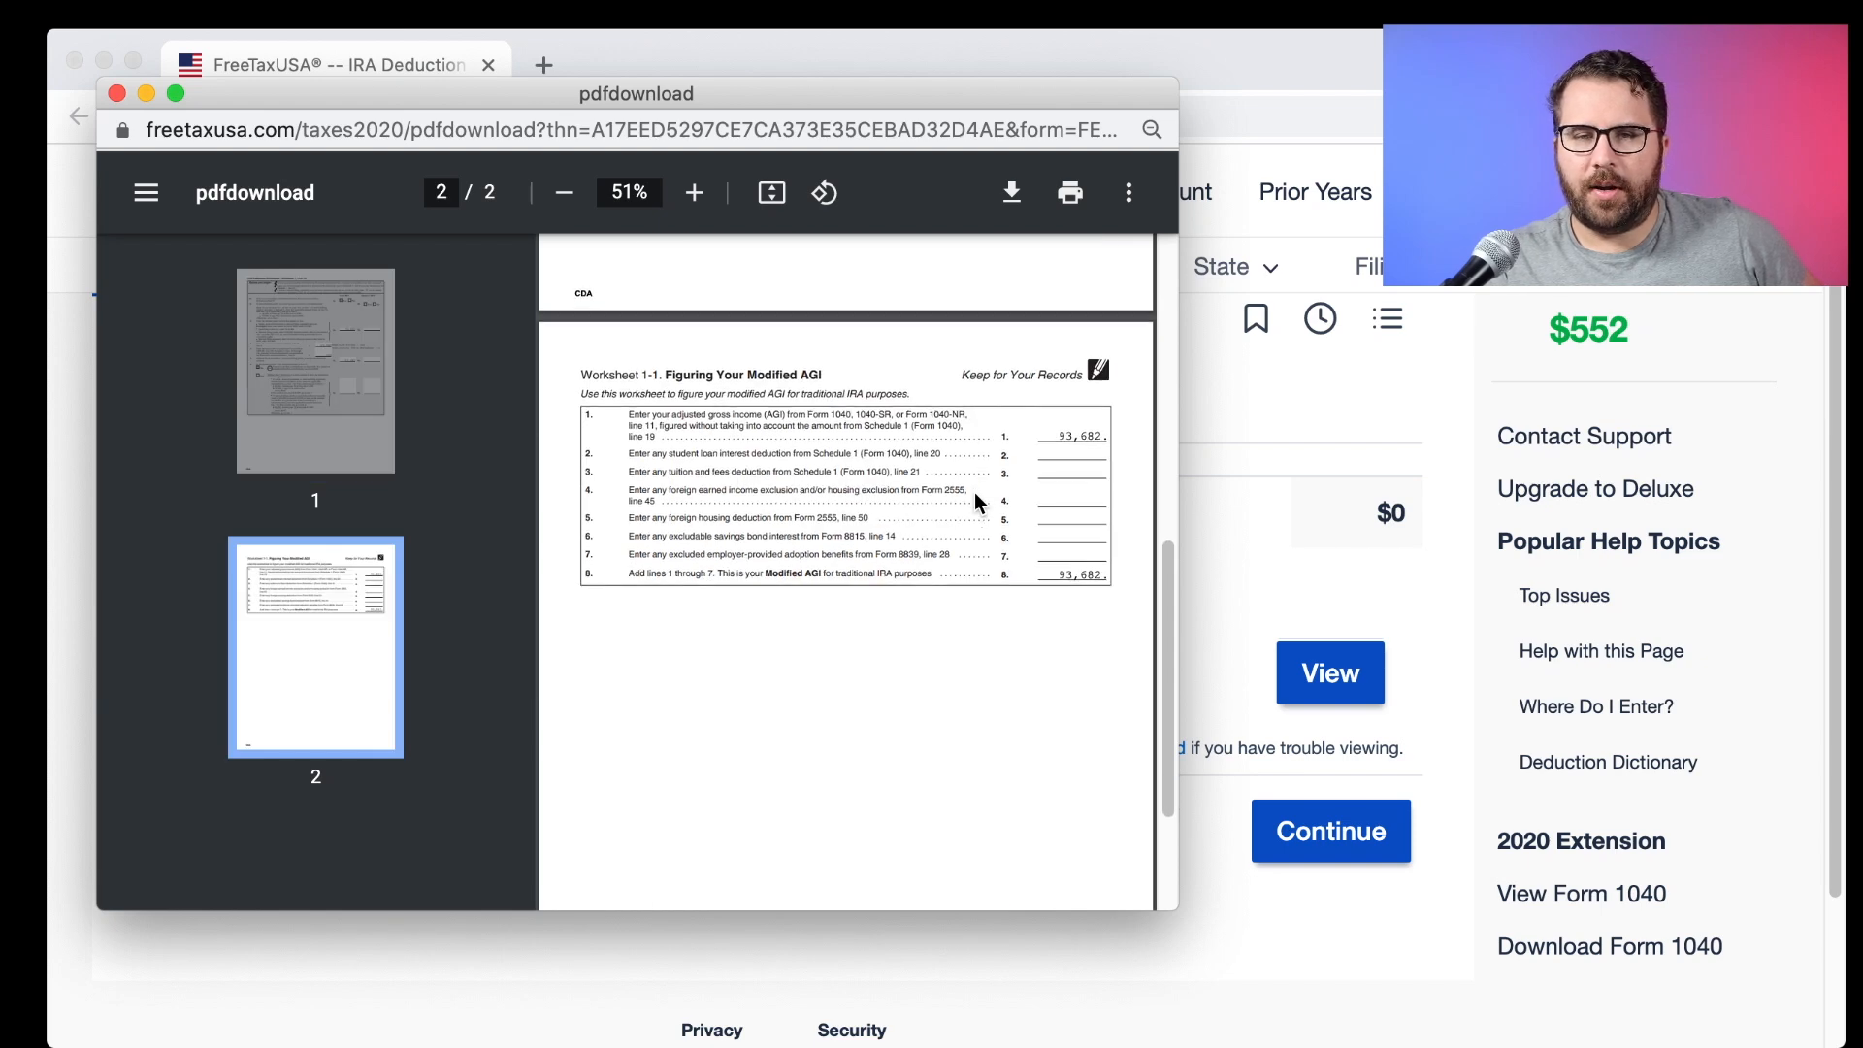
{"action": "scroll", "coordinate": [974, 492], "scroll_direction": "up", "scroll_amount": 10}
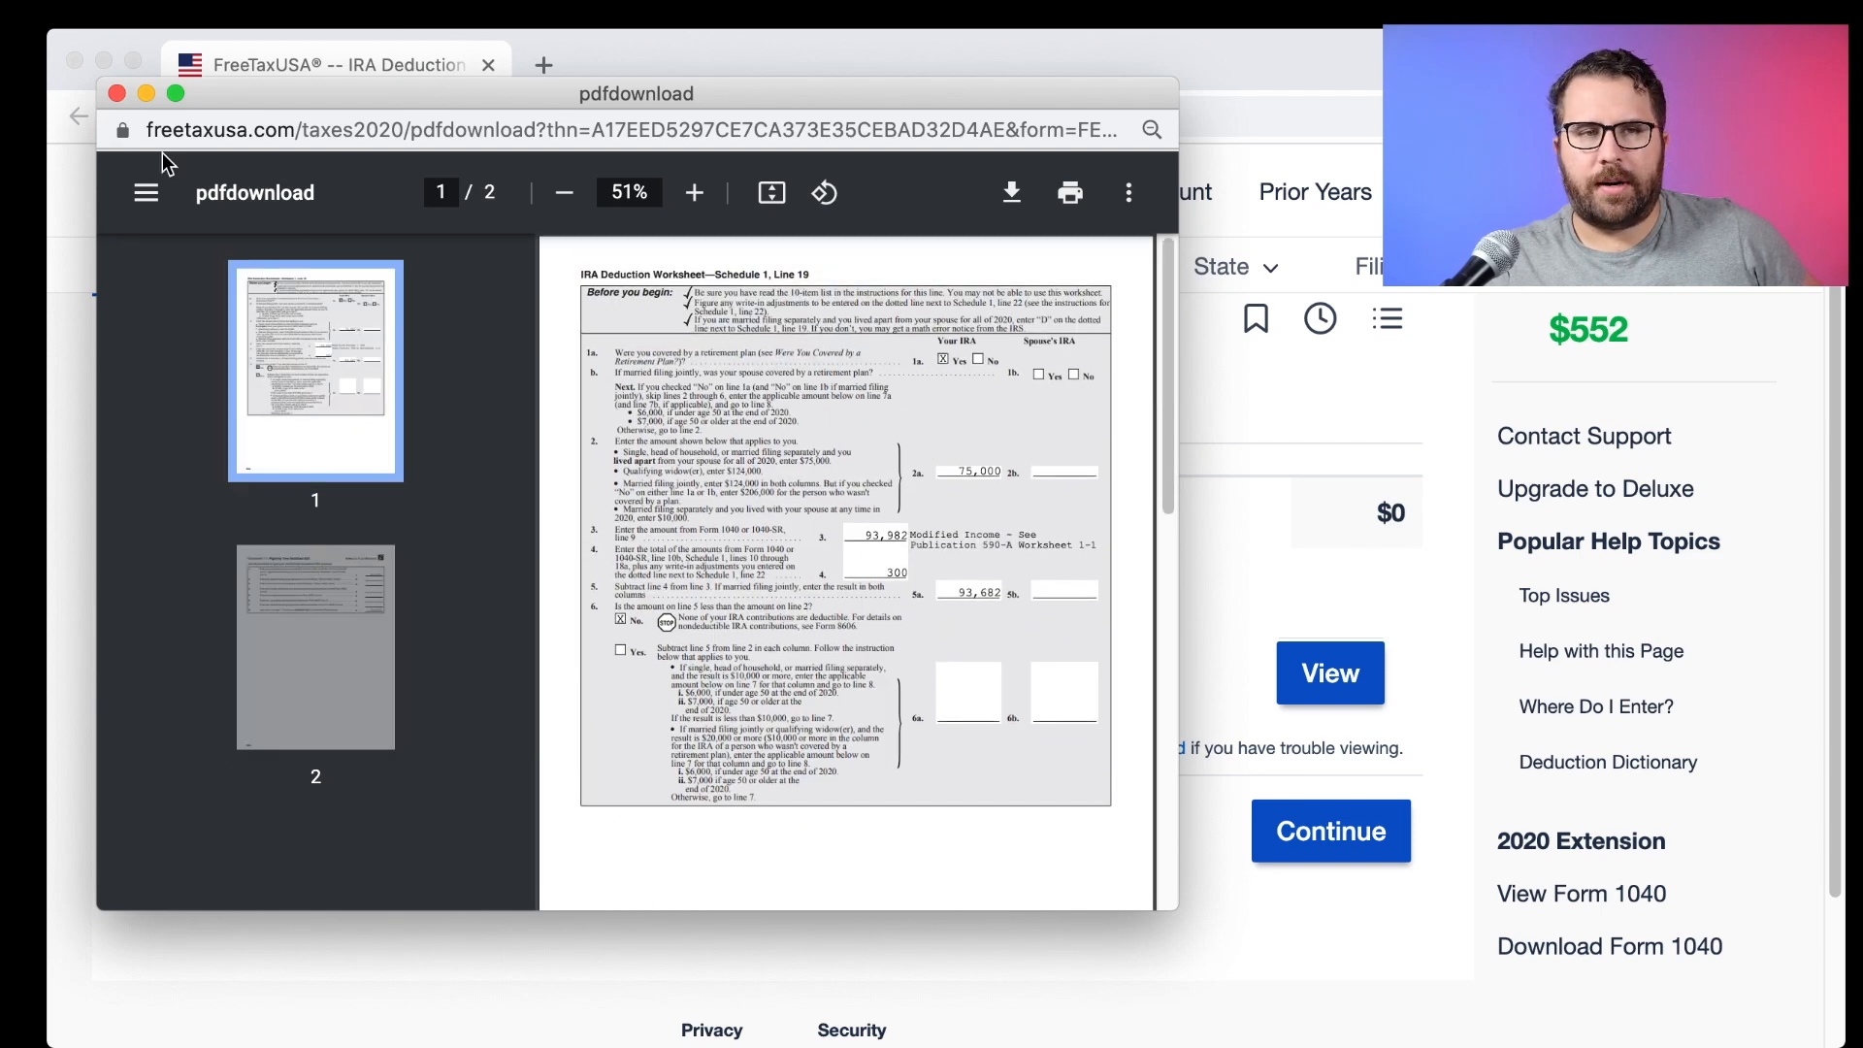
{"action": "left_click", "coordinate": [116, 93]}
Preview the draft 2020 Form 1040 in an enlarged window, then close it.
{"action": "left_click", "coordinate": [1537, 893]}
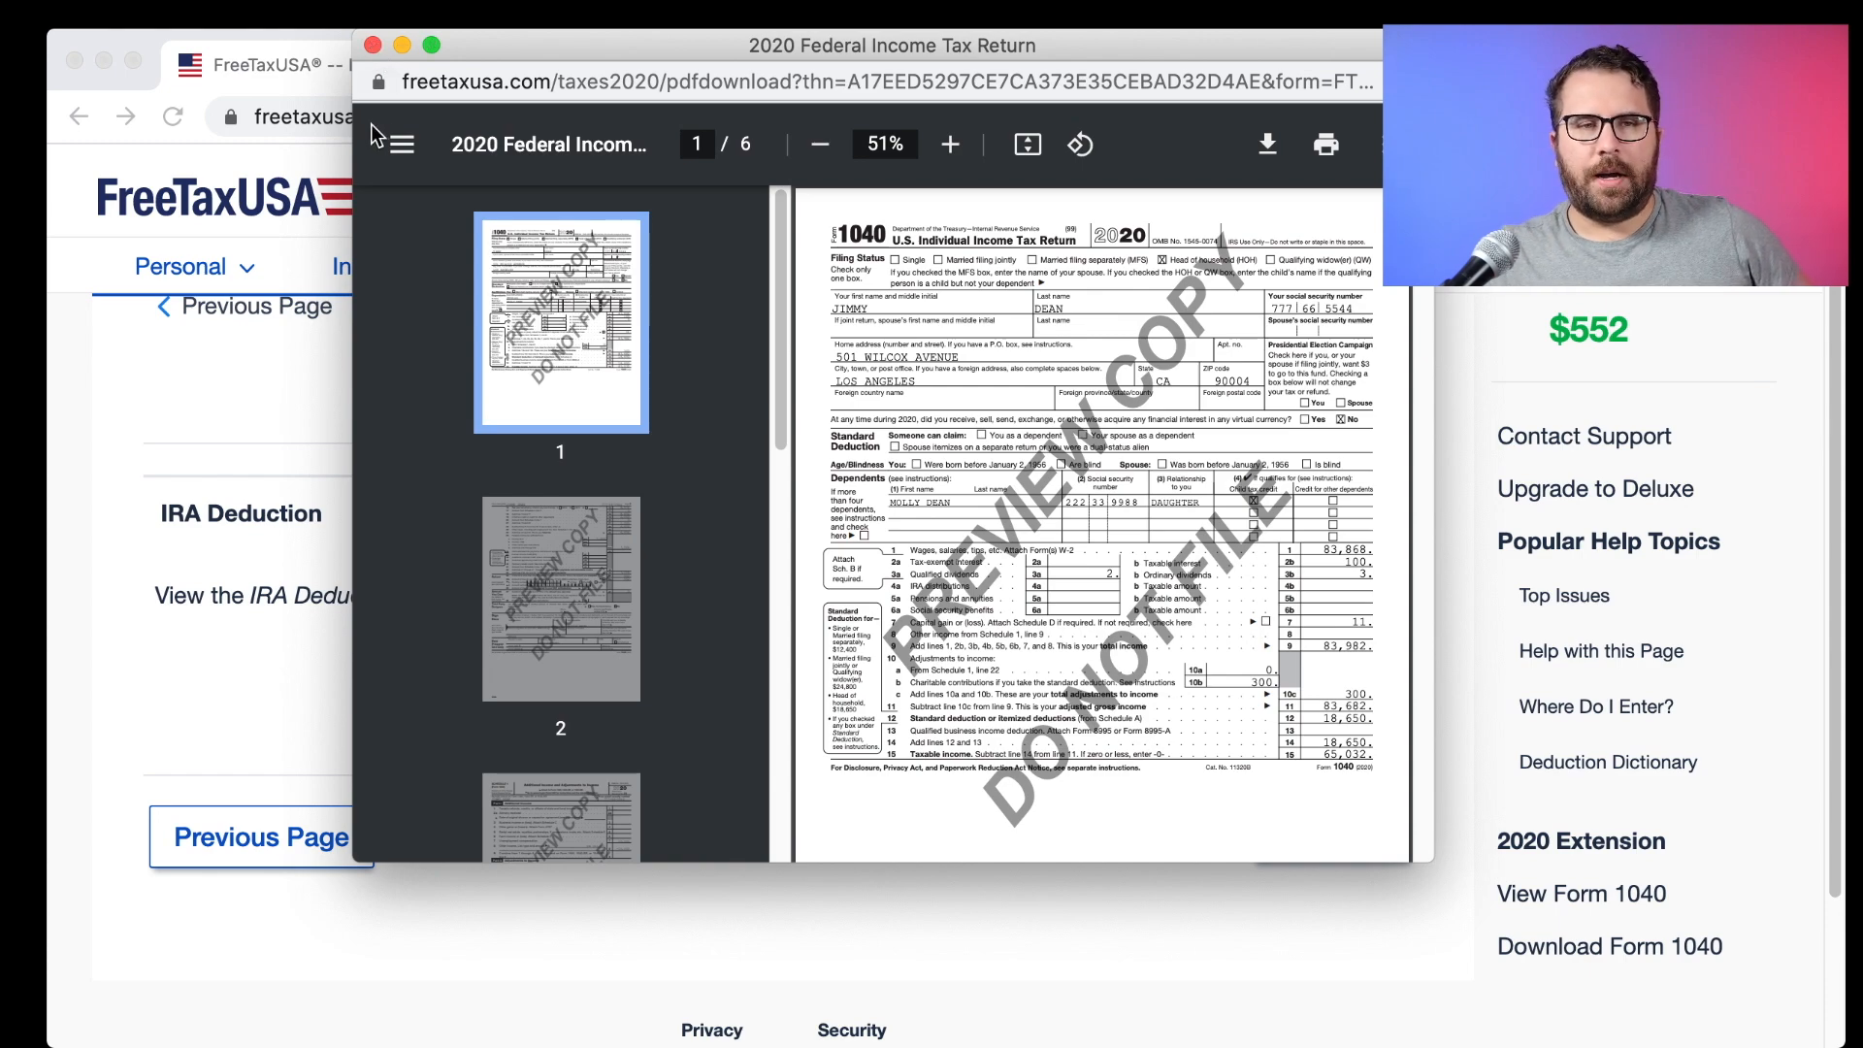
{"action": "left_click_drag", "start_coordinate": [355, 121], "coordinate": [50, 153]}
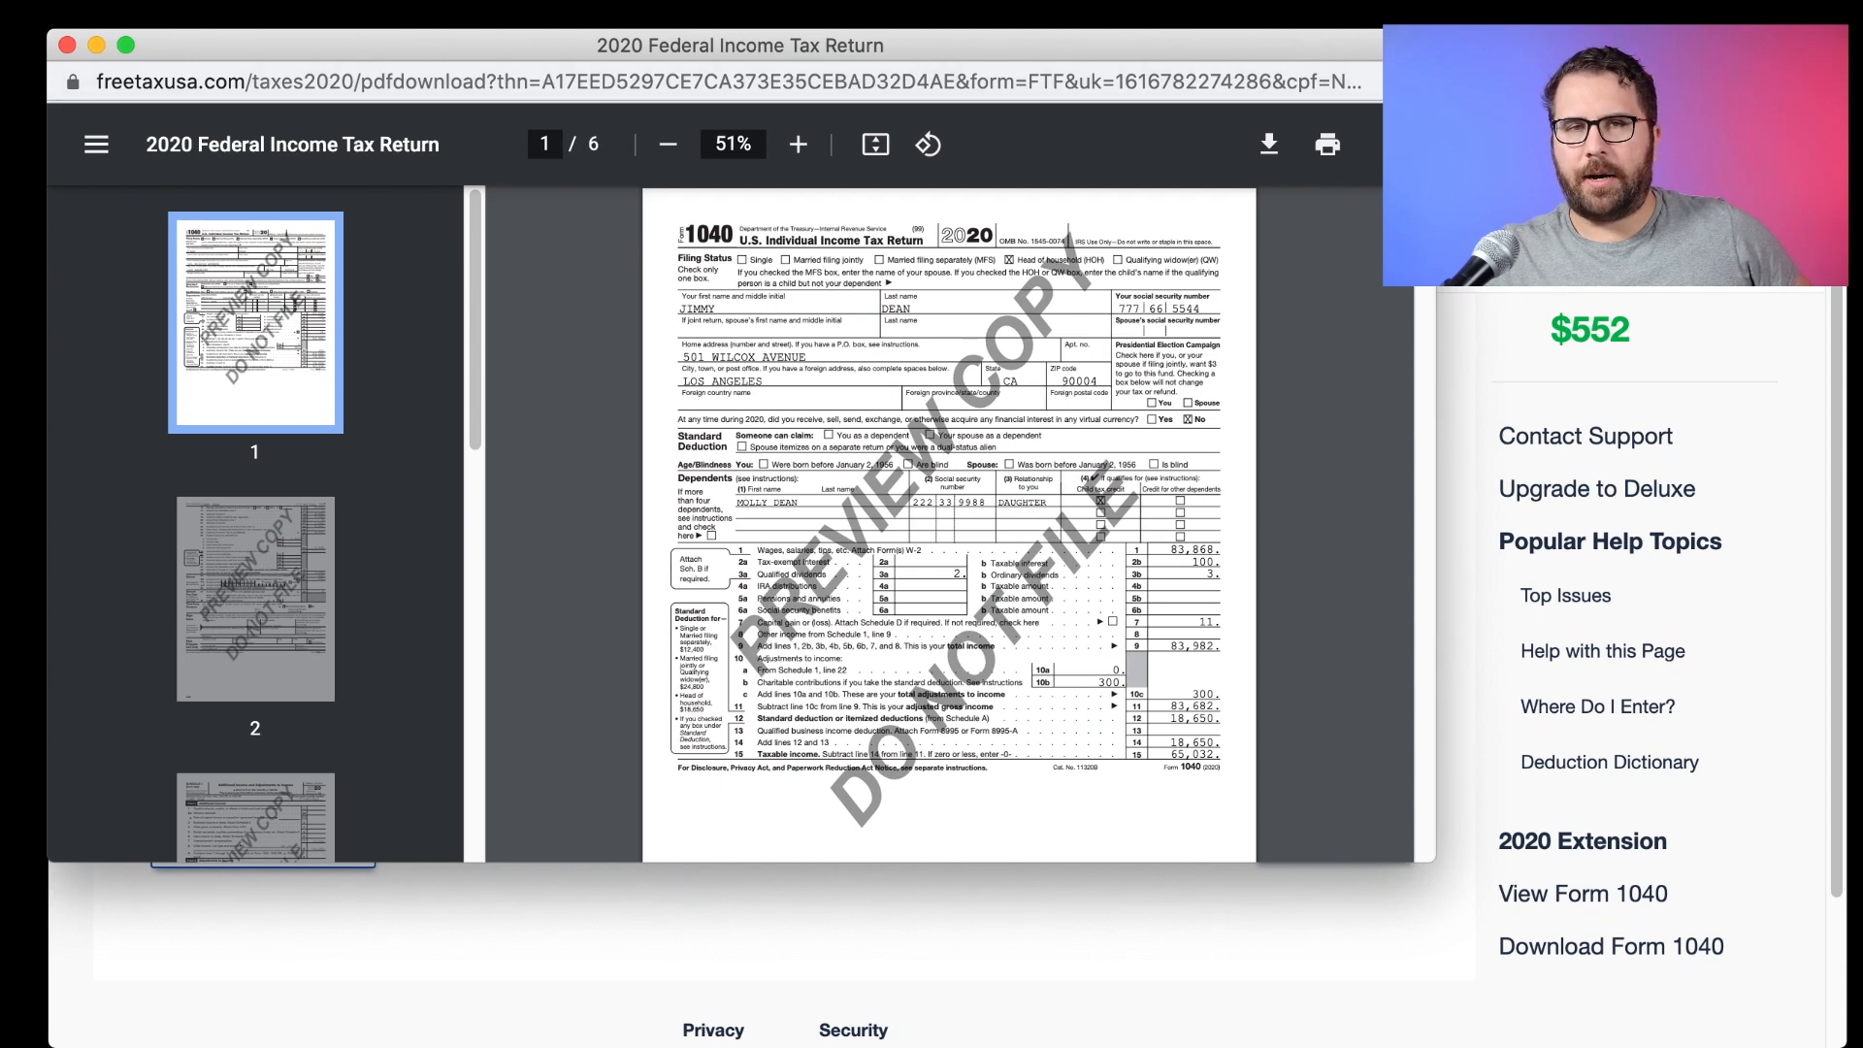
{"action": "left_click_drag", "start_coordinate": [1436, 194], "coordinate": [1846, 194]}
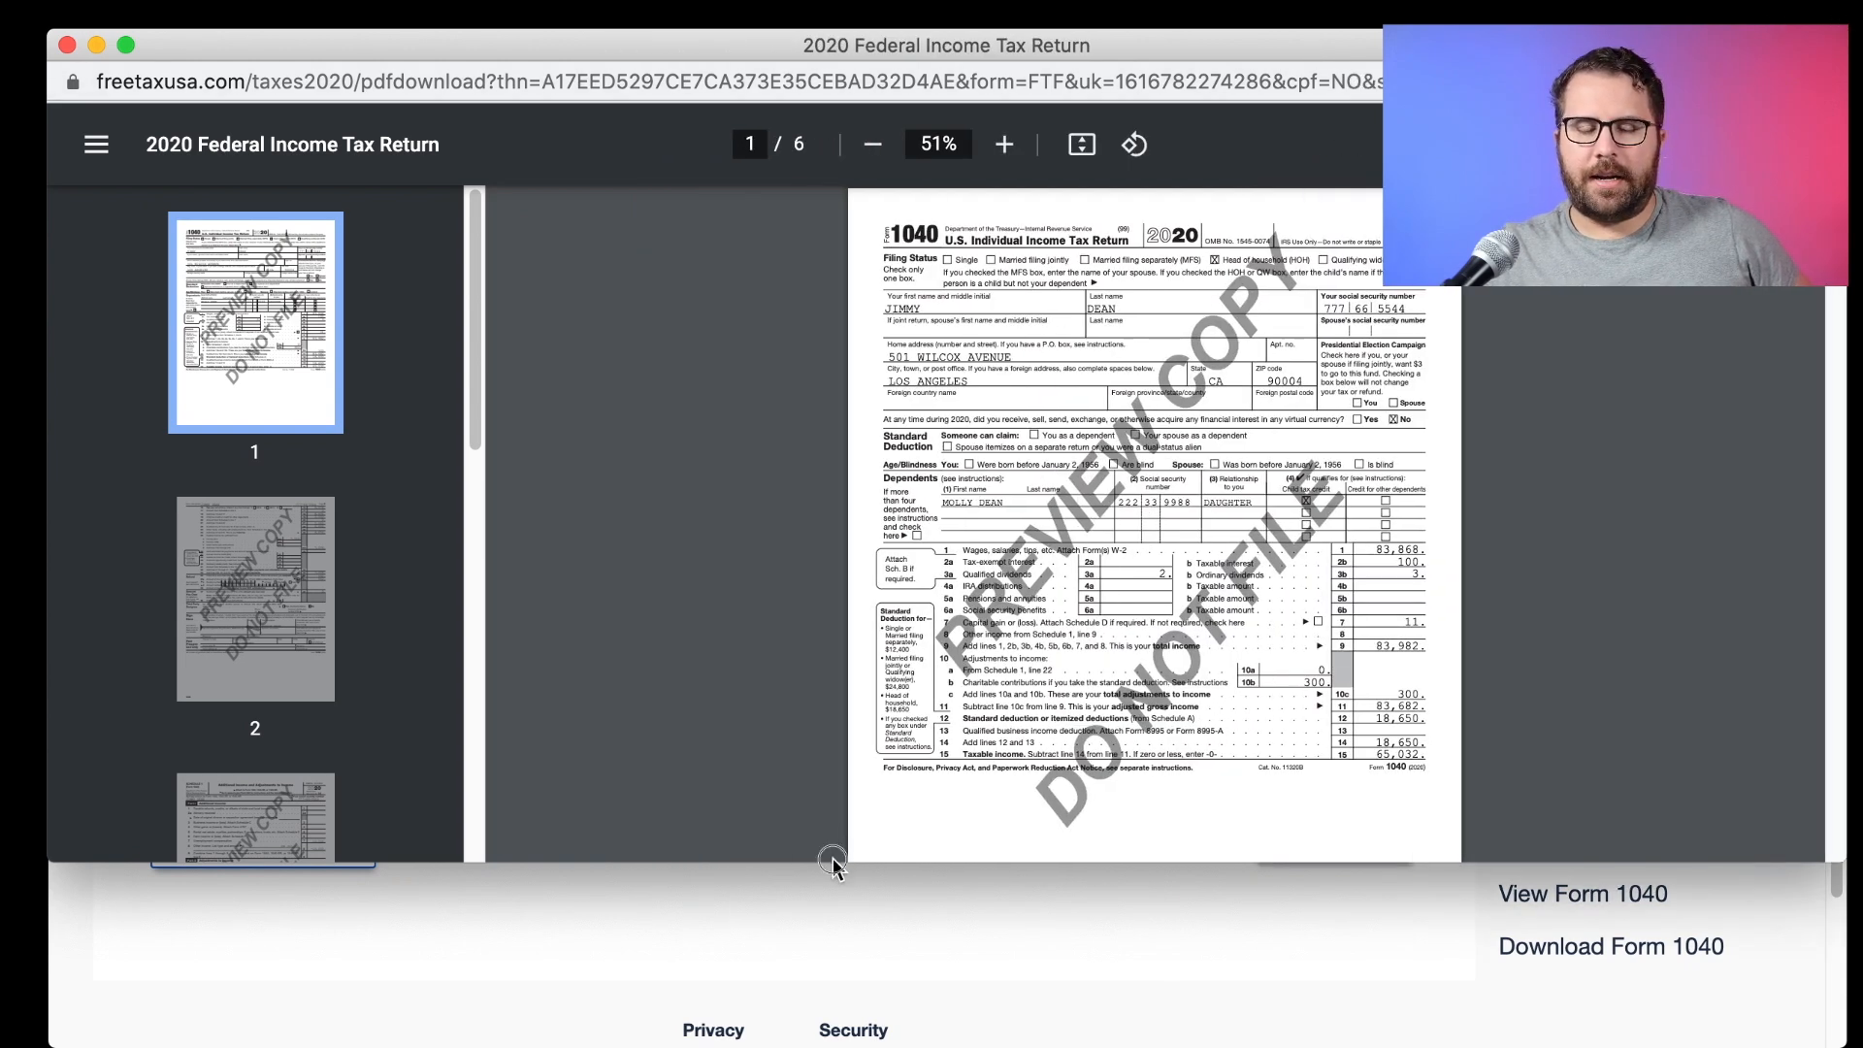
{"action": "left_click_drag", "start_coordinate": [833, 858], "coordinate": [840, 1042]}
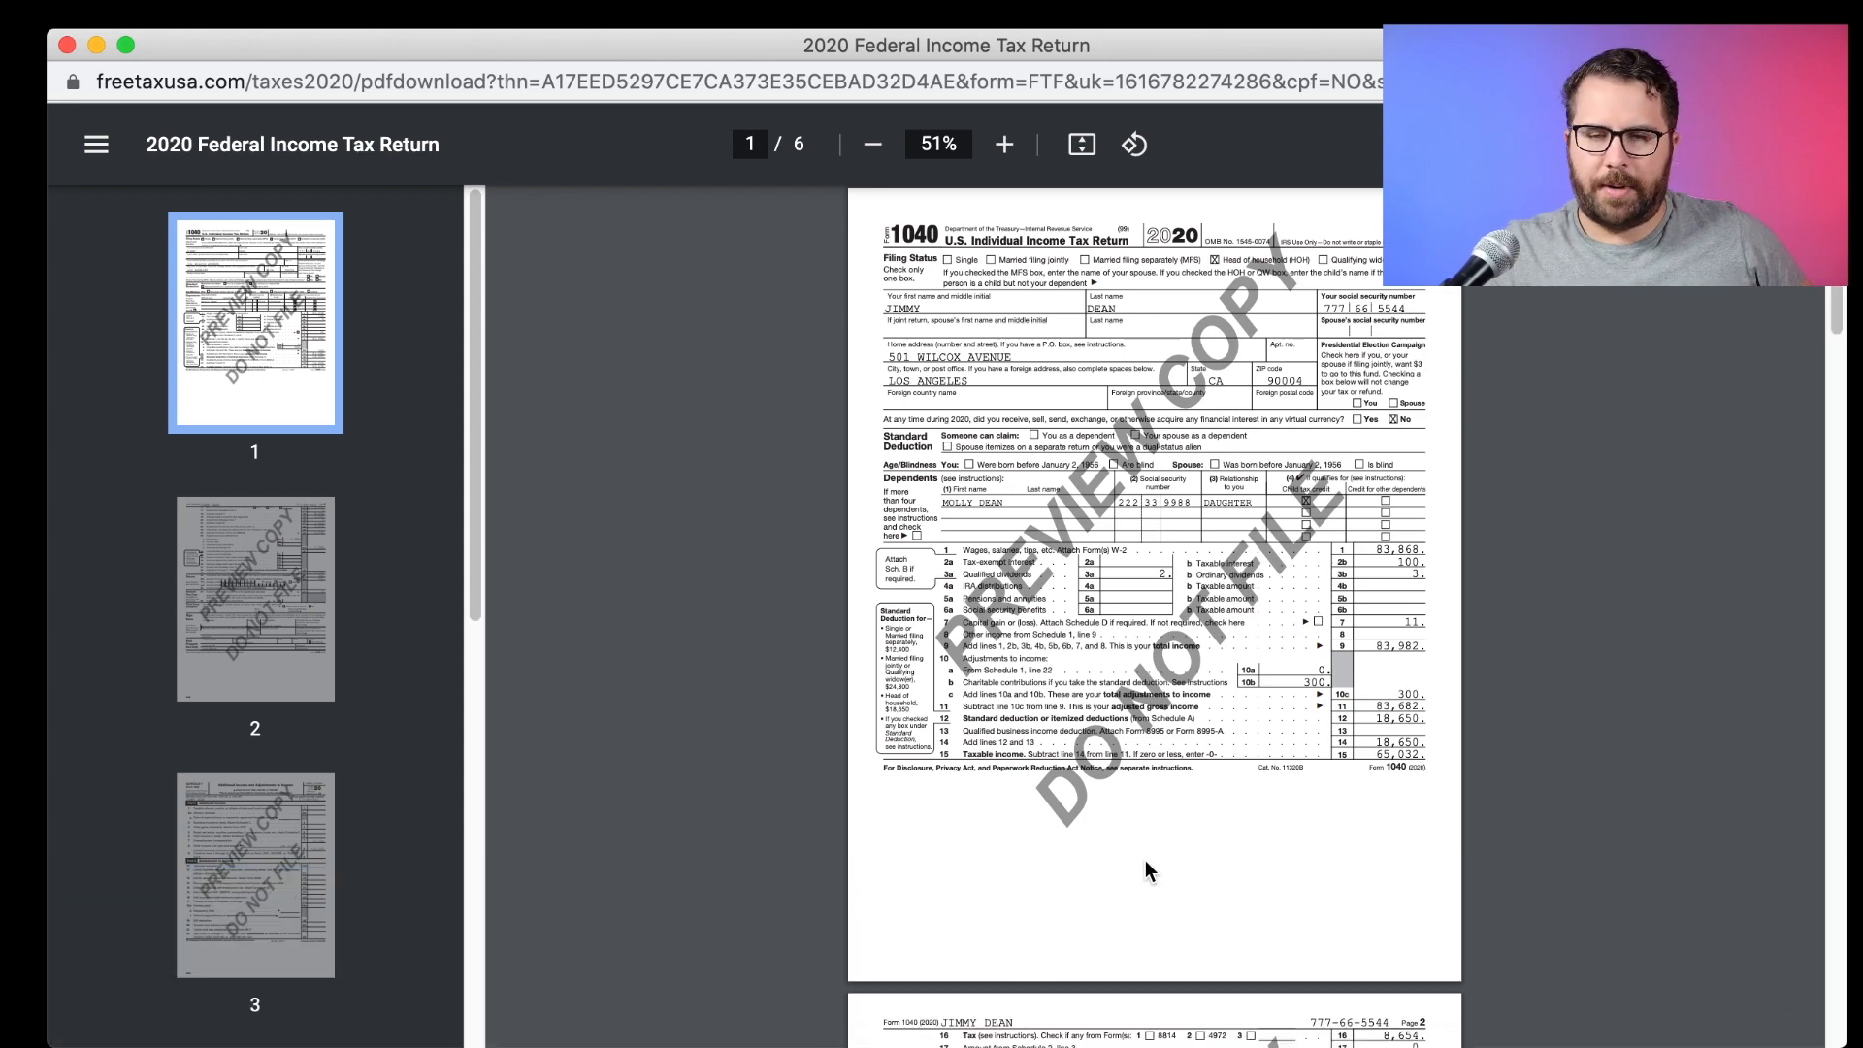
{"action": "scroll", "coordinate": [1207, 735], "scroll_direction": "up", "scroll_amount": 3}
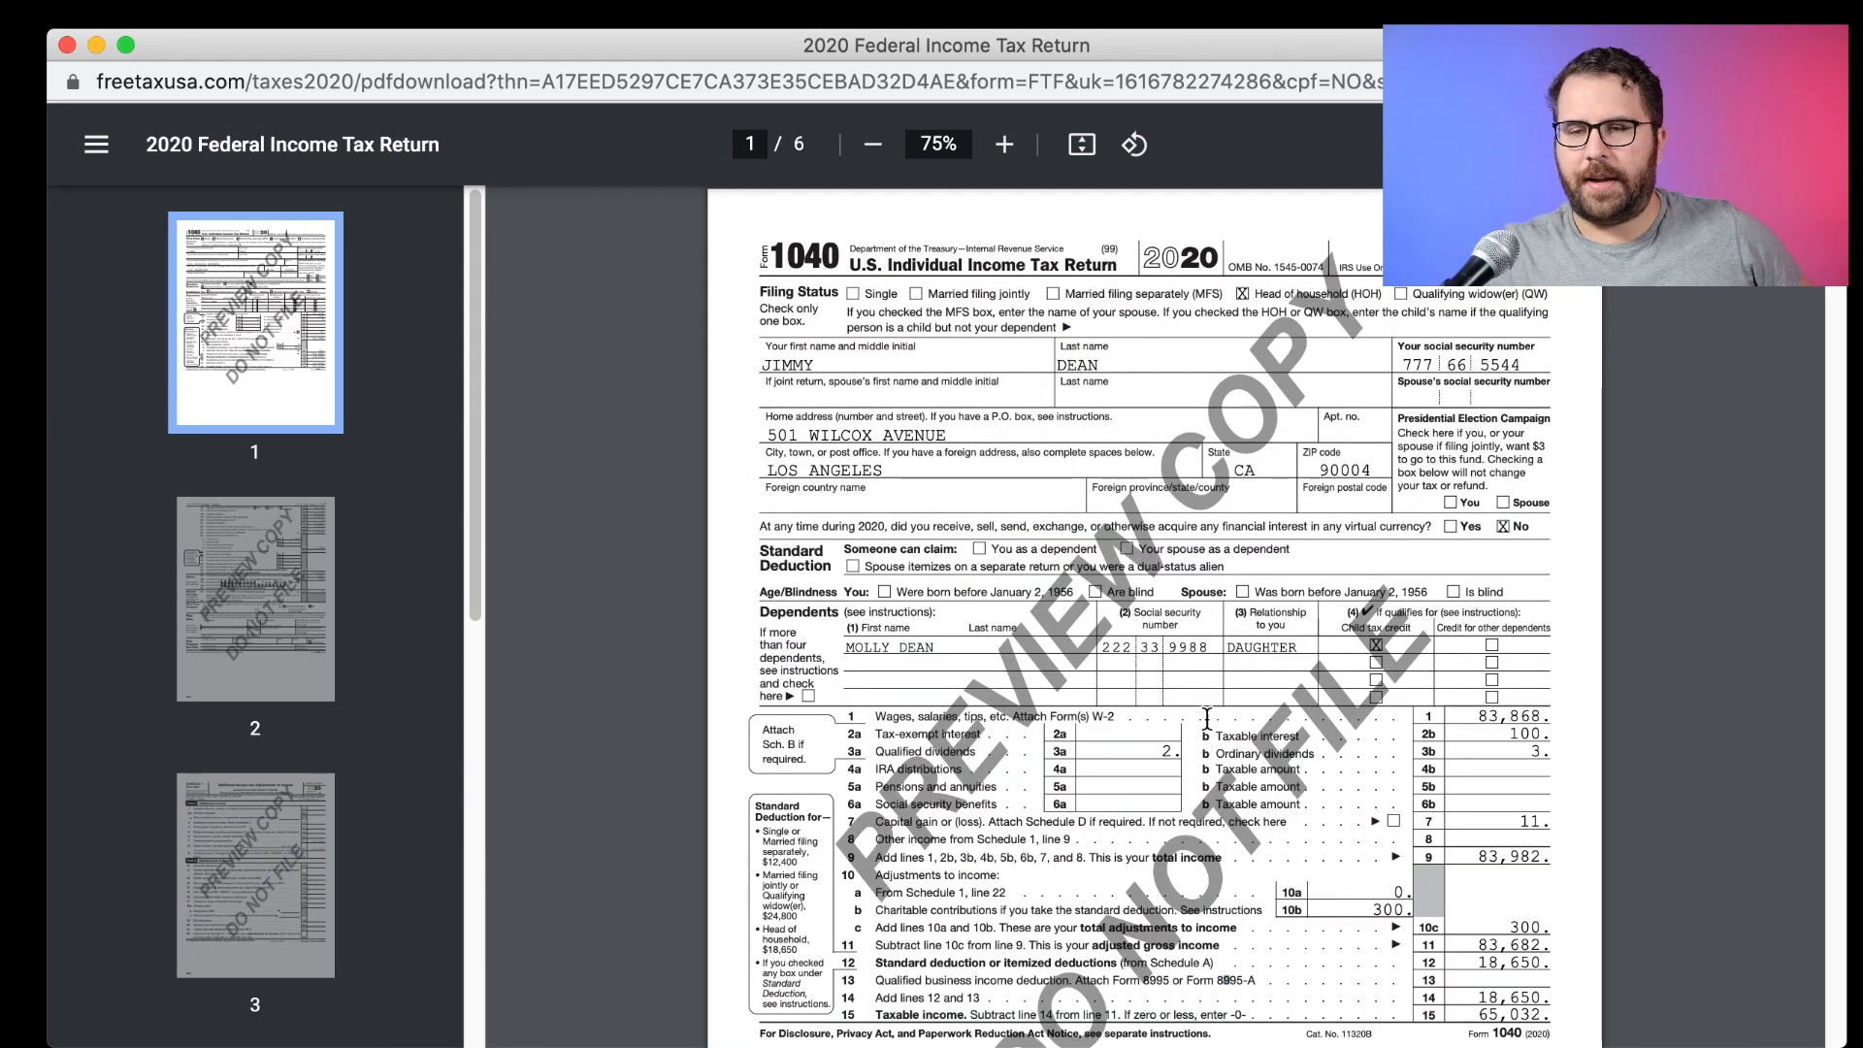
{"action": "scroll", "coordinate": [1213, 621], "scroll_direction": "down", "scroll_amount": 1}
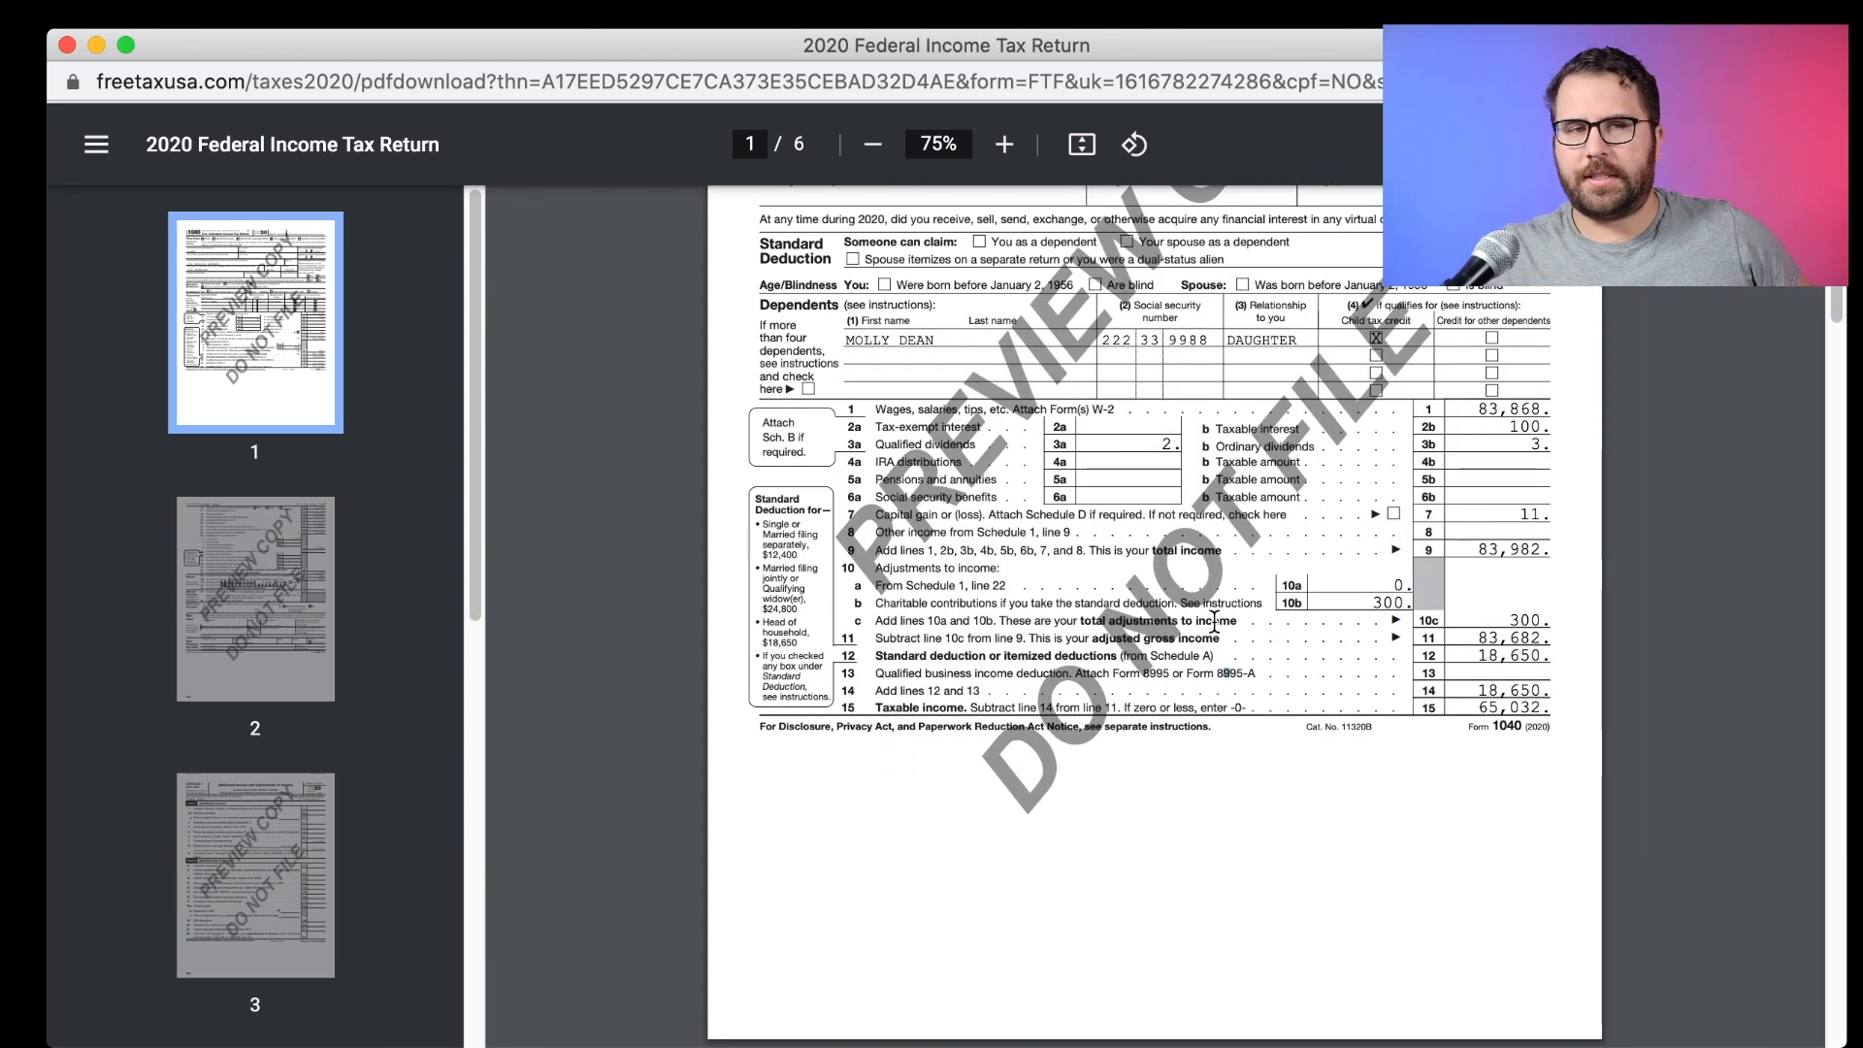
{"action": "left_click", "coordinate": [69, 46]}
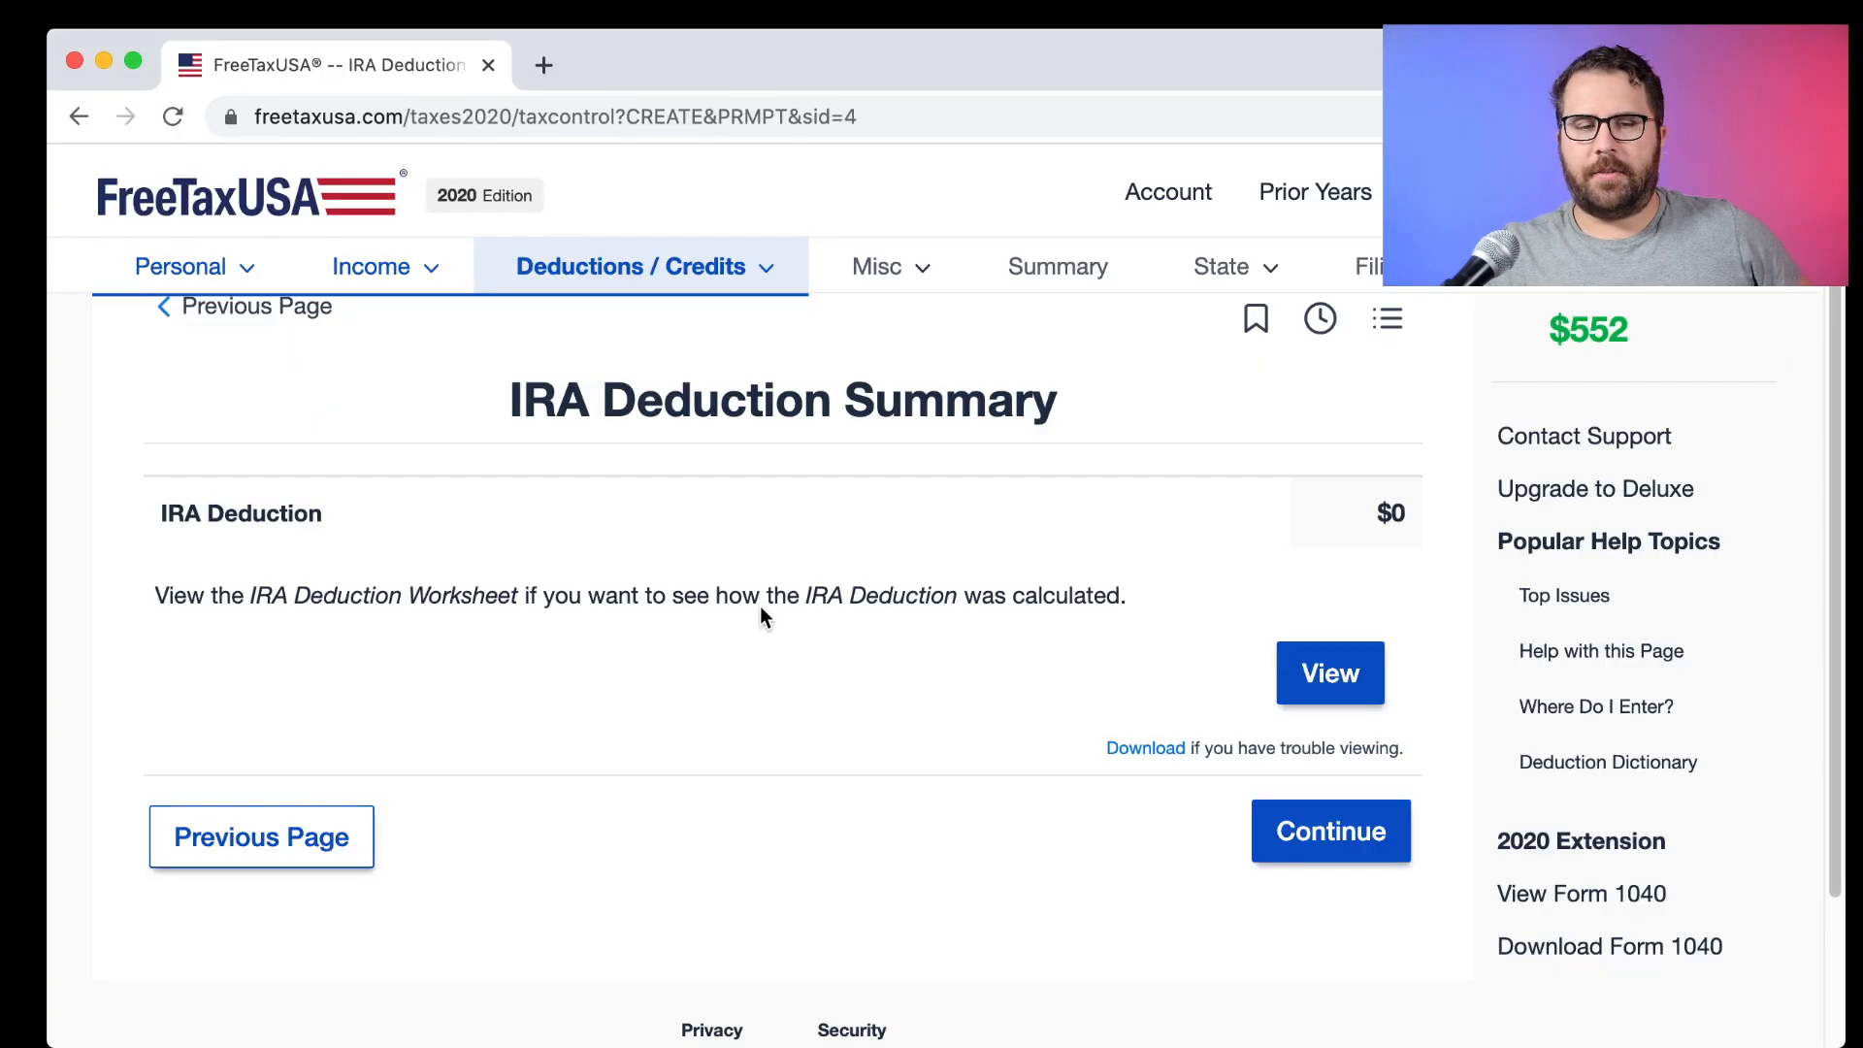
Go back through the interview to the IRA Contributions page.
{"action": "left_click", "coordinate": [299, 837]}
{"action": "scroll", "coordinate": [359, 823], "scroll_direction": "down", "scroll_amount": 2}
{"action": "left_click", "coordinate": [362, 823]}
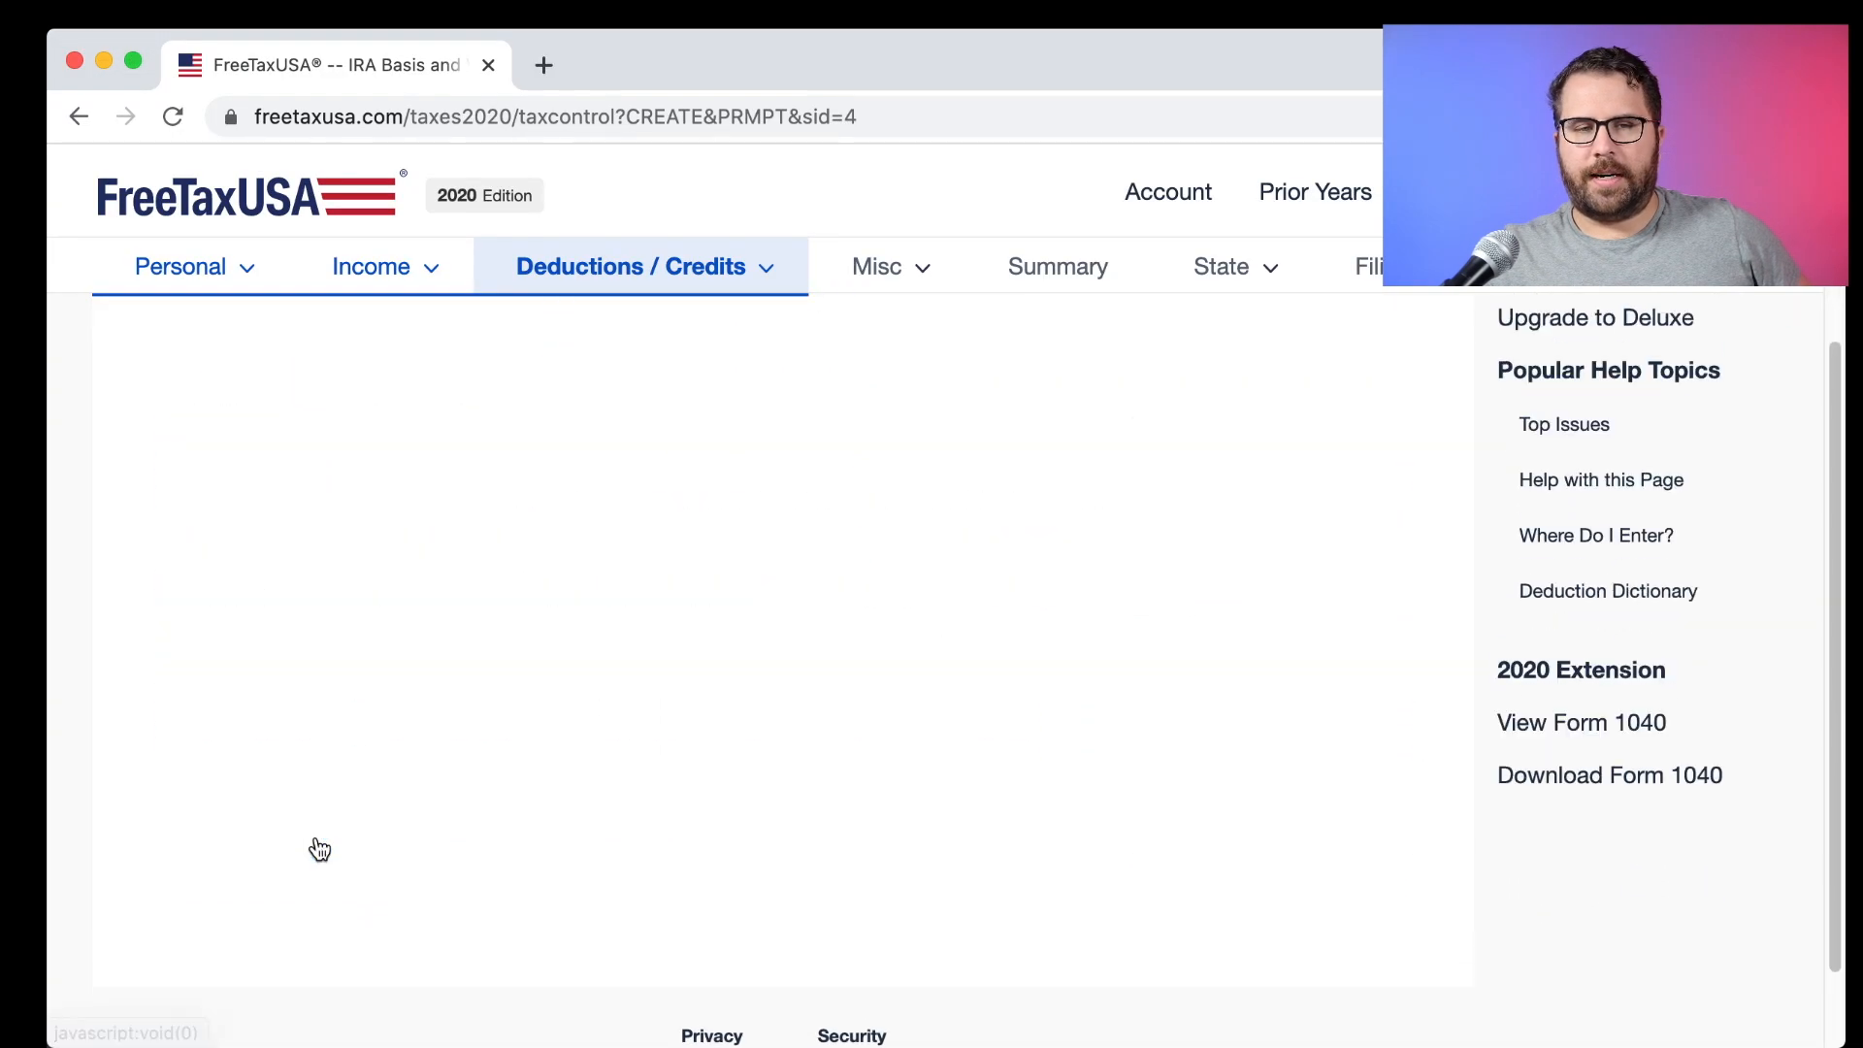
{"action": "left_click", "coordinate": [330, 834]}
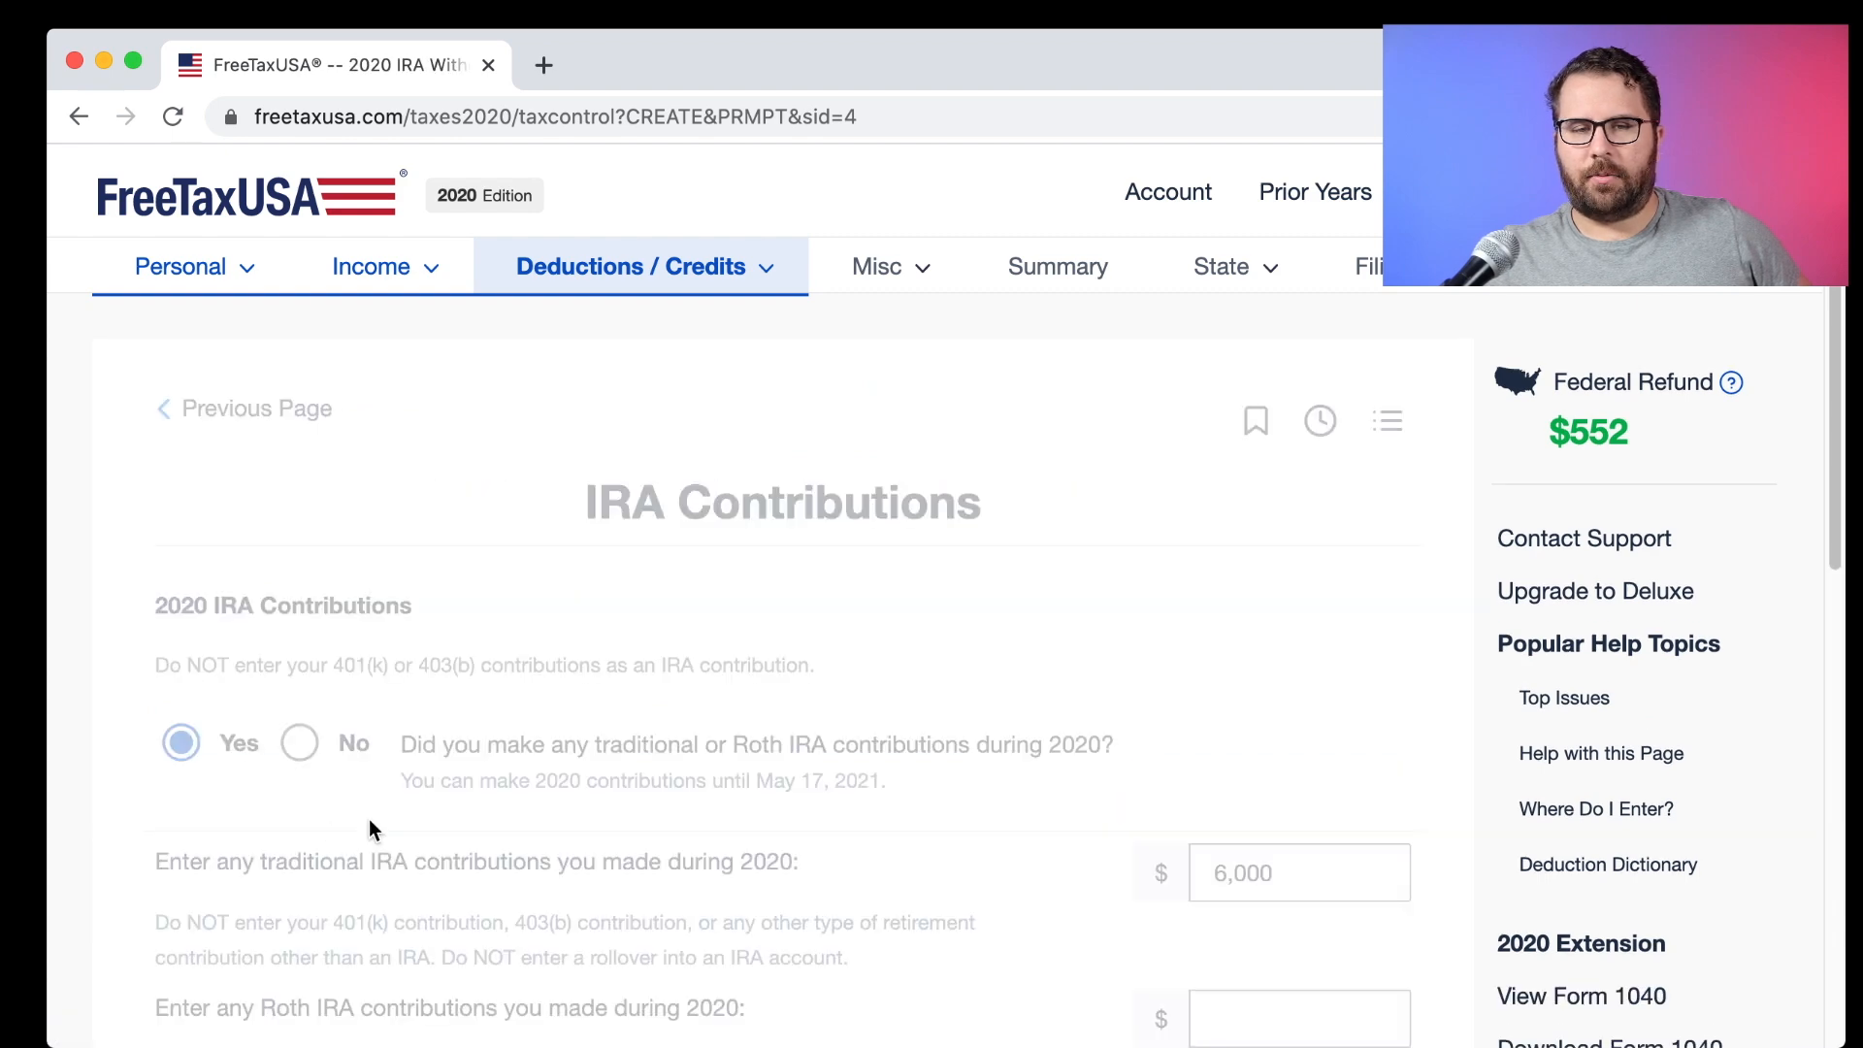
{"action": "scroll", "coordinate": [371, 819], "scroll_direction": "down", "scroll_amount": 3}
Move the 6,000 contribution from traditional to Roth IRA, confirming no Roth withdrawals.
{"action": "left_click", "coordinate": [1281, 532]}
{"action": "key", "text": "BackSpace"}
{"action": "key", "text": "BackSpace"}
{"action": "key", "text": "BackSpace"}
{"action": "key", "text": "BackSpace"}
{"action": "key", "text": "BackSpace"}
{"action": "left_click", "coordinate": [1268, 693]}
{"action": "type", "text": "6000"}
{"action": "left_click", "coordinate": [982, 708]}
{"action": "scroll", "coordinate": [776, 809], "scroll_direction": "down", "scroll_amount": 5}
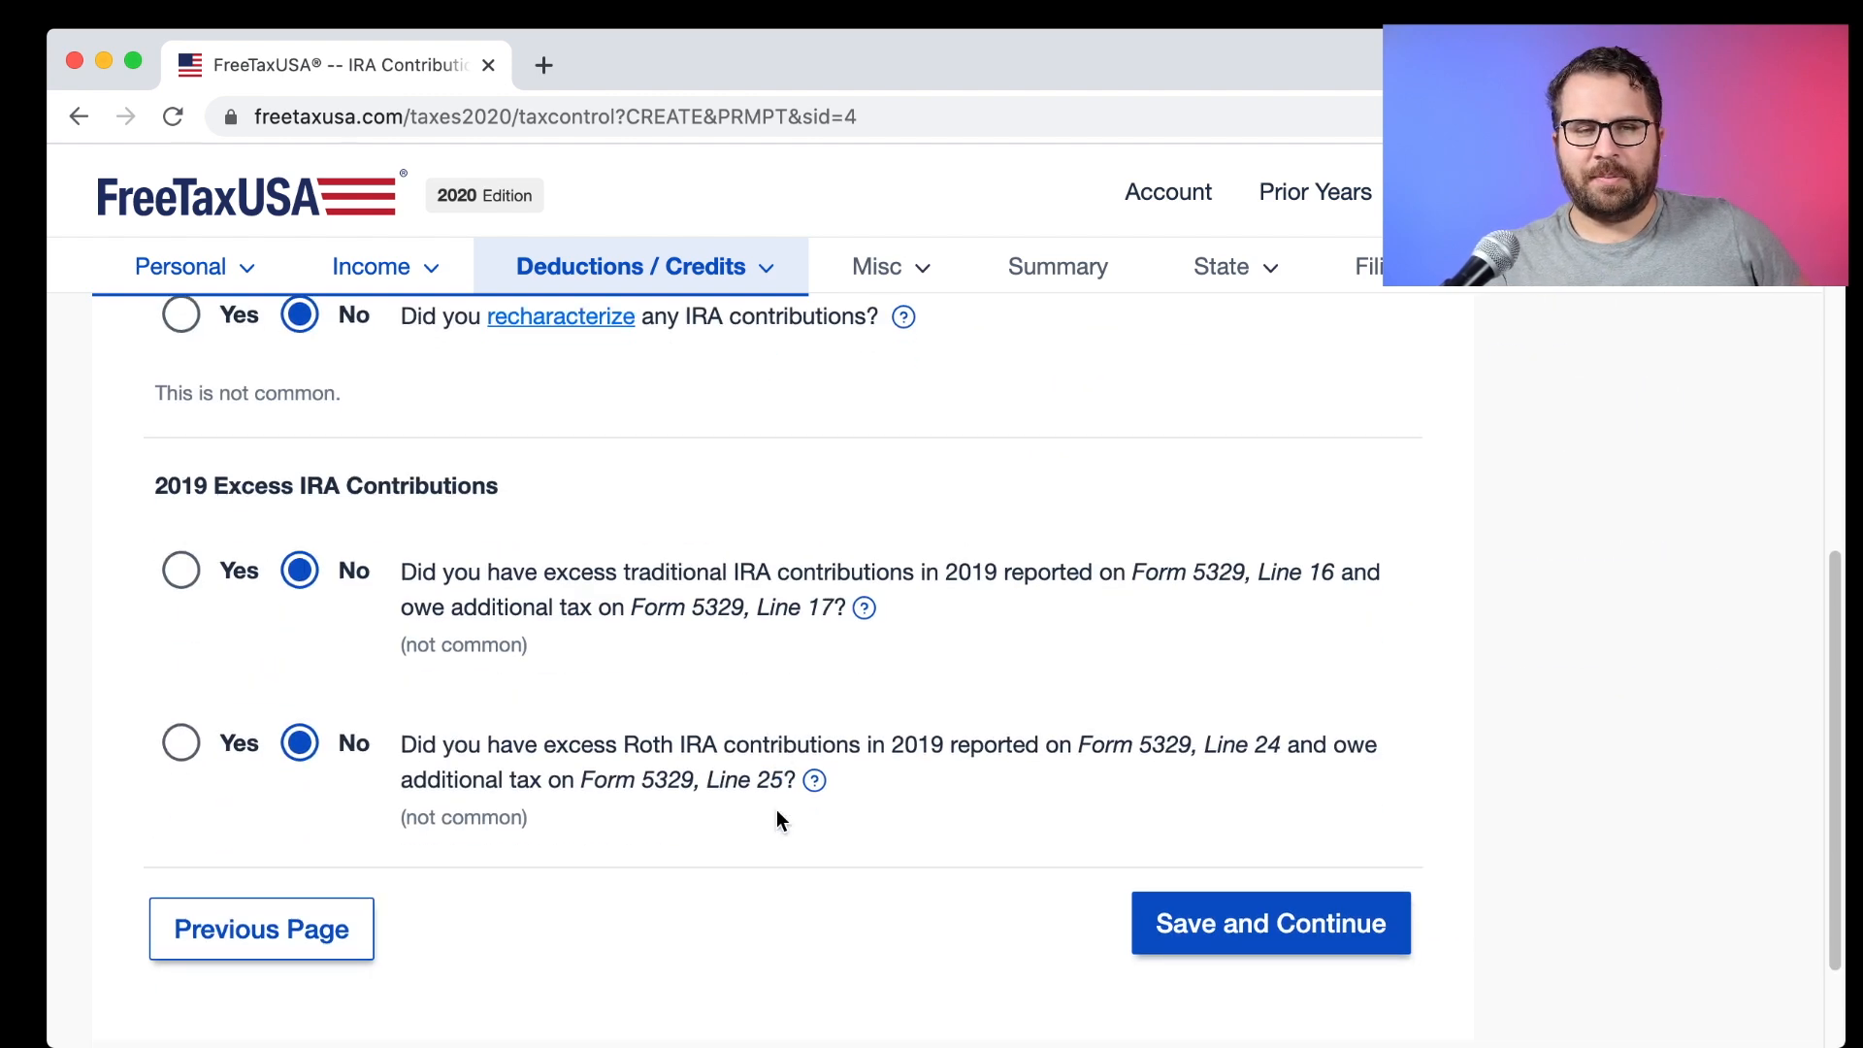
{"action": "left_click", "coordinate": [1195, 921]}
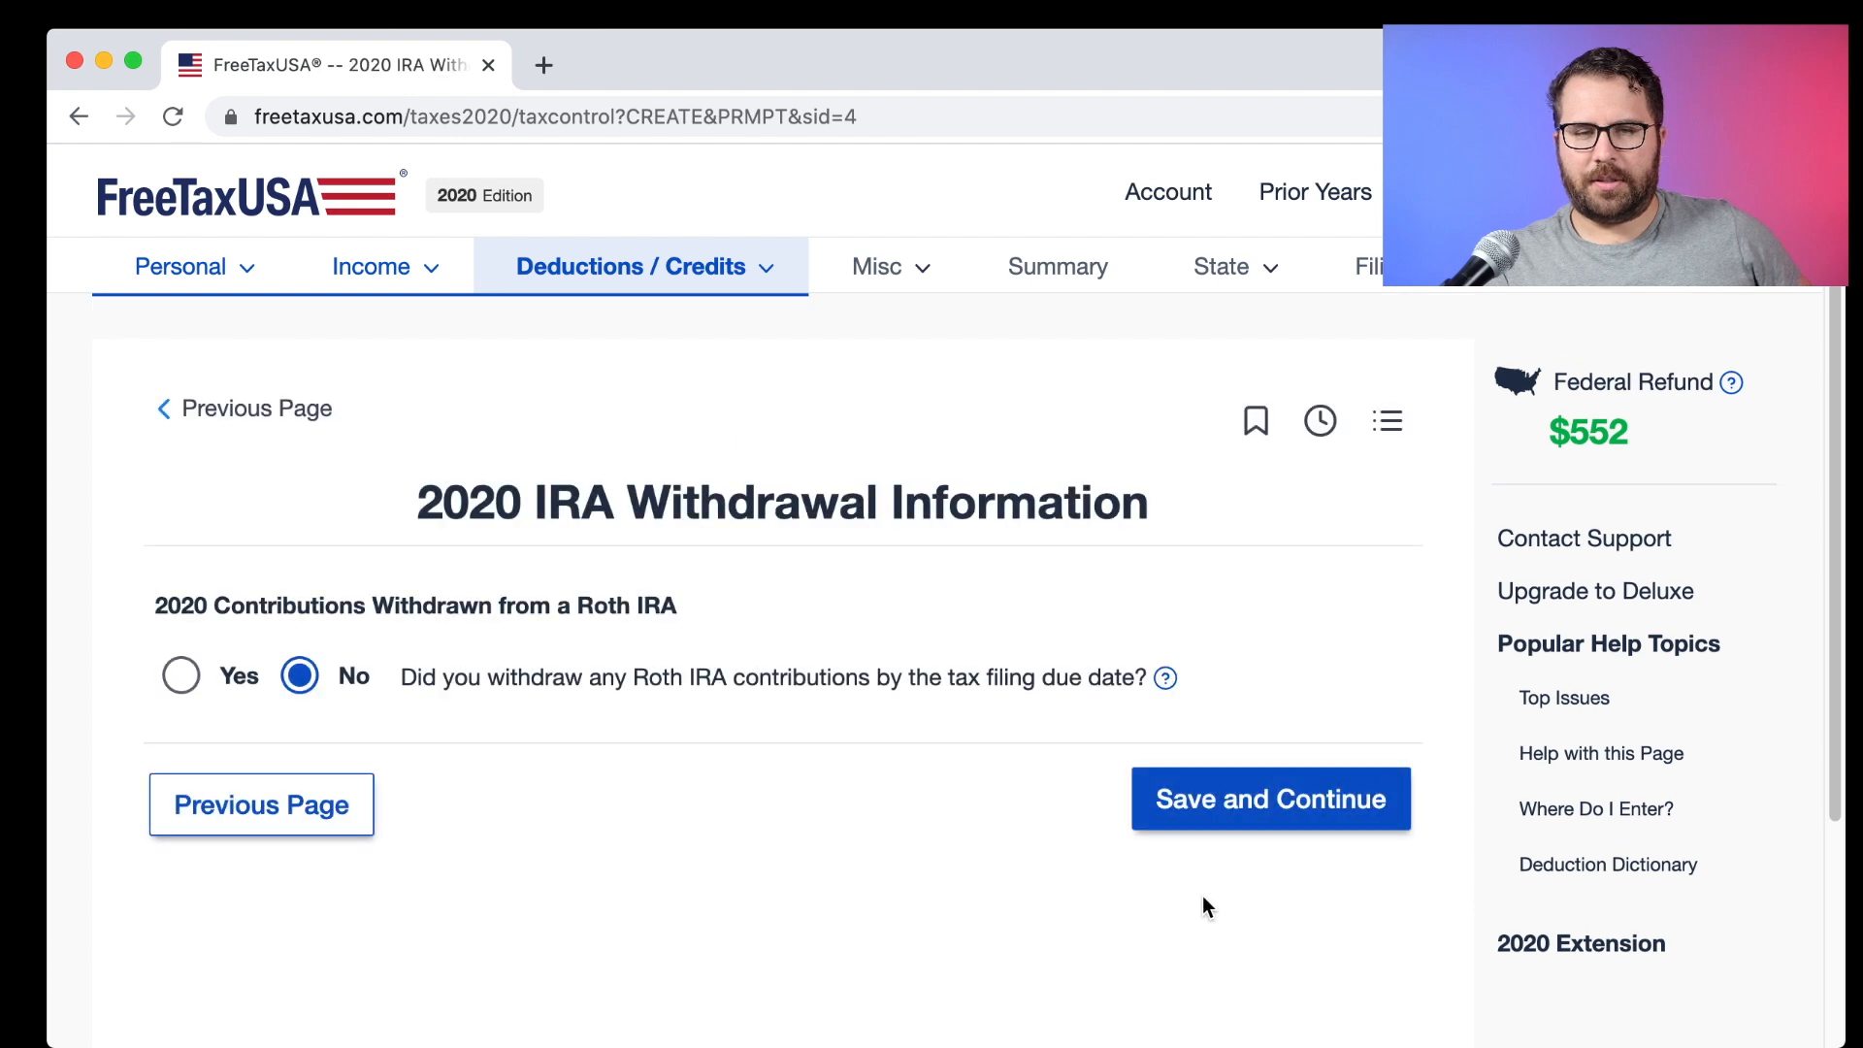
{"action": "left_click", "coordinate": [1203, 820]}
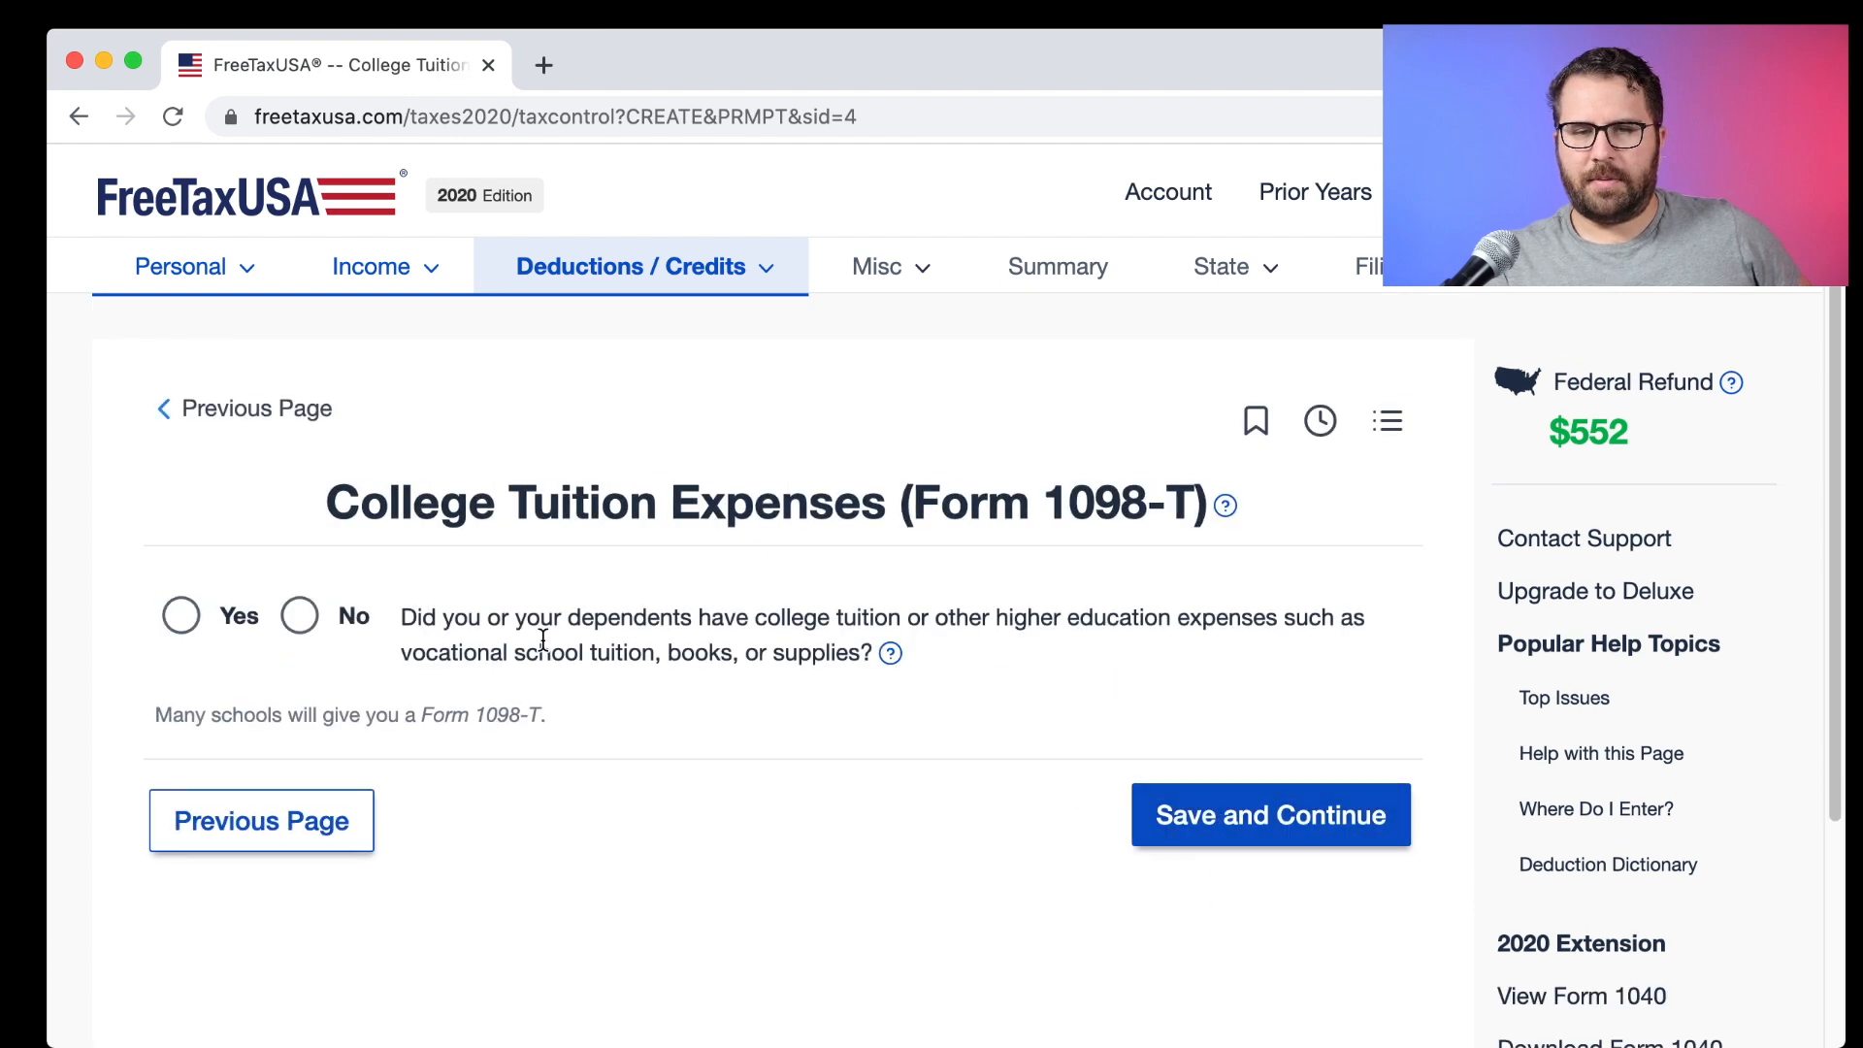
Answer No to college tuition, student loans and educator expenses.
{"action": "left_click", "coordinate": [299, 615]}
{"action": "left_click", "coordinate": [1304, 824]}
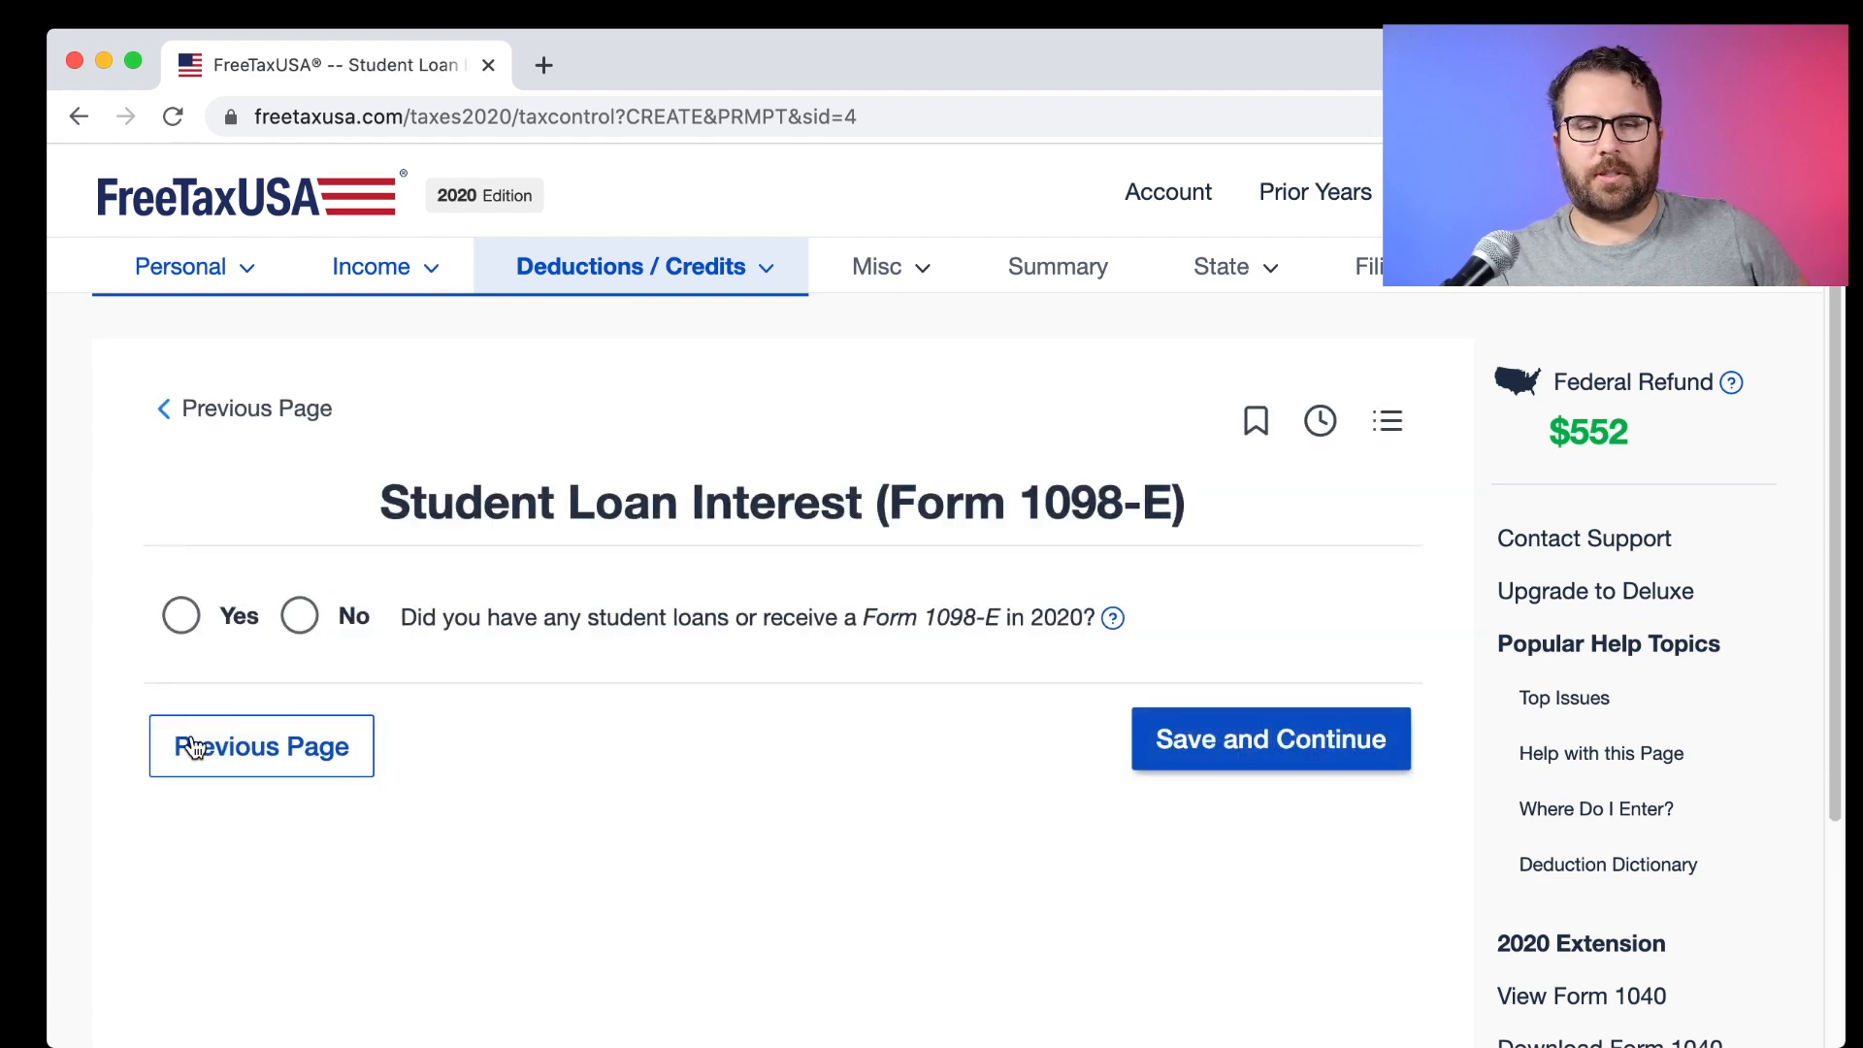
{"action": "left_click", "coordinate": [308, 630]}
{"action": "left_click", "coordinate": [1347, 742]}
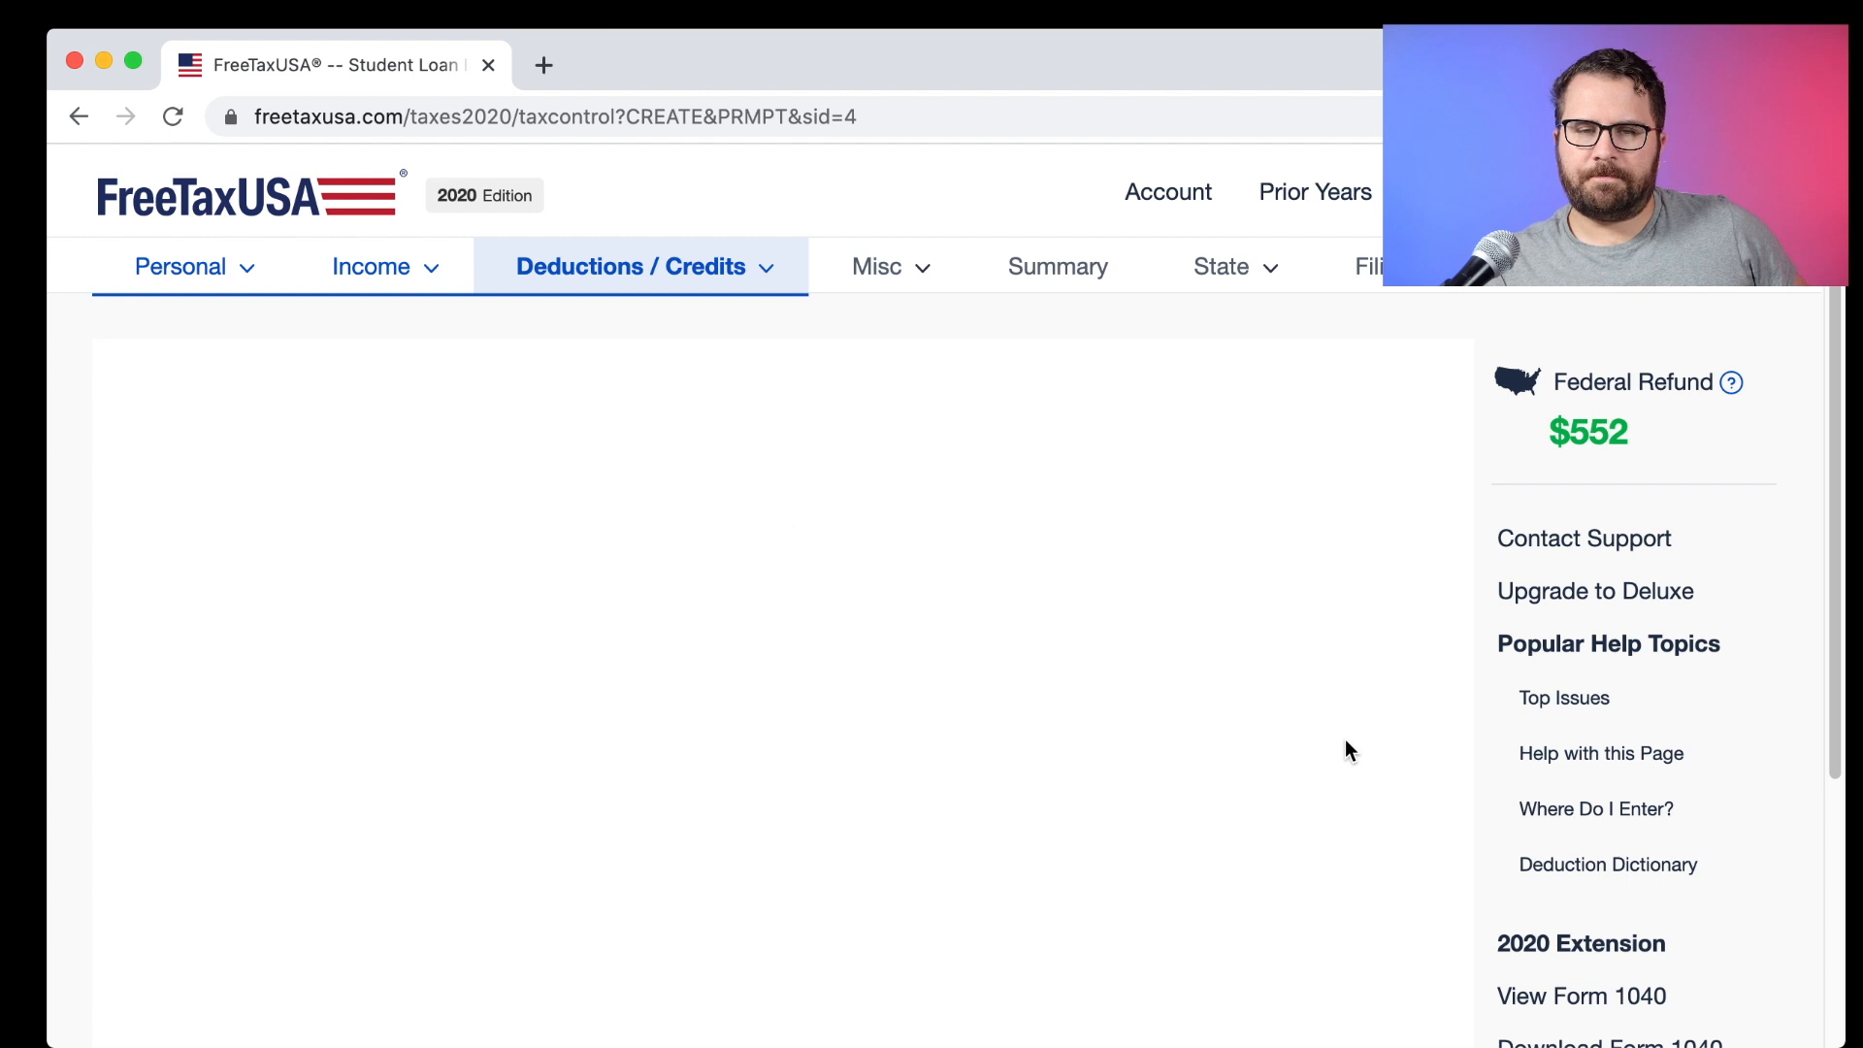
{"action": "left_click", "coordinate": [347, 629]}
{"action": "left_click", "coordinate": [1174, 752]}
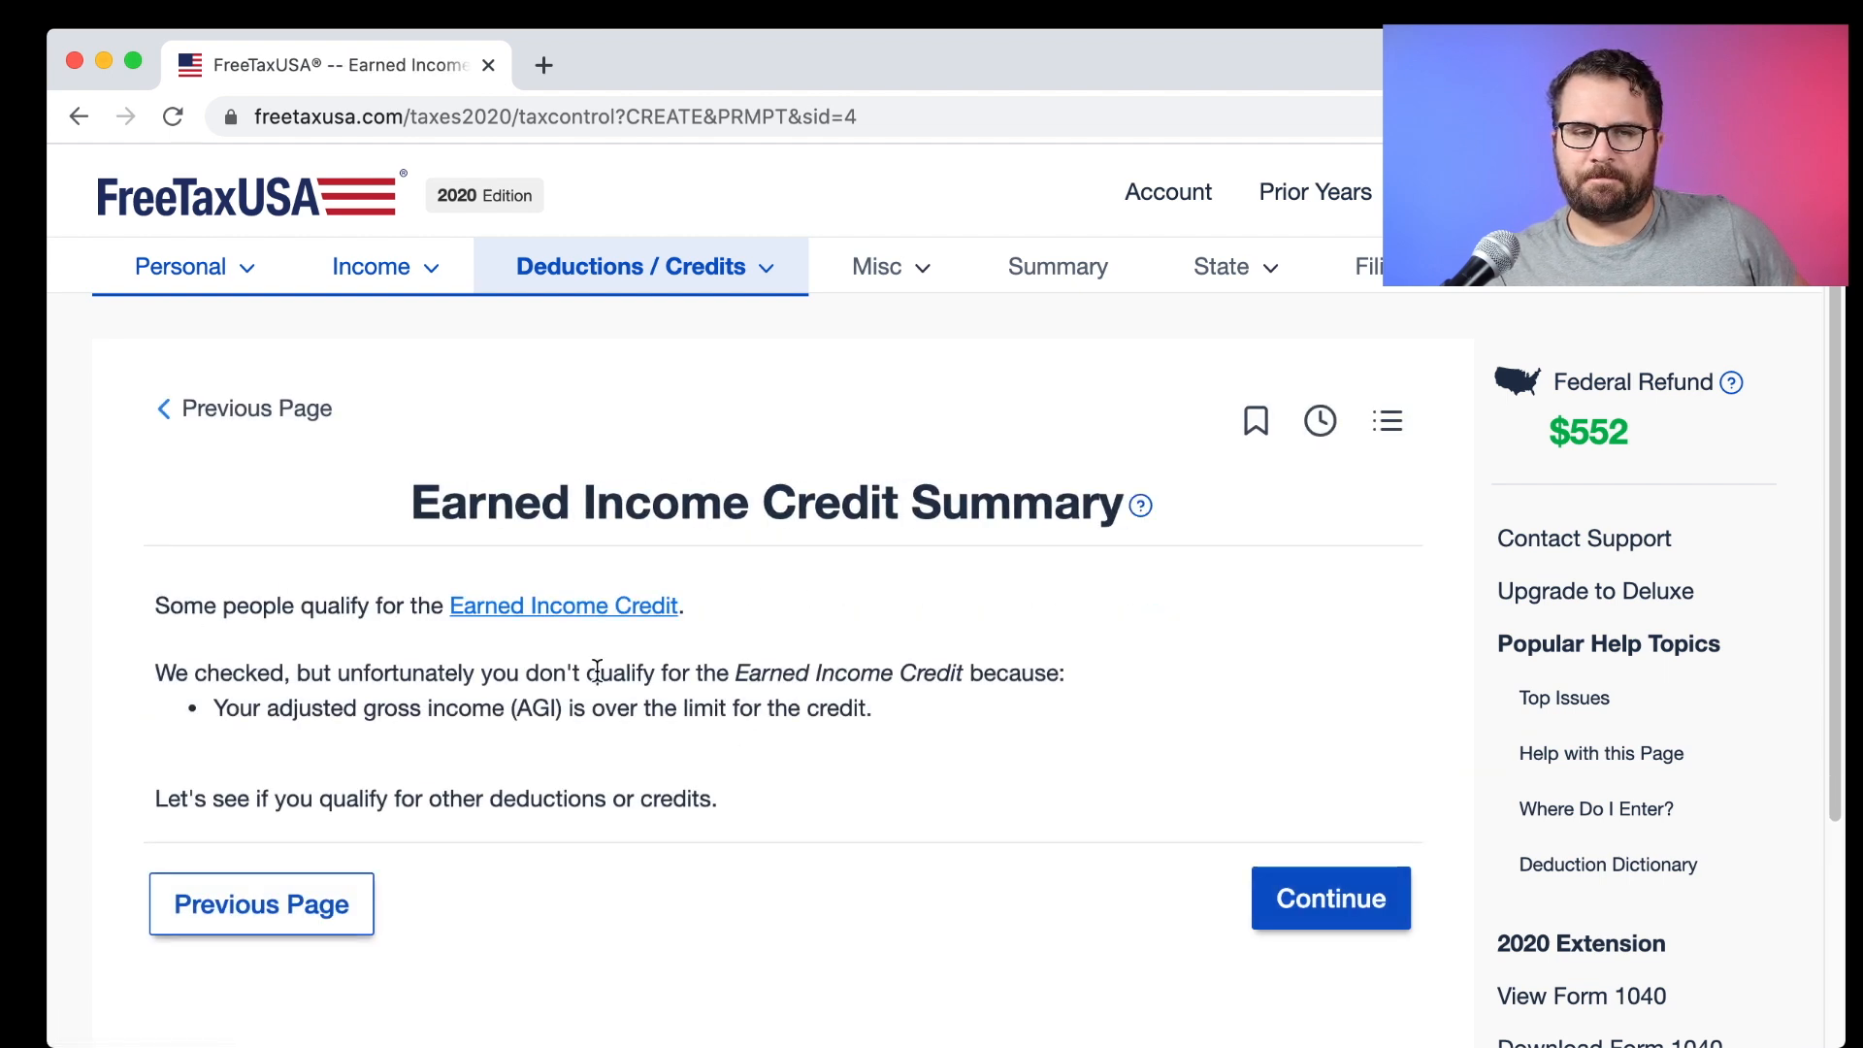
{"action": "scroll", "coordinate": [811, 707], "scroll_direction": "down", "scroll_amount": 2}
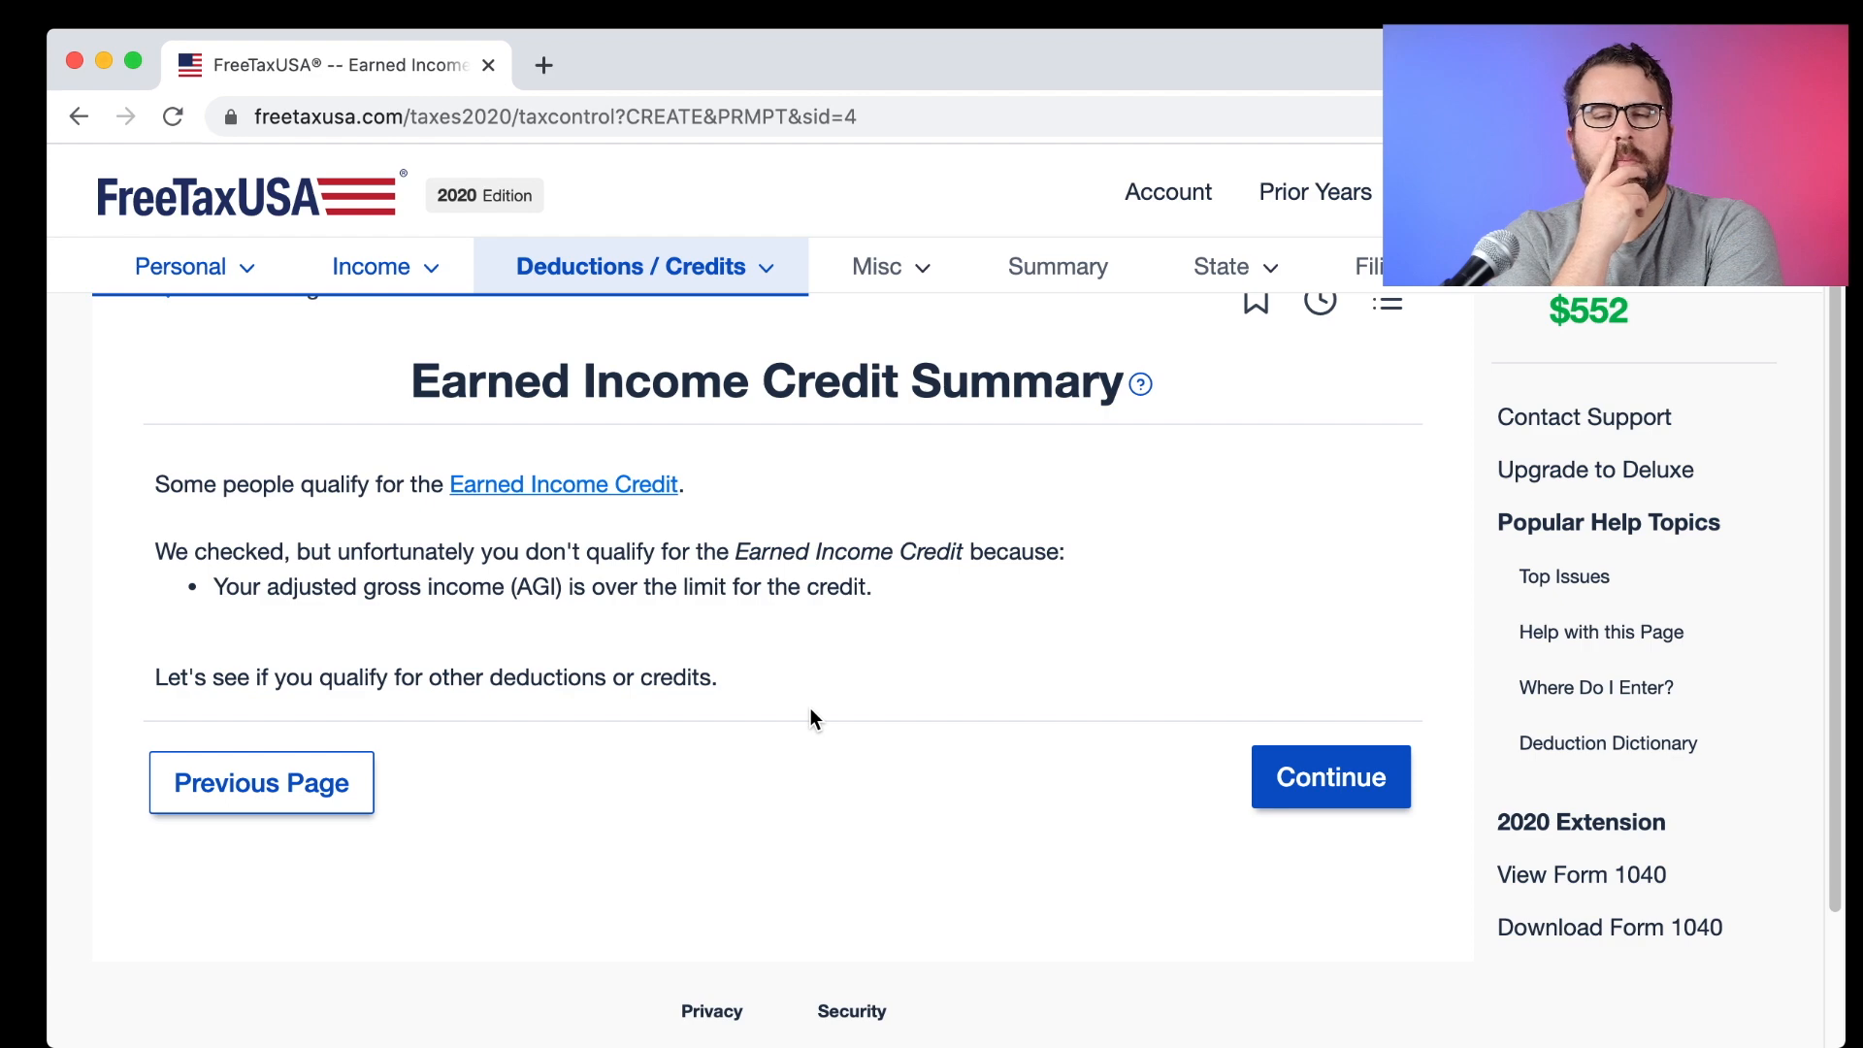
{"action": "left_click", "coordinate": [540, 485]}
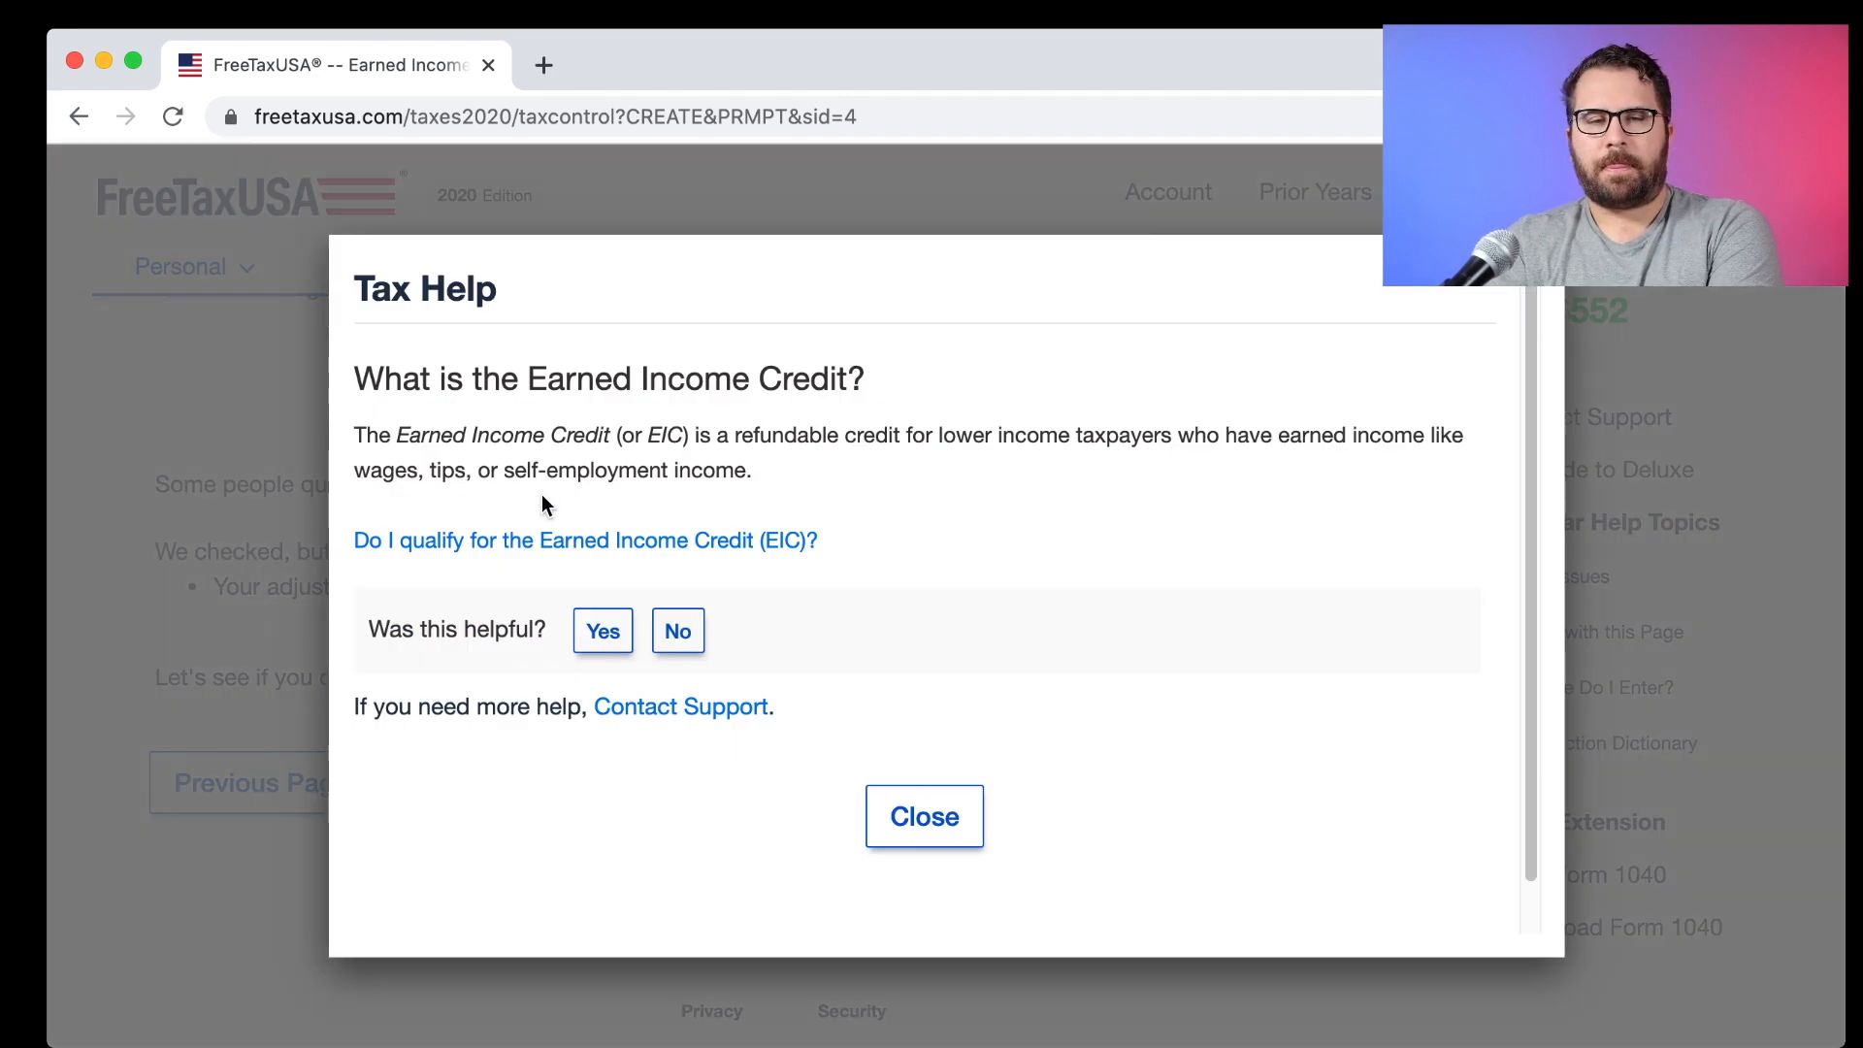
{"action": "left_click", "coordinate": [555, 541]}
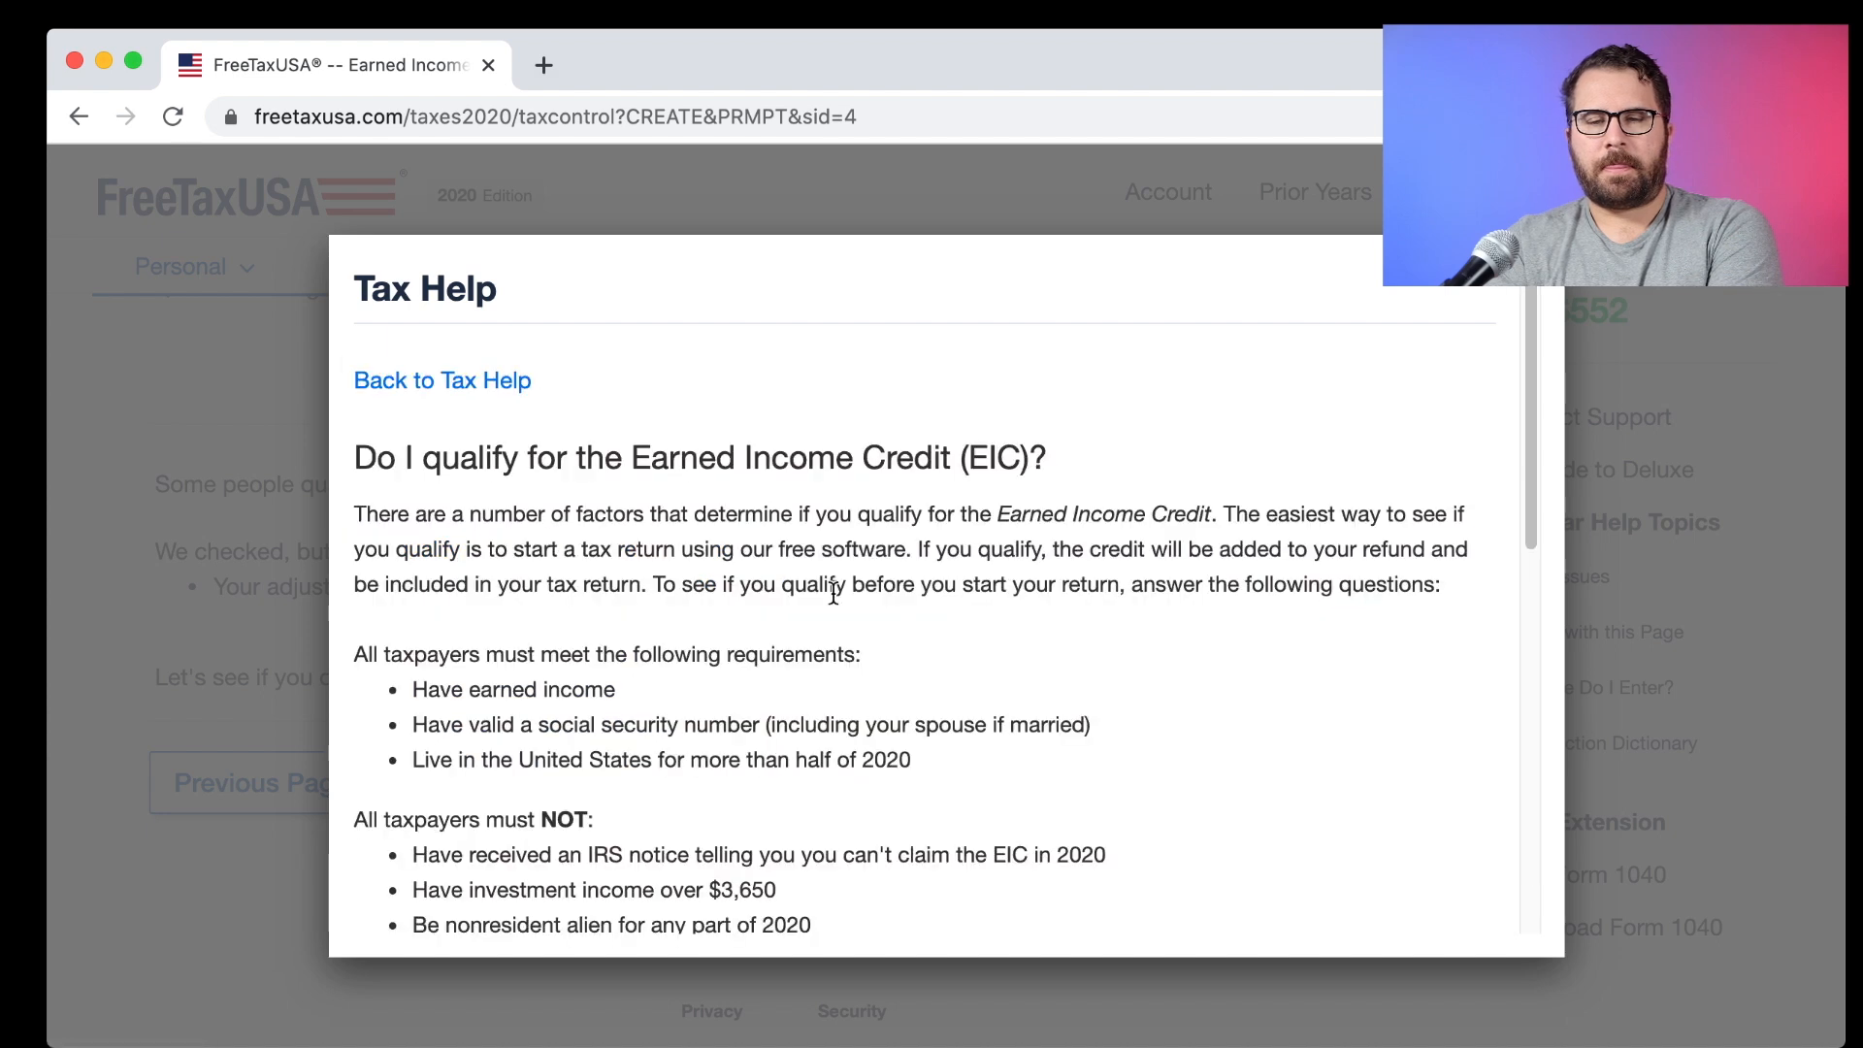
{"action": "scroll", "coordinate": [833, 593], "scroll_direction": "down", "scroll_amount": 6}
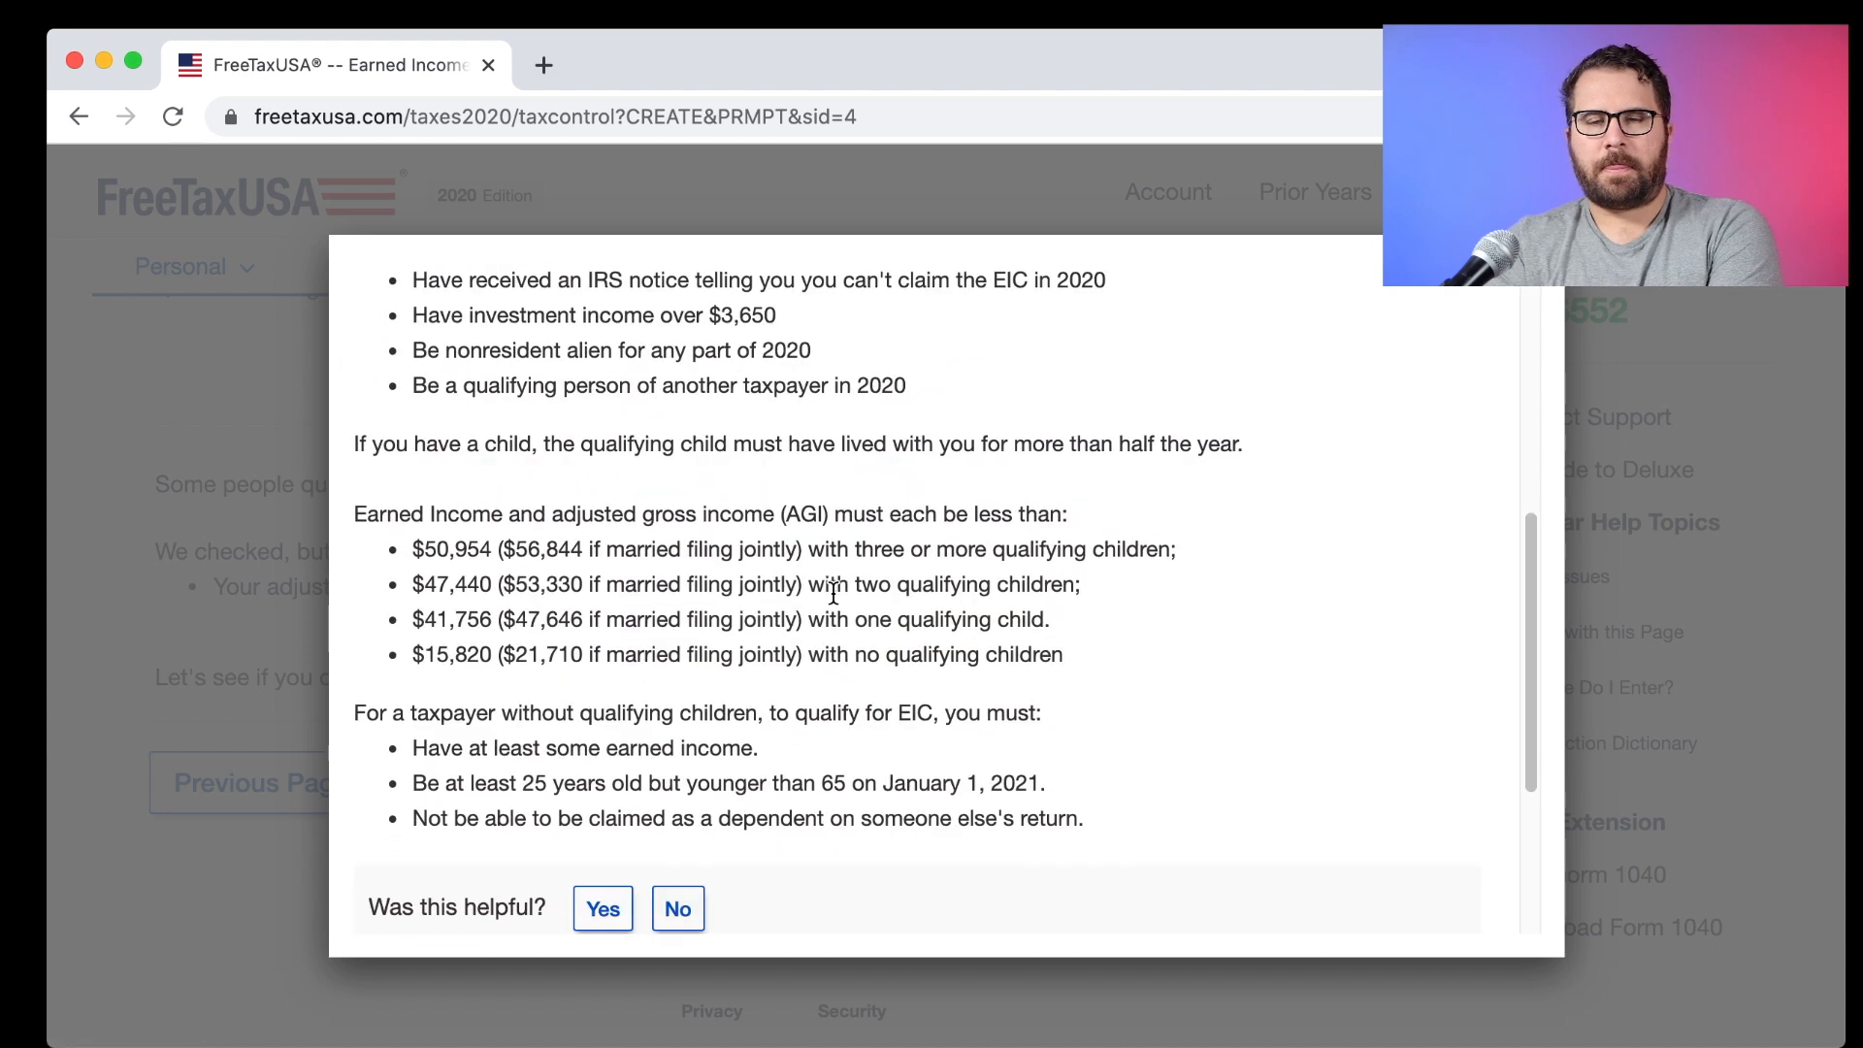
{"action": "scroll", "coordinate": [833, 594], "scroll_direction": "down", "scroll_amount": 4}
{"action": "scroll", "coordinate": [833, 594], "scroll_direction": "up", "scroll_amount": 8}
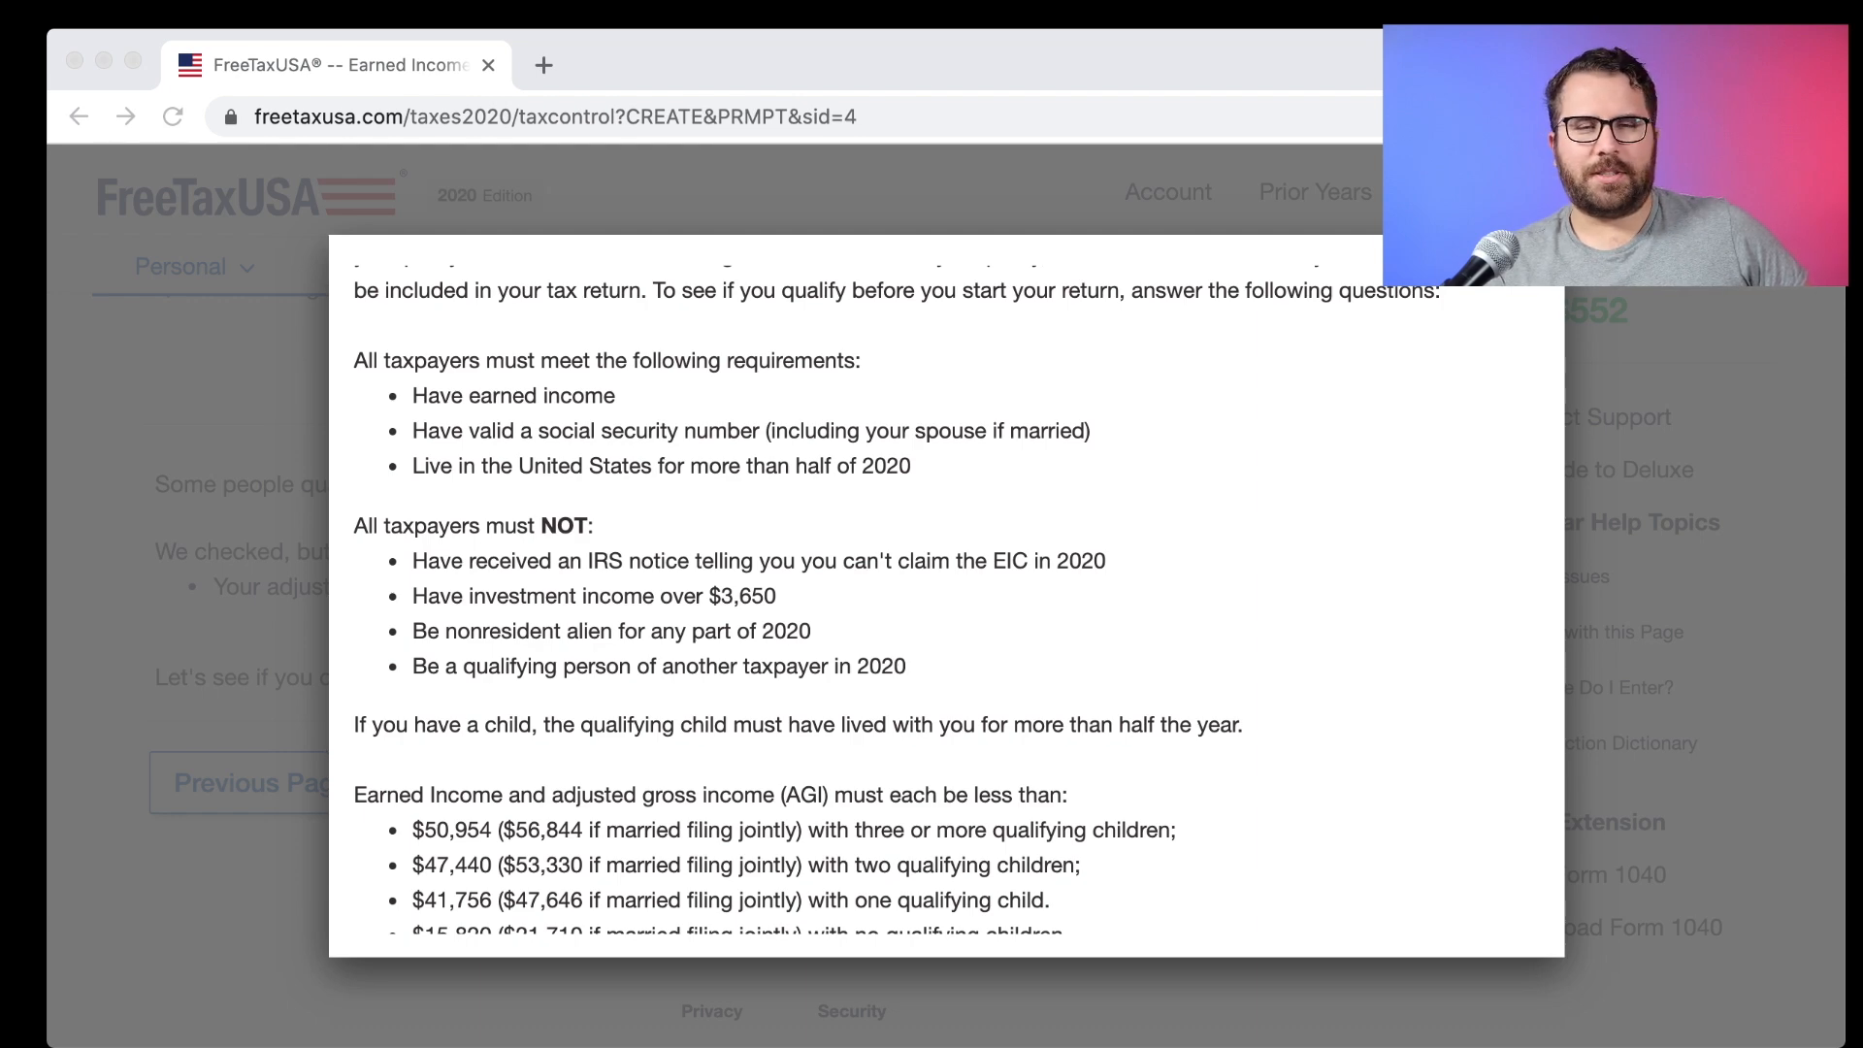
{"action": "left_click", "coordinate": [1472, 311]}
{"action": "left_click", "coordinate": [1489, 284]}
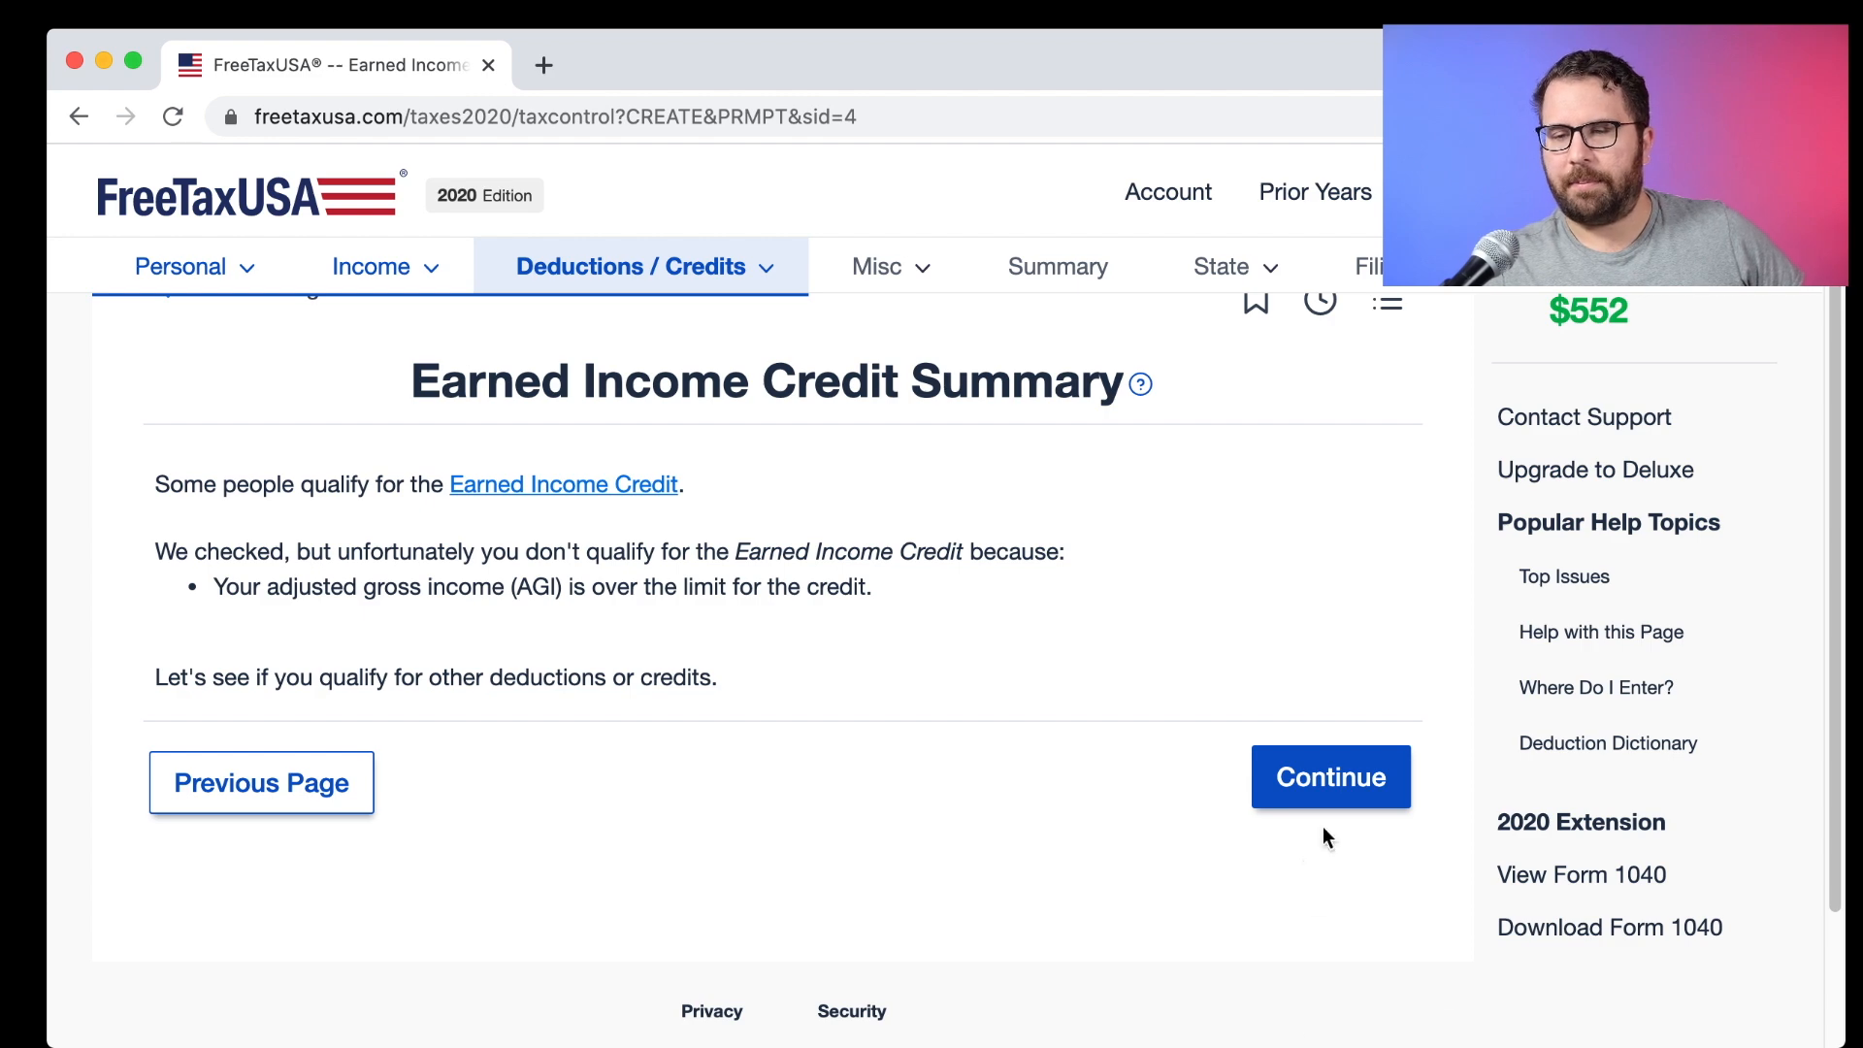
{"action": "left_click", "coordinate": [1336, 797]}
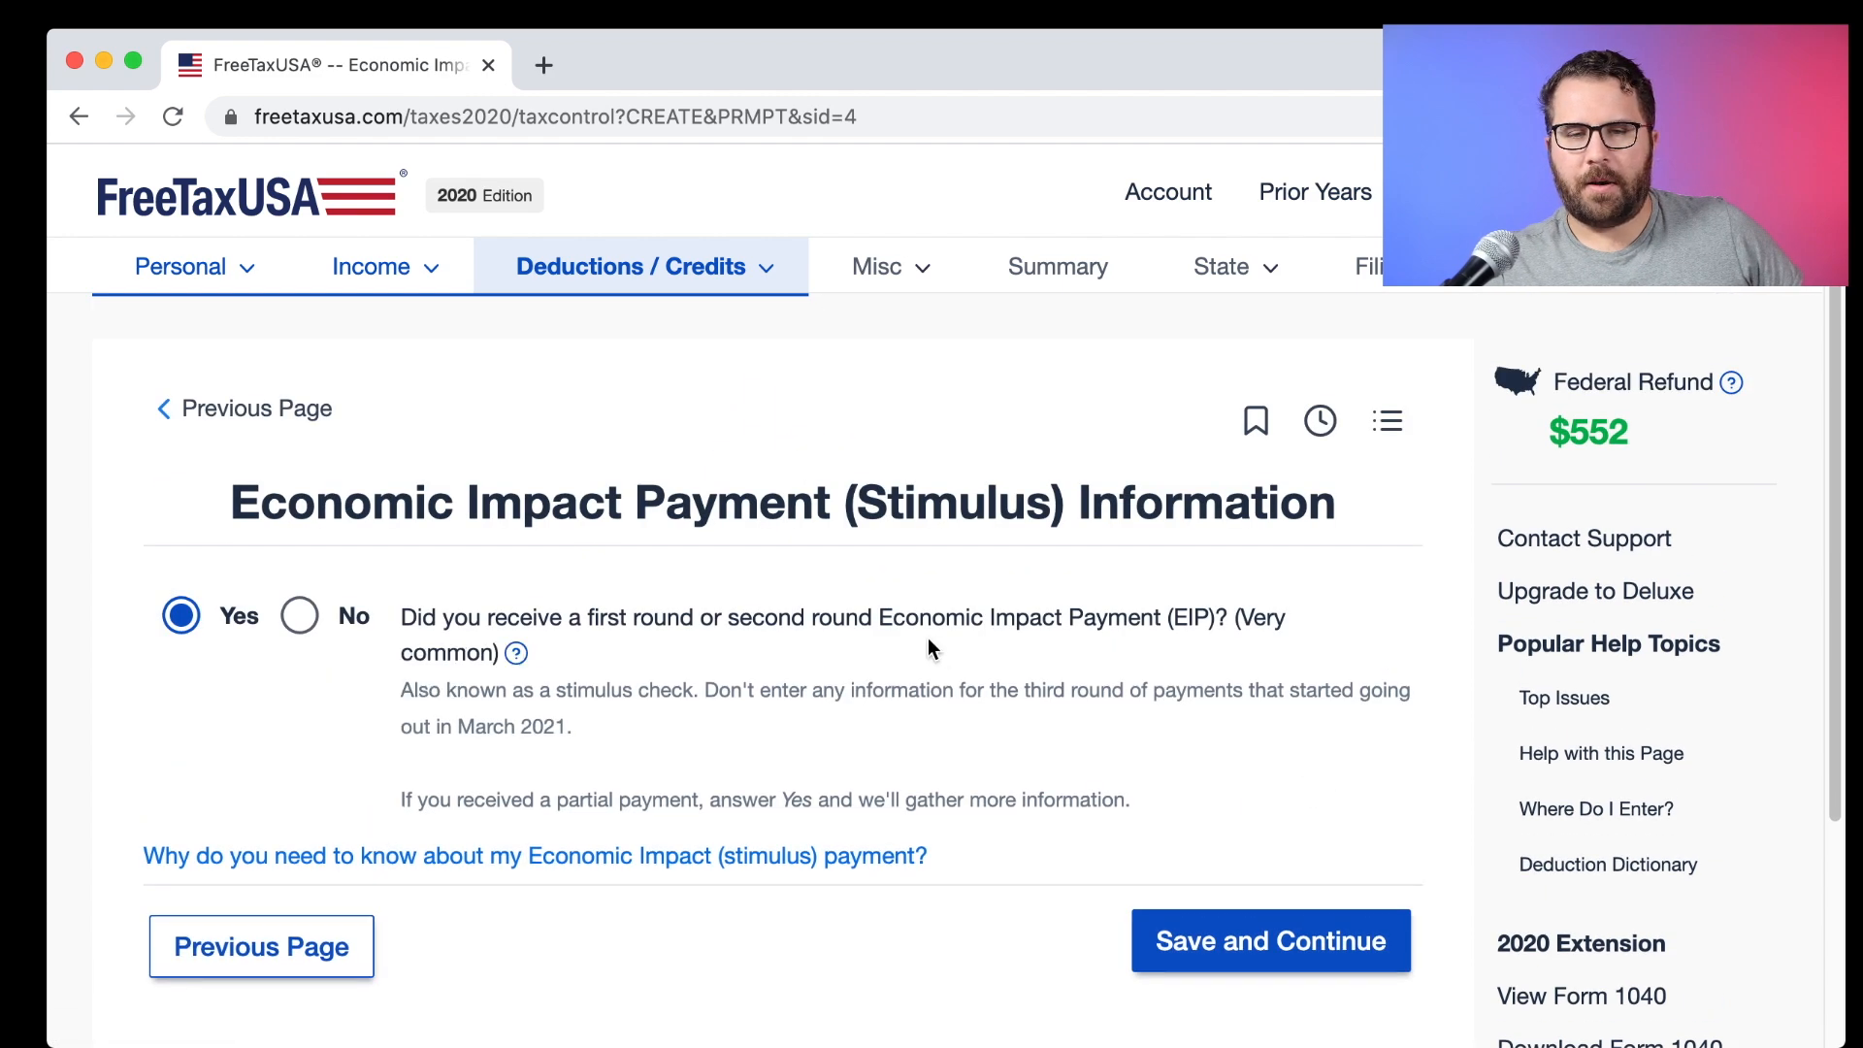
Confirm that both rounds of stimulus payments were received.
{"action": "scroll", "coordinate": [927, 646], "scroll_direction": "down", "scroll_amount": 2}
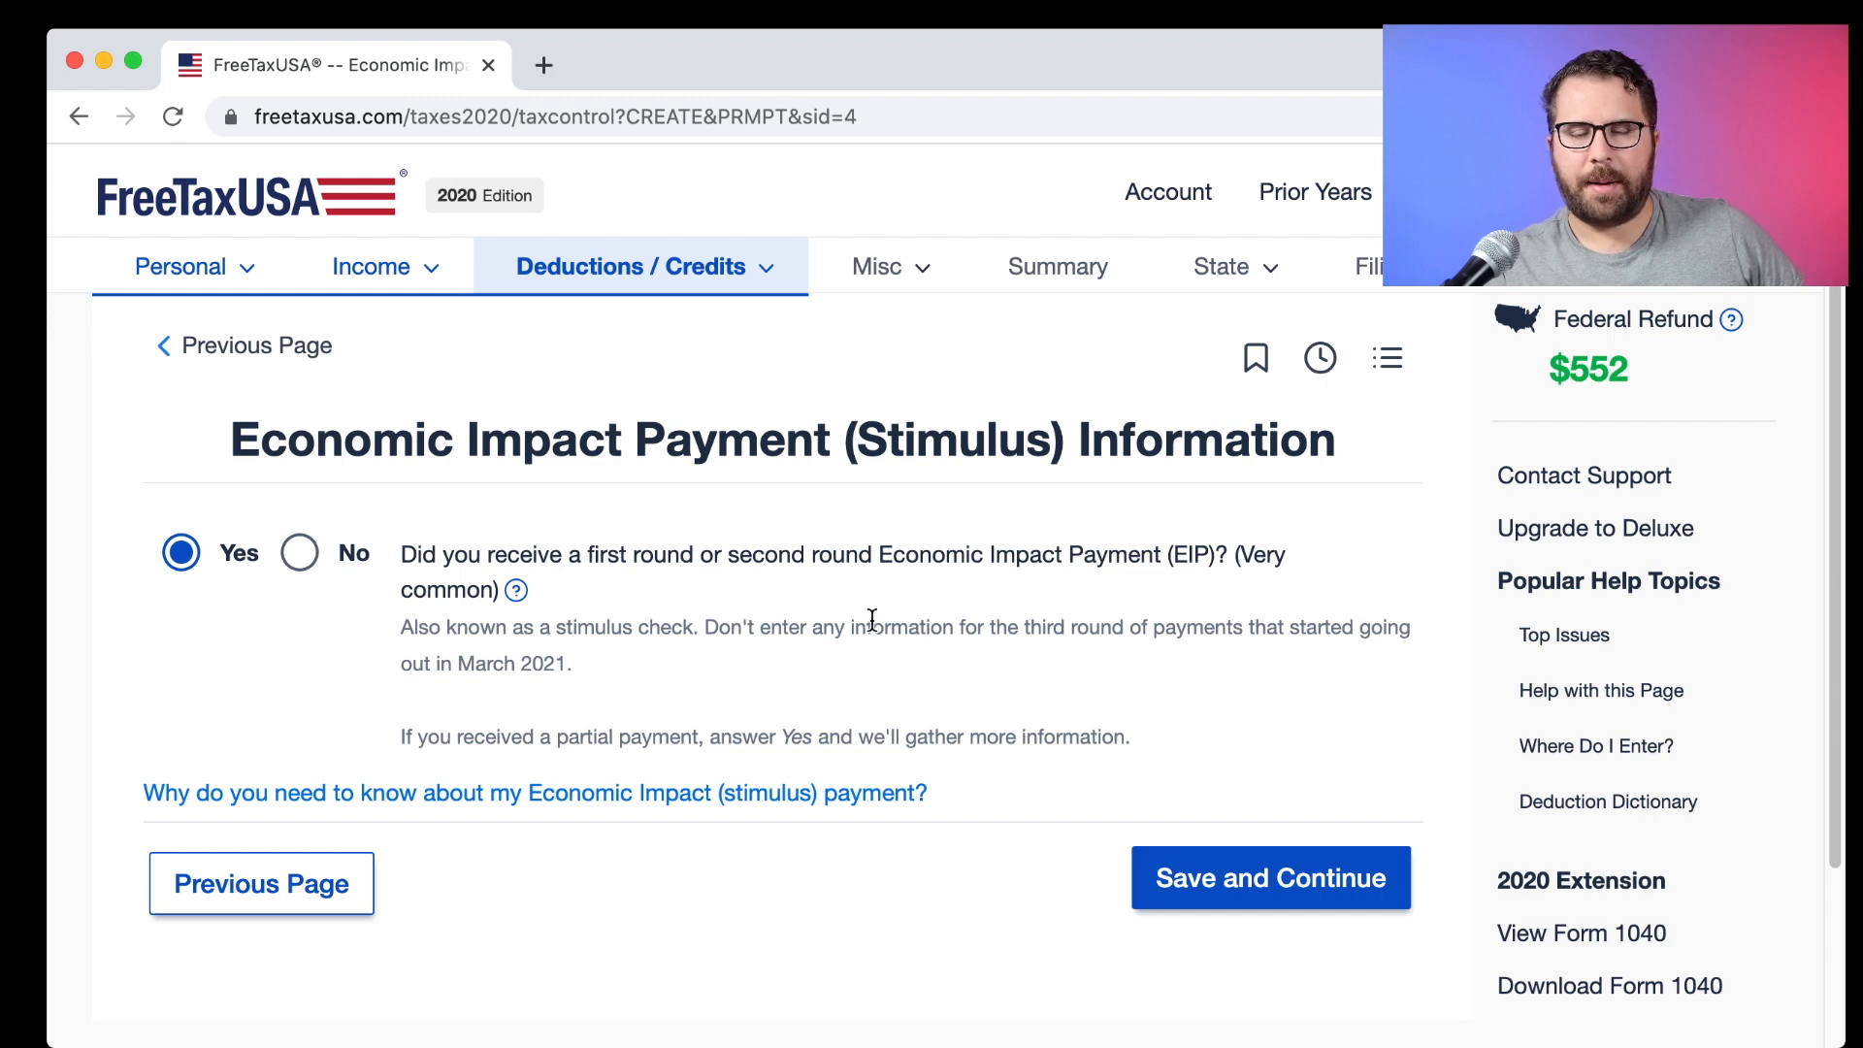
{"action": "left_click", "coordinate": [1217, 899]}
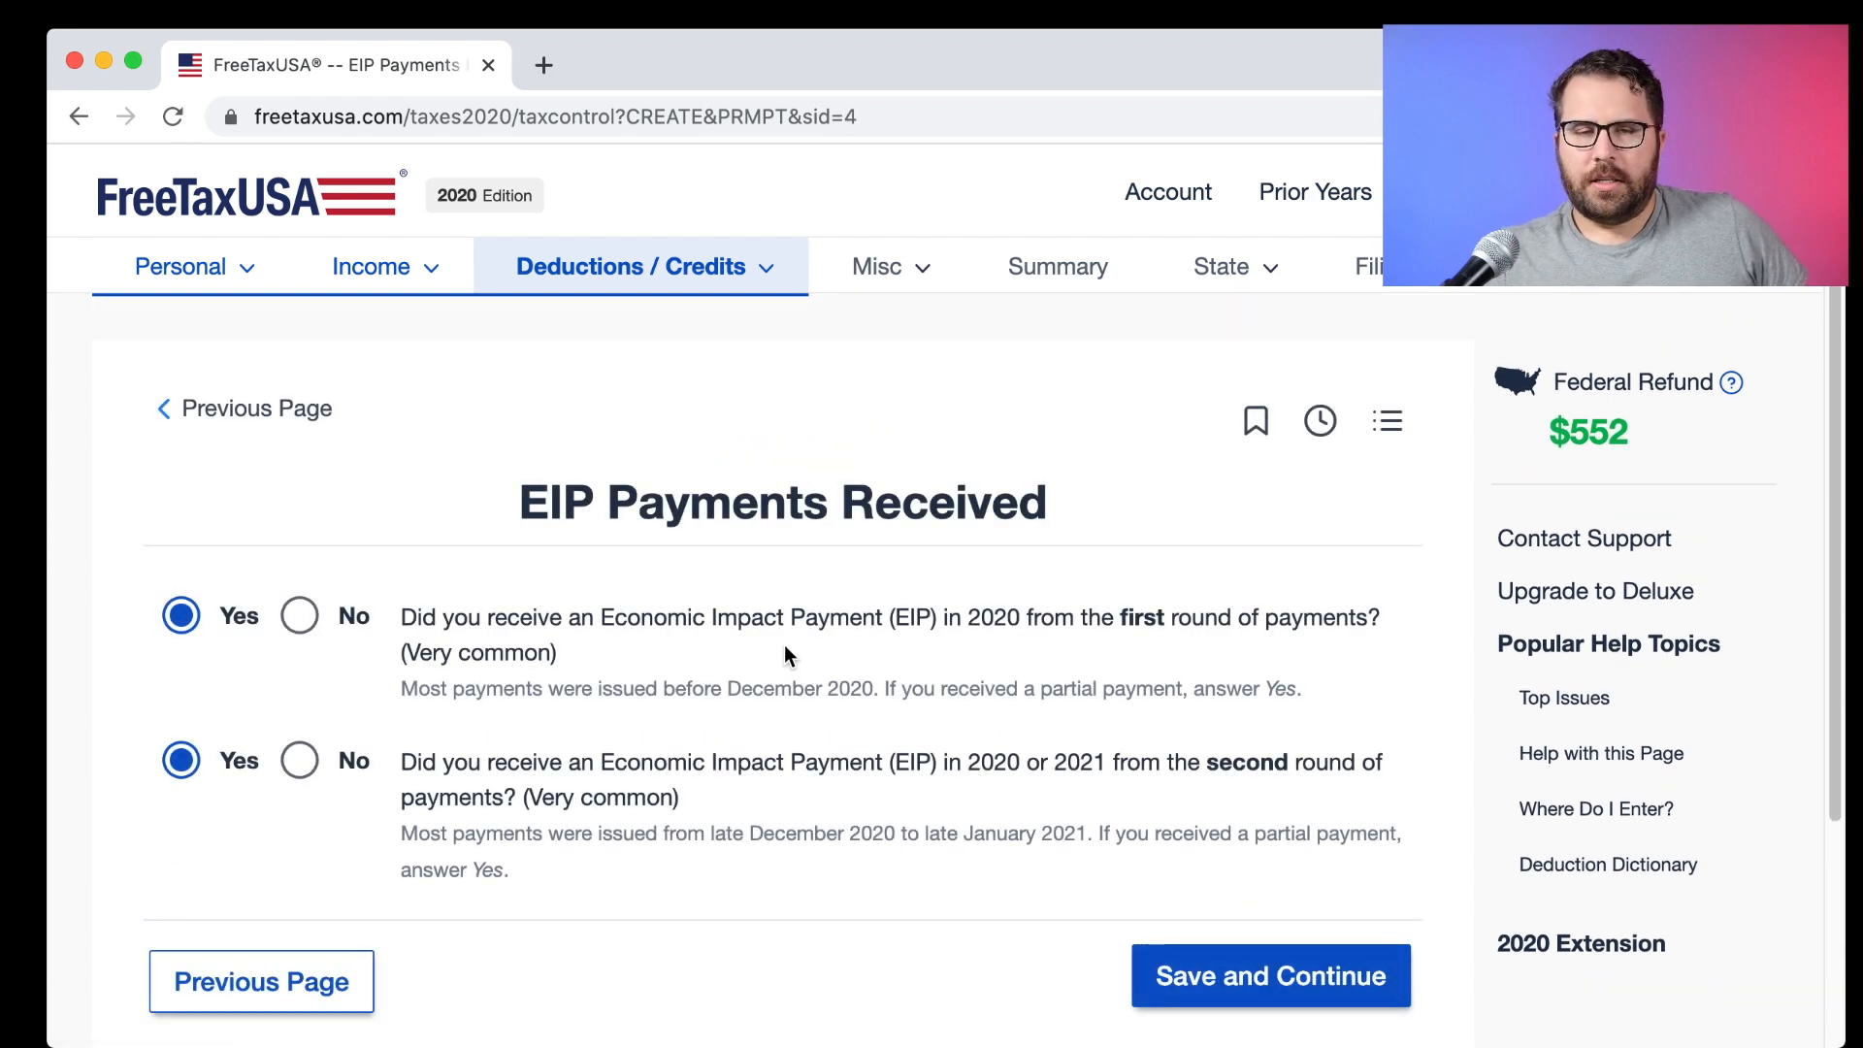
{"action": "scroll", "coordinate": [785, 654], "scroll_direction": "down", "scroll_amount": 3}
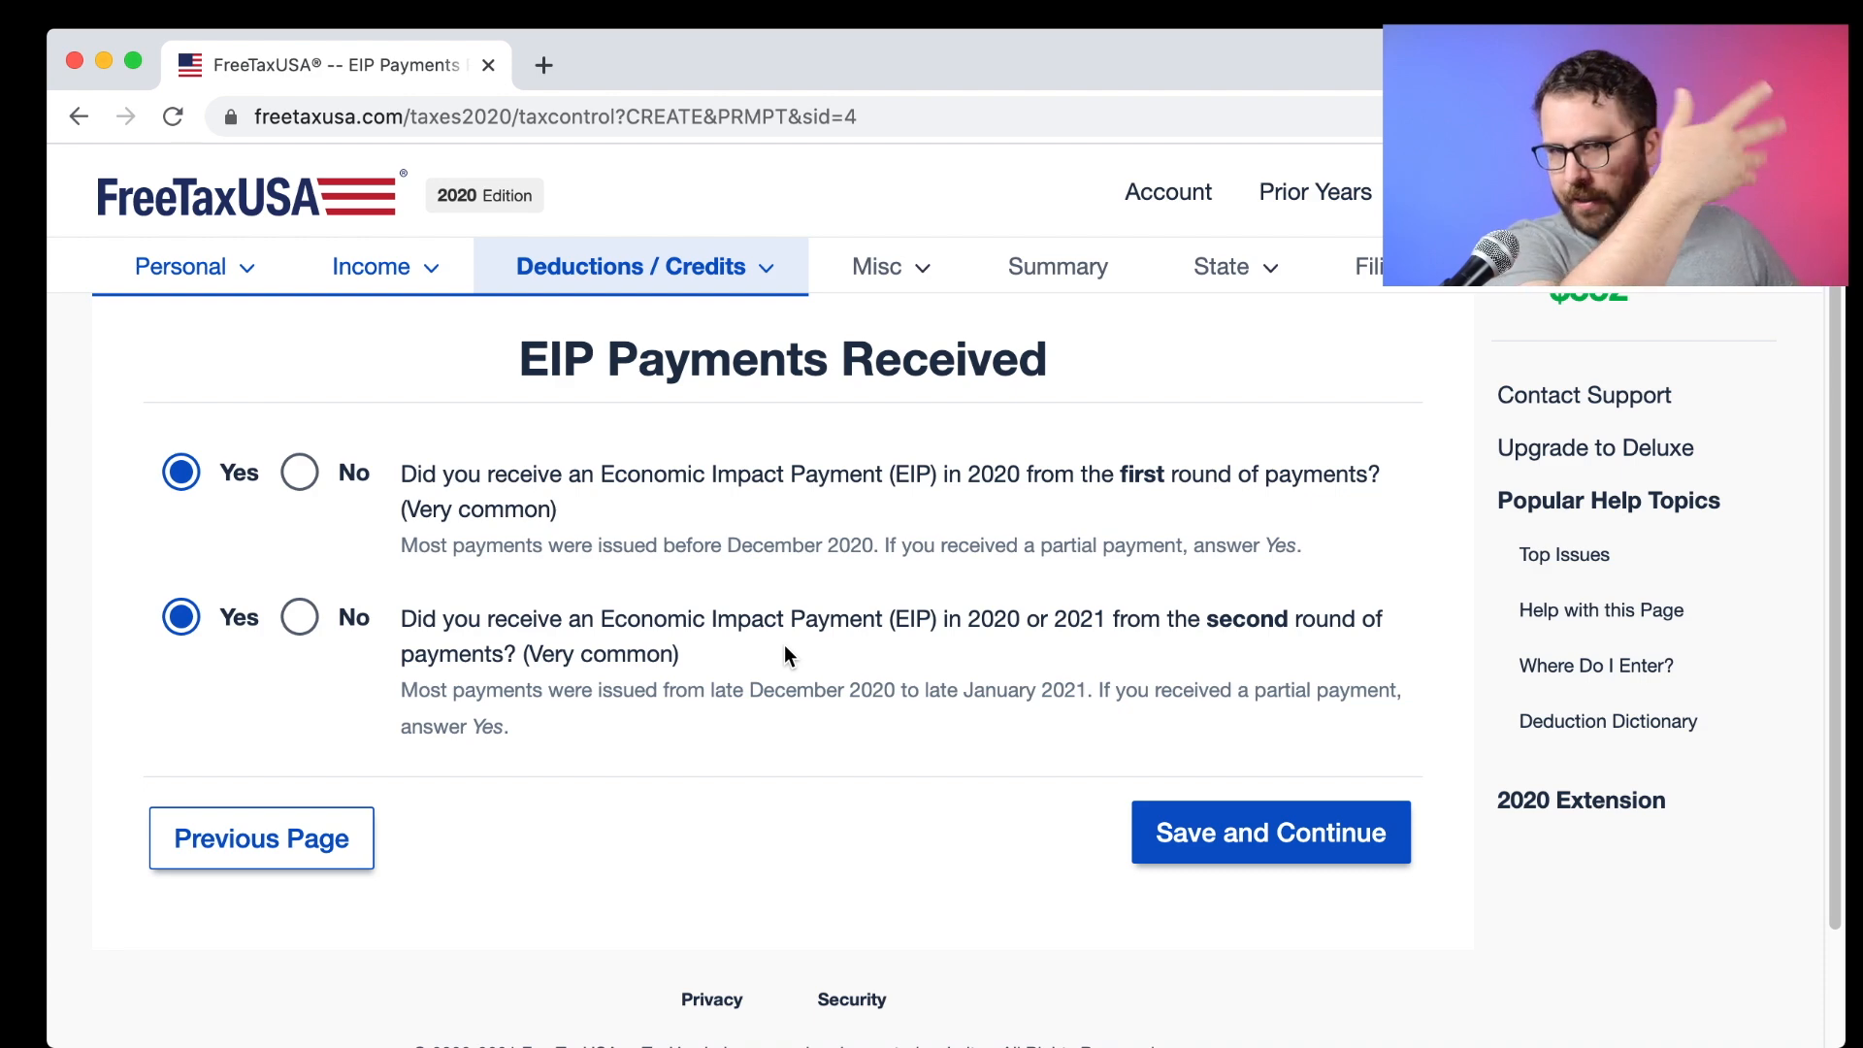
{"action": "left_click", "coordinate": [1171, 836]}
Record $1,200 received for the first EIP instead of the full $1,700.
{"action": "scroll", "coordinate": [560, 674], "scroll_direction": "down", "scroll_amount": 2}
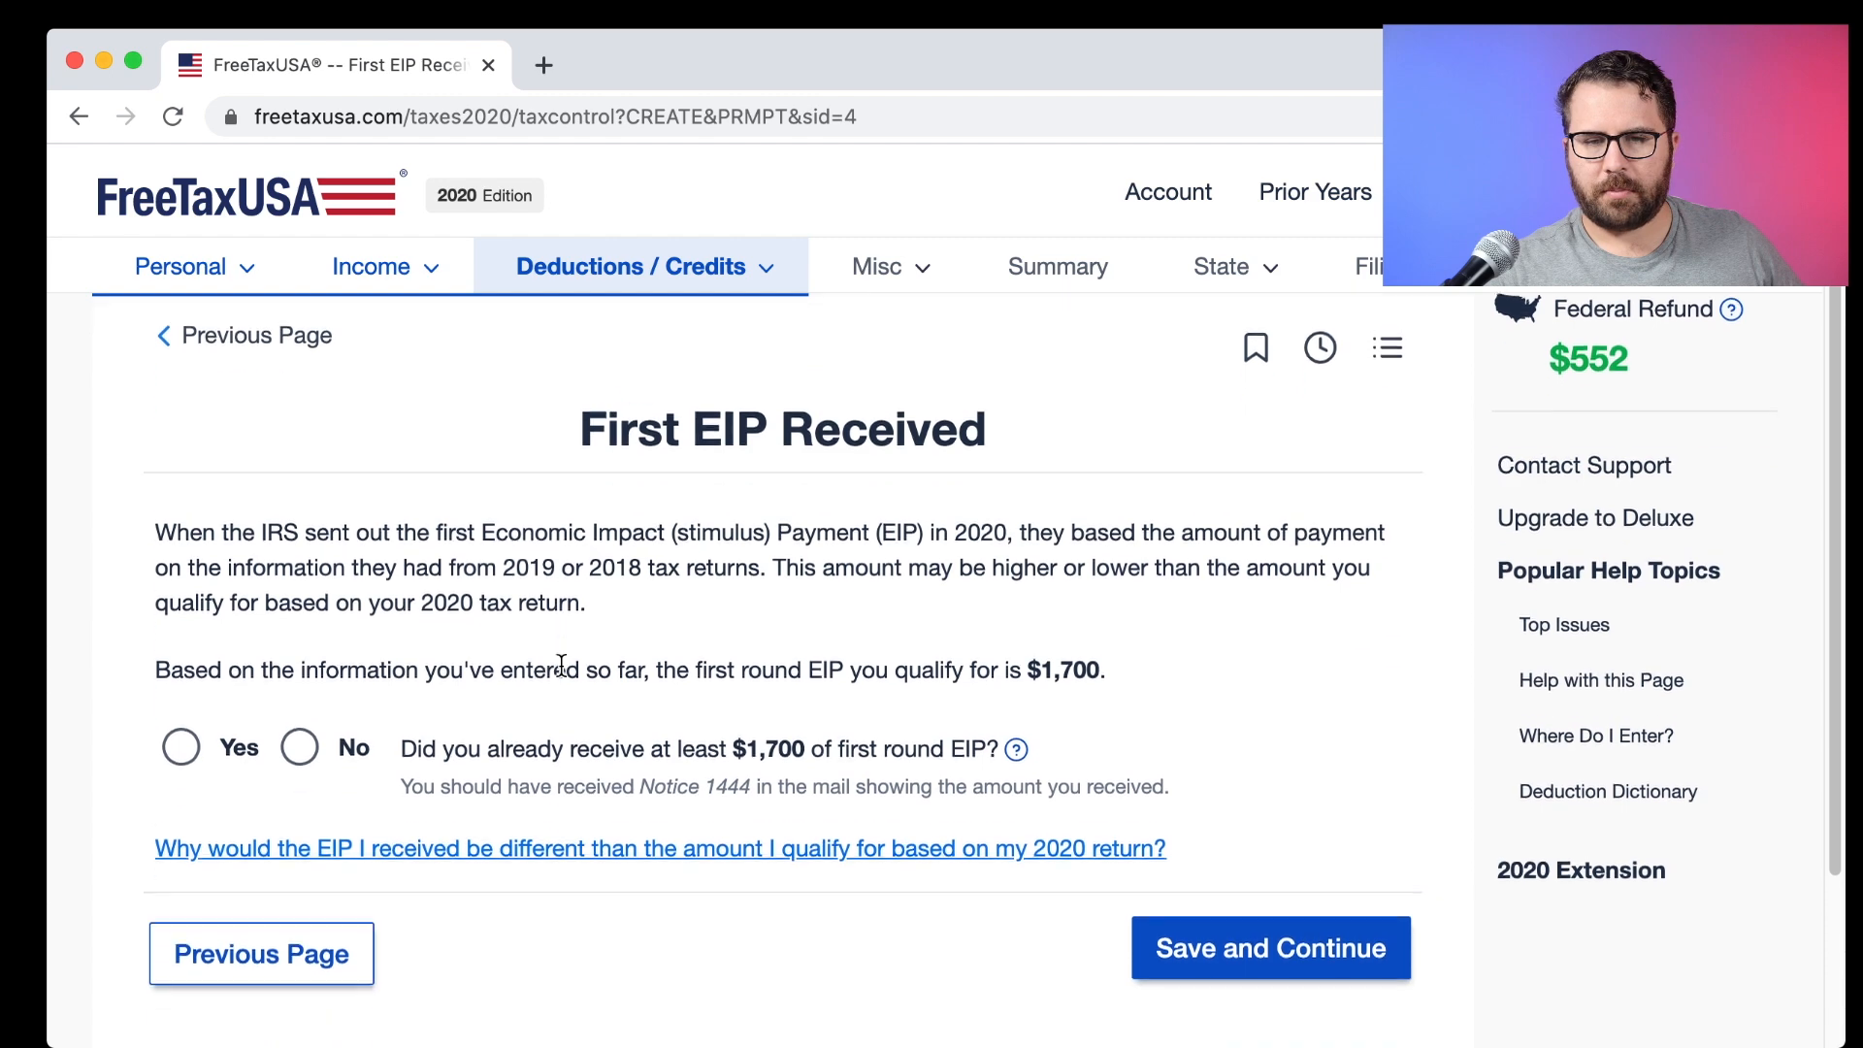
{"action": "left_click", "coordinate": [298, 731]}
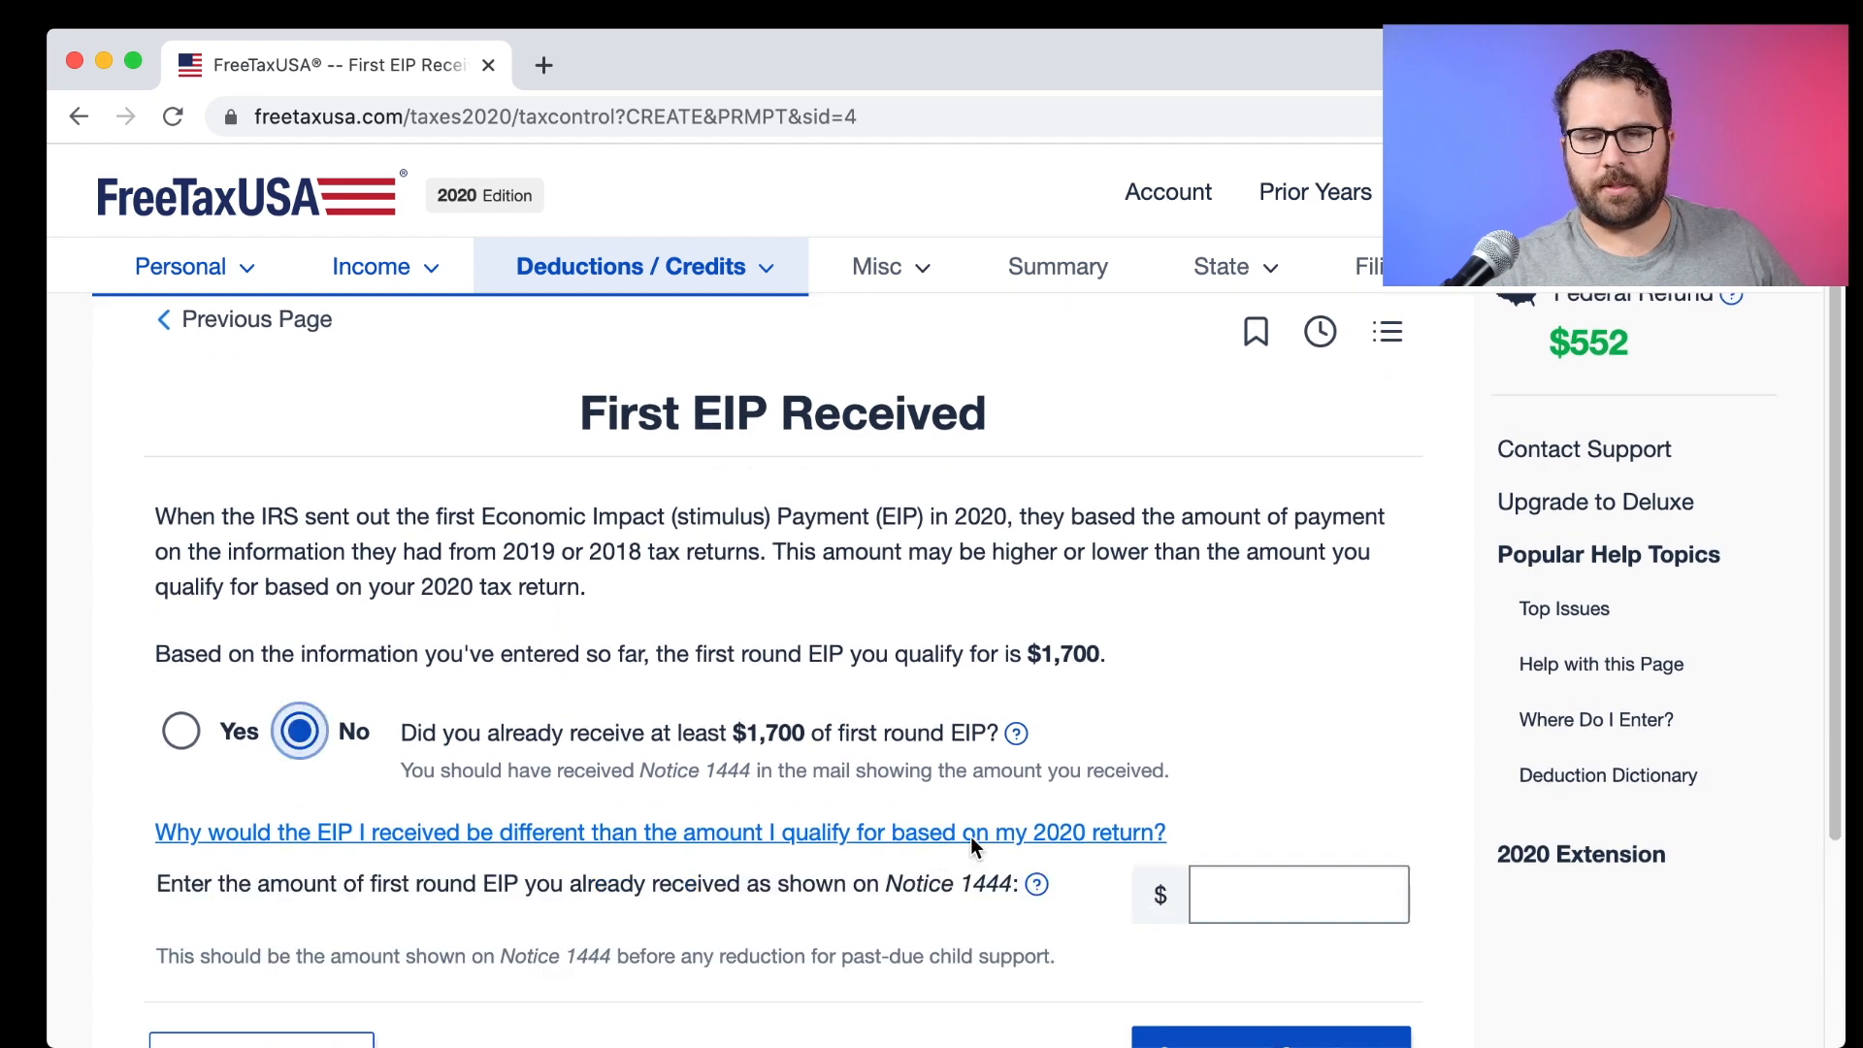
{"action": "scroll", "coordinate": [1155, 811], "scroll_direction": "down", "scroll_amount": 3}
{"action": "left_click", "coordinate": [1242, 745]}
{"action": "type", "text": "1200"}
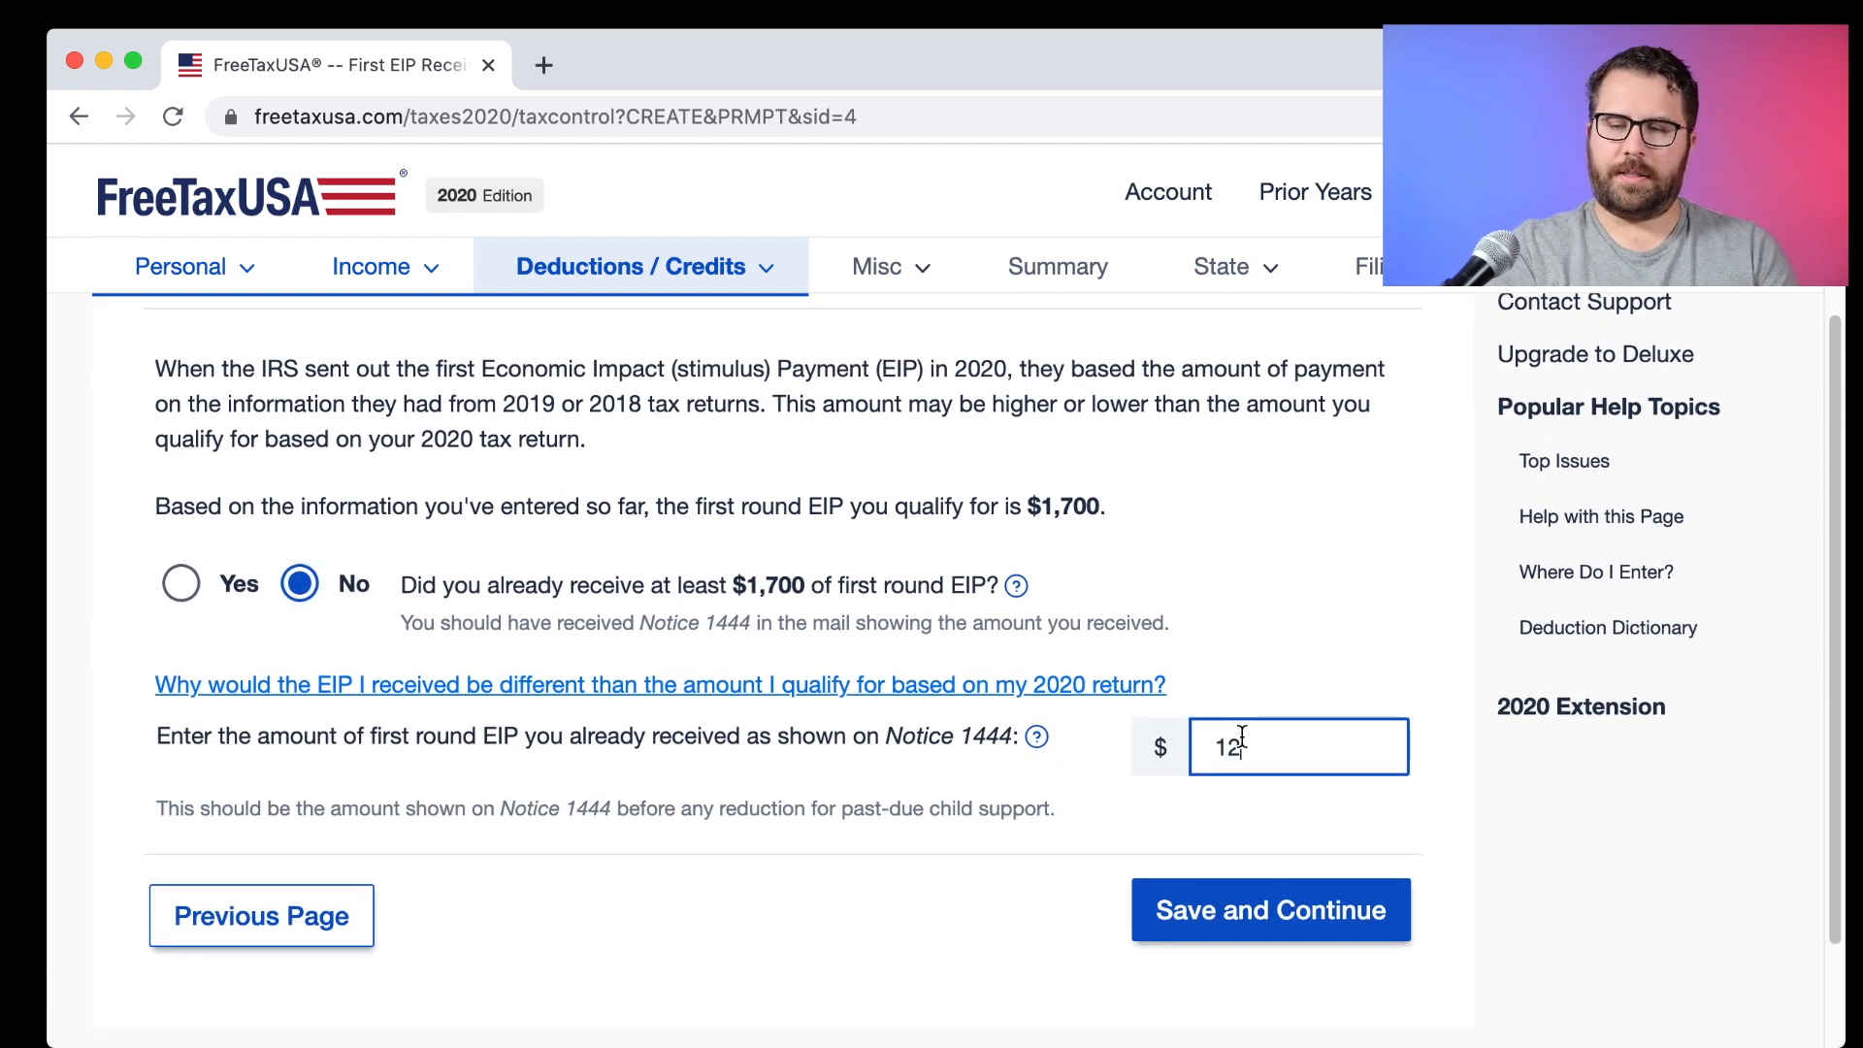
{"action": "left_click", "coordinate": [1269, 890]}
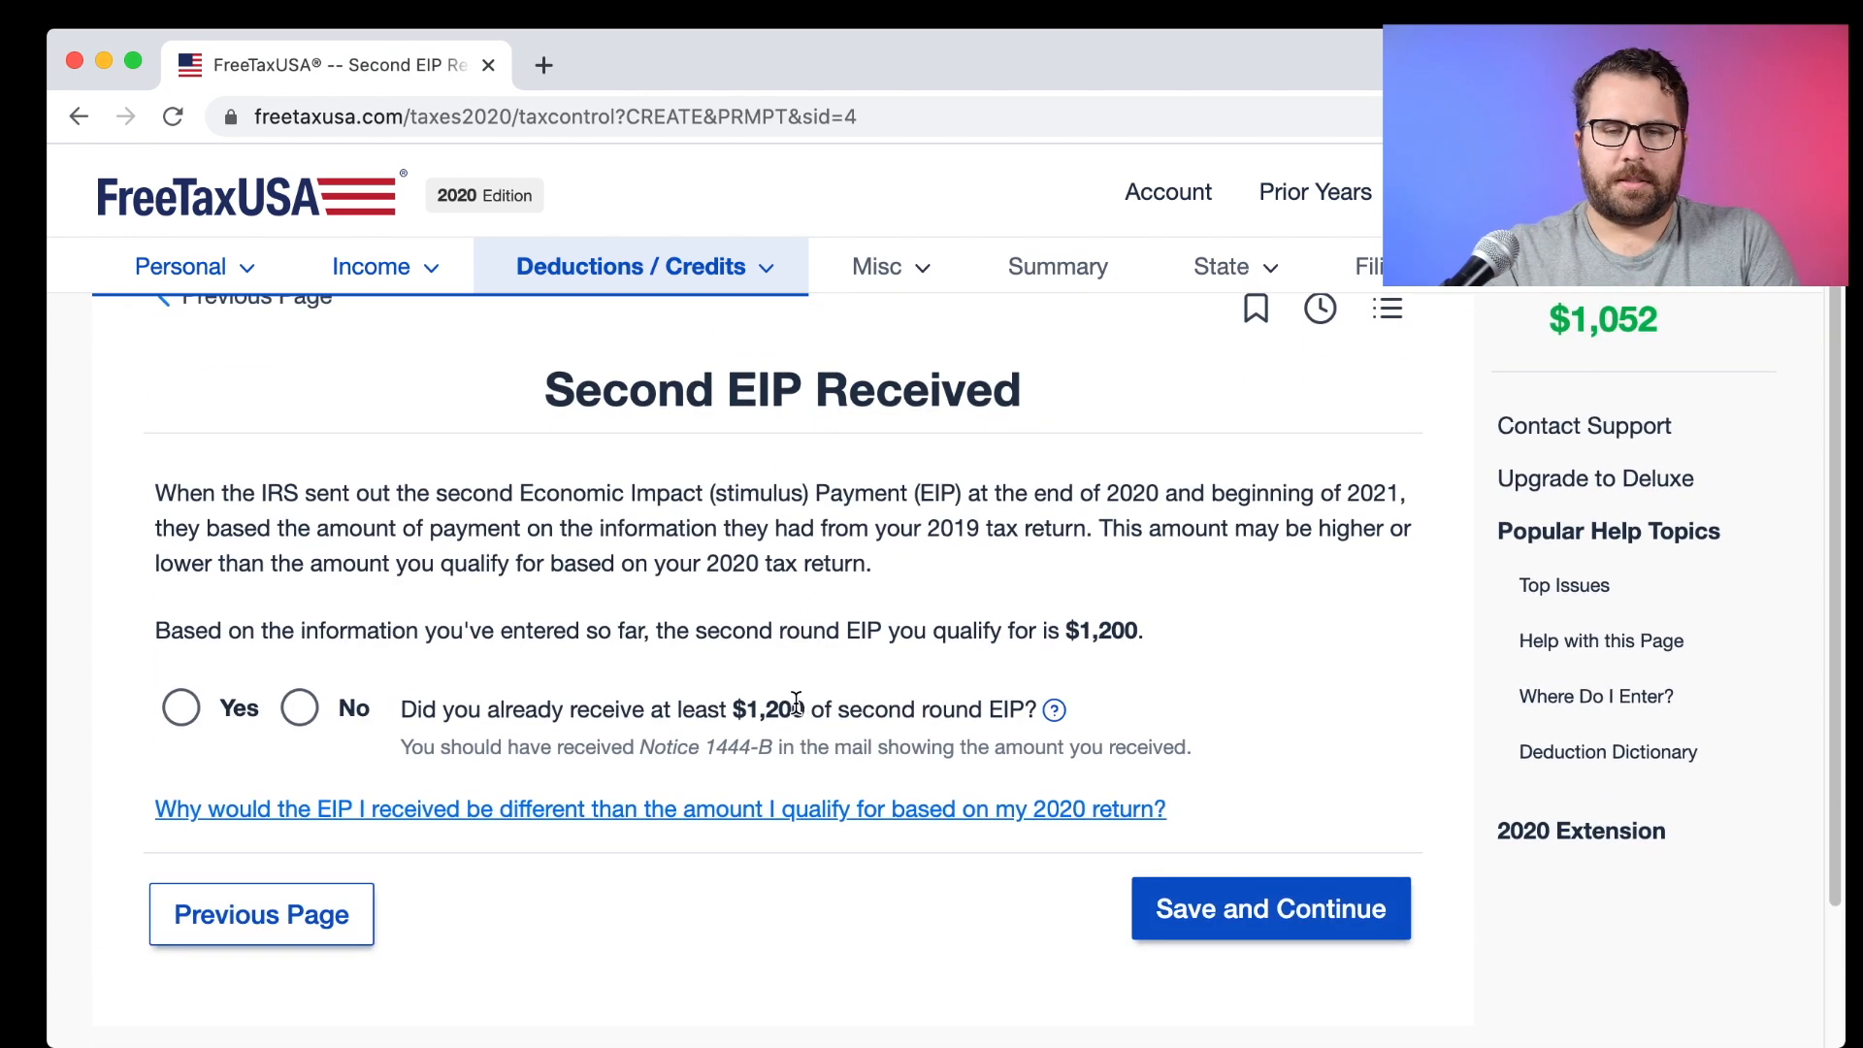
Record $600 received for the second EIP instead of the full $1,200.
{"action": "scroll", "coordinate": [795, 700], "scroll_direction": "down", "scroll_amount": 2}
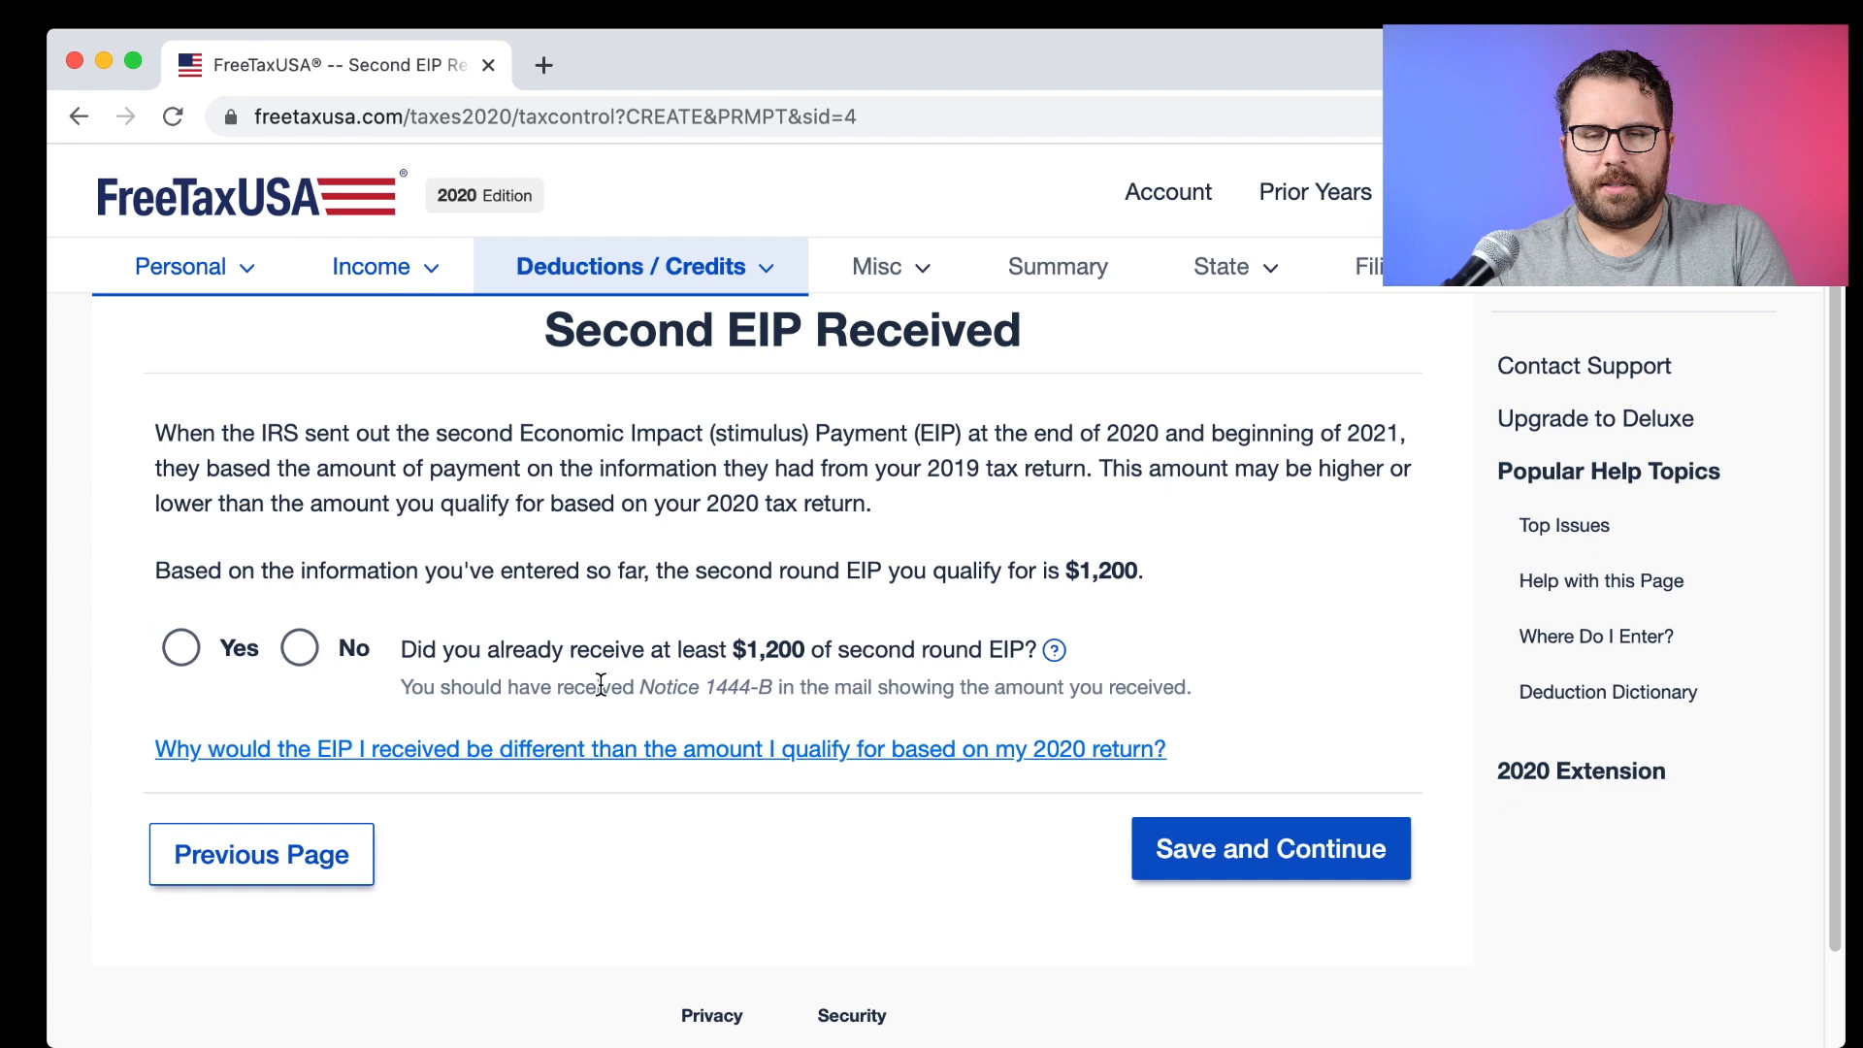
{"action": "left_click", "coordinate": [300, 648]}
{"action": "left_click", "coordinate": [1234, 805]}
{"action": "type", "text": "600"}
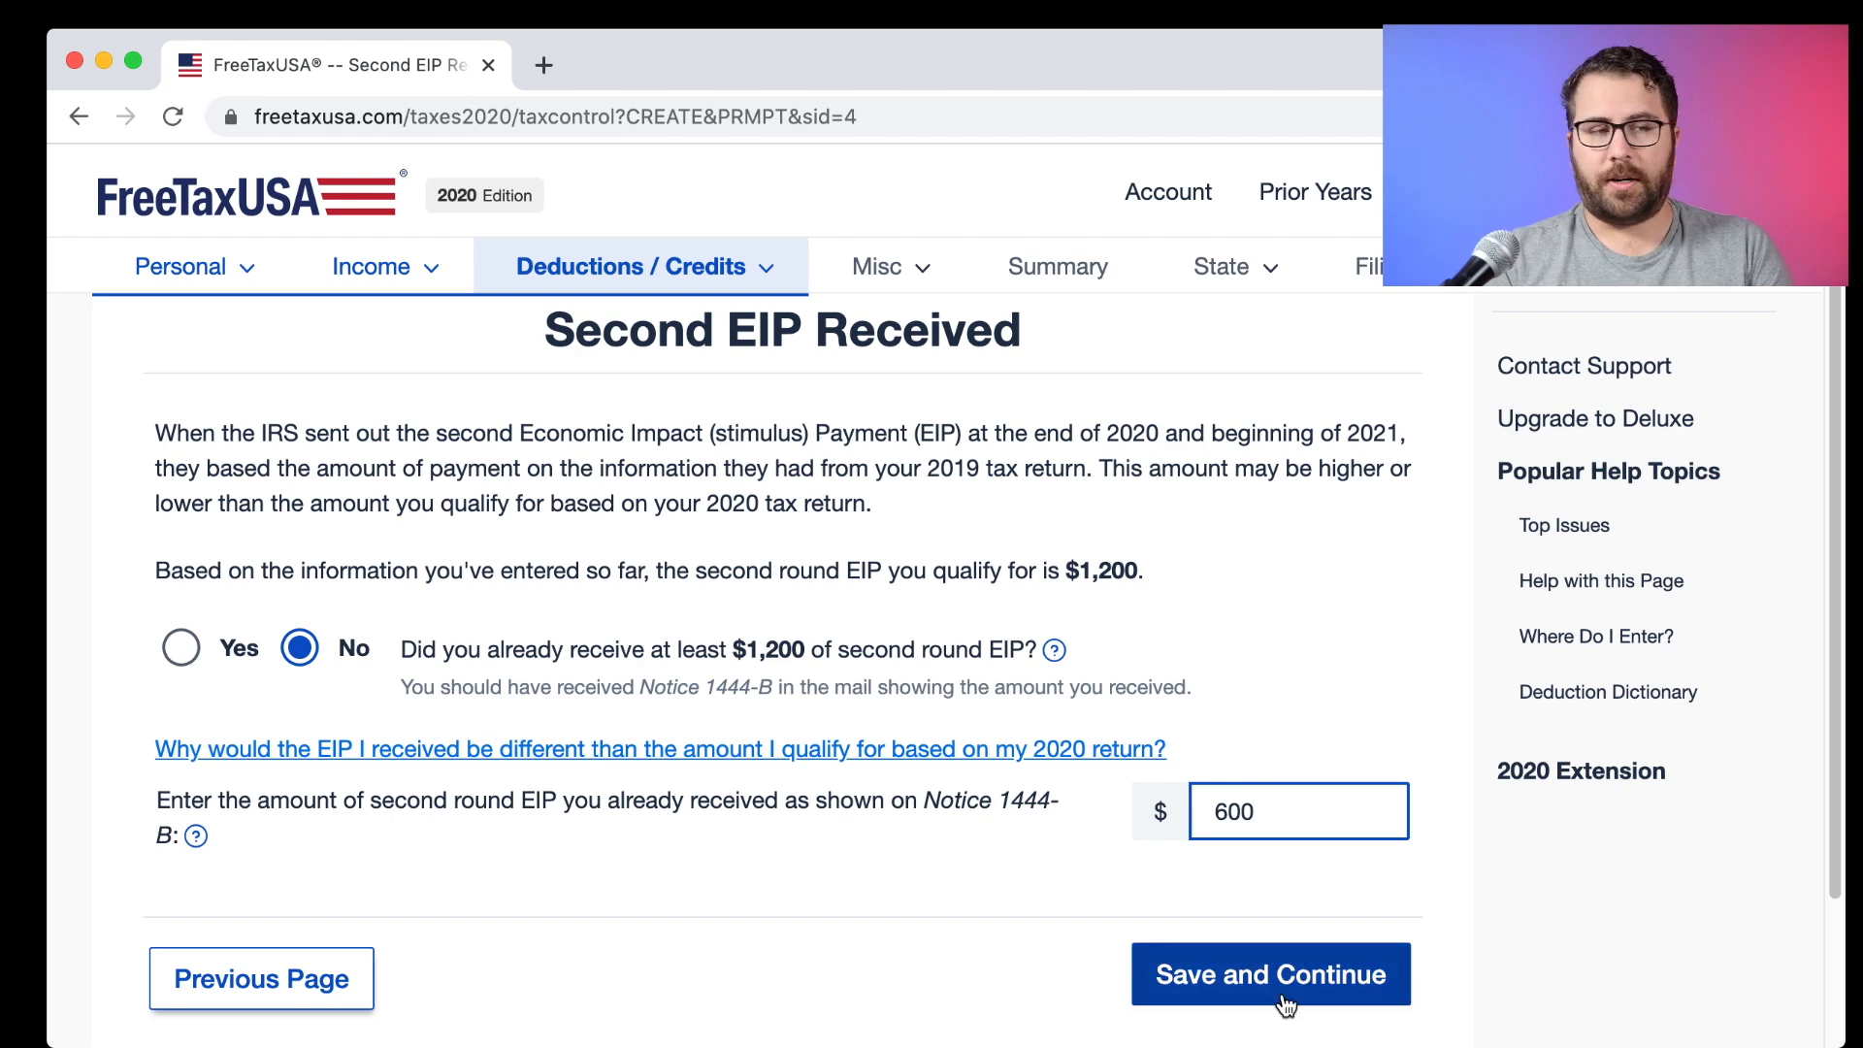
{"action": "left_click", "coordinate": [1300, 970]}
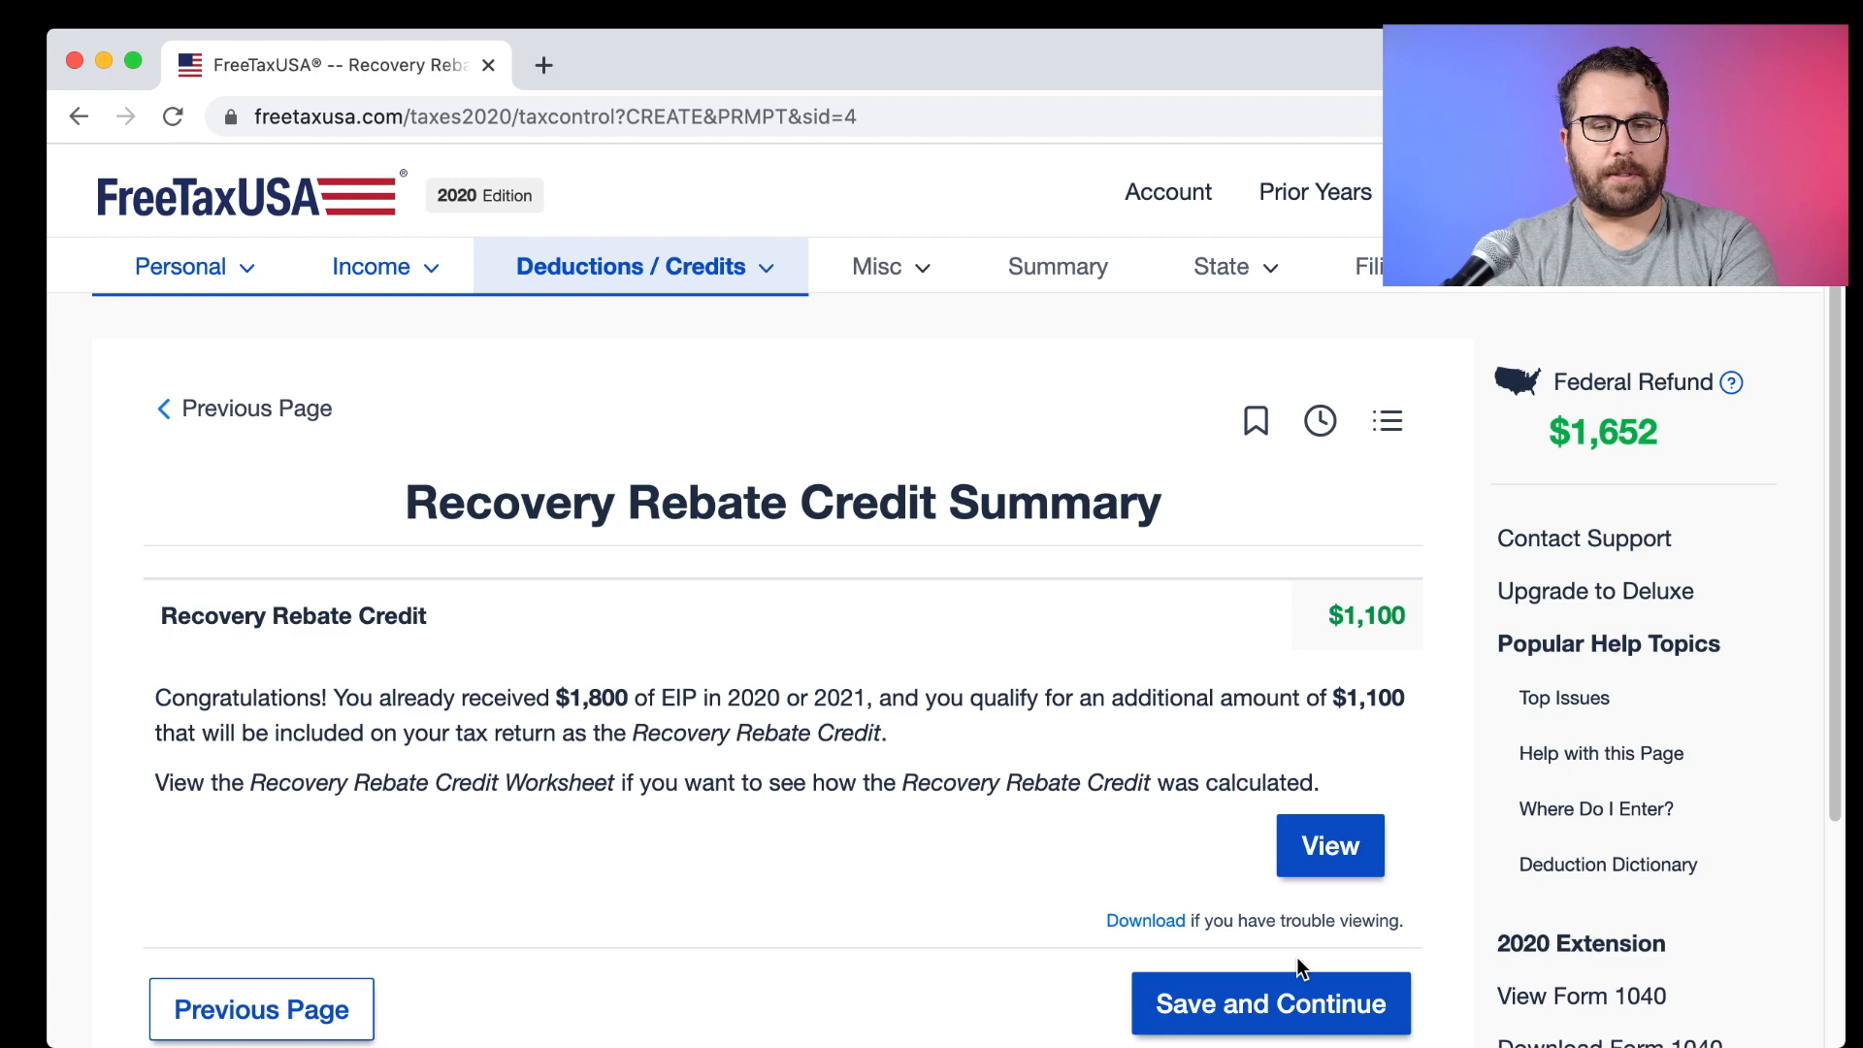
Accept the $1,100 Recovery Rebate Credit; answer No to energy improvements and child care expenses.
{"action": "left_click", "coordinate": [1298, 976]}
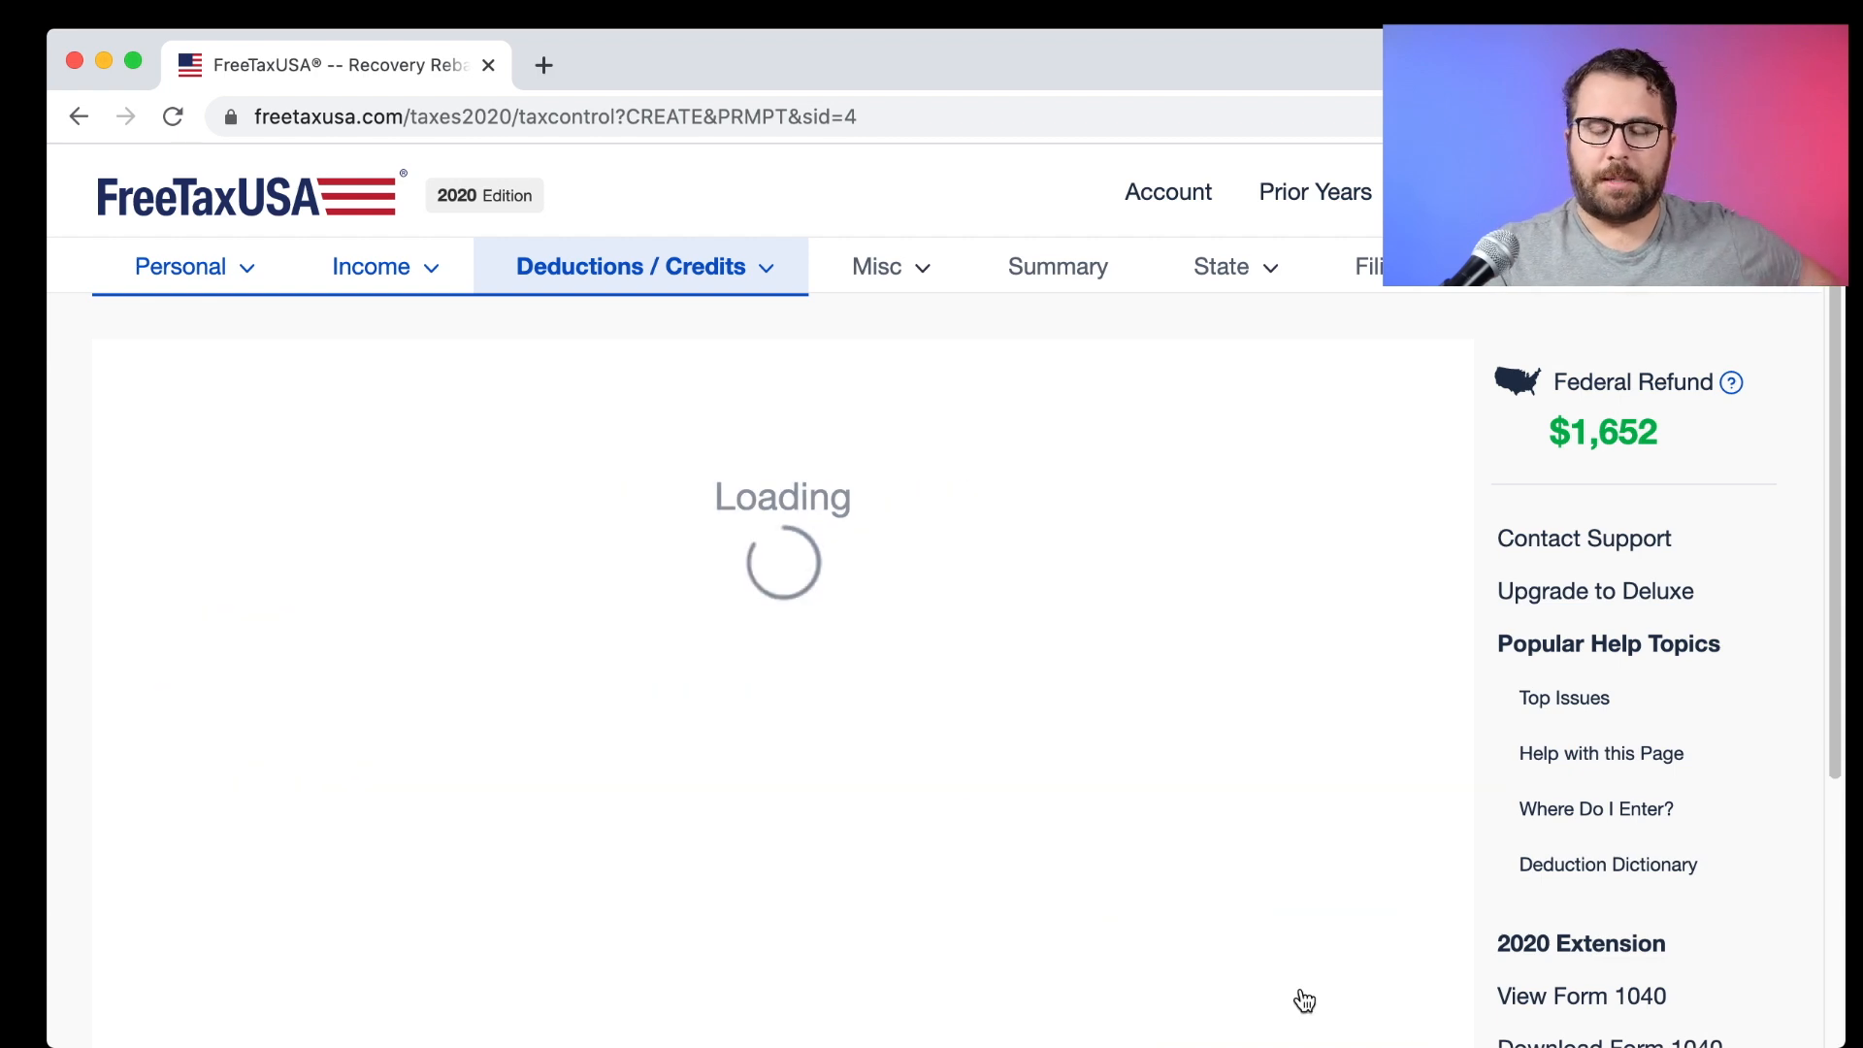
{"action": "left_click", "coordinate": [298, 674]}
{"action": "scroll", "coordinate": [878, 805], "scroll_direction": "down", "scroll_amount": 3}
{"action": "left_click", "coordinate": [1260, 801]}
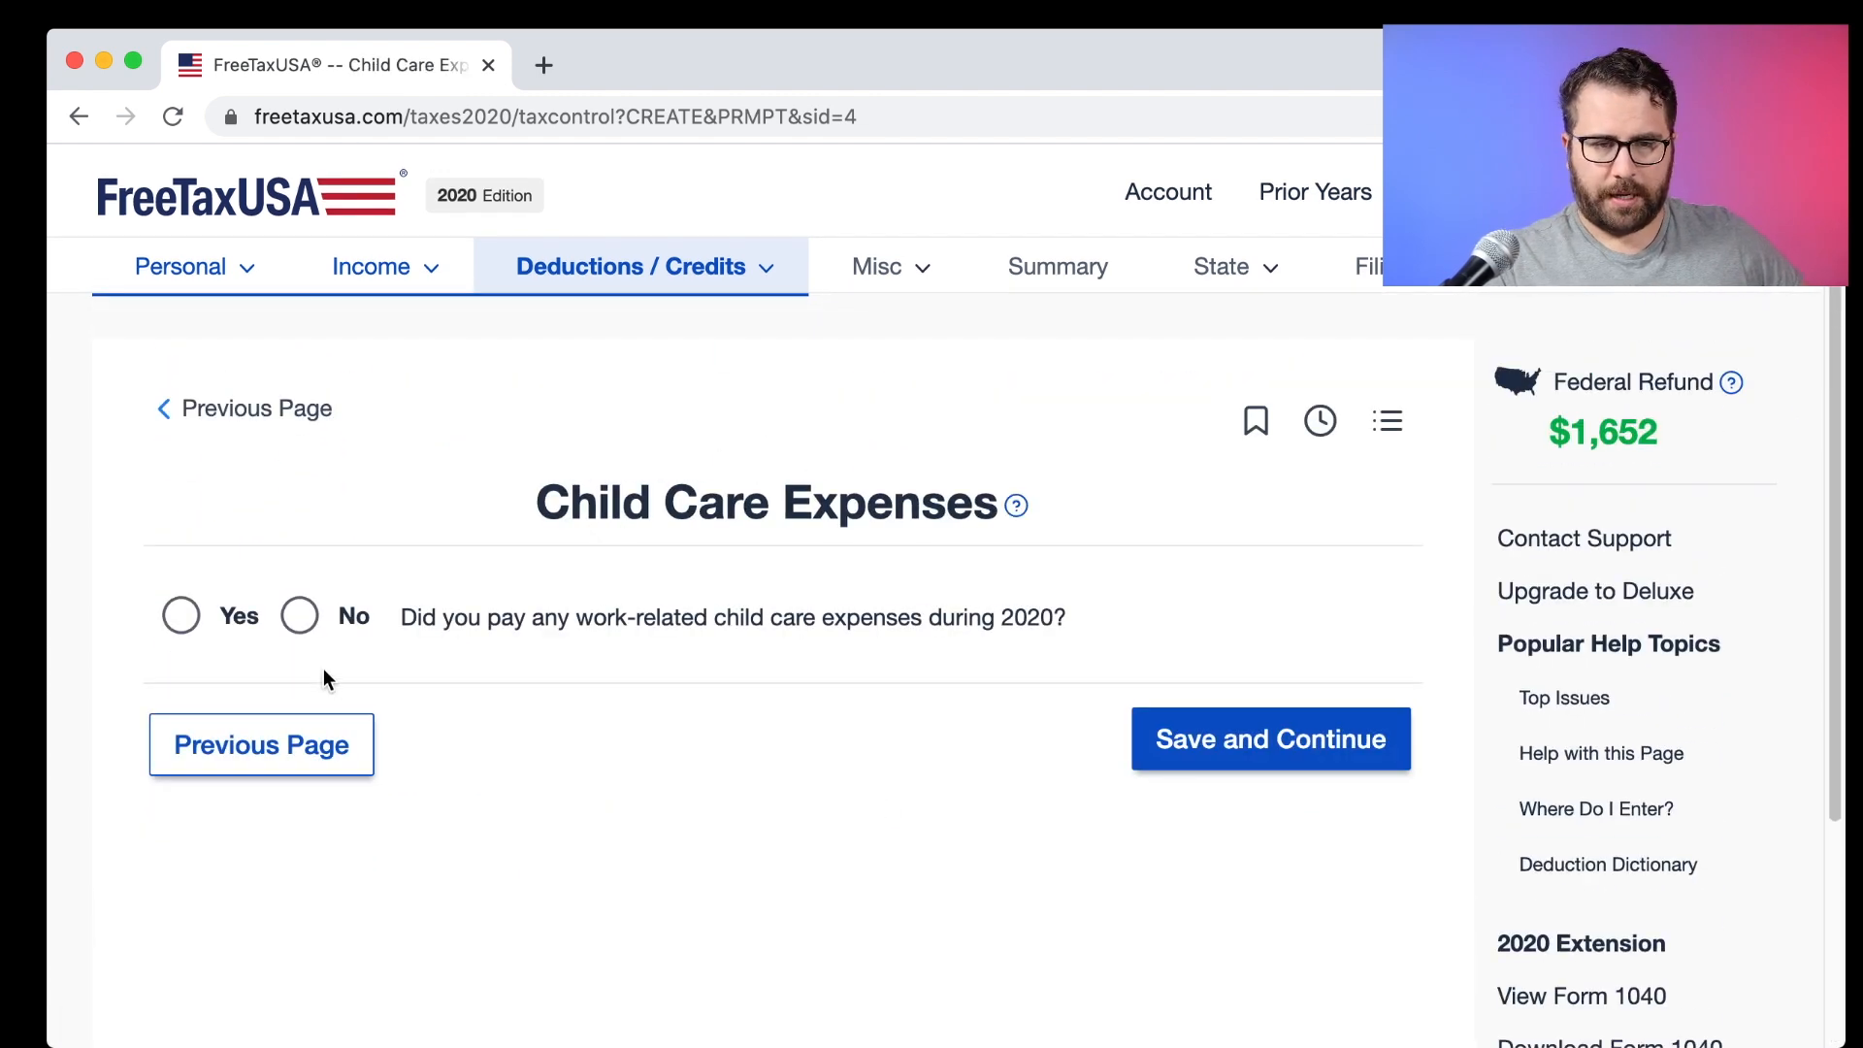
{"action": "left_click", "coordinate": [300, 617]}
Save the child care answer and pass the Common Deductions and Credits list with nothing added.
{"action": "left_click", "coordinate": [1254, 722]}
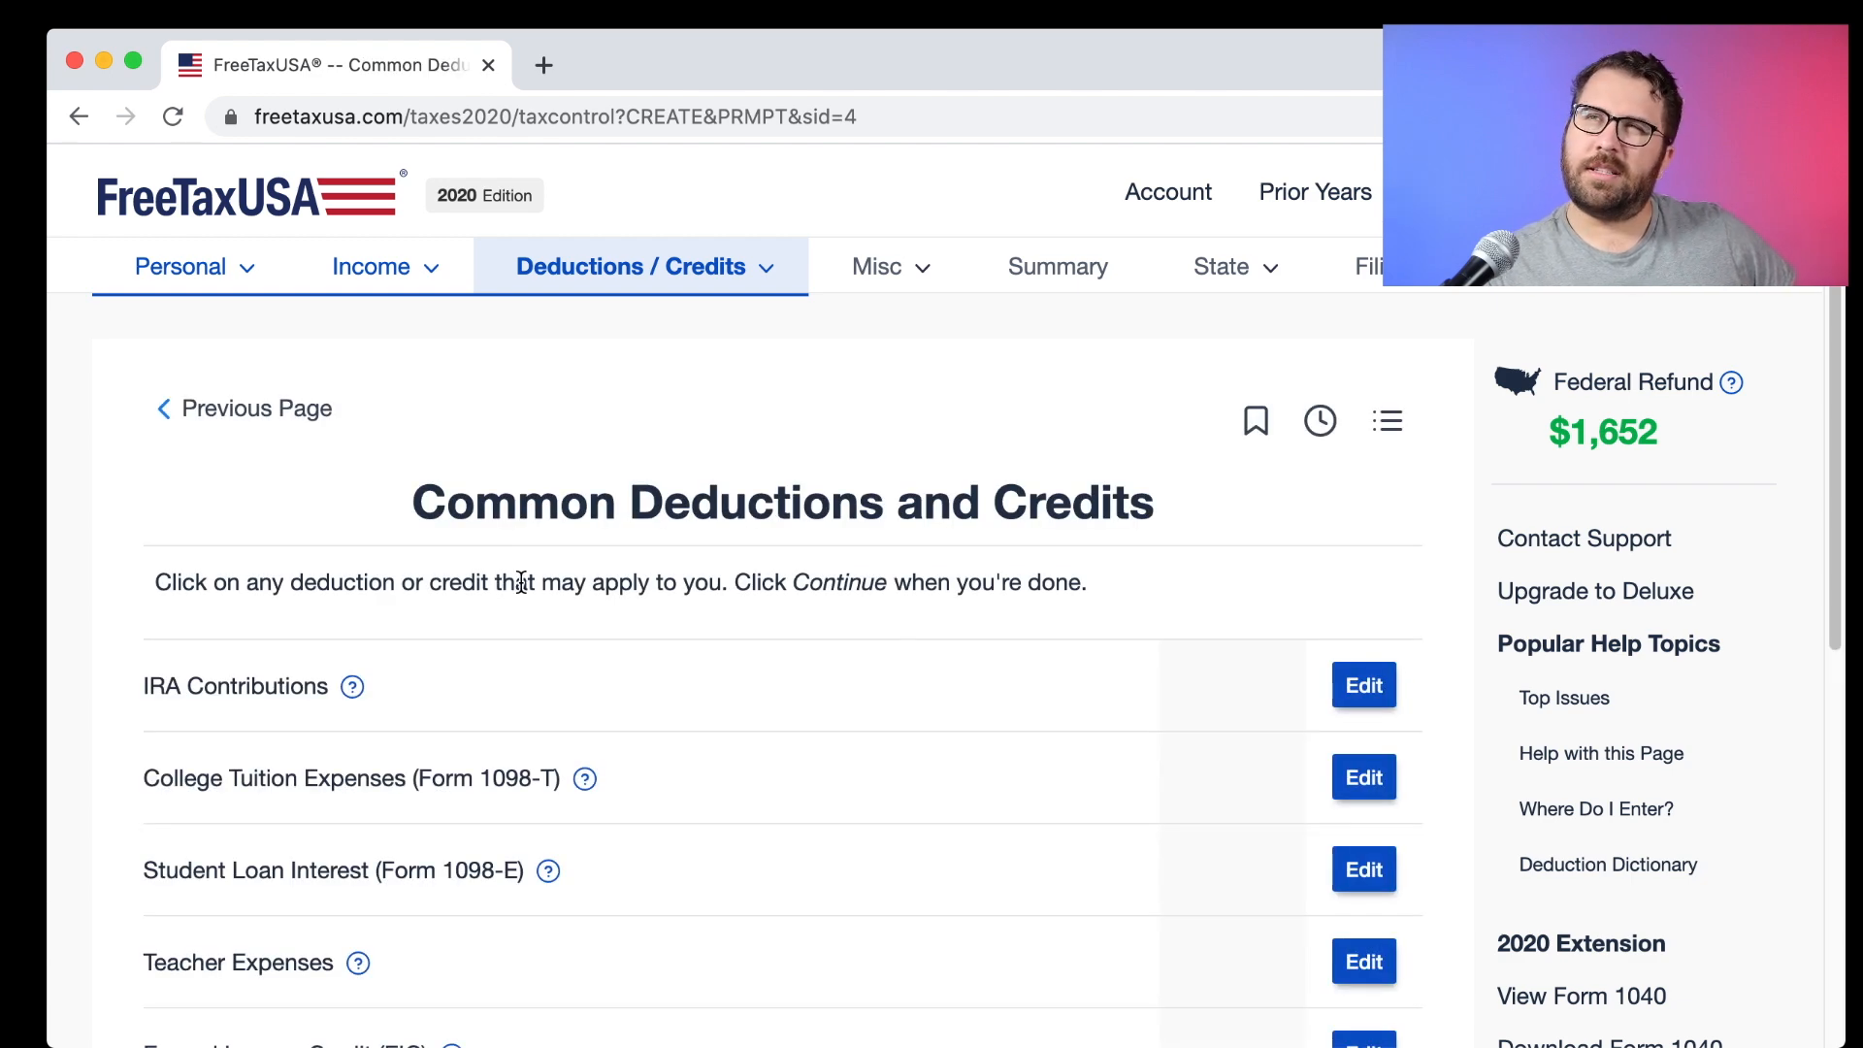
{"action": "scroll", "coordinate": [554, 587], "scroll_direction": "down", "scroll_amount": 7}
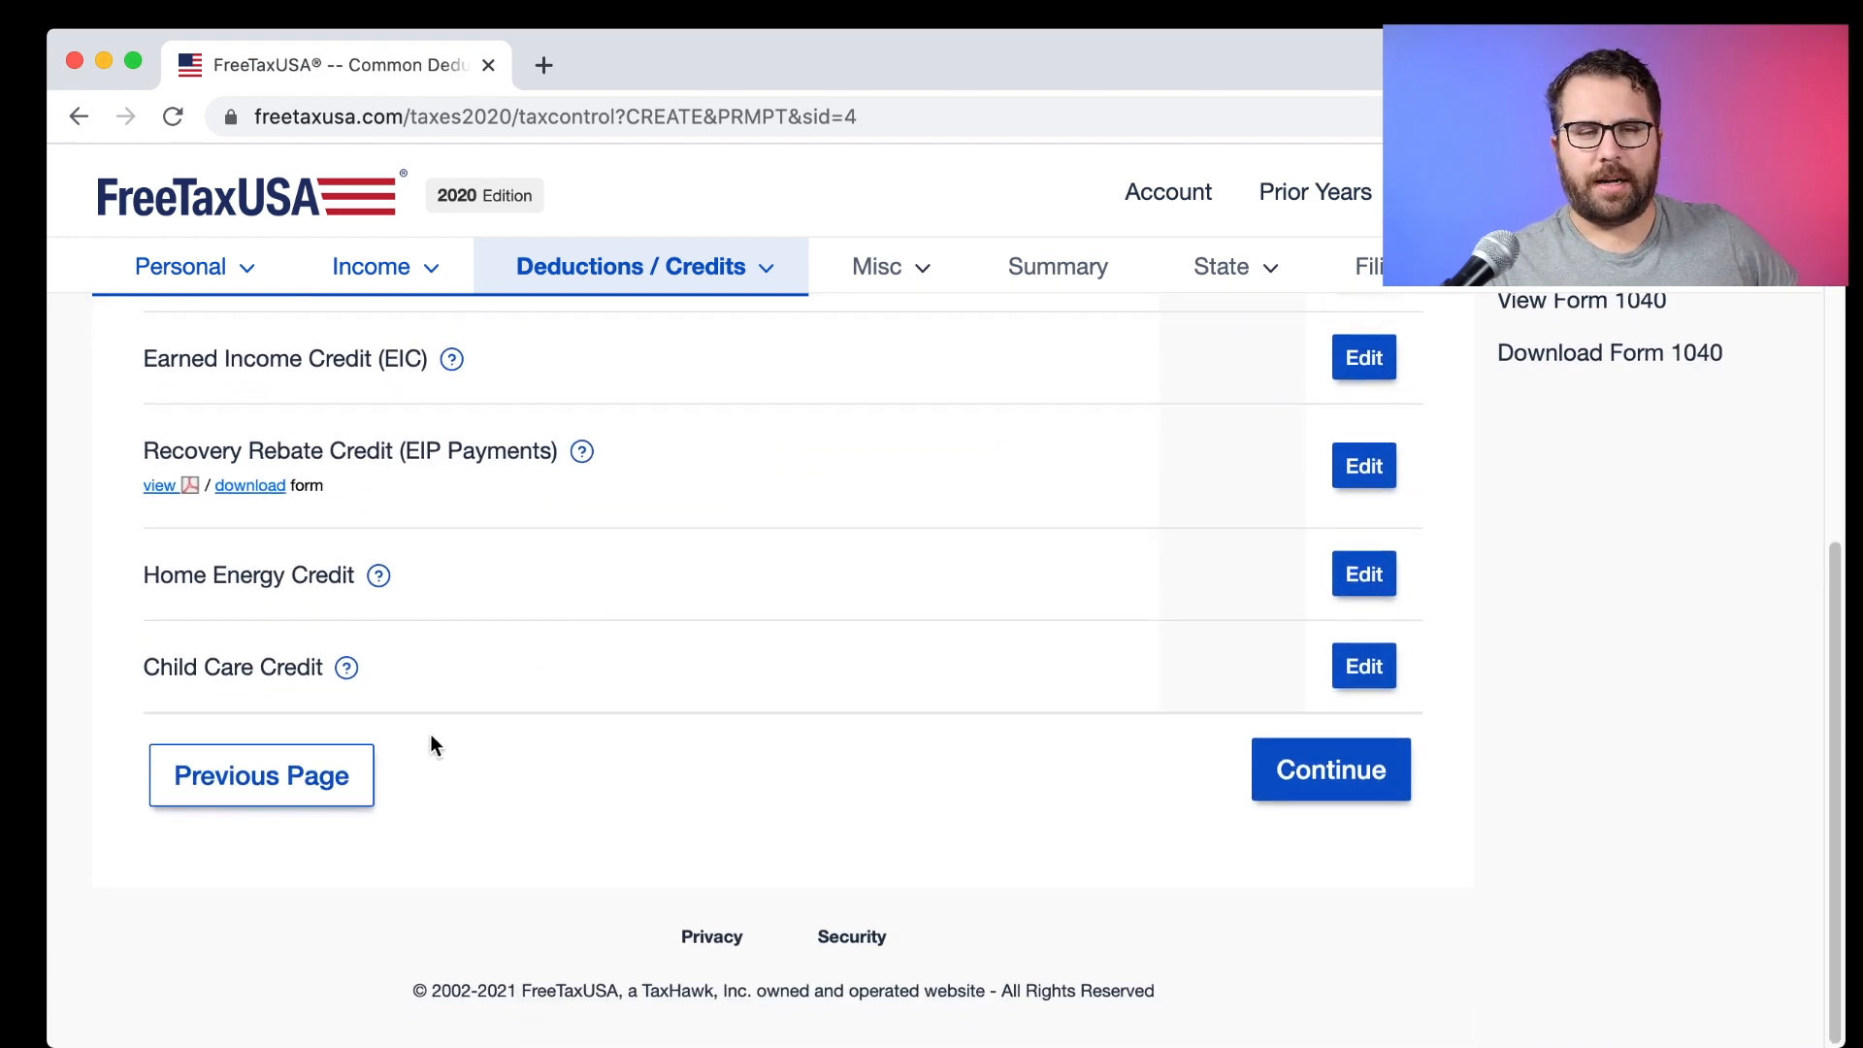
{"action": "scroll", "coordinate": [885, 735], "scroll_direction": "up", "scroll_amount": 10}
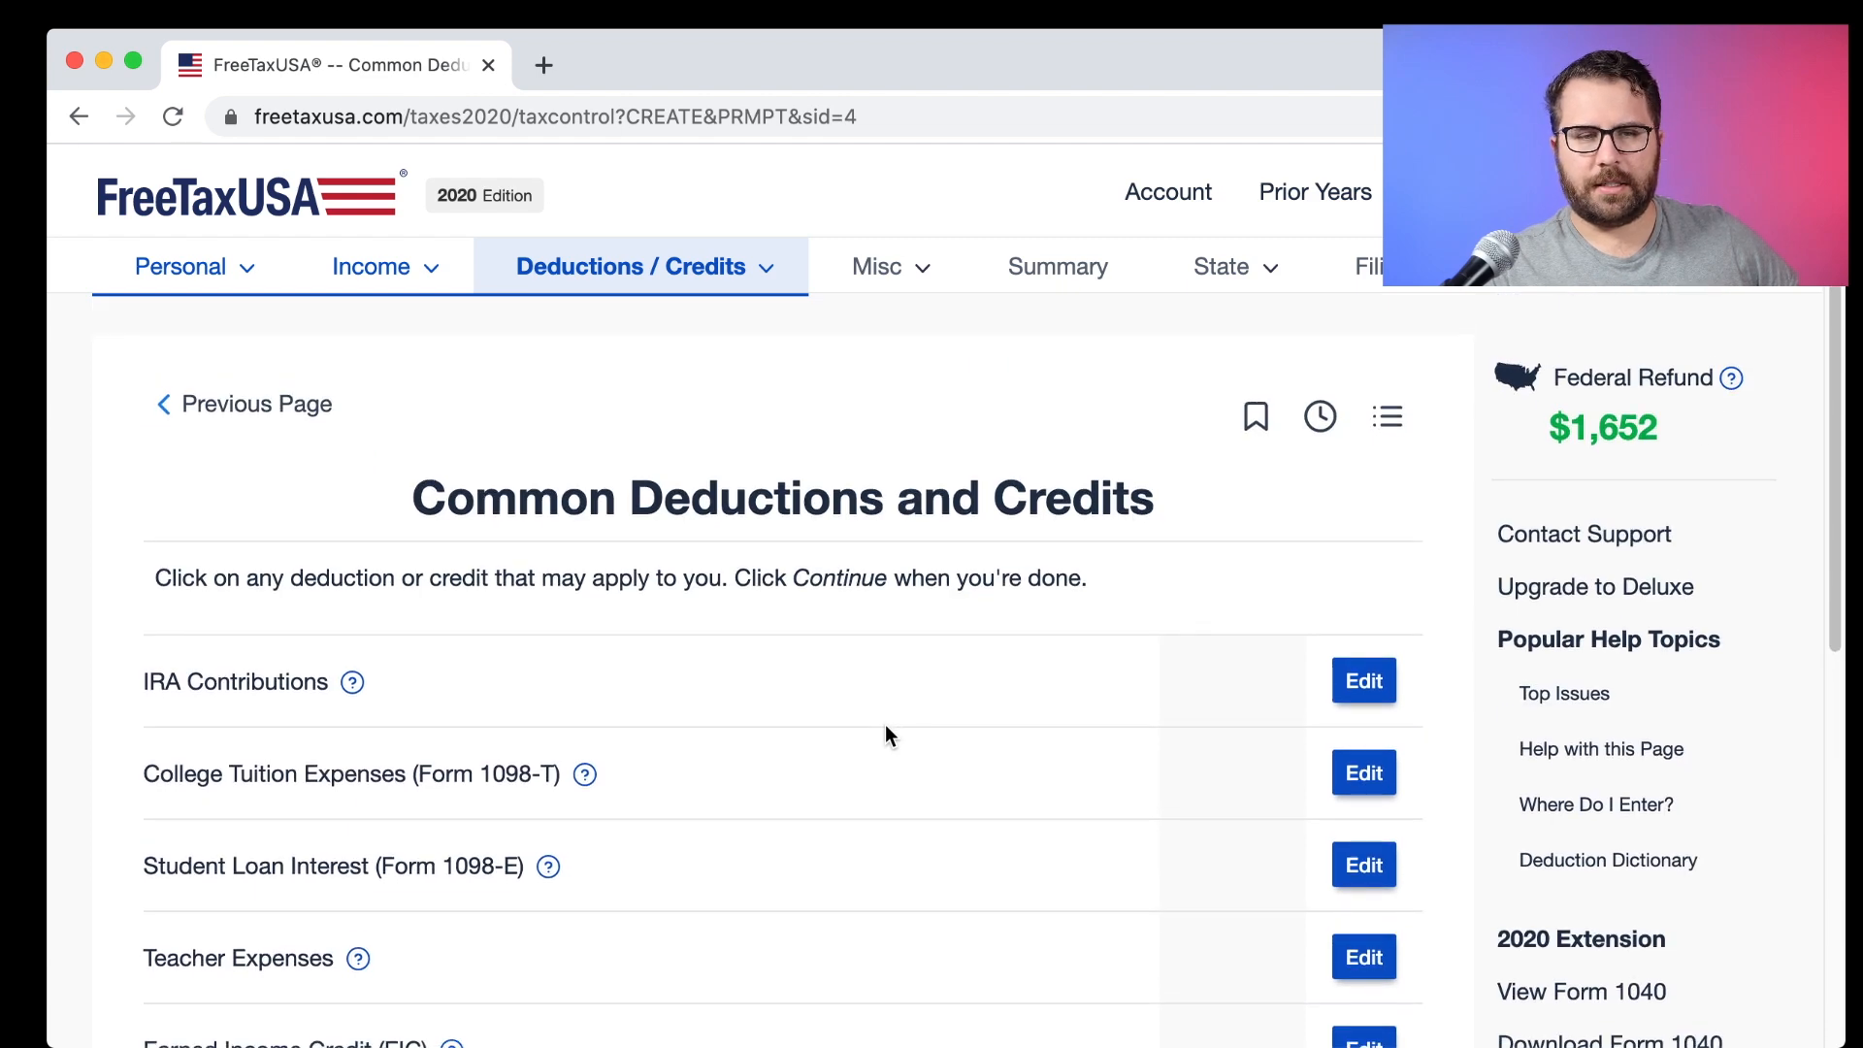
{"action": "scroll", "coordinate": [885, 734], "scroll_direction": "down", "scroll_amount": 3}
{"action": "scroll", "coordinate": [885, 735], "scroll_direction": "up", "scroll_amount": 1}
{"action": "scroll", "coordinate": [884, 735], "scroll_direction": "down", "scroll_amount": 5}
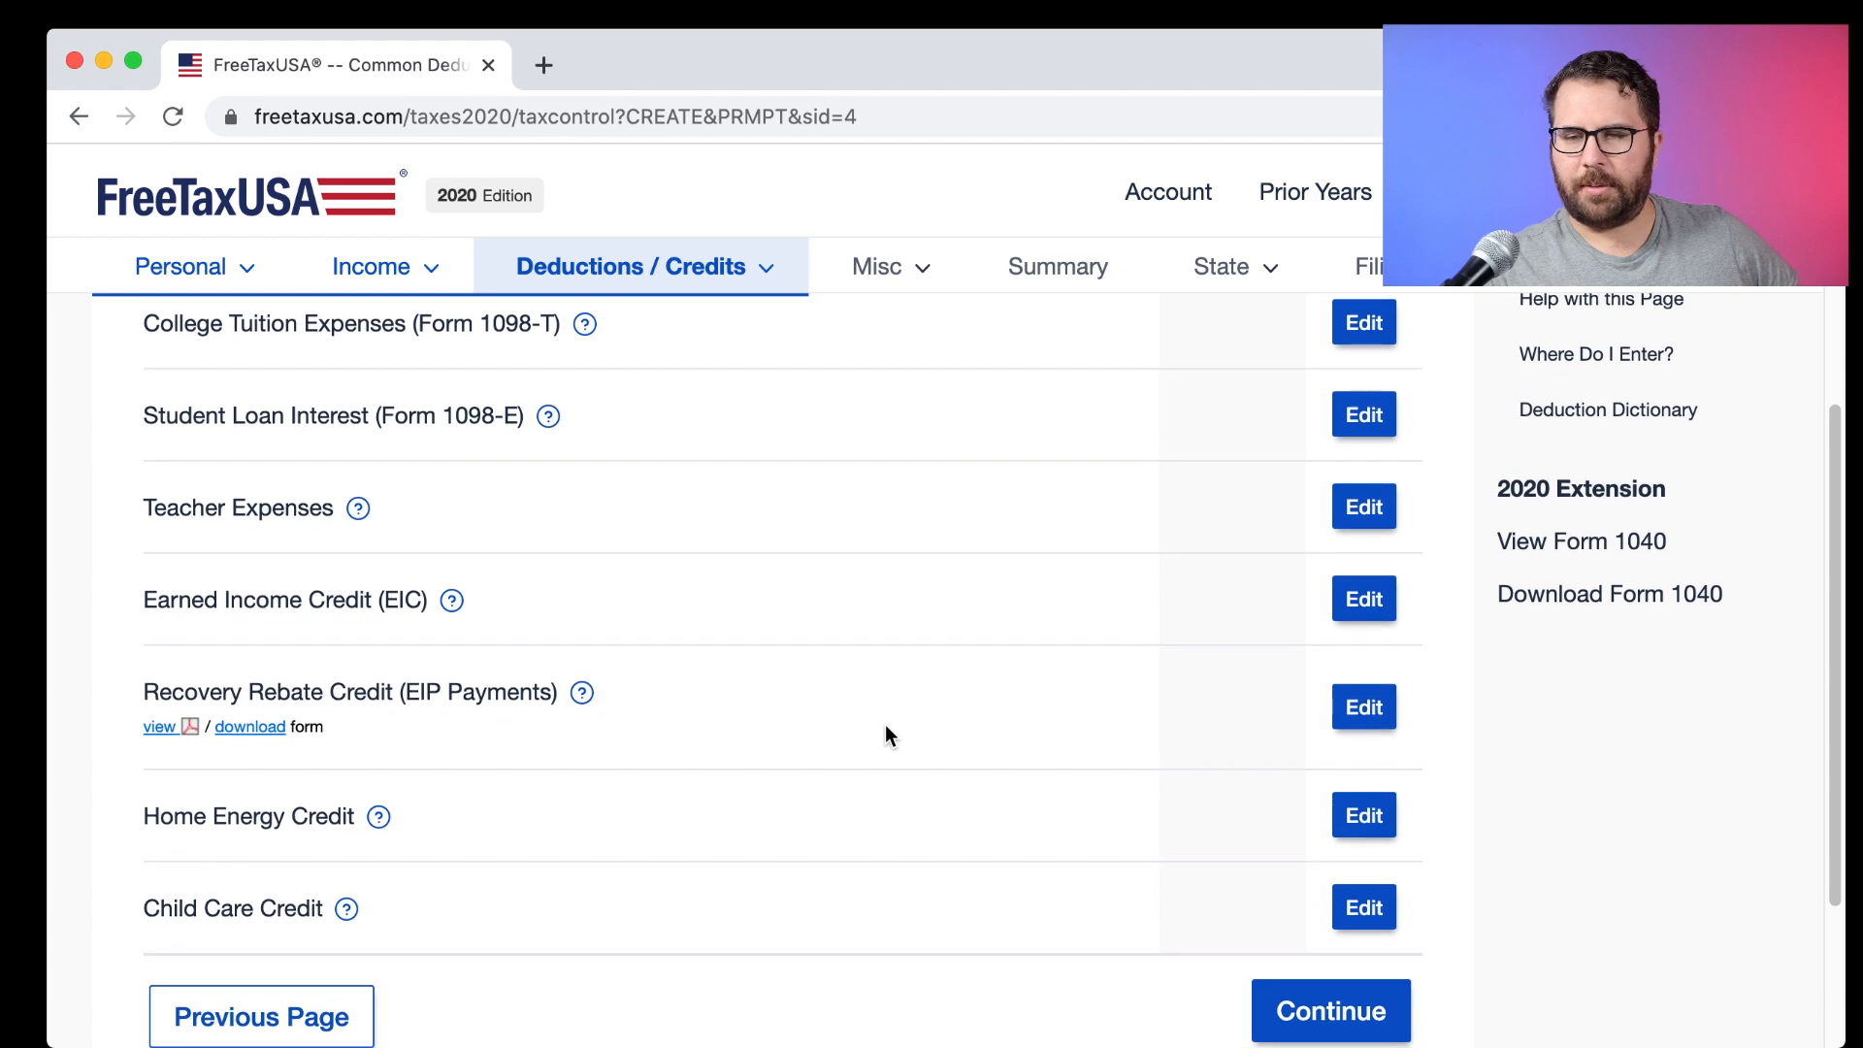
{"action": "scroll", "coordinate": [885, 735], "scroll_direction": "up", "scroll_amount": 1}
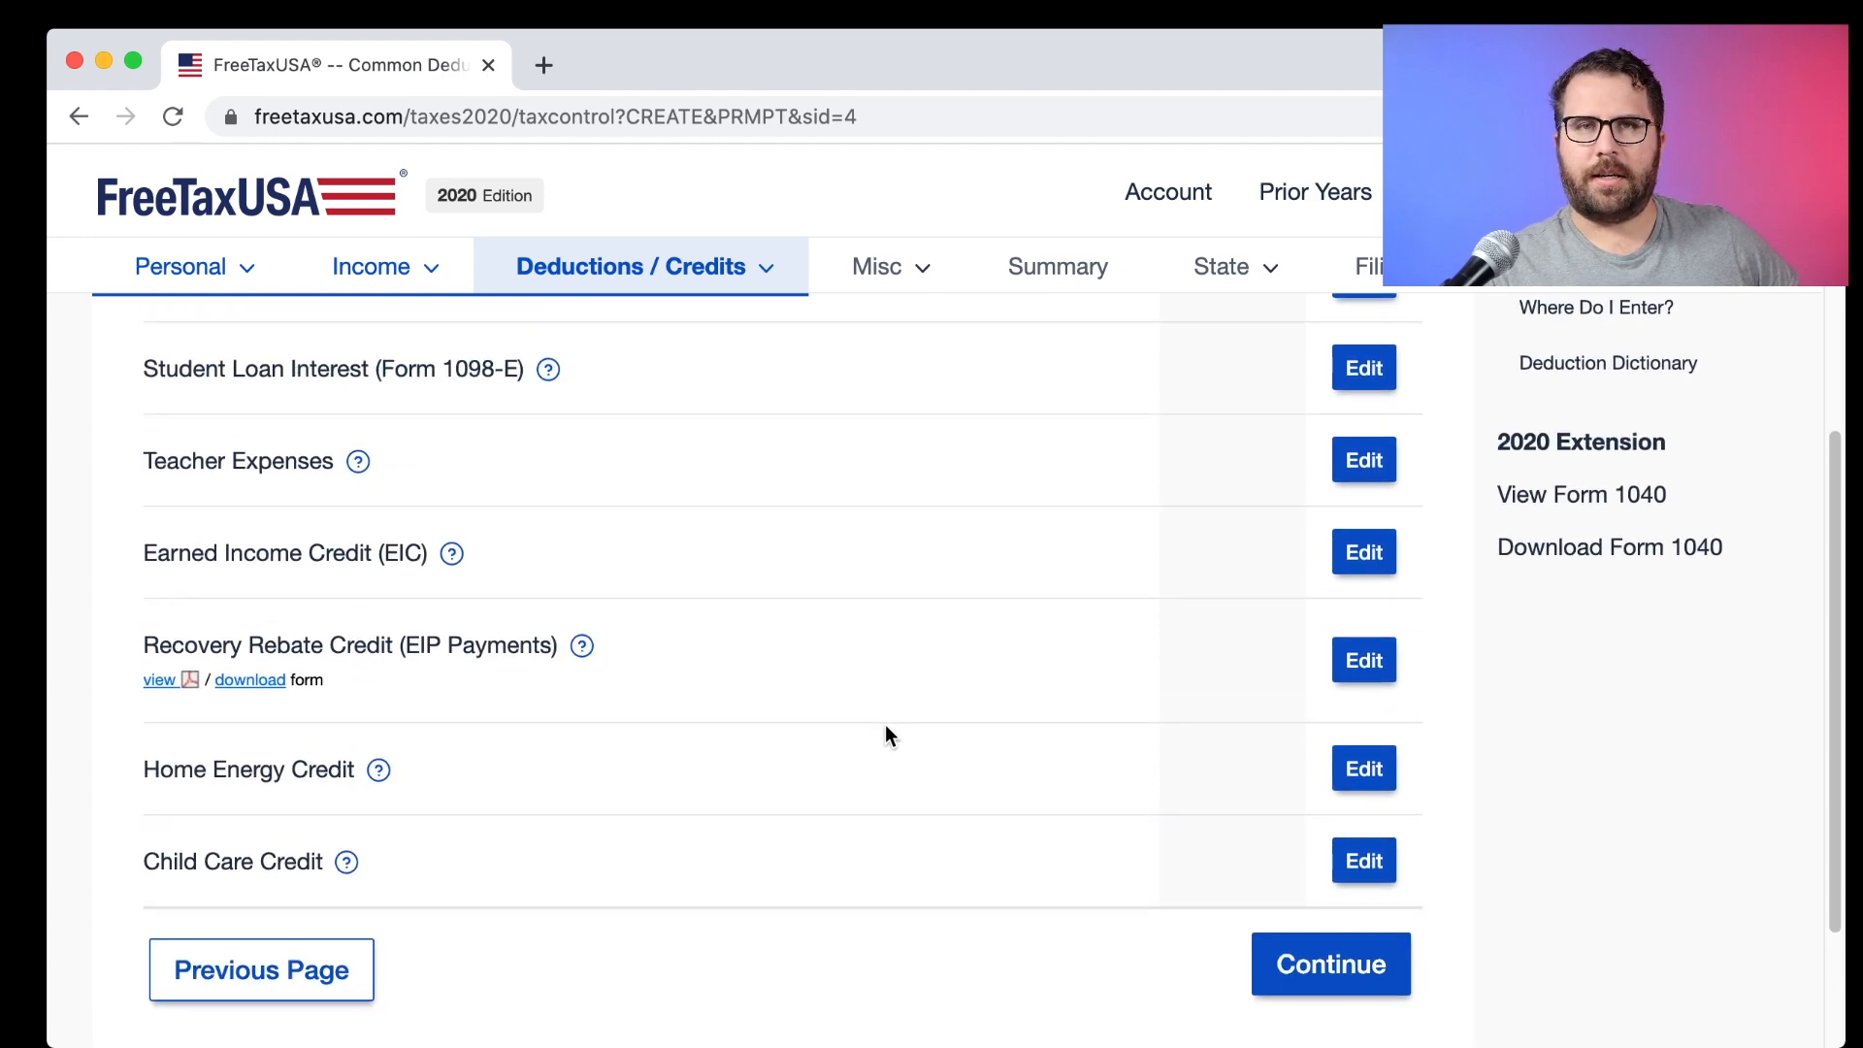
{"action": "scroll", "coordinate": [885, 735], "scroll_direction": "up", "scroll_amount": 3}
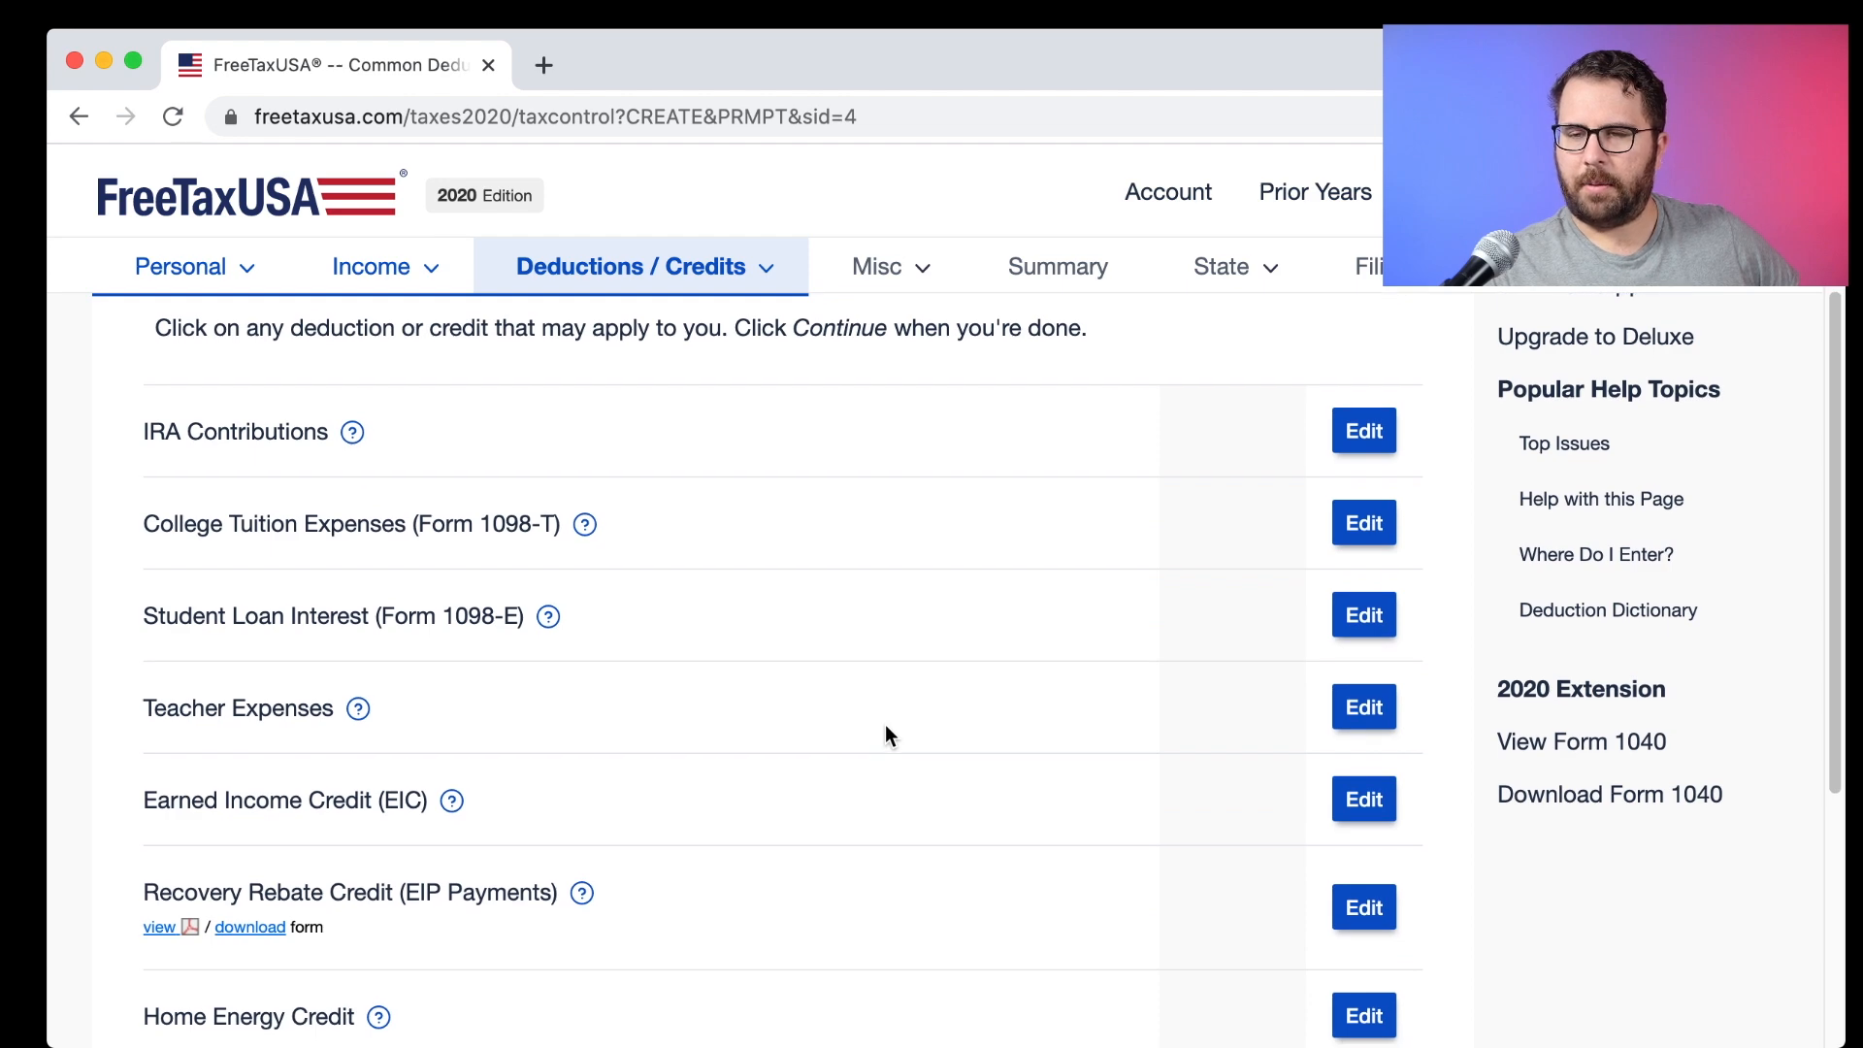
{"action": "scroll", "coordinate": [884, 723], "scroll_direction": "down", "scroll_amount": 3}
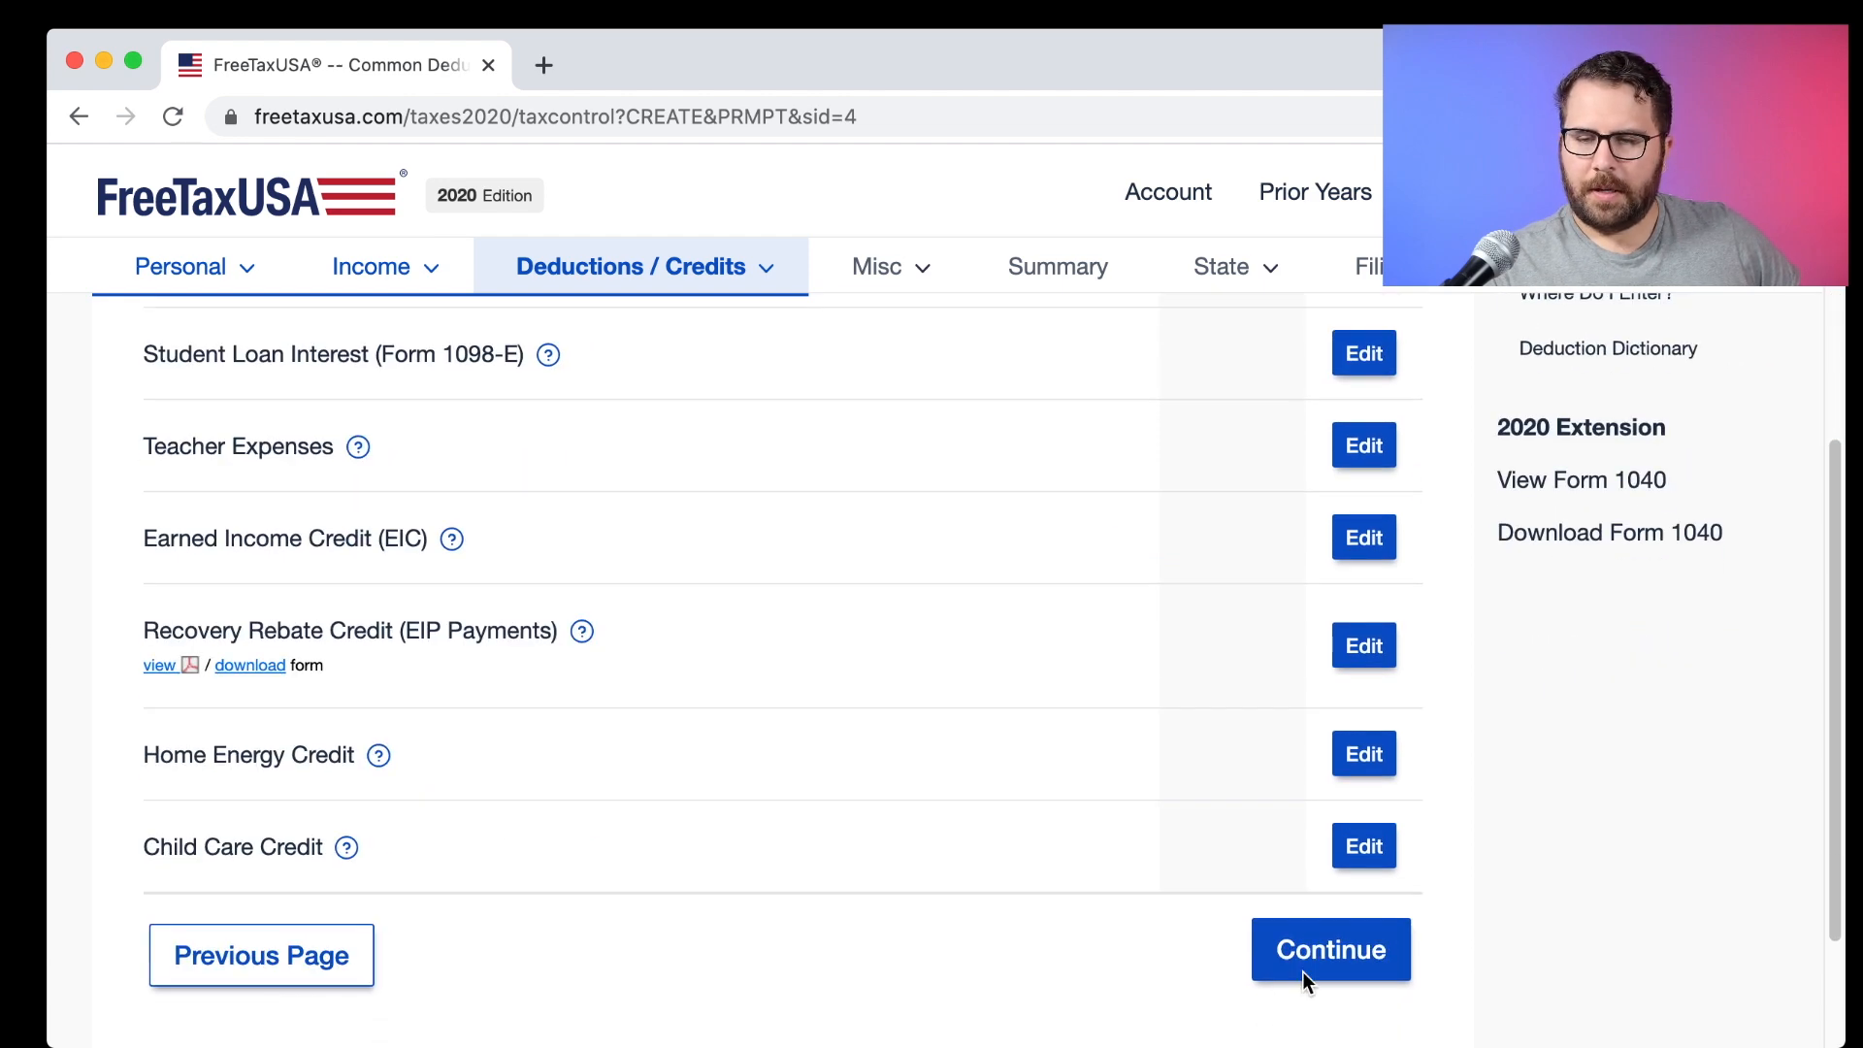
{"action": "left_click", "coordinate": [1337, 964]}
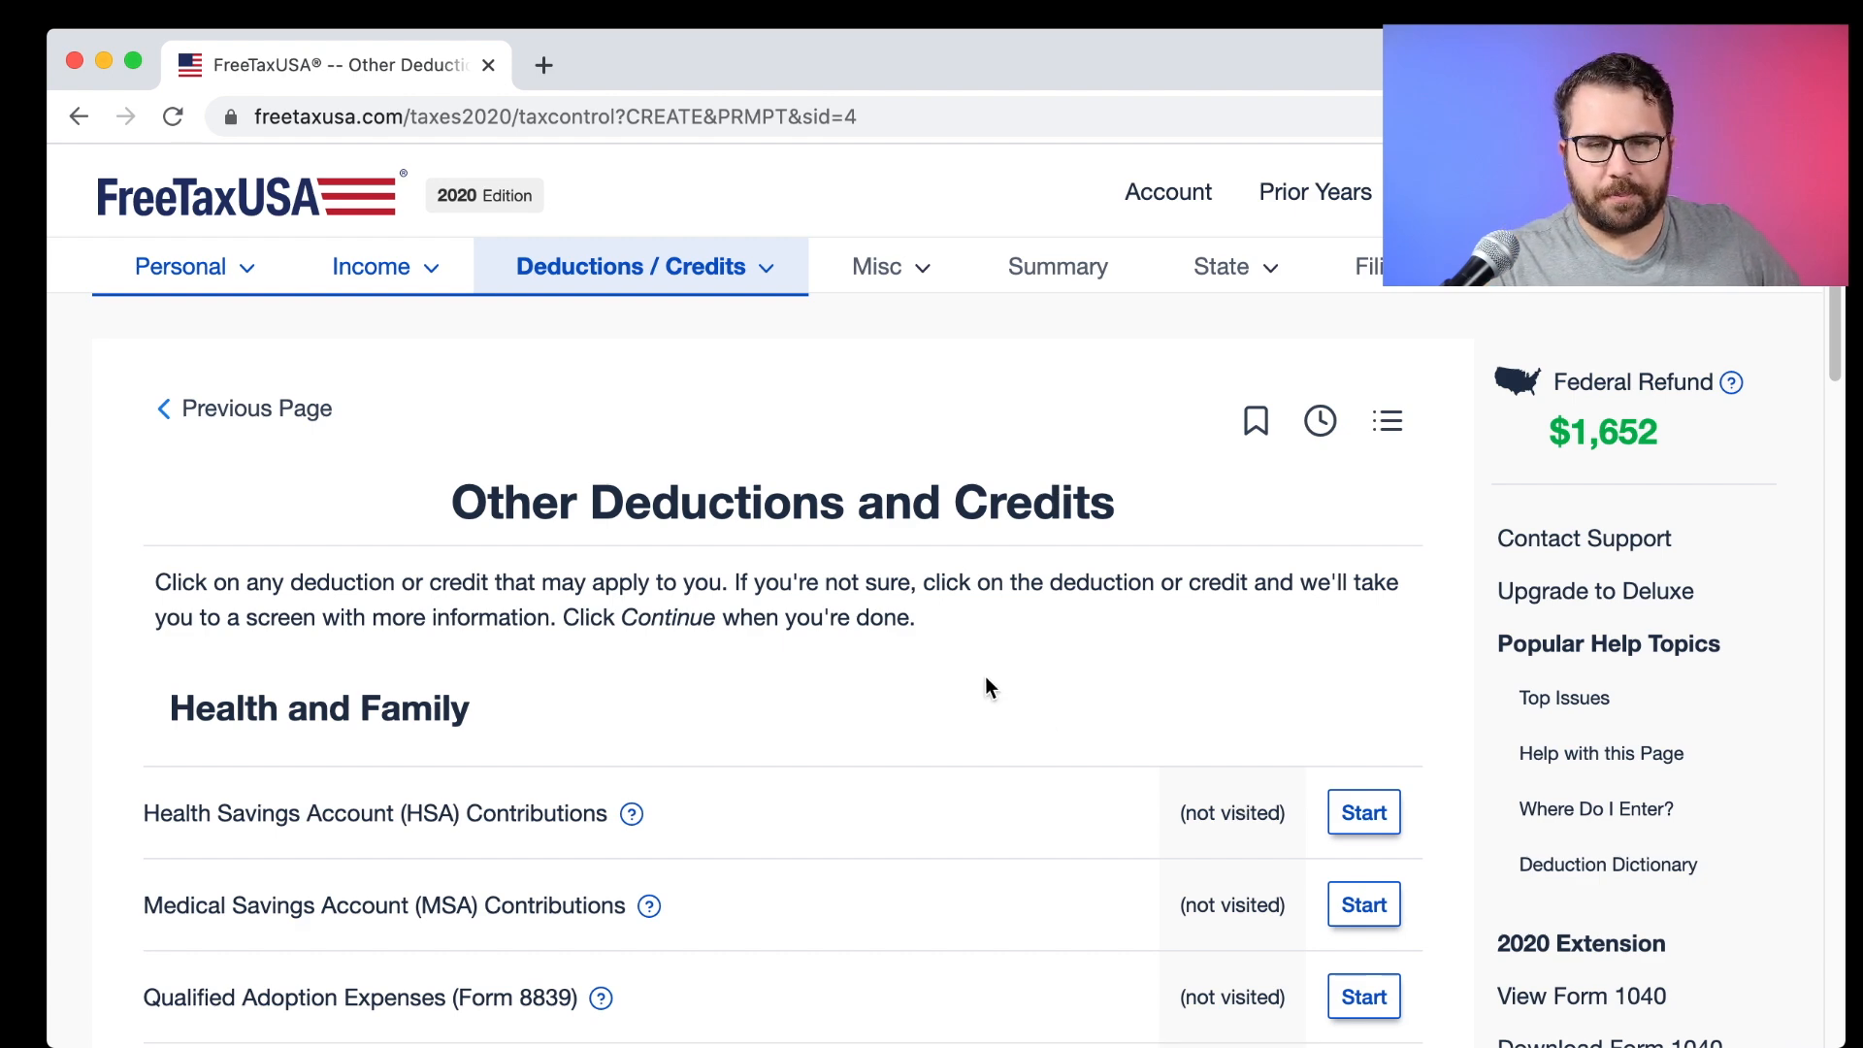
Go through the Other Deductions and Credits list without adding anything.
{"action": "scroll", "coordinate": [986, 677], "scroll_direction": "down", "scroll_amount": 2}
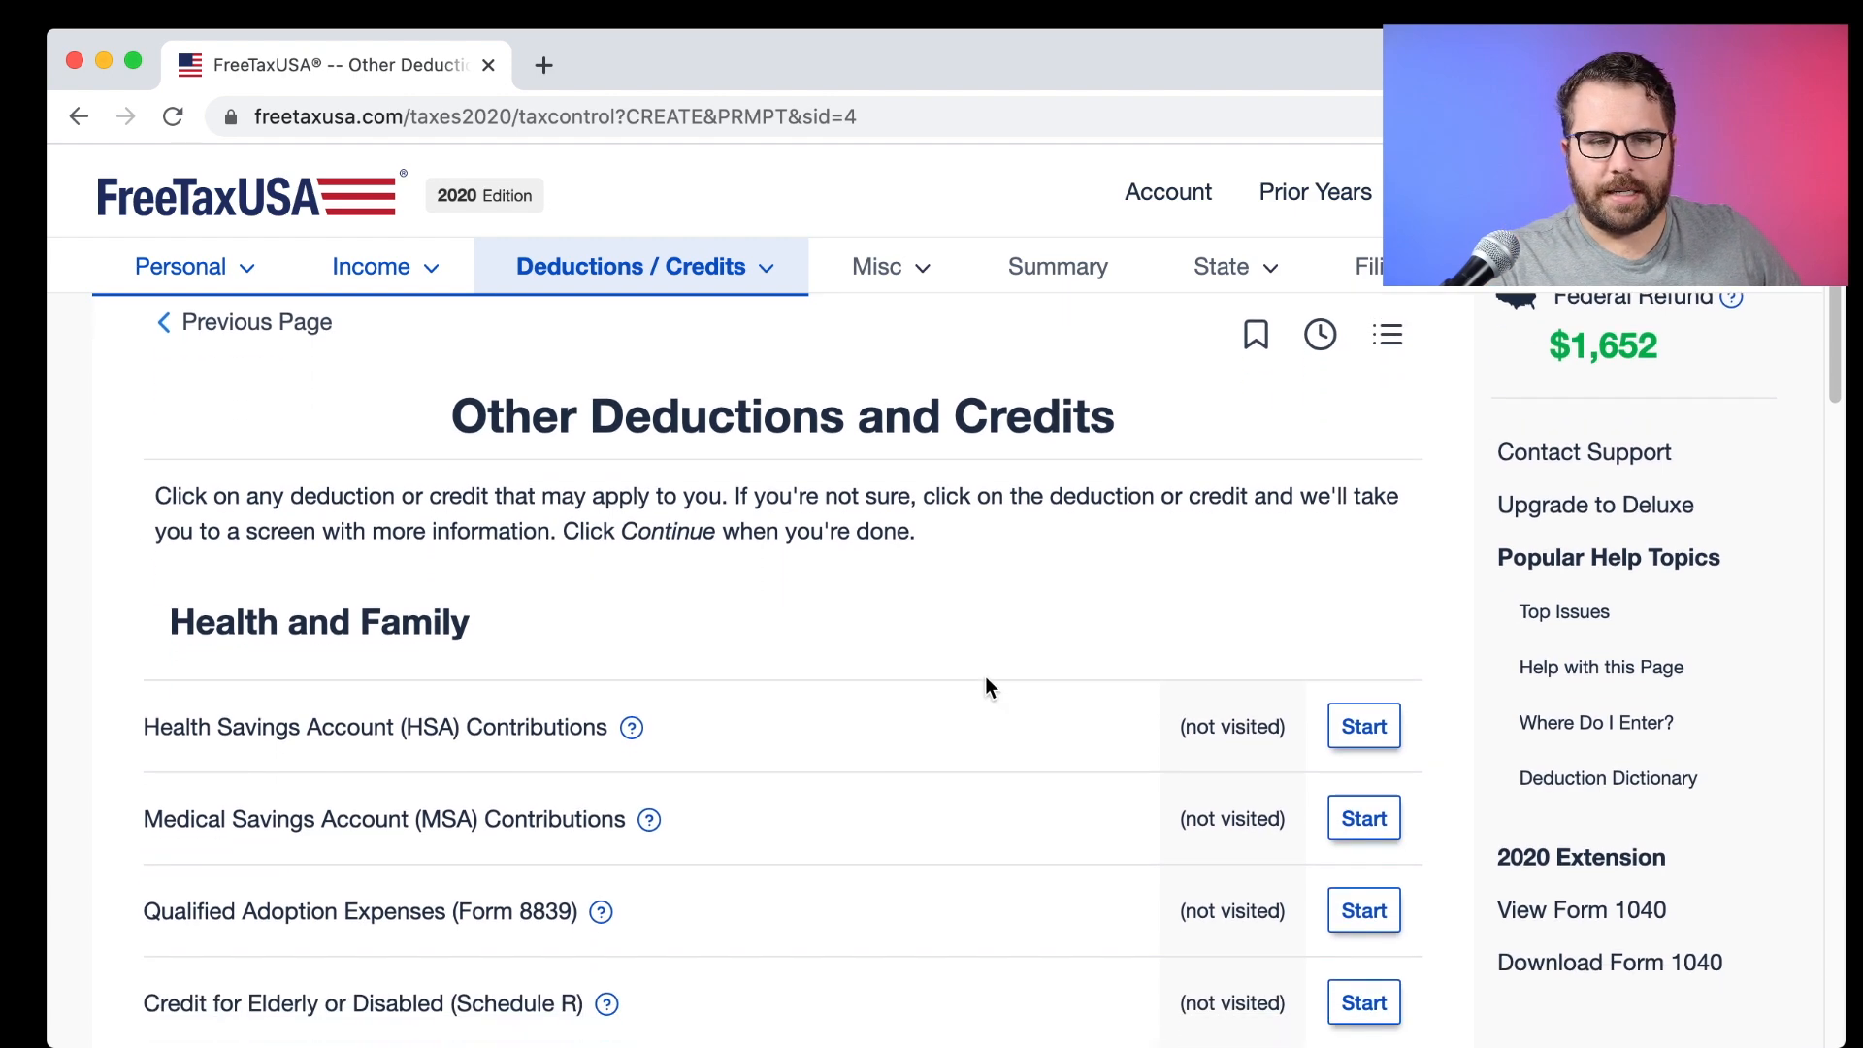
{"action": "scroll", "coordinate": [986, 685], "scroll_direction": "down", "scroll_amount": 2}
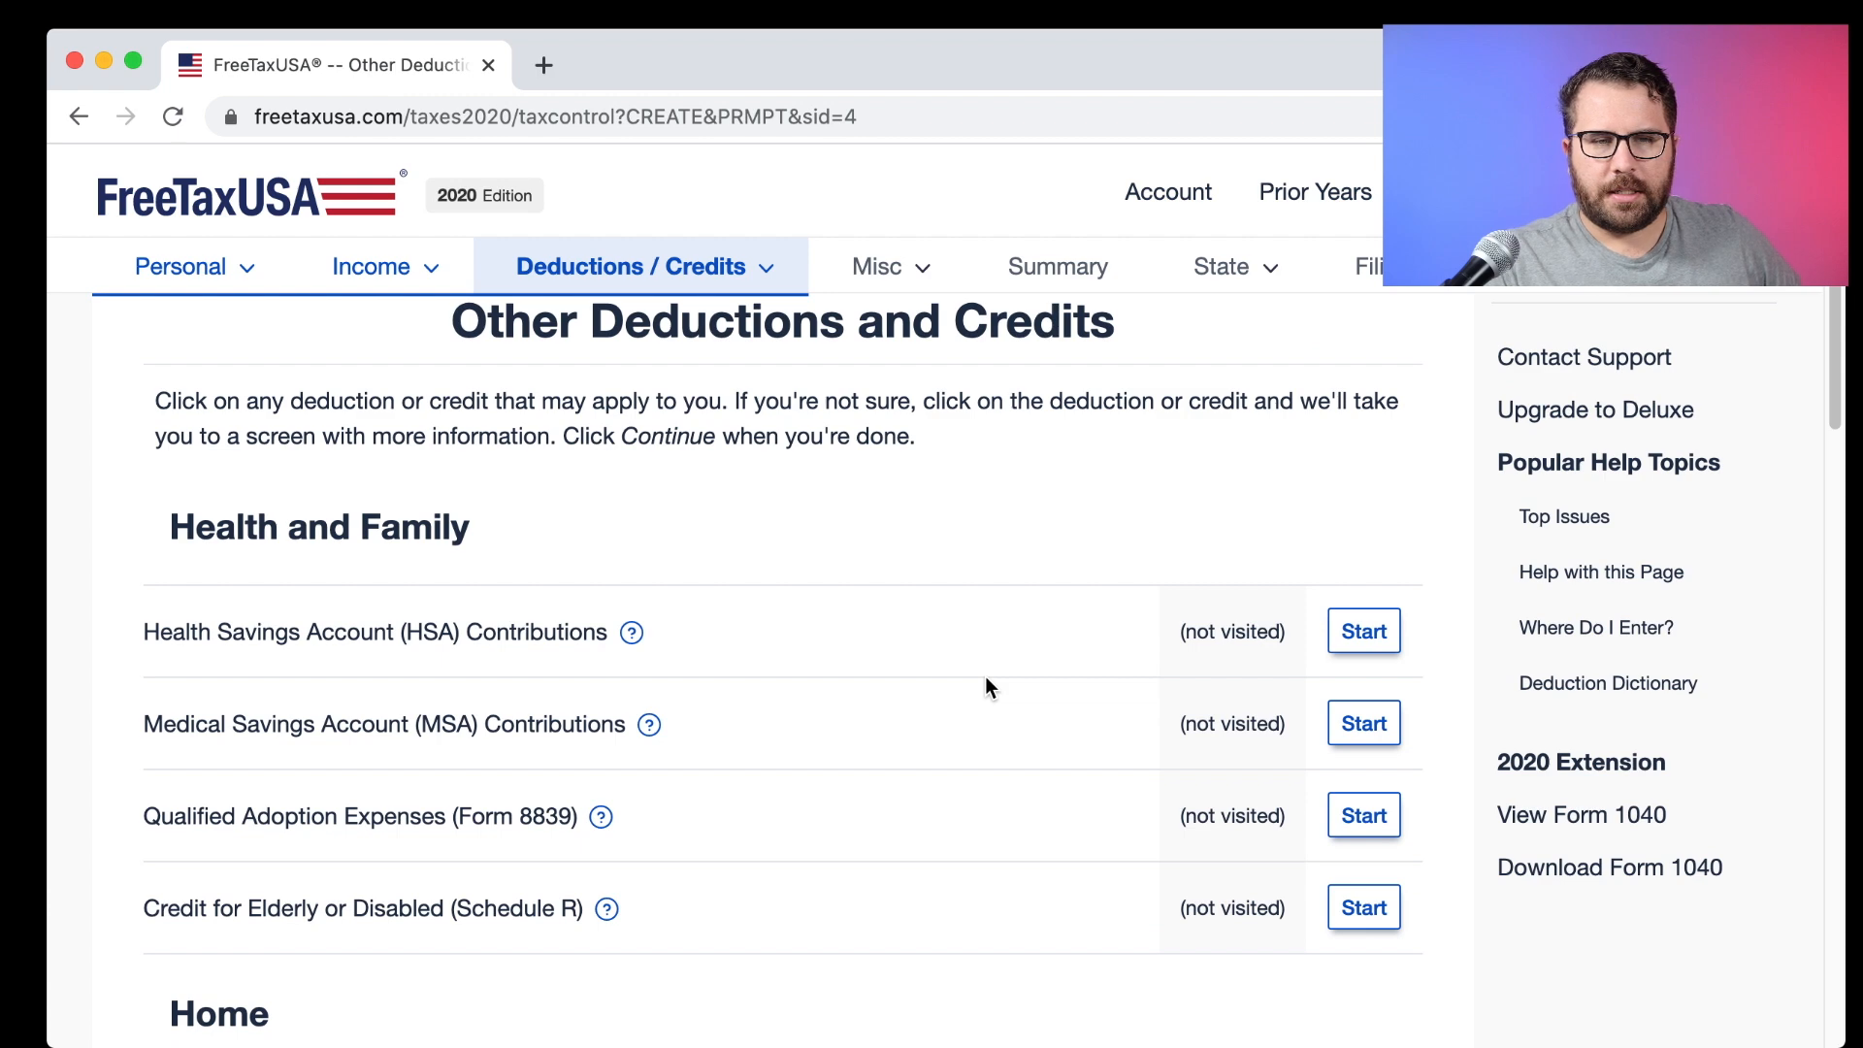
{"action": "scroll", "coordinate": [985, 686], "scroll_direction": "down", "scroll_amount": 5}
{"action": "scroll", "coordinate": [985, 686], "scroll_direction": "down", "scroll_amount": 12}
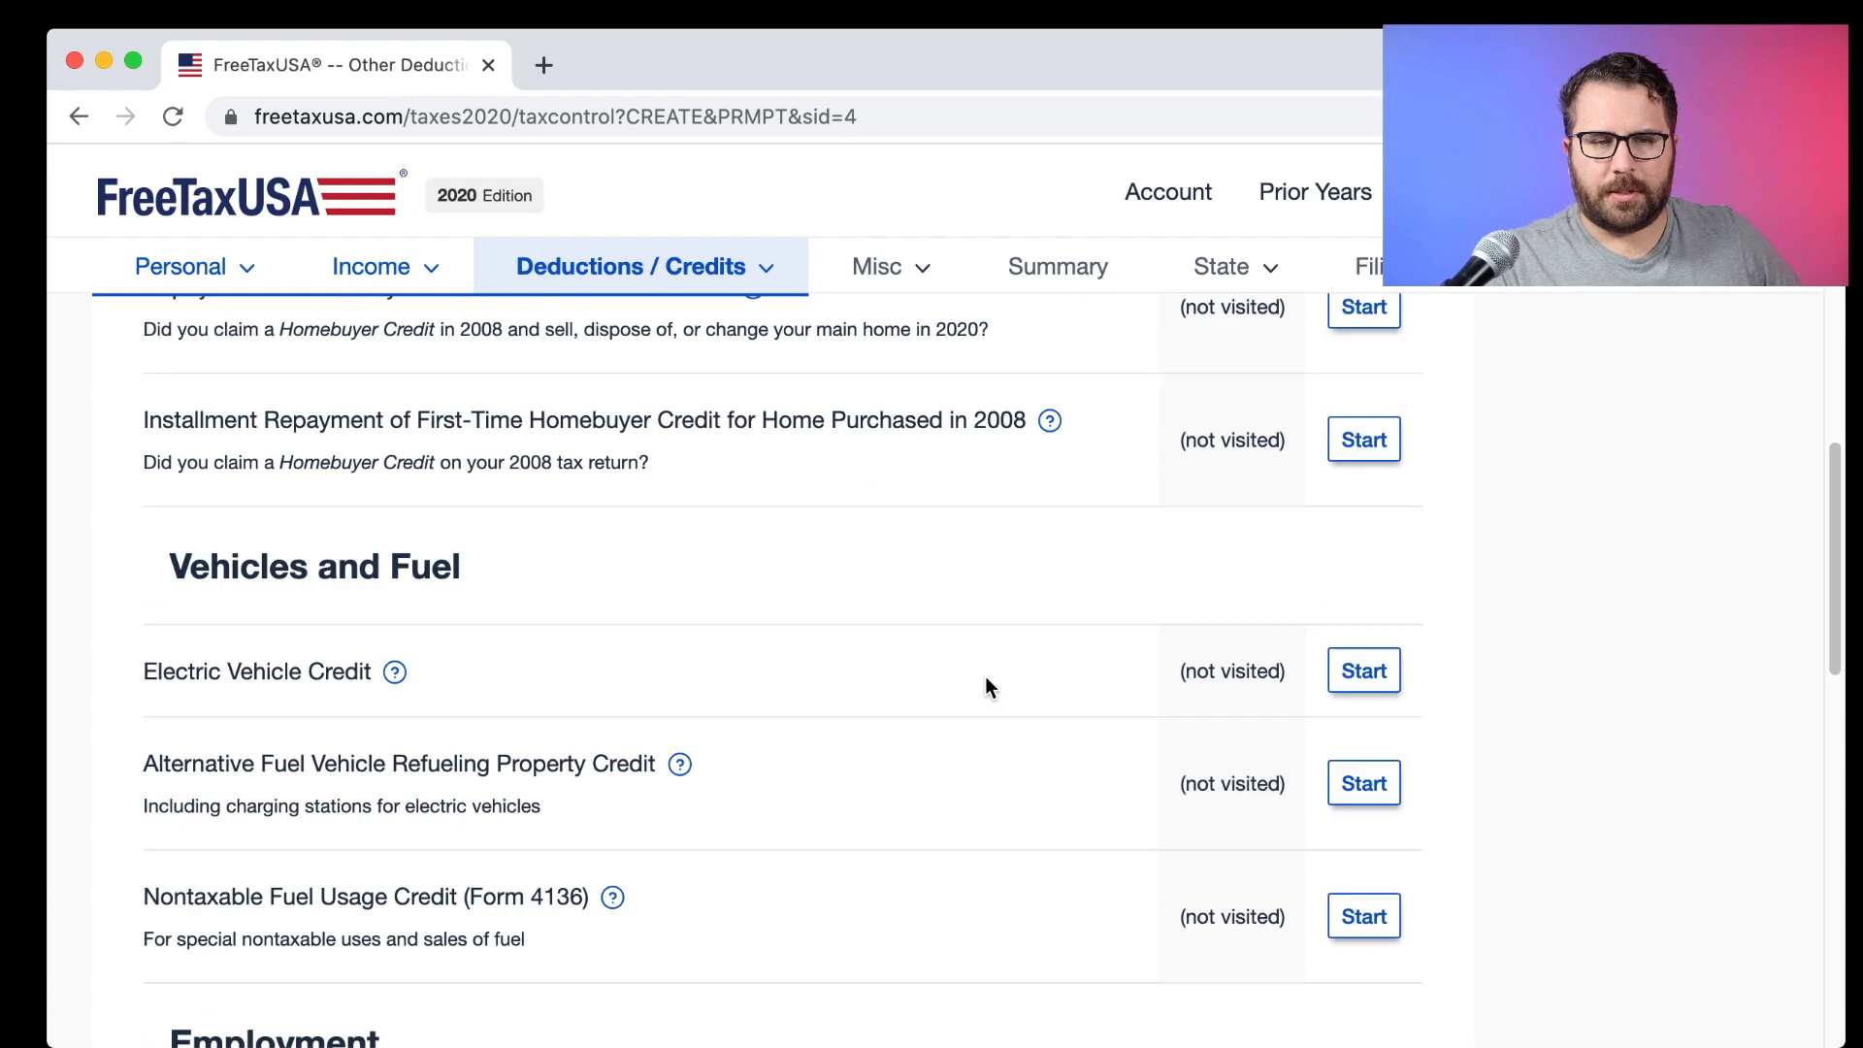
{"action": "scroll", "coordinate": [986, 687], "scroll_direction": "down", "scroll_amount": 20}
{"action": "left_click", "coordinate": [1358, 916]}
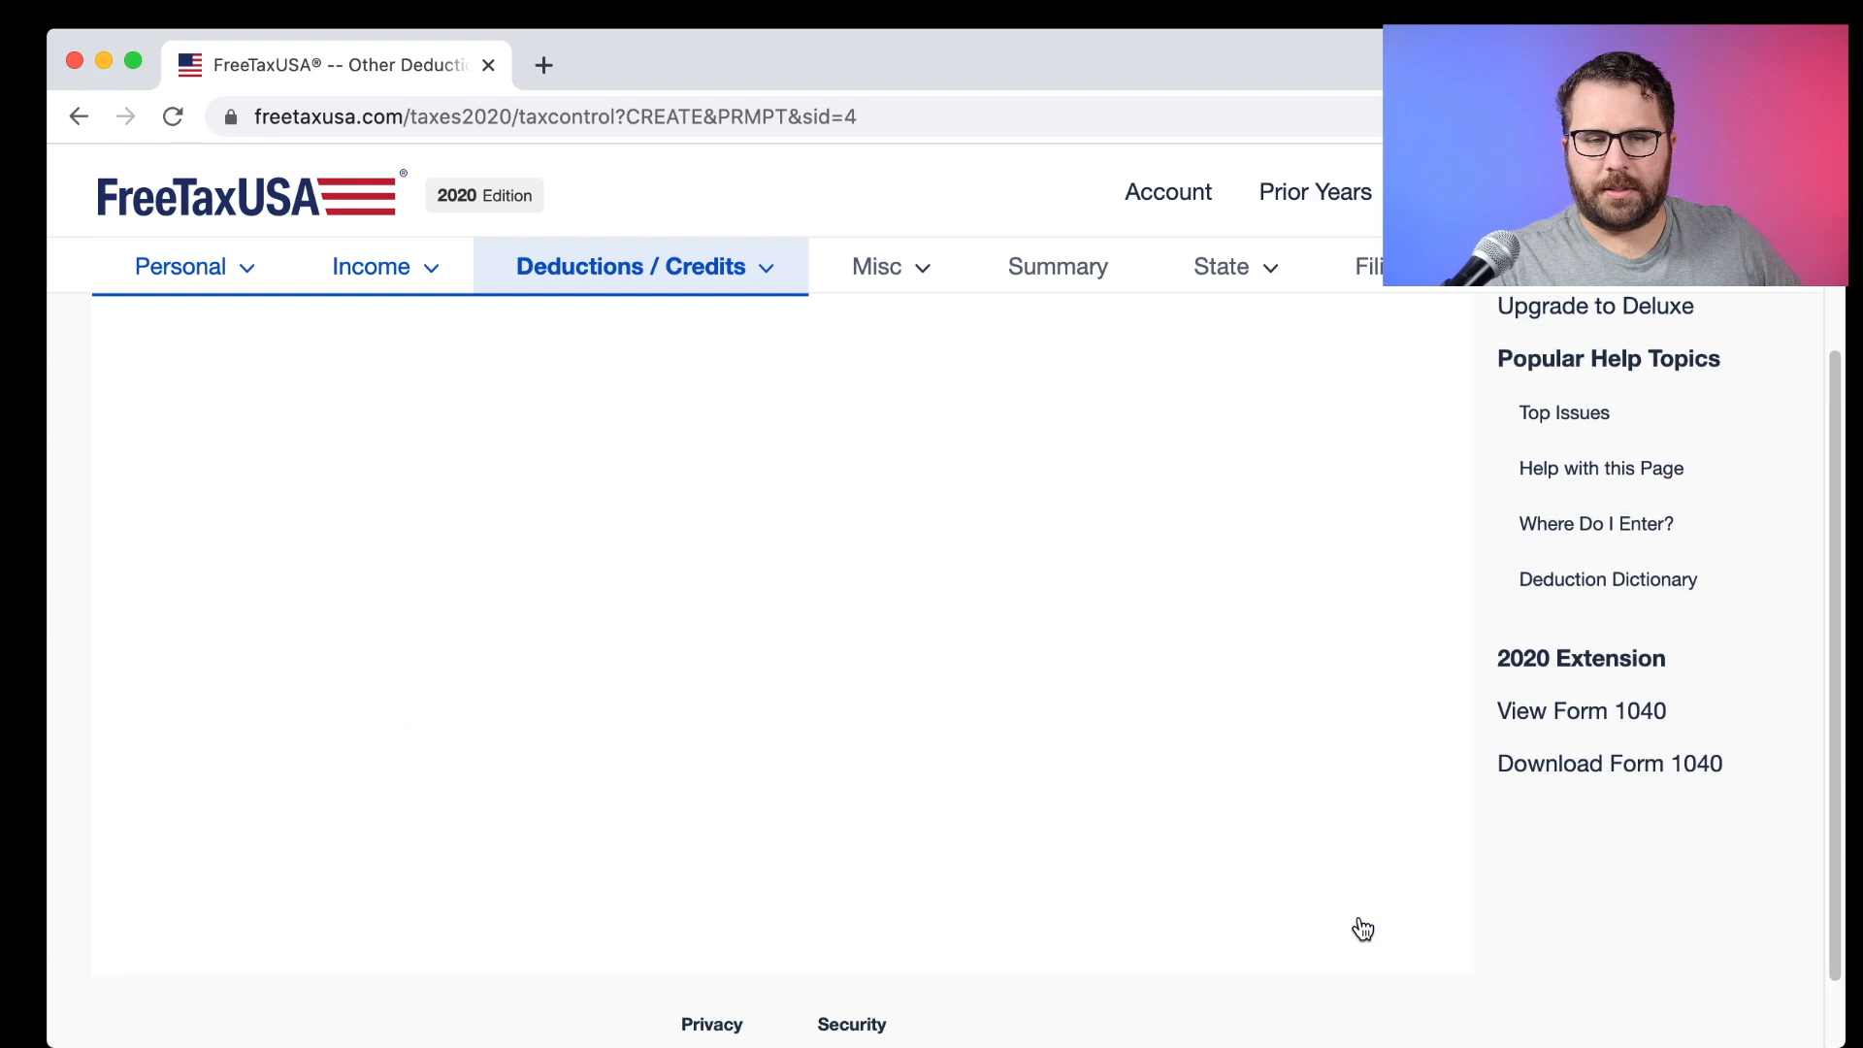
Check the summary's $300 cash donations and $2,000 Child Tax Credit amounts, then continue.
{"action": "scroll", "coordinate": [846, 628], "scroll_direction": "down", "scroll_amount": 10}
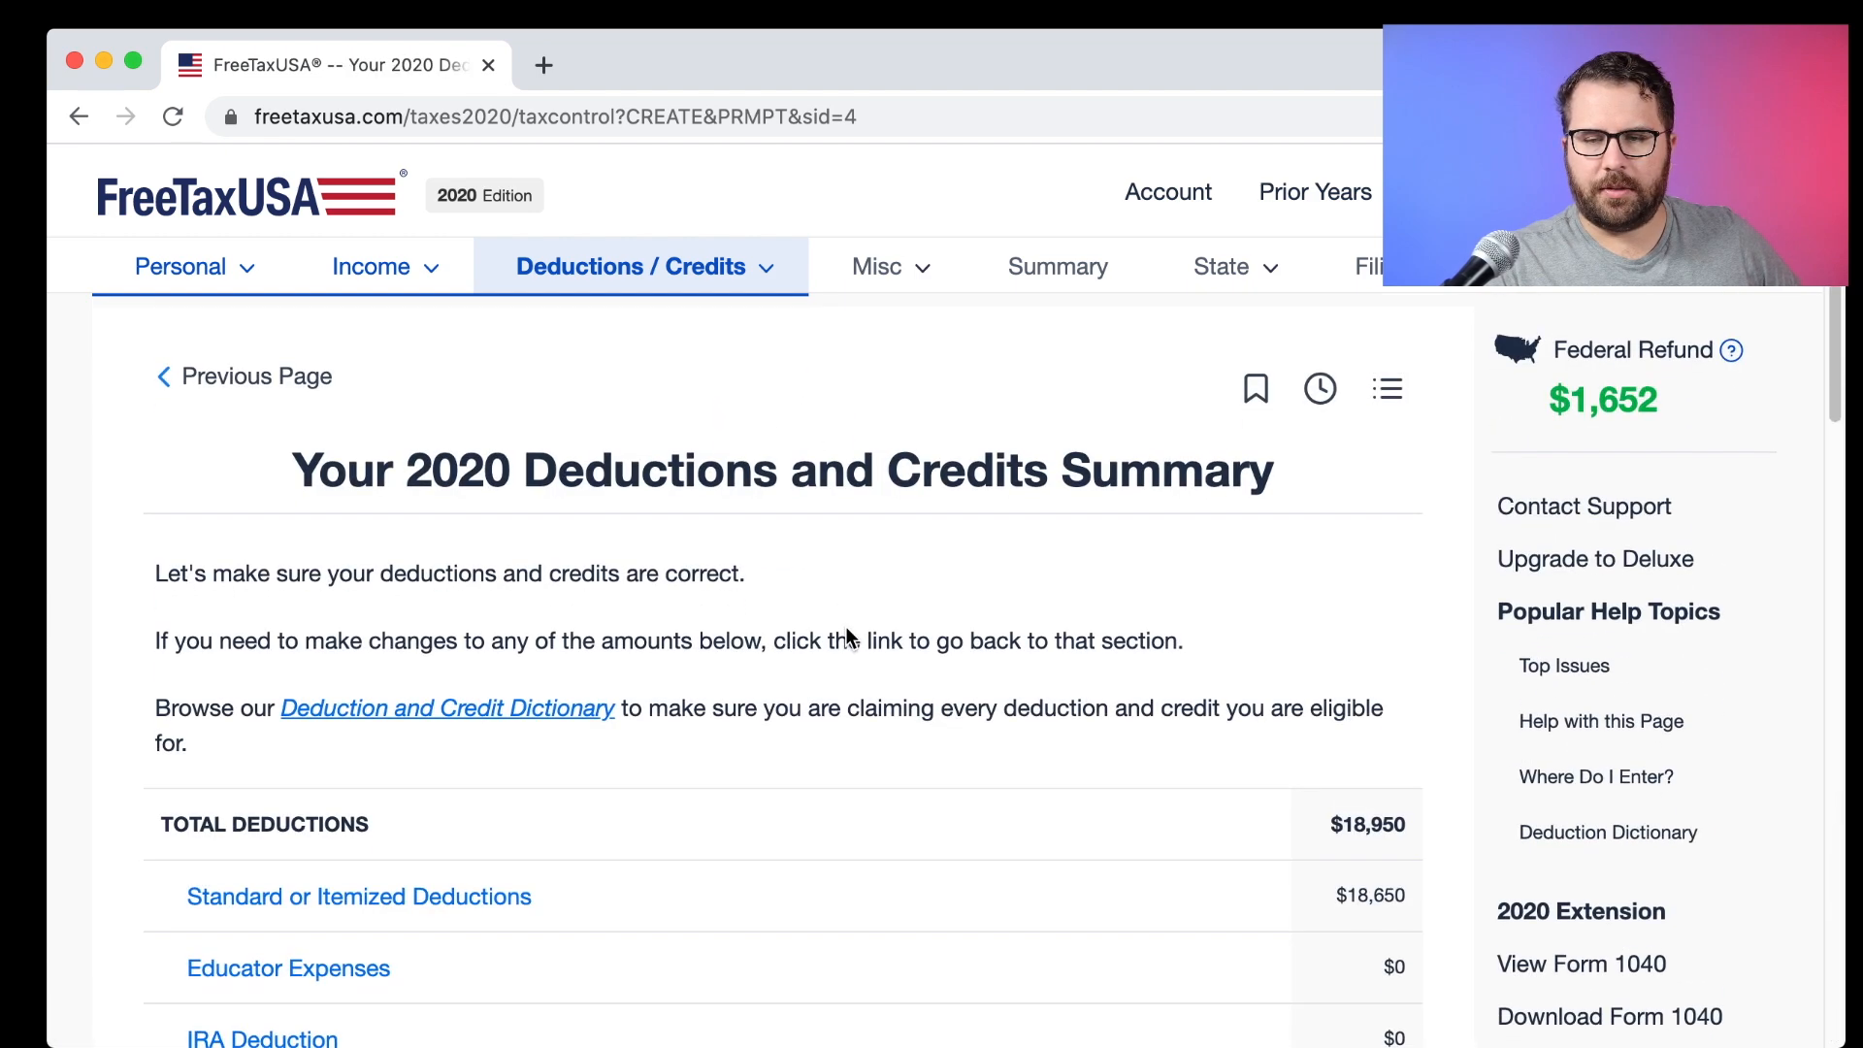
{"action": "scroll", "coordinate": [846, 637], "scroll_direction": "down", "scroll_amount": 15}
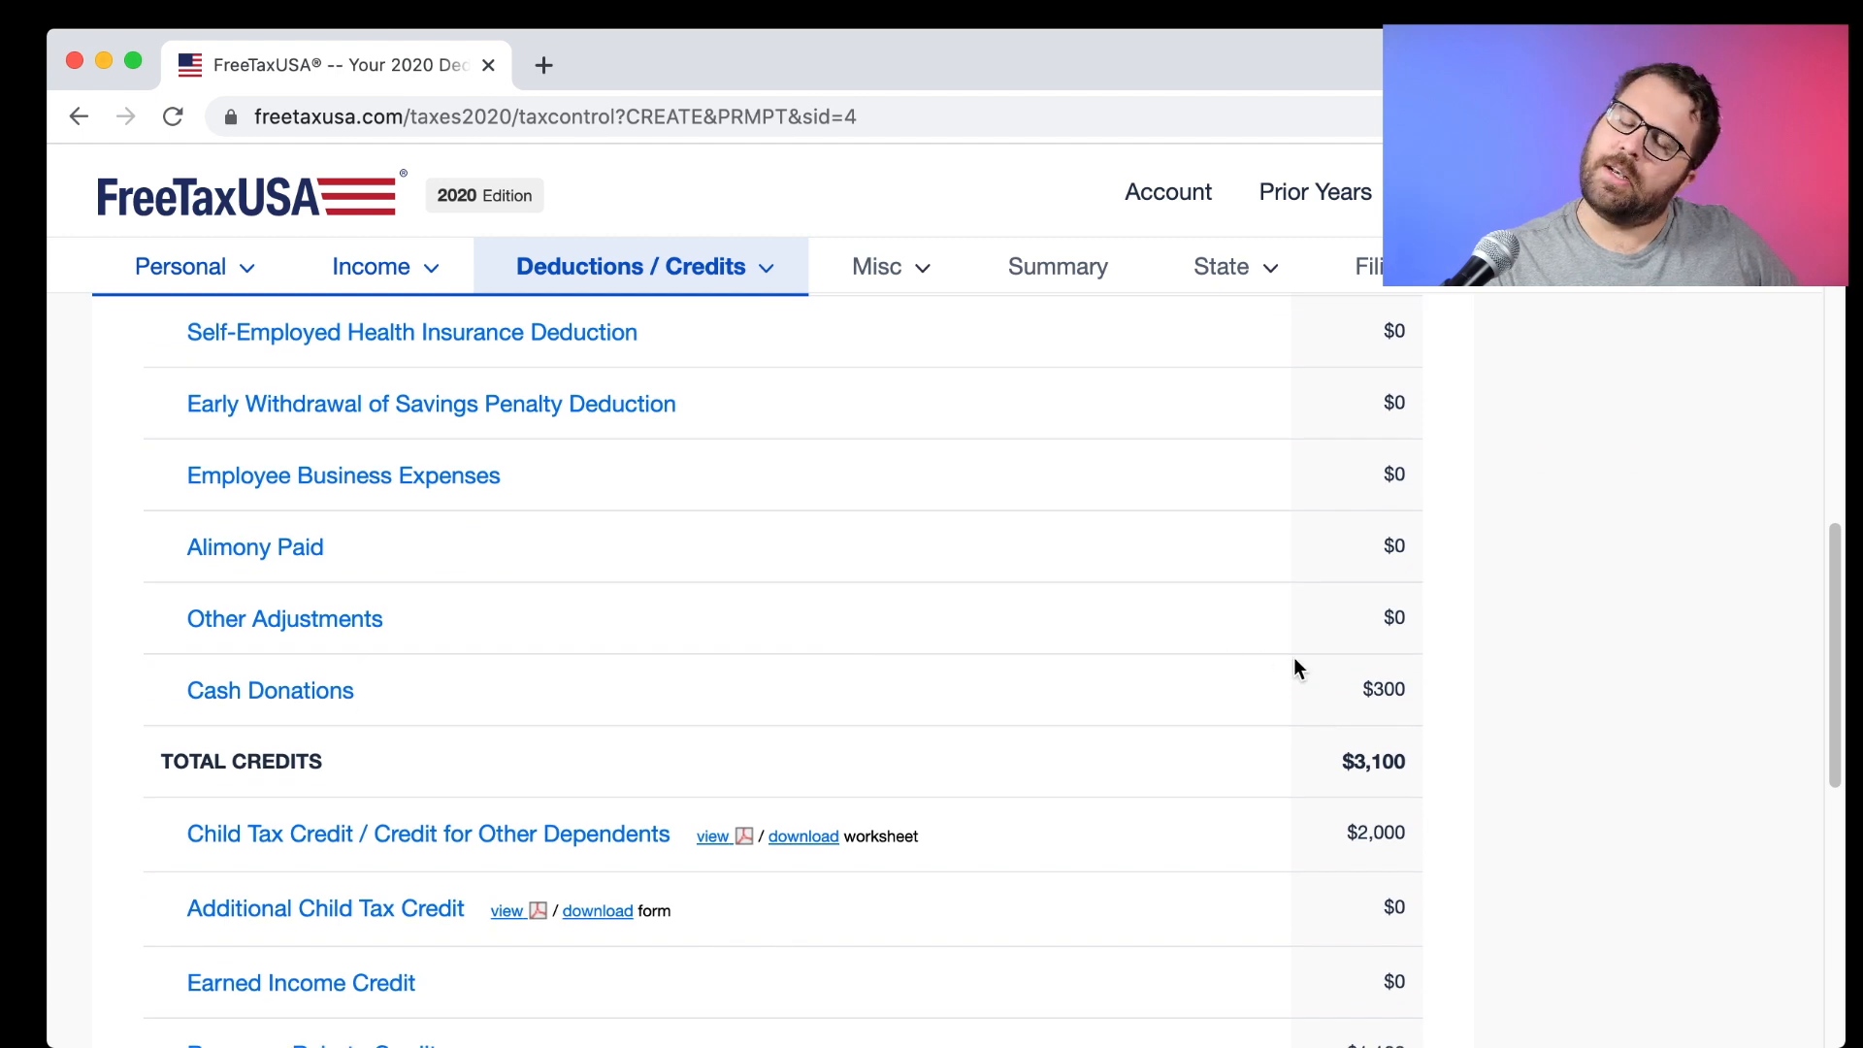
{"action": "left_click_drag", "start_coordinate": [1343, 689], "coordinate": [1410, 693]}
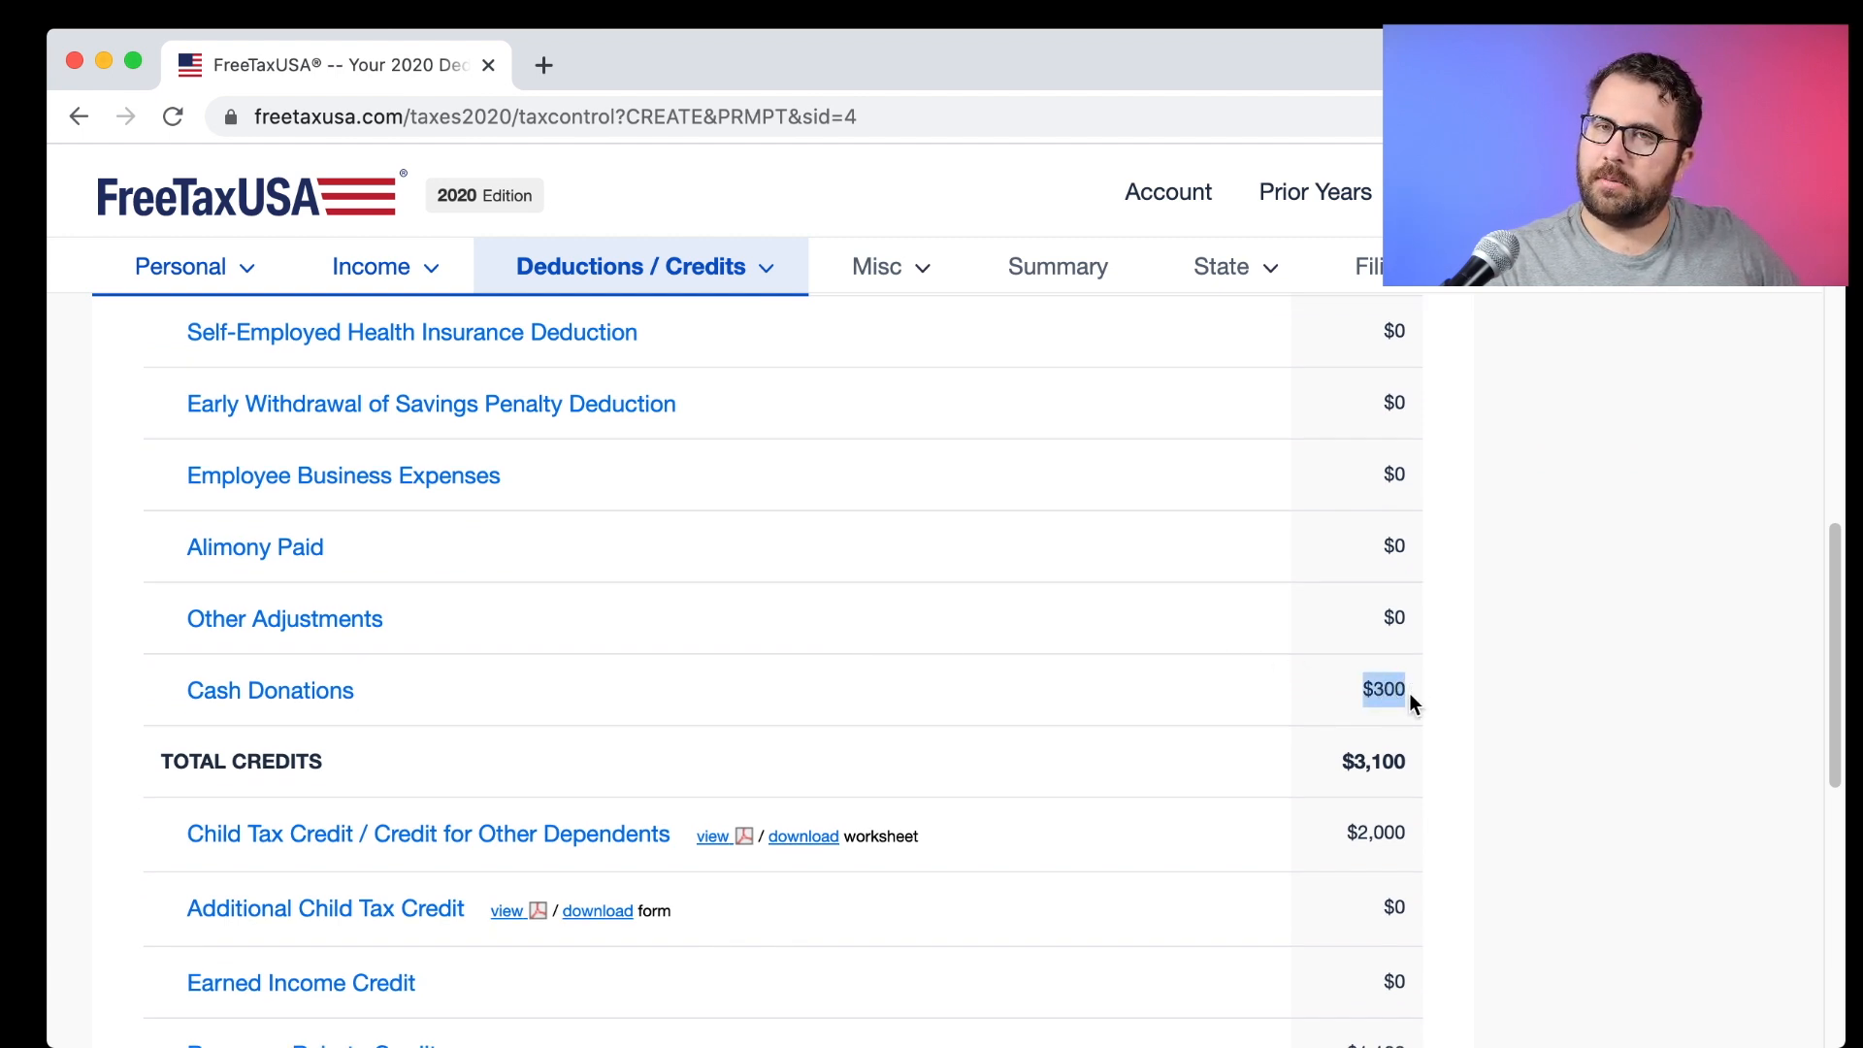
{"action": "scroll", "coordinate": [1410, 701], "scroll_direction": "down", "scroll_amount": 5}
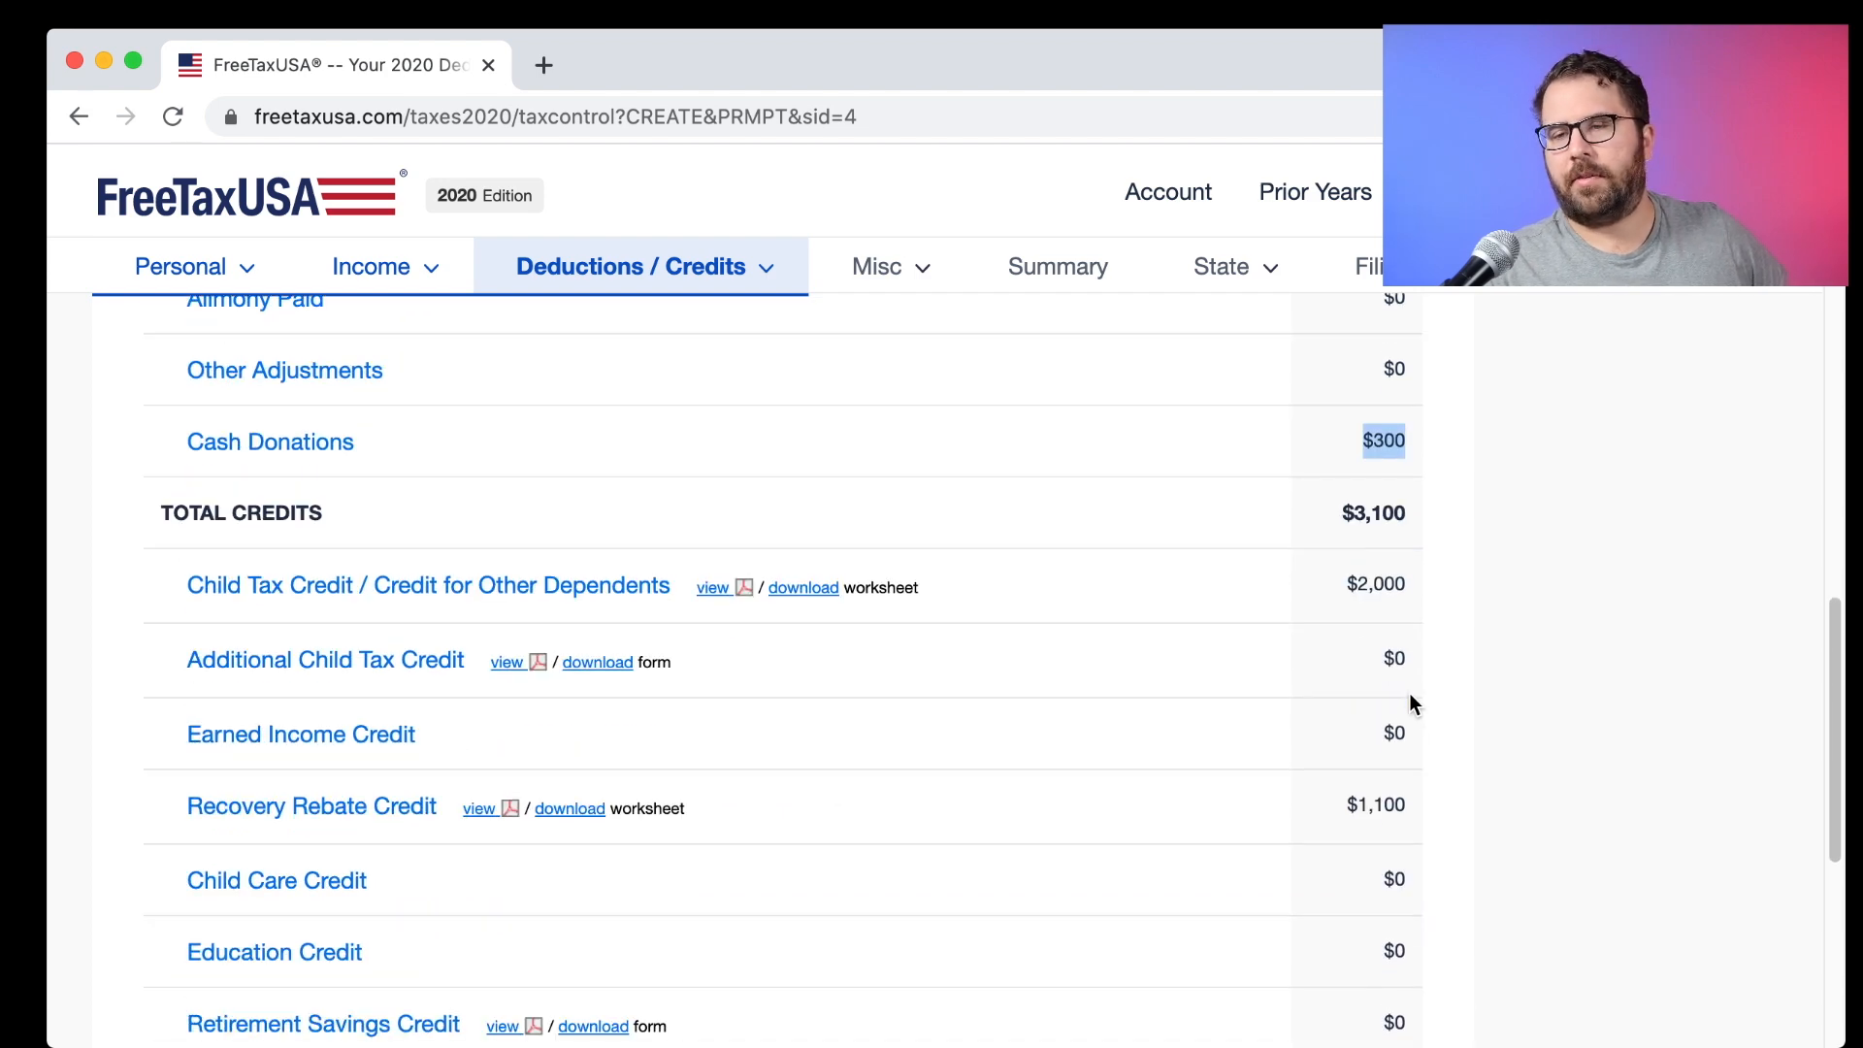
{"action": "left_click", "coordinate": [1464, 574]}
{"action": "scroll", "coordinate": [1463, 574], "scroll_direction": "down", "scroll_amount": 3}
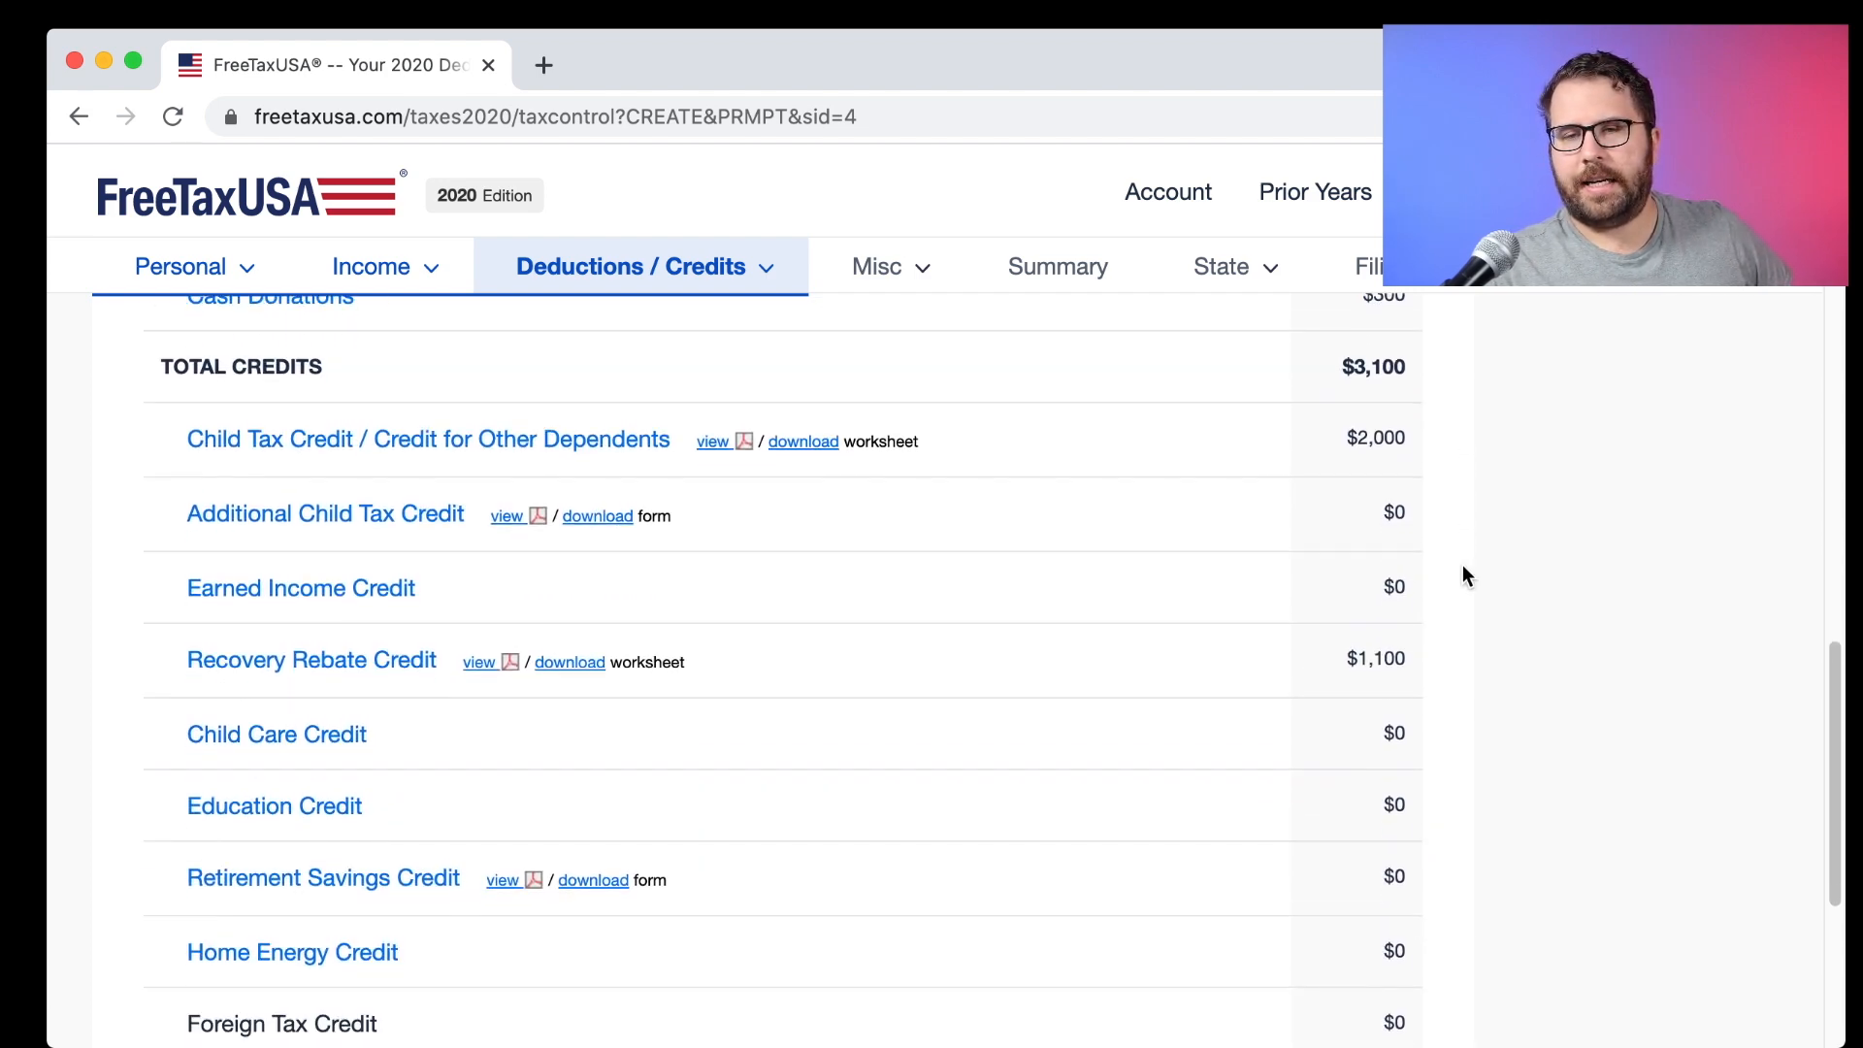
{"action": "left_click_drag", "start_coordinate": [1404, 440], "coordinate": [1337, 442]}
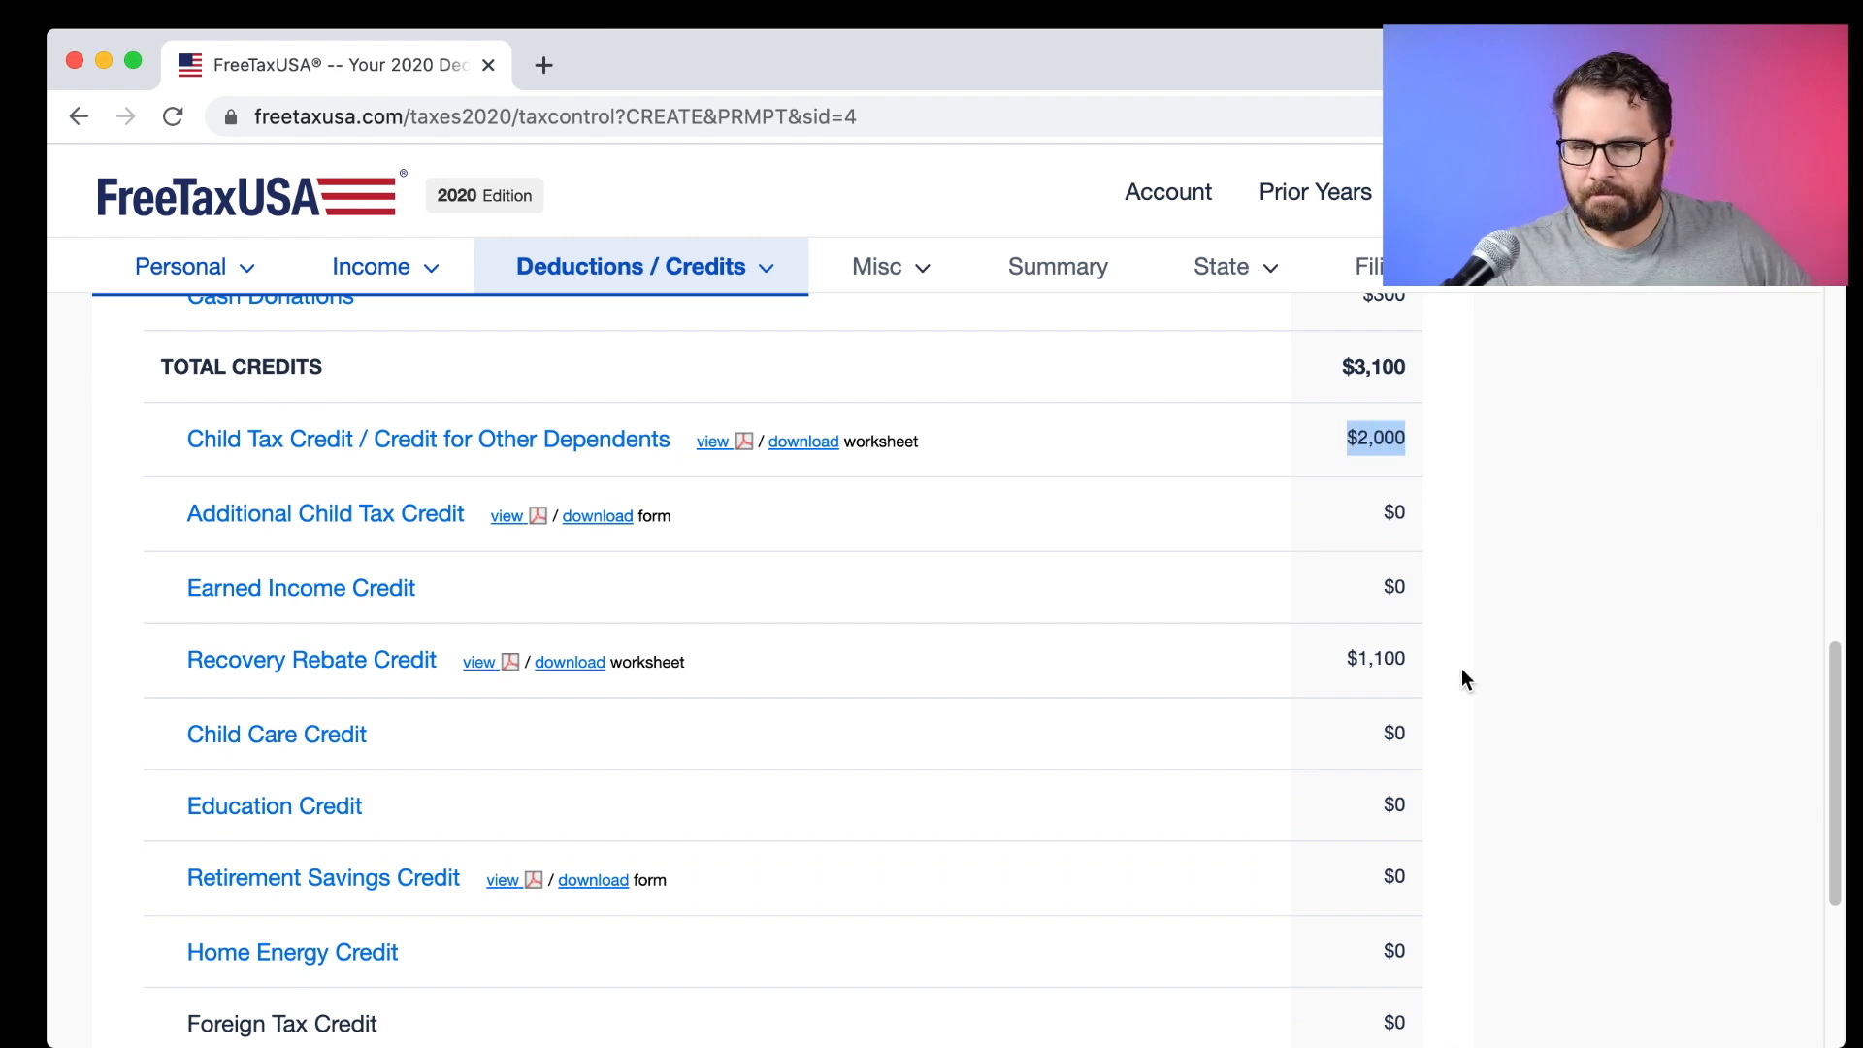
{"action": "left_click_drag", "start_coordinate": [1405, 668], "coordinate": [1335, 665]}
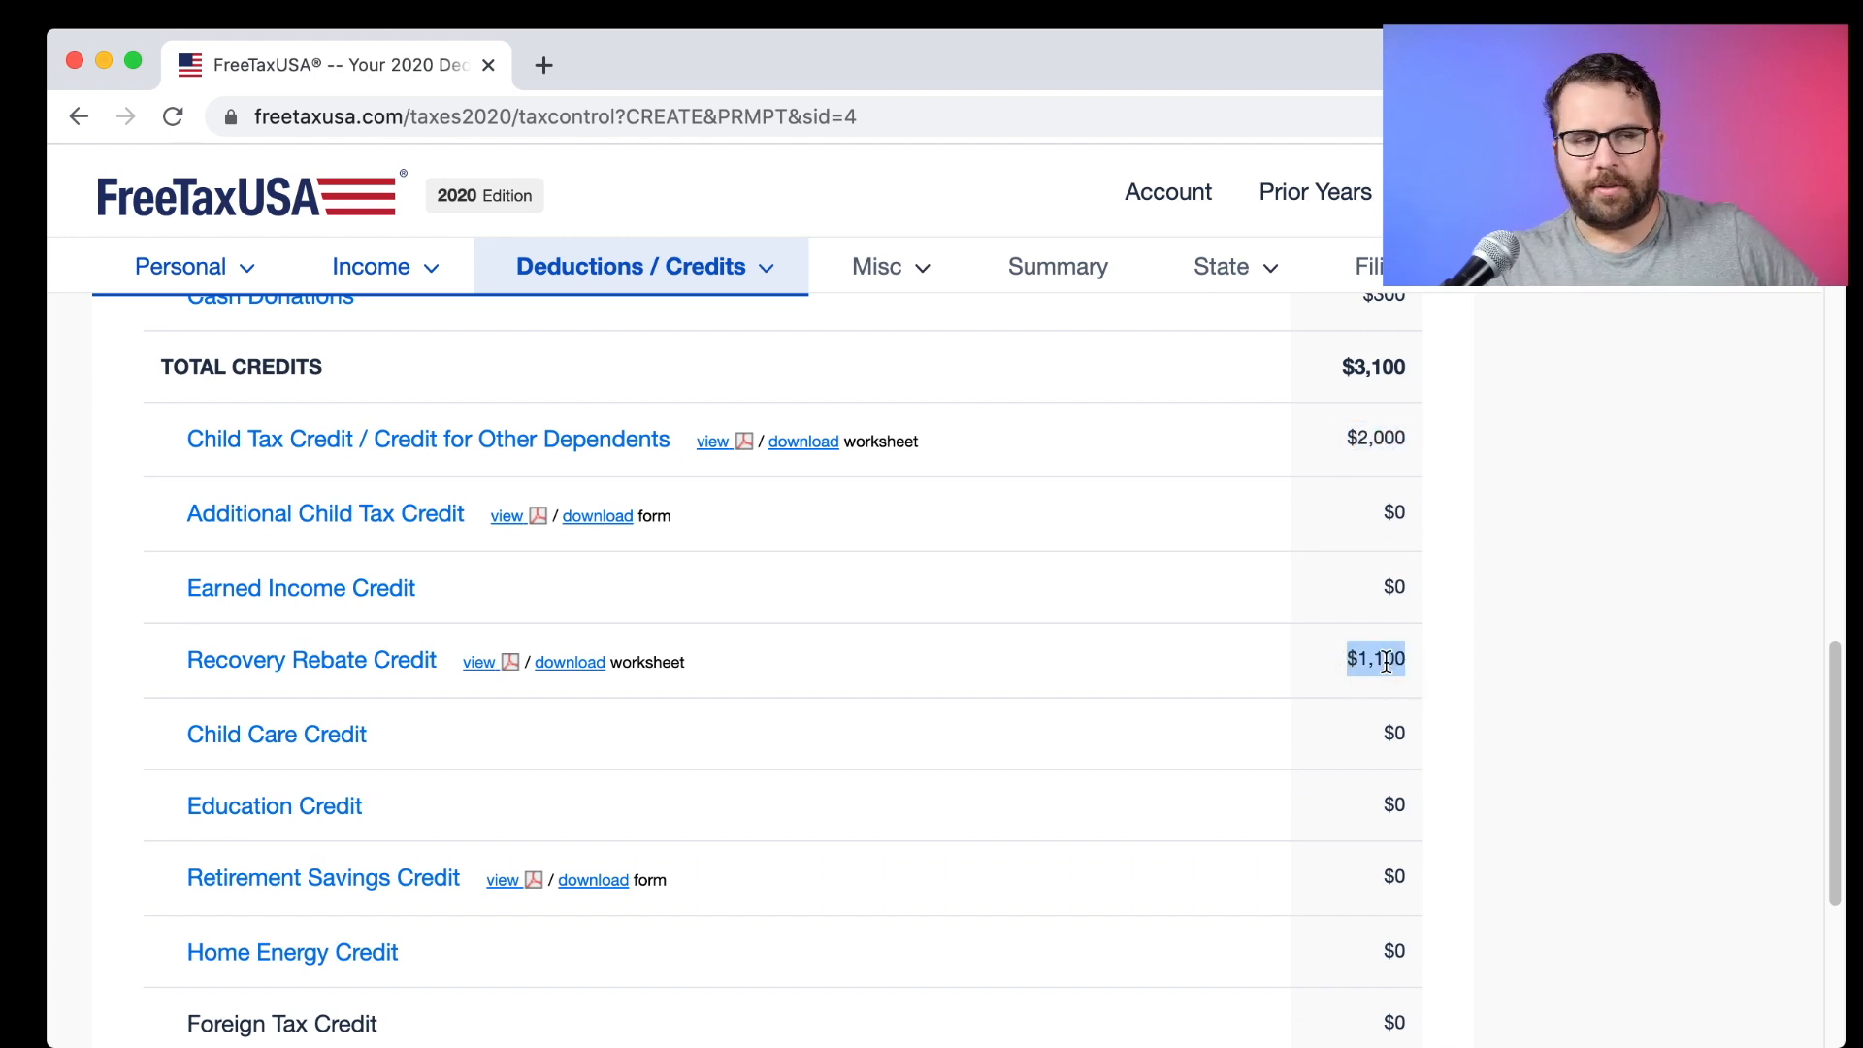
{"action": "scroll", "coordinate": [1358, 663], "scroll_direction": "down", "scroll_amount": 3}
{"action": "scroll", "coordinate": [1386, 663], "scroll_direction": "down", "scroll_amount": 7}
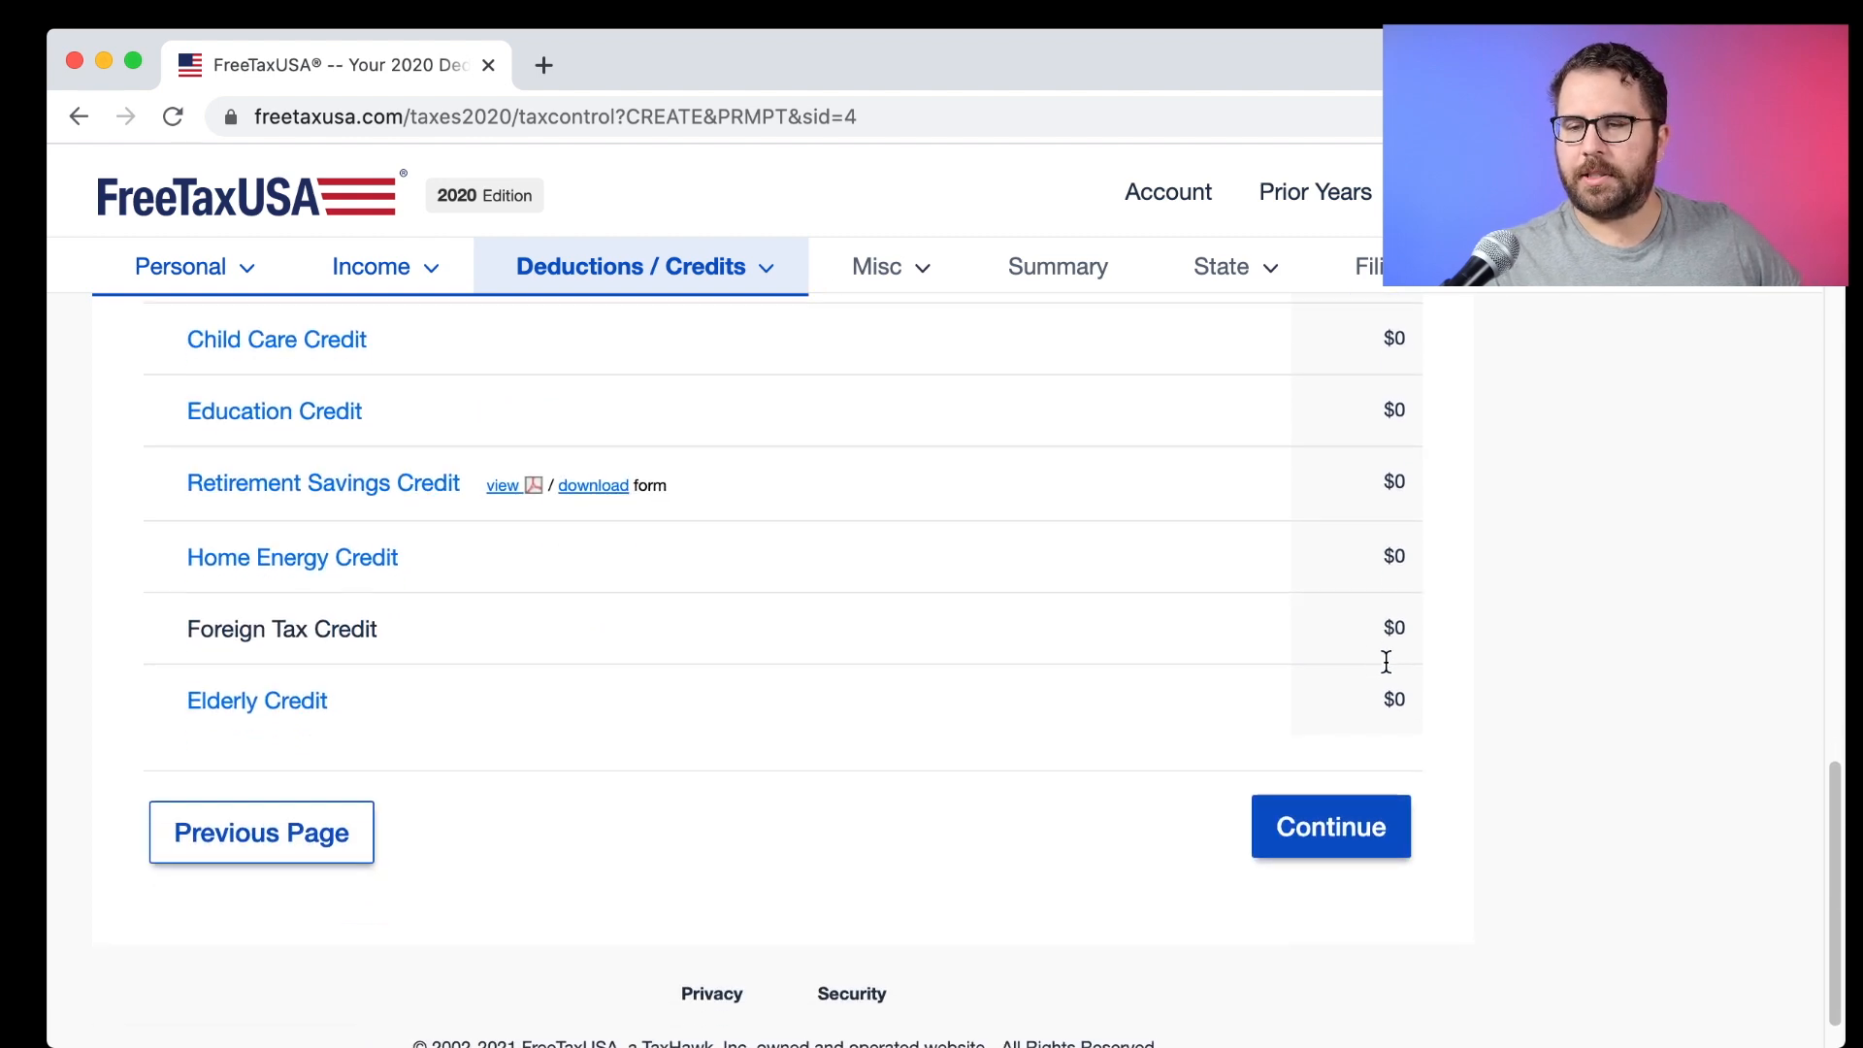
{"action": "left_click", "coordinate": [1335, 771]}
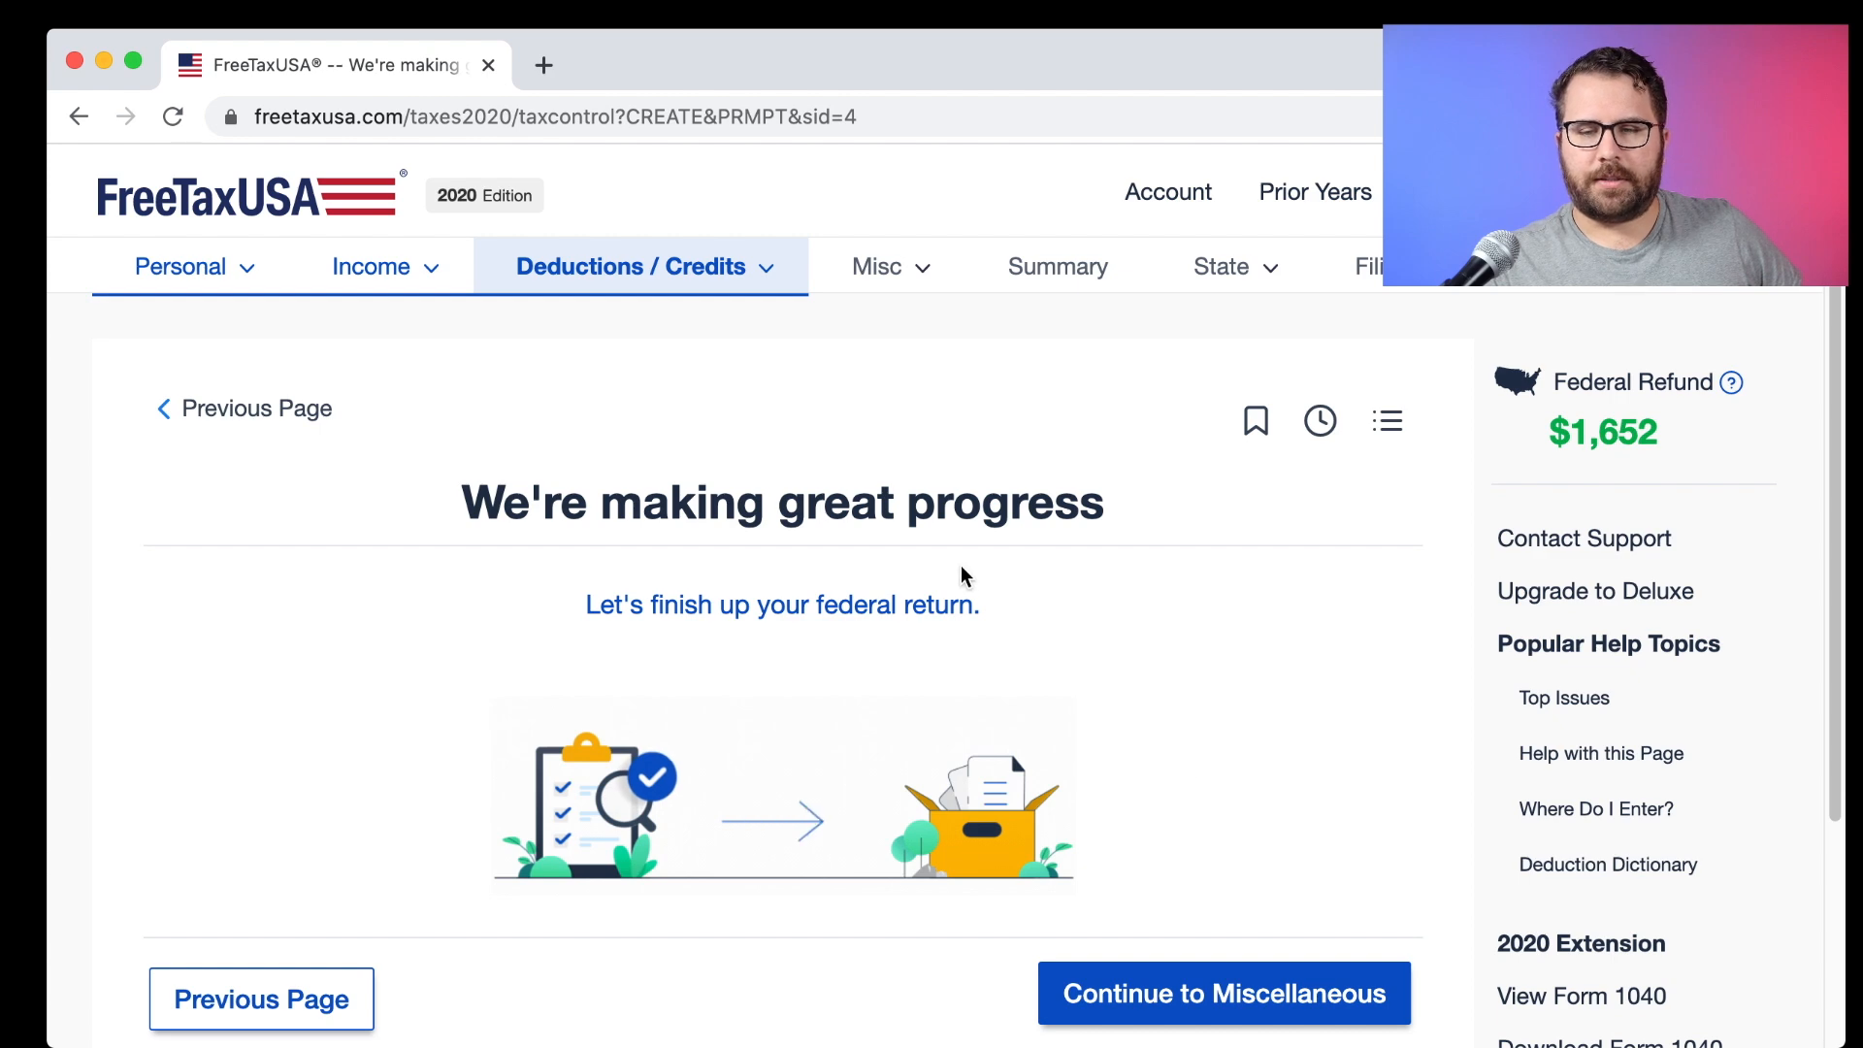
Go through the Miscellaneous Forms topics list without starting any topic.
{"action": "left_click", "coordinate": [1131, 978]}
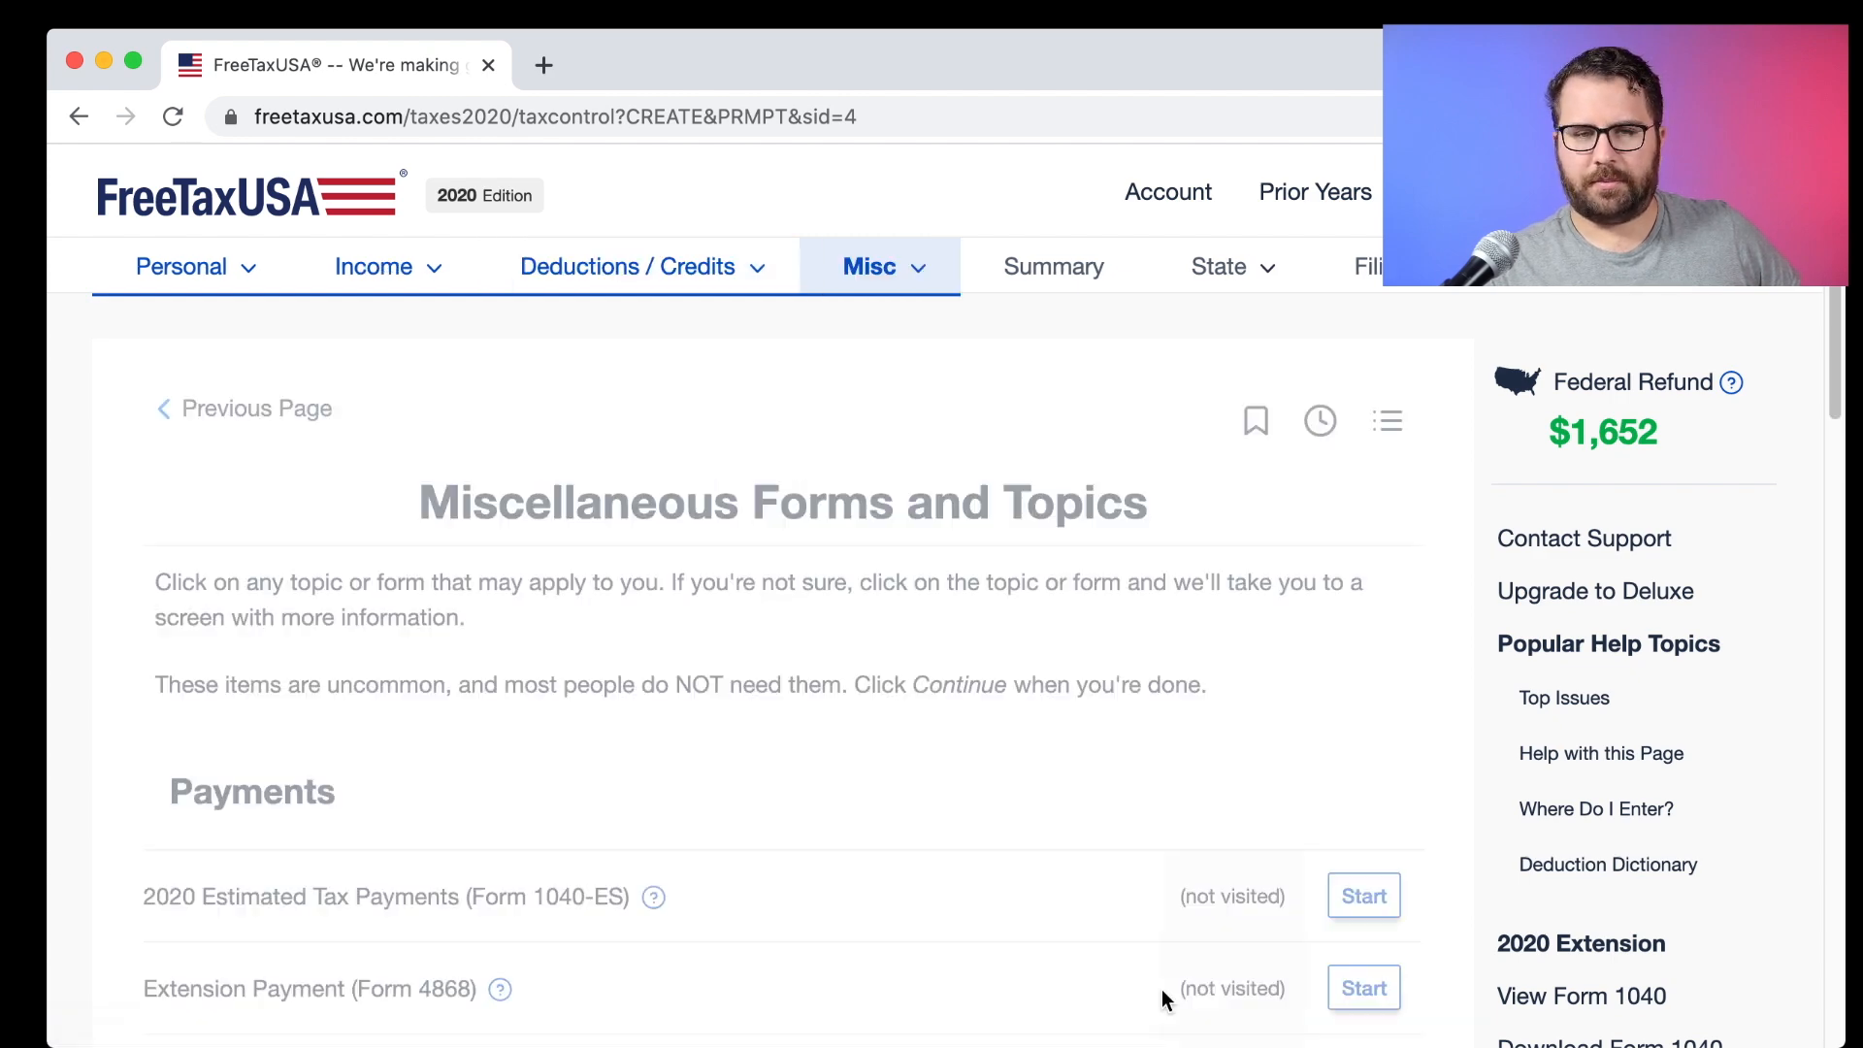
{"action": "scroll", "coordinate": [1072, 737], "scroll_direction": "down", "scroll_amount": 3}
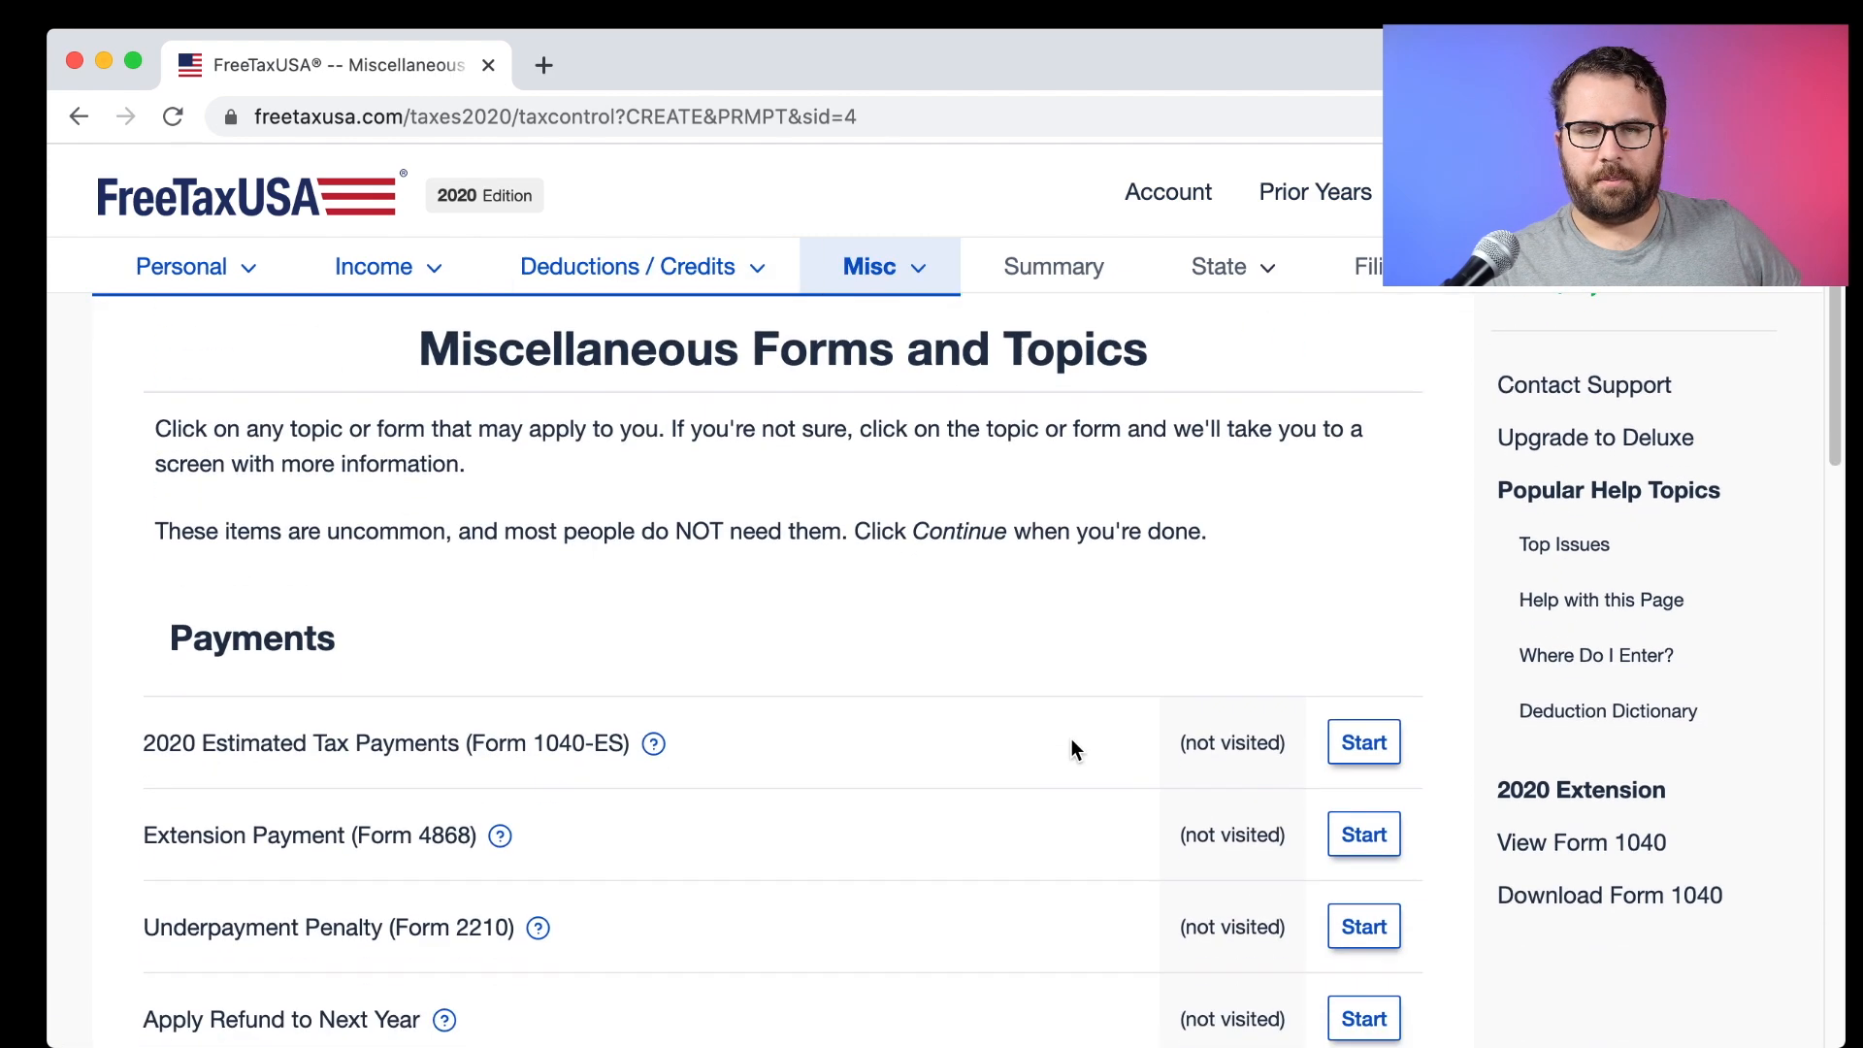
{"action": "scroll", "coordinate": [1071, 741], "scroll_direction": "down", "scroll_amount": 3}
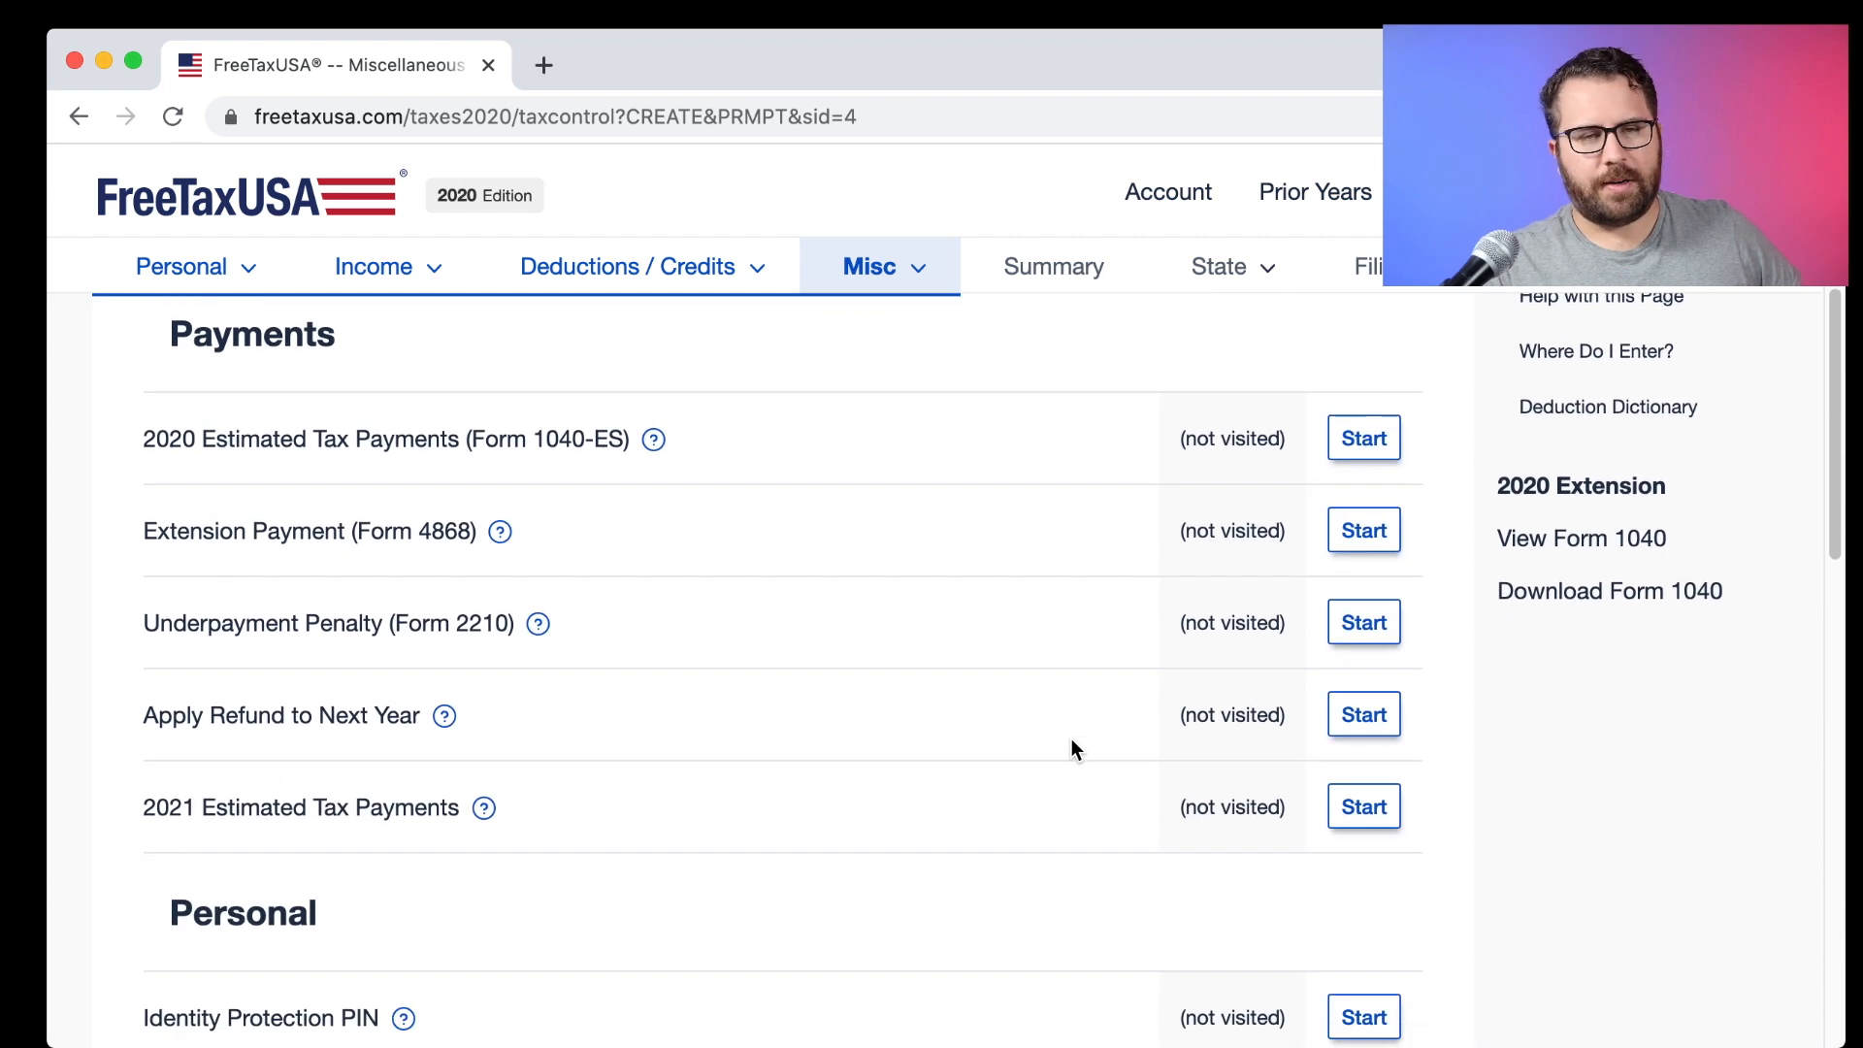
{"action": "scroll", "coordinate": [1071, 739], "scroll_direction": "down", "scroll_amount": 6}
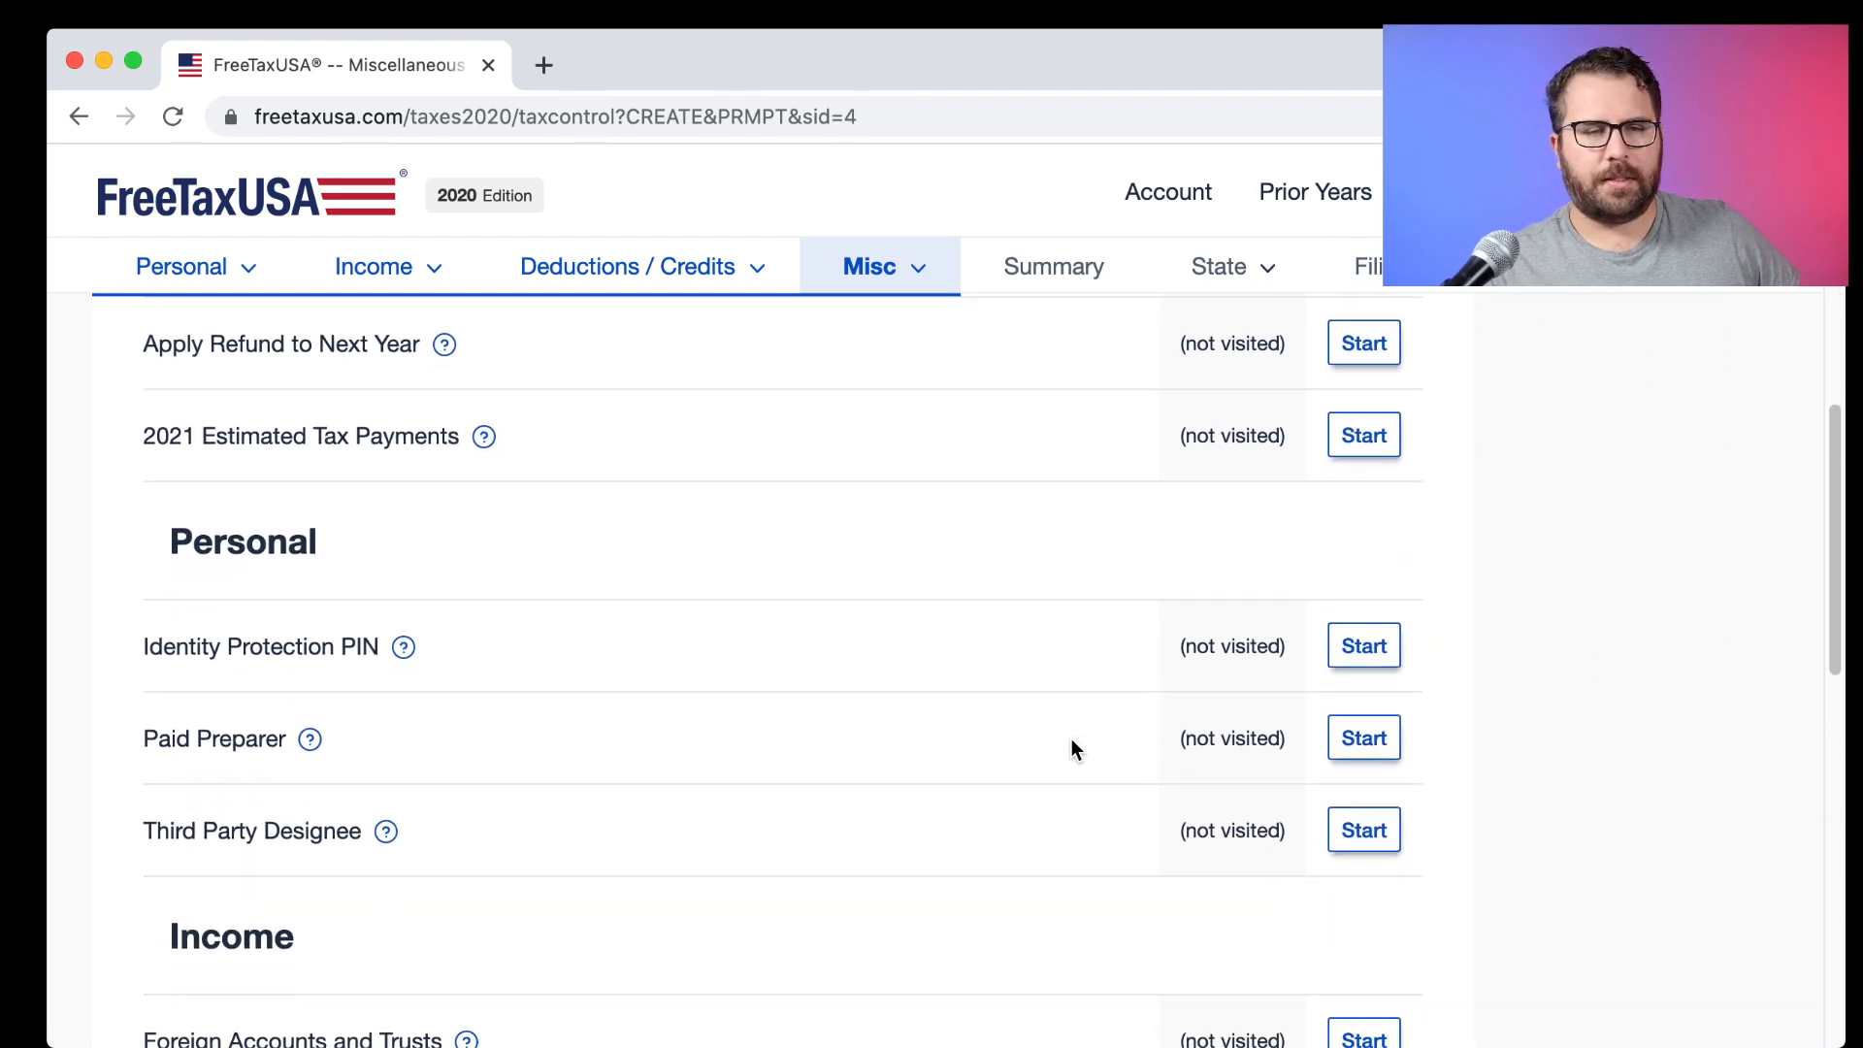
{"action": "scroll", "coordinate": [1071, 740], "scroll_direction": "down", "scroll_amount": 5}
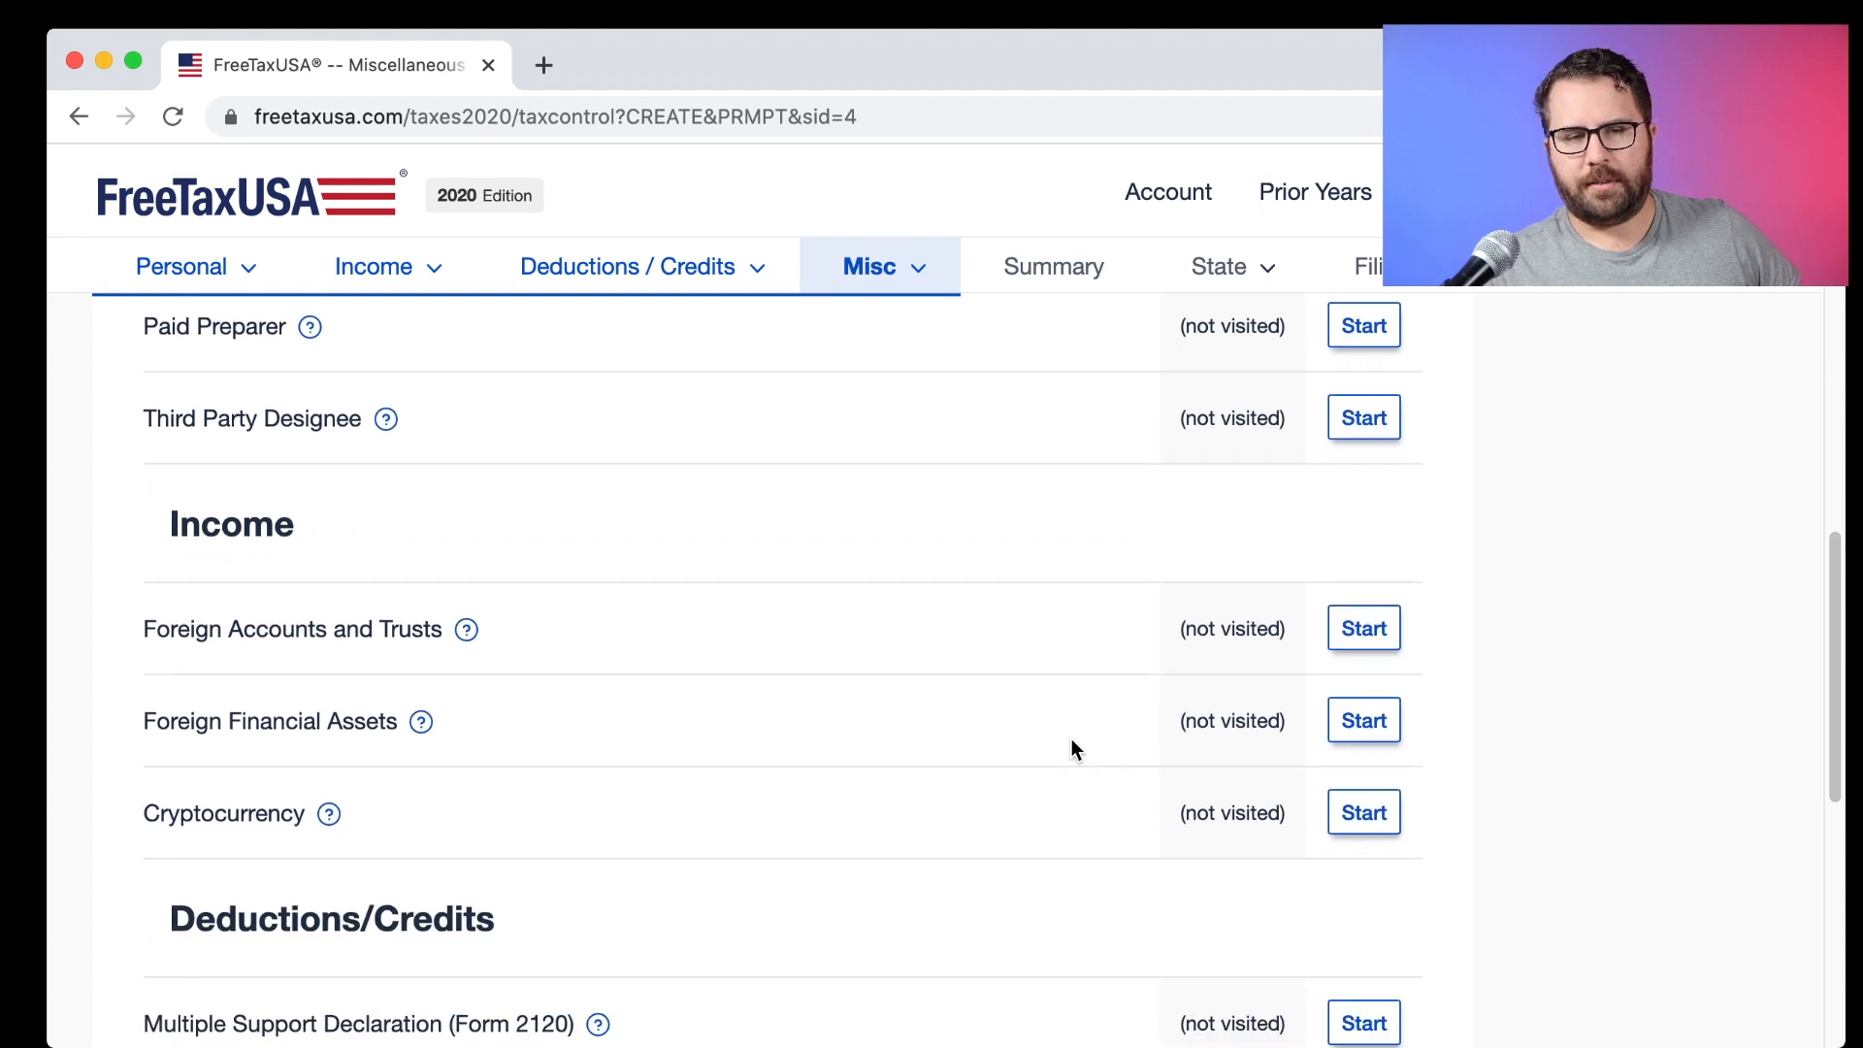
{"action": "scroll", "coordinate": [1072, 747], "scroll_direction": "down", "scroll_amount": 1}
{"action": "scroll", "coordinate": [1072, 747], "scroll_direction": "down", "scroll_amount": 3}
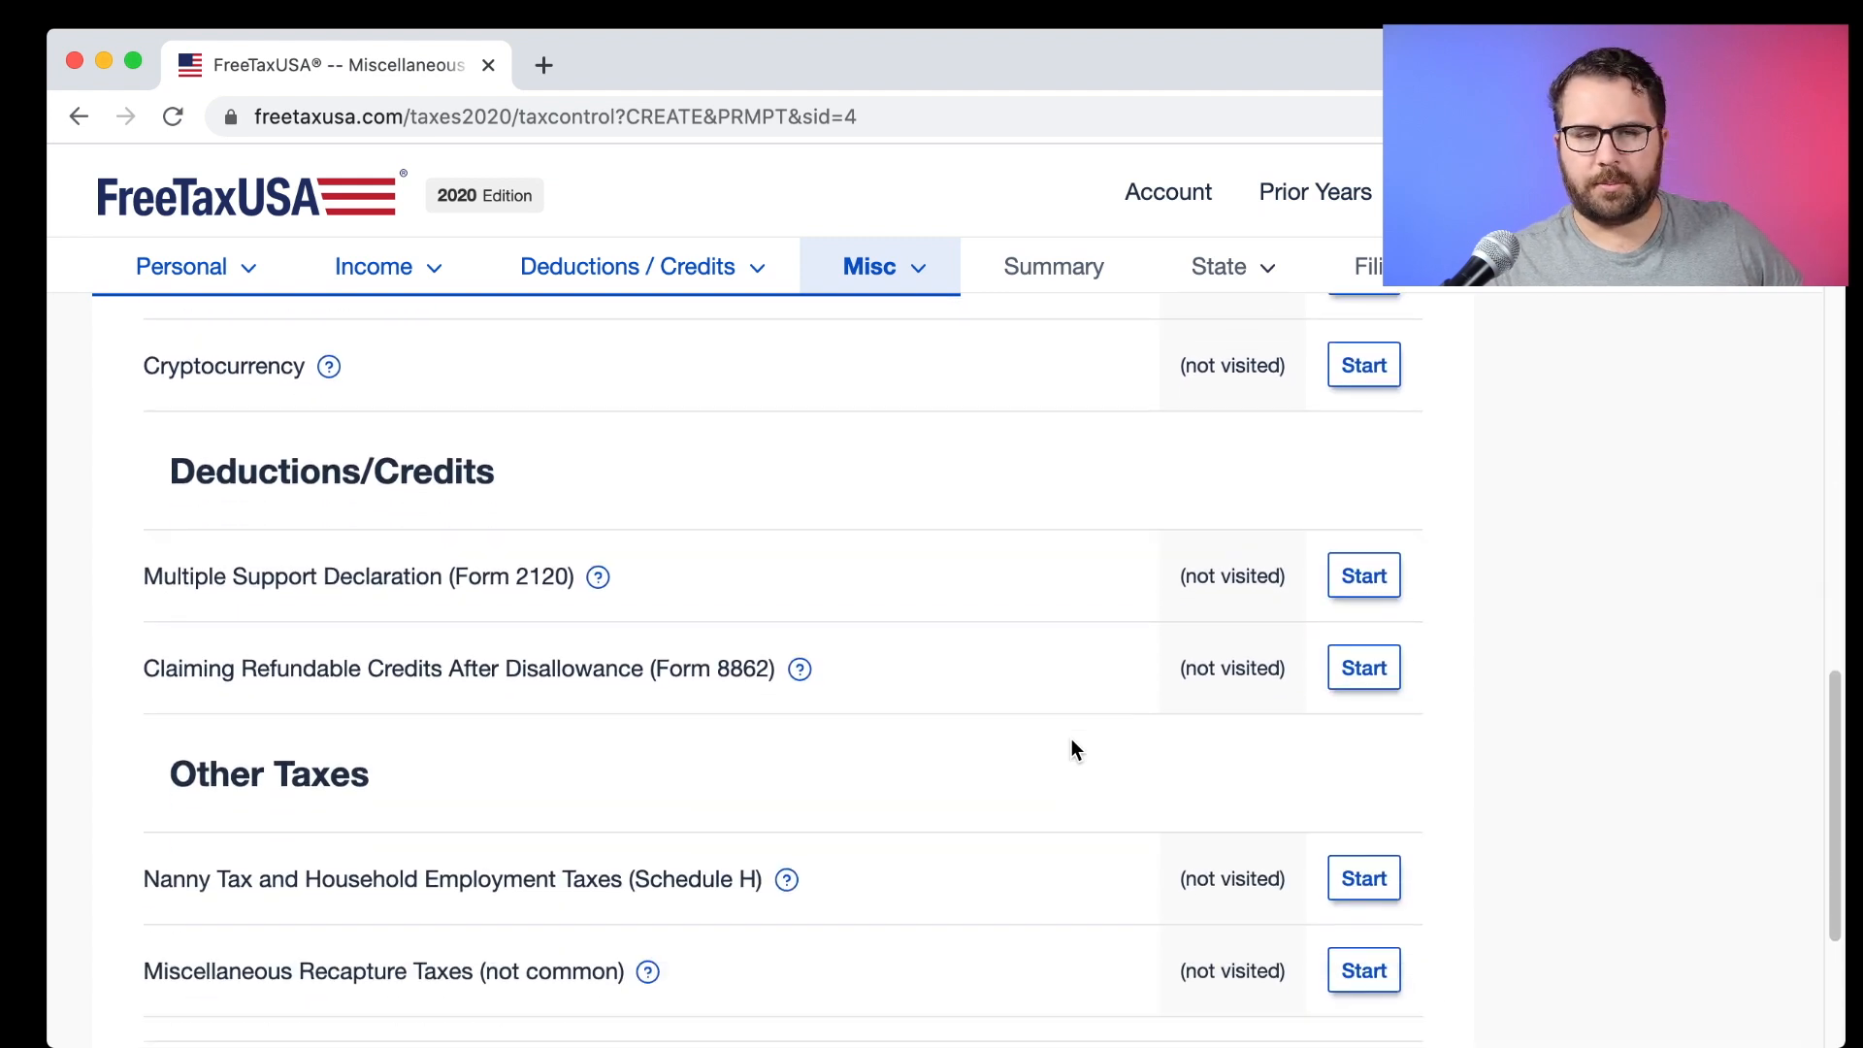
{"action": "scroll", "coordinate": [1071, 747], "scroll_direction": "down", "scroll_amount": 1}
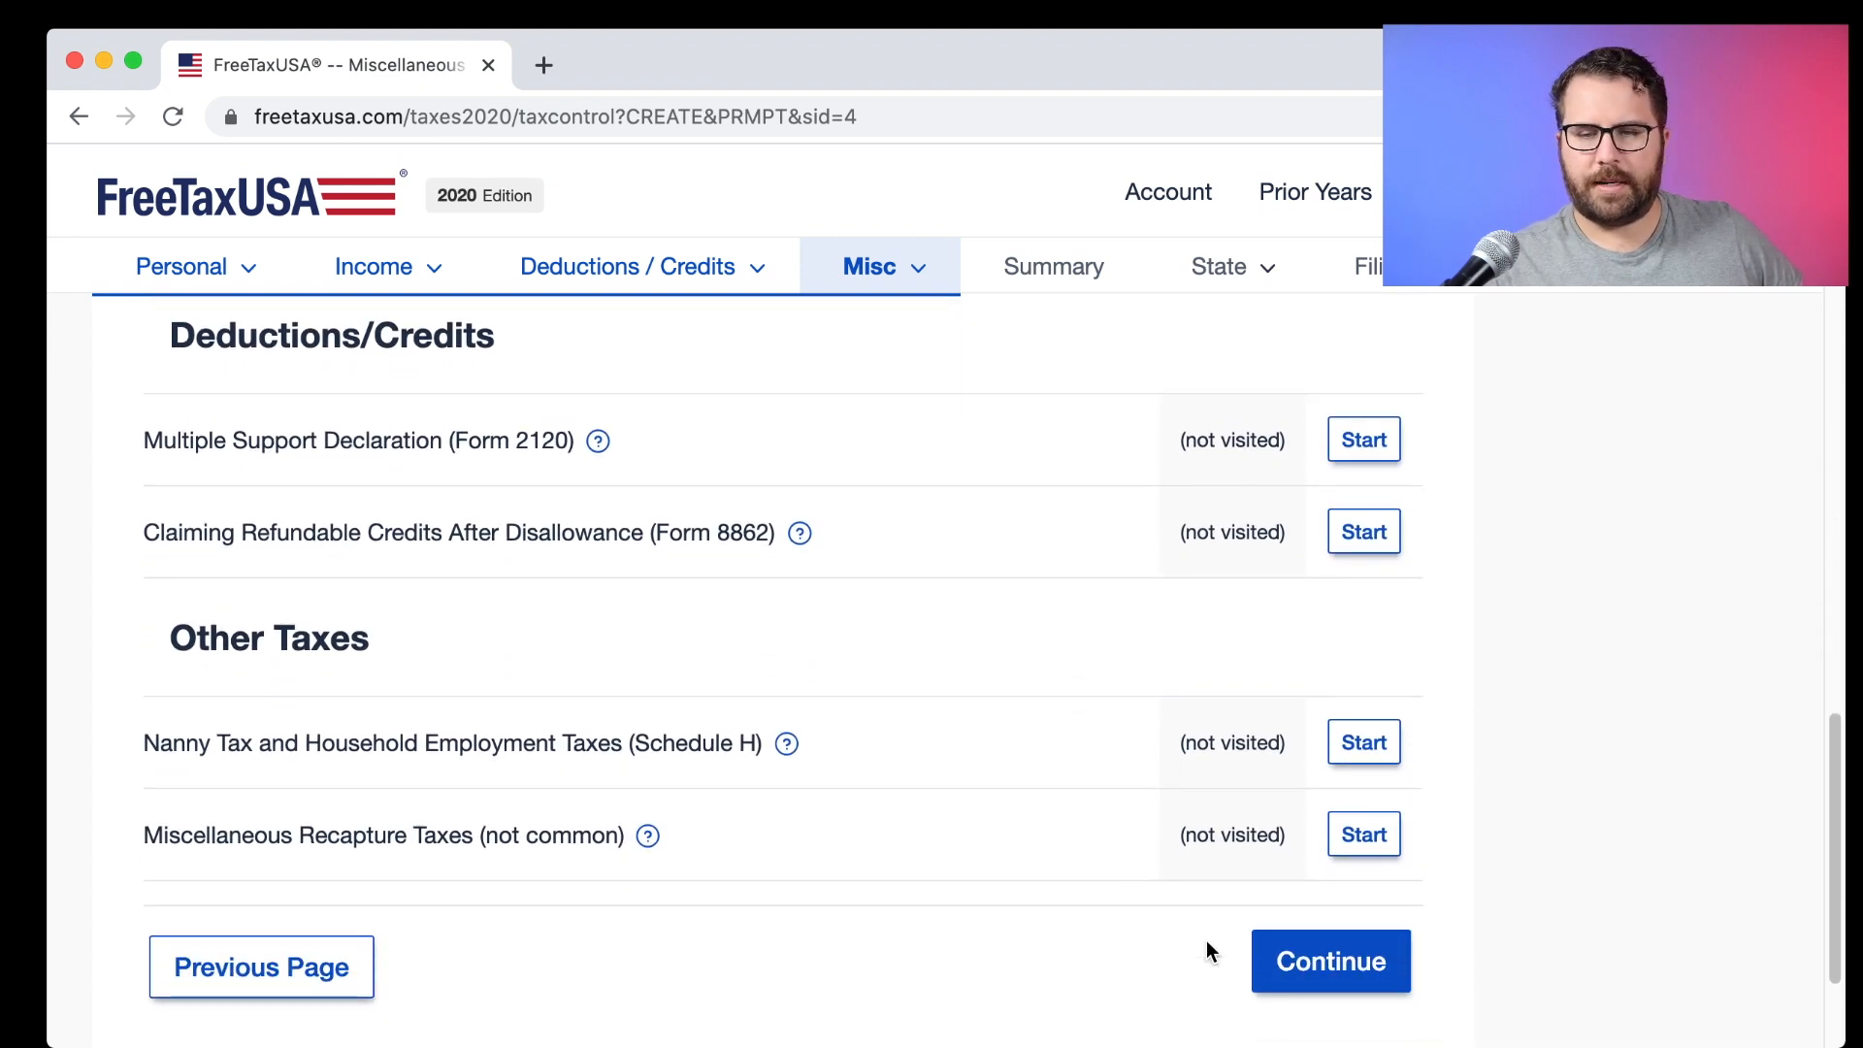
{"action": "left_click", "coordinate": [1361, 984]}
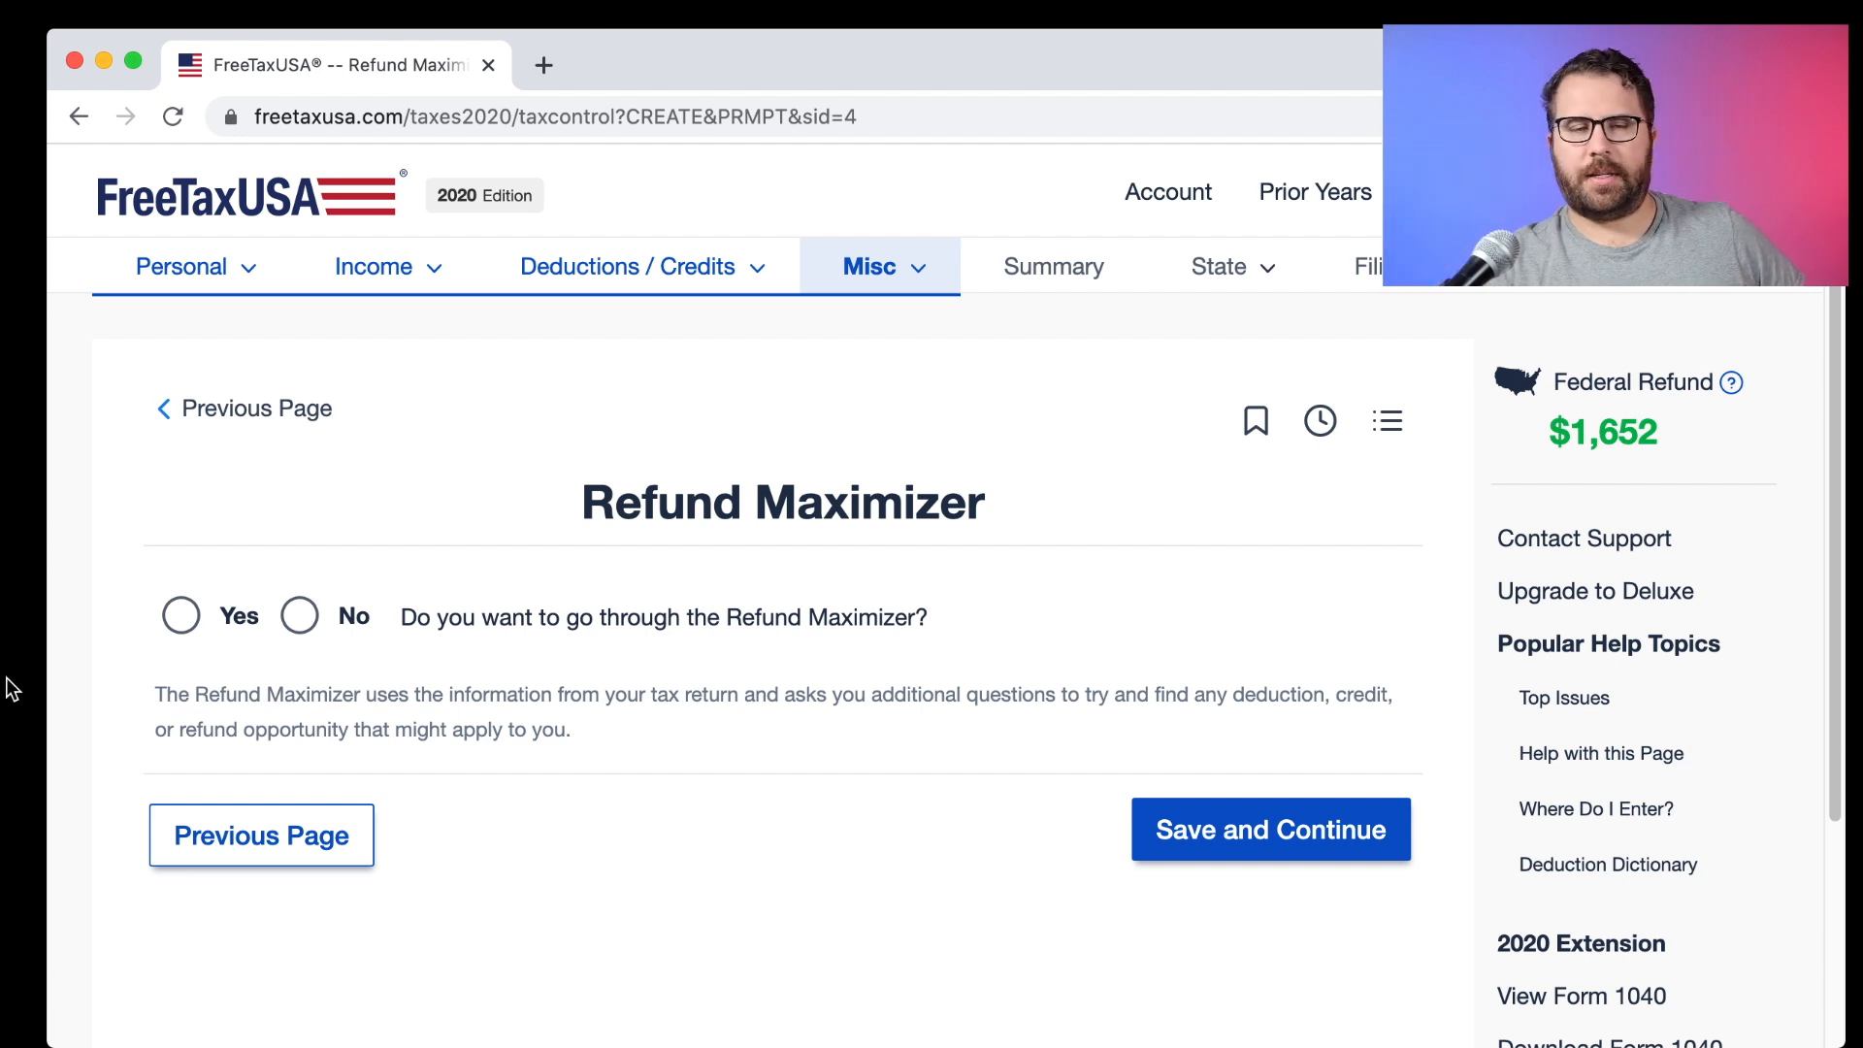
Answer Yes to going through the Refund Maximizer.
{"action": "left_click", "coordinate": [183, 615]}
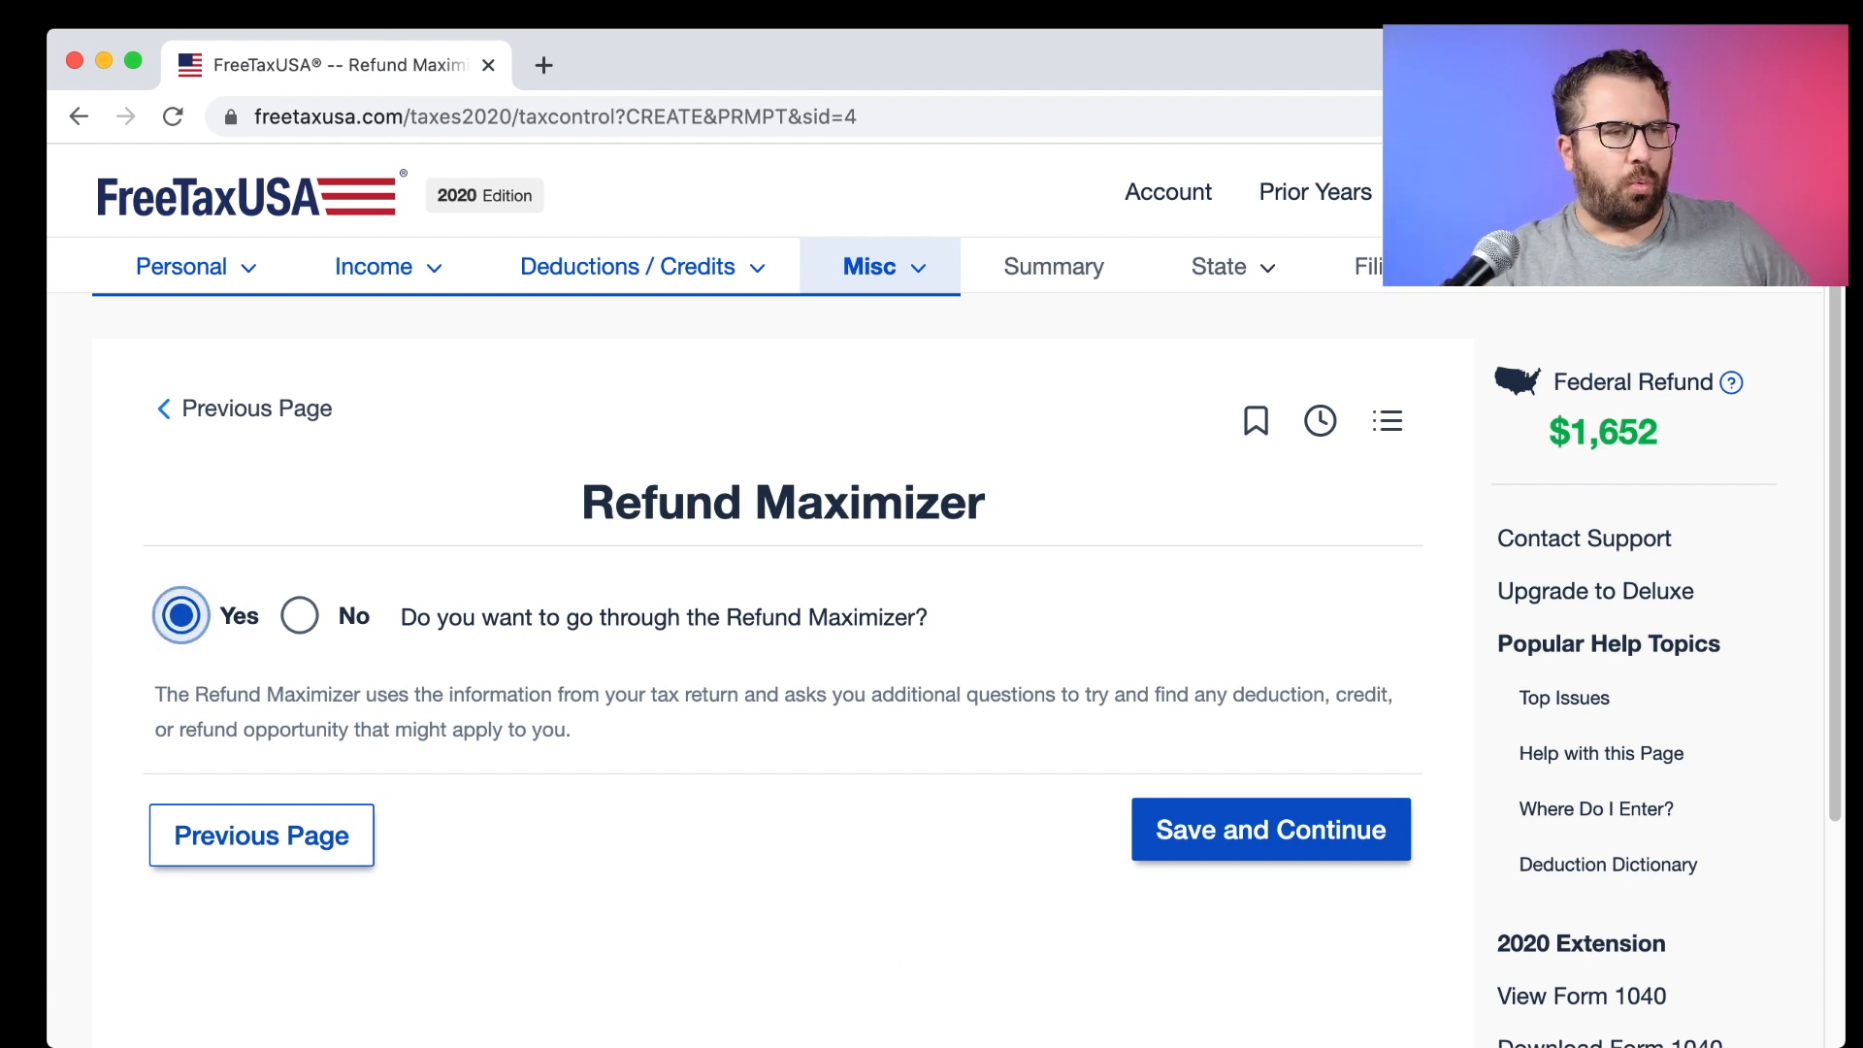
{"action": "left_click", "coordinate": [1166, 810]}
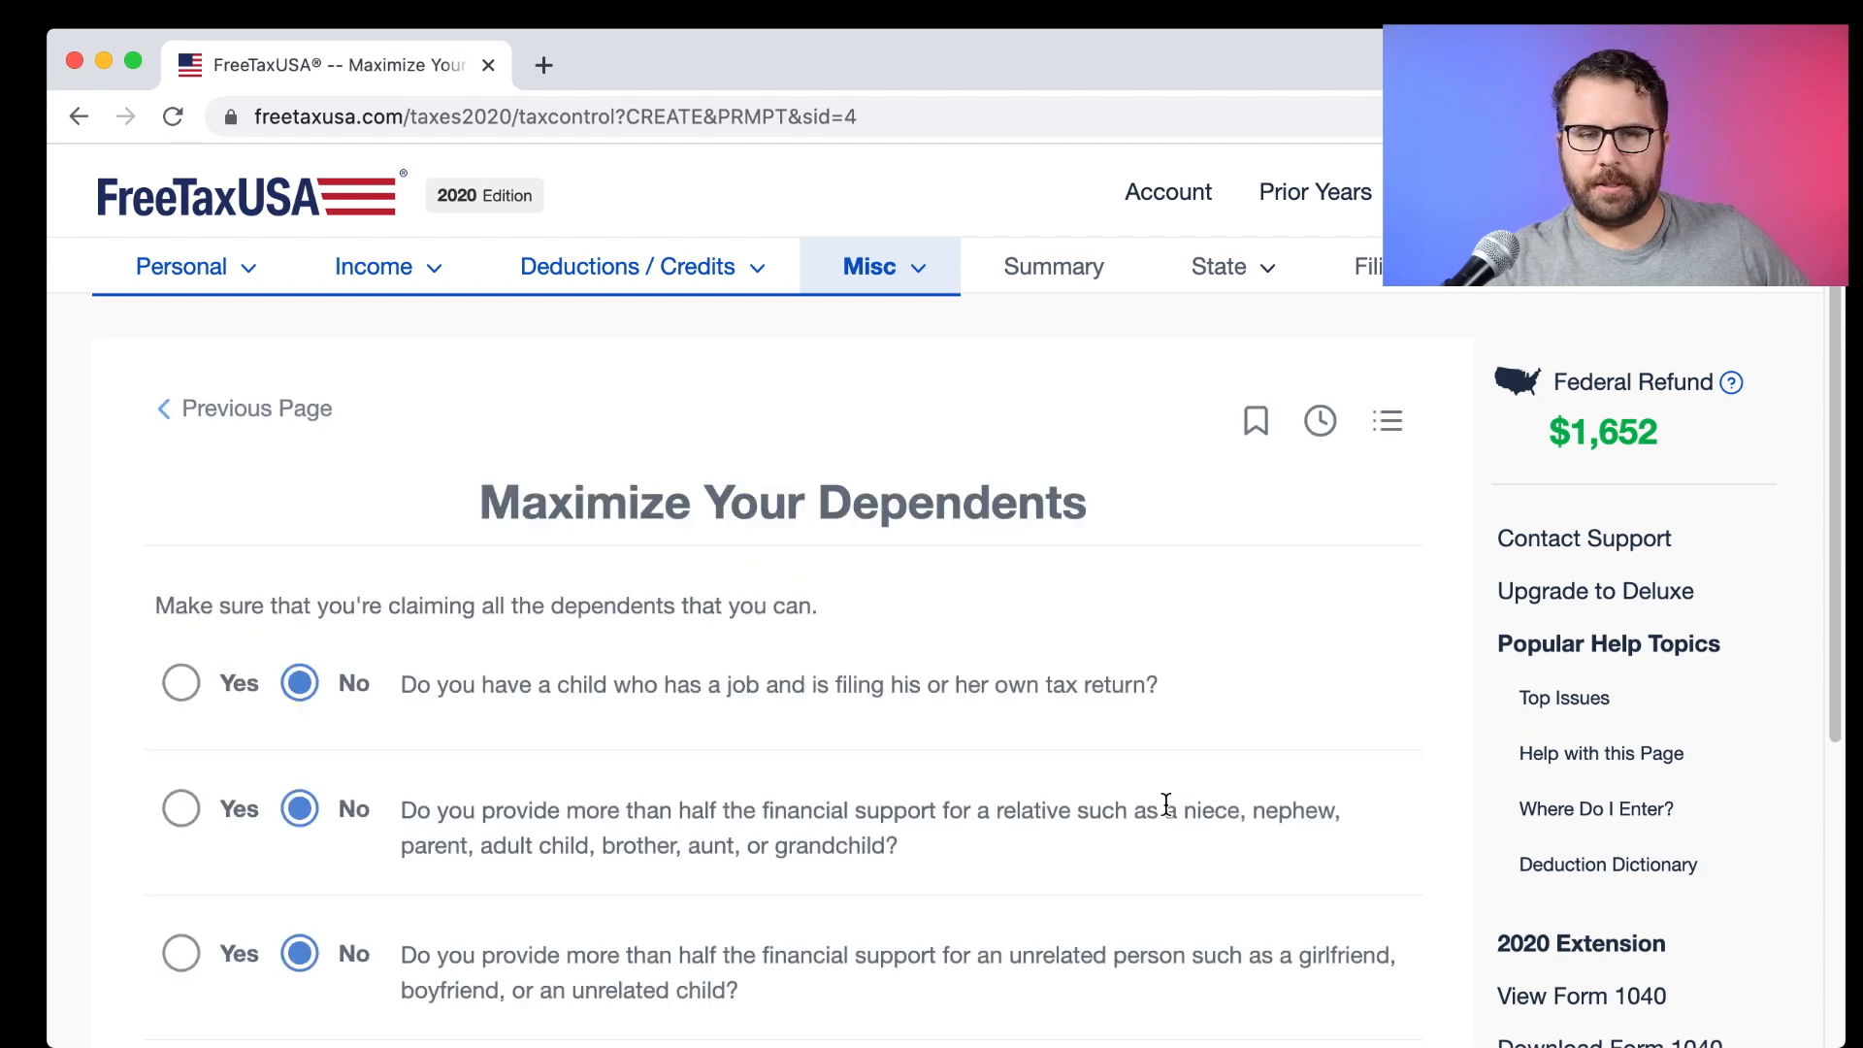
{"action": "scroll", "coordinate": [650, 609], "scroll_direction": "down", "scroll_amount": 3}
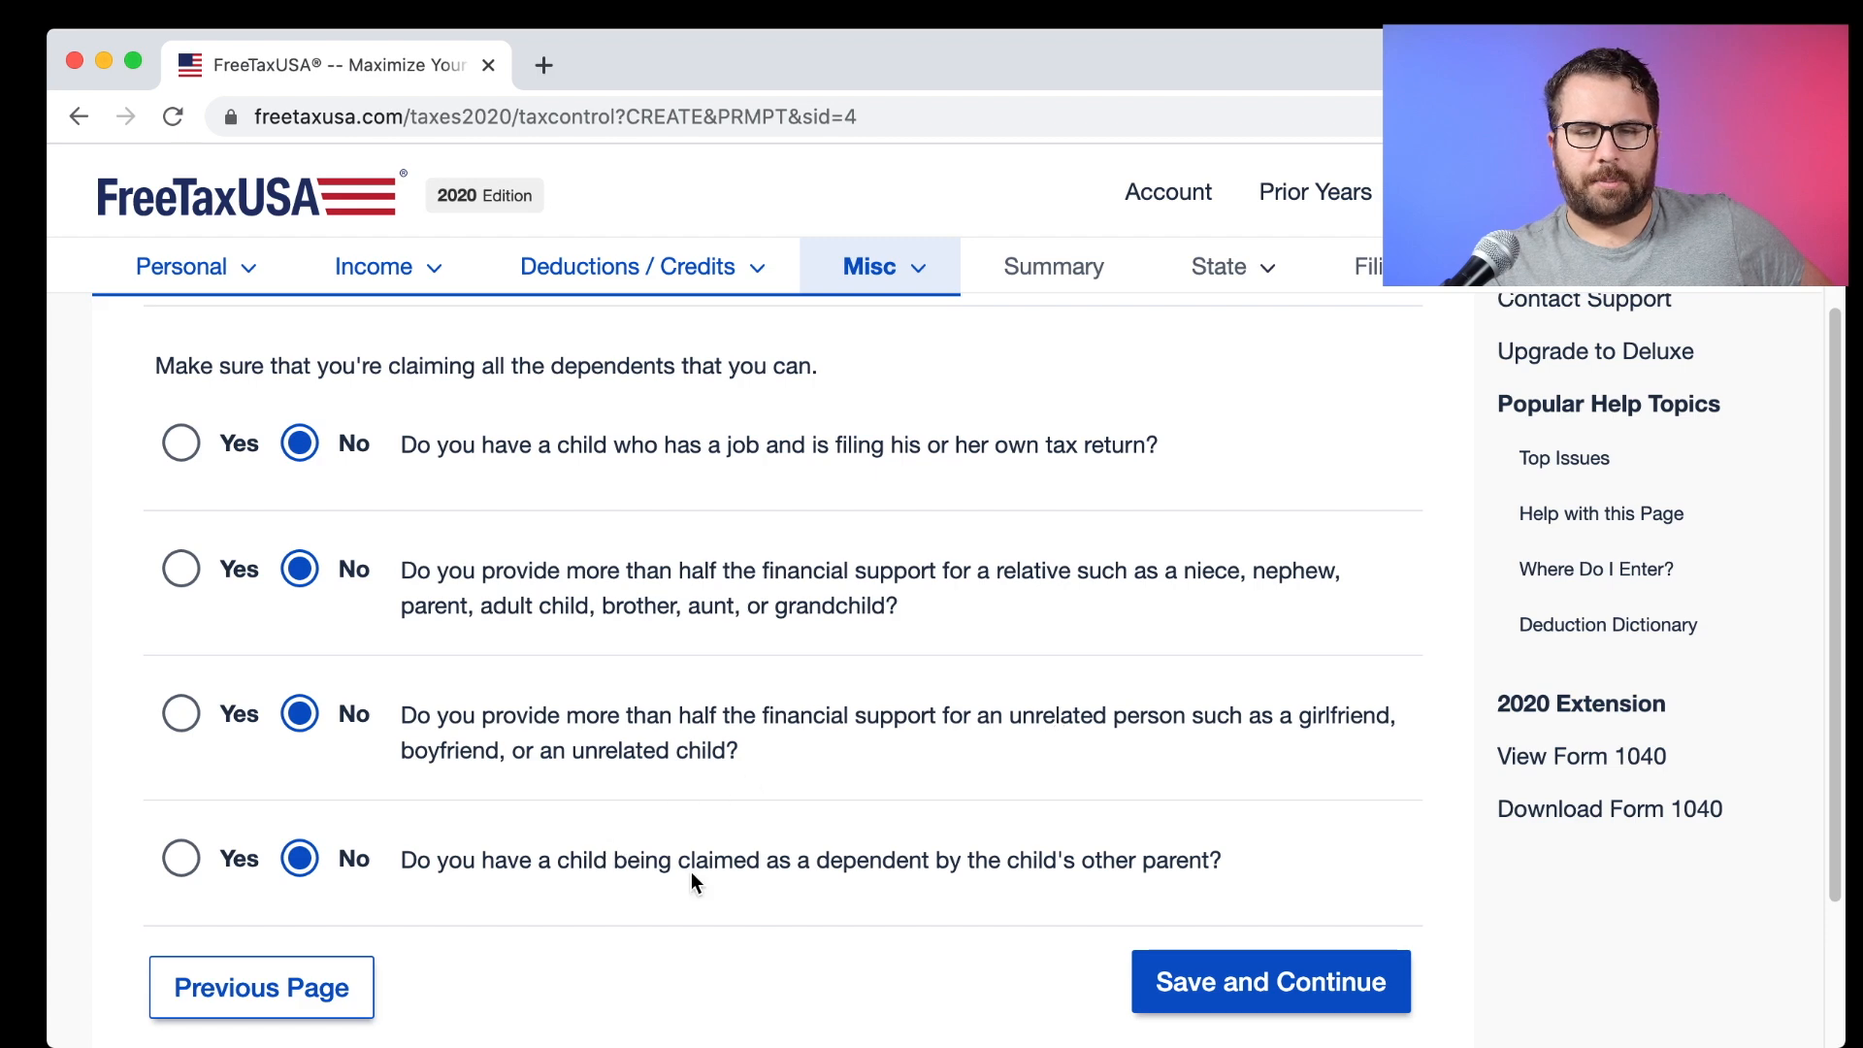
Leave the dependent, child income and deductions Maximizer questions at No.
{"action": "left_click", "coordinate": [1309, 965]}
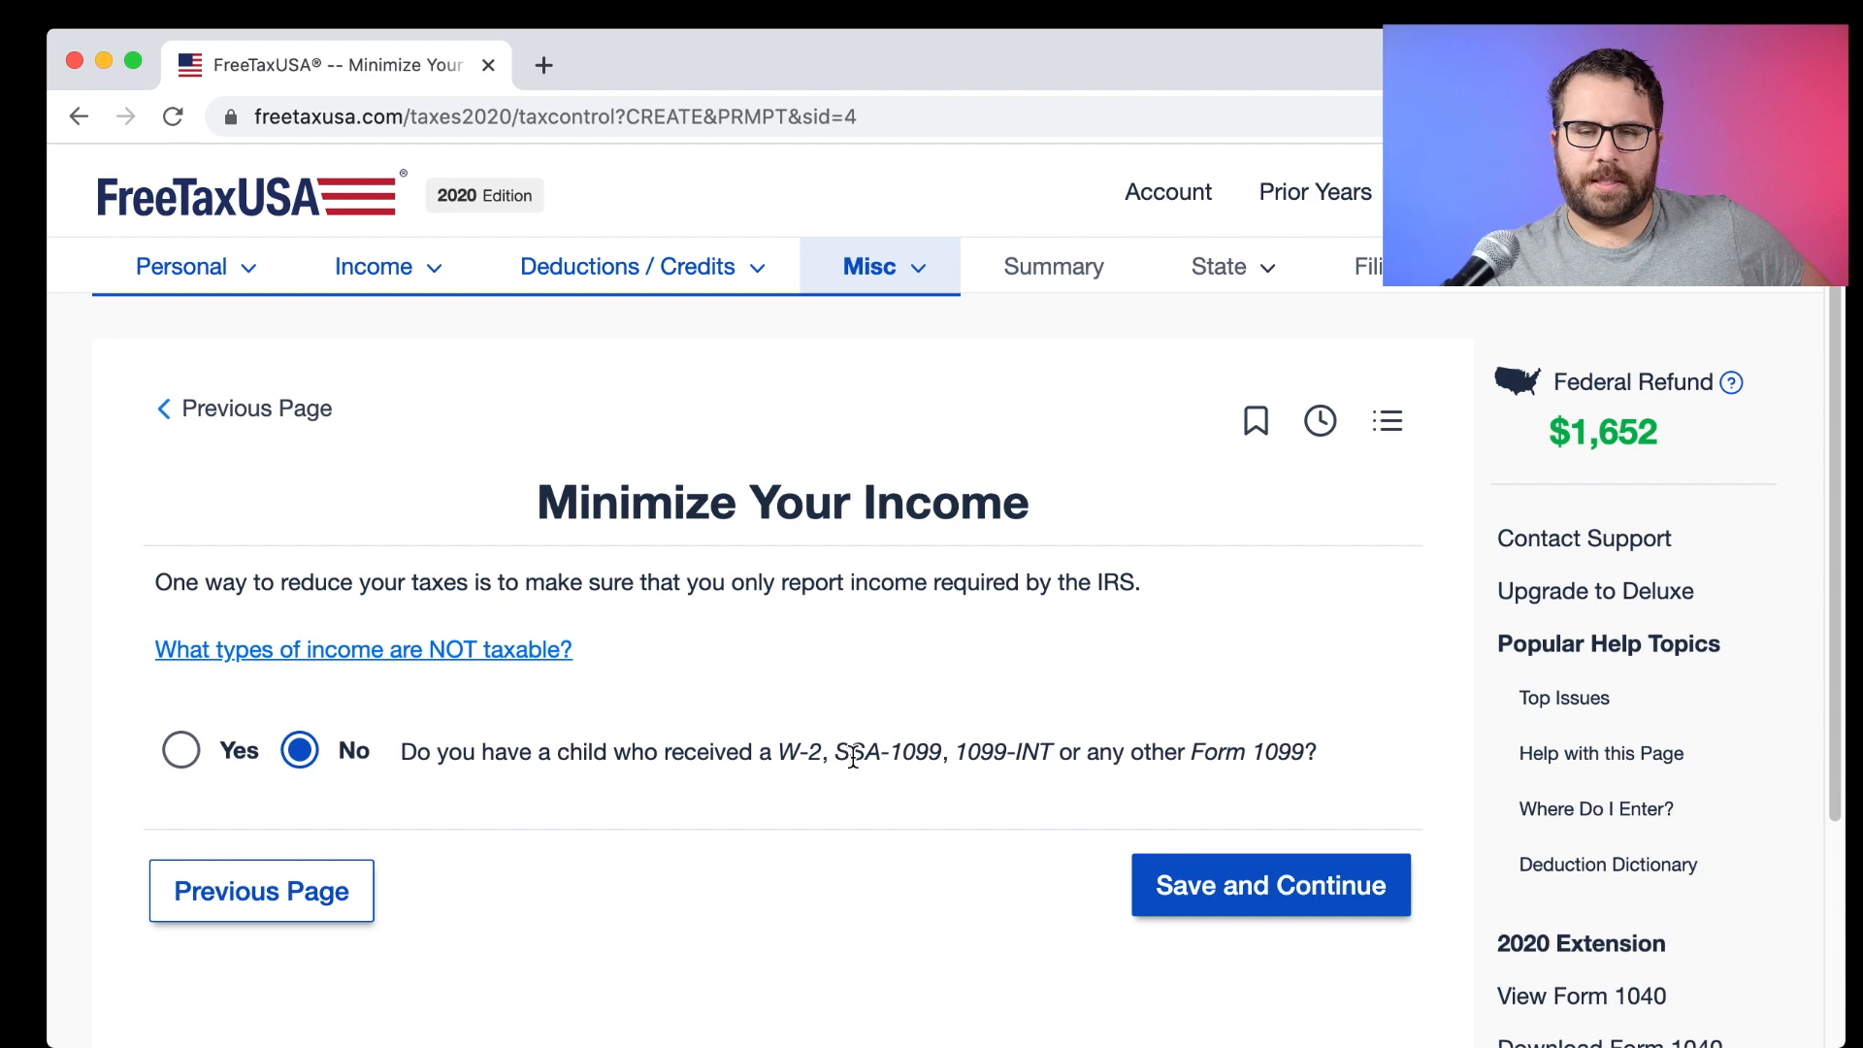
{"action": "left_click", "coordinate": [1266, 882]}
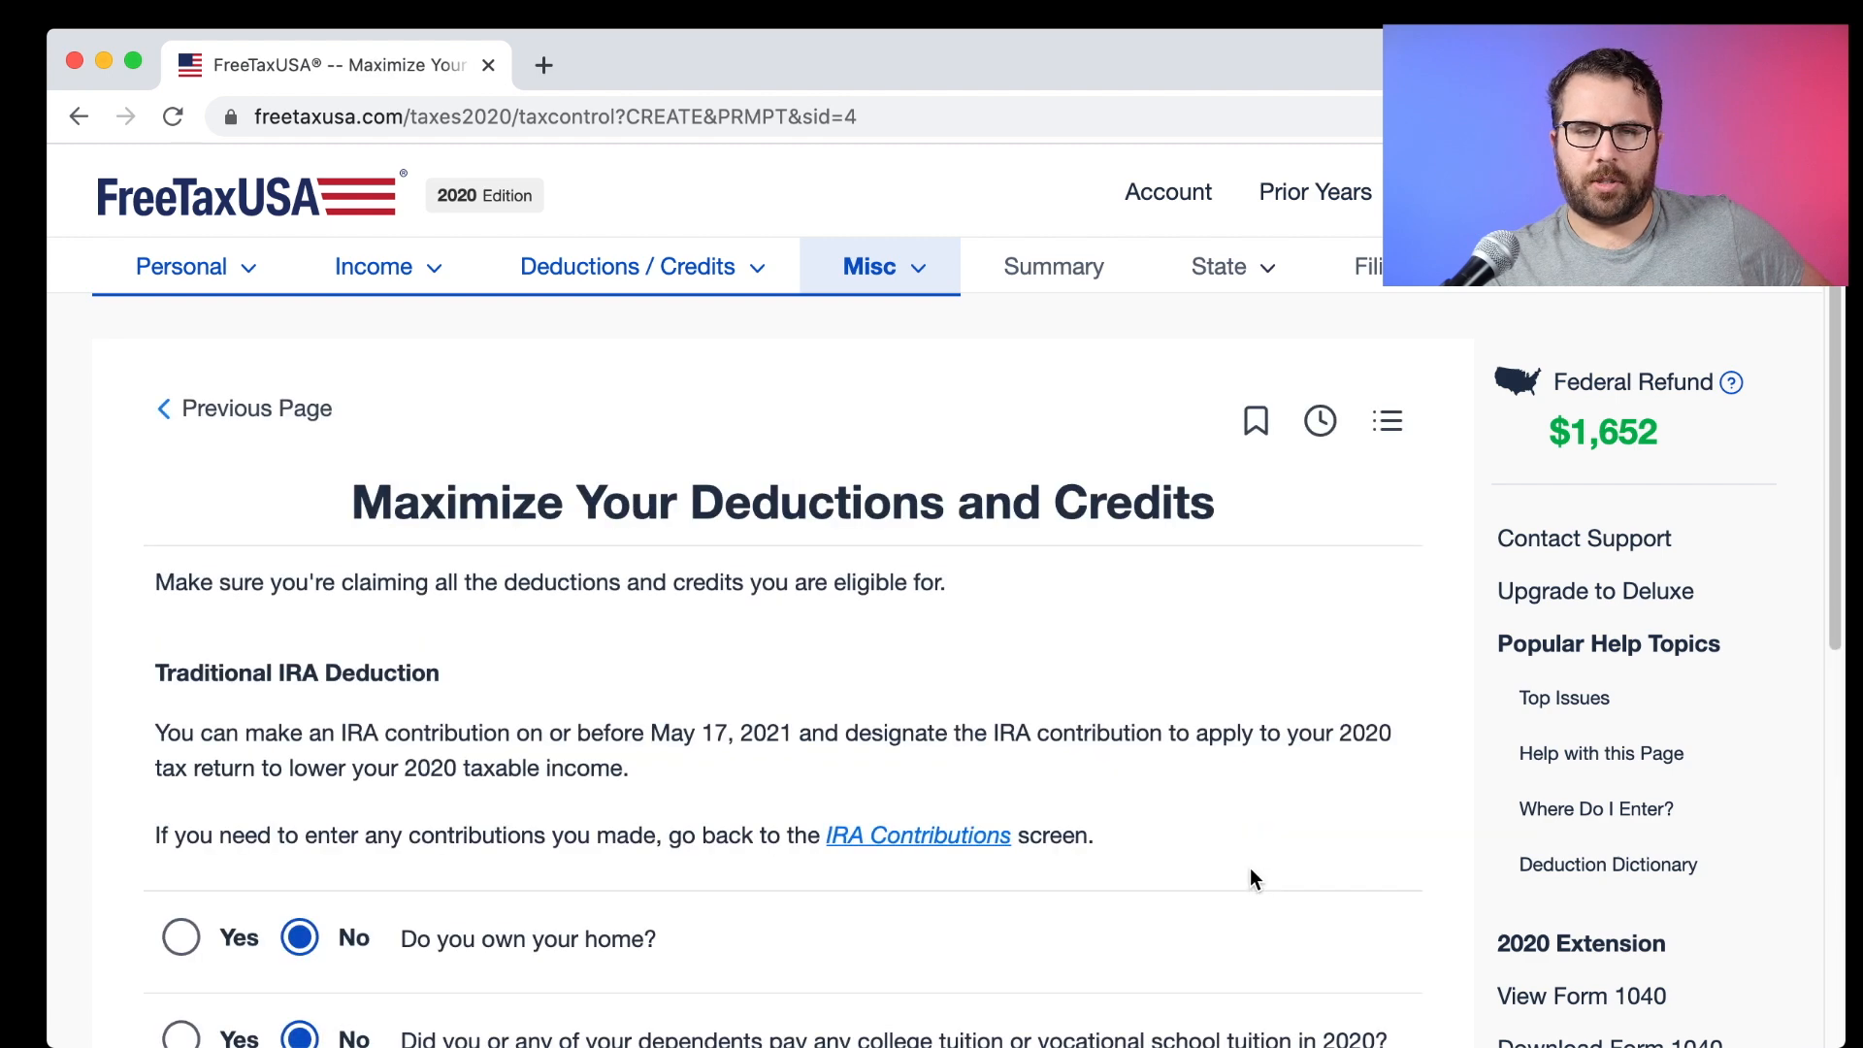
{"action": "scroll", "coordinate": [865, 691], "scroll_direction": "down", "scroll_amount": 3}
{"action": "scroll", "coordinate": [866, 691], "scroll_direction": "up", "scroll_amount": 1}
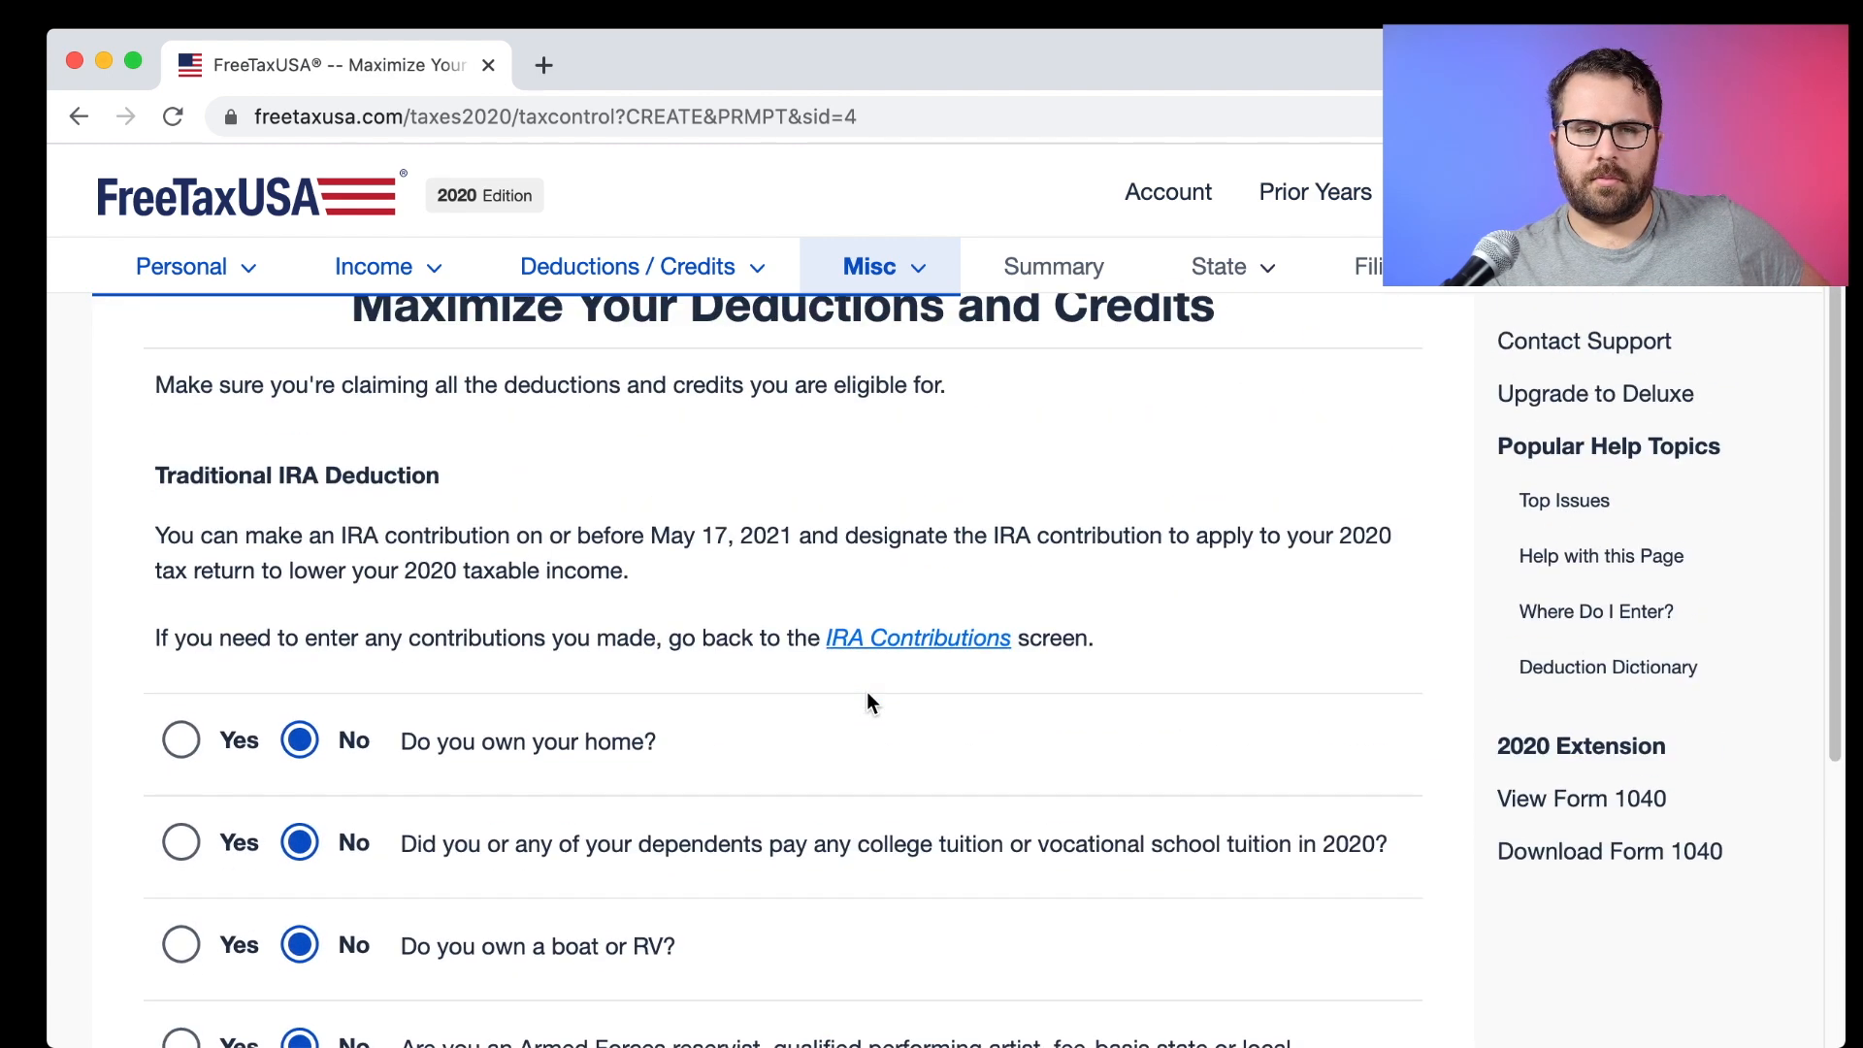
{"action": "scroll", "coordinate": [866, 695], "scroll_direction": "down", "scroll_amount": 2}
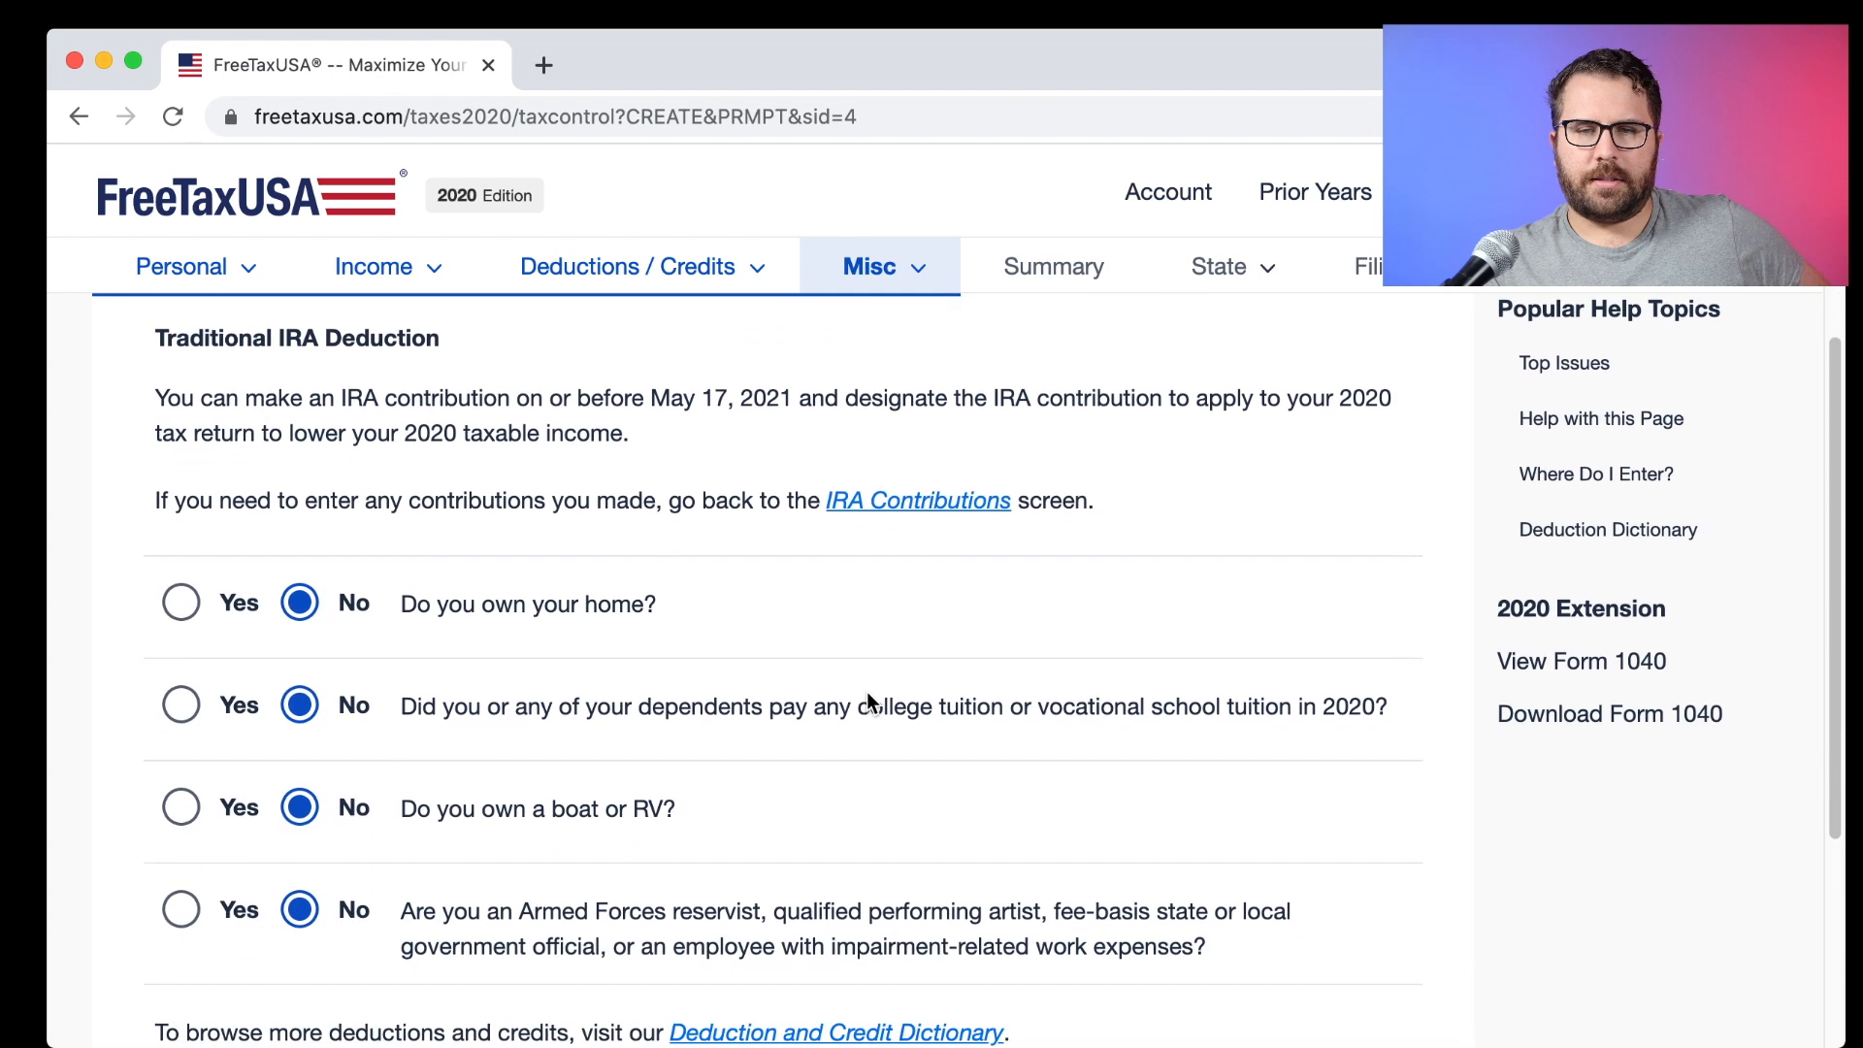
{"action": "scroll", "coordinate": [865, 691], "scroll_direction": "down", "scroll_amount": 2}
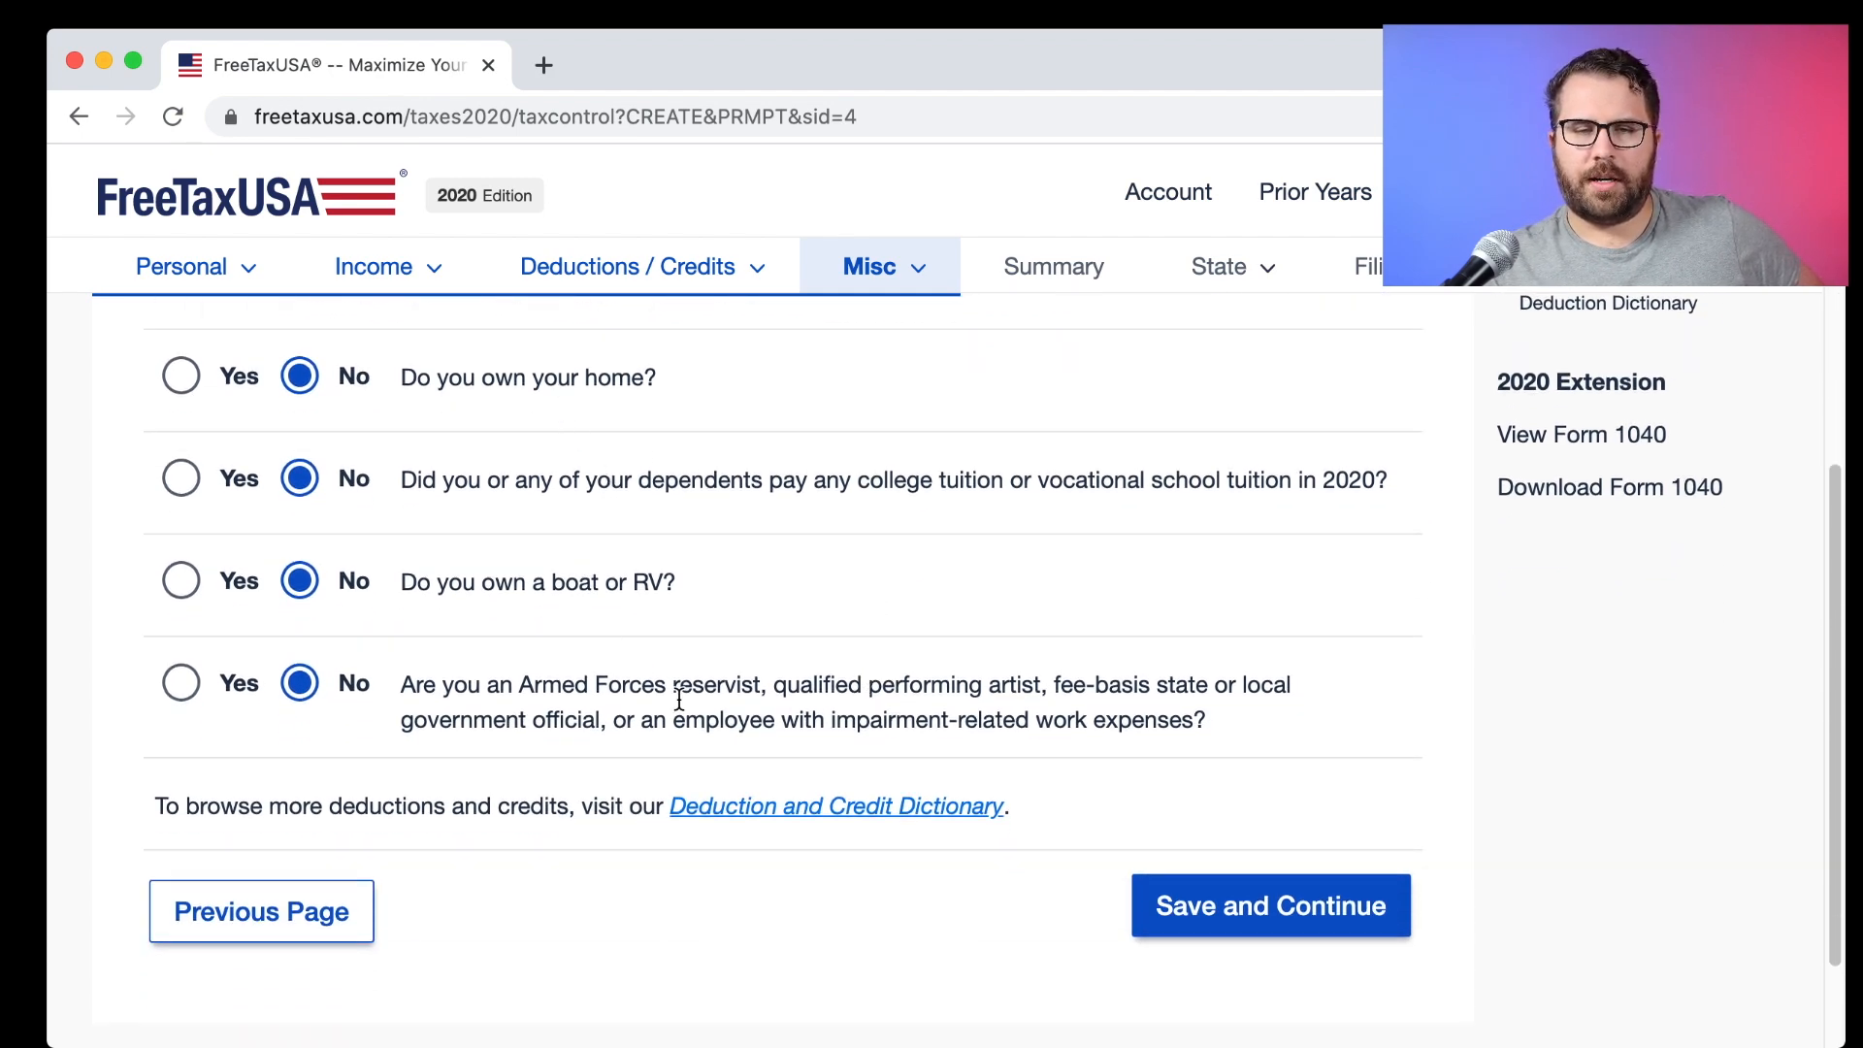
{"action": "left_click", "coordinate": [1329, 912]}
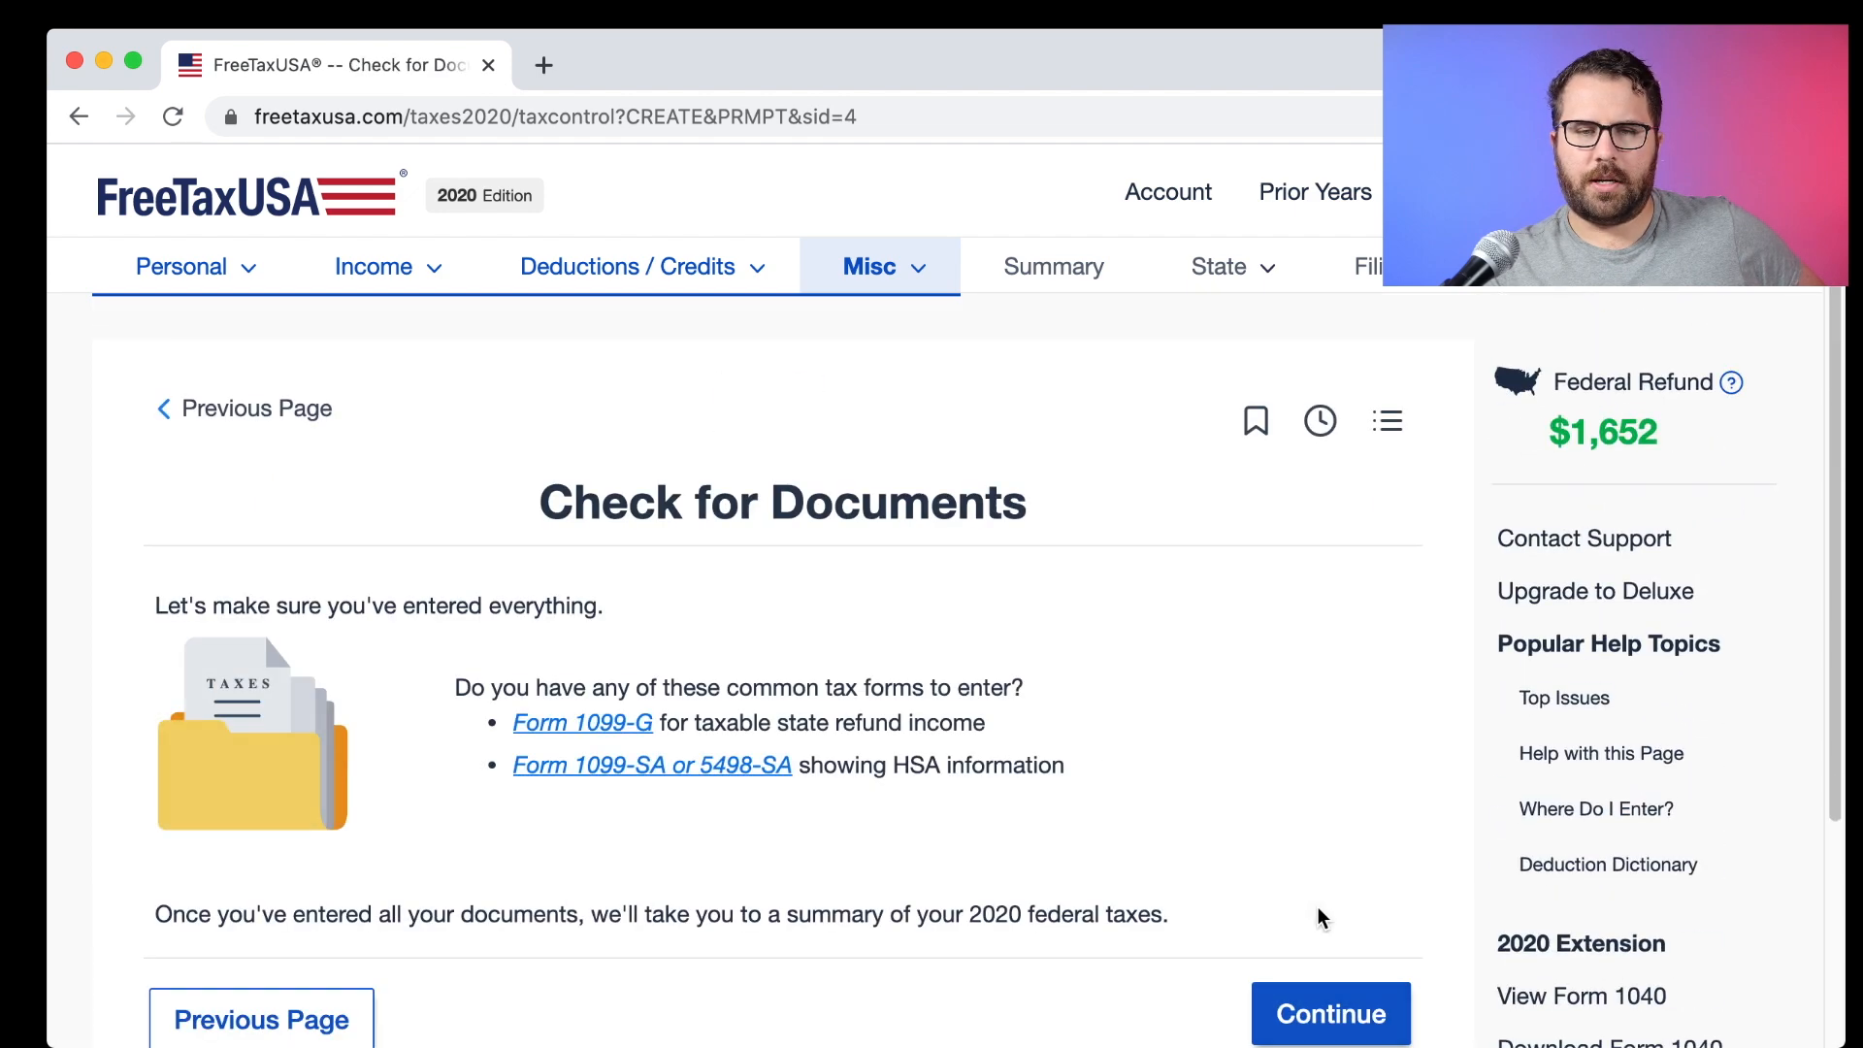
Pass Check for Documents, review the $1,652 Federal Tax Summary, and view the 2020 return PDF.
{"action": "scroll", "coordinate": [878, 650], "scroll_direction": "down", "scroll_amount": 2}
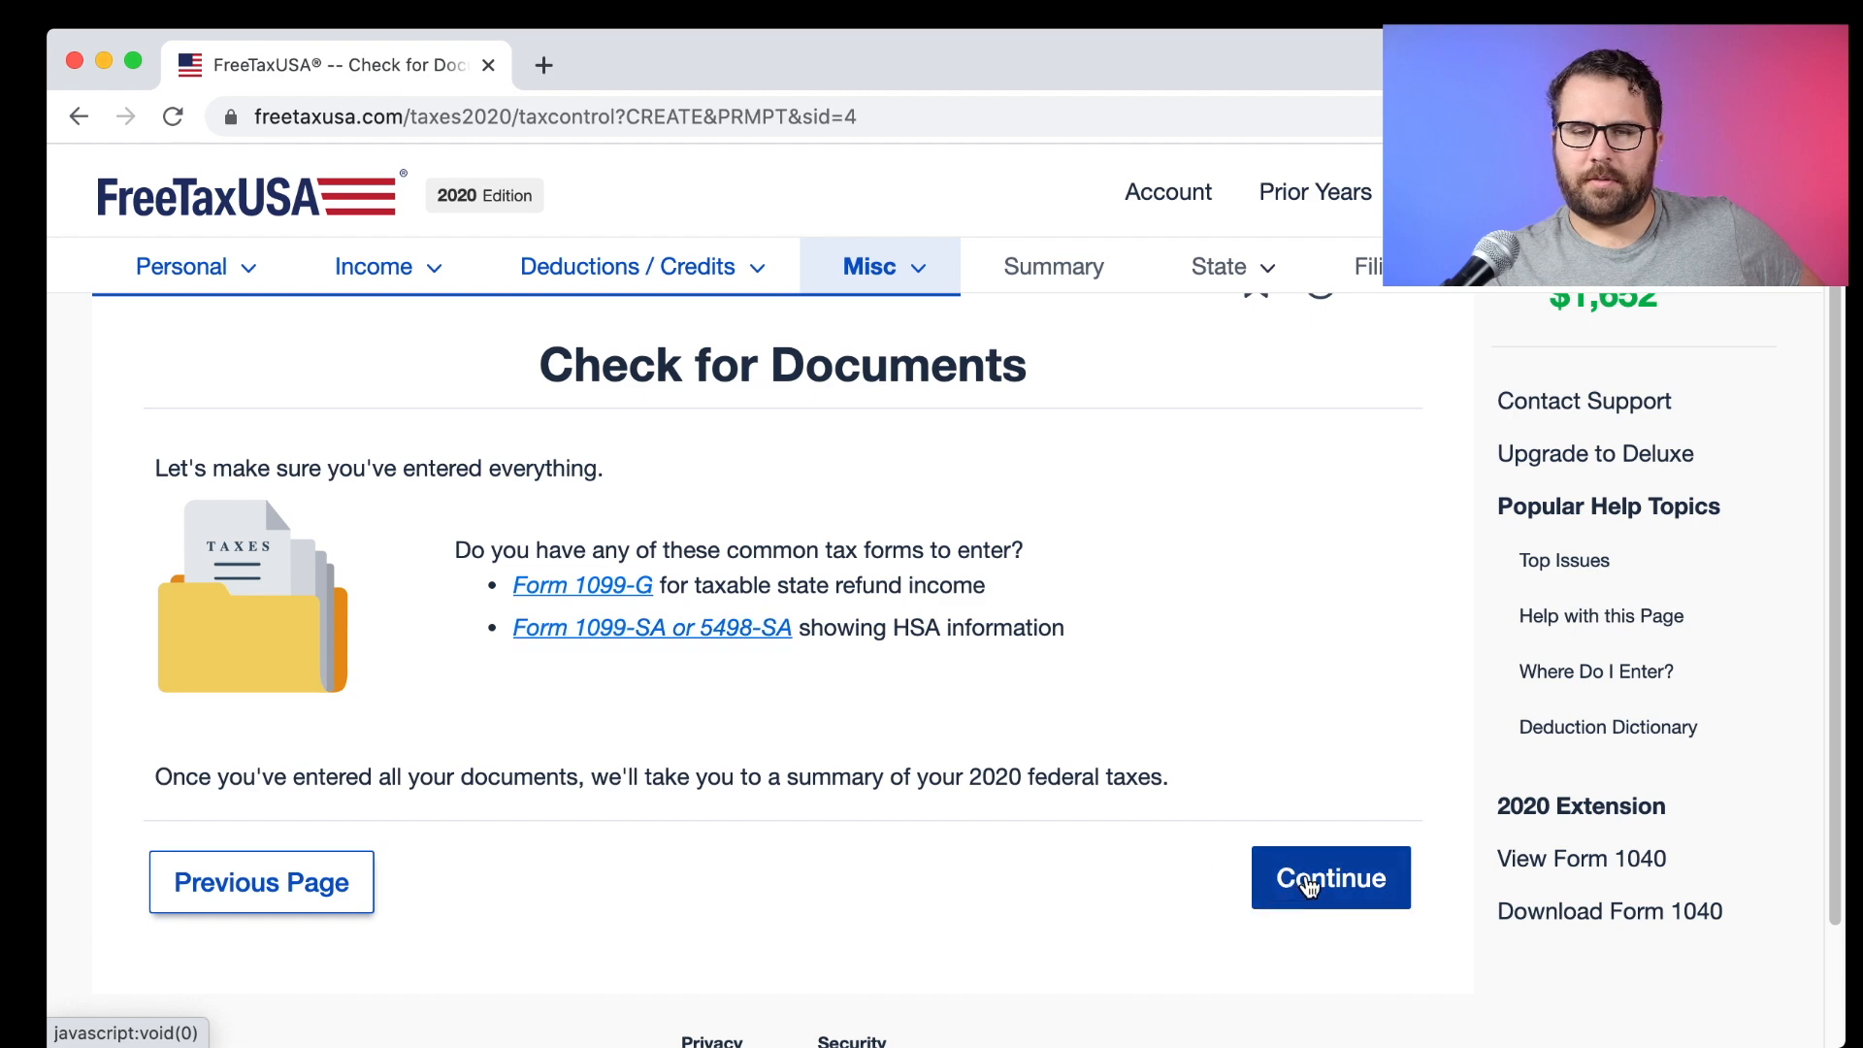
{"action": "left_click", "coordinate": [1302, 883]}
{"action": "scroll", "coordinate": [1036, 594], "scroll_direction": "down", "scroll_amount": 1}
{"action": "scroll", "coordinate": [1032, 586], "scroll_direction": "down", "scroll_amount": 3}
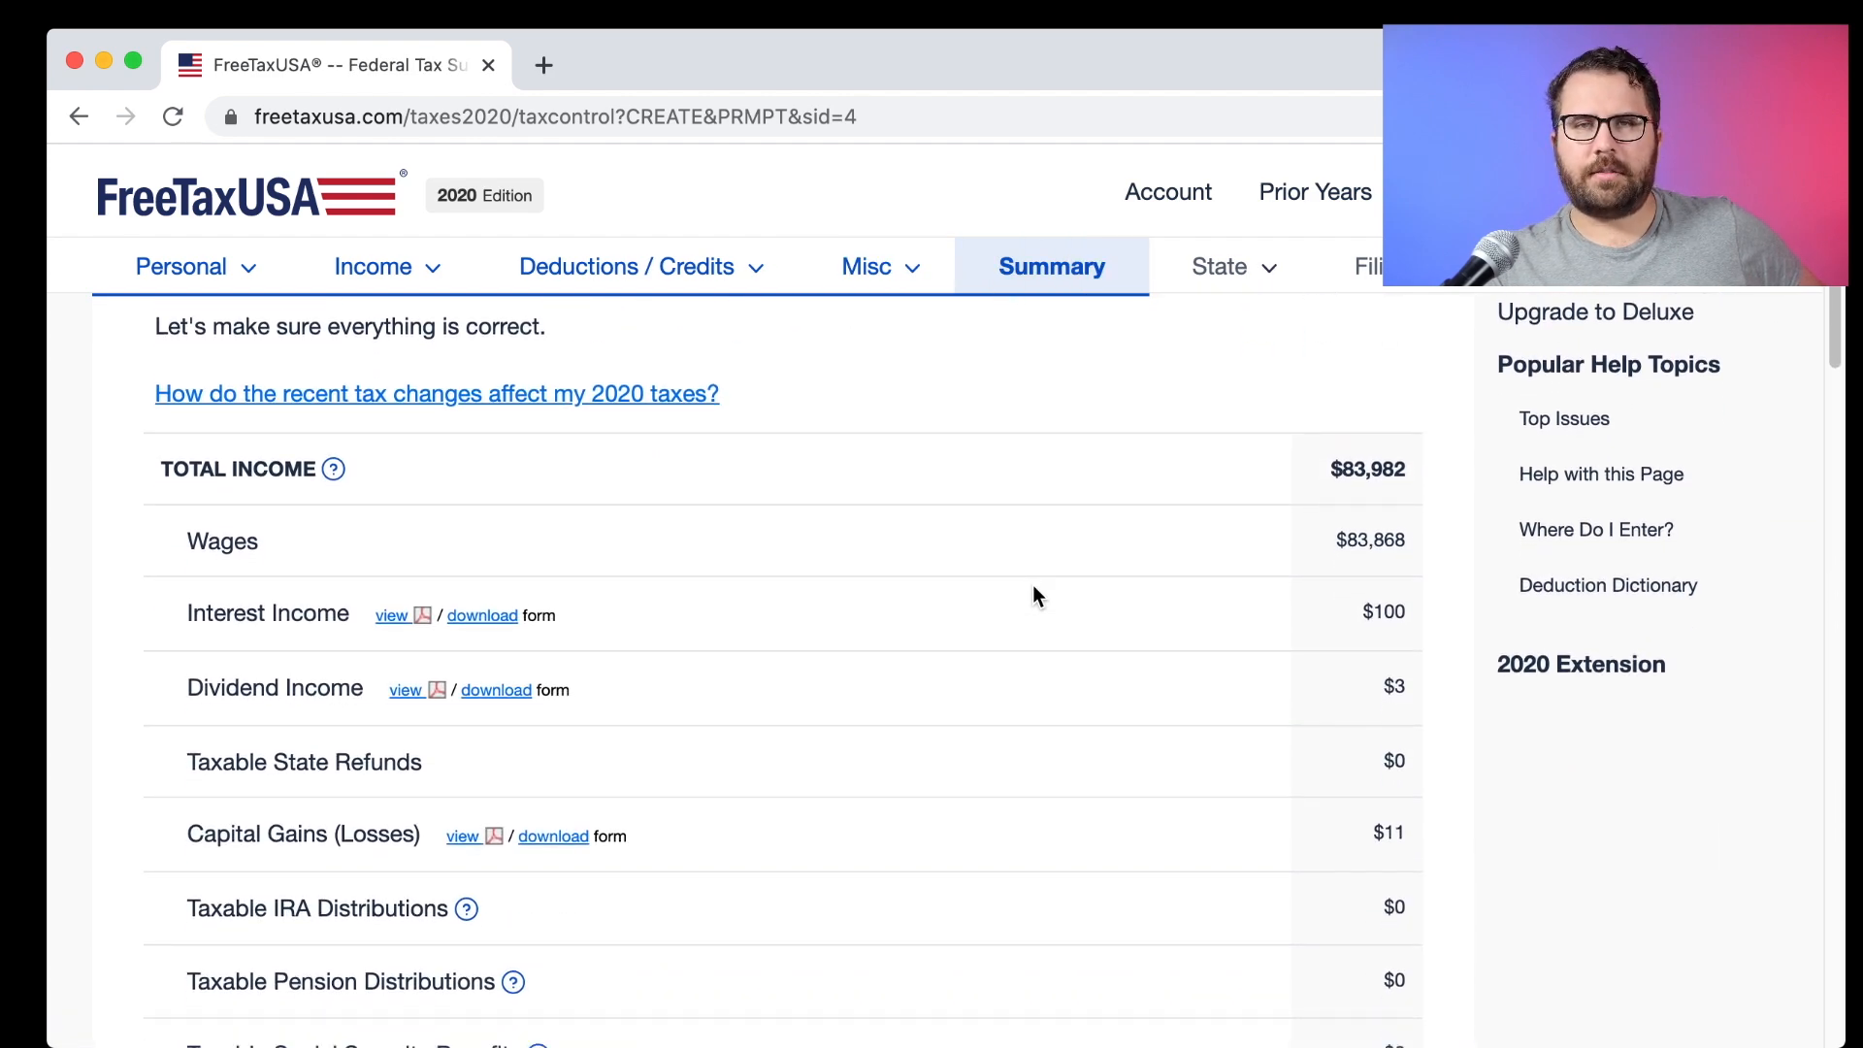
{"action": "scroll", "coordinate": [1033, 586], "scroll_direction": "down", "scroll_amount": 15}
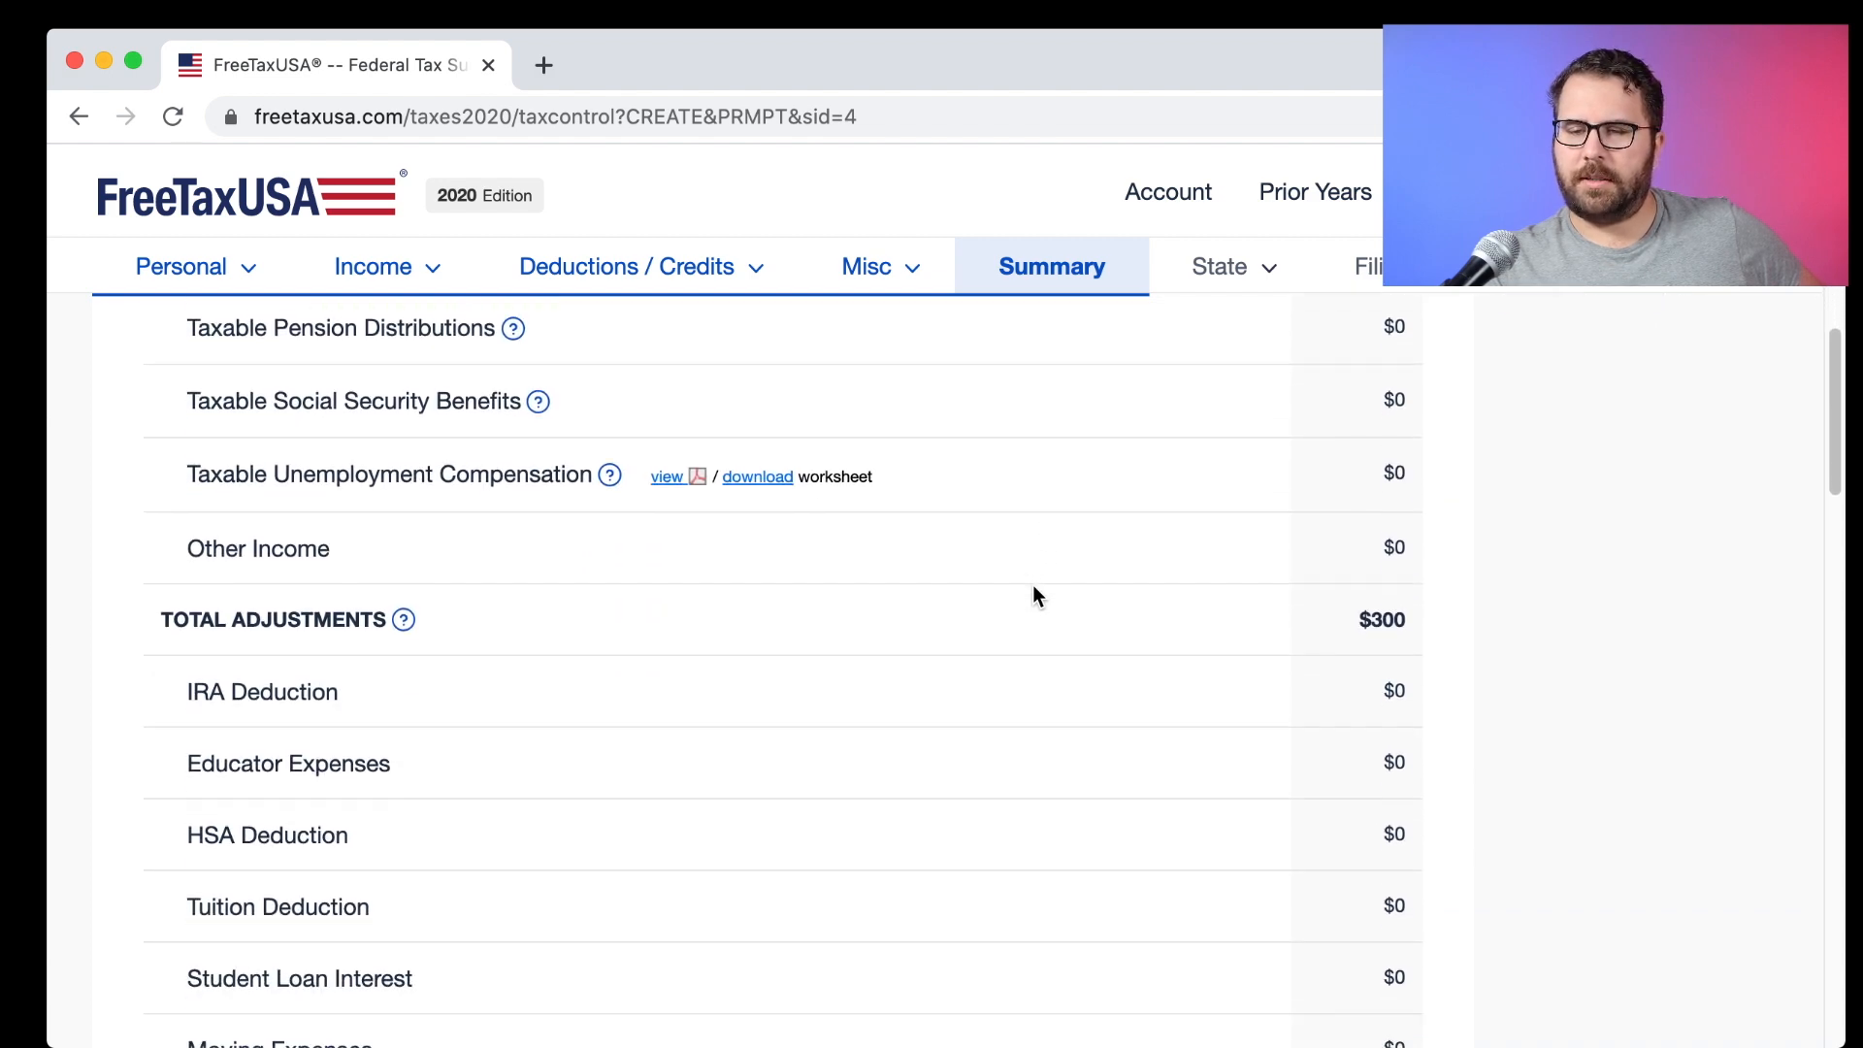
{"action": "scroll", "coordinate": [1032, 586], "scroll_direction": "down", "scroll_amount": 18}
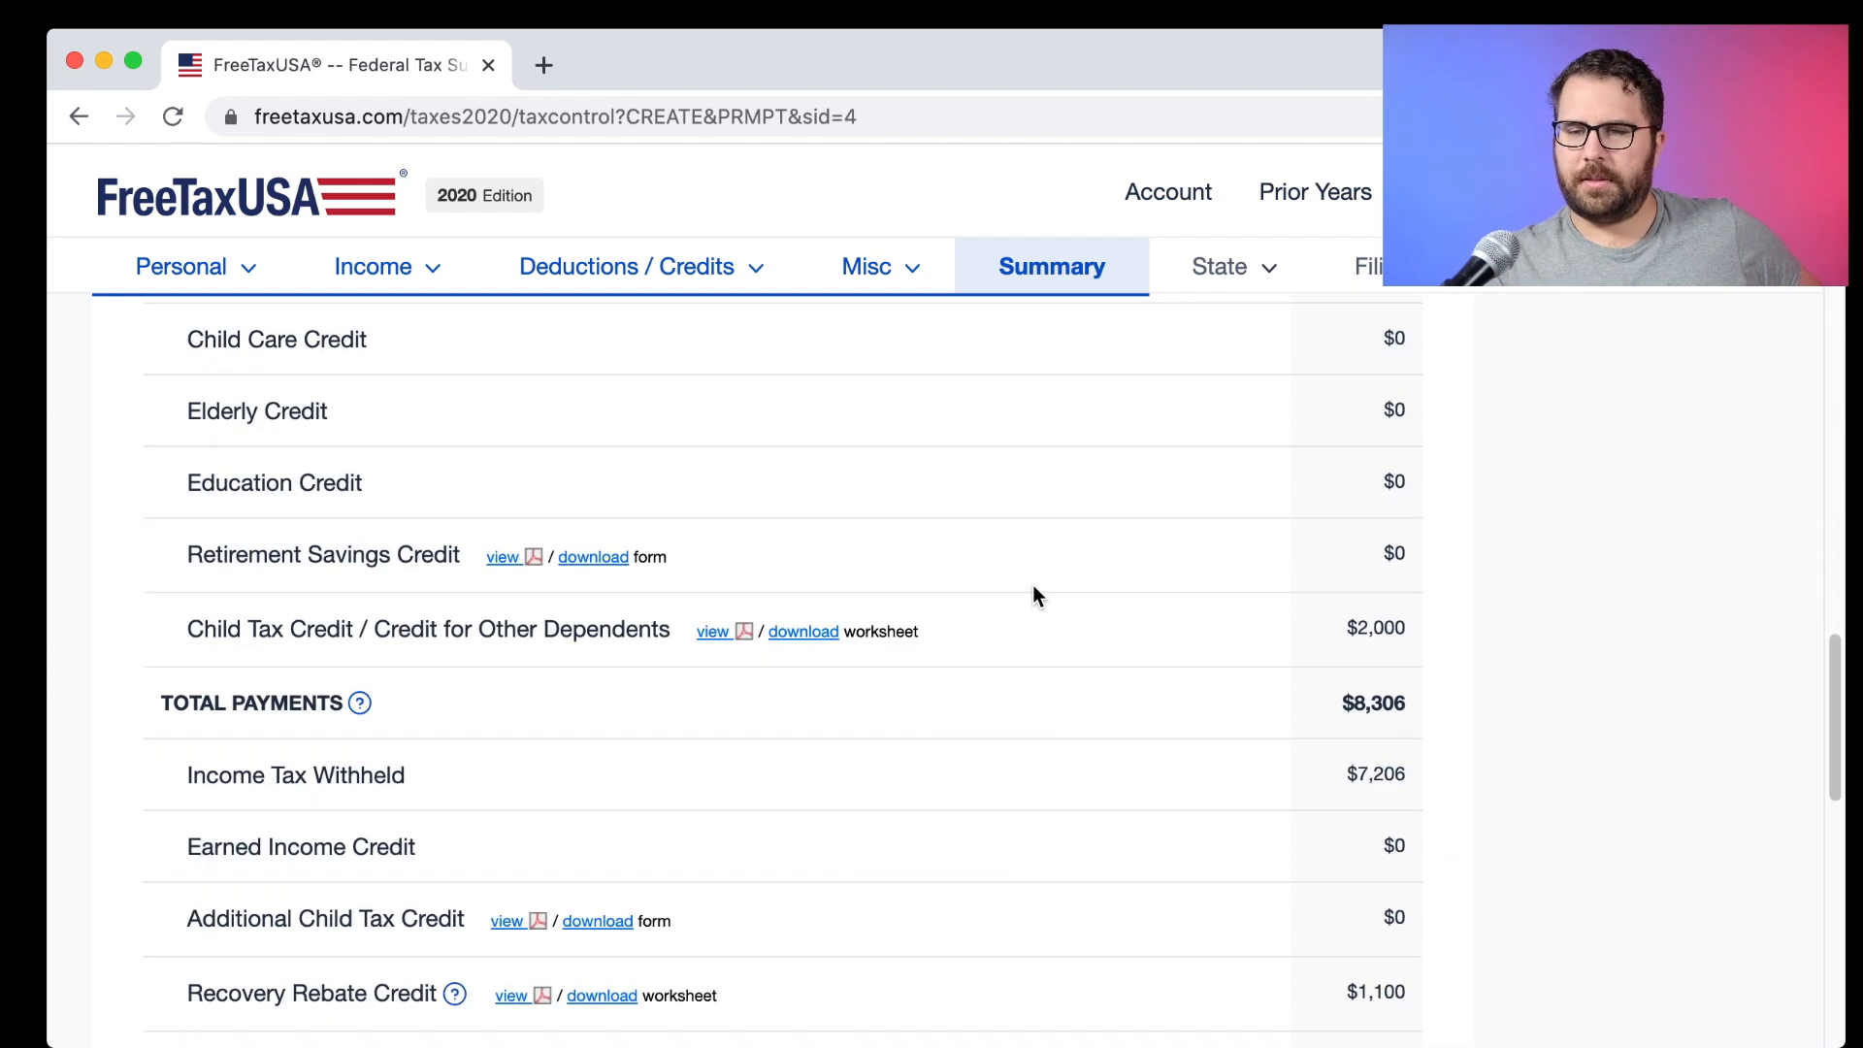
{"action": "scroll", "coordinate": [1033, 588], "scroll_direction": "down", "scroll_amount": 5}
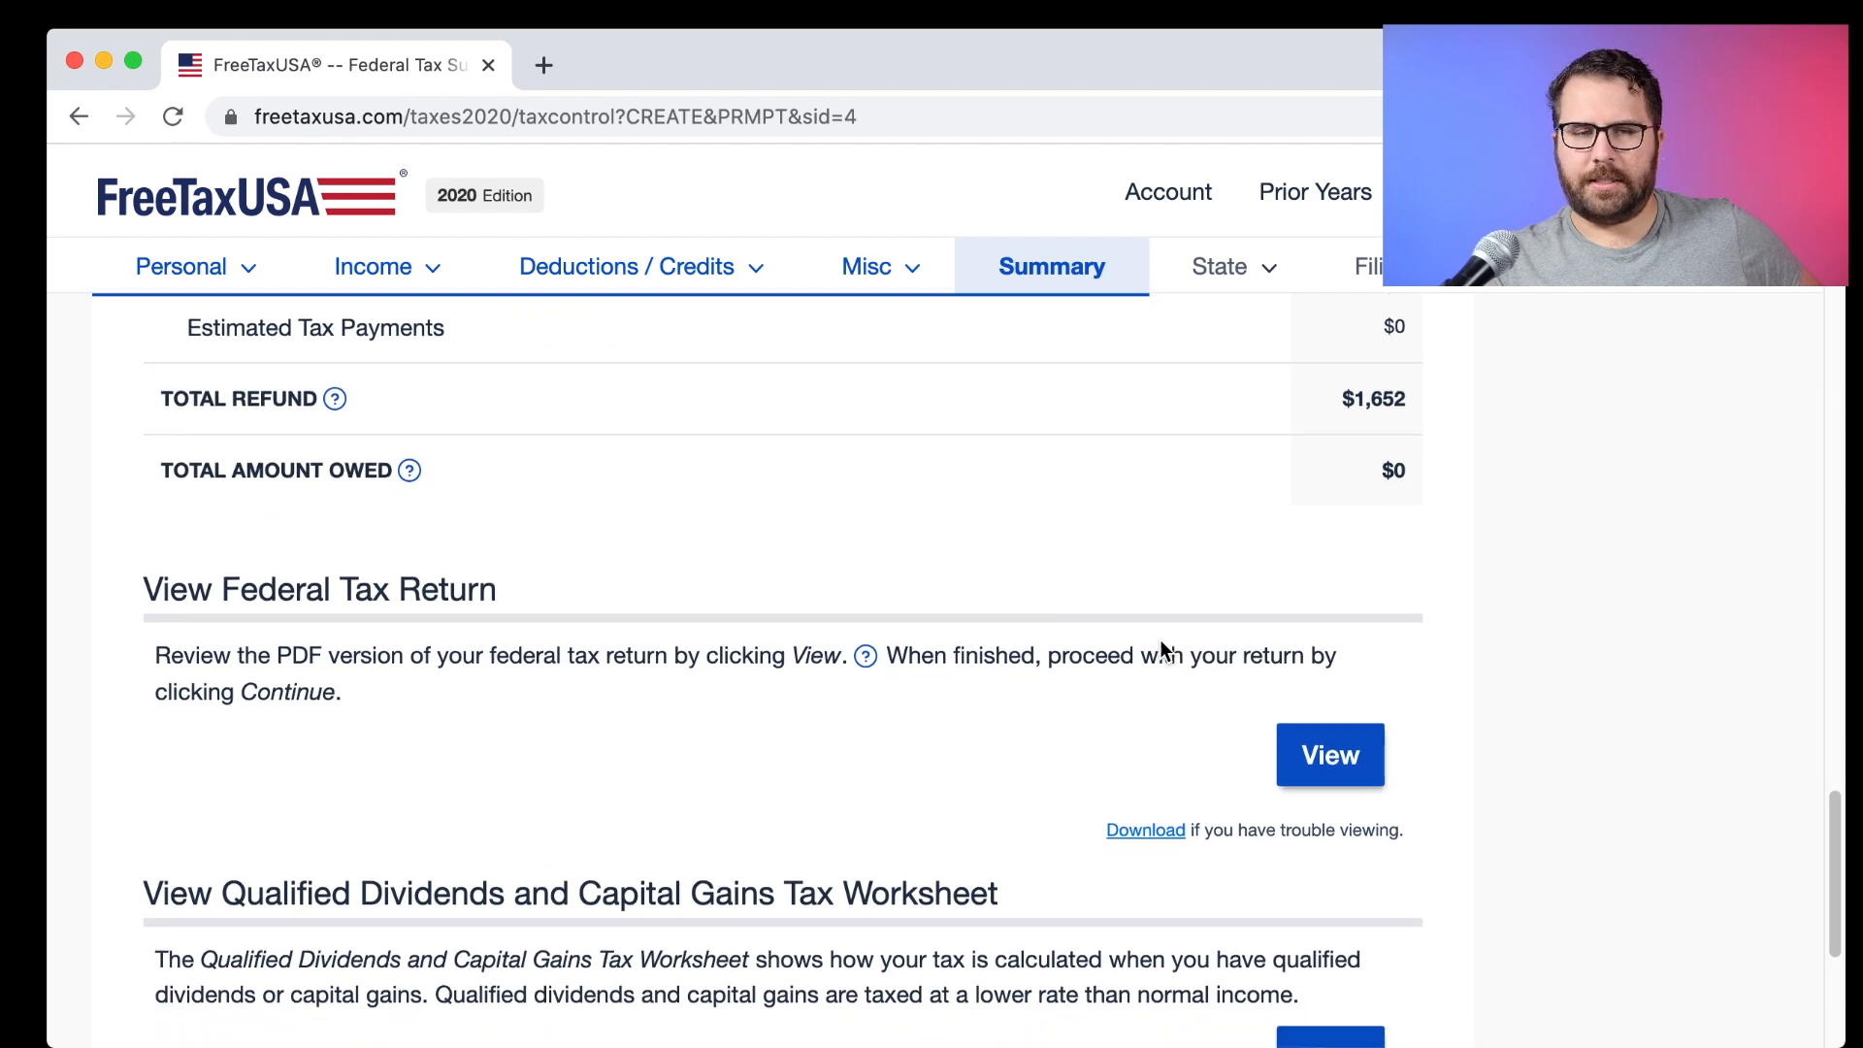
{"action": "left_click", "coordinate": [1373, 623]}
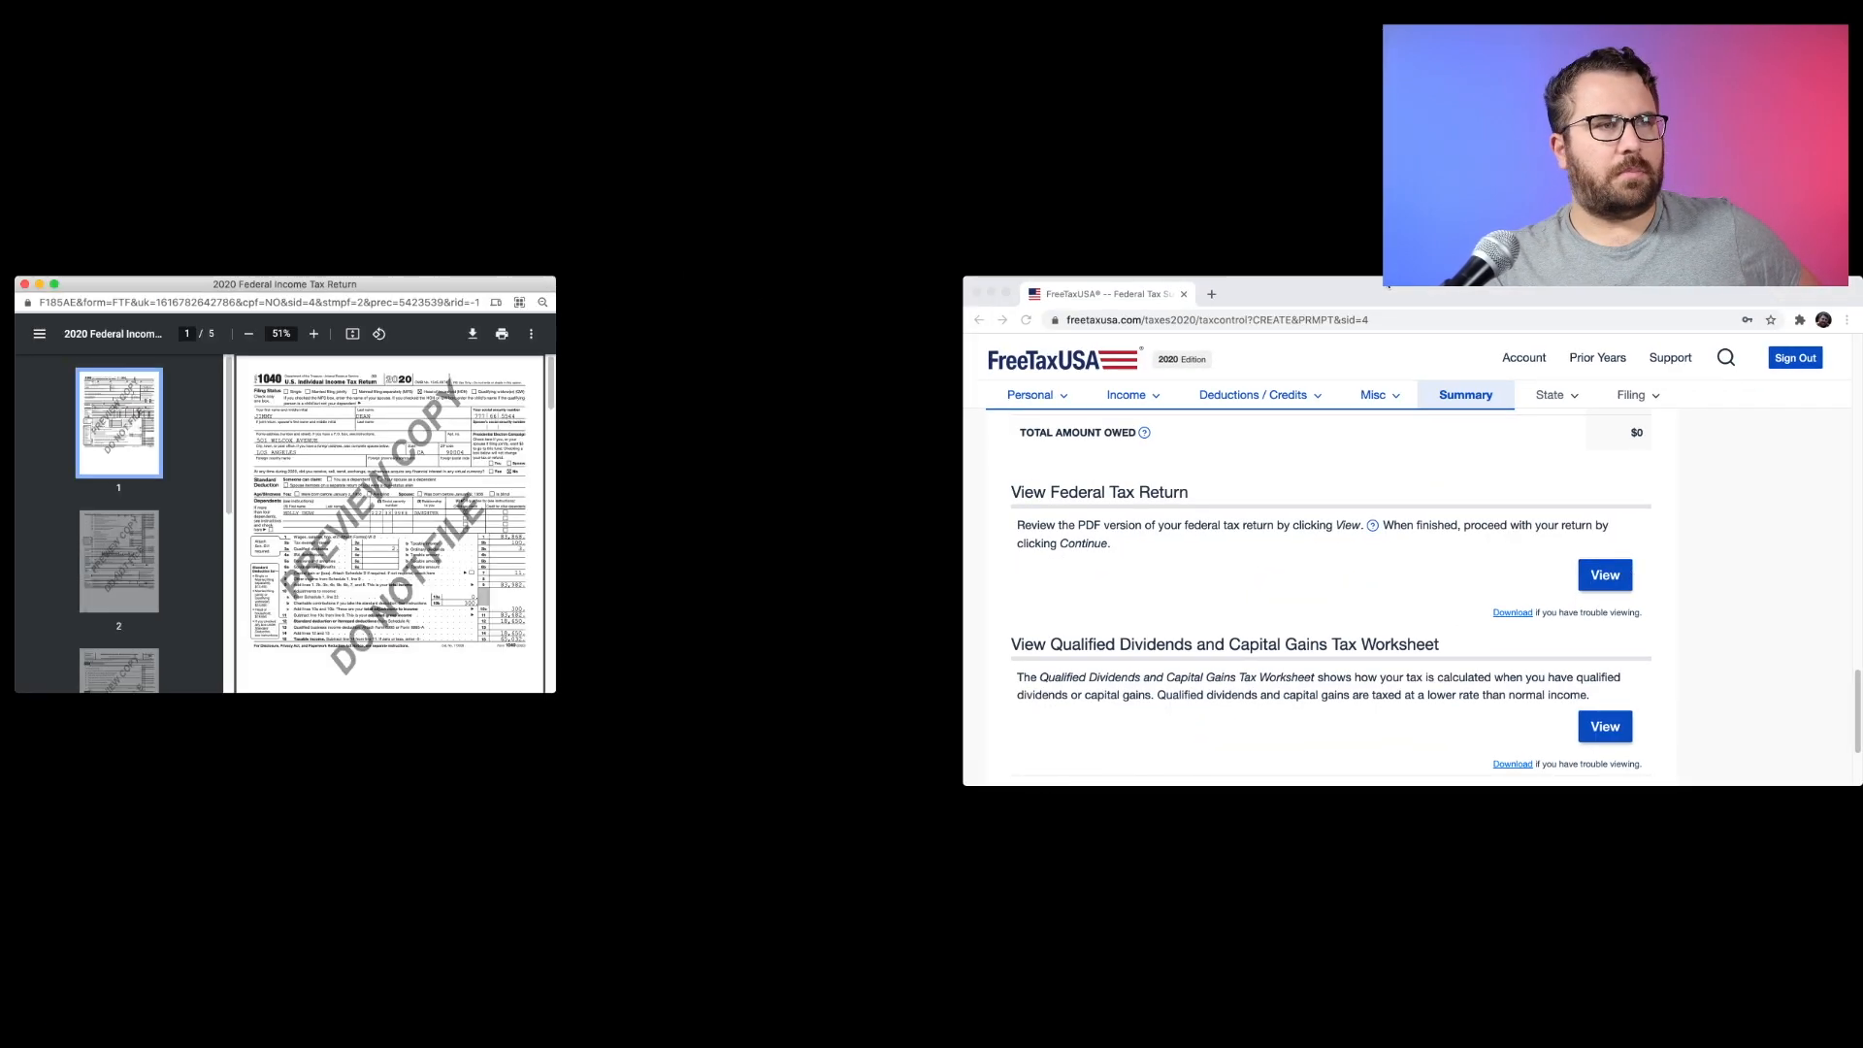
Move the return preview window over the browser, enlarge it to full screen, and zoom to 75%.
{"action": "left_click_drag", "start_coordinate": [498, 281], "coordinate": [1389, 288]}
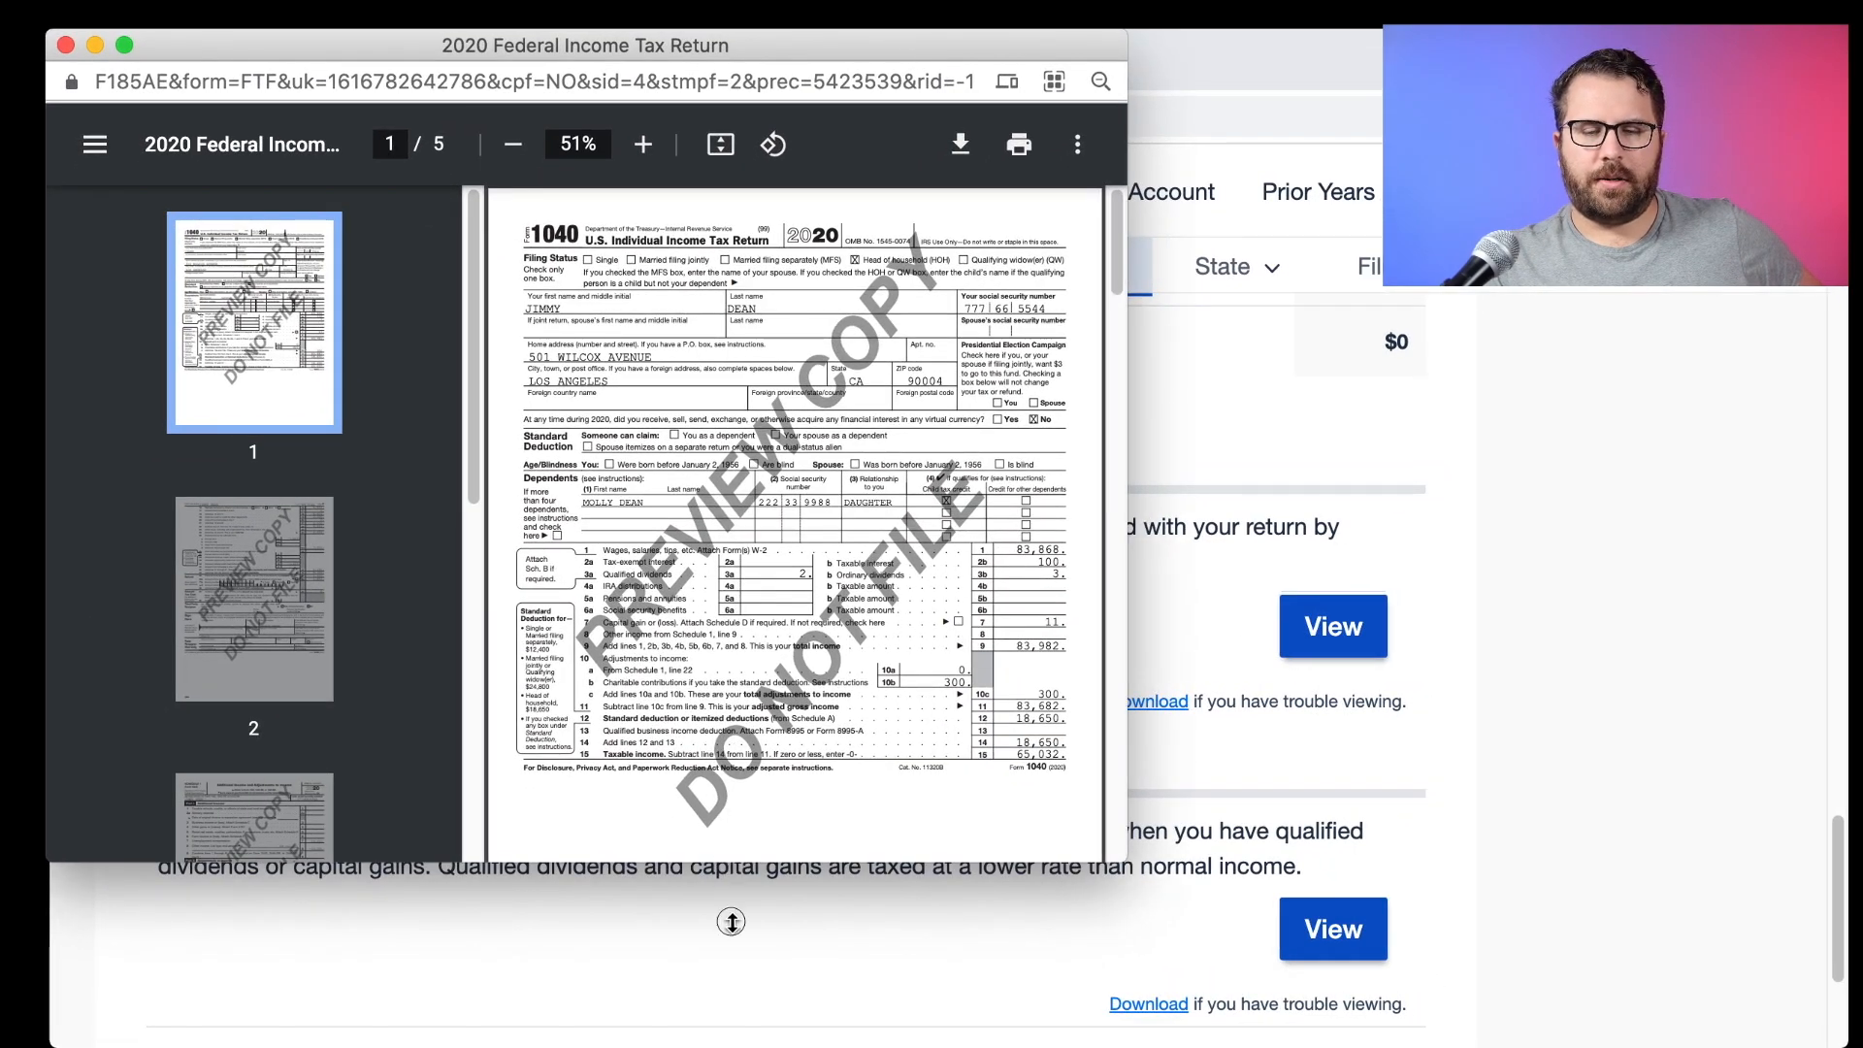
{"action": "left_click_drag", "start_coordinate": [731, 922], "coordinate": [730, 1046]}
{"action": "left_click_drag", "start_coordinate": [1126, 686], "coordinate": [1846, 694]}
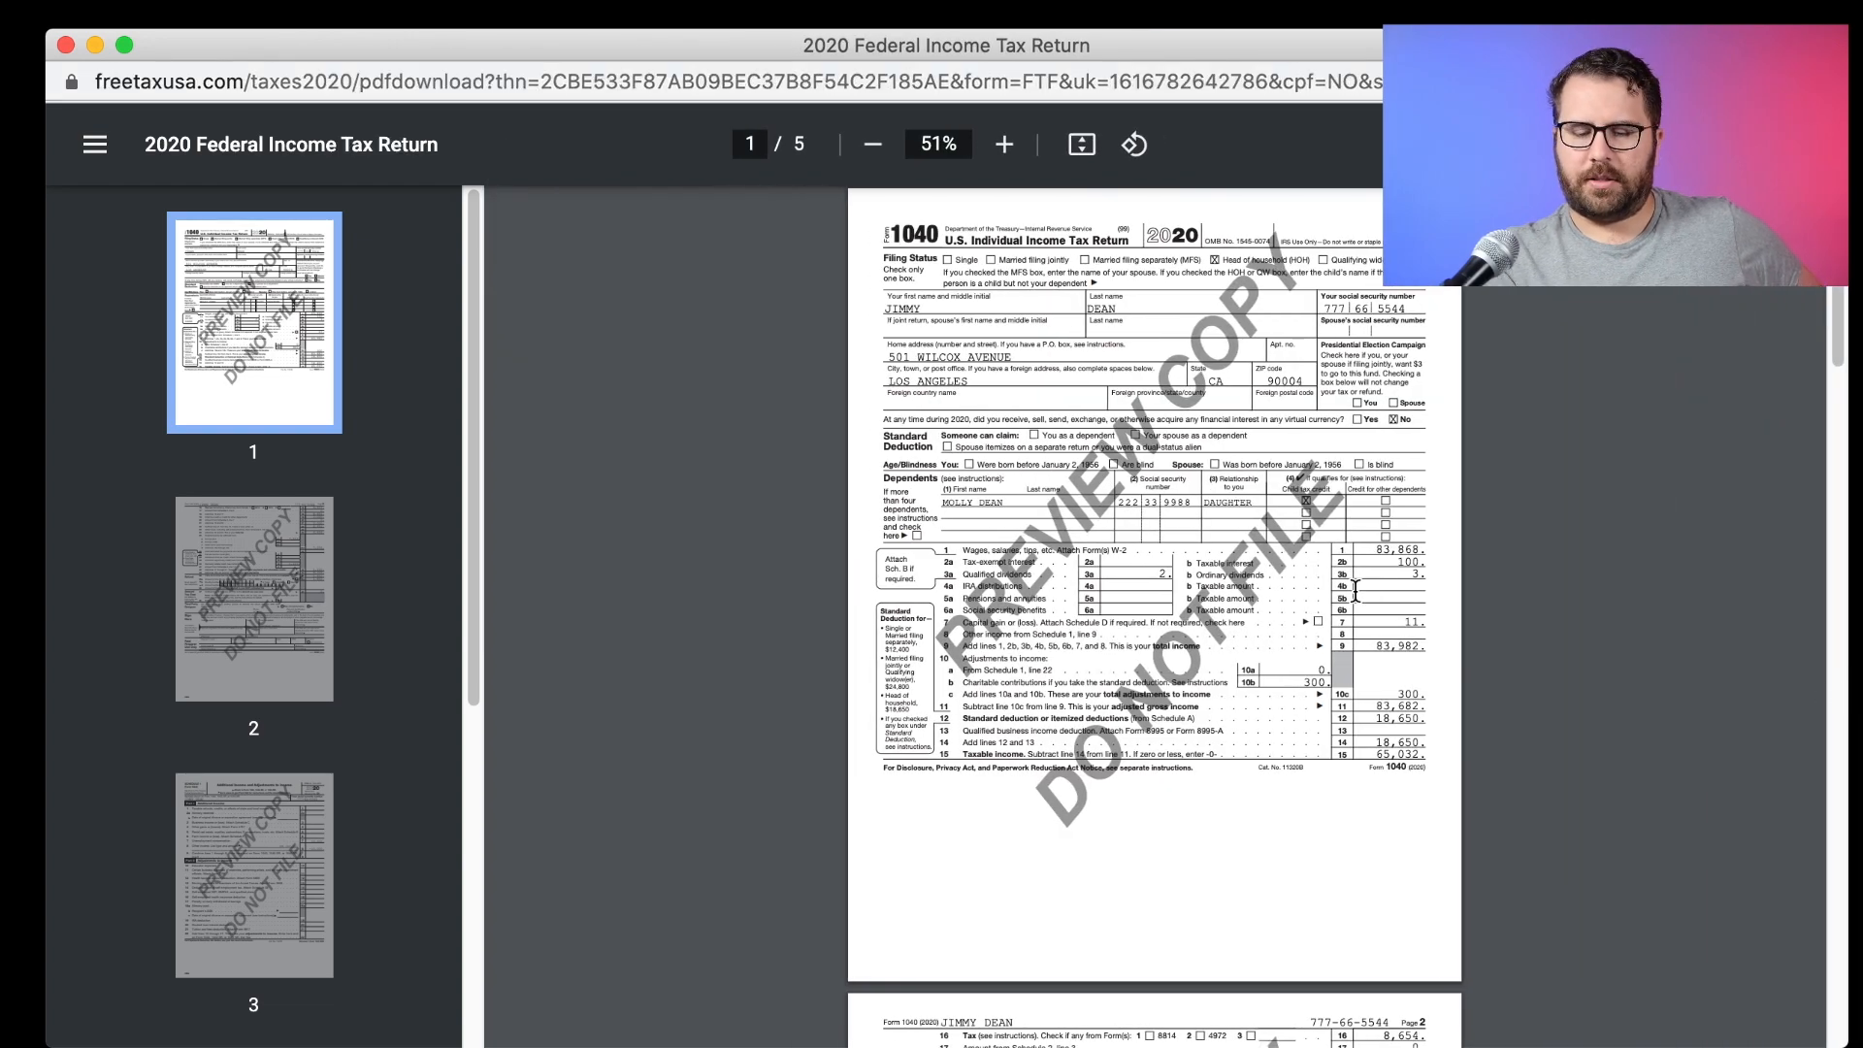
{"action": "key", "text": "super+equal"}
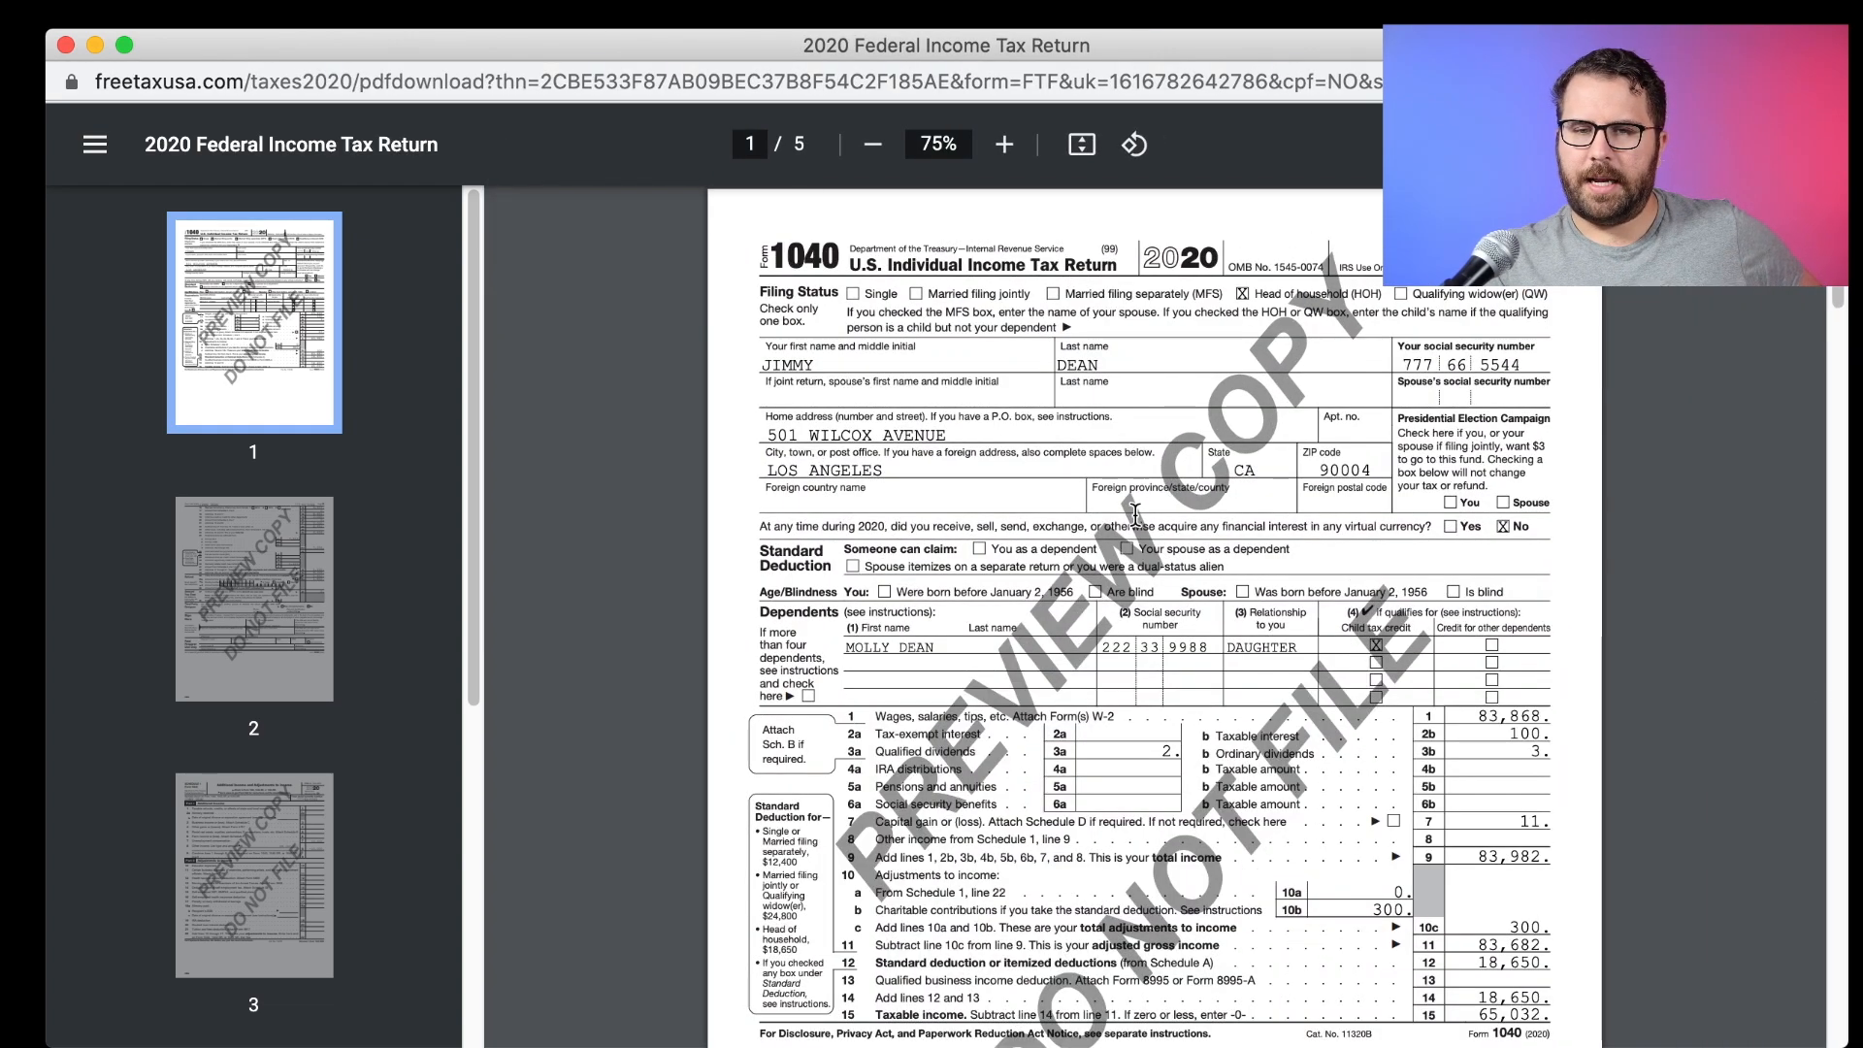
Mark the Form 1040 line 3b, 9, 10b and 12 amounts on page 1.
{"action": "scroll", "coordinate": [1392, 508], "scroll_direction": "down", "scroll_amount": 5}
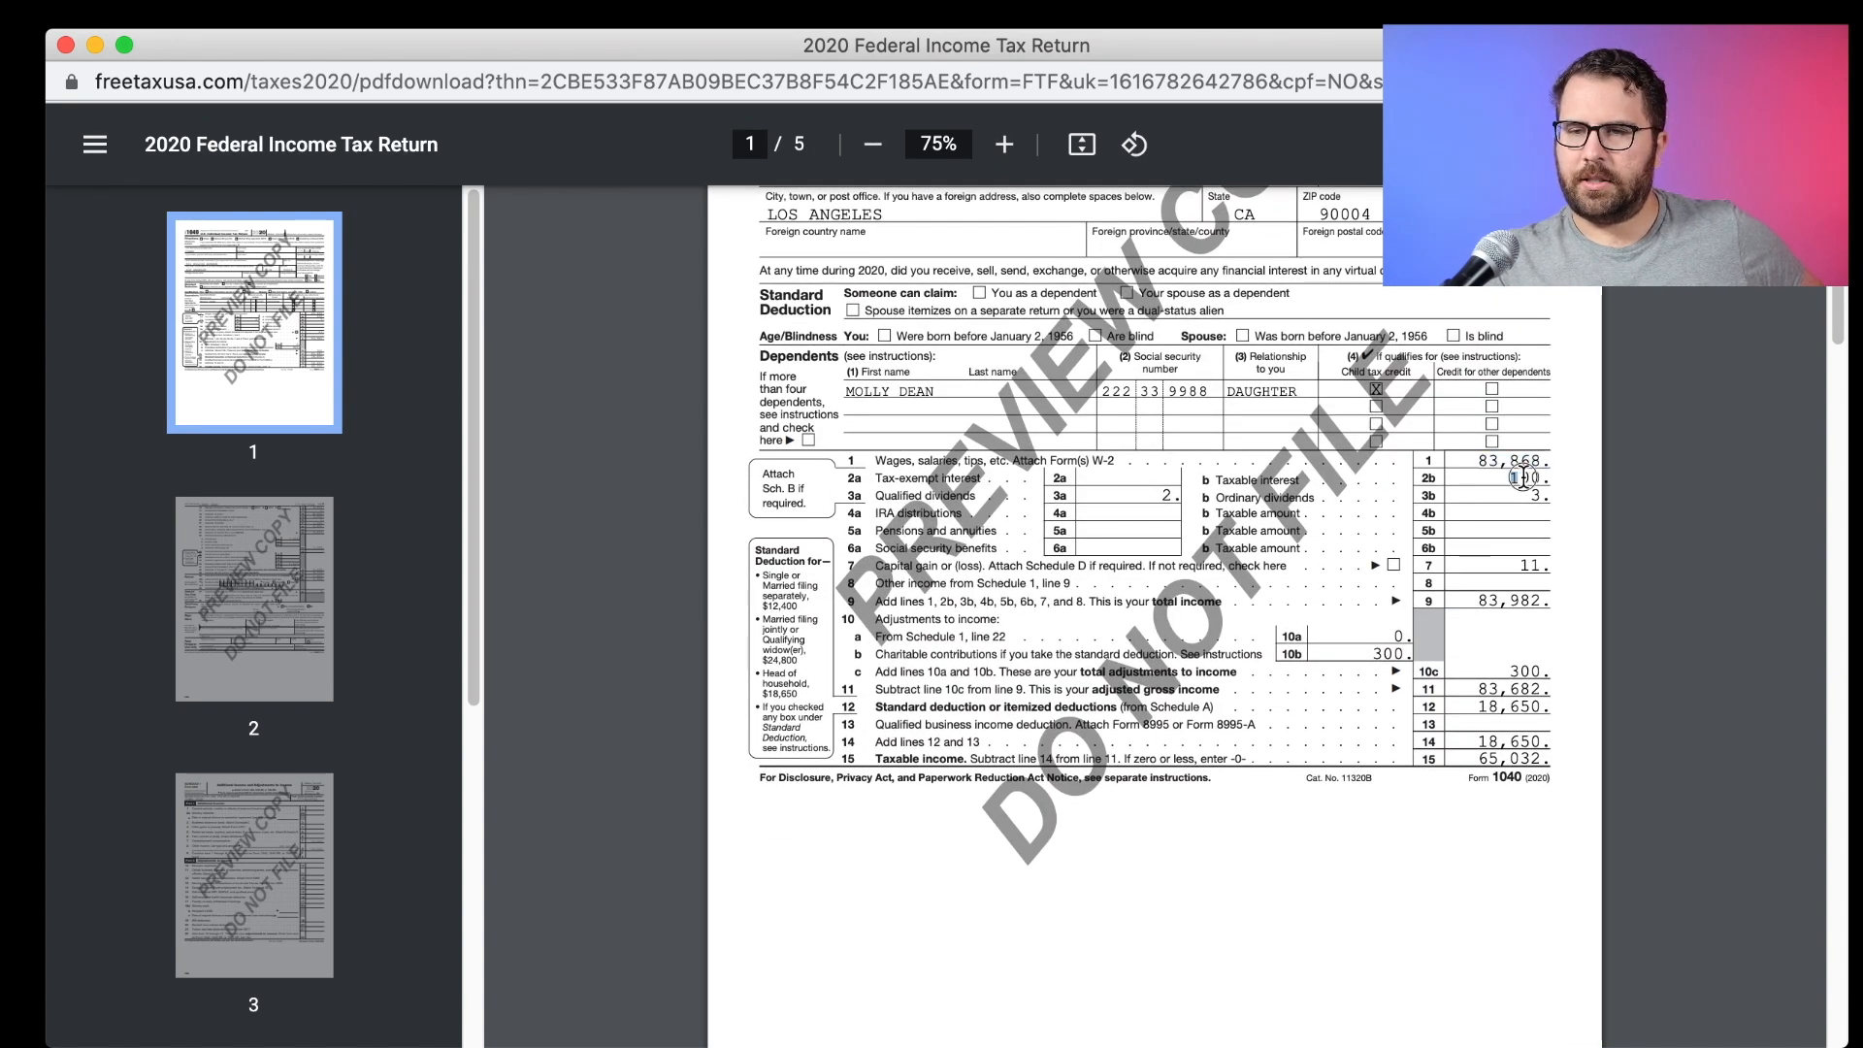
{"action": "left_click_drag", "start_coordinate": [1525, 499], "coordinate": [1559, 499]}
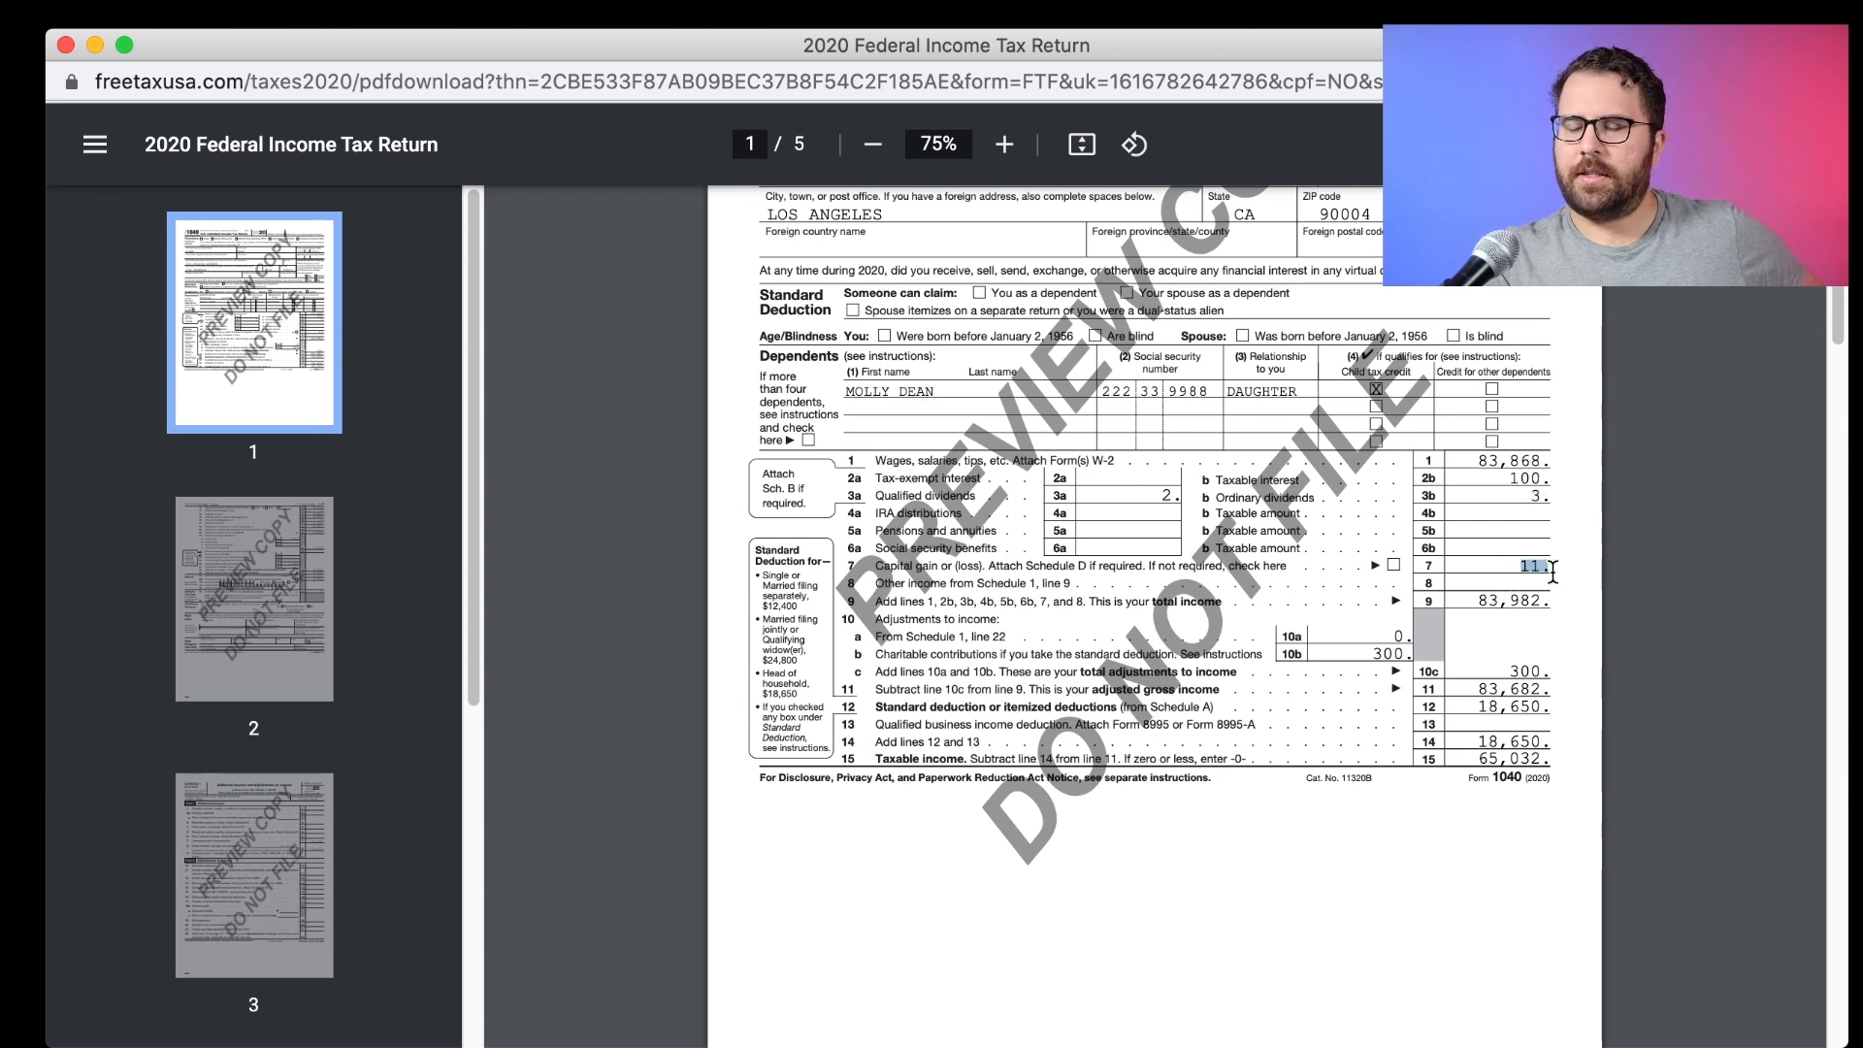
{"action": "left_click_drag", "start_coordinate": [1471, 603], "coordinate": [1535, 604]}
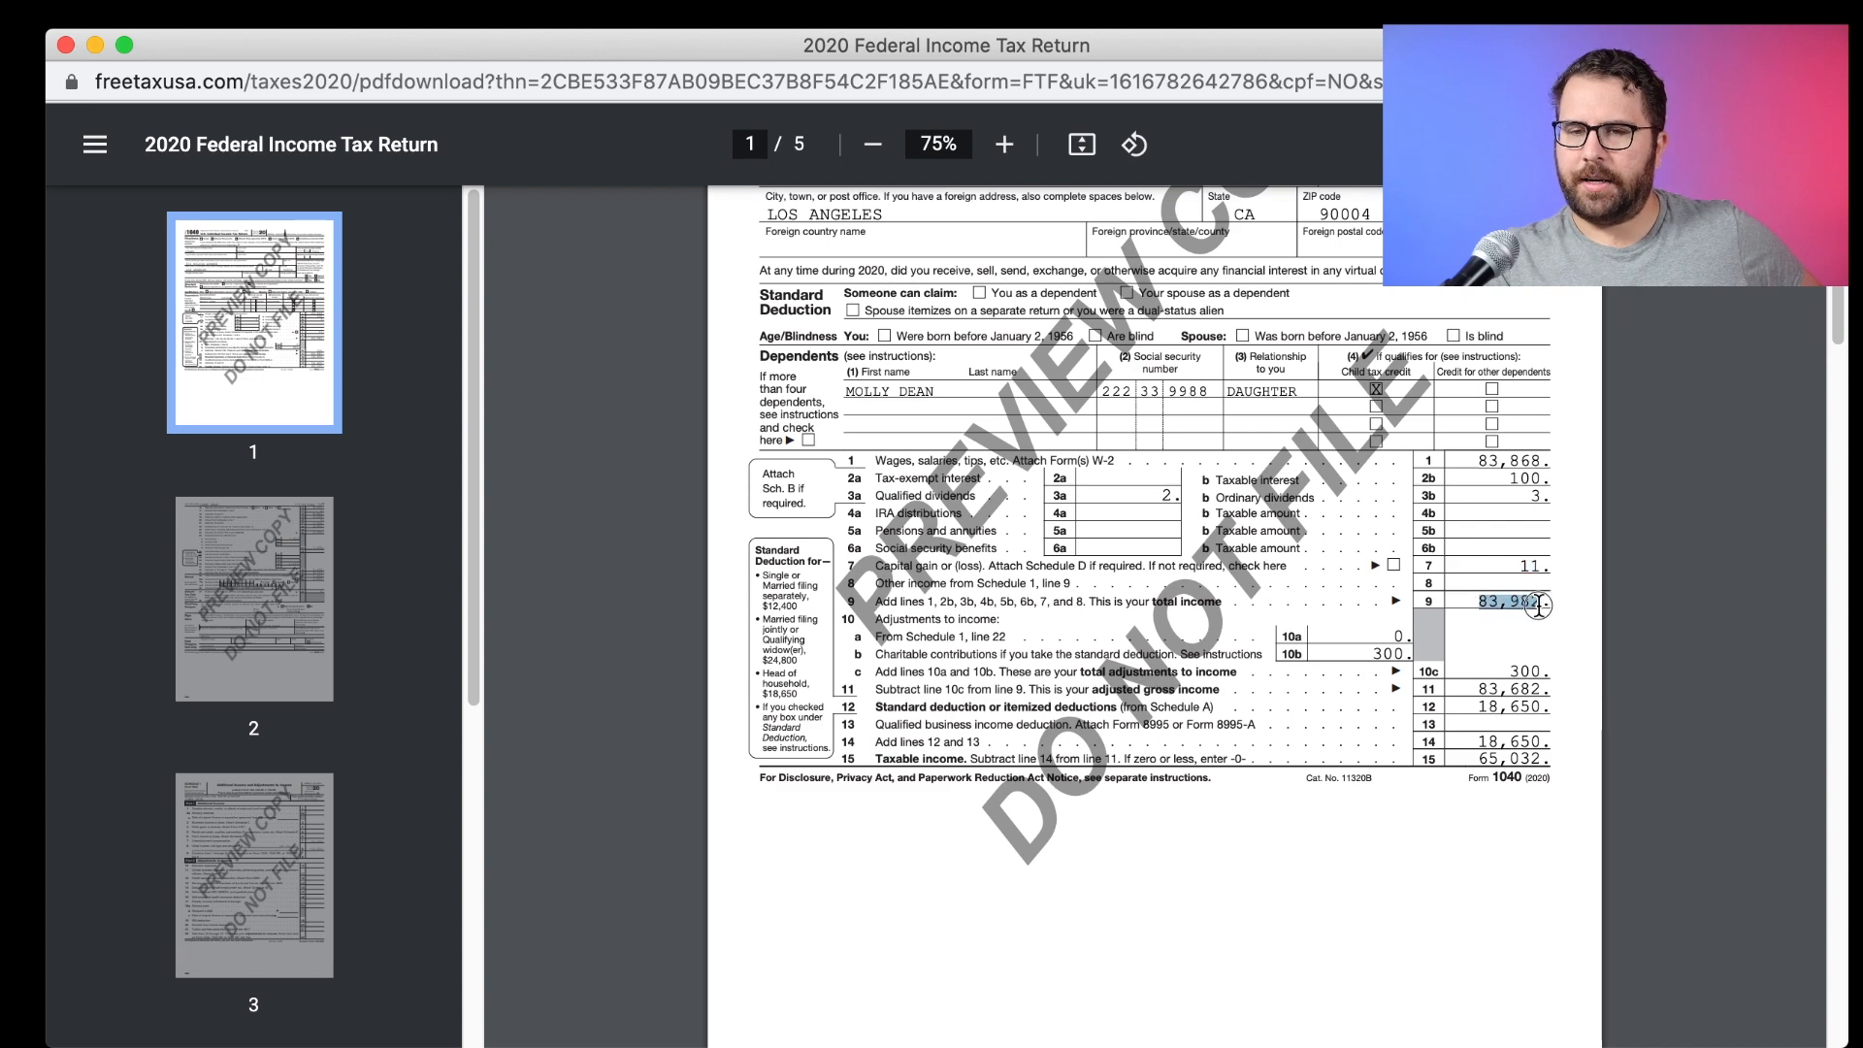
{"action": "left_click_drag", "start_coordinate": [1368, 653], "coordinate": [1395, 655]}
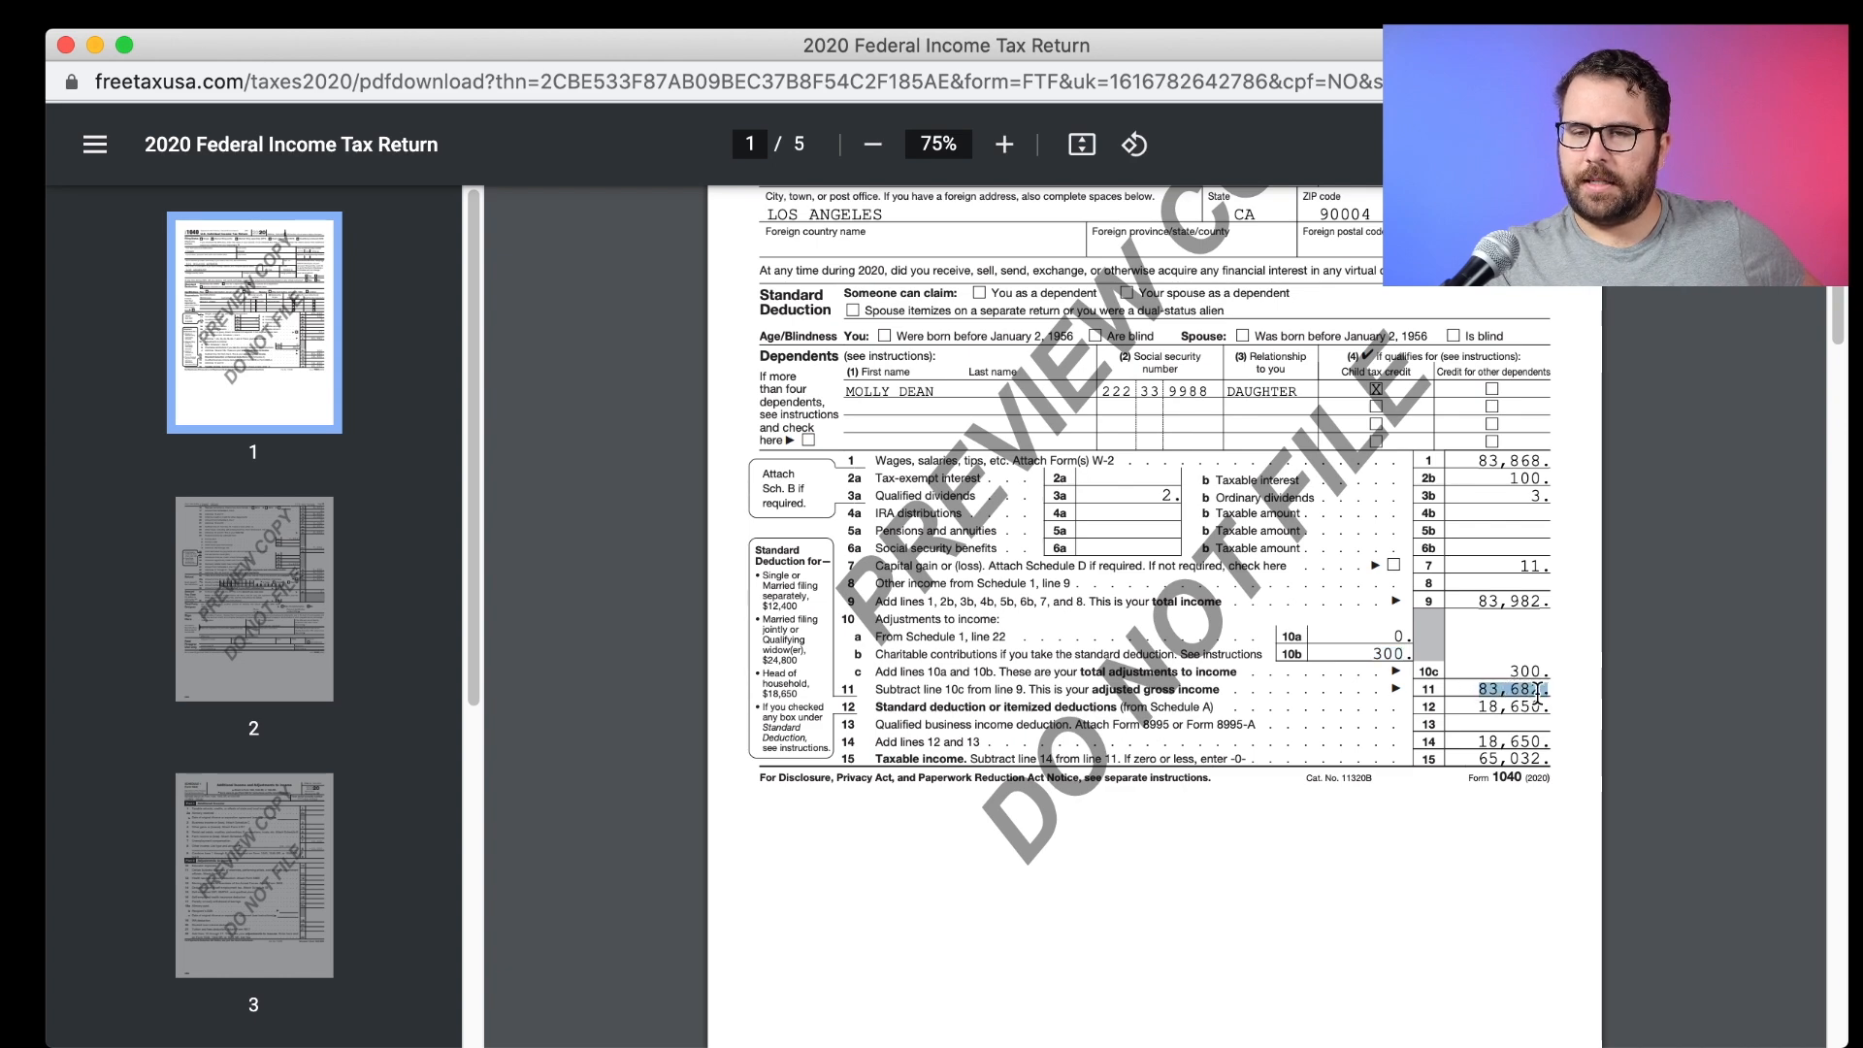
{"action": "left_click_drag", "start_coordinate": [1480, 708], "coordinate": [1542, 766]}
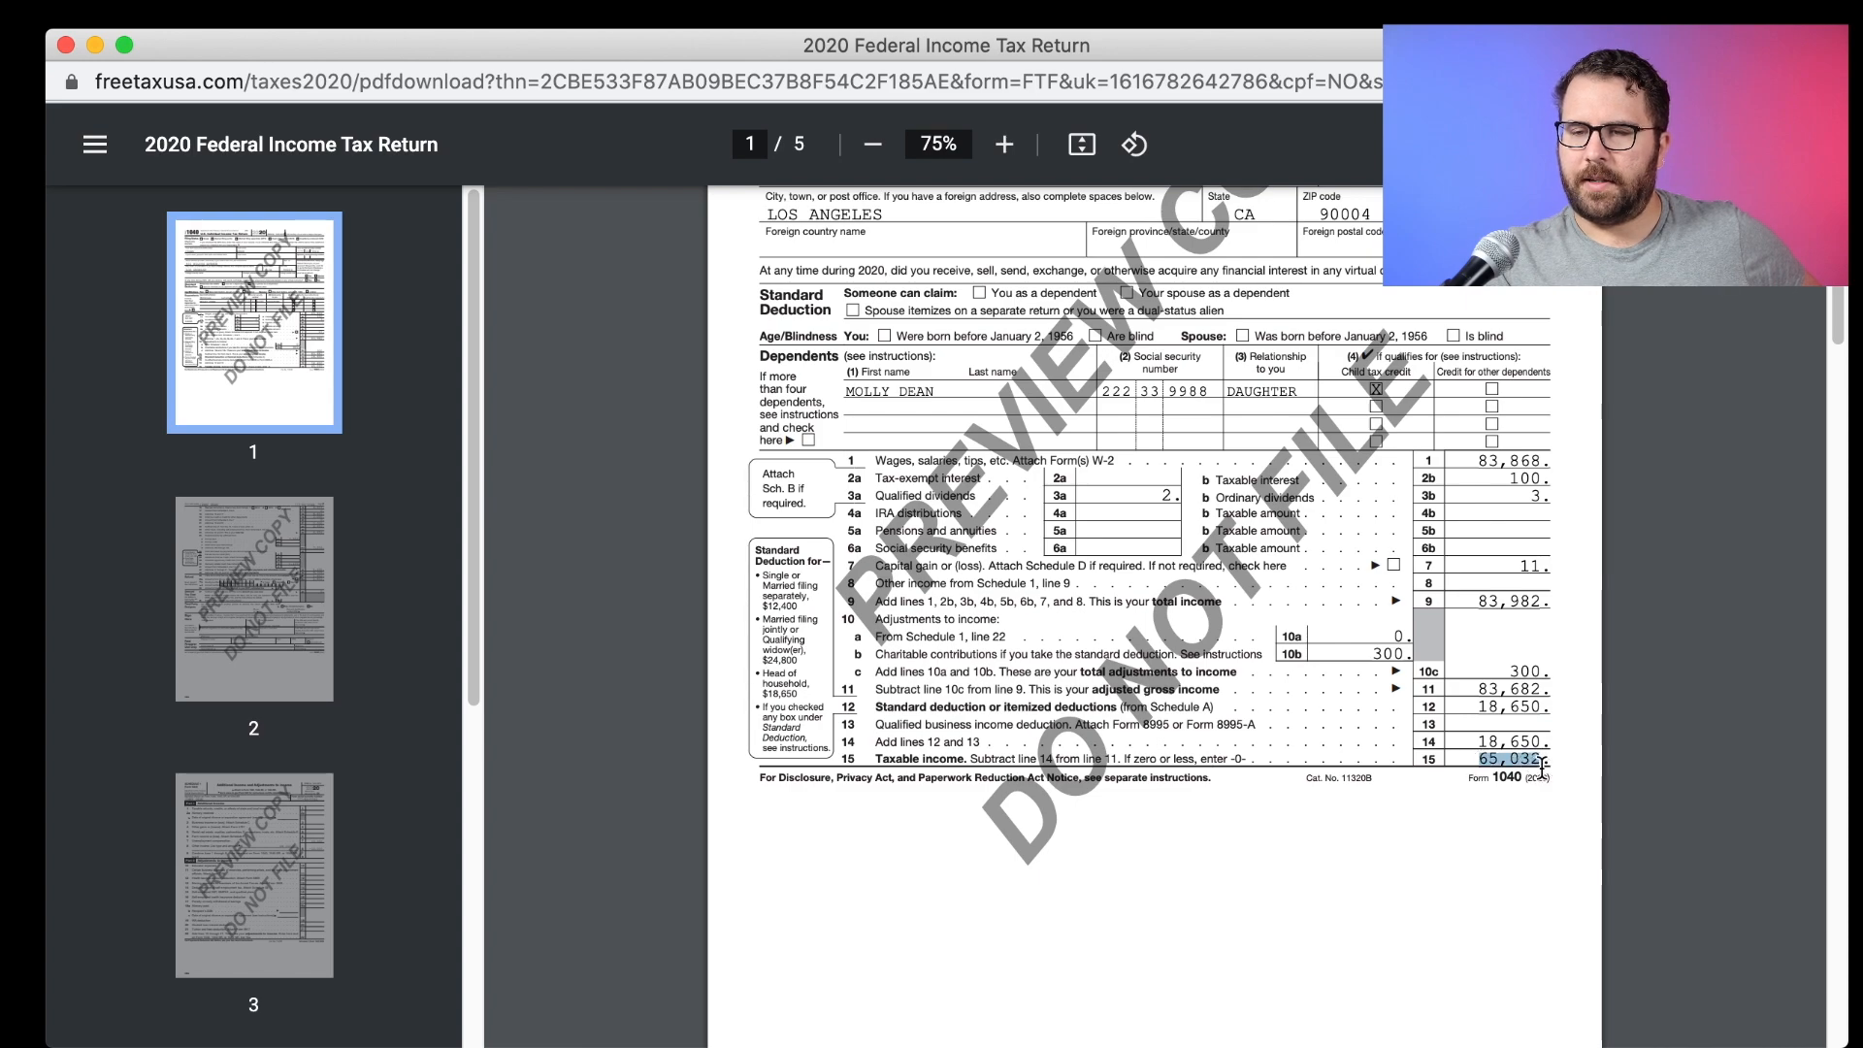
{"action": "scroll", "coordinate": [1541, 766], "scroll_direction": "down", "scroll_amount": 10}
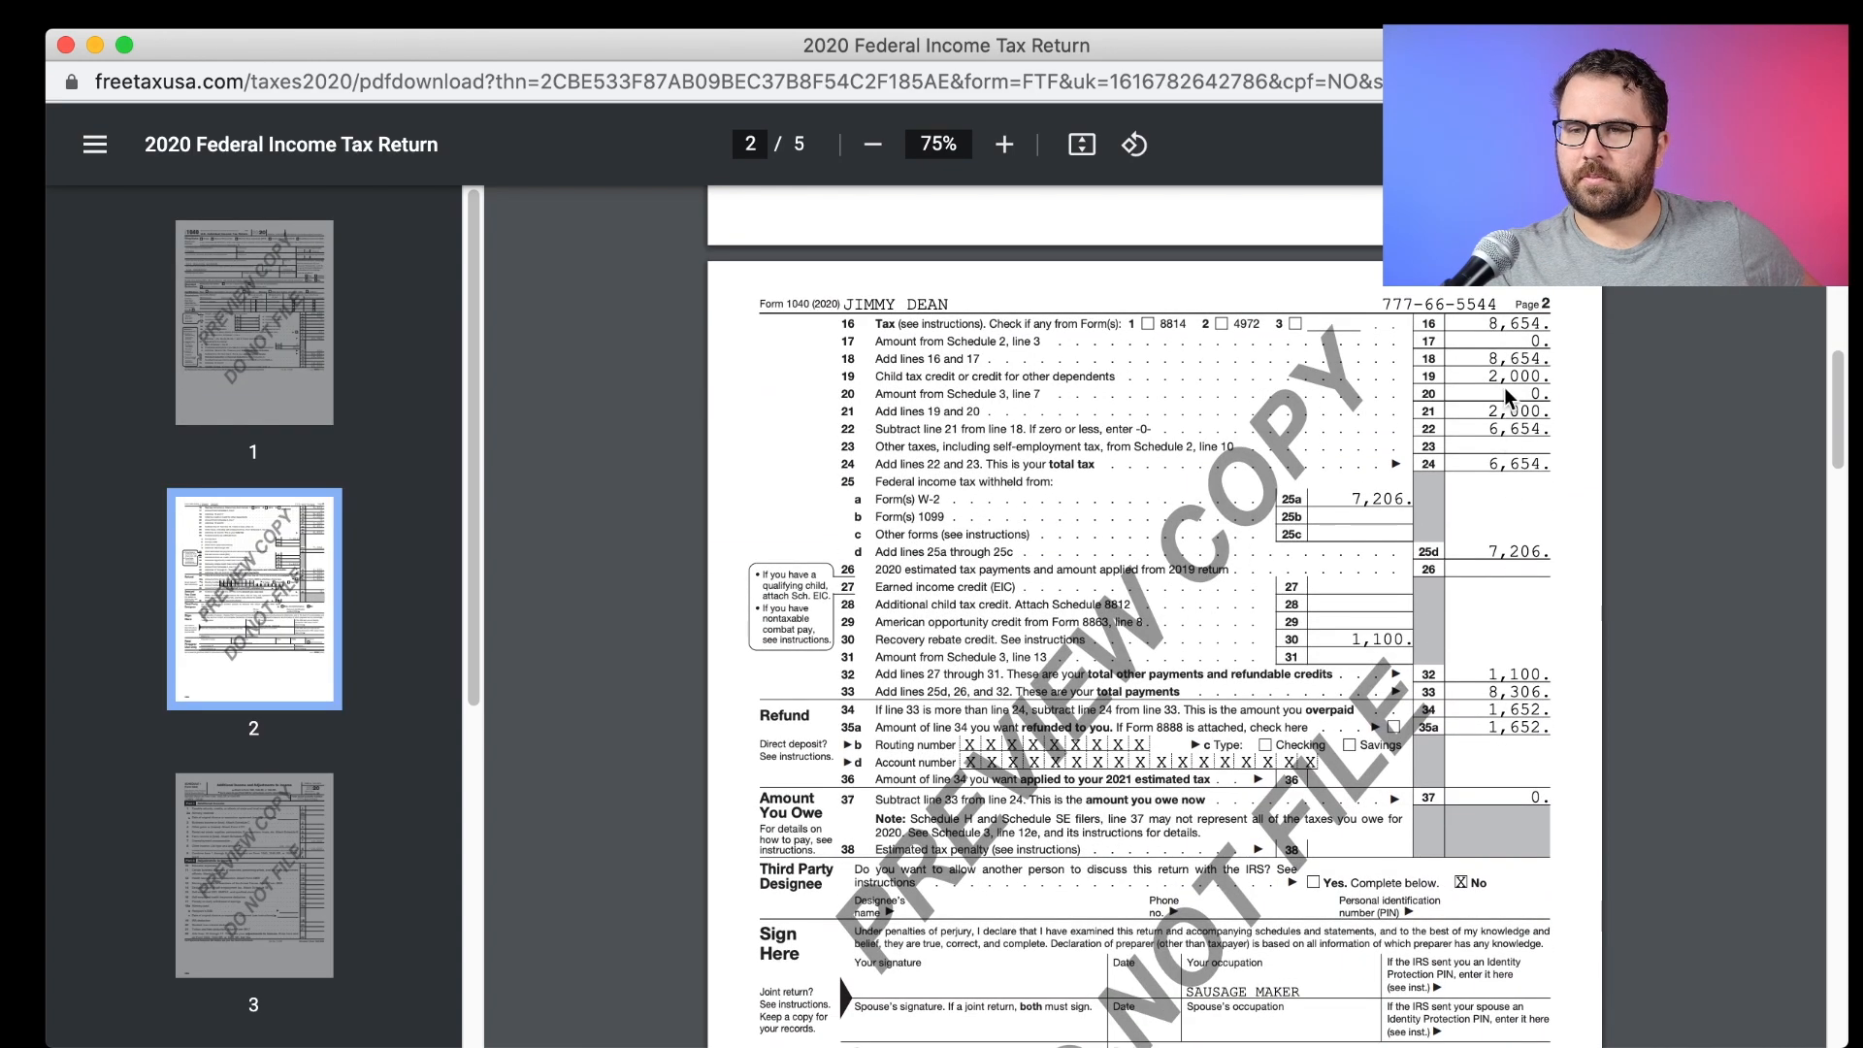
Check the taxable income and line 16 tax amounts on Form 1040.
{"action": "left_click_drag", "start_coordinate": [1490, 327], "coordinate": [1552, 297]}
{"action": "scroll", "coordinate": [1534, 320], "scroll_direction": "up", "scroll_amount": 4}
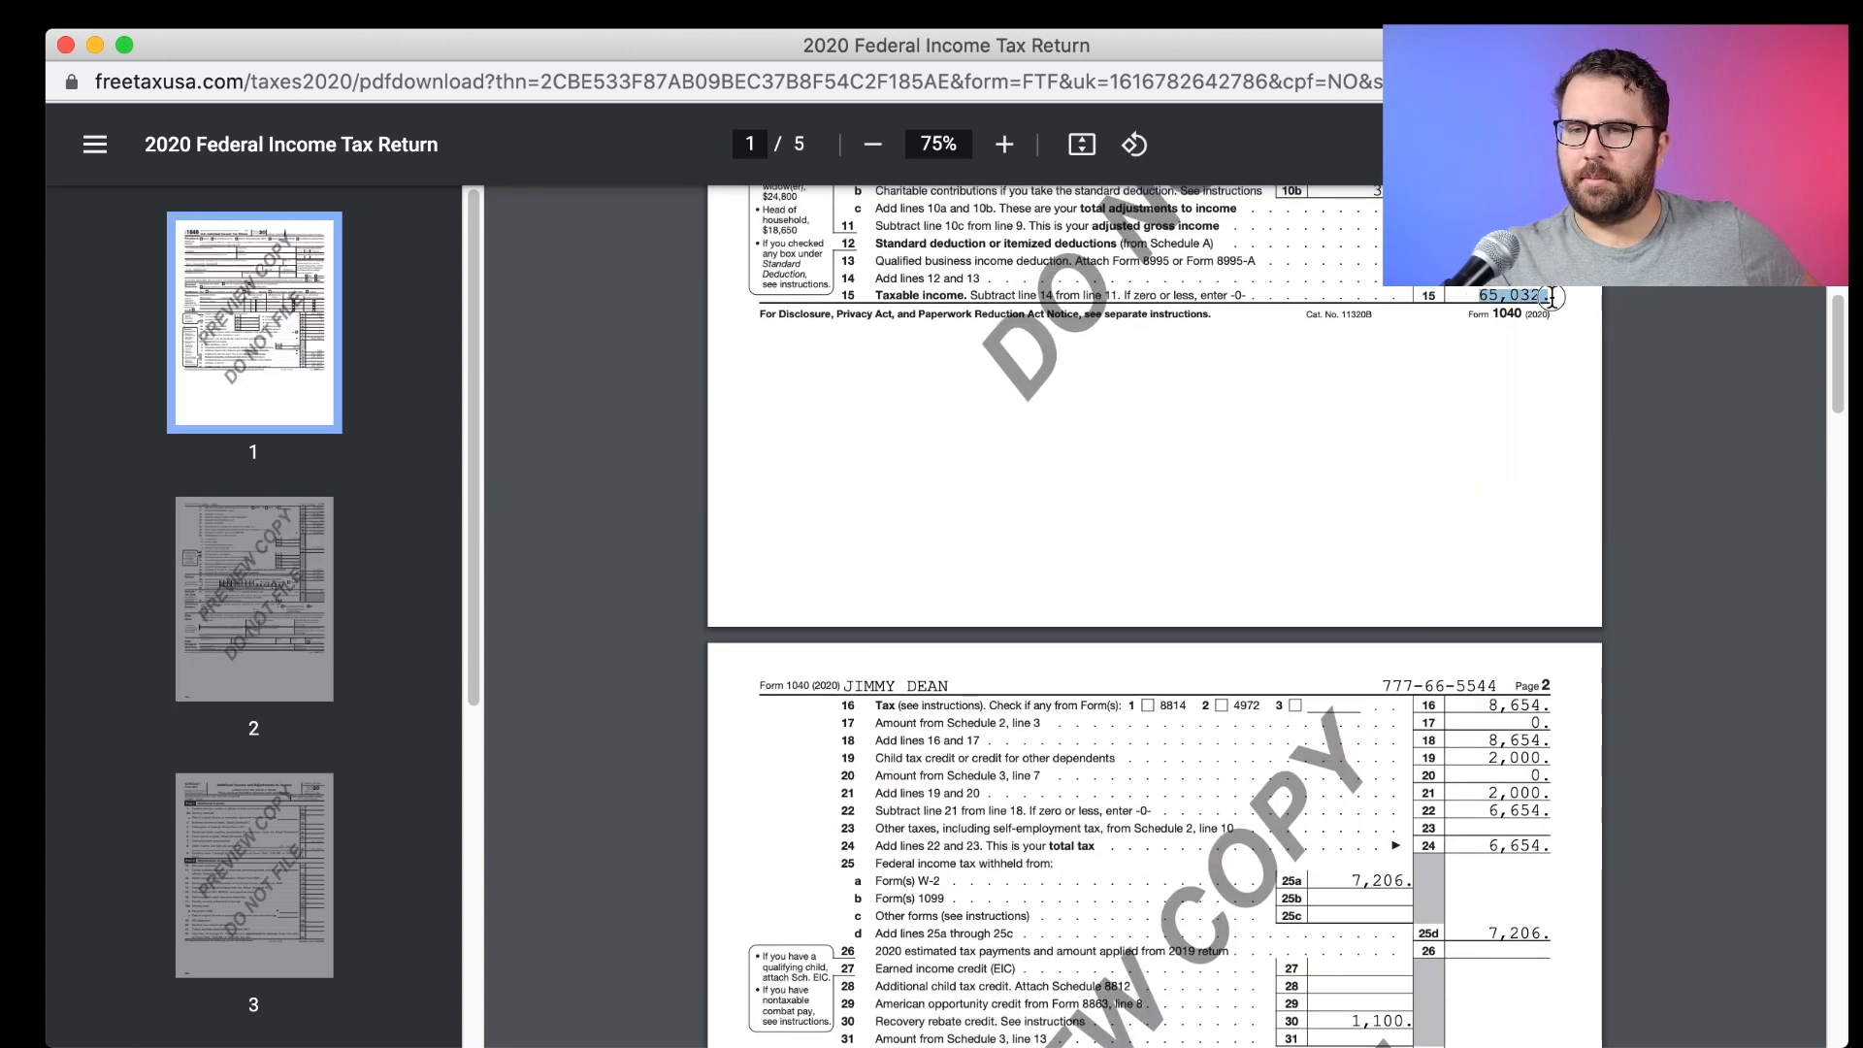
{"action": "left_click", "coordinate": [1544, 672]}
{"action": "scroll", "coordinate": [1544, 672], "scroll_direction": "down", "scroll_amount": 2}
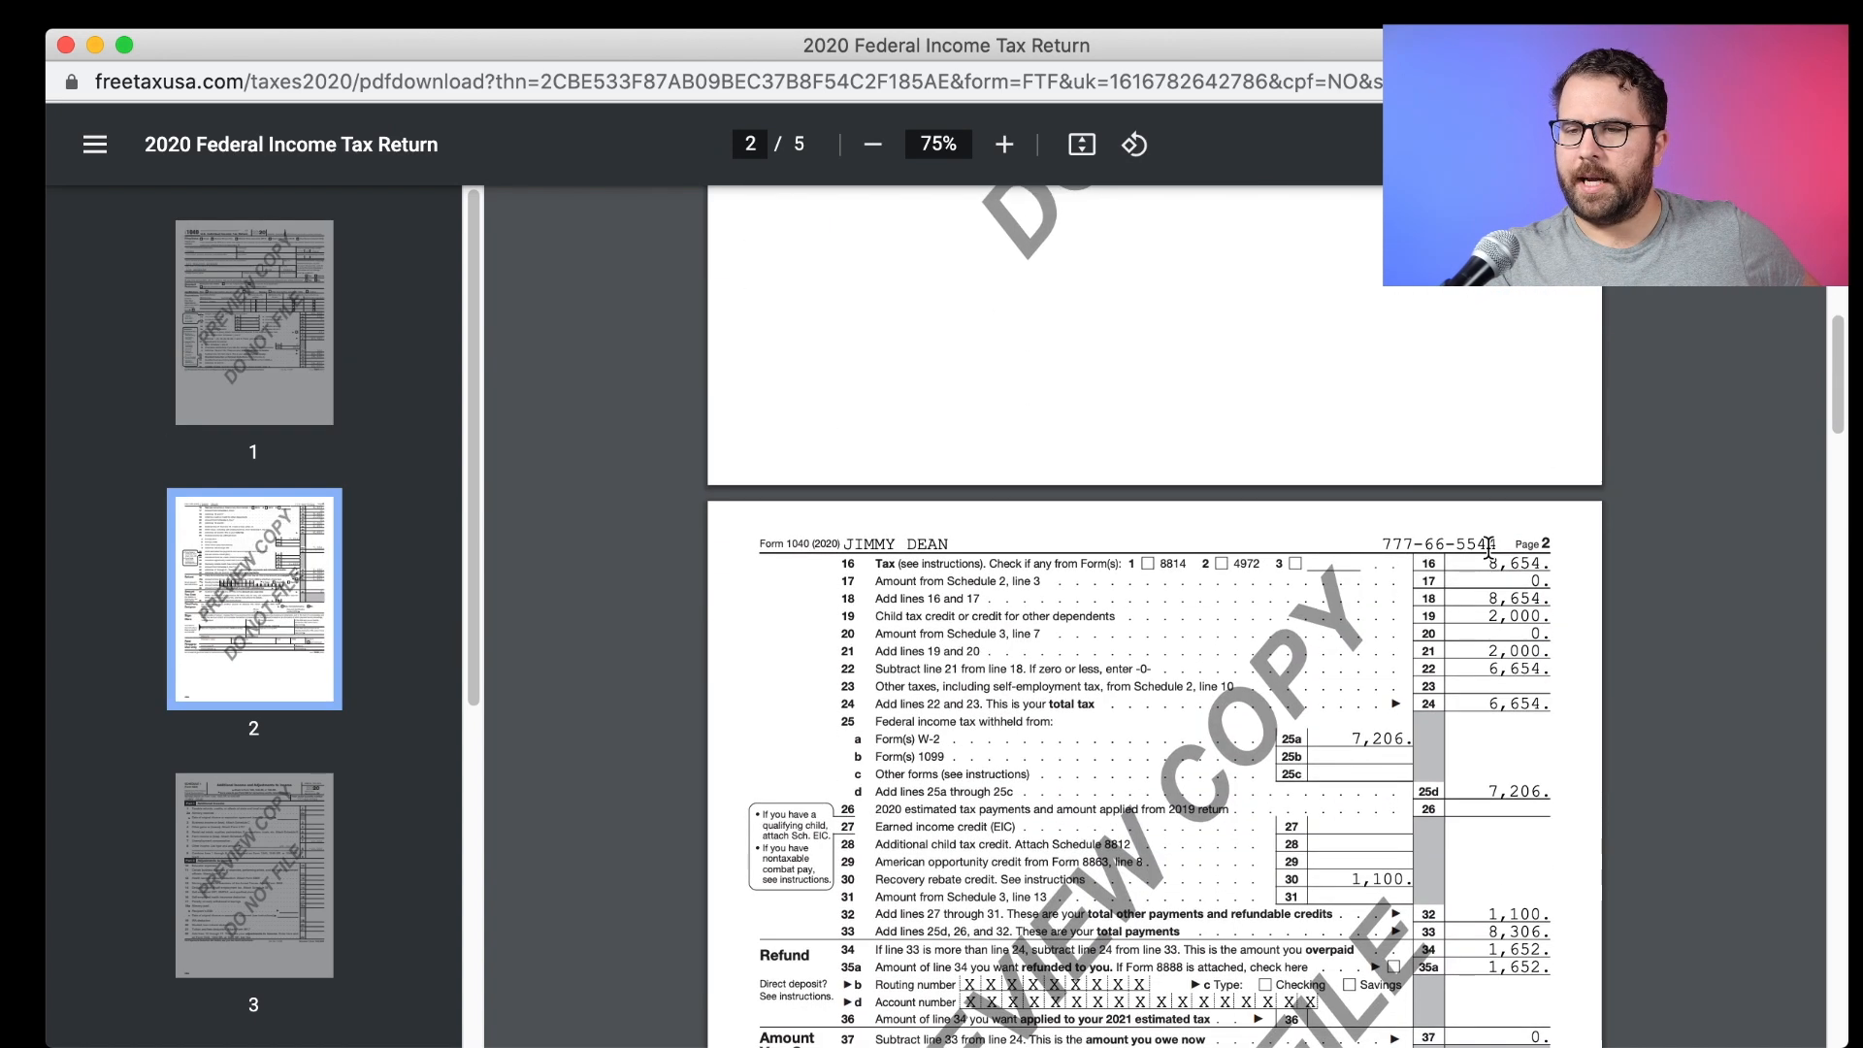
{"action": "left_click_drag", "start_coordinate": [1480, 563], "coordinate": [1537, 563]}
{"action": "left_click", "coordinate": [1537, 562]}
{"action": "scroll", "coordinate": [1531, 539], "scroll_direction": "down", "scroll_amount": 3}
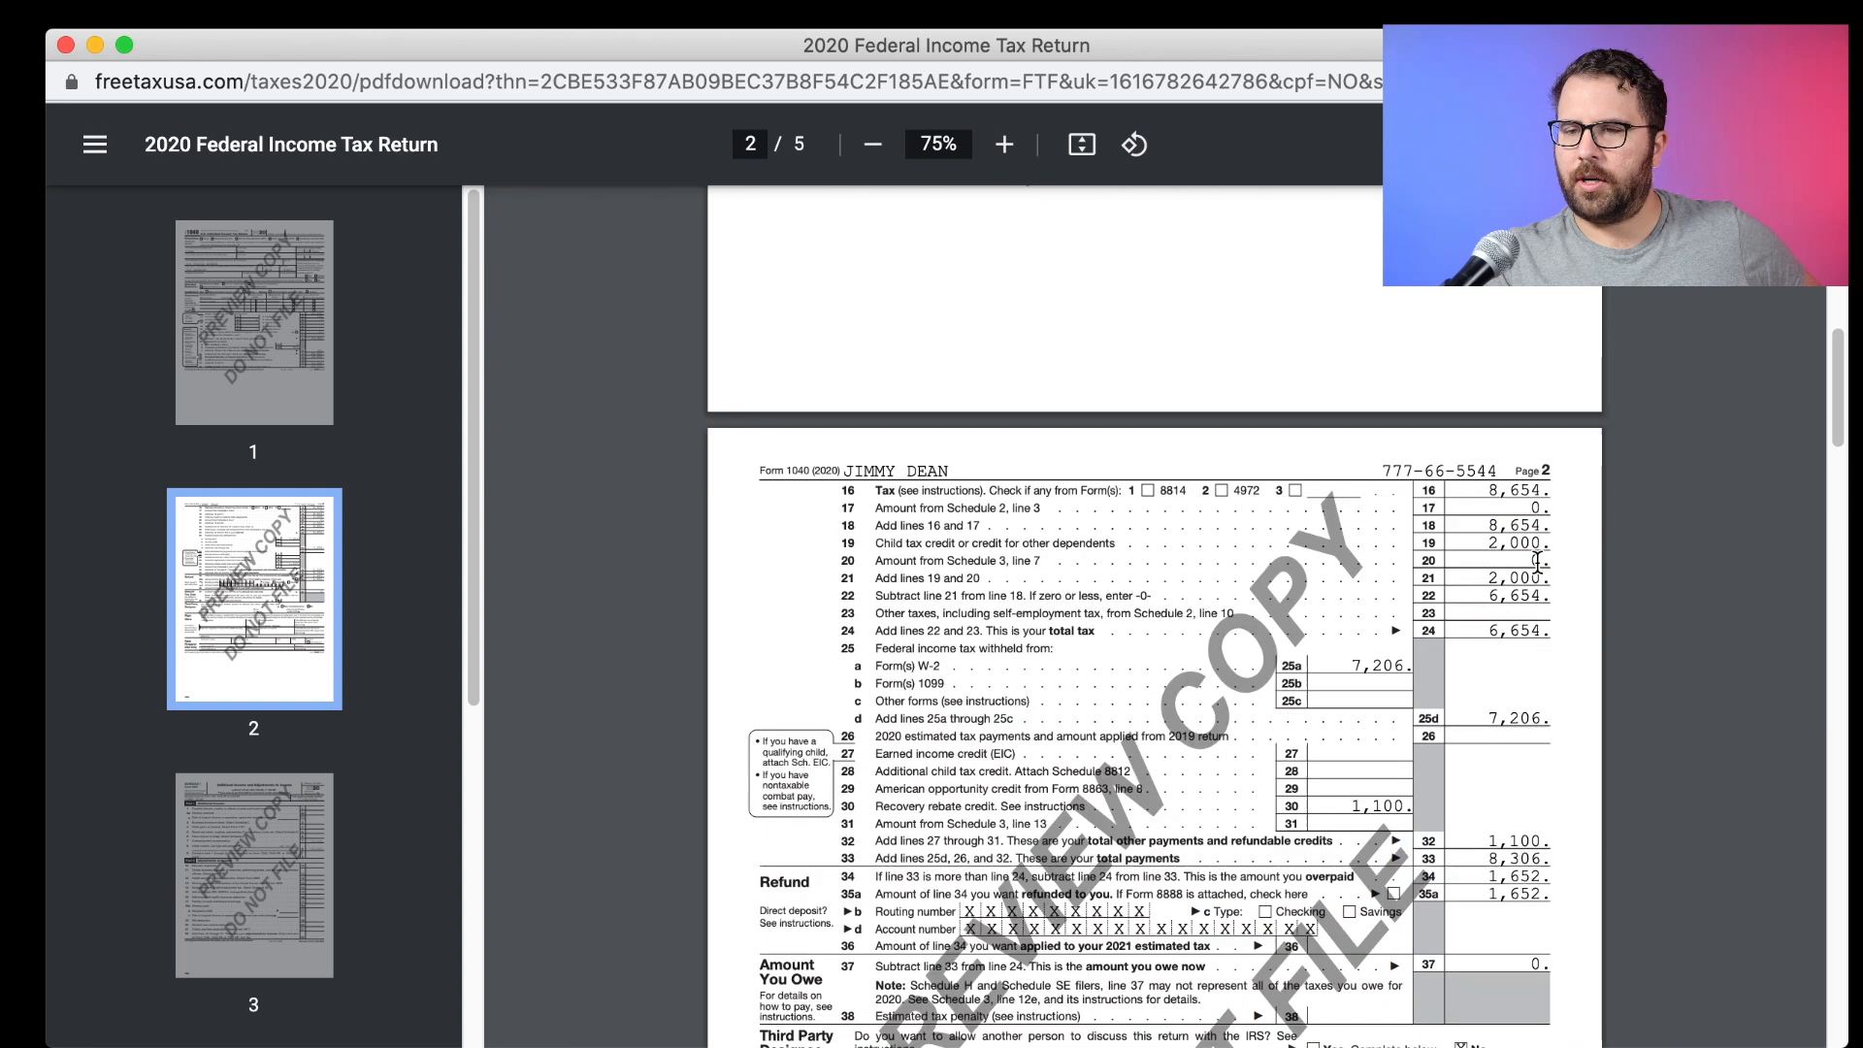
Check line 19 child tax credit, line 22, 7,206 withholding and 1,100 recovery rebate credit.
{"action": "left_click_drag", "start_coordinate": [1488, 420], "coordinate": [1540, 415]}
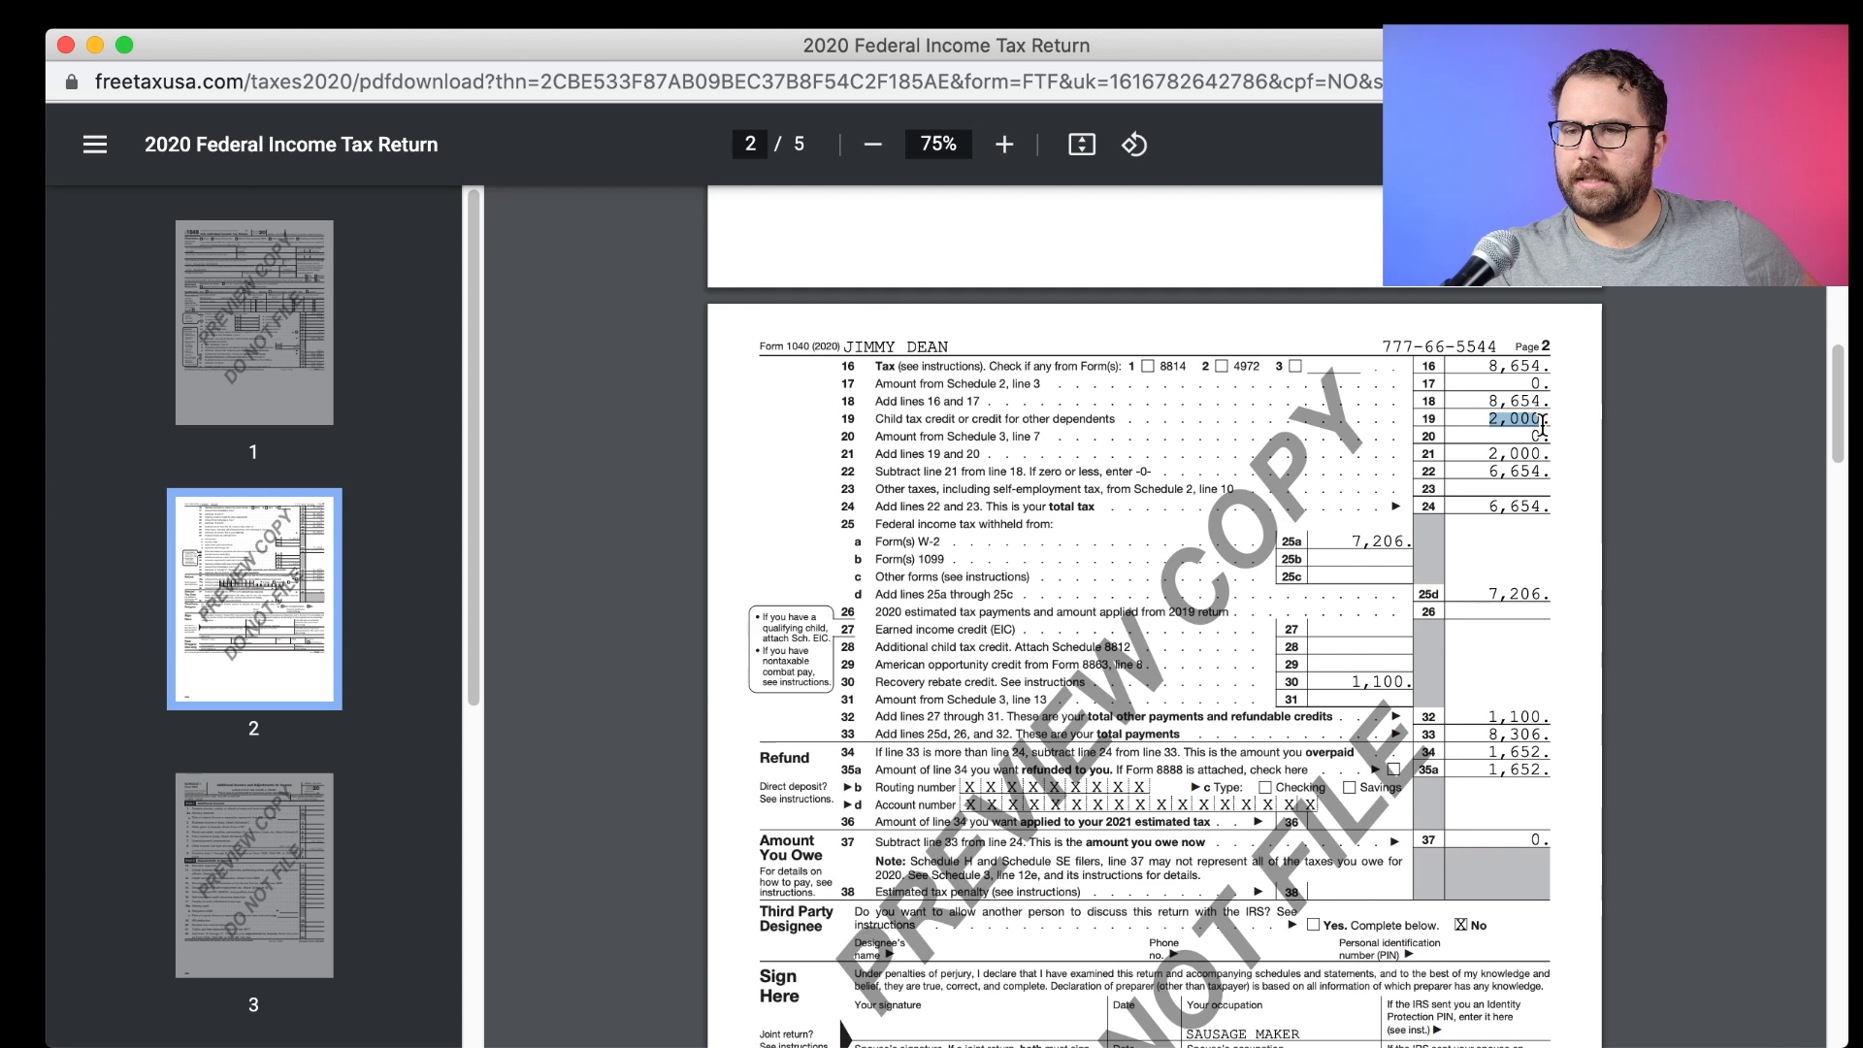
{"action": "left_click_drag", "start_coordinate": [1492, 473], "coordinate": [1534, 477]}
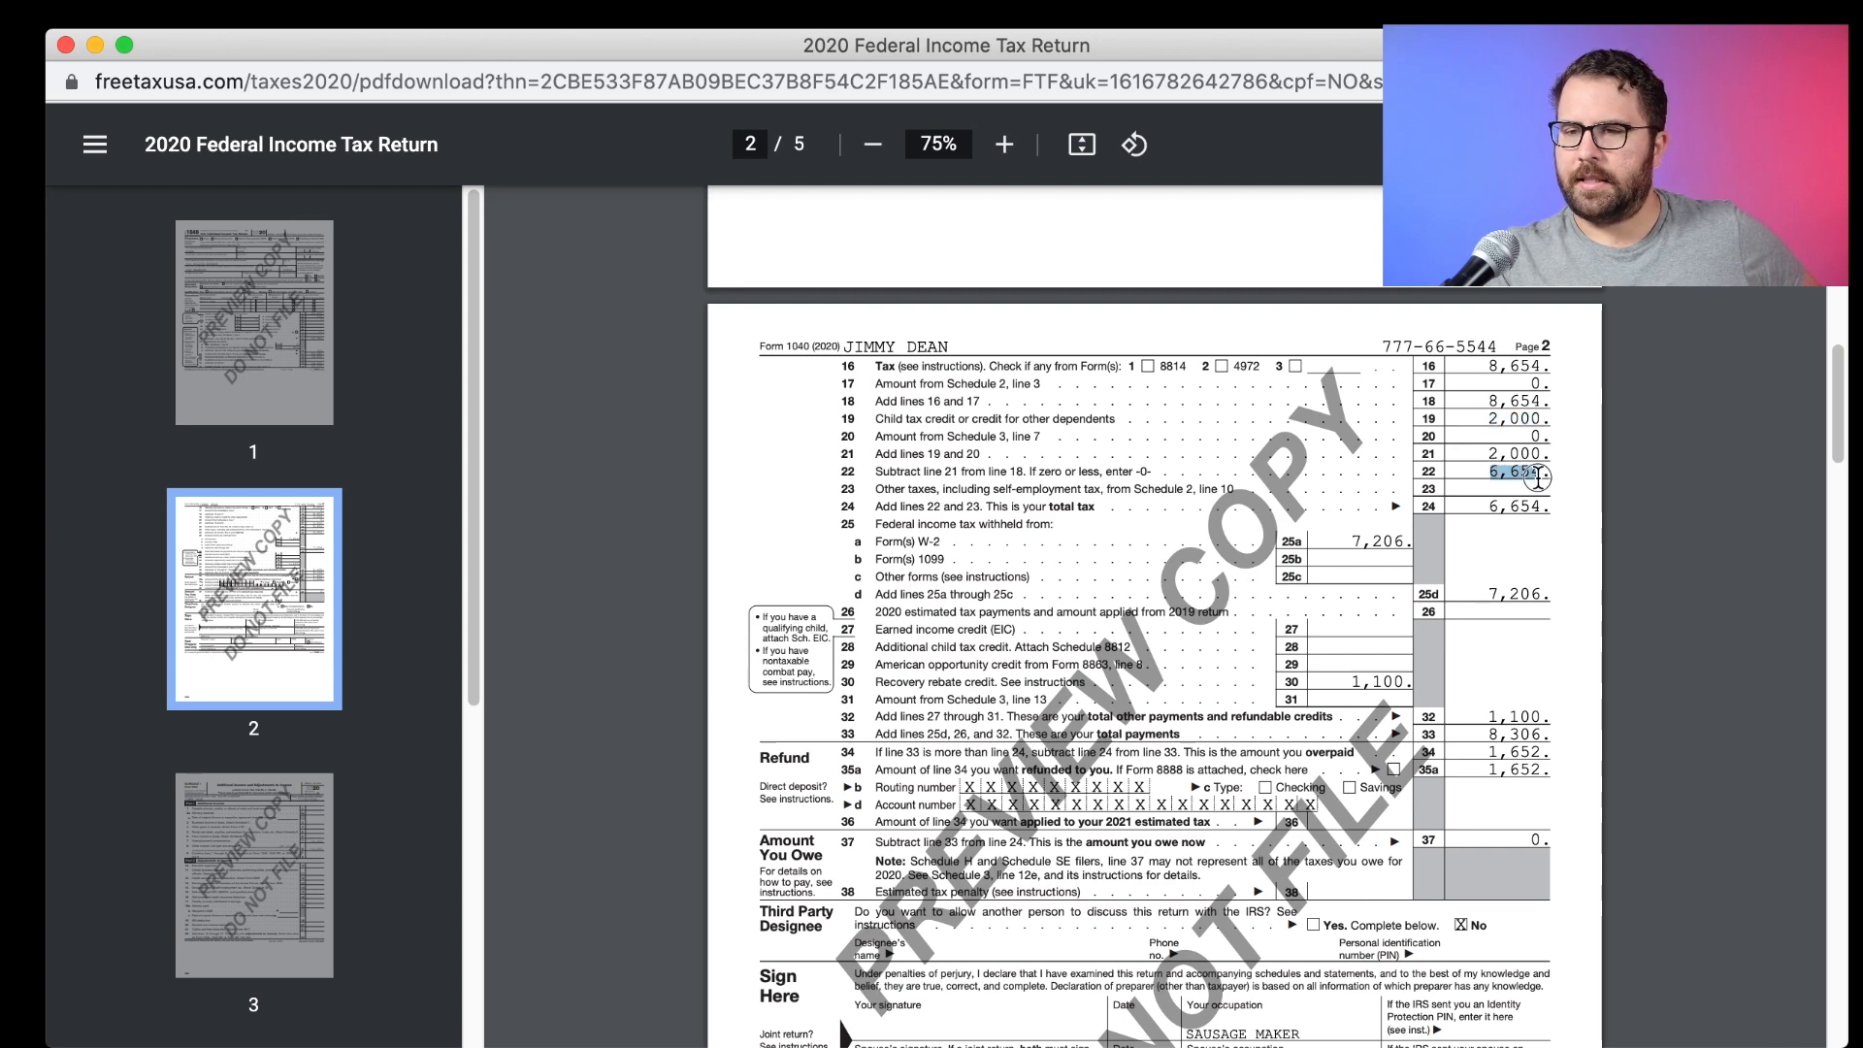
{"action": "left_click", "coordinate": [1351, 548]}
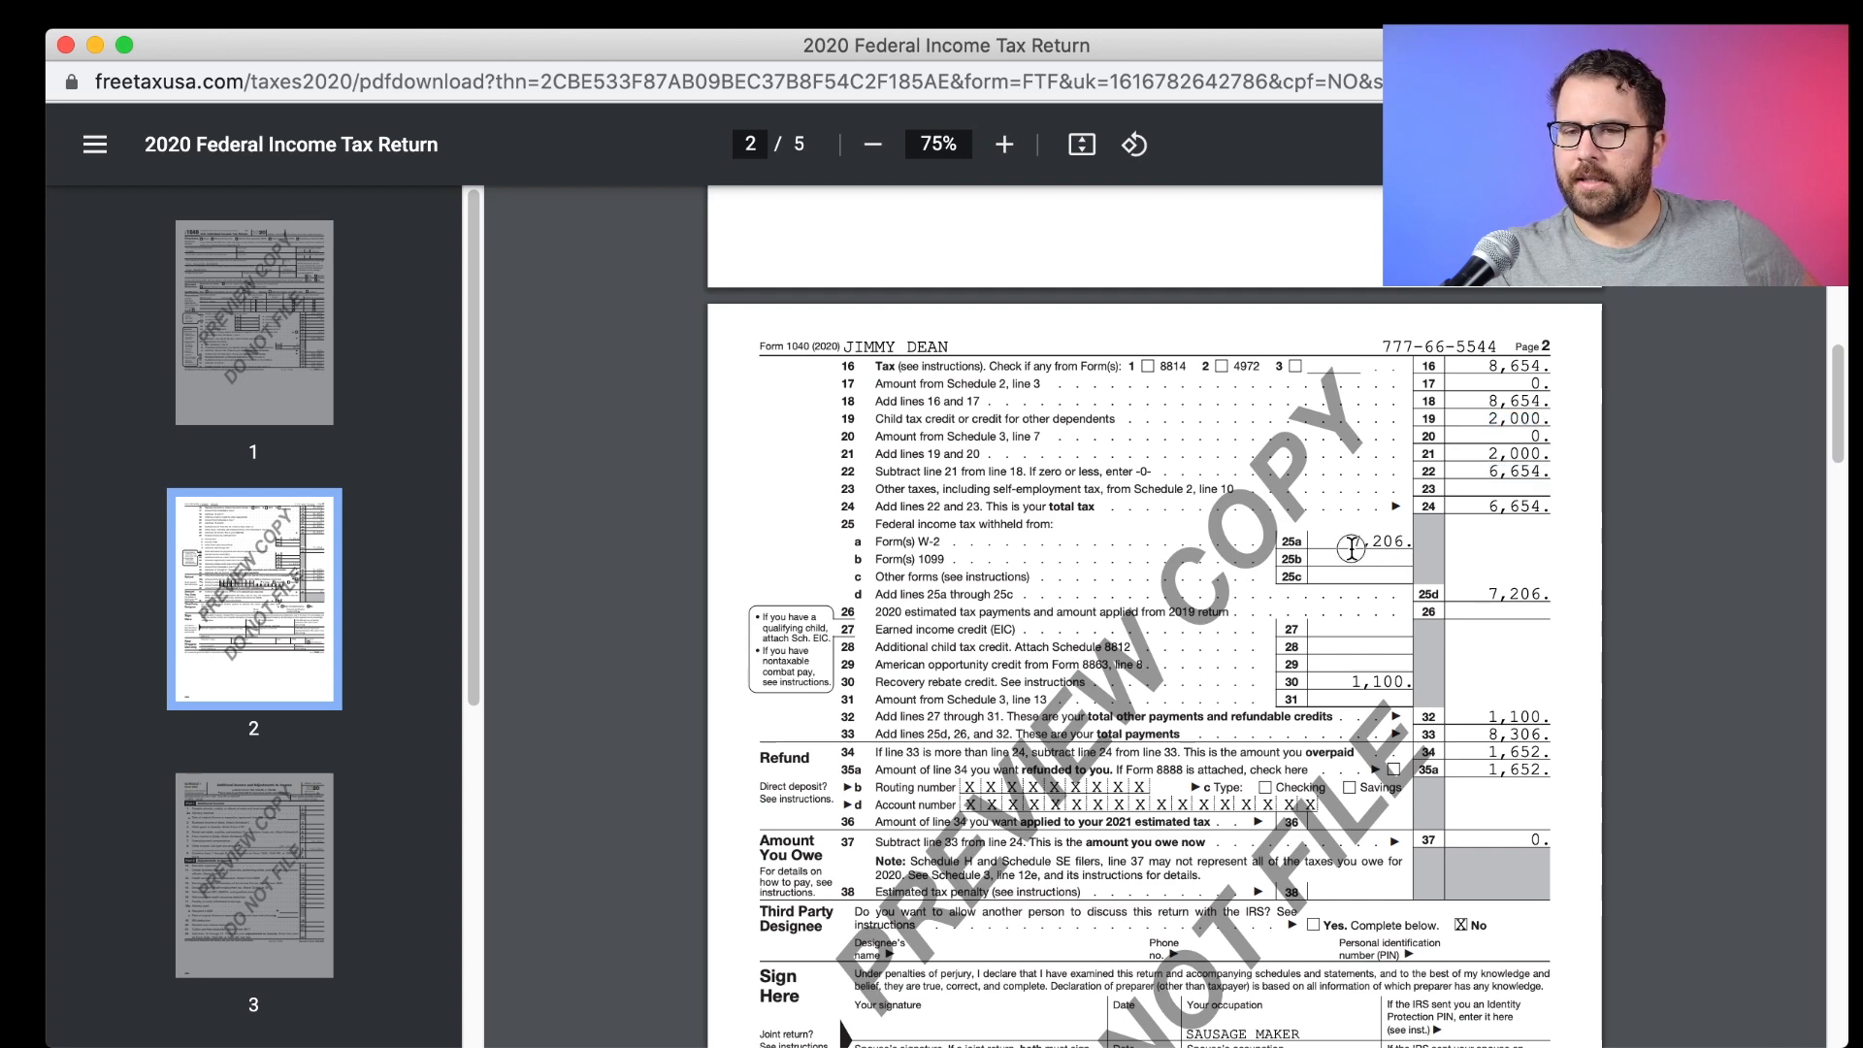
{"action": "left_click_drag", "start_coordinate": [1381, 548], "coordinate": [1410, 549]}
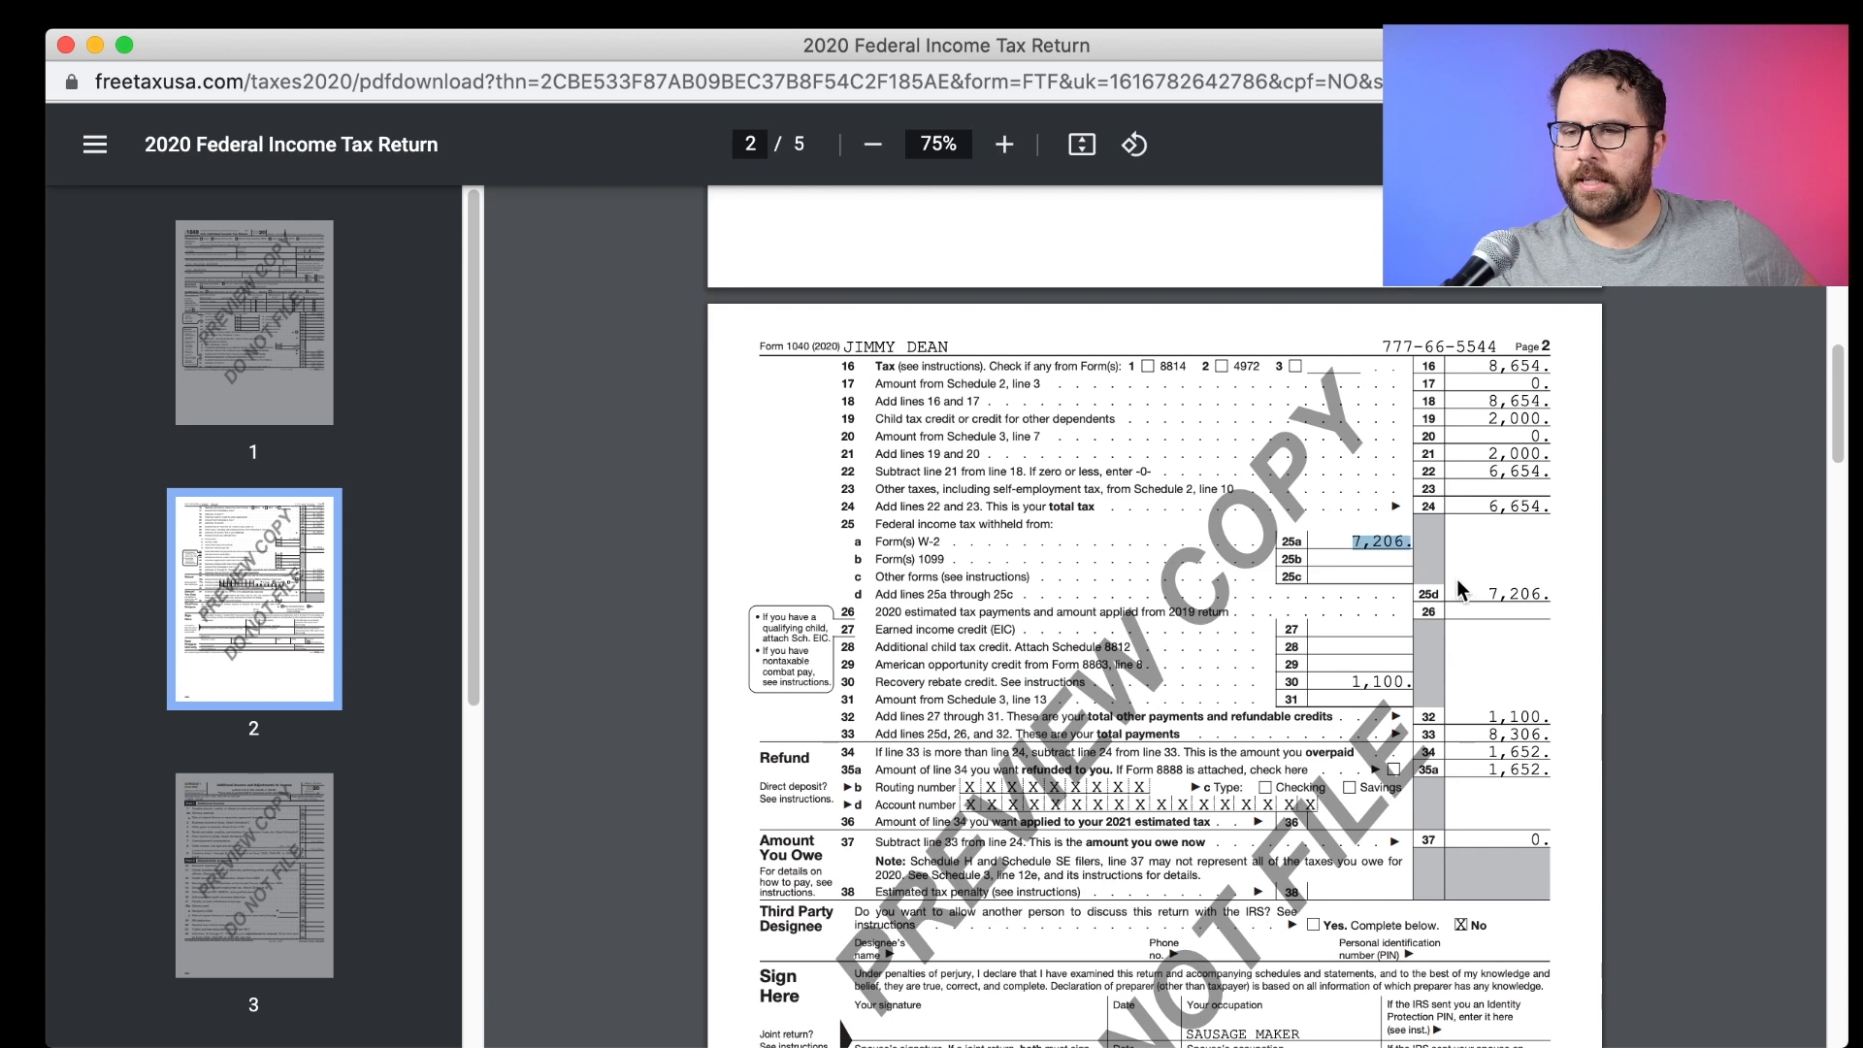
{"action": "left_click_drag", "start_coordinate": [1350, 682], "coordinate": [1416, 682]}
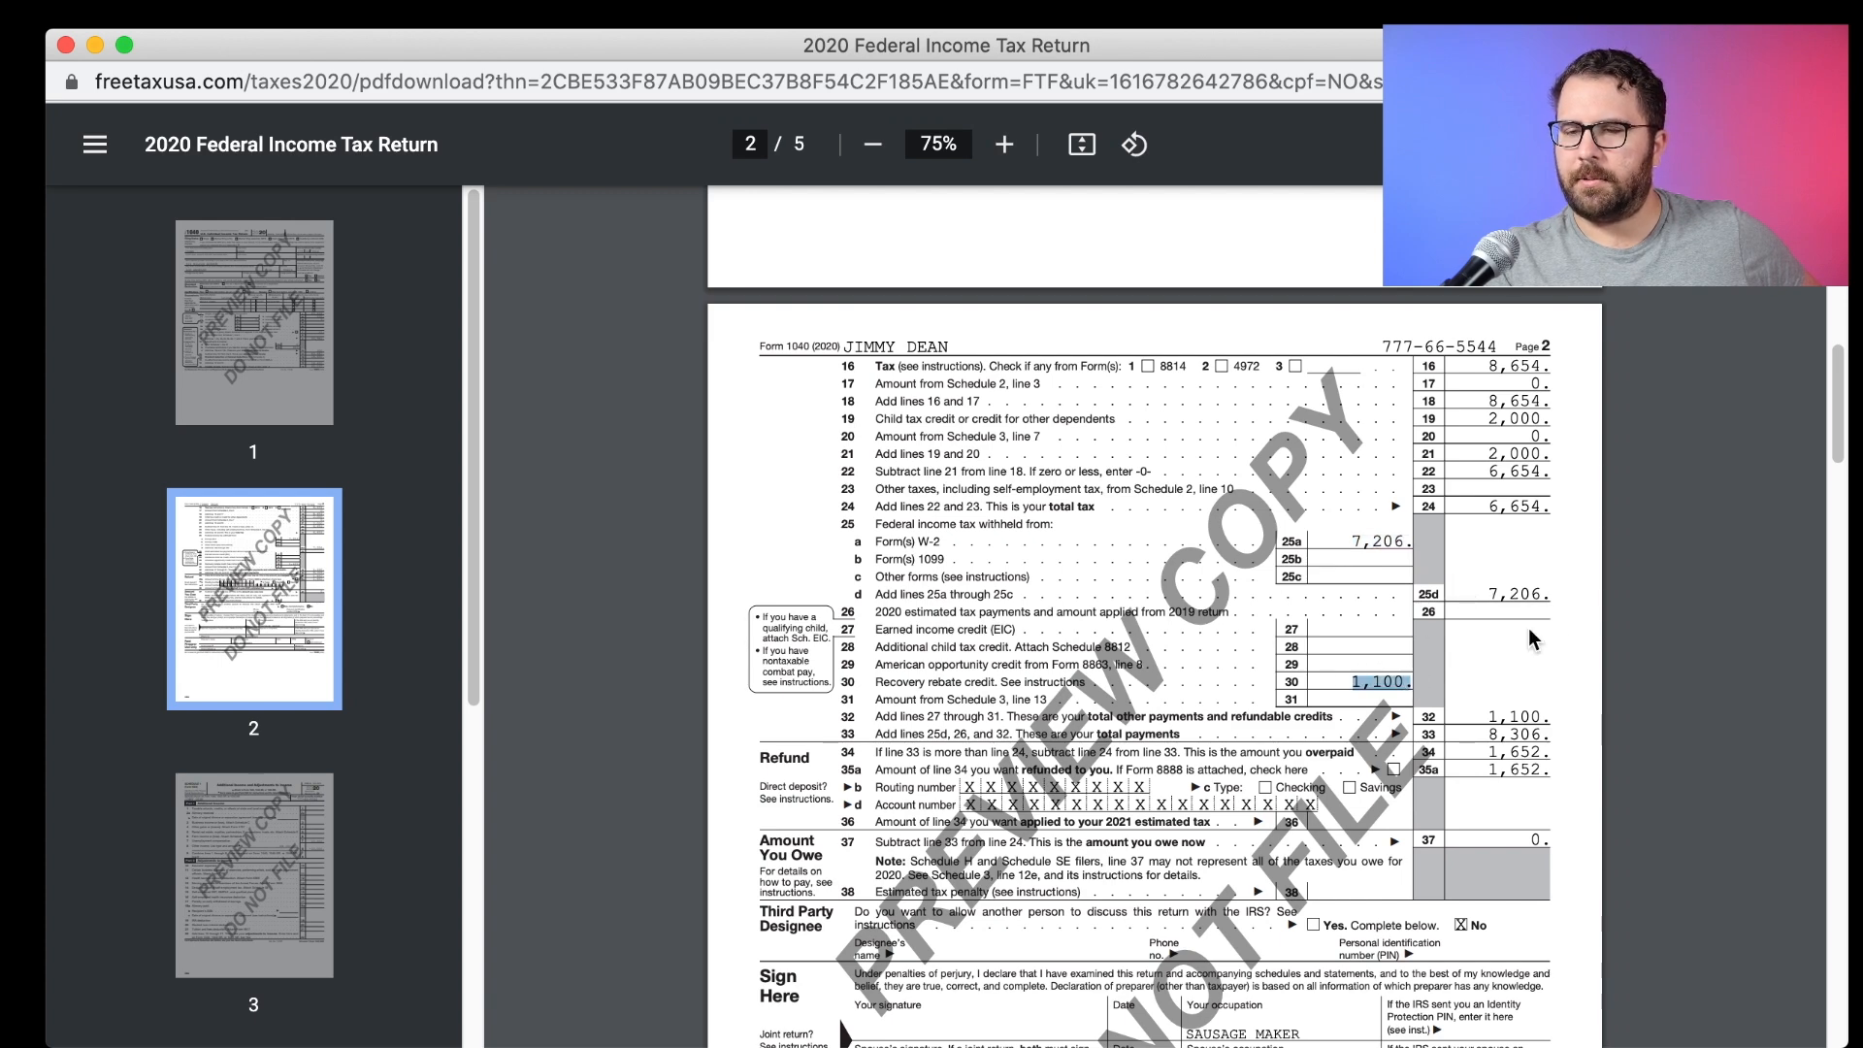
Verify line 33 payments, 6,654 total tax and the line 34 overpayment, then close the PDF.
{"action": "scroll", "coordinate": [1550, 619], "scroll_direction": "down", "scroll_amount": 3}
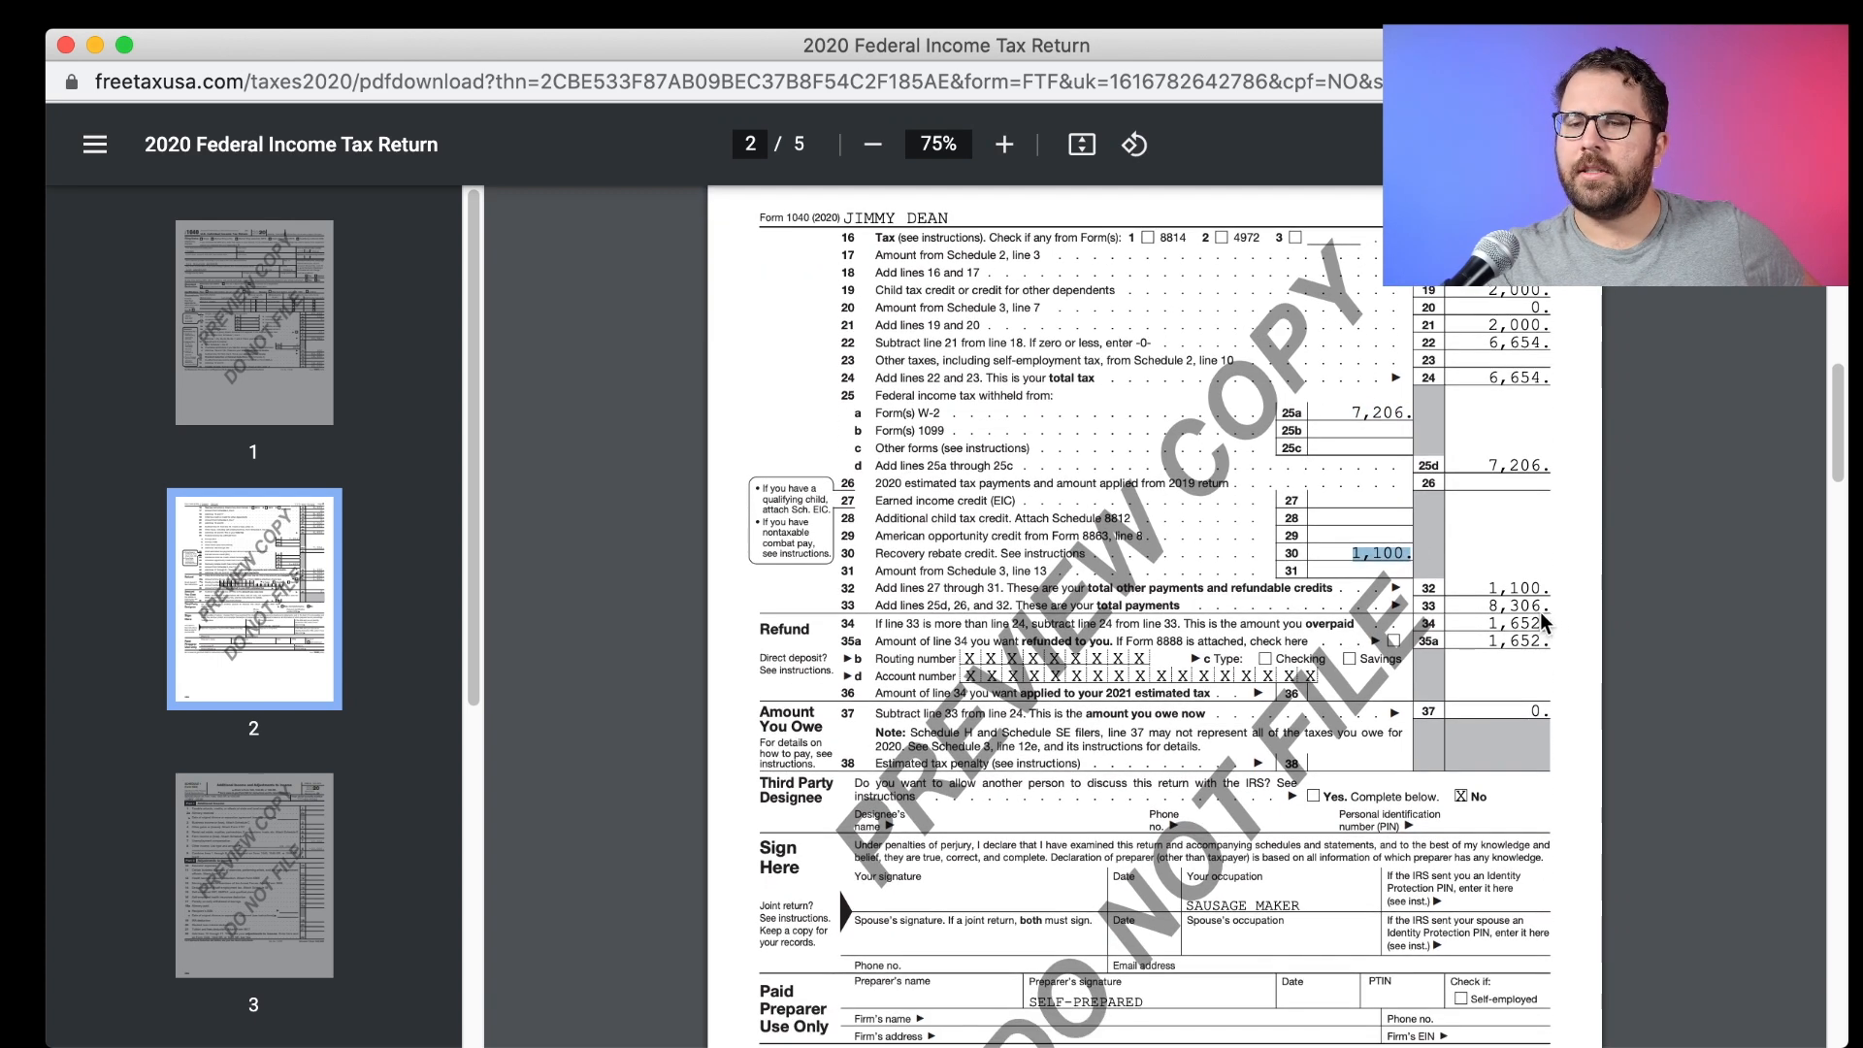
{"action": "left_click", "coordinate": [1487, 607]}
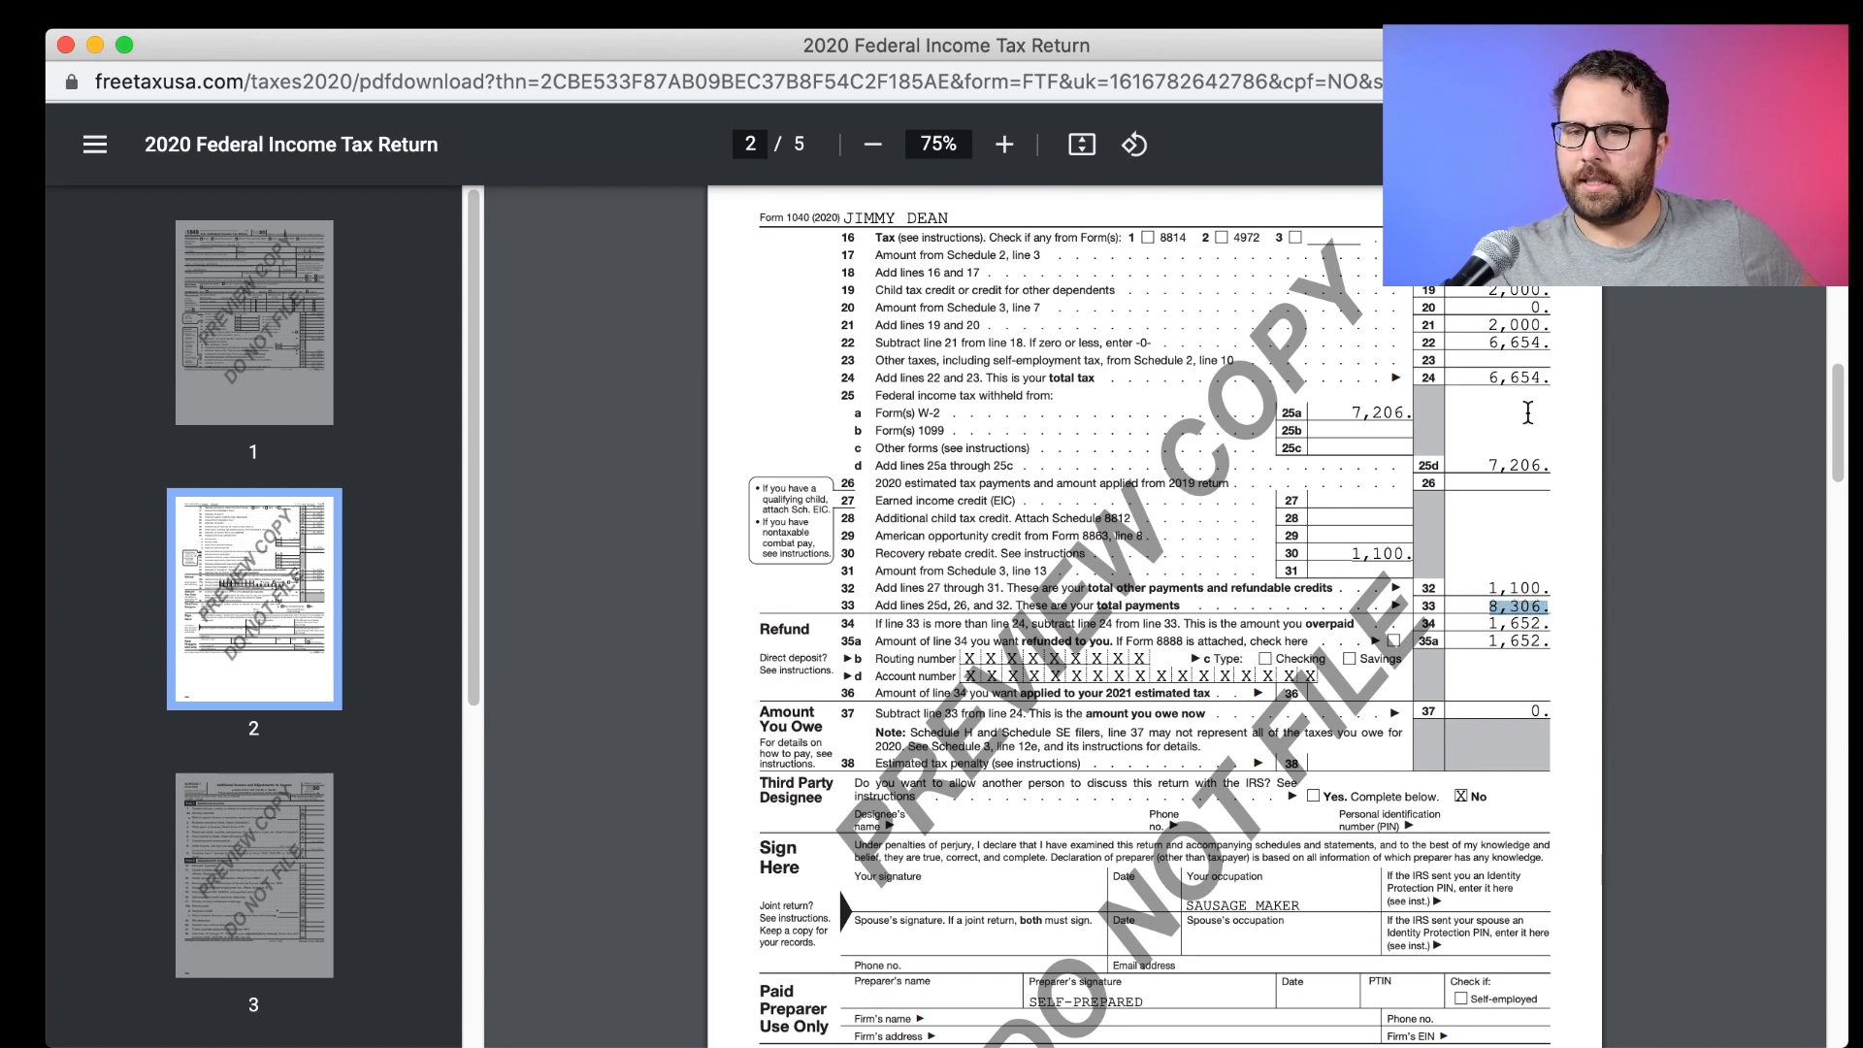
{"action": "left_click_drag", "start_coordinate": [1489, 378], "coordinate": [1540, 374]}
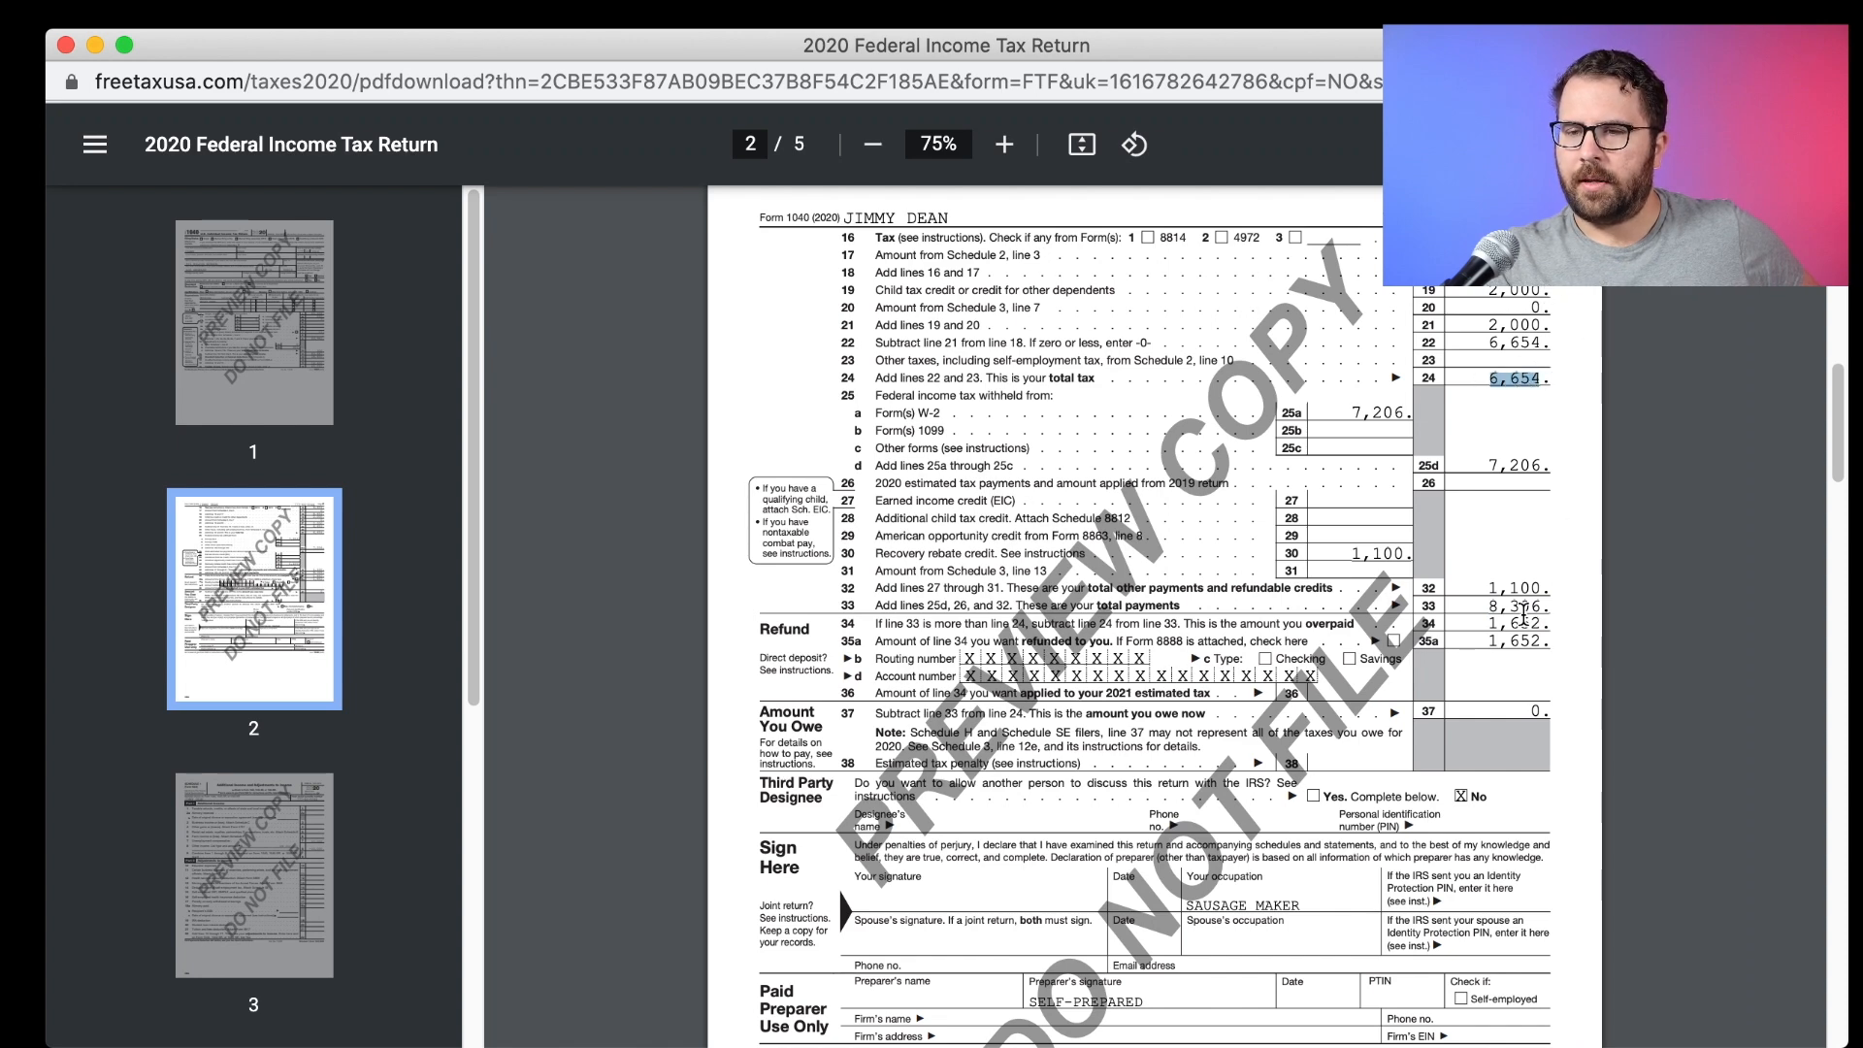
{"action": "left_click_drag", "start_coordinate": [1481, 626], "coordinate": [1546, 673]}
{"action": "scroll", "coordinate": [1546, 674], "scroll_direction": "down", "scroll_amount": 10}
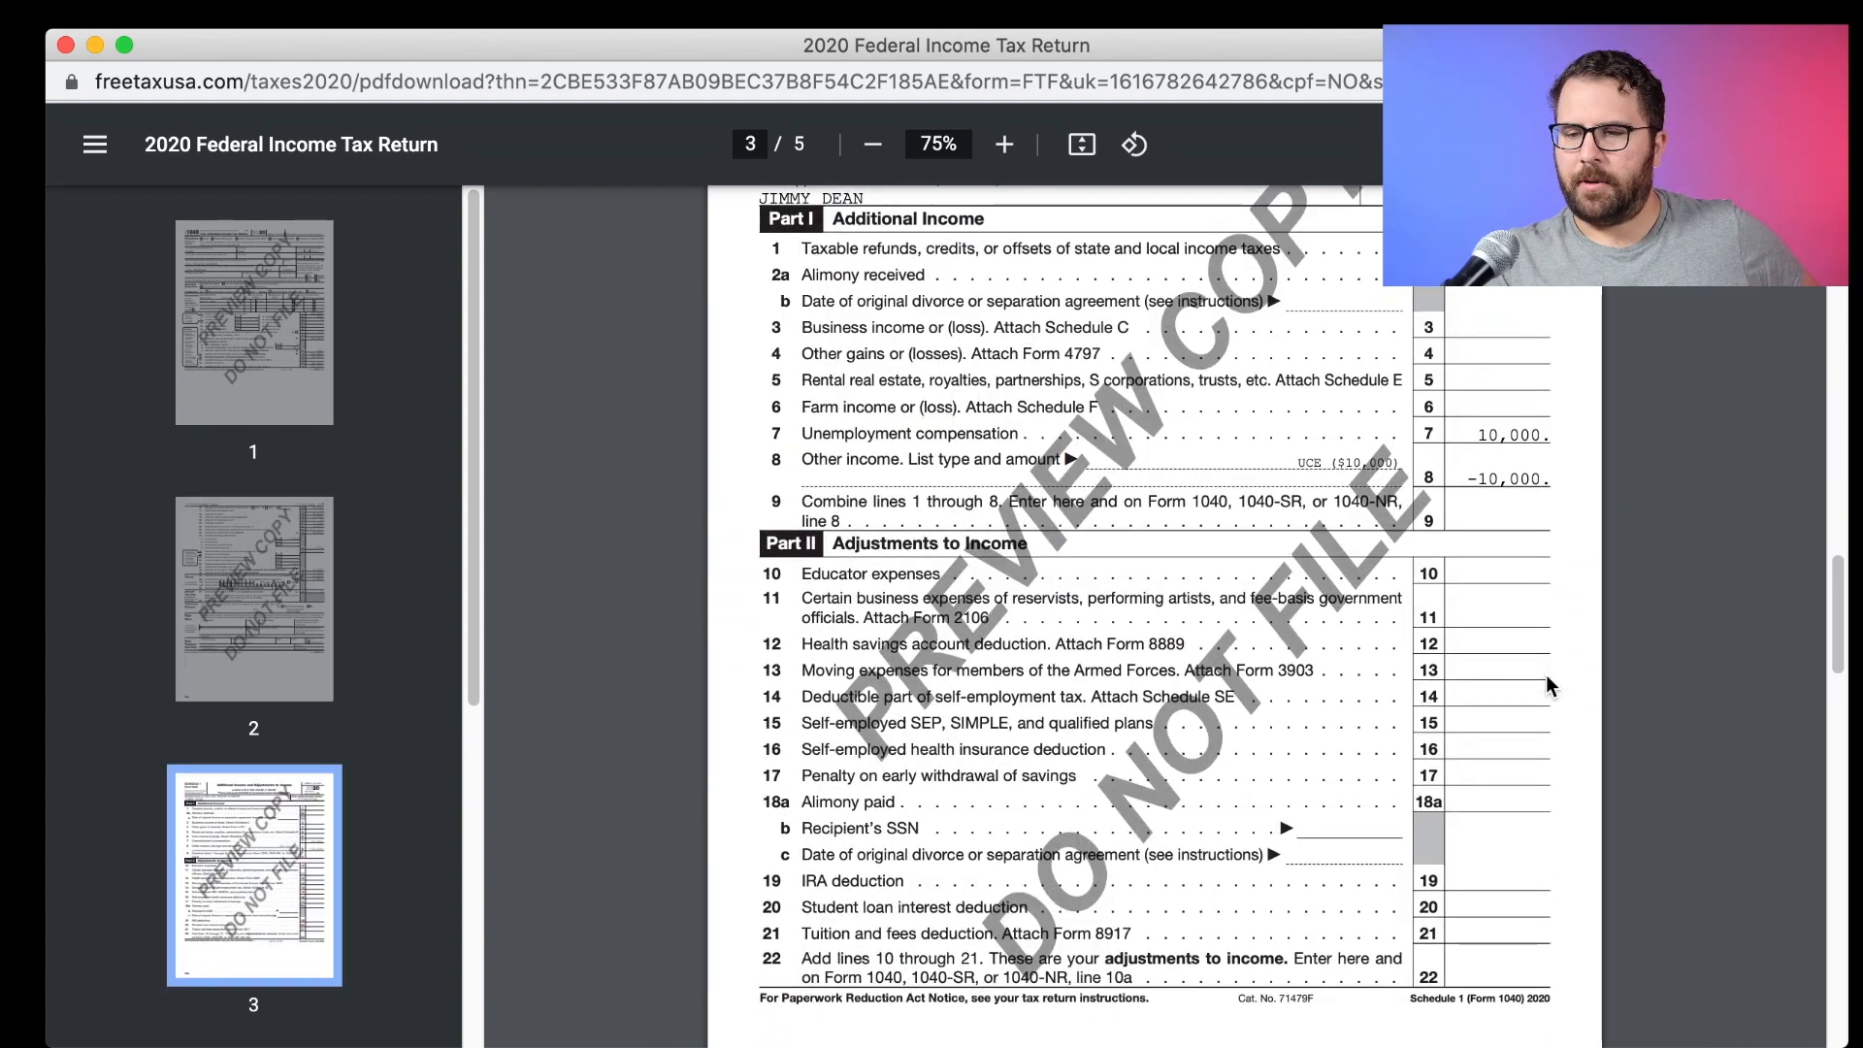
{"action": "scroll", "coordinate": [1547, 677], "scroll_direction": "down", "scroll_amount": 10}
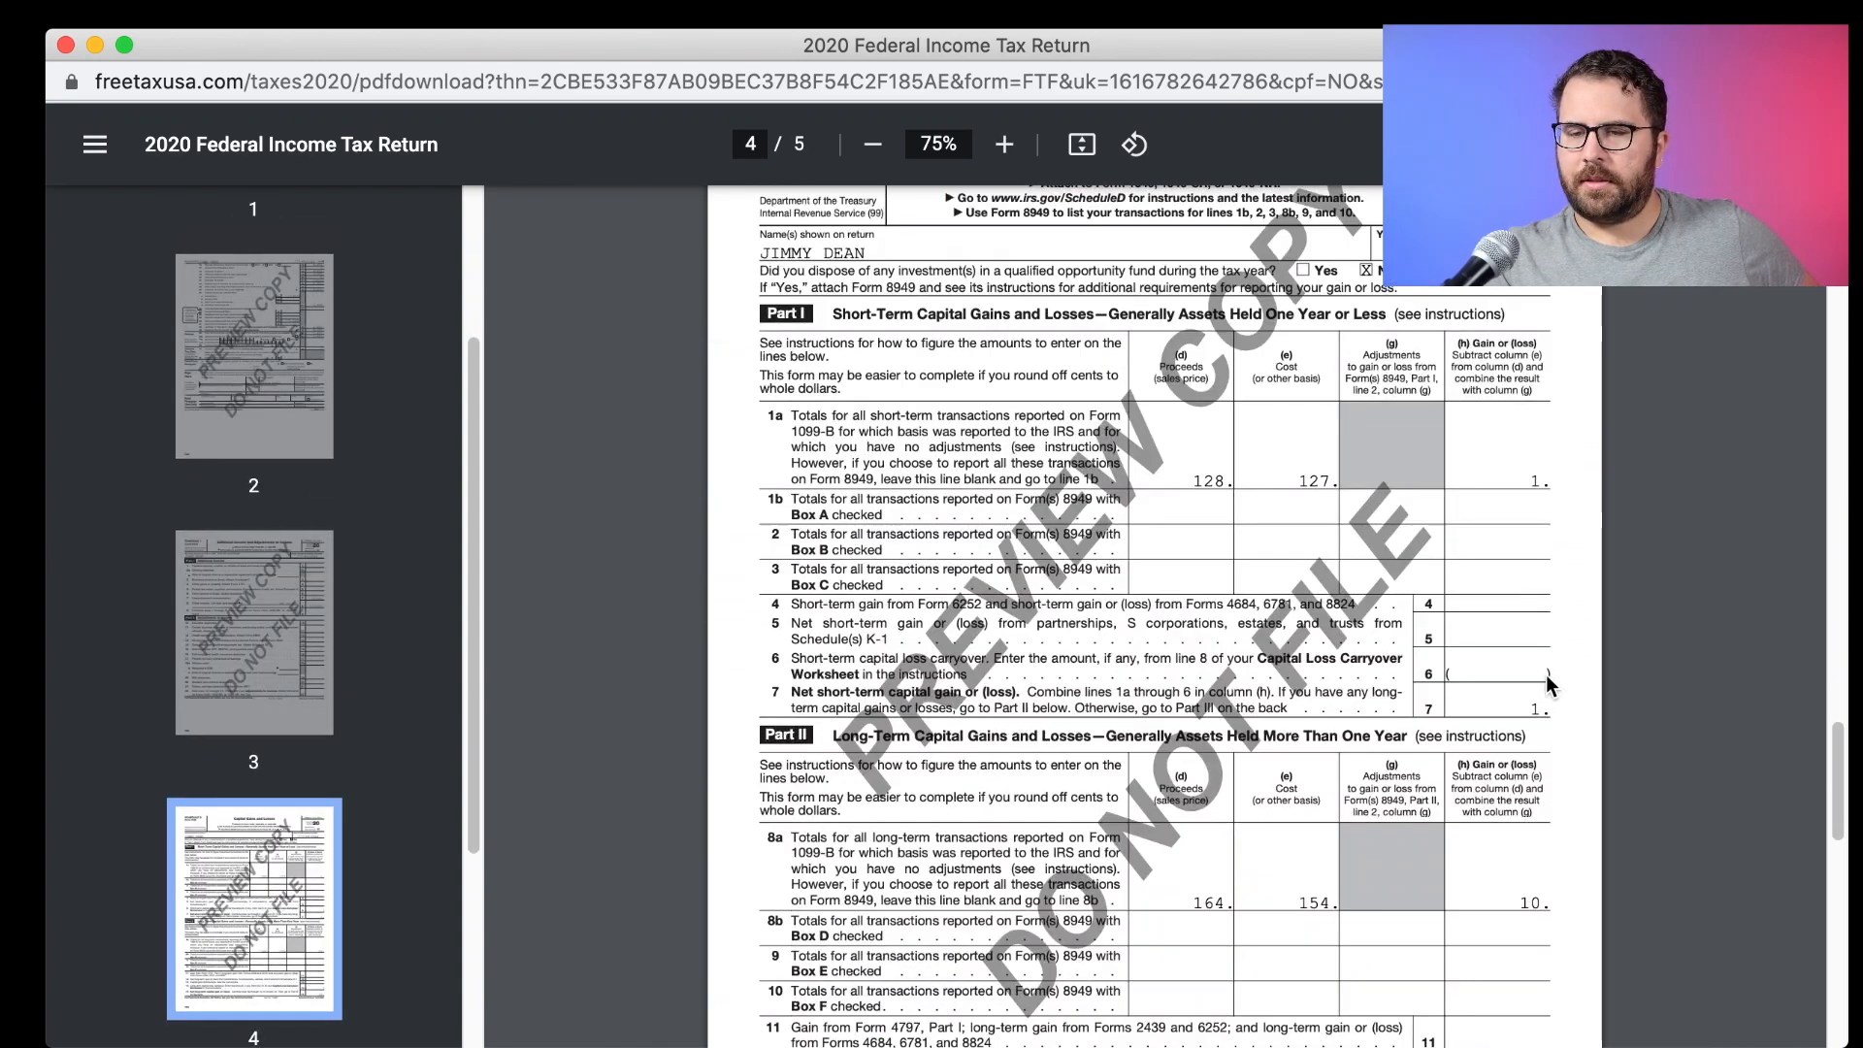
{"action": "scroll", "coordinate": [1545, 674], "scroll_direction": "down", "scroll_amount": 10}
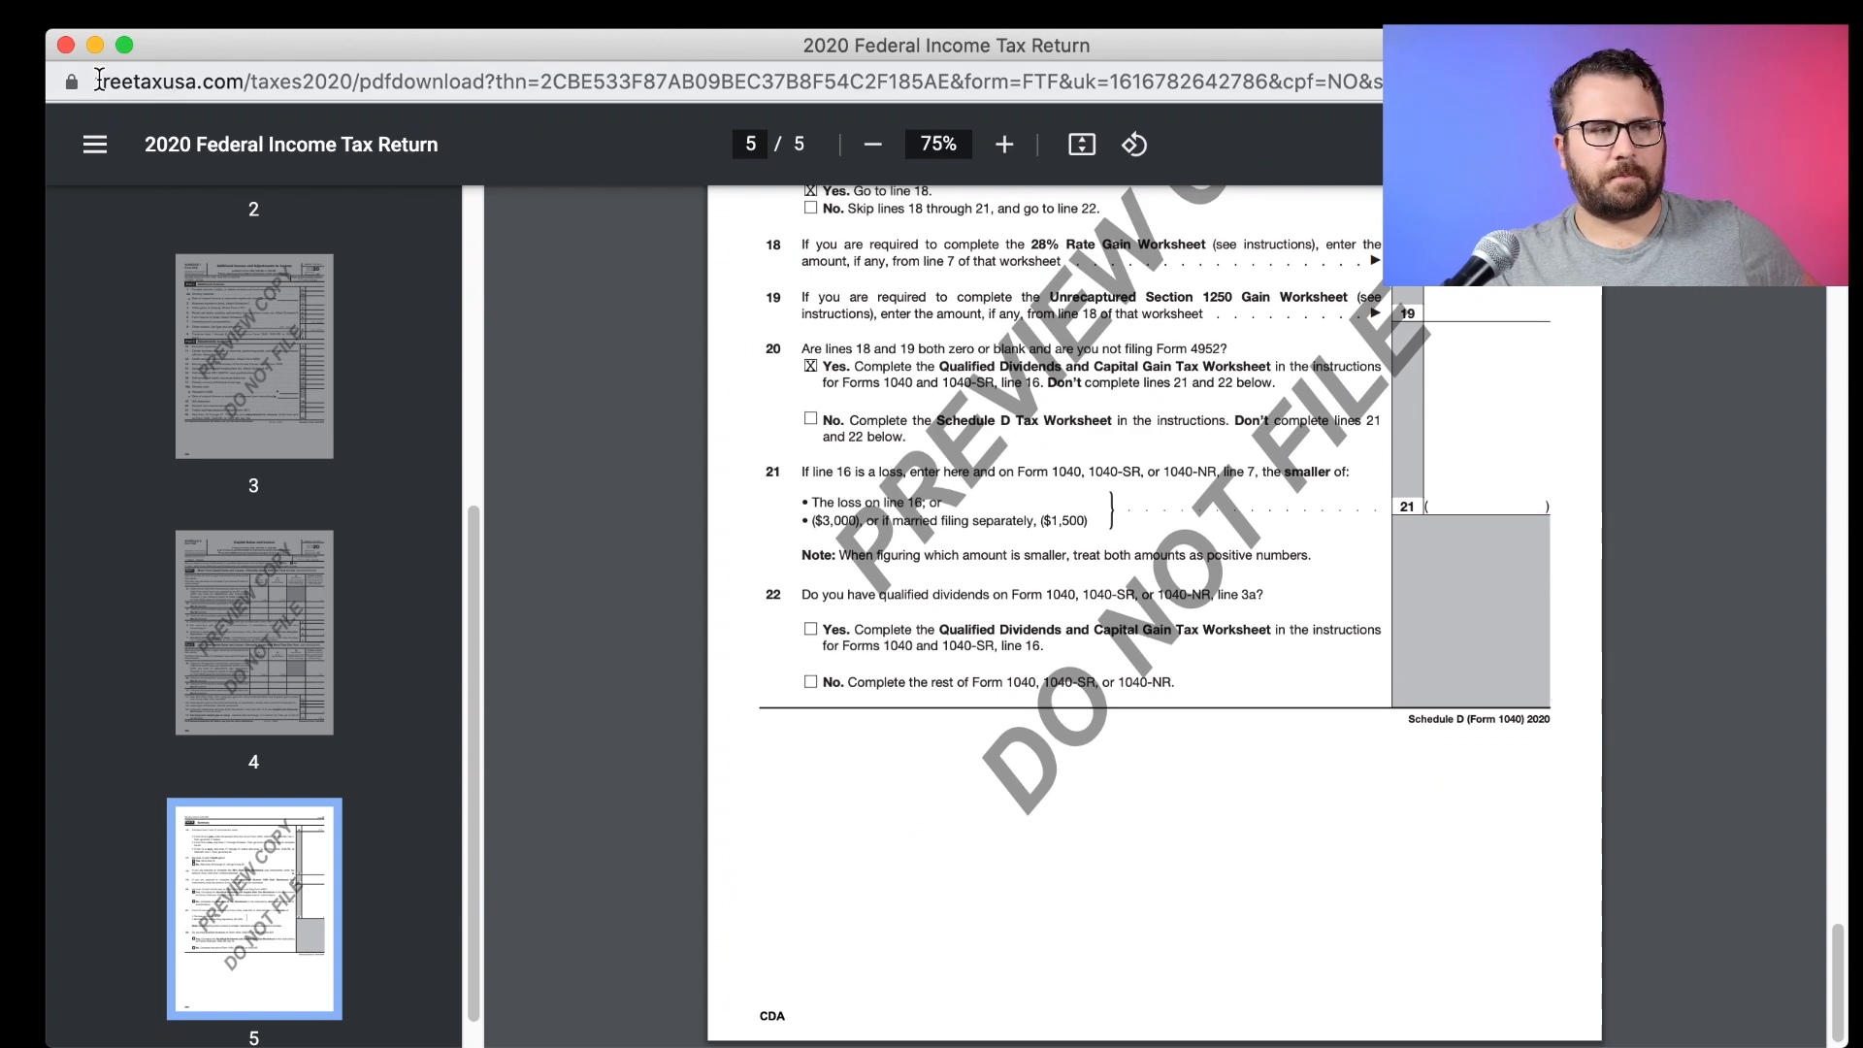
{"action": "left_click", "coordinate": [64, 47]}
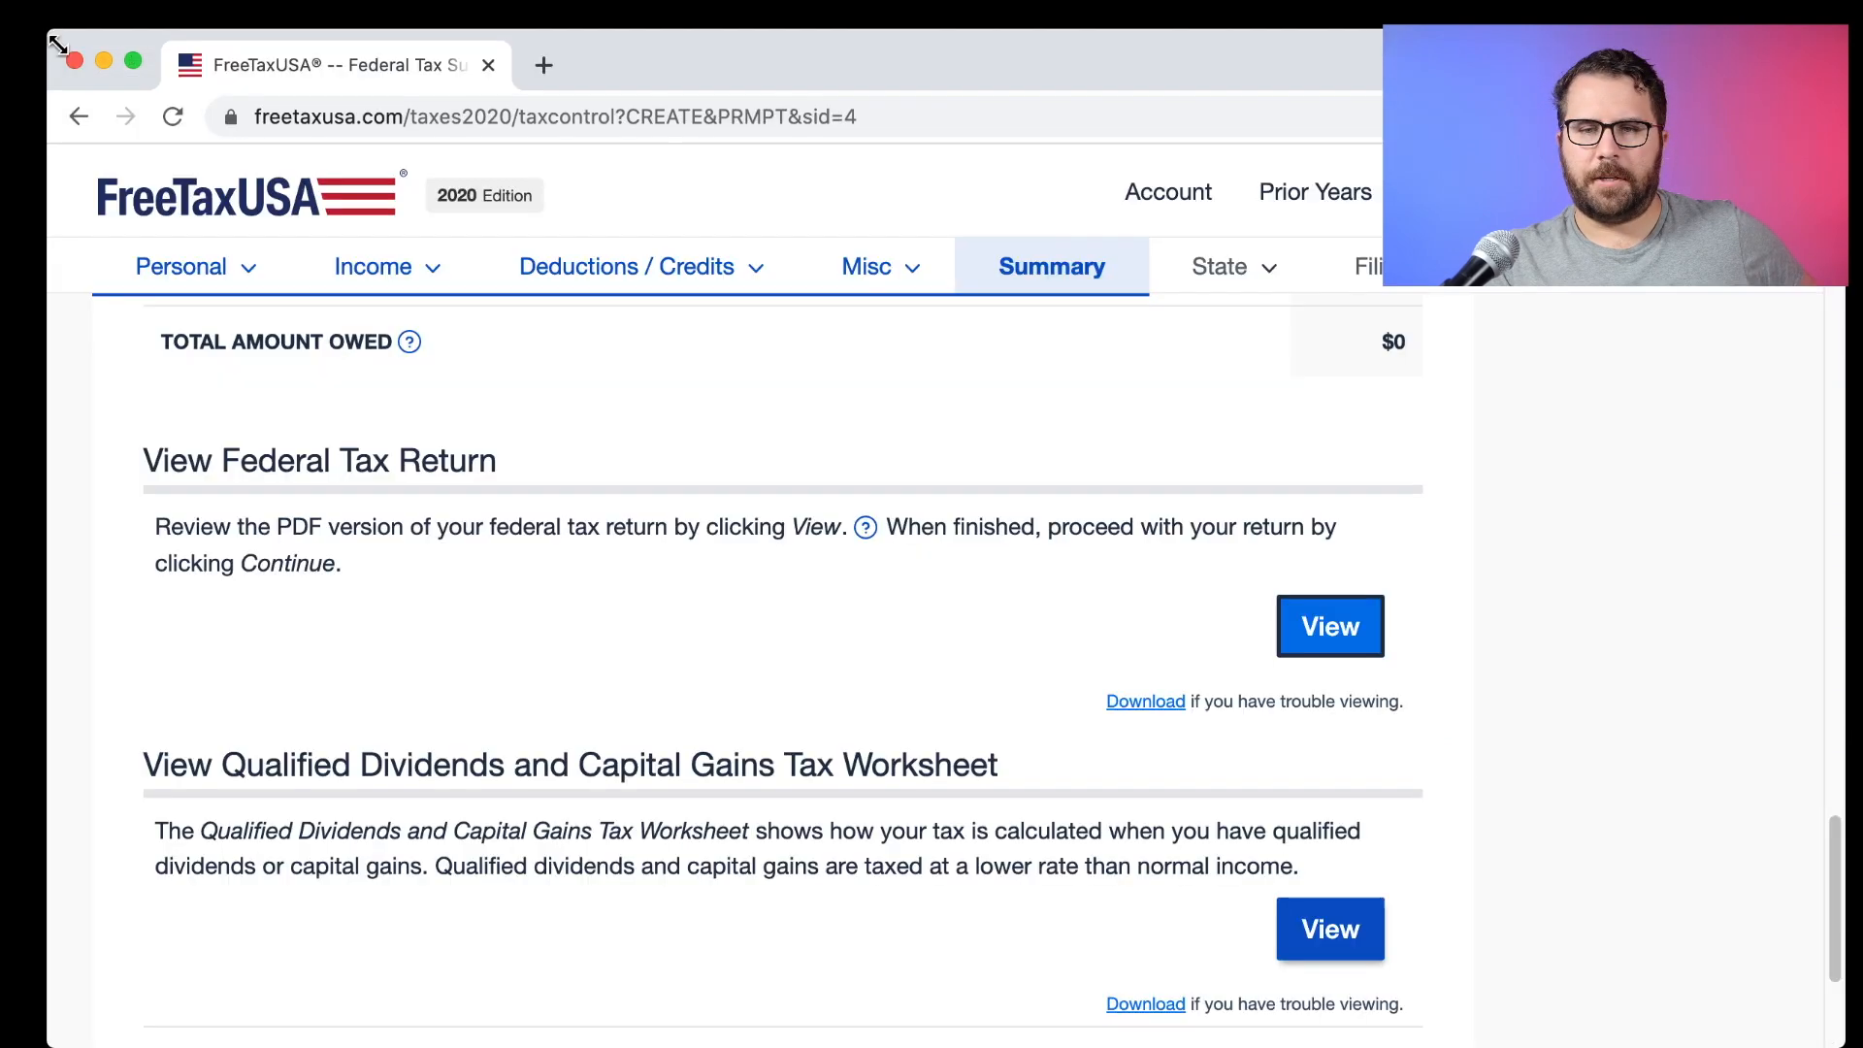
Start the state return, confirming California as resident and employment state for the full year.
{"action": "scroll", "coordinate": [1434, 676], "scroll_direction": "down", "scroll_amount": 5}
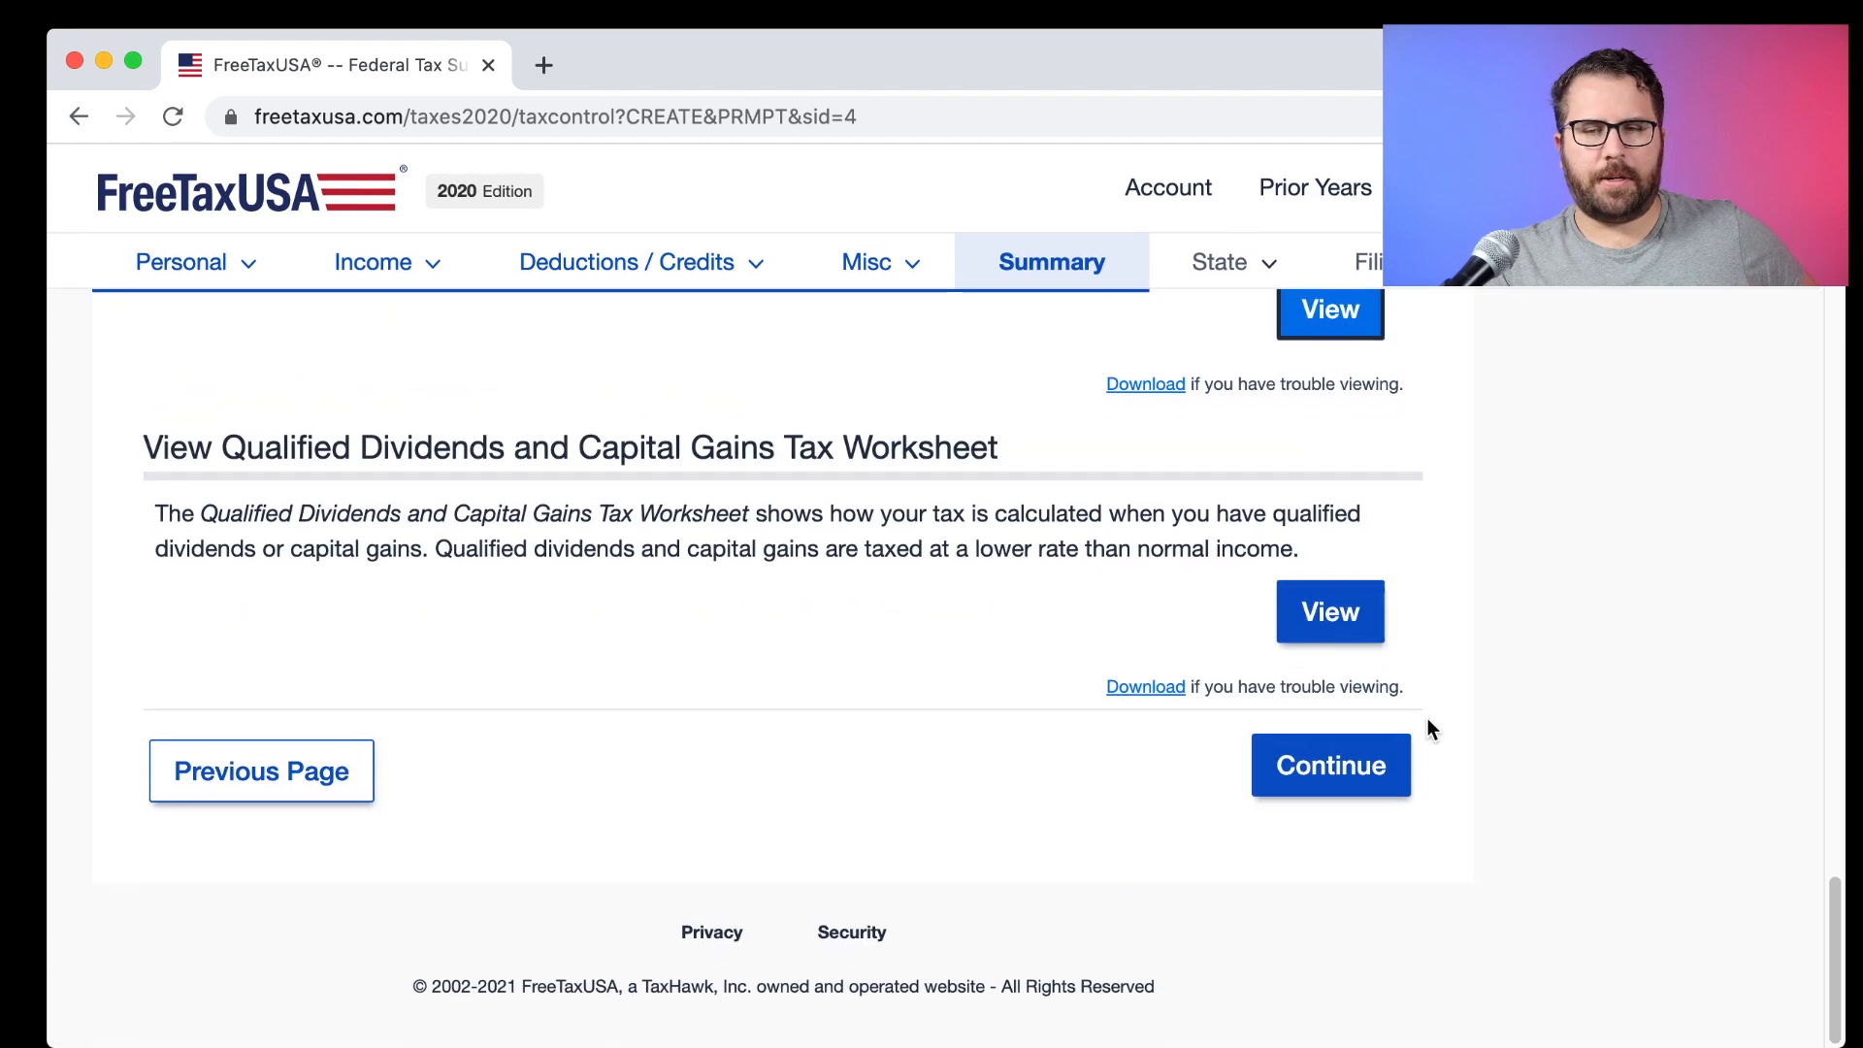
{"action": "left_click", "coordinate": [1395, 782]}
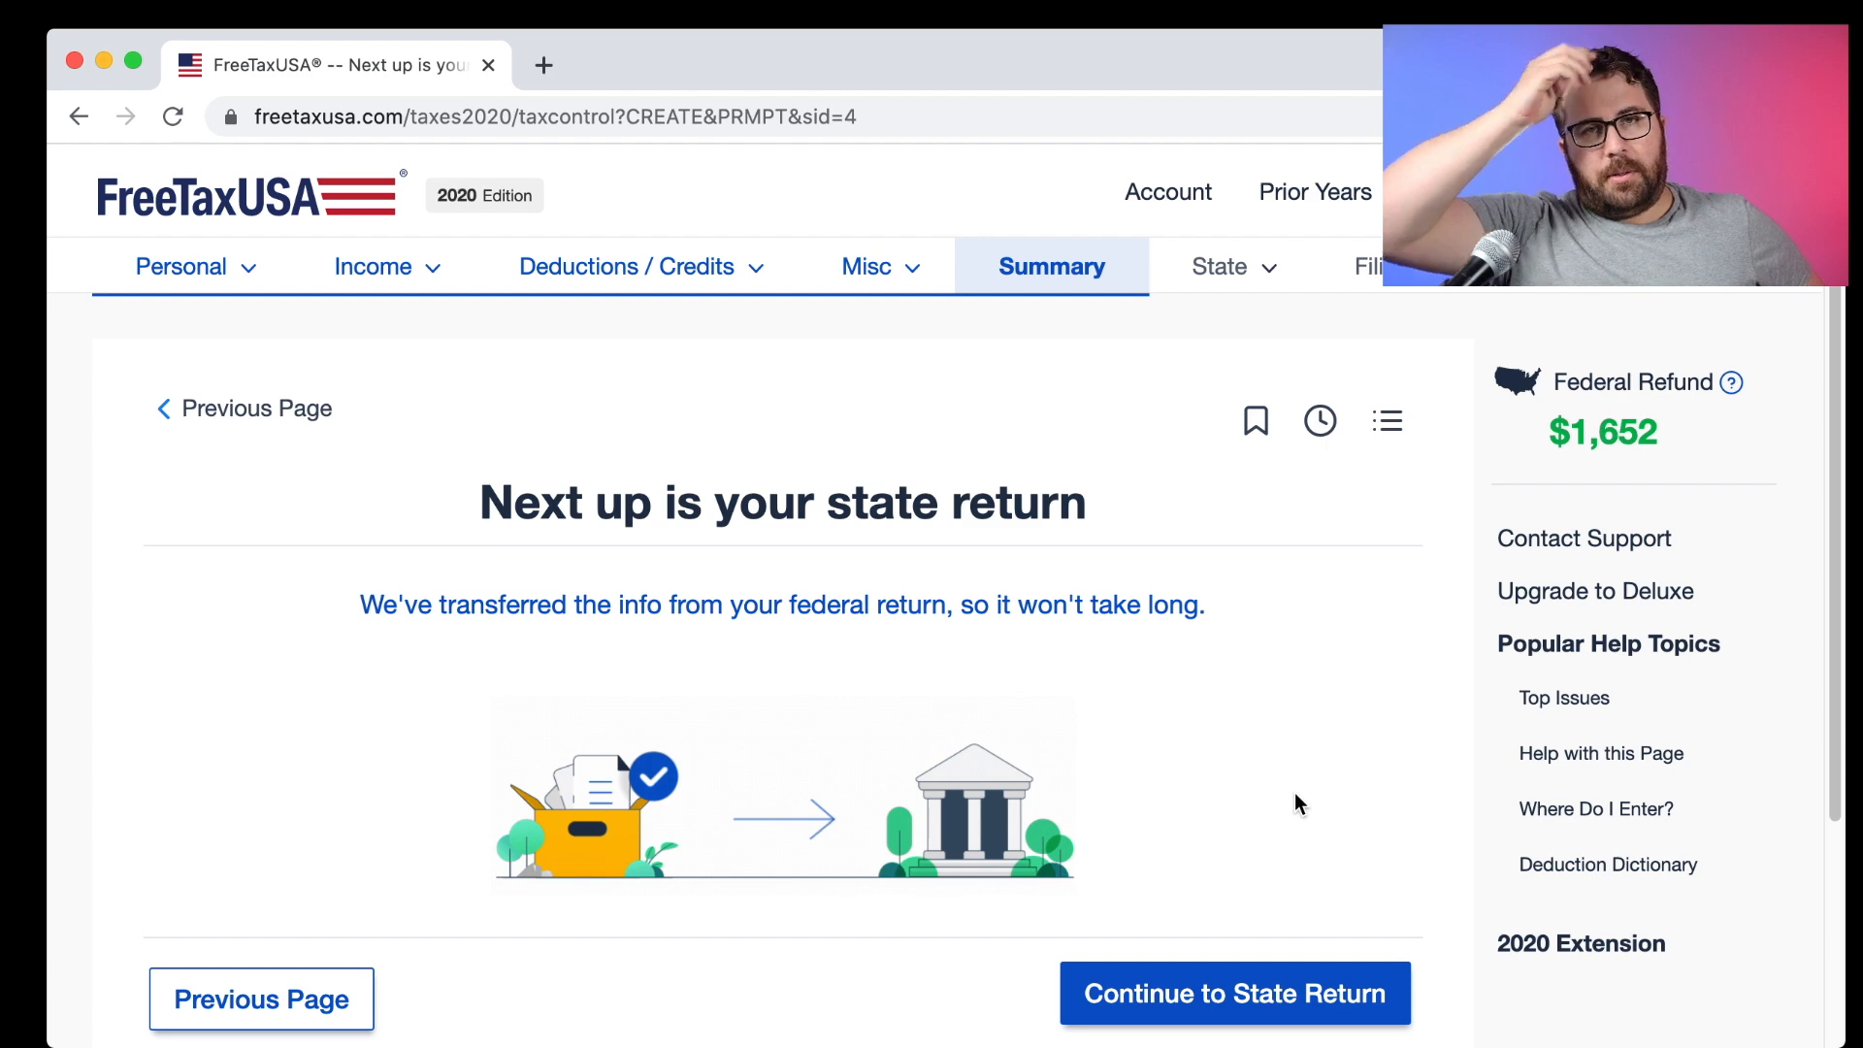
{"action": "left_click", "coordinate": [1281, 990]}
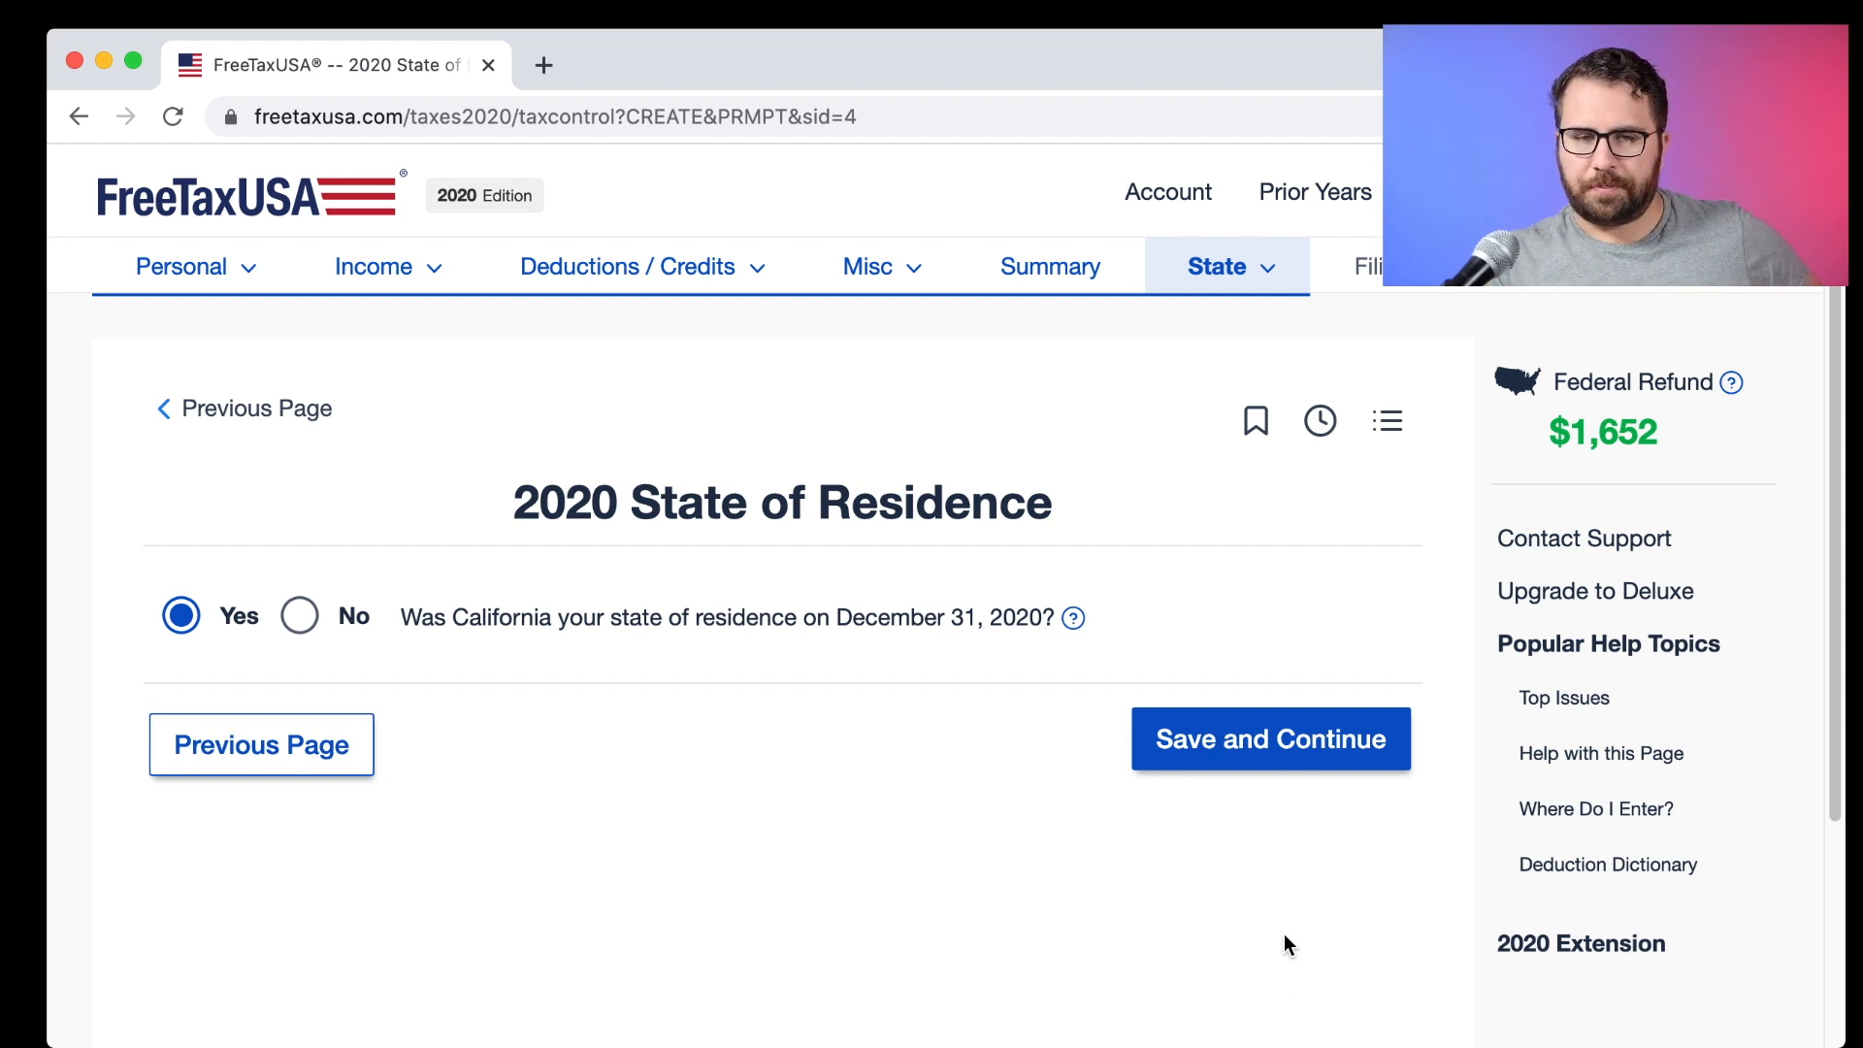
{"action": "left_click", "coordinate": [1280, 751]}
{"action": "left_click", "coordinate": [1192, 743]}
{"action": "left_click", "coordinate": [1205, 810]}
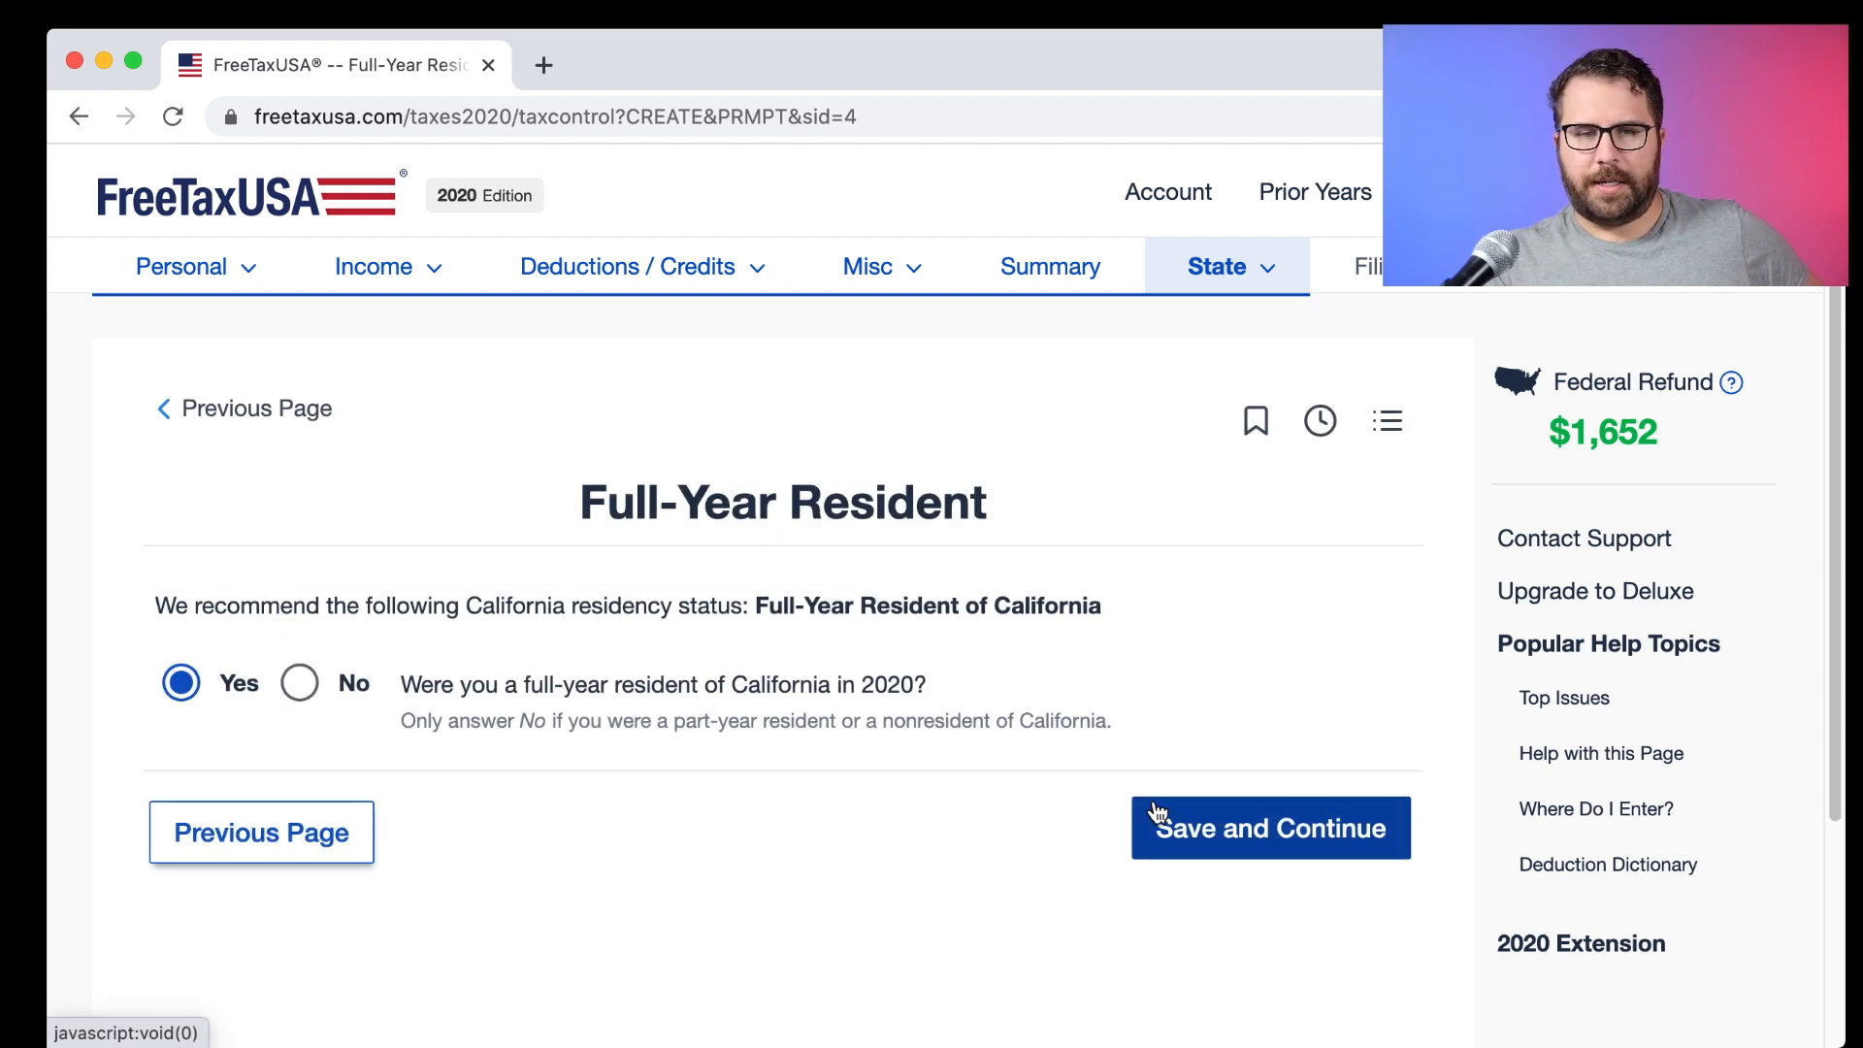
{"action": "left_click", "coordinate": [1229, 830]}
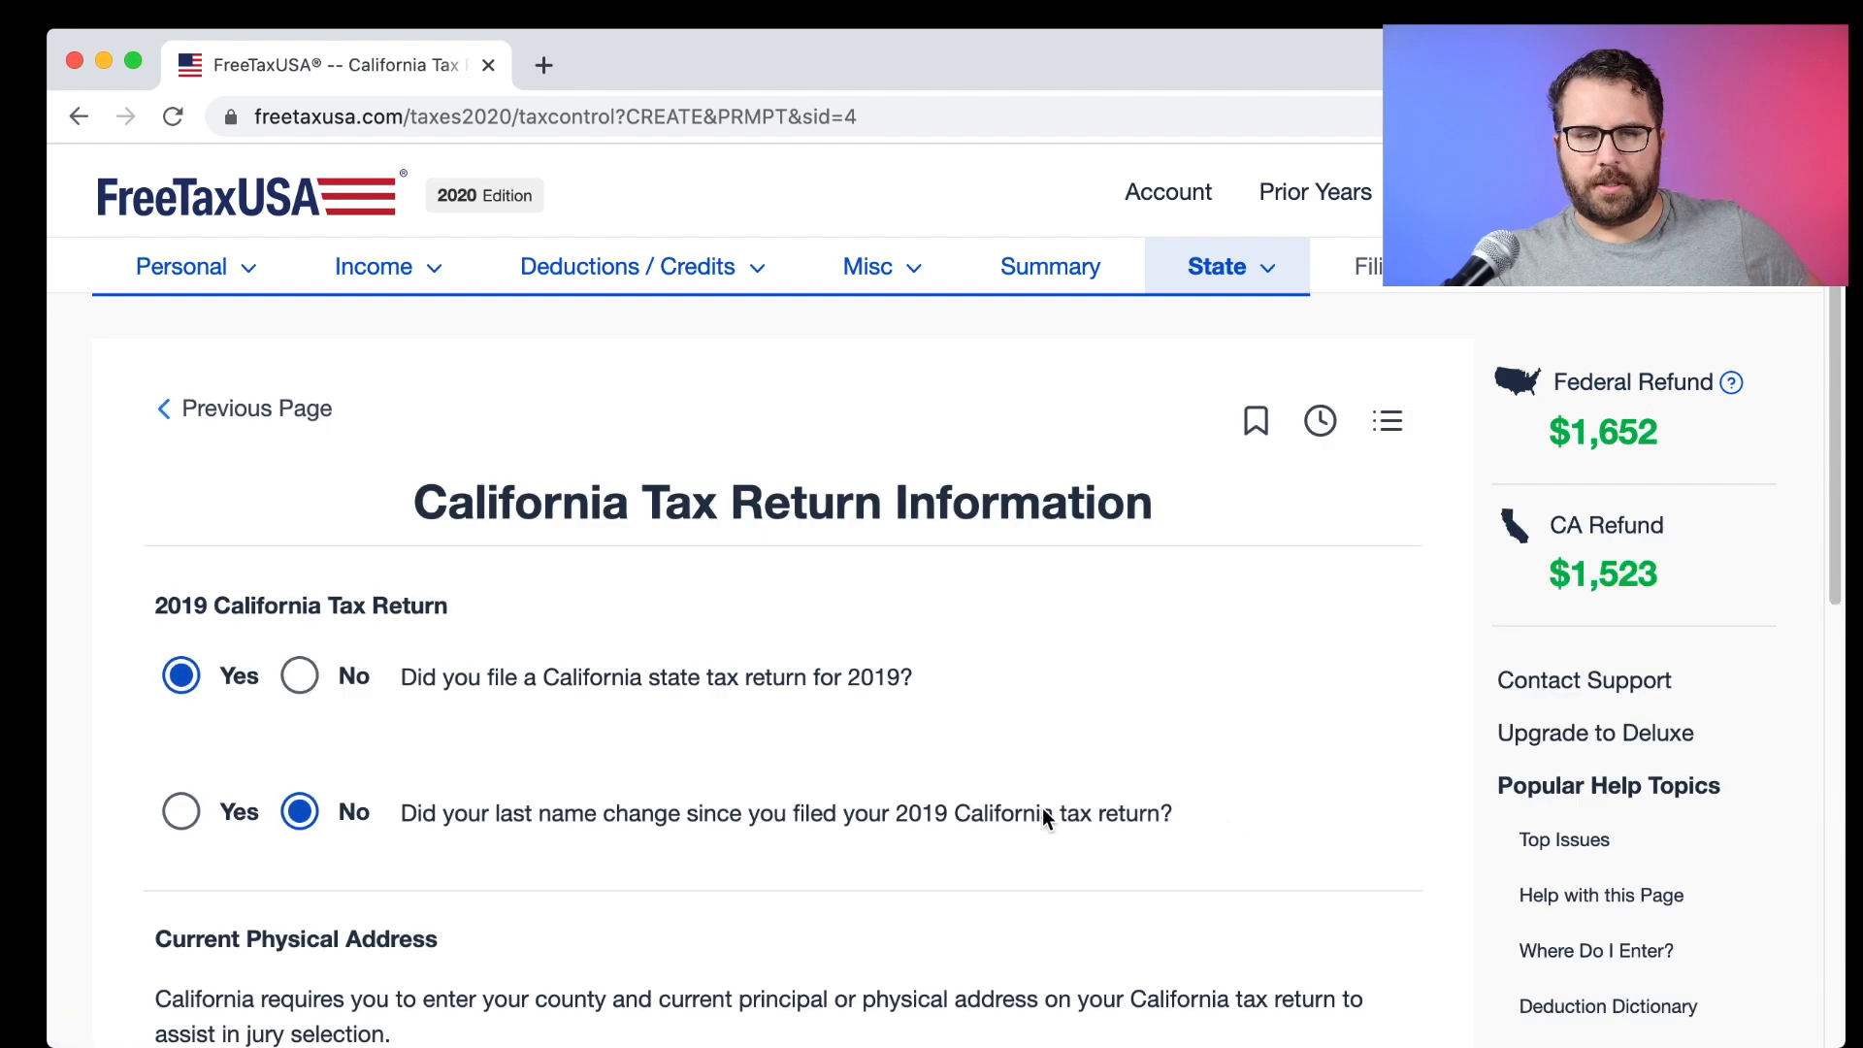
Set the California county to Los Angeles.
{"action": "scroll", "coordinate": [1009, 801], "scroll_direction": "down", "scroll_amount": 2}
{"action": "scroll", "coordinate": [1009, 801], "scroll_direction": "down", "scroll_amount": 1}
{"action": "scroll", "coordinate": [1009, 802], "scroll_direction": "down", "scroll_amount": 4}
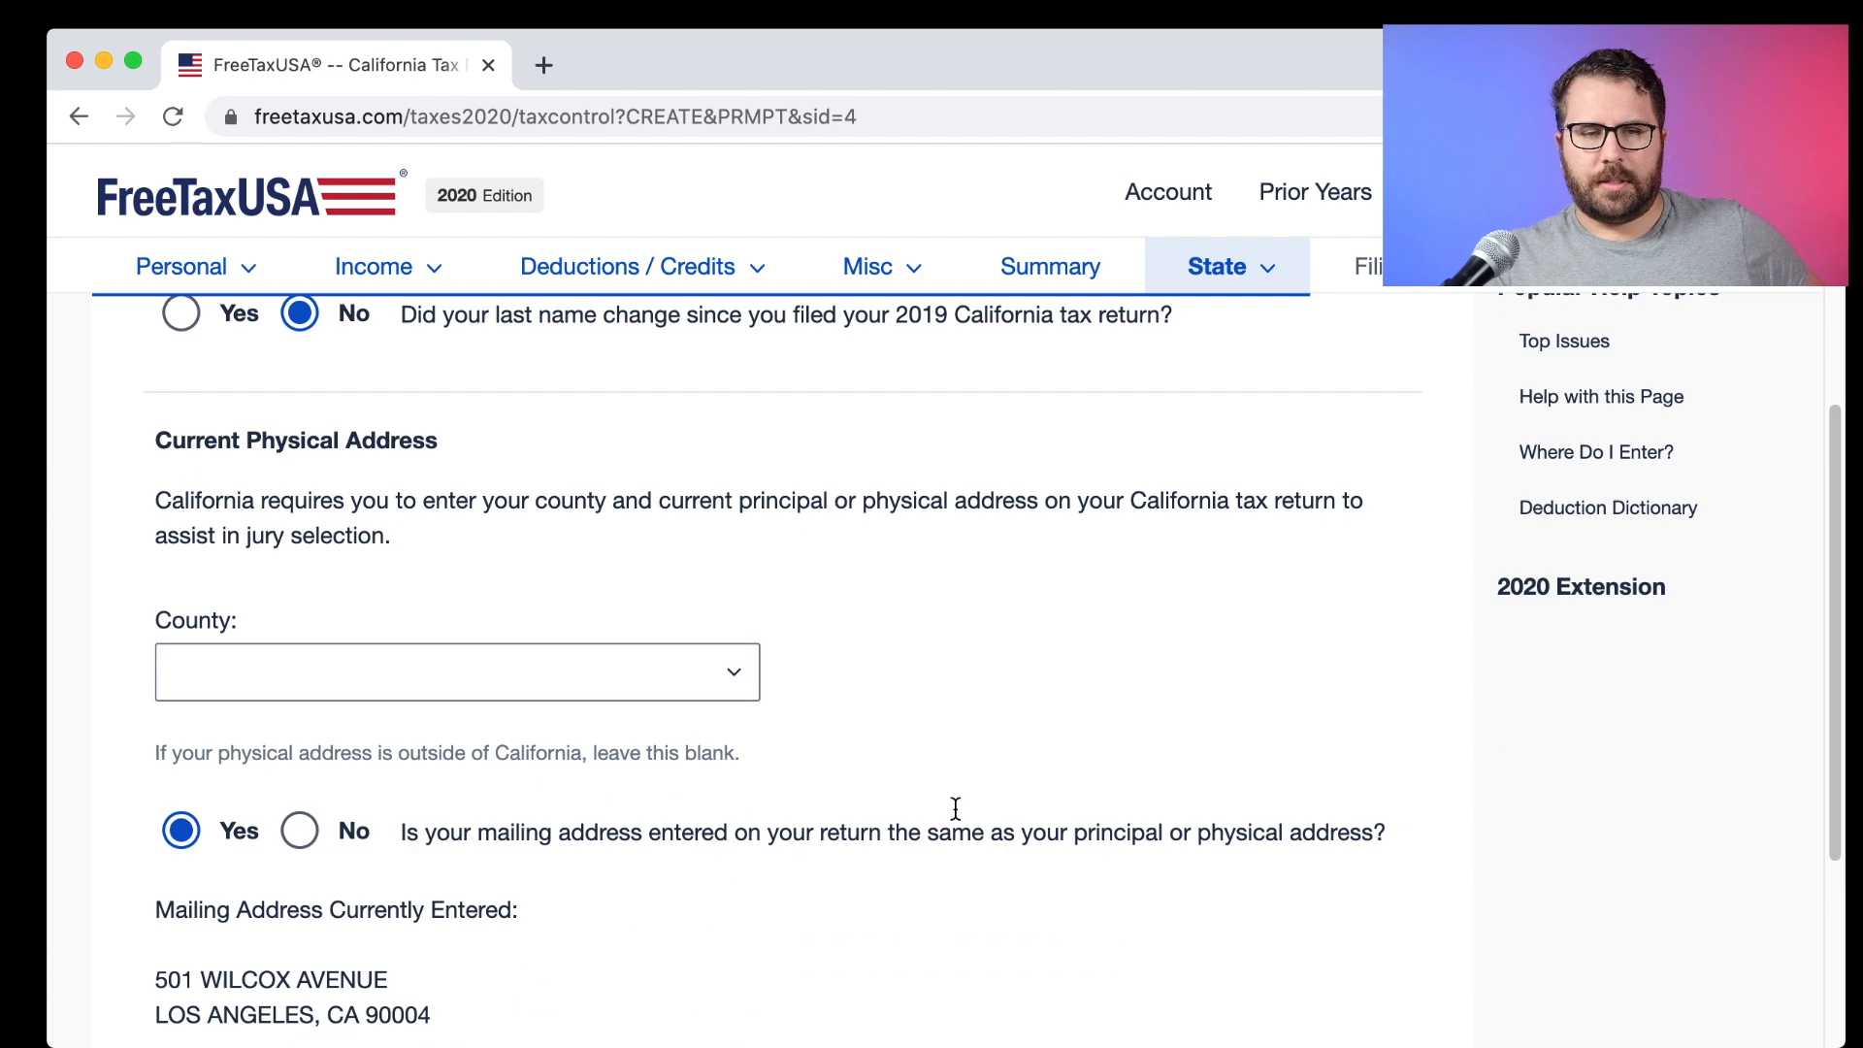
{"action": "left_click", "coordinate": [653, 669]}
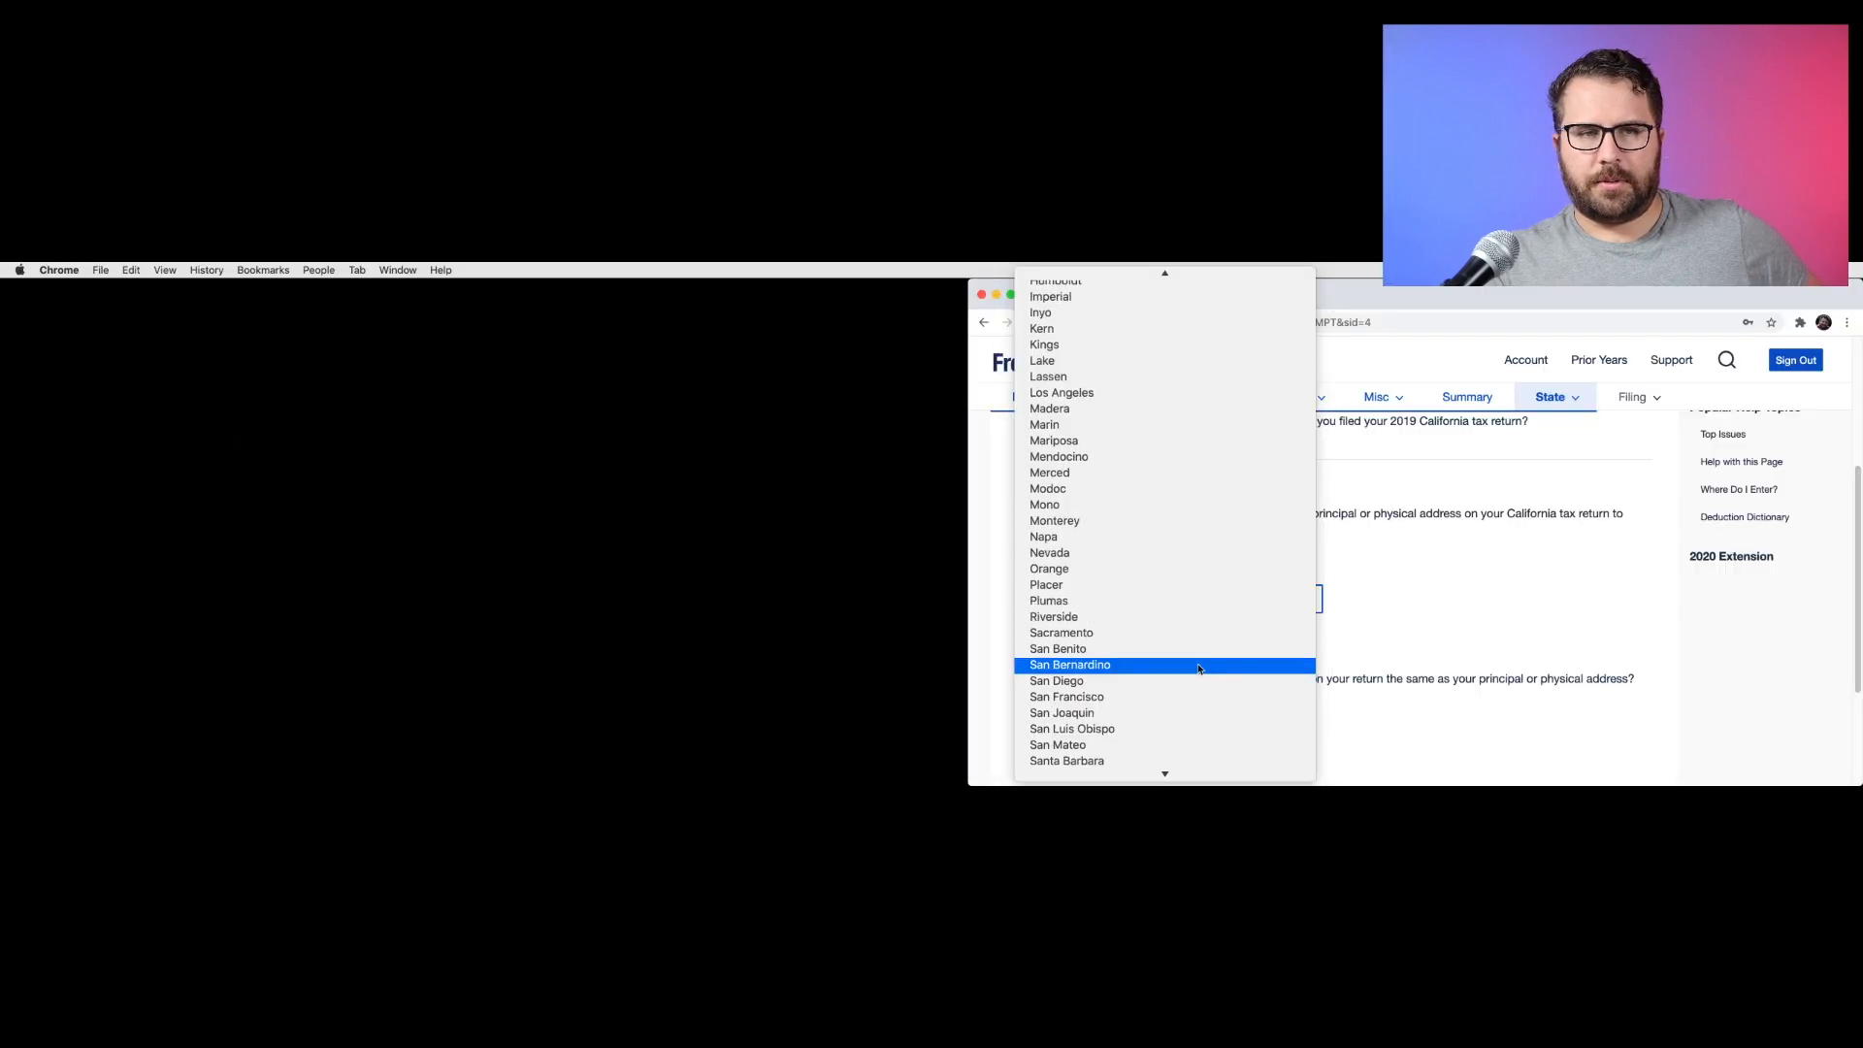
{"action": "left_click", "coordinate": [1199, 395]}
{"action": "left_click", "coordinate": [1116, 582]}
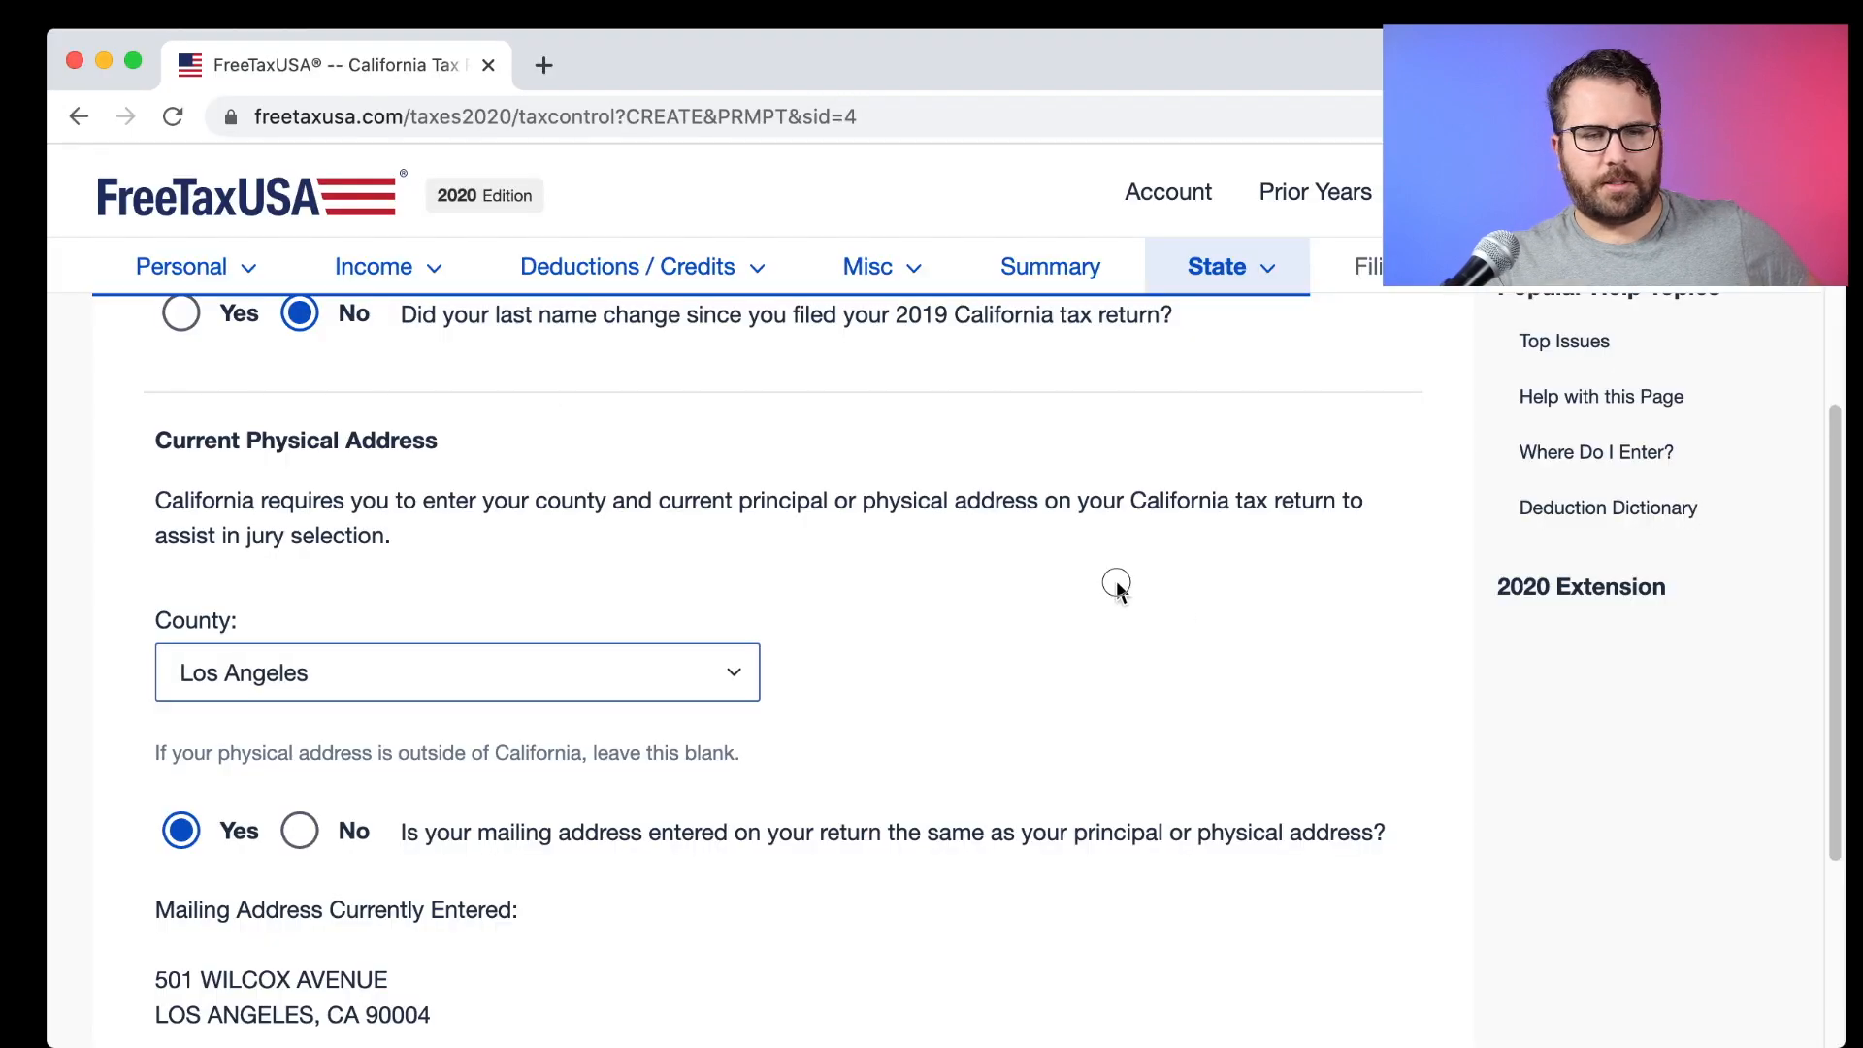
{"action": "scroll", "coordinate": [1116, 582], "scroll_direction": "down", "scroll_amount": 4}
Save the California general information, adjustments, itemized deductions and miscellaneous credits pages unchanged.
{"action": "left_click", "coordinate": [1225, 747]}
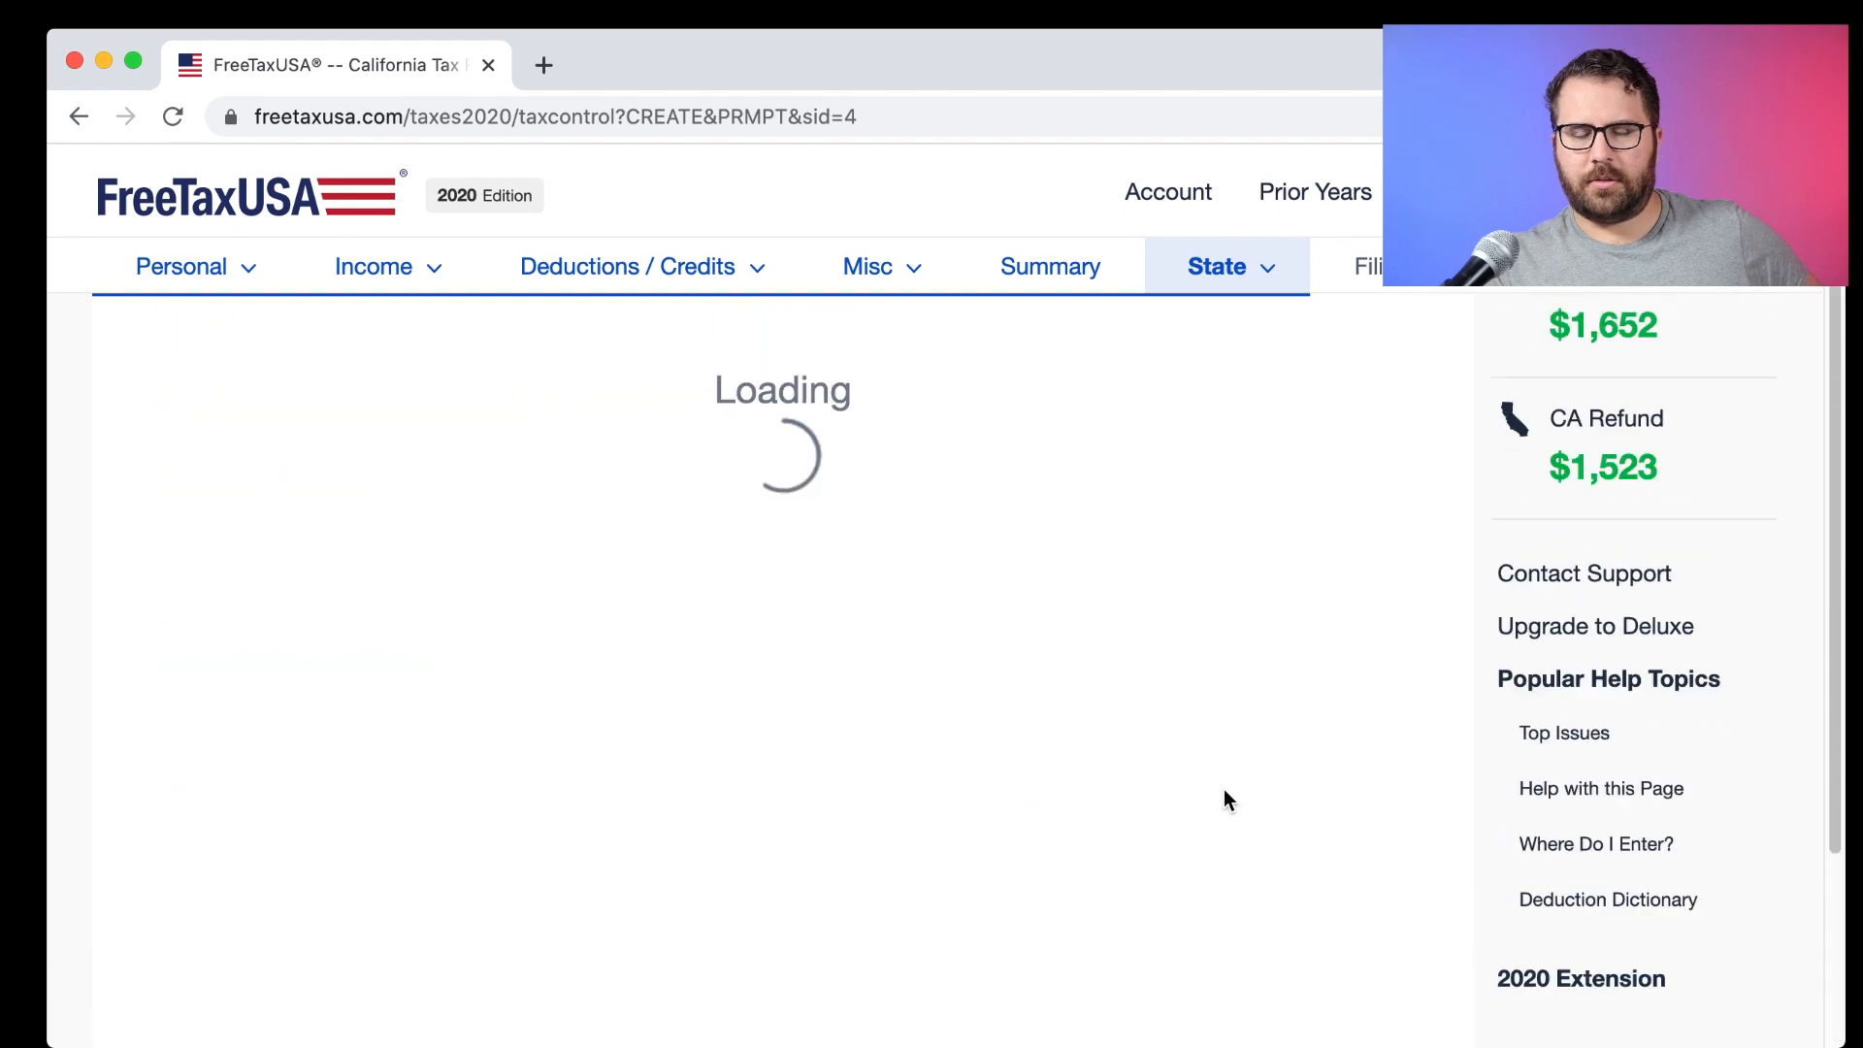
{"action": "scroll", "coordinate": [739, 573], "scroll_direction": "down", "scroll_amount": 2}
{"action": "scroll", "coordinate": [739, 570], "scroll_direction": "down", "scroll_amount": 3}
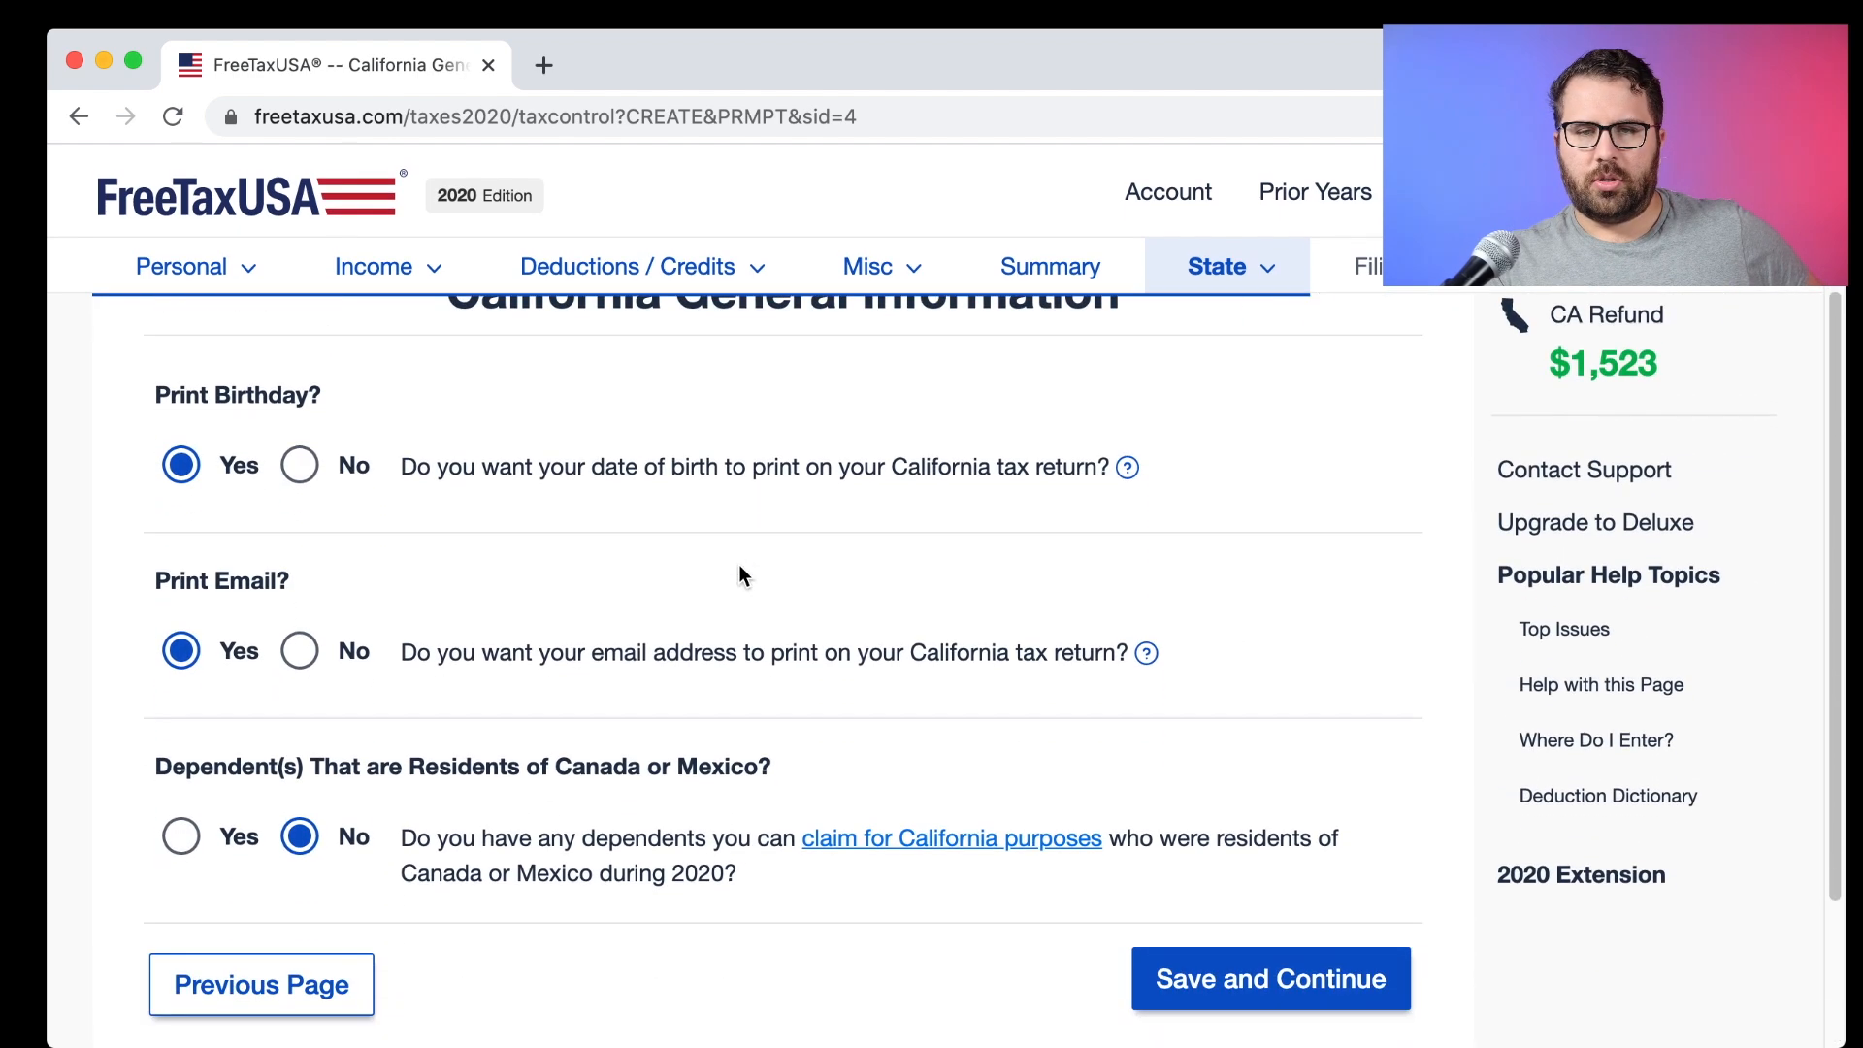
{"action": "left_click", "coordinate": [1199, 833]}
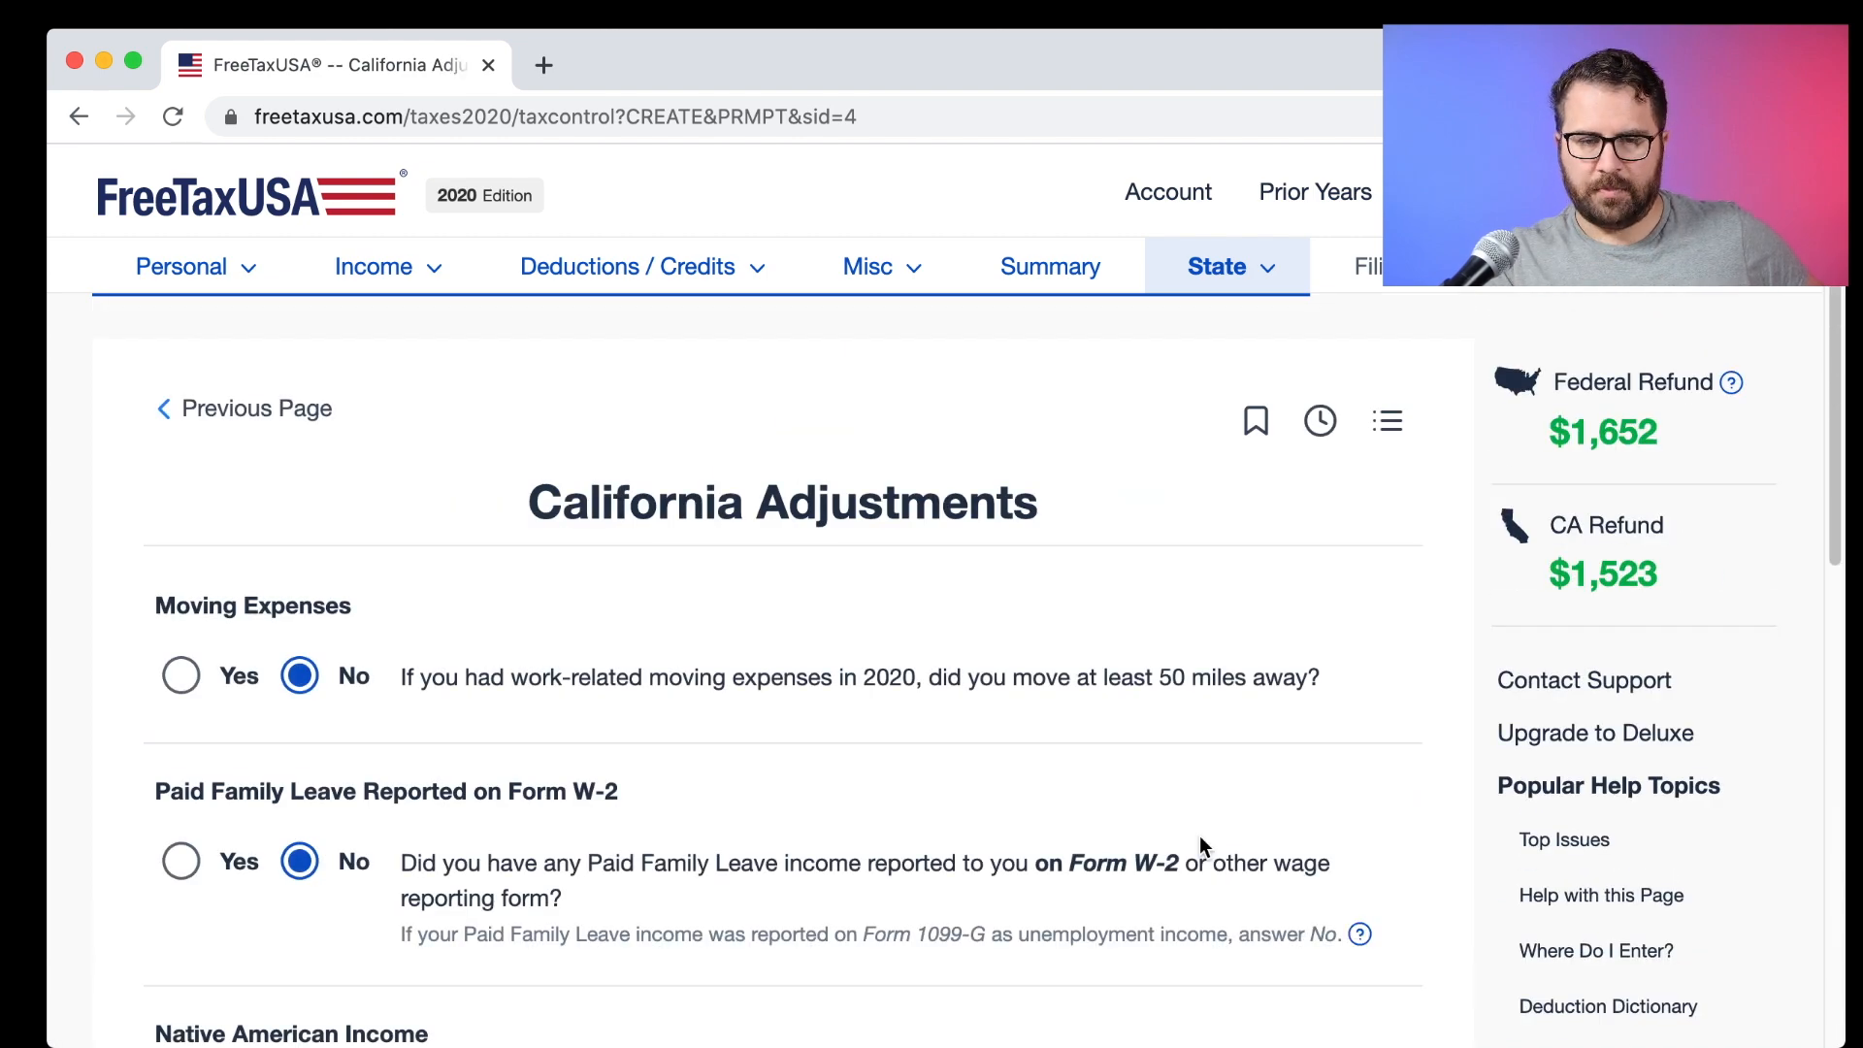
{"action": "scroll", "coordinate": [1199, 835], "scroll_direction": "down", "scroll_amount": 10}
{"action": "left_click", "coordinate": [1242, 786]}
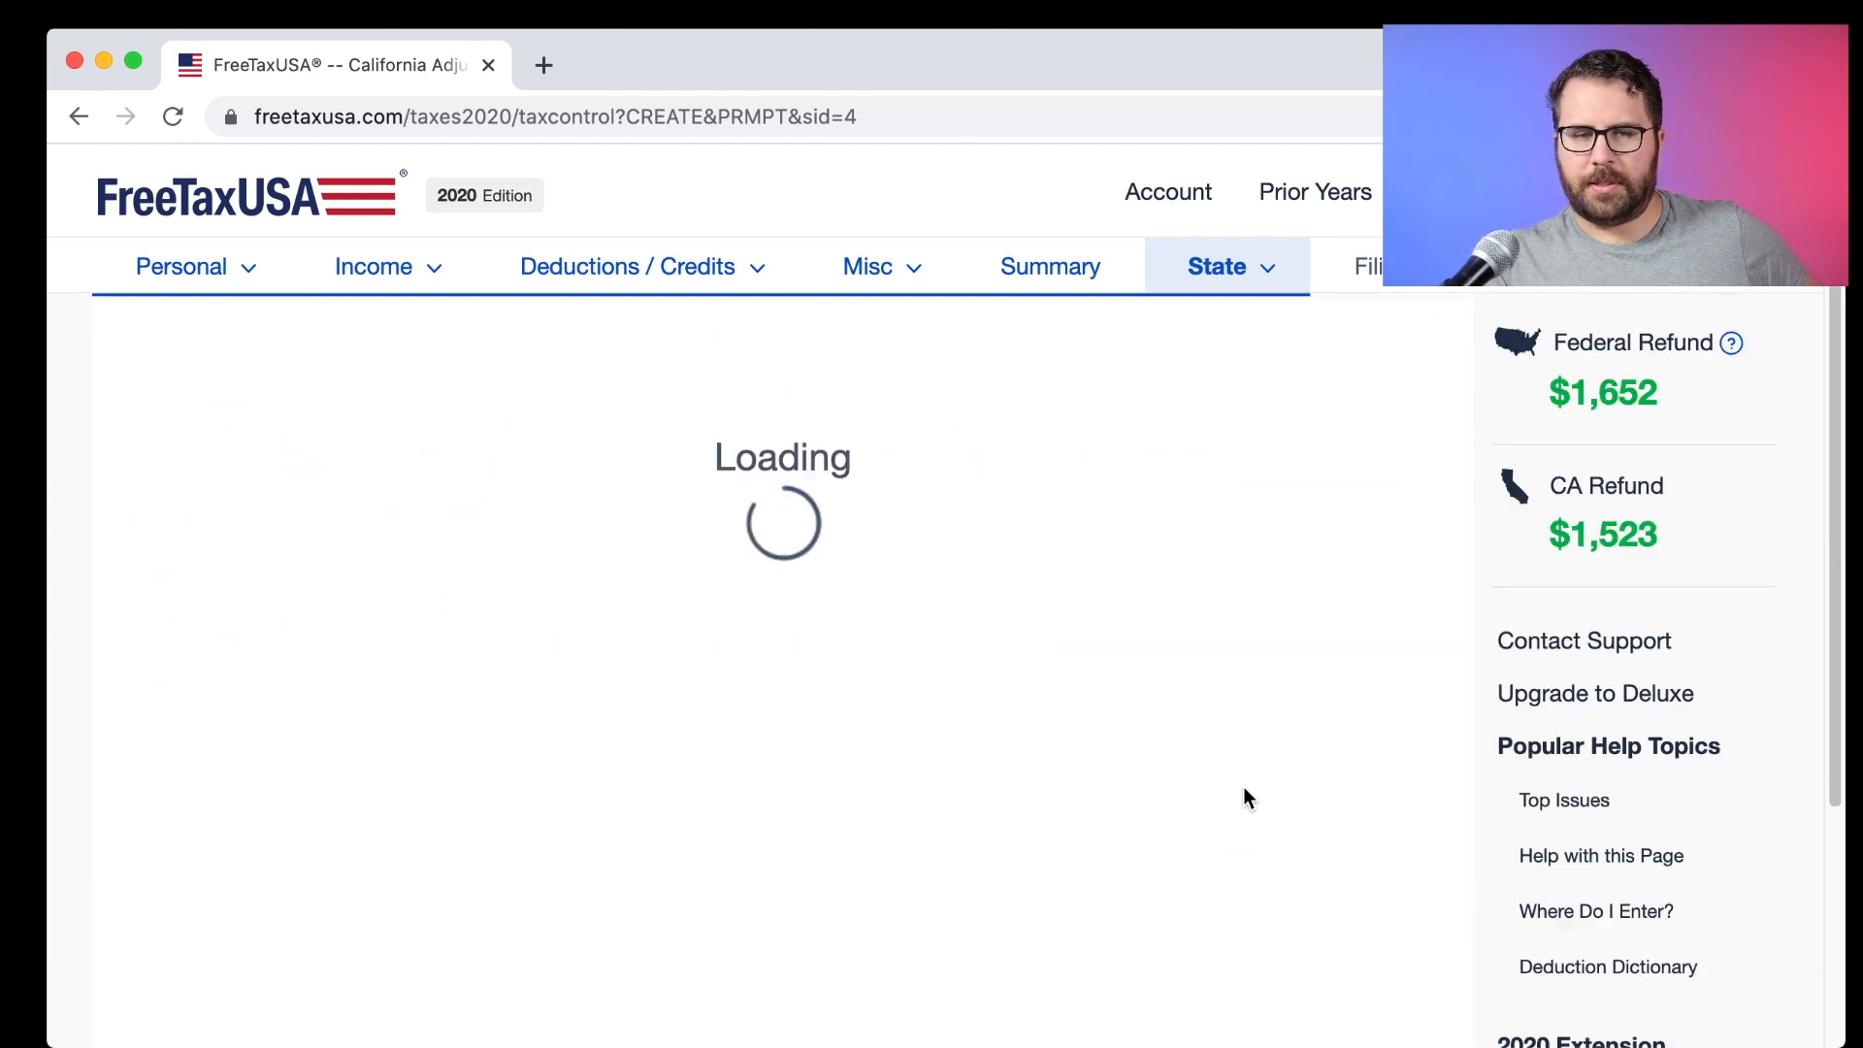
{"action": "scroll", "coordinate": [1243, 786], "scroll_direction": "down", "scroll_amount": 15}
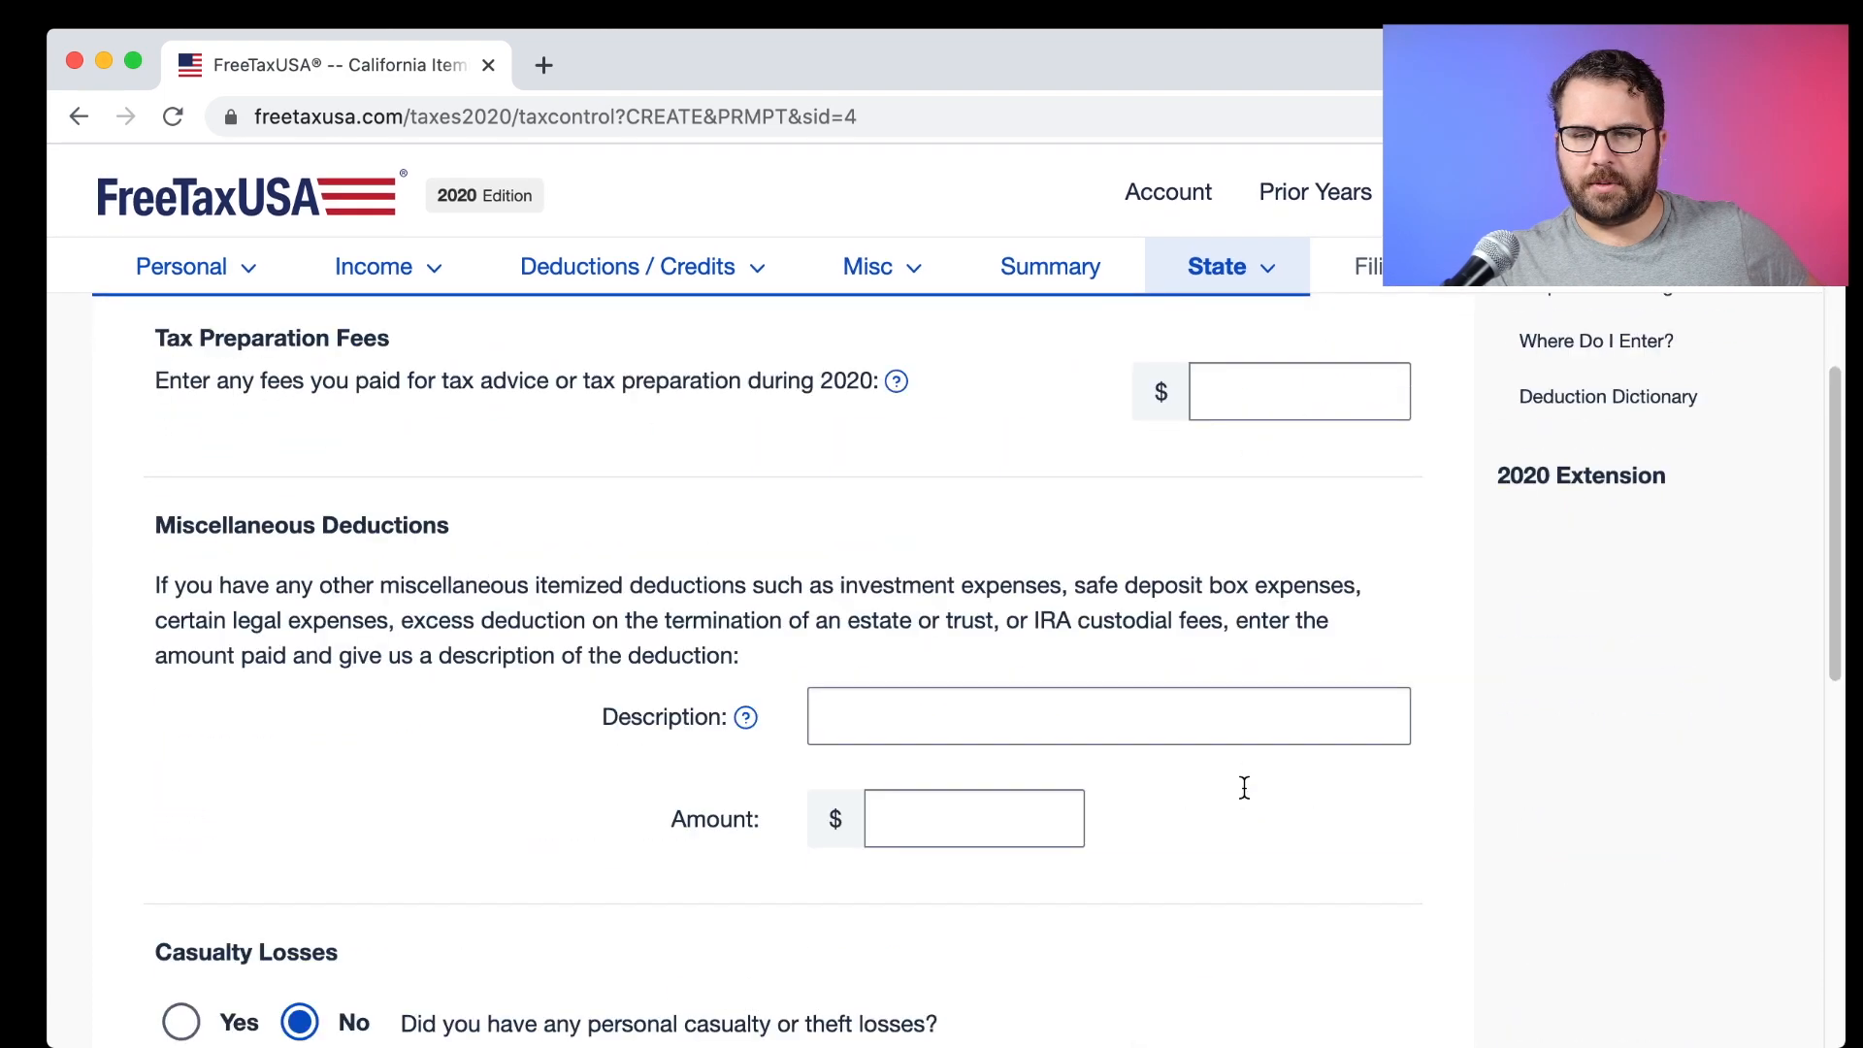
{"action": "left_click", "coordinate": [1259, 803]}
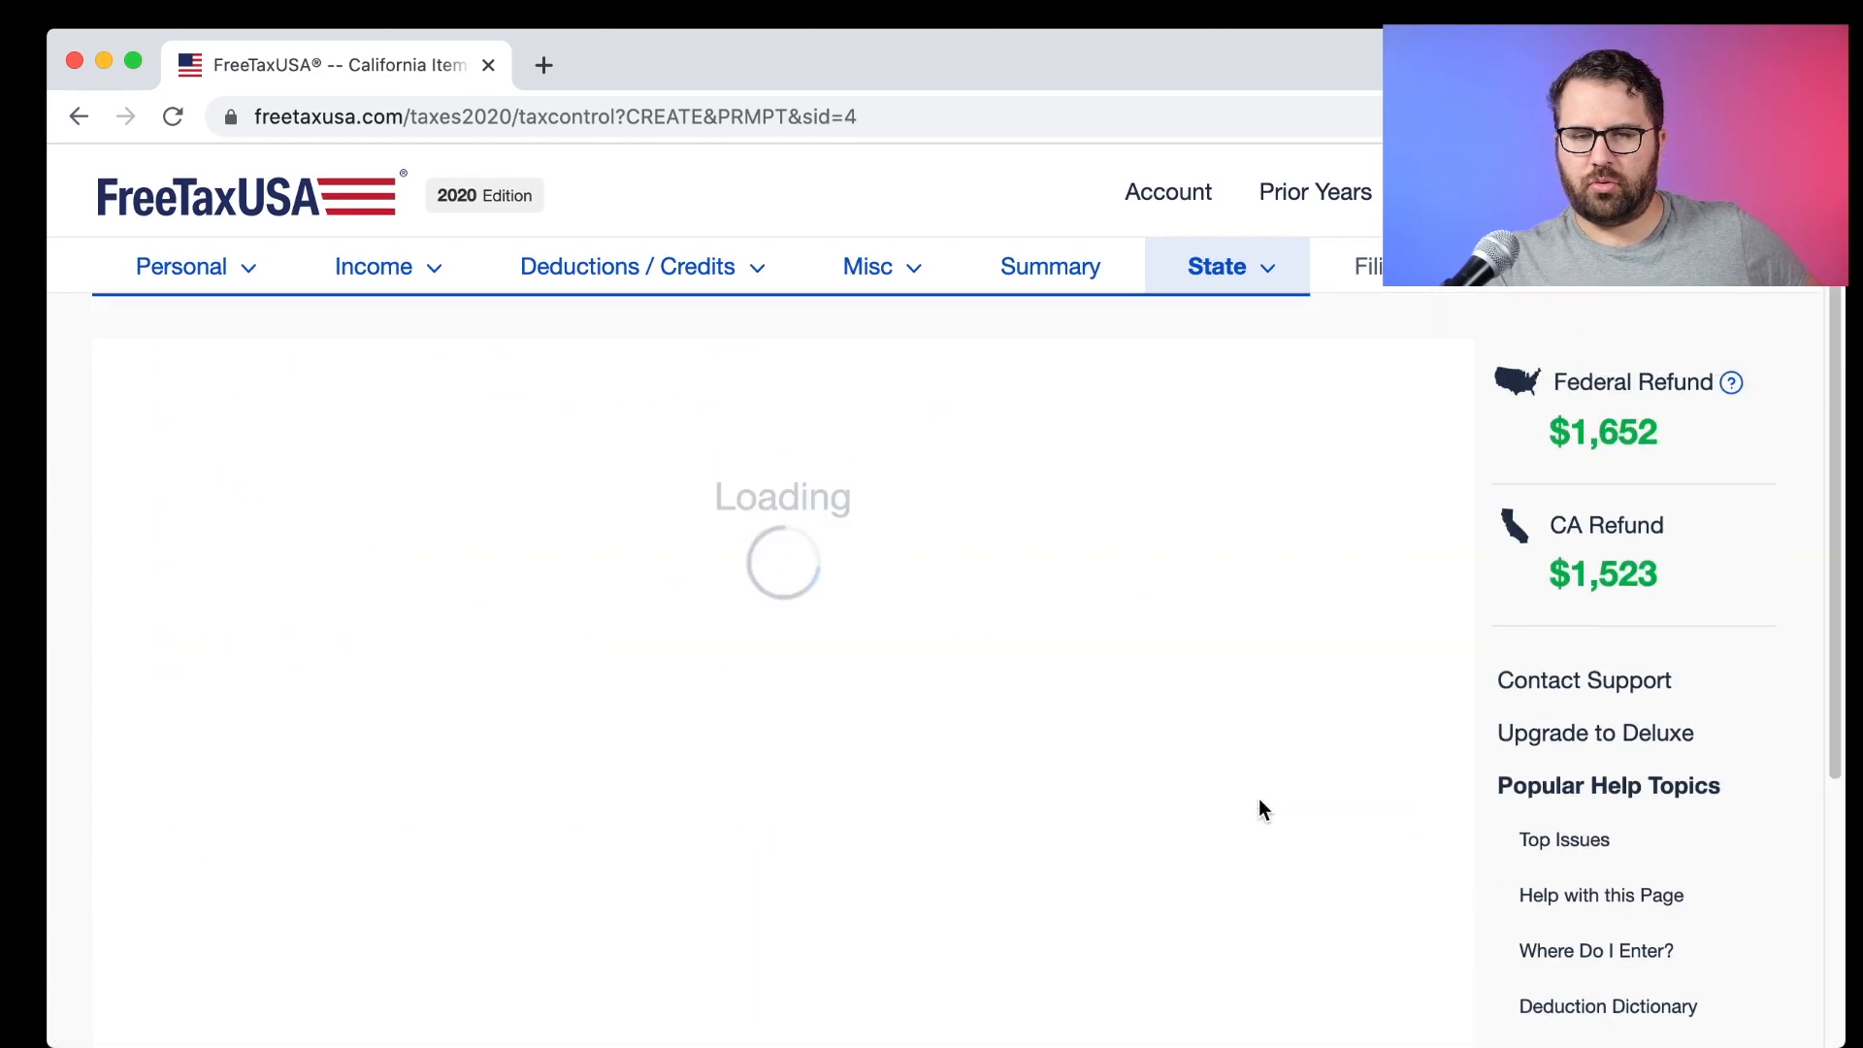
{"action": "scroll", "coordinate": [1259, 802], "scroll_direction": "down", "scroll_amount": 5}
{"action": "left_click", "coordinate": [1261, 767]}
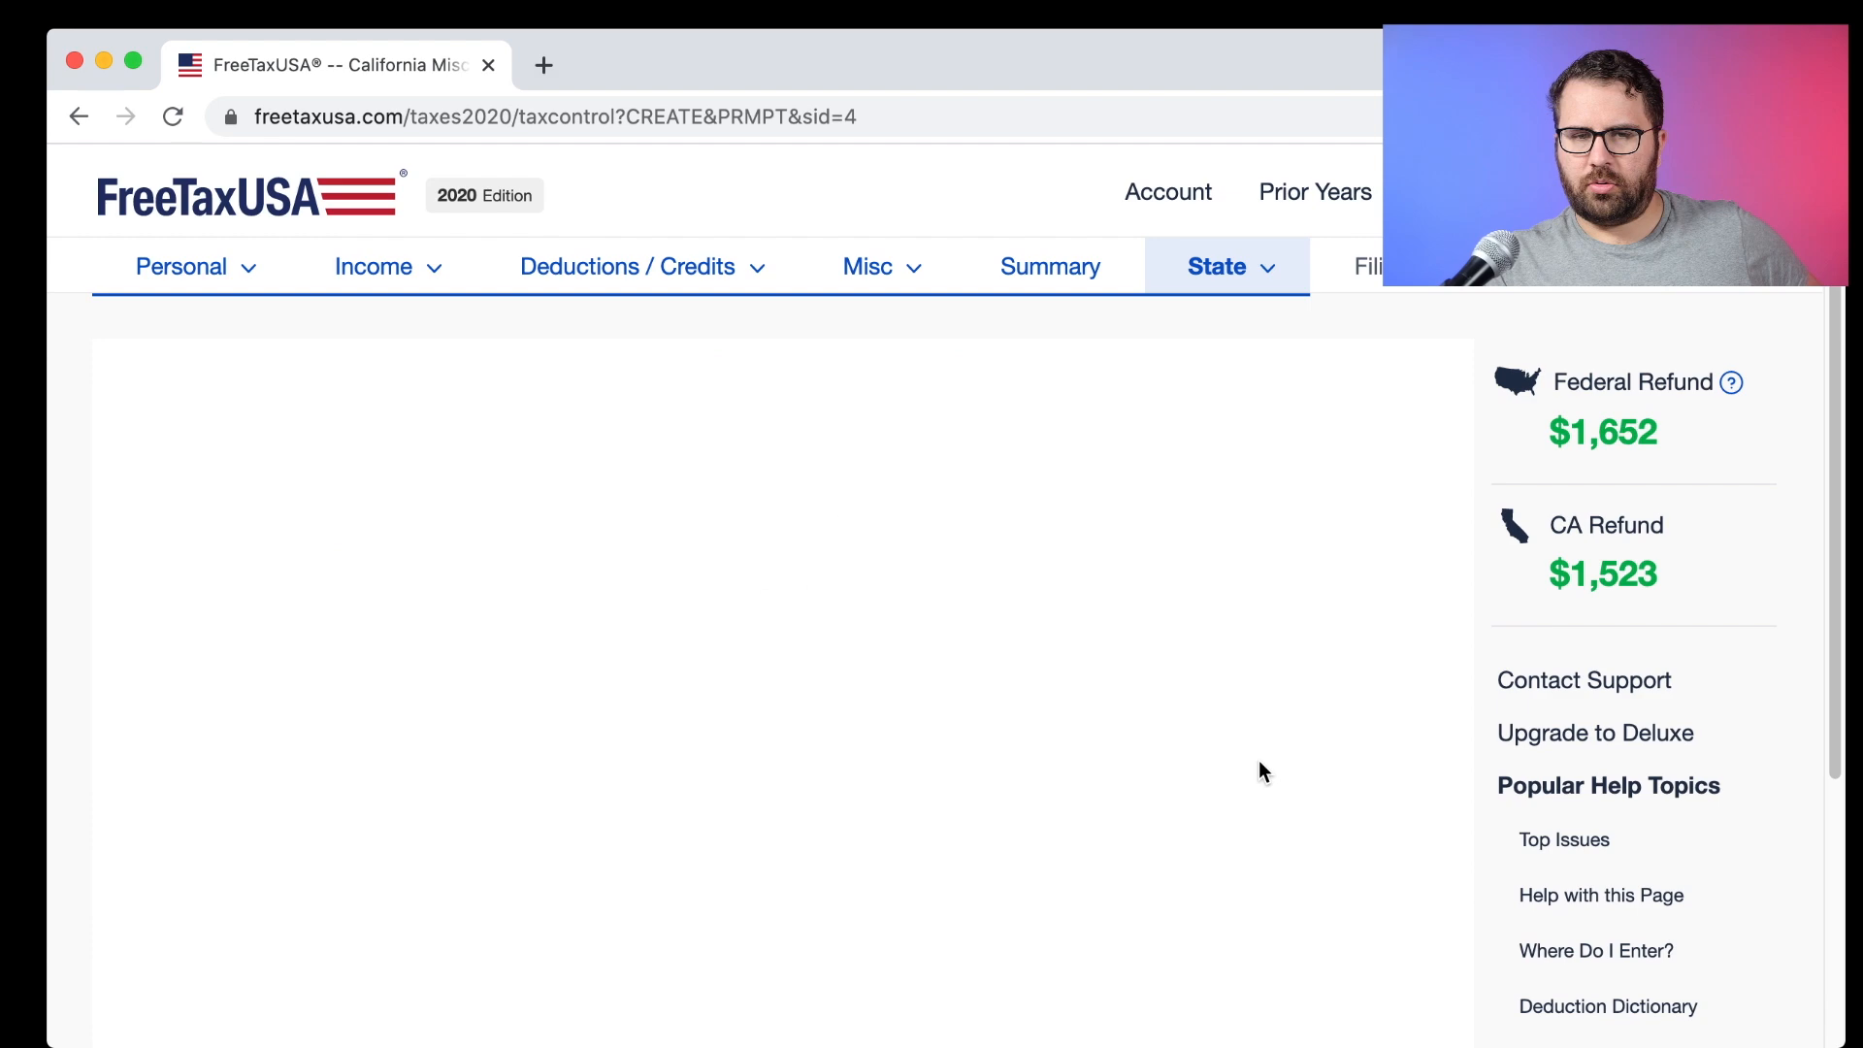
Submit the renter's credit answers for a $120 credit and pass the earned income credit pages.
{"action": "scroll", "coordinate": [1261, 766], "scroll_direction": "down", "scroll_amount": 5}
{"action": "left_click", "coordinate": [1261, 766]}
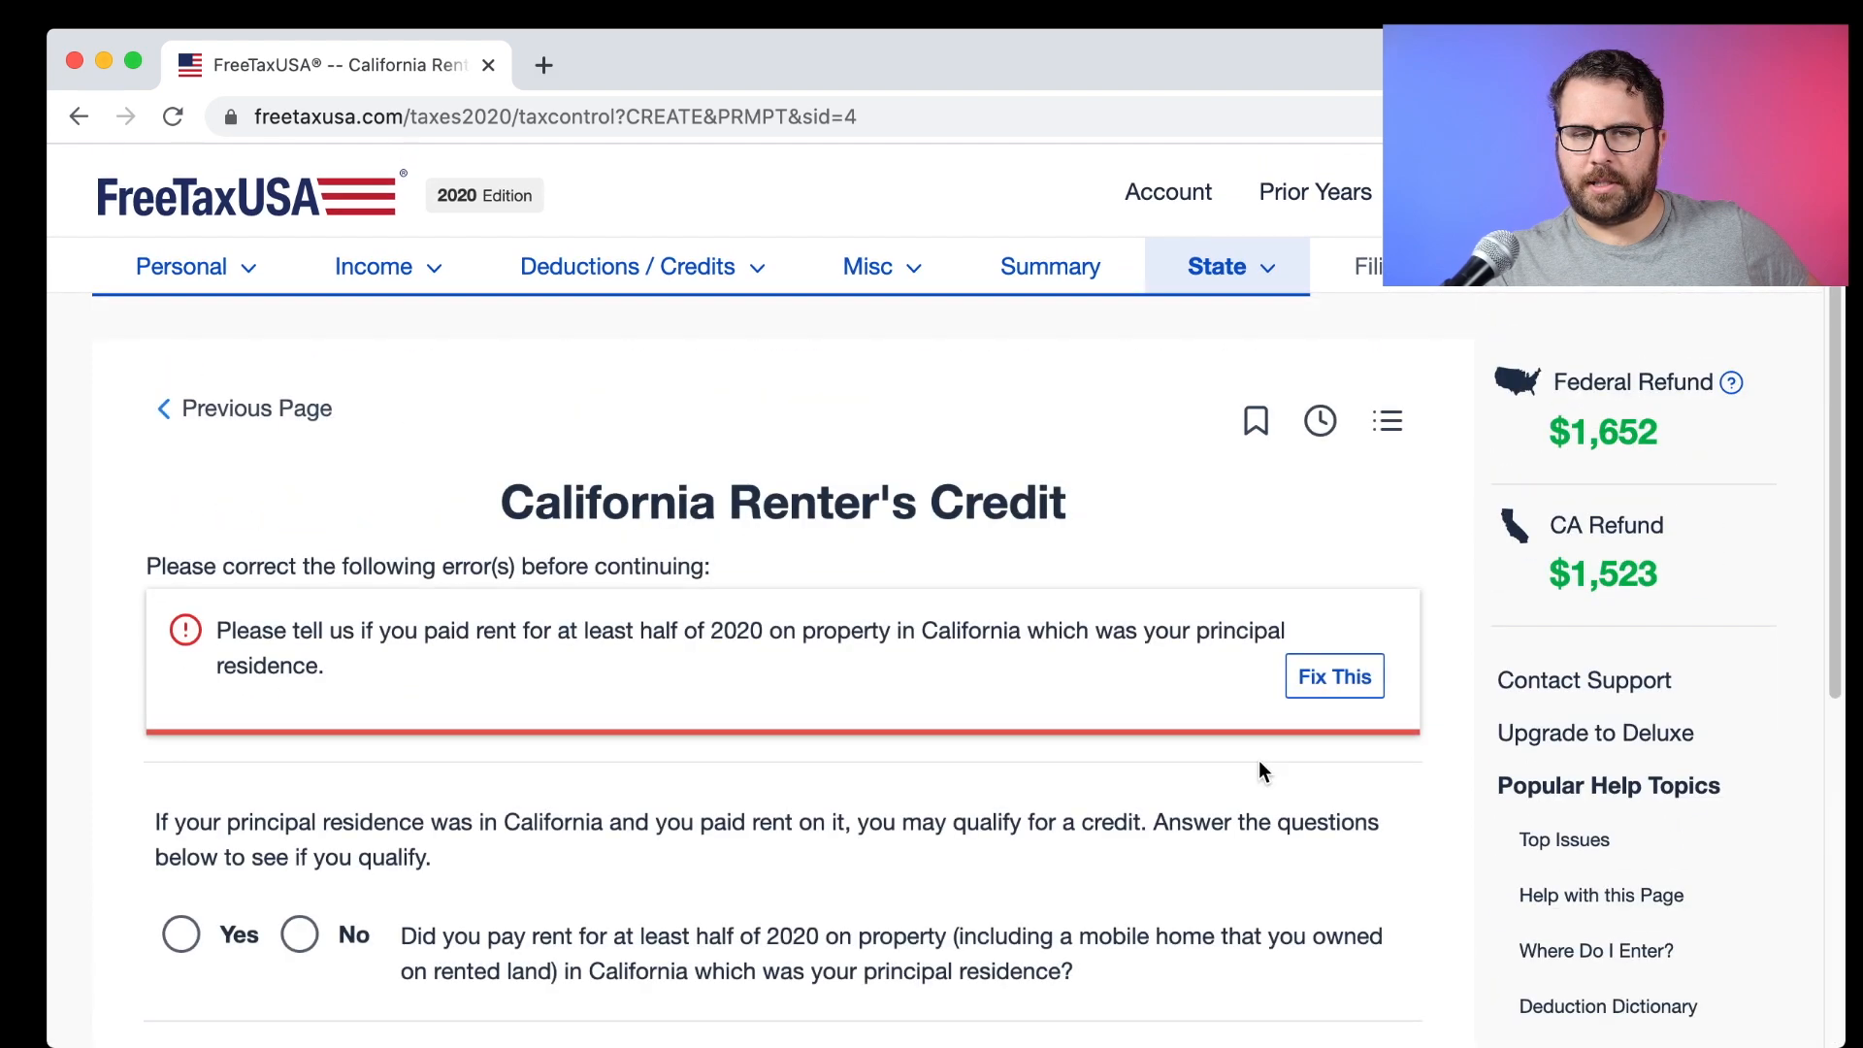
{"action": "scroll", "coordinate": [1261, 771], "scroll_direction": "down", "scroll_amount": 5}
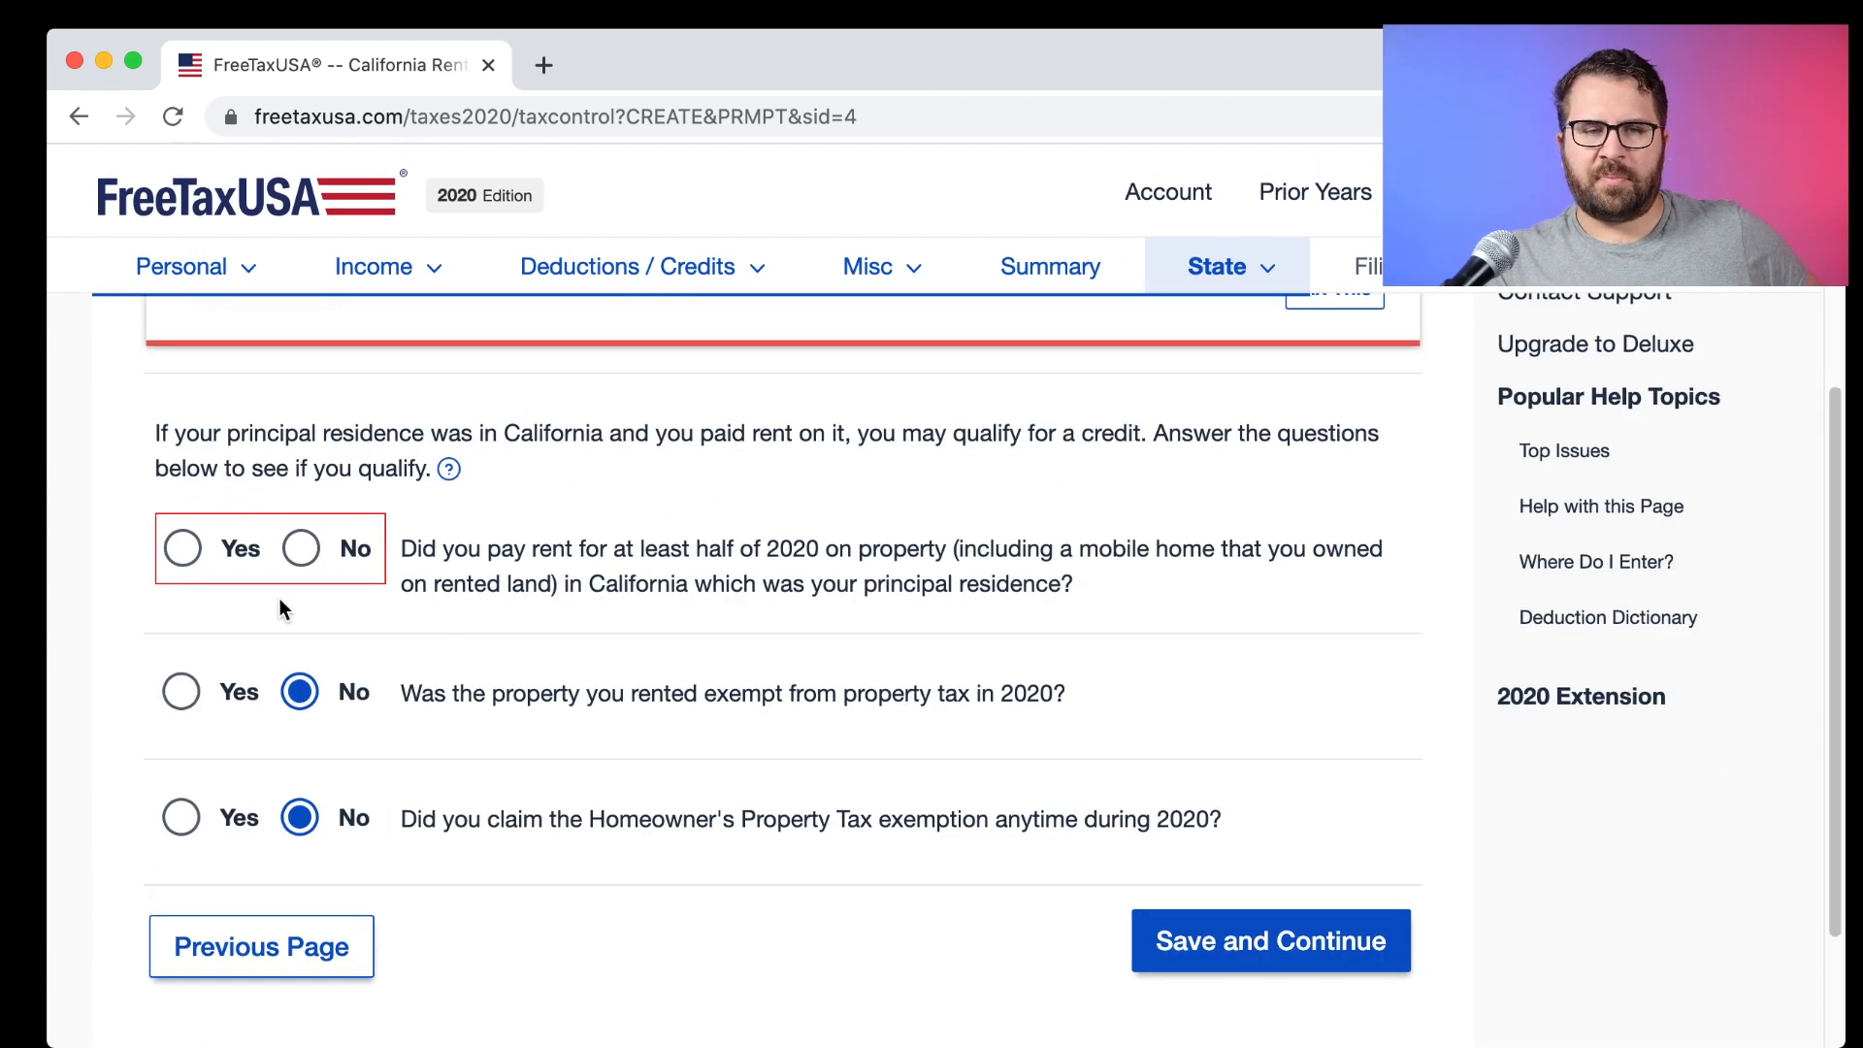
{"action": "left_click", "coordinate": [1331, 945]}
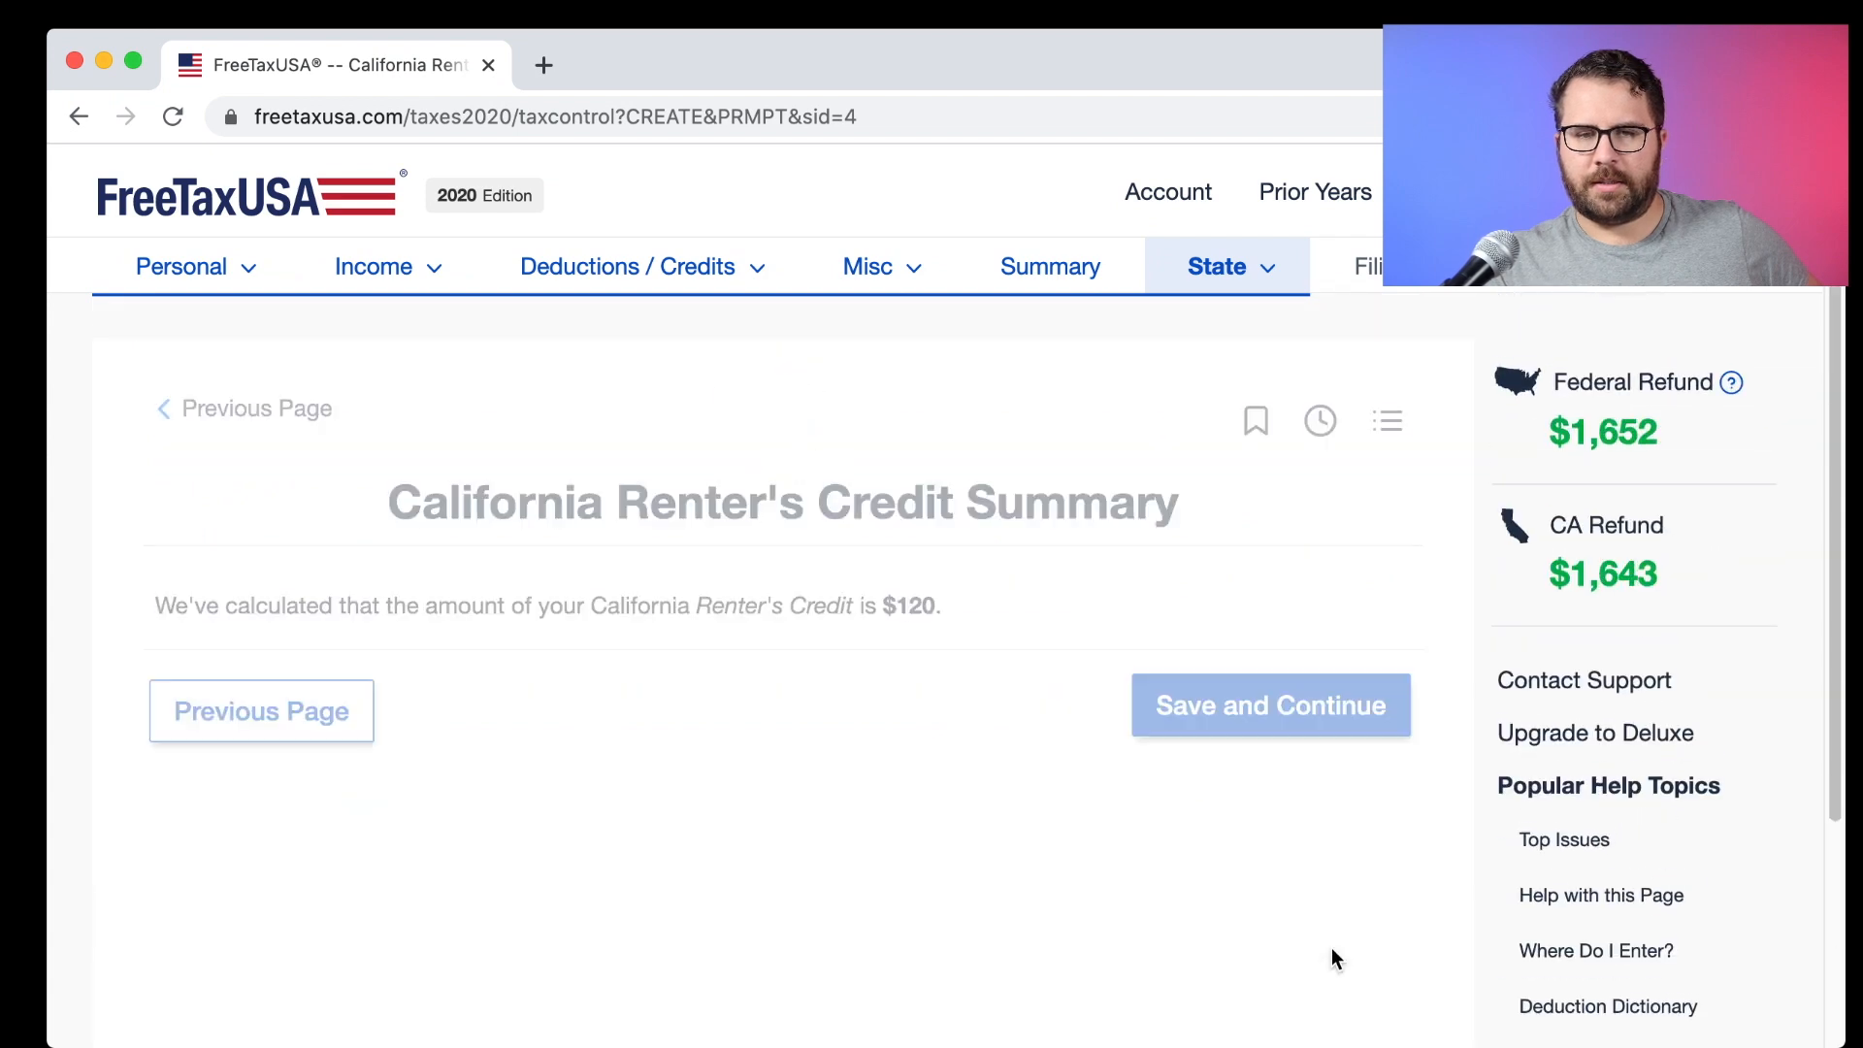
{"action": "left_click", "coordinate": [1238, 725]}
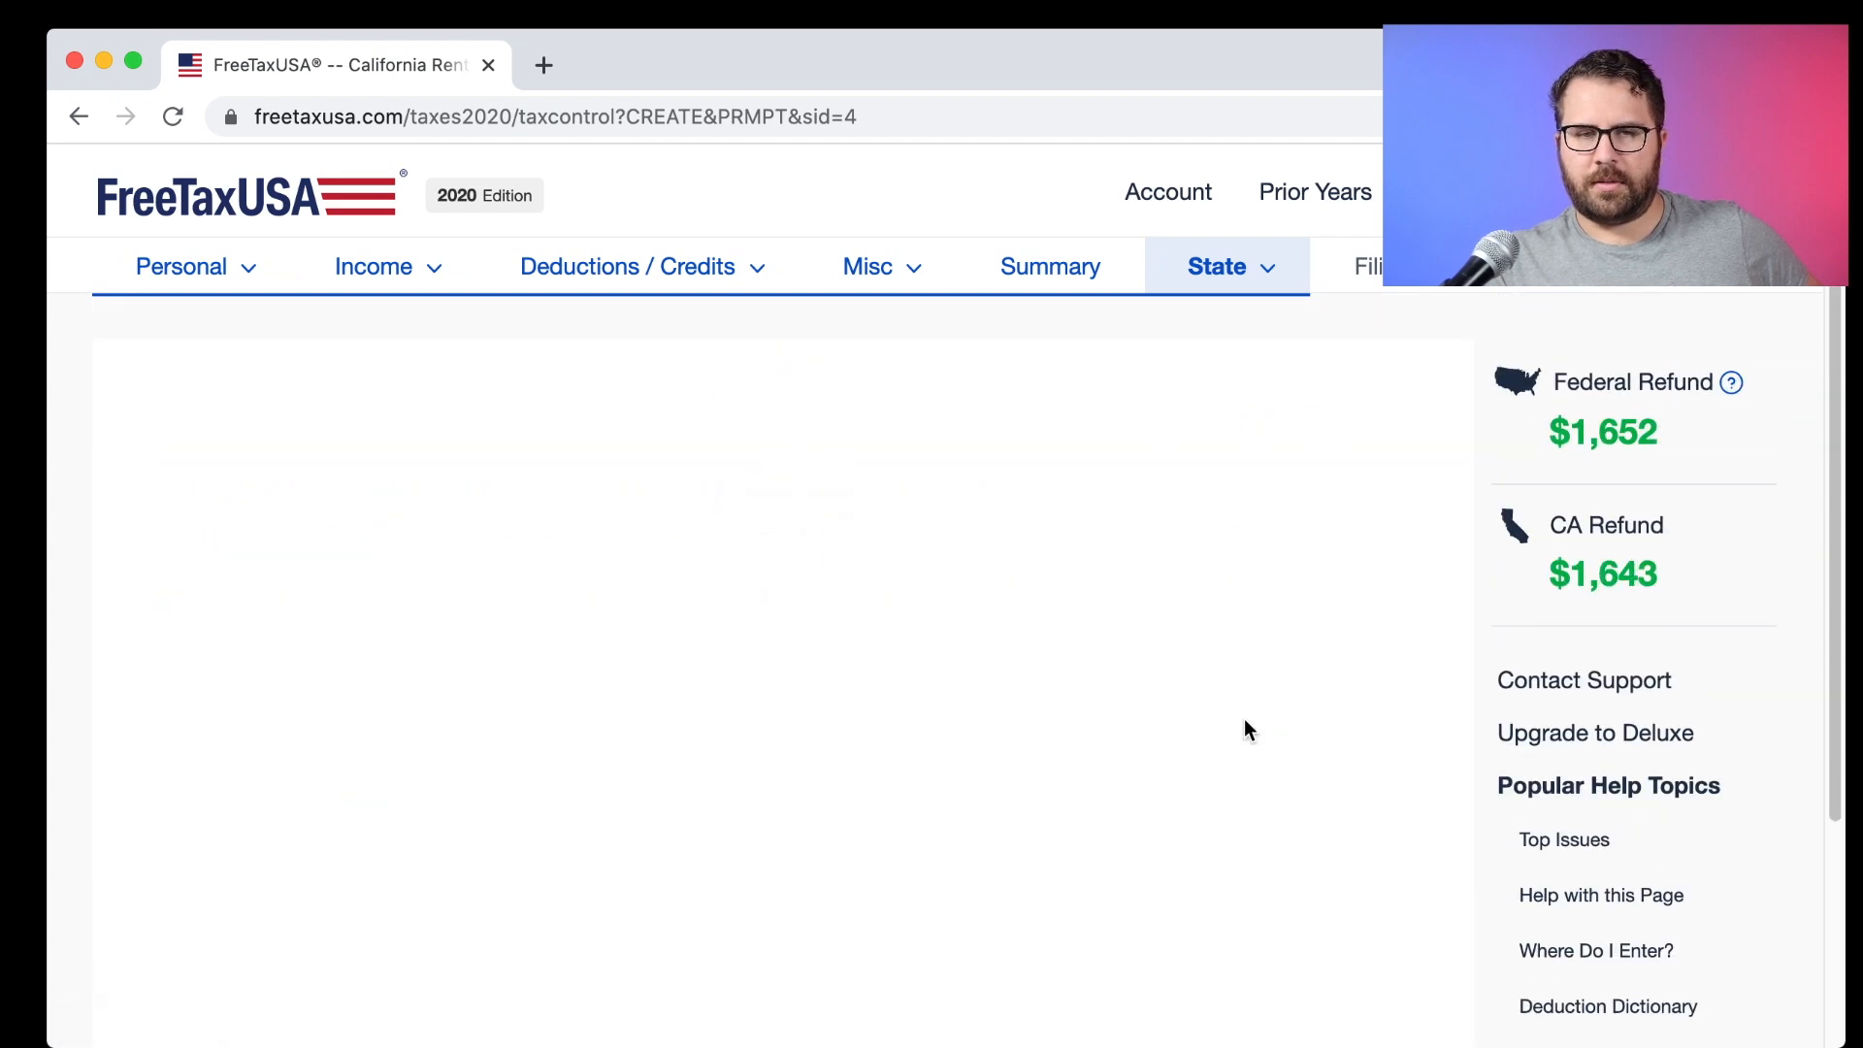
{"action": "left_click", "coordinate": [1230, 767]}
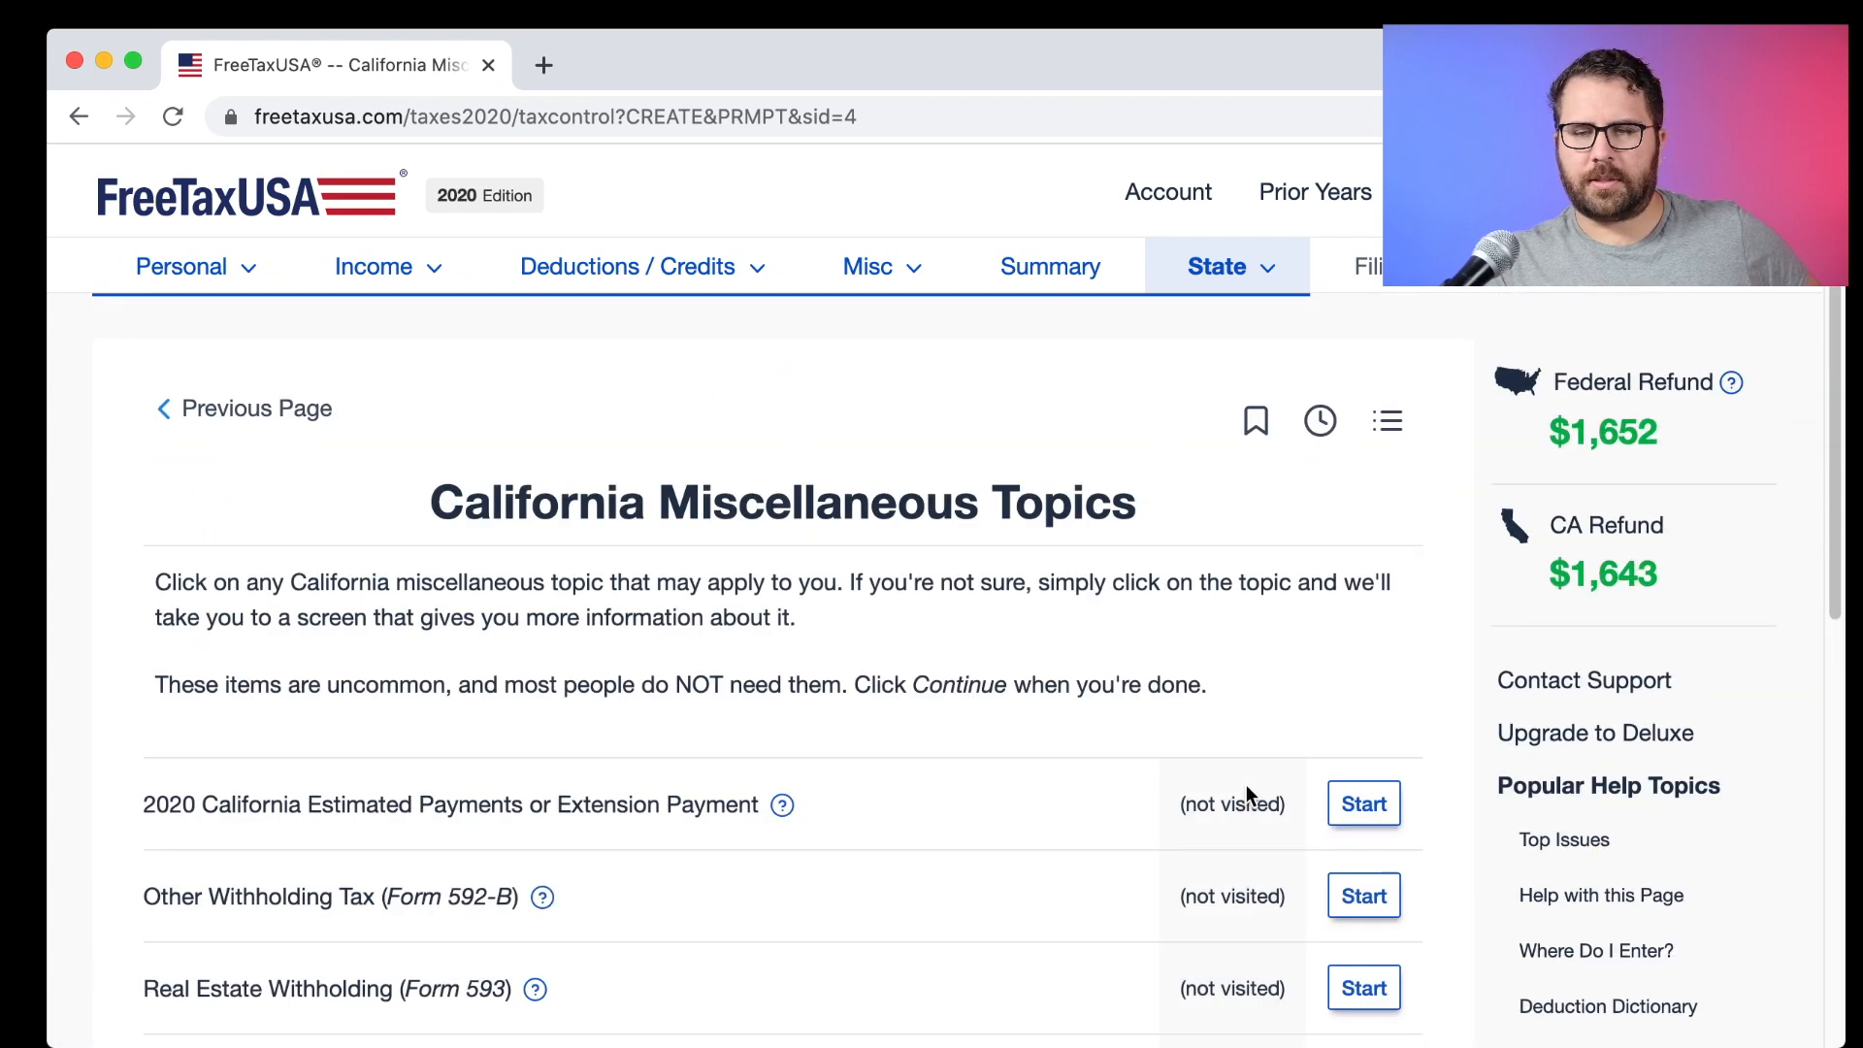
{"action": "scroll", "coordinate": [1246, 784], "scroll_direction": "down", "scroll_amount": 10}
Skip California Misc Topics and set Head of Household marital status to Divorced / Legally Separated.
{"action": "left_click", "coordinate": [1273, 763]}
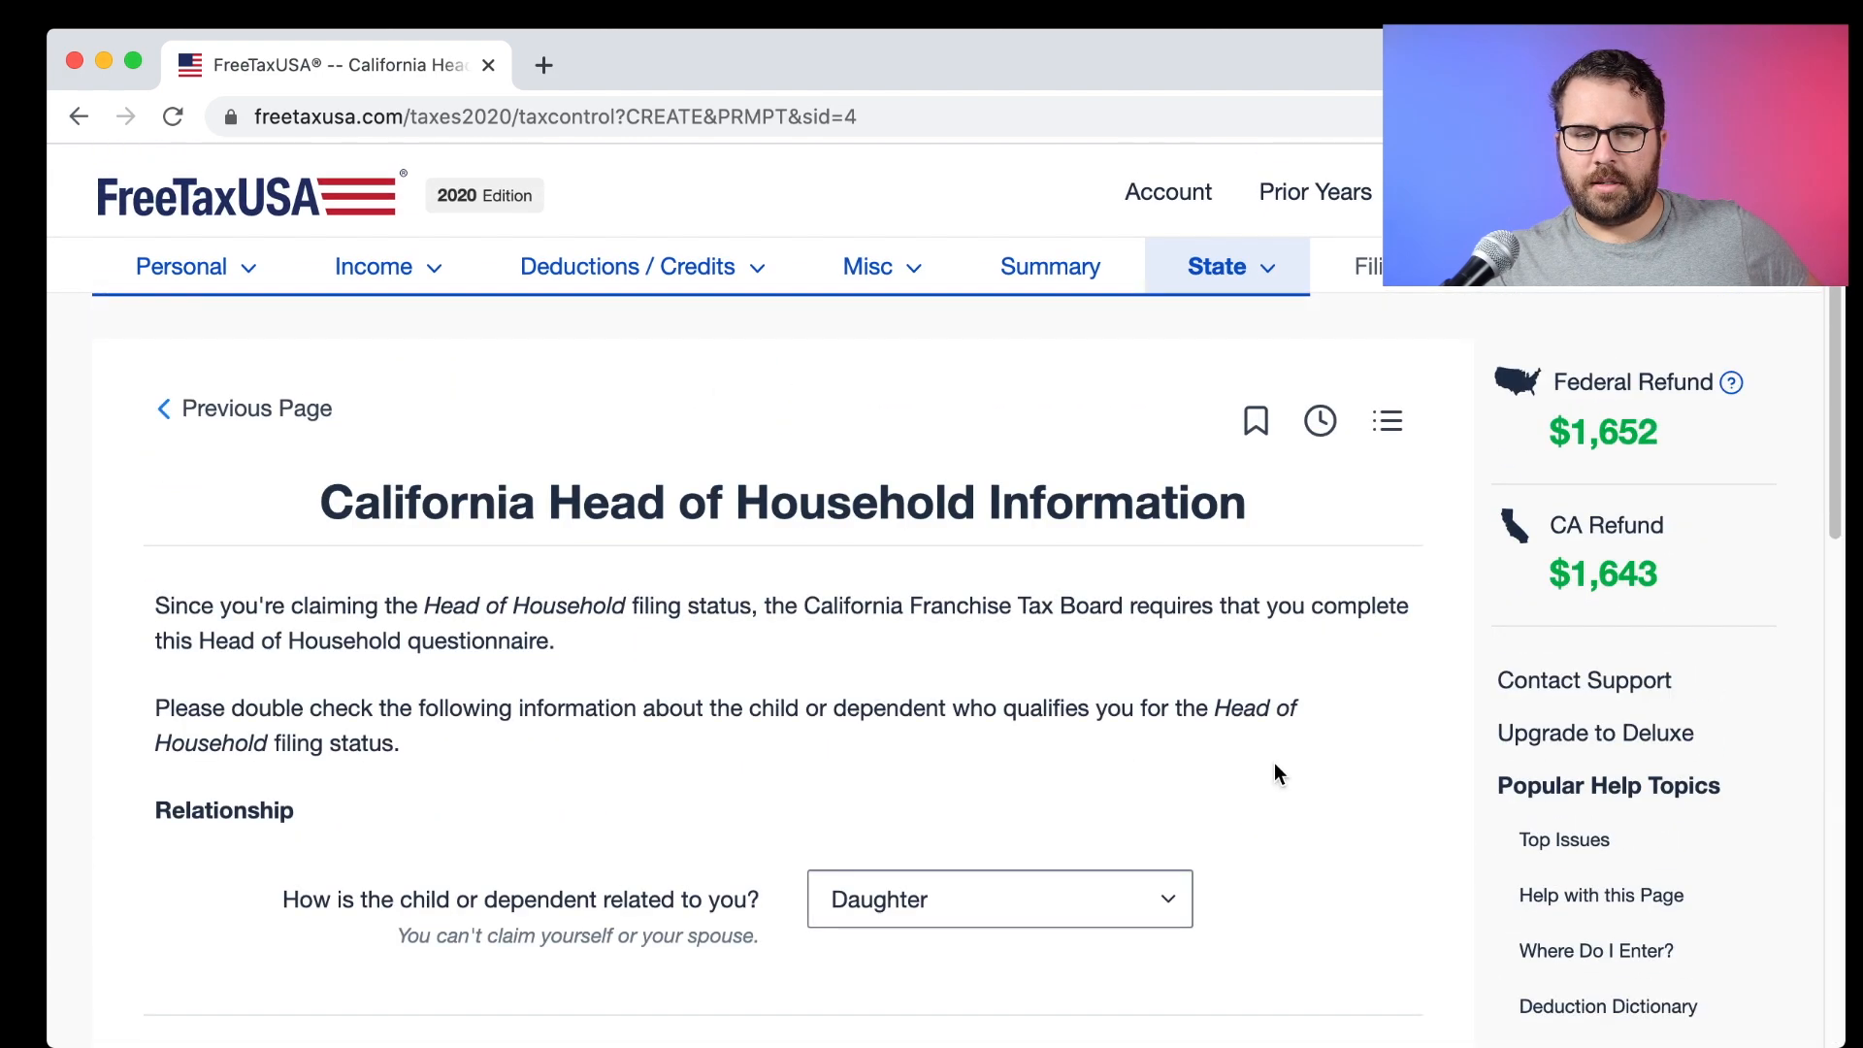
{"action": "scroll", "coordinate": [1273, 763], "scroll_direction": "down", "scroll_amount": 10}
{"action": "left_click", "coordinate": [1273, 762]}
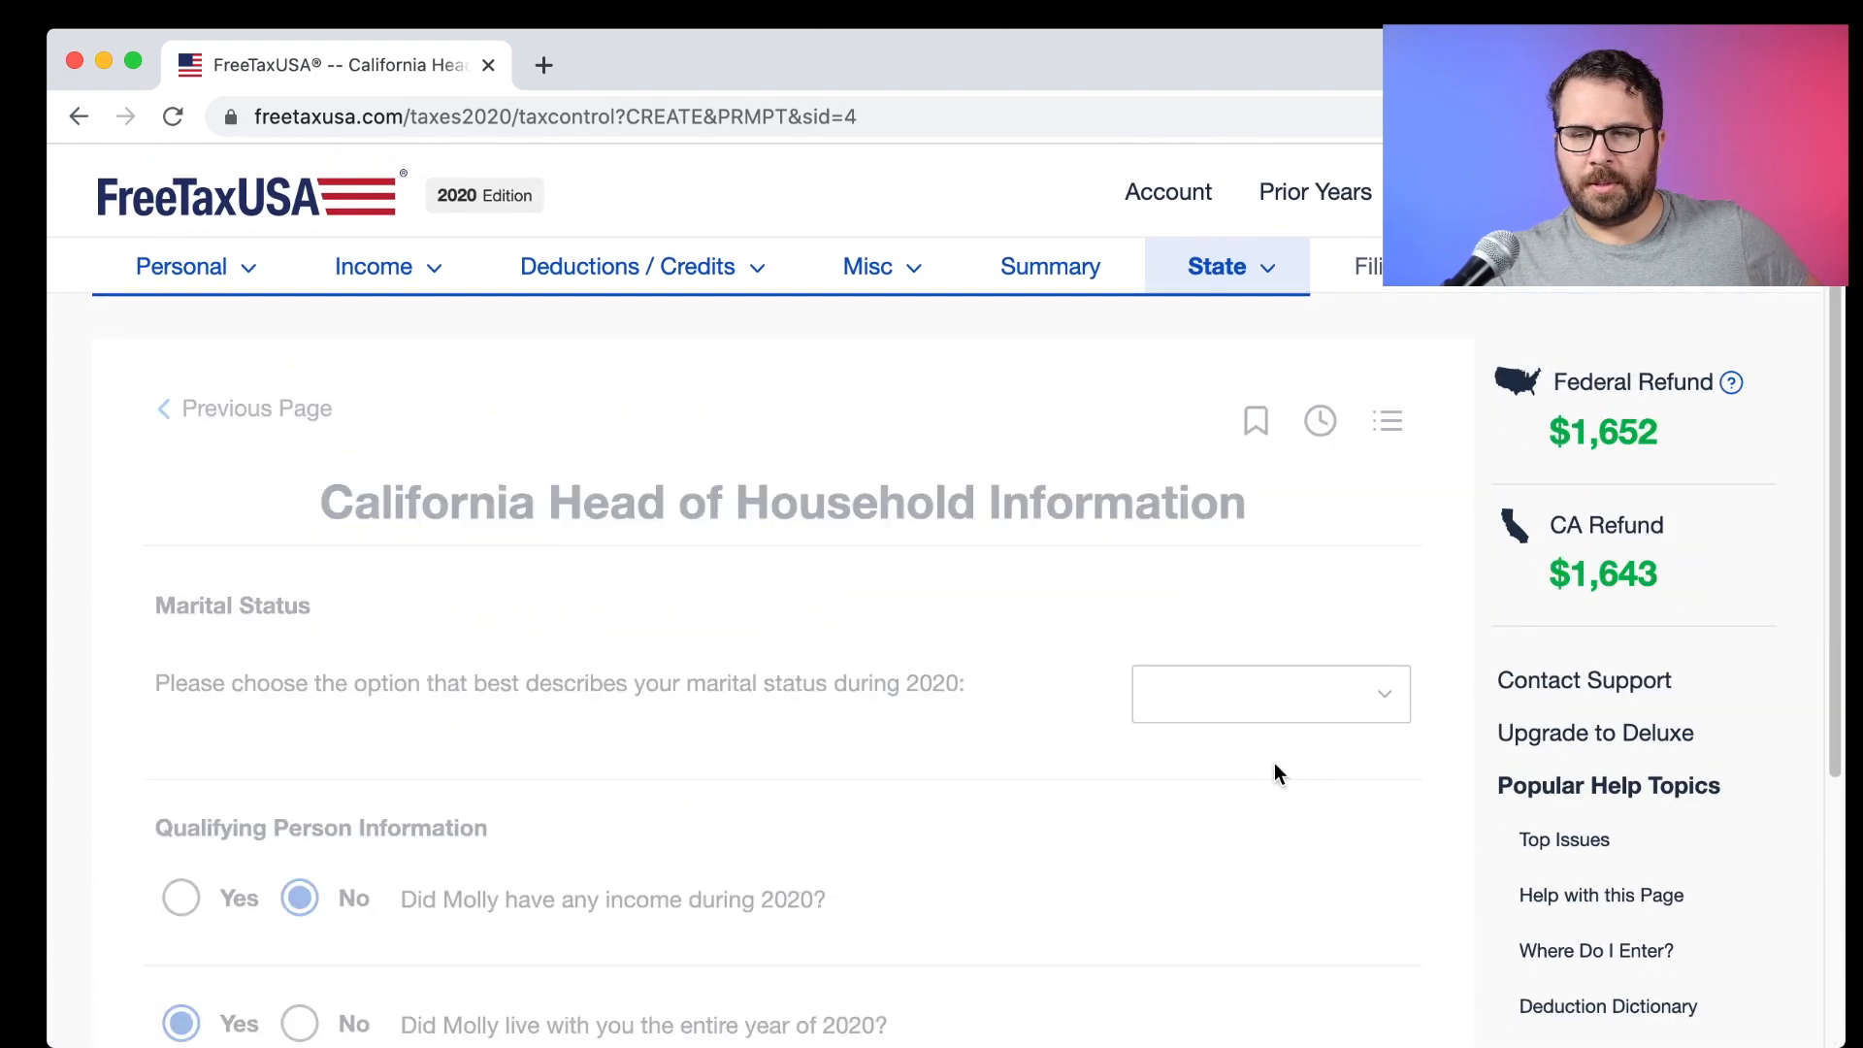
{"action": "scroll", "coordinate": [1277, 774], "scroll_direction": "down", "scroll_amount": 10}
{"action": "left_click", "coordinate": [1277, 774]}
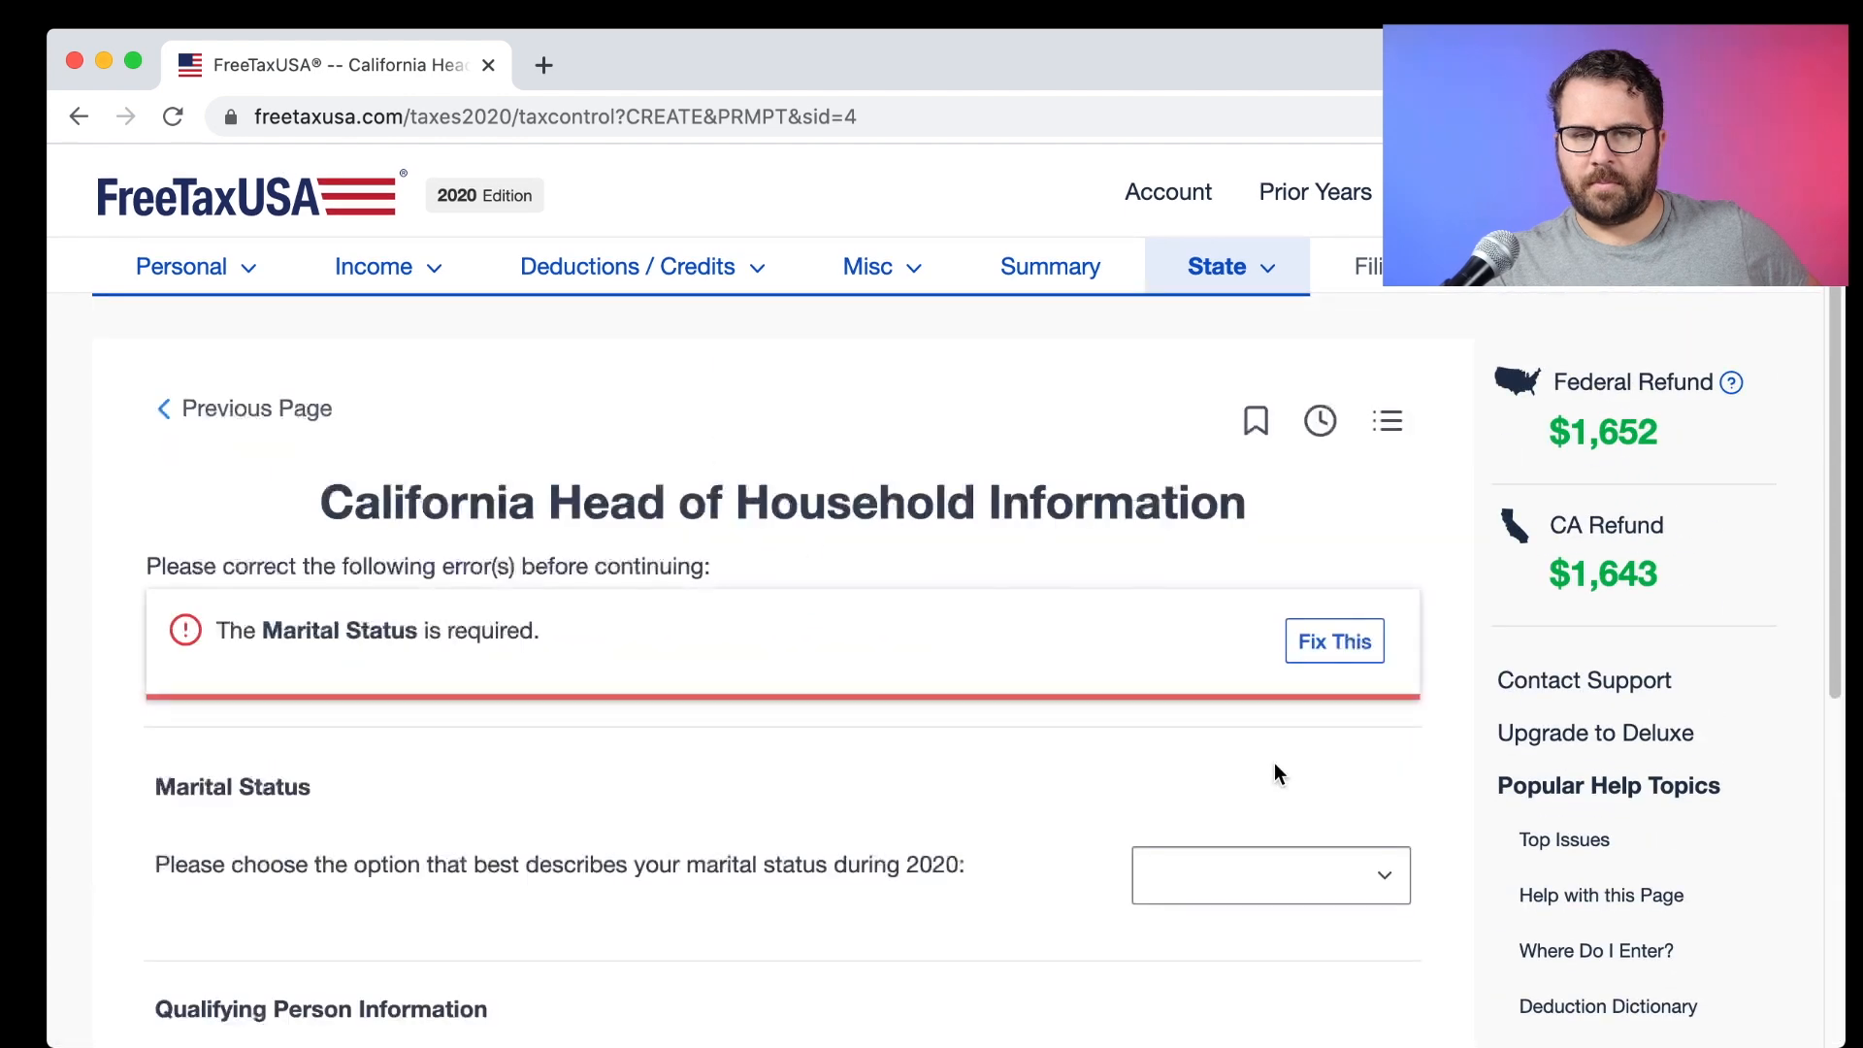
{"action": "scroll", "coordinate": [1087, 753], "scroll_direction": "down", "scroll_amount": 3}
{"action": "left_click", "coordinate": [1301, 633]}
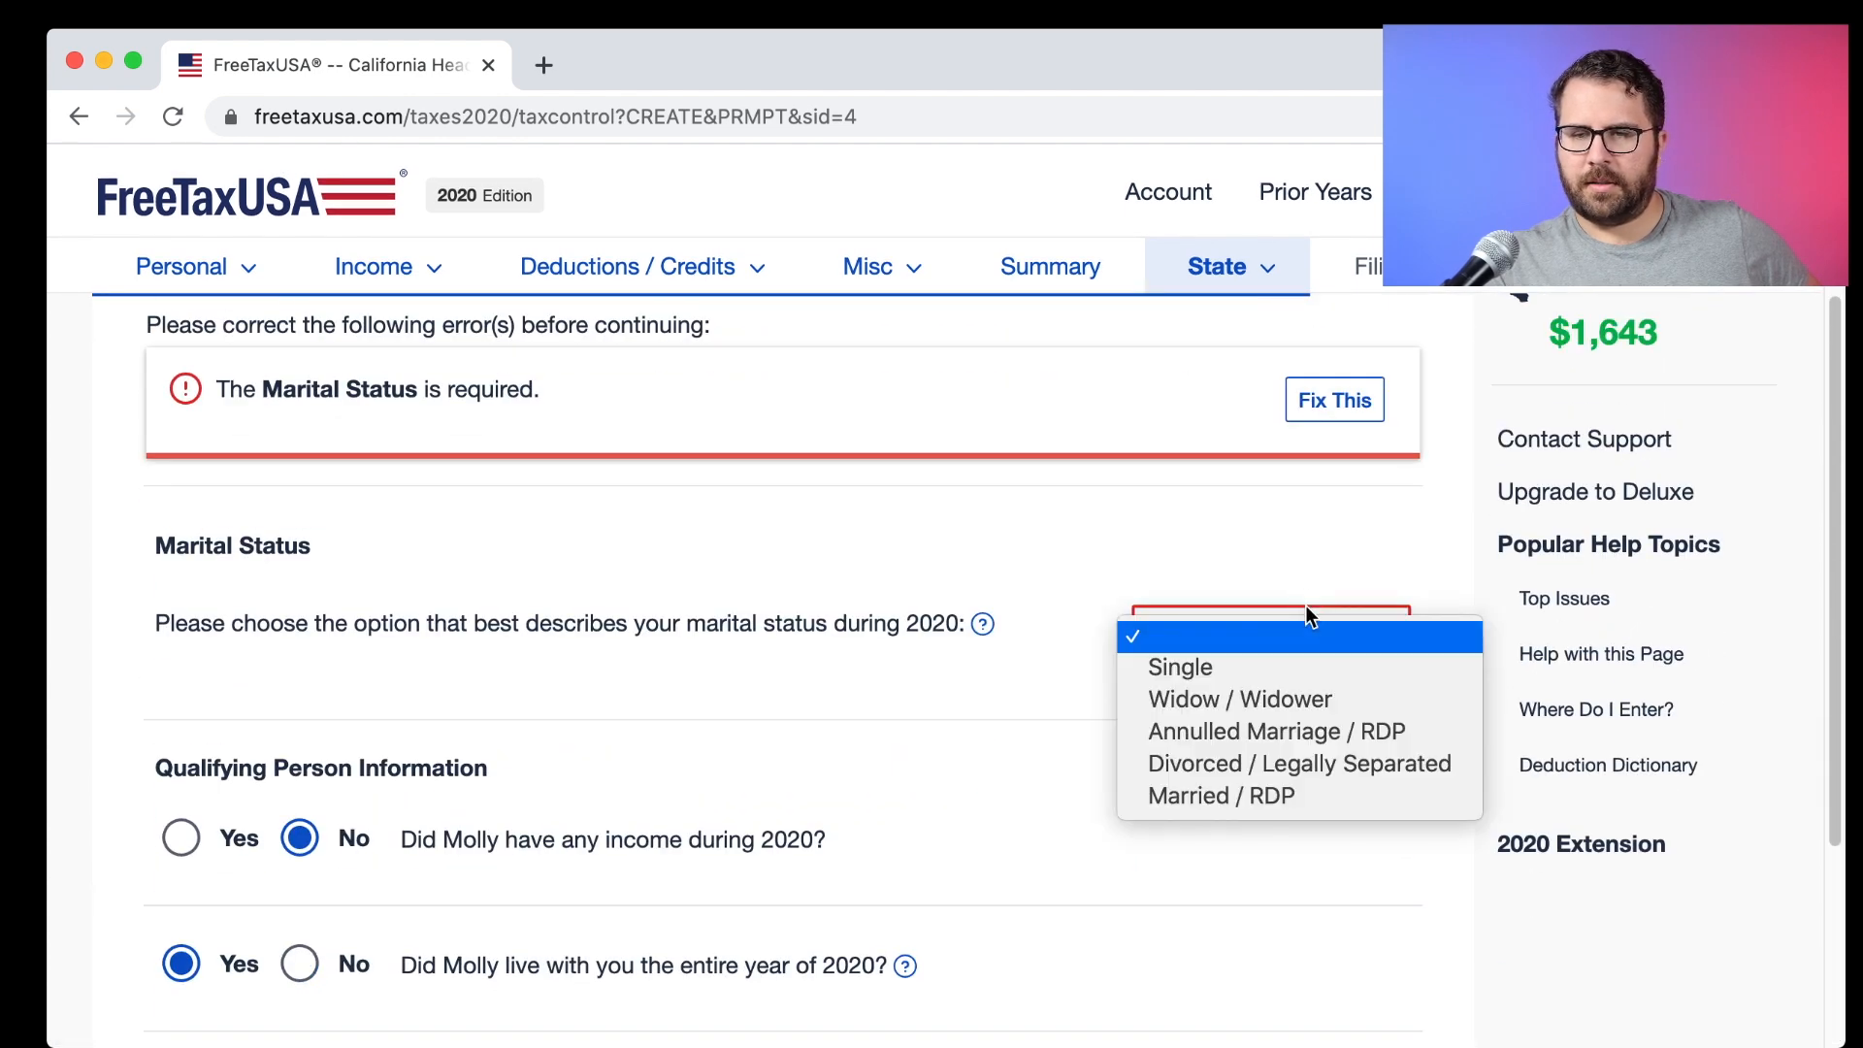
{"action": "left_click", "coordinate": [1255, 763]}
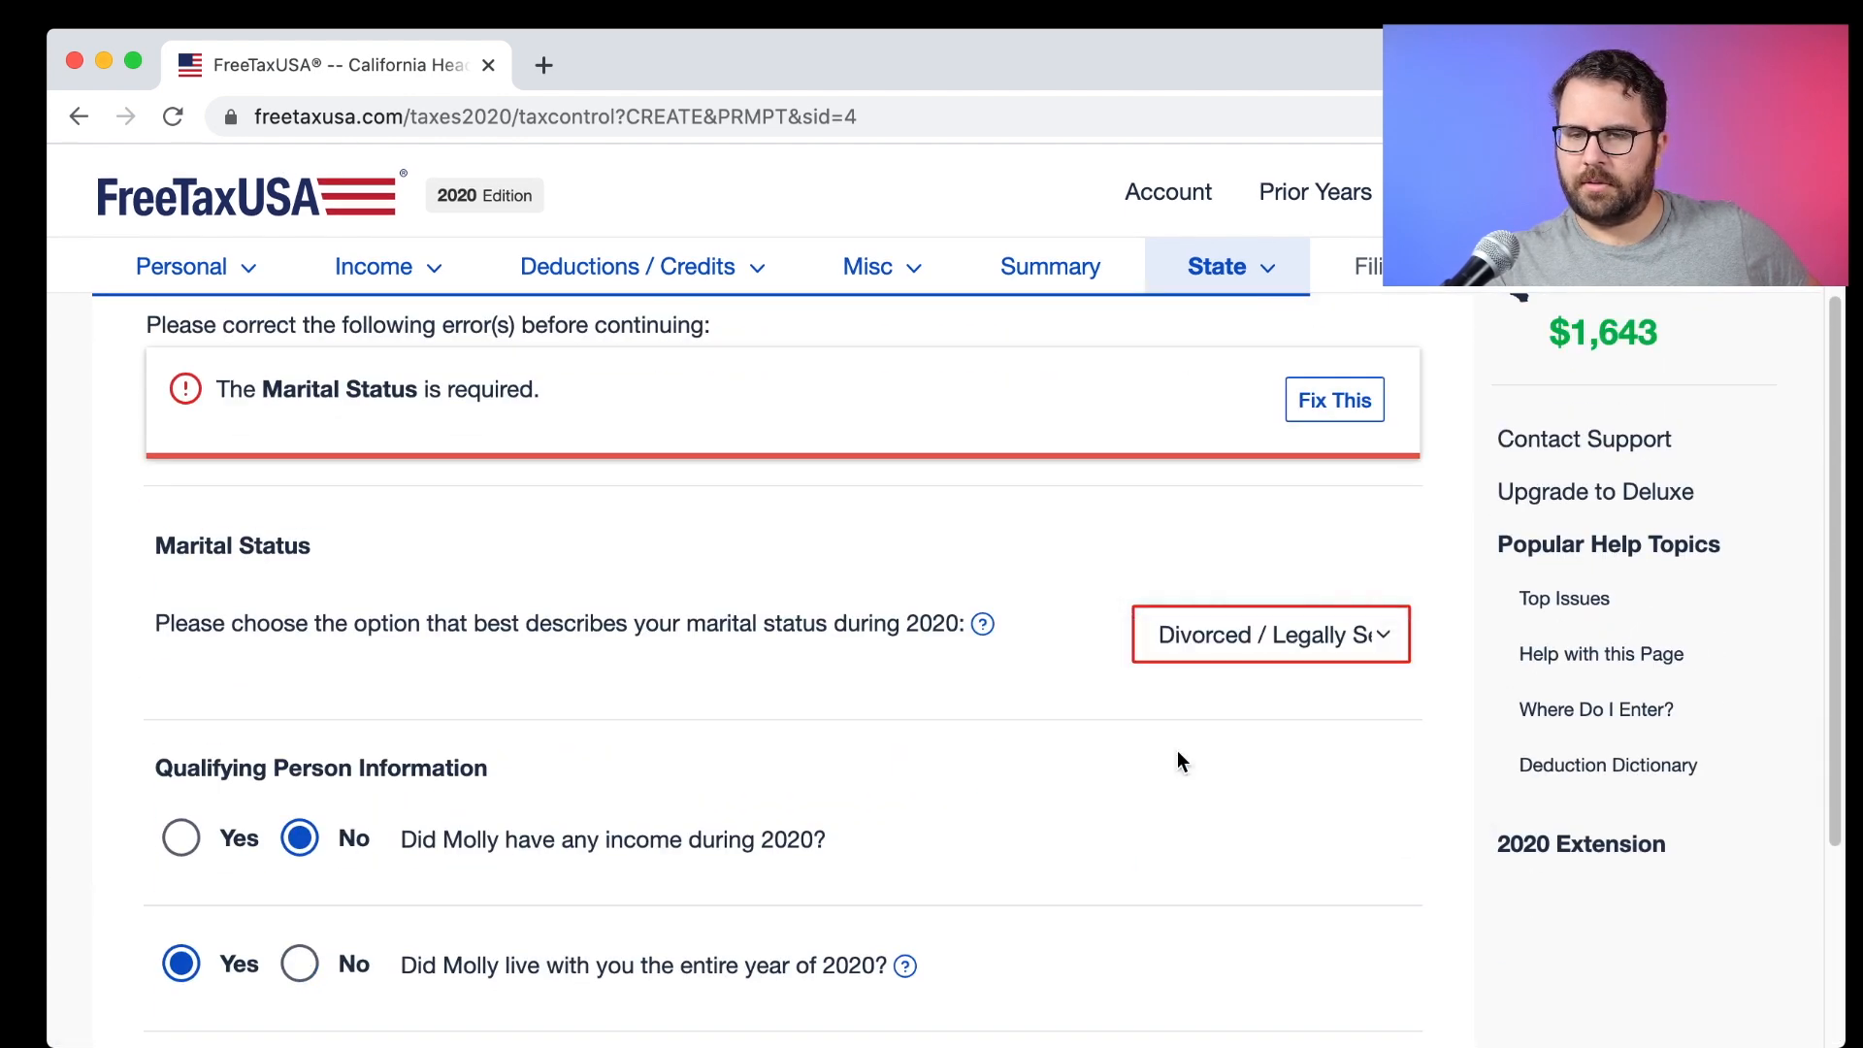
{"action": "scroll", "coordinate": [1177, 749], "scroll_direction": "down", "scroll_amount": 5}
{"action": "left_click", "coordinate": [1178, 749]}
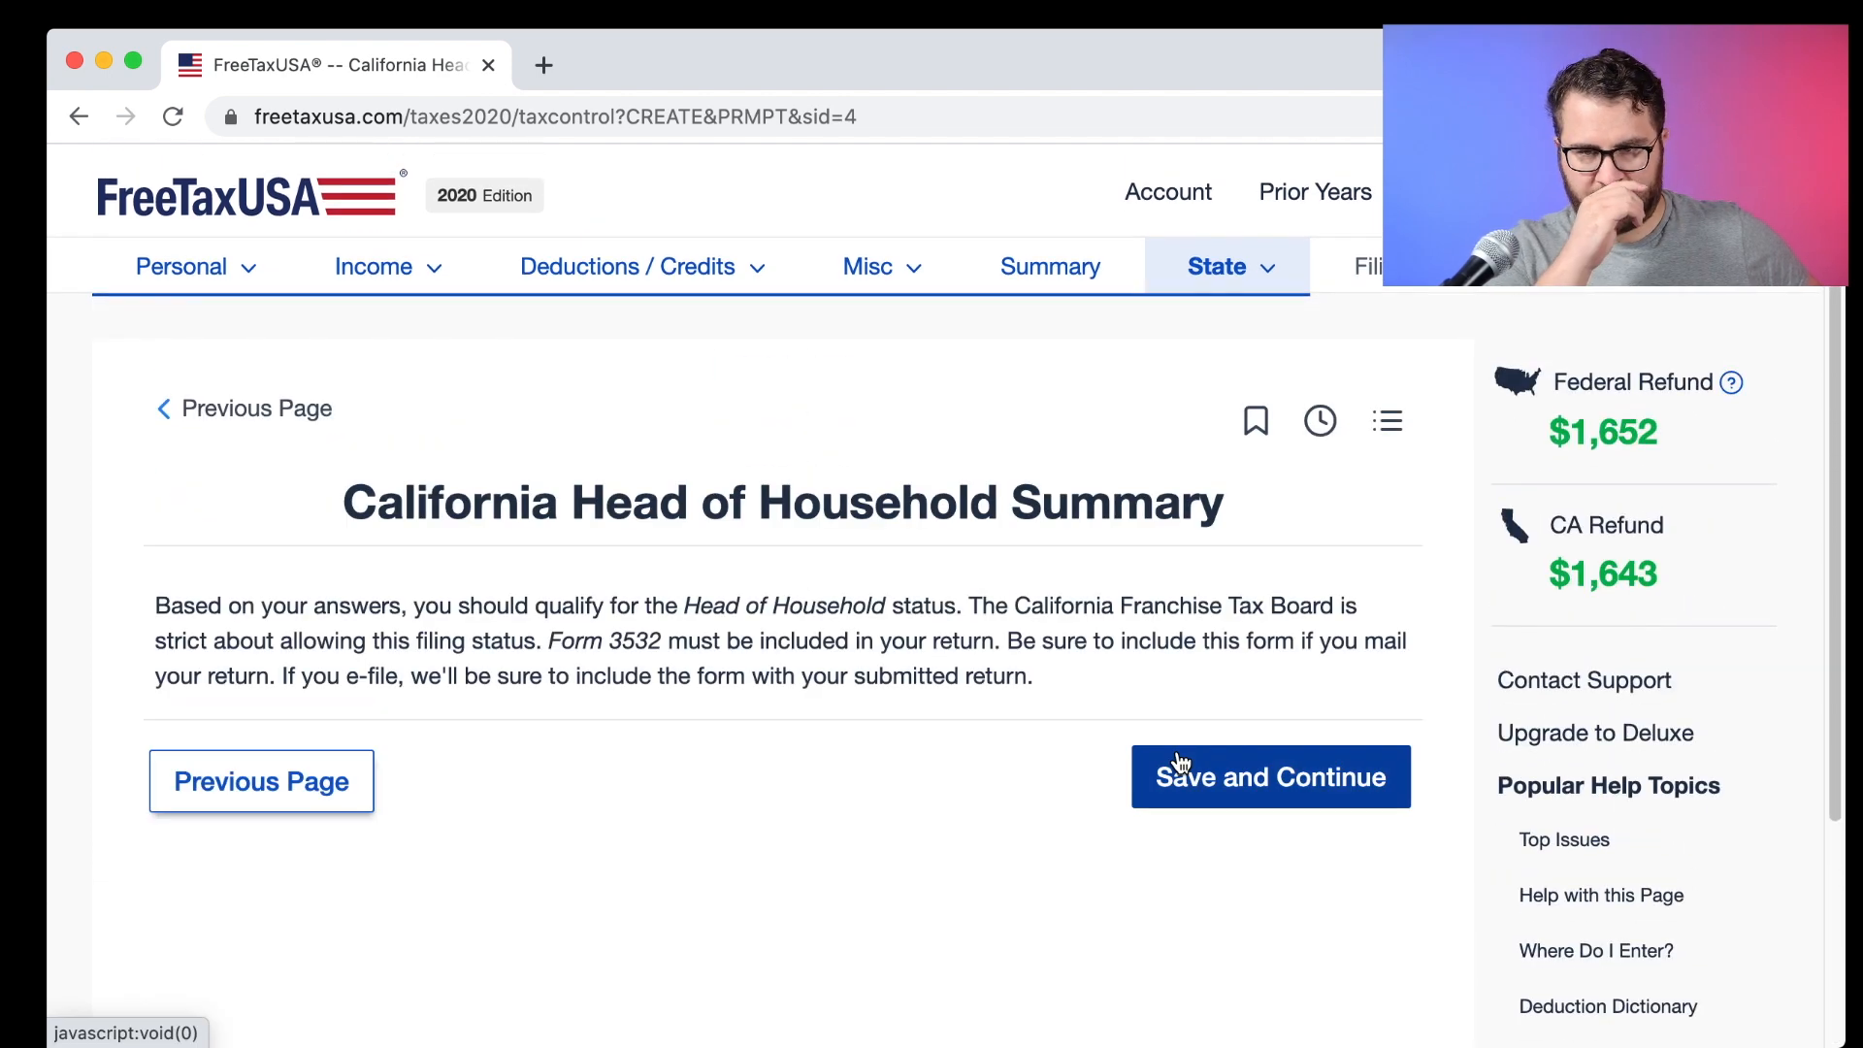
{"action": "left_click", "coordinate": [1177, 755]}
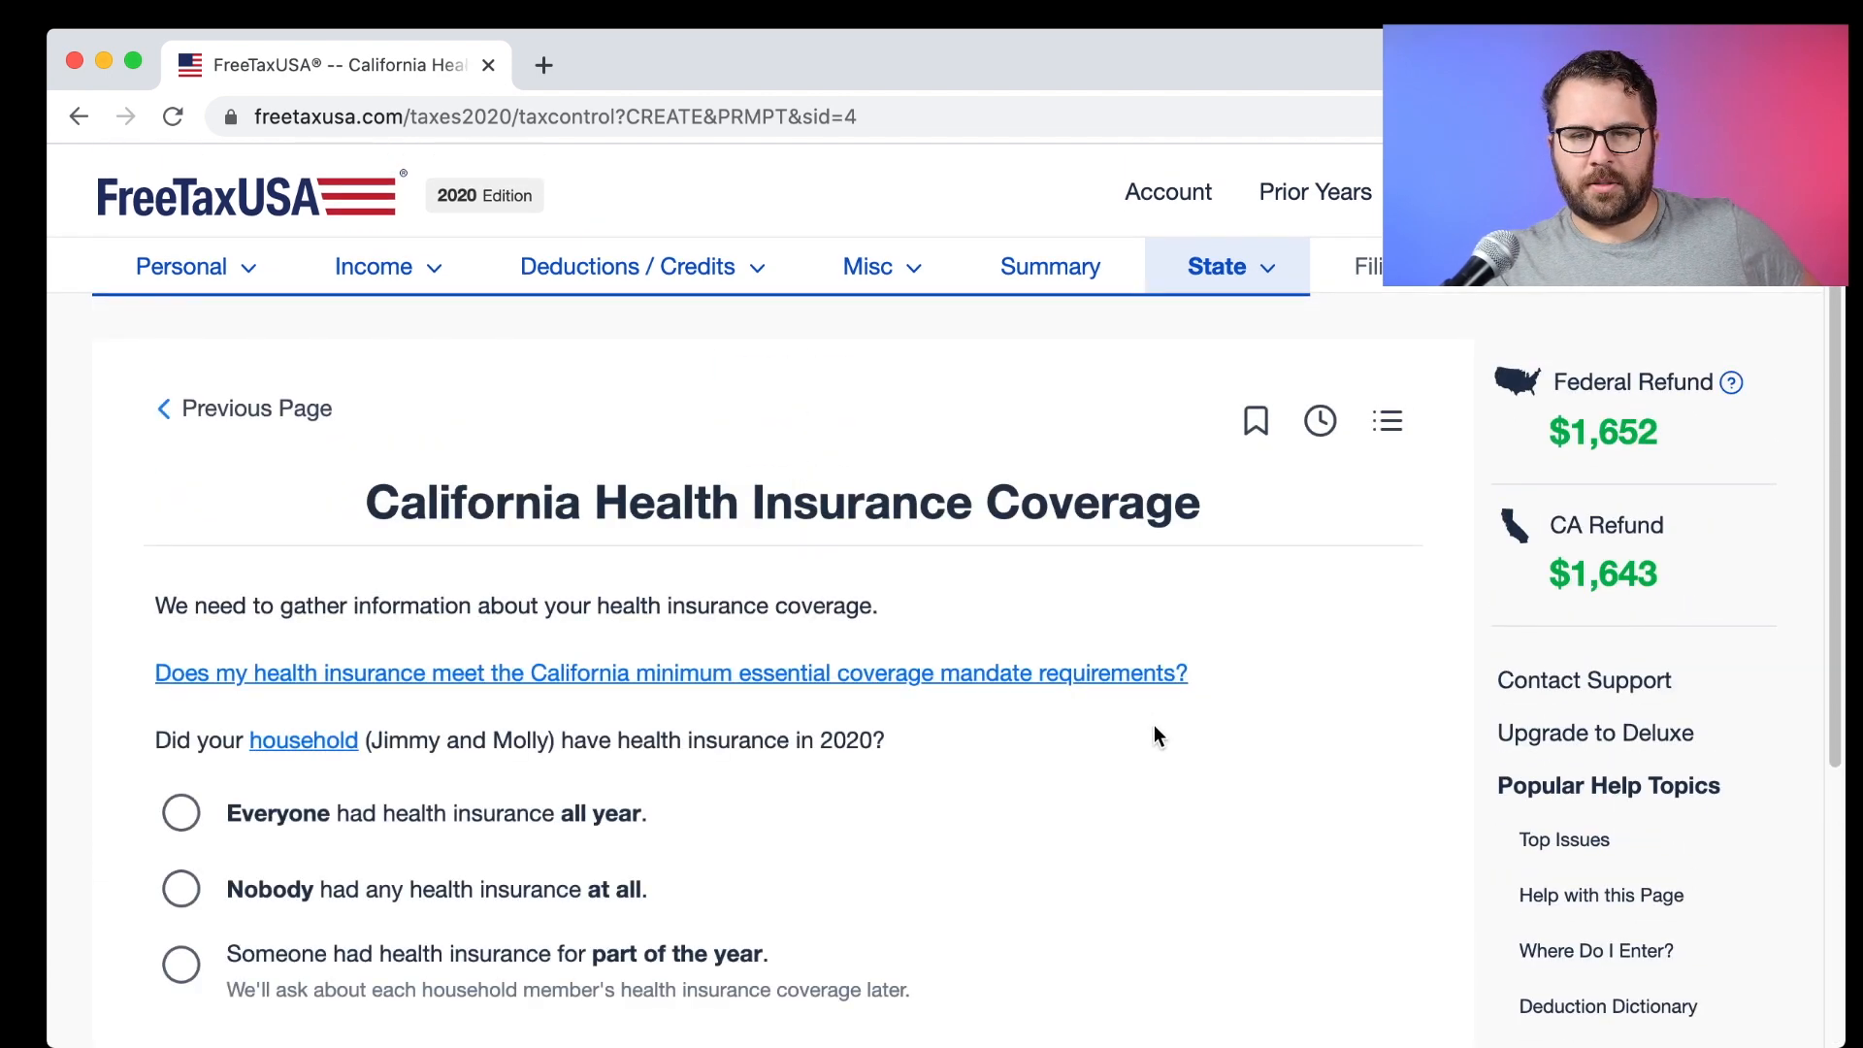
Mark everyone insured all year, pass the $2,961 CA Tax Summary, and decline another state return.
{"action": "scroll", "coordinate": [1144, 723], "scroll_direction": "down", "scroll_amount": 1}
{"action": "left_click", "coordinate": [540, 795]}
{"action": "scroll", "coordinate": [1081, 845], "scroll_direction": "down", "scroll_amount": 5}
{"action": "left_click", "coordinate": [1206, 798]}
{"action": "left_click", "coordinate": [1213, 758]}
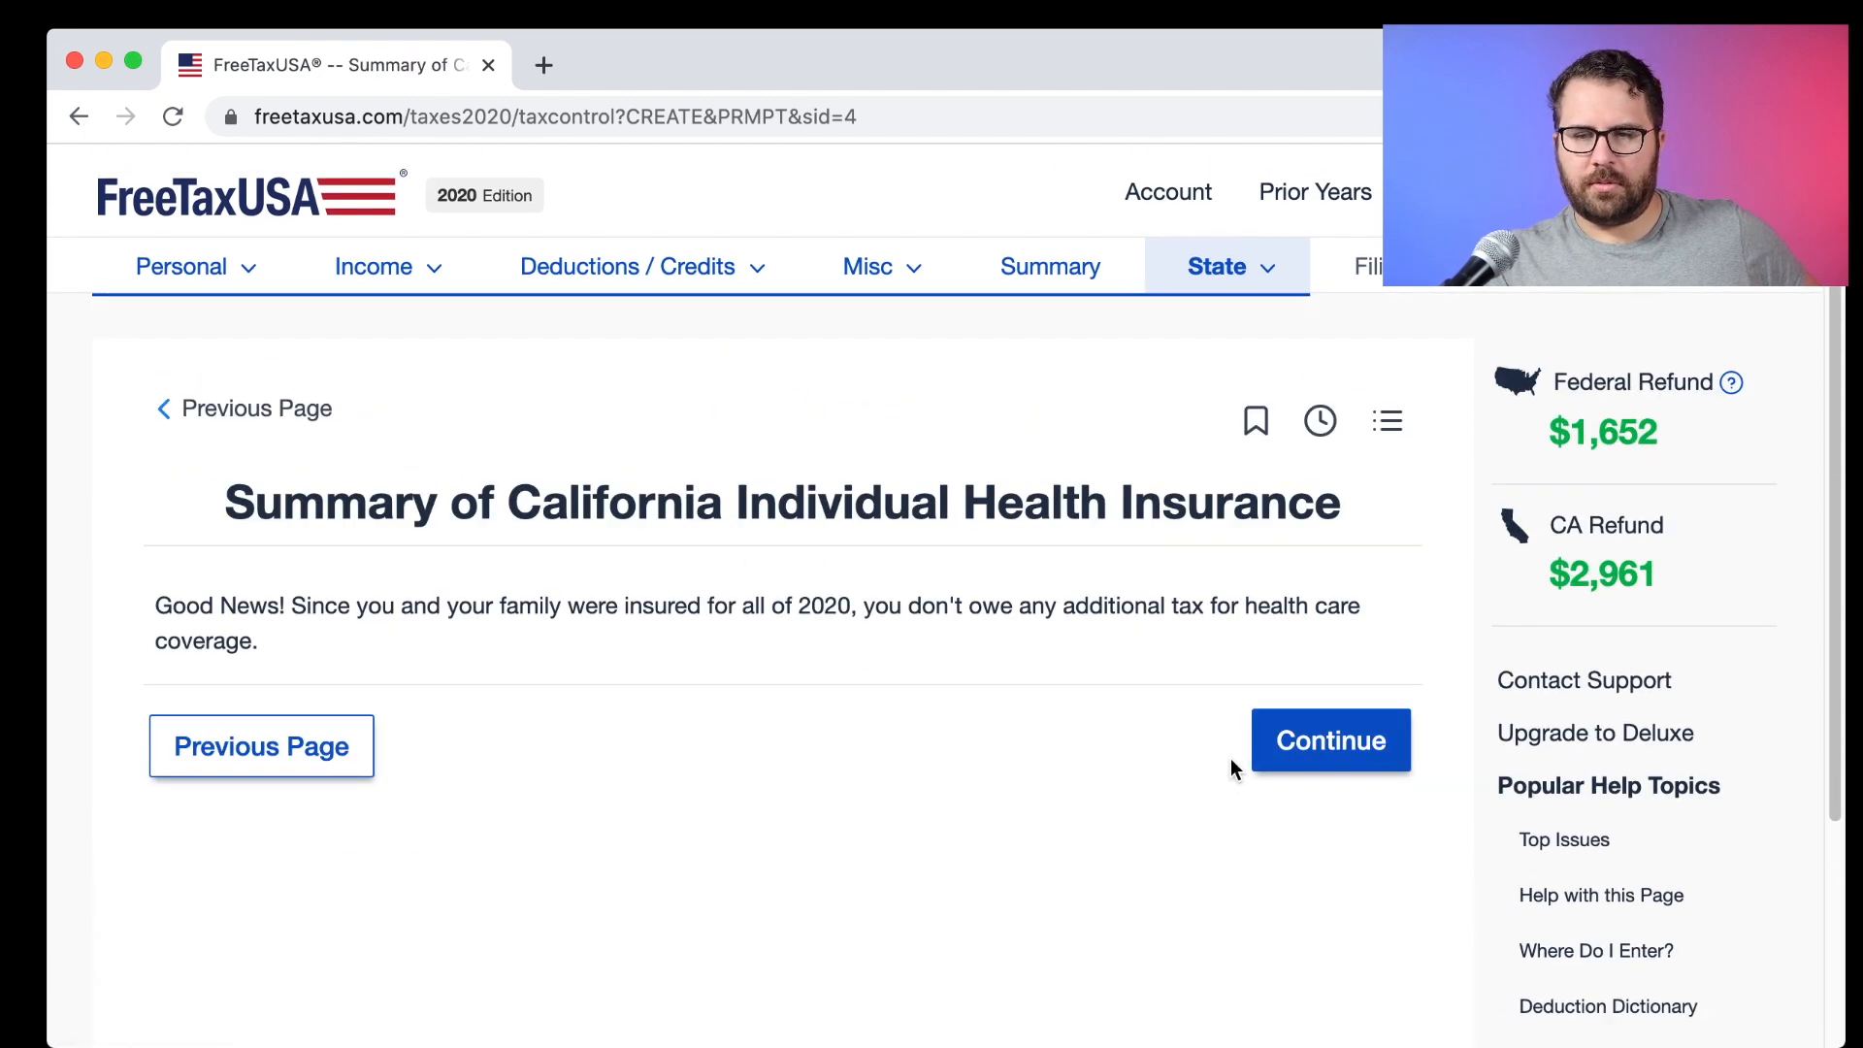
{"action": "left_click", "coordinate": [1313, 758]}
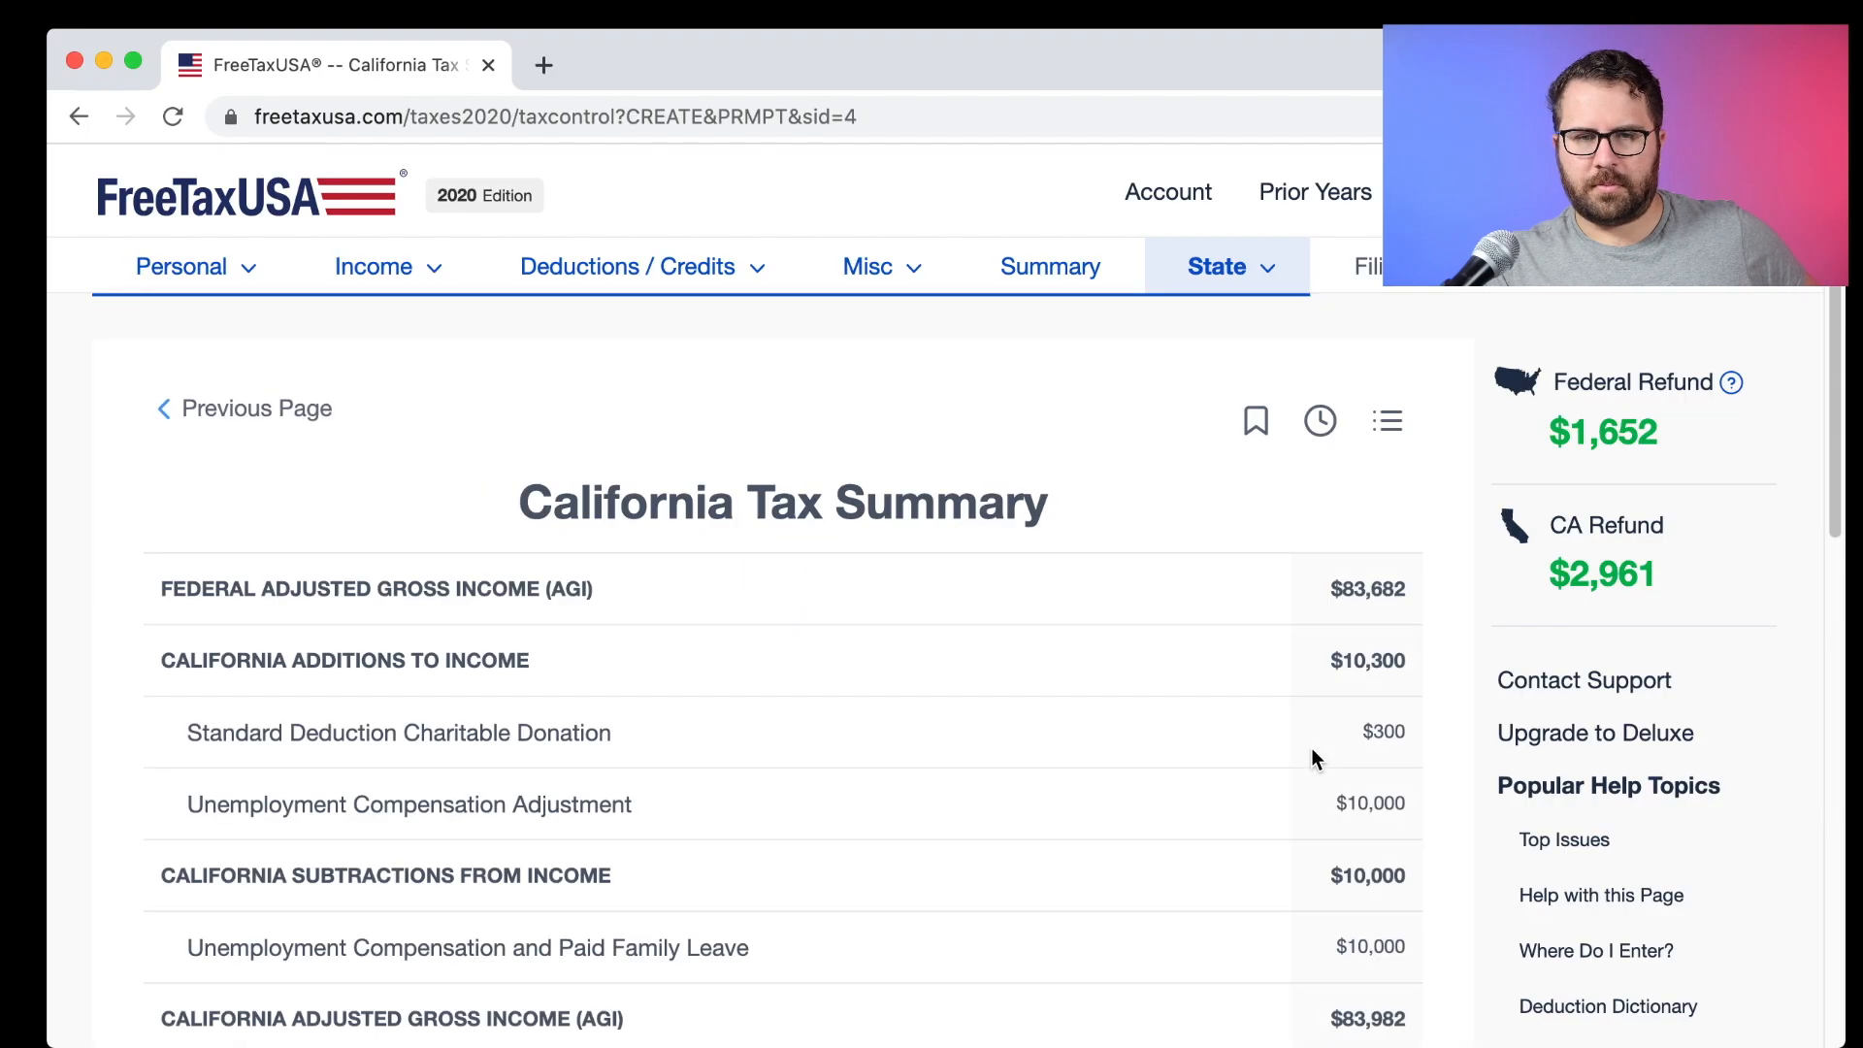
{"action": "scroll", "coordinate": [1311, 748], "scroll_direction": "down", "scroll_amount": 15}
{"action": "left_click", "coordinate": [1309, 756]}
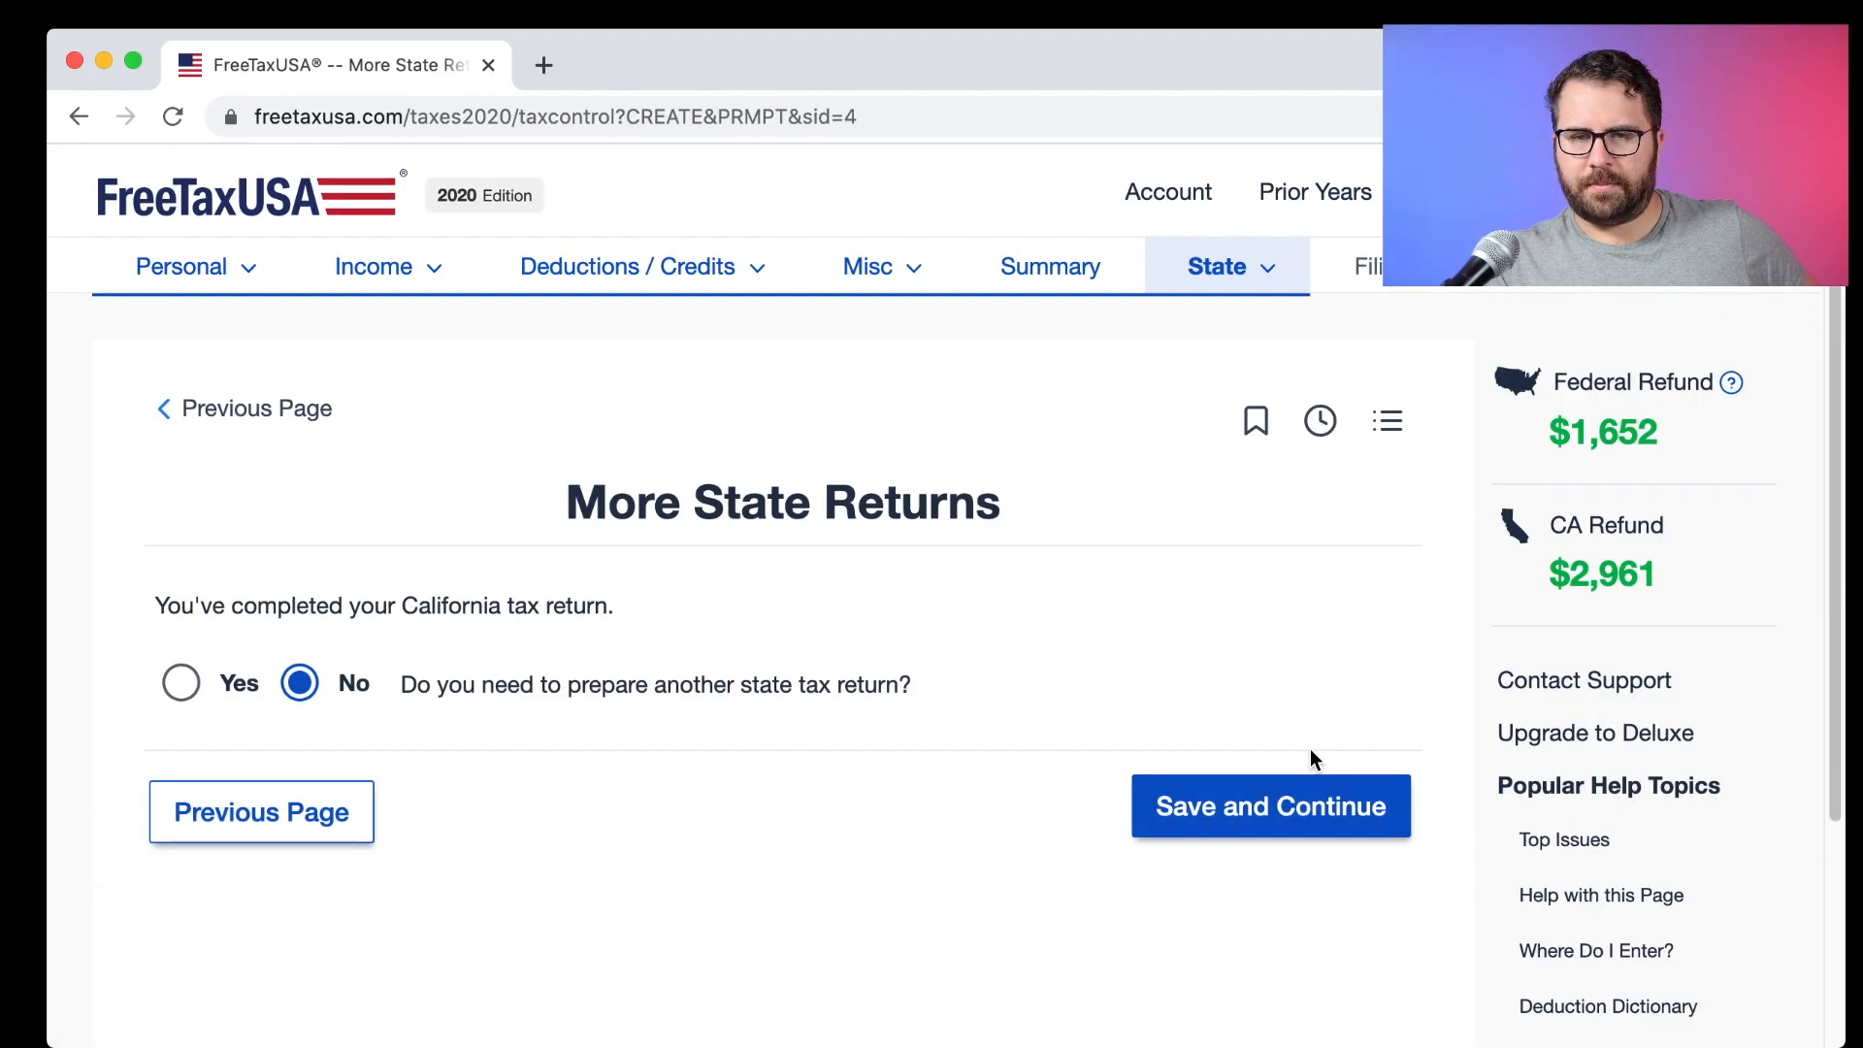
{"action": "left_click", "coordinate": [1302, 791]}
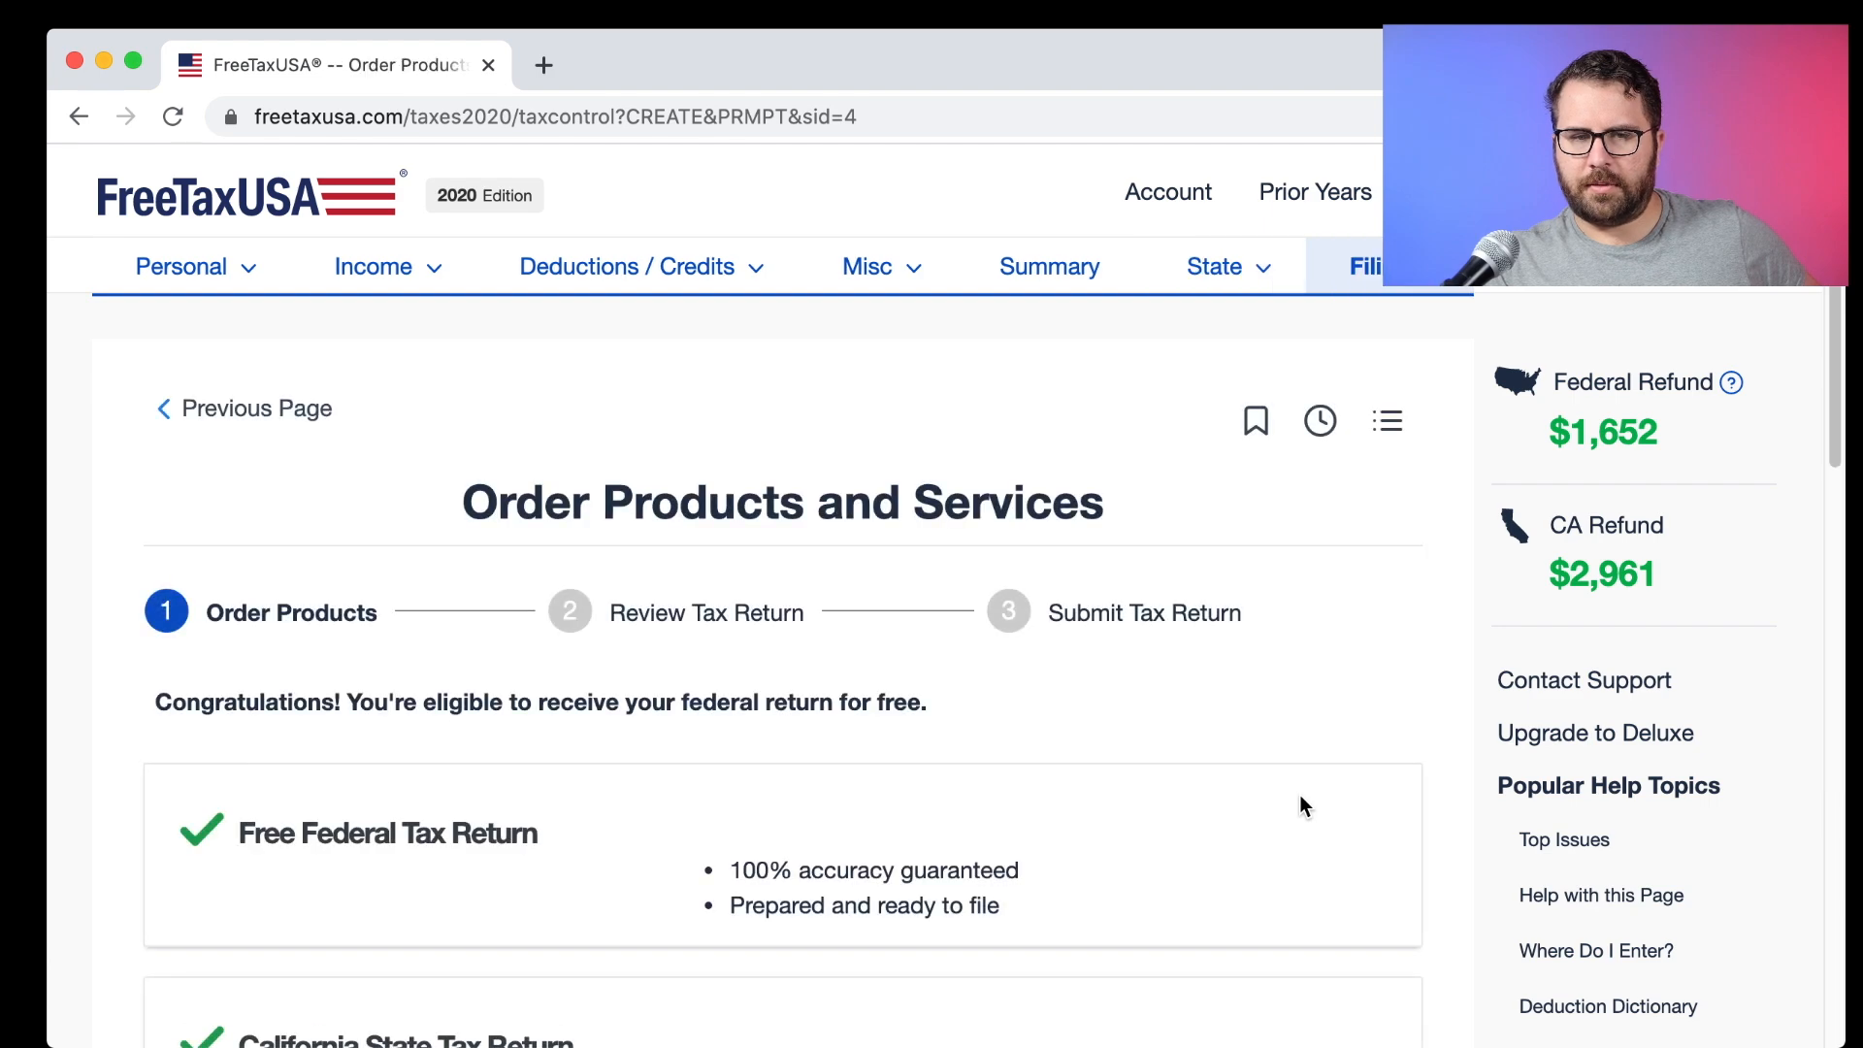
{"action": "scroll", "coordinate": [1300, 805], "scroll_direction": "down", "scroll_amount": 2}
{"action": "scroll", "coordinate": [1300, 797], "scroll_direction": "up", "scroll_amount": 1}
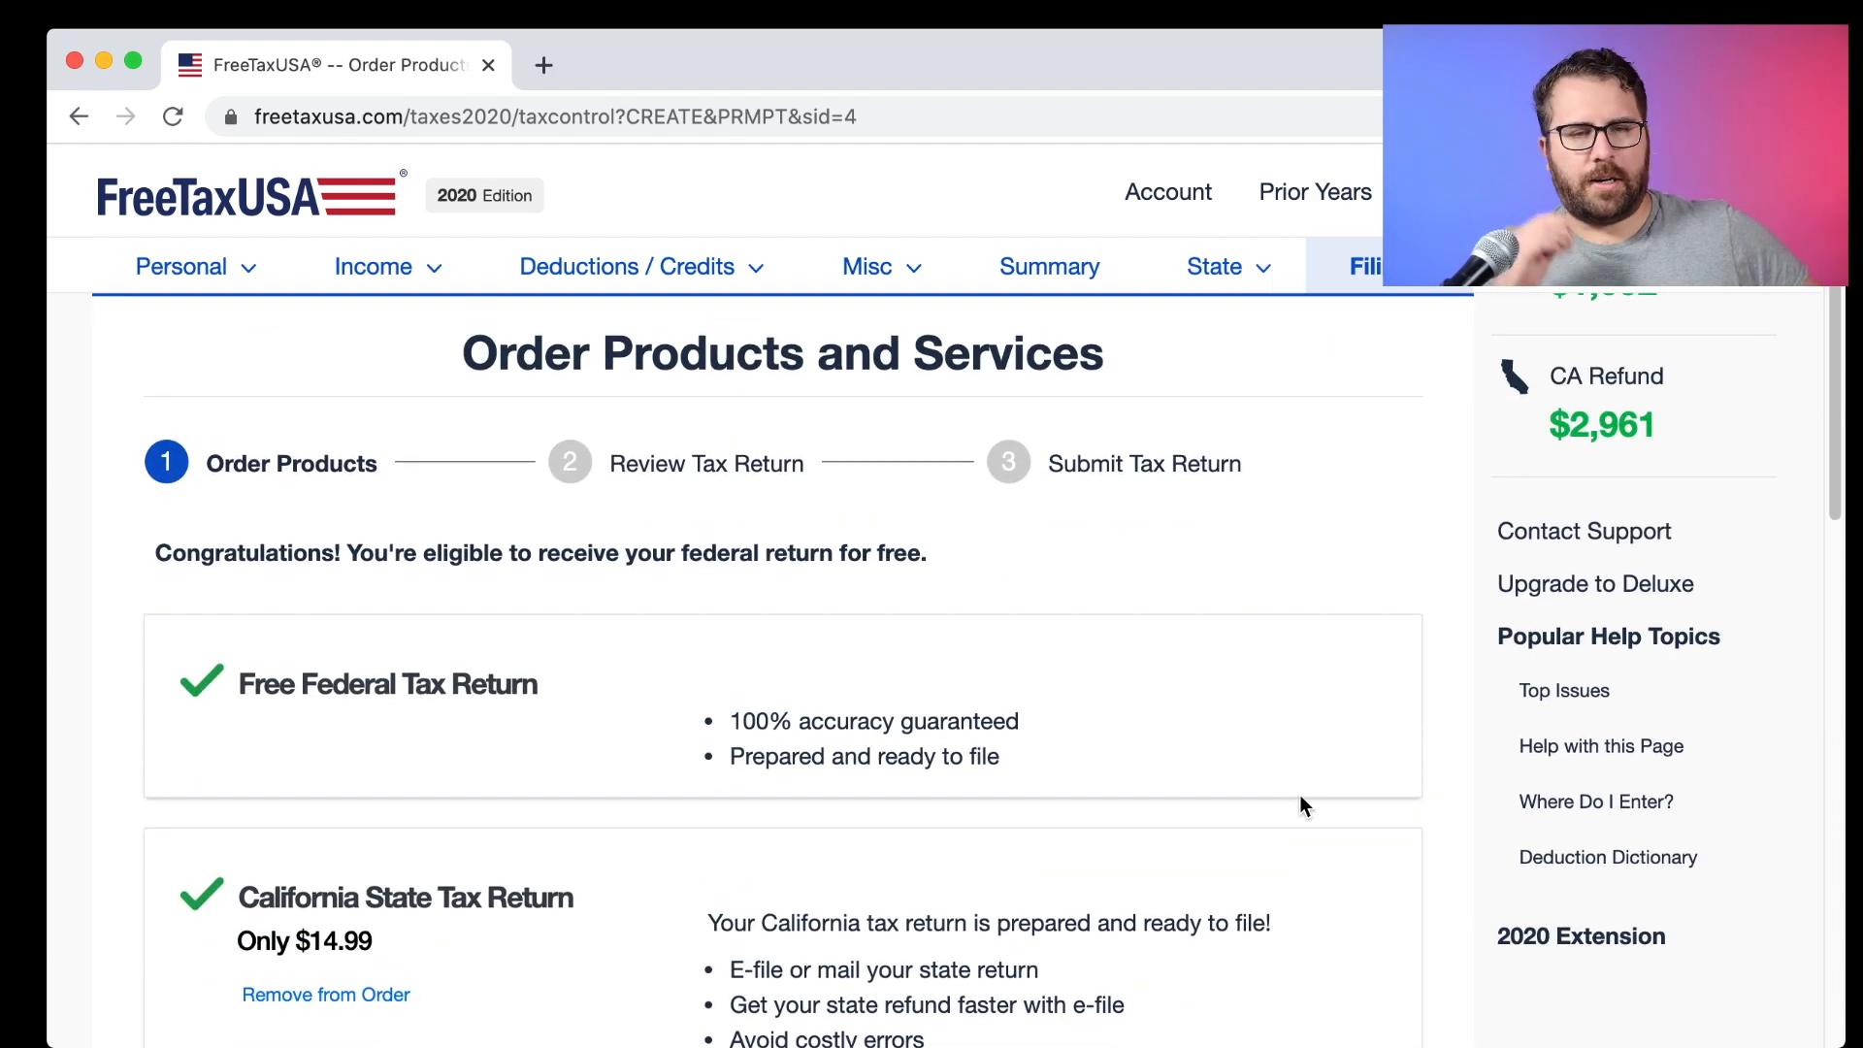
{"action": "scroll", "coordinate": [1300, 794], "scroll_direction": "up", "scroll_amount": 2}
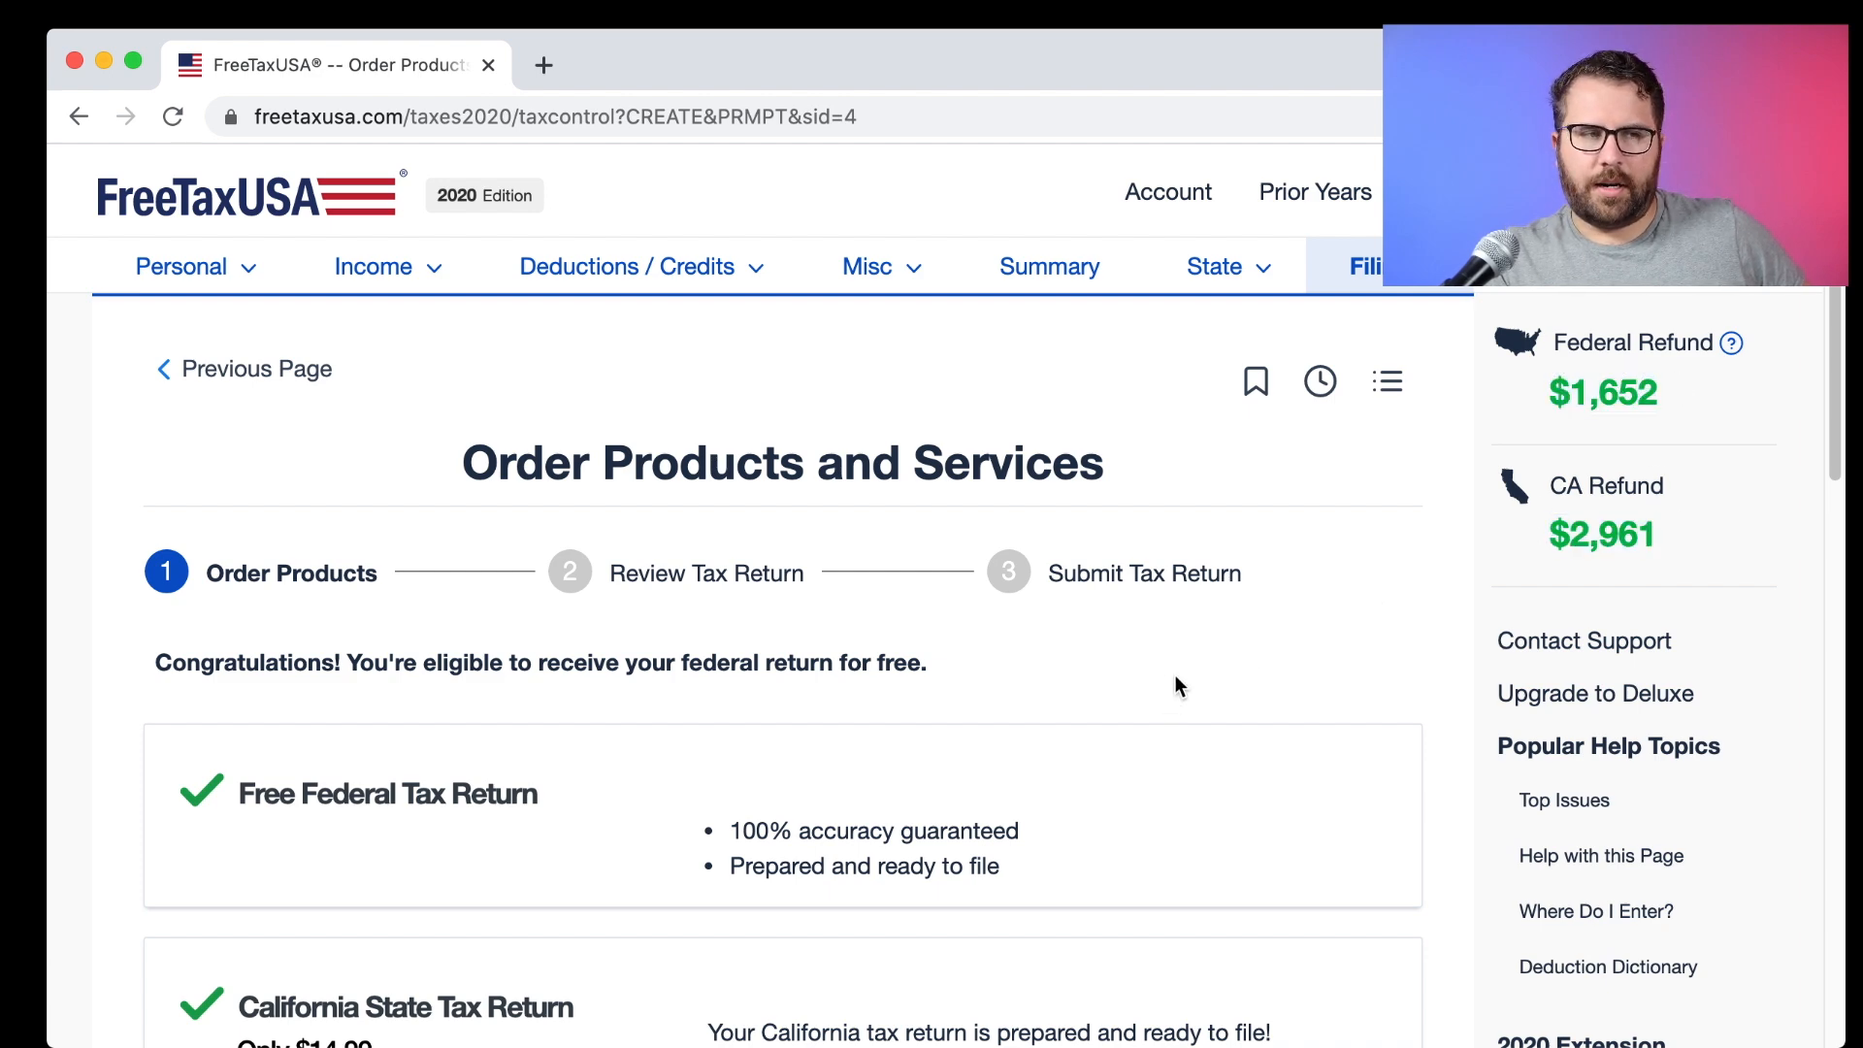
{"action": "scroll", "coordinate": [1174, 679], "scroll_direction": "down", "scroll_amount": 6}
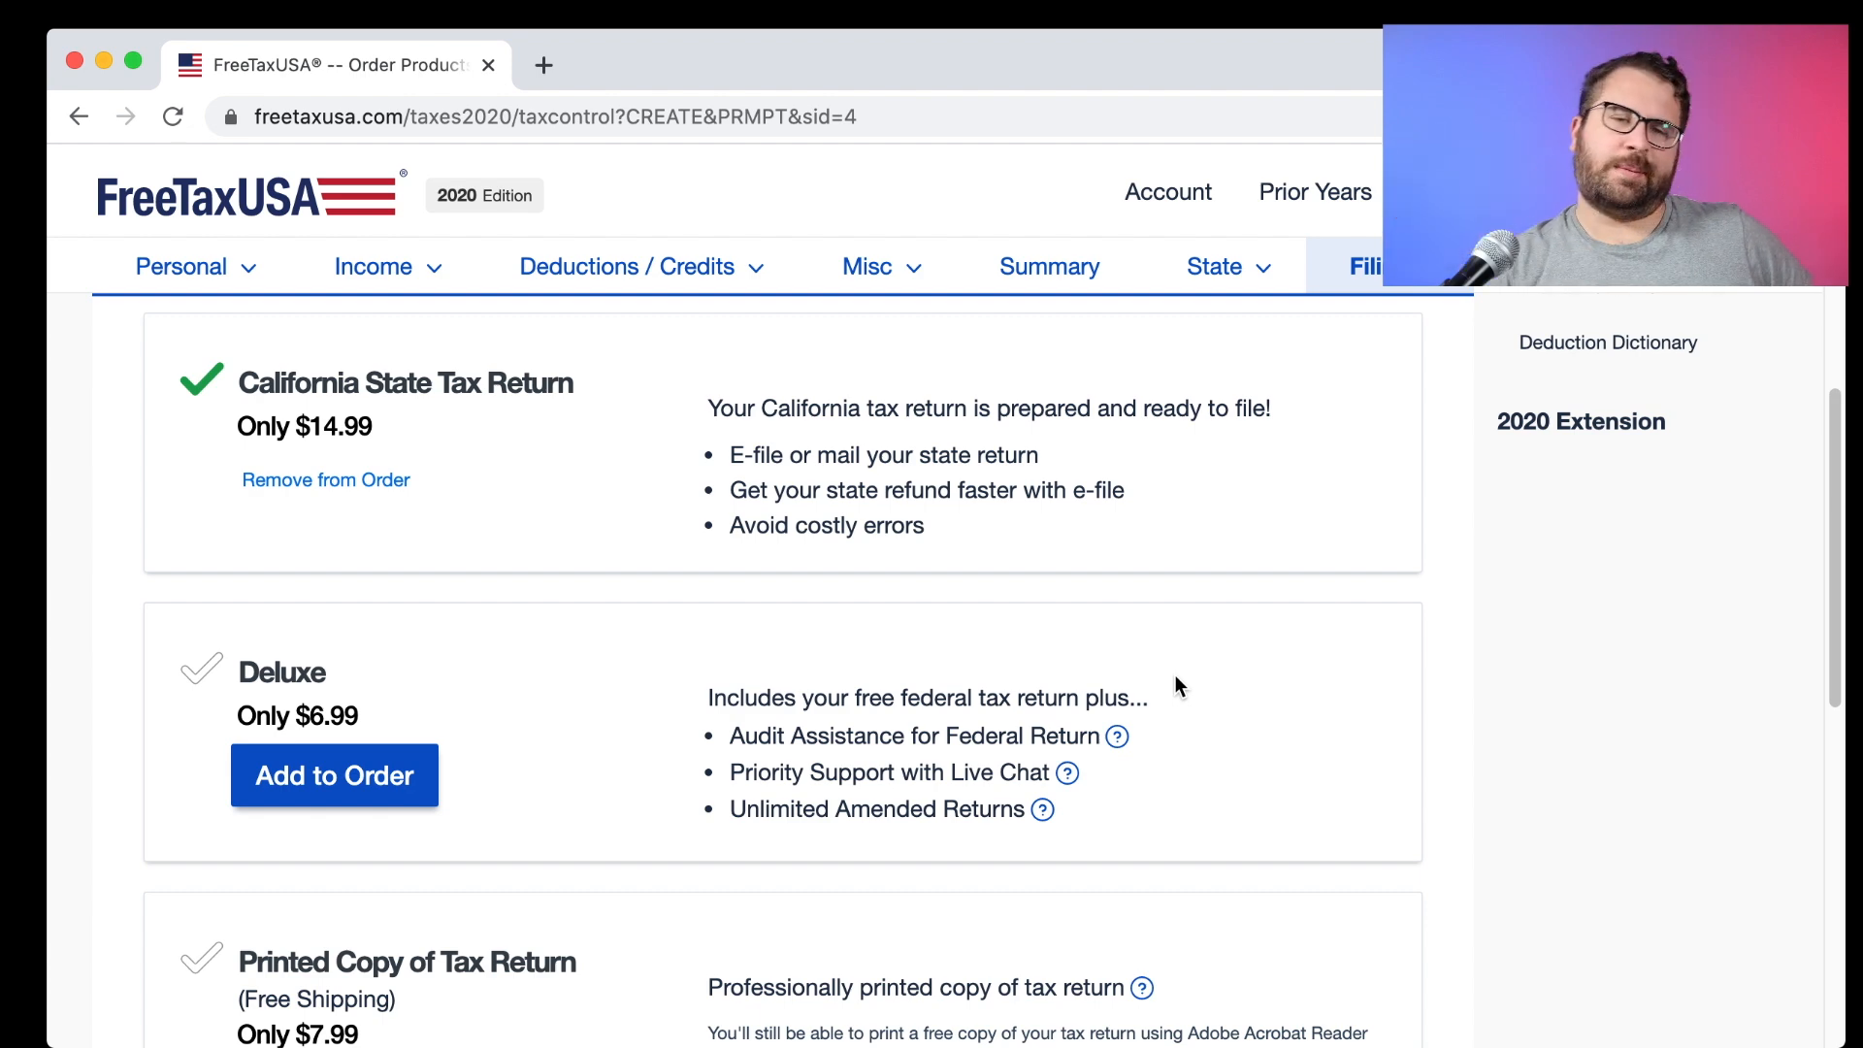
{"action": "scroll", "coordinate": [695, 512], "scroll_direction": "down", "scroll_amount": 5}
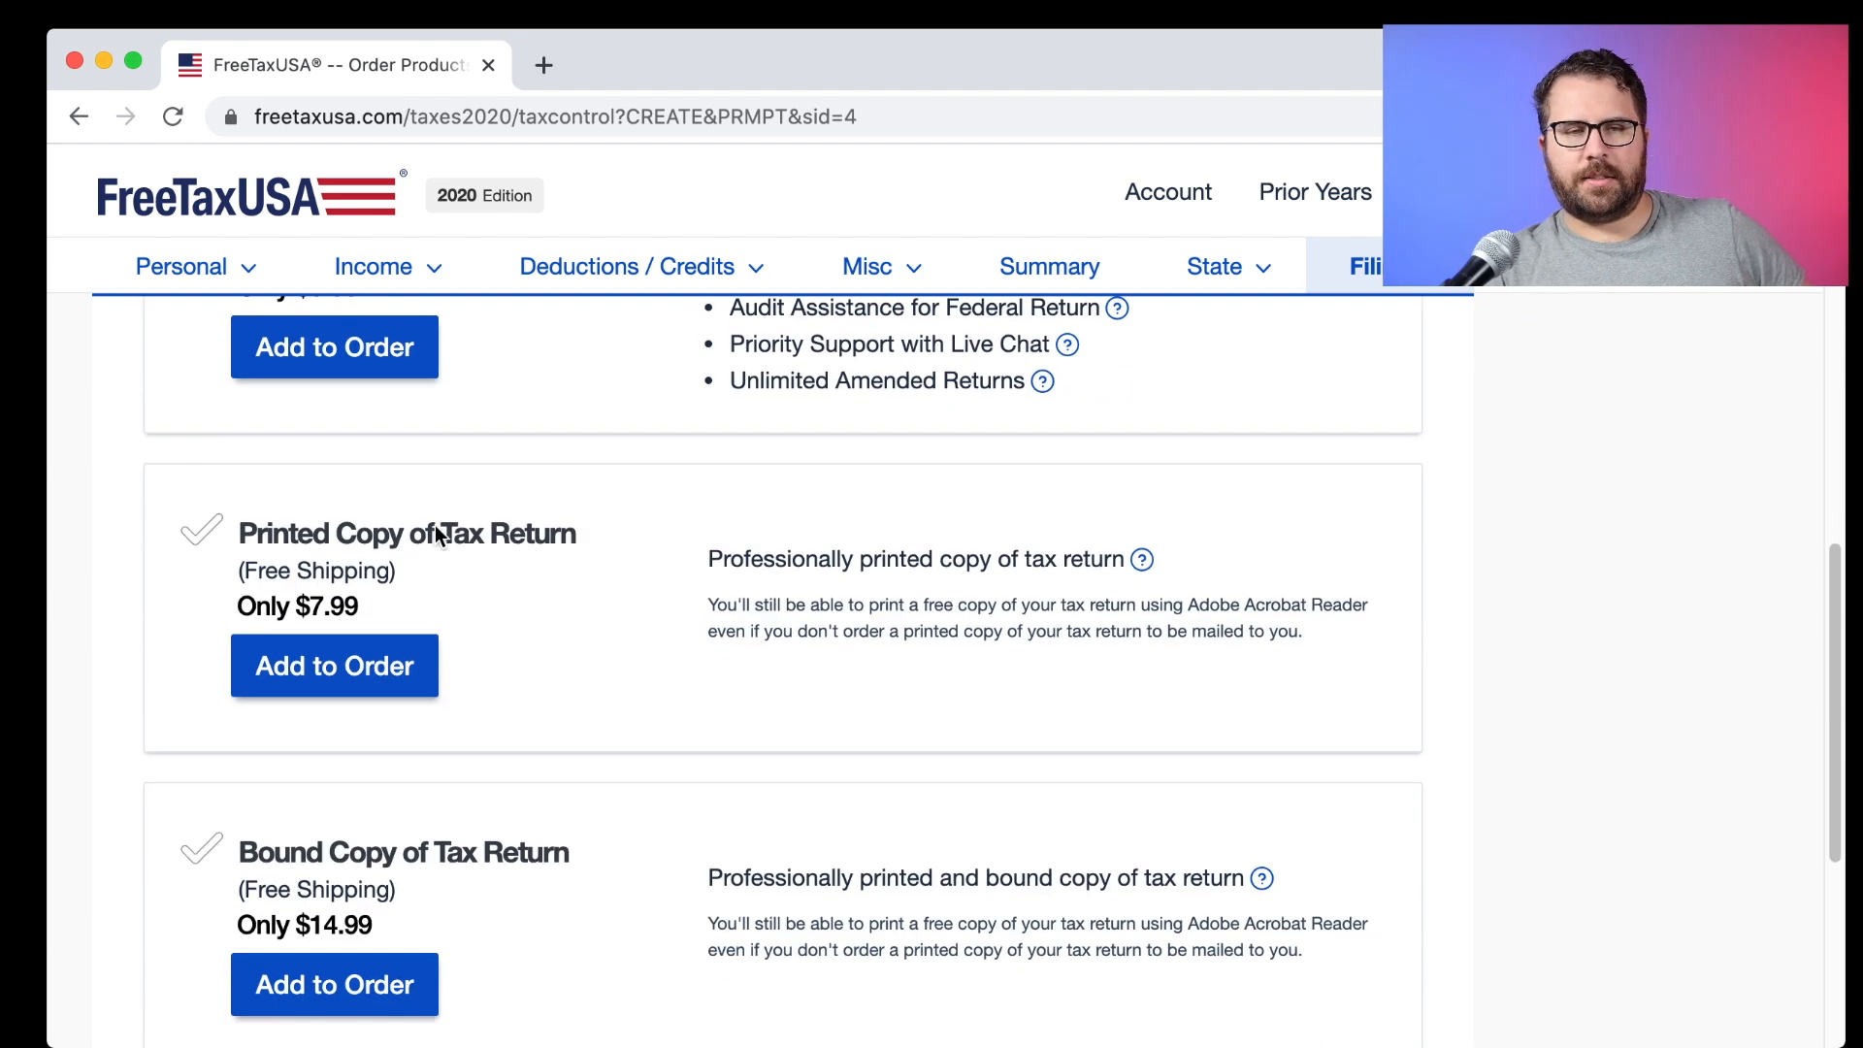
{"action": "left_click_drag", "start_coordinate": [251, 532], "coordinate": [458, 569]}
{"action": "left_click_drag", "start_coordinate": [641, 580], "coordinate": [574, 911]}
{"action": "left_click", "coordinate": [580, 923]}
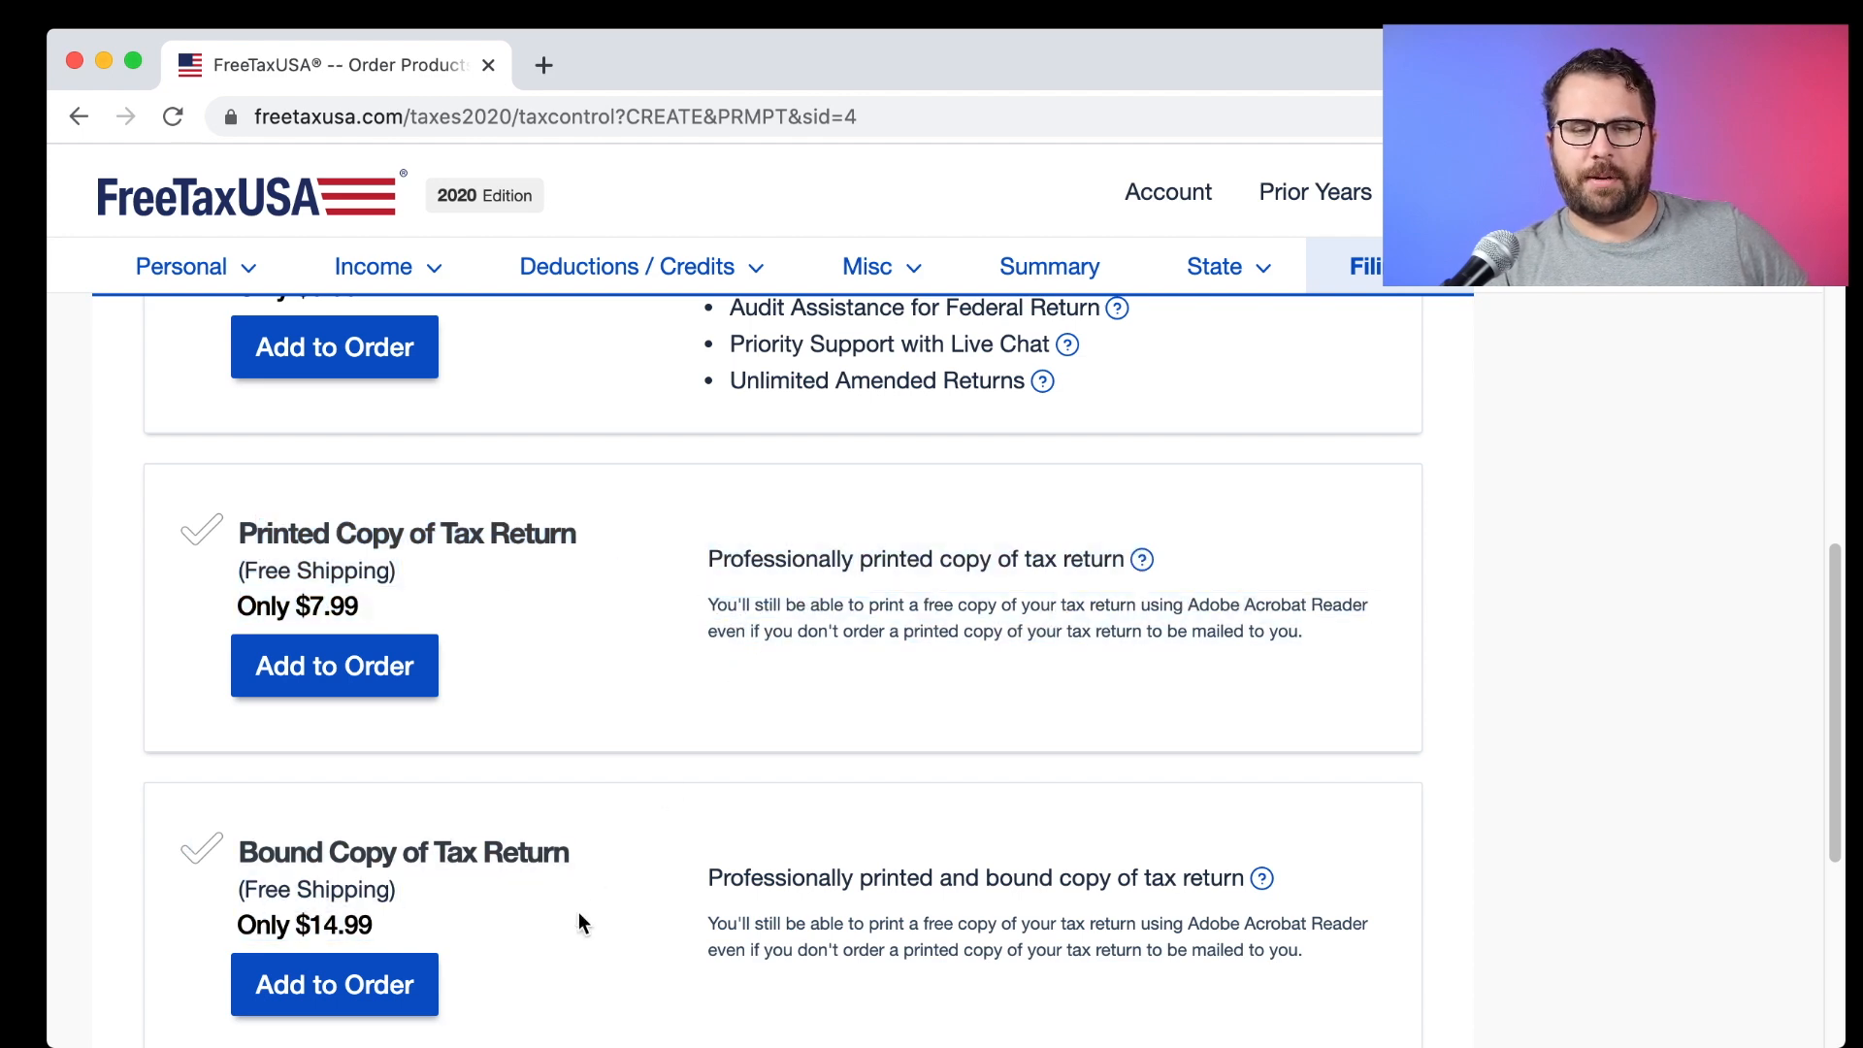
{"action": "left_click_drag", "start_coordinate": [460, 902], "coordinate": [237, 857]}
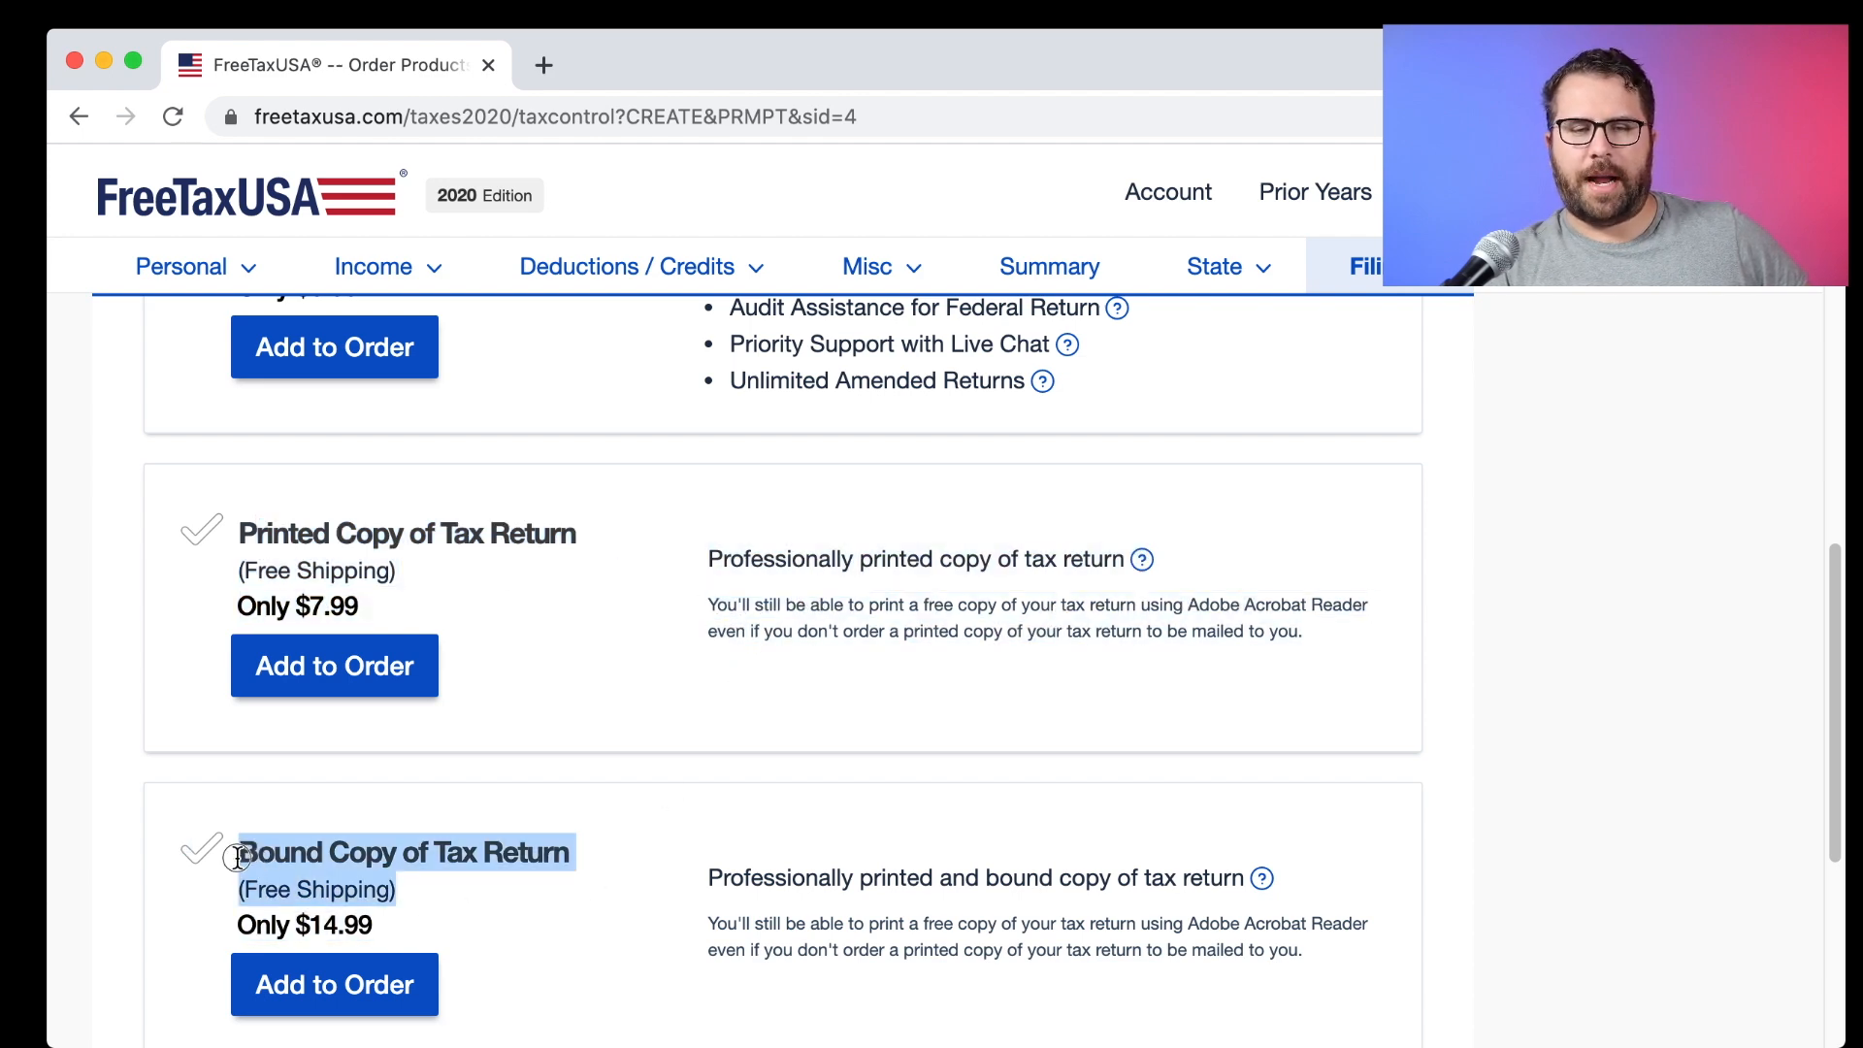
{"action": "left_click", "coordinate": [706, 881]}
{"action": "scroll", "coordinate": [707, 881], "scroll_direction": "down", "scroll_amount": 4}
{"action": "scroll", "coordinate": [706, 881], "scroll_direction": "up", "scroll_amount": 5}
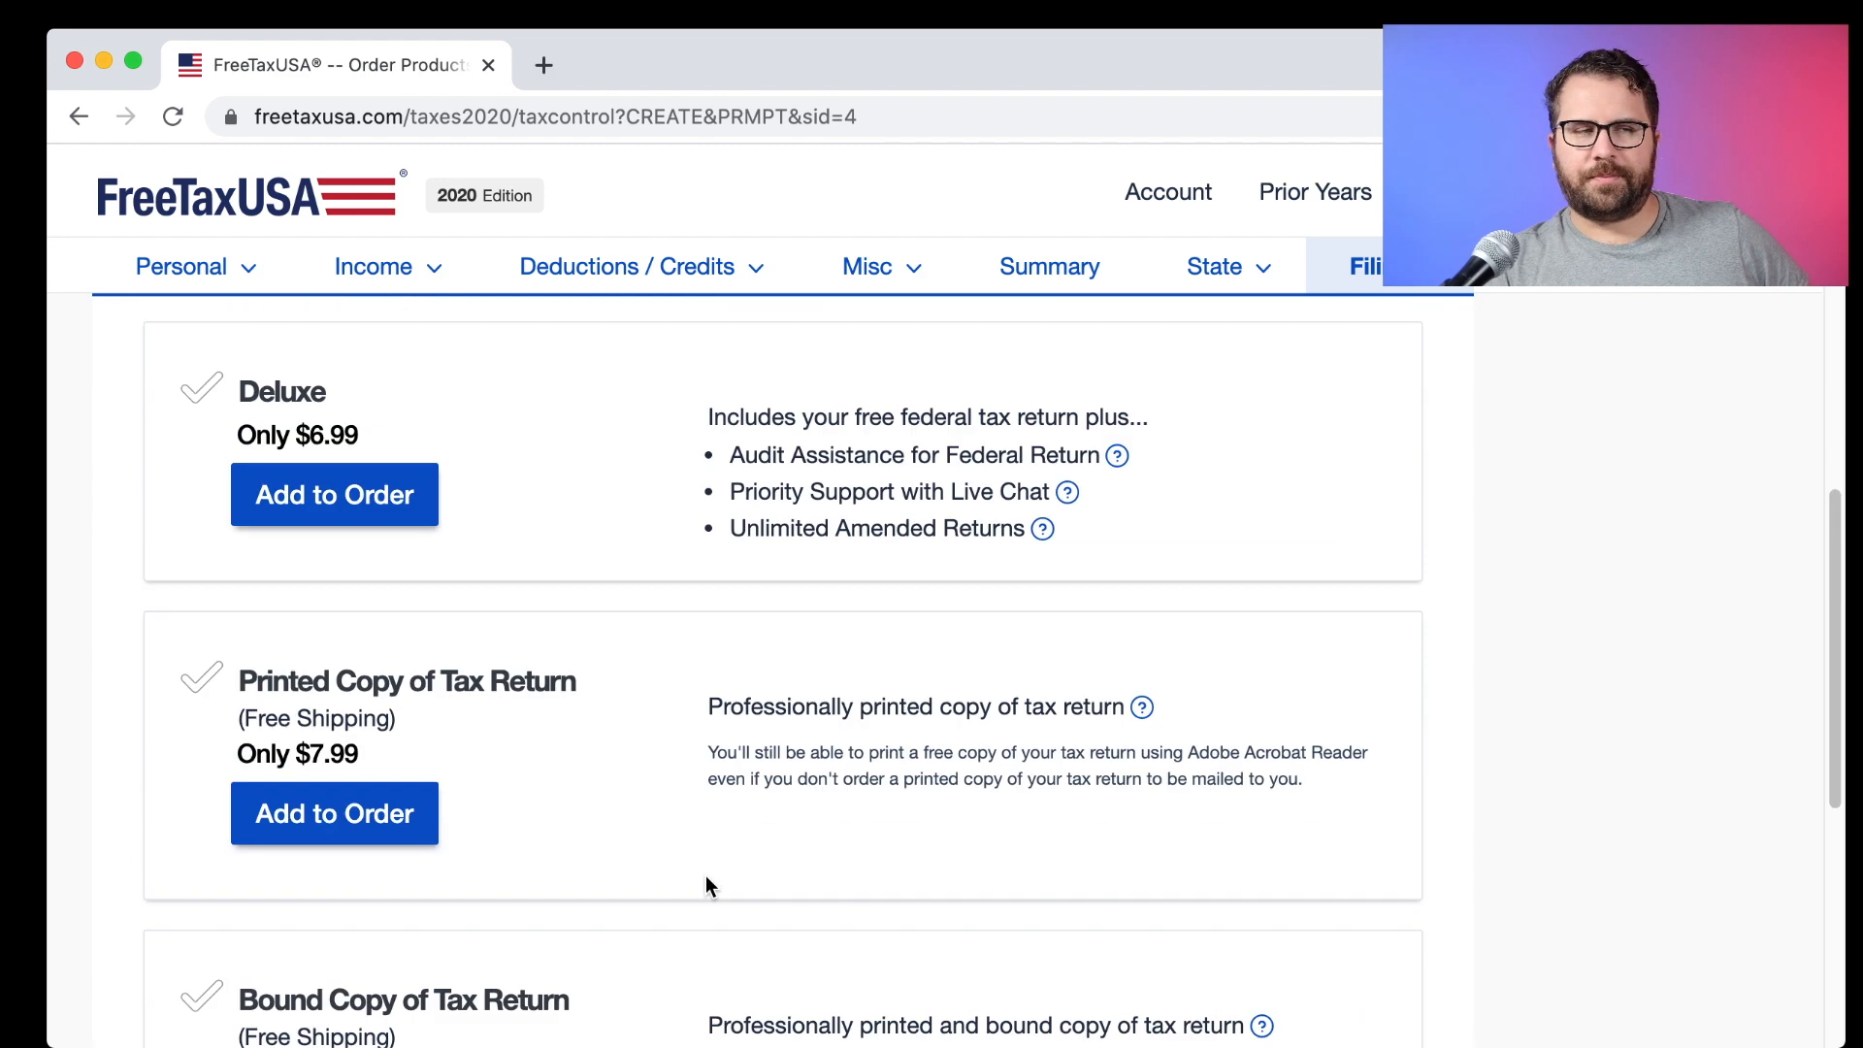
{"action": "scroll", "coordinate": [706, 876], "scroll_direction": "up", "scroll_amount": 6}
{"action": "scroll", "coordinate": [706, 876], "scroll_direction": "down", "scroll_amount": 2}
{"action": "scroll", "coordinate": [707, 885], "scroll_direction": "down", "scroll_amount": 1}
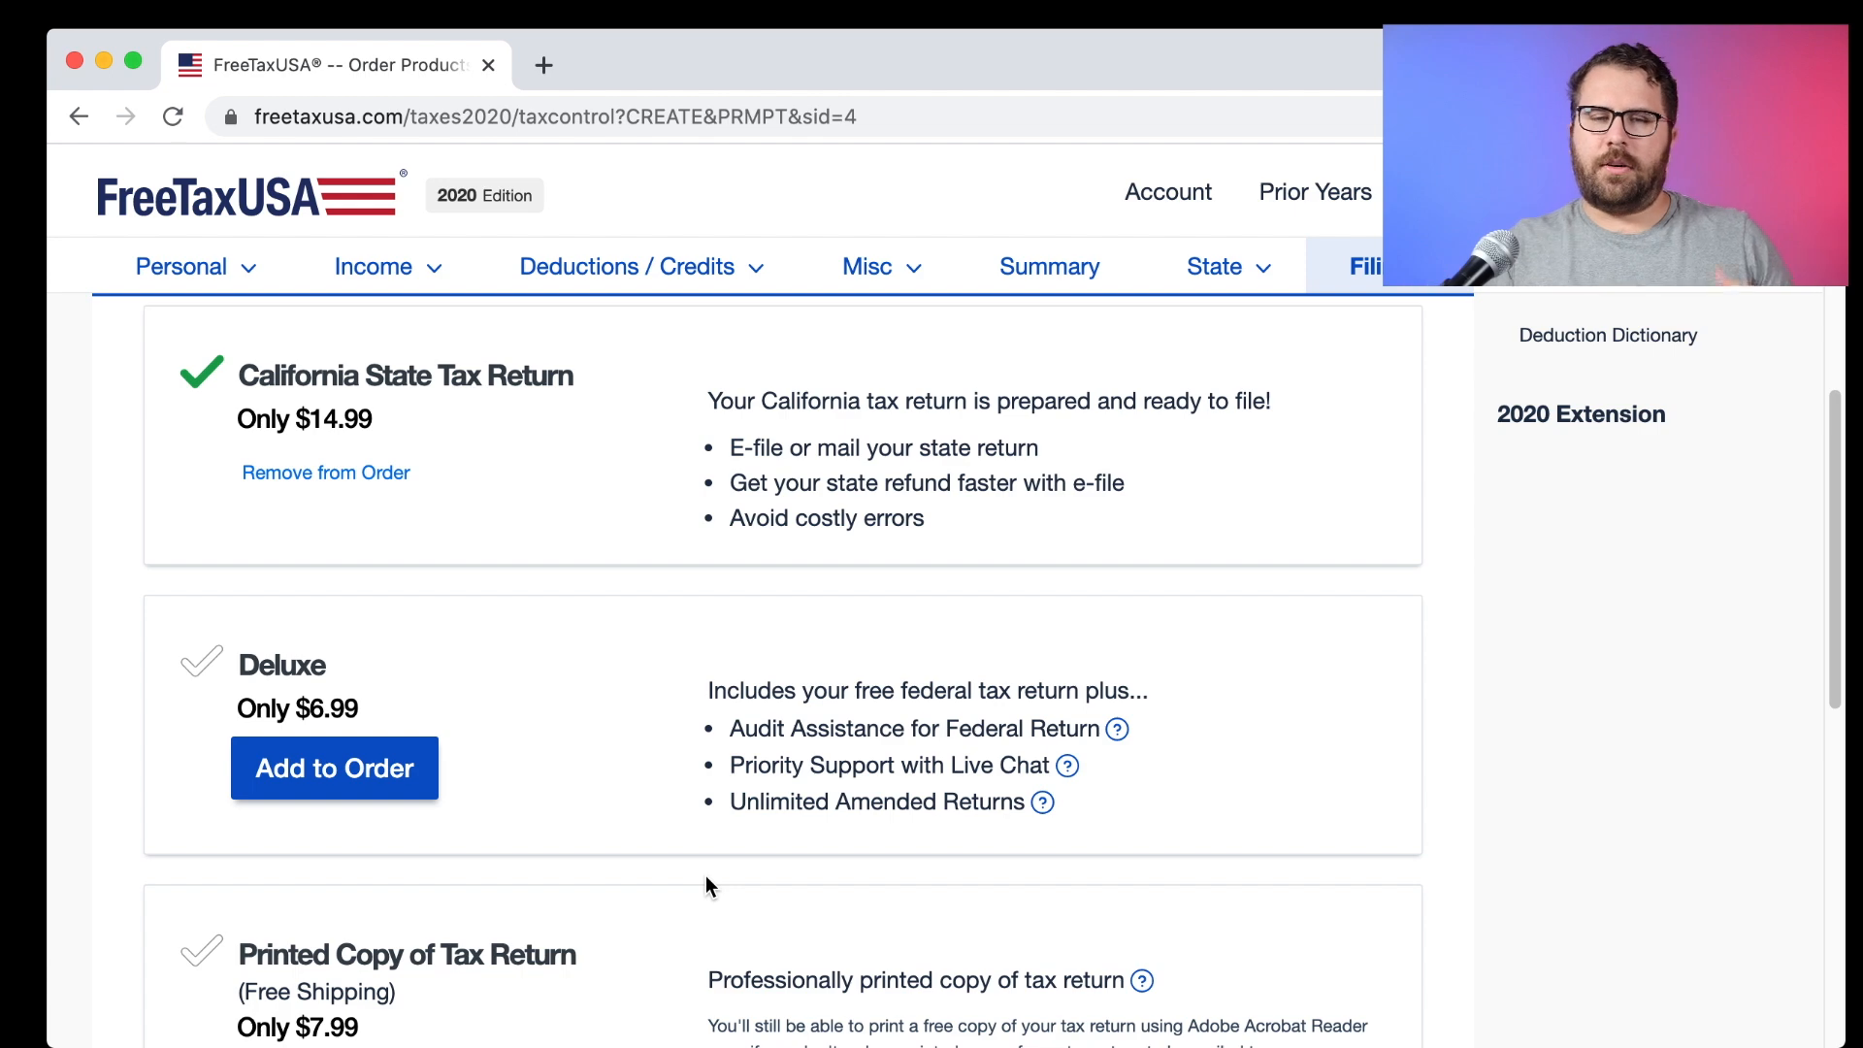
{"action": "scroll", "coordinate": [706, 885], "scroll_direction": "down", "scroll_amount": 8}
{"action": "scroll", "coordinate": [1181, 811], "scroll_direction": "up", "scroll_amount": 1}
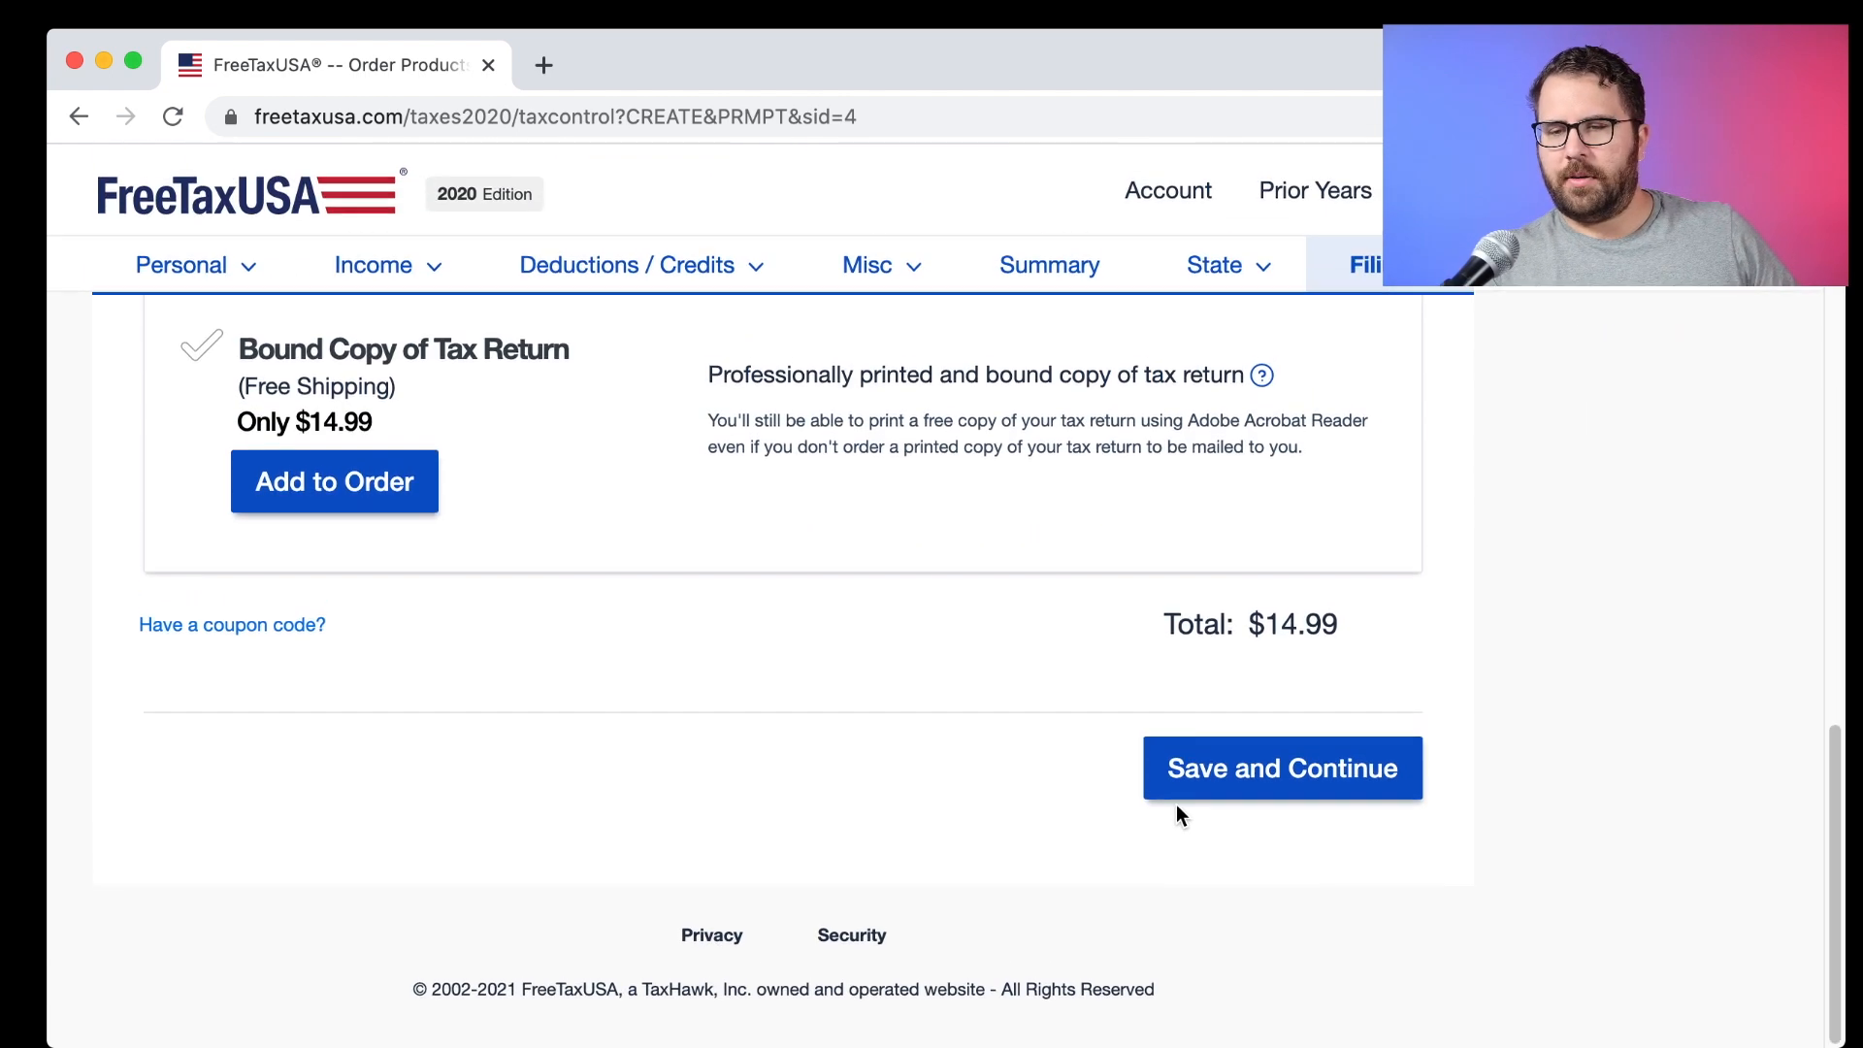
{"action": "left_click", "coordinate": [1222, 776]}
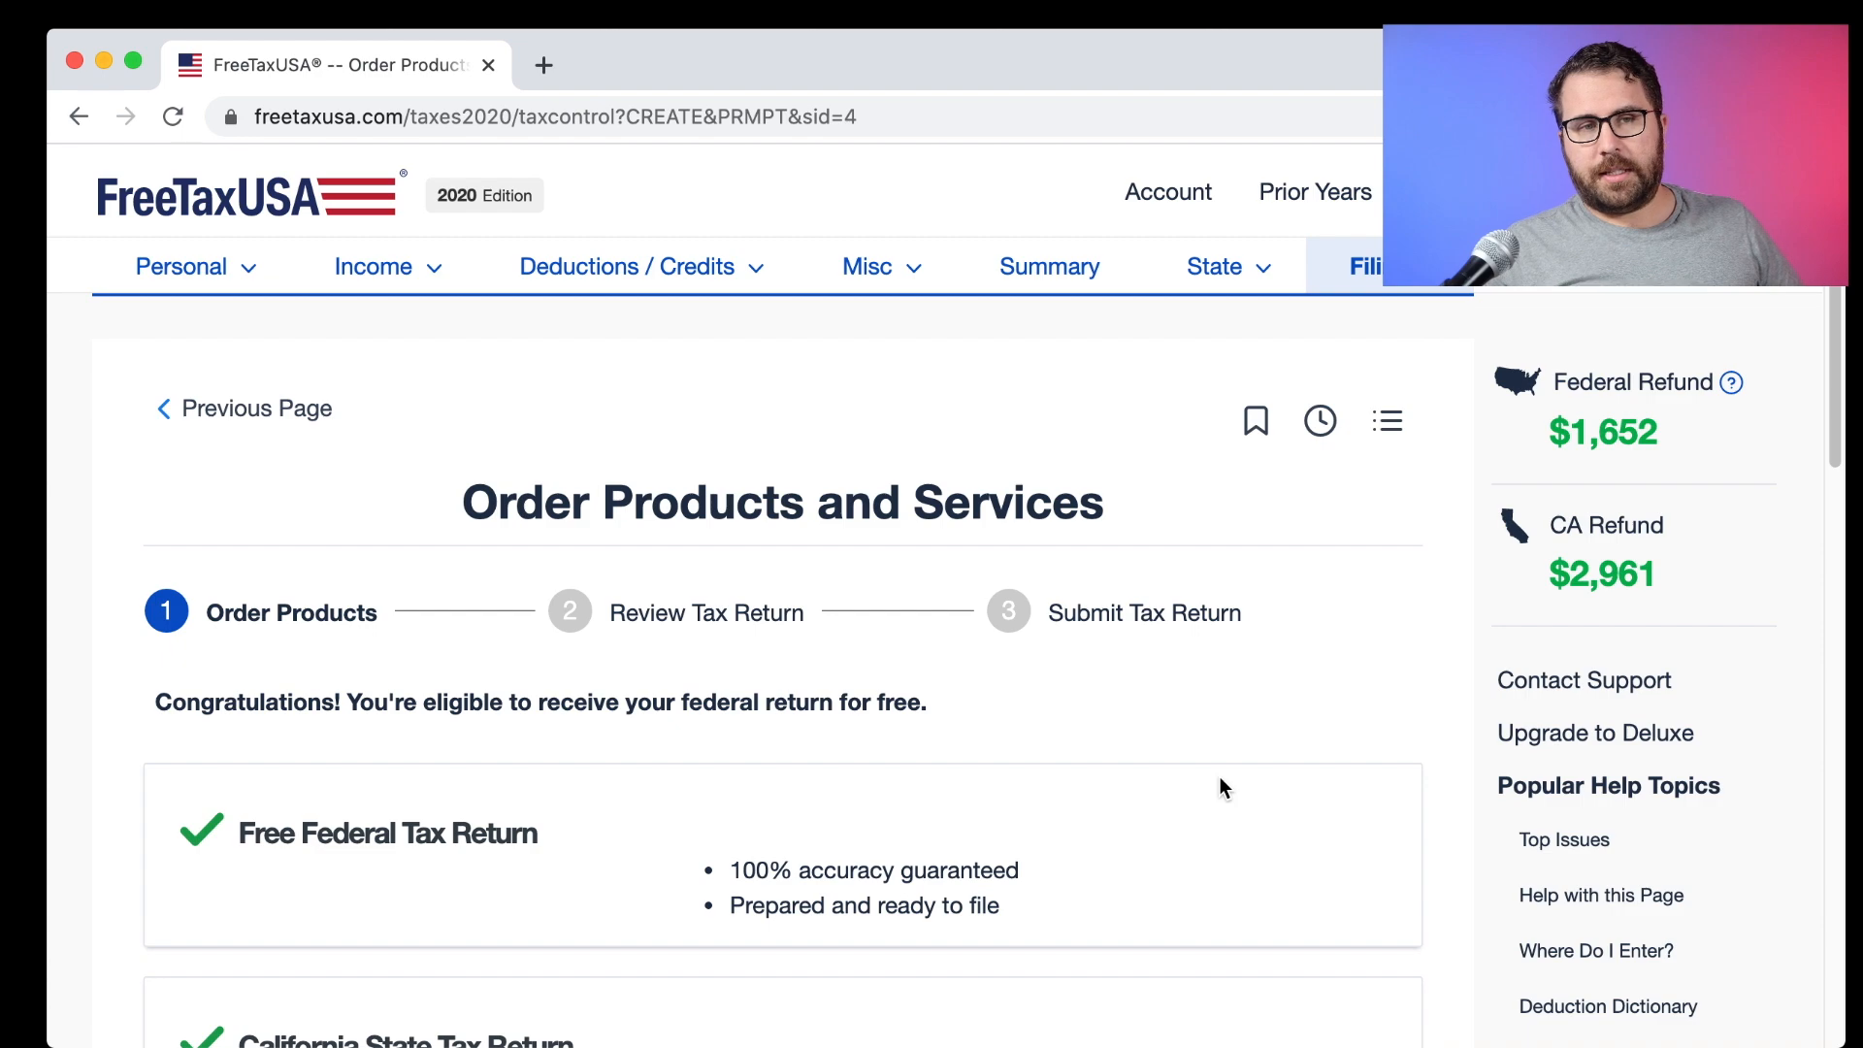
{"action": "scroll", "coordinate": [355, 504], "scroll_direction": "down", "scroll_amount": 3}
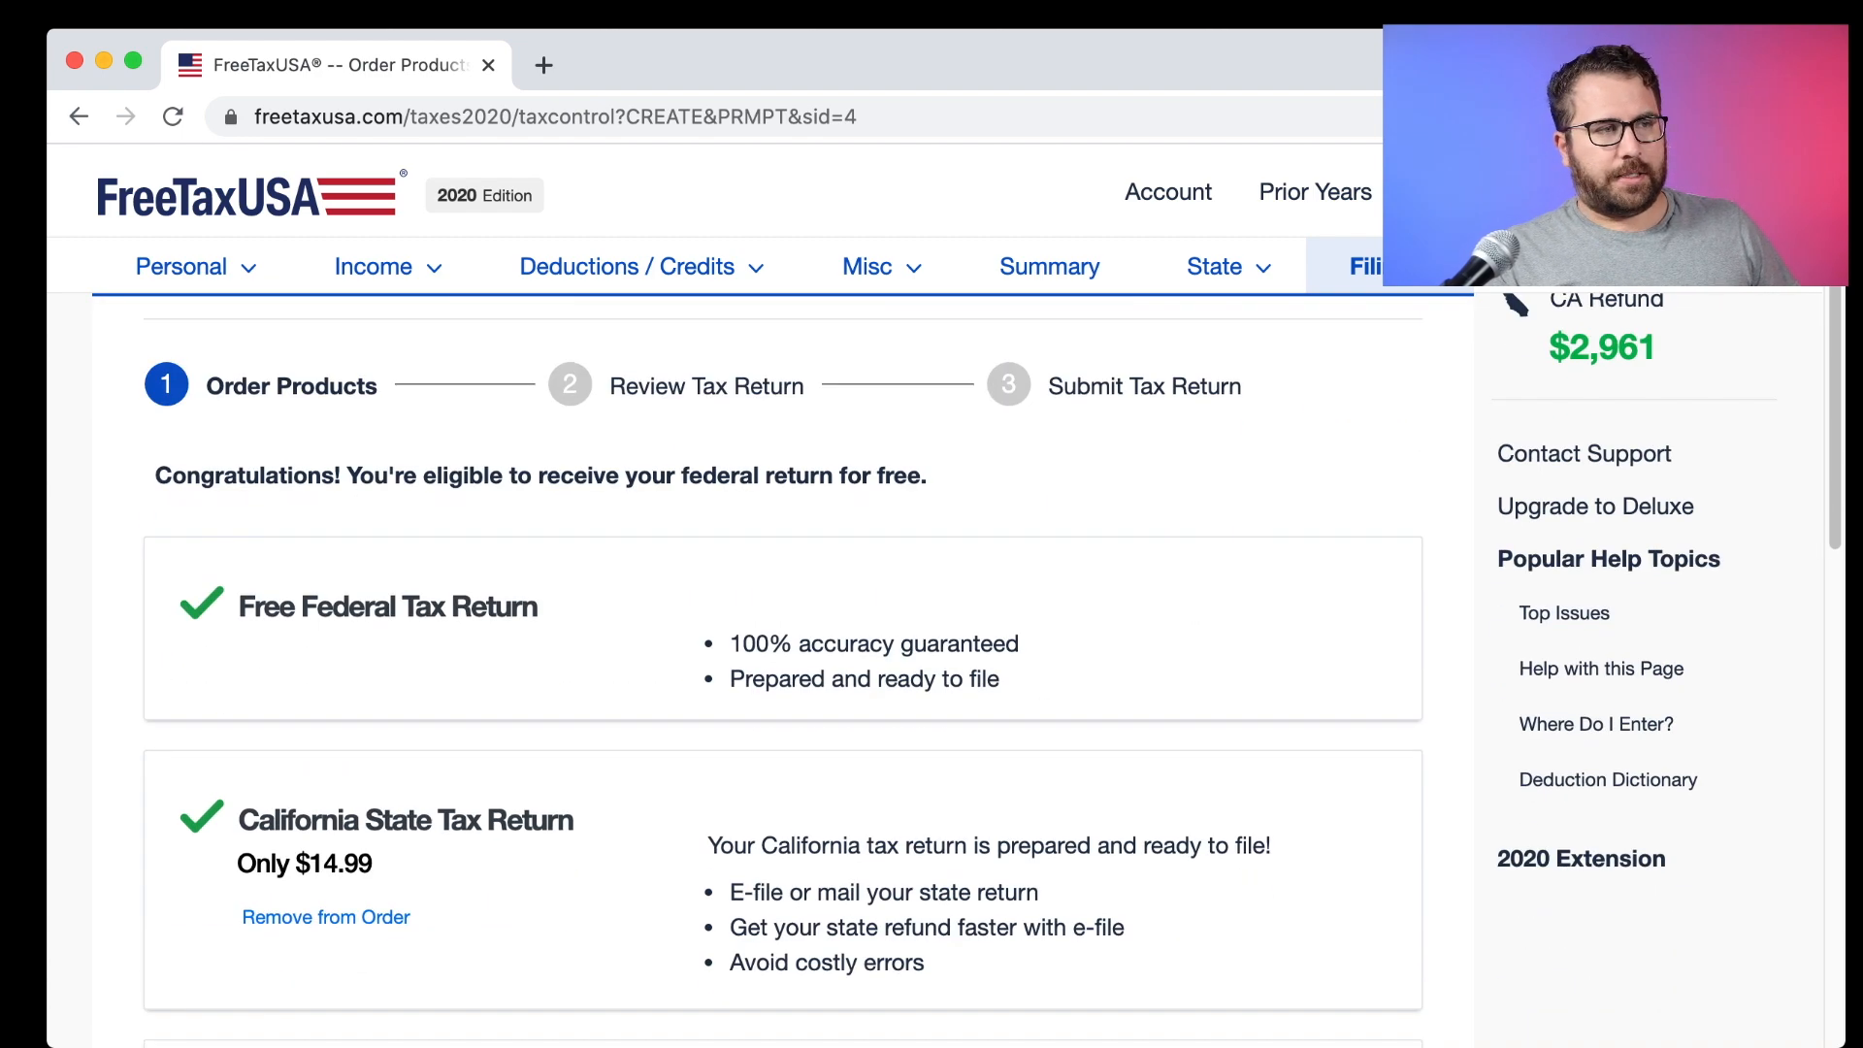